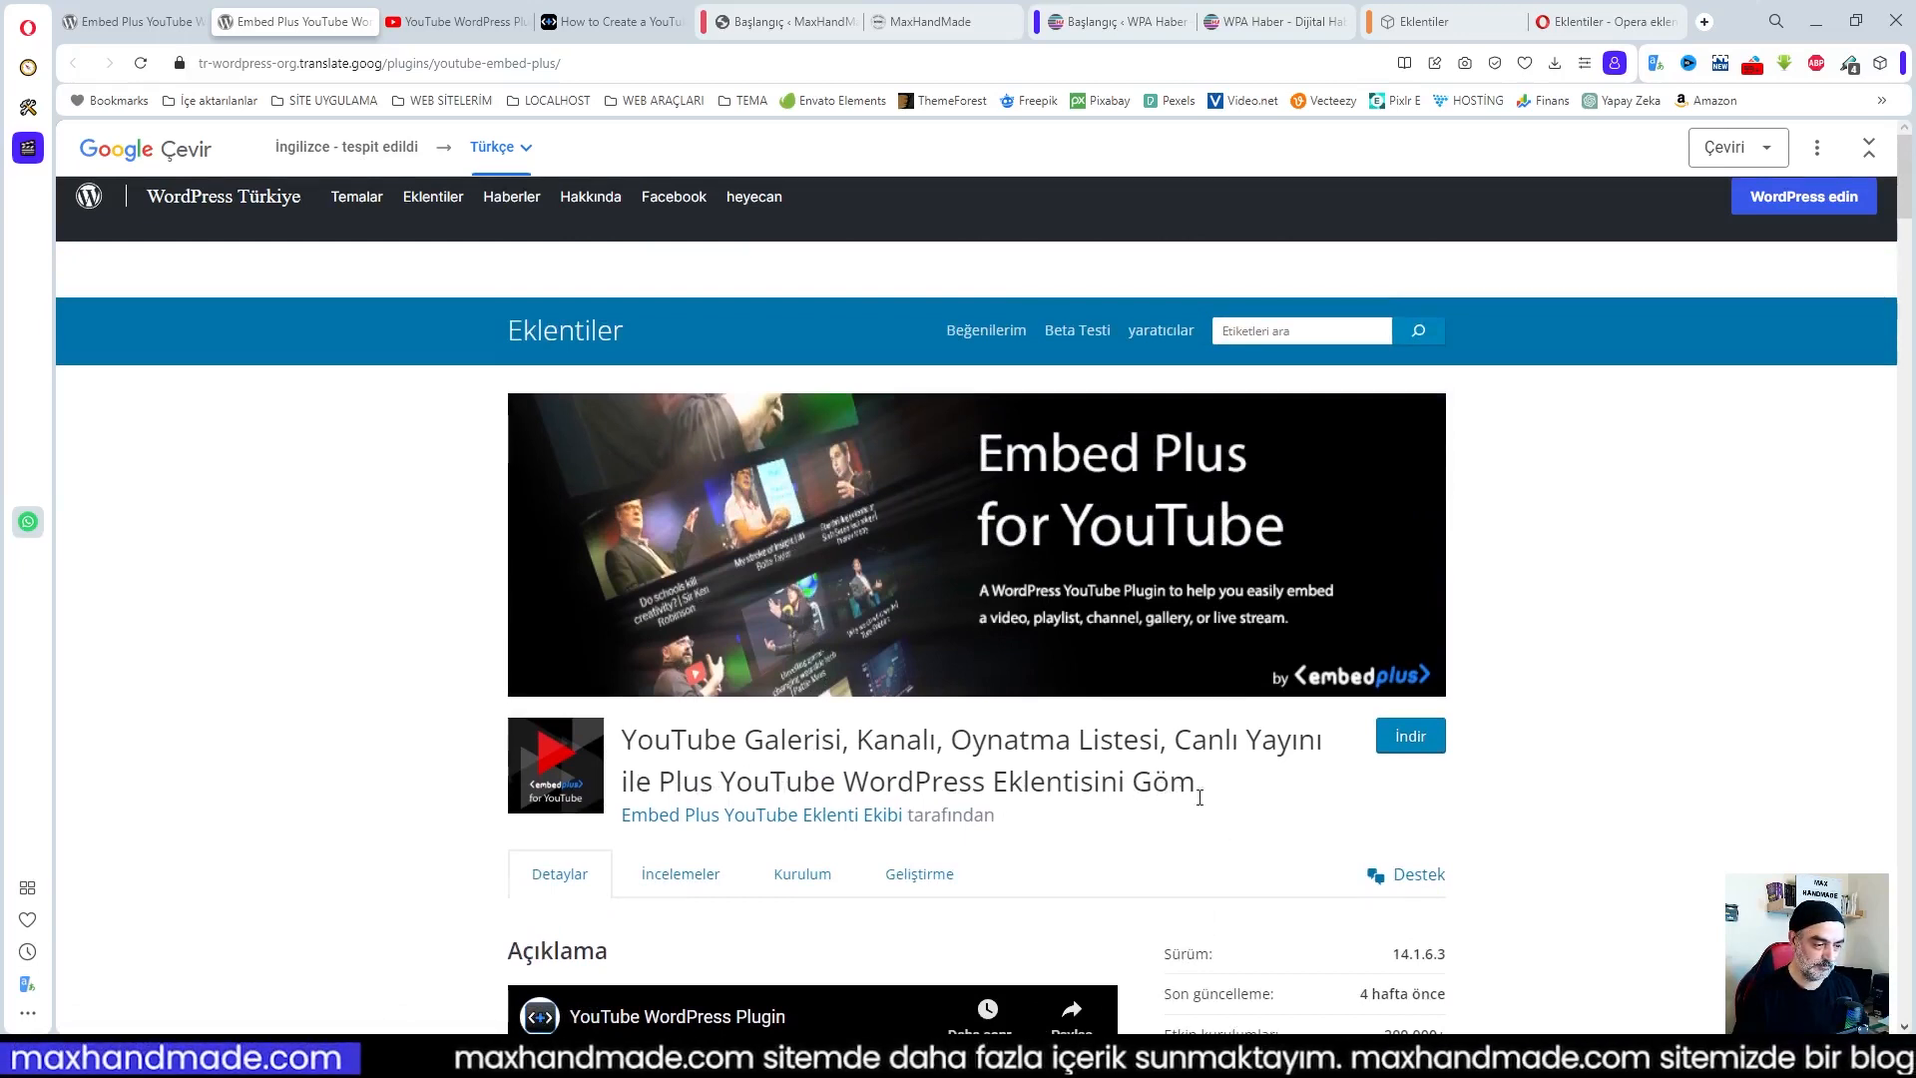
Read through the translated plugin description and feature list of Embed Plus for YouTube, covering privacy, galleries, live streams and playback options
scroll(1259, 822, down, 1)
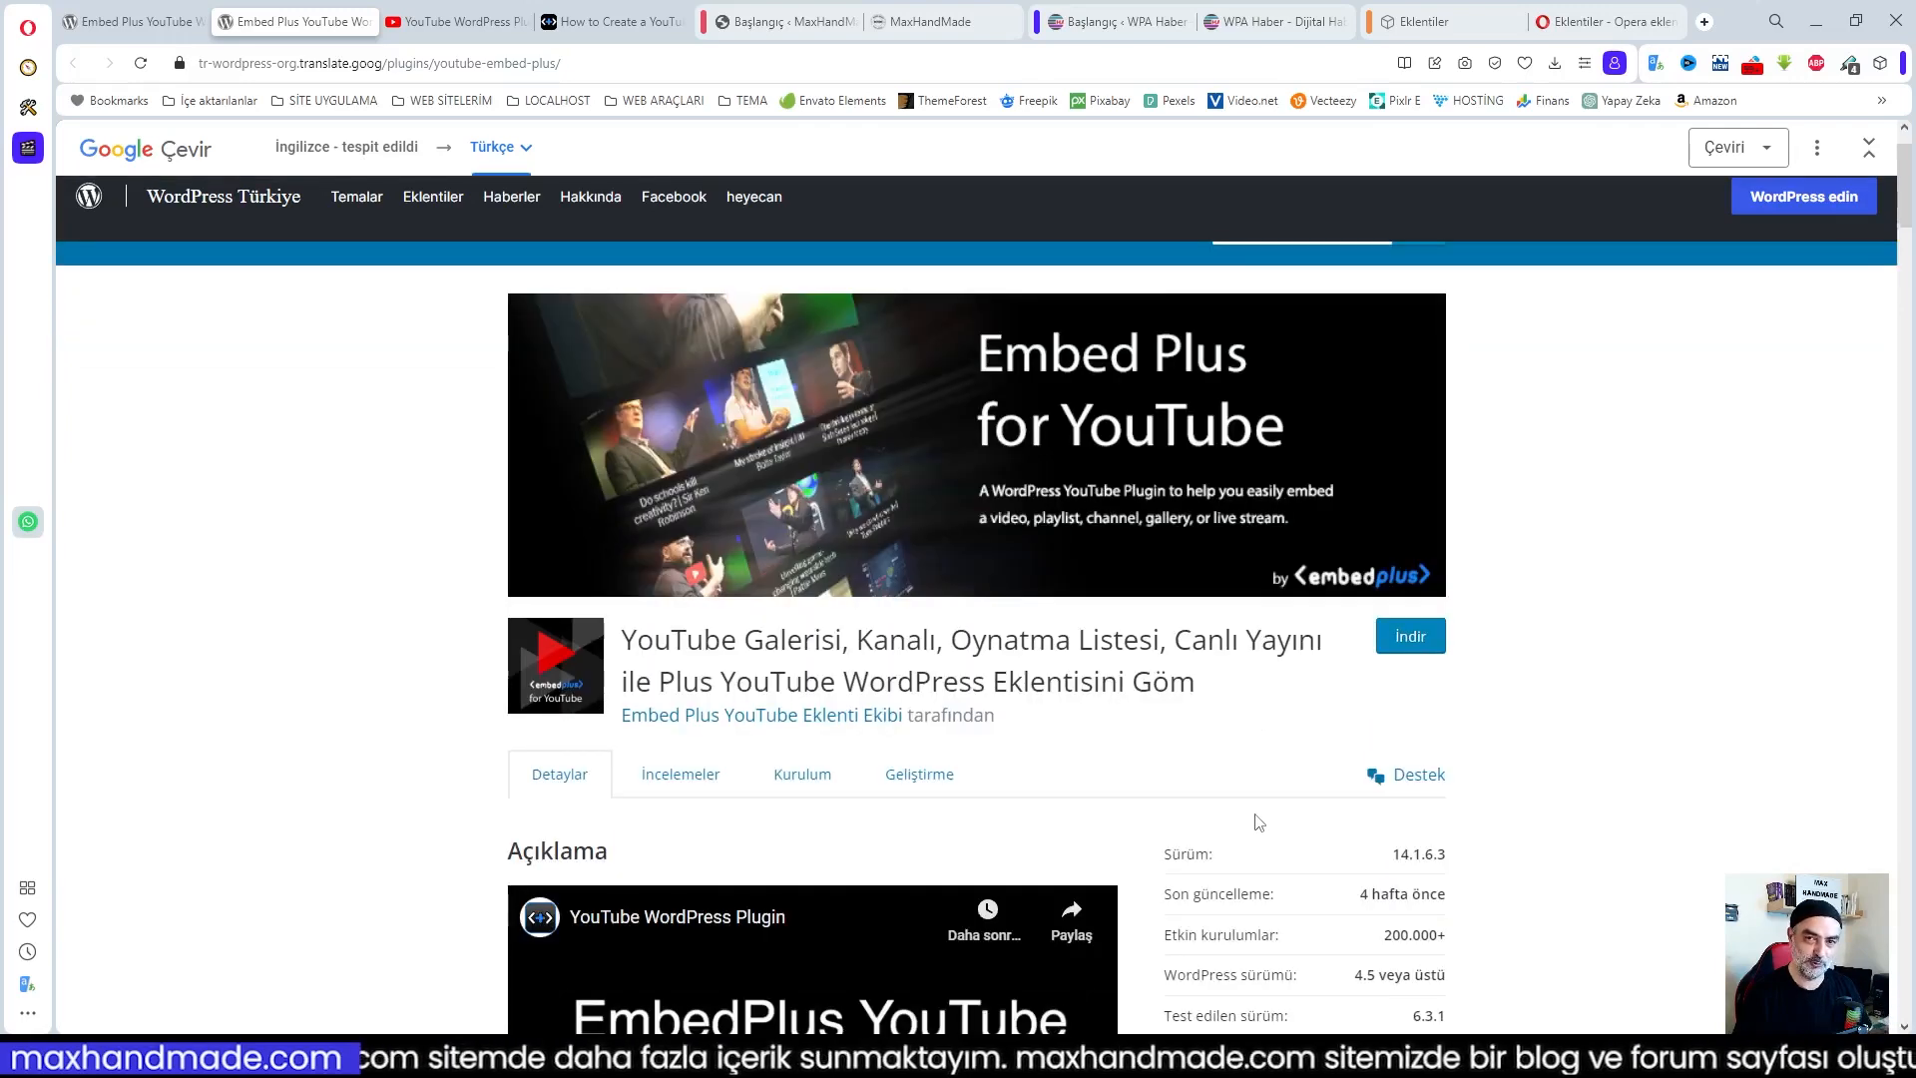
scroll(1259, 822, down, 6)
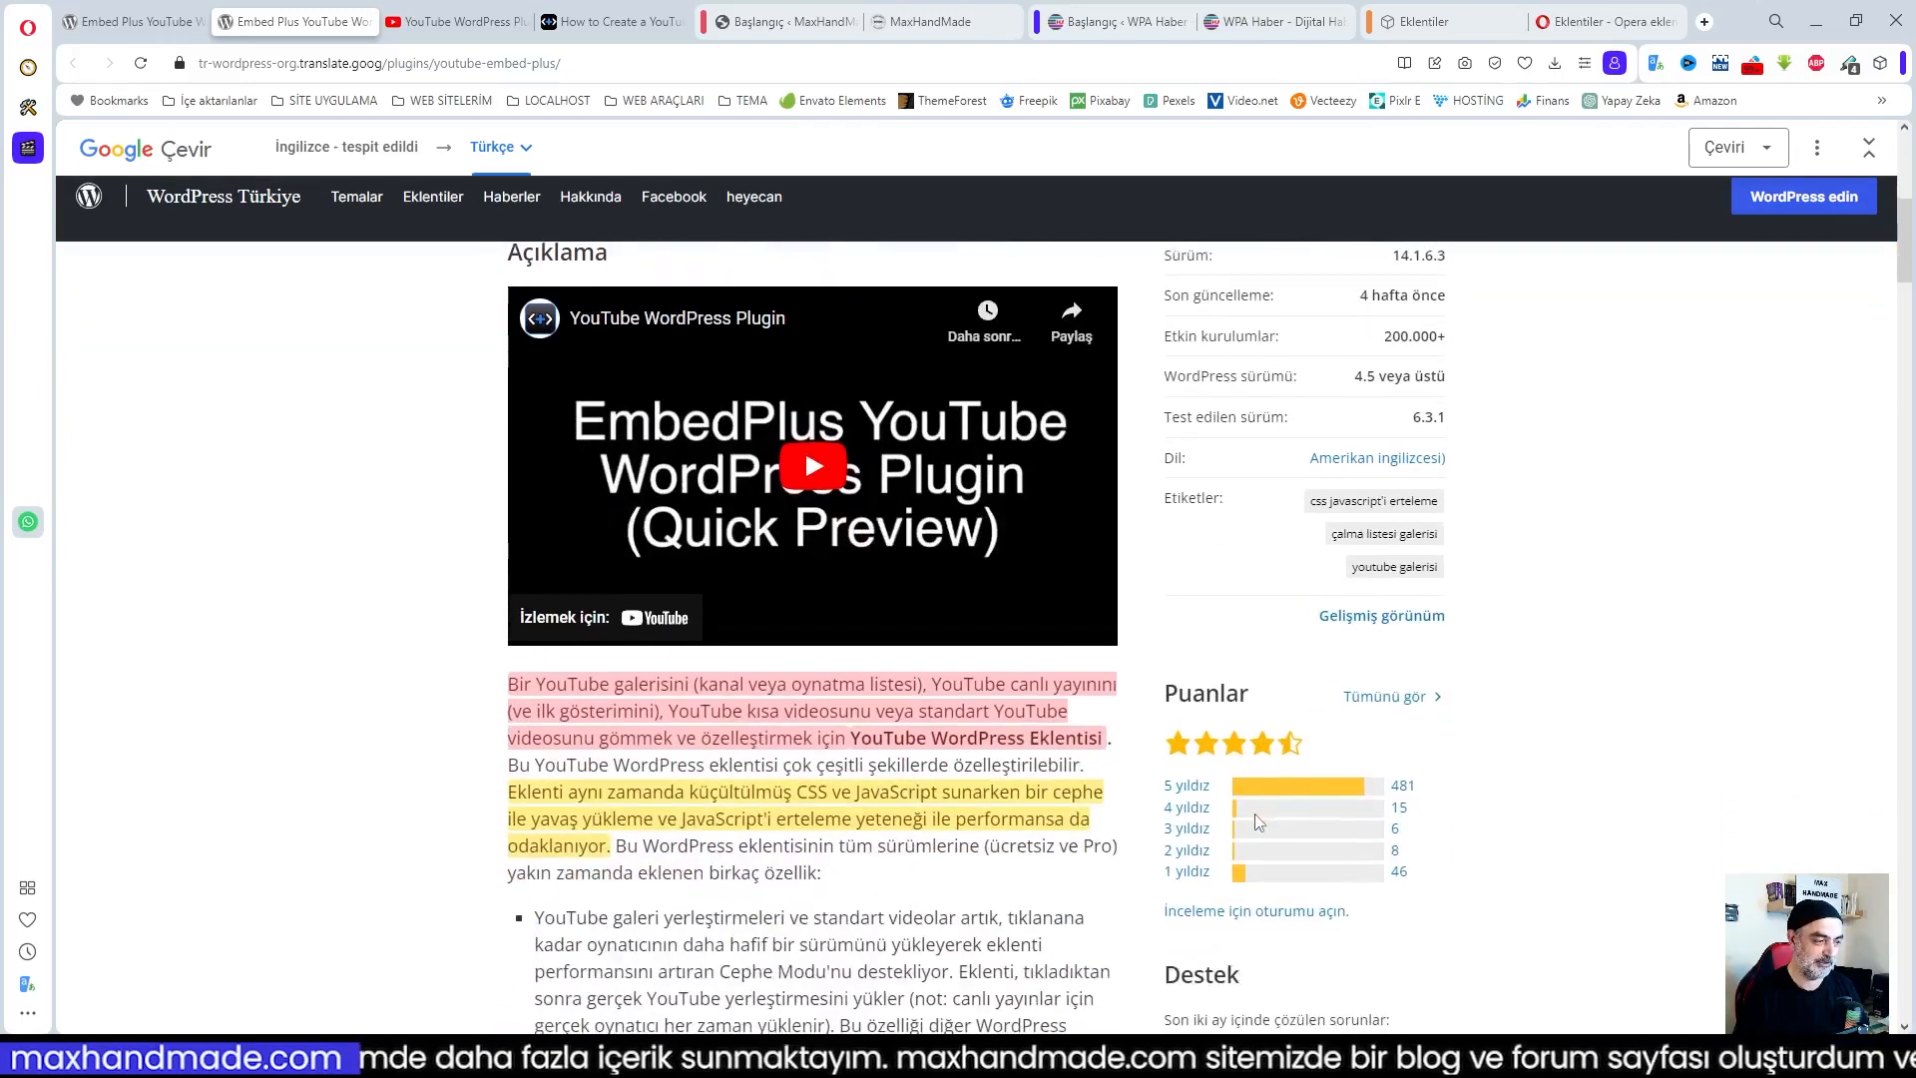
mouse_move(819, 777)
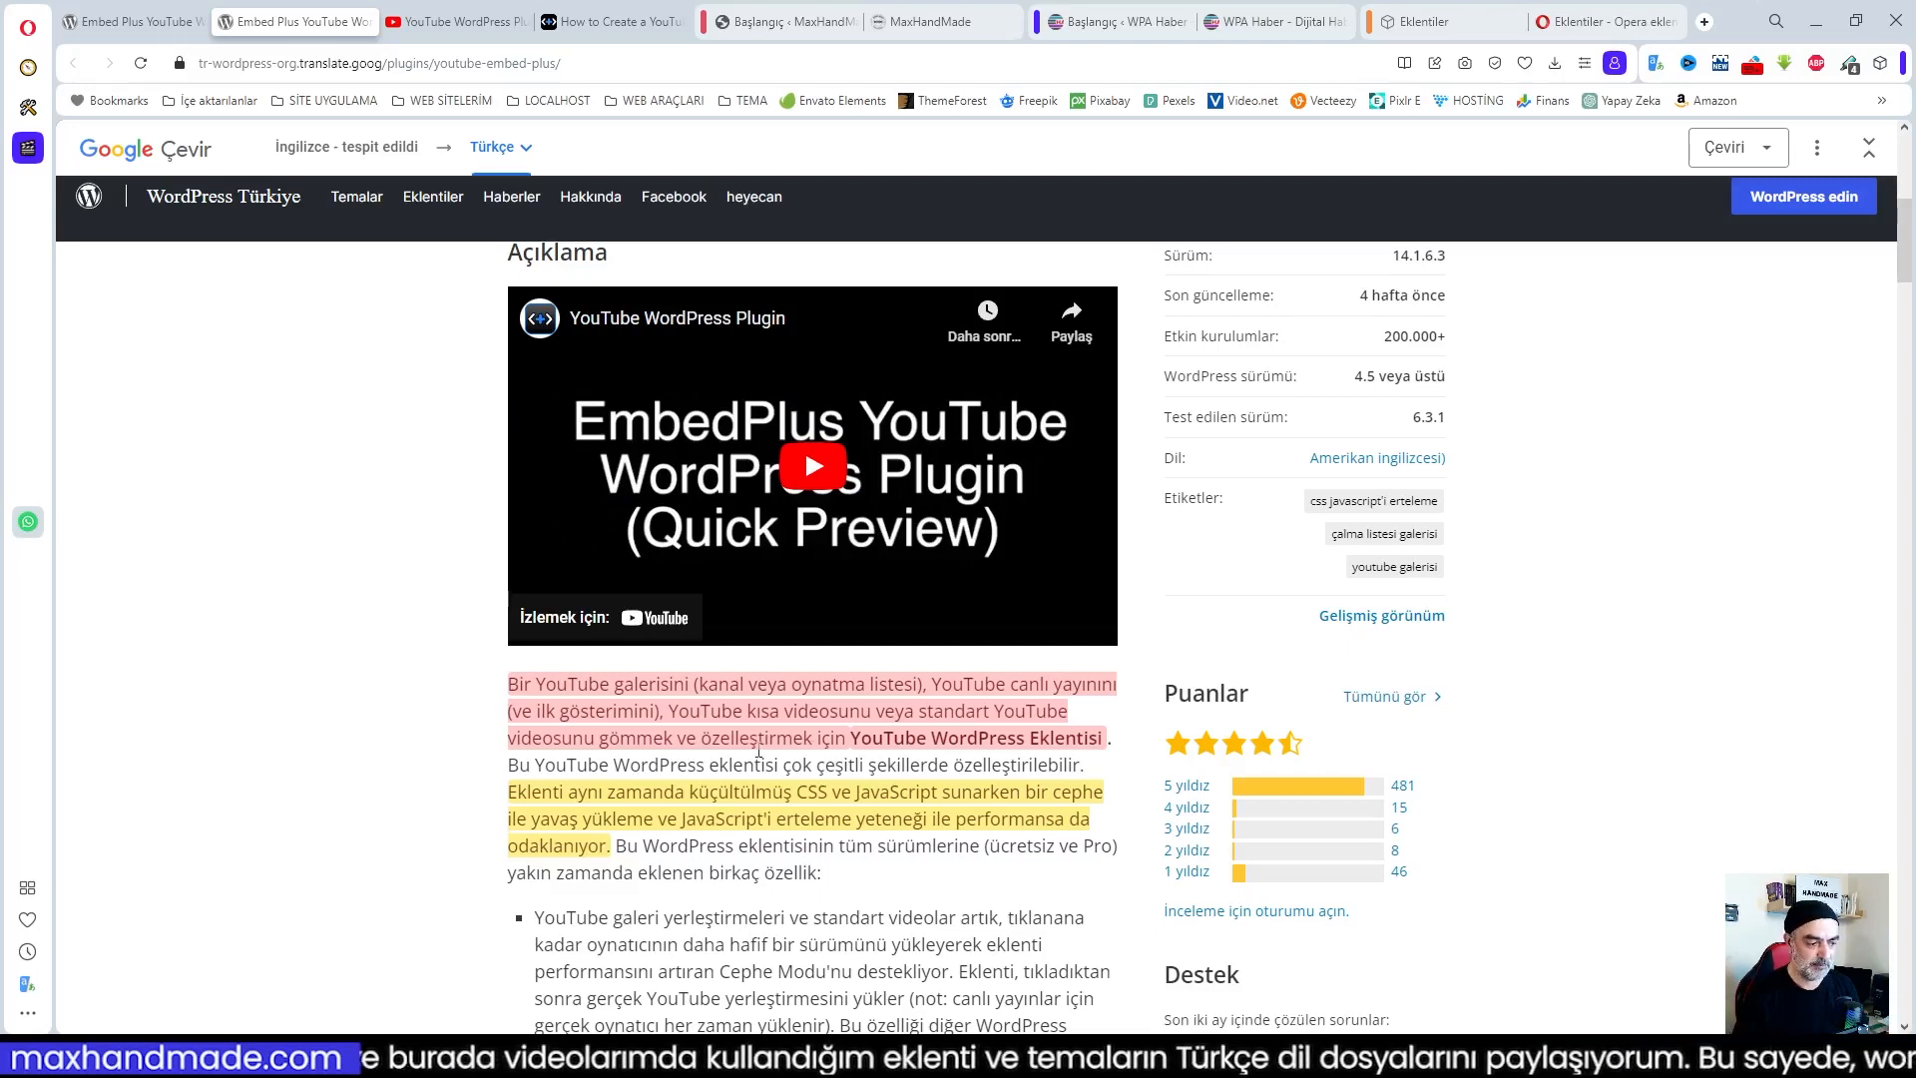
scroll(878, 729, down, 1)
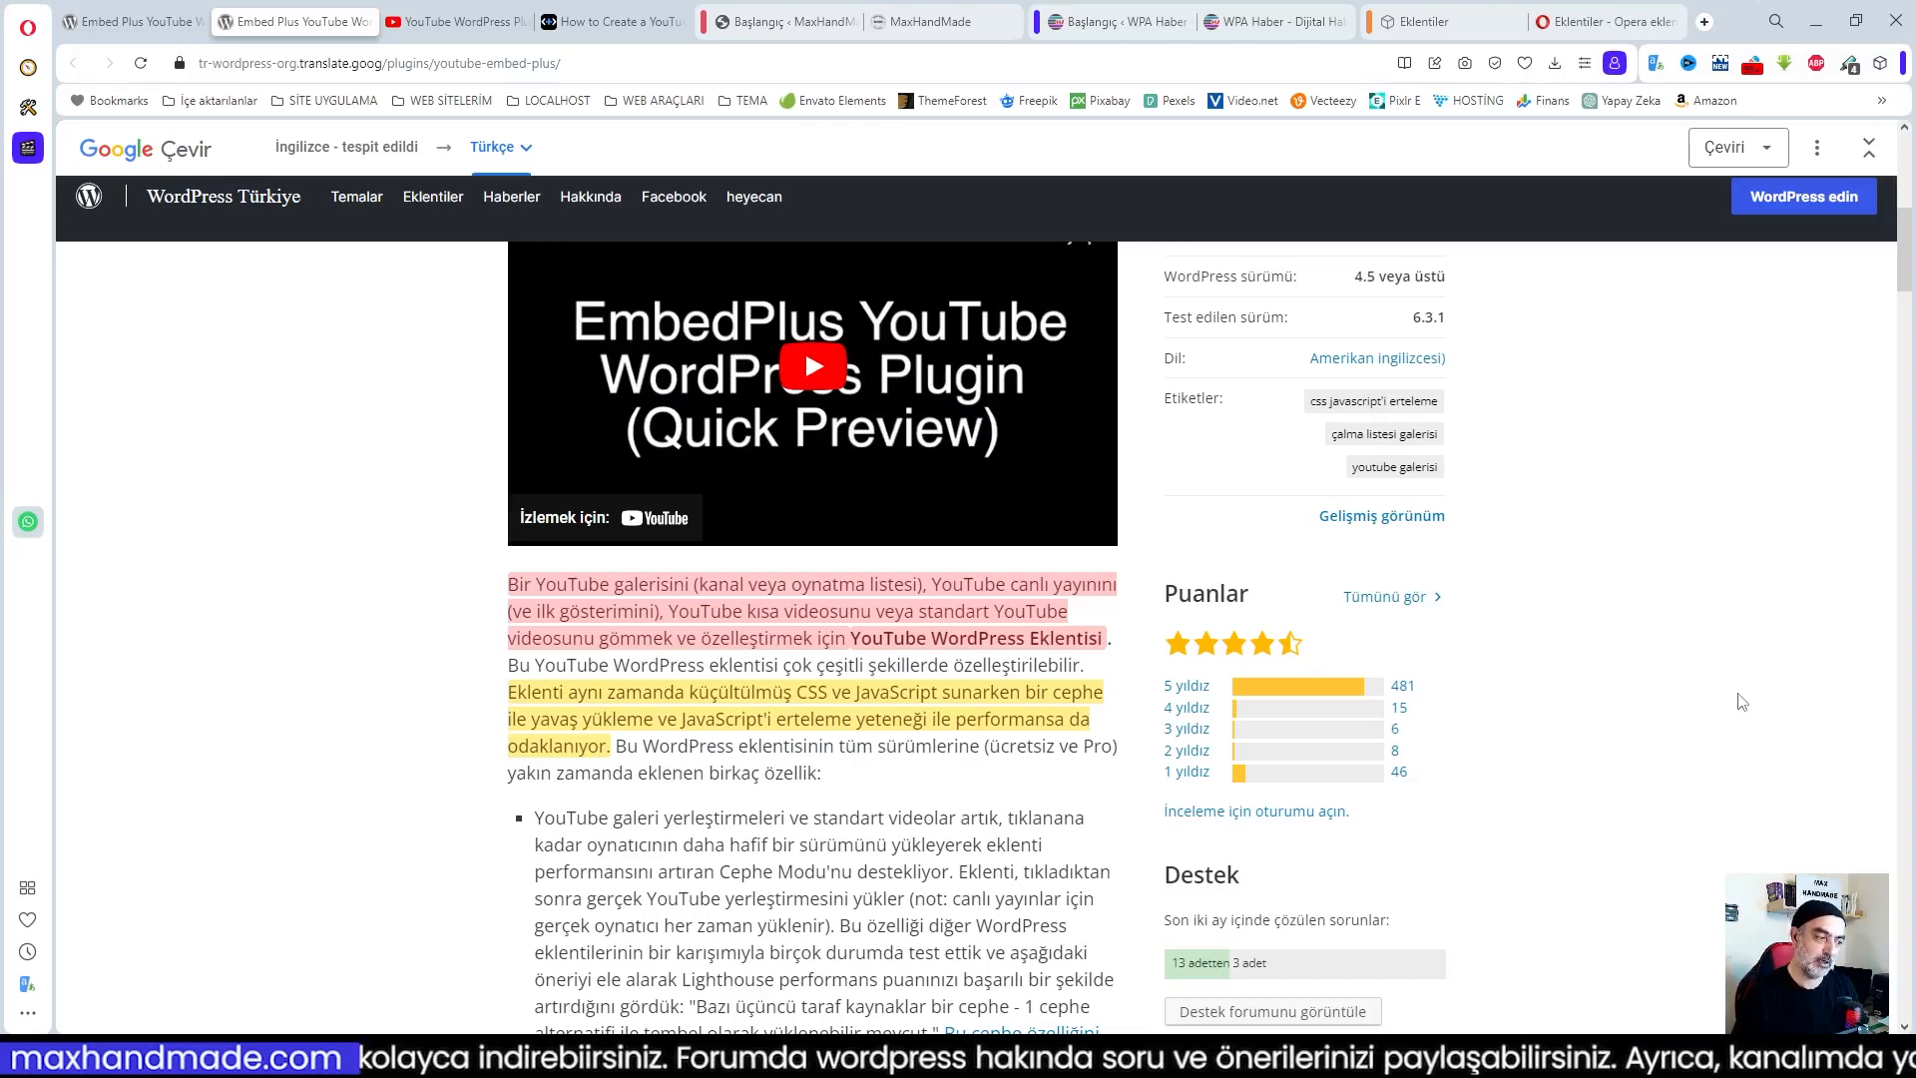
scroll(1741, 704, down, 2)
scroll(1704, 727, down, 4)
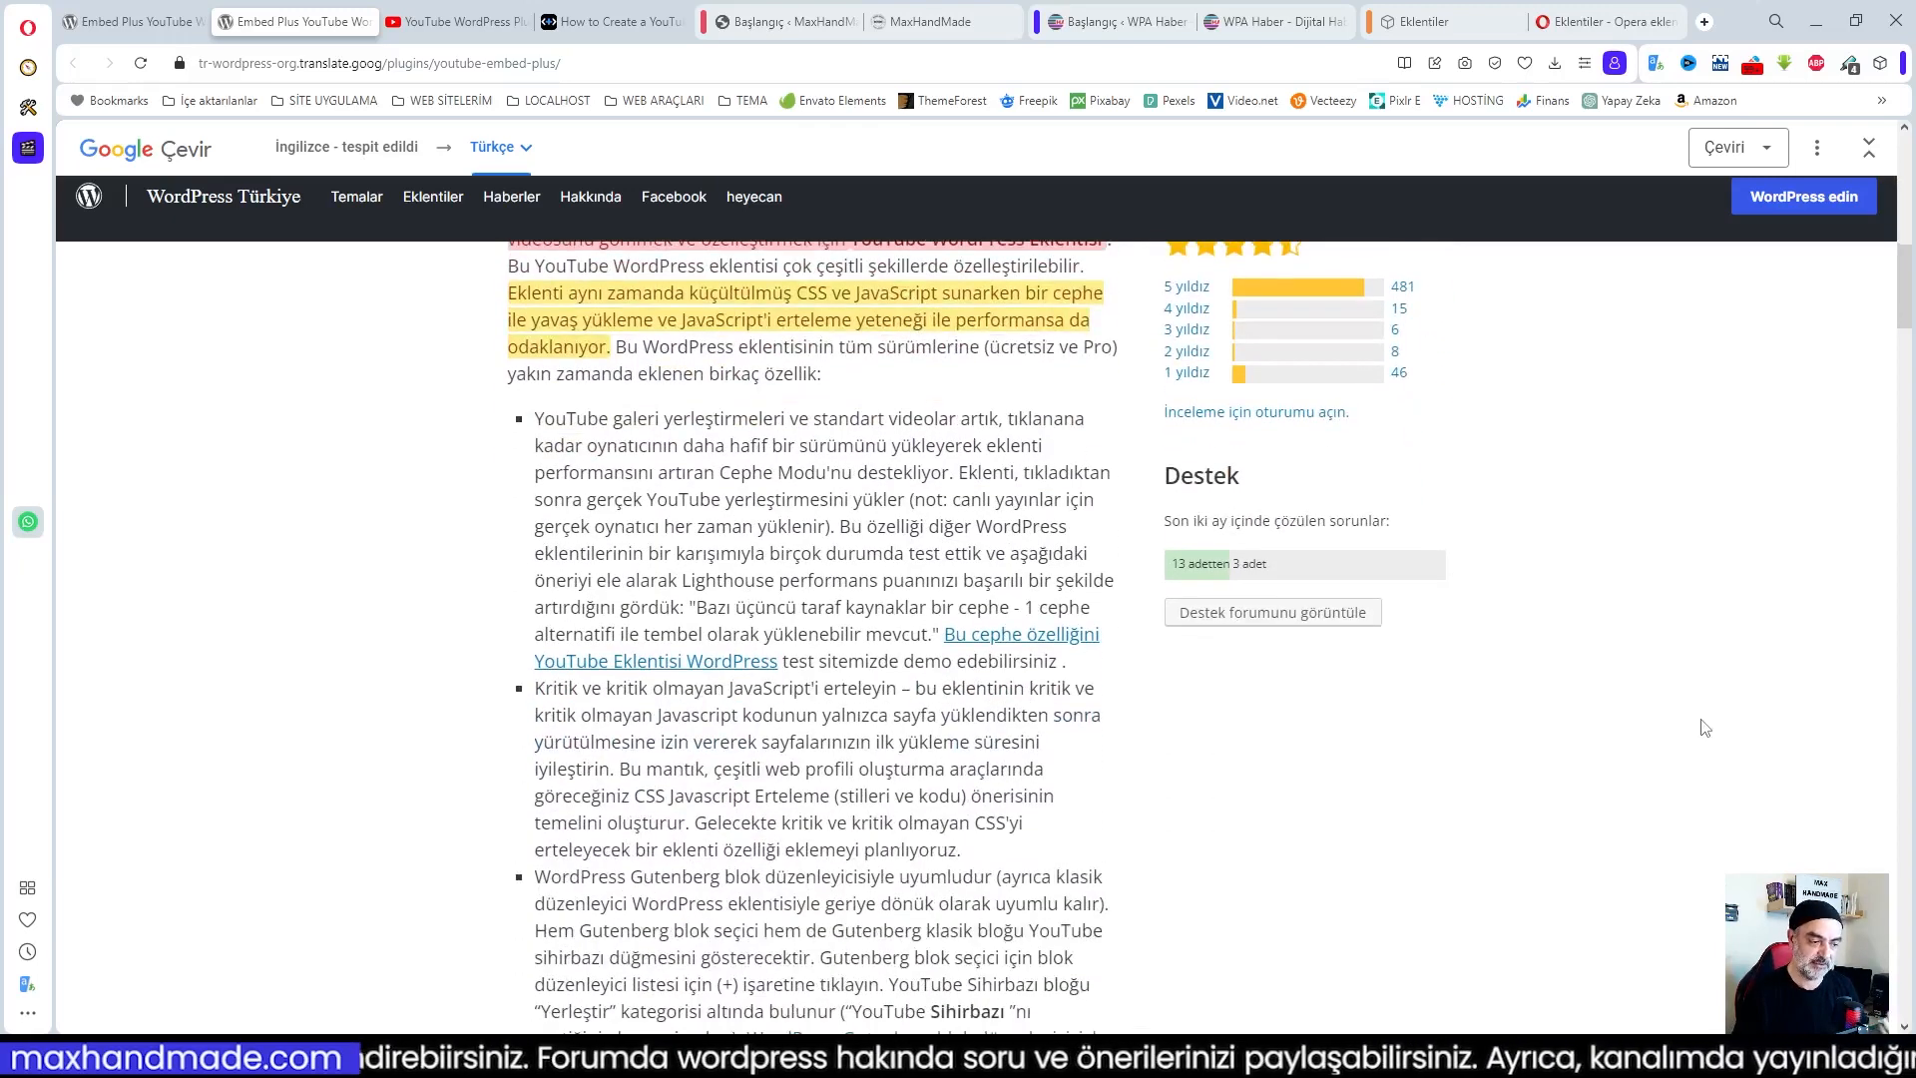
scroll(1704, 726, down, 2)
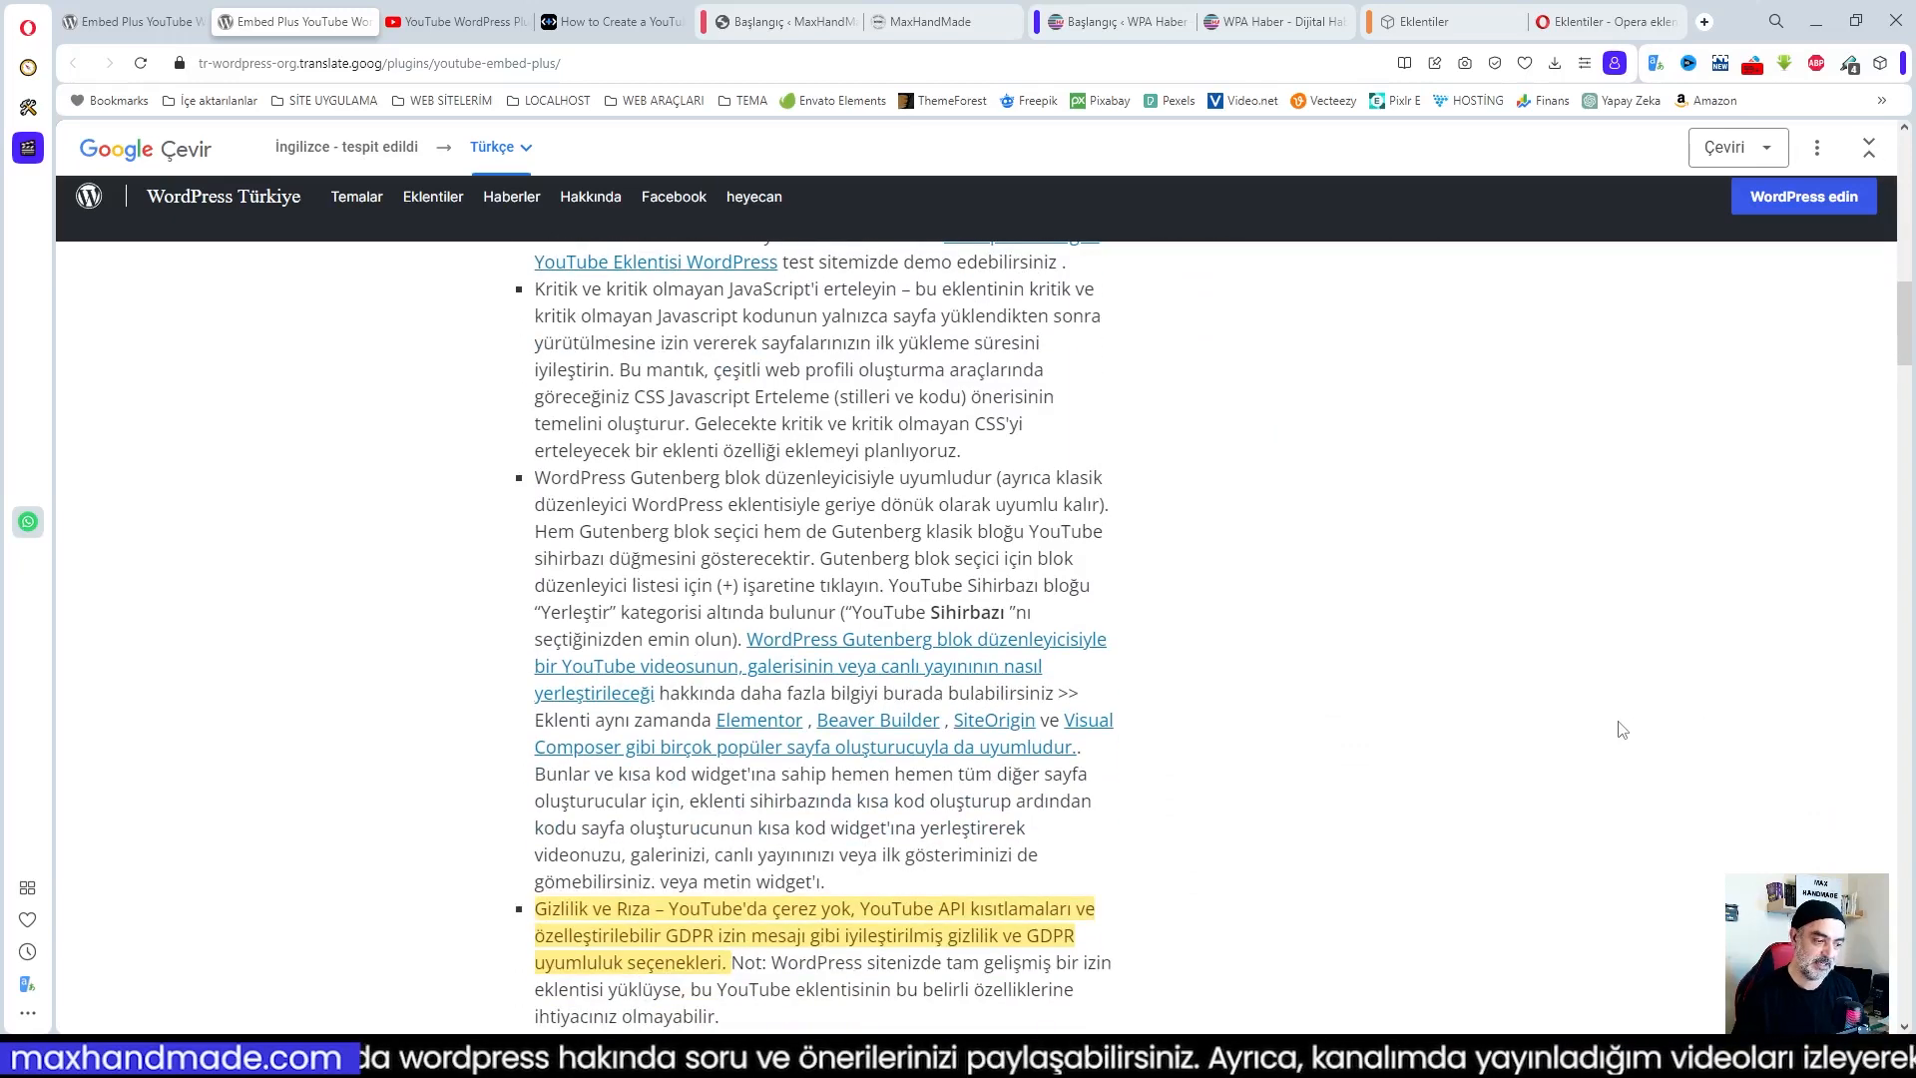
scroll(1622, 729, down, 2)
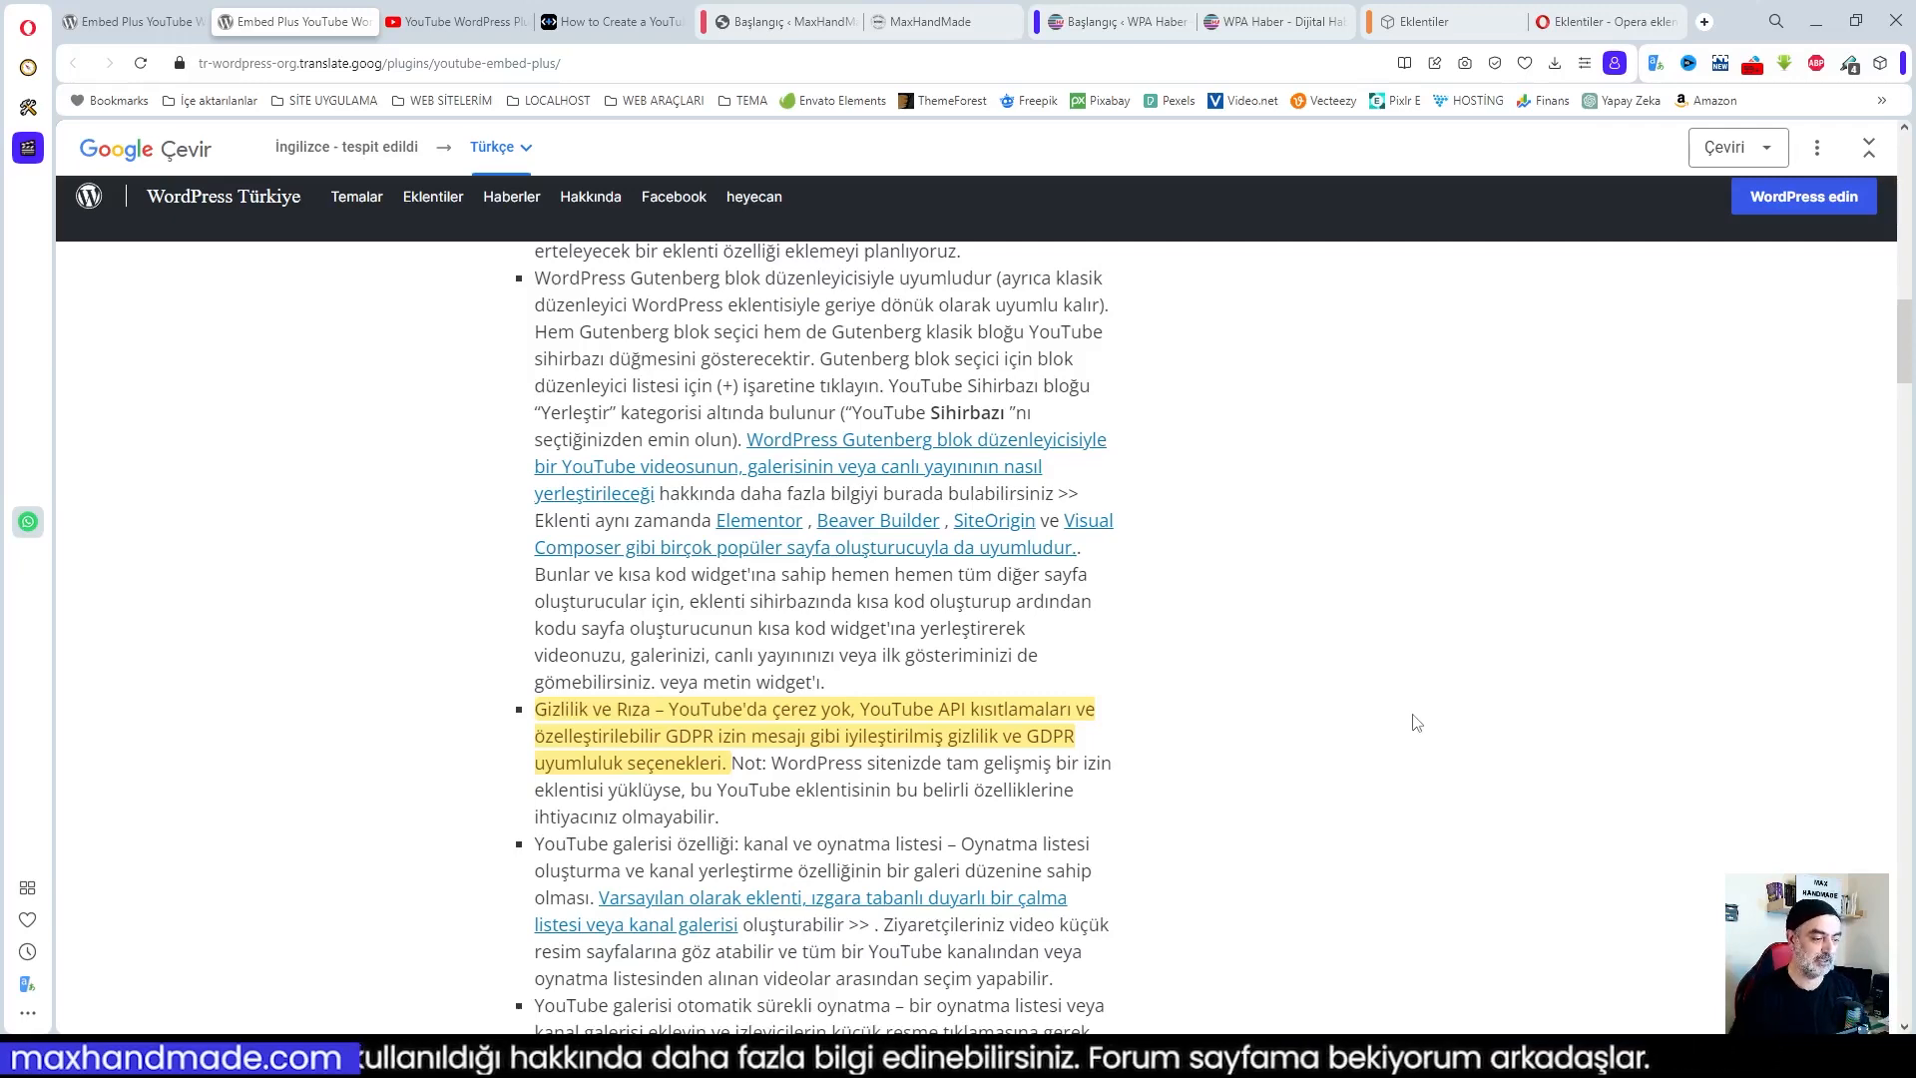
scroll(1407, 733, down, 4)
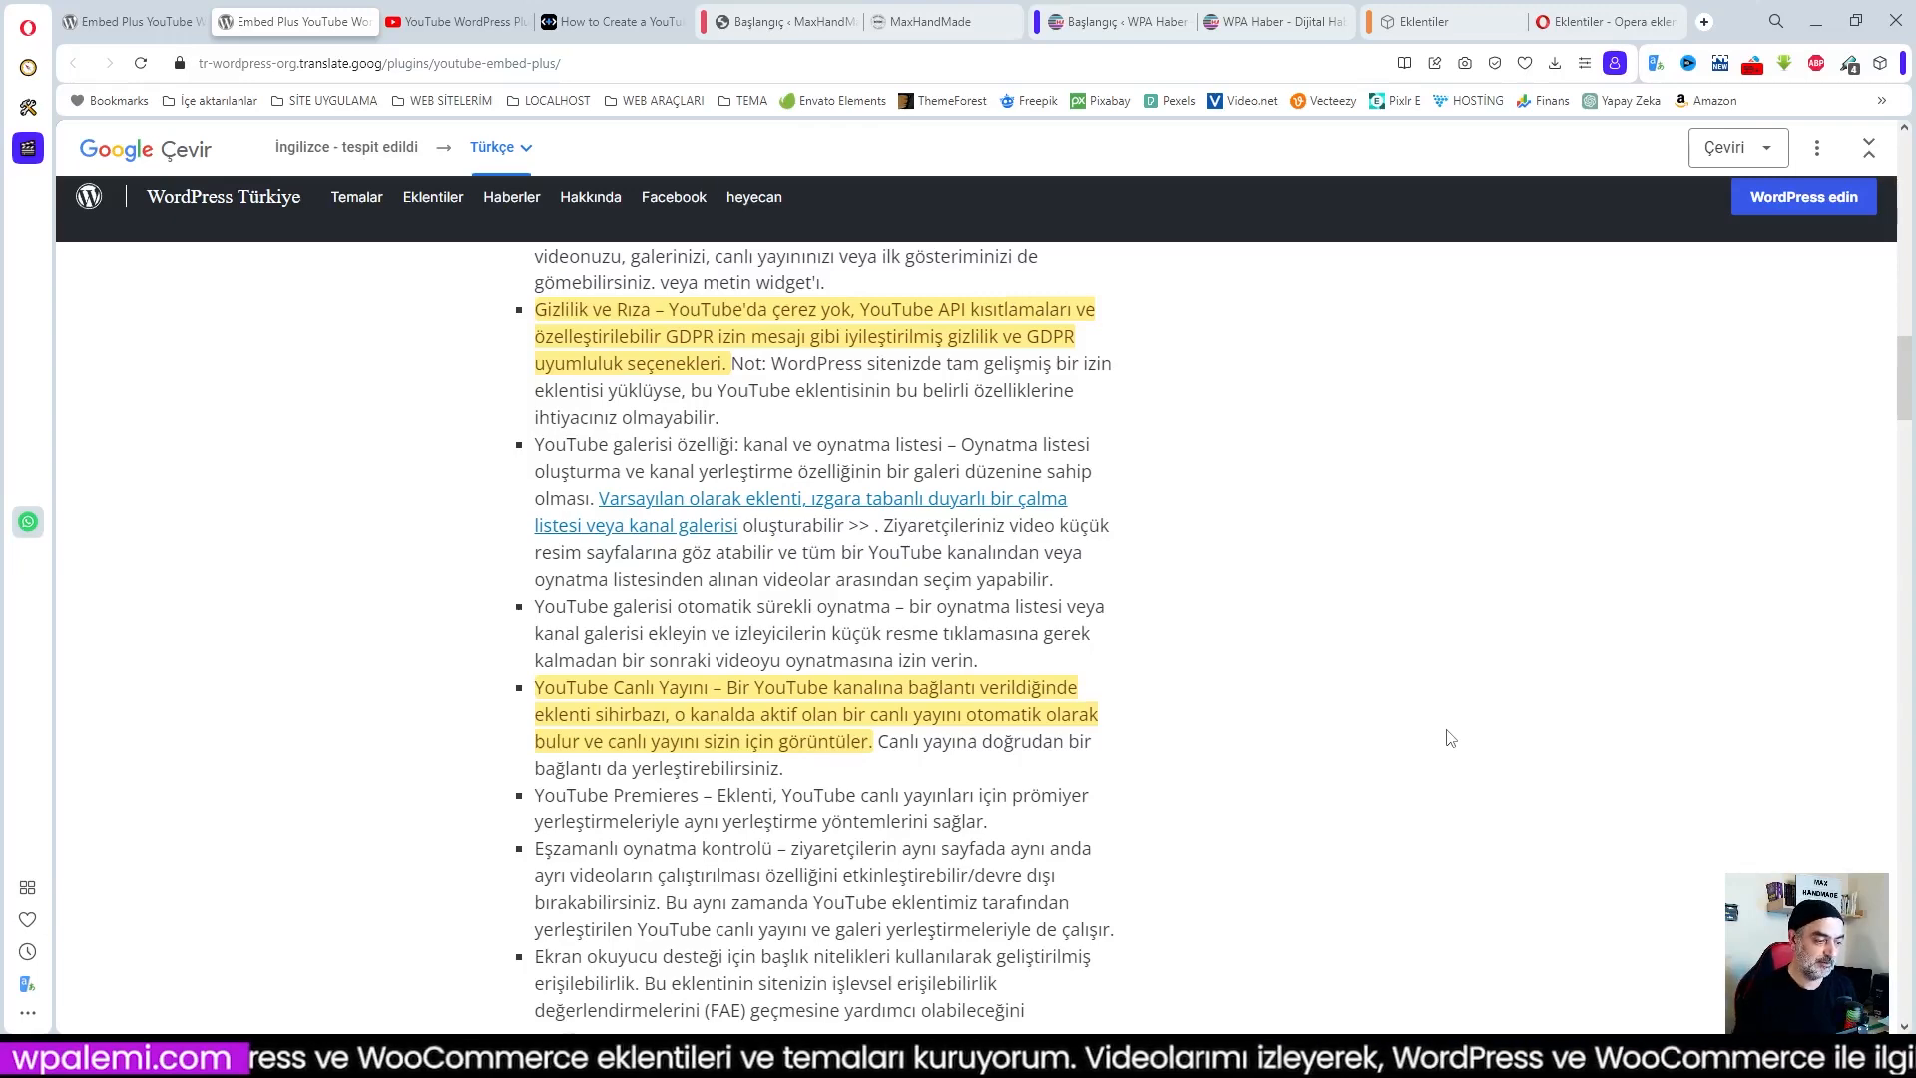
scroll(1446, 736, down, 10)
scroll(1293, 762, up, 4)
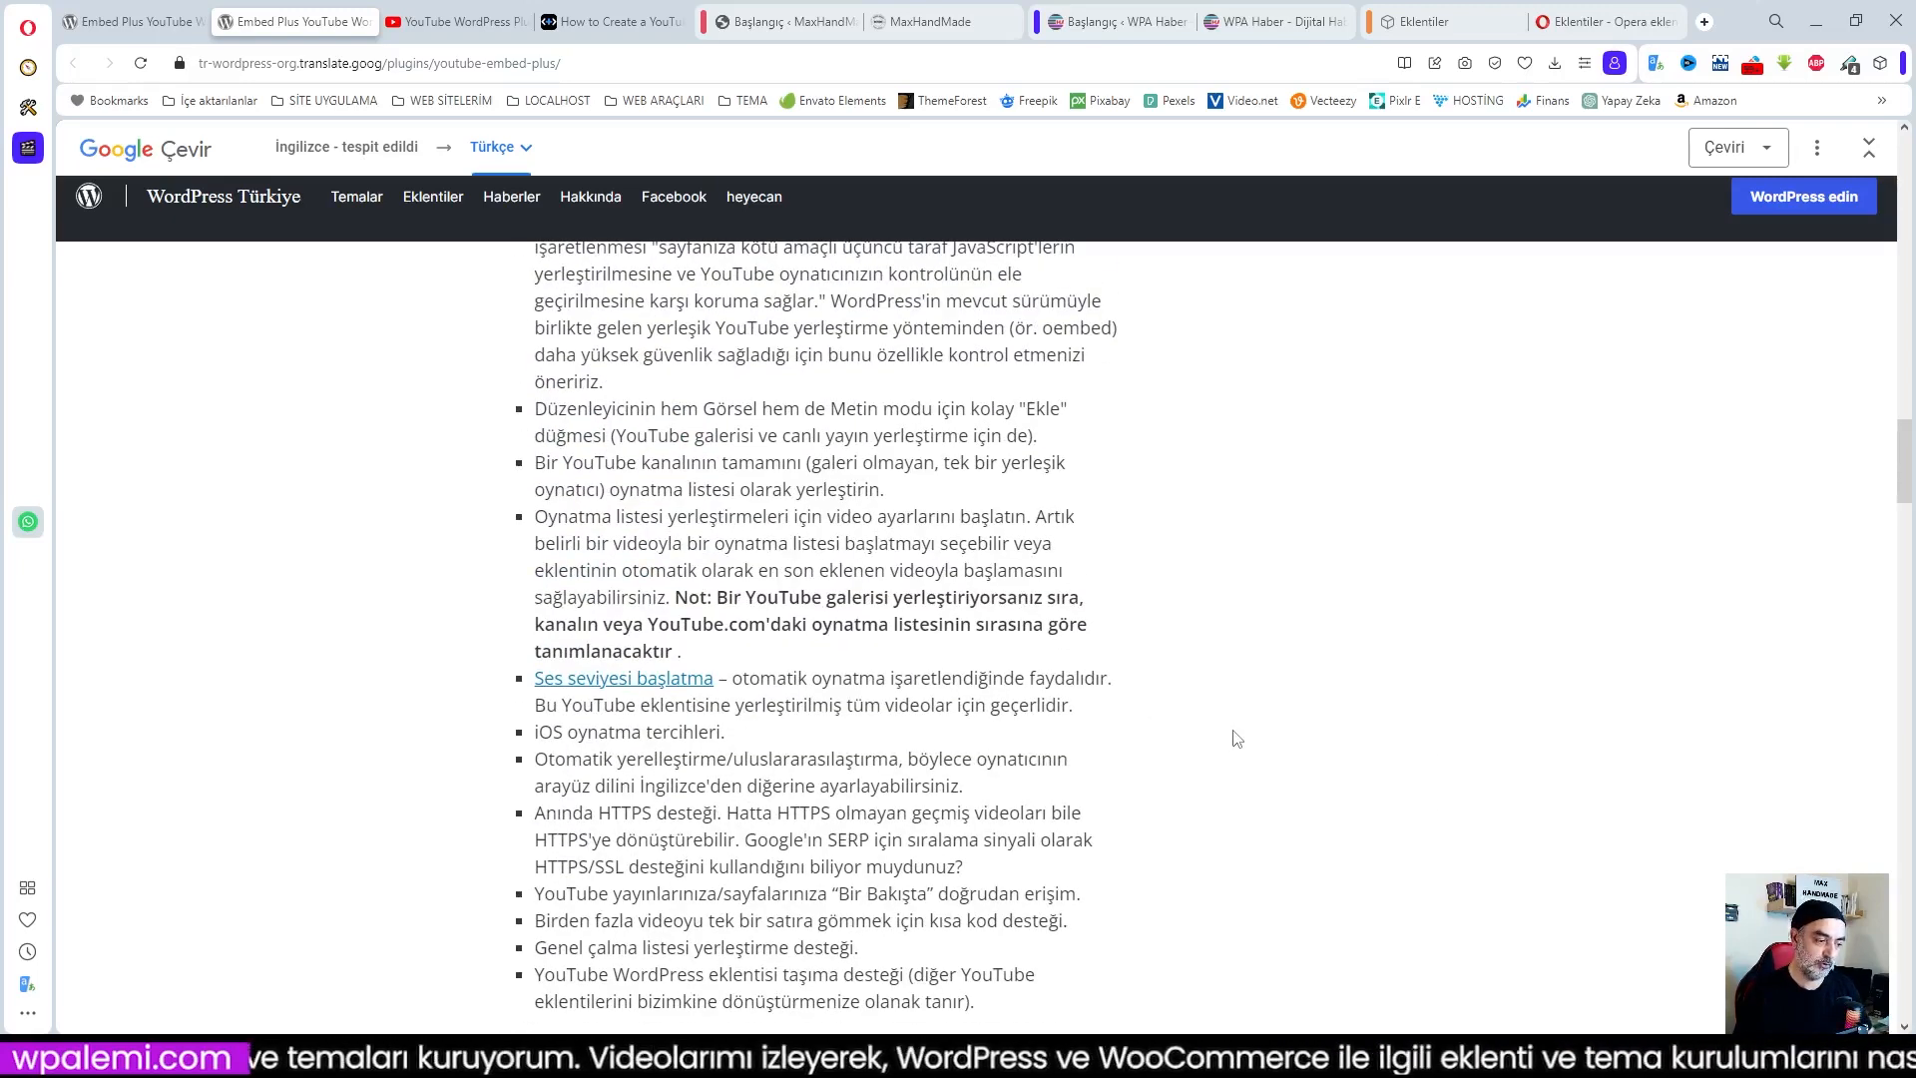
scroll(1236, 738, down, 1)
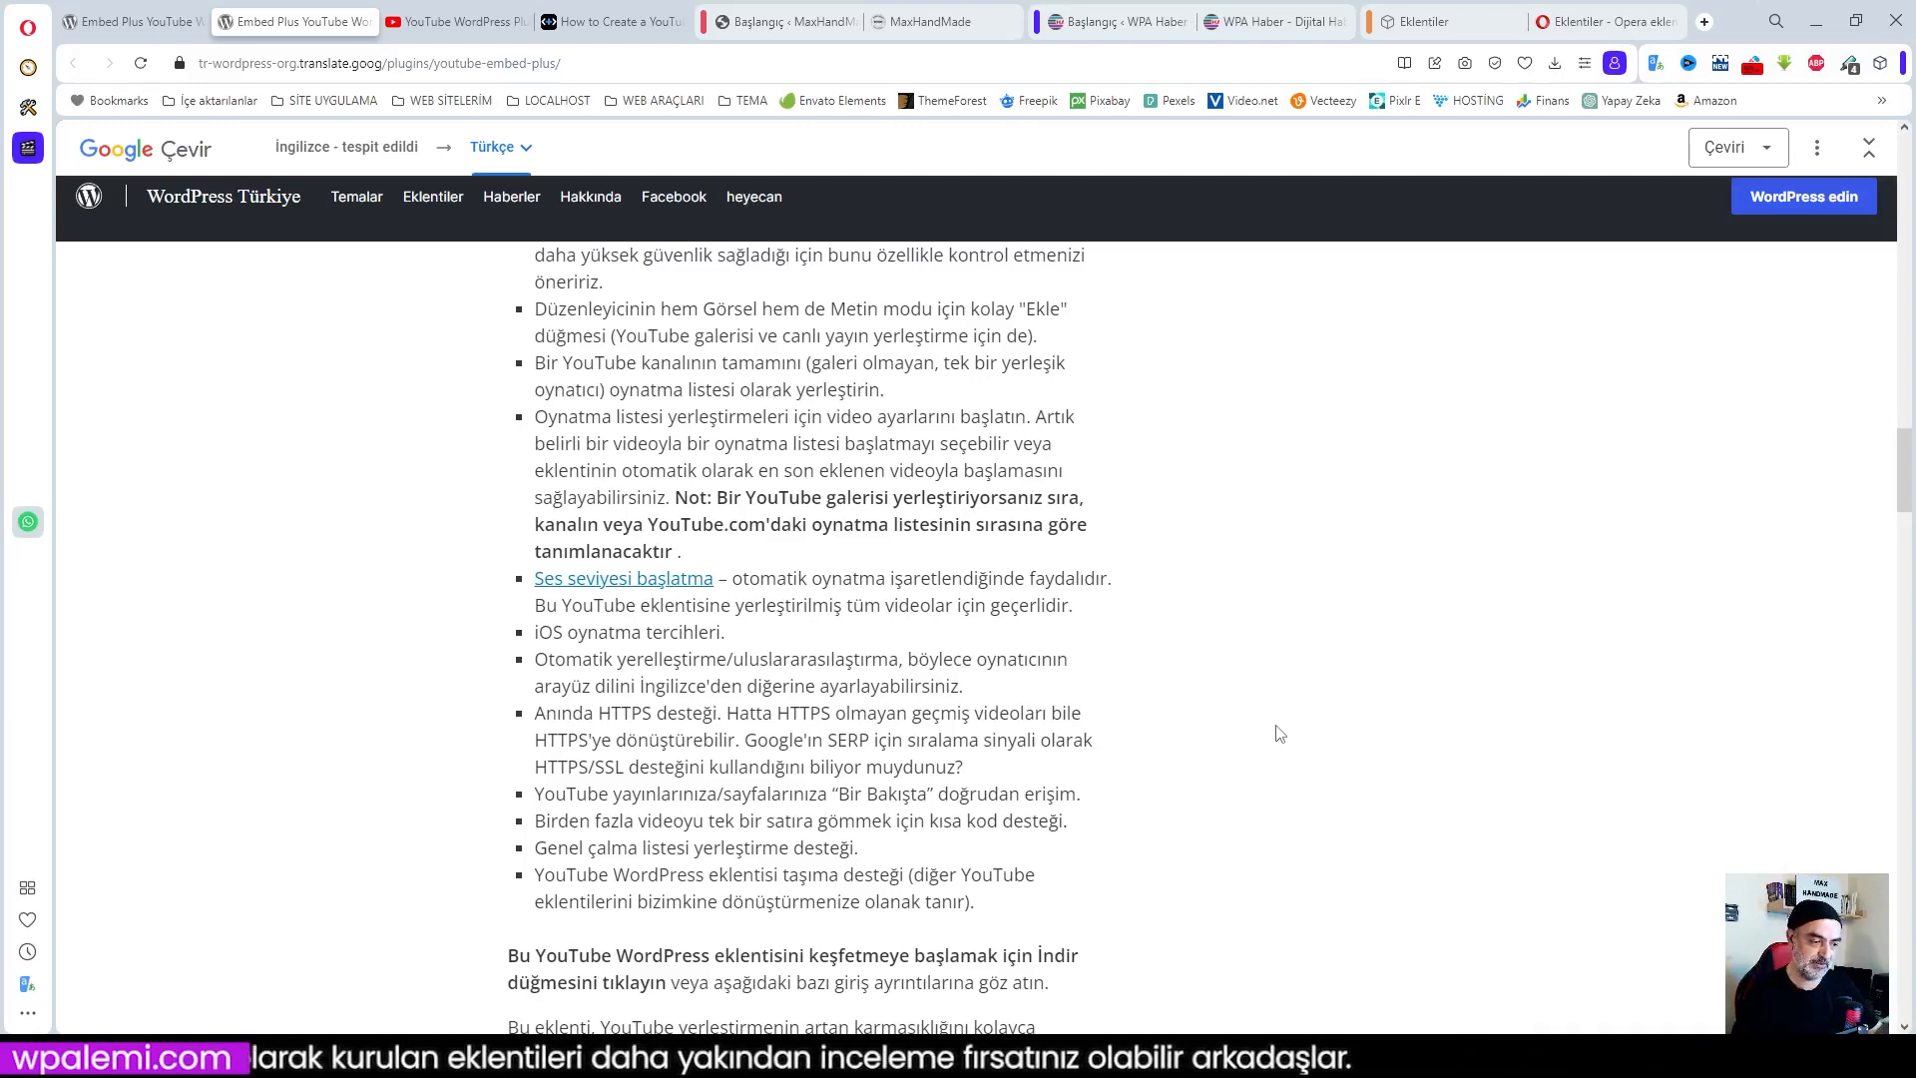
Return to the start of the plugin page and review its version, compatibility, install and rating details
scroll(1279, 734, up, 15)
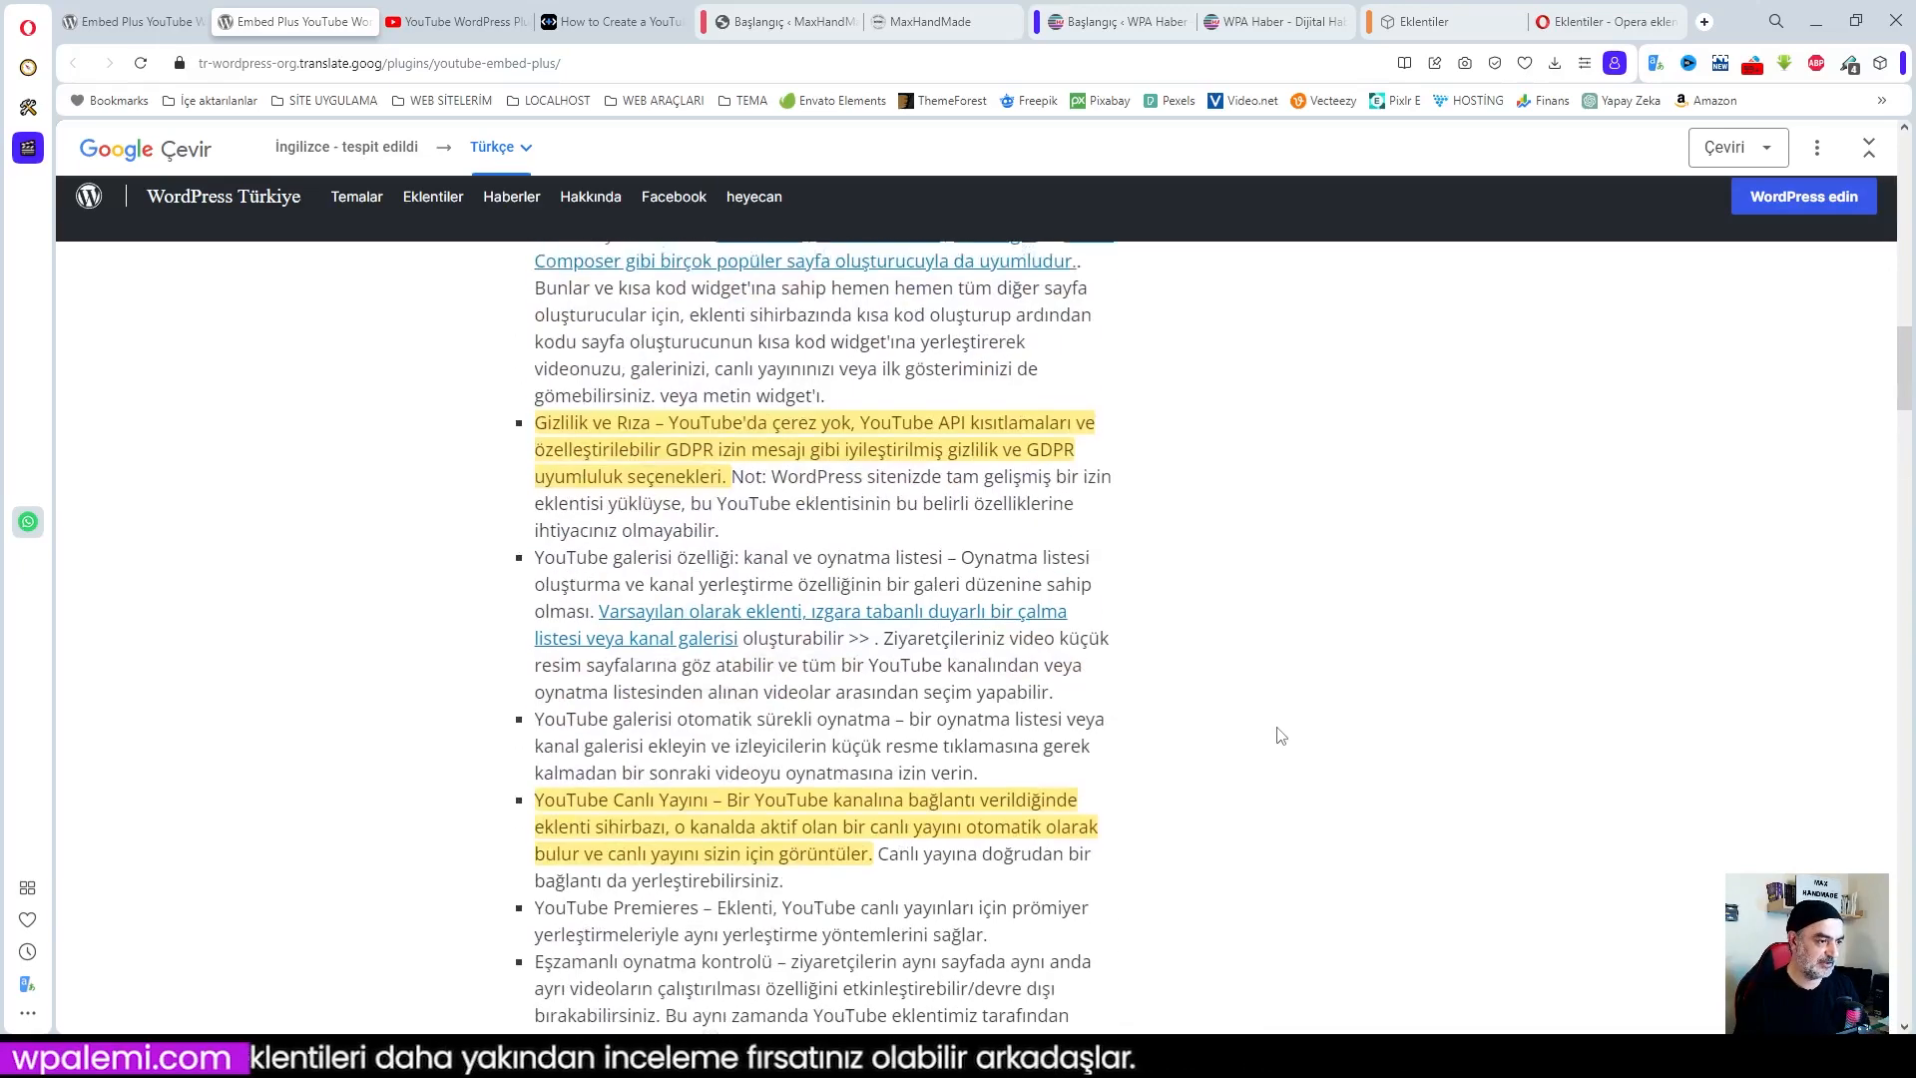
scroll(1155, 705, up, 5)
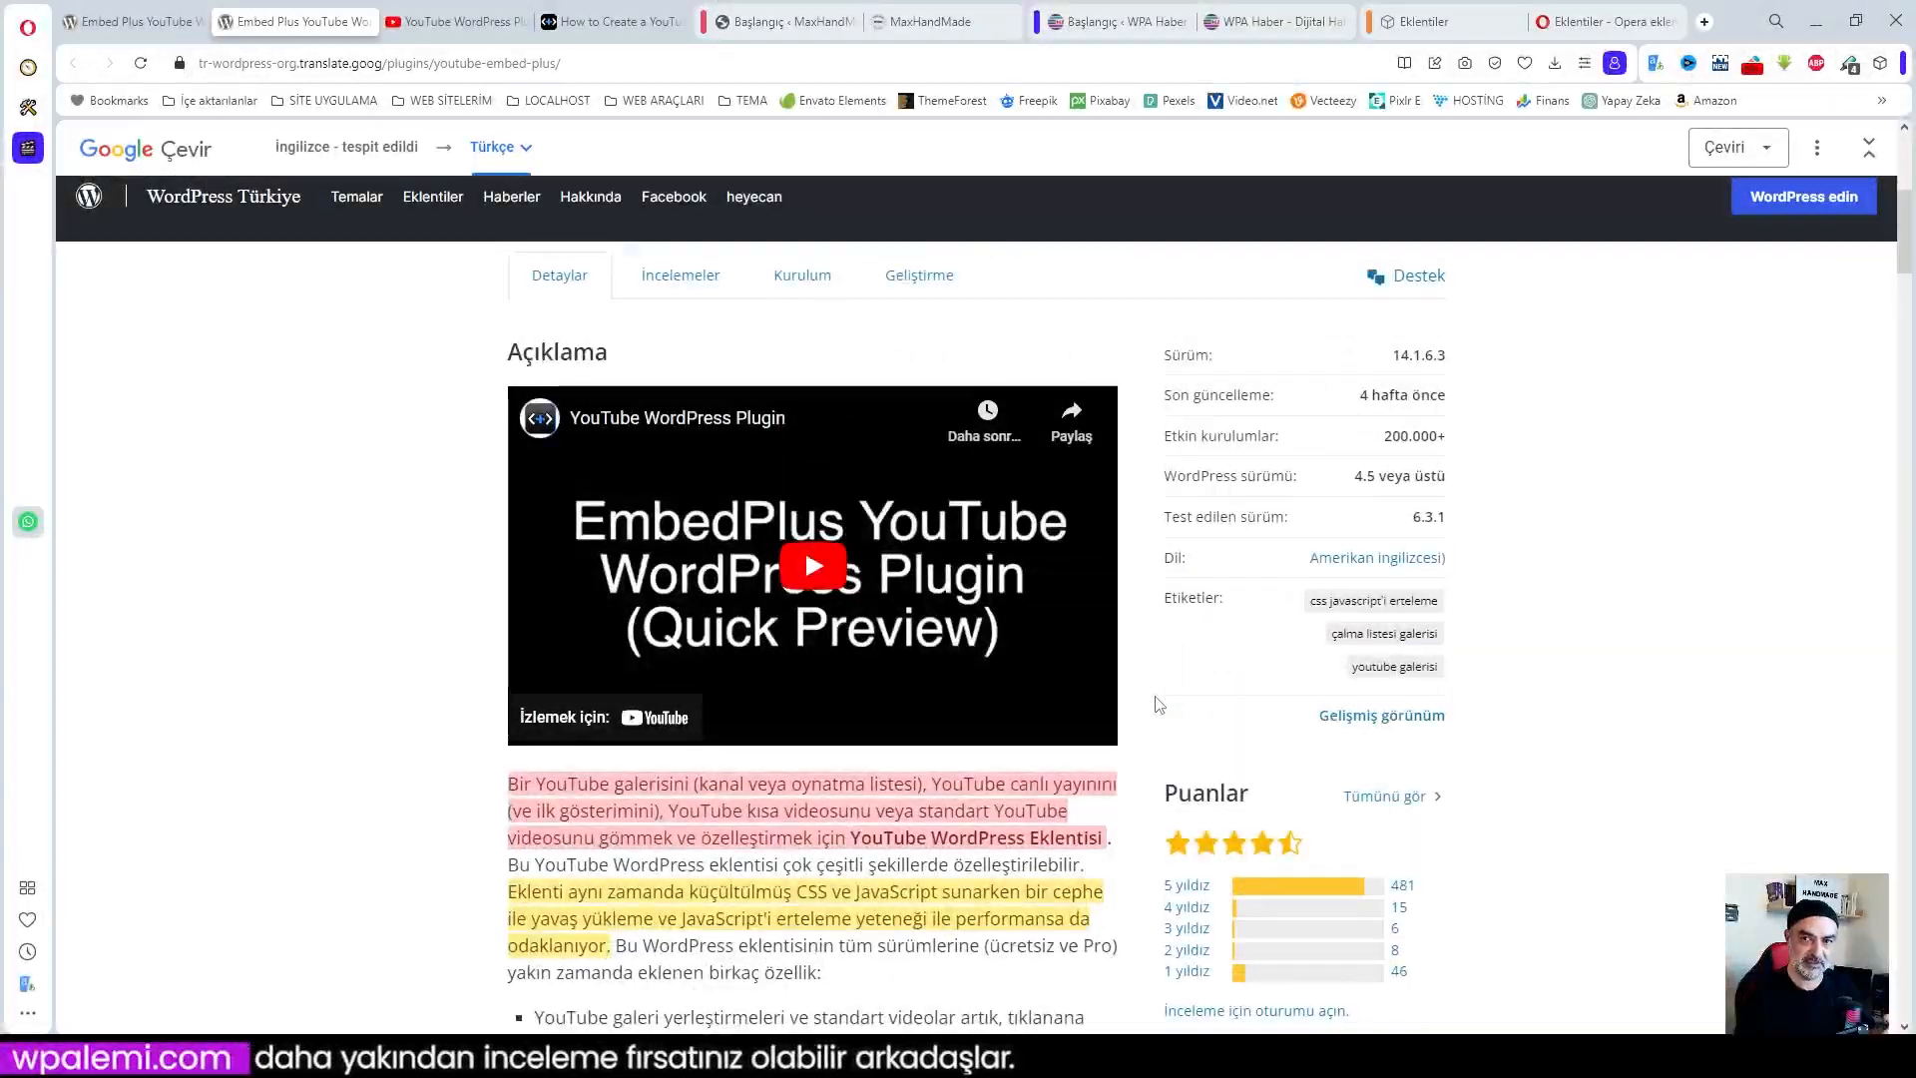
mouse_move(1394, 732)
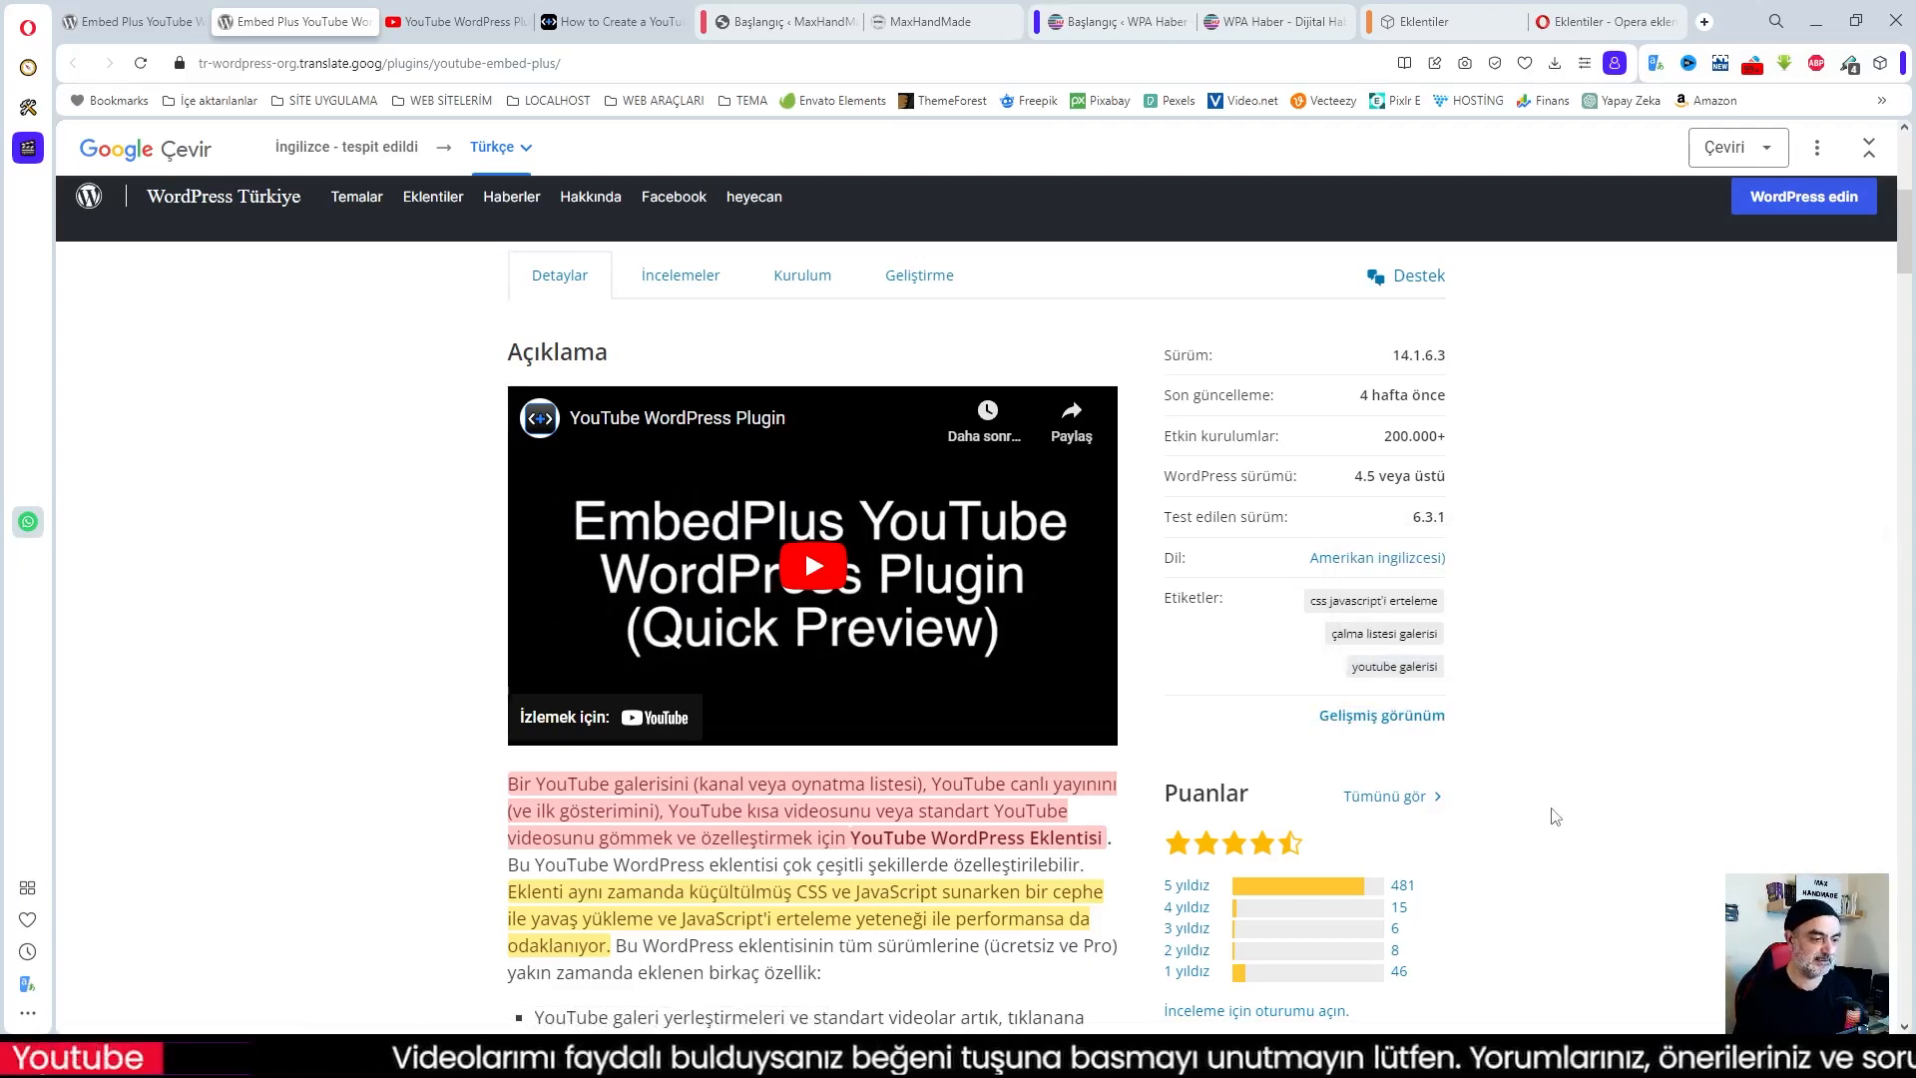
scroll(1546, 627, down, 1)
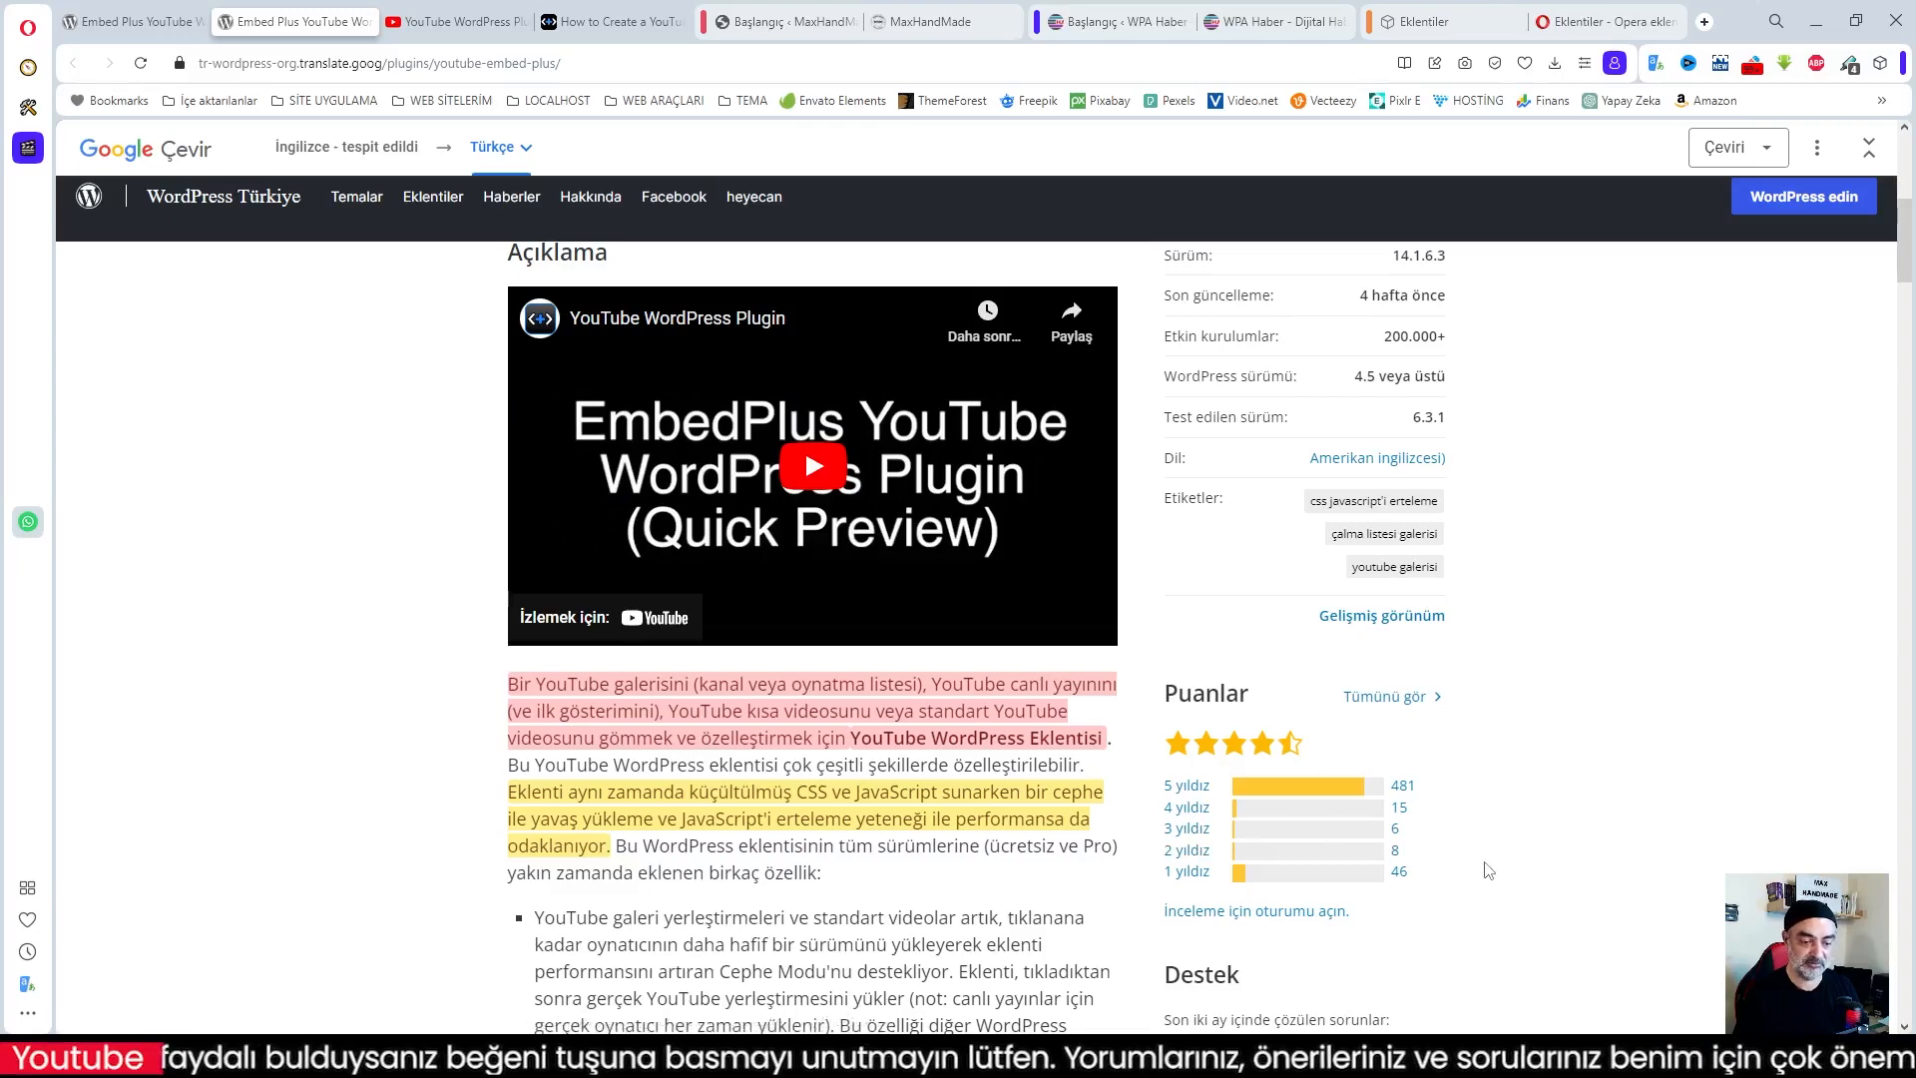
scroll(1557, 822, up, 2)
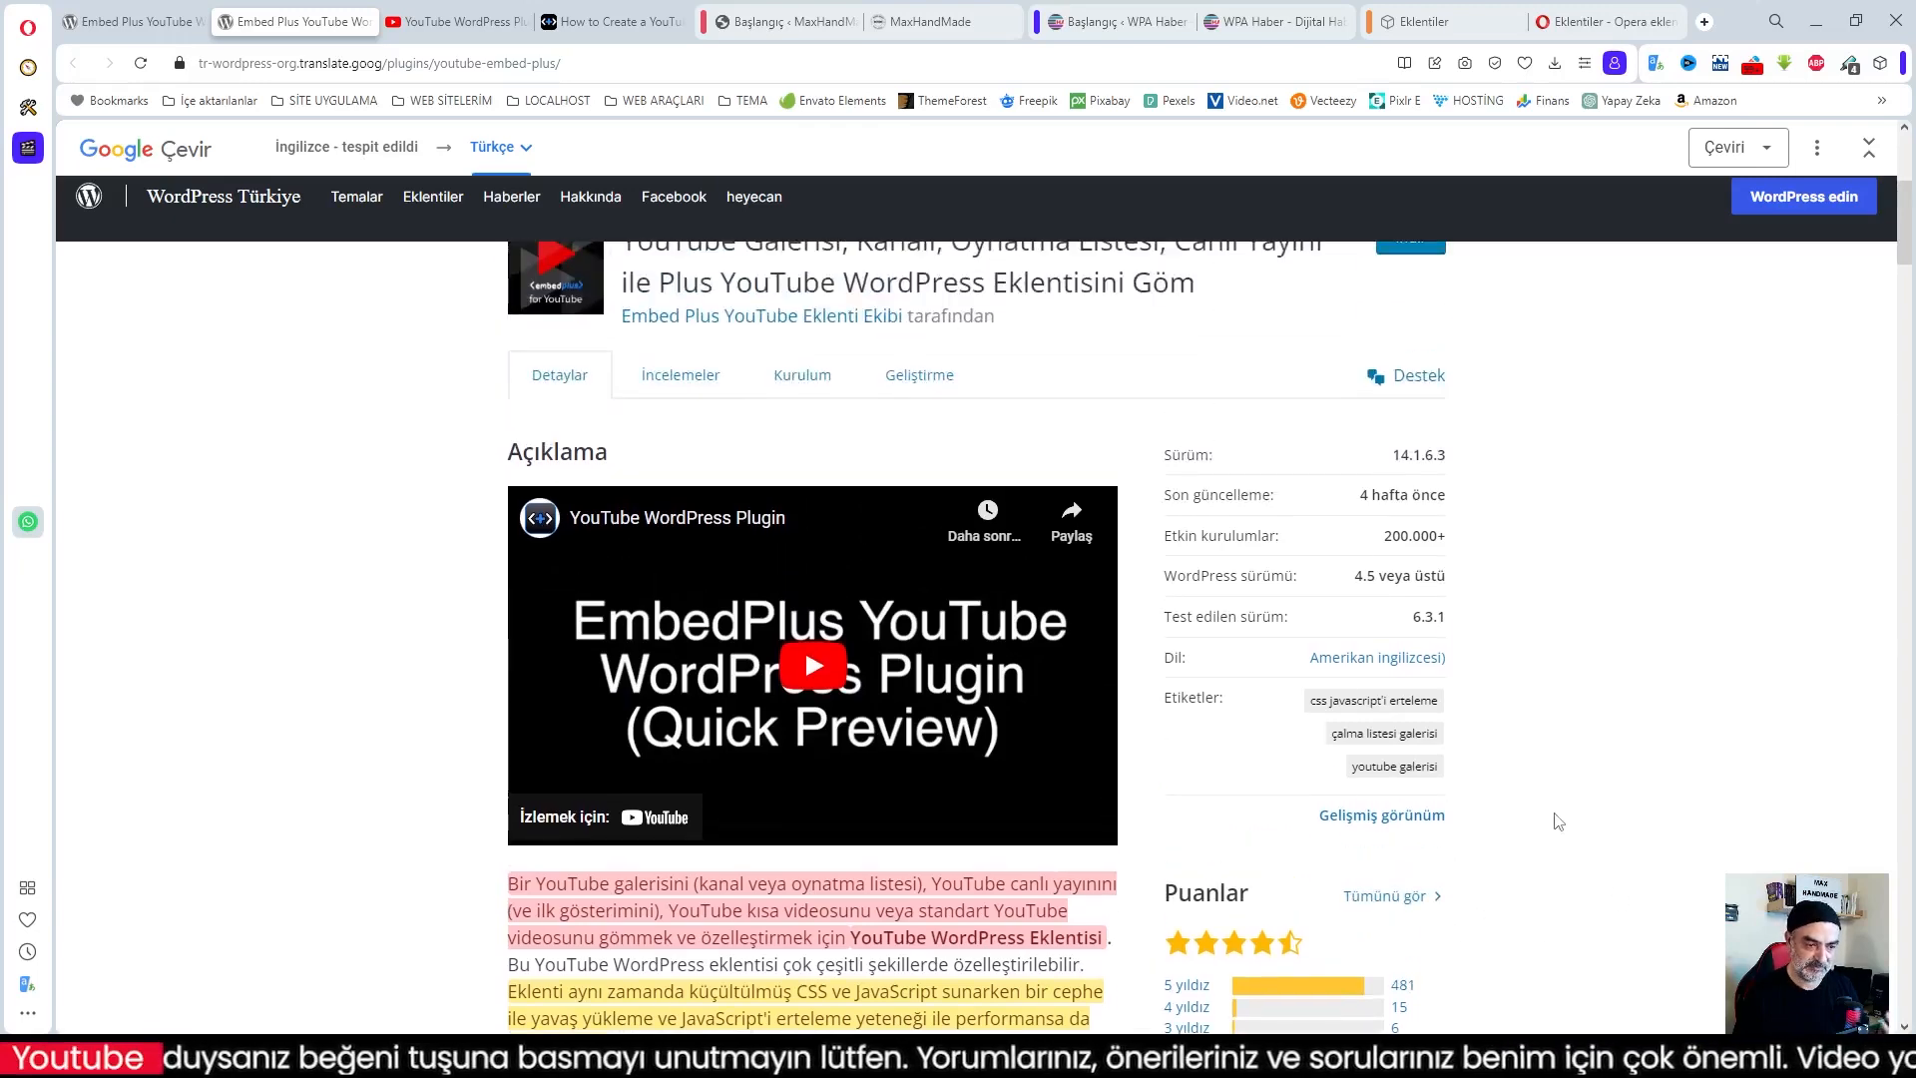
scroll(1606, 687, up, 2)
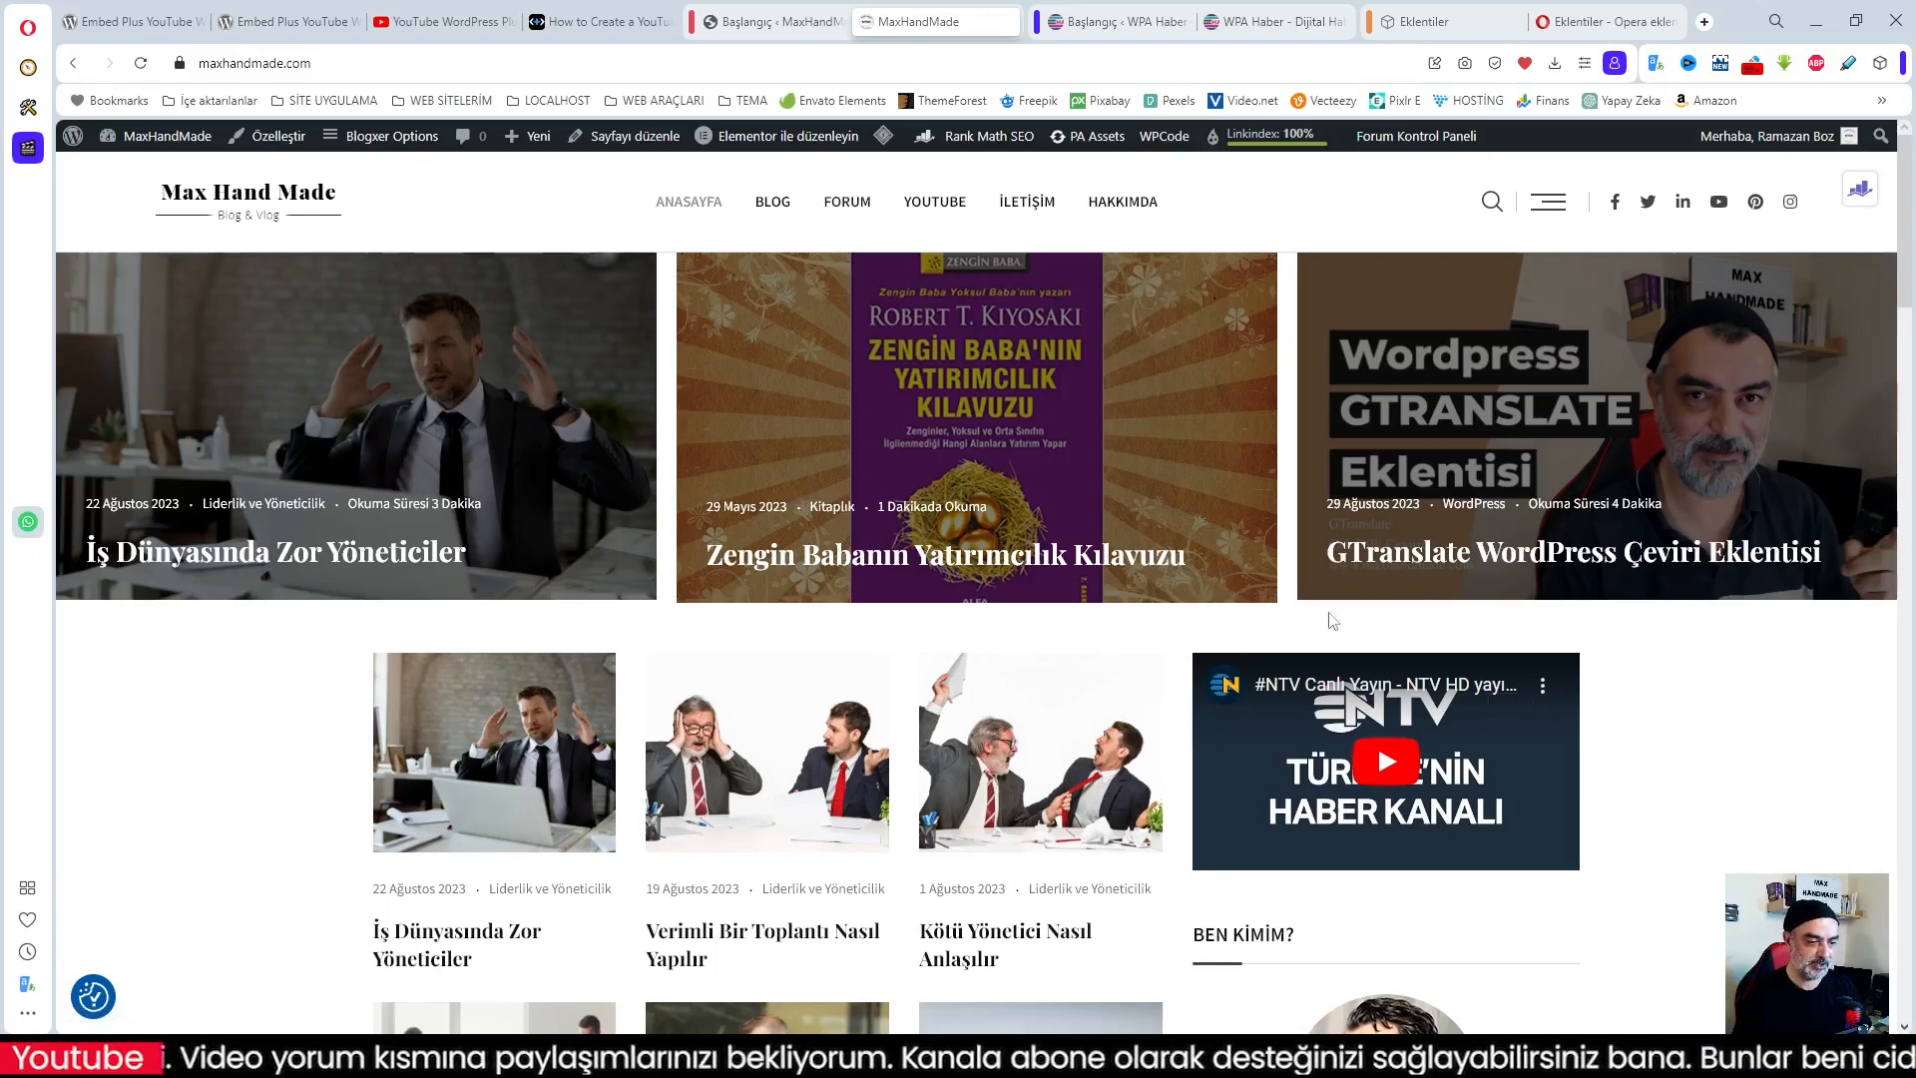
Play the embedded NTV live stream on the MaxHandMade home page and reload the page to stop it
scroll(1287, 748, down, 1)
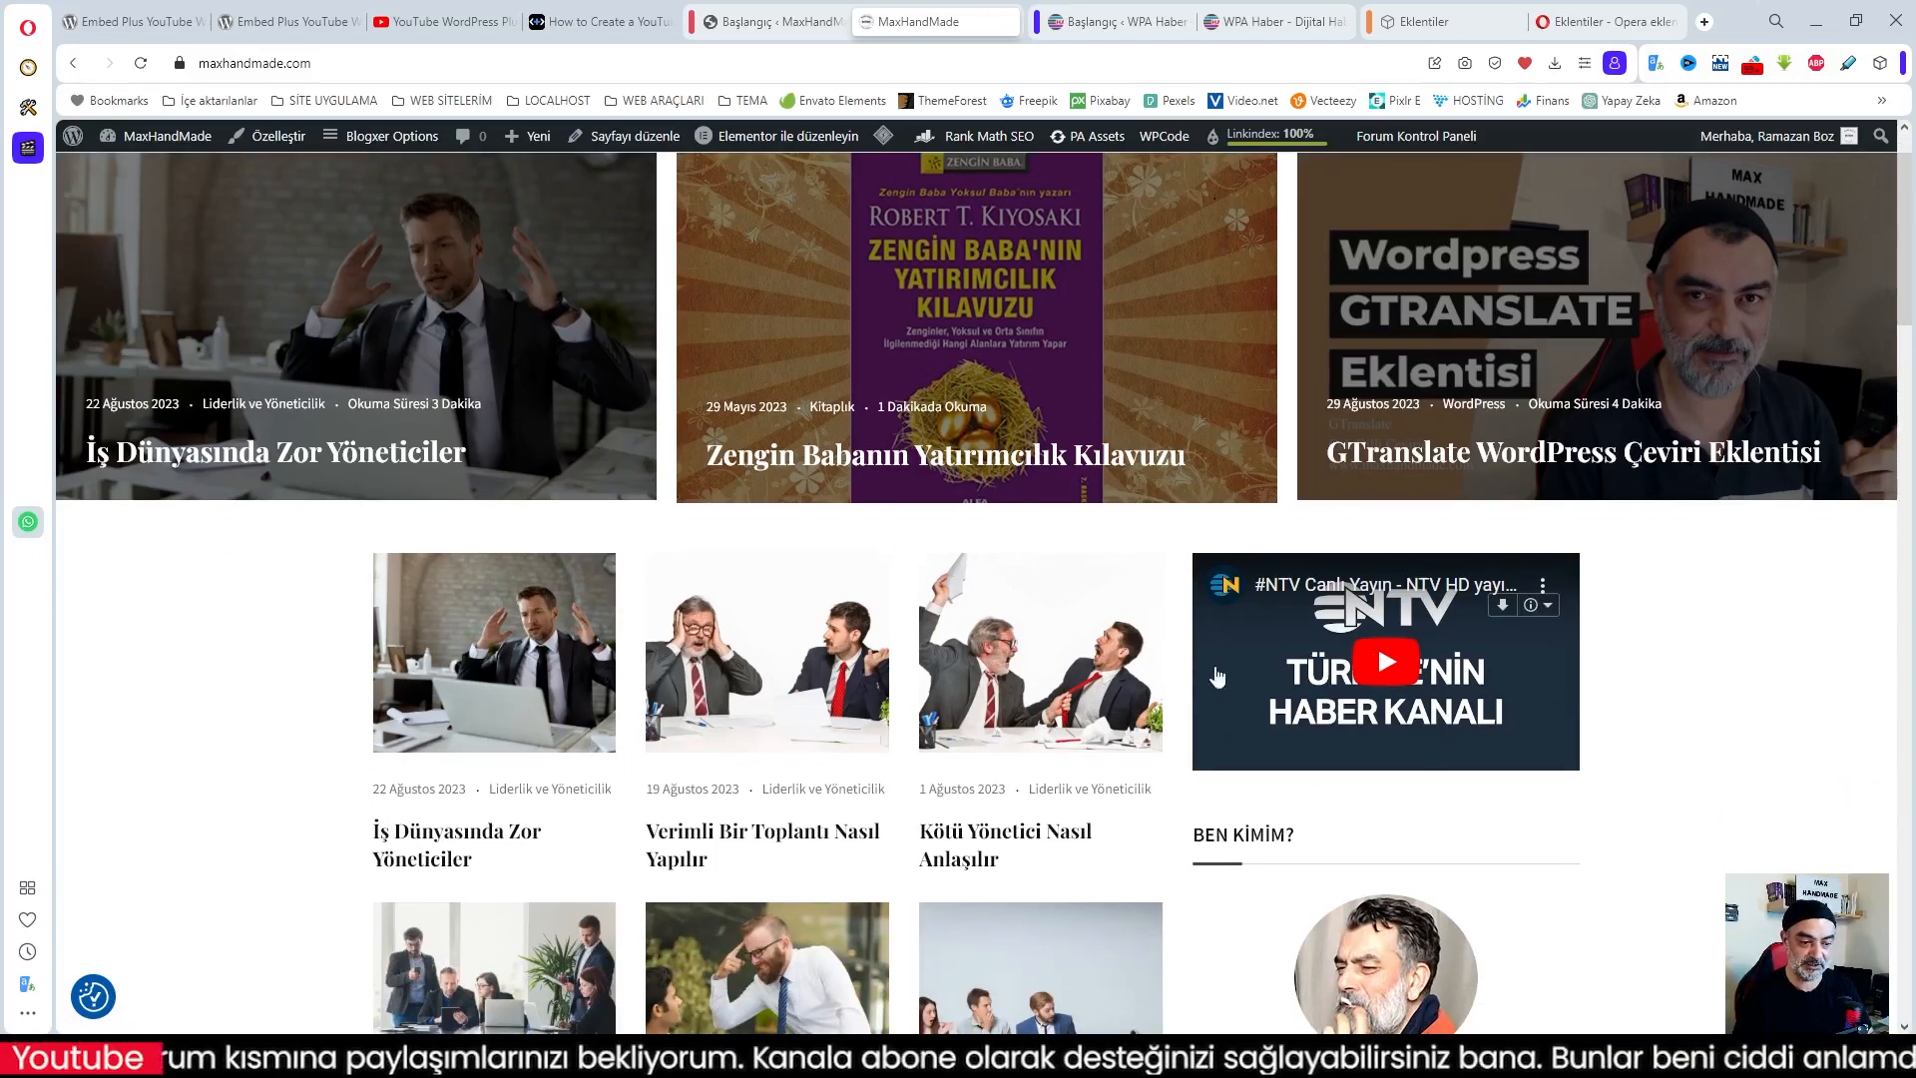
scroll(1822, 790, up, 1)
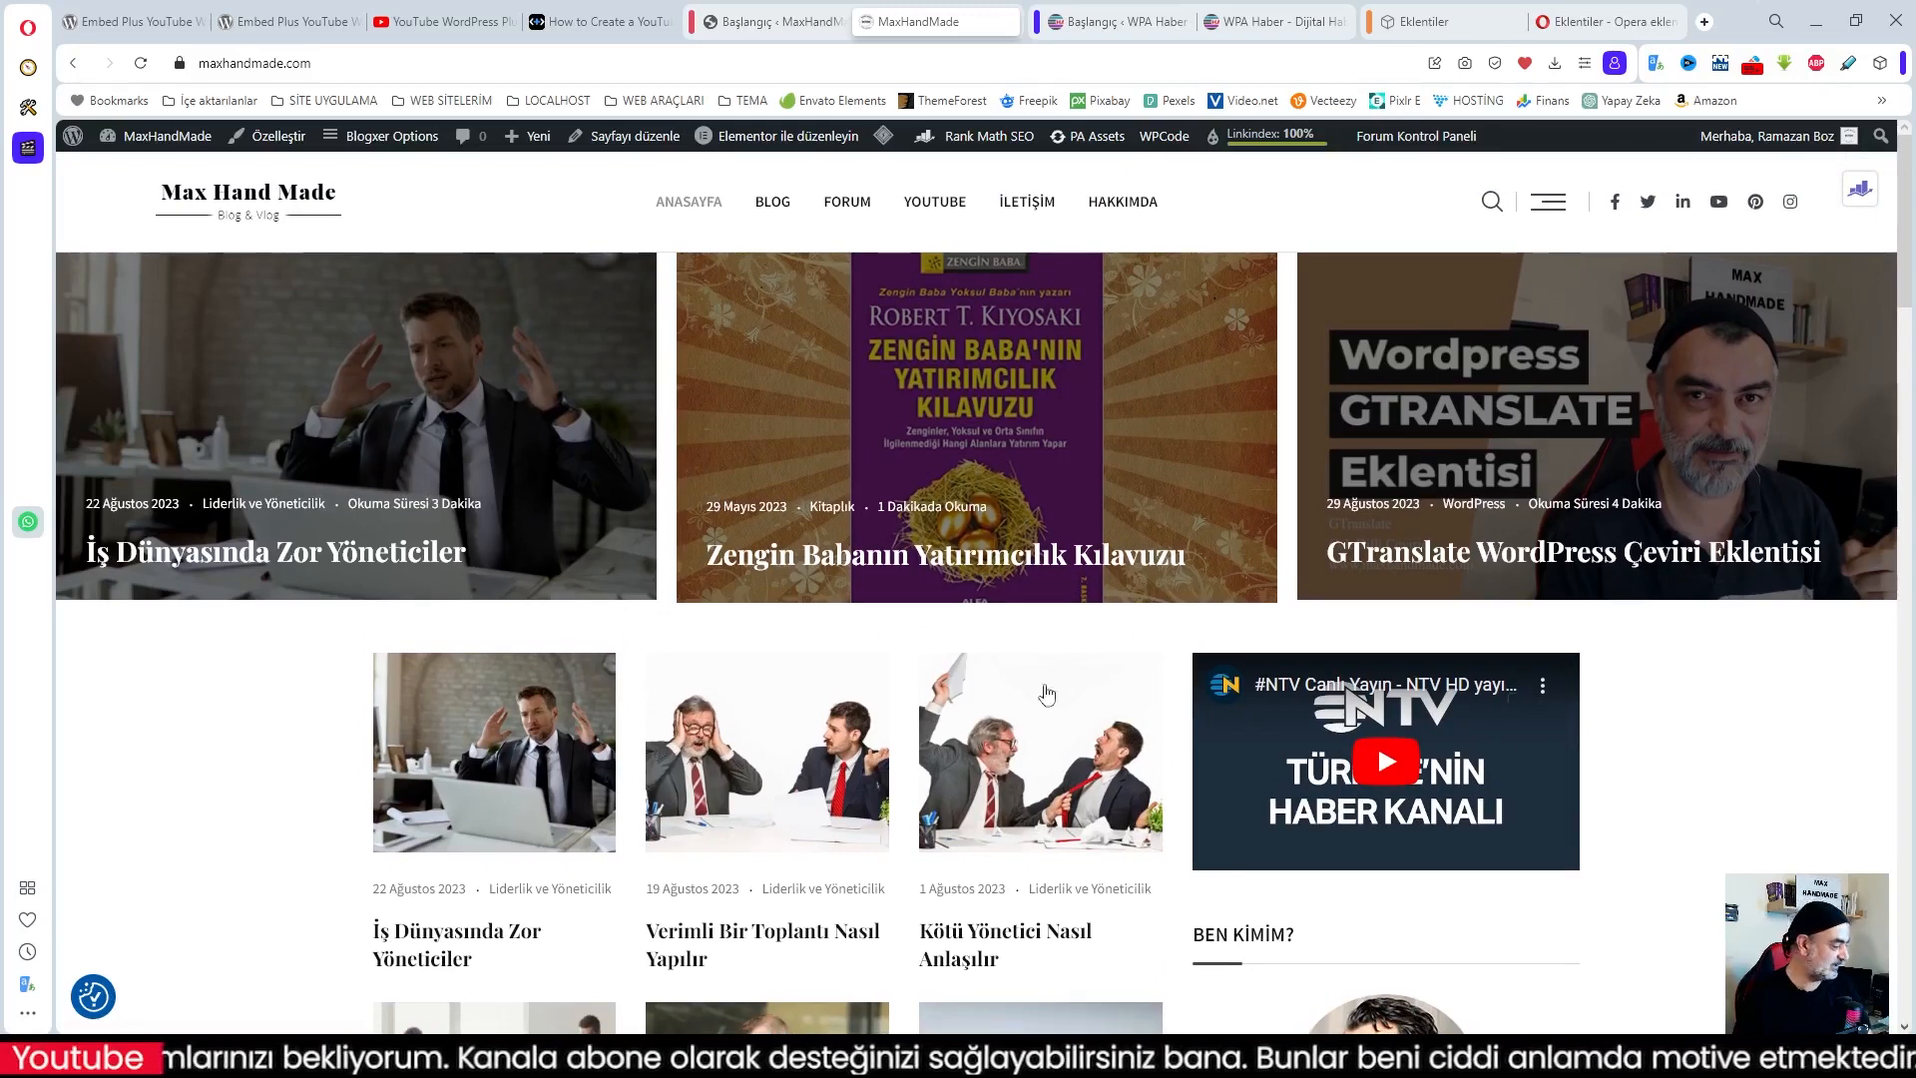
click(1384, 763)
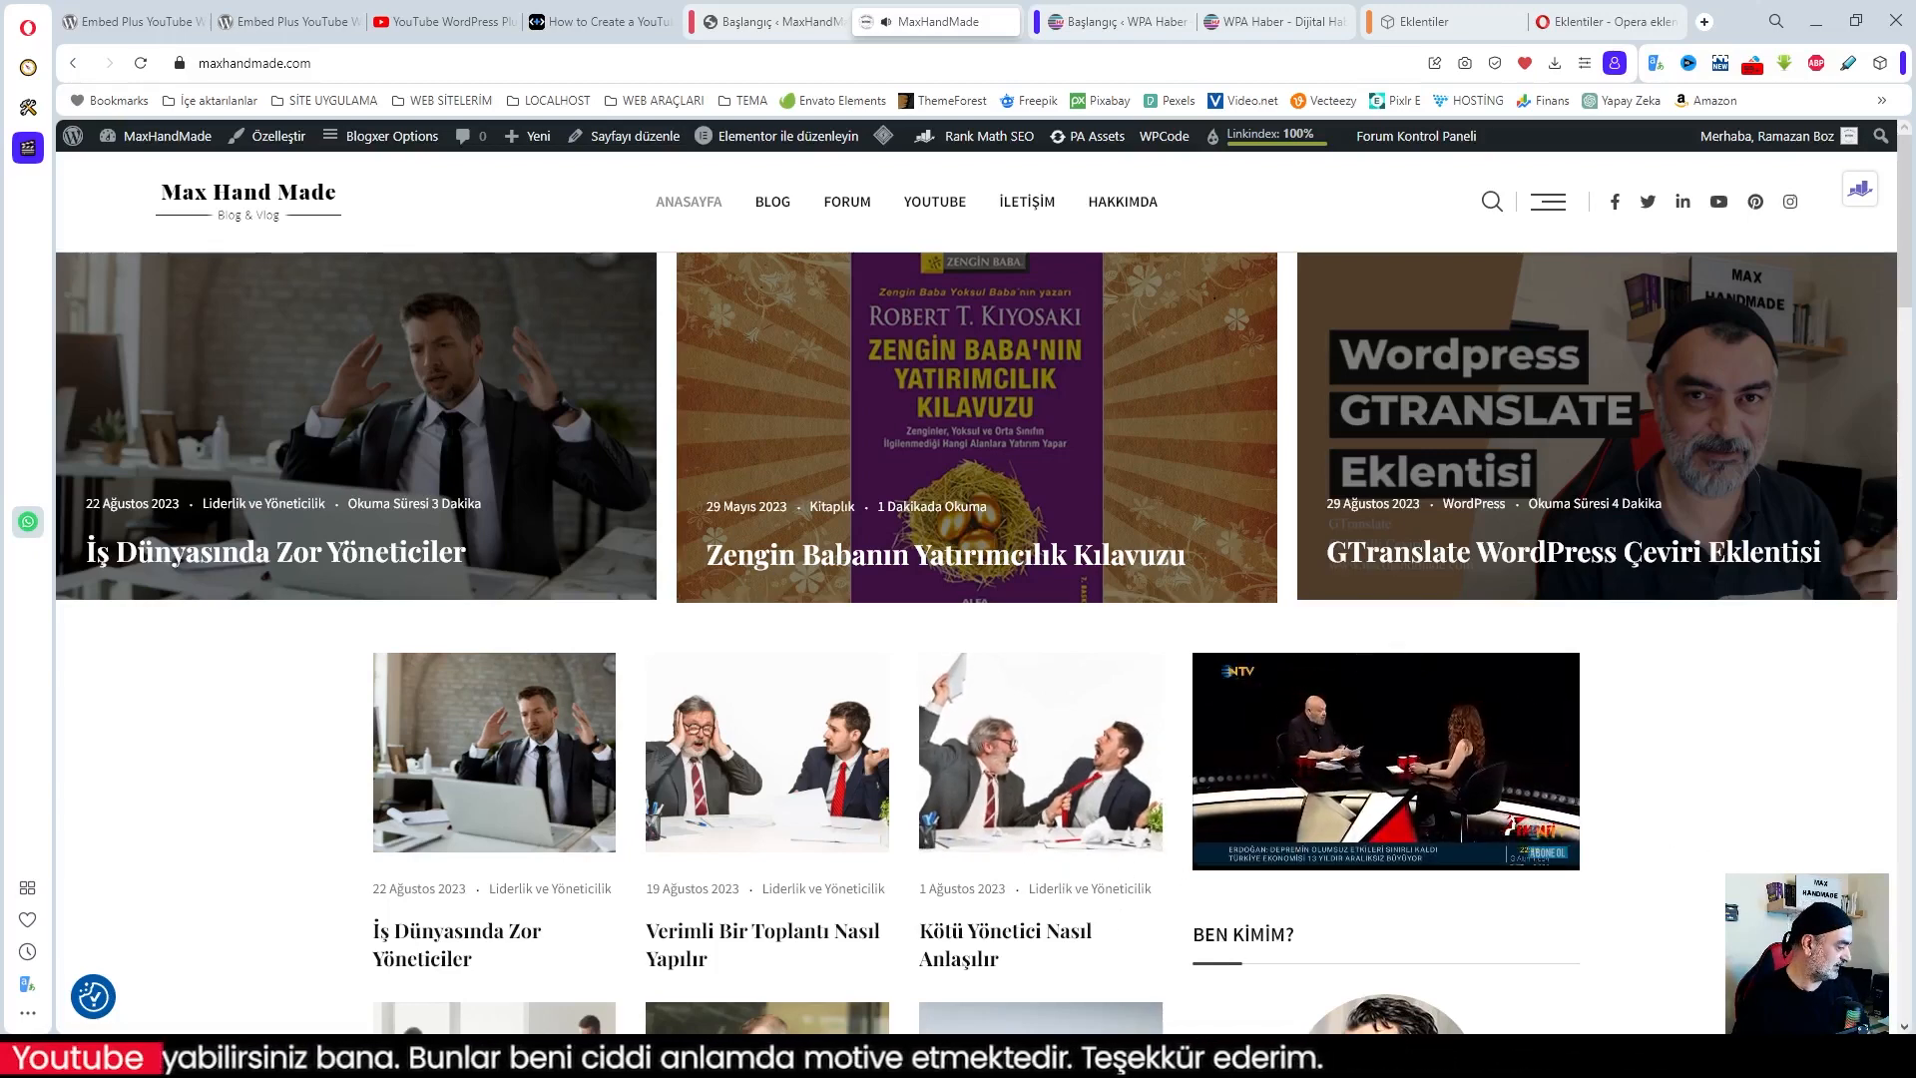
click(141, 66)
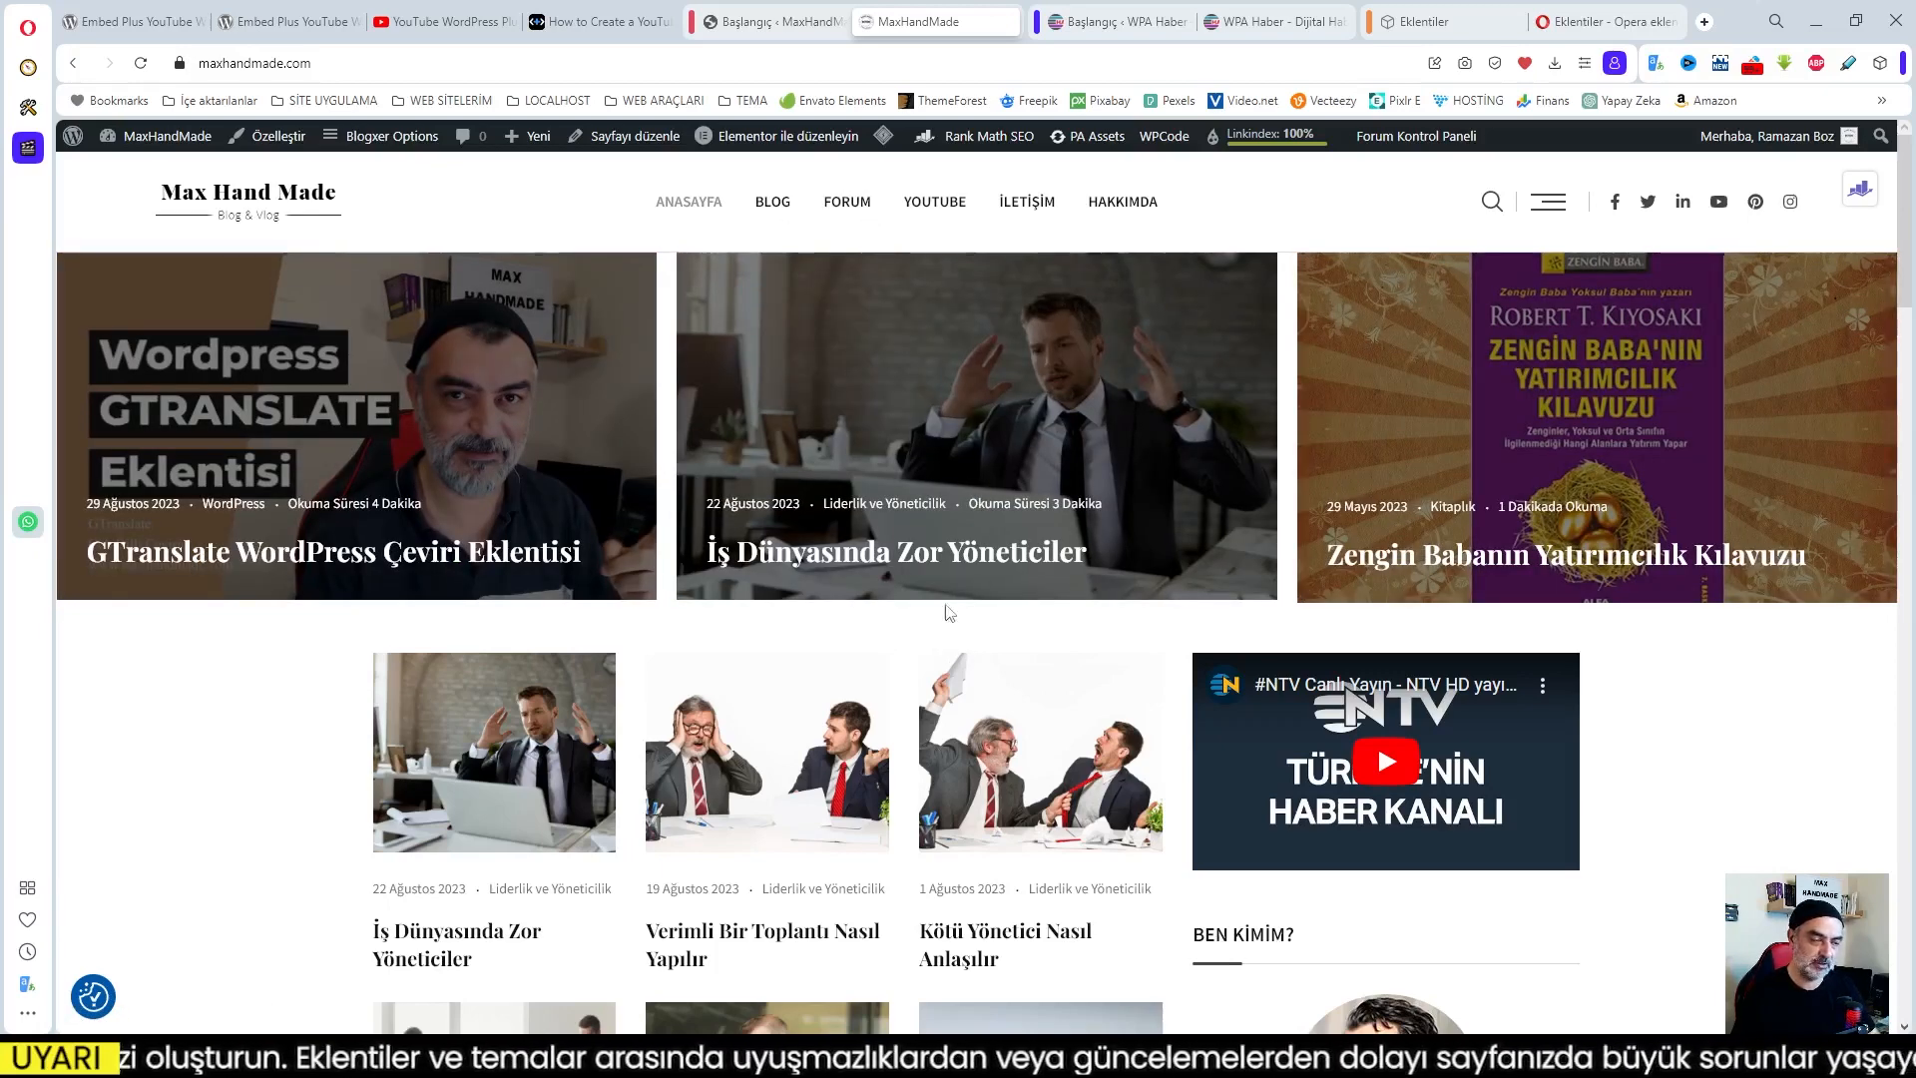
Open the MaxHandMade site's Youtube page and browse its video gallery through to the second page of thumbnails
click(946, 206)
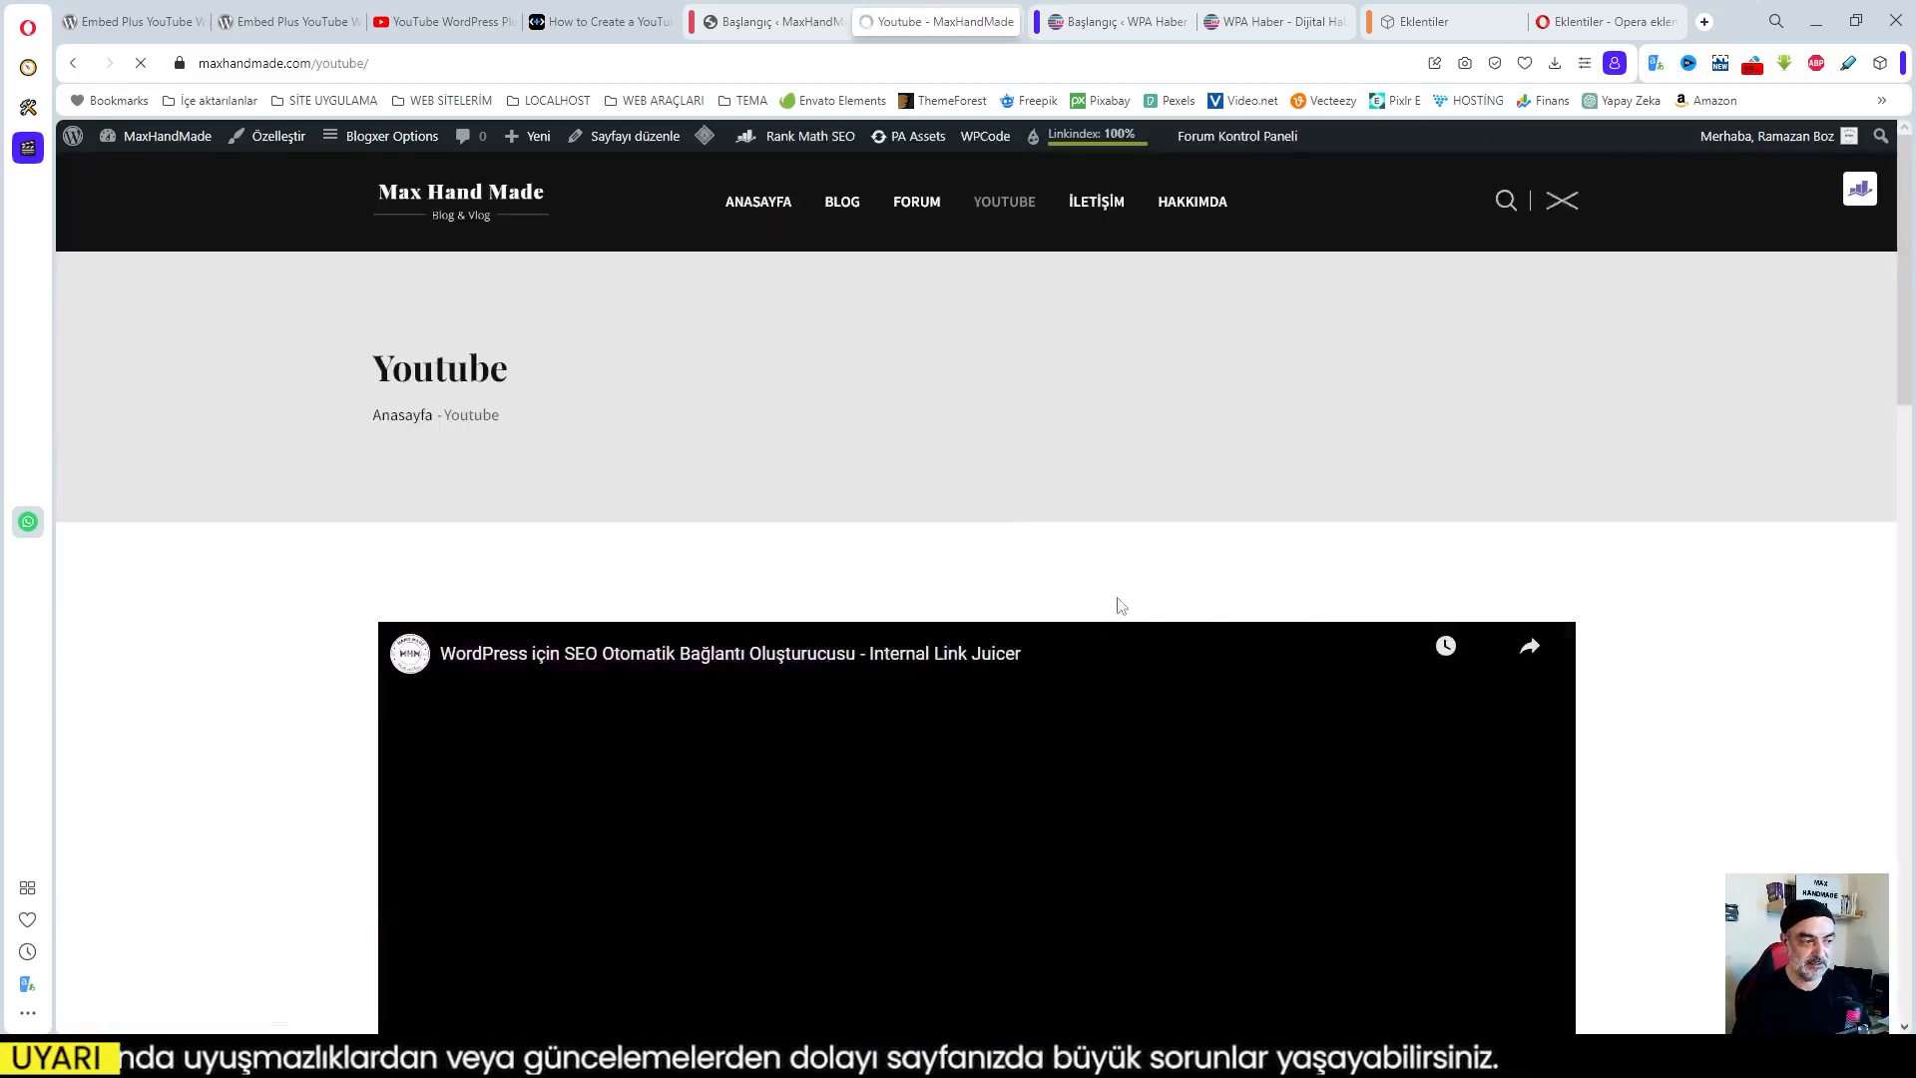
scroll(1159, 554, down, 5)
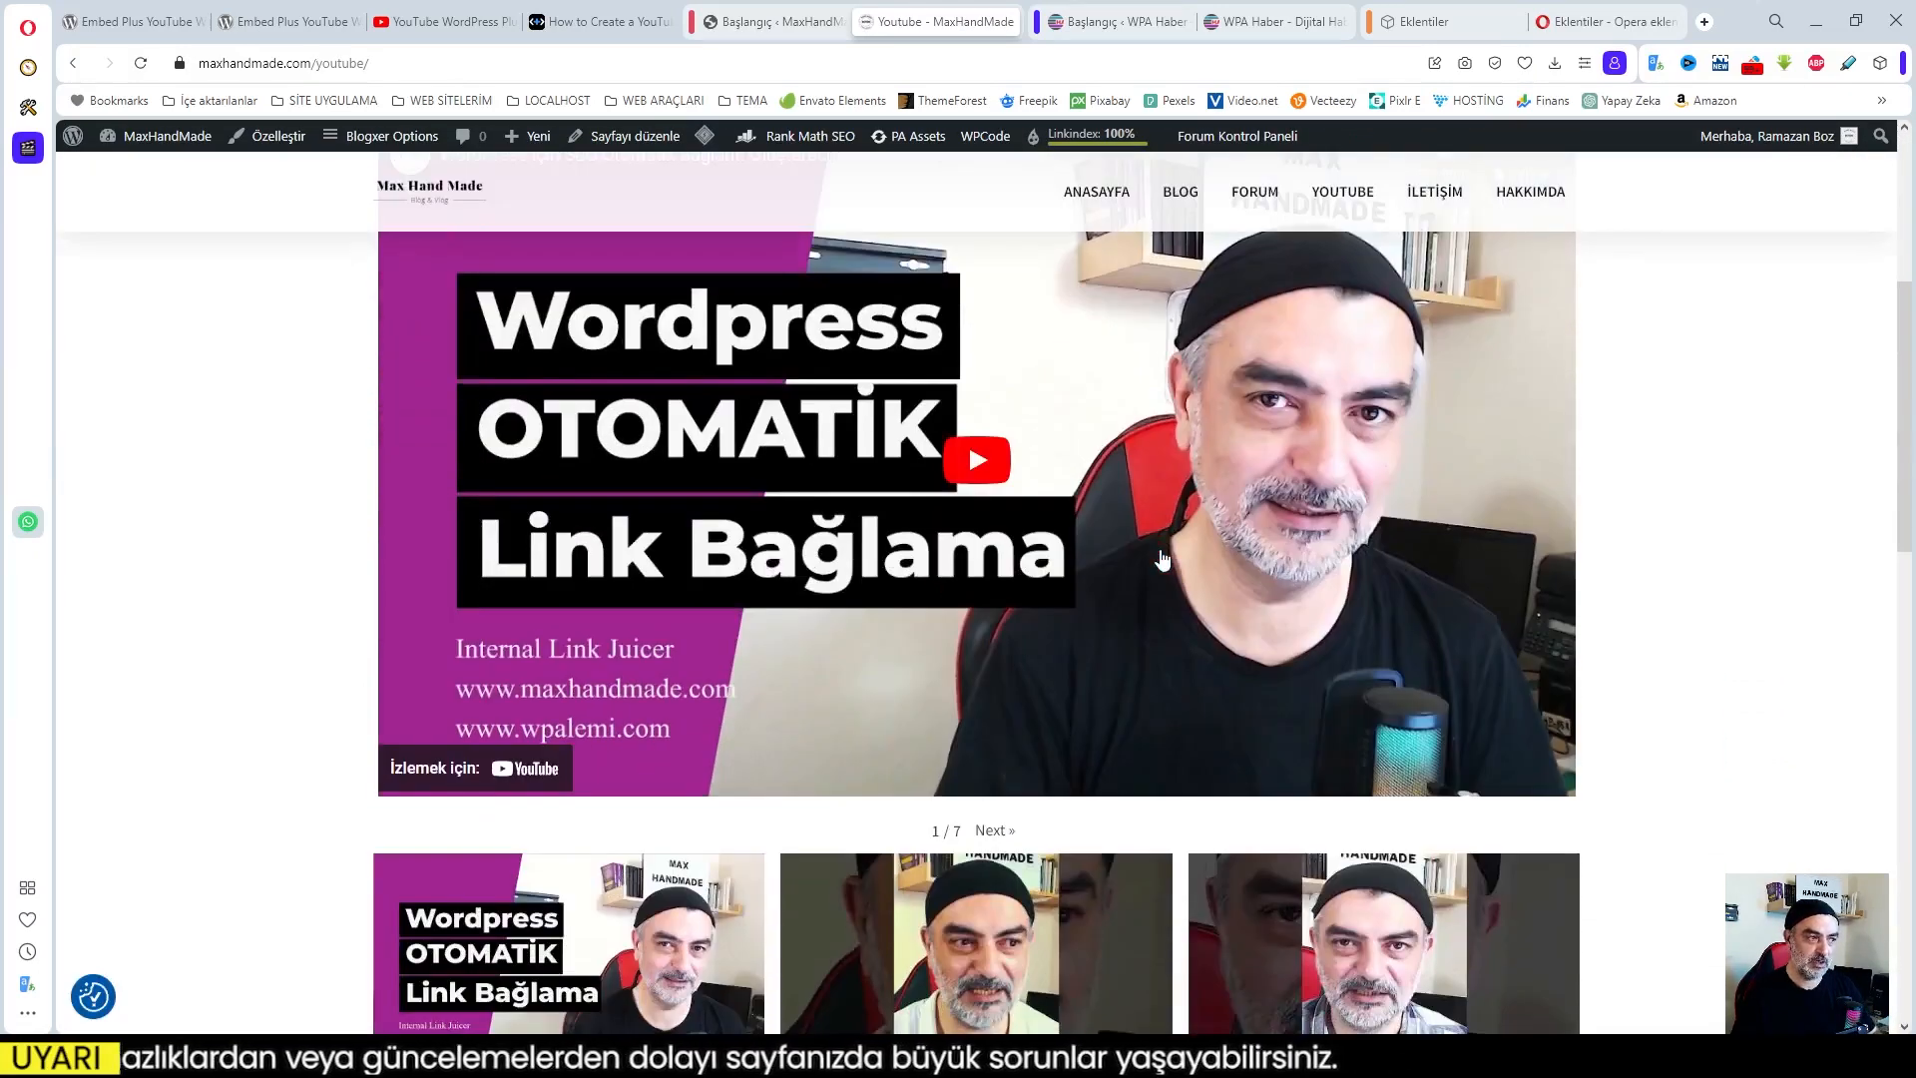
scroll(1162, 559, down, 6)
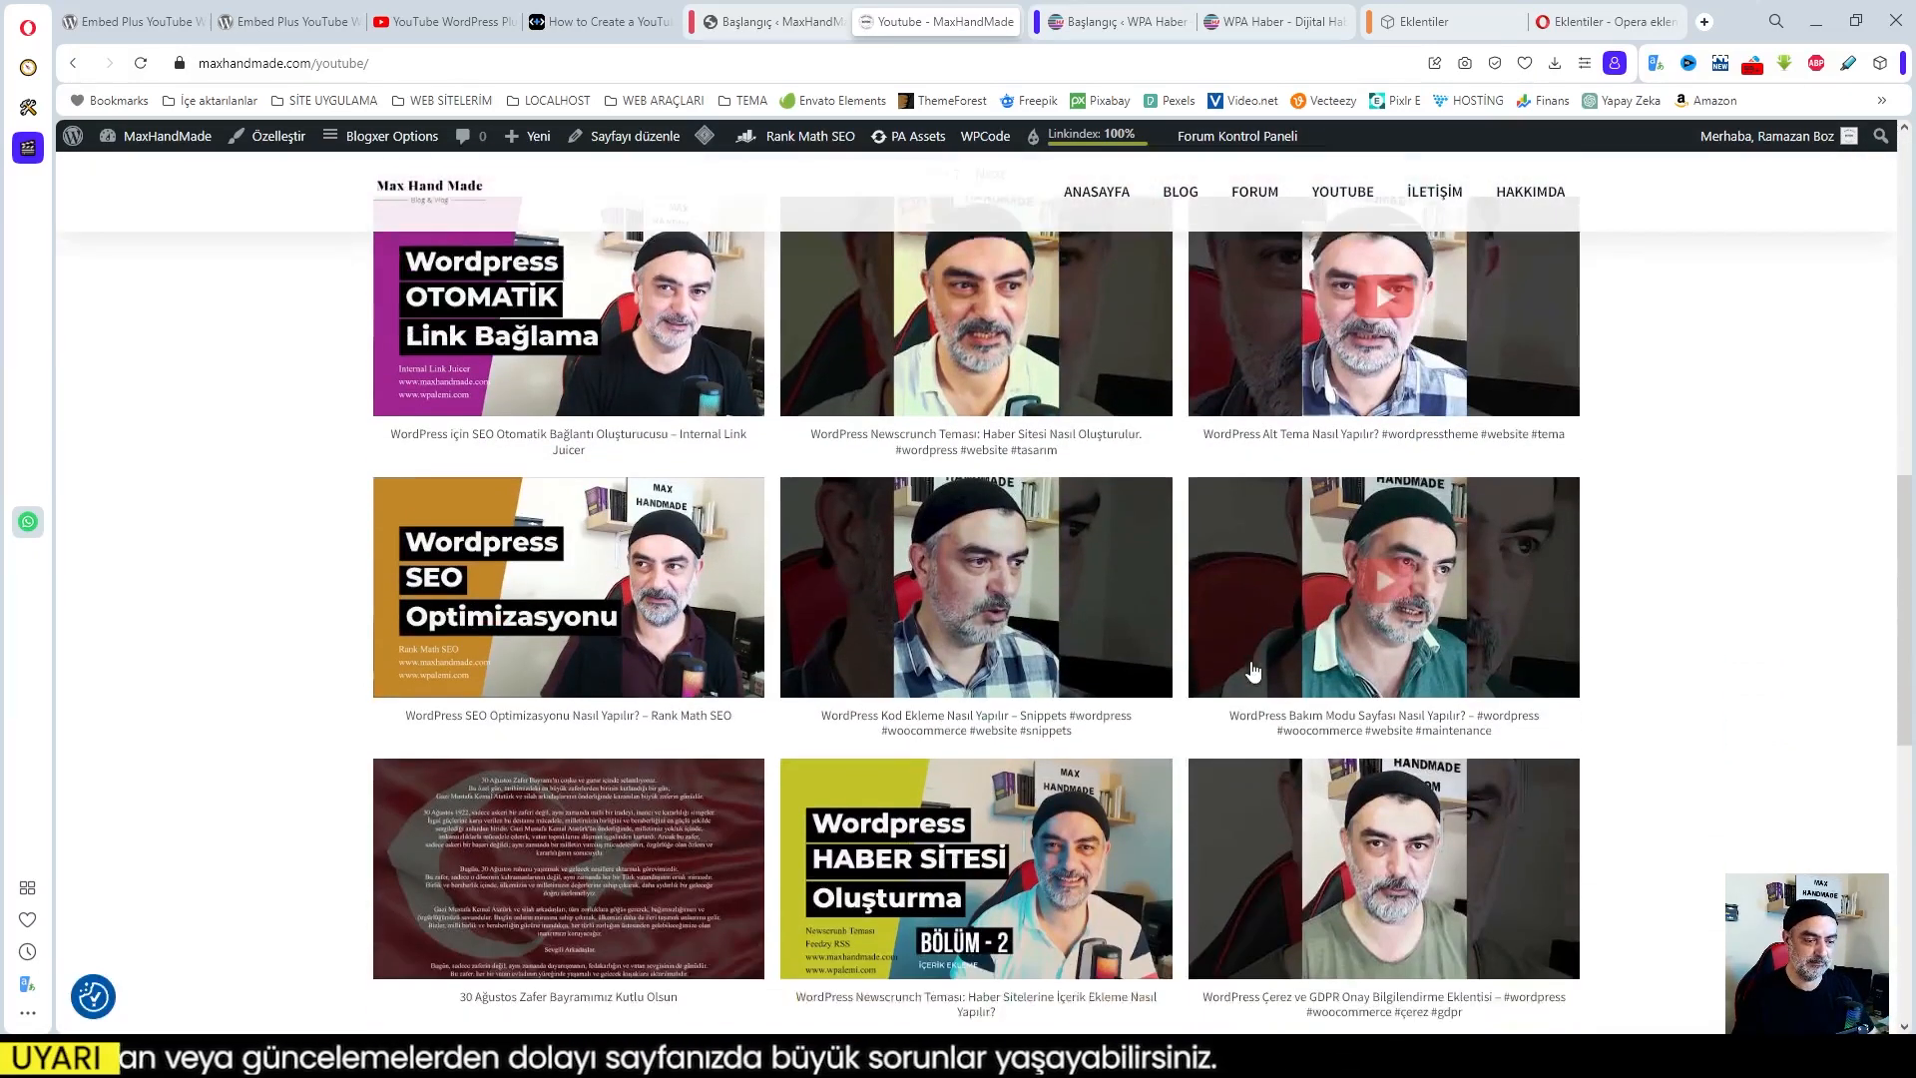
scroll(1255, 671, down, 6)
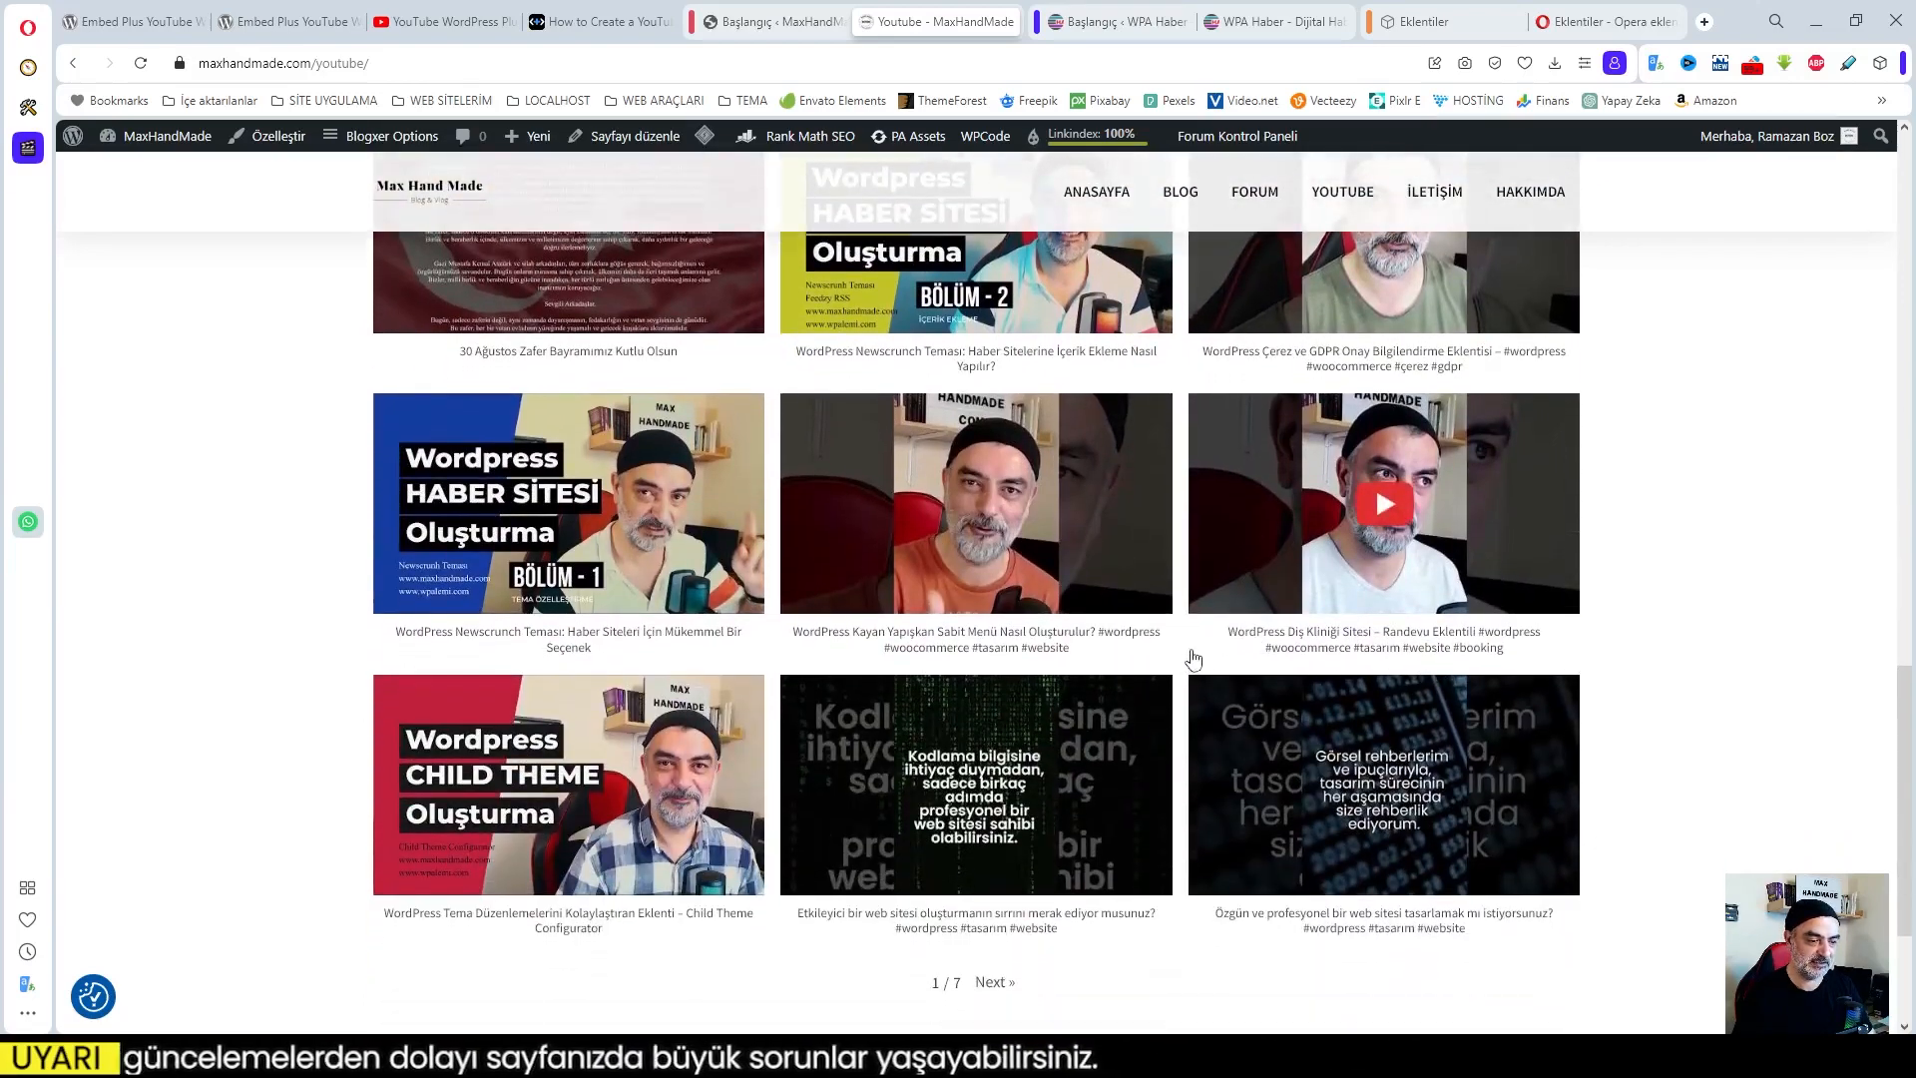
scroll(1193, 659, down, 3)
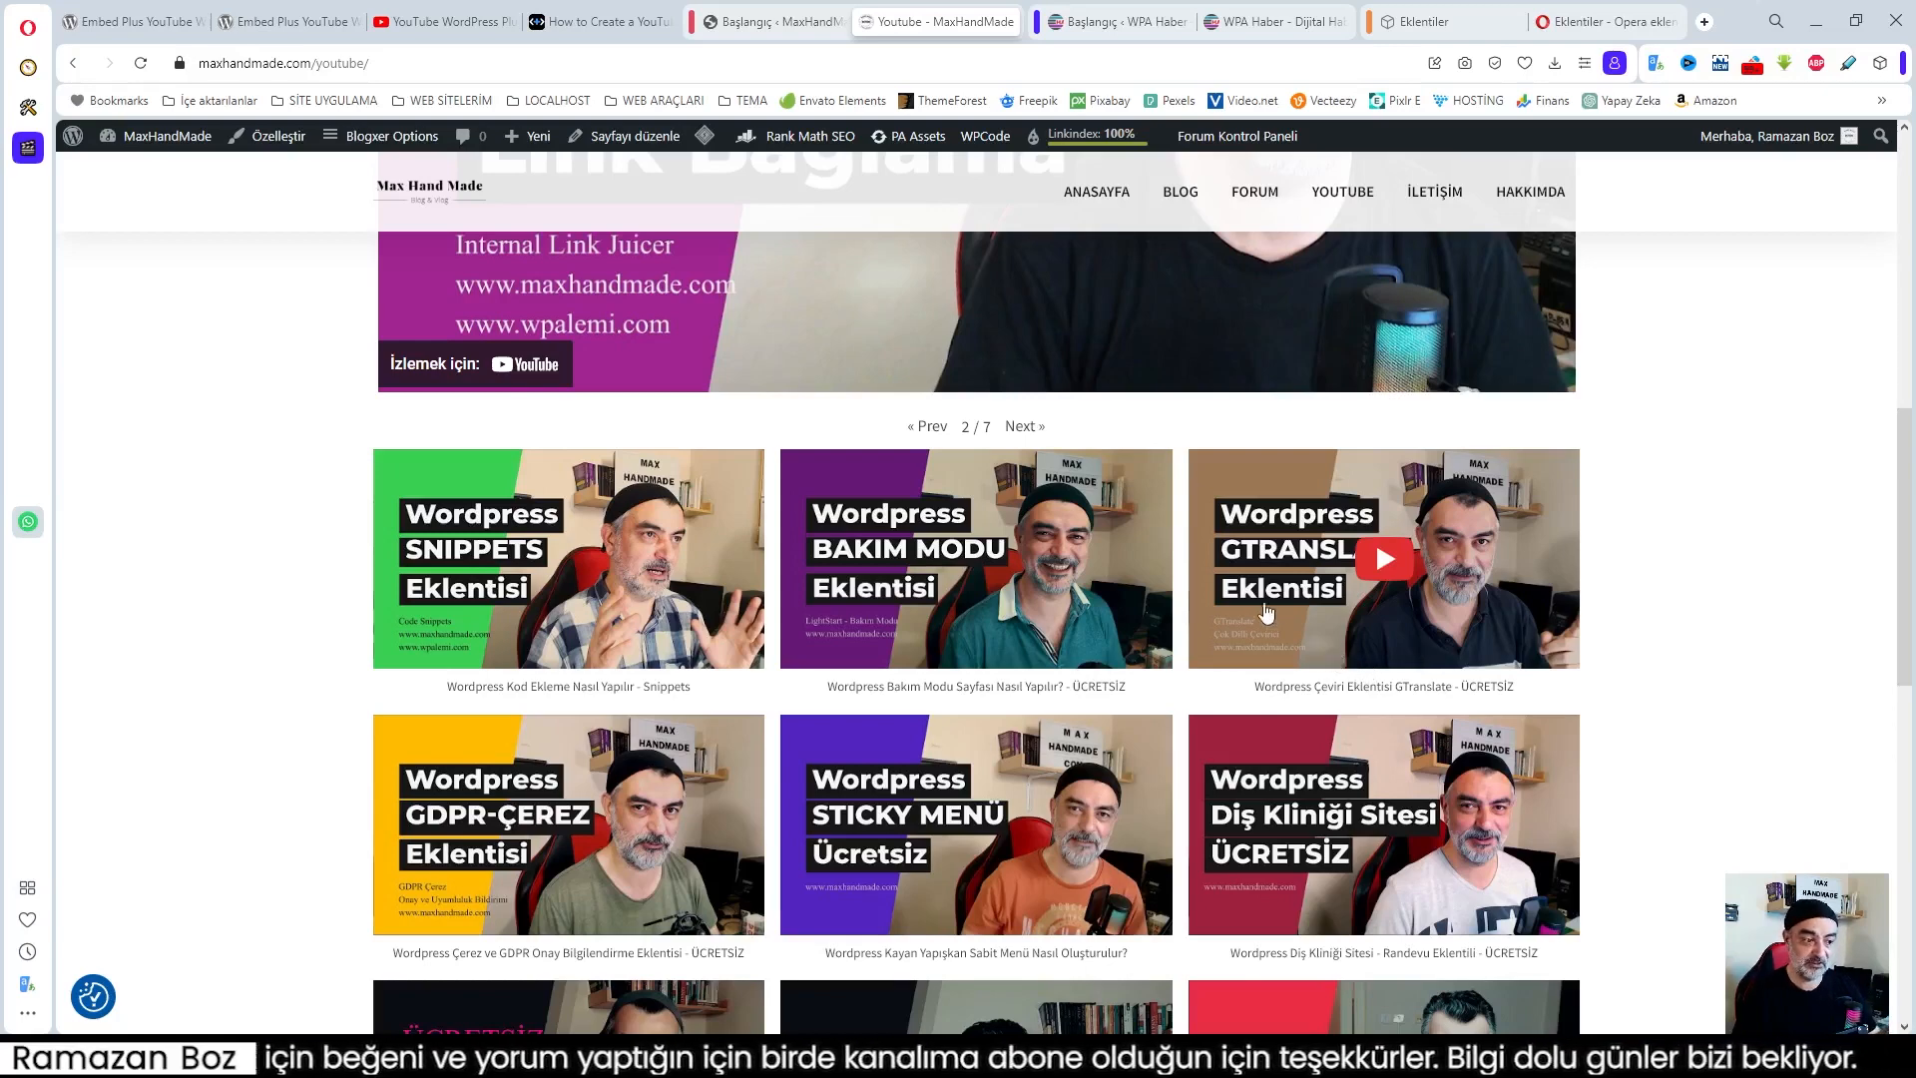
Play the "Wordpress Kod Ekleme Nasıl Yapılır - Snippets" video from the gallery and pause it
scroll(978, 699, up, 2)
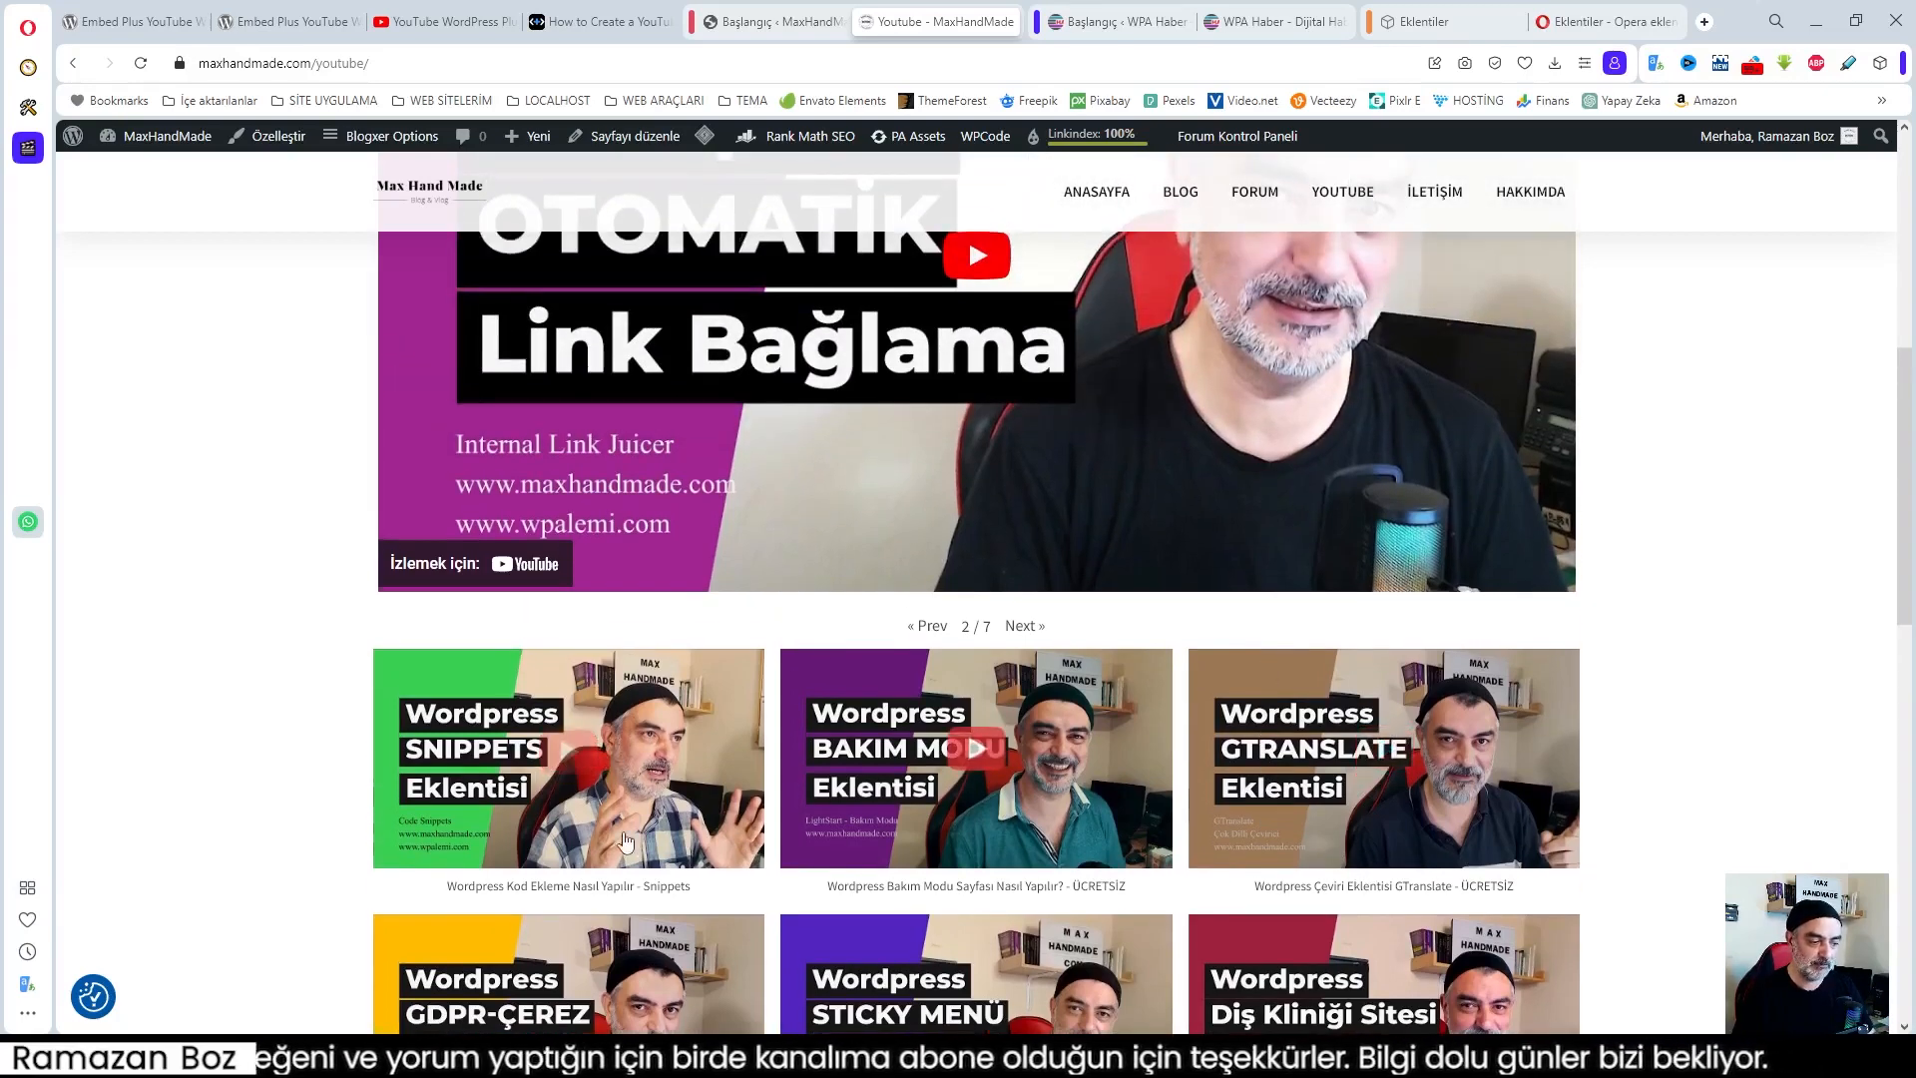
click(565, 783)
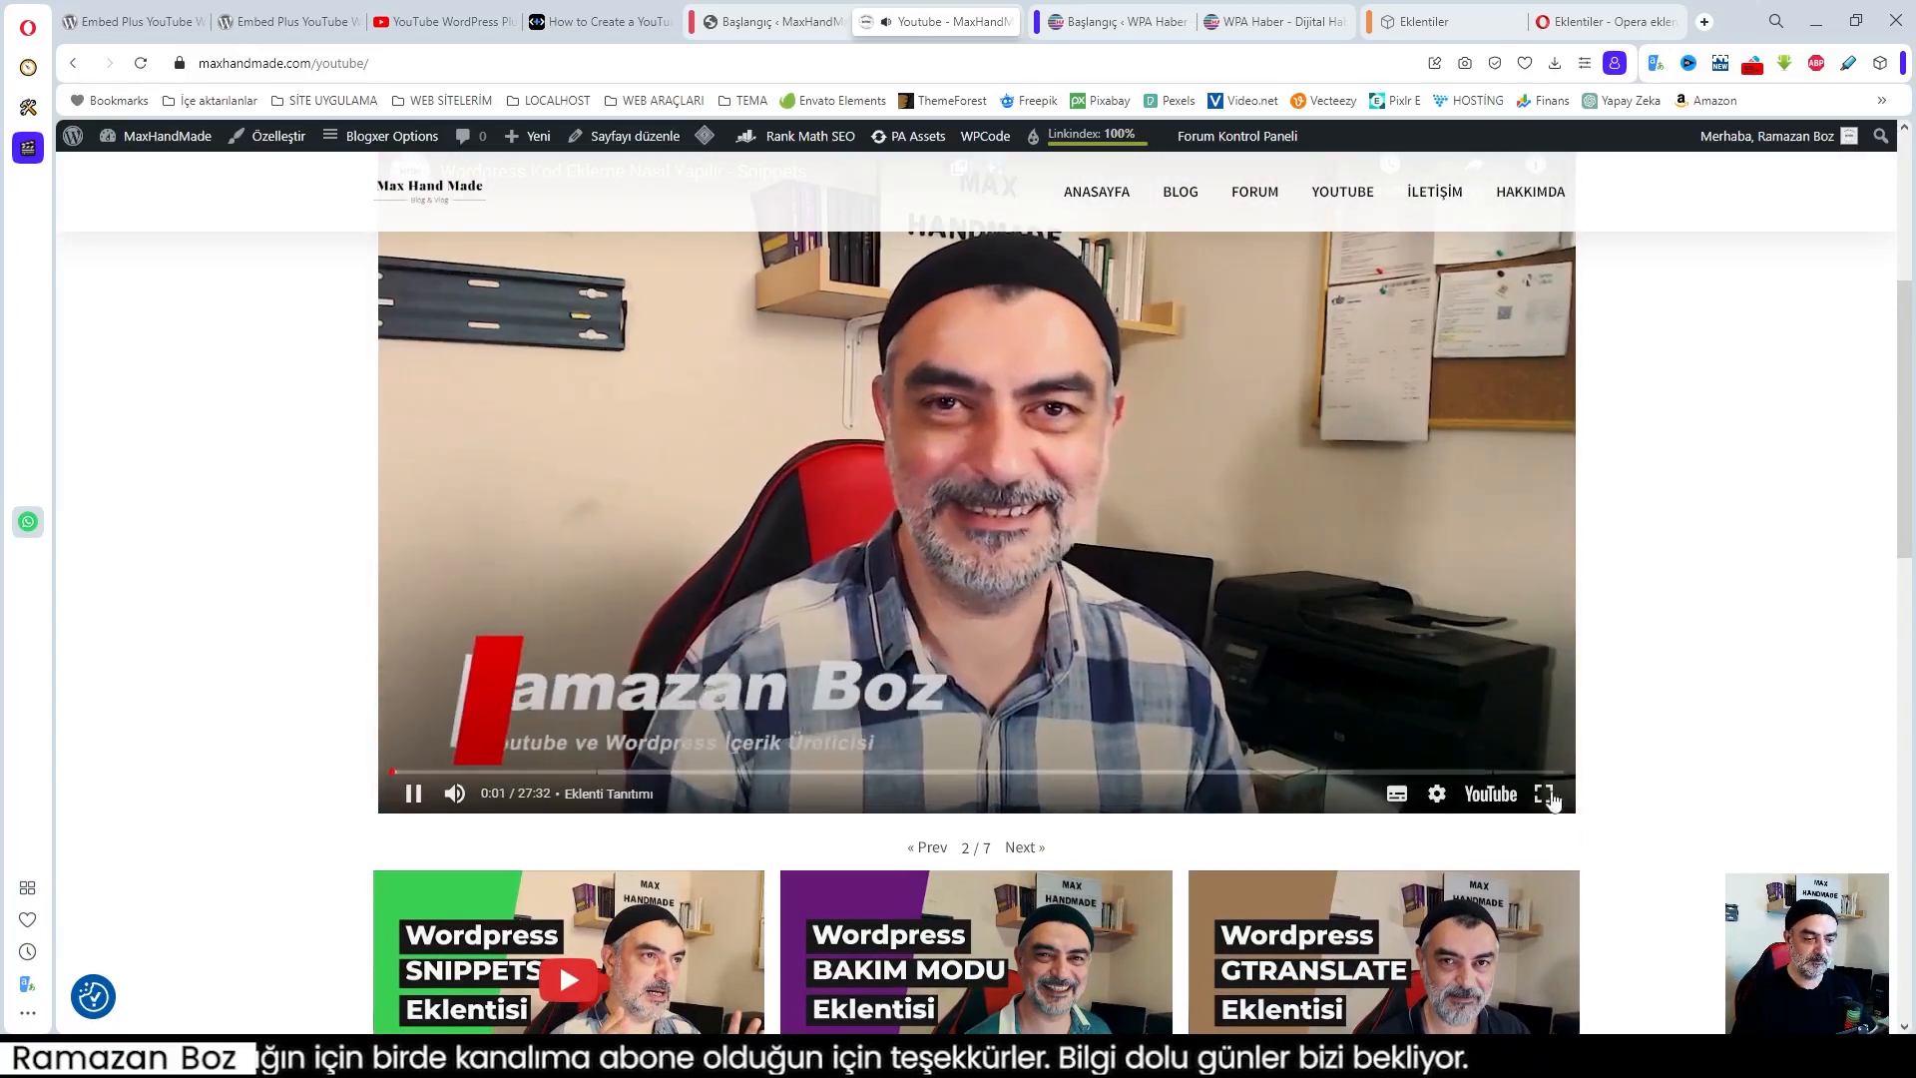
scroll(989, 845, down, 2)
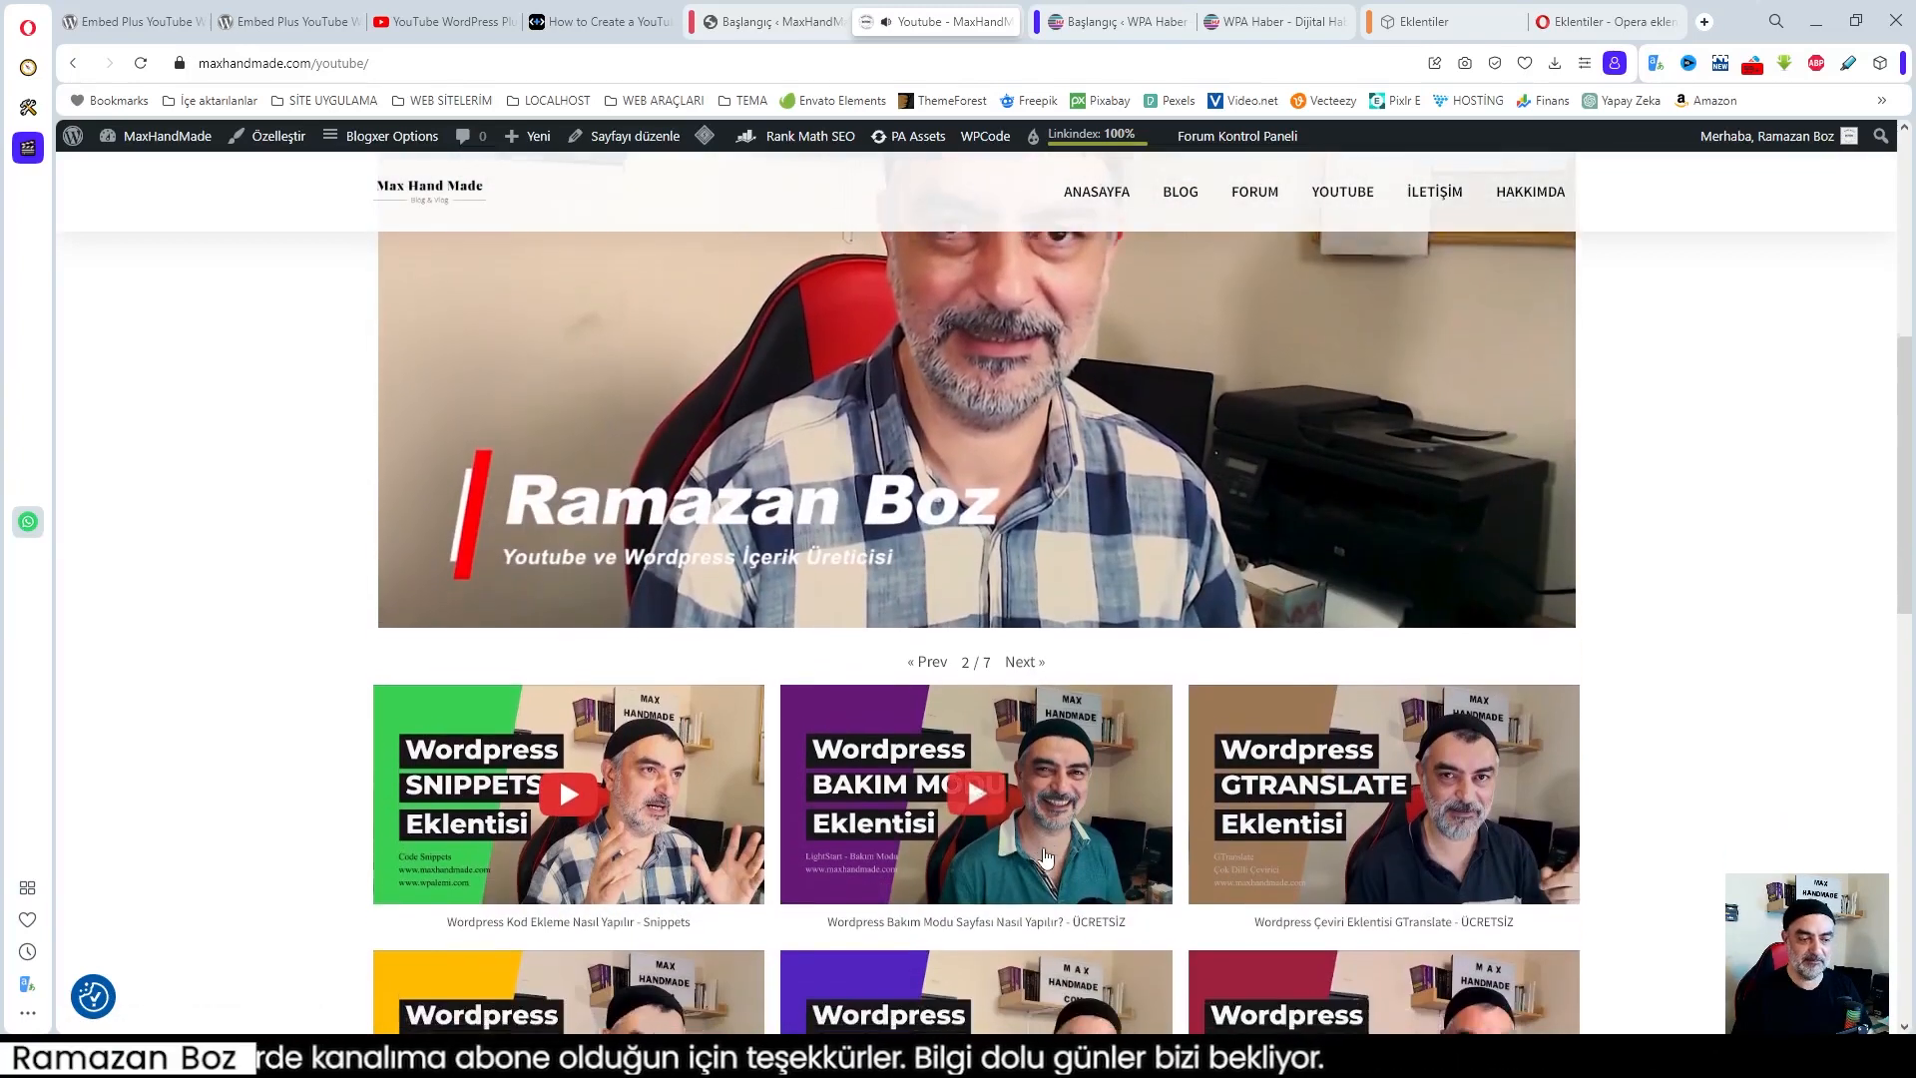
click(413, 595)
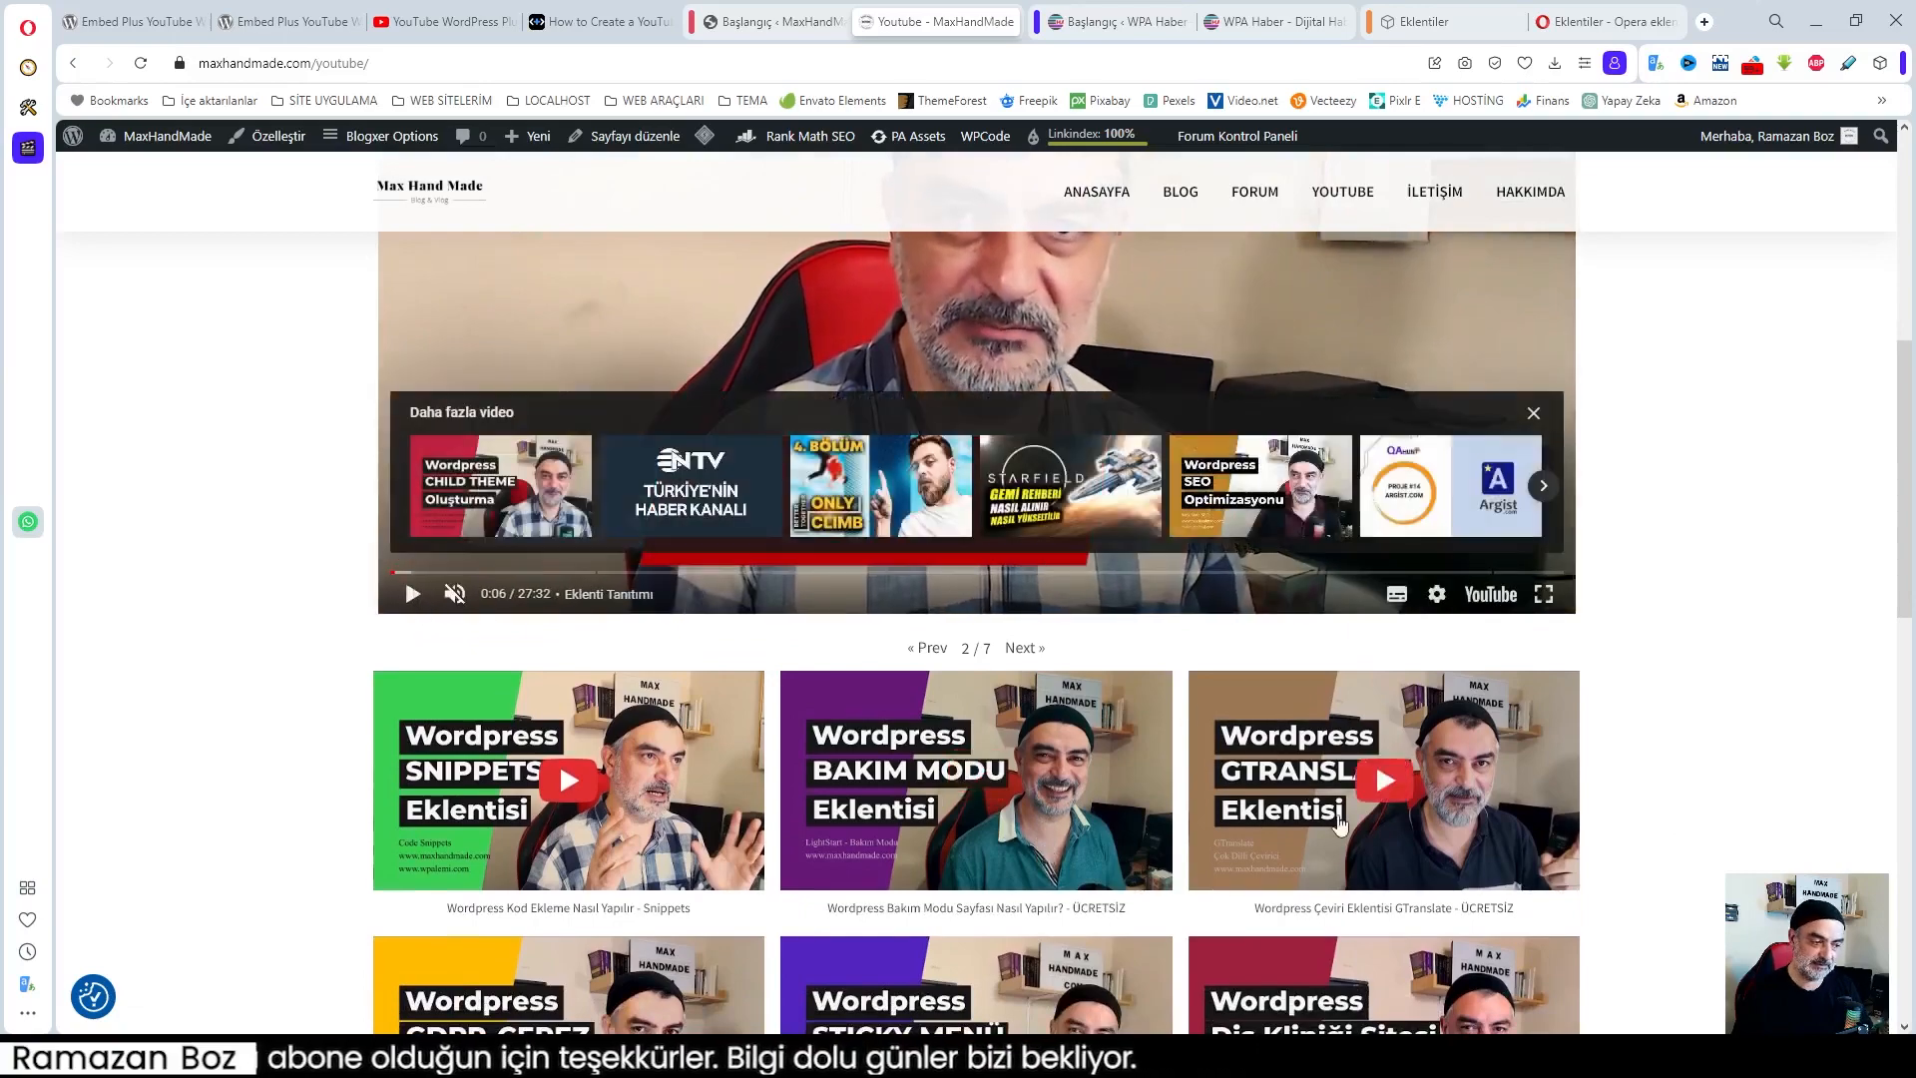
Look over the remaining thumbnails on the gallery's second page and the layout of the player above them
scroll(1596, 808, down, 5)
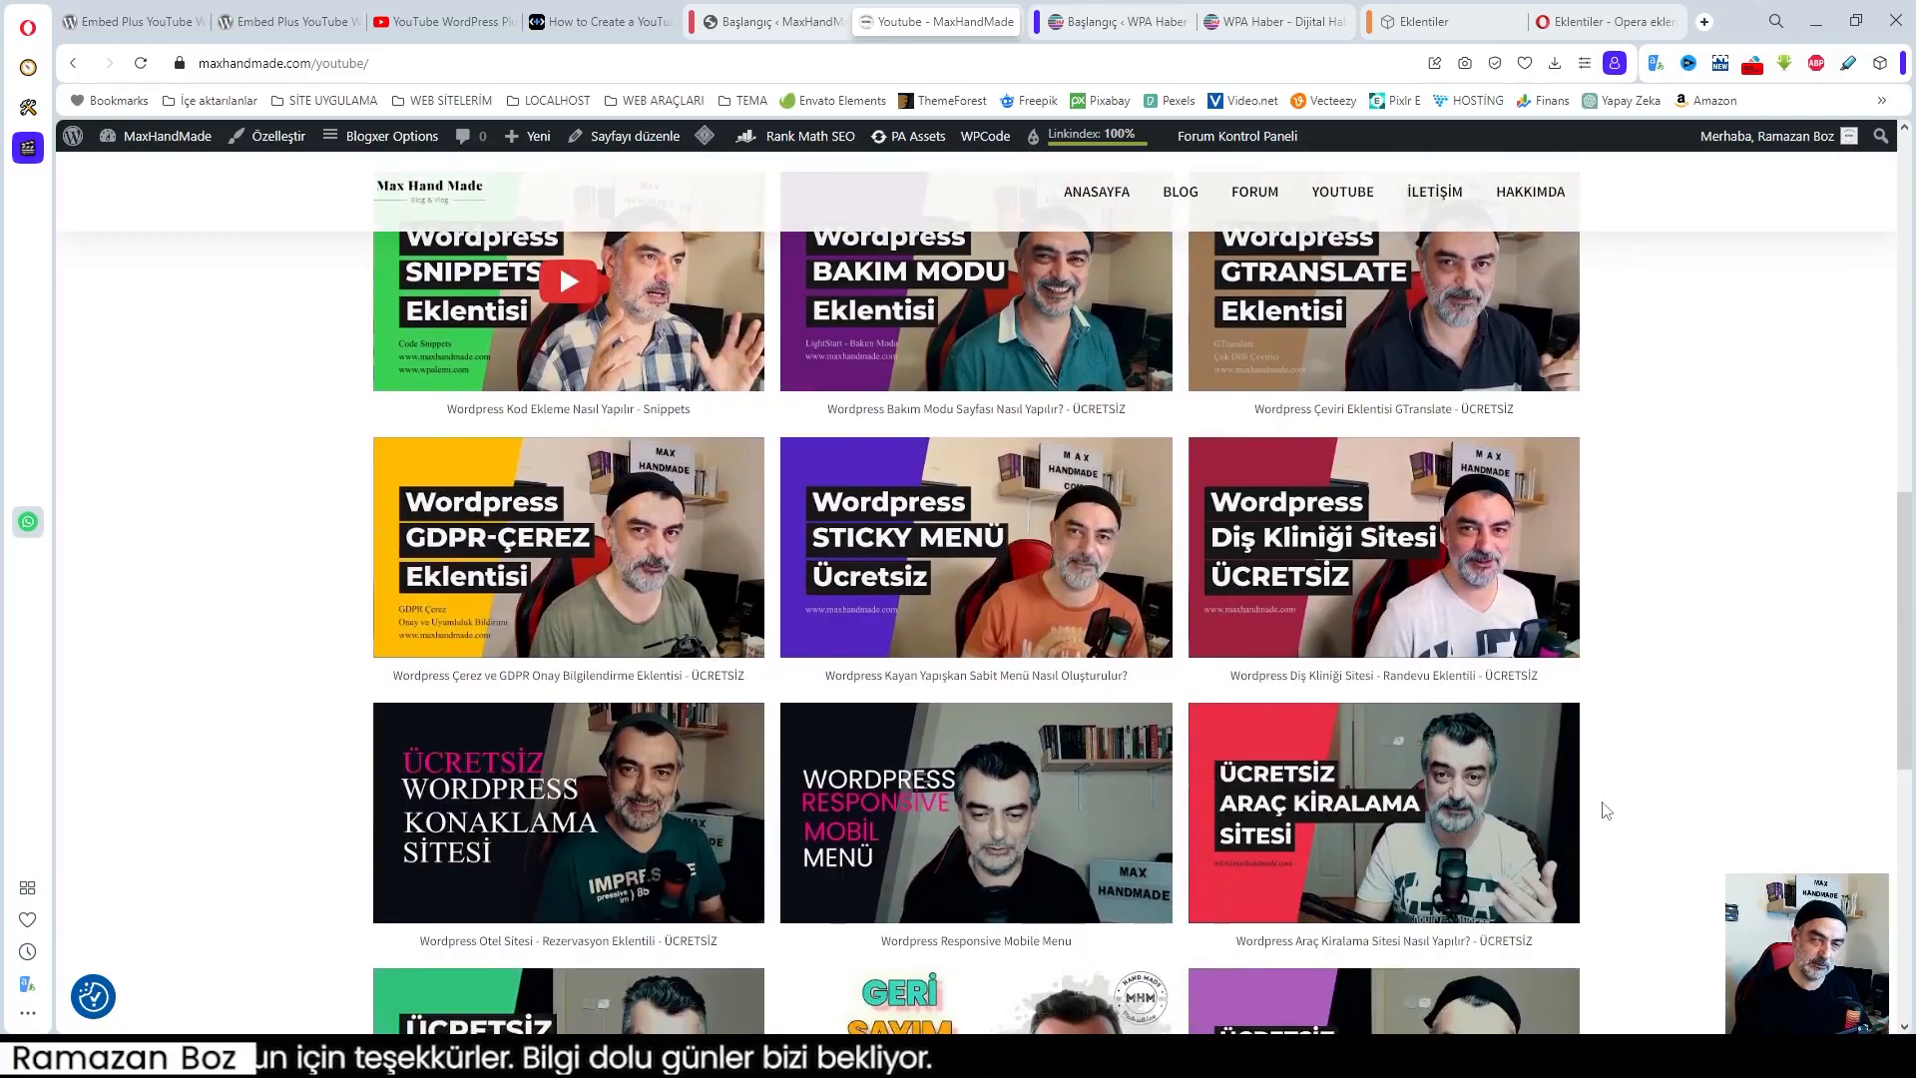
scroll(1293, 740, down, 8)
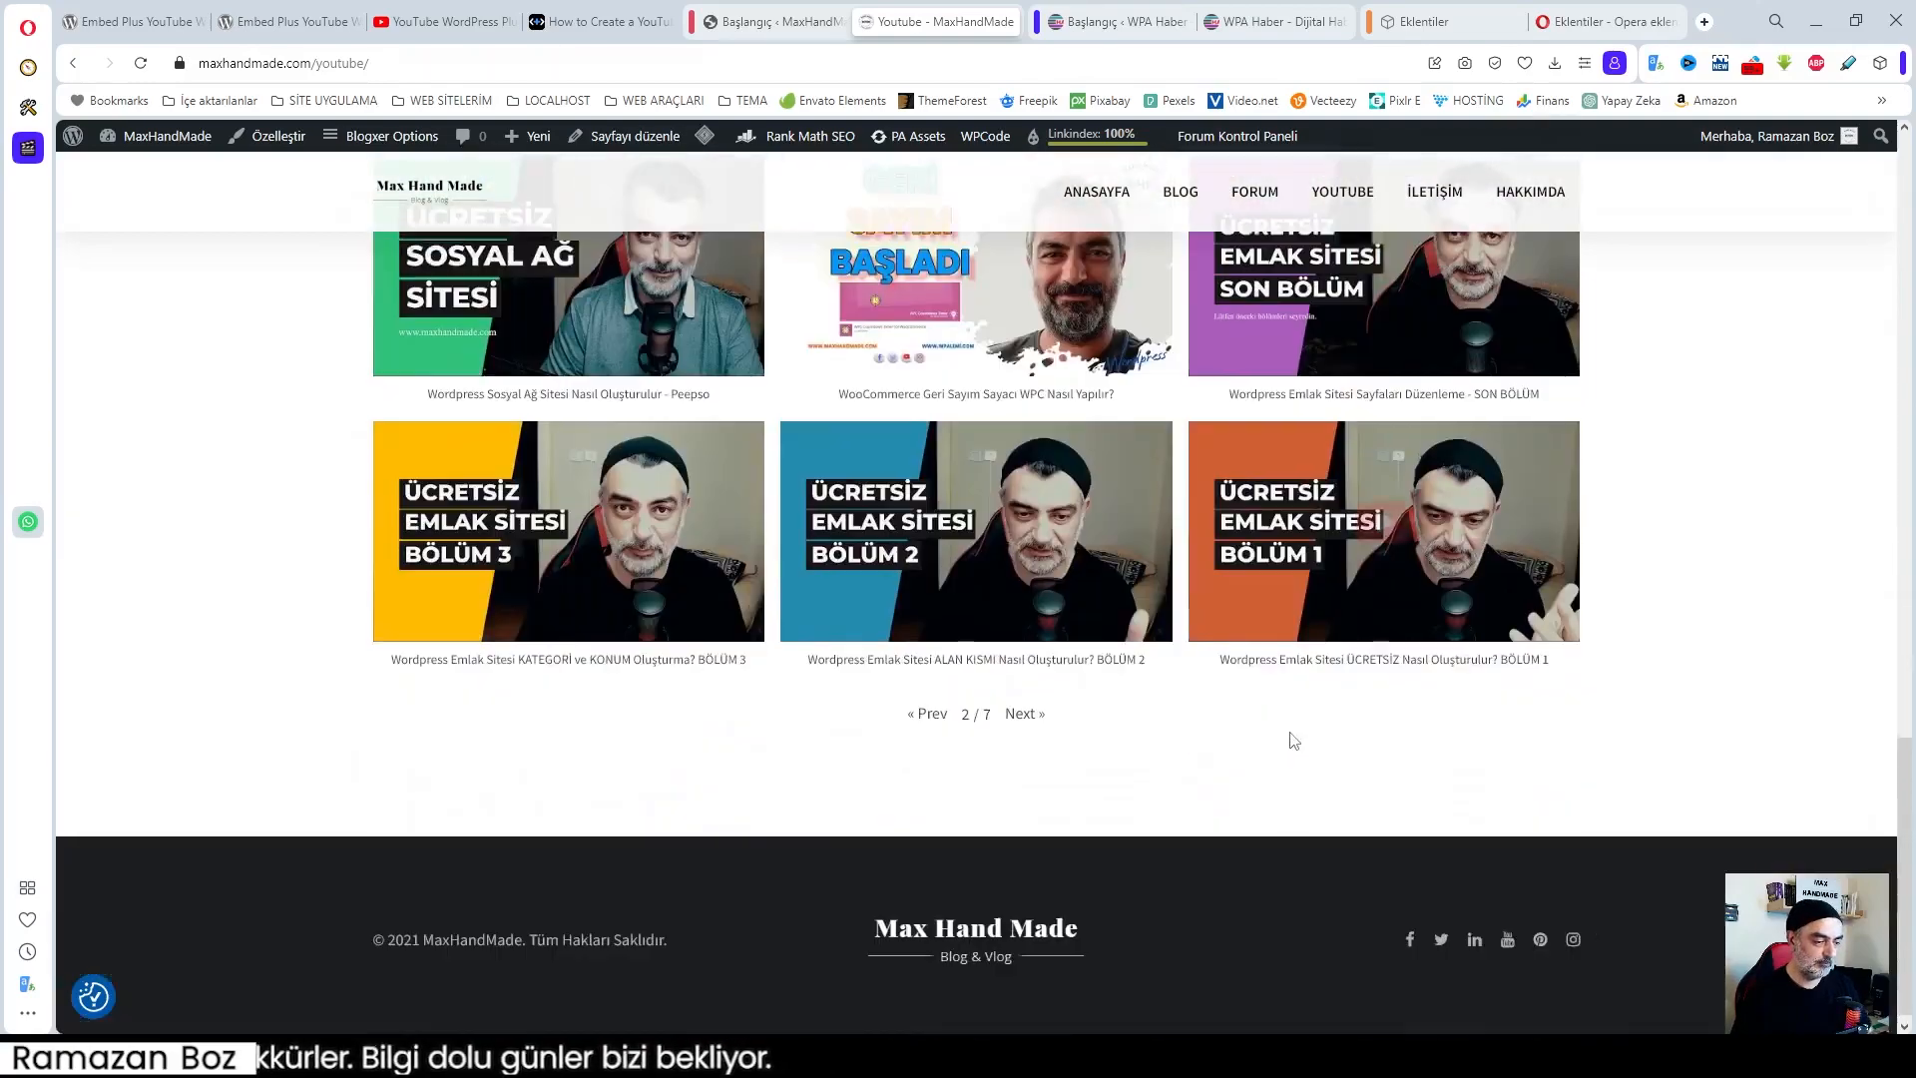
scroll(1293, 740, up, 15)
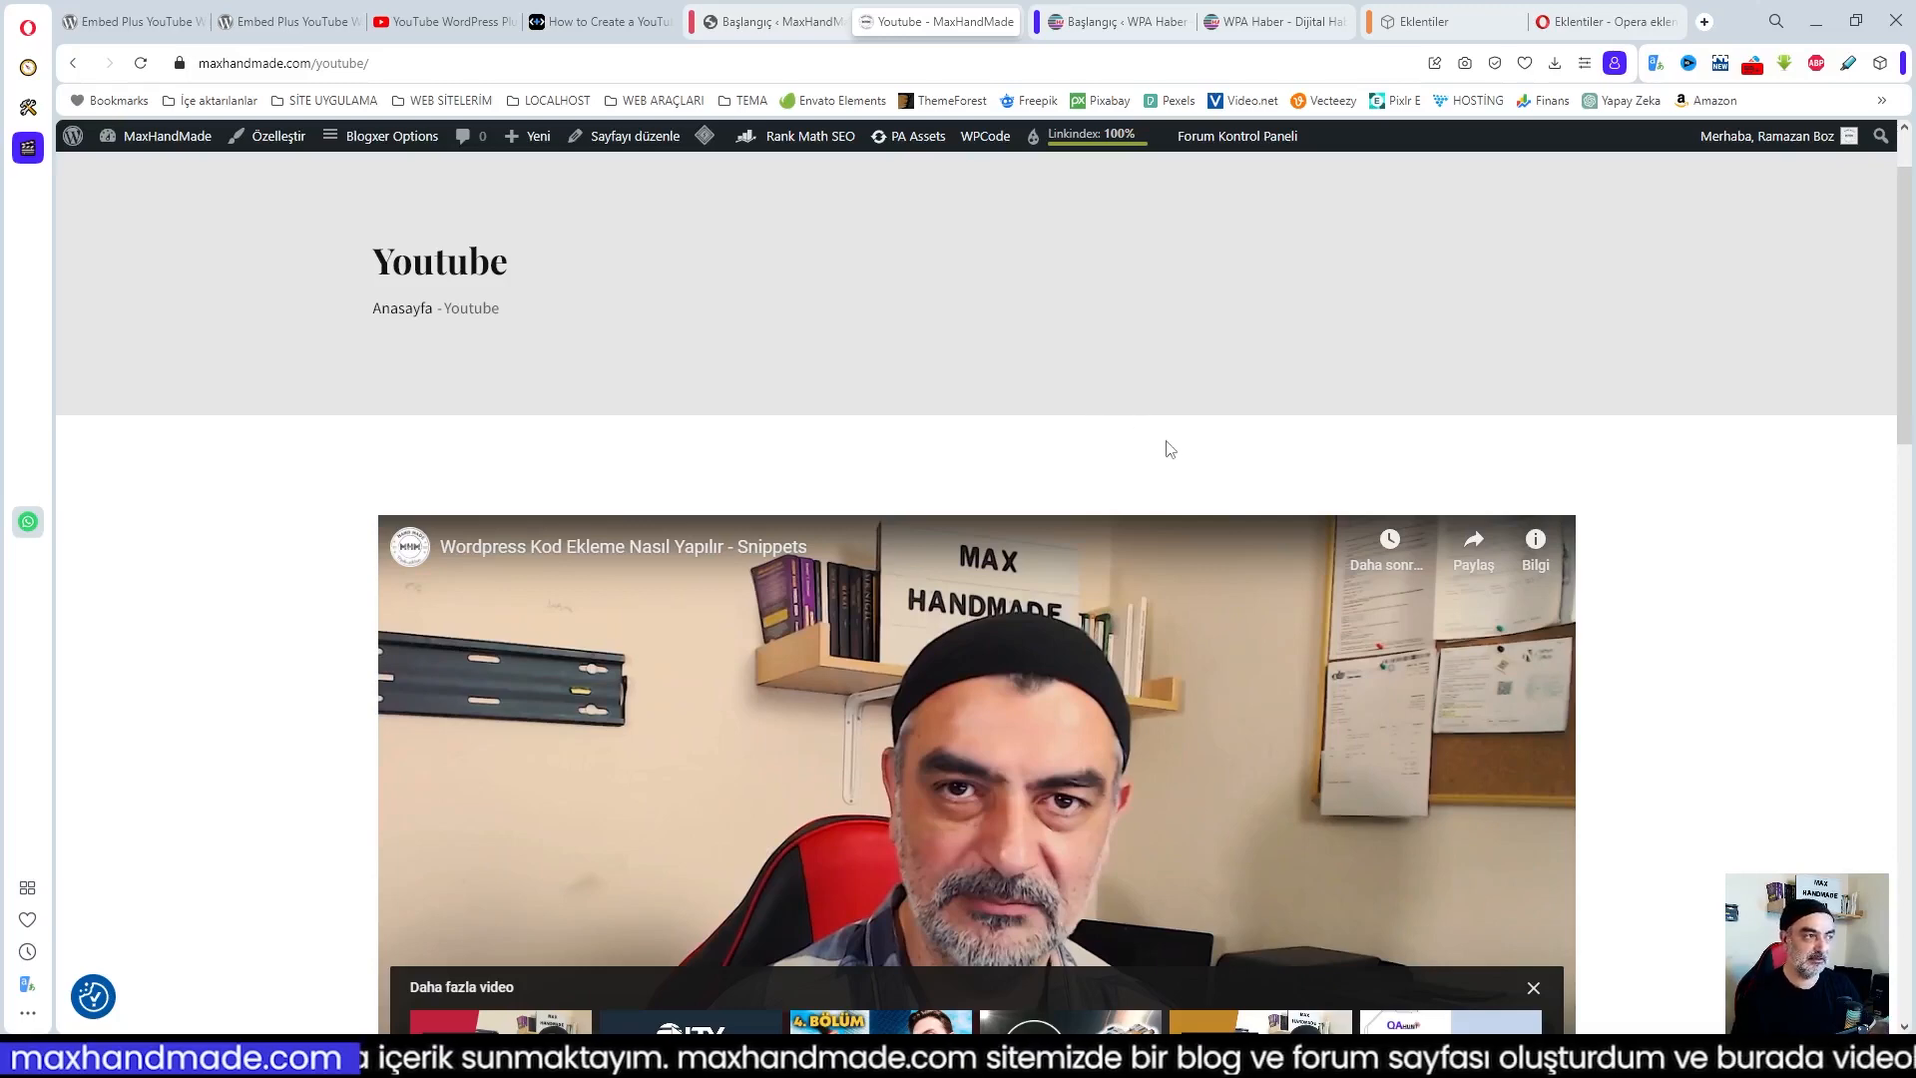
scroll(1031, 654, down, 5)
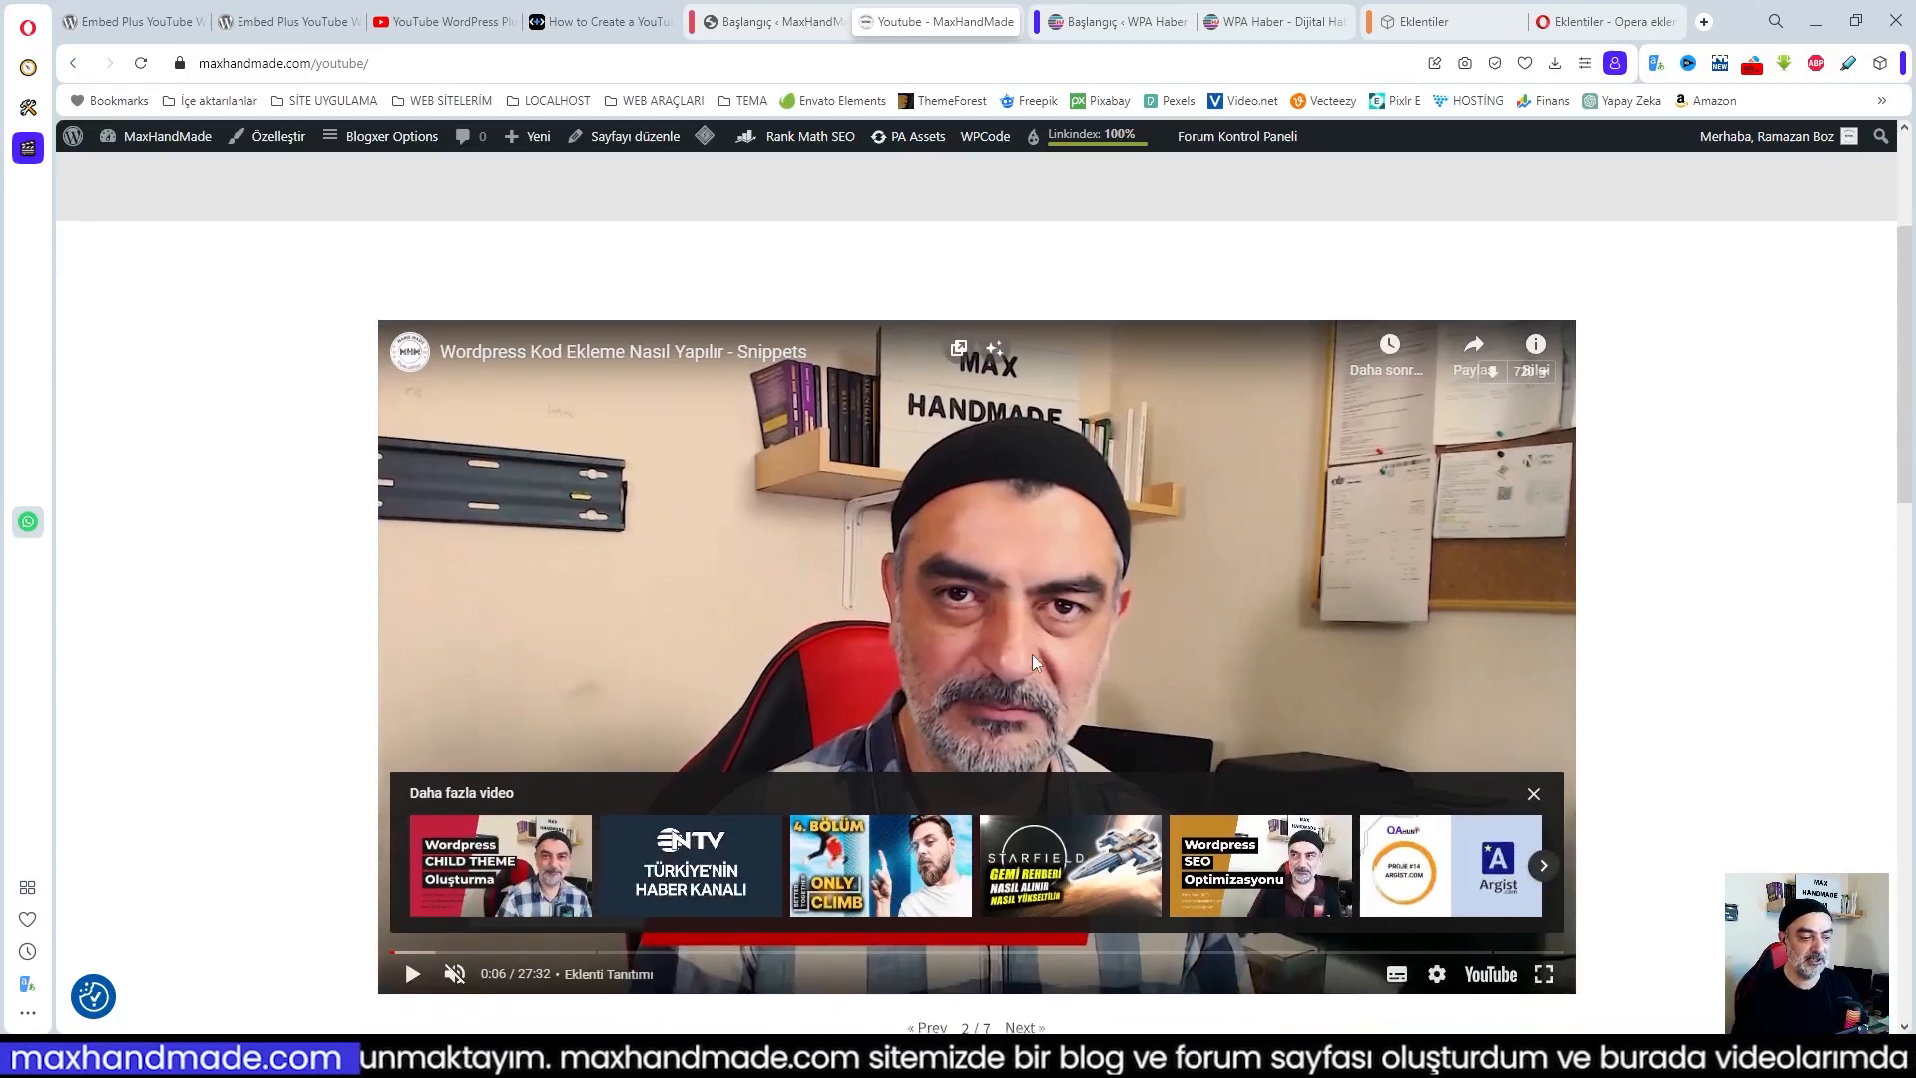
scroll(1061, 654, down, 3)
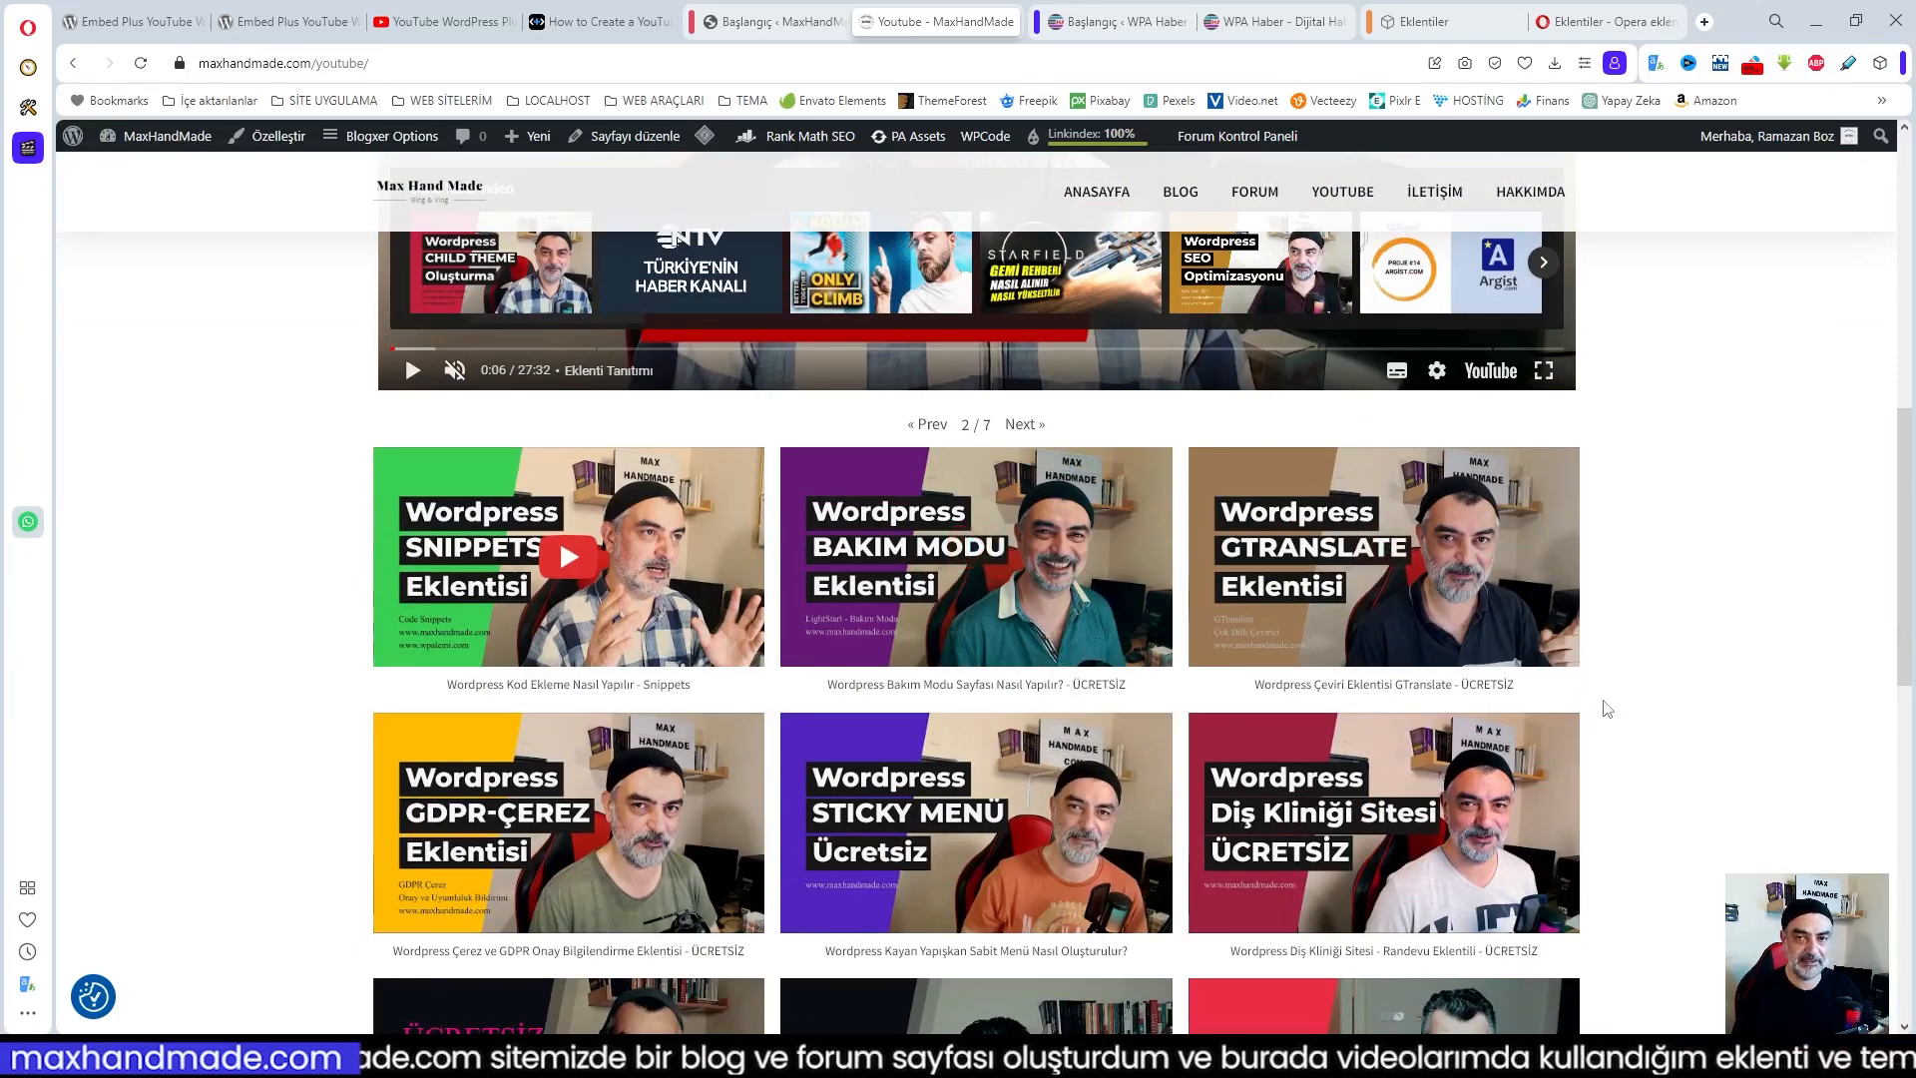
scroll(1214, 678, up, 8)
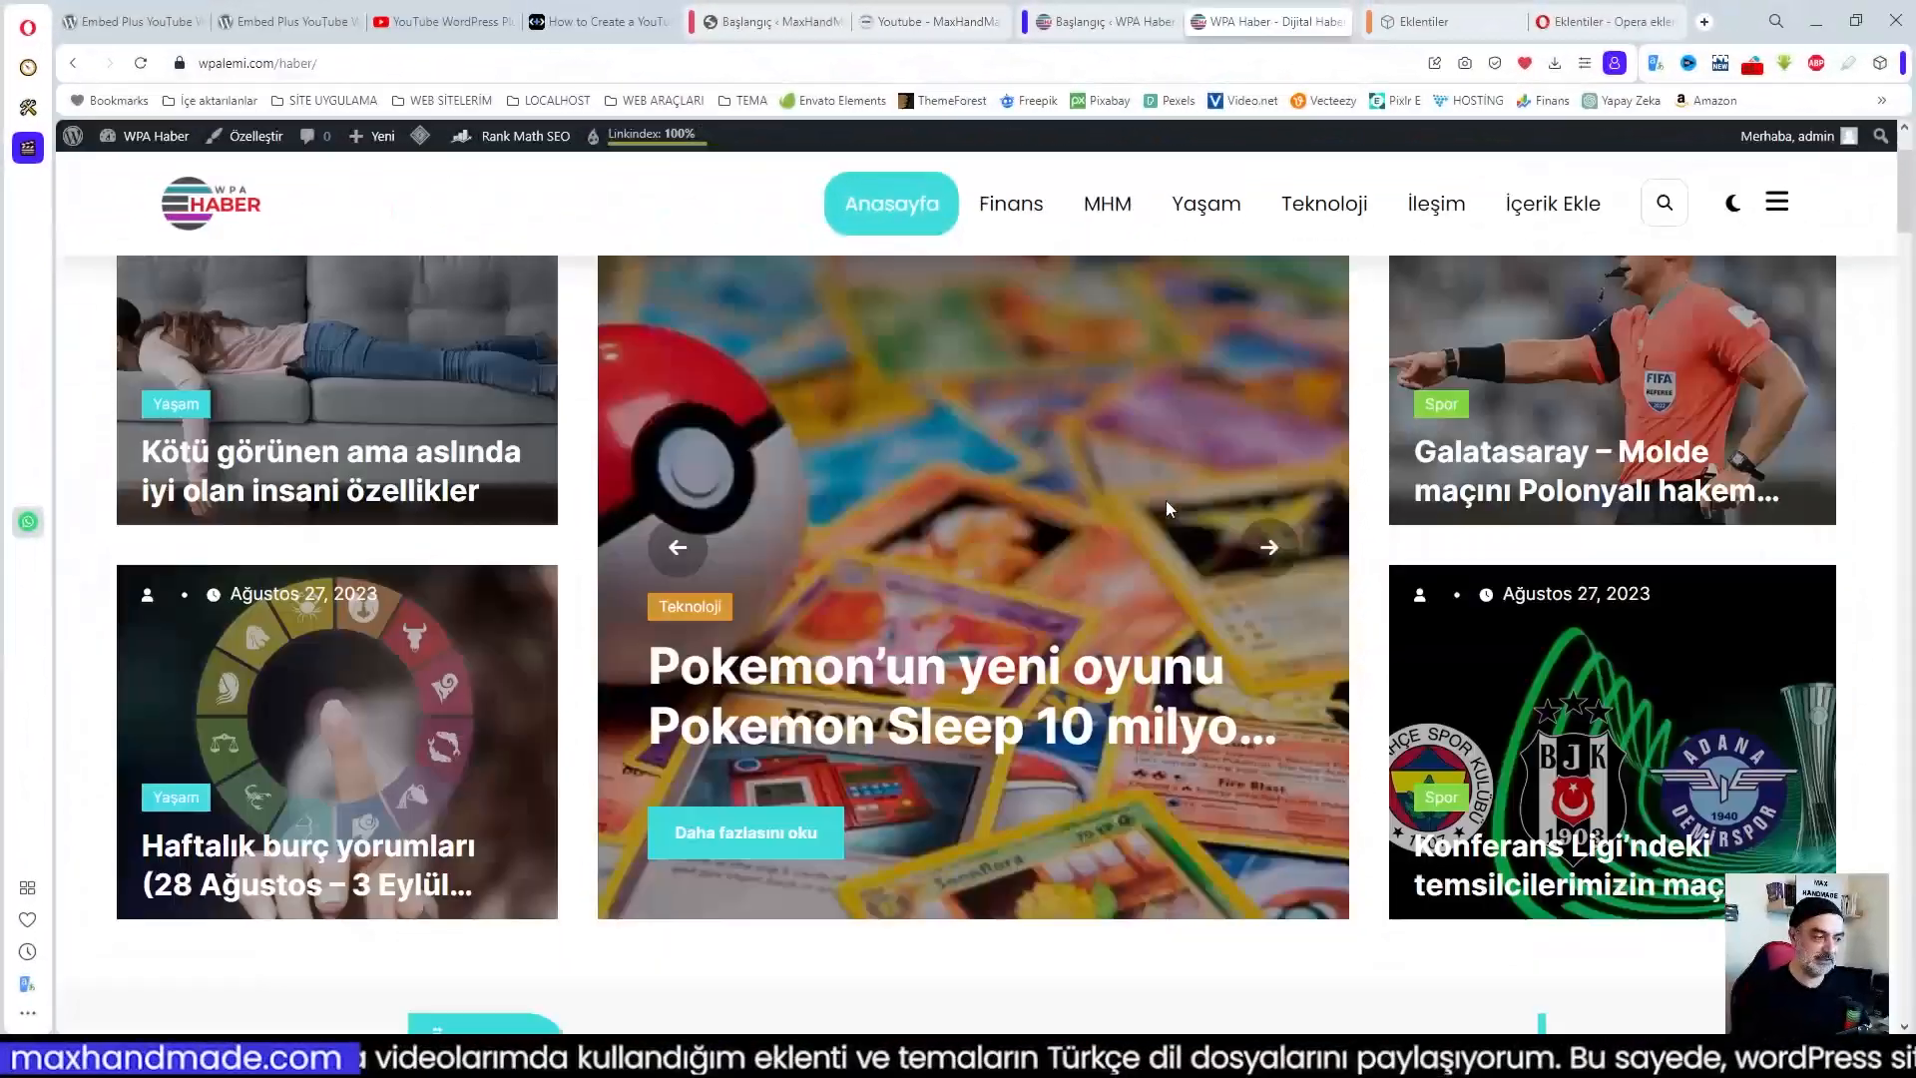
Look over the WPA Haber site's home page, from the featured posts down to the latest news section
scroll(1166, 500, down, 2)
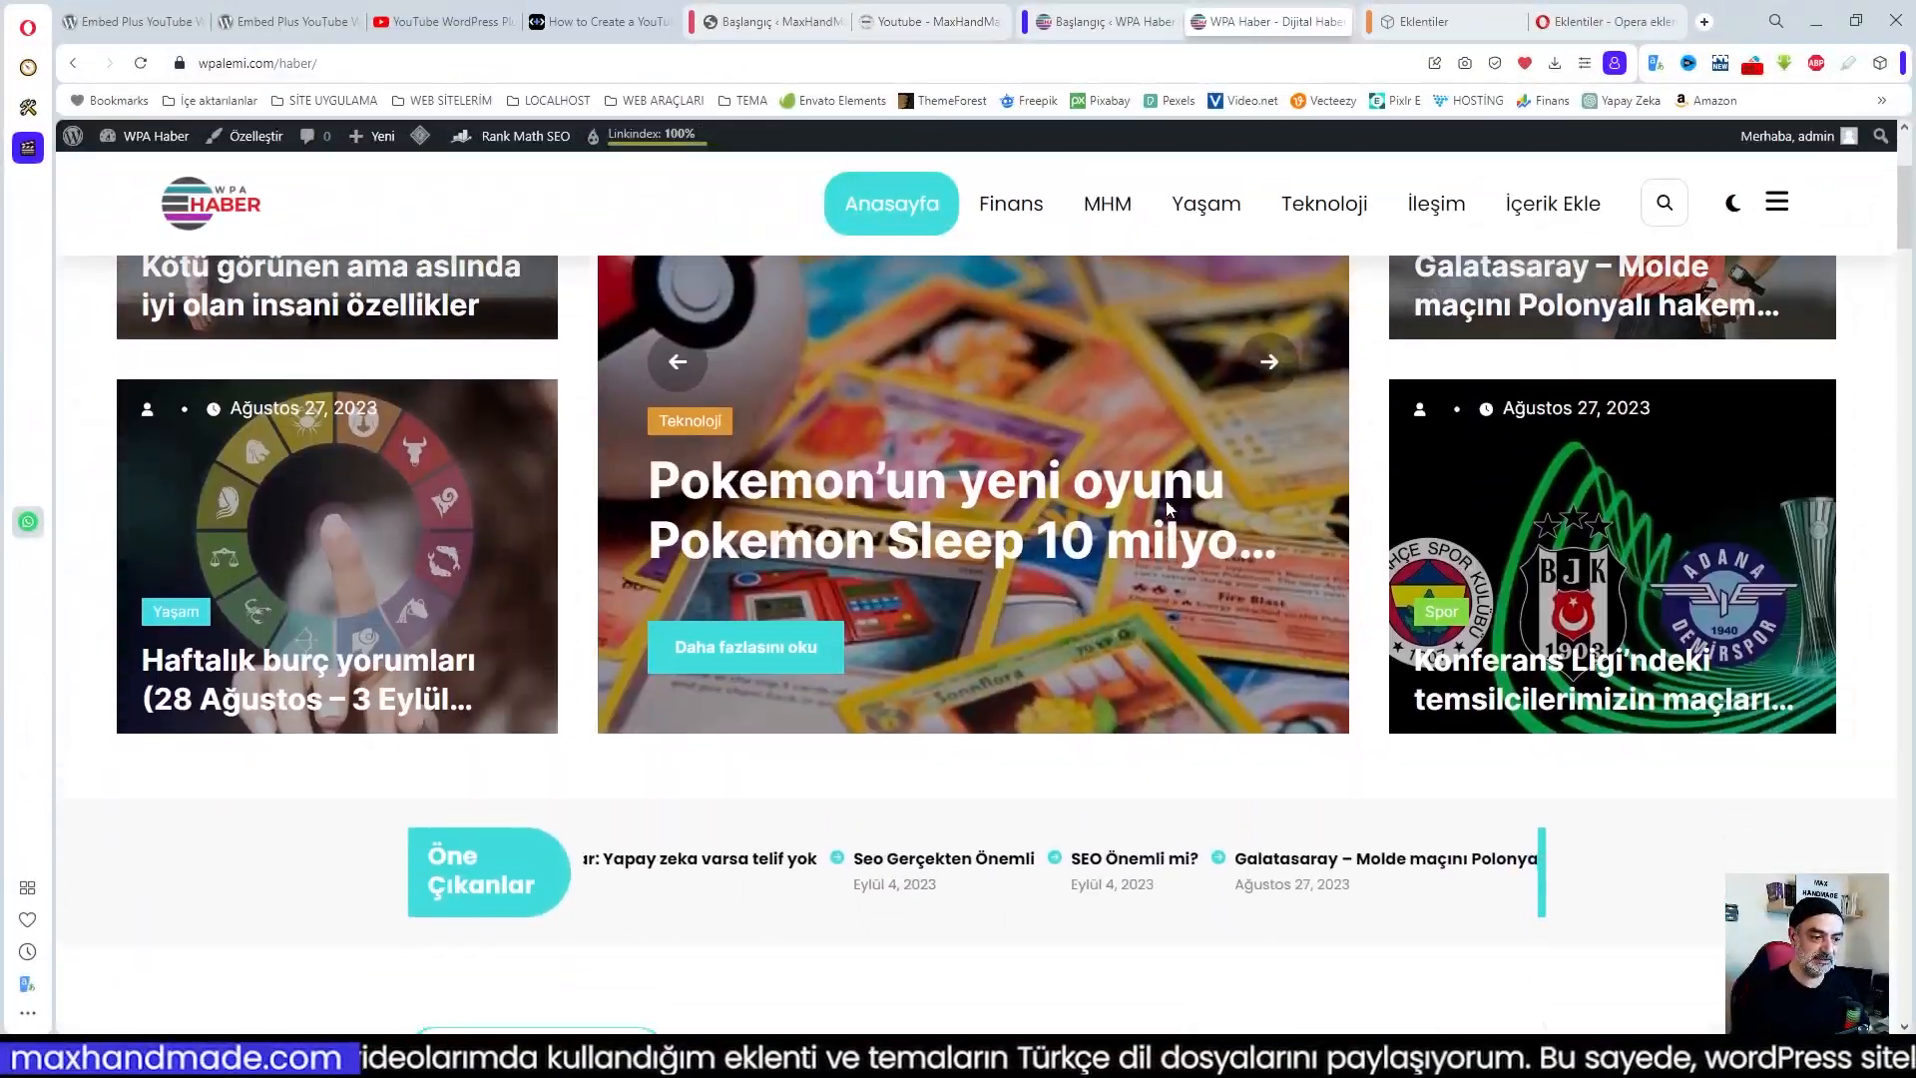
scroll(1187, 539, up, 5)
scroll(1301, 555, down, 6)
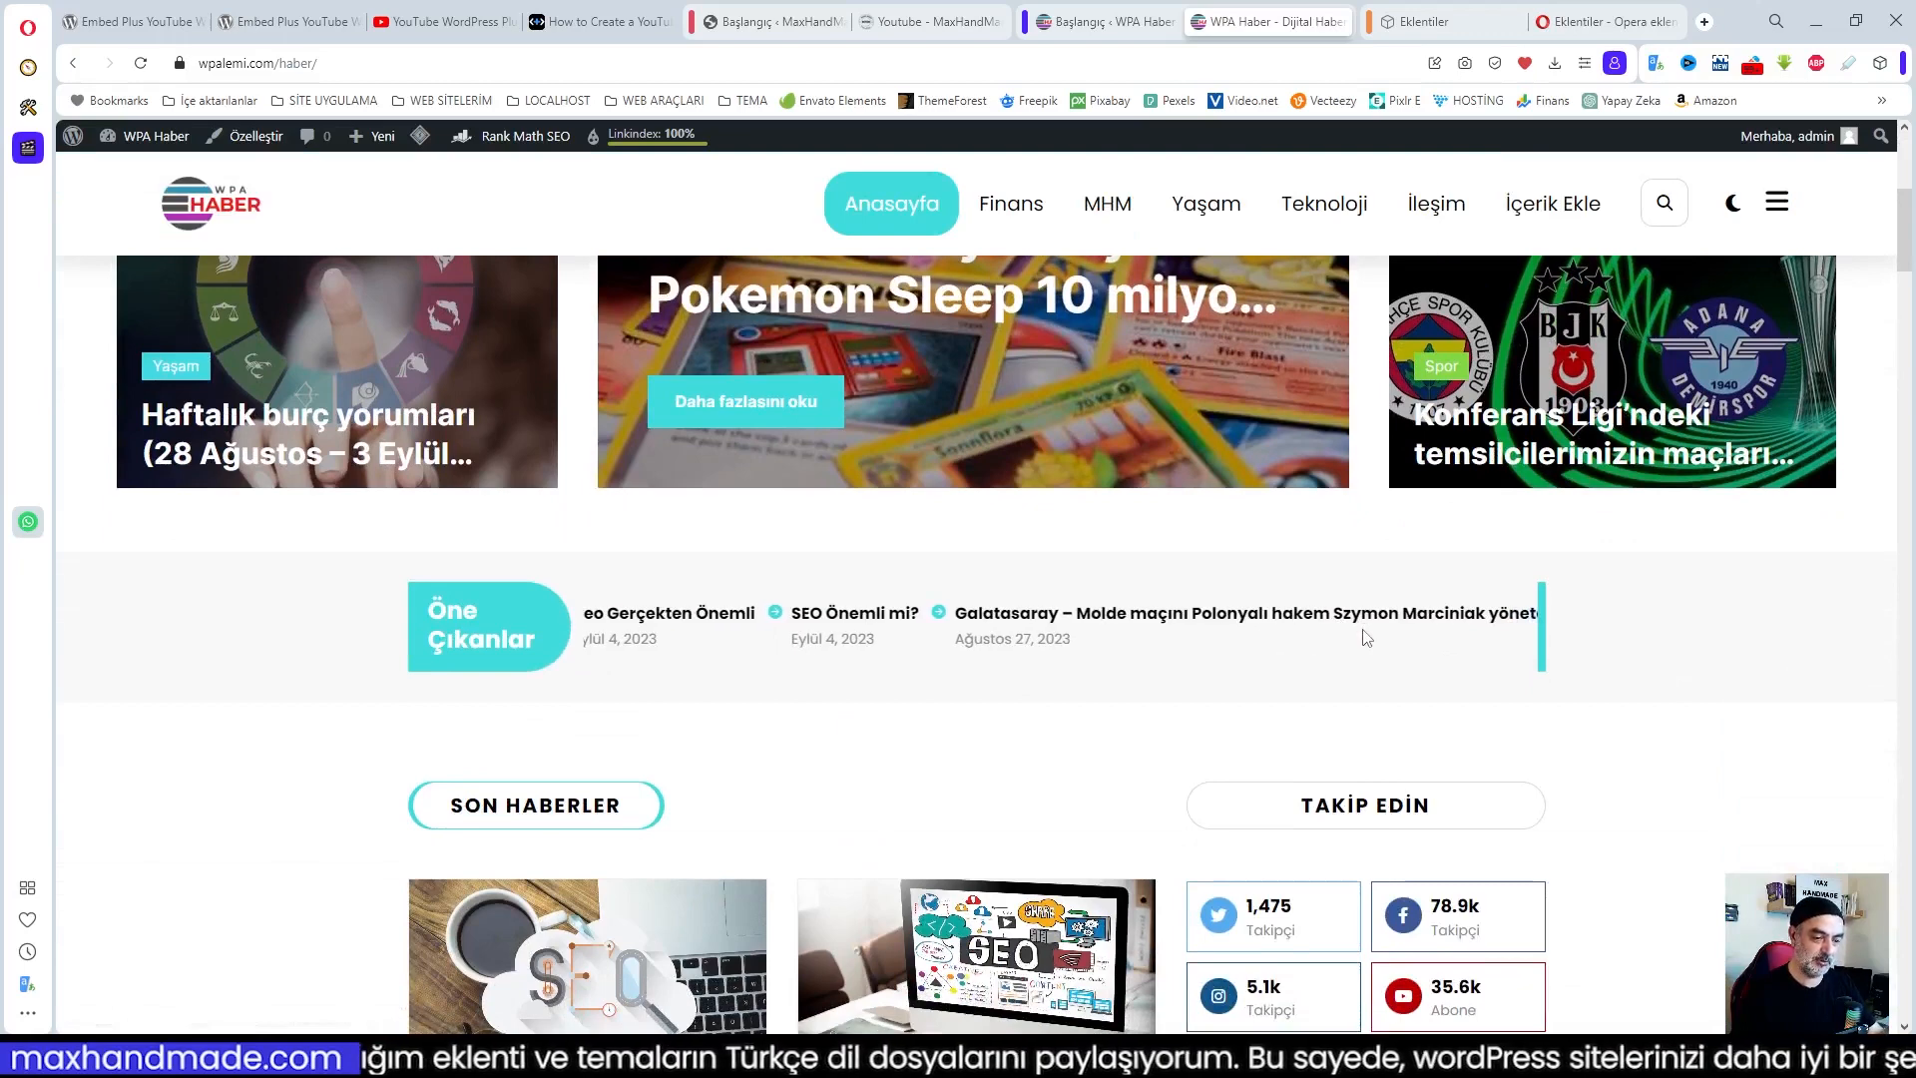
scroll(1347, 625, up, 4)
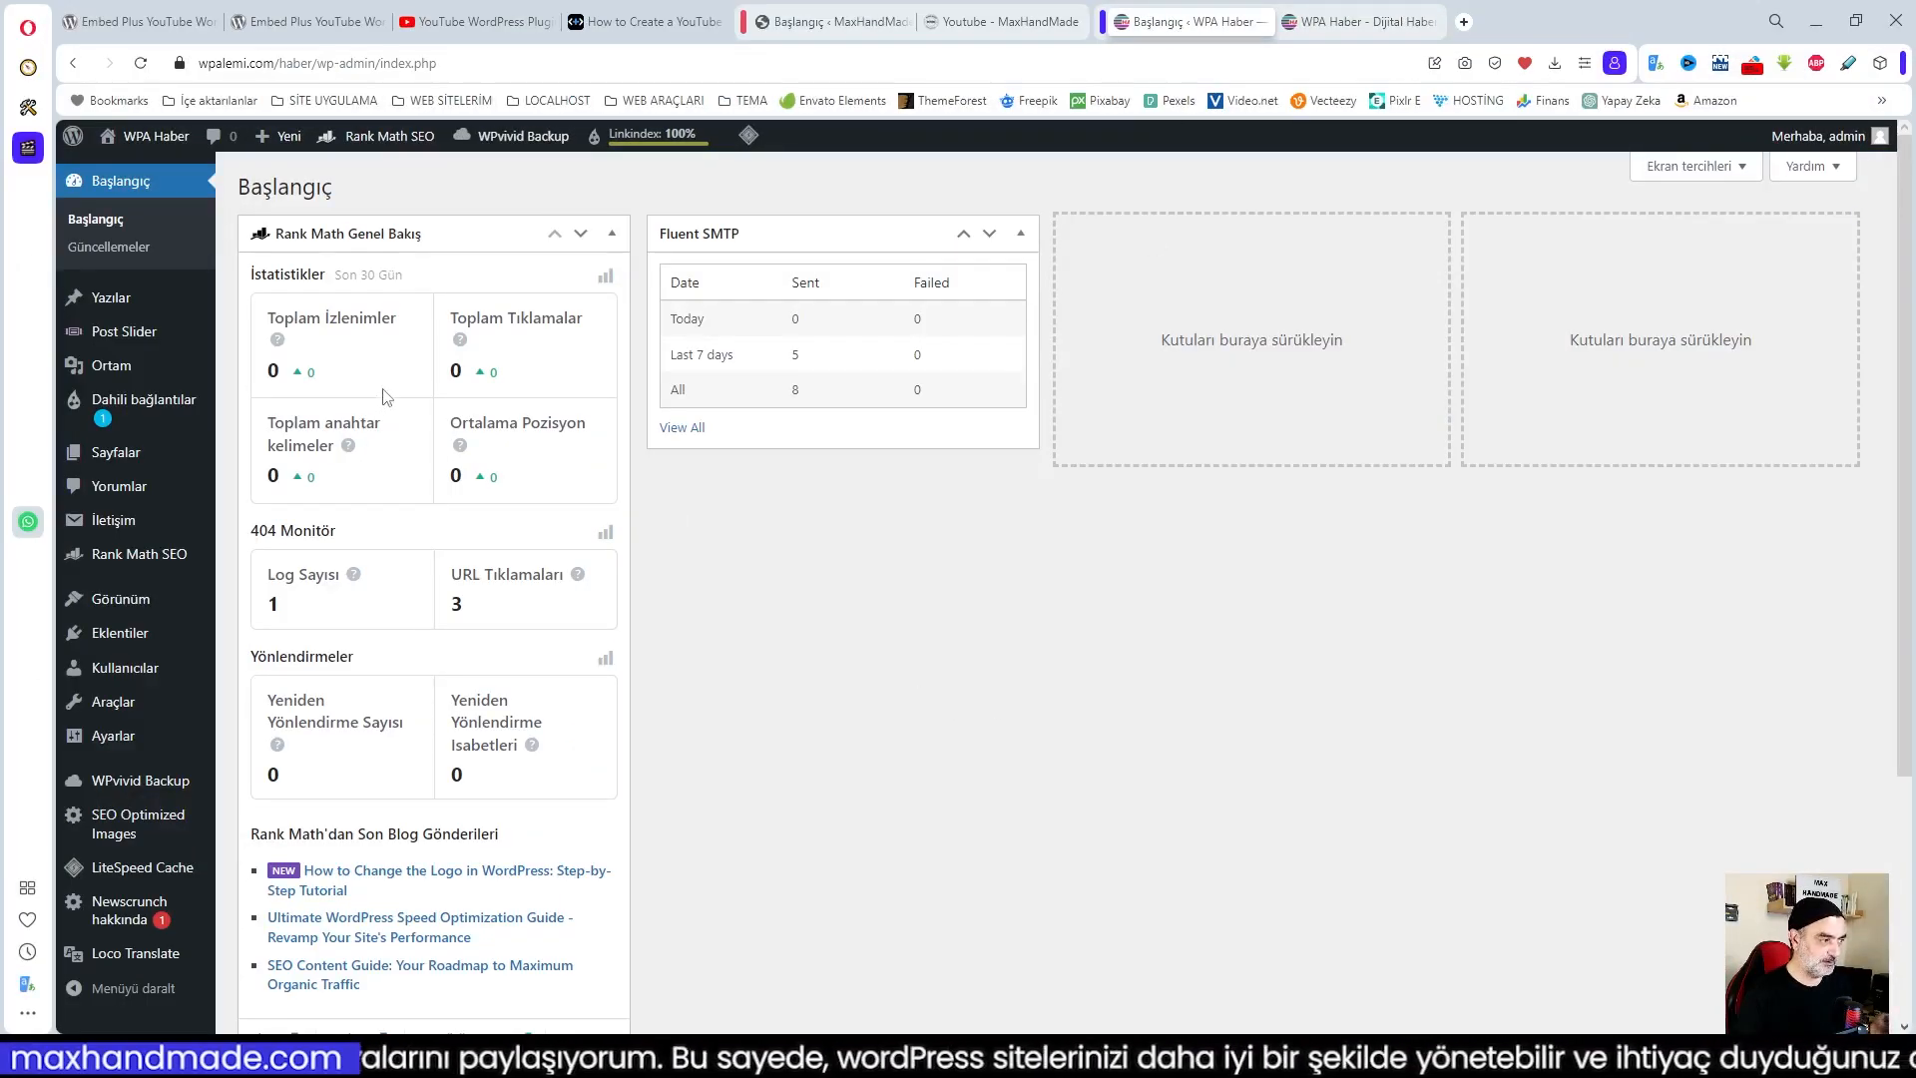
Open the page for adding a new plugin in the WPA Haber dashboard
mouse_move(142, 454)
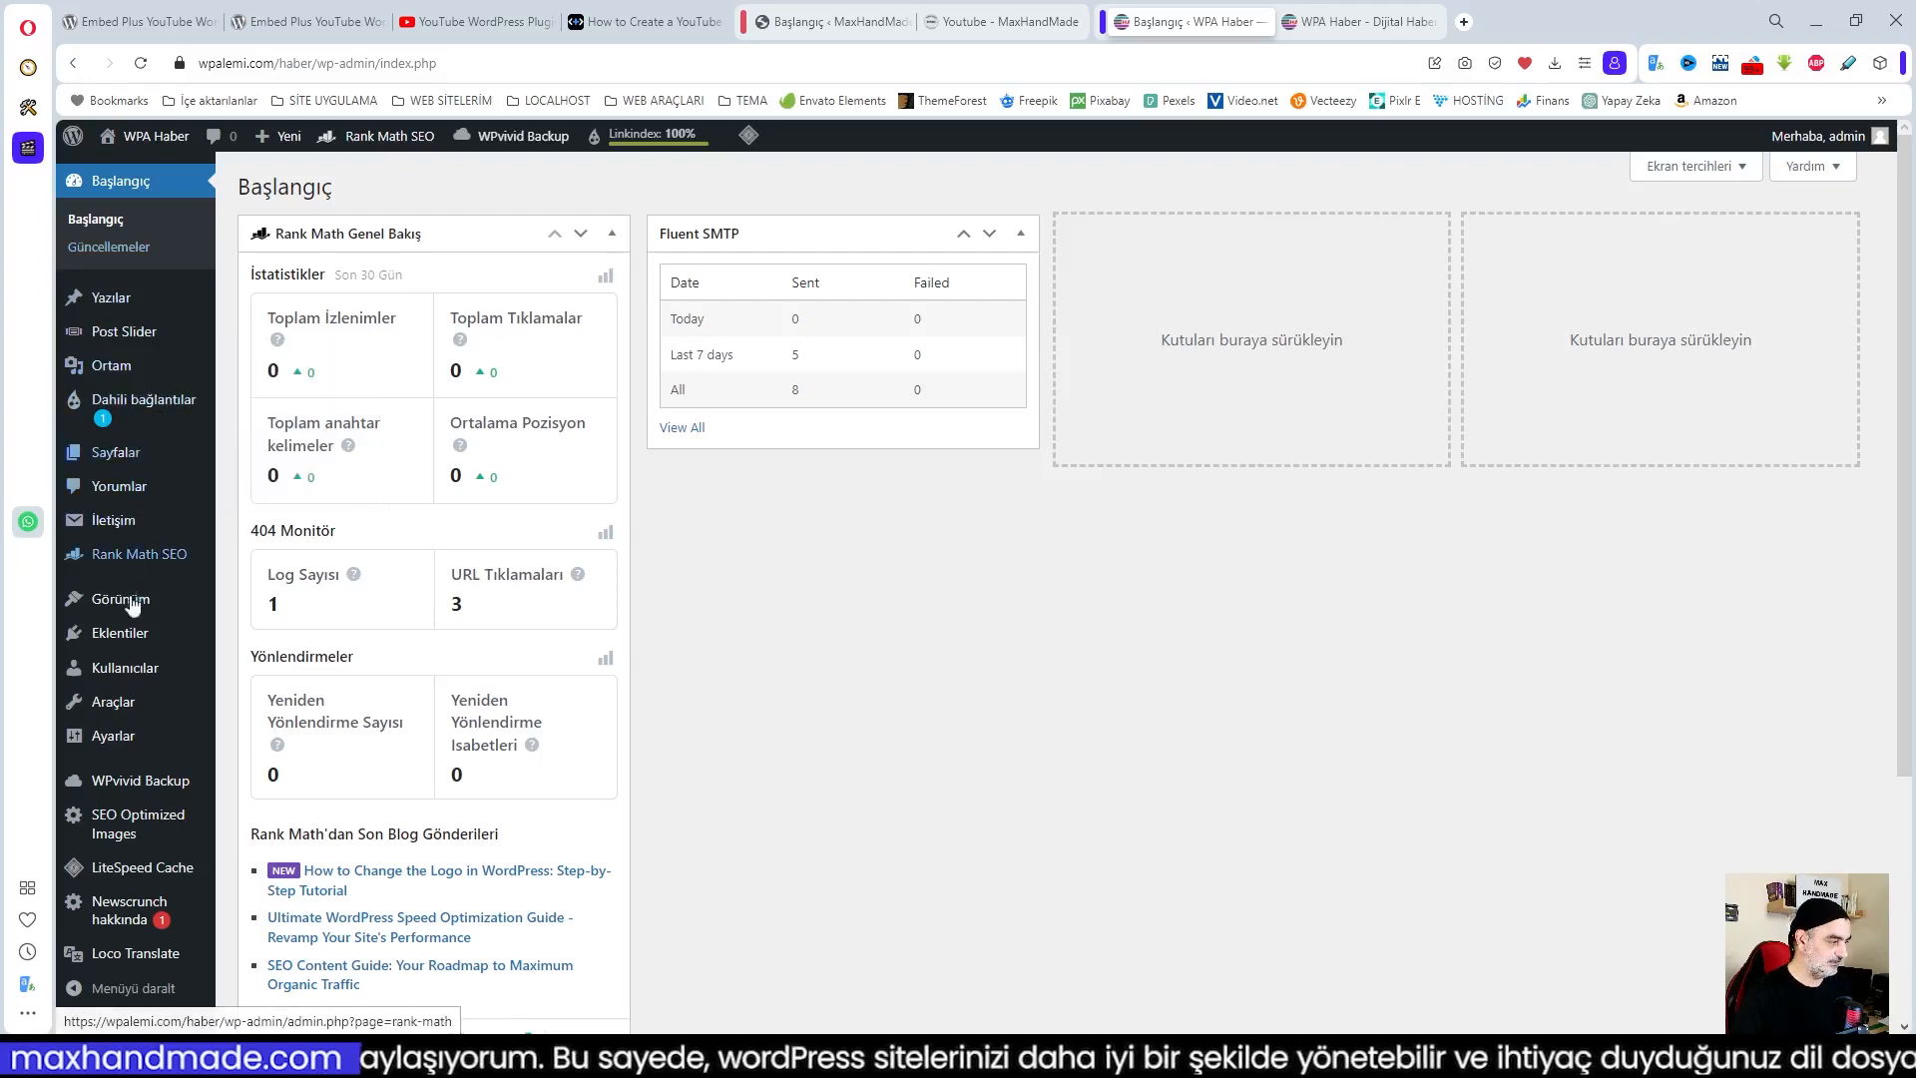
mouse_move(148, 636)
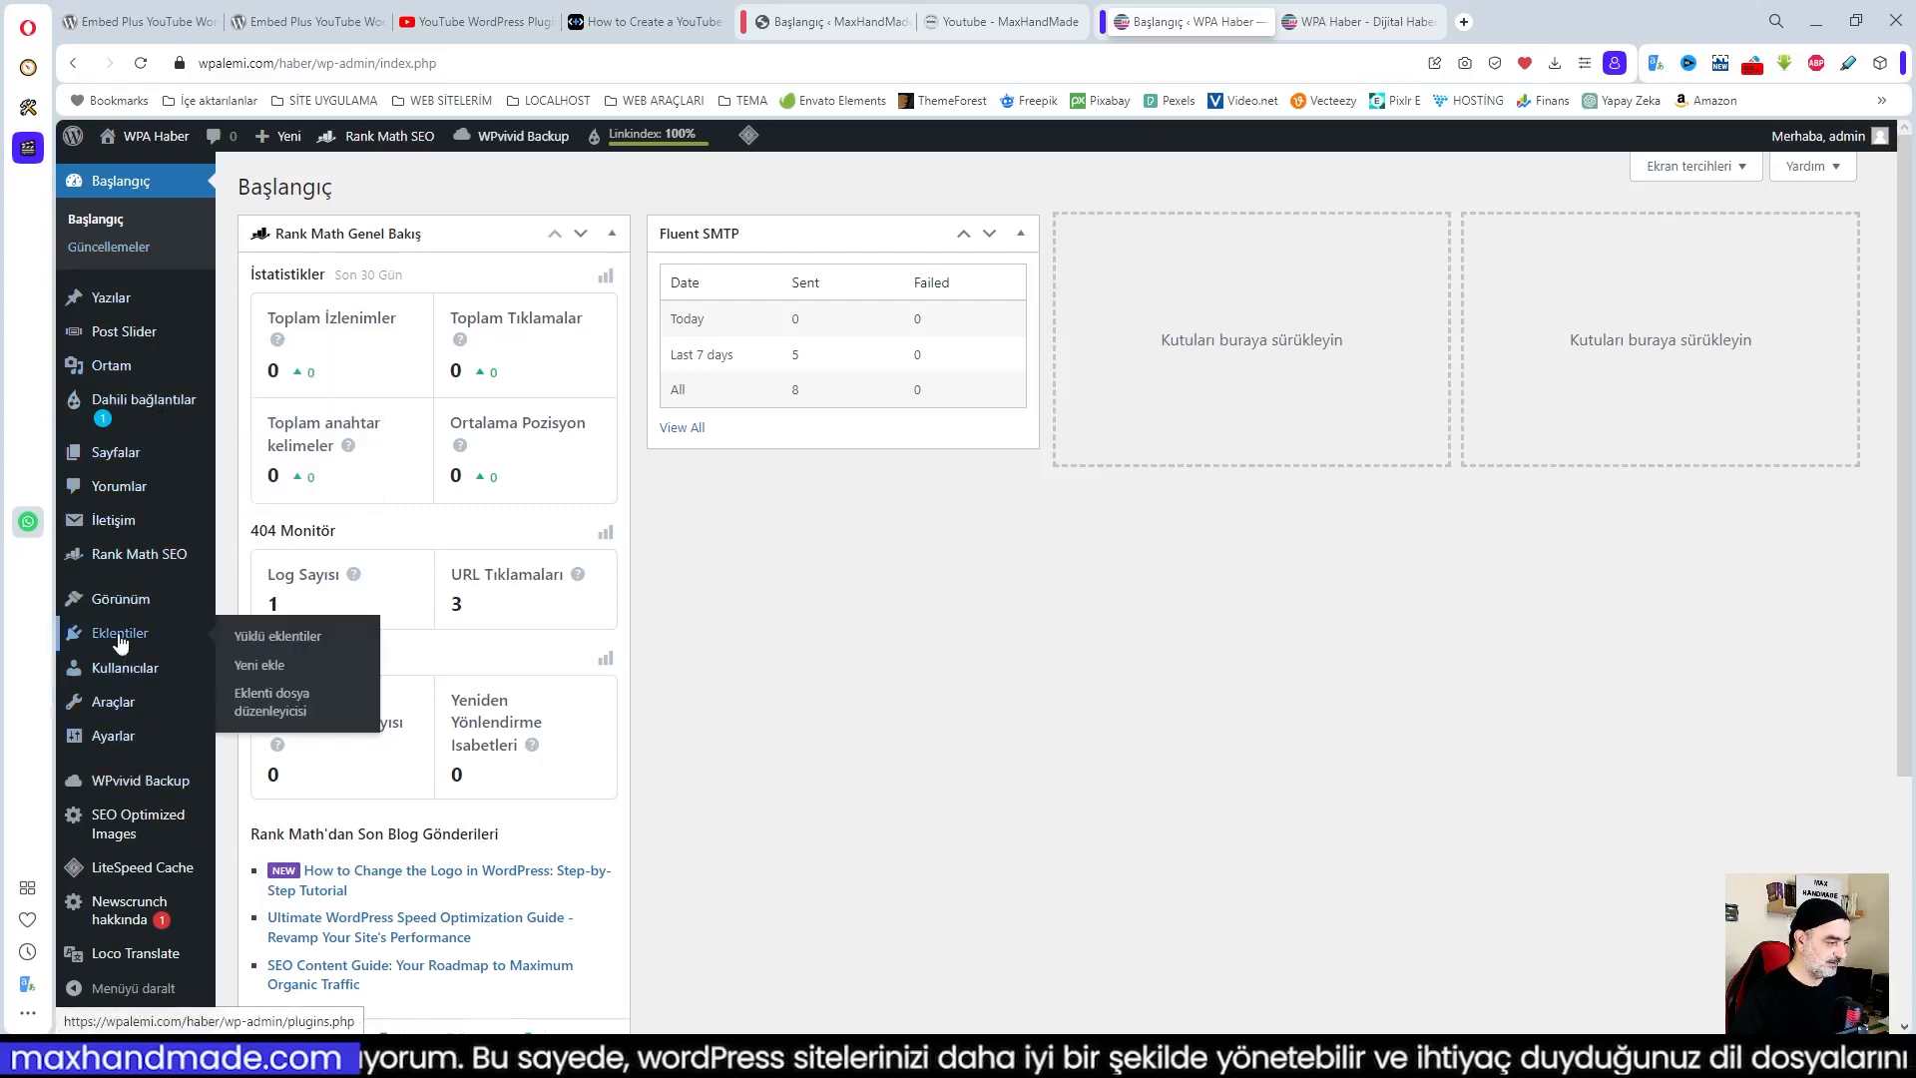
click(257, 664)
Copy "Embed Plus YouTube" from the plugin's WordPress.org title and search WPA Haber's plugin directory for it
click(128, 22)
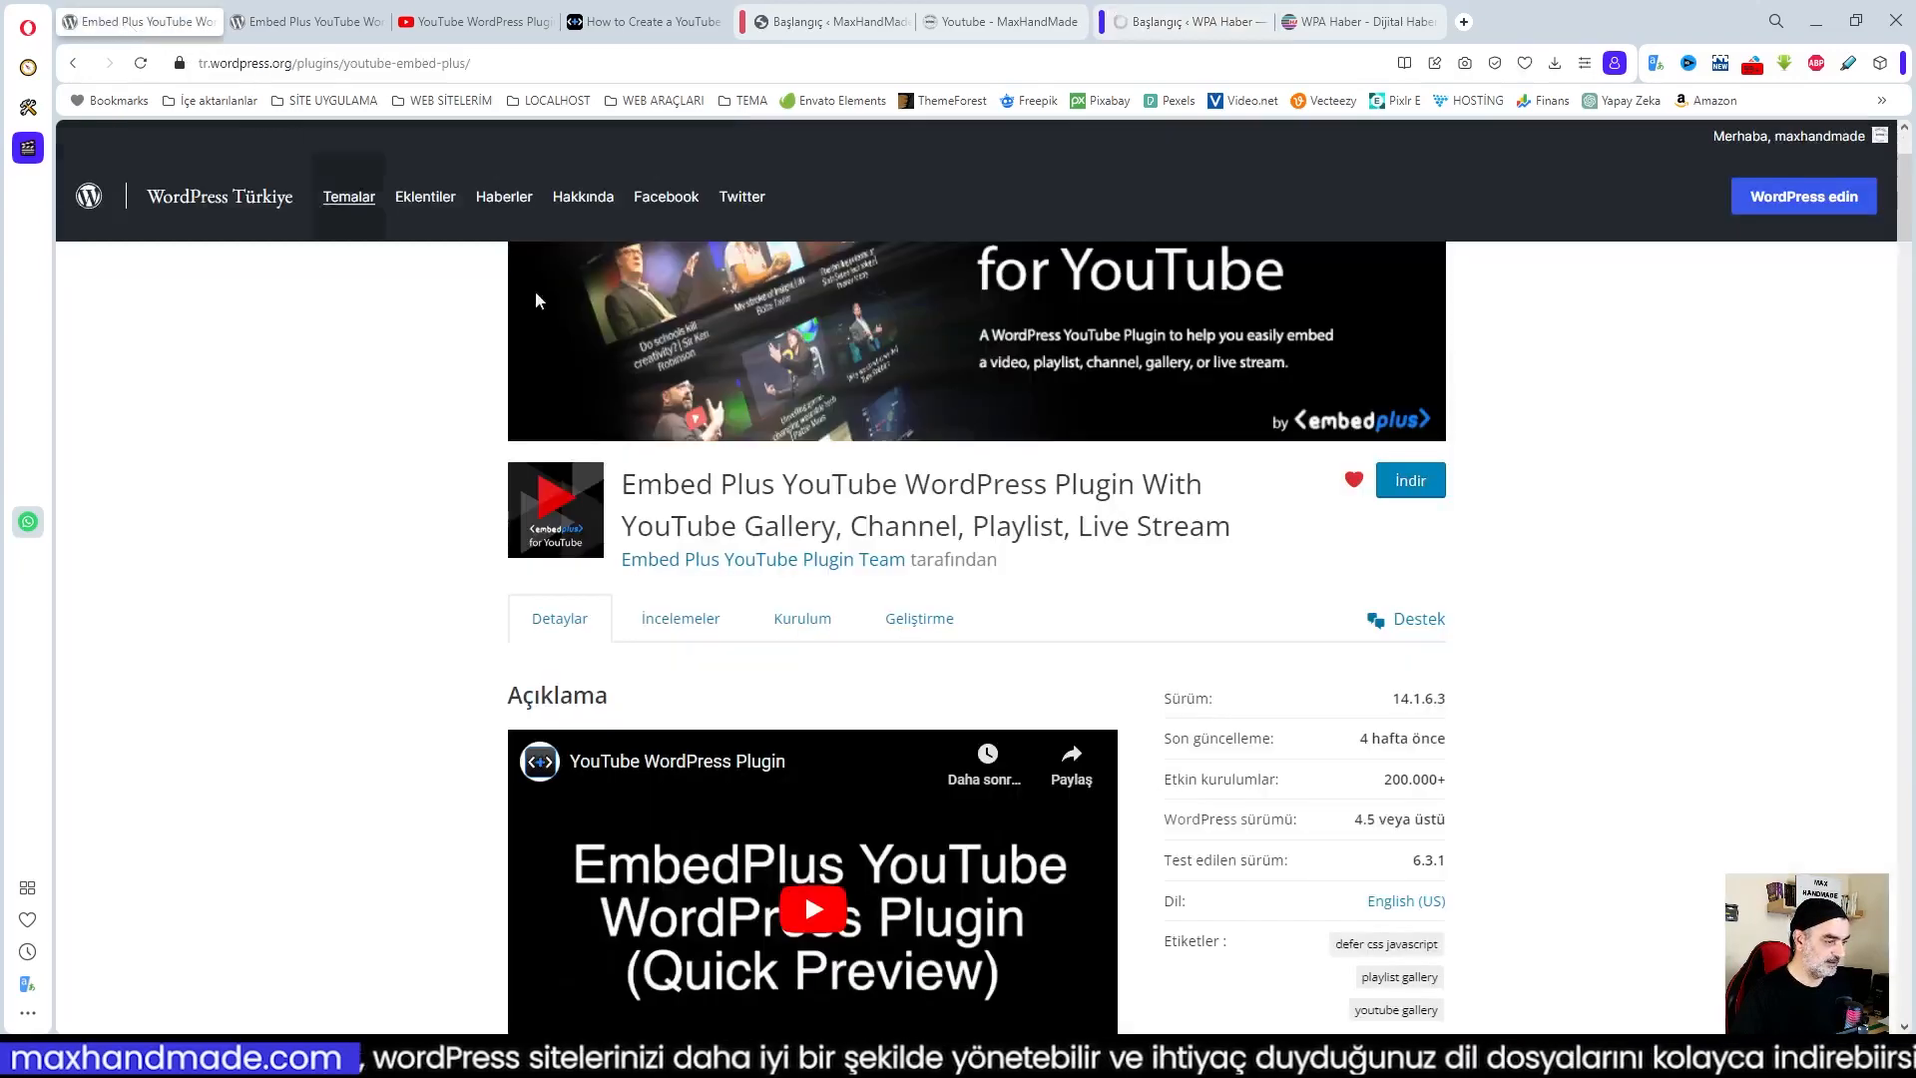
double_click(698, 483)
drag(729, 484, 896, 486)
key(ctrl+c)
click(742, 429)
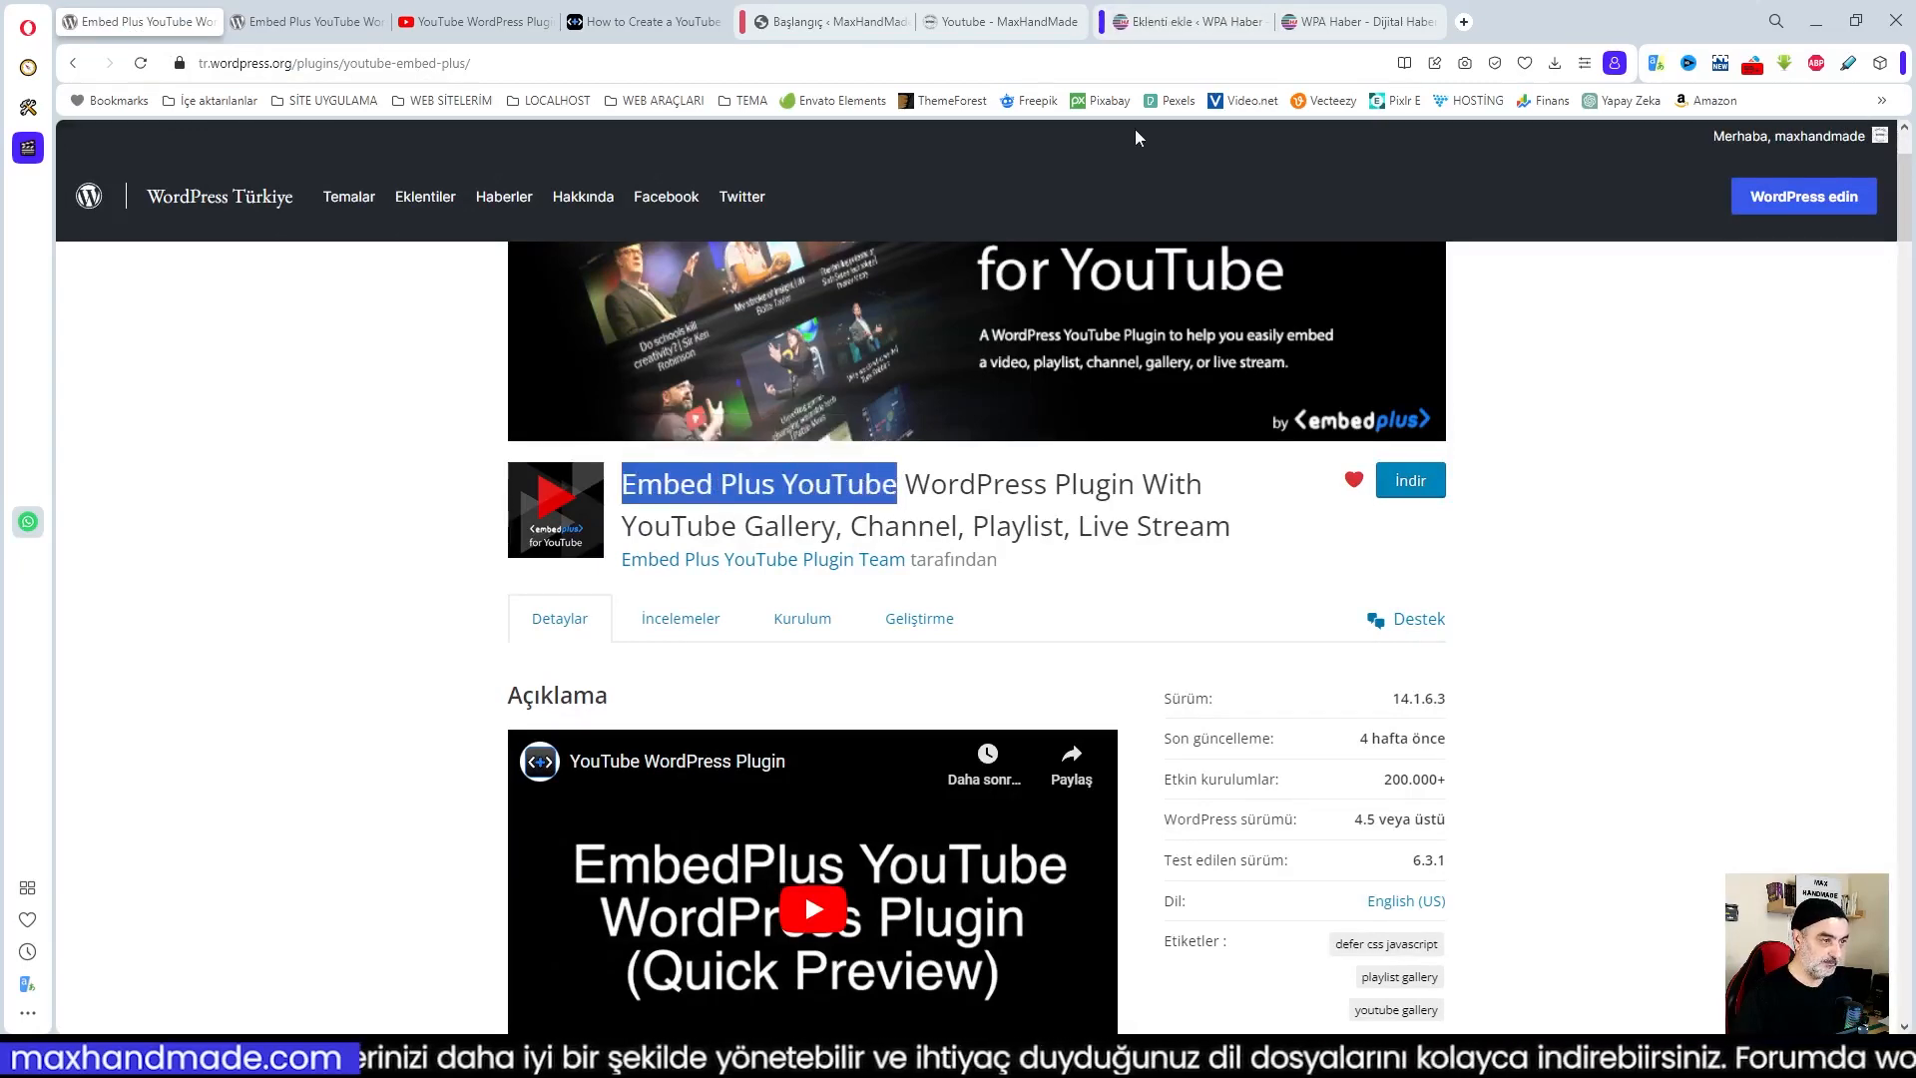
click(1187, 21)
click(1645, 244)
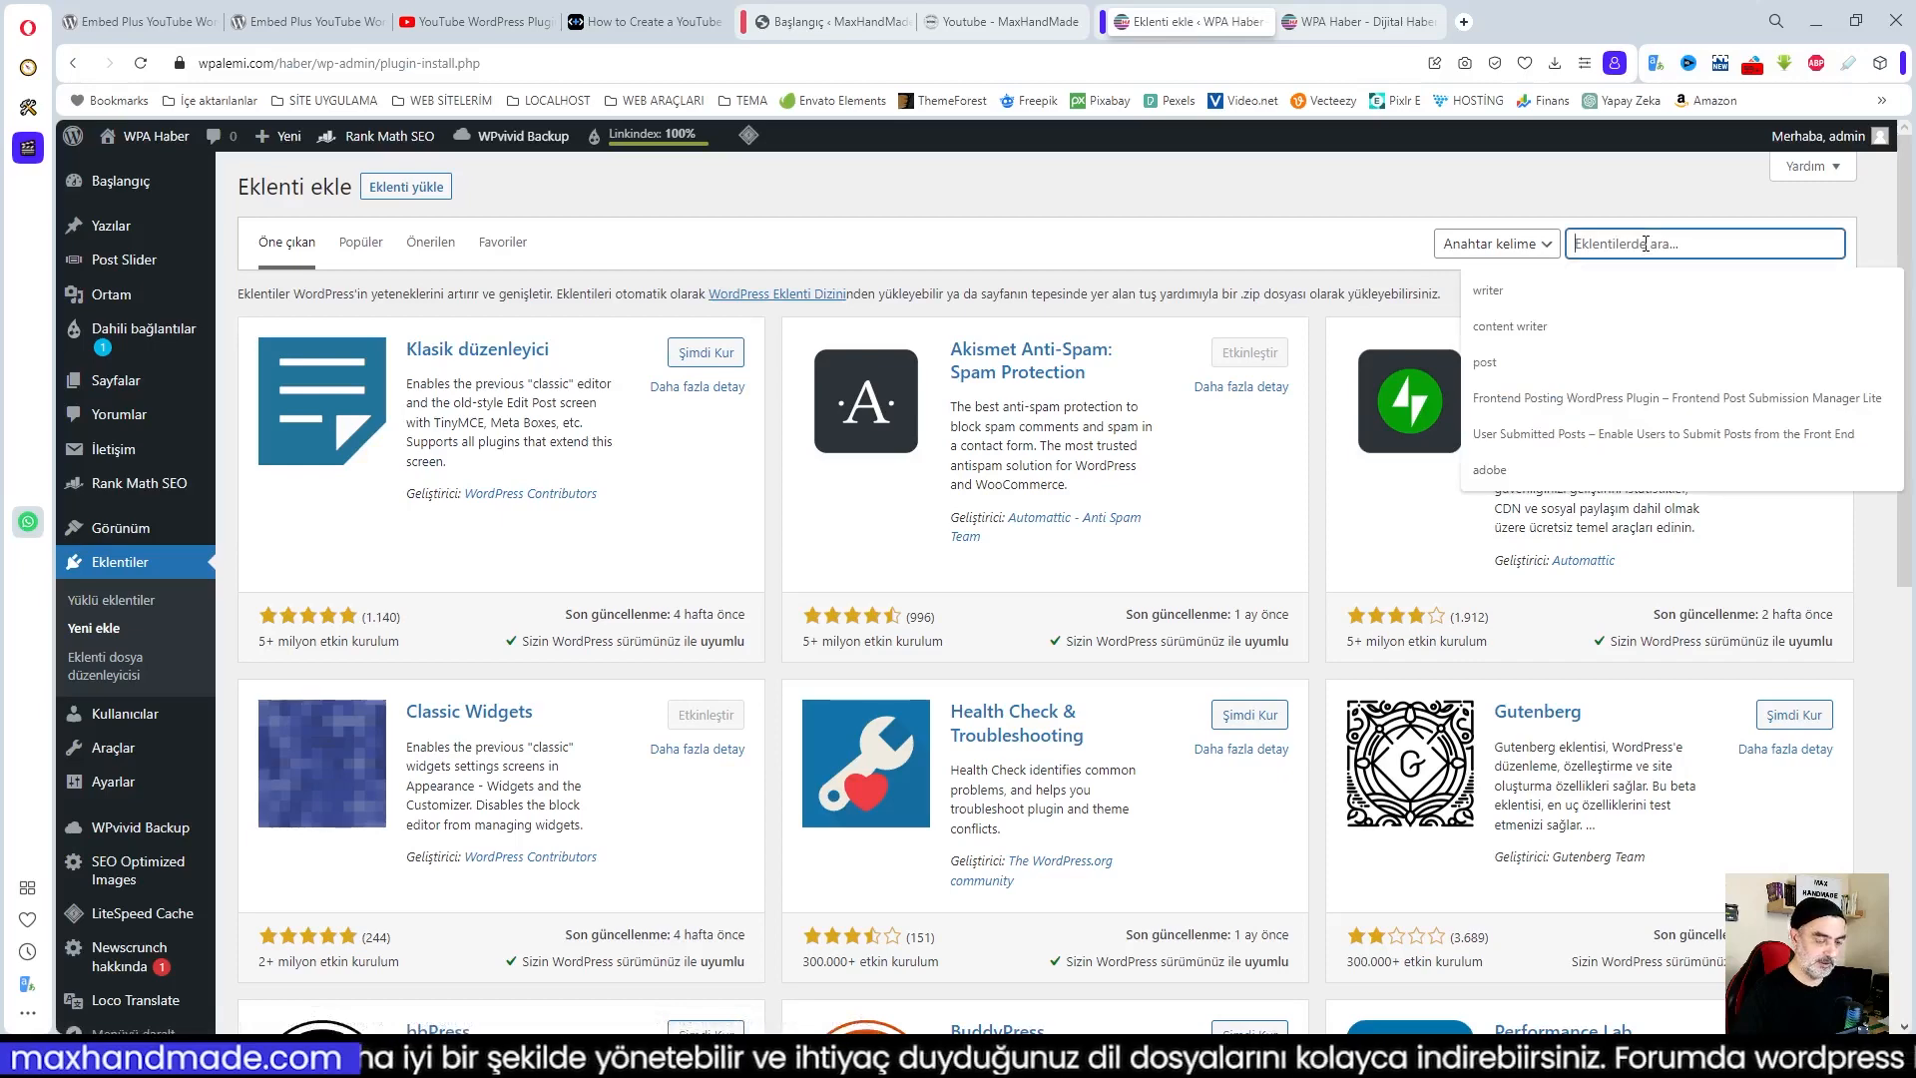
key(ctrl+v)
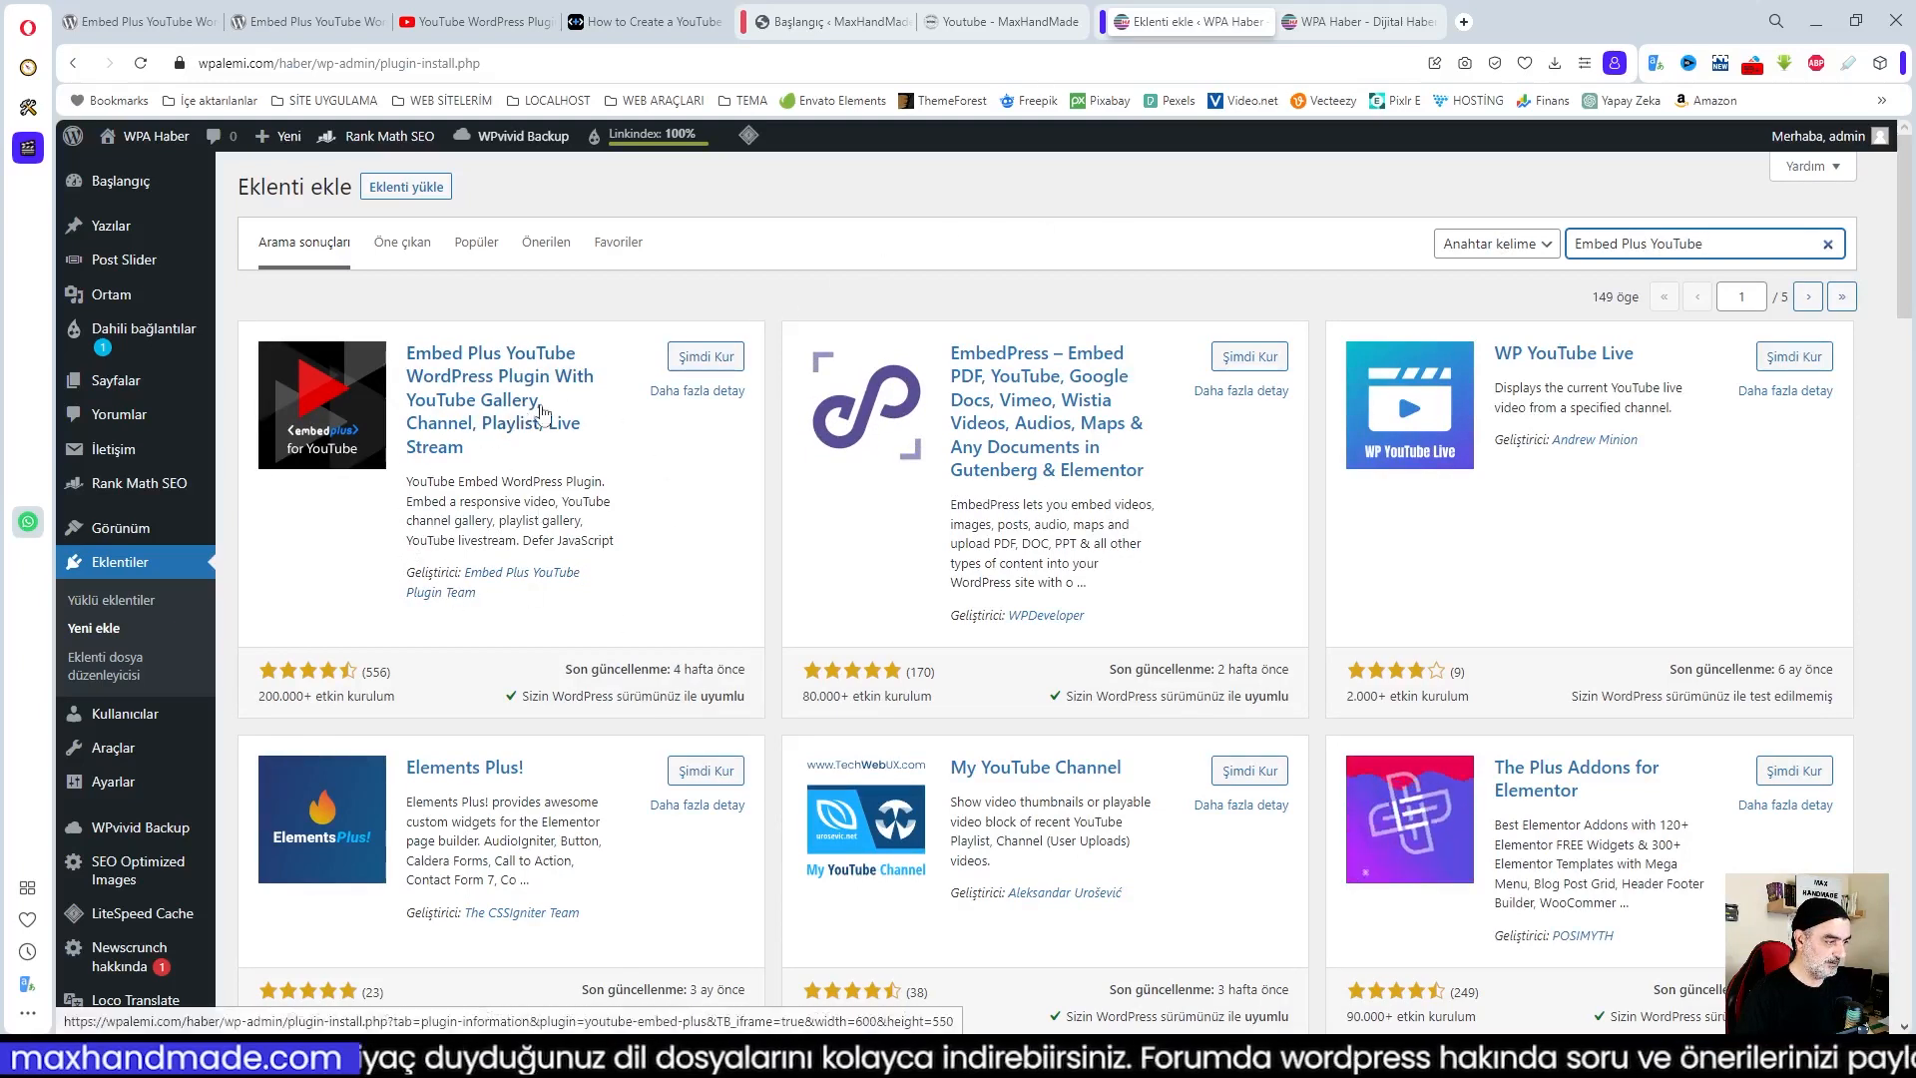
Install and activate the Embed Plus YouTube WordPress Plugin and open its YouTube Free settings
click(703, 358)
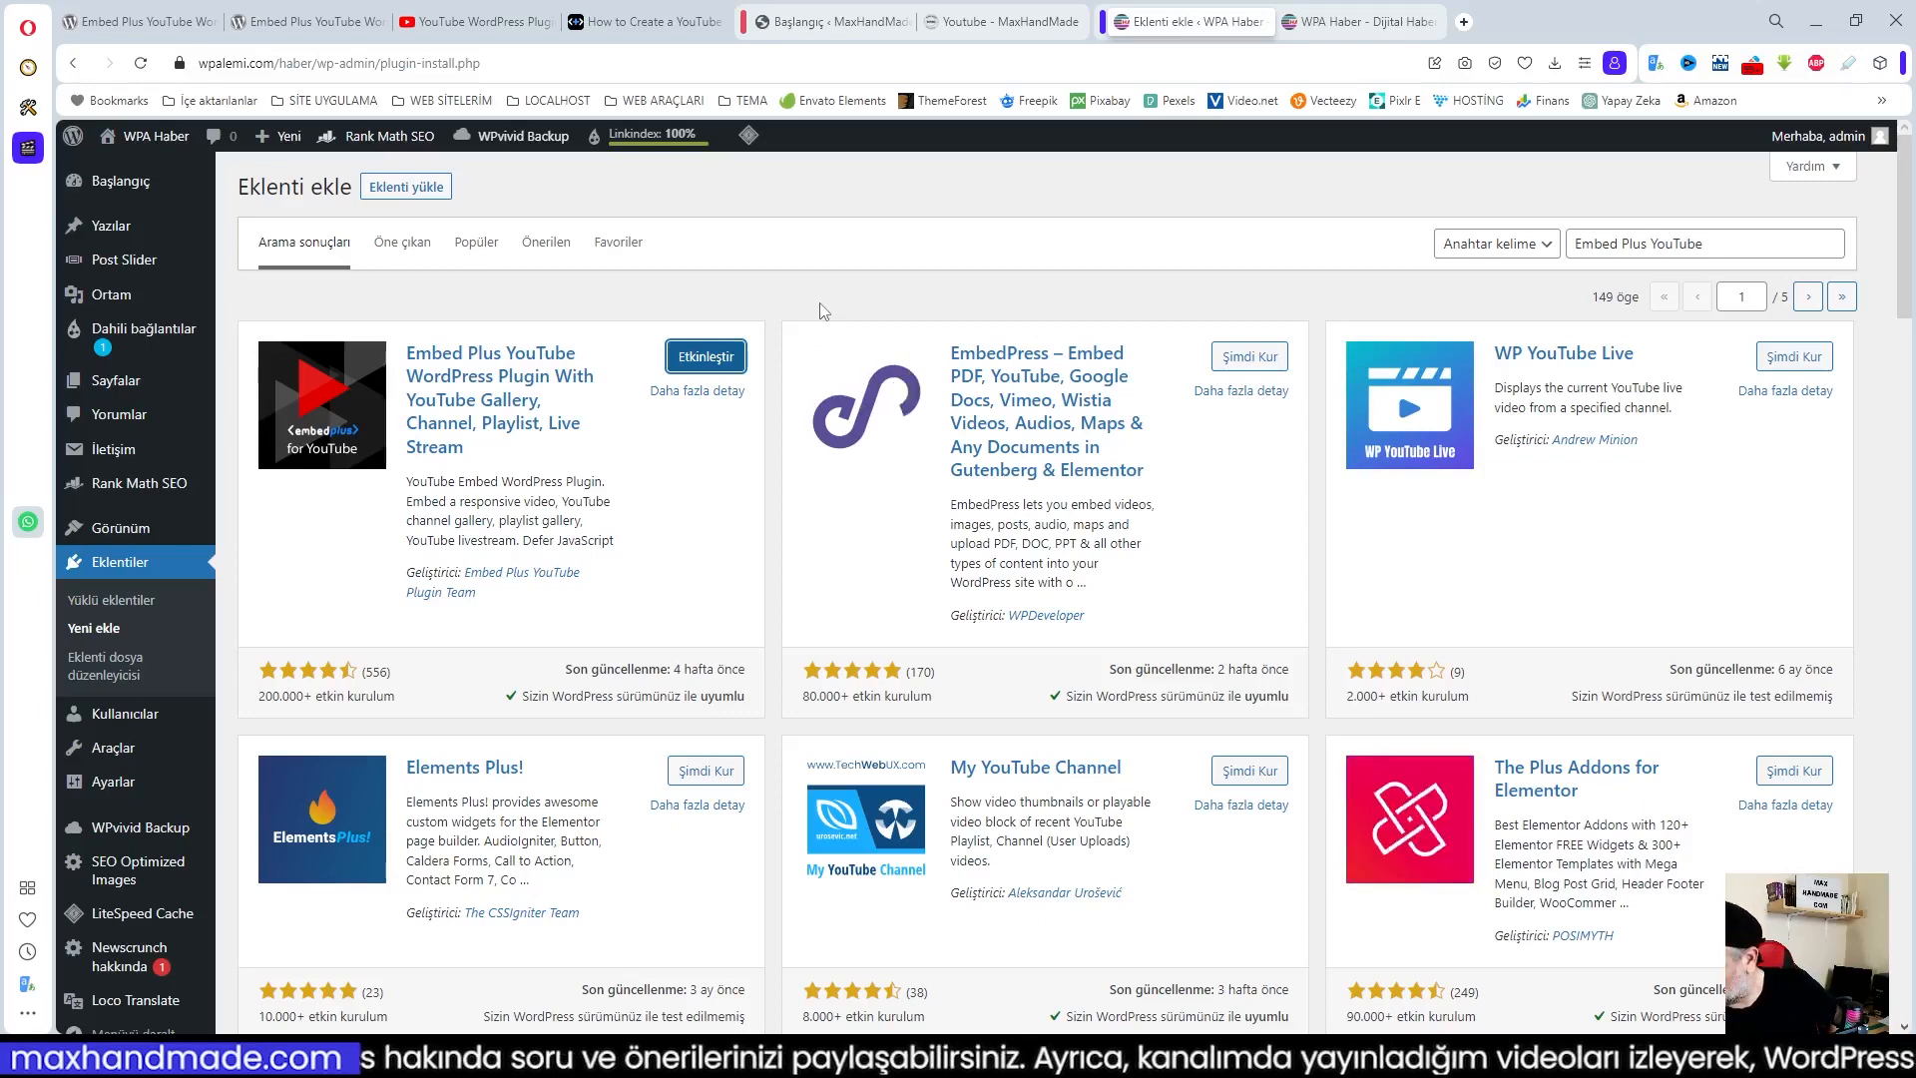
click(704, 357)
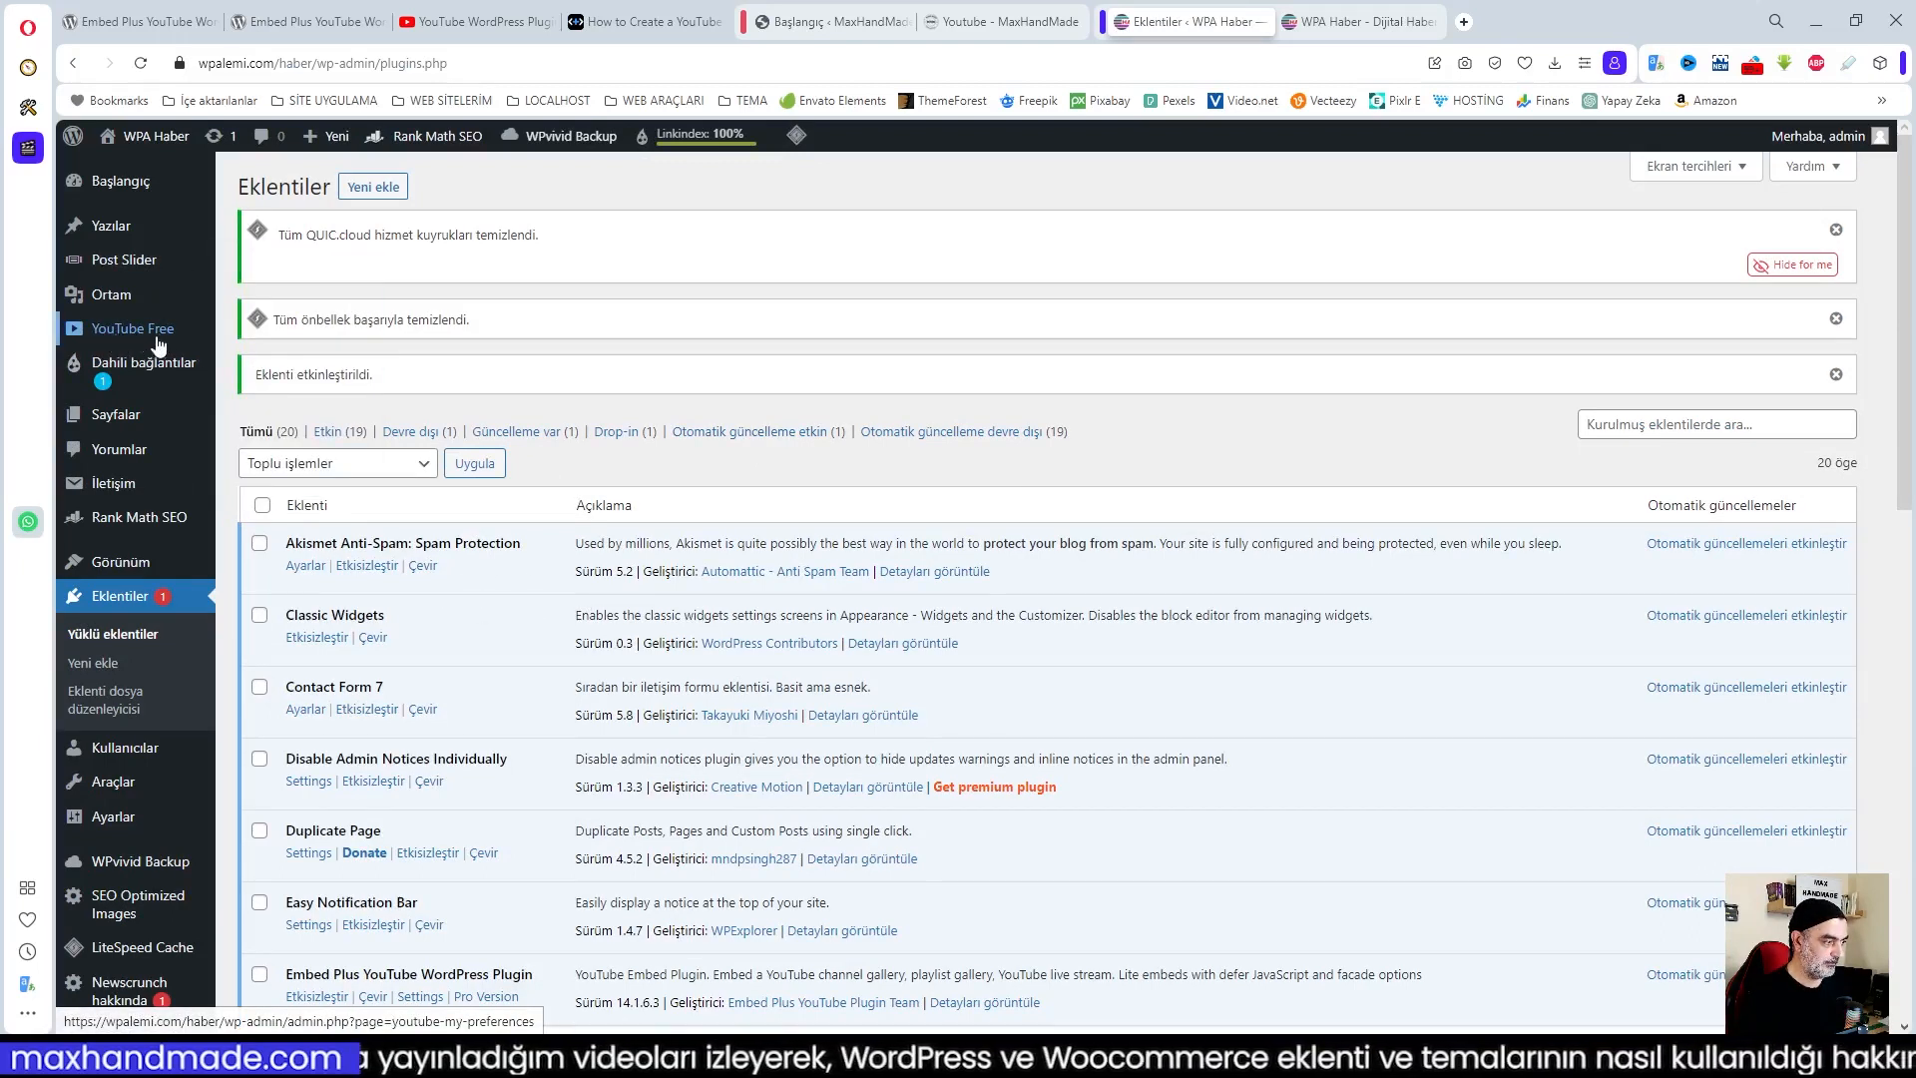
click(120, 334)
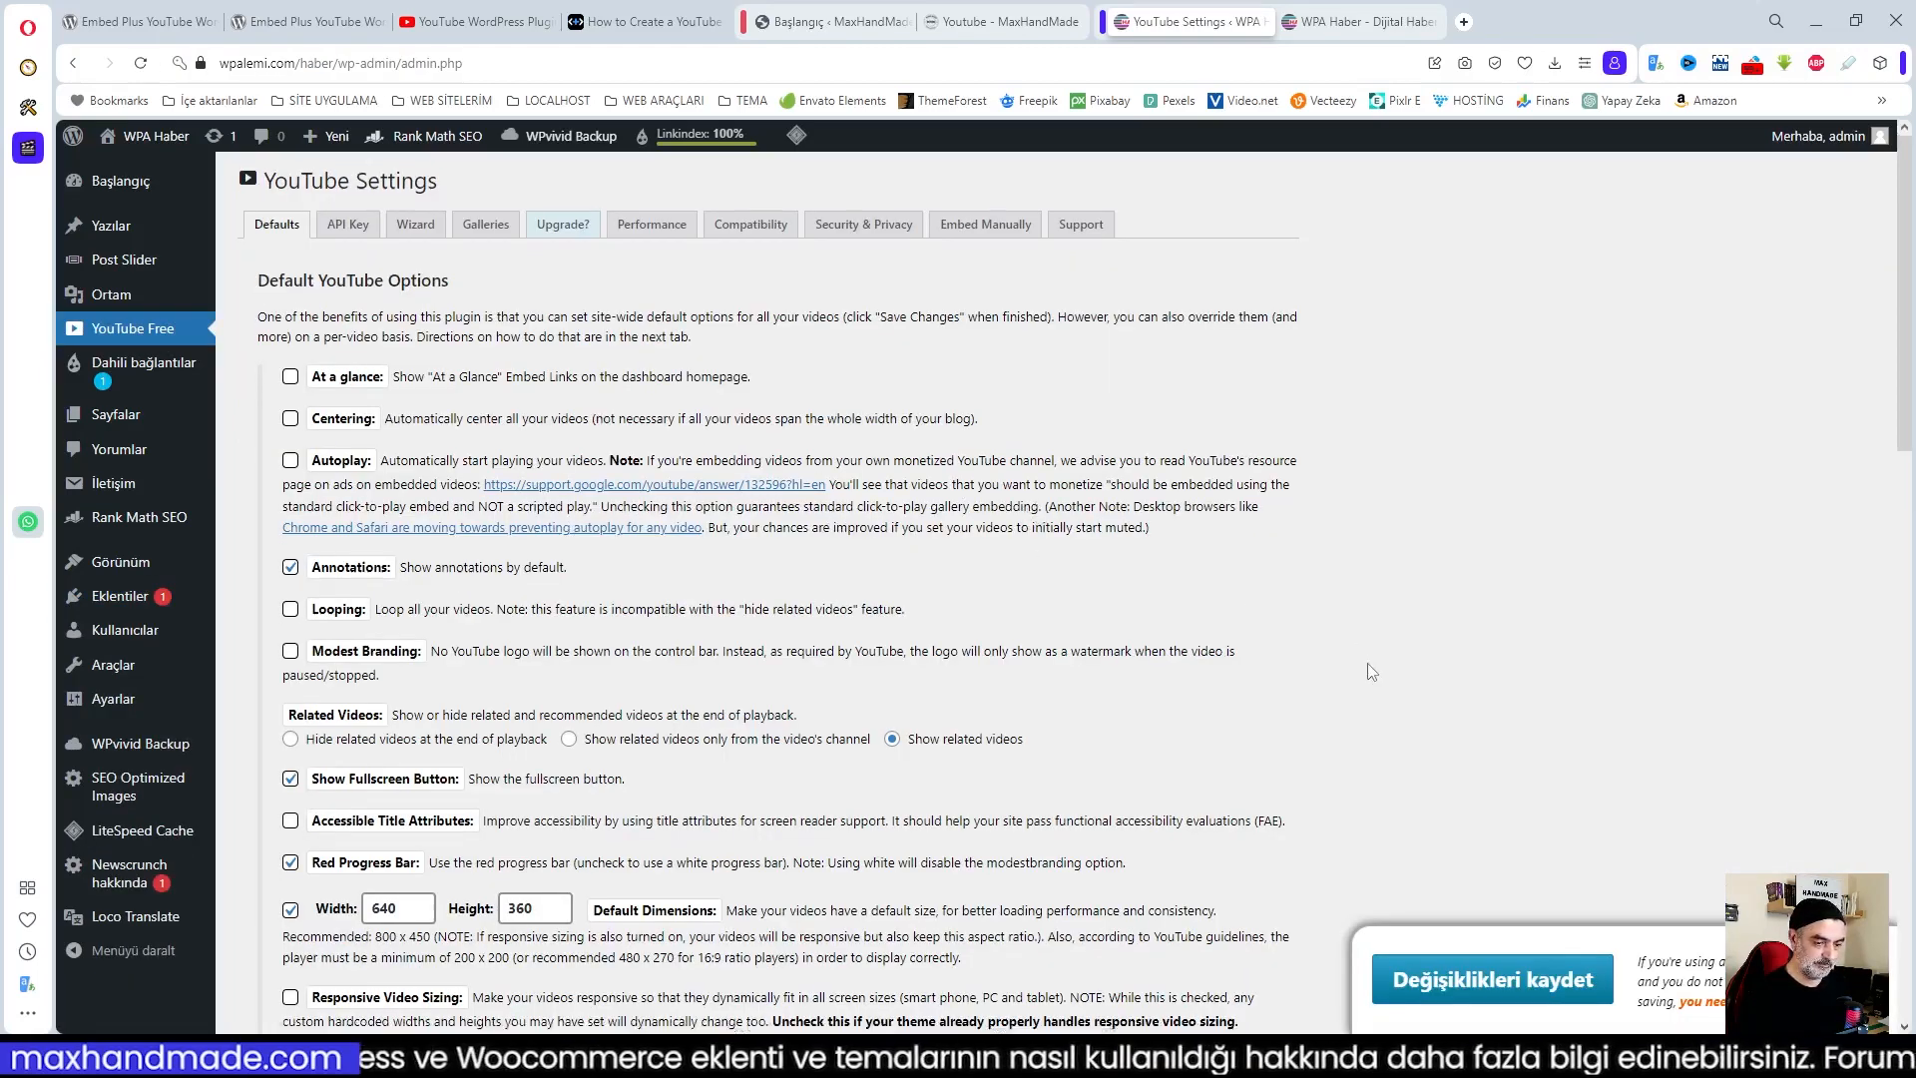
Look over the plugin's Default YouTube Options, such as autoplay, related videos and default dimensions
scroll(1372, 672, down, 2)
scroll(1022, 600, up, 2)
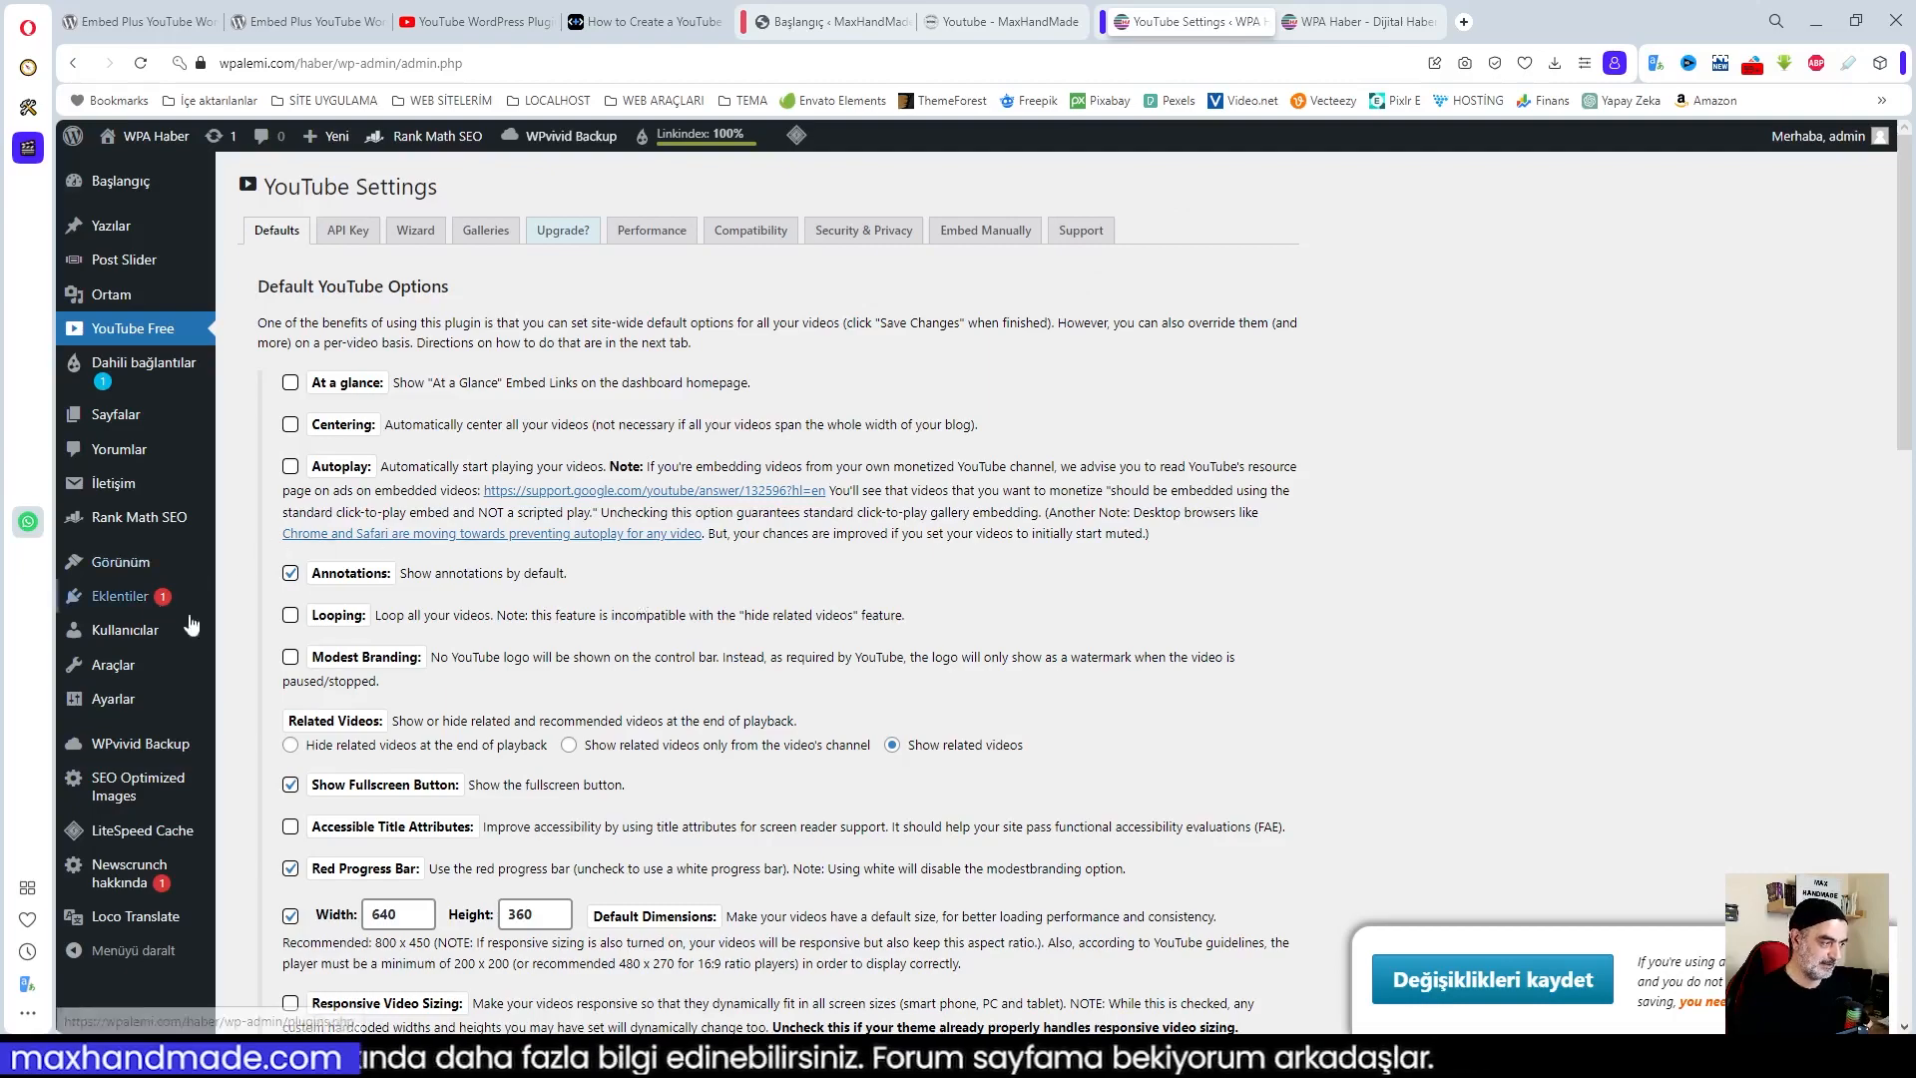
scroll(873, 631, down, 12)
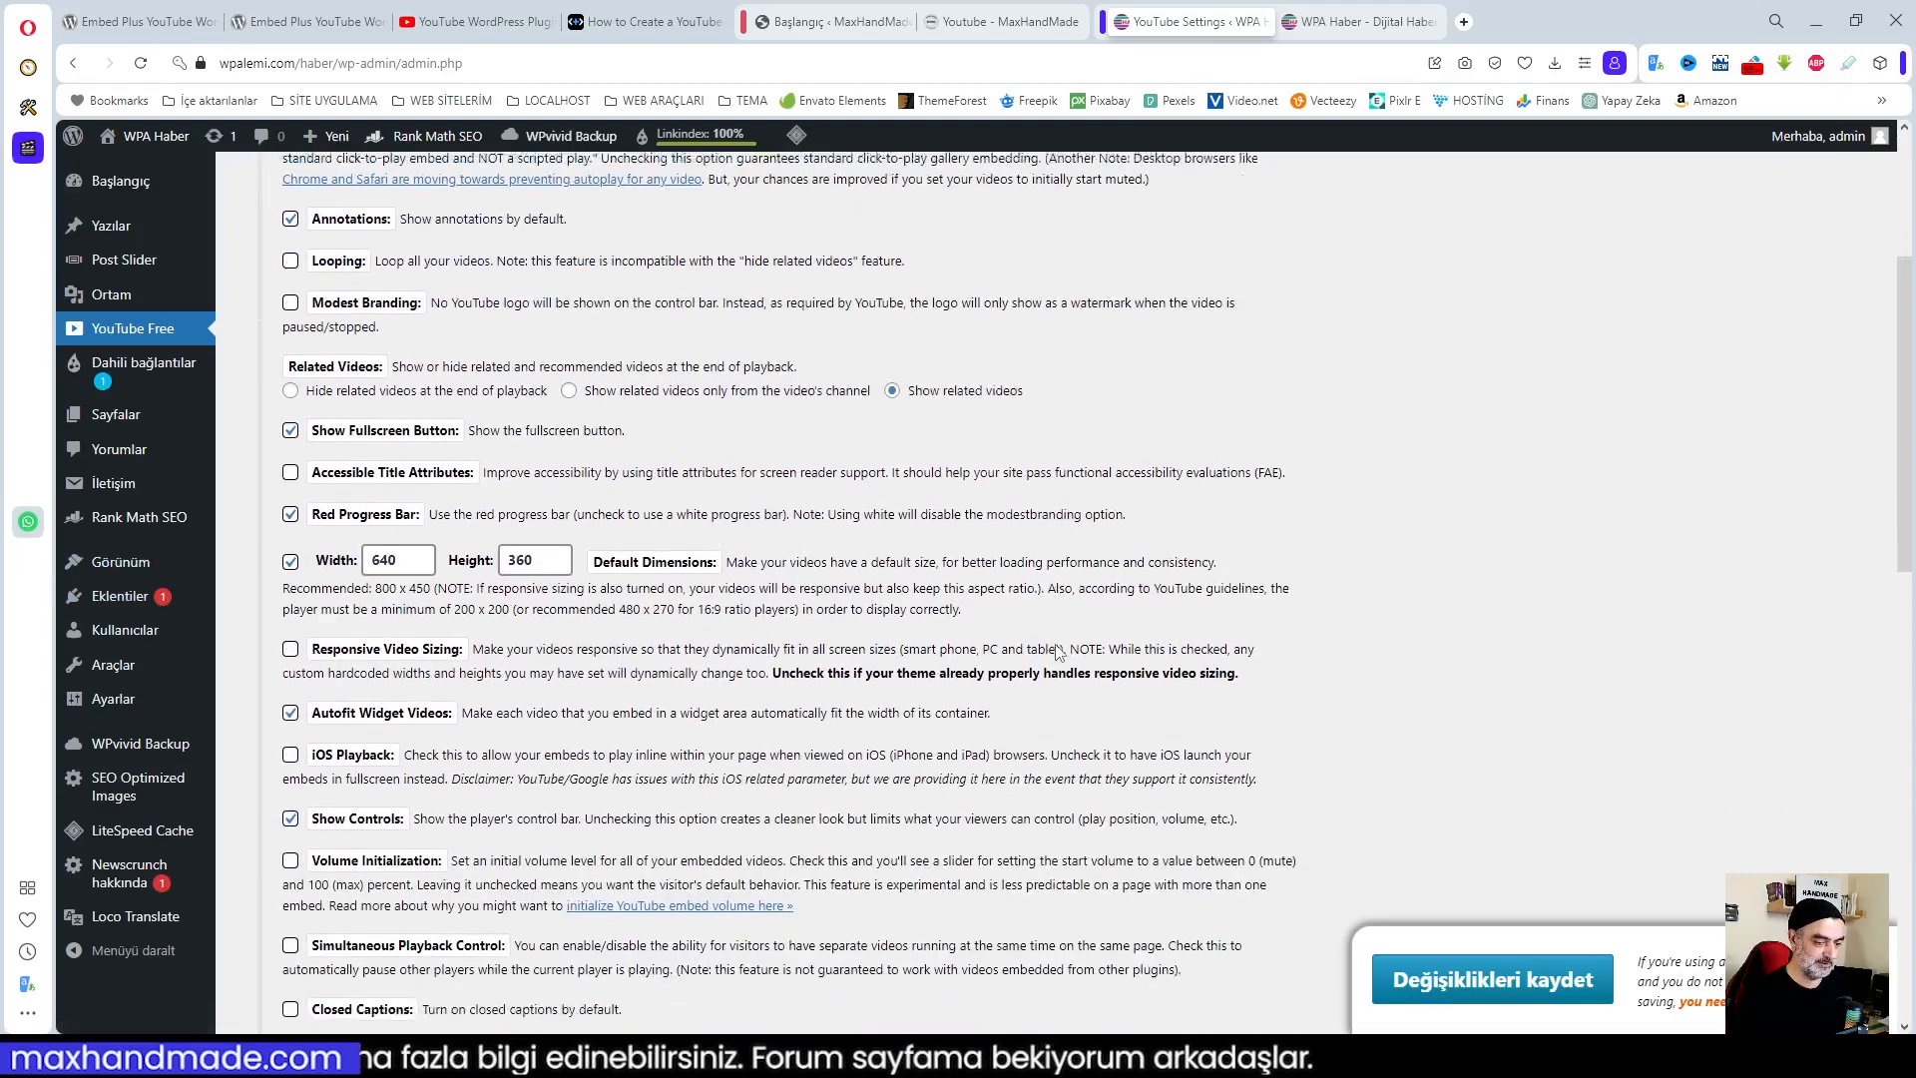
scroll(1128, 658, up, 15)
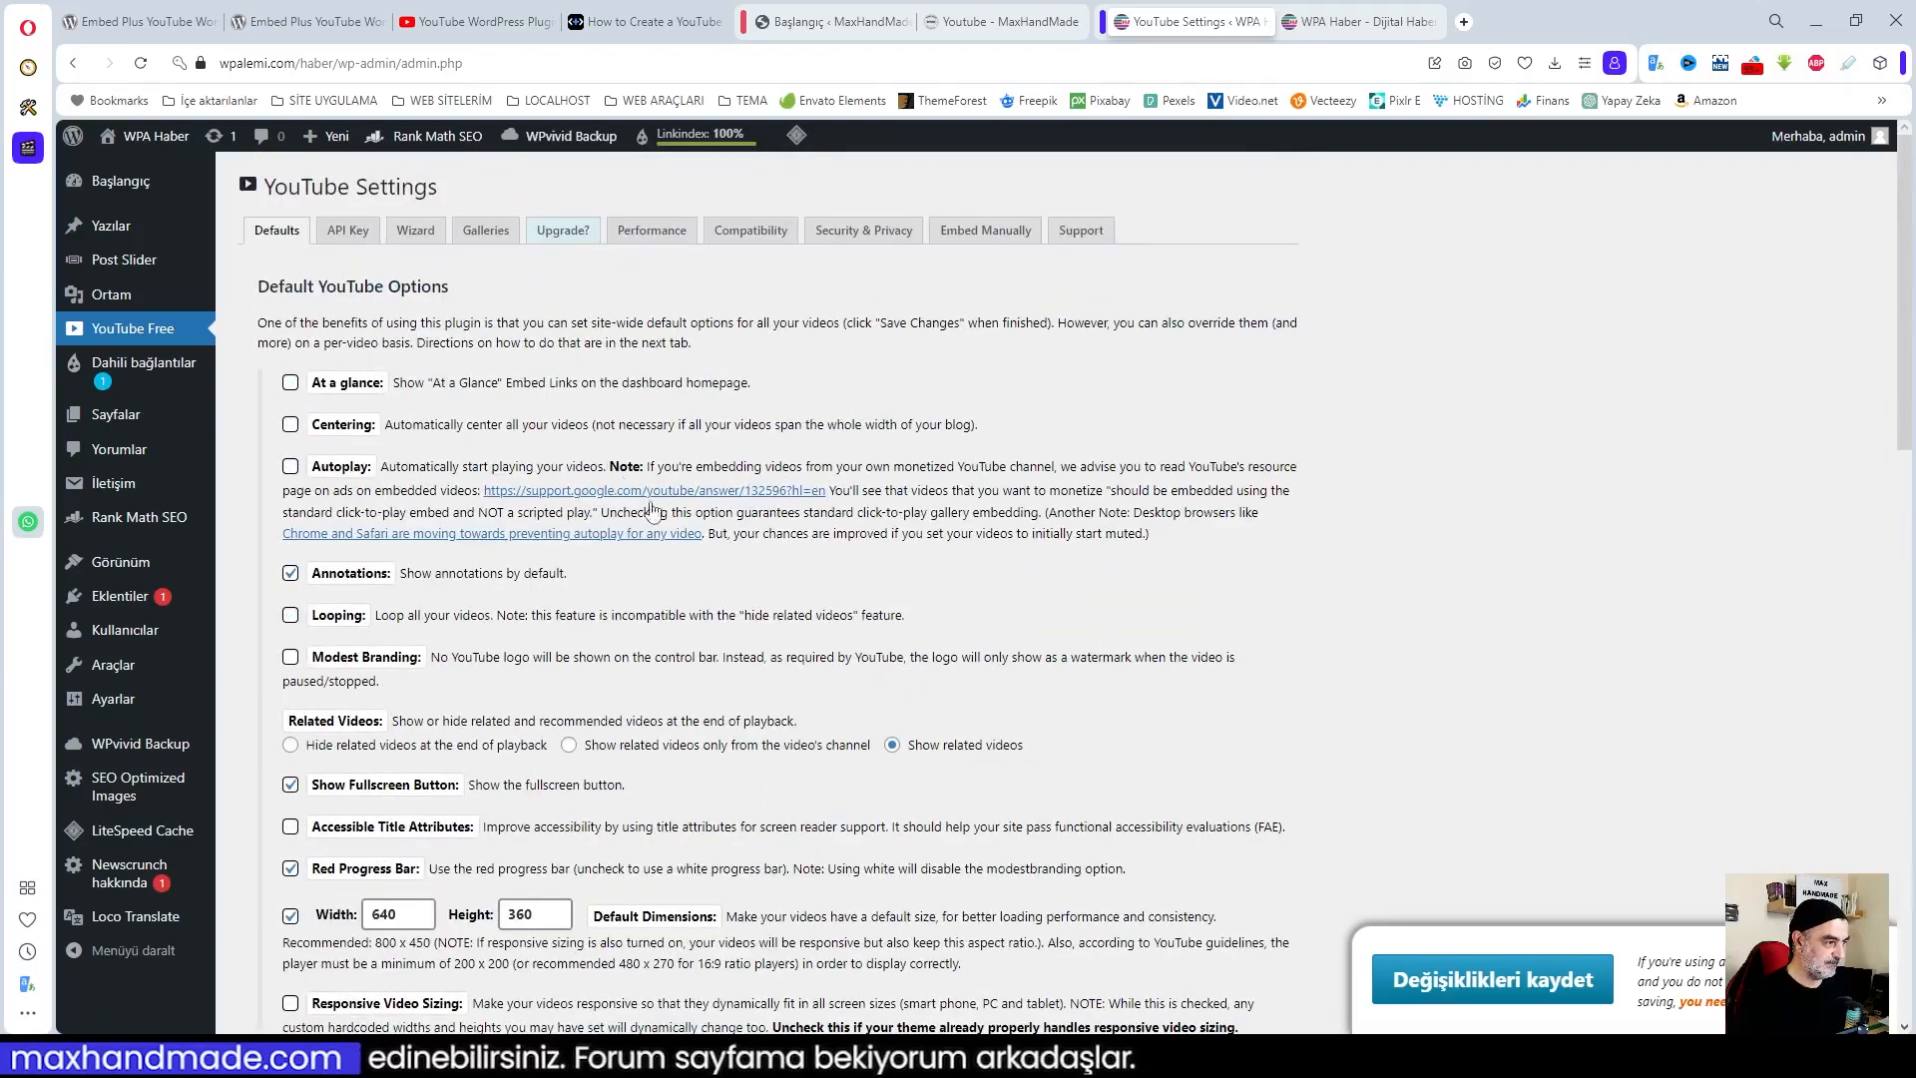
click(279, 233)
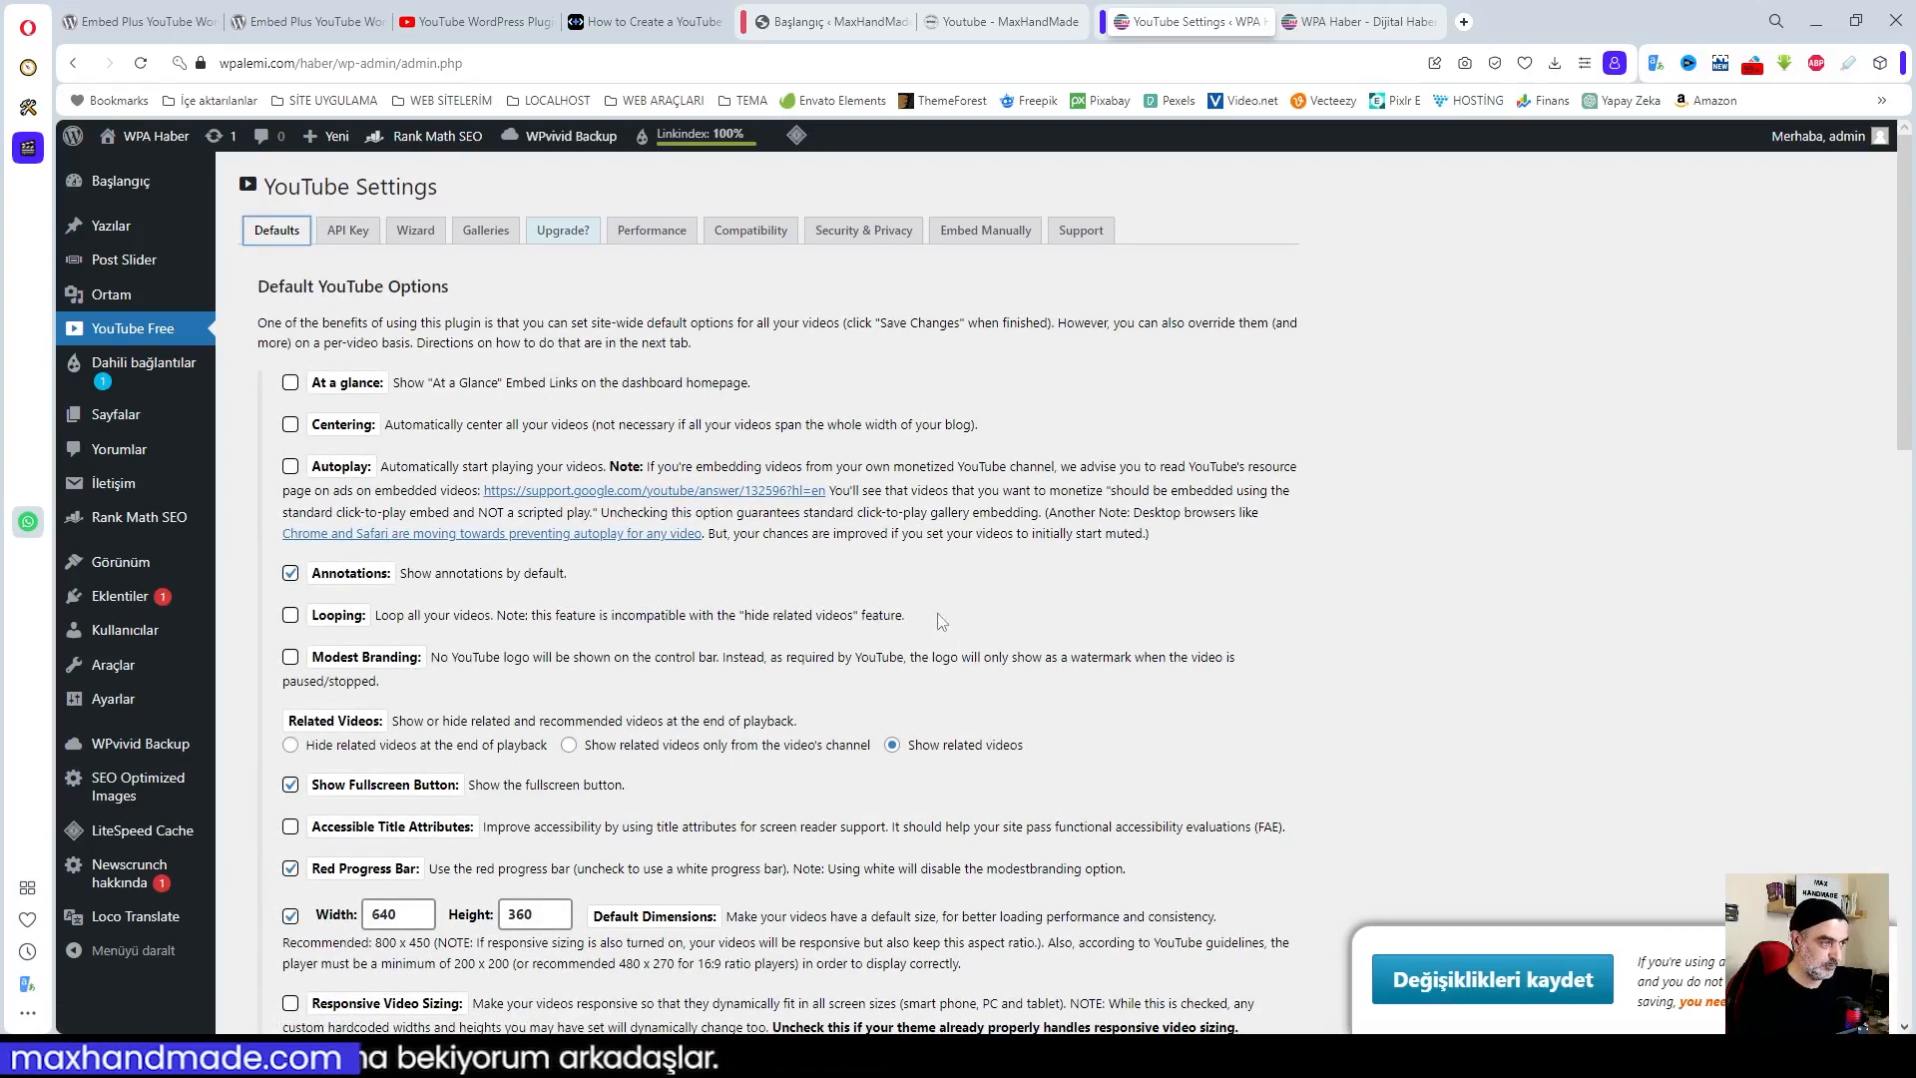
View the YouTube API key setting and its linked guide on creating a key, then close the guide
click(348, 238)
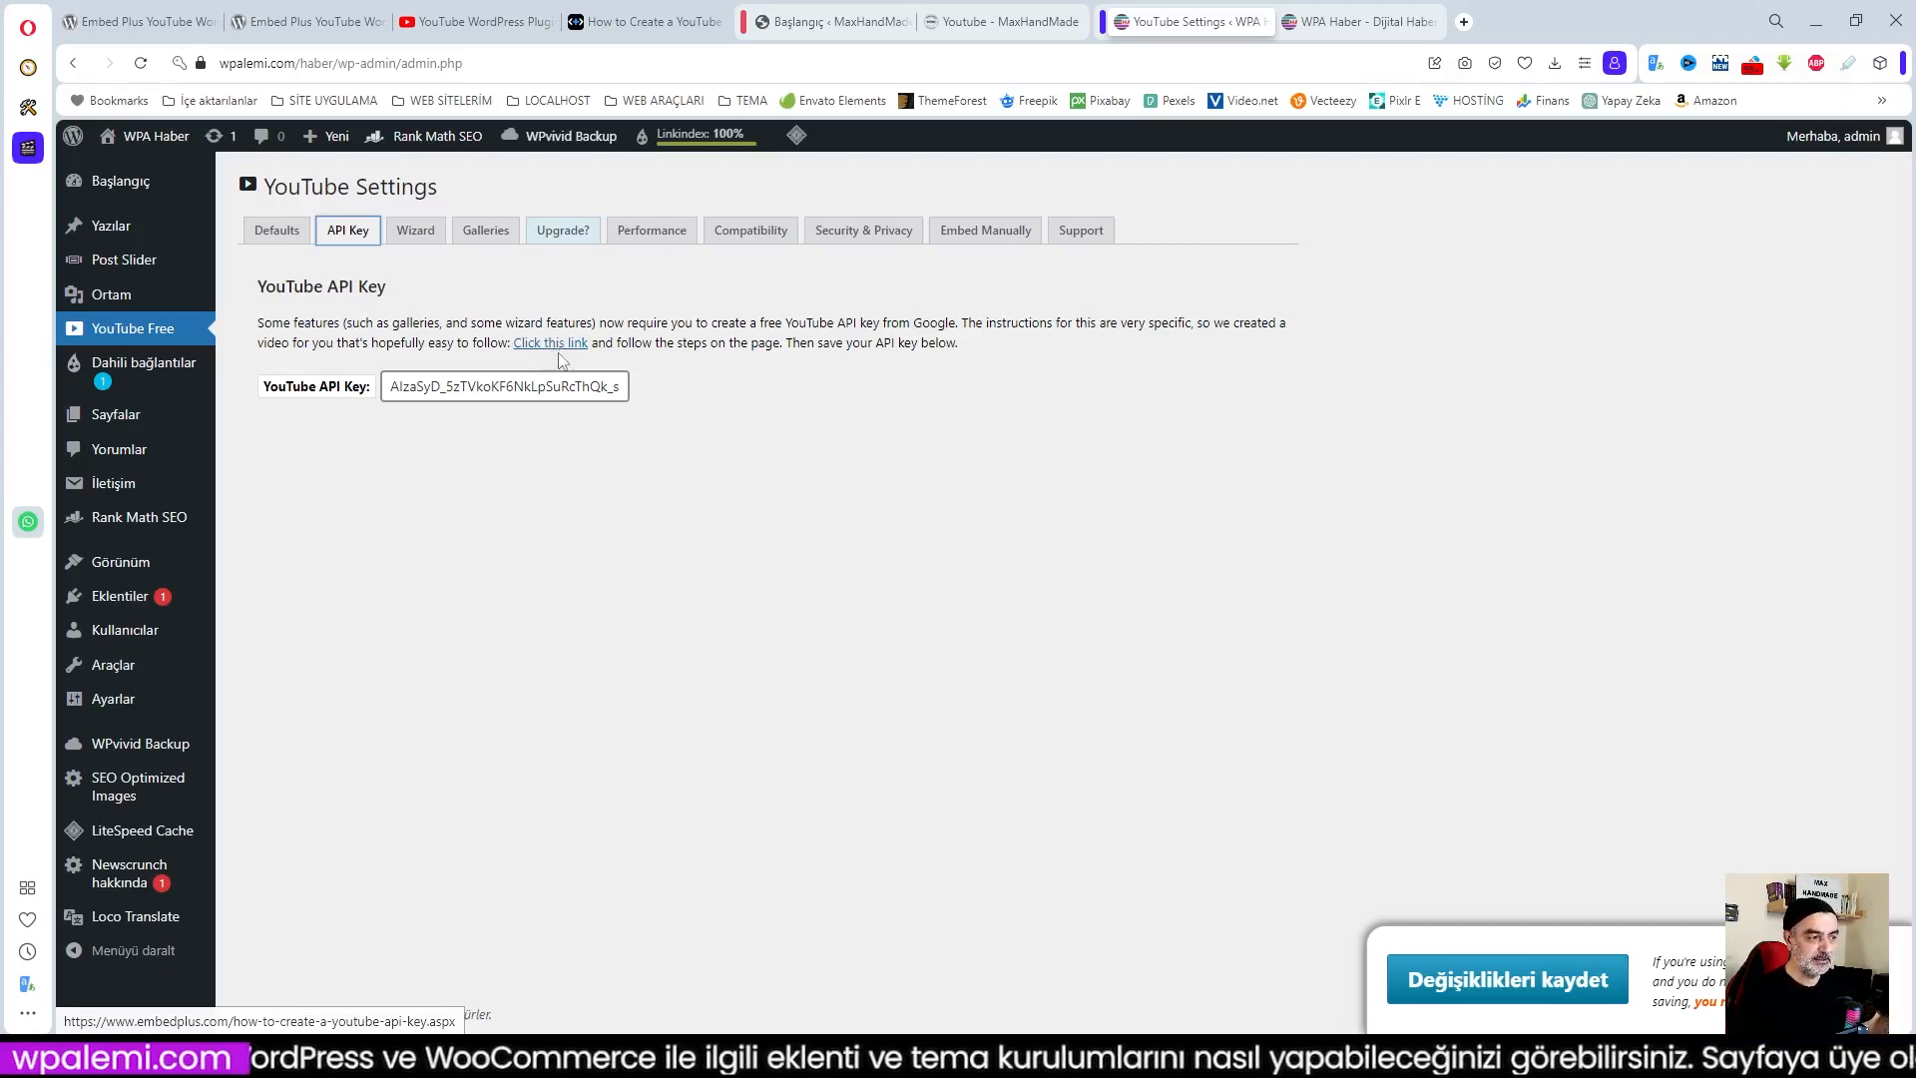
click(554, 347)
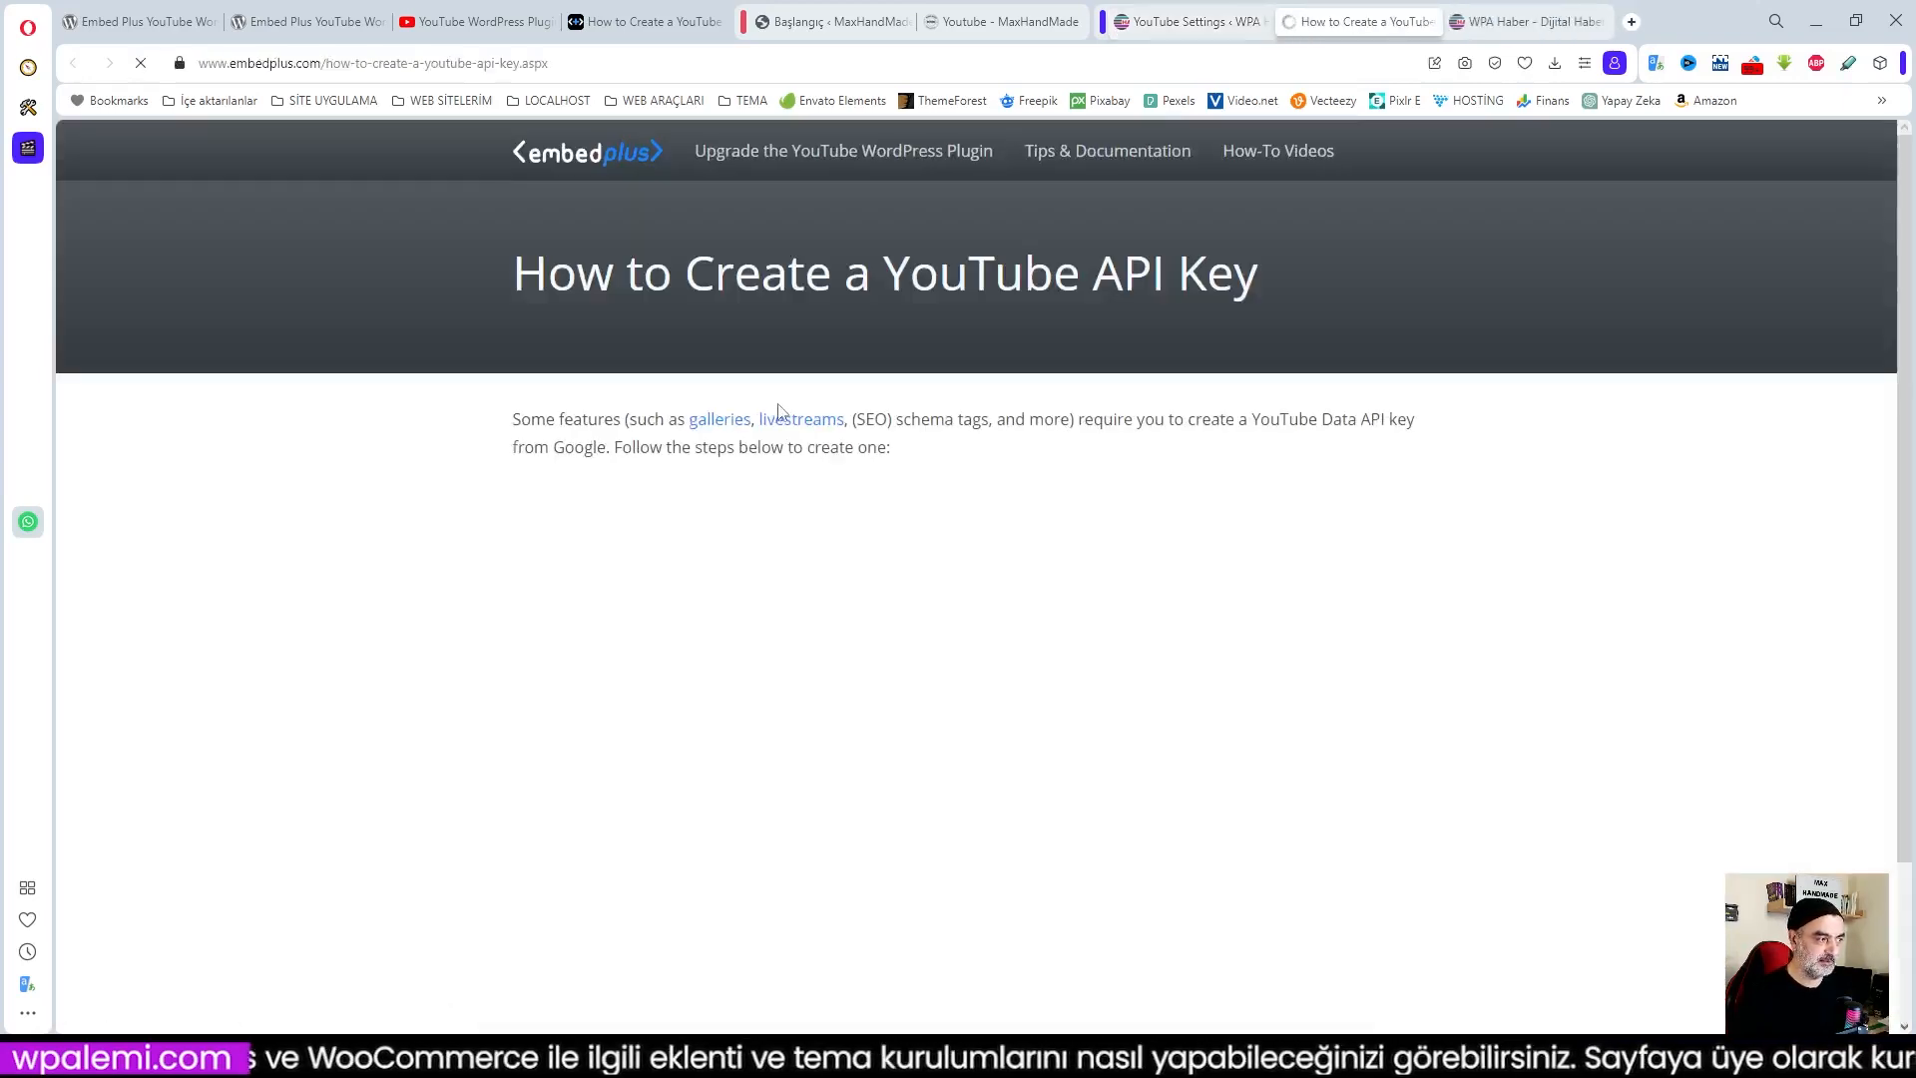
scroll(956, 515, down, 2)
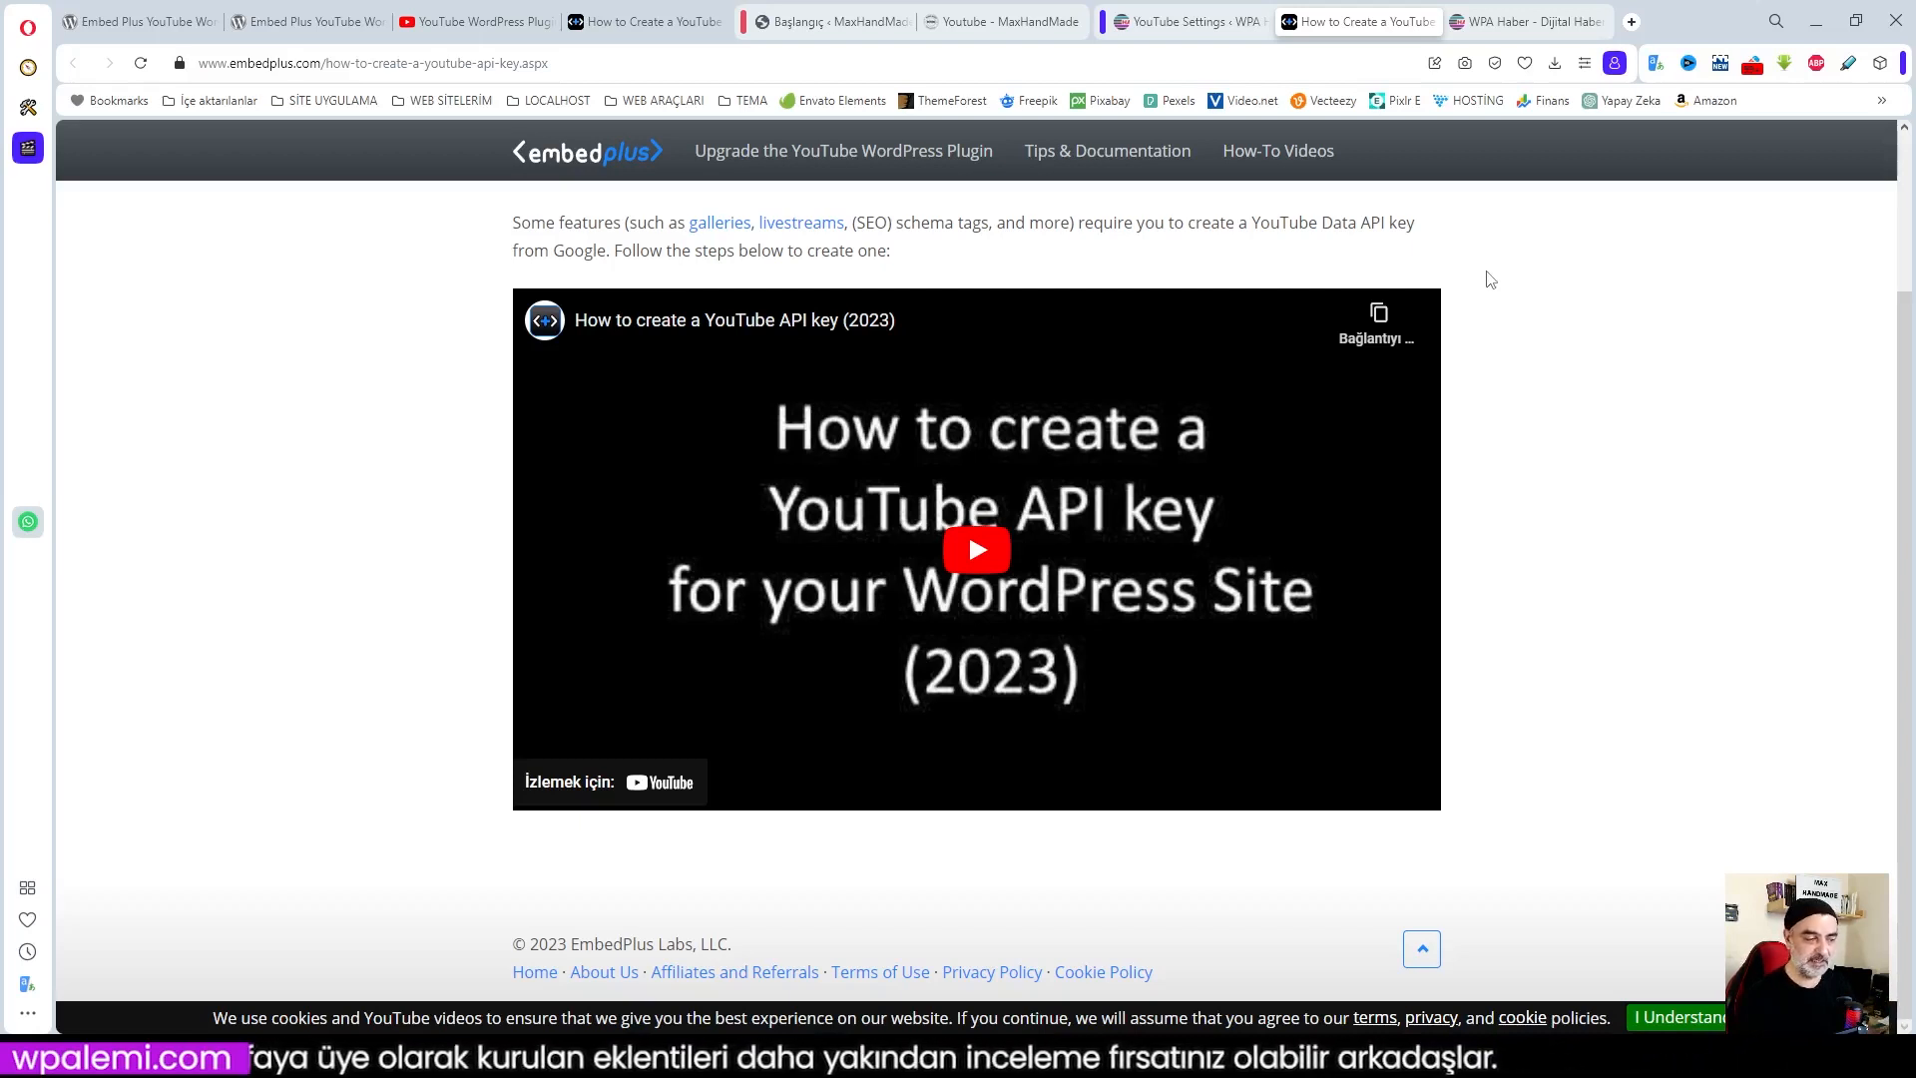
click(1429, 22)
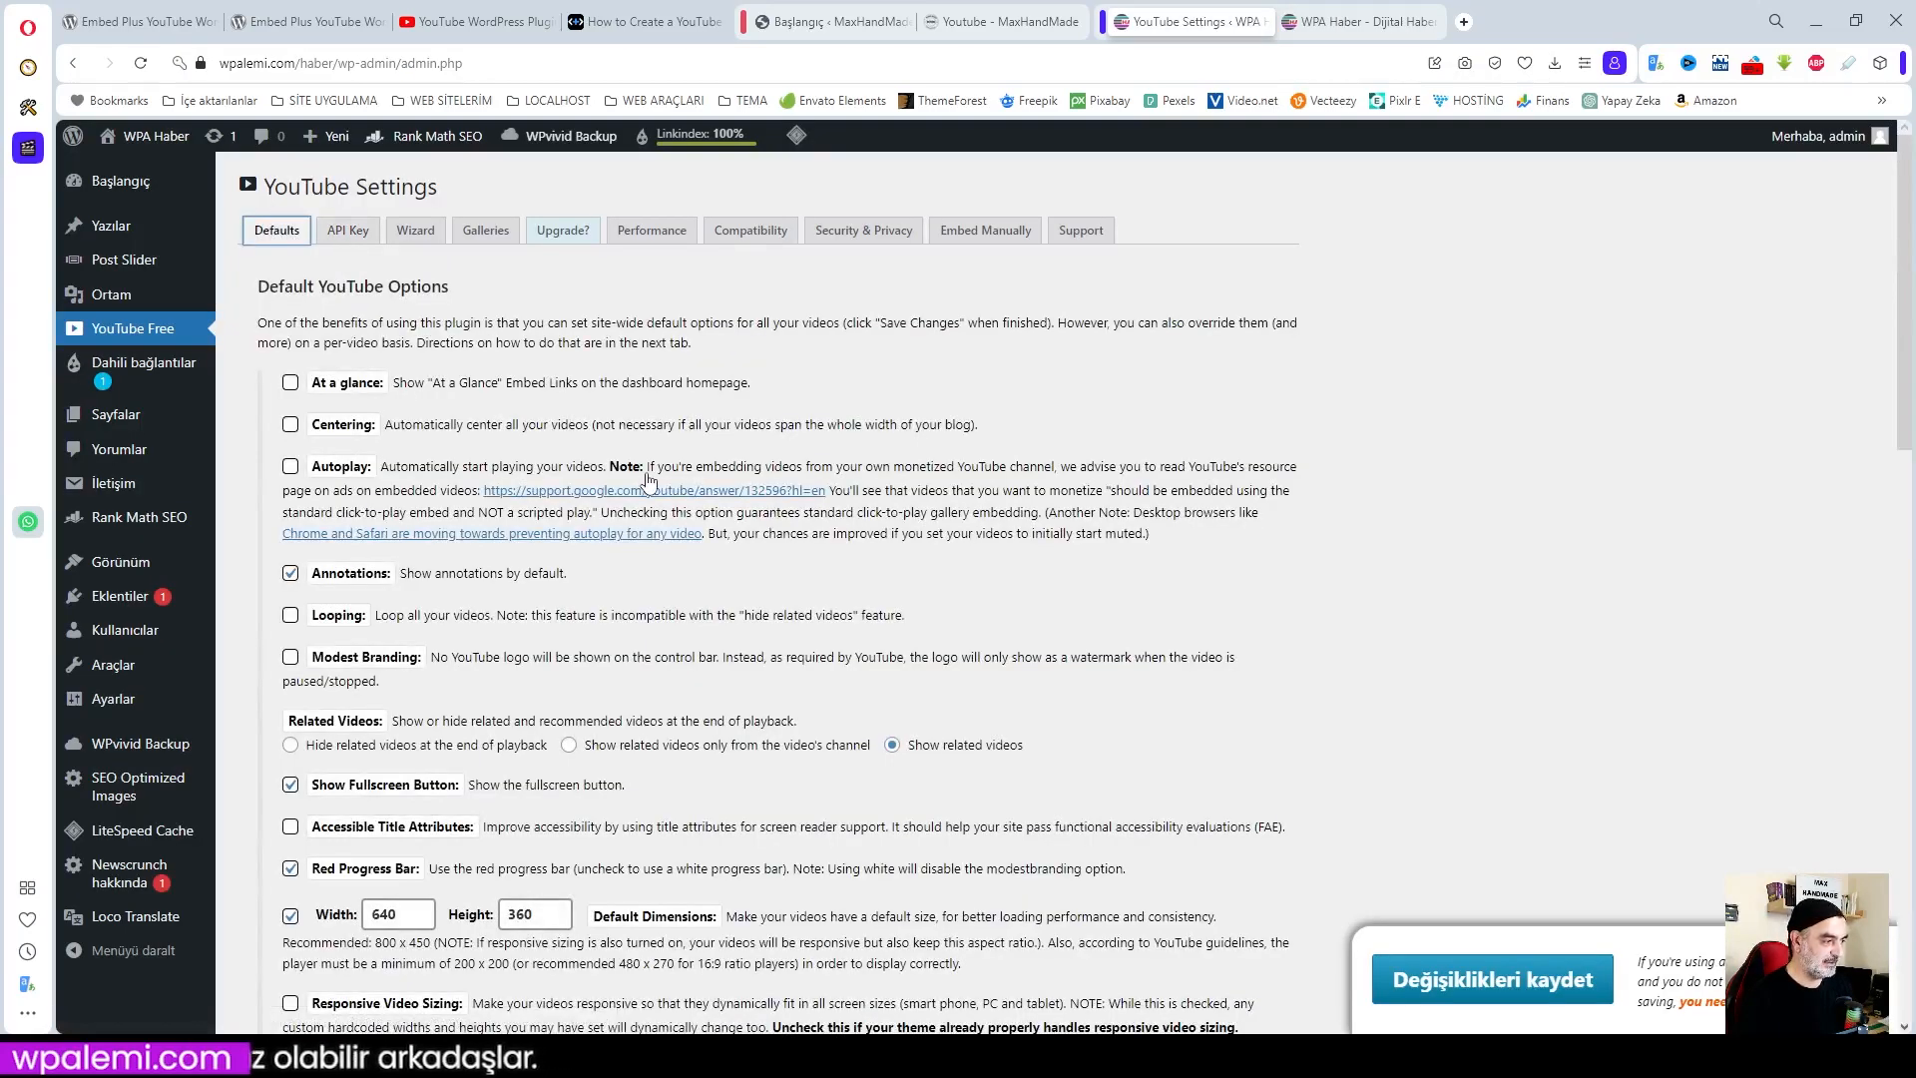
Translate the Default YouTube Options introduction into Turkish and arrange the browser window beside the translator
drag(262, 291, 740, 345)
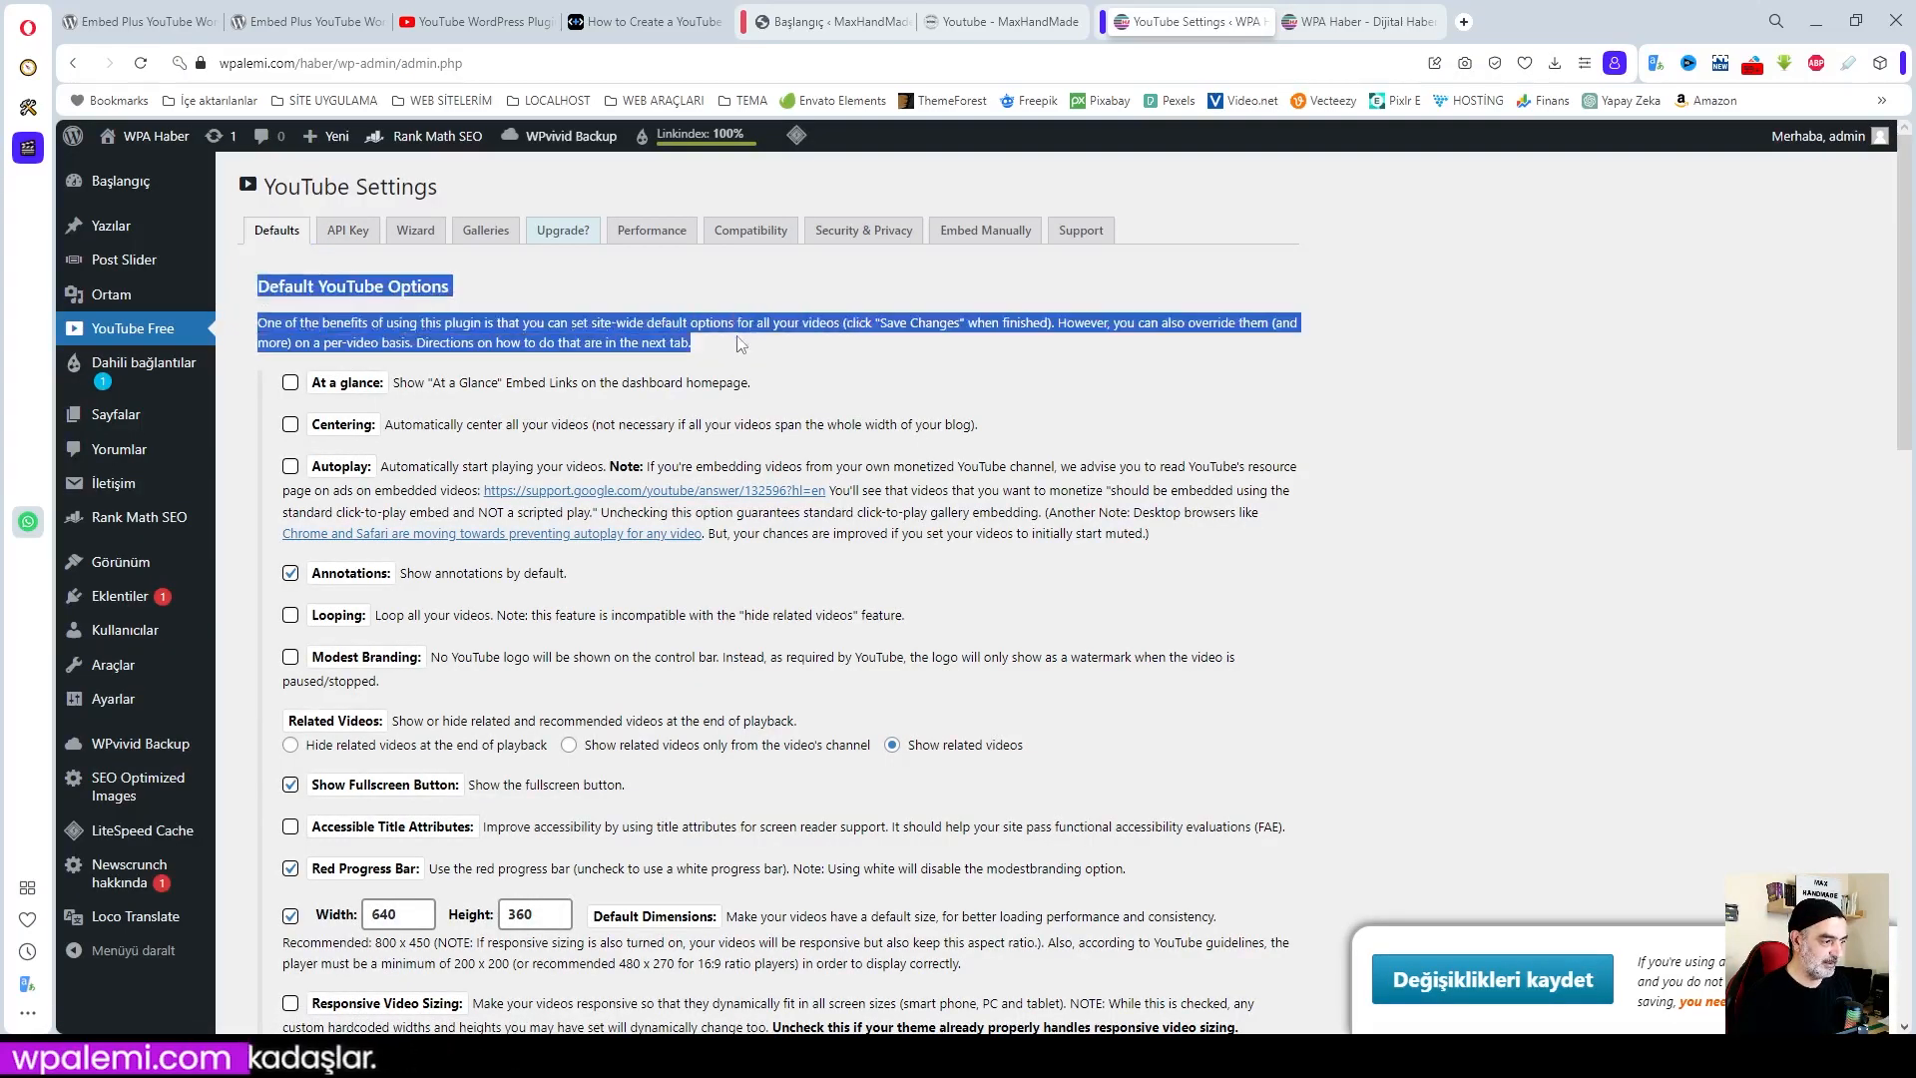
right_click(640, 346)
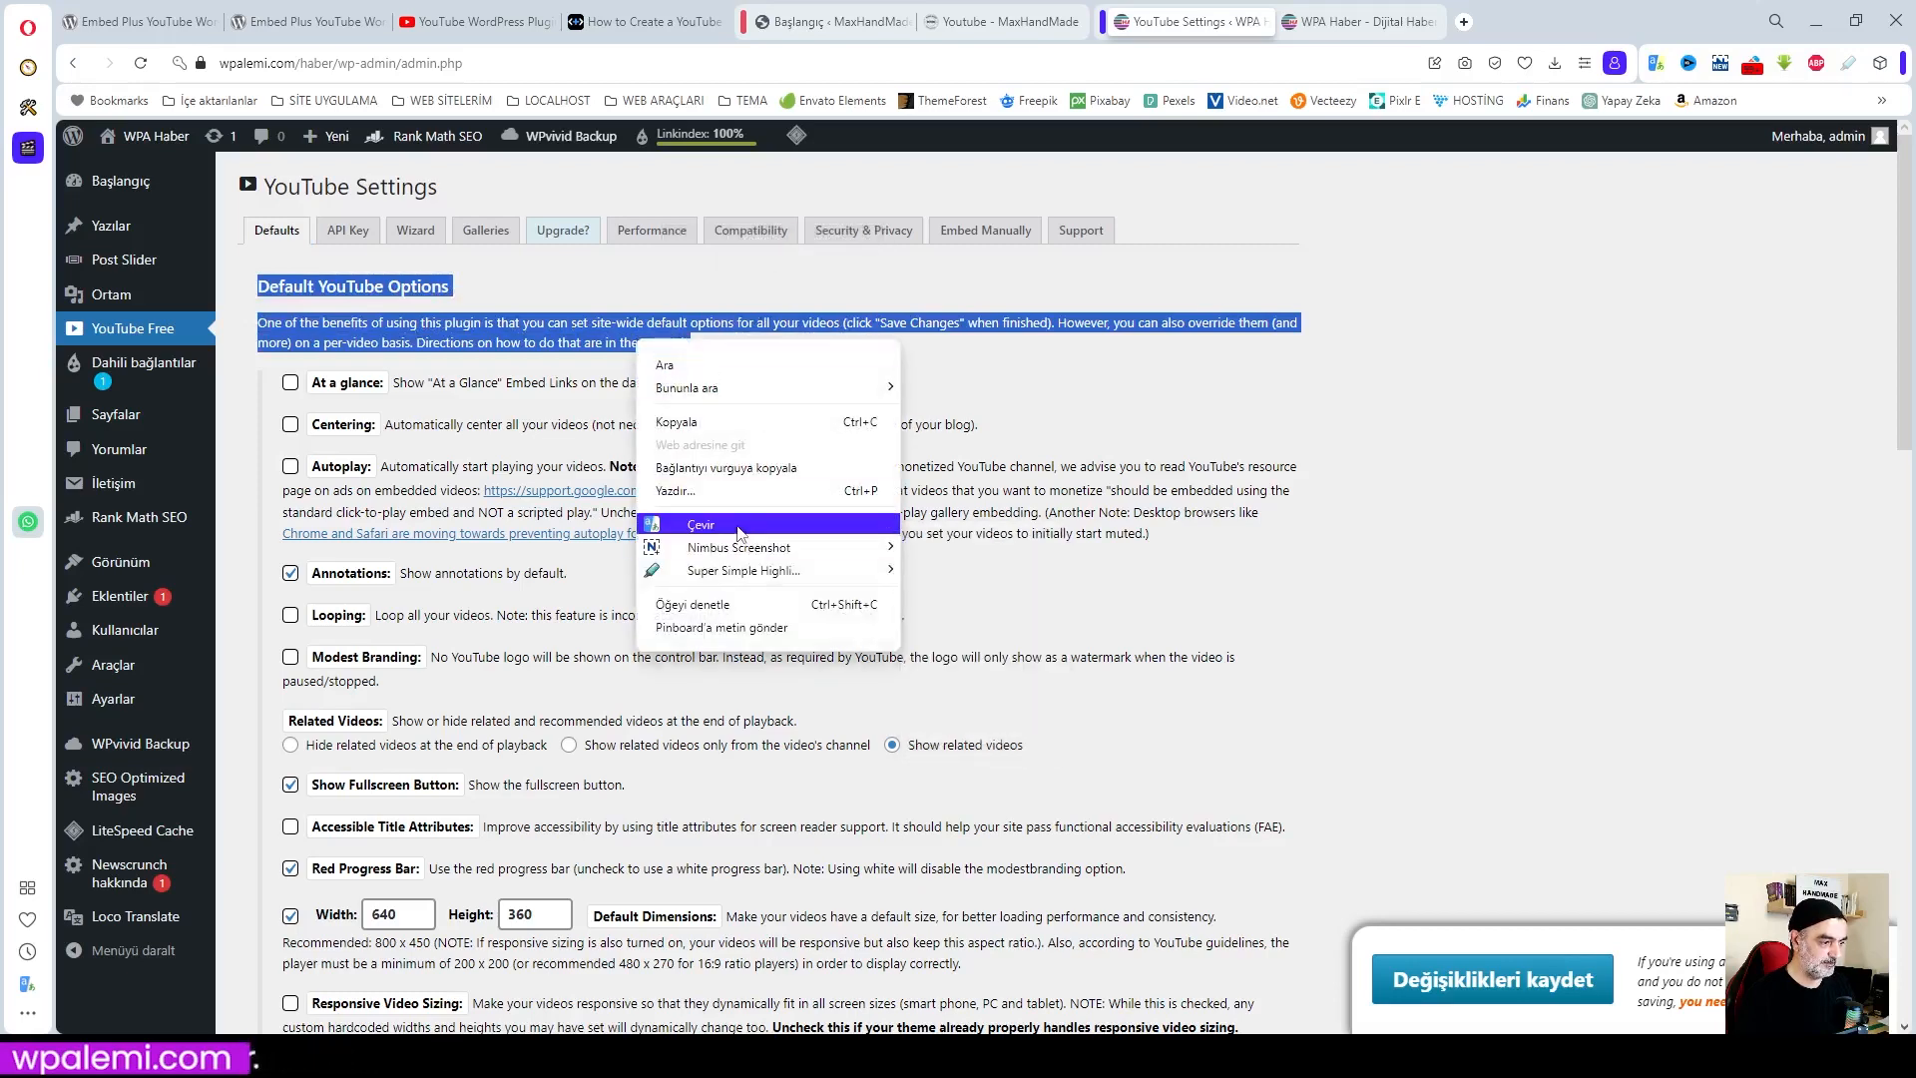
click(701, 524)
drag(1259, 31, 1911, 299)
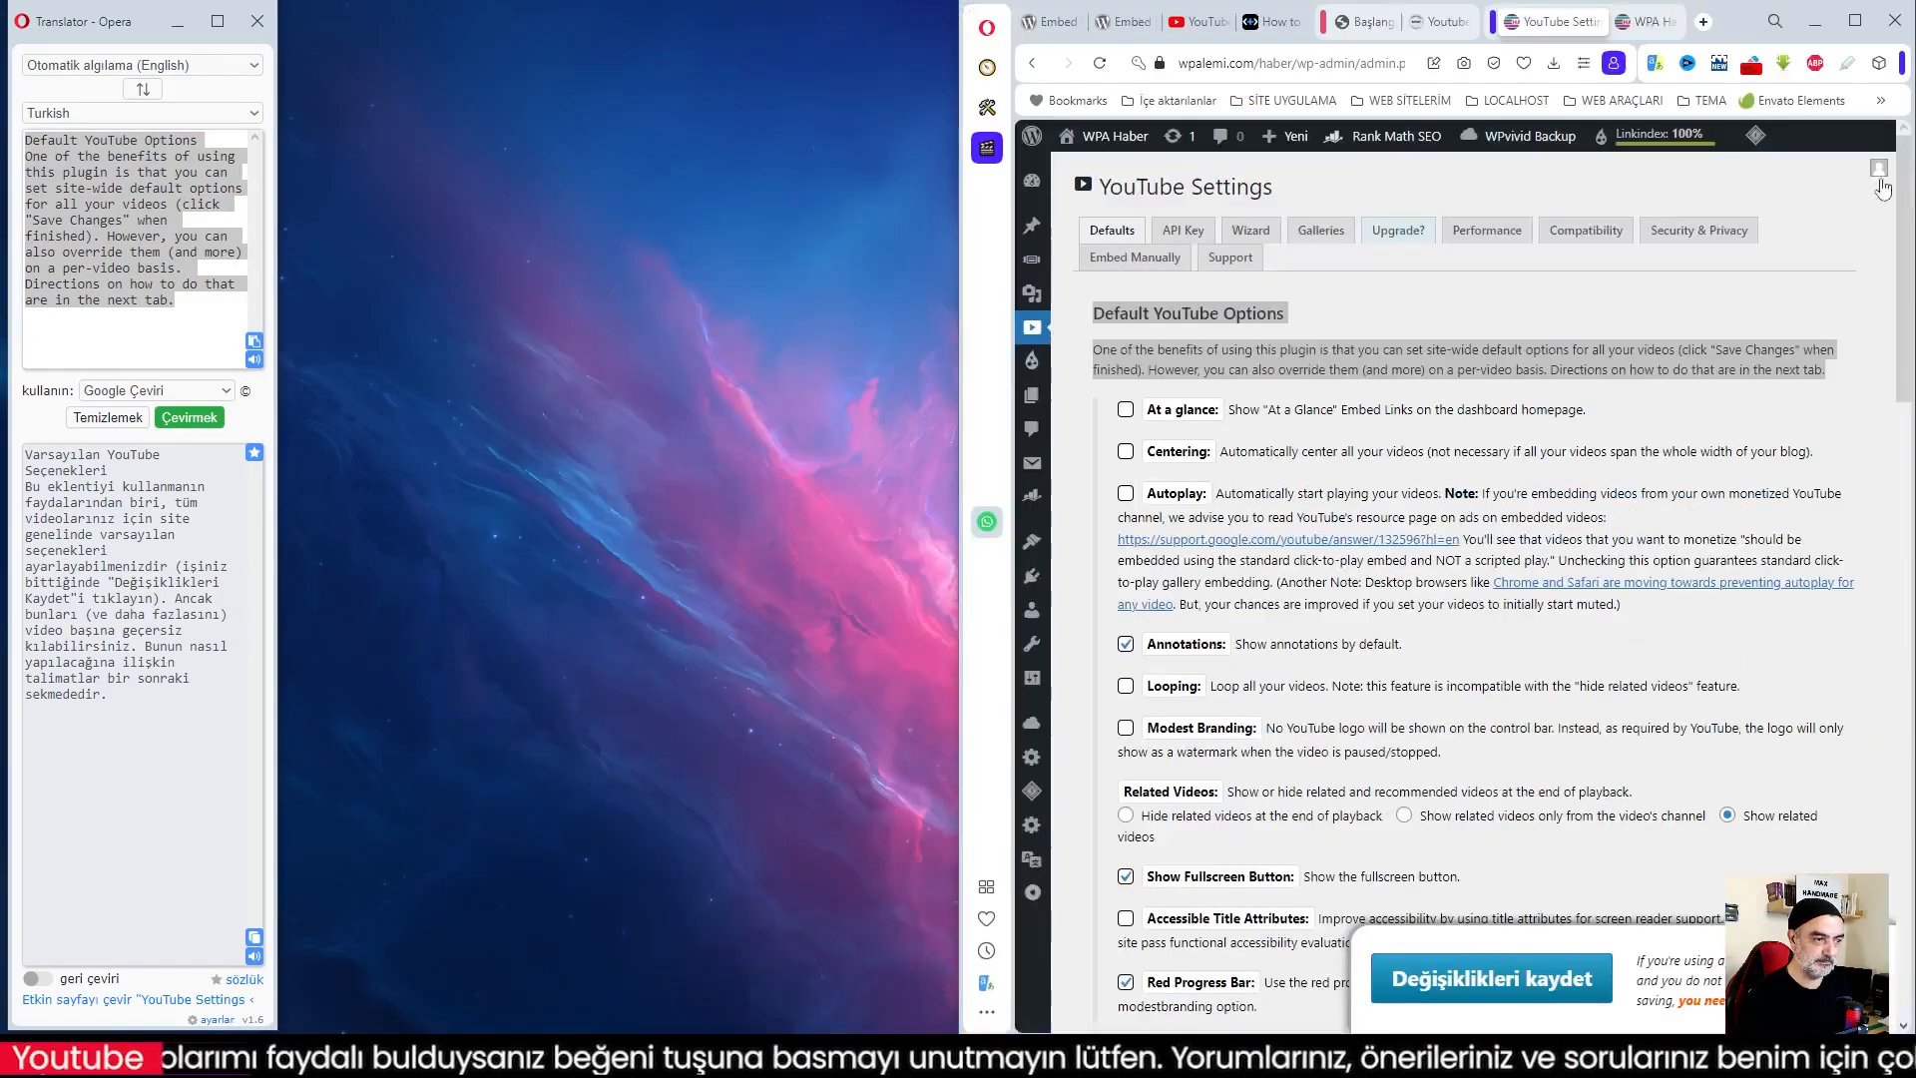
click(124, 440)
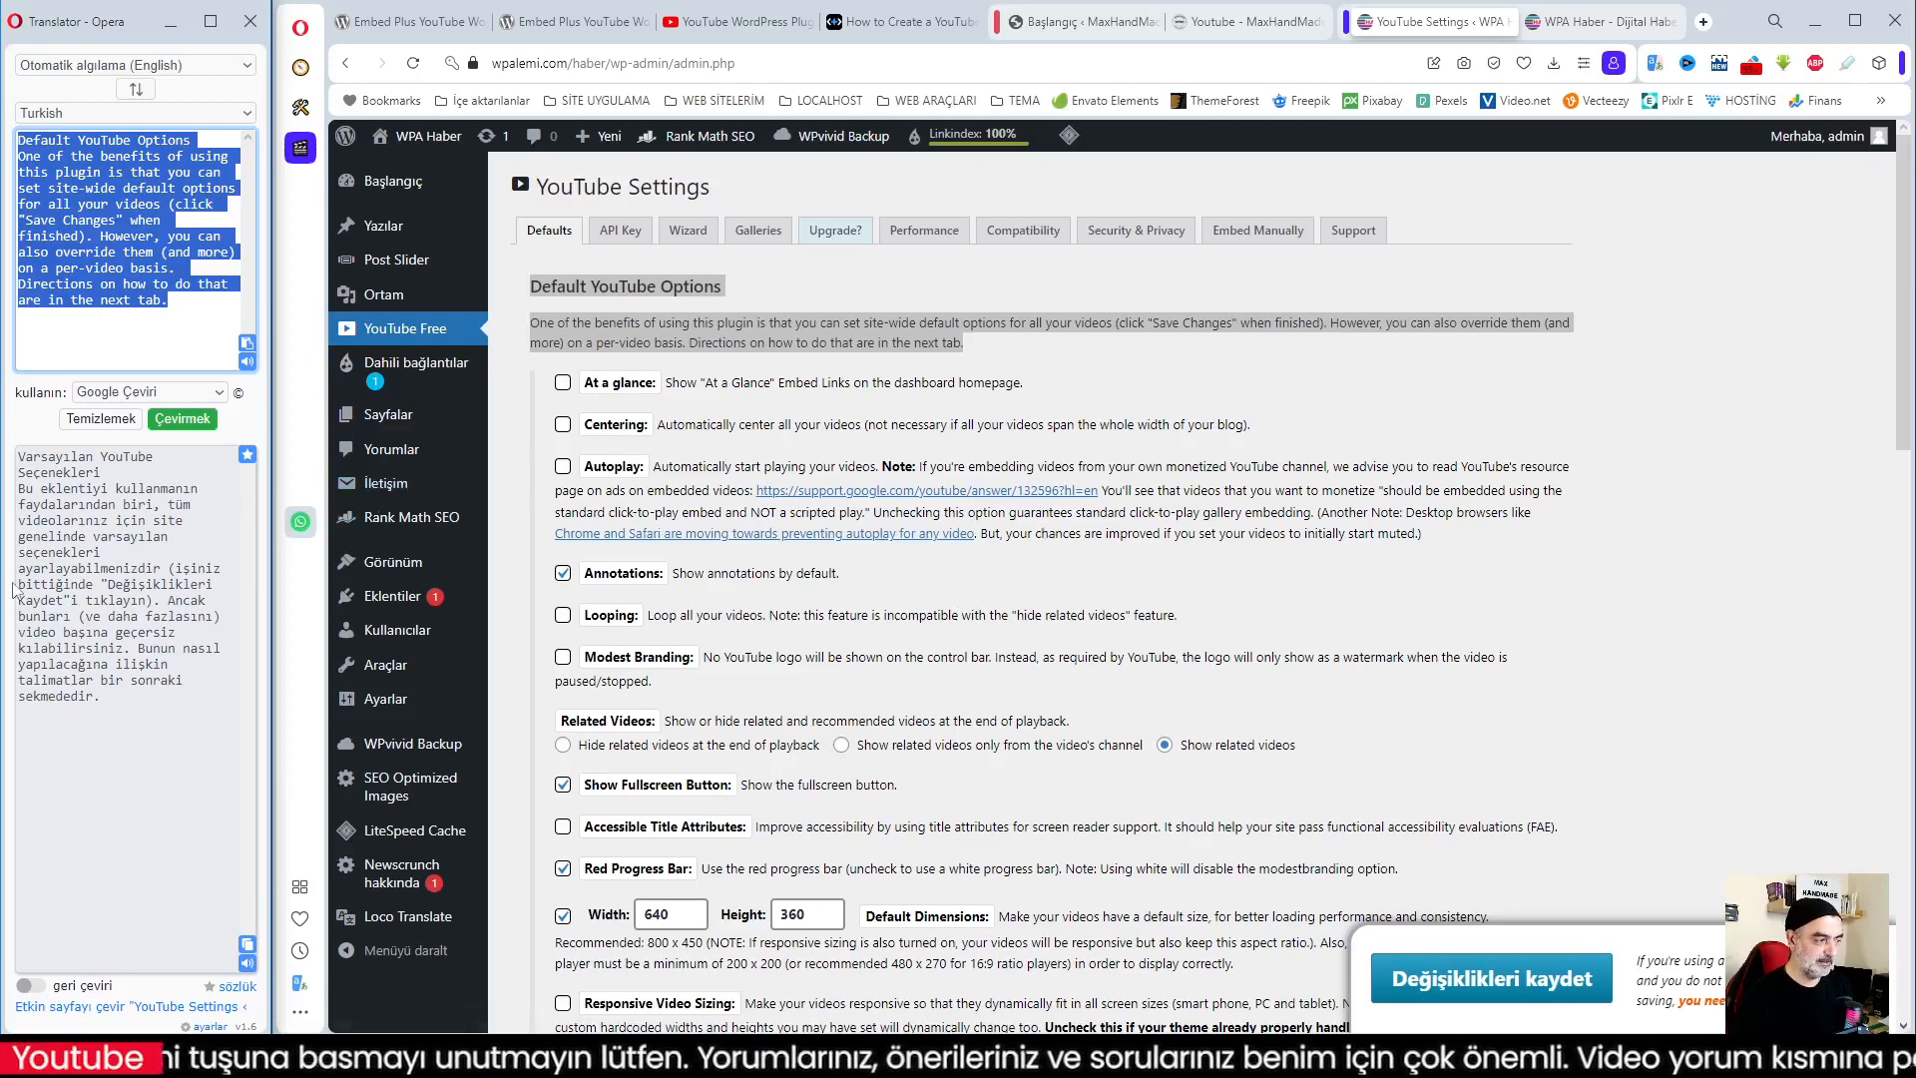
click(928, 582)
Review the remaining default options, from player sizing and captions to the "Not Live" fallback content for live streams
scroll(928, 582, down, 3)
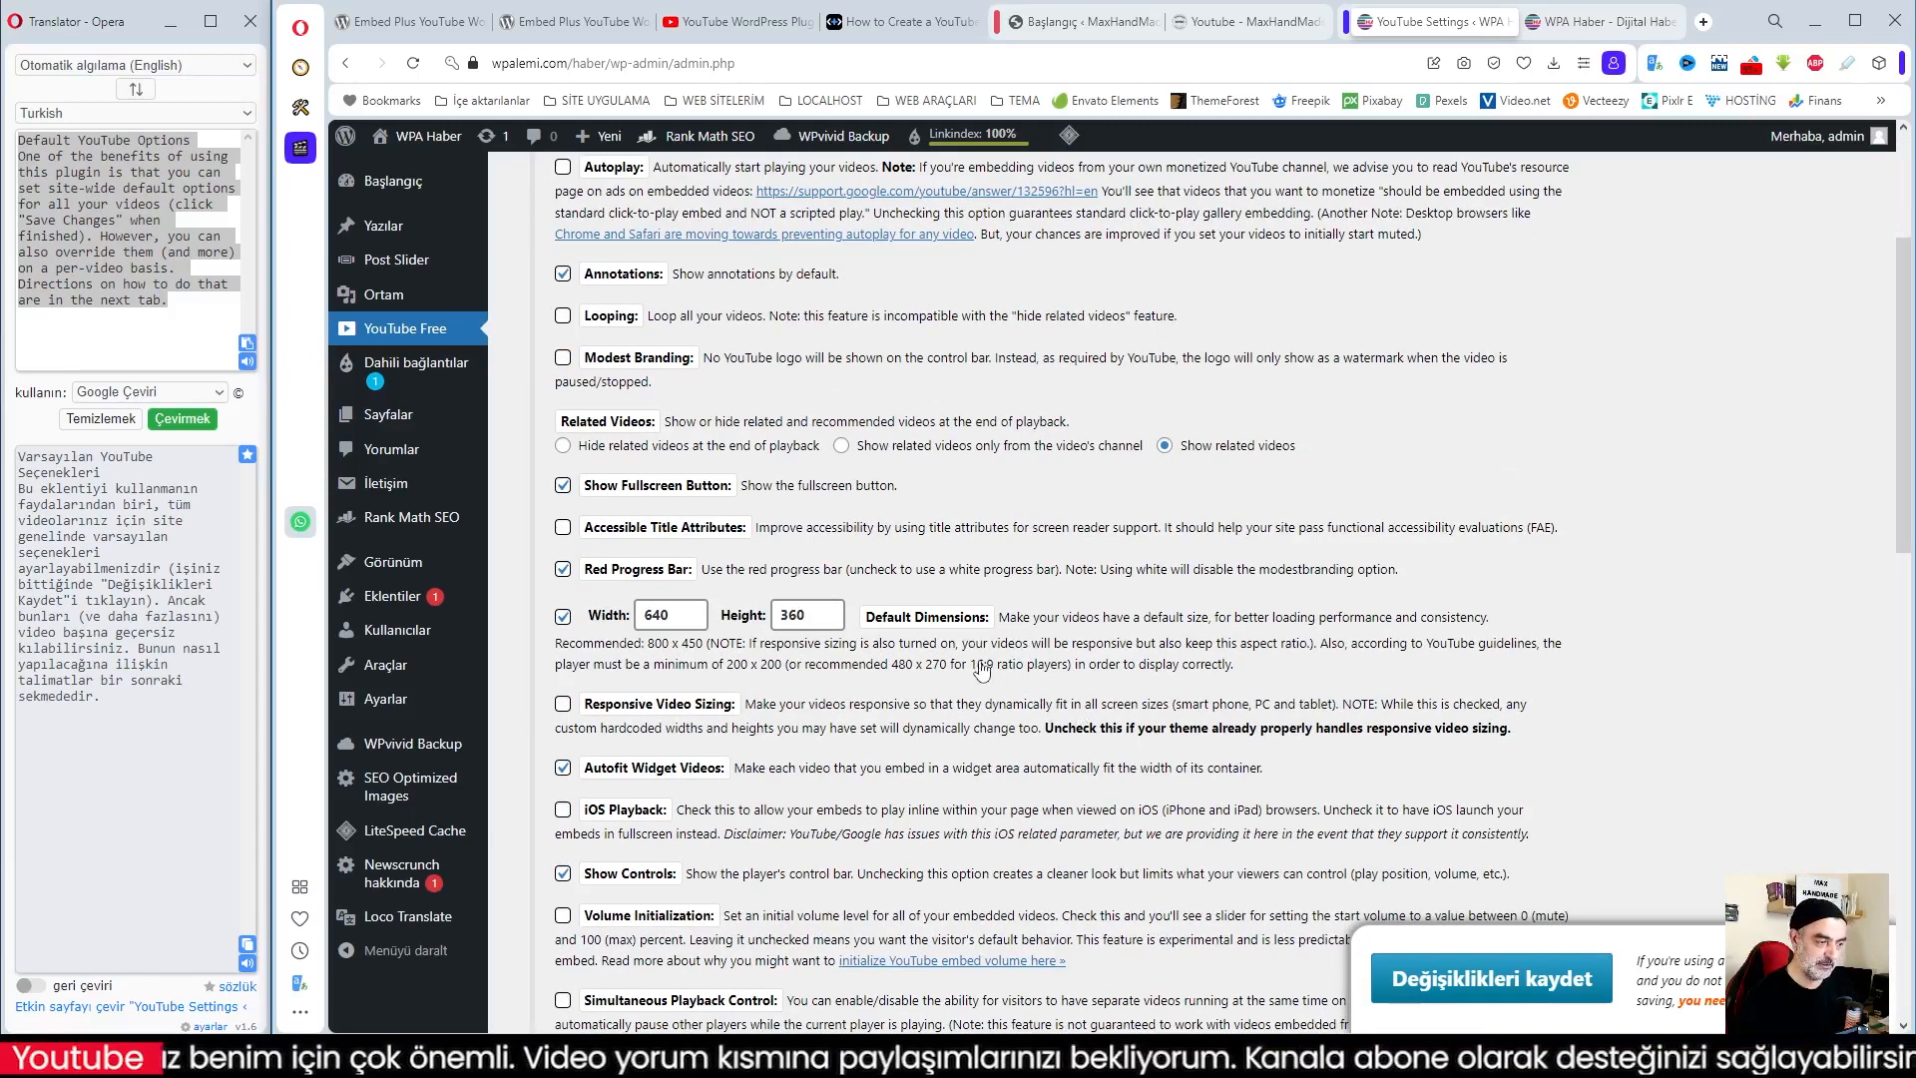
scroll(978, 674, down, 5)
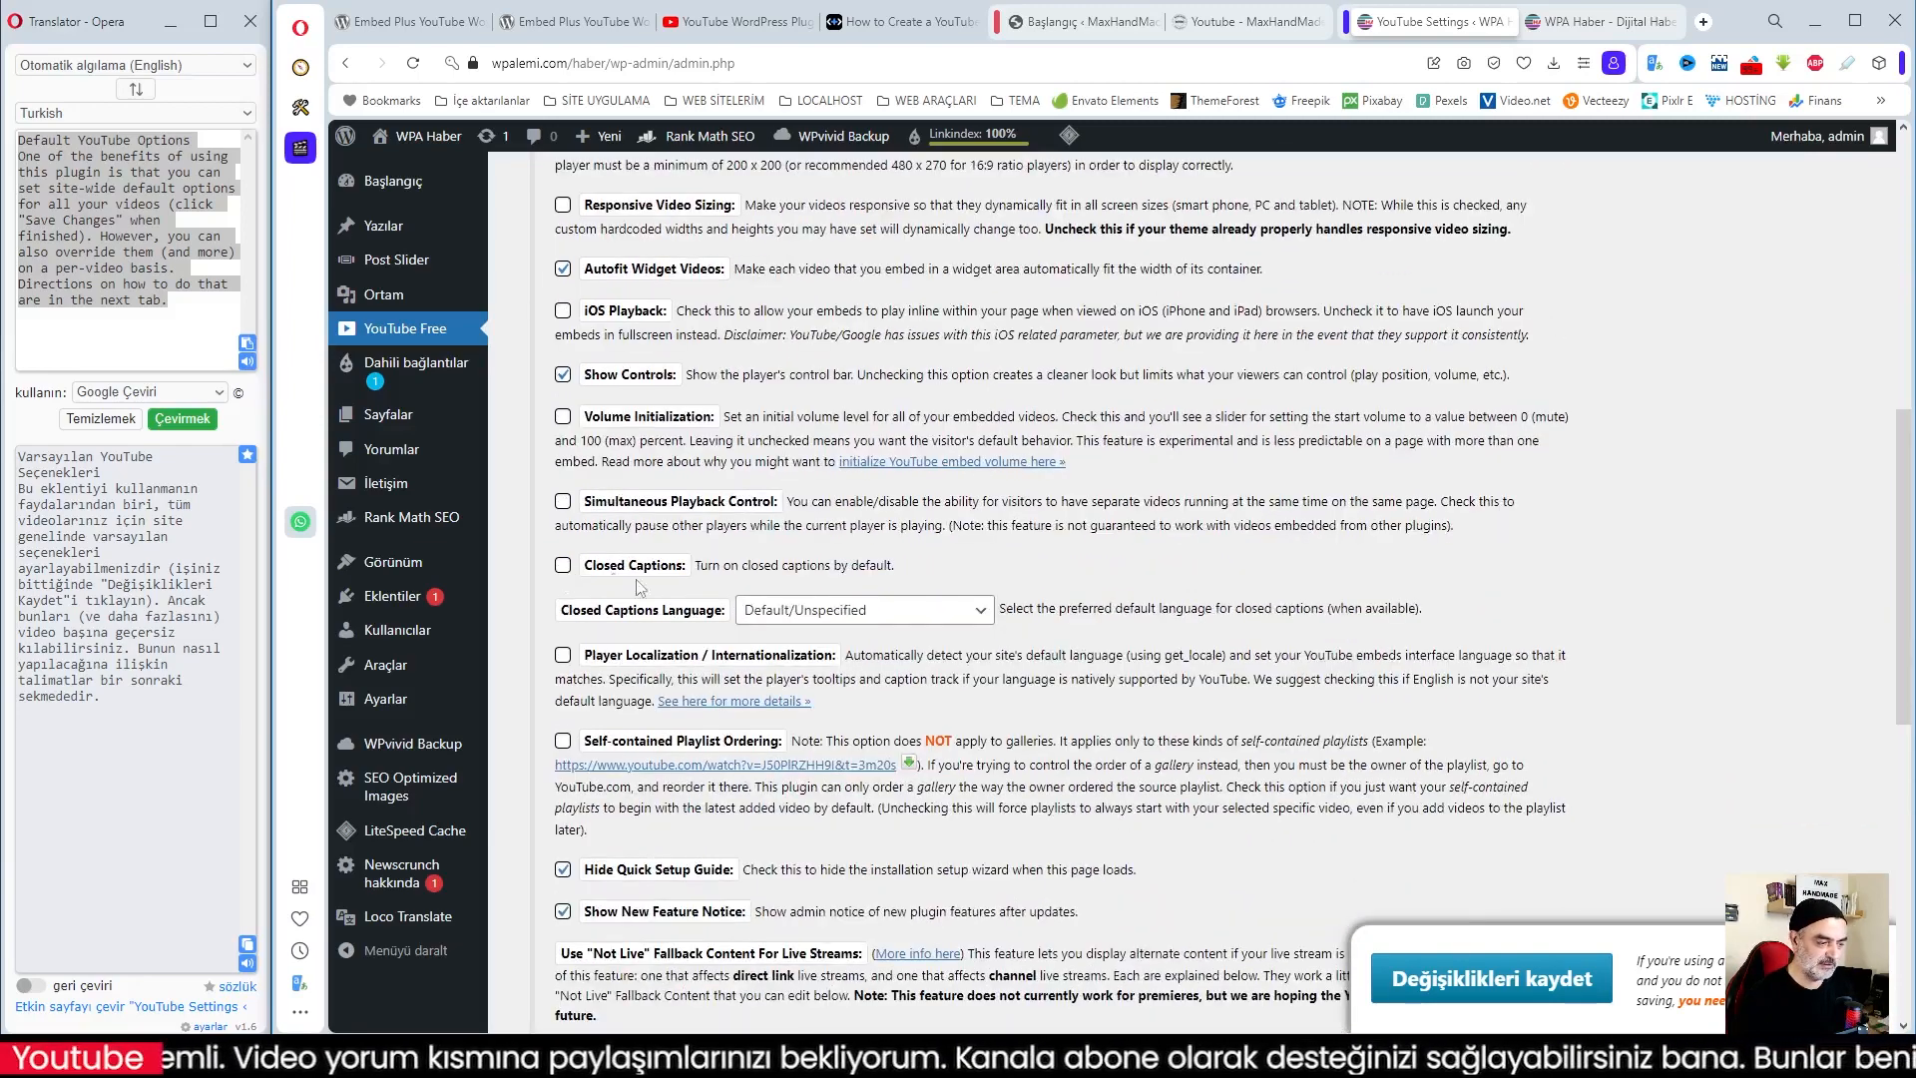
scroll(1087, 691, down, 1)
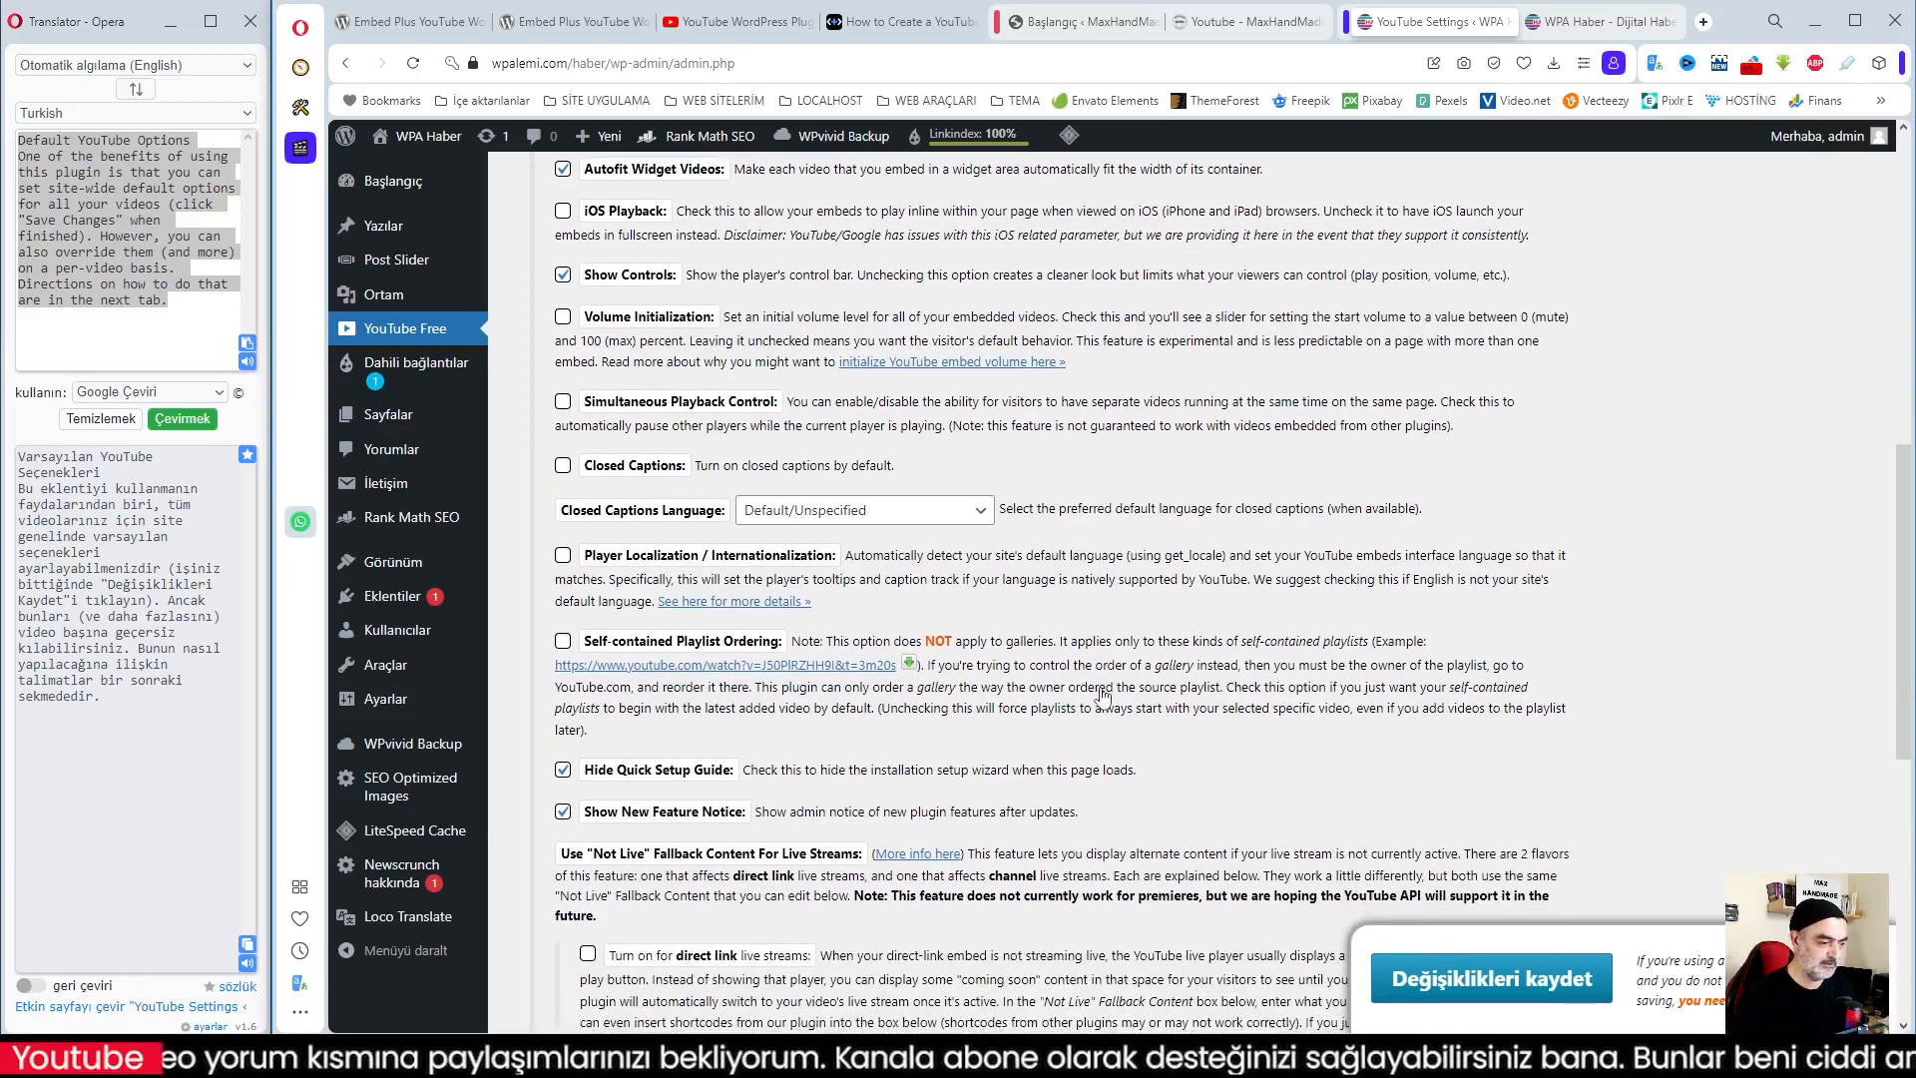
scroll(1102, 696, down, 3)
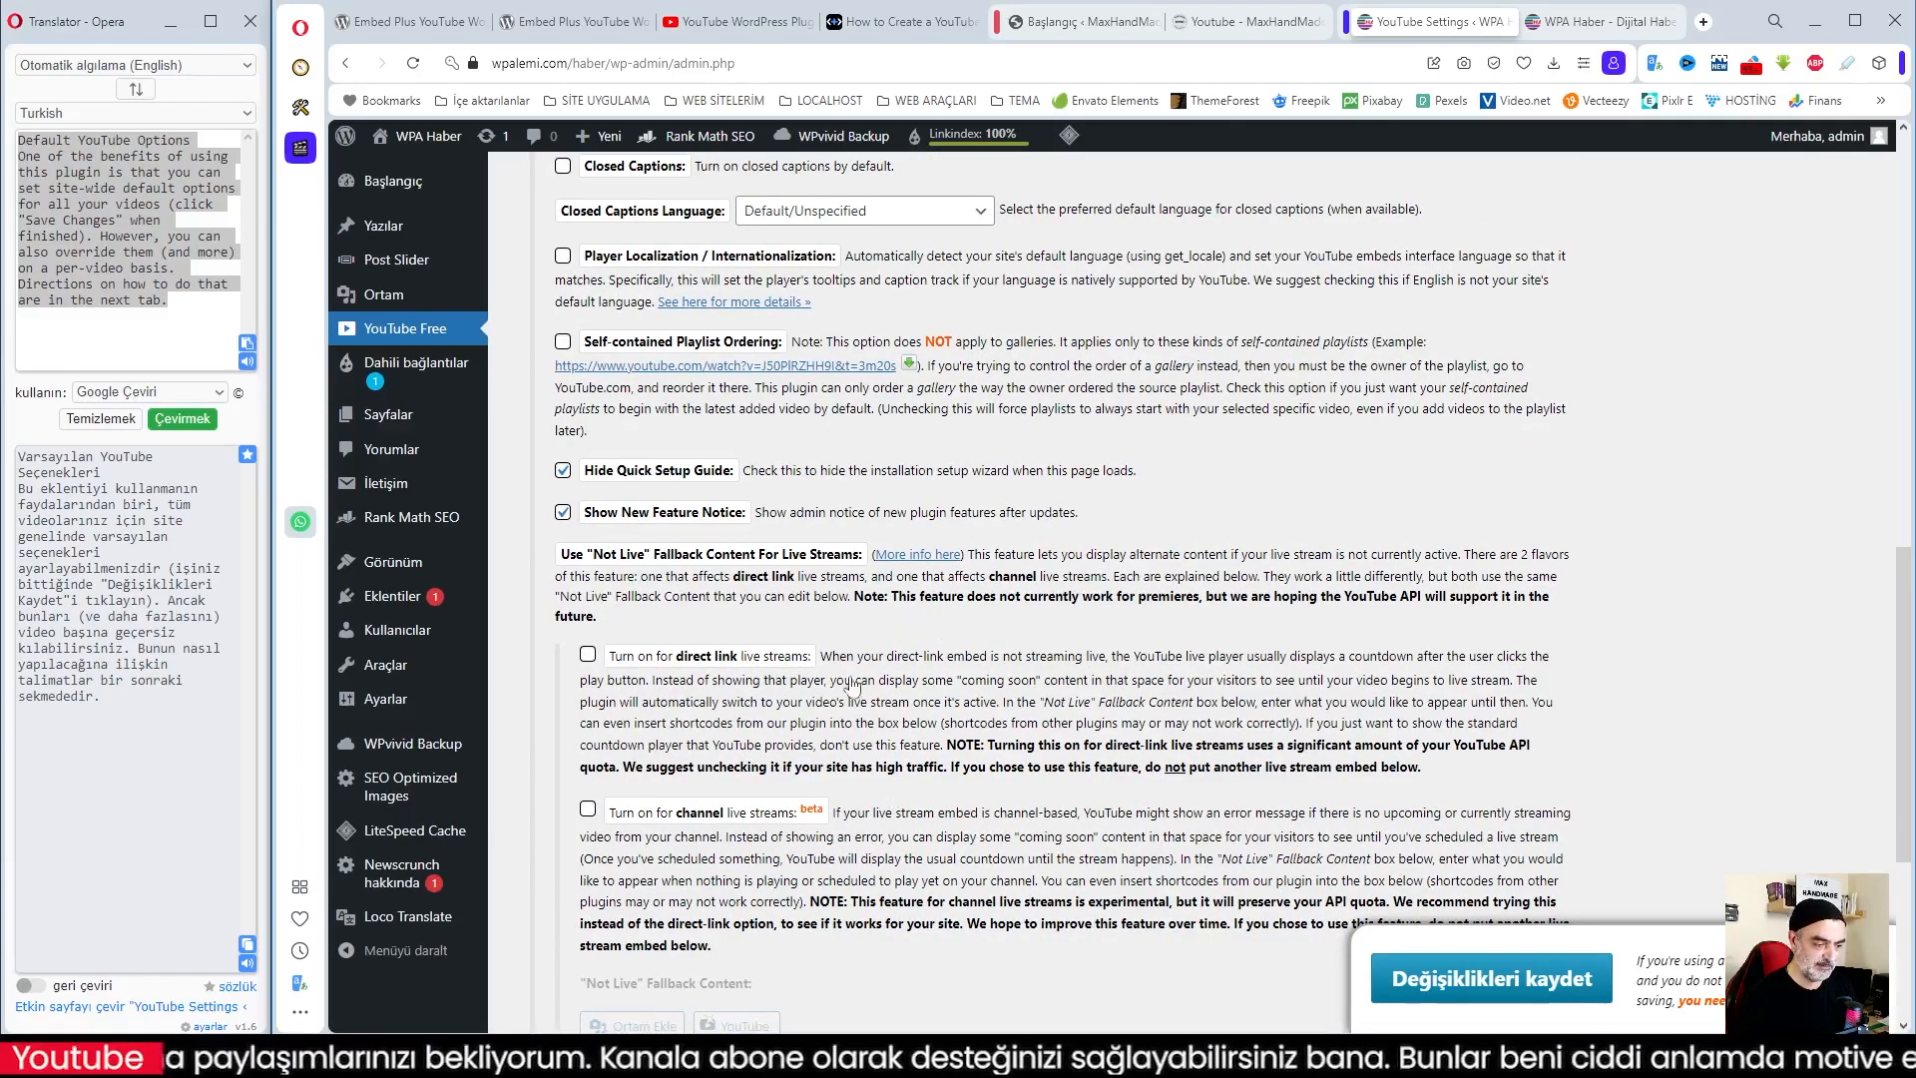
scroll(998, 788, down, 2)
scroll(1020, 774, up, 14)
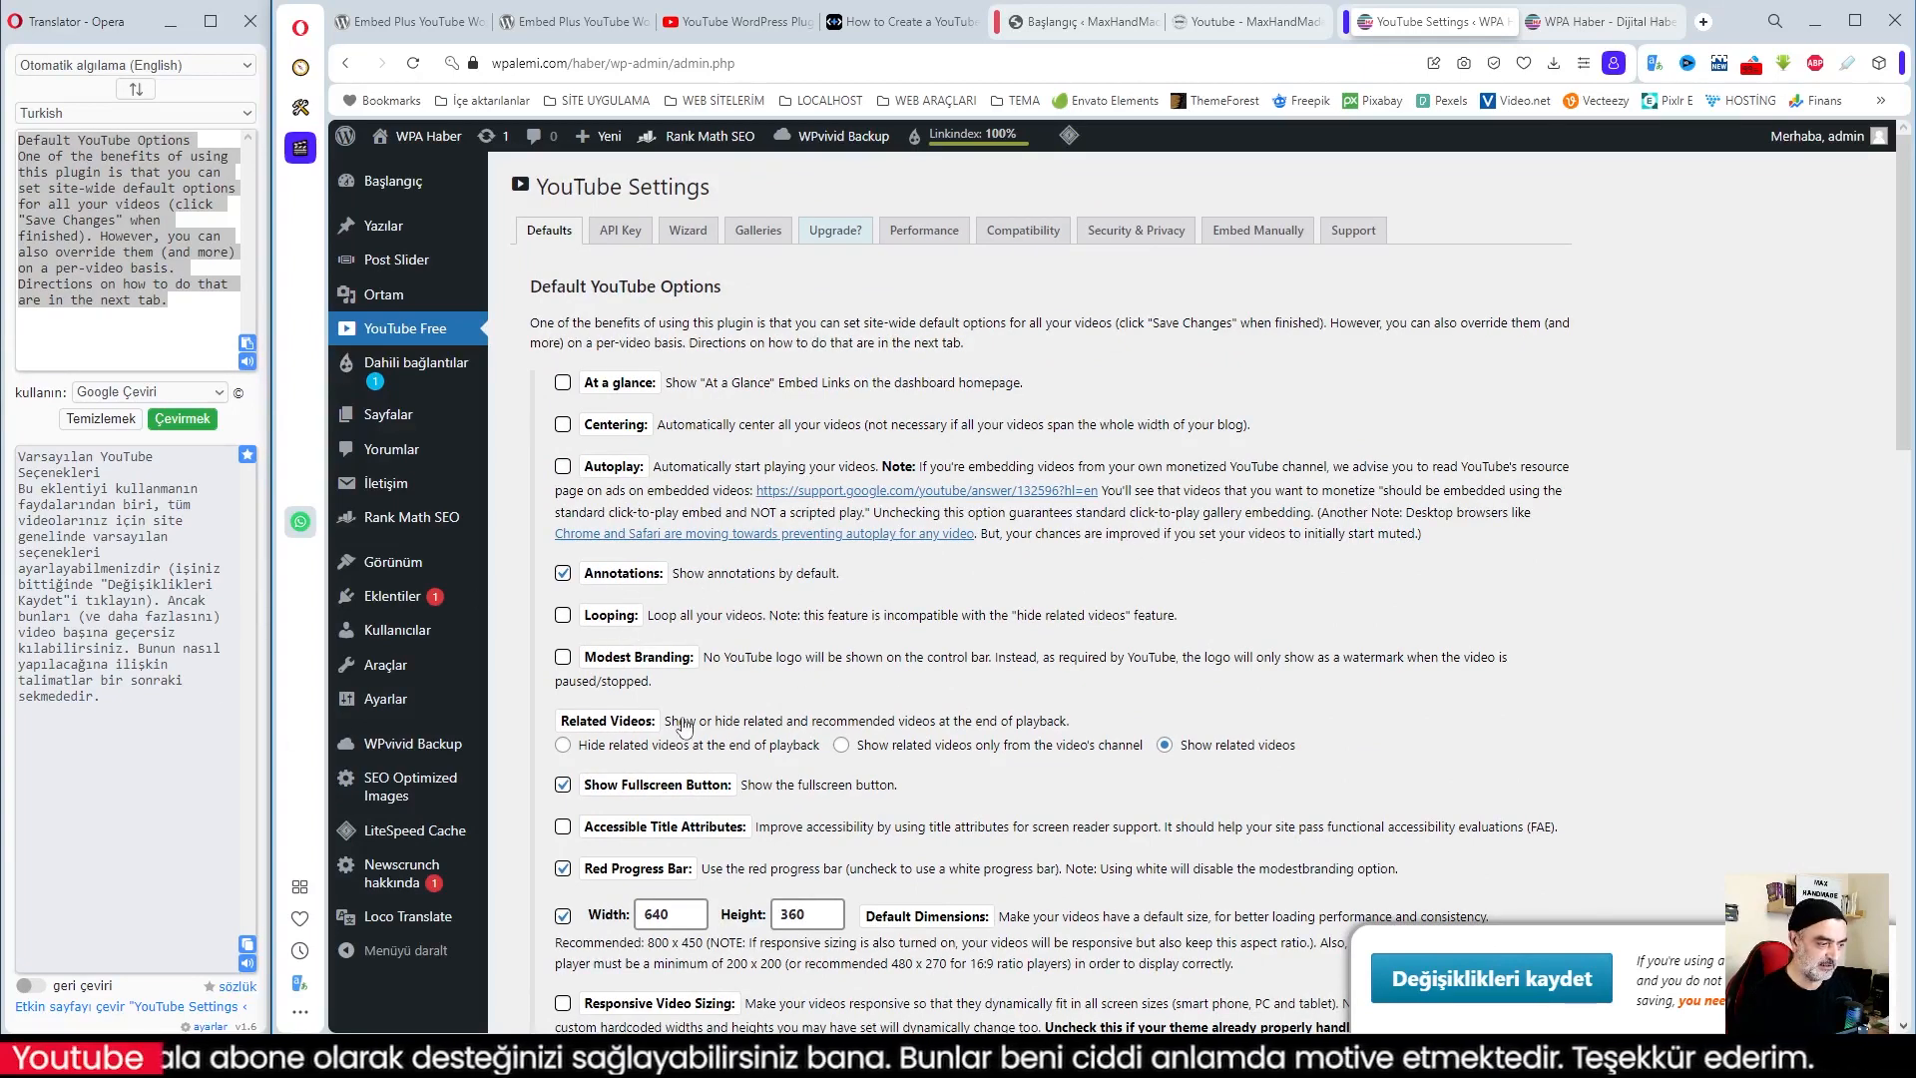
Check the API Key settings and read the YouTube Wizard directions for the Classic Editor, Widgets and Gutenberg Block Editor
click(622, 237)
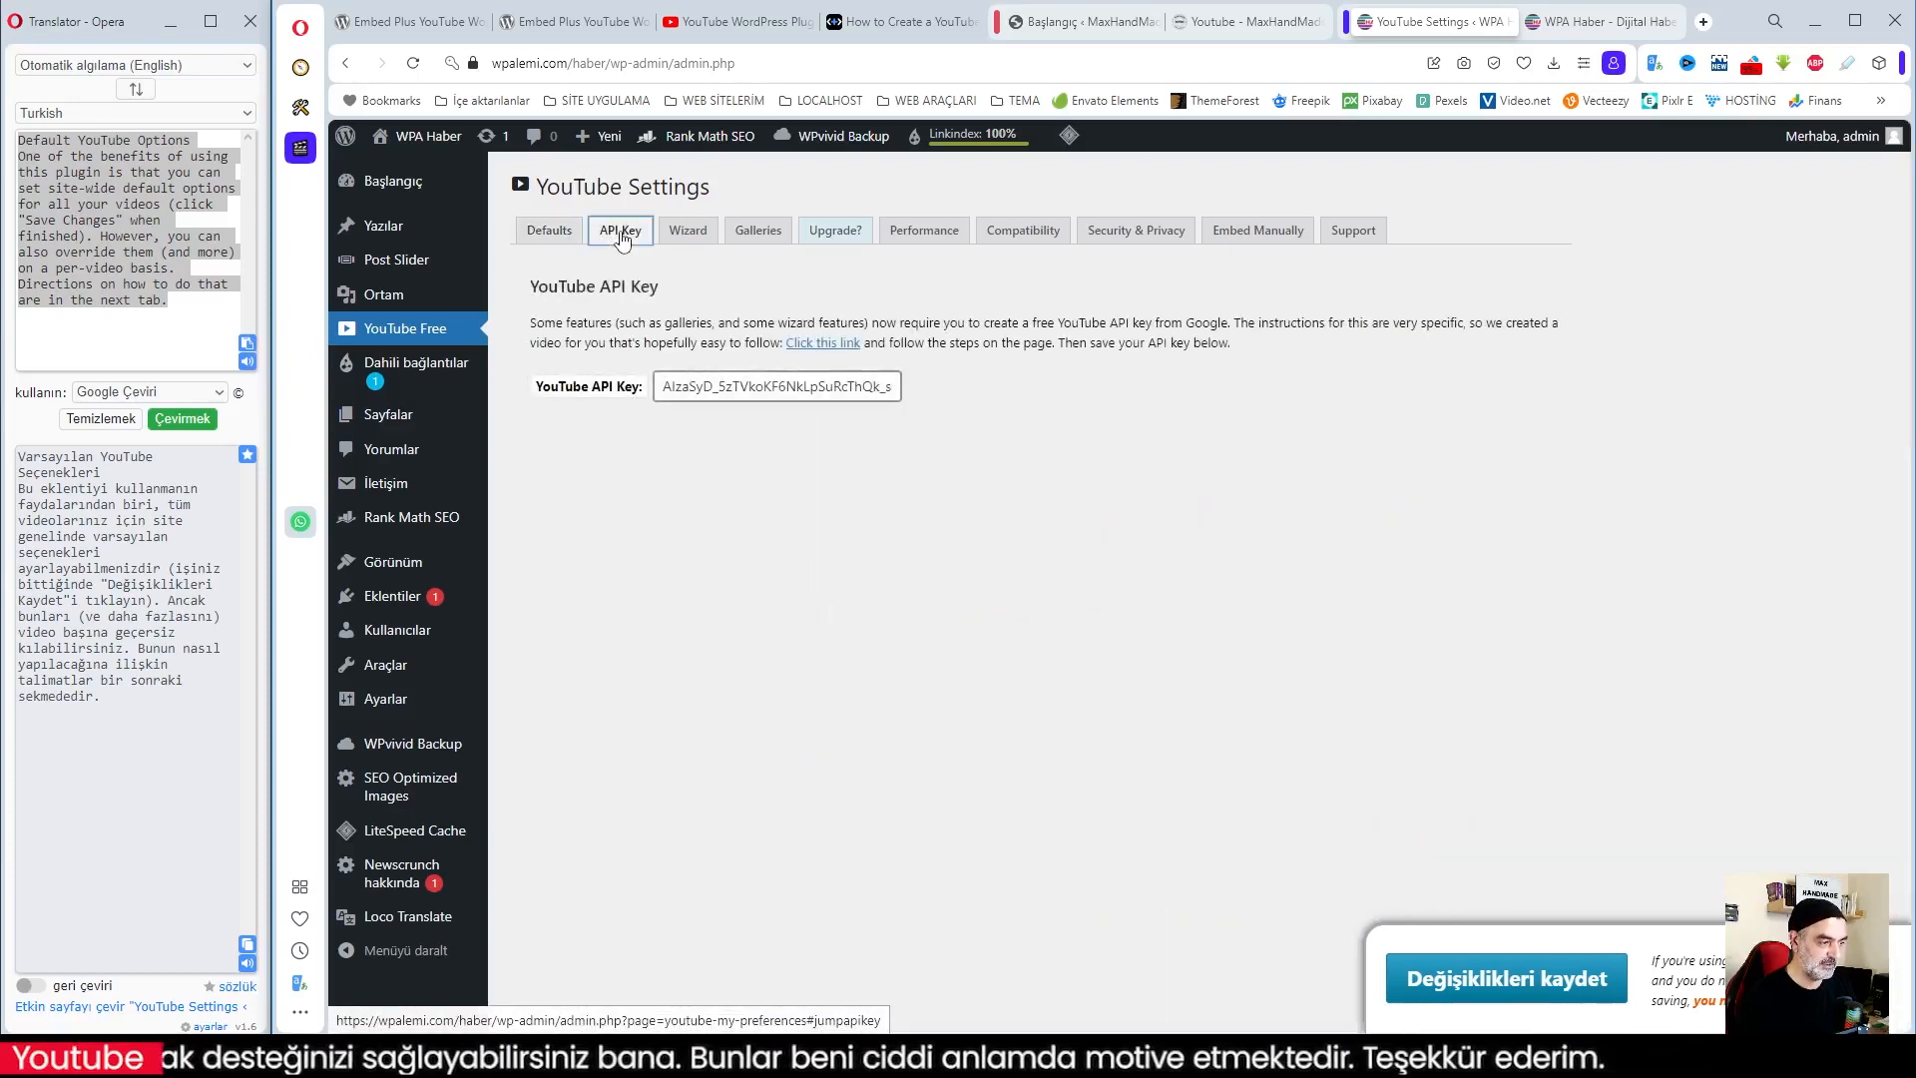
click(694, 244)
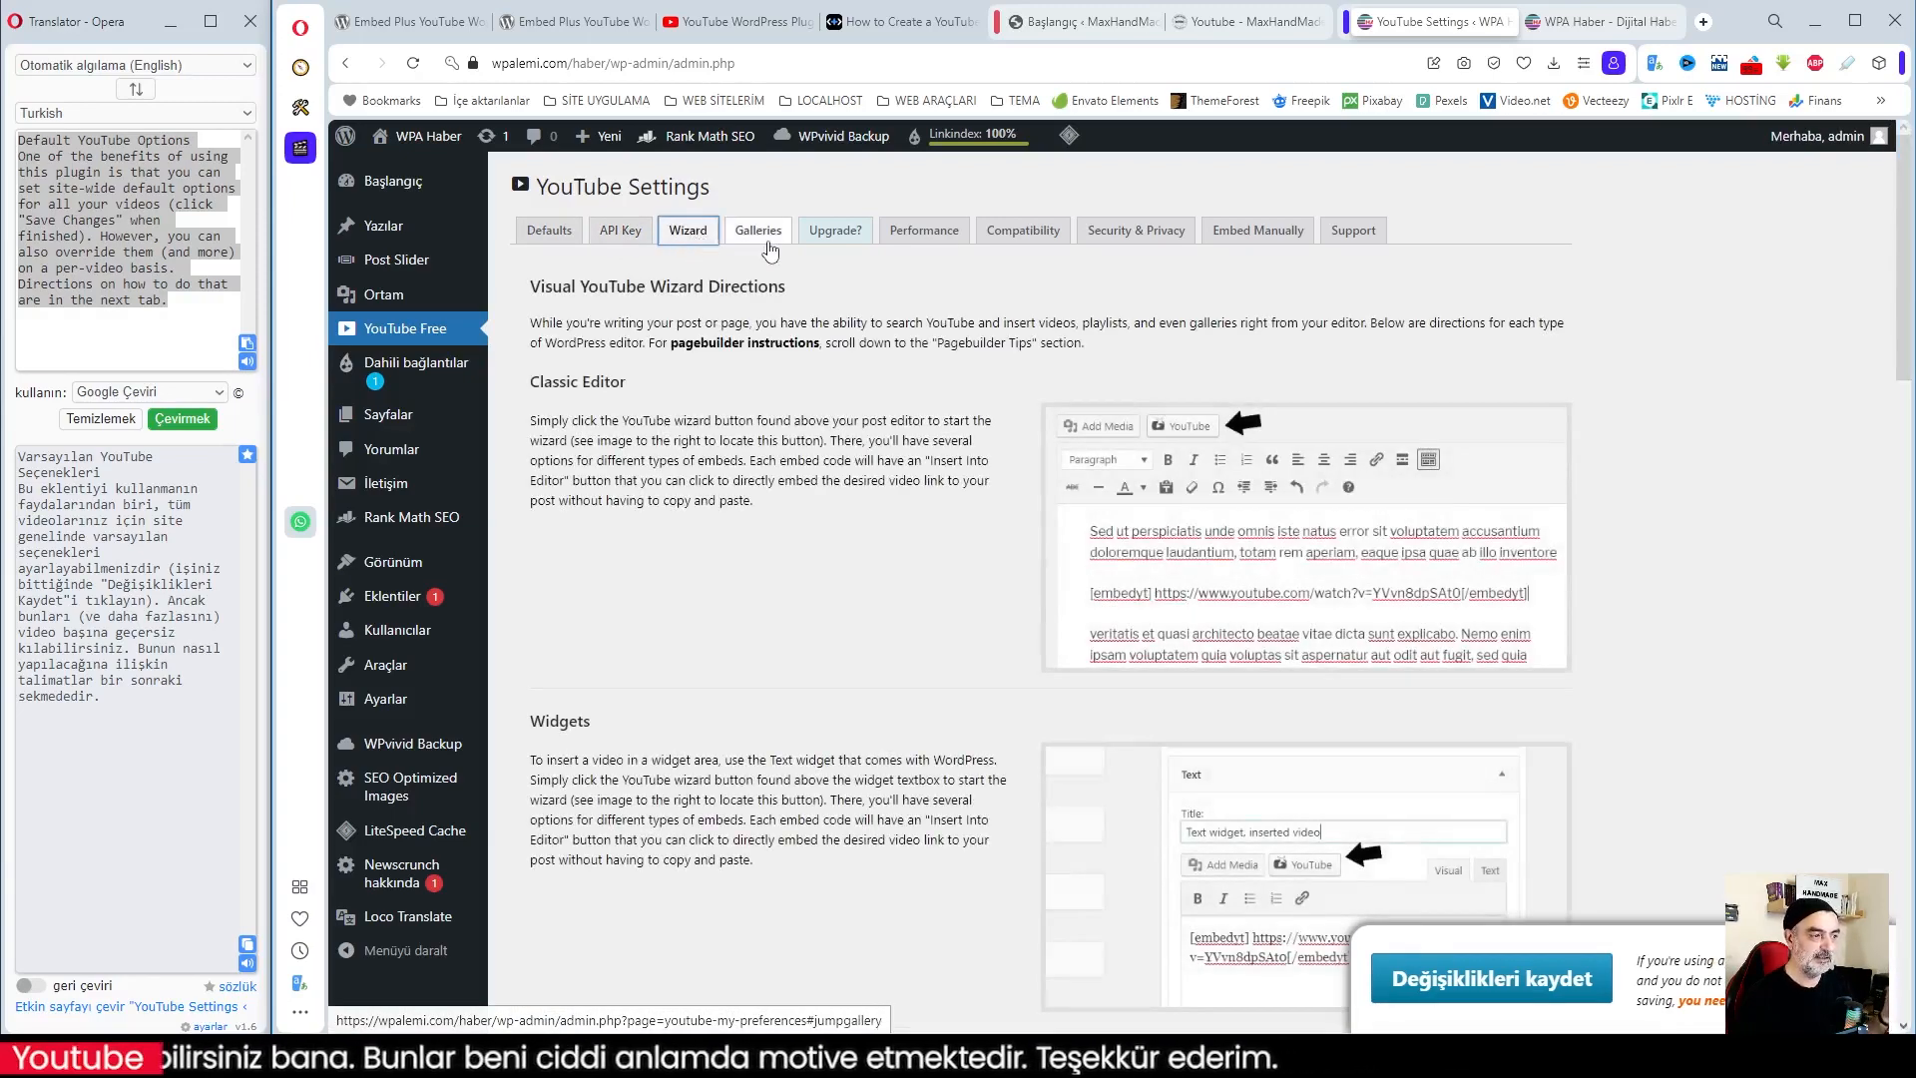
scroll(795, 487, down, 2)
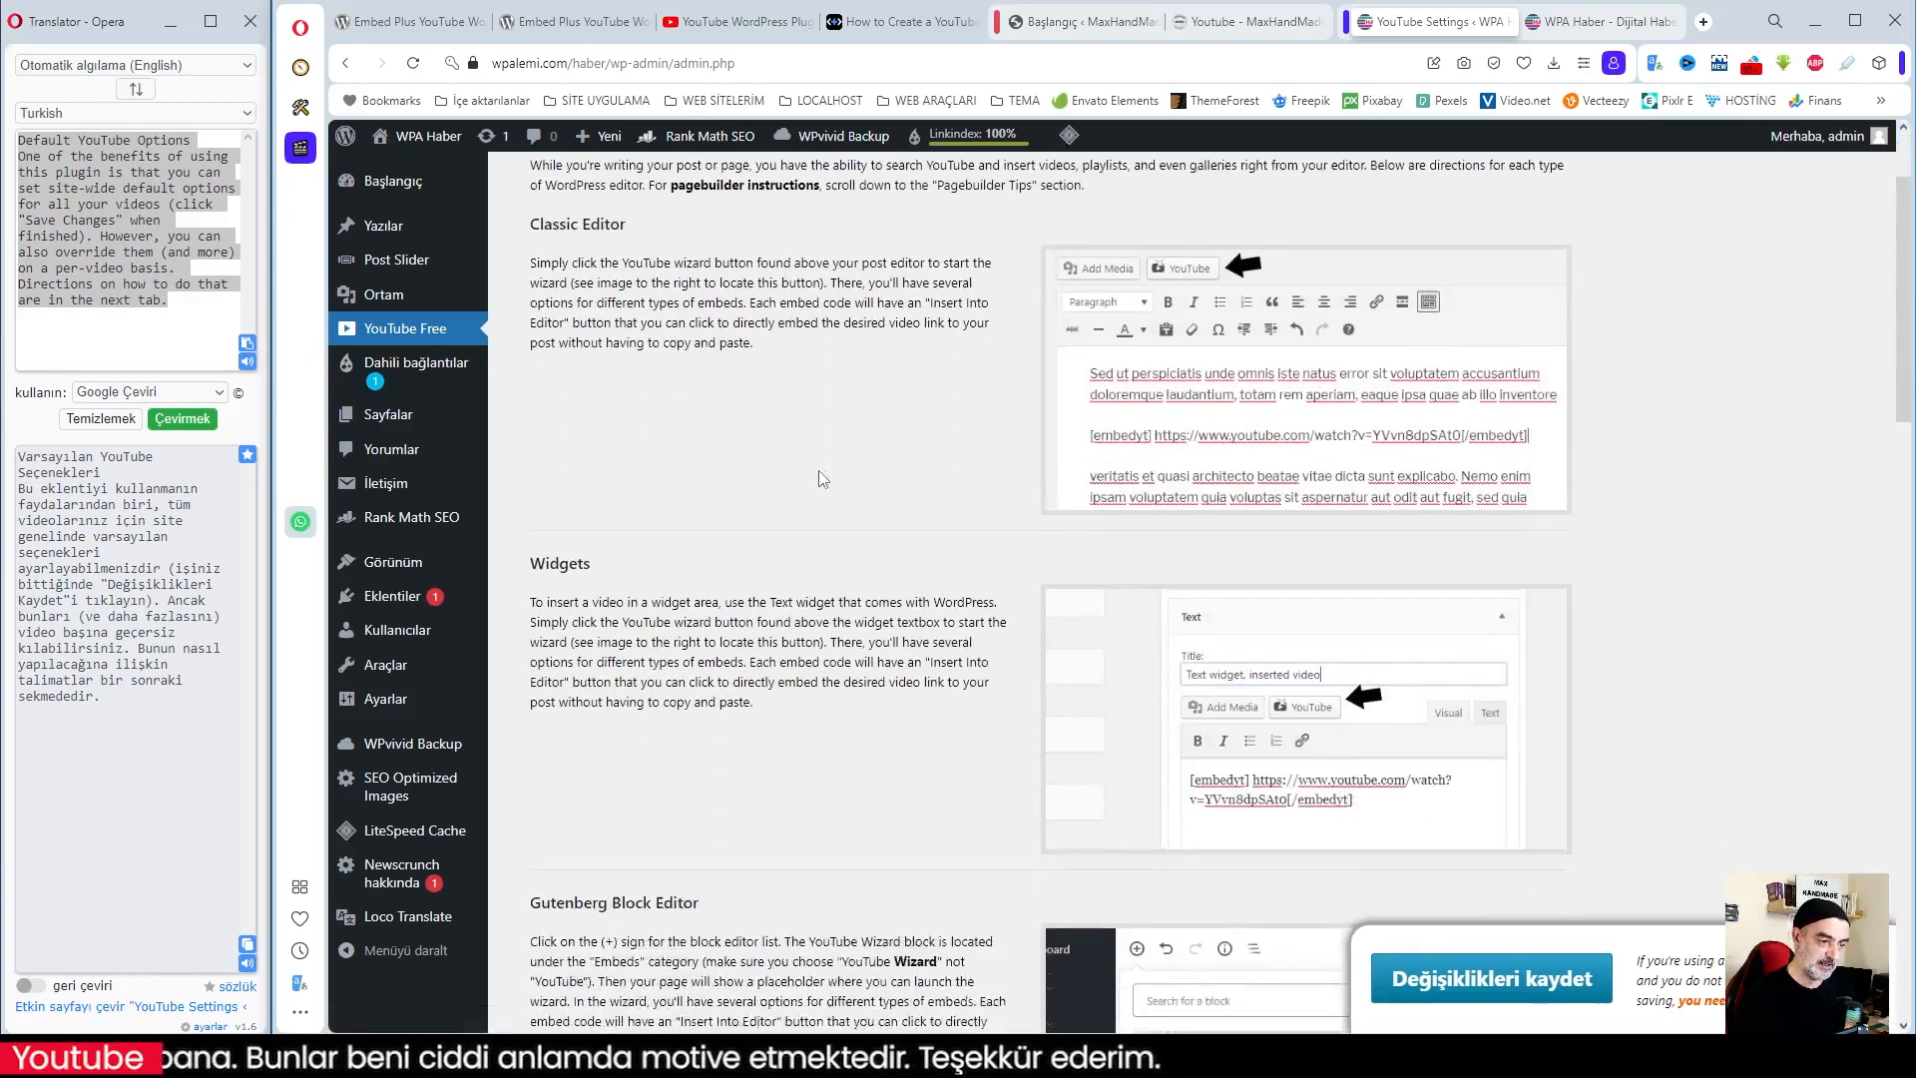
scroll(635, 469, up, 2)
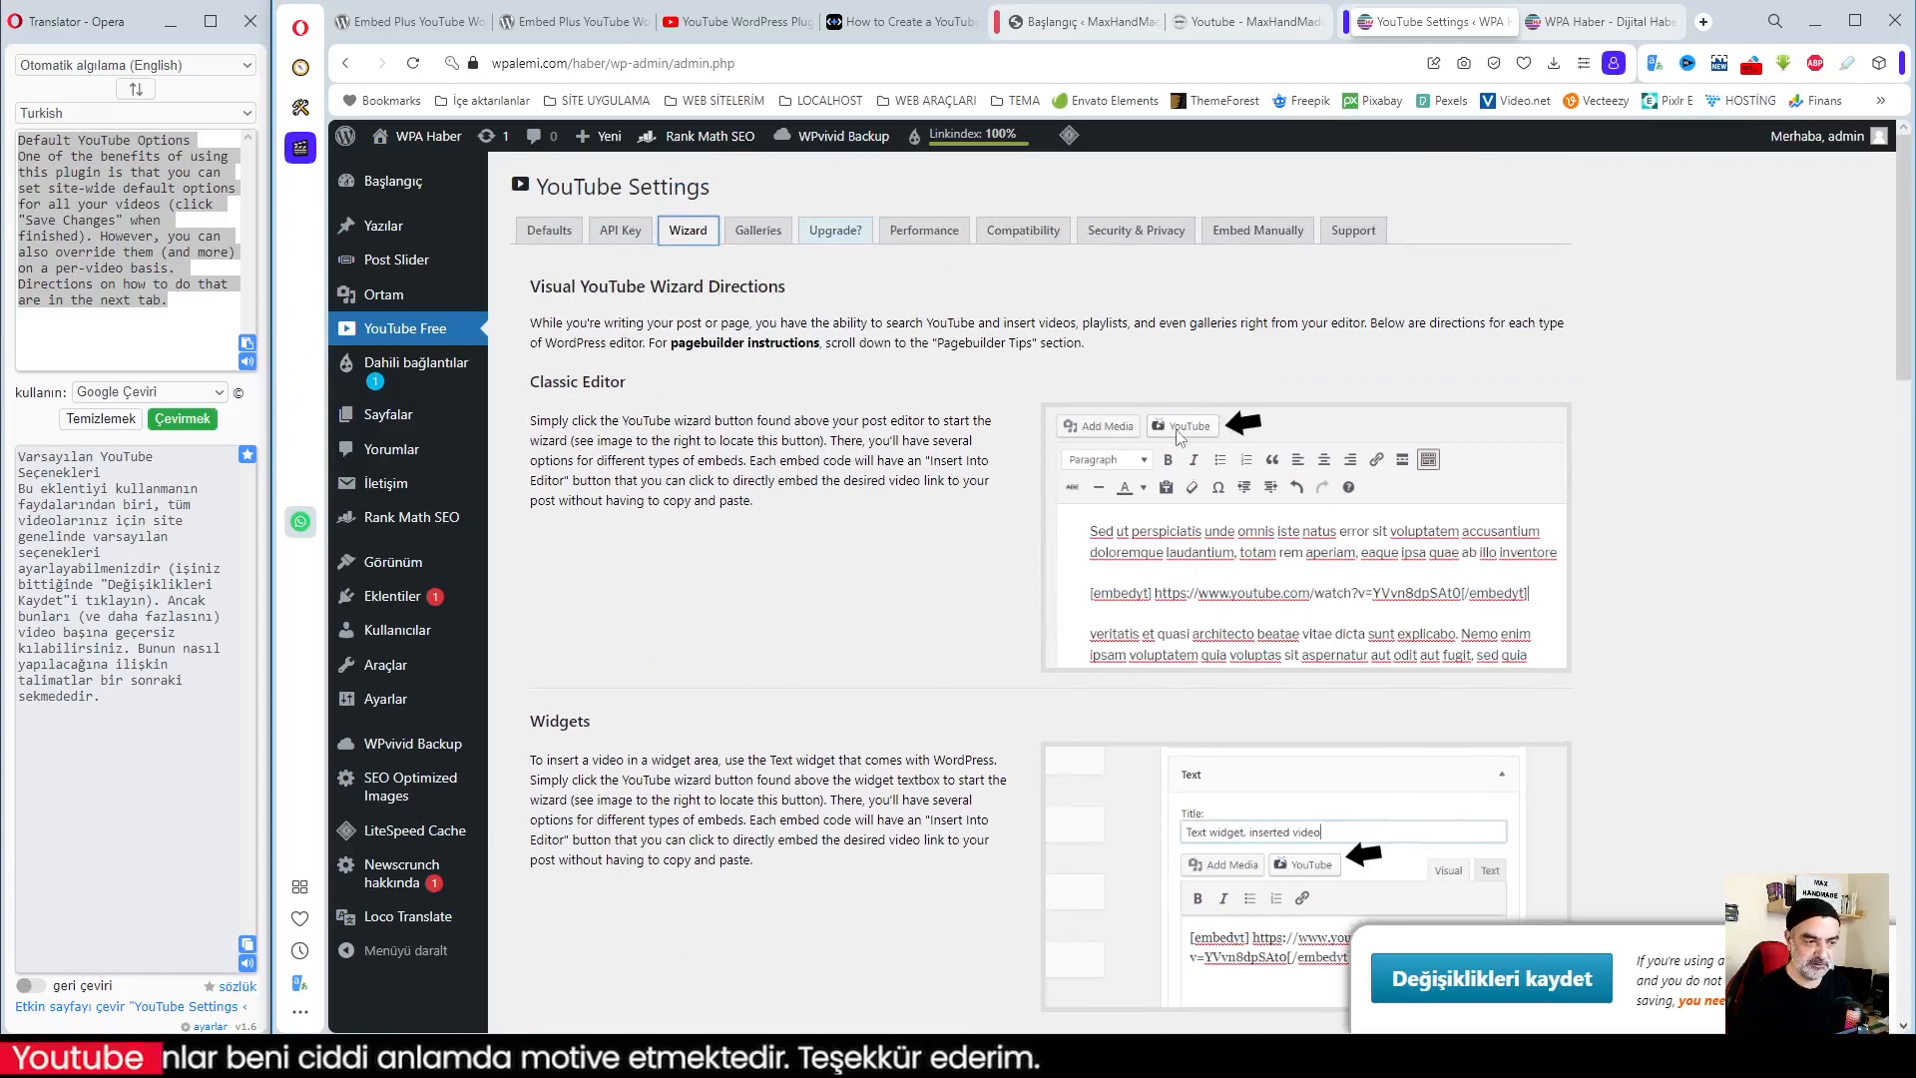
scroll(629, 612, down, 1)
scroll(626, 610, down, 2)
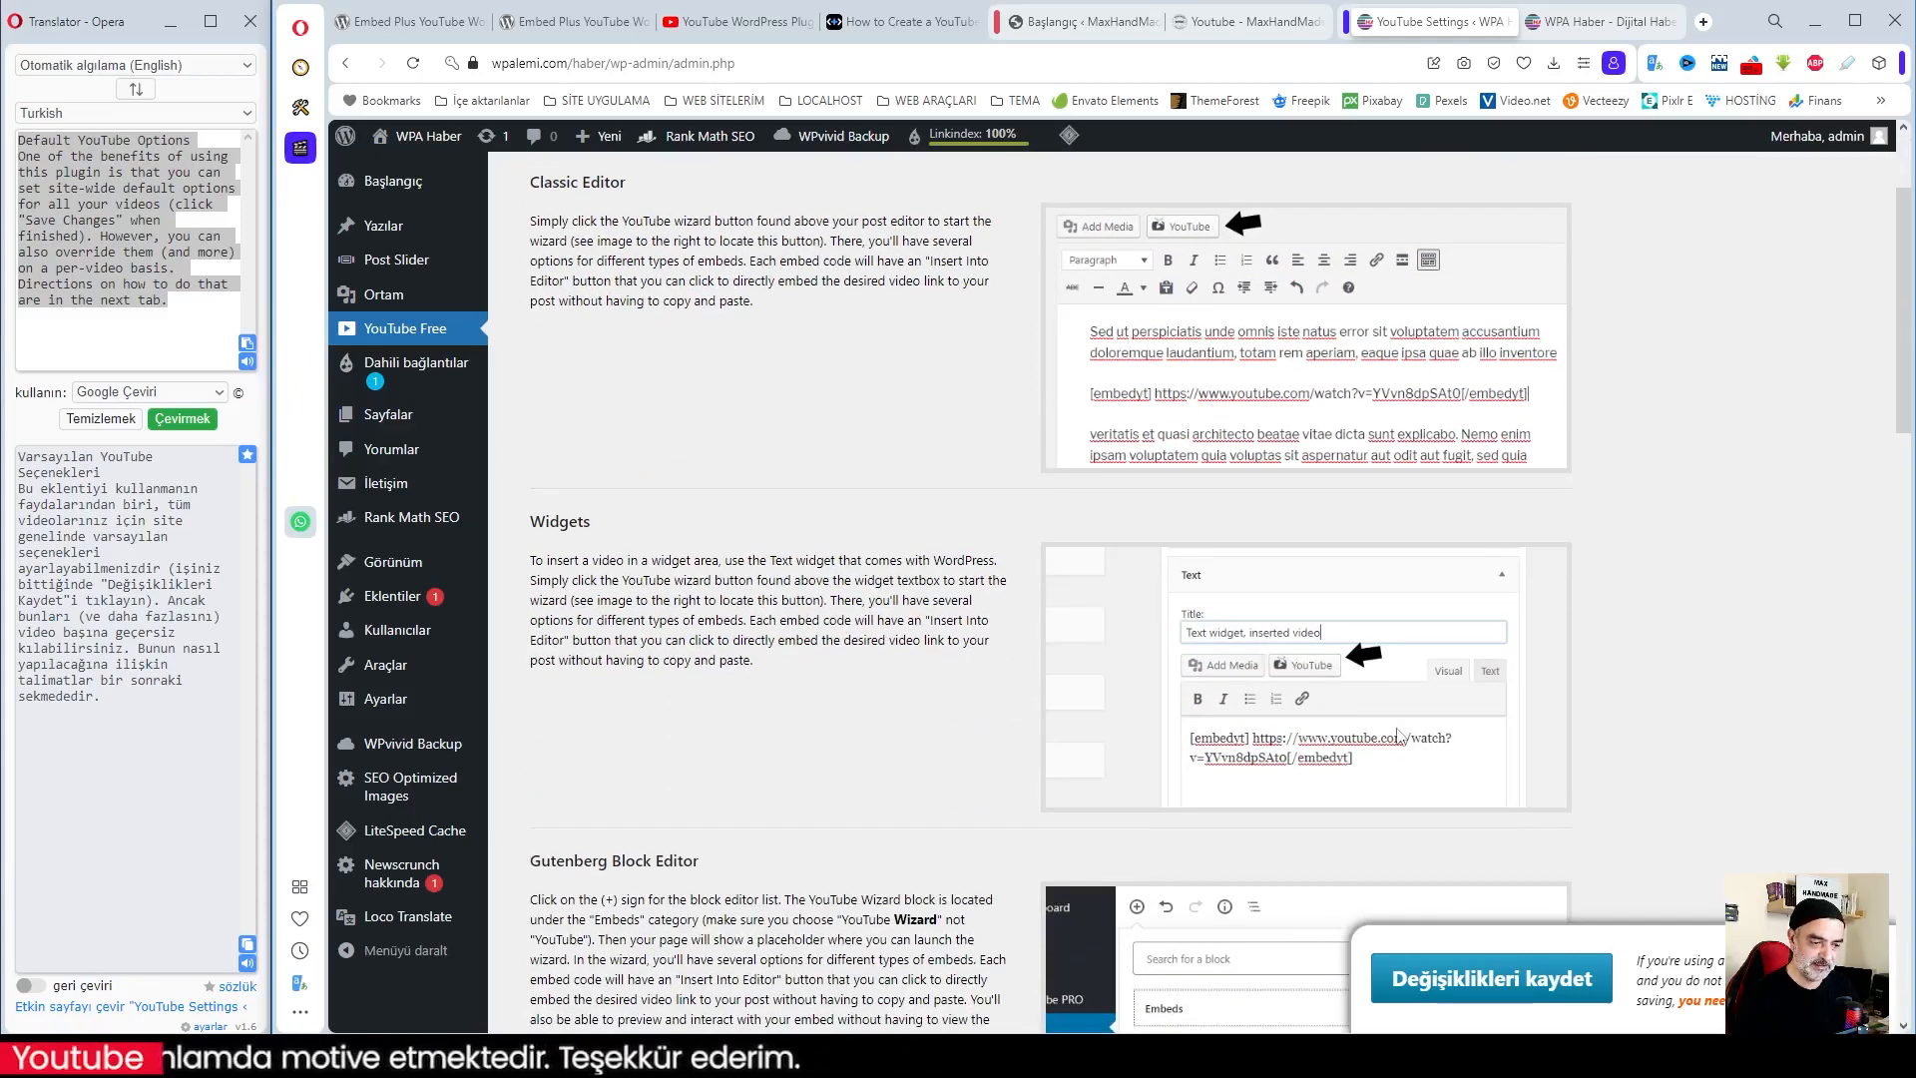
scroll(1407, 707, down, 3)
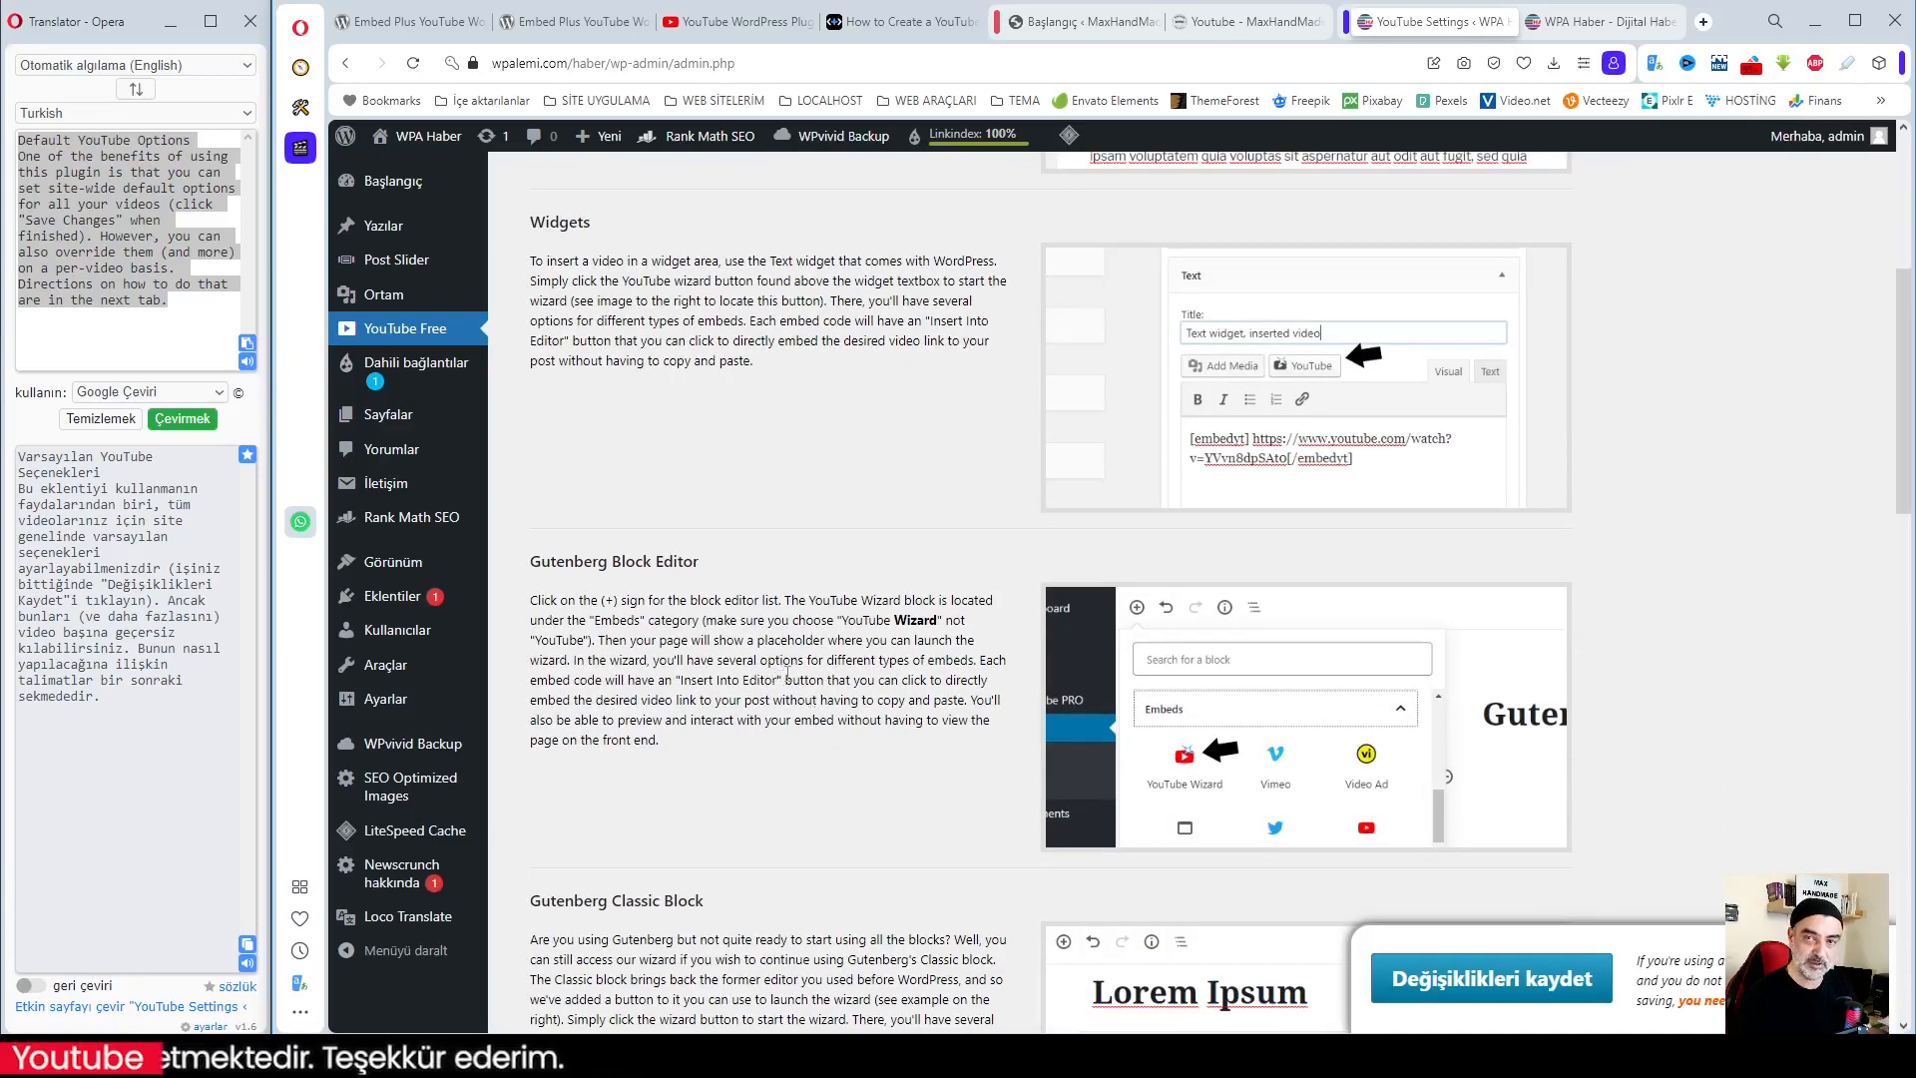
Read the remaining YouTube Wizard directions: Gutenberg Classic Block, Pro Customization and the Pagebuilder Tips videos
scroll(1050, 719, down, 3)
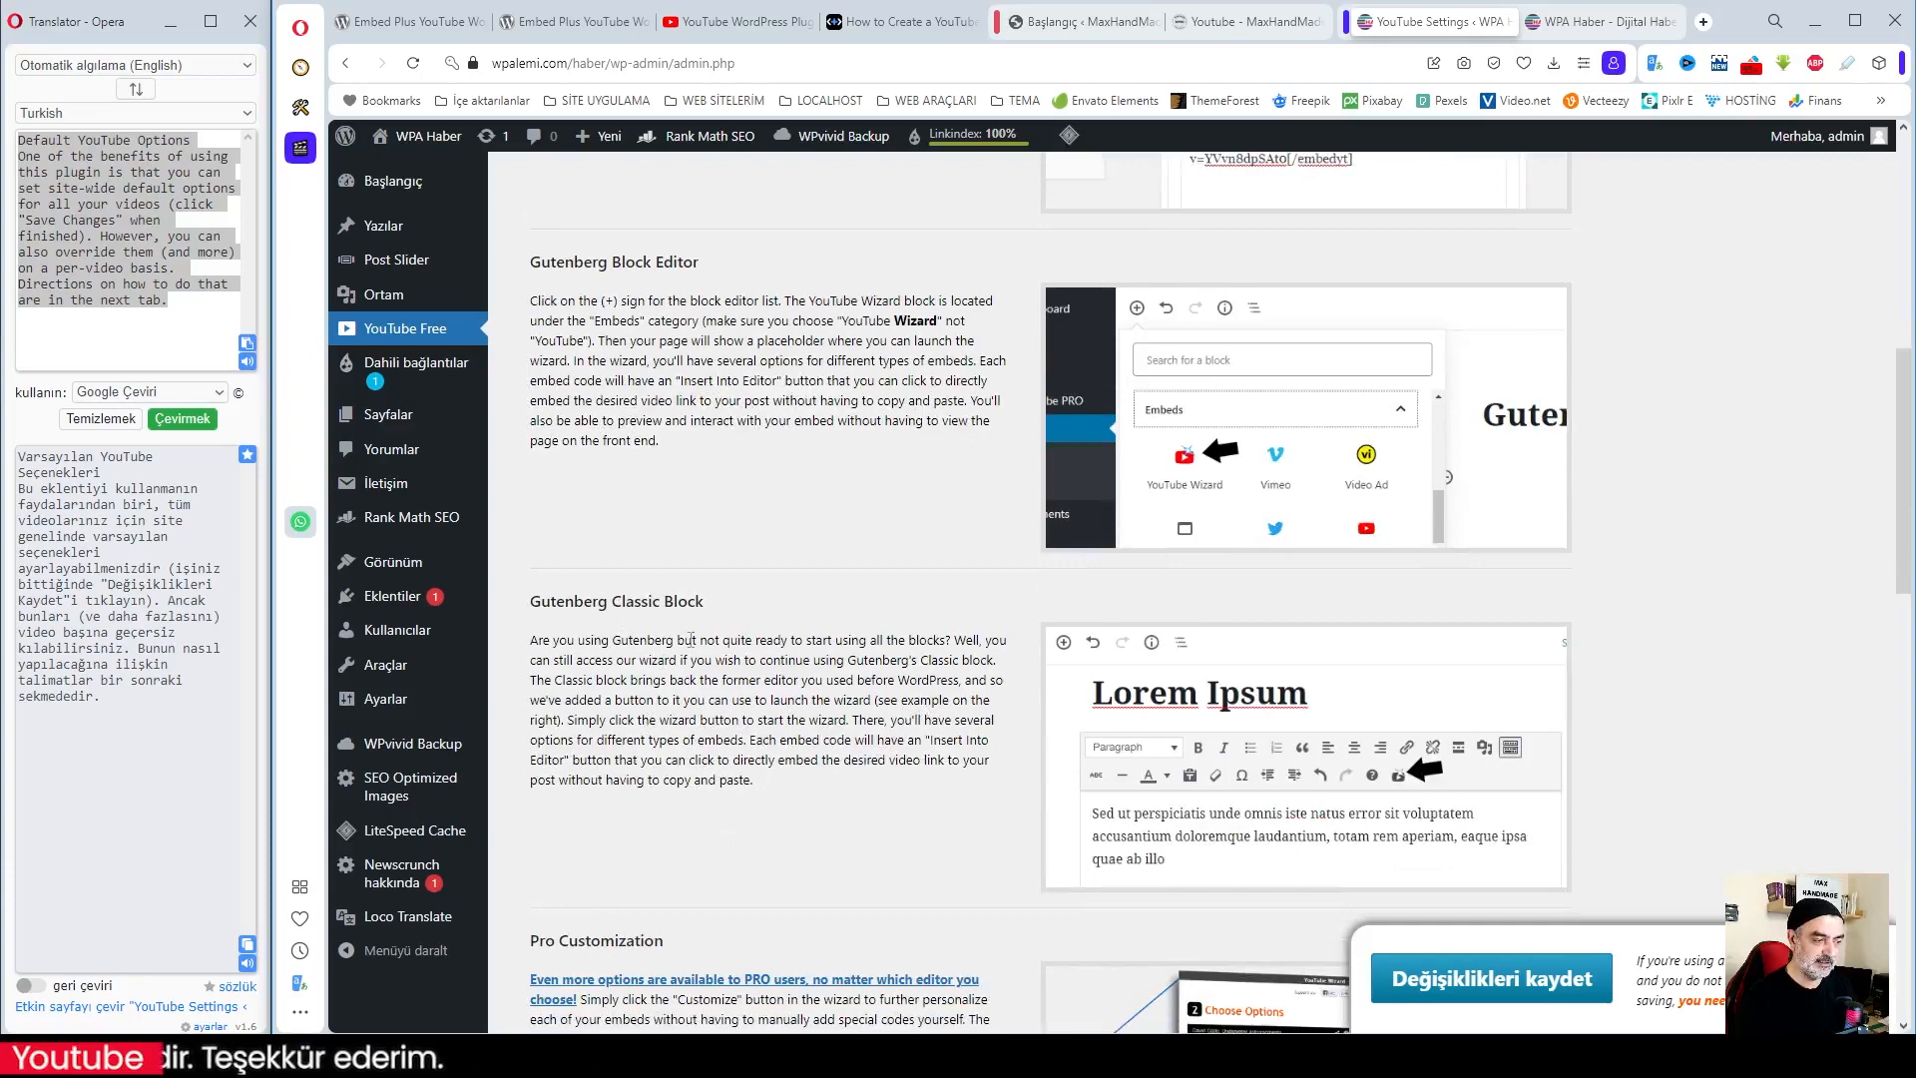
scroll(1302, 789, down, 3)
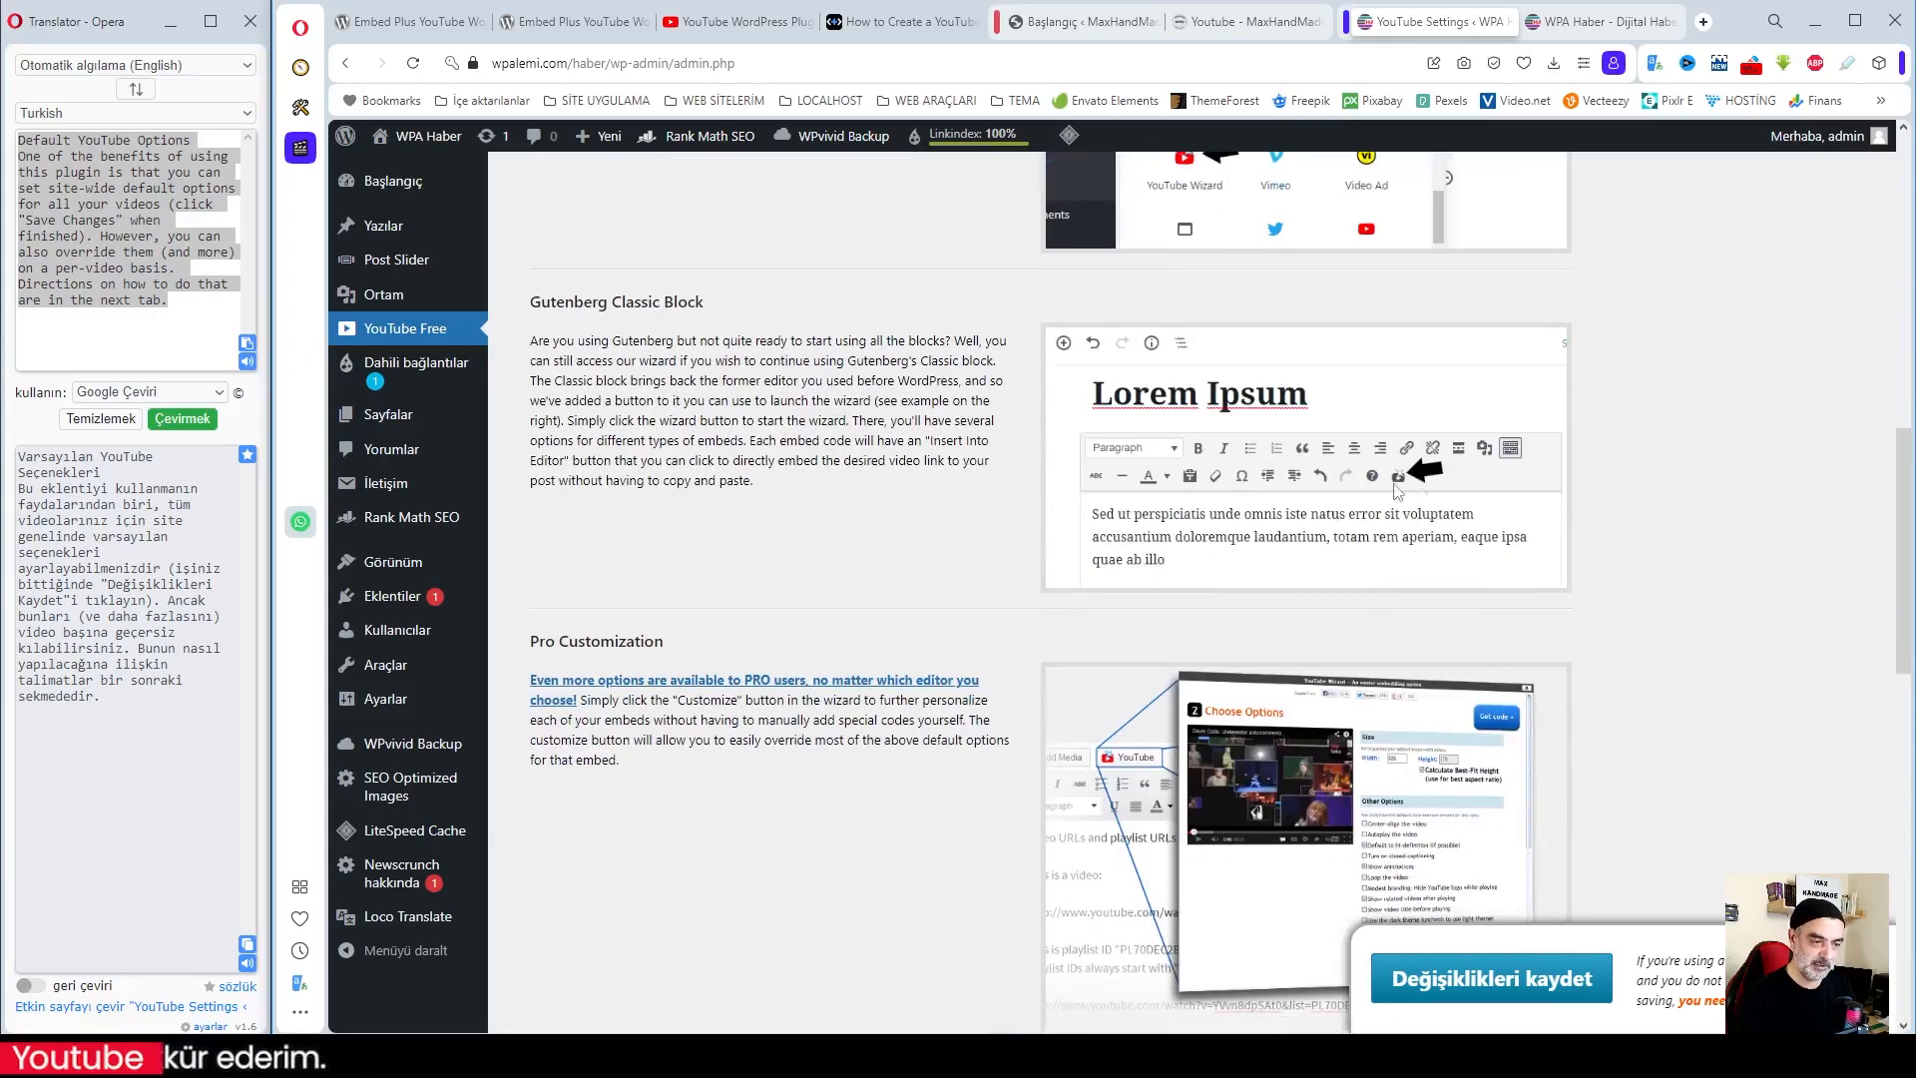
scroll(1140, 734, down, 9)
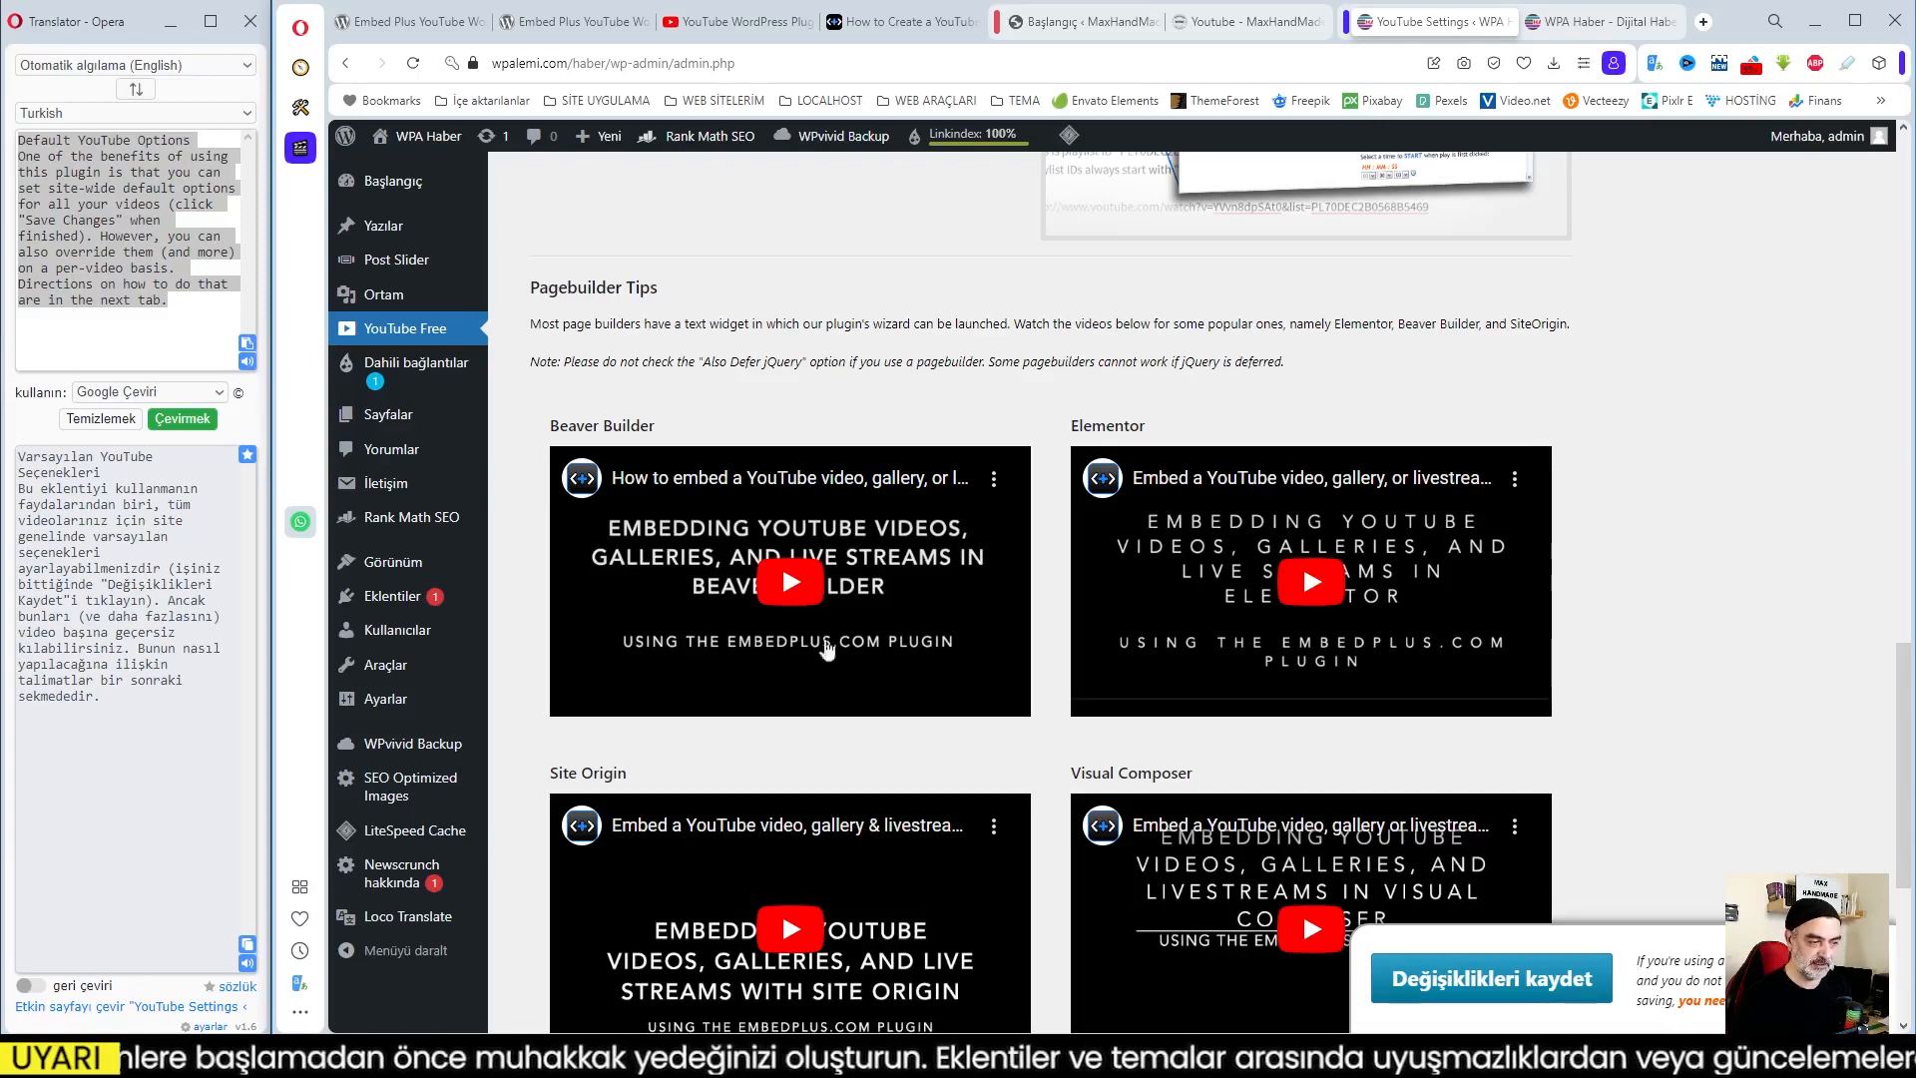
scroll(842, 659, up, 10)
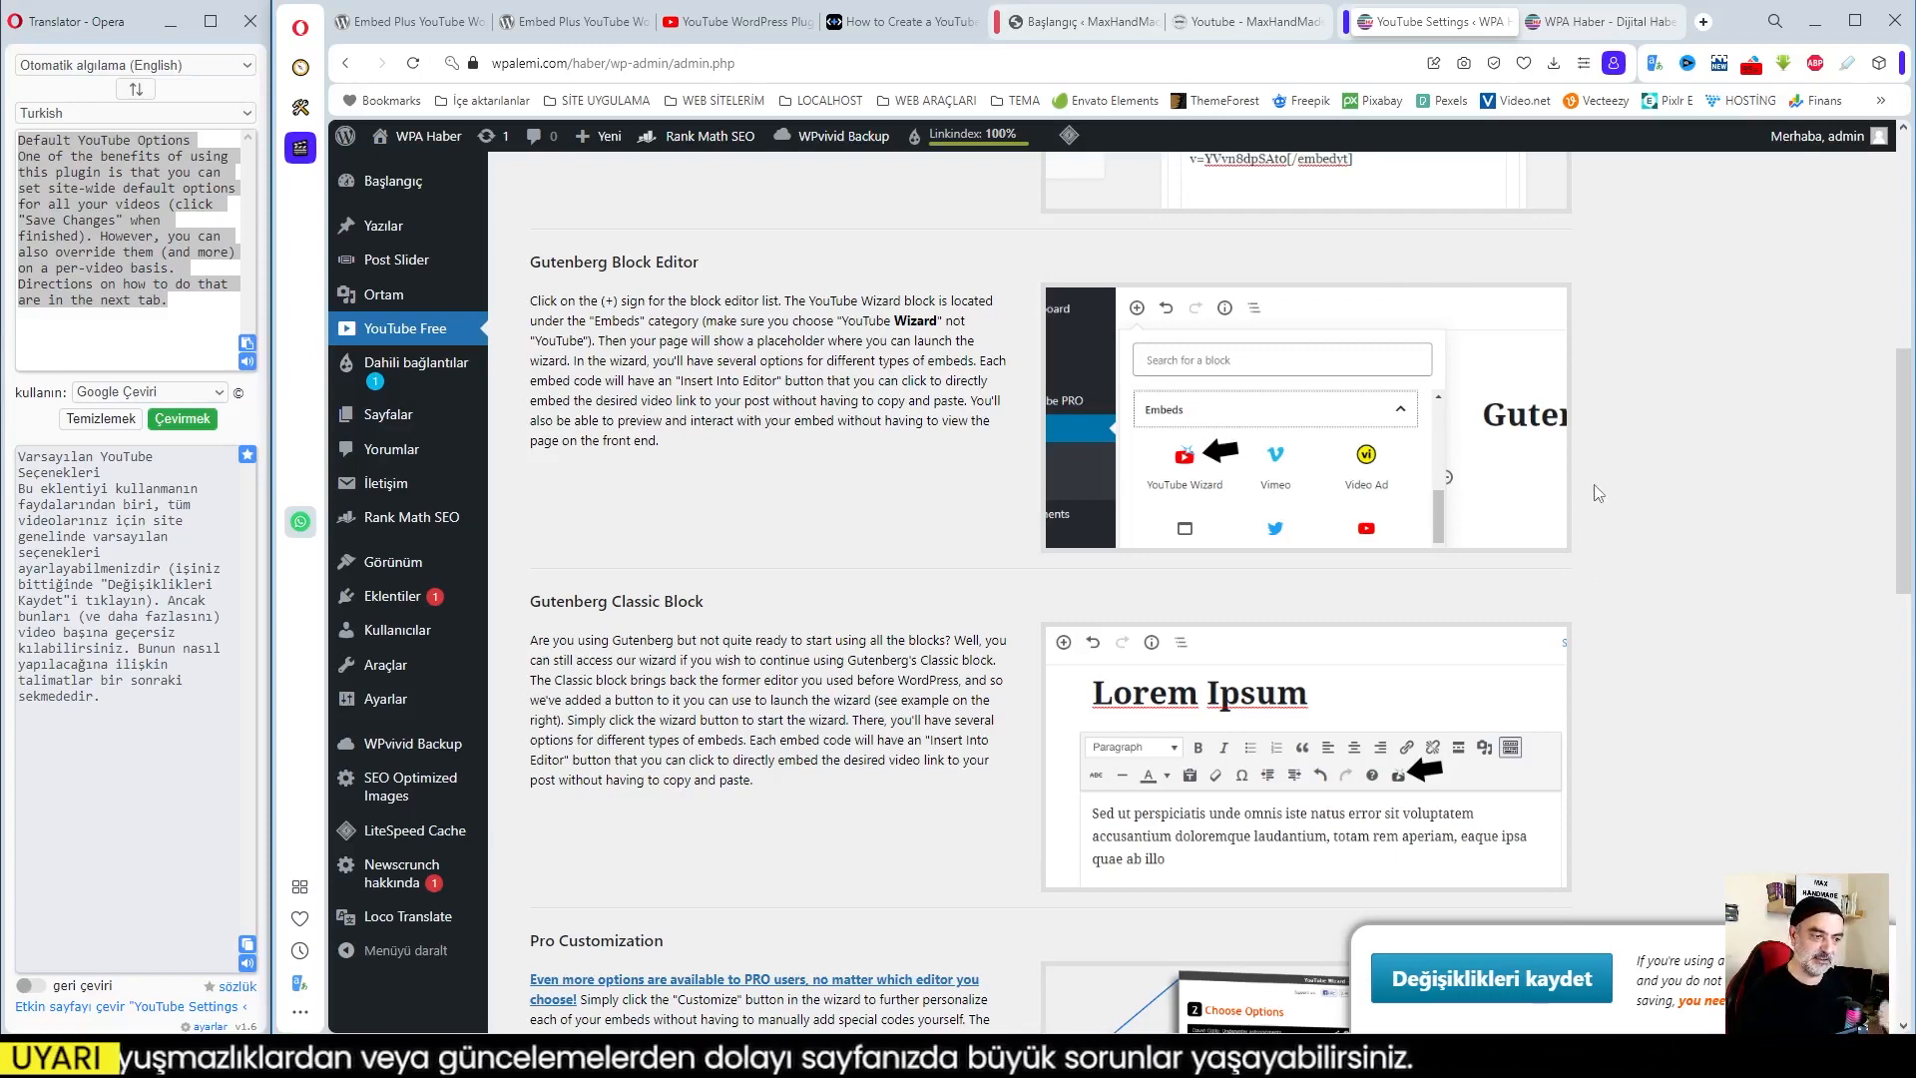
scroll(1685, 559, down, 3)
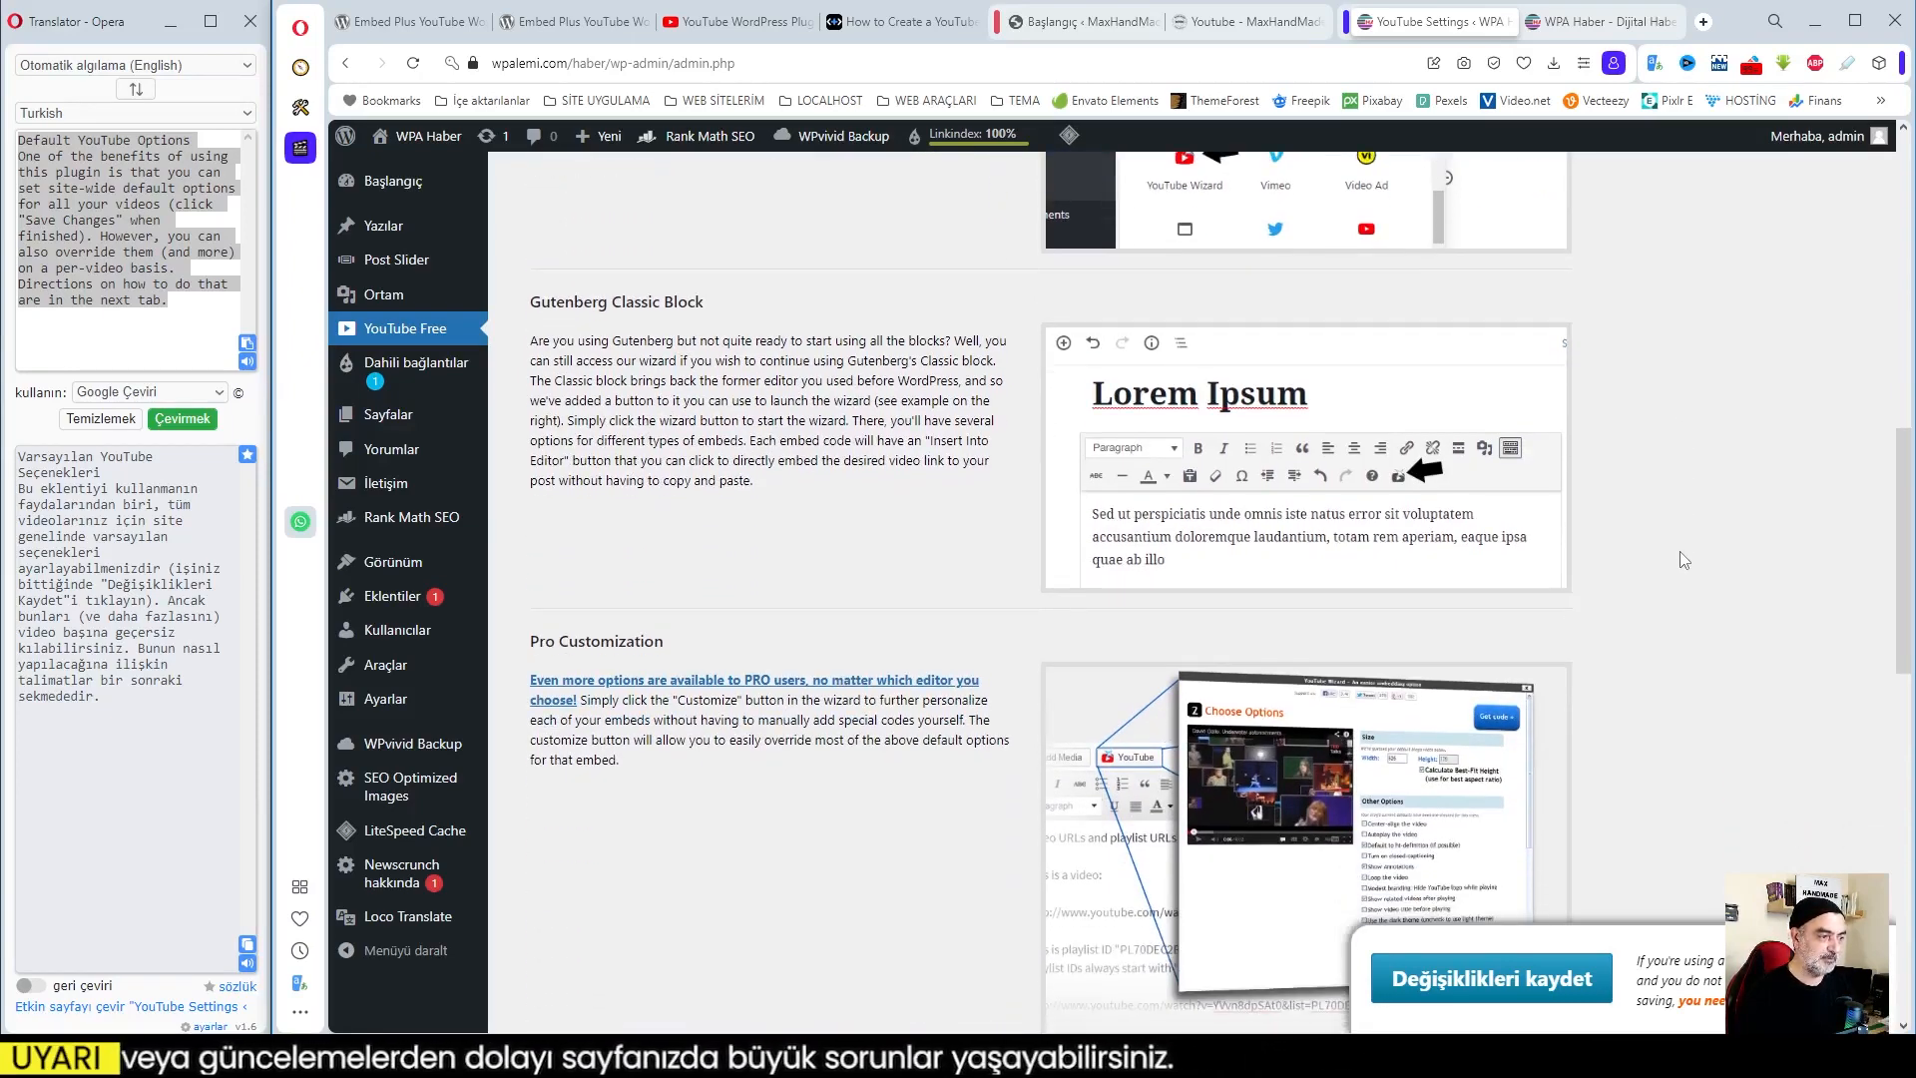
scroll(1685, 559, down, 10)
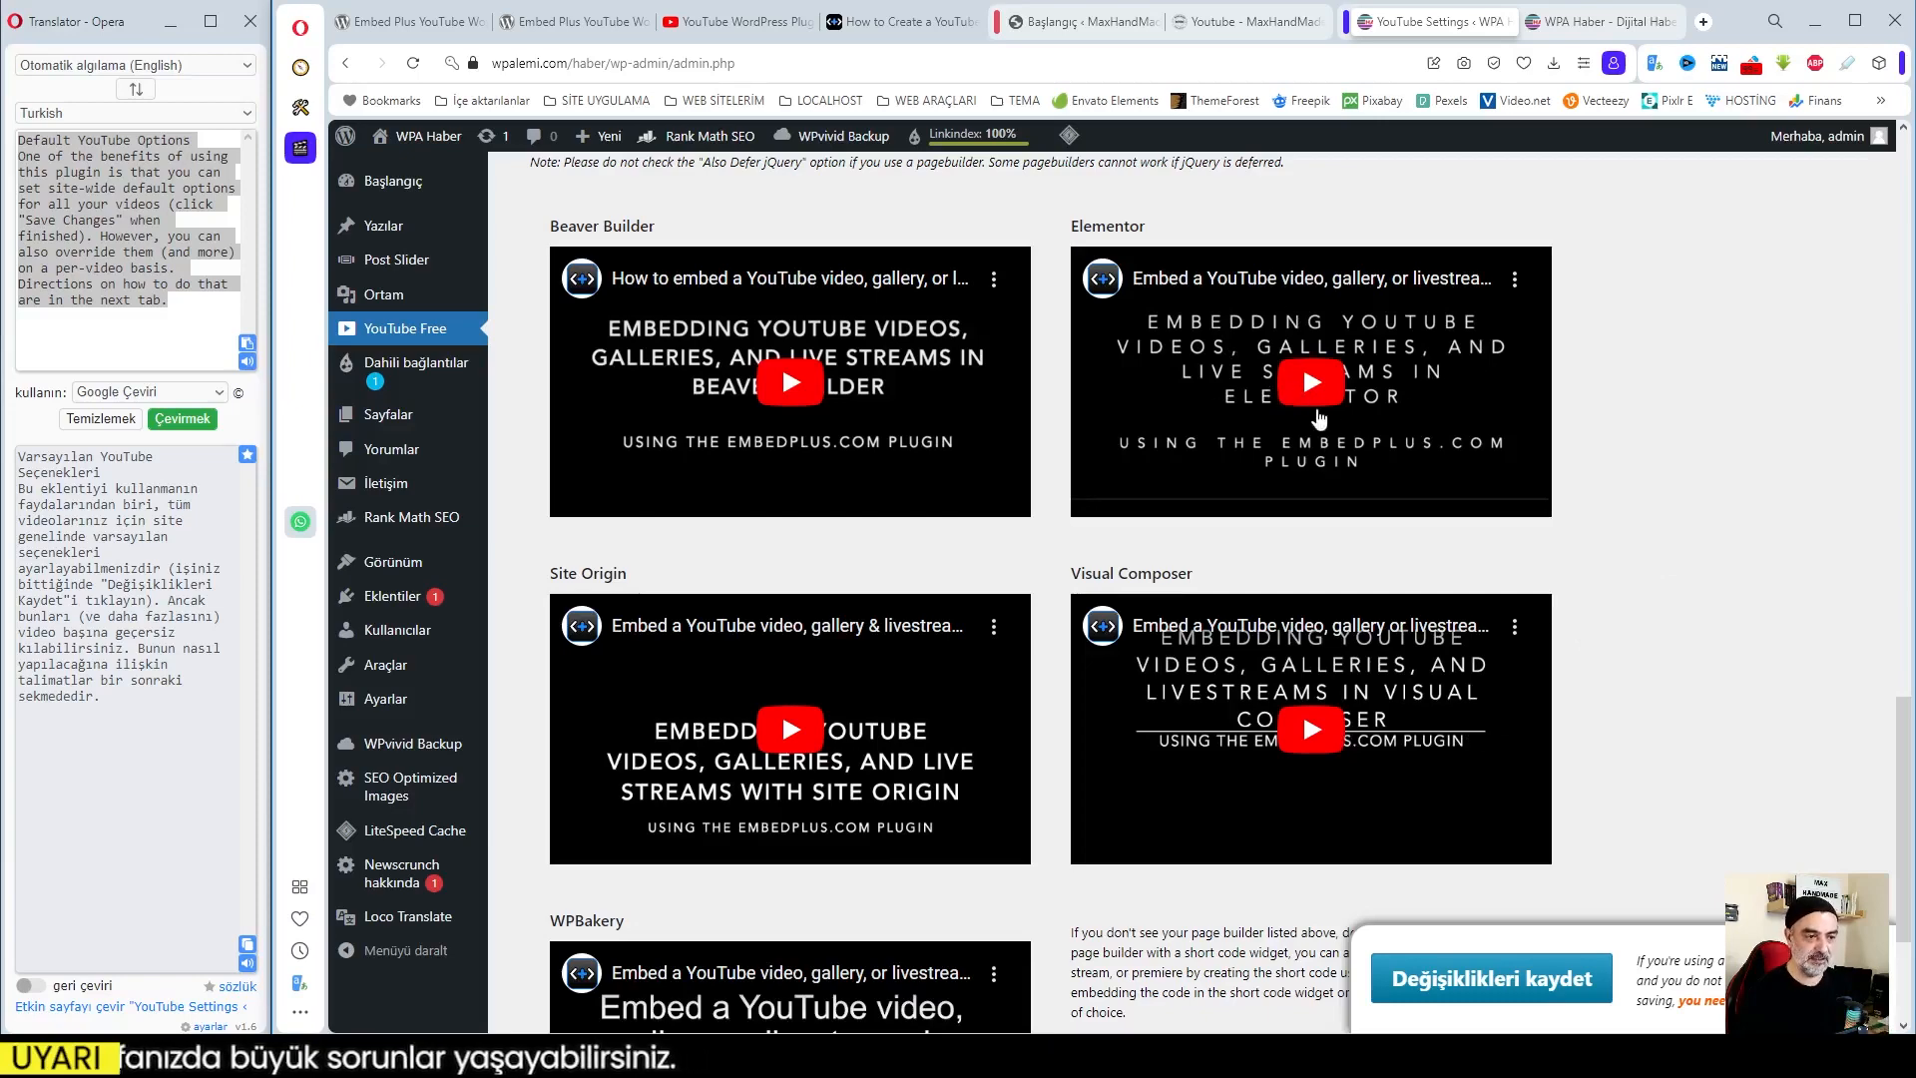
scroll(843, 813, down, 2)
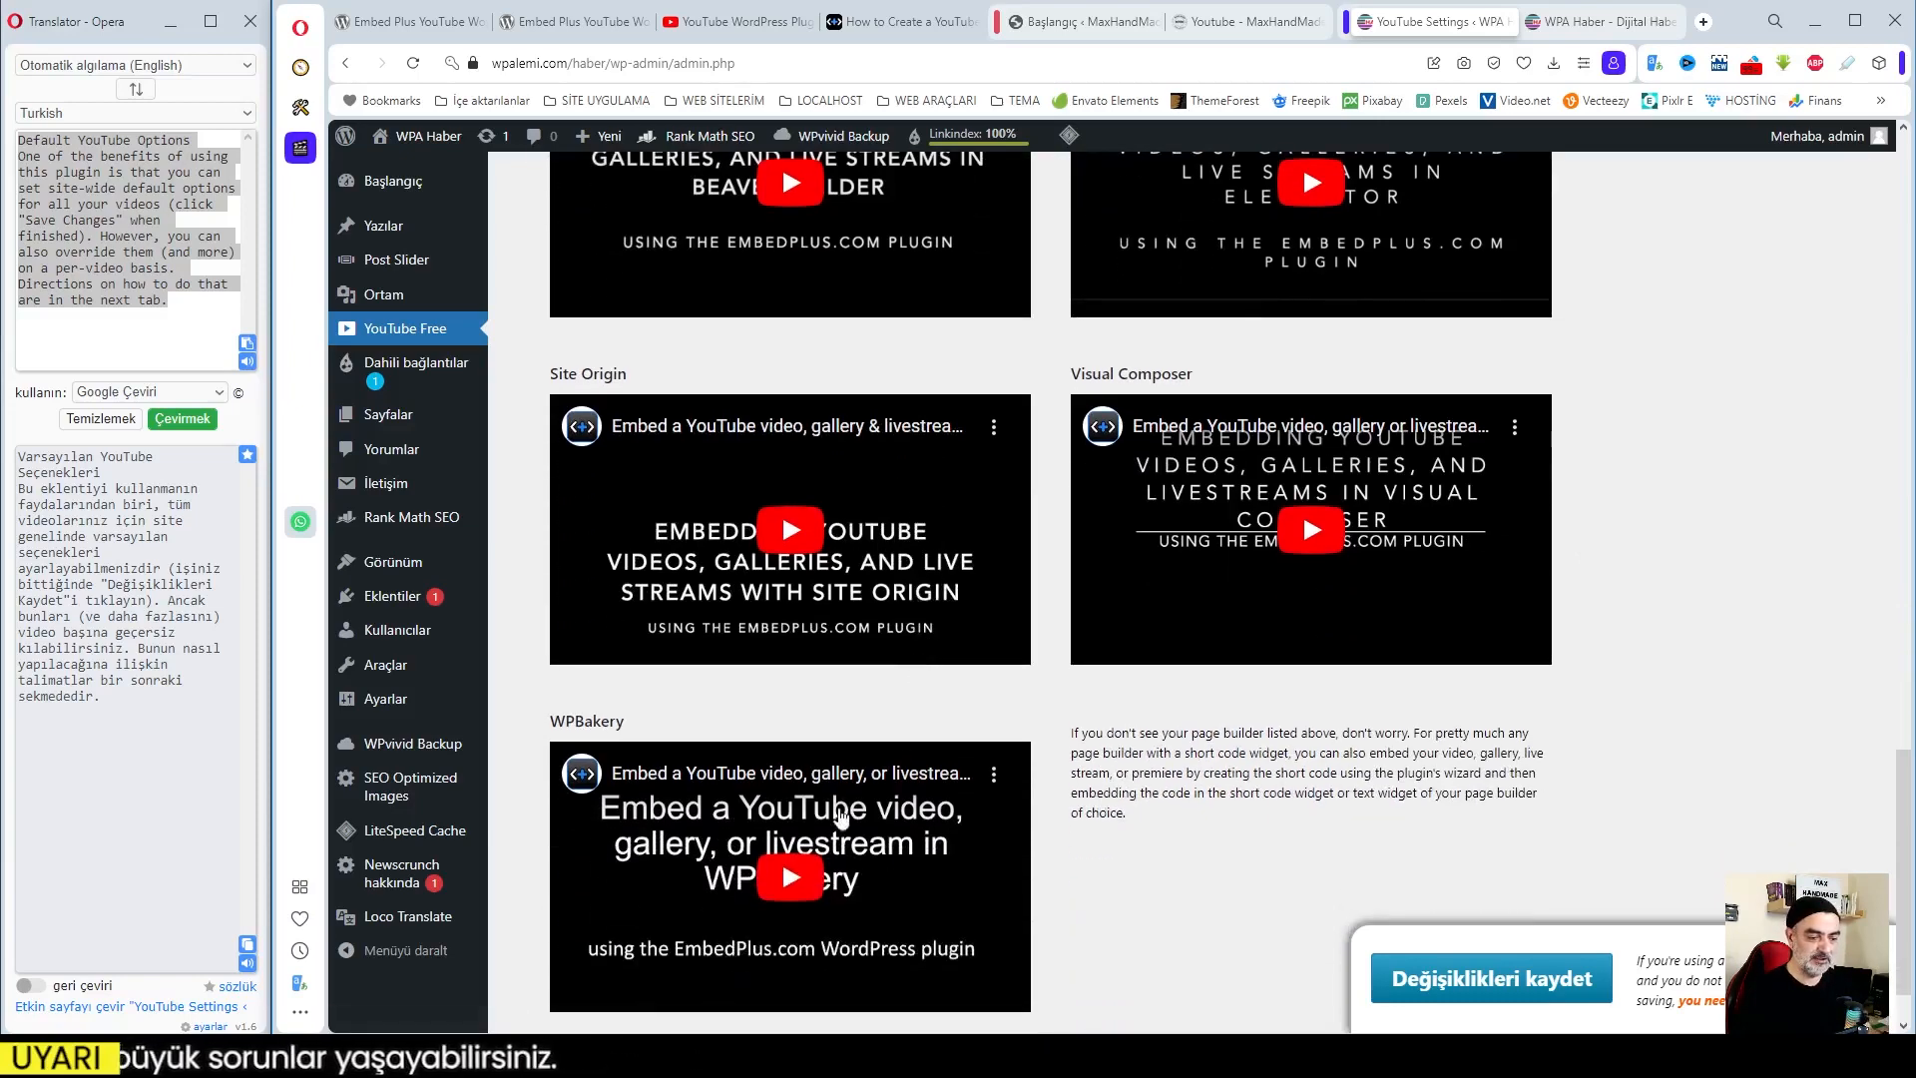
scroll(966, 708, up, 12)
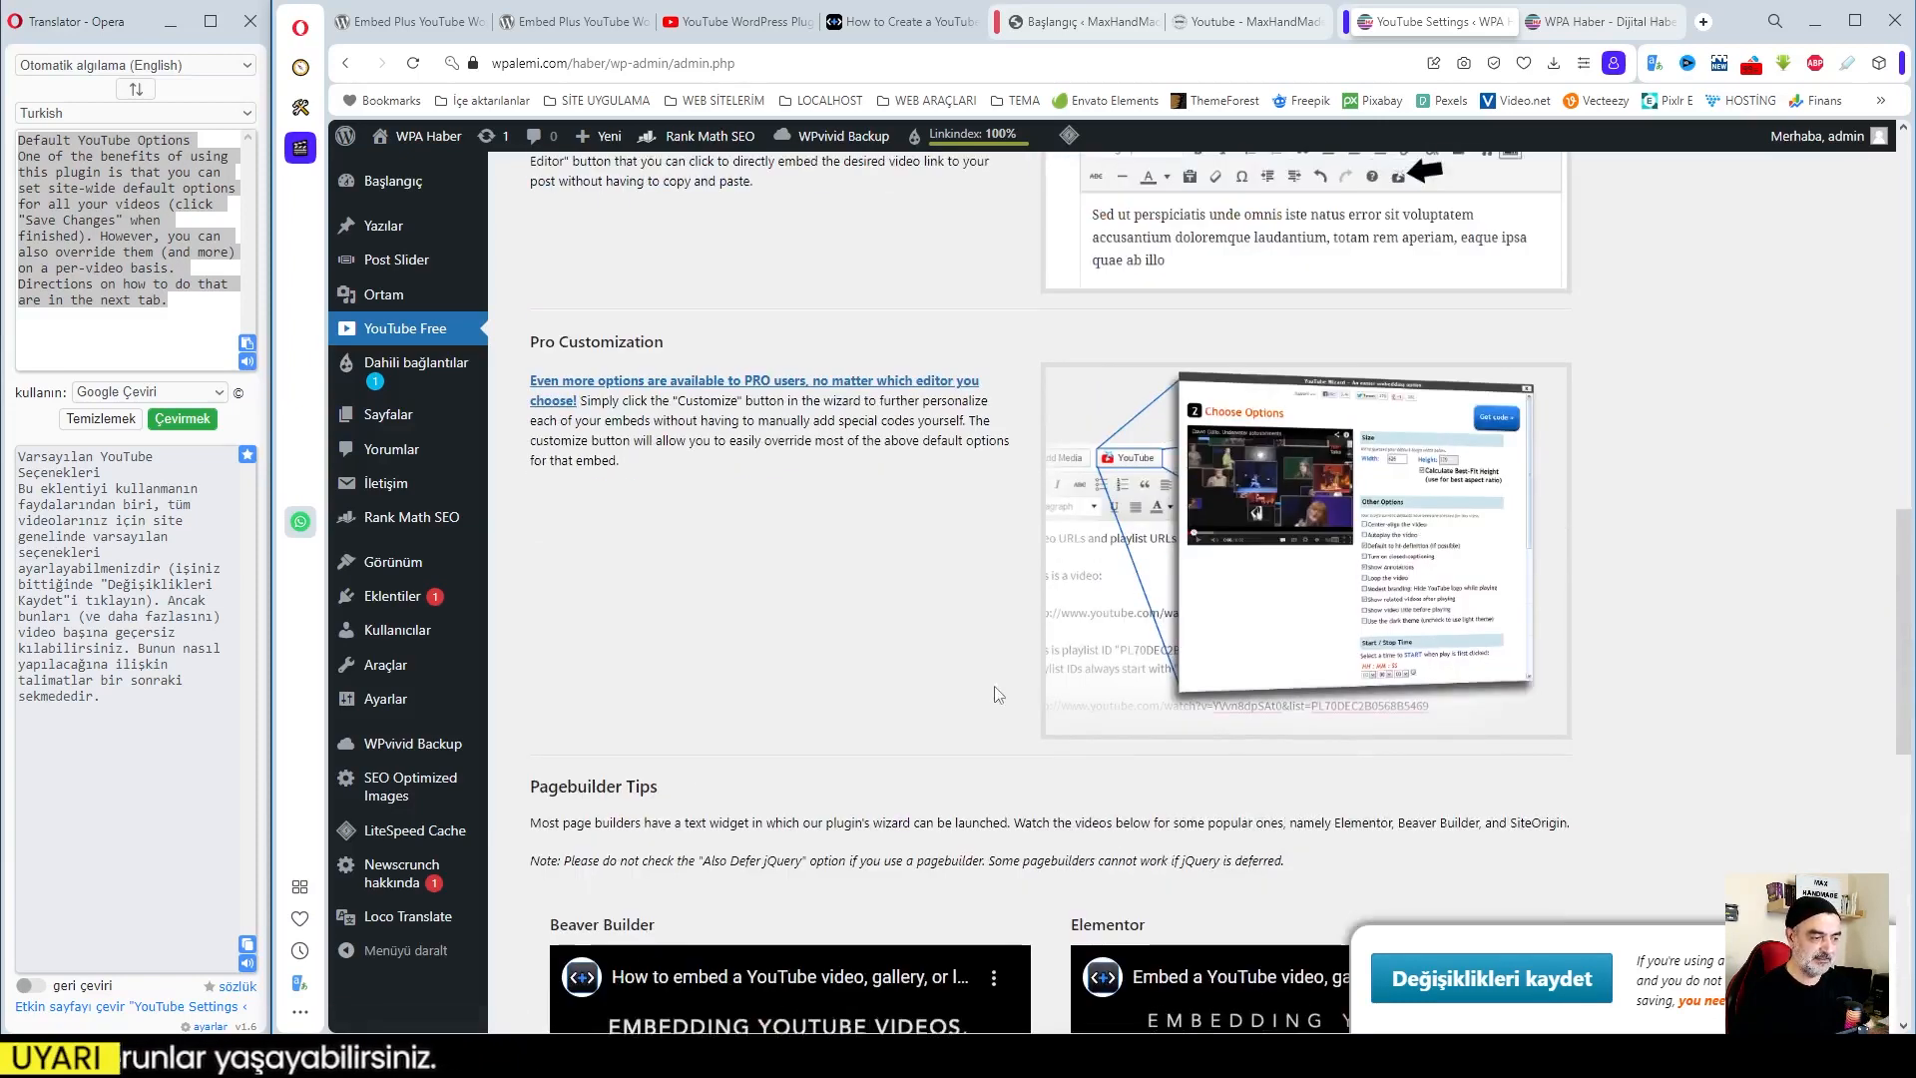
scroll(932, 530, up, 10)
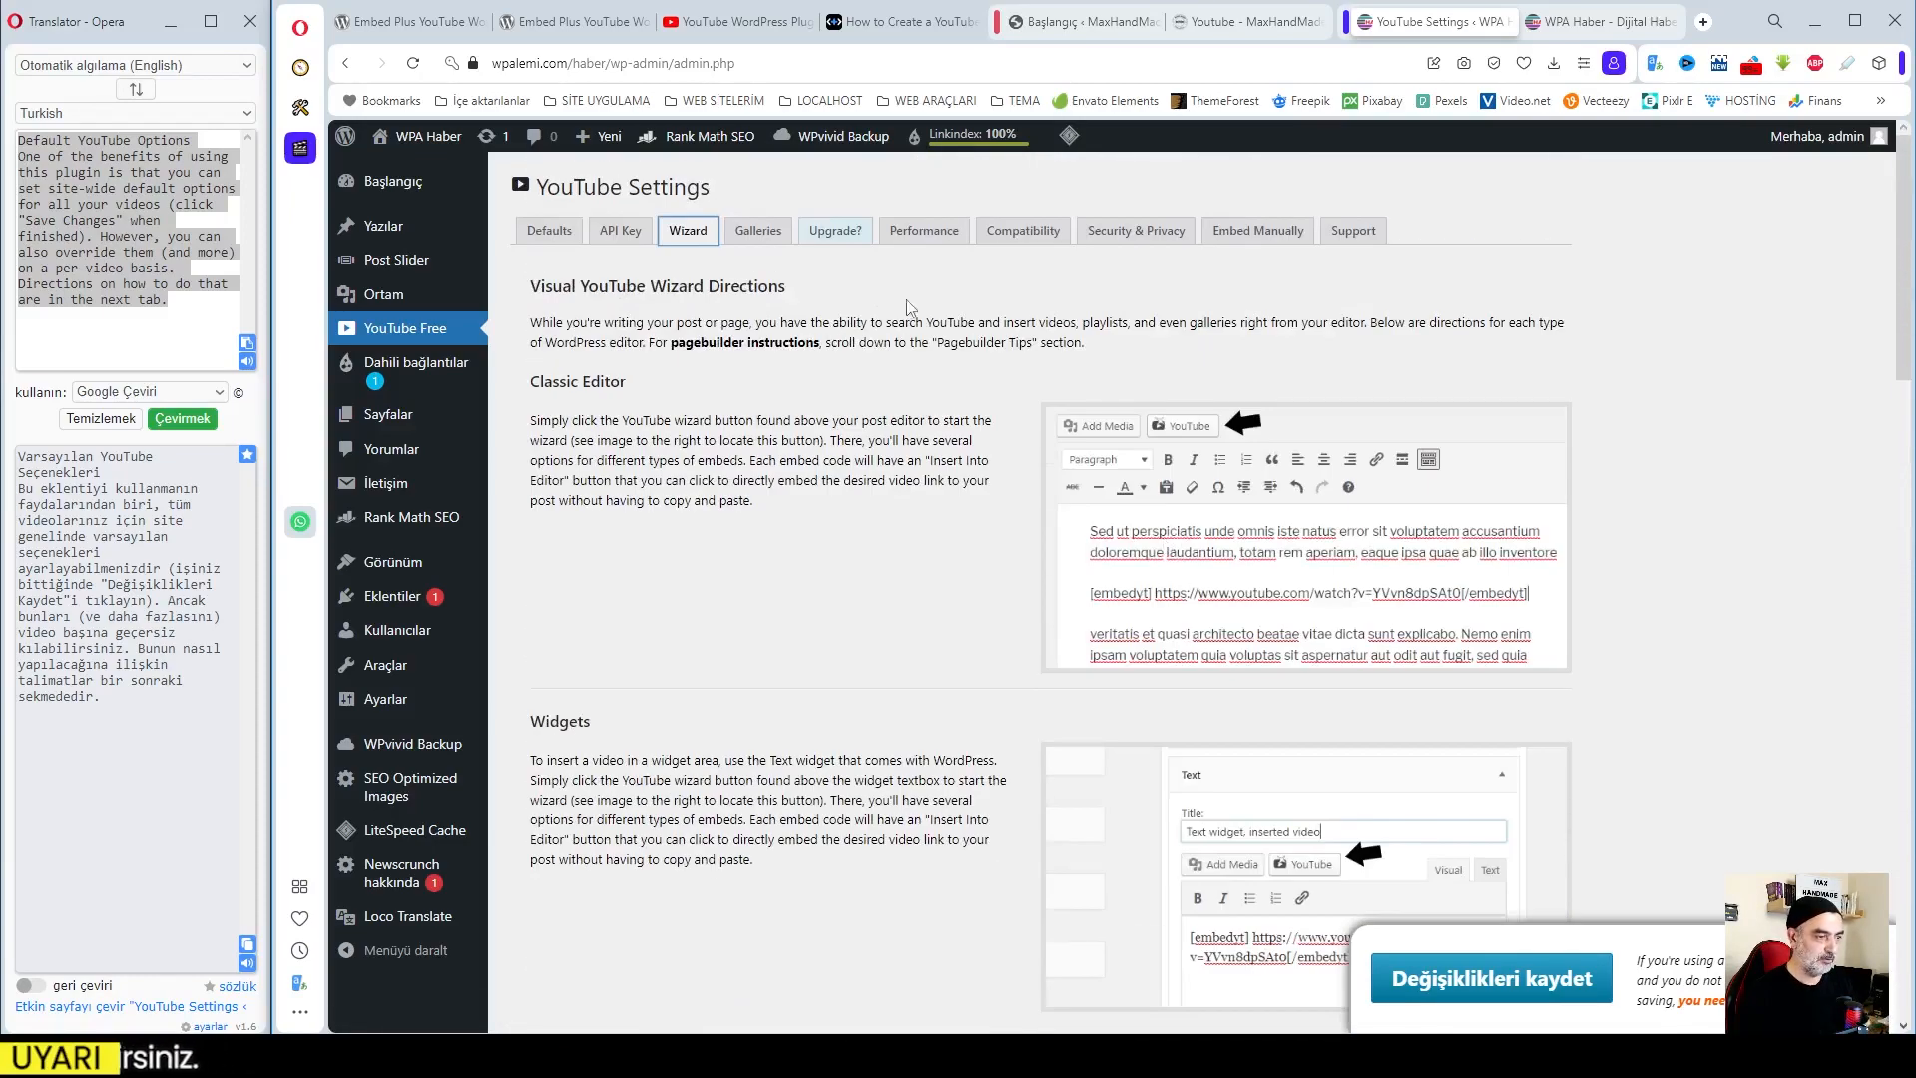
View the plugin's gallery settings and compare them with the video gallery on the MaxHandMade YouTube page
click(758, 230)
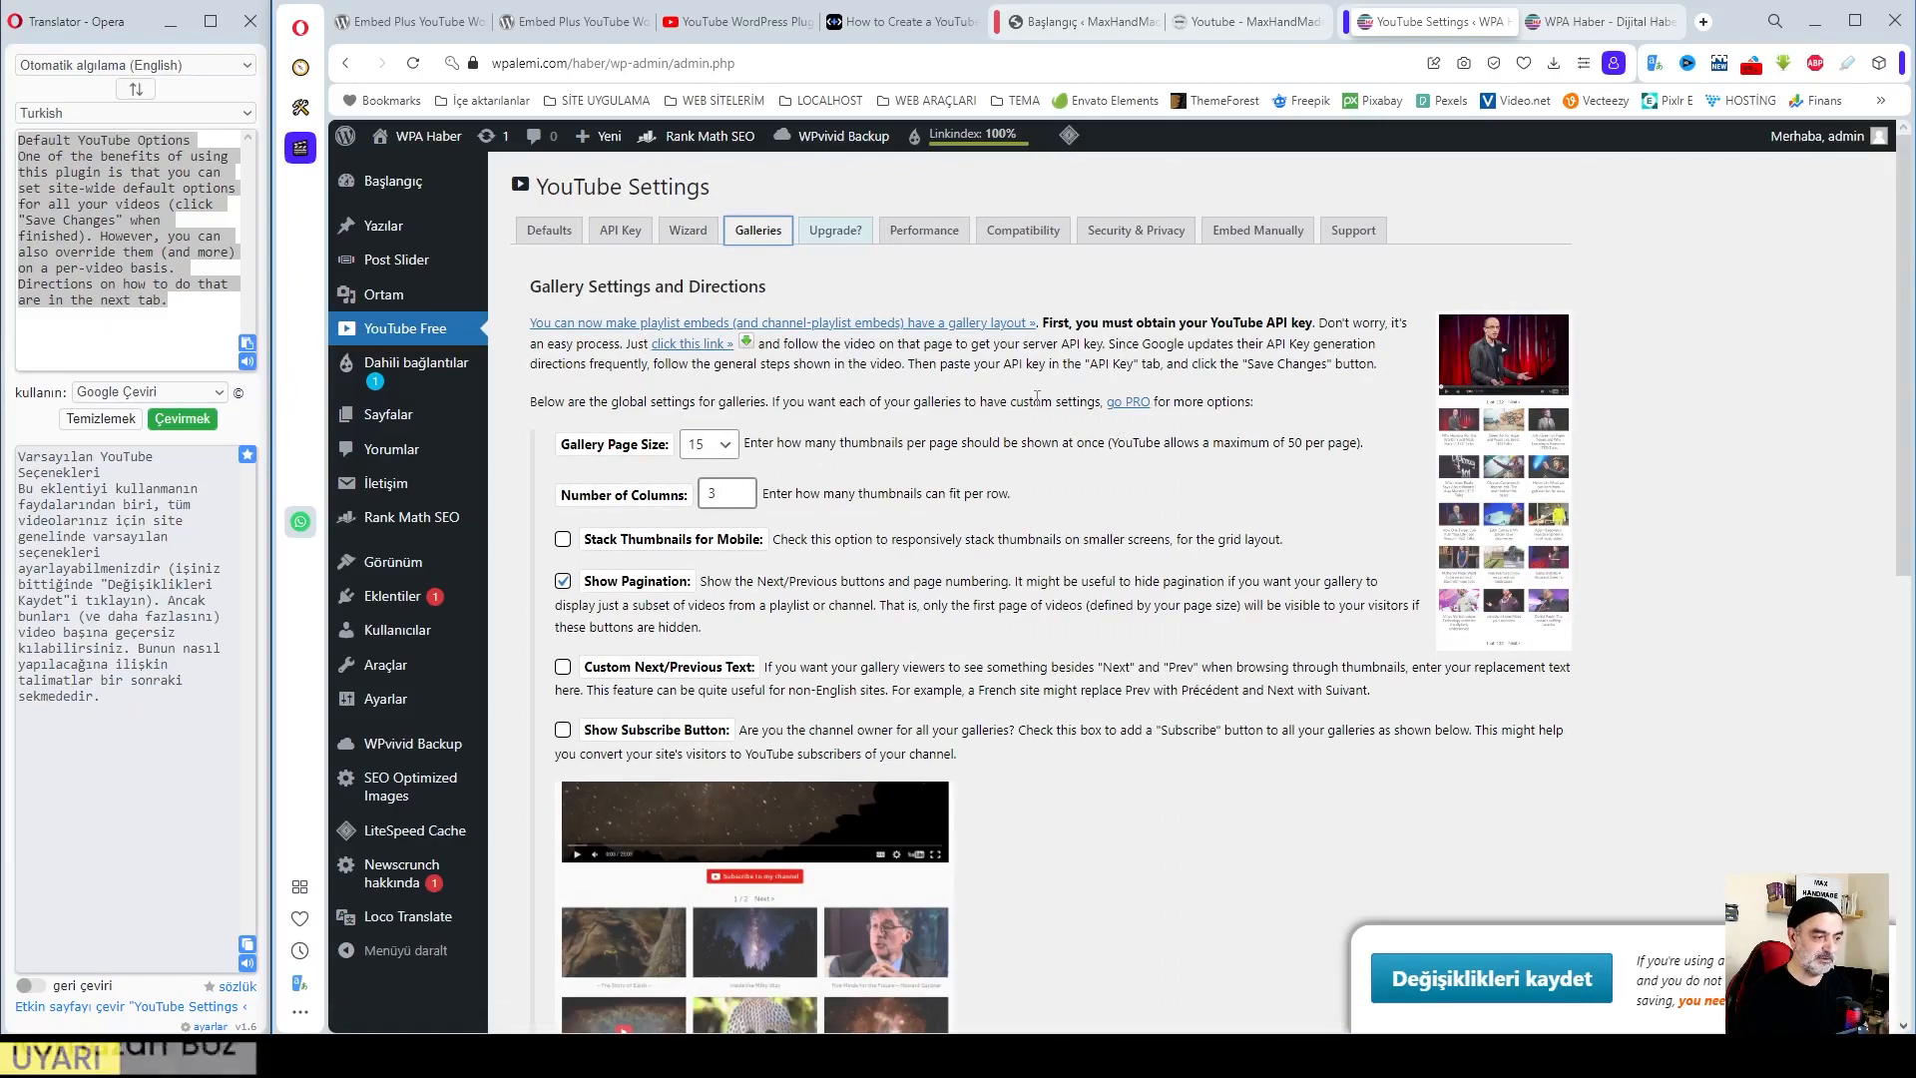
click(1248, 22)
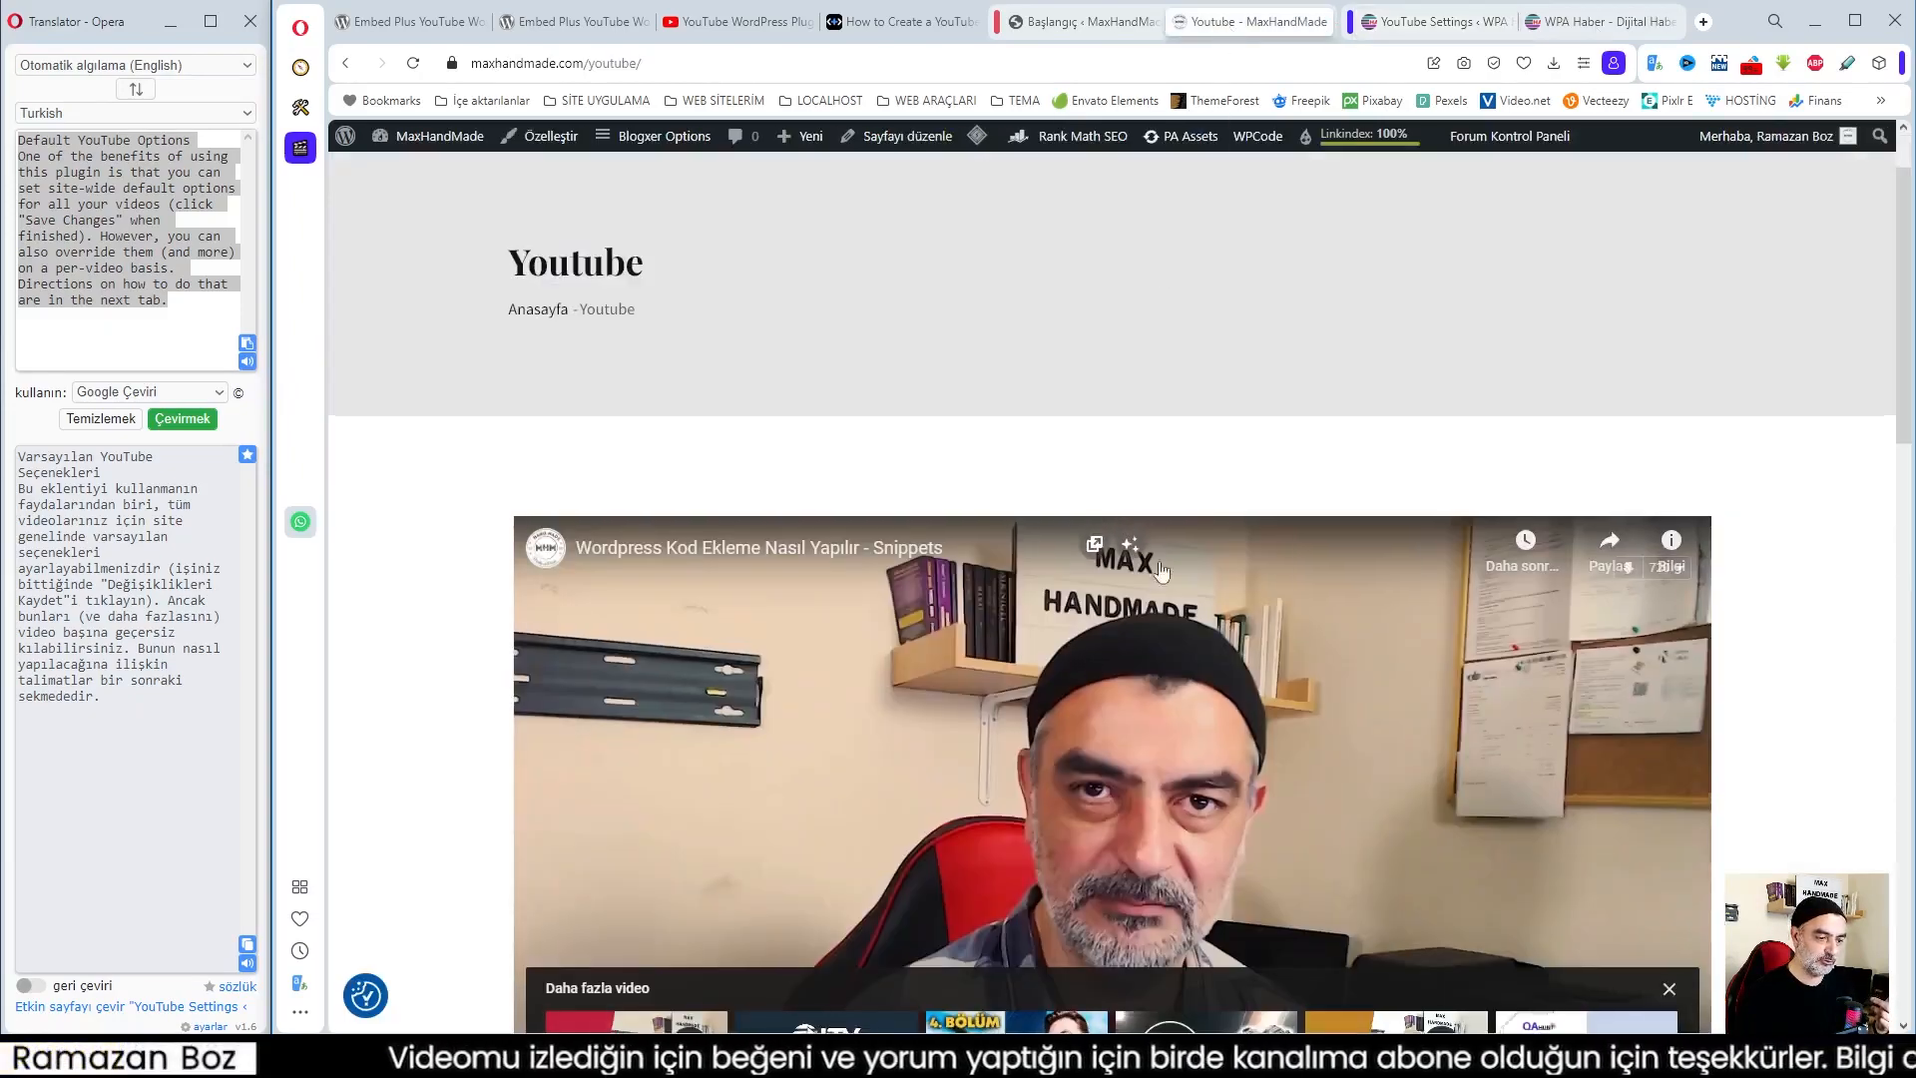
scroll(1159, 570, down, 15)
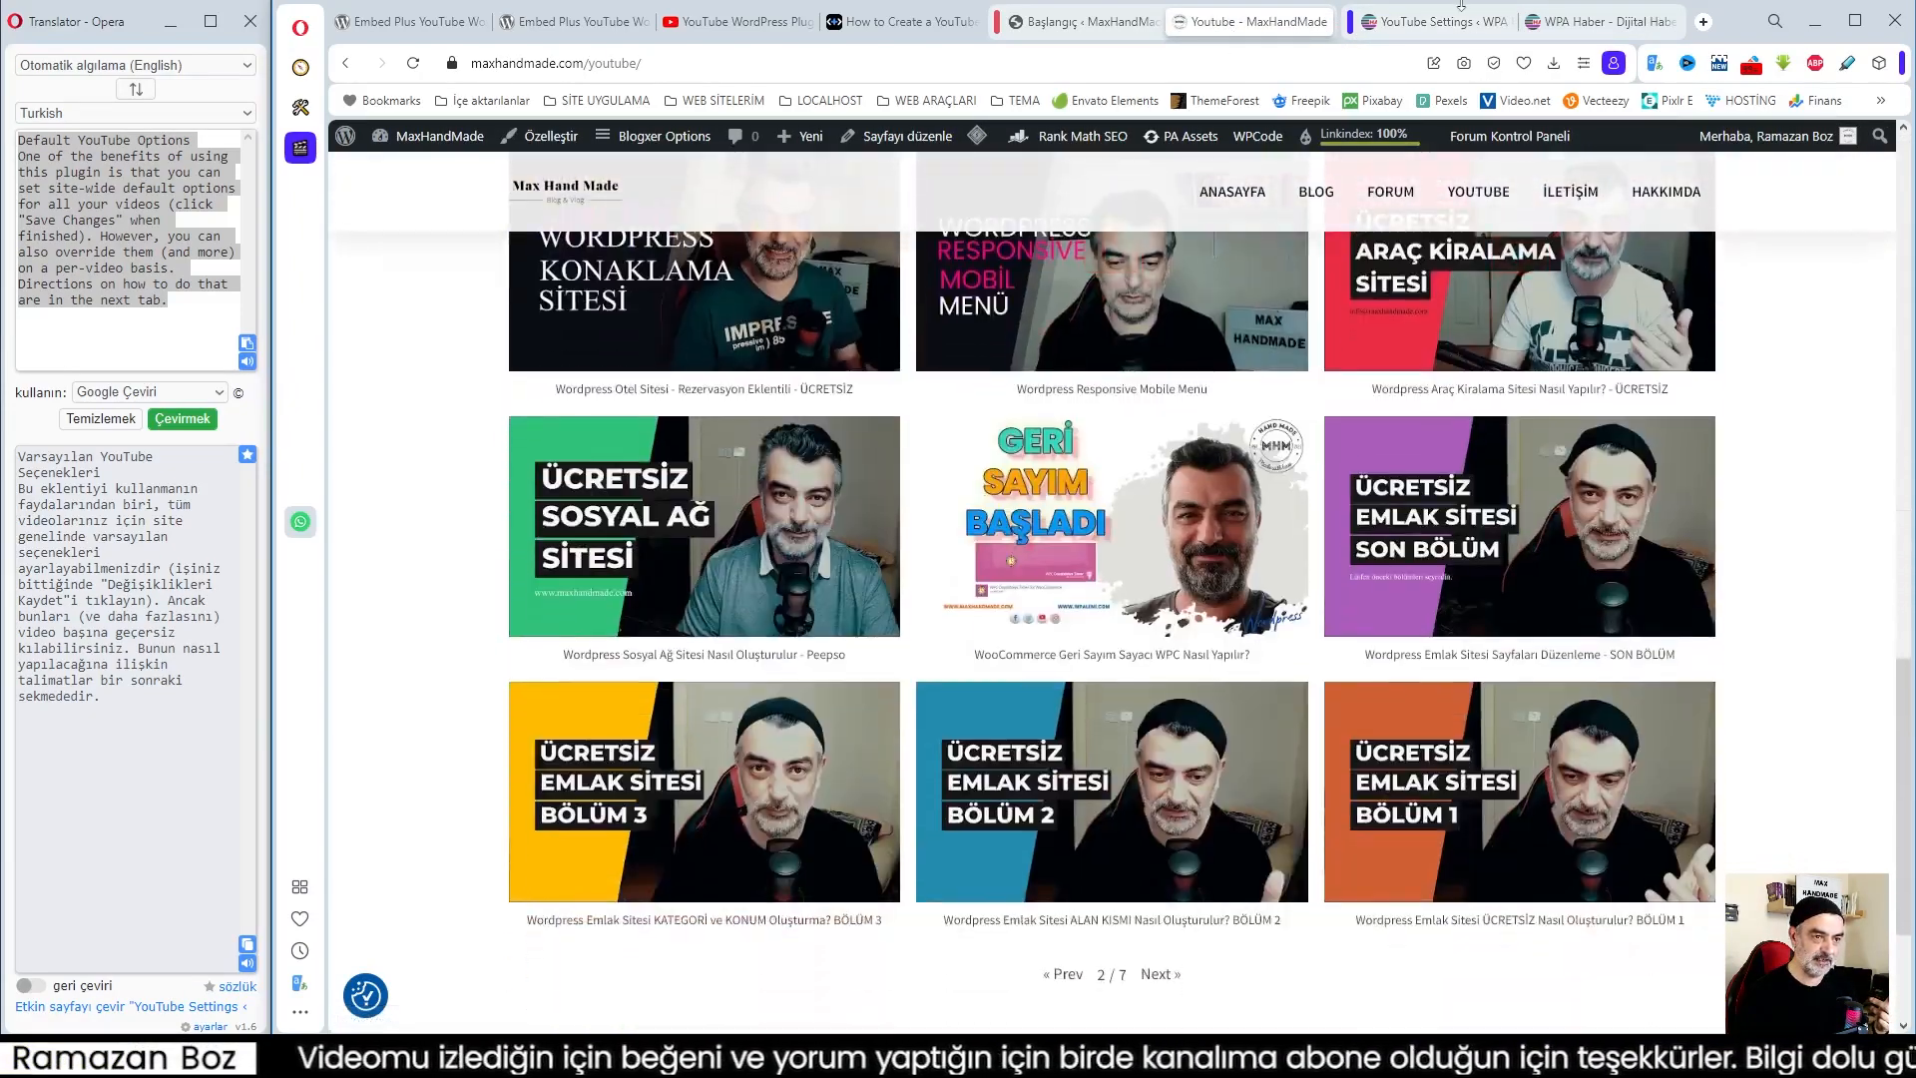
click(1437, 22)
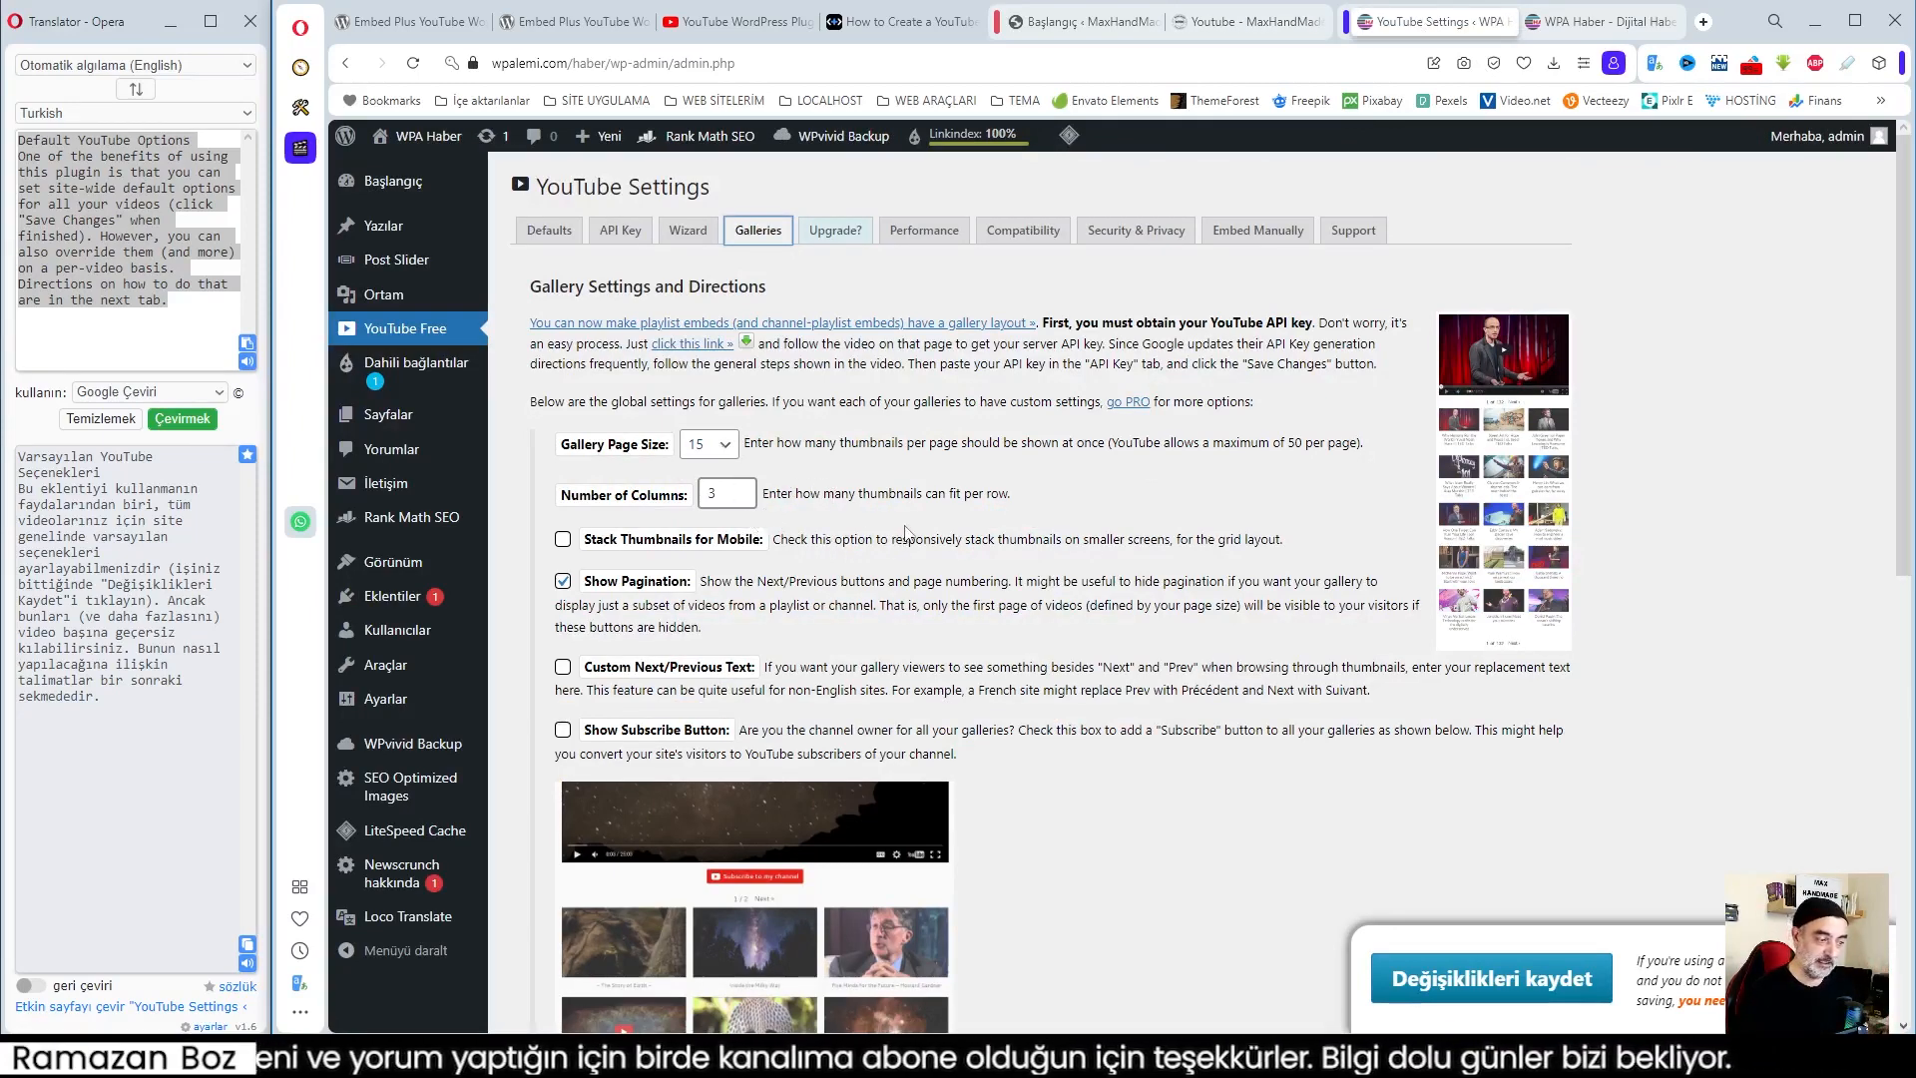
Enable Custom Next/Previous Text for galleries and check the pagination labels on the MaxHandMade YouTube page
click(563, 668)
click(1252, 21)
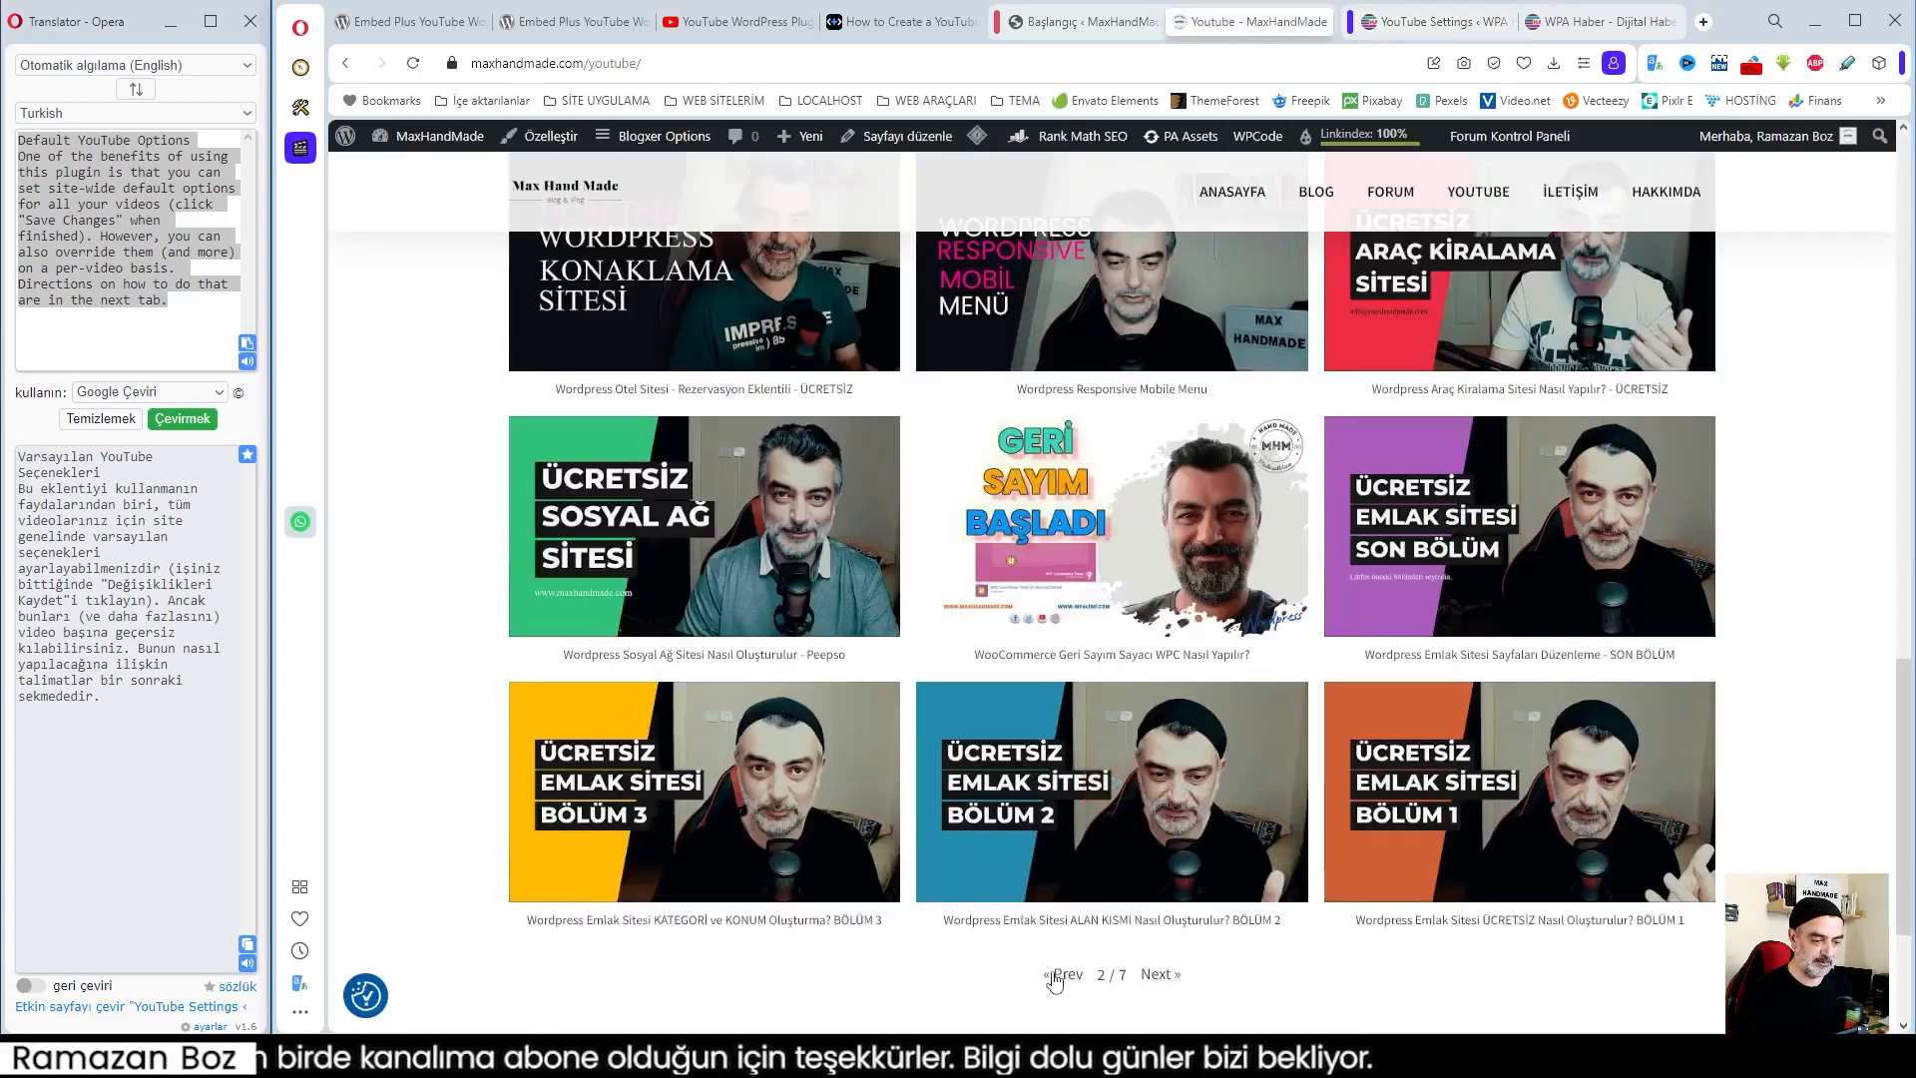
click(1087, 21)
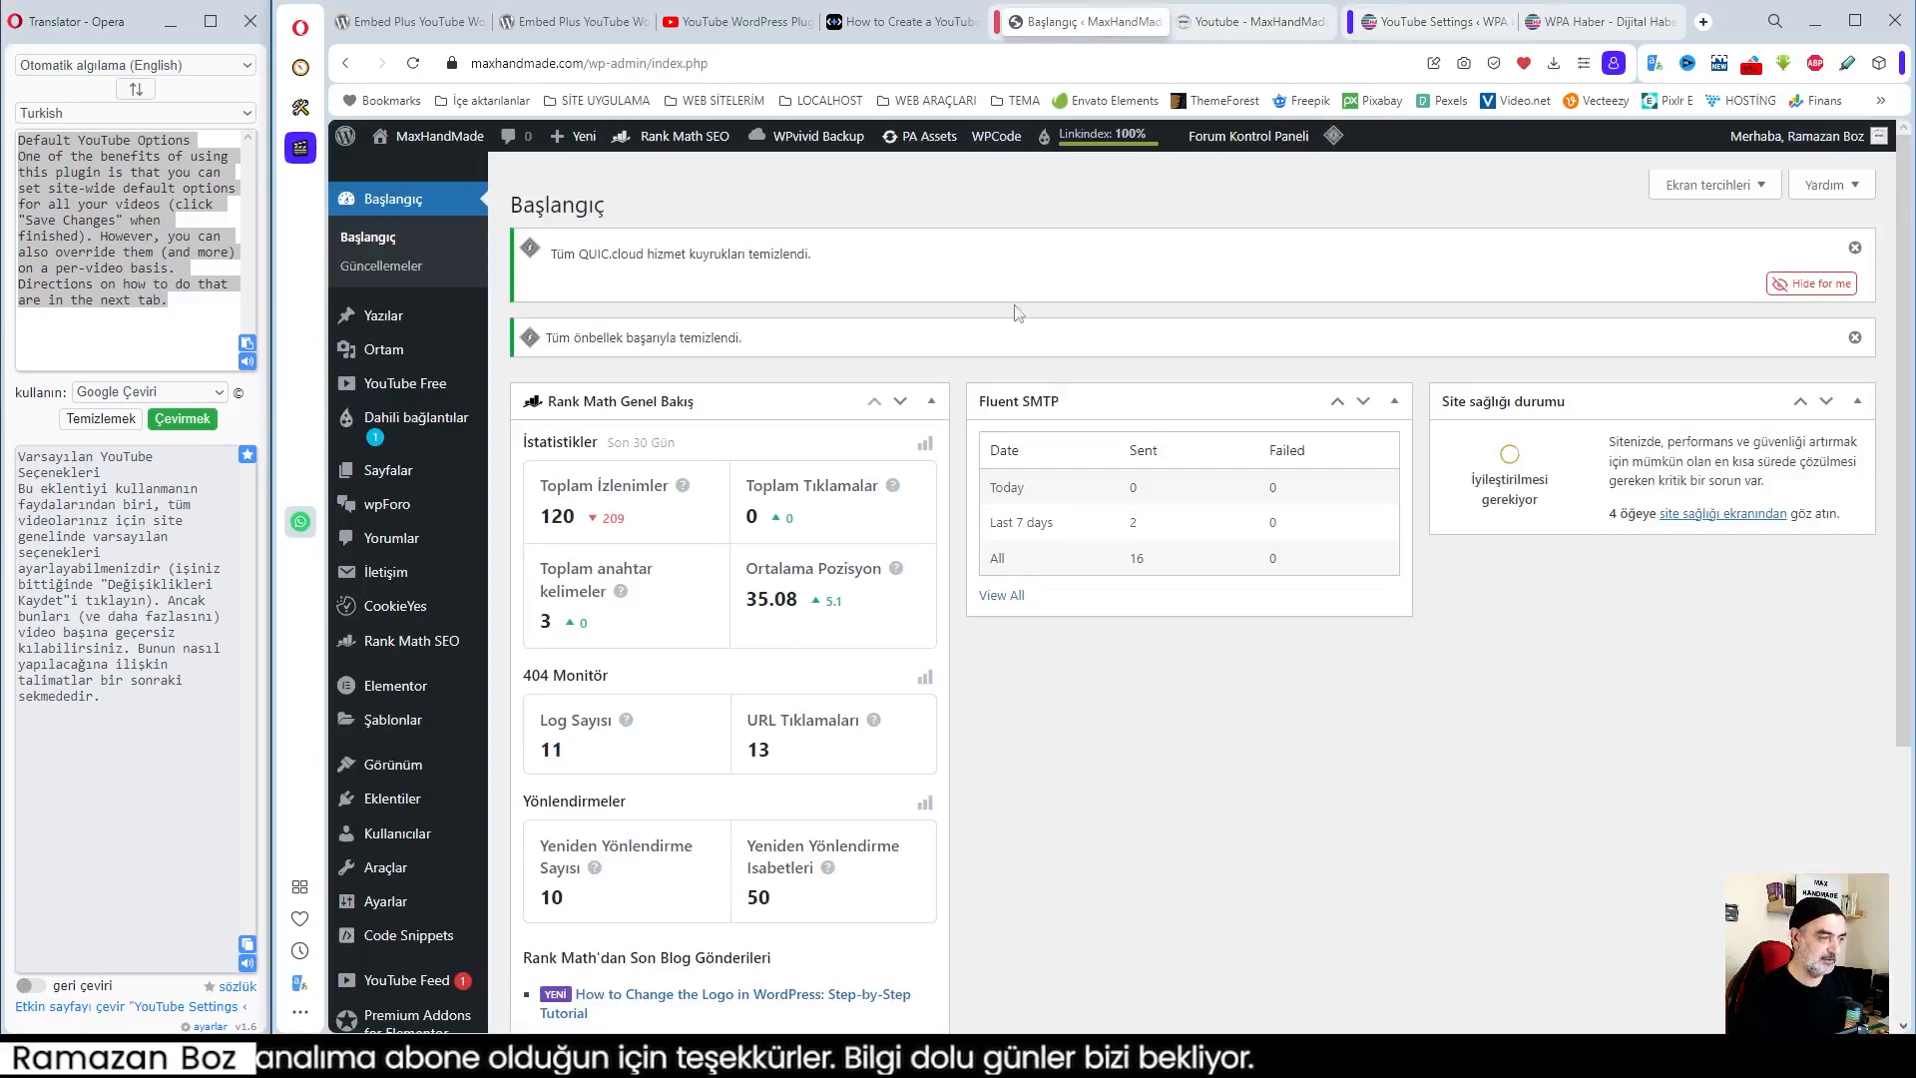
click(1247, 21)
click(1431, 21)
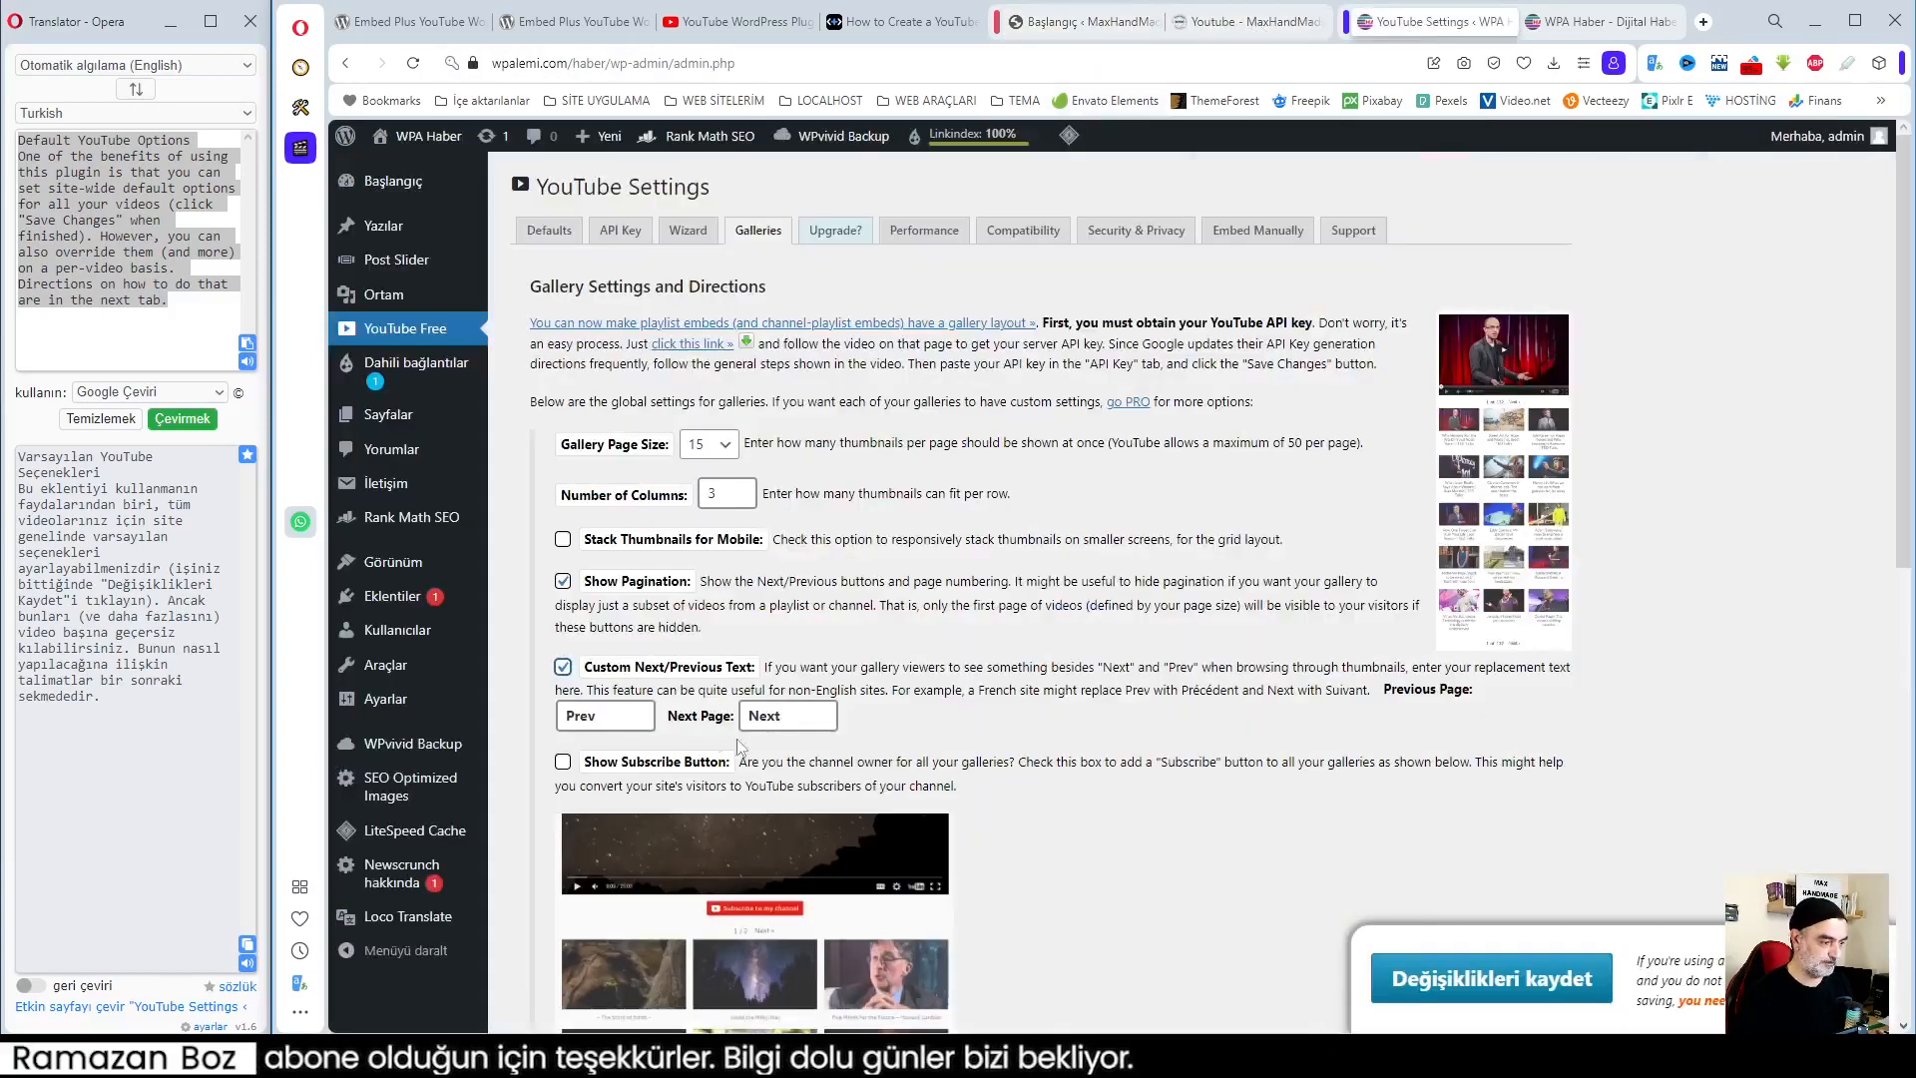
Set the gallery's previous page text to "Önceki" and the next page text to "Sonraki"
click(631, 719)
drag(632, 720, 454, 725)
text(öNCEKİ)
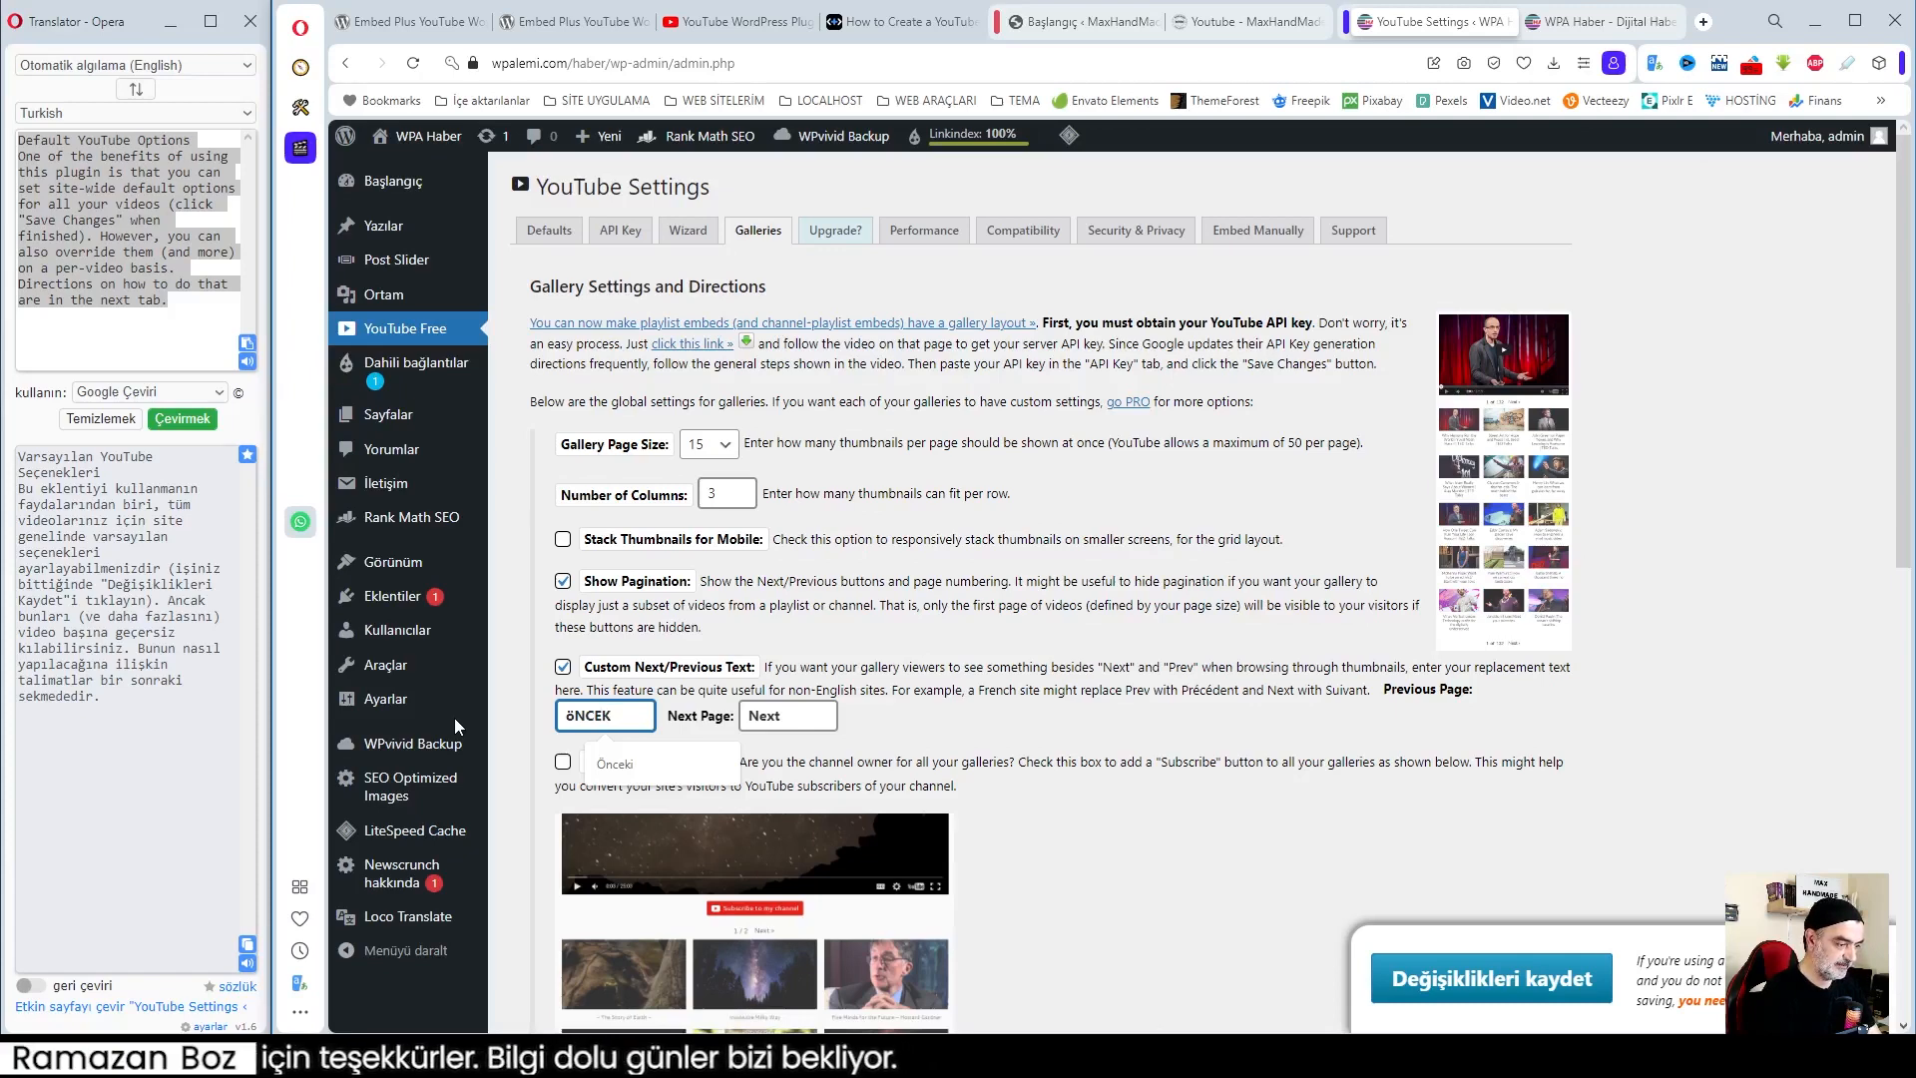
click(615, 763)
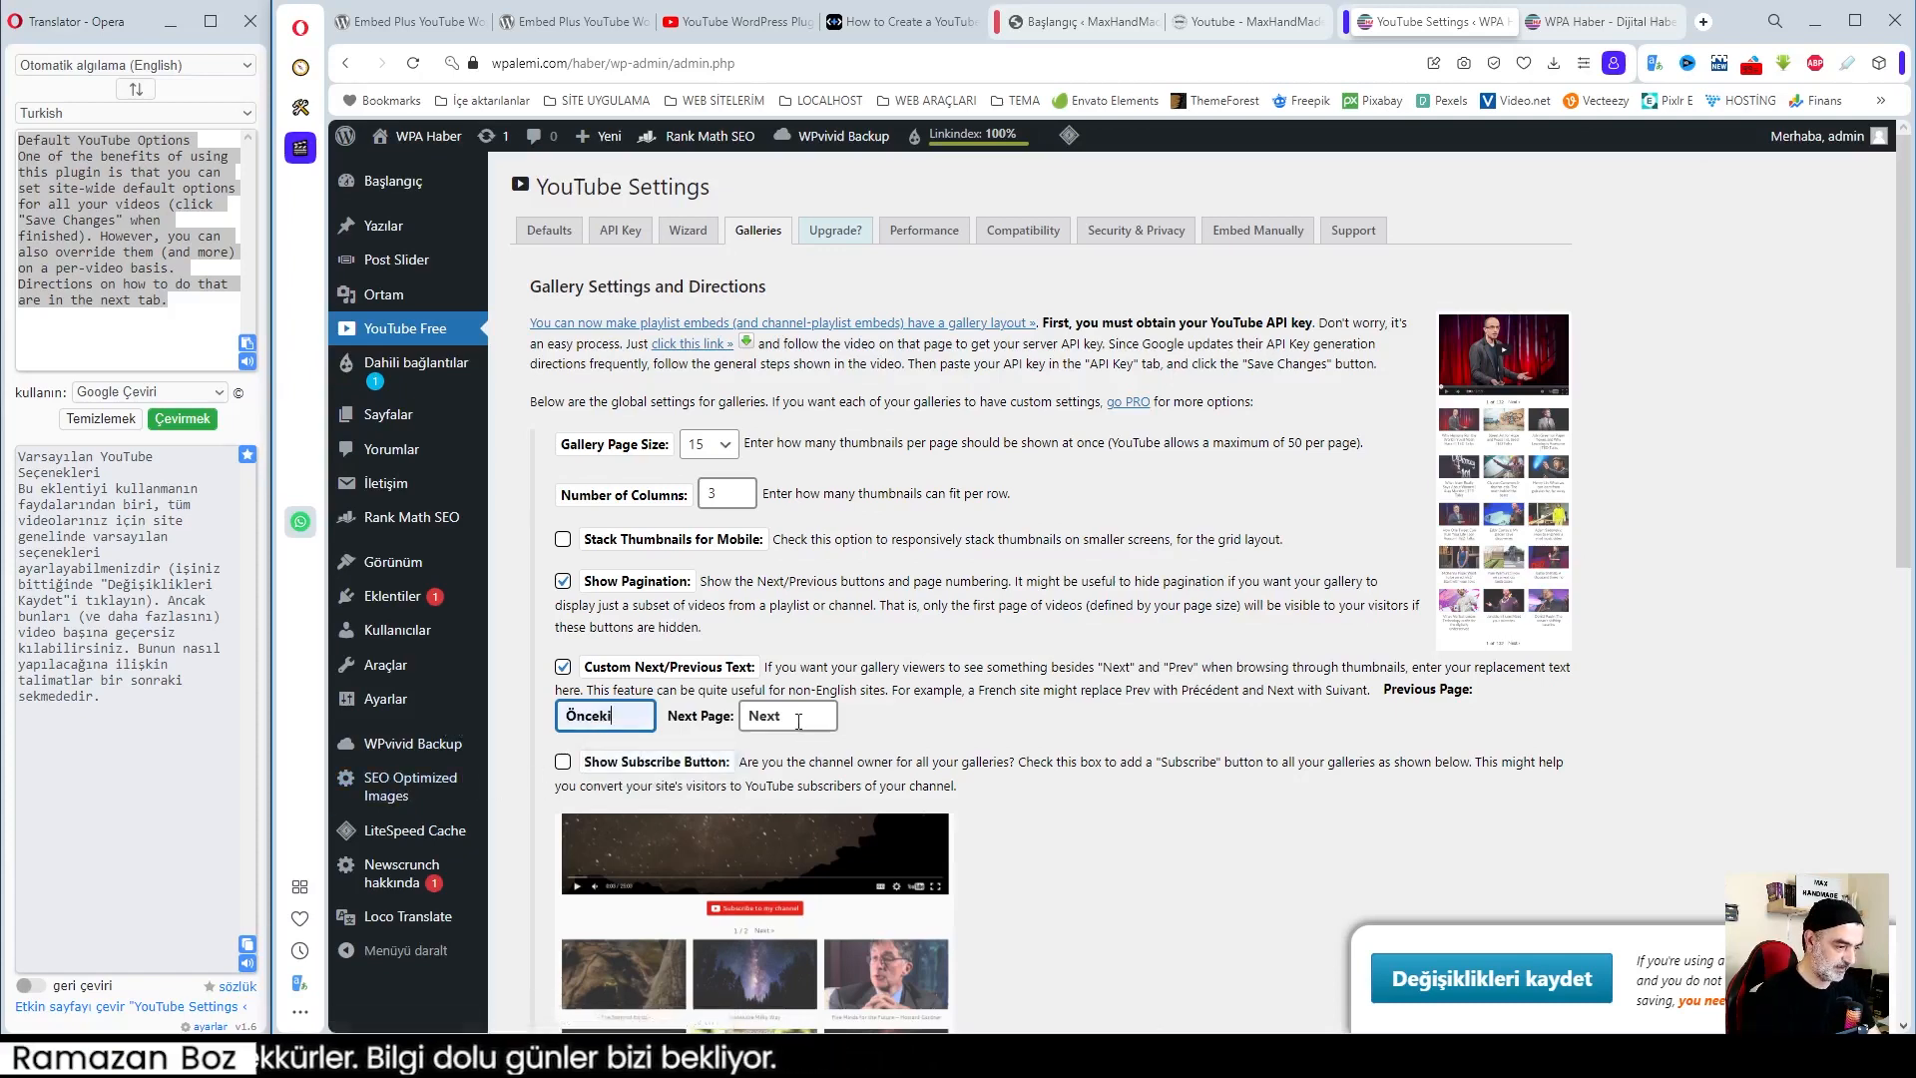
drag(798, 721, 716, 711)
key(BackSpace)
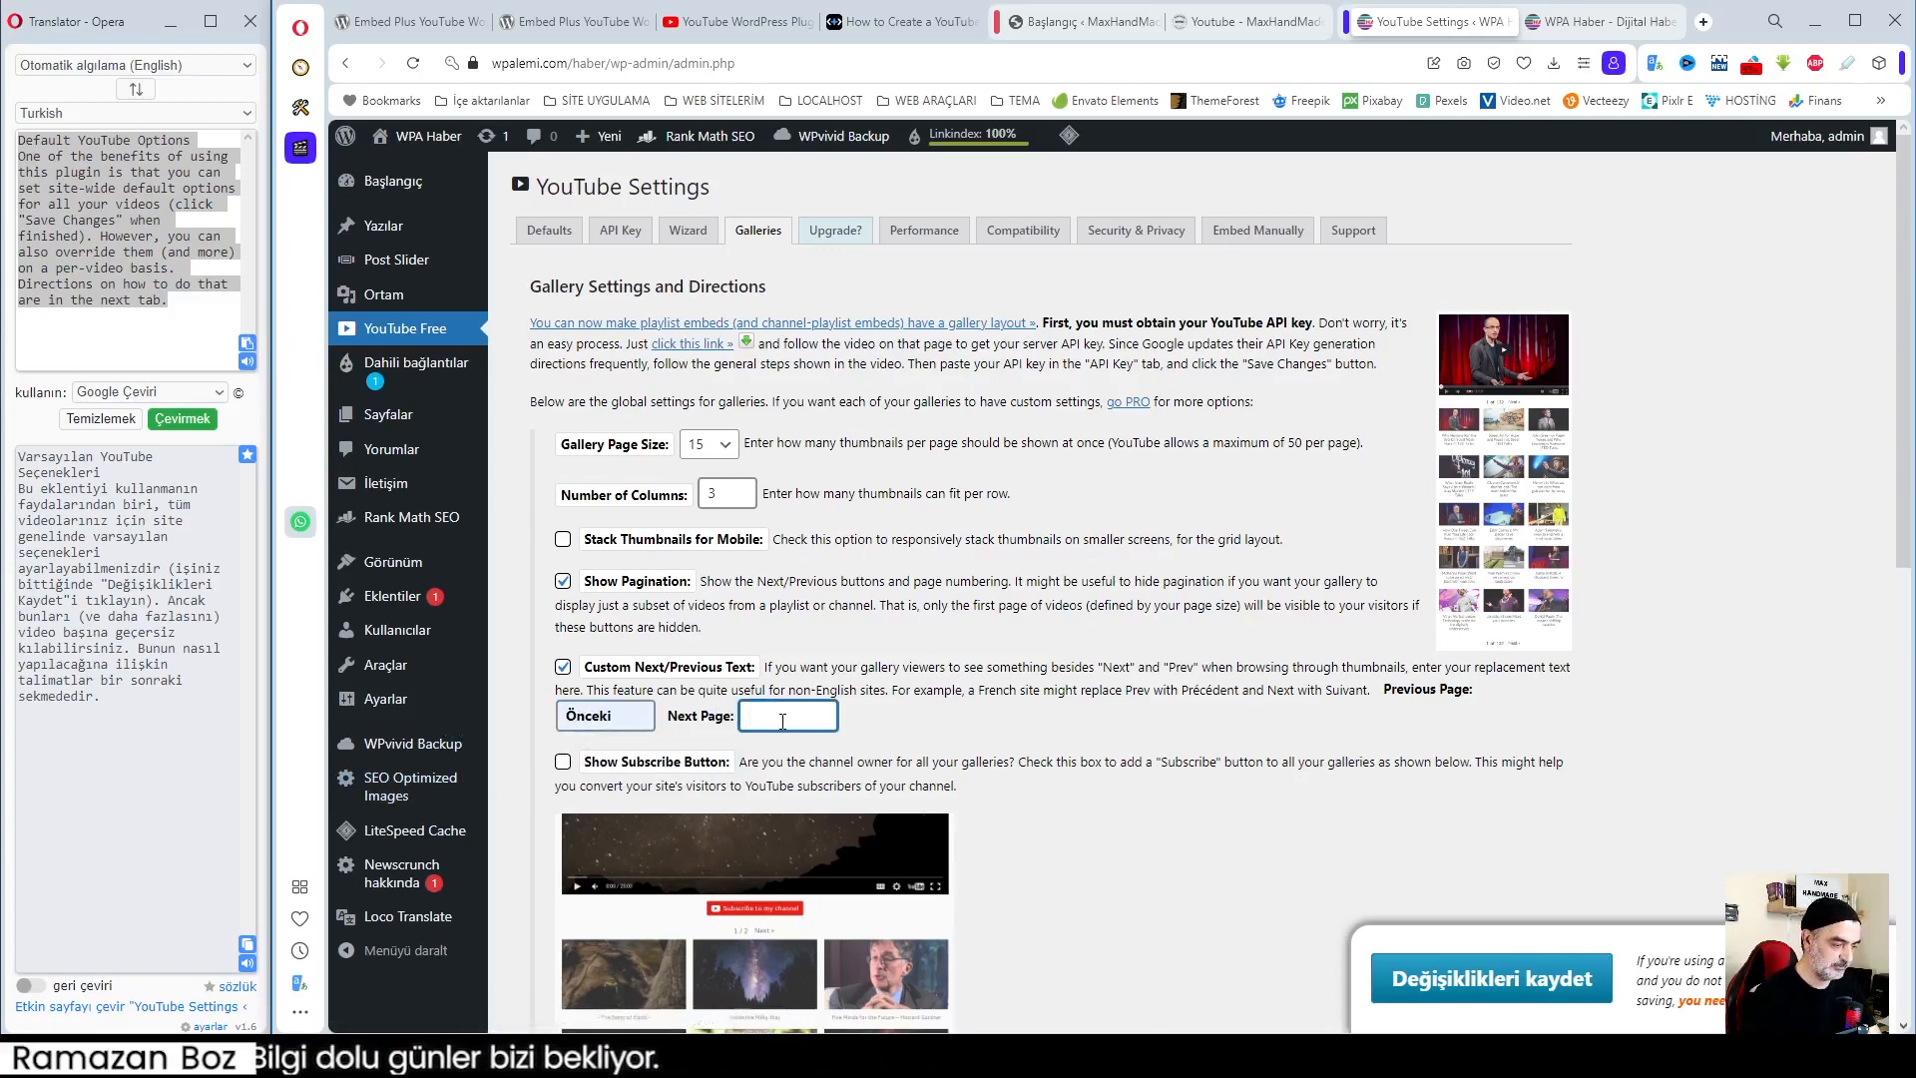
text(Sonraki)
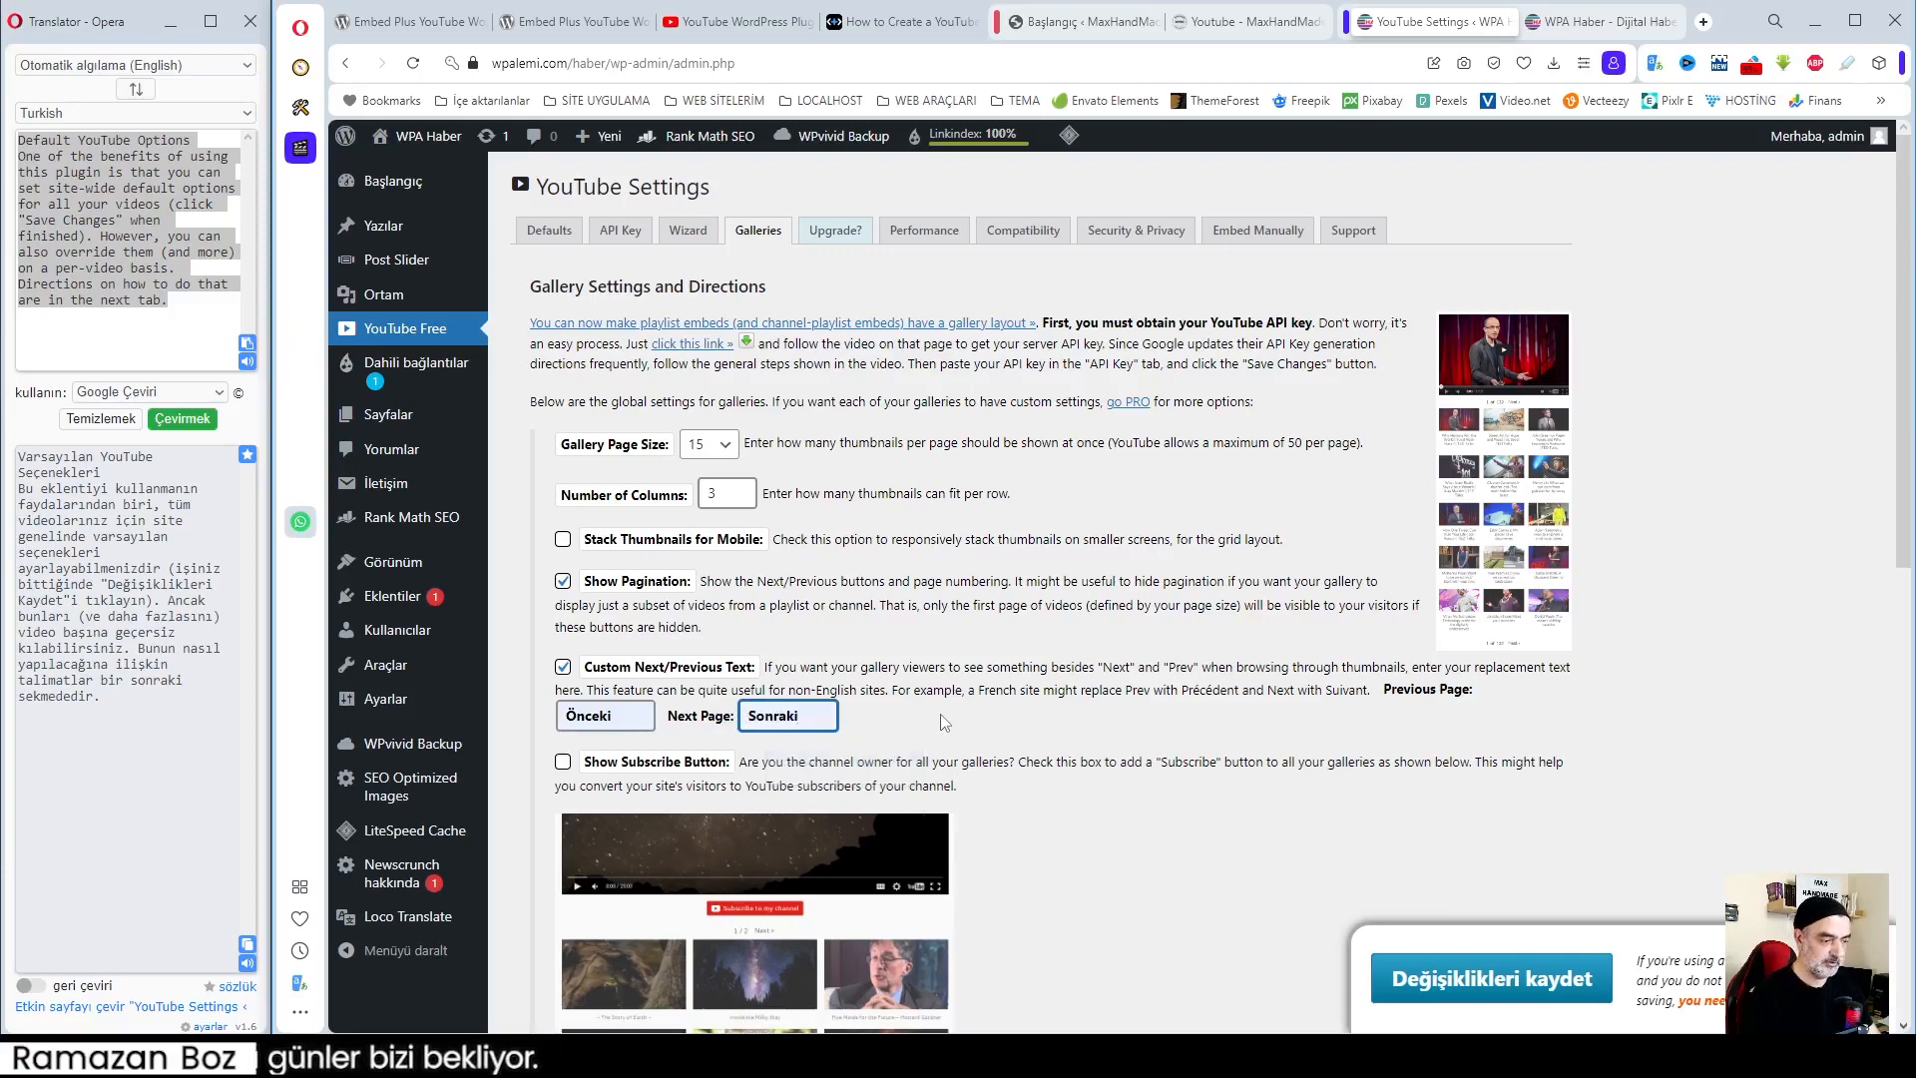
Enable the gallery's Subscribe button with the YouTube channel's URL and the button text "Kanalıma abone ol"
scroll(776, 641, down, 2)
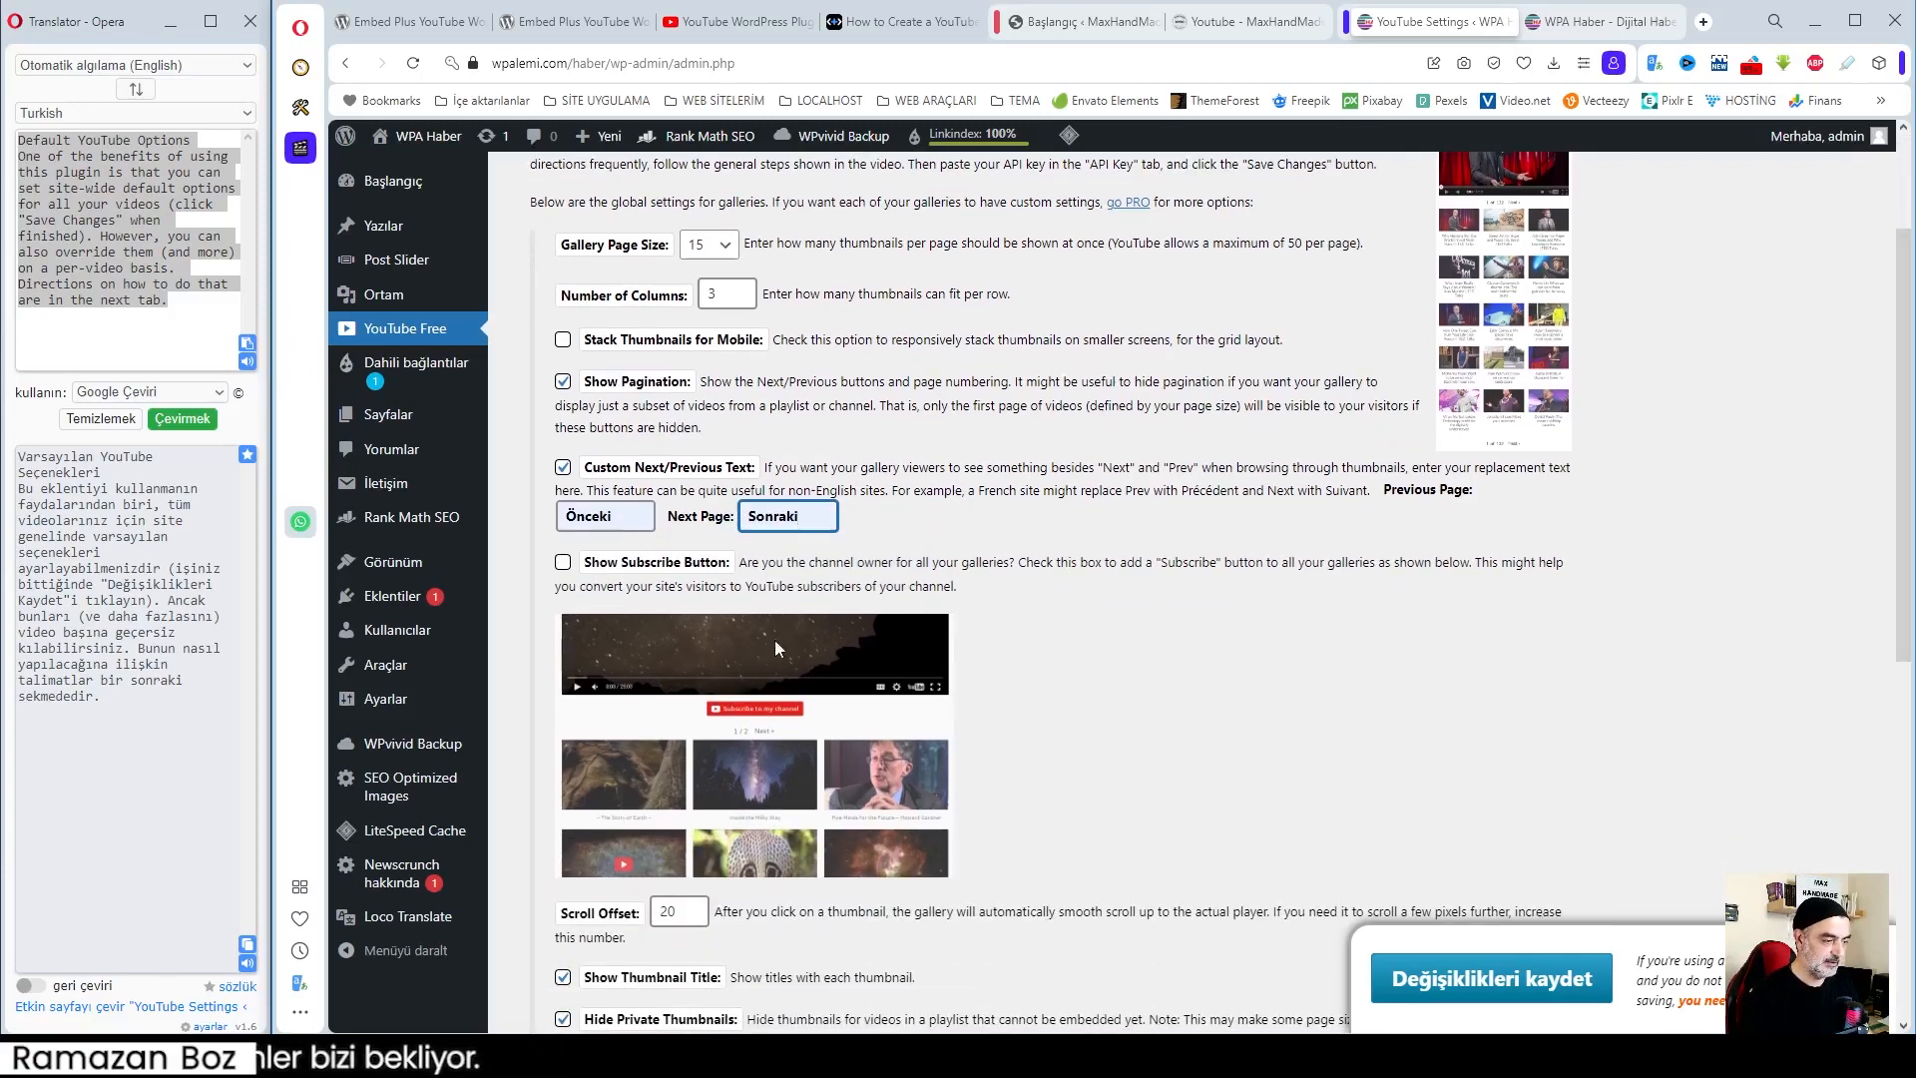
click(563, 563)
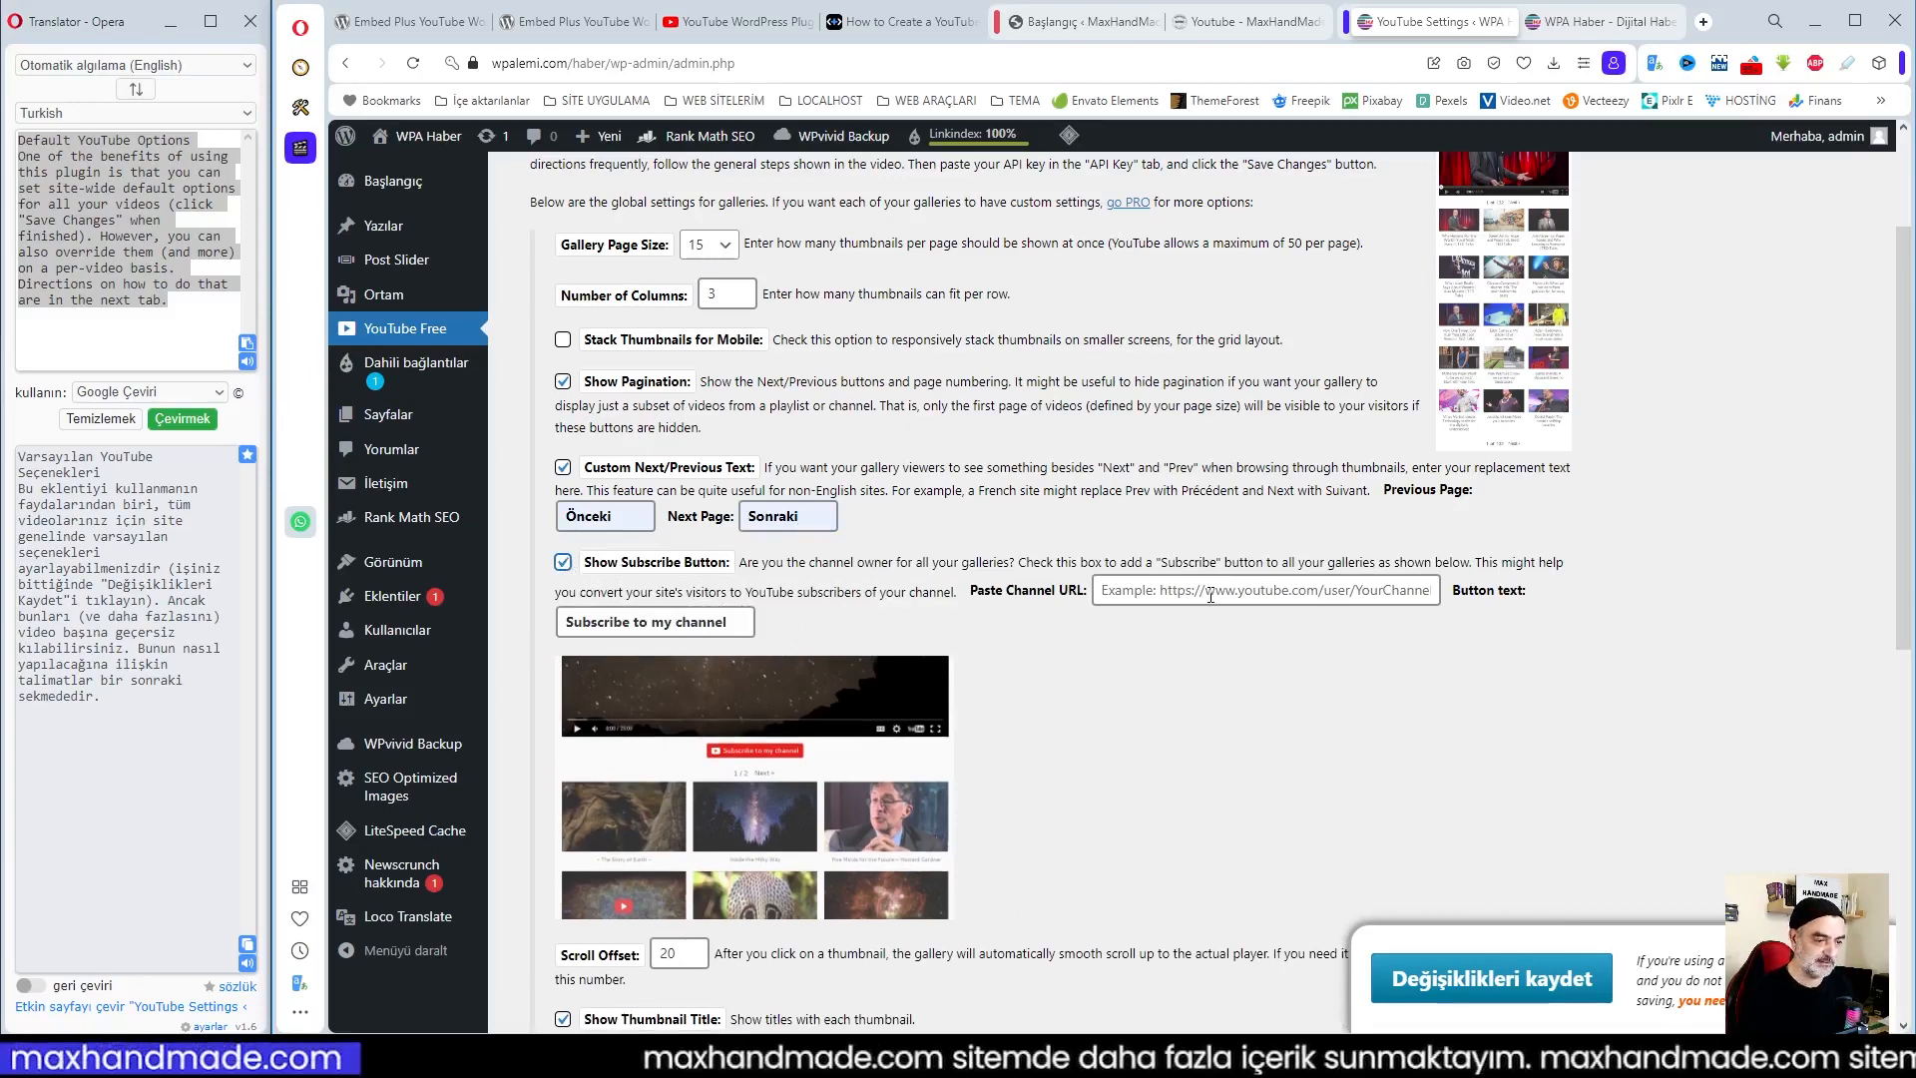
click(1221, 590)
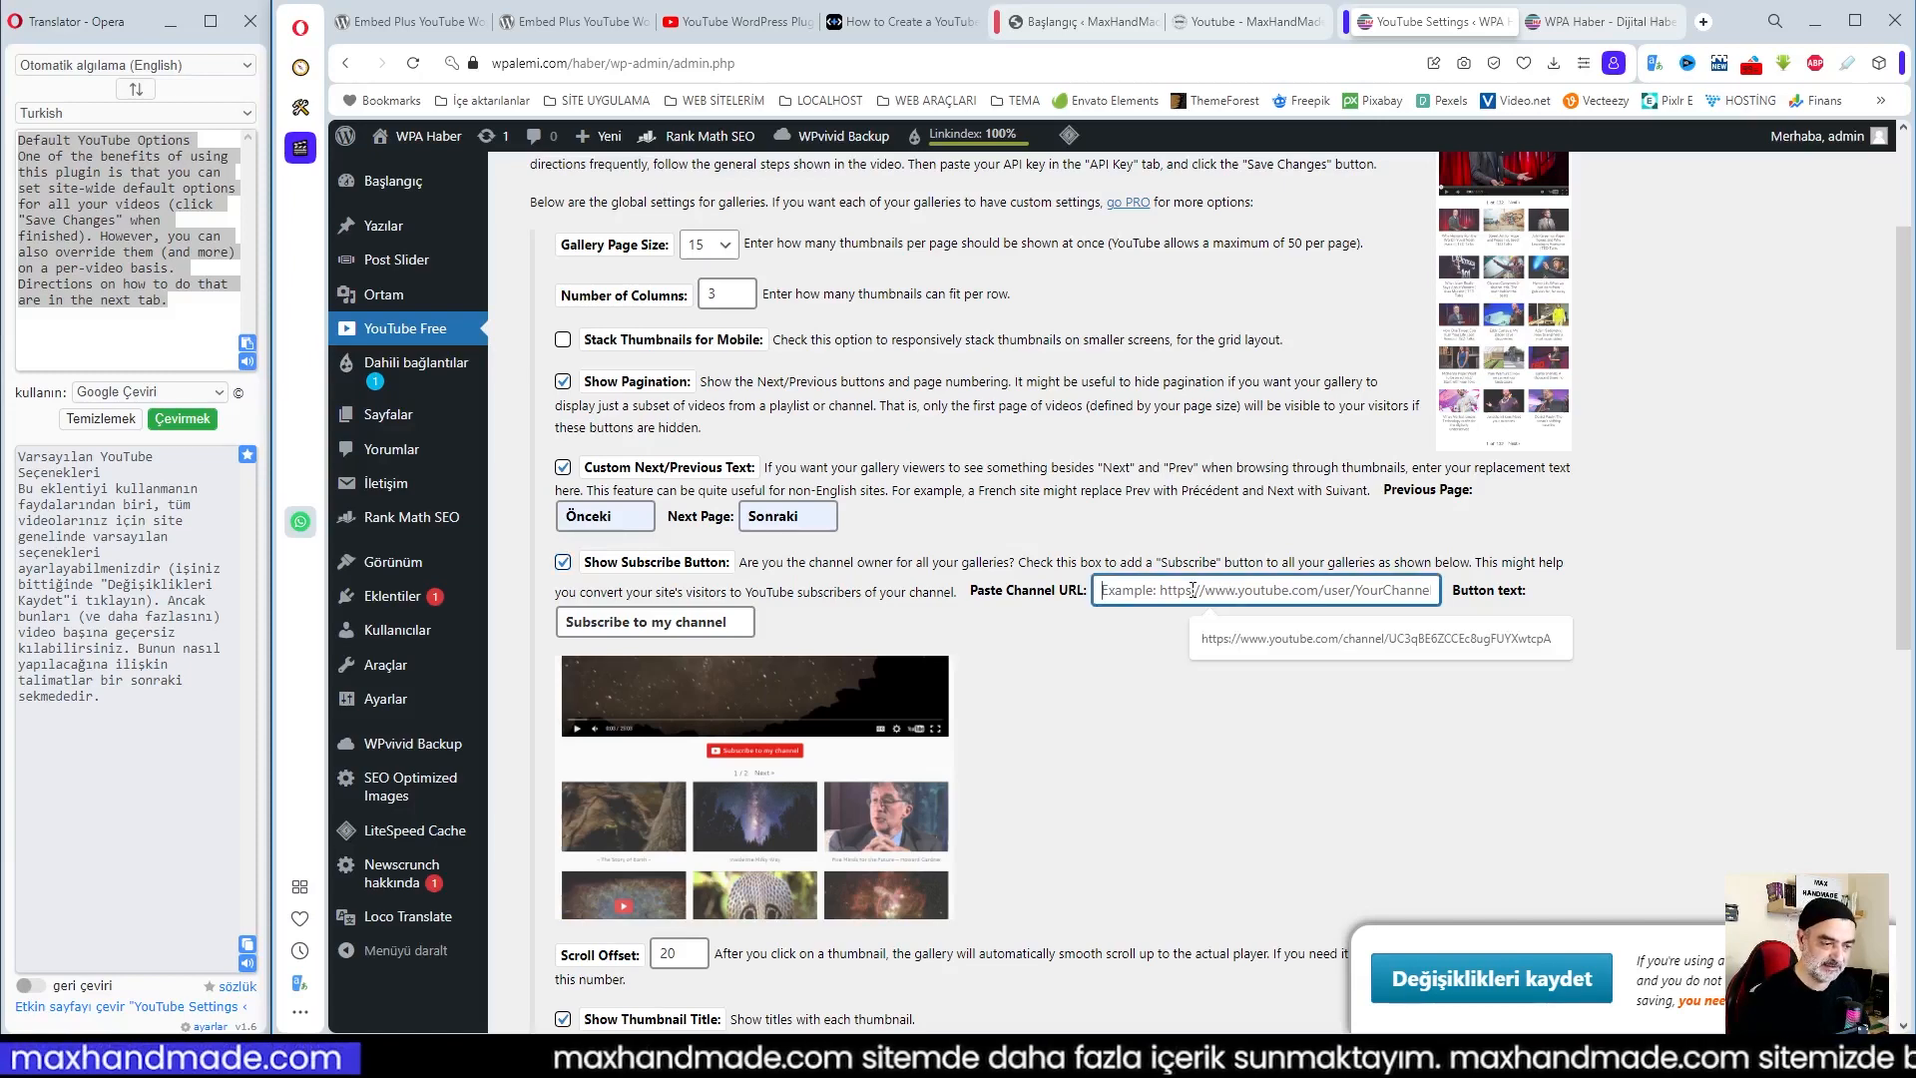
click(1279, 643)
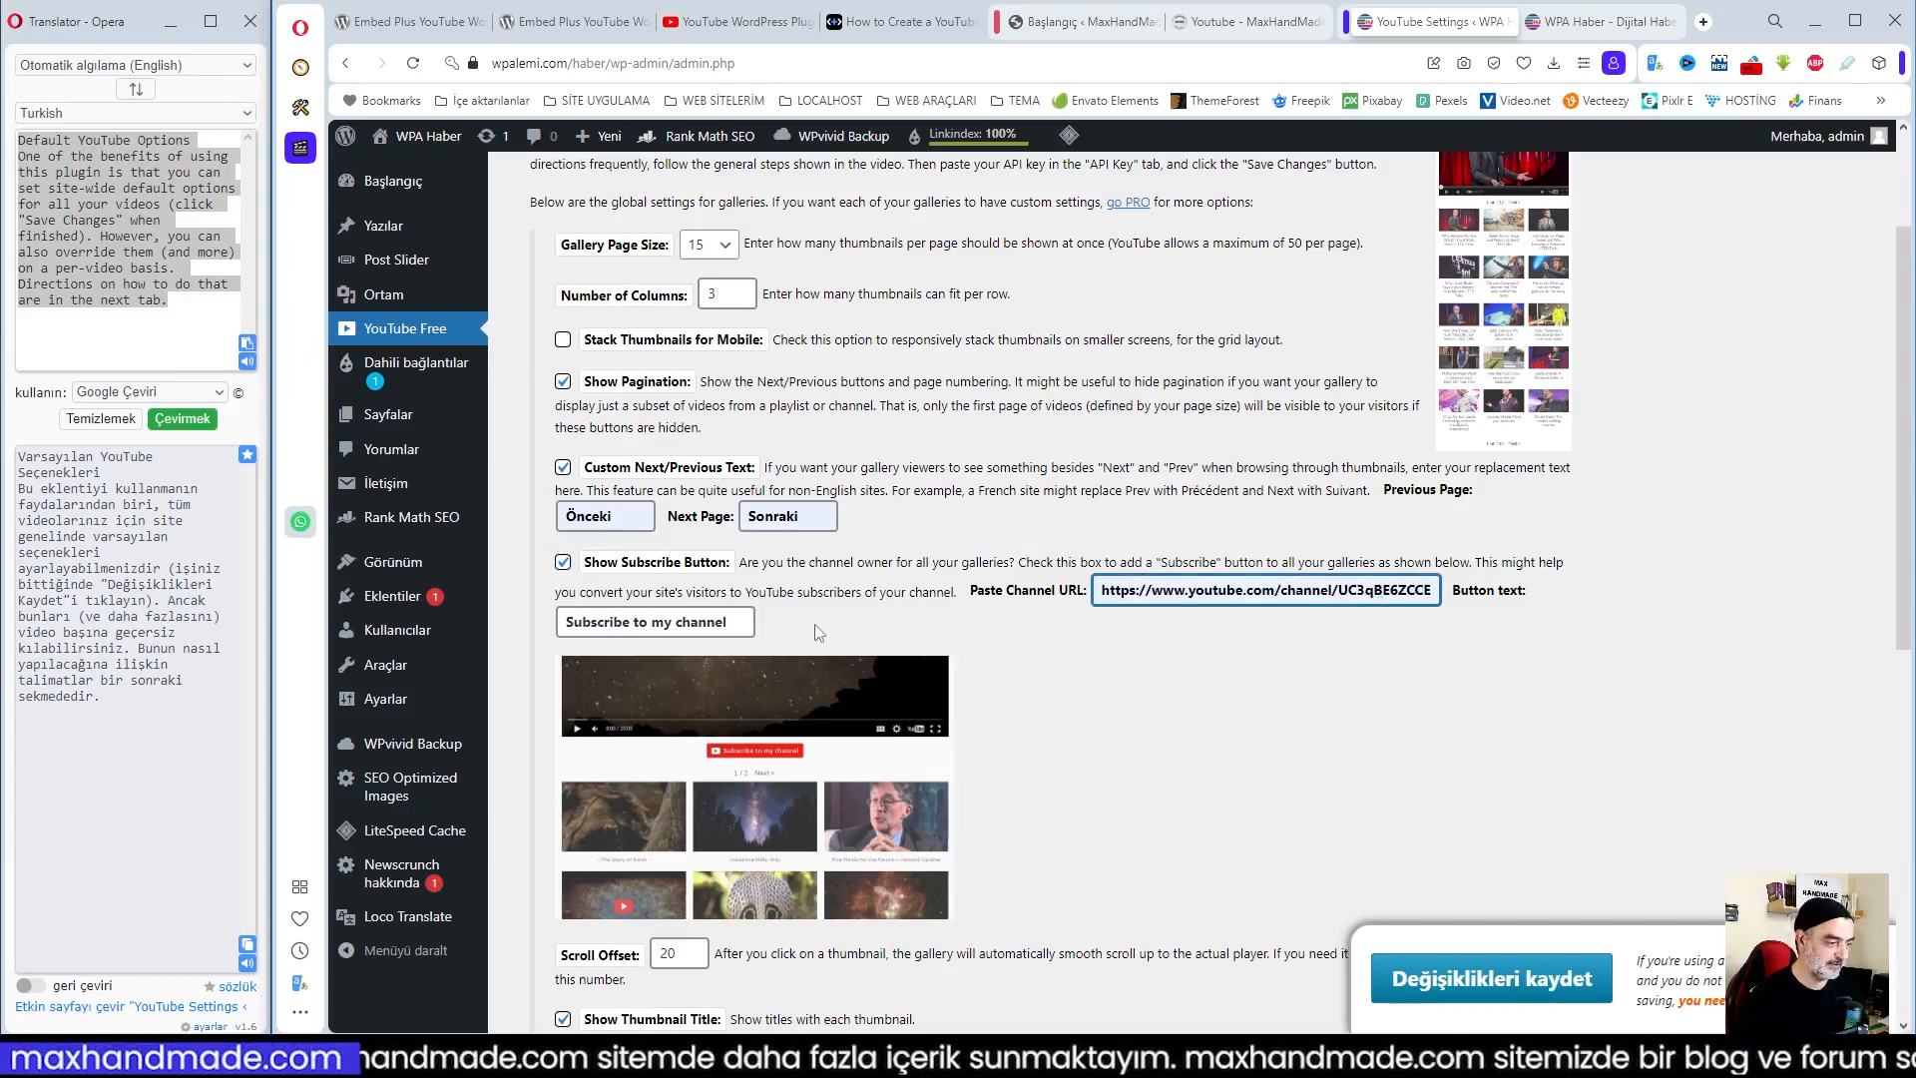
drag(738, 626, 538, 631)
key(BackSpace)
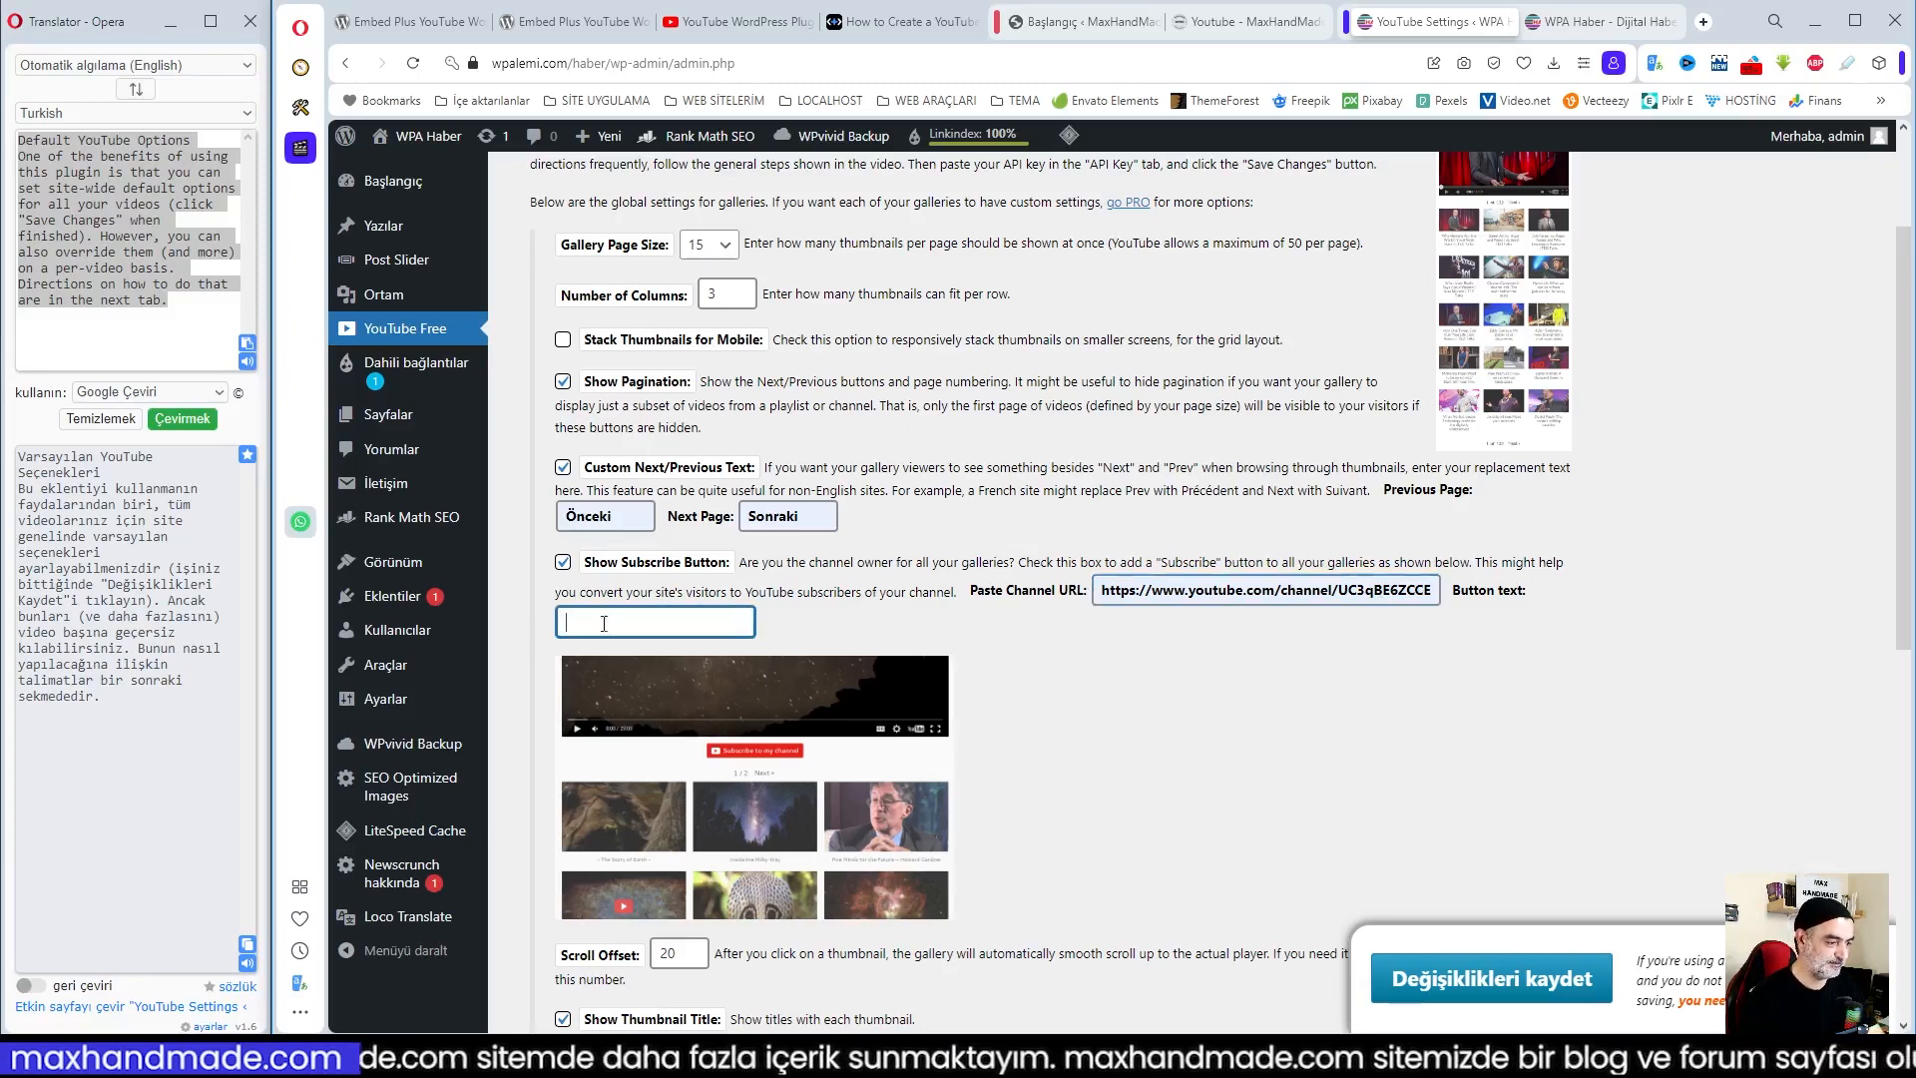
click(626, 621)
click(696, 670)
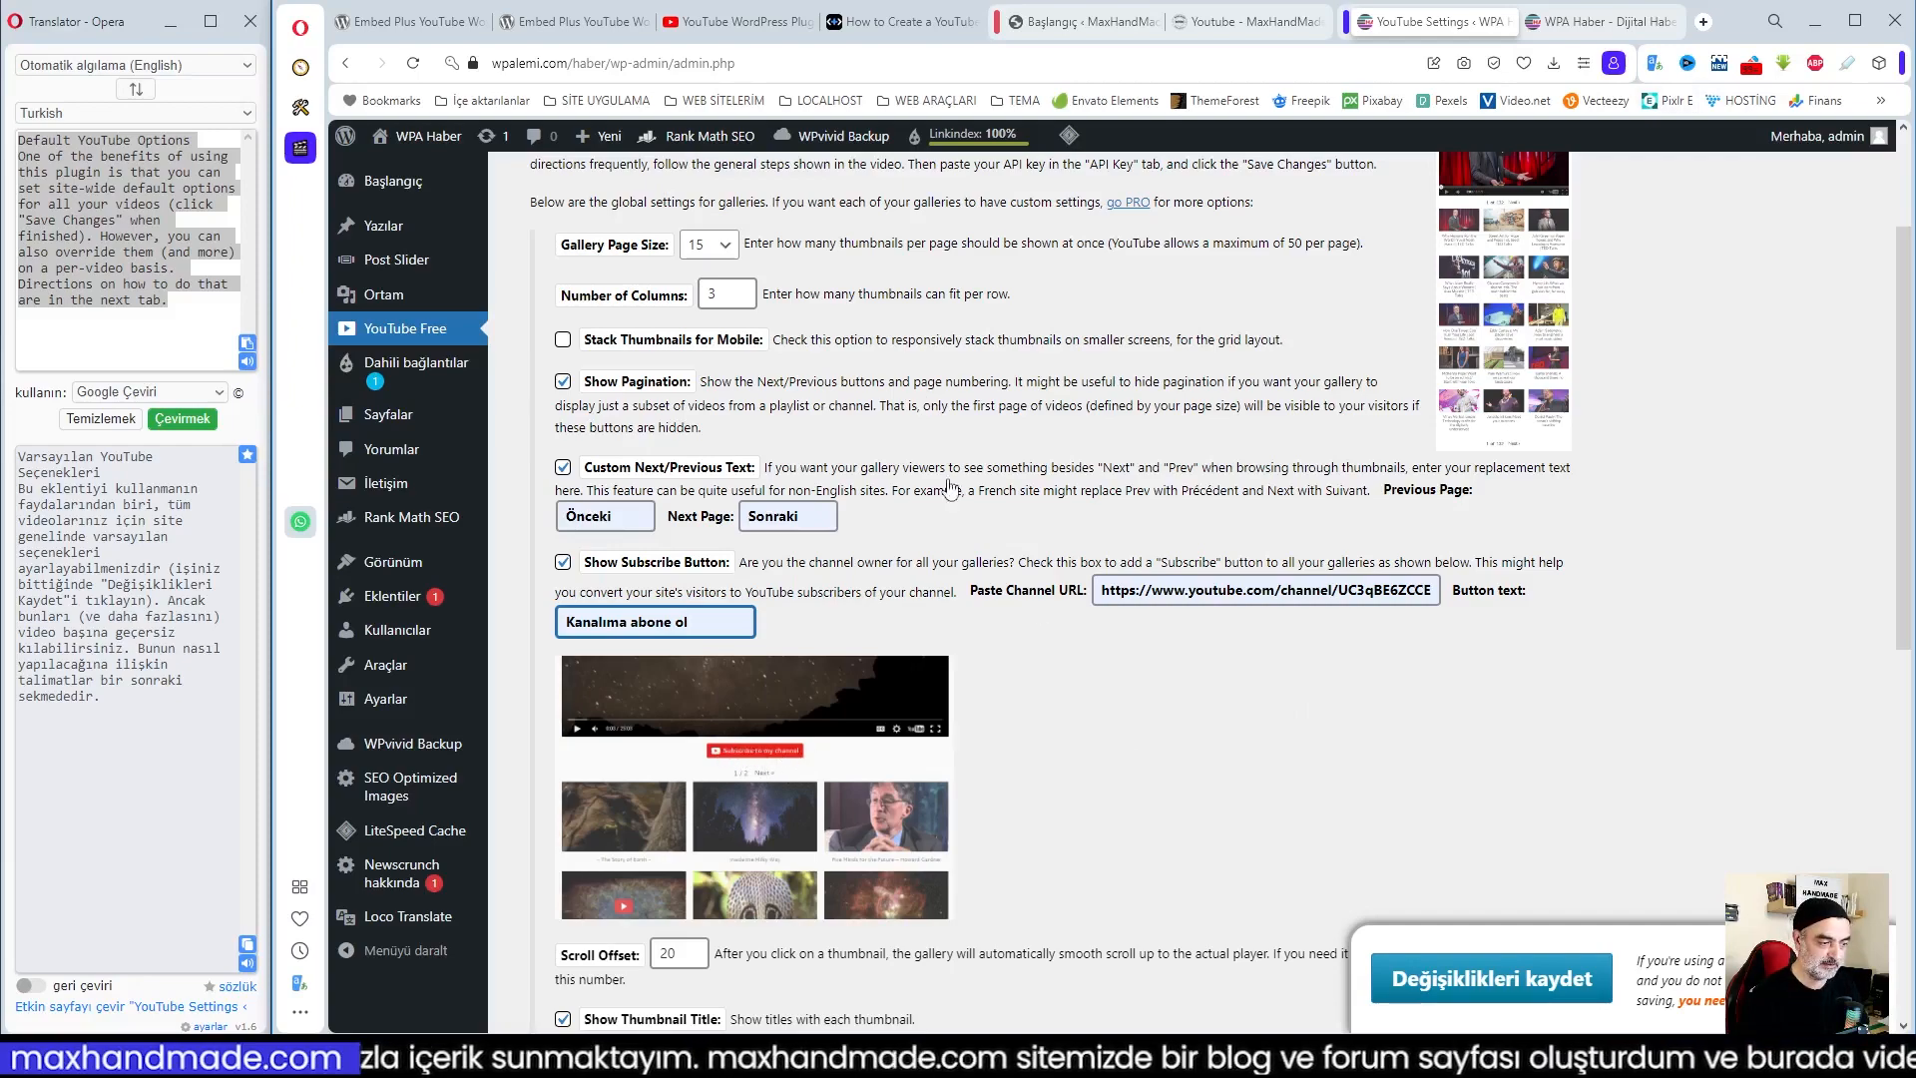
Check the live gallery layout on the MaxHandMade YouTube page and review the gallery options from Scroll Offset to Thumbnail Click Plays Video
click(1327, 25)
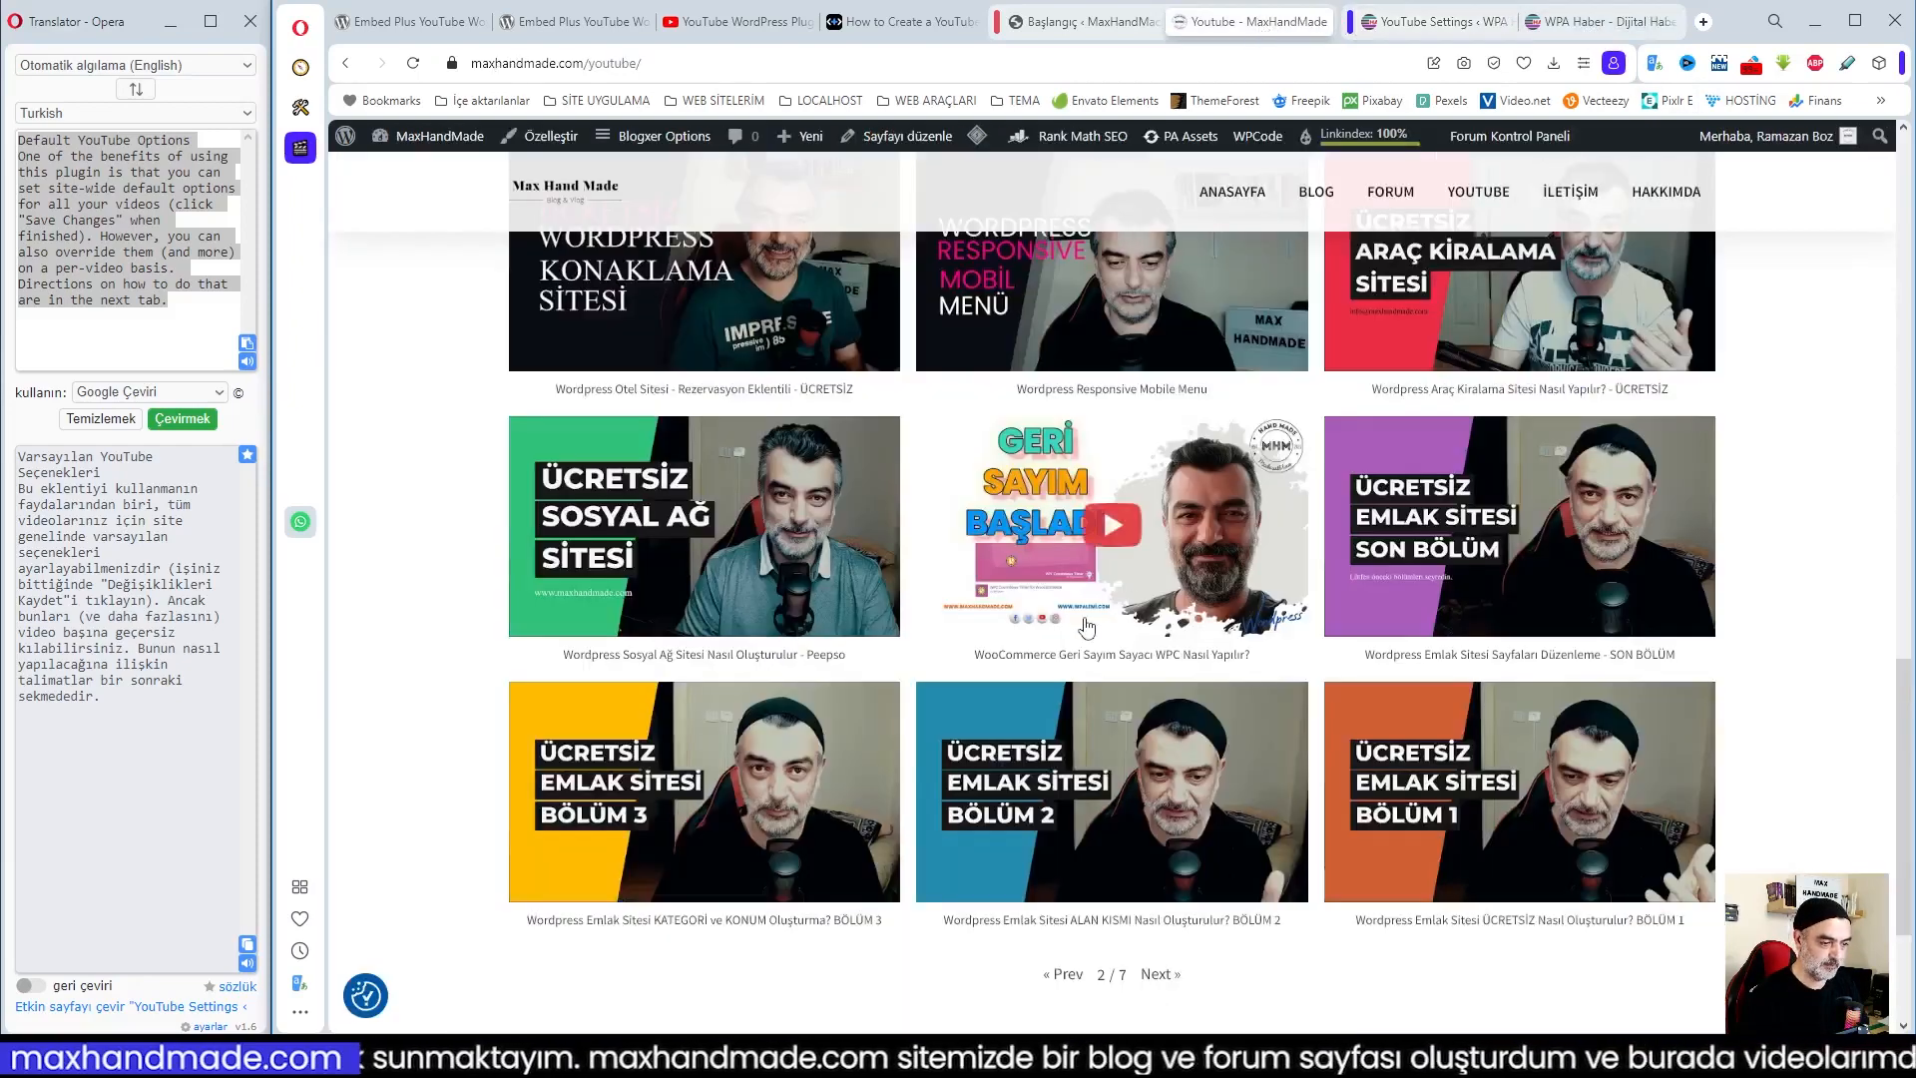
scroll(1098, 607, up, 10)
scroll(1098, 608, down, 1)
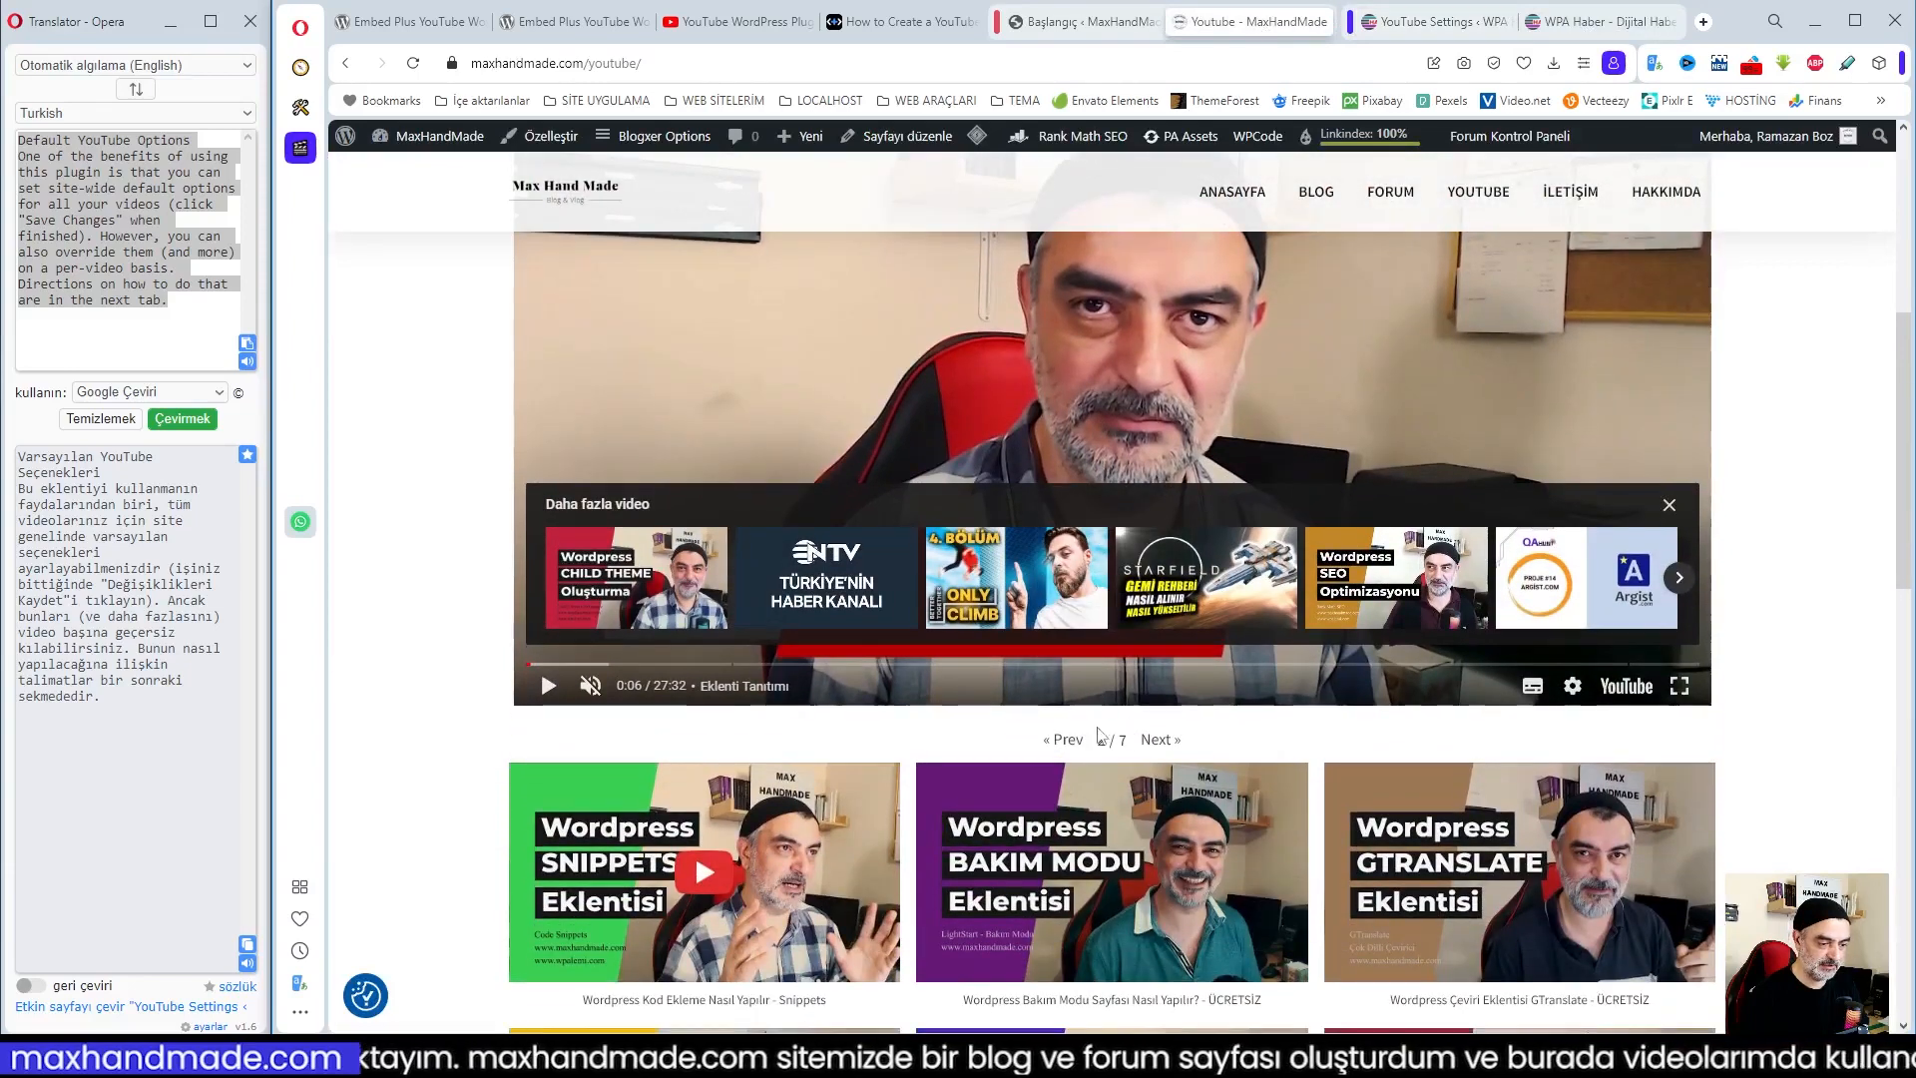
click(1432, 22)
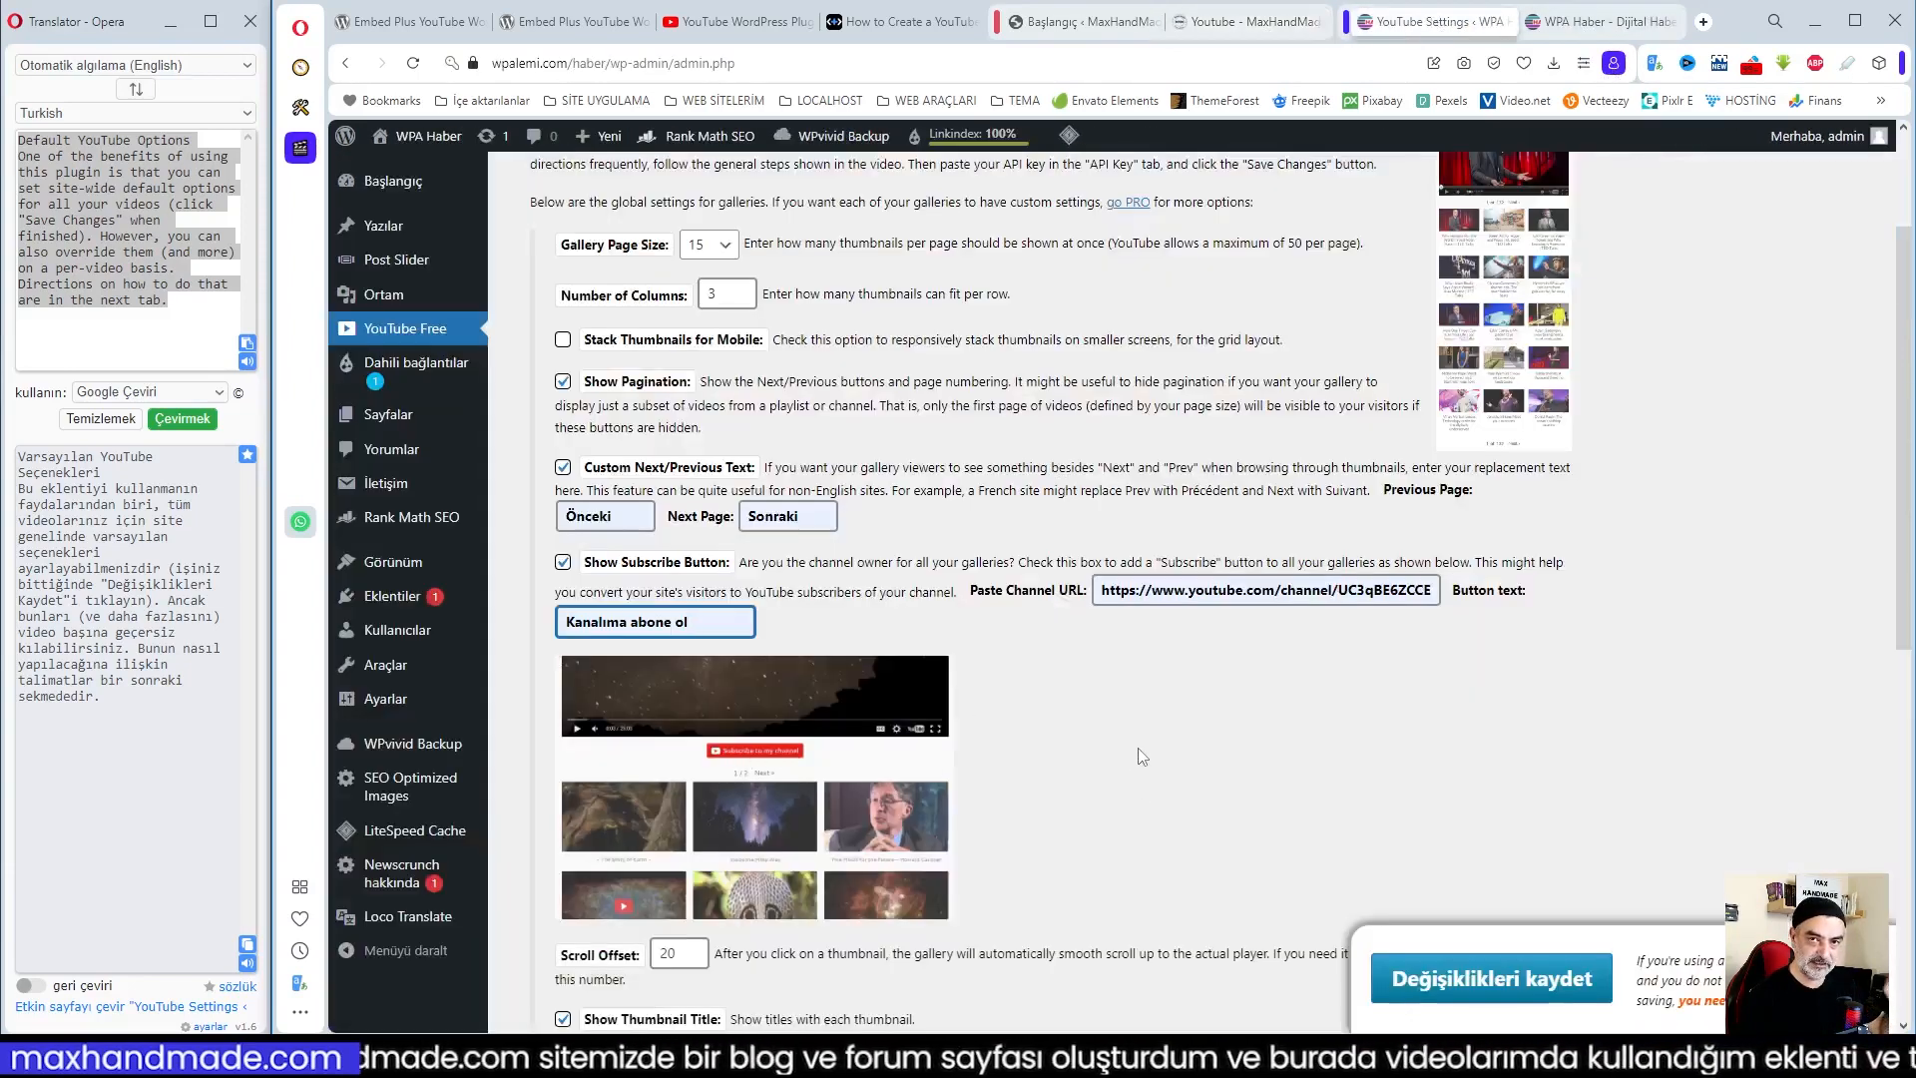
scroll(1216, 710, down, 3)
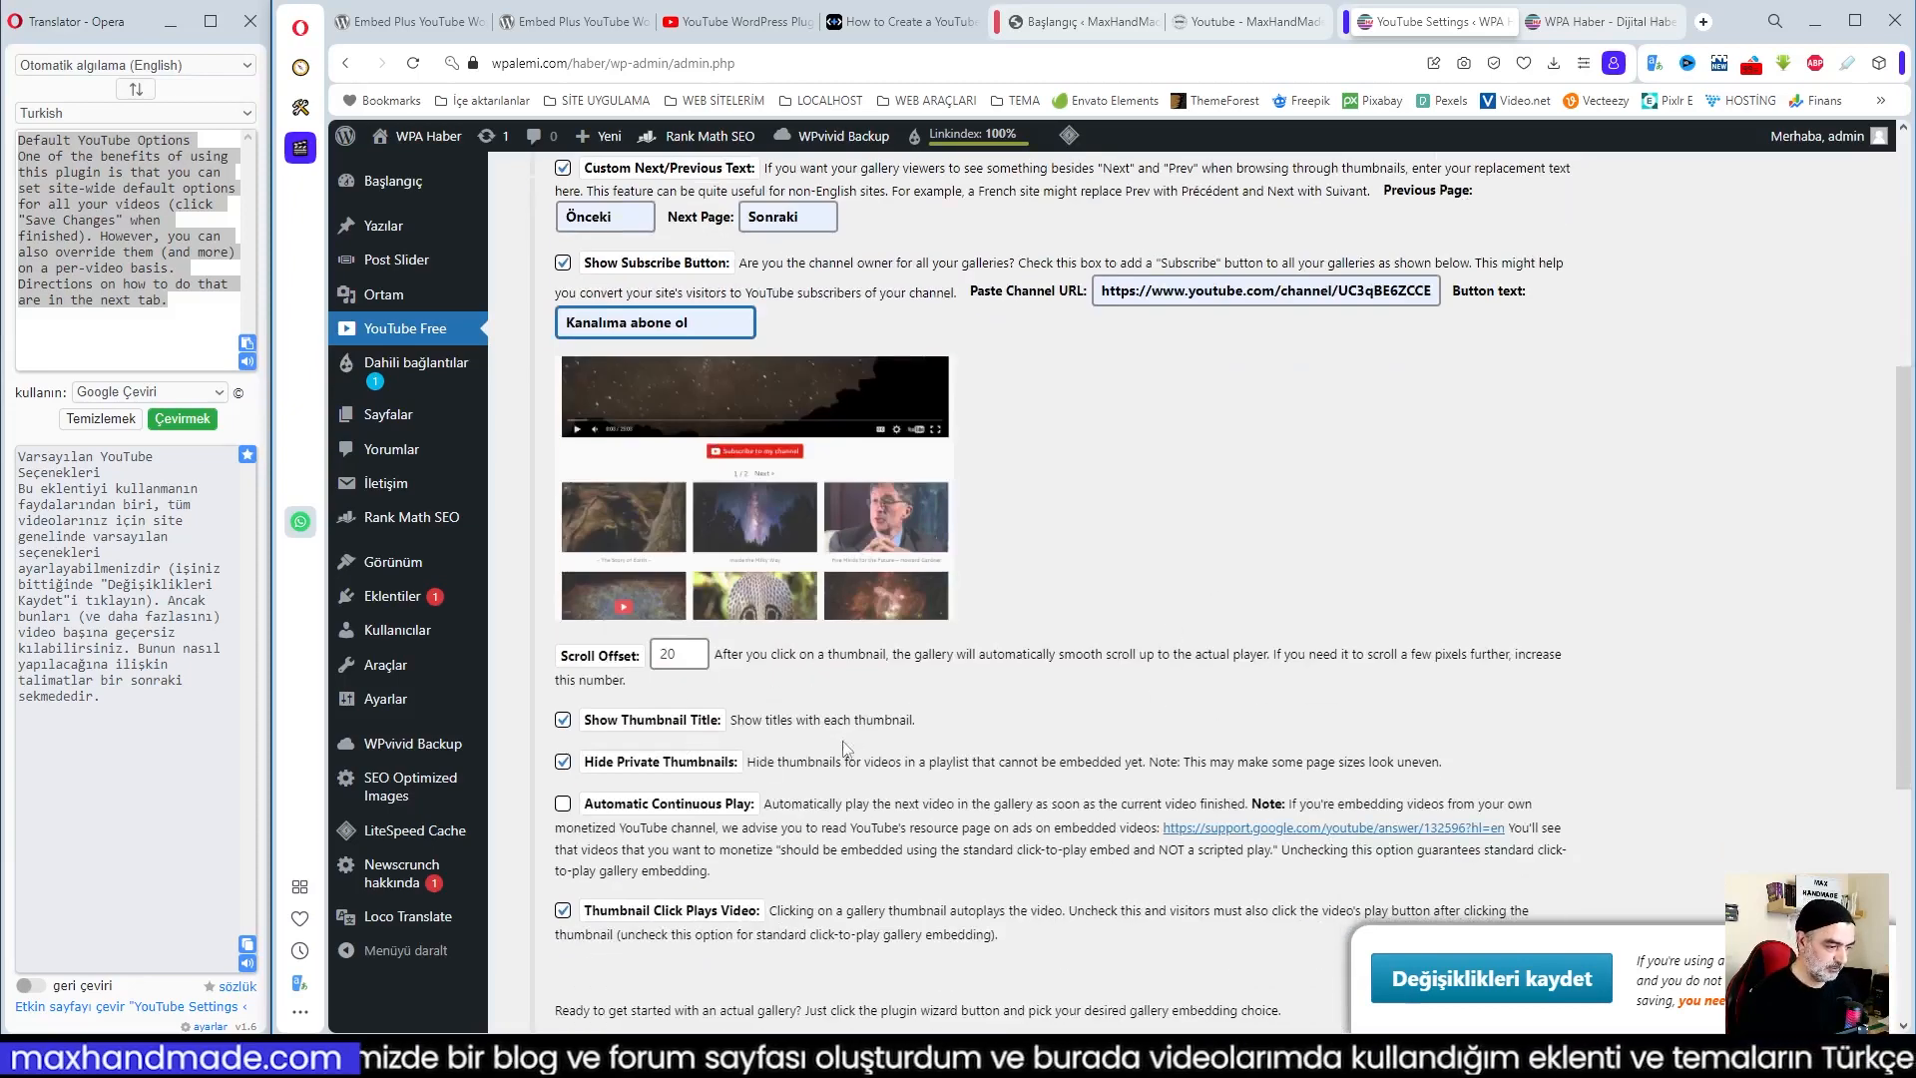
scroll(1048, 710, down, 3)
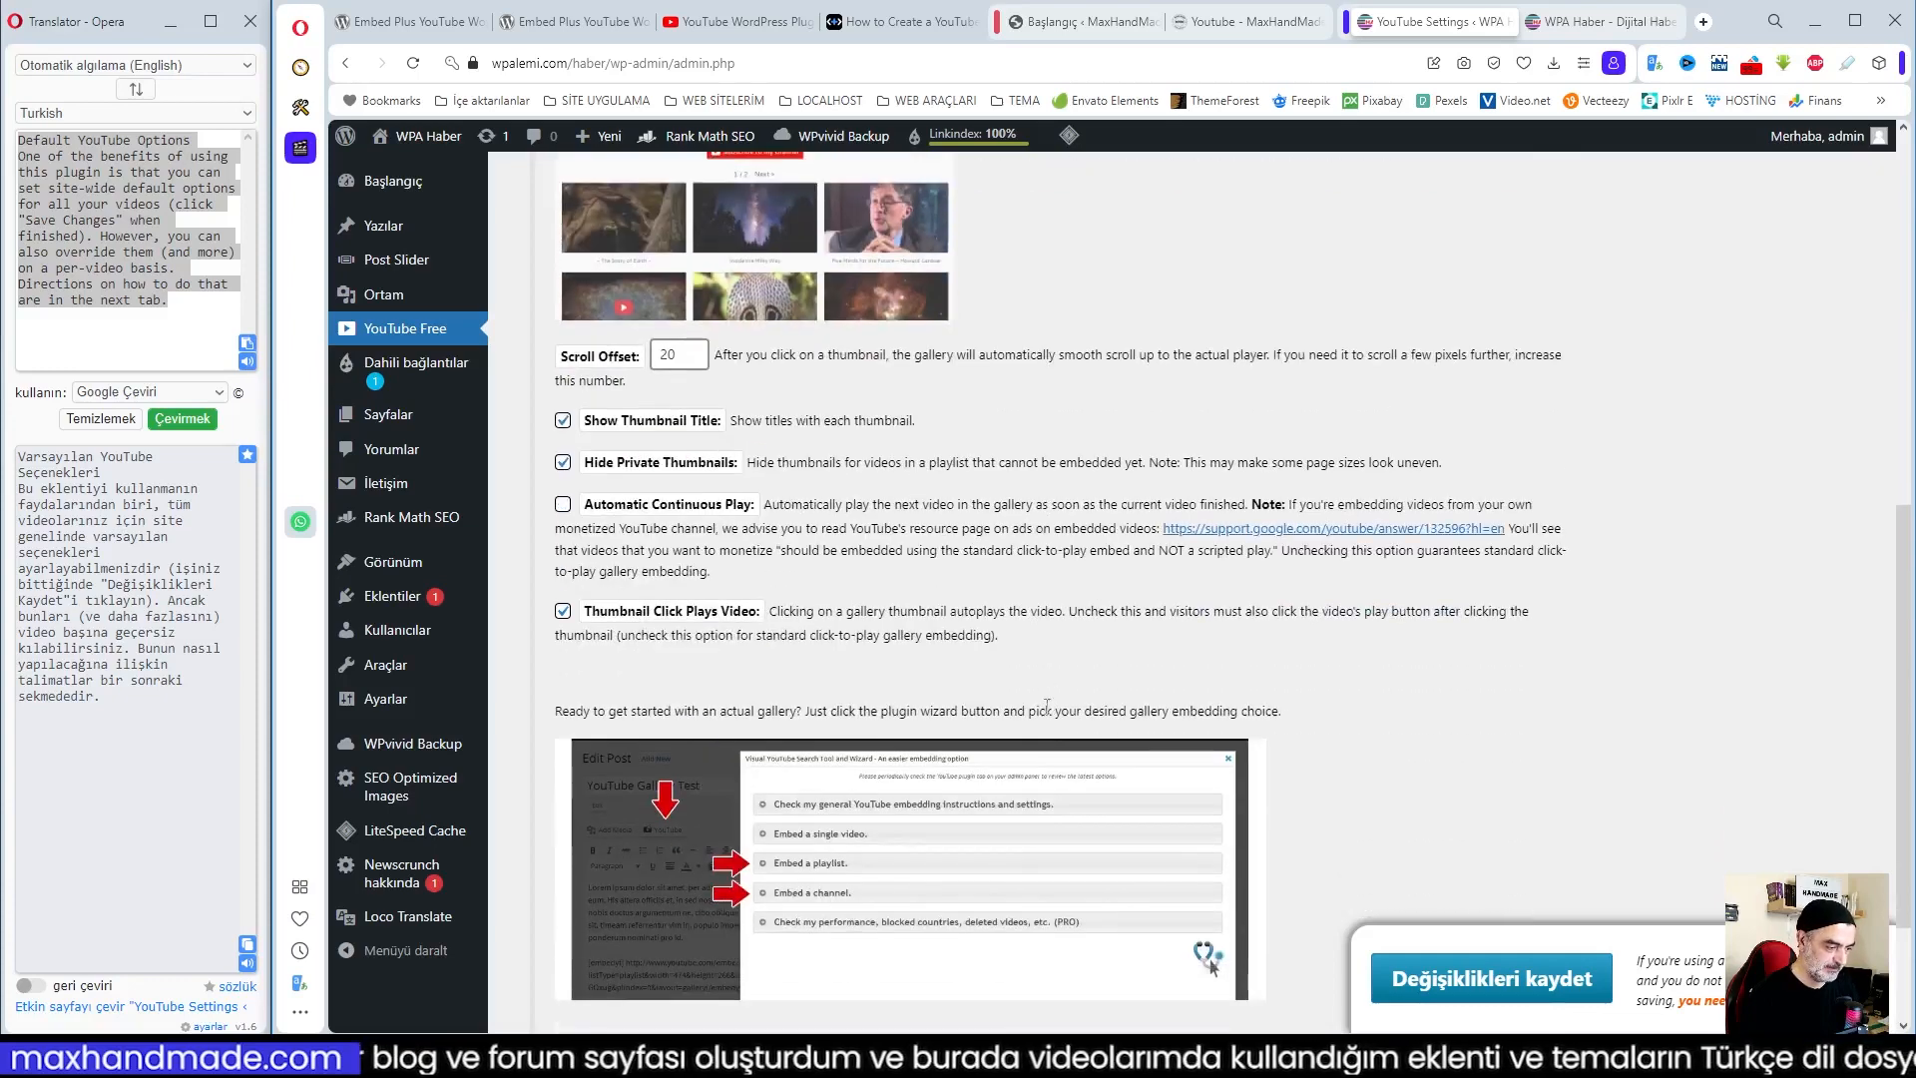
scroll(1031, 674, down, 2)
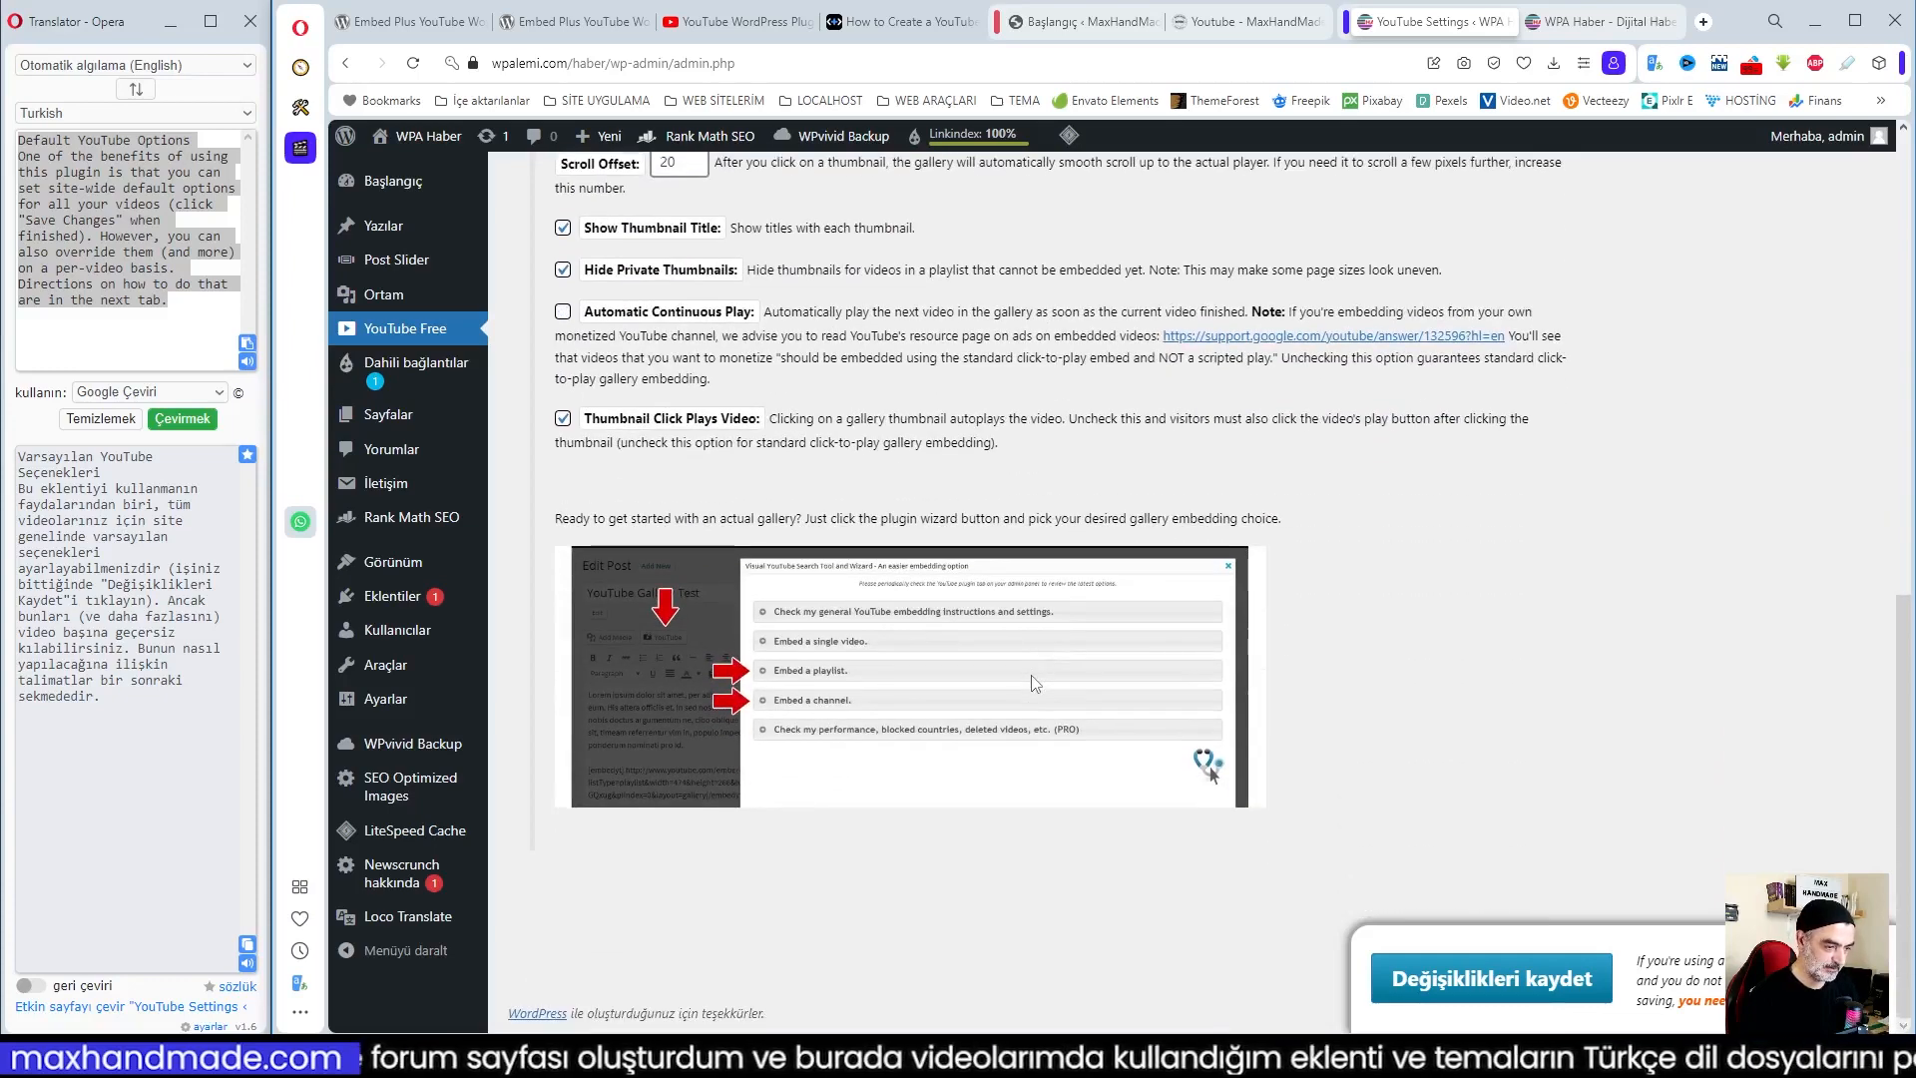
scroll(1037, 684, up, 5)
Save the gallery changes, dismiss the confirmation and return to the gallery settings
click(1491, 1008)
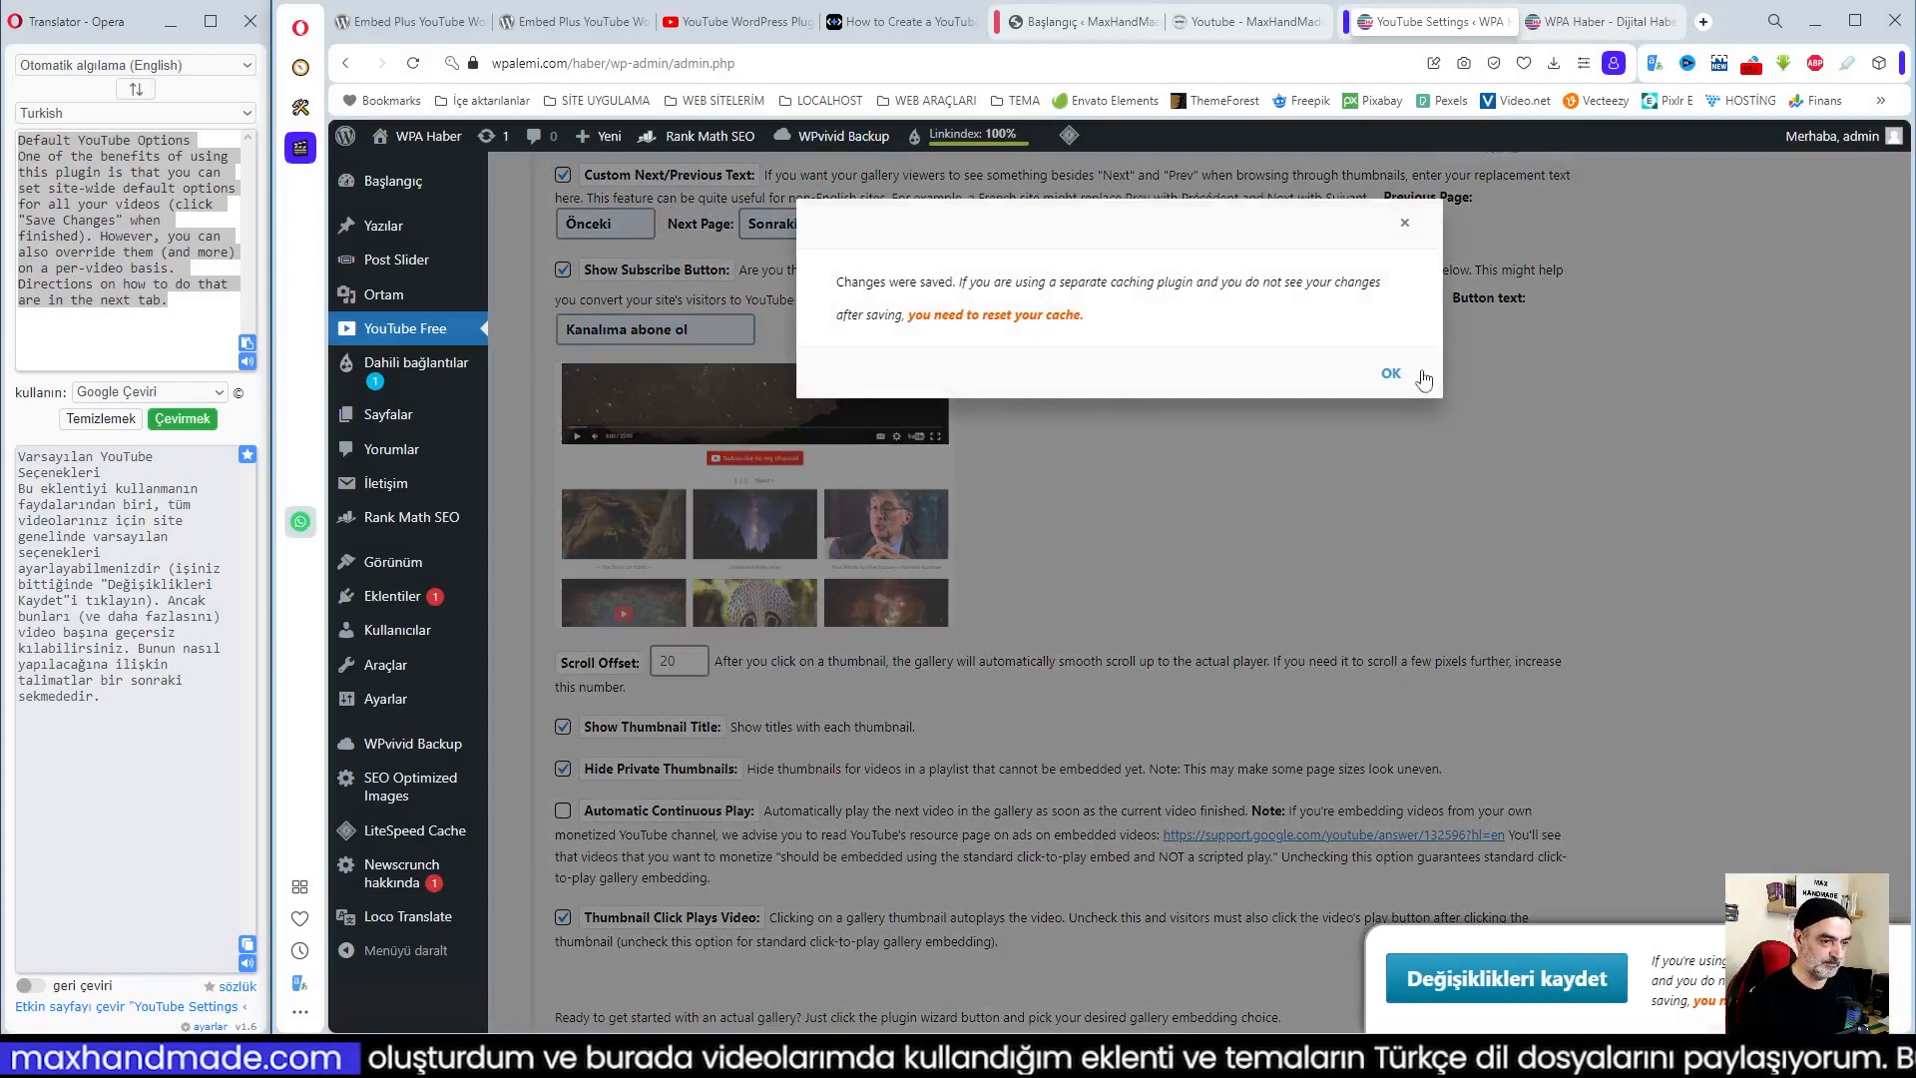
click(1389, 375)
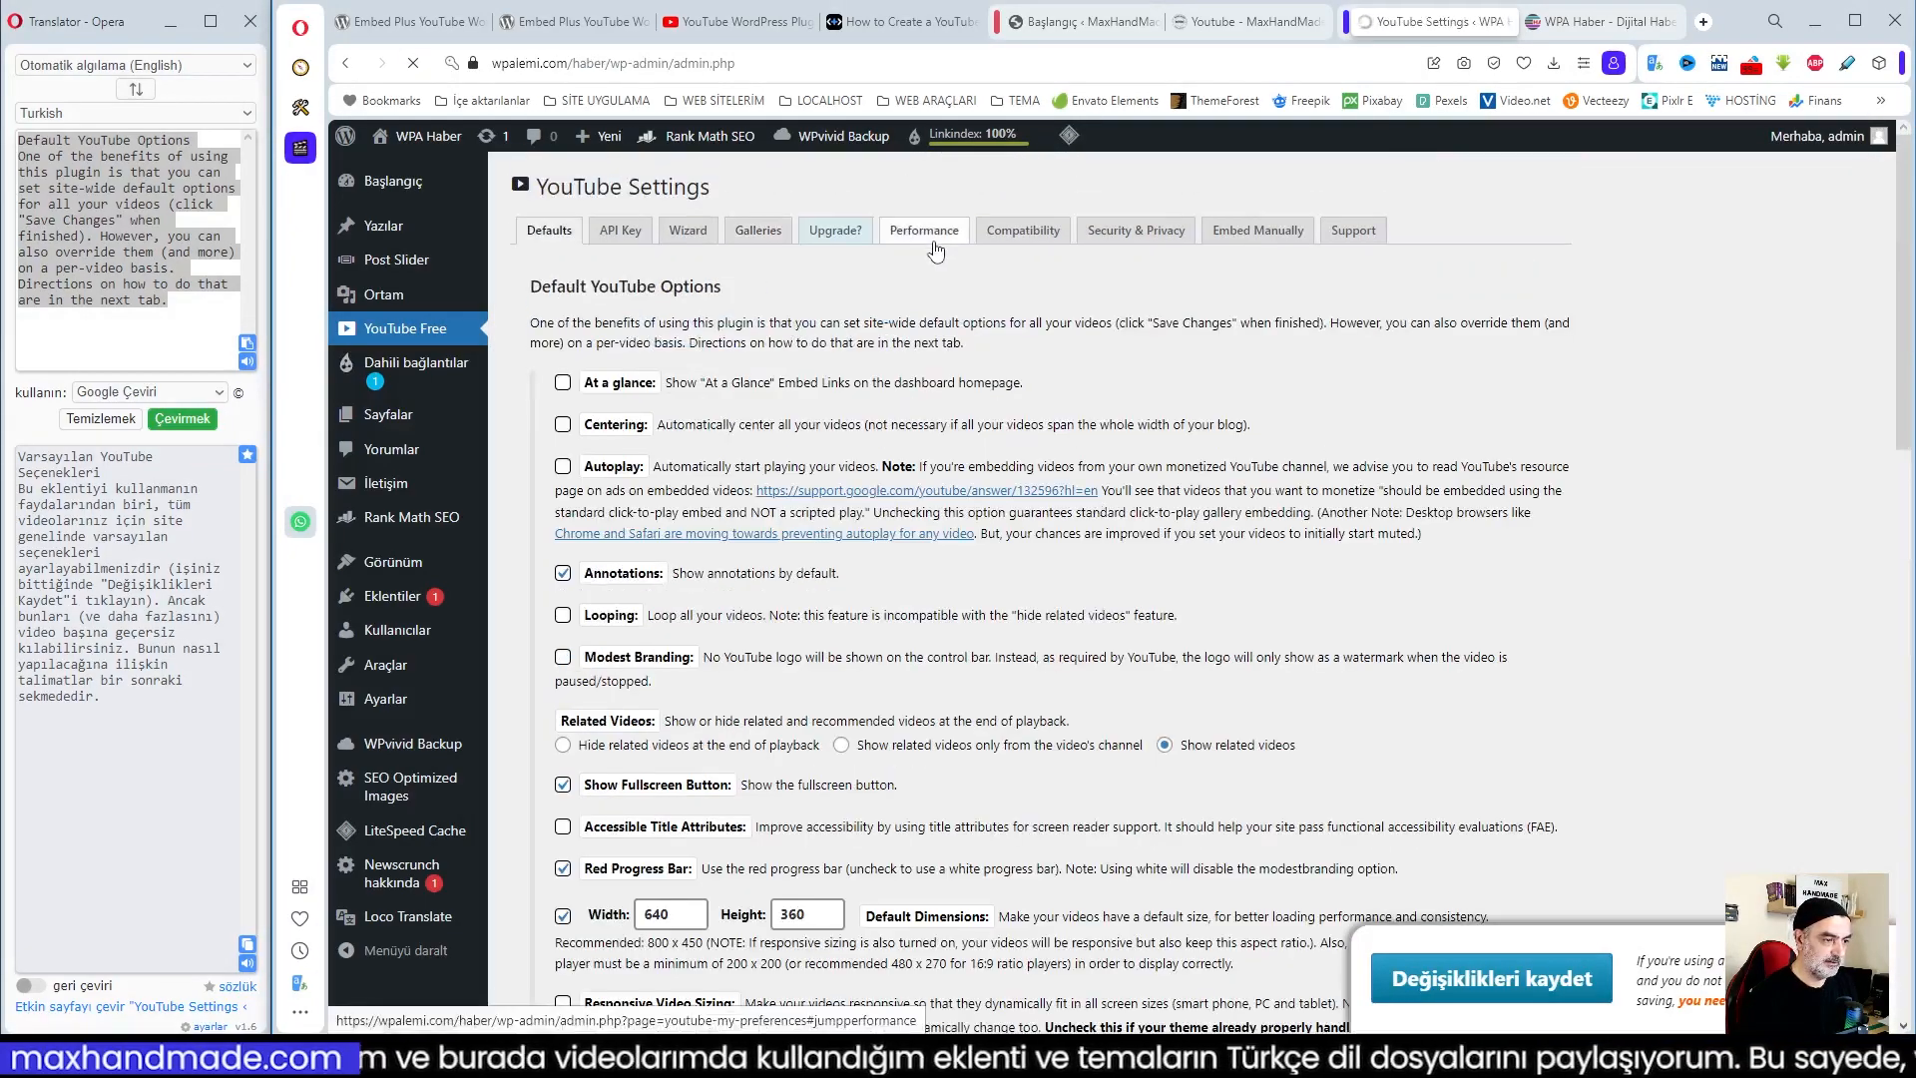
click(758, 232)
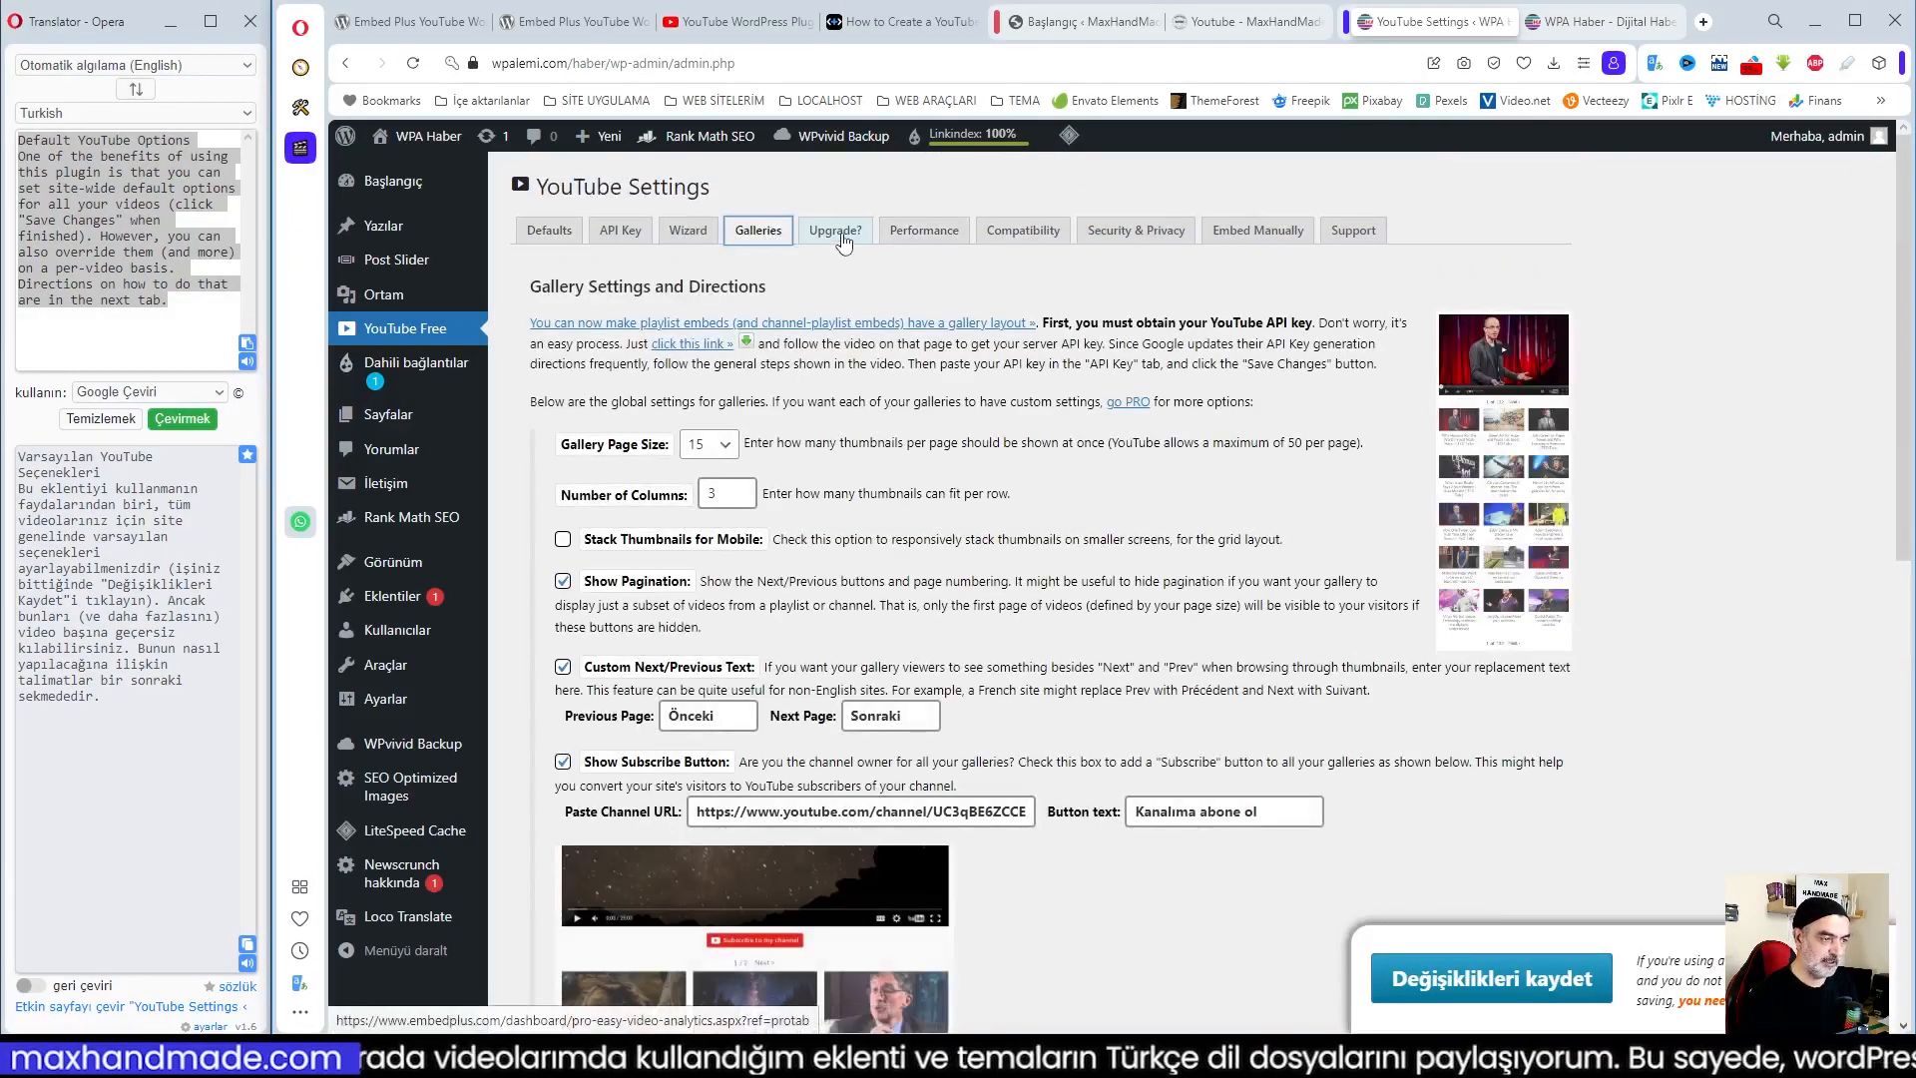
Enable Facade Mode in the performance settings, save the changes and return to the performance settings
click(926, 234)
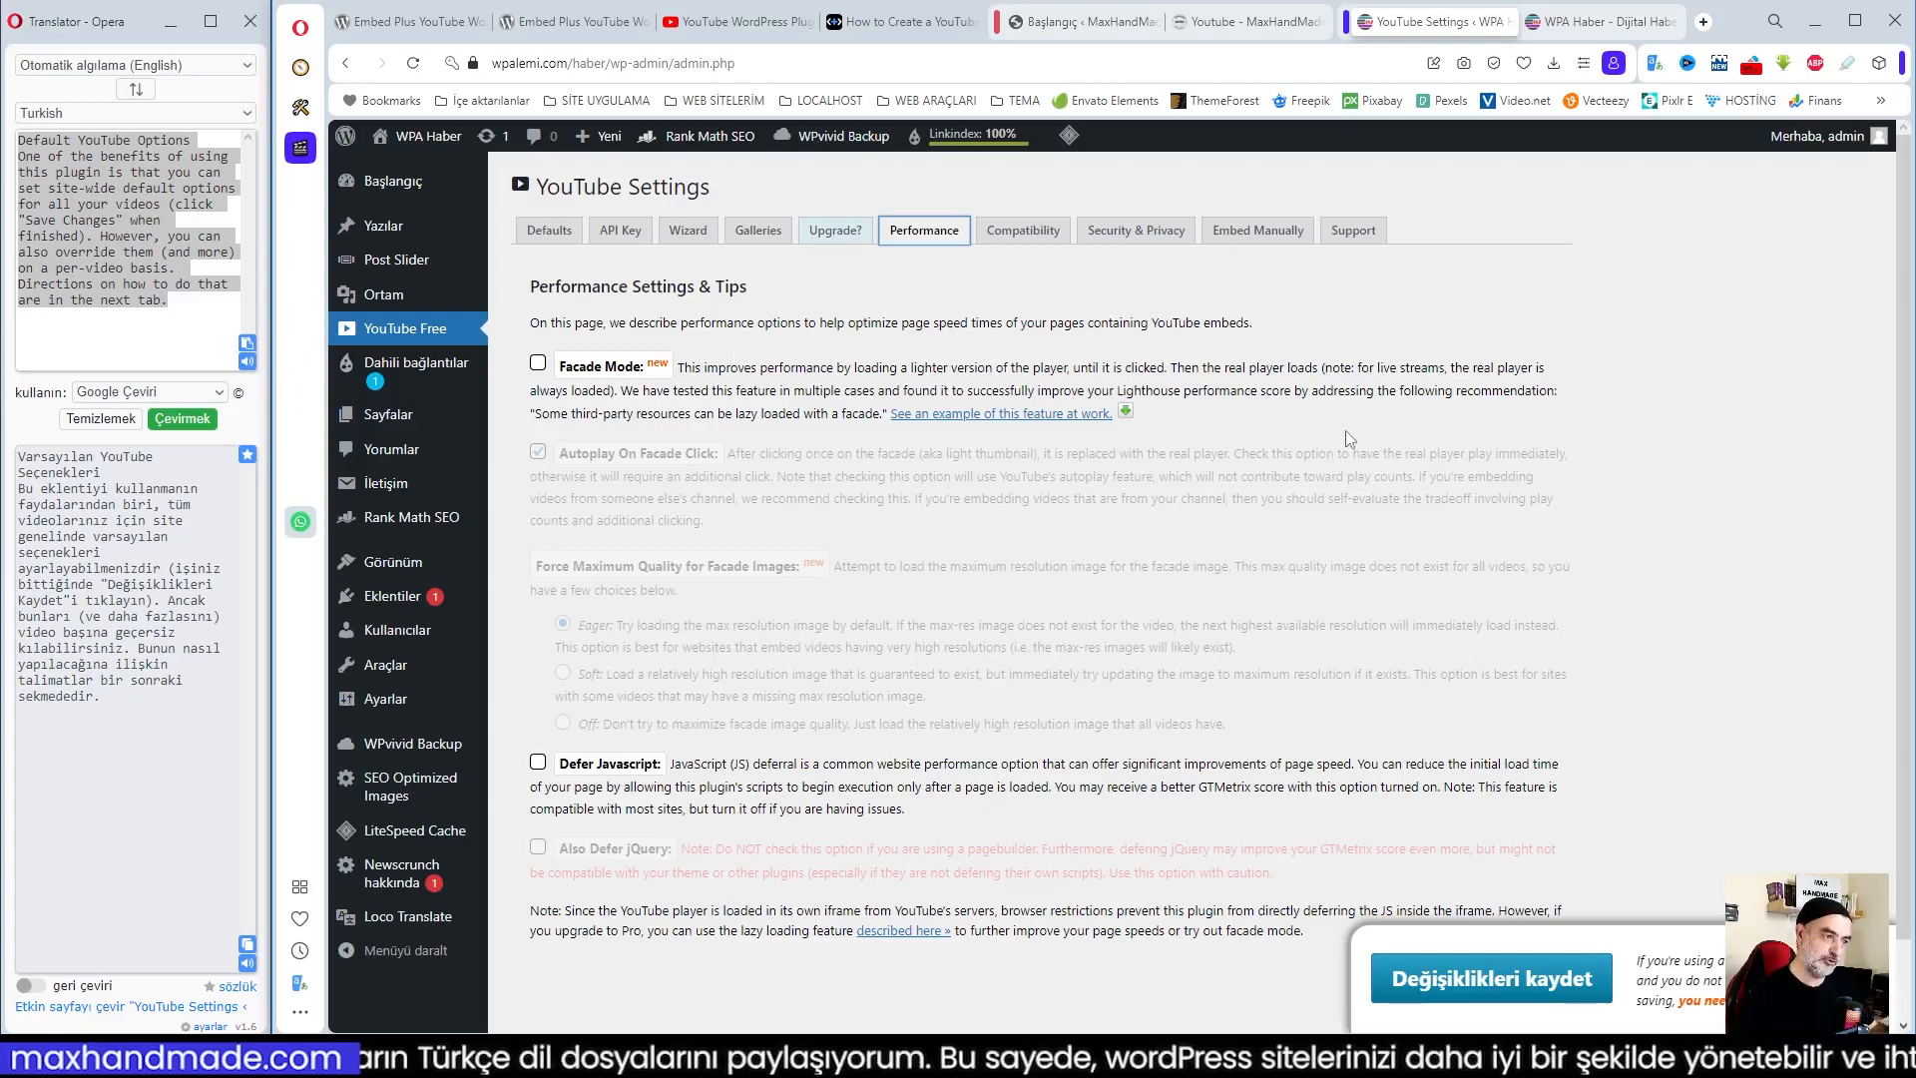
click(537, 364)
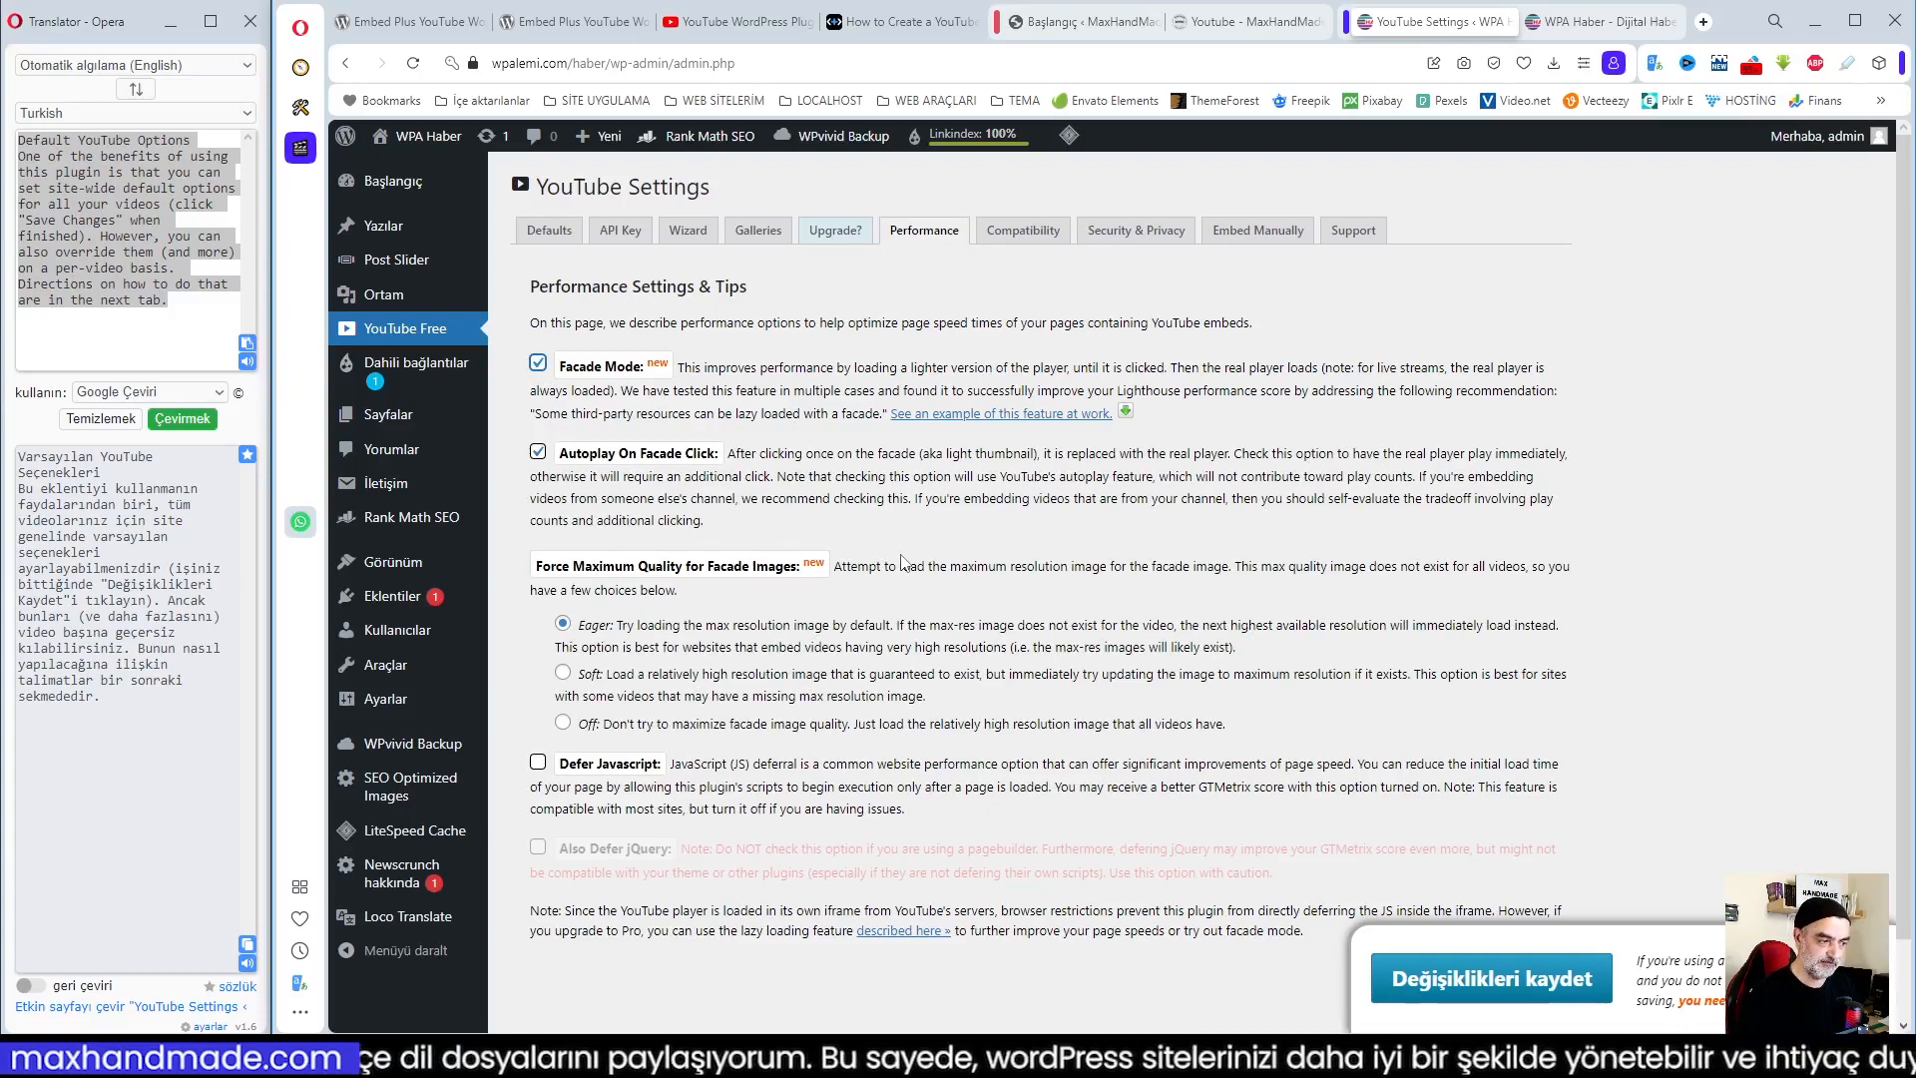
click(1470, 983)
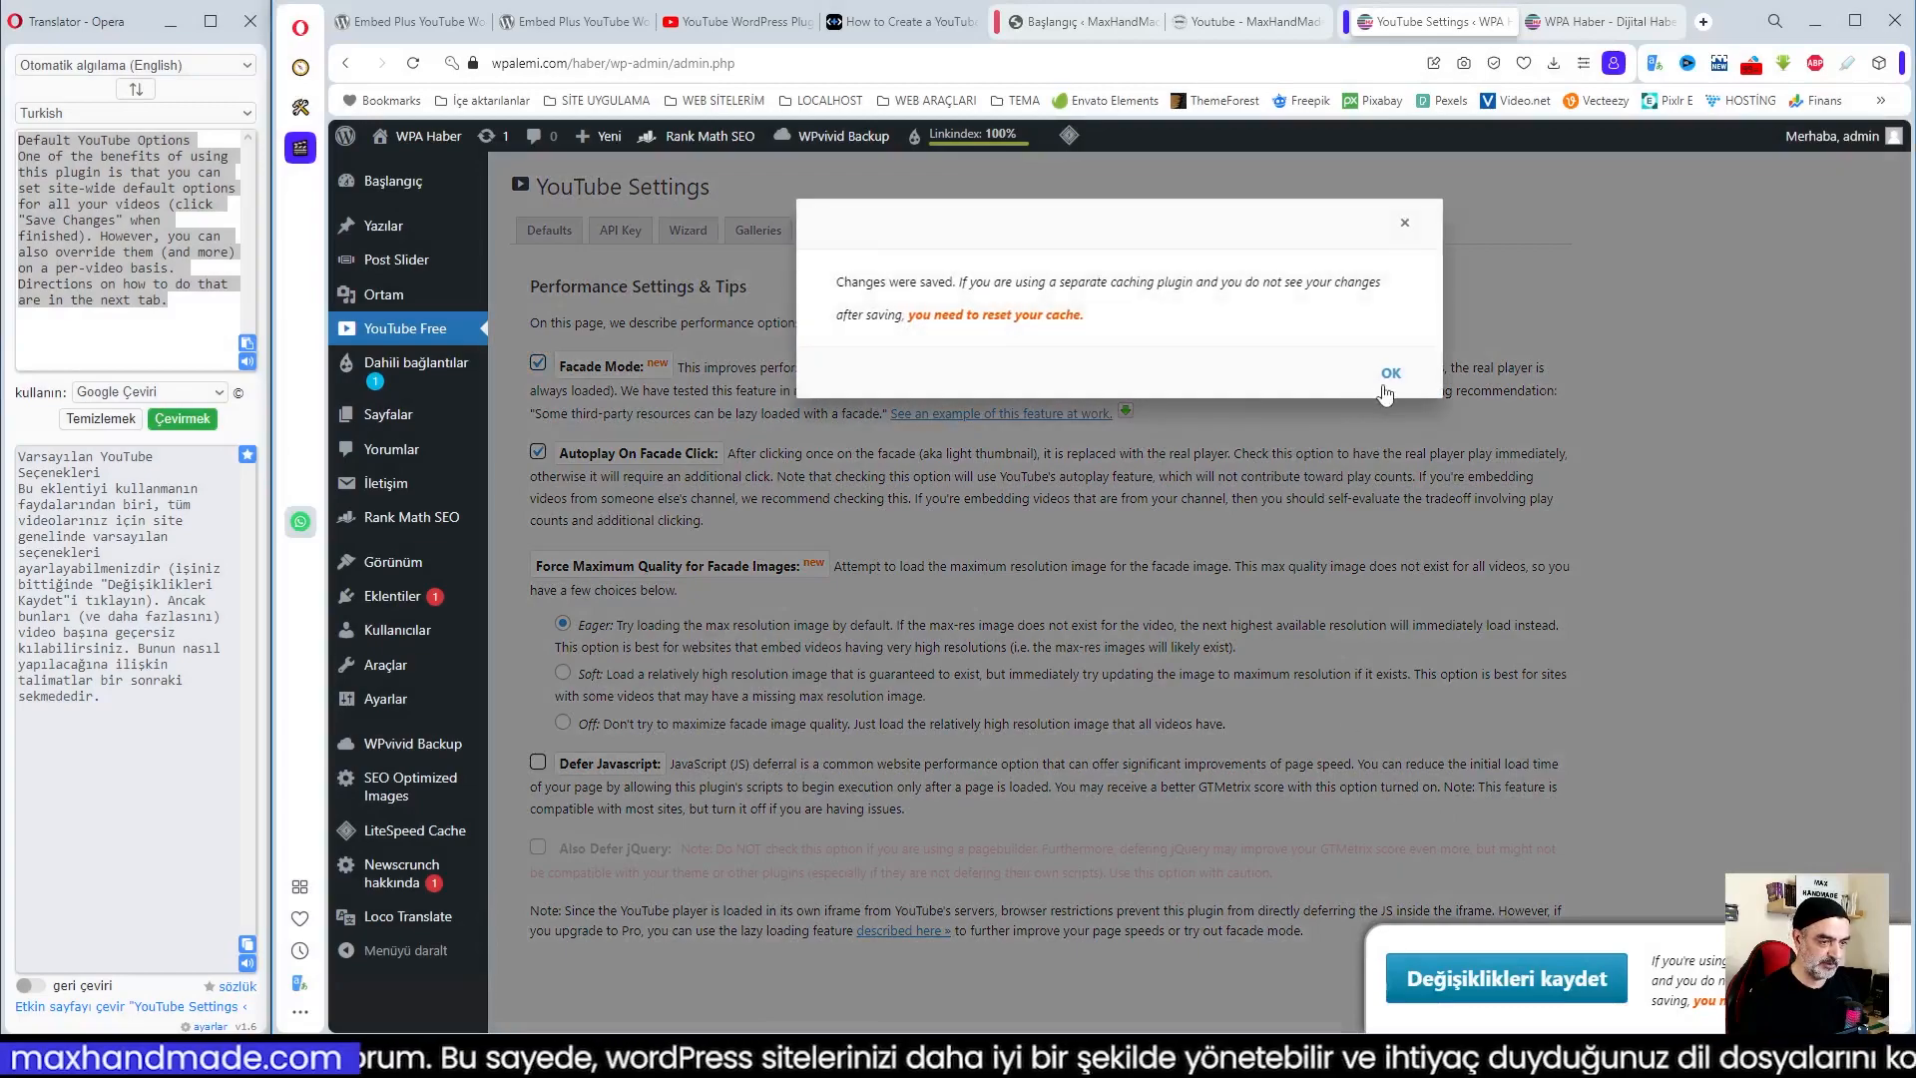
click(1388, 378)
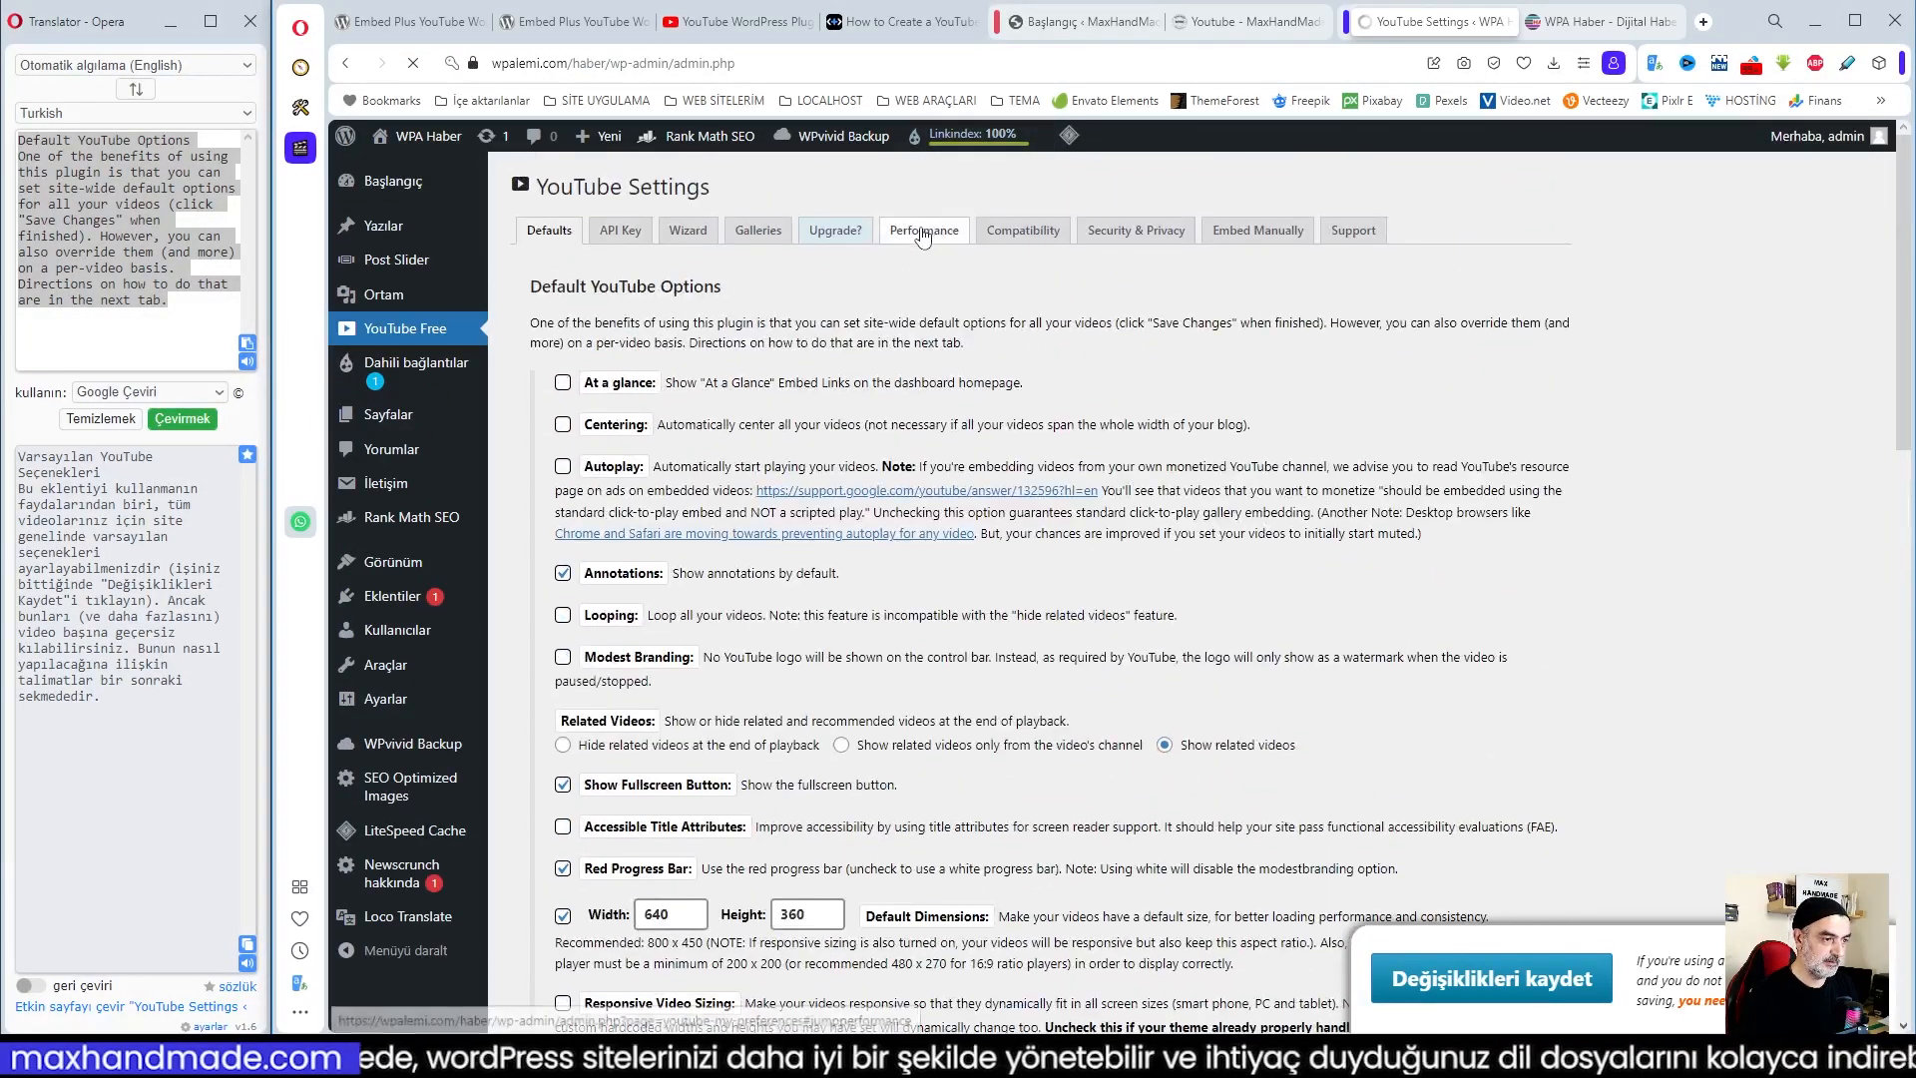
click(924, 230)
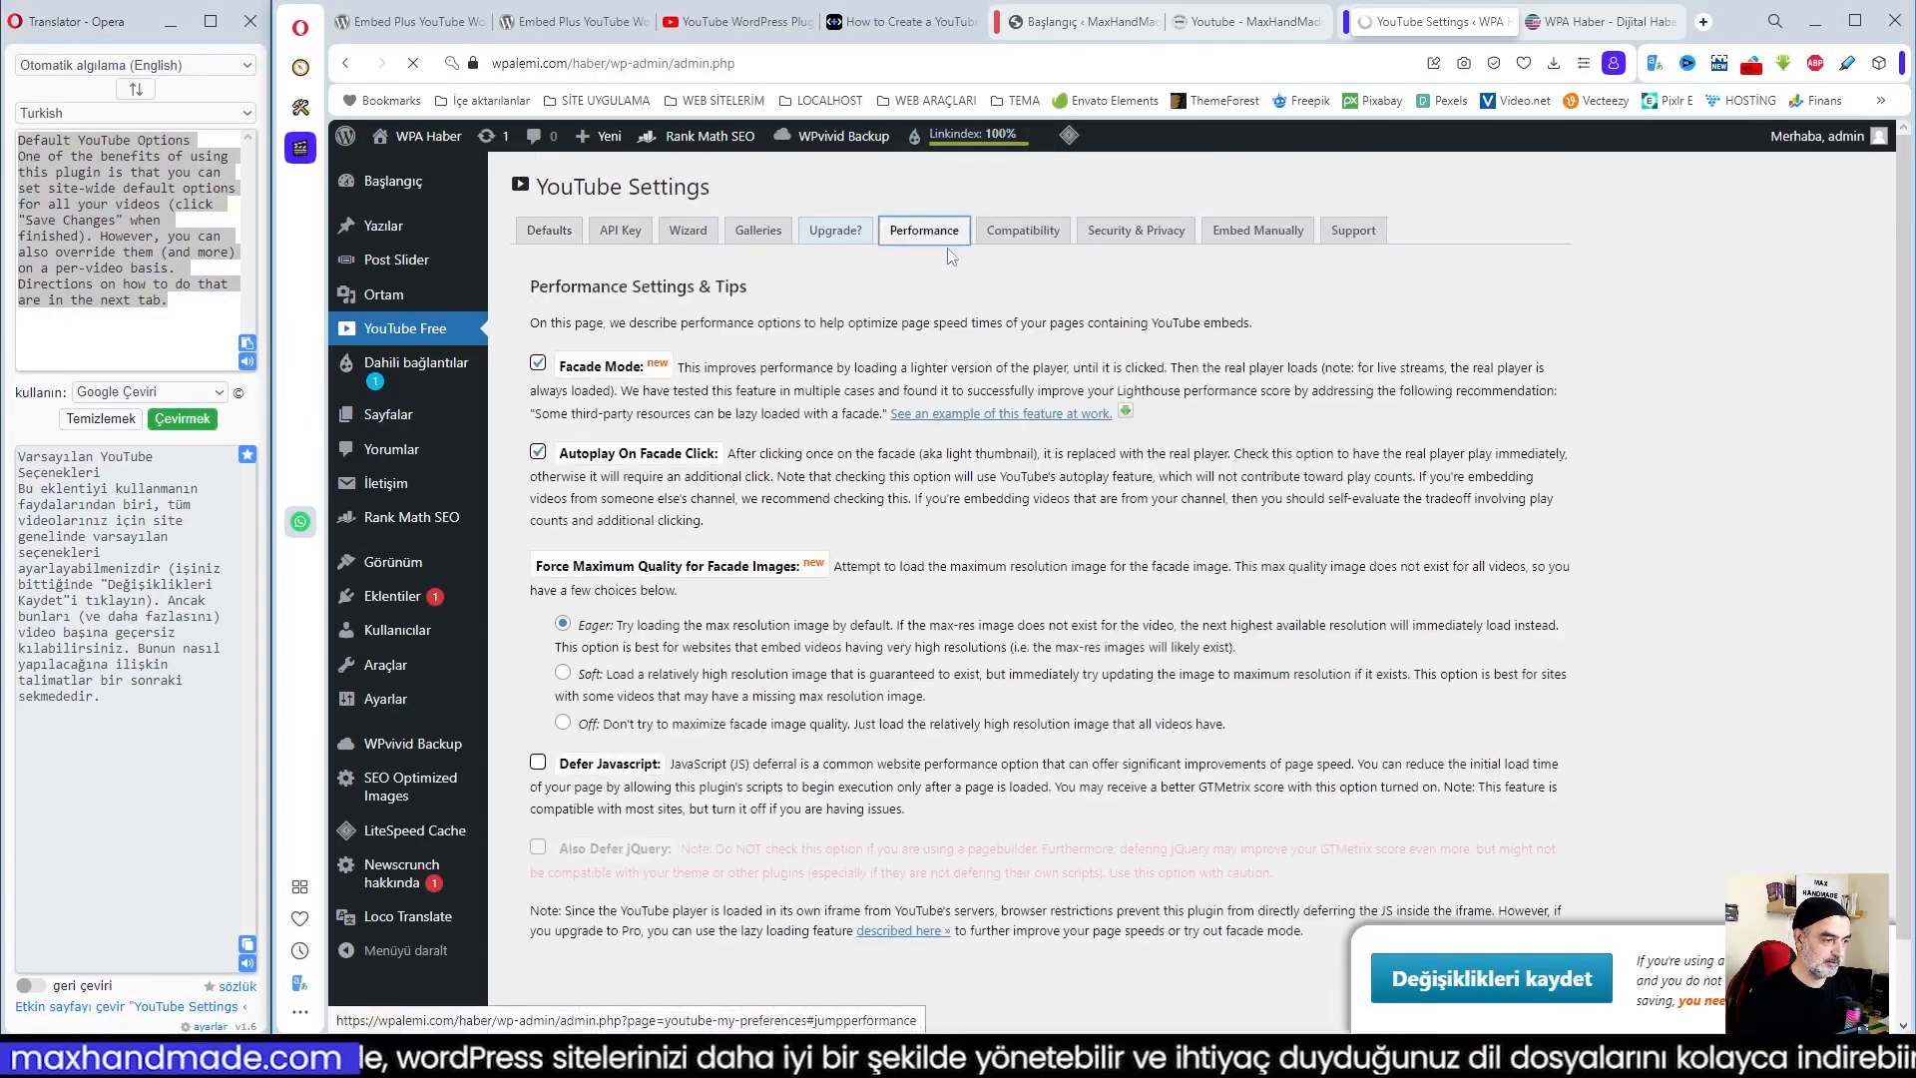
Open the compatibility settings and translate their heading and introductory text into Turkish
click(1019, 236)
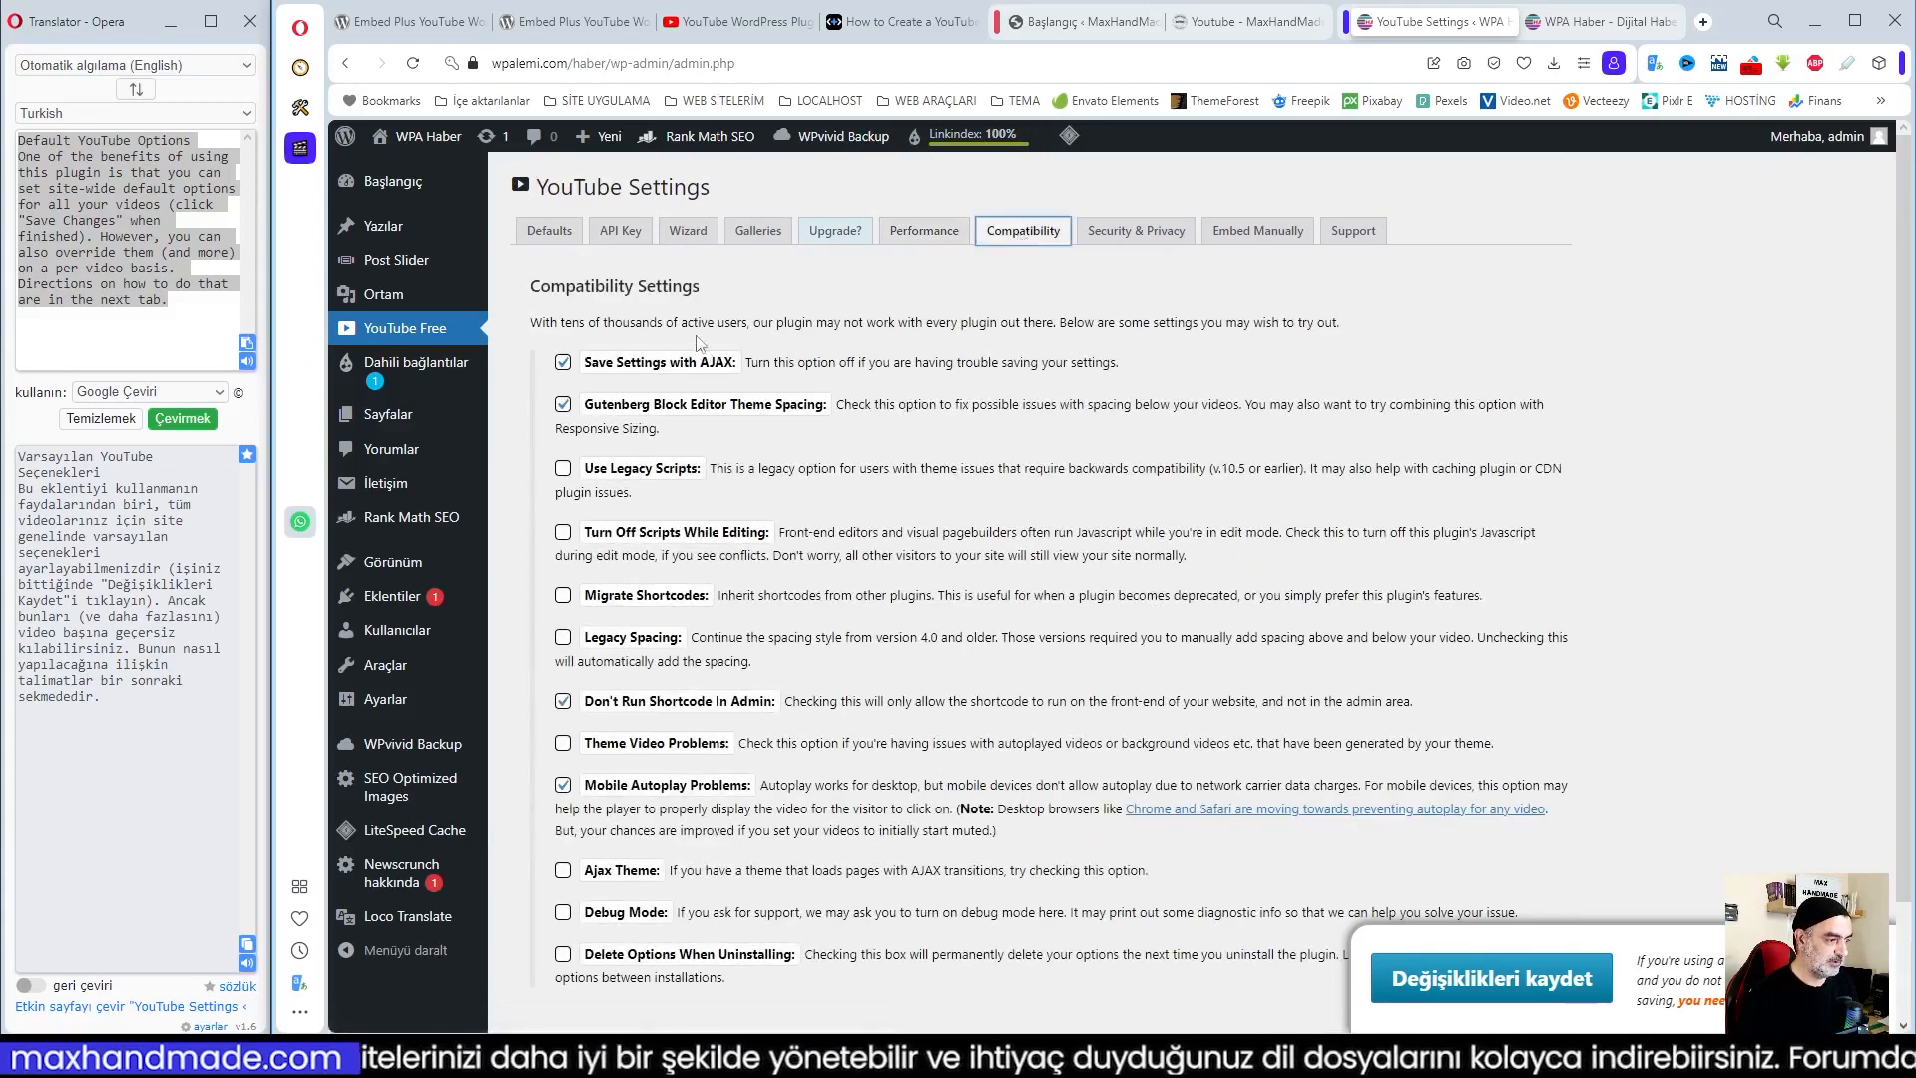
drag(527, 283, 1350, 327)
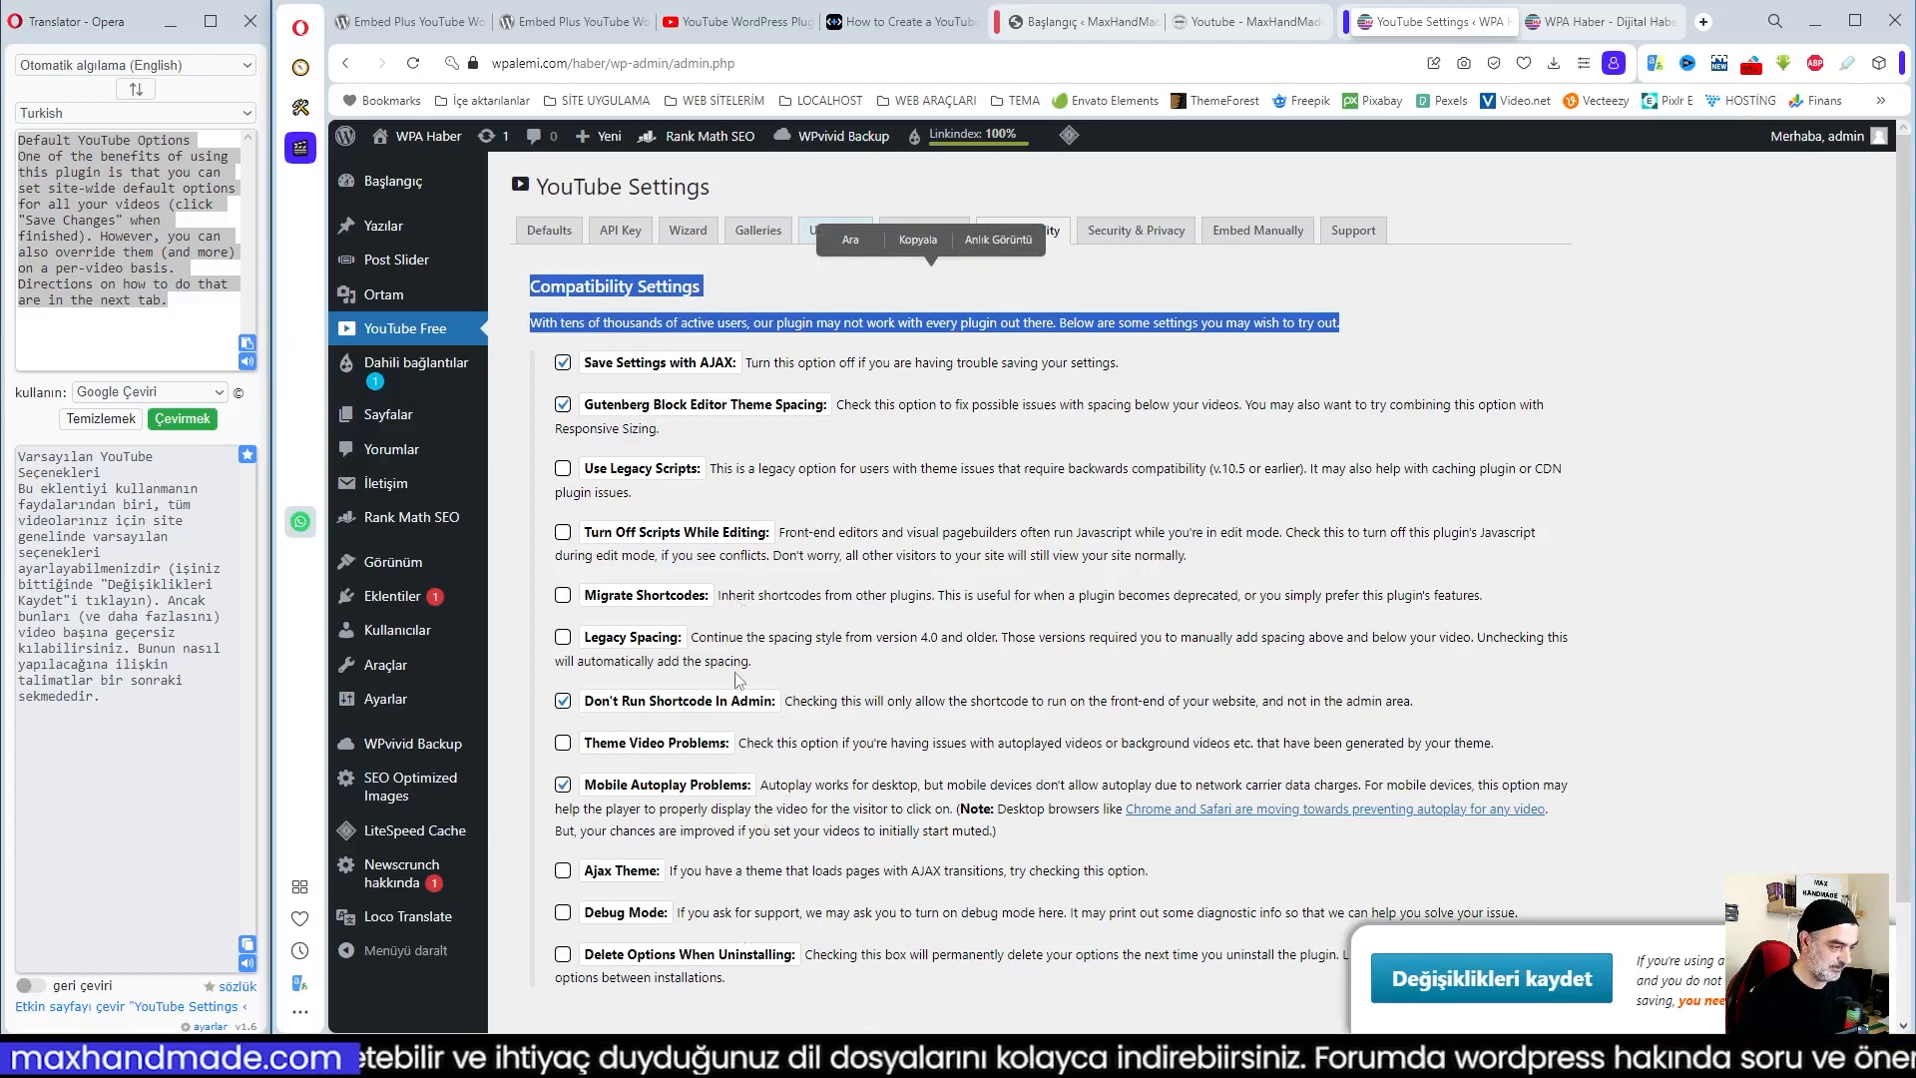
right_click(941, 323)
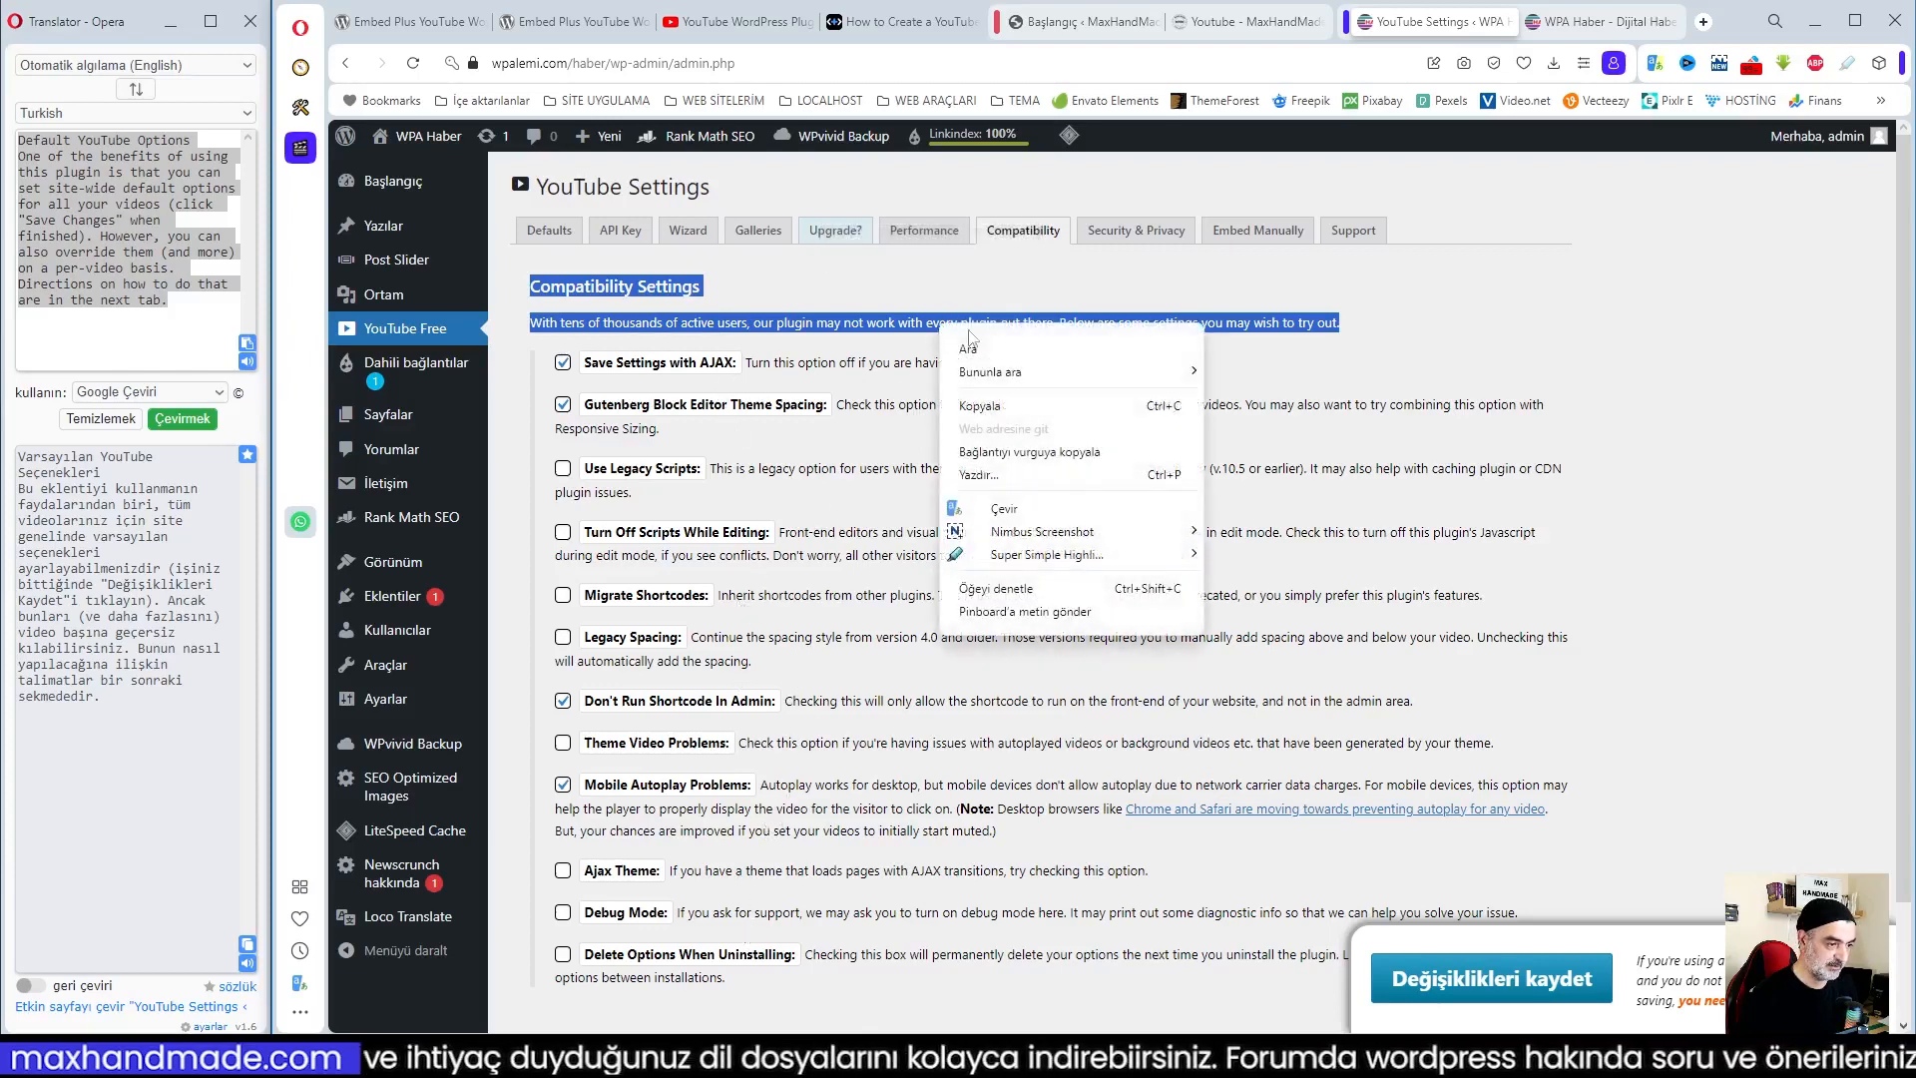
click(1026, 507)
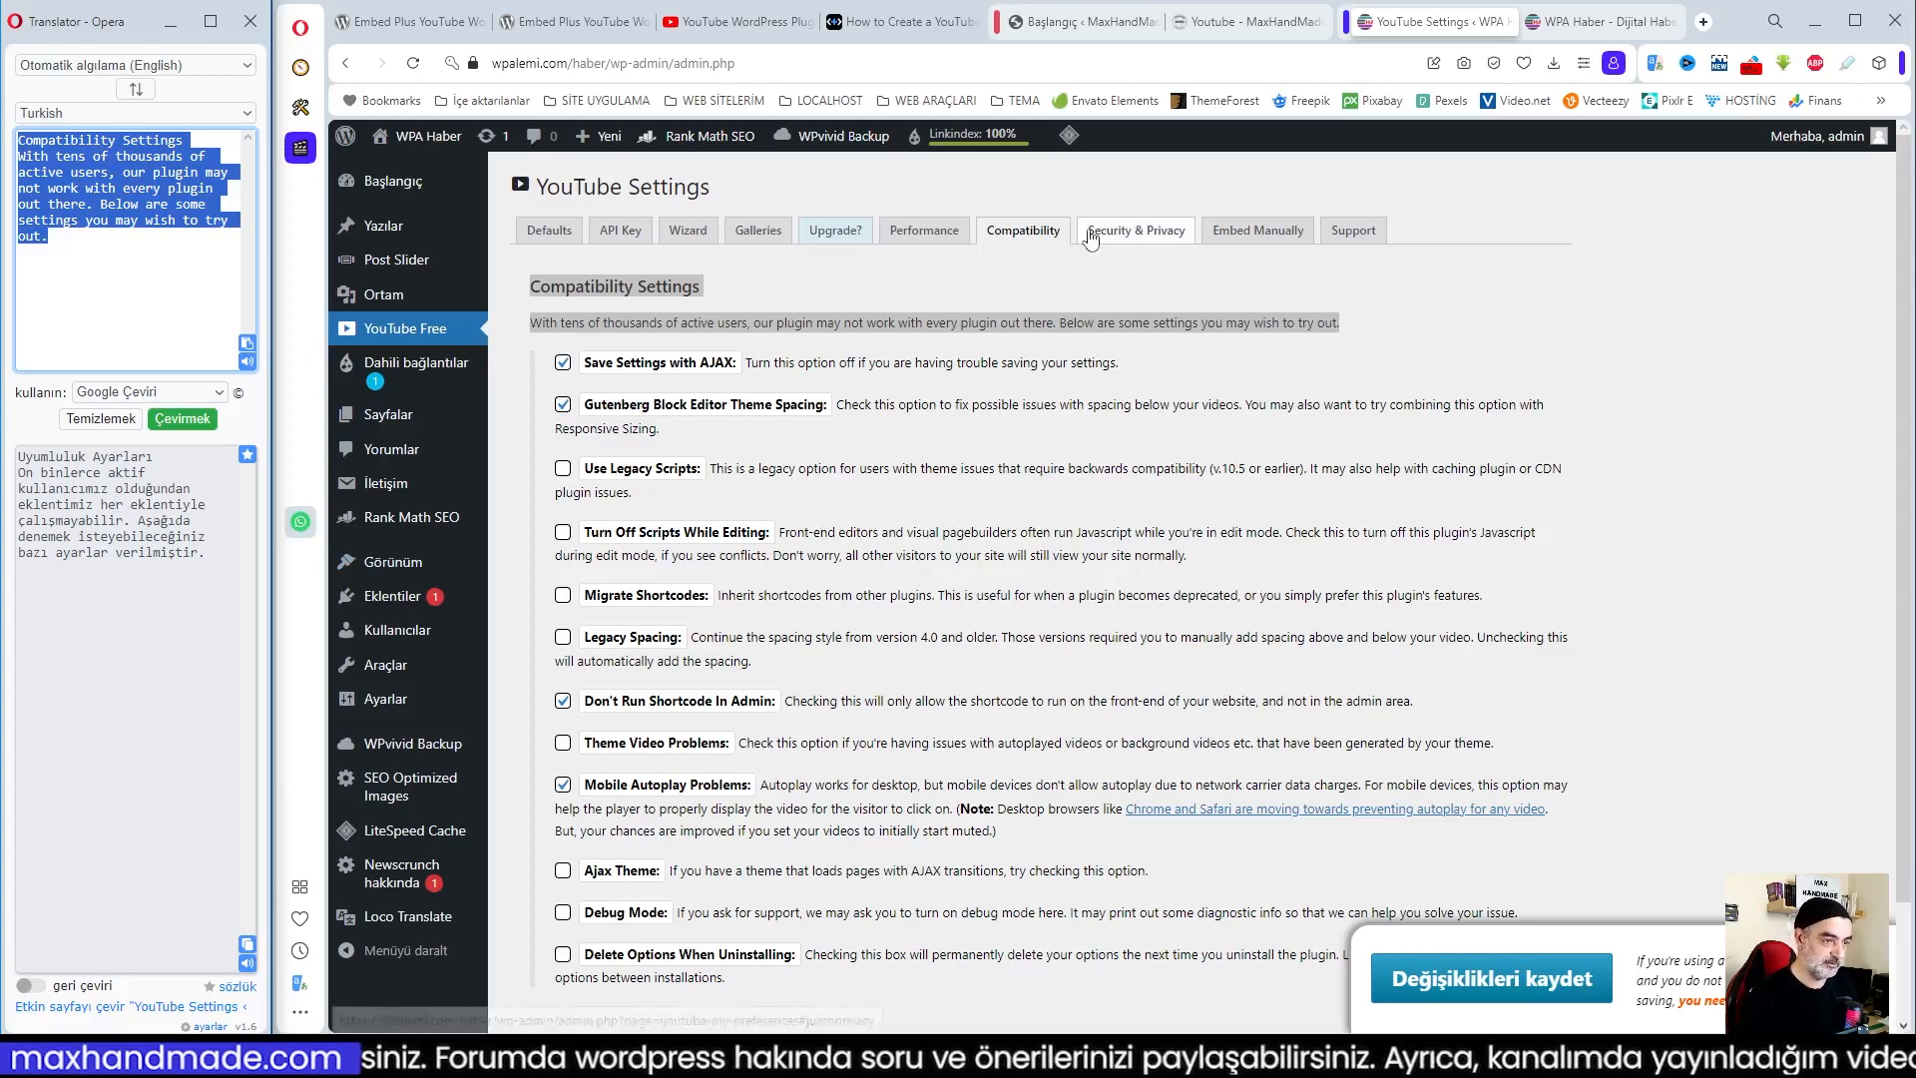
In the security and privacy settings, replace the consent message's opening paragraph about accepting YouTube cookies with its Turkish translation
click(1133, 232)
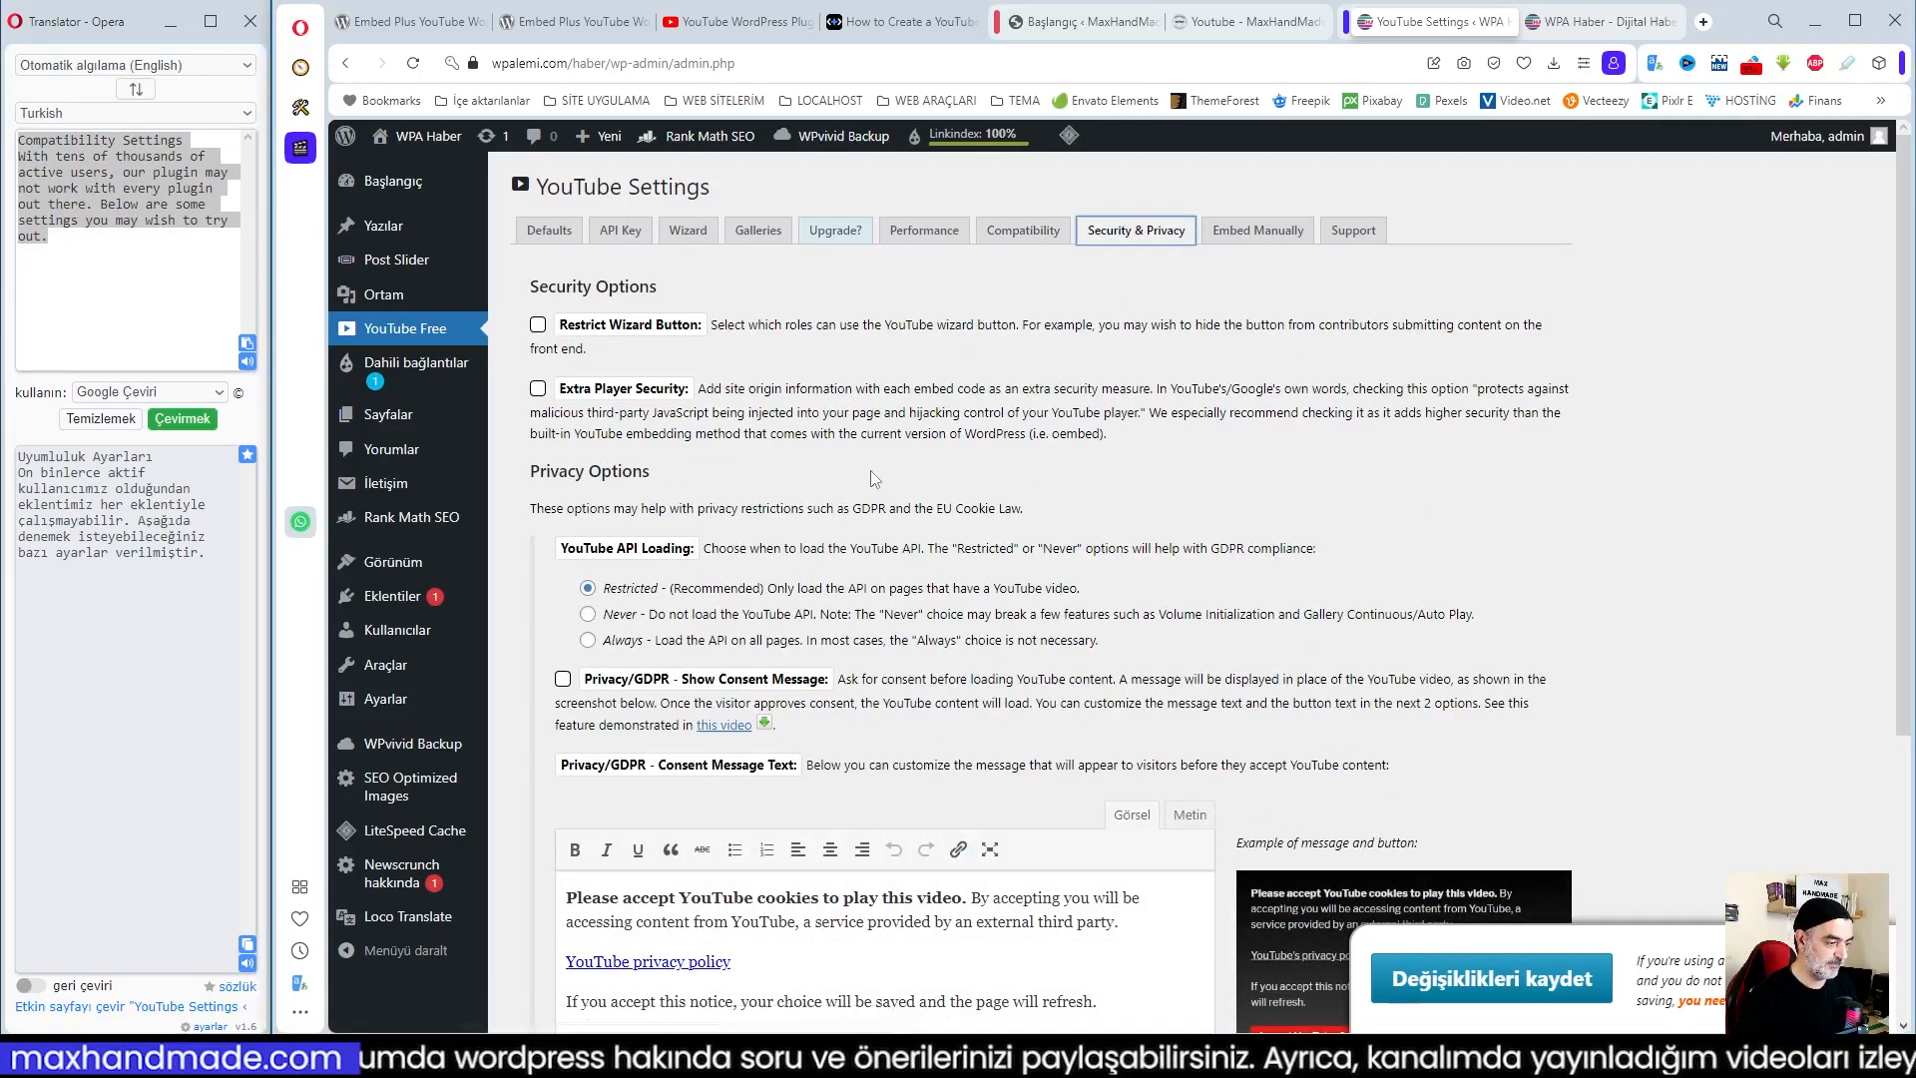
scroll(873, 477, down, 2)
click(747, 753)
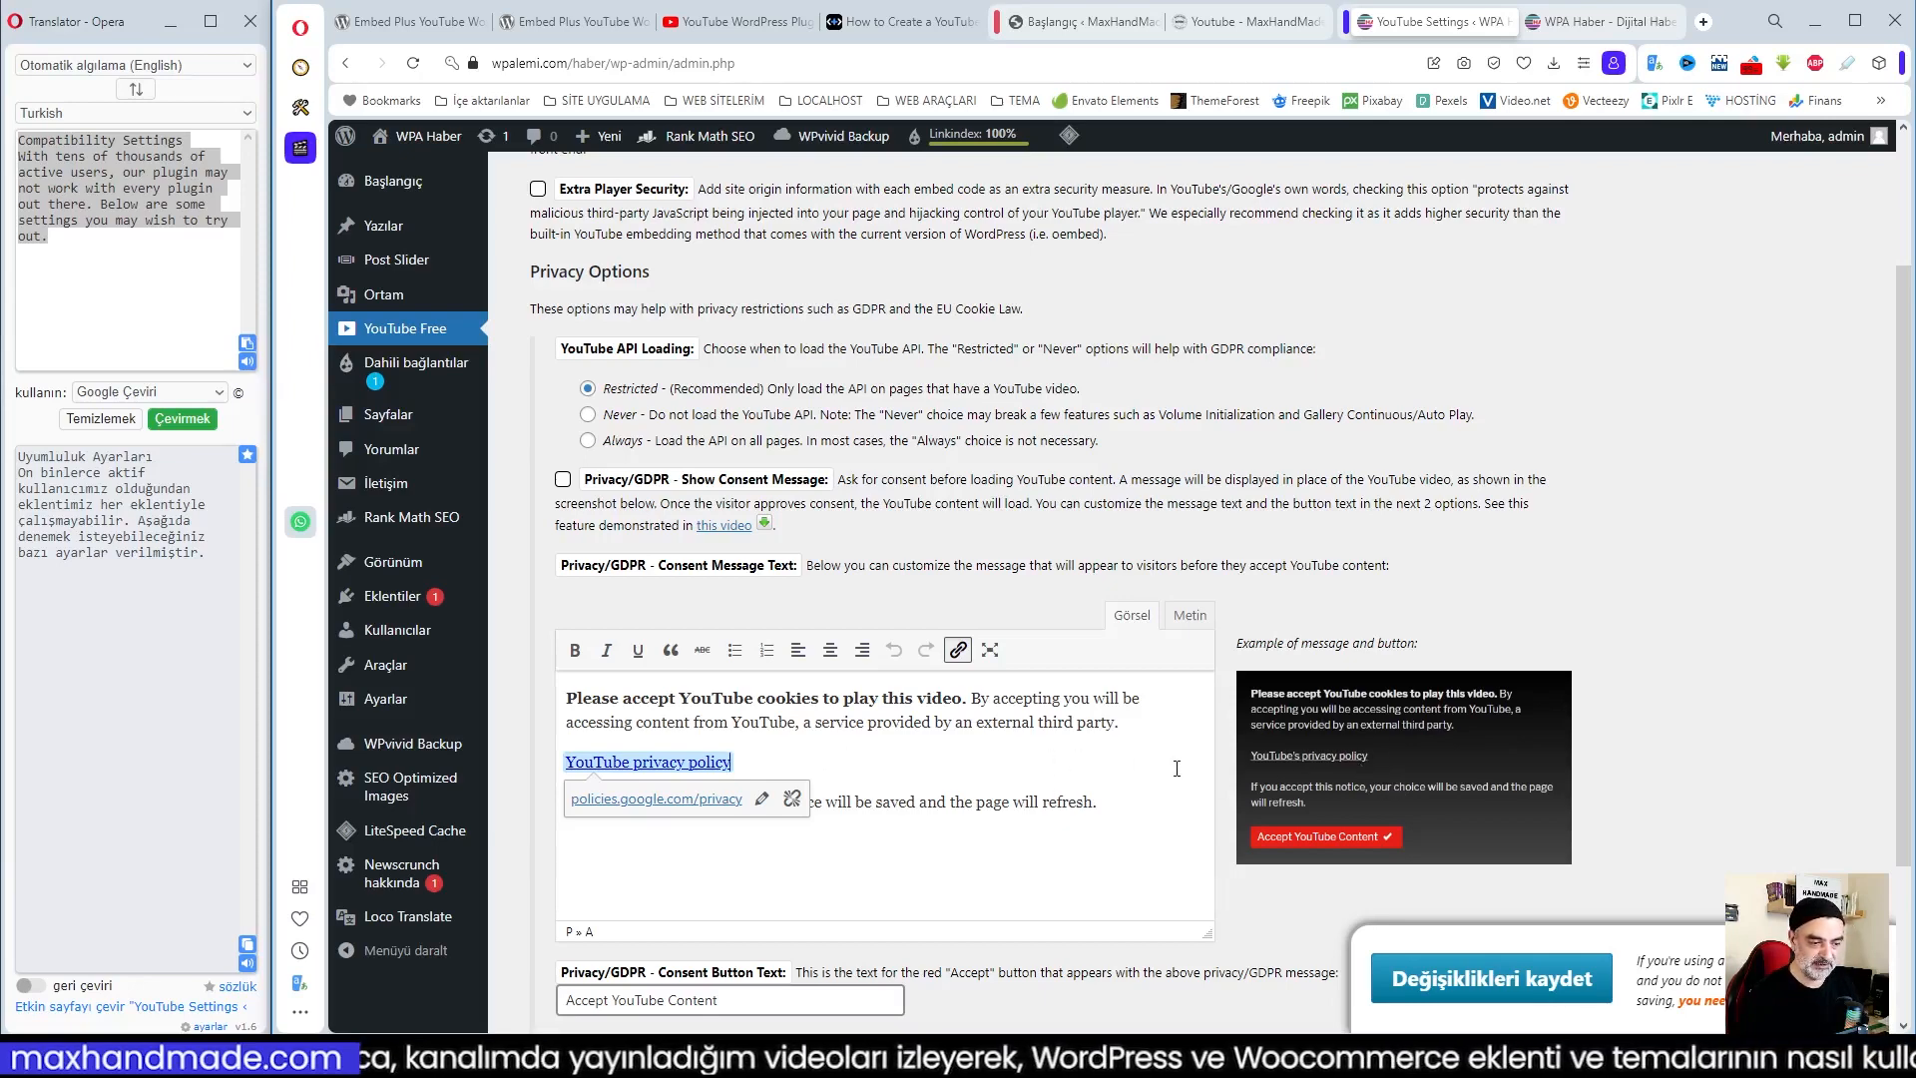
click(973, 727)
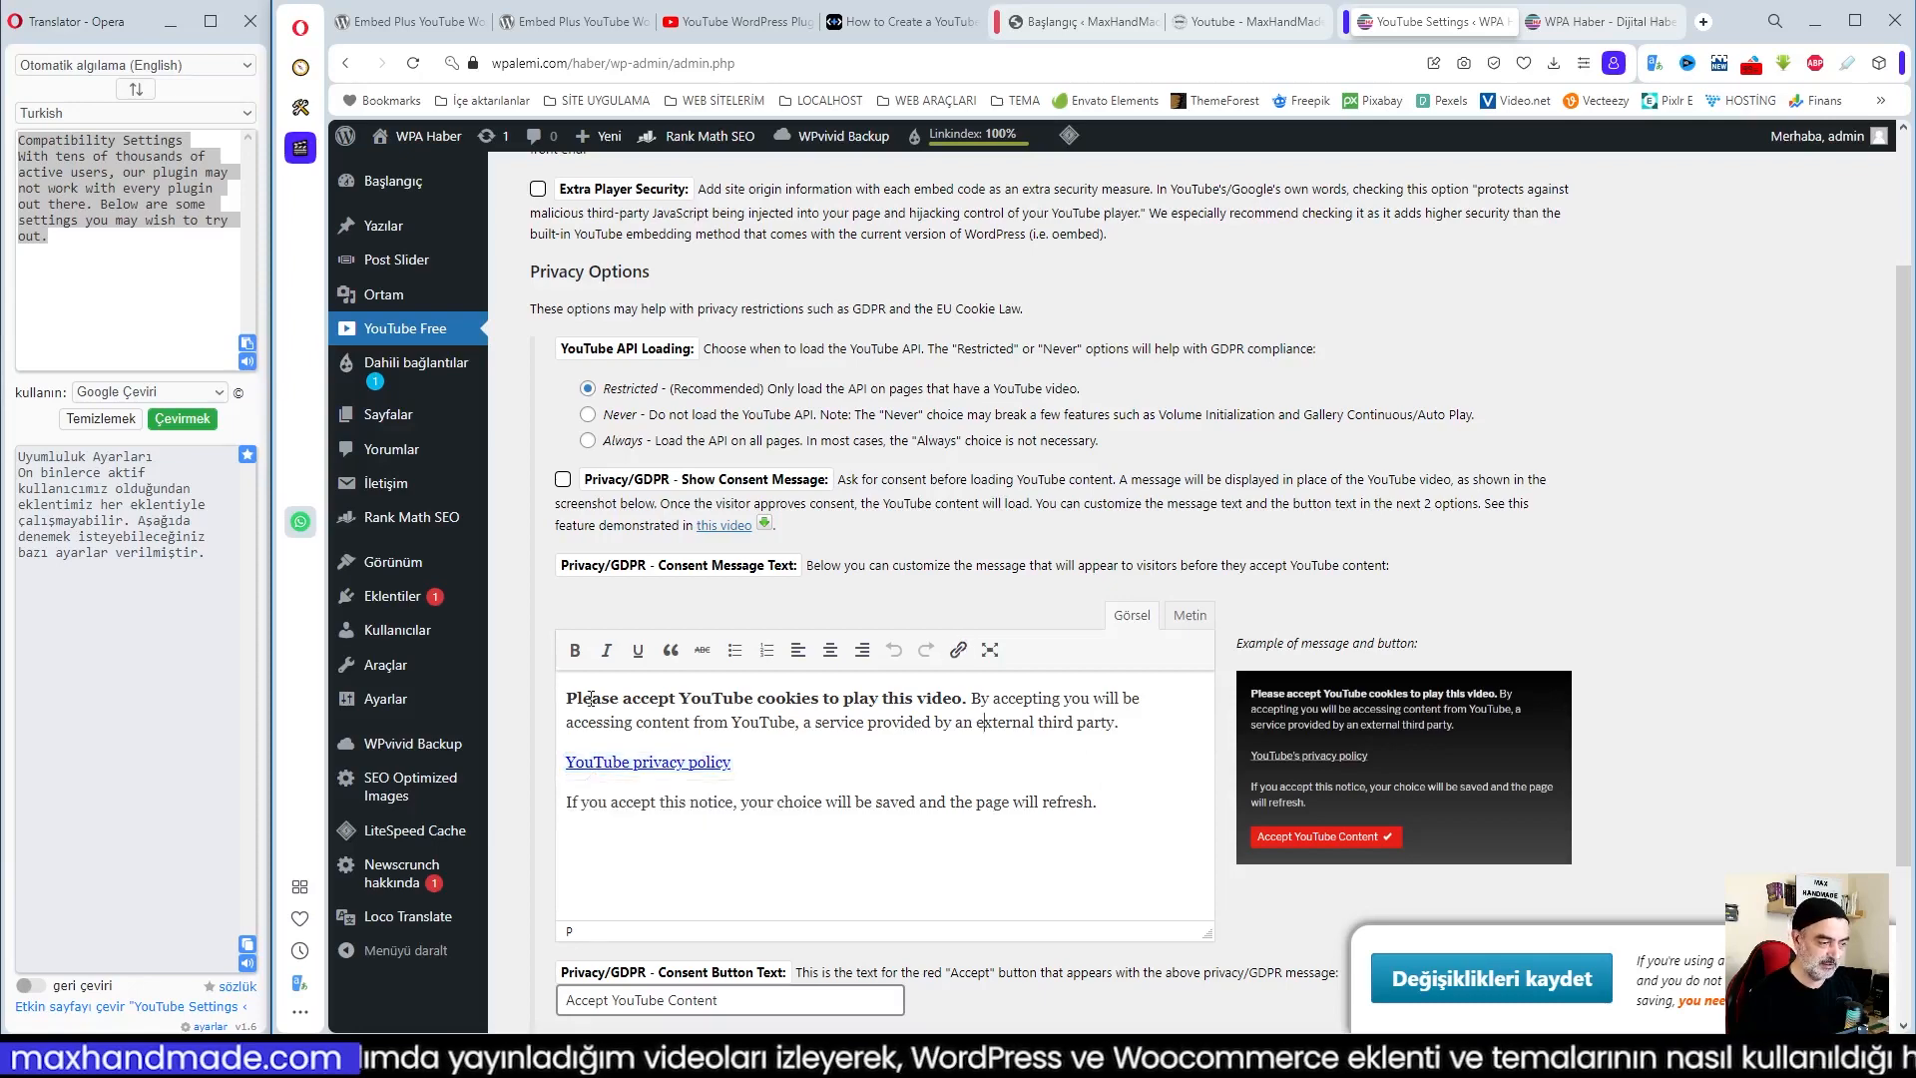
drag(570, 699, 1131, 724)
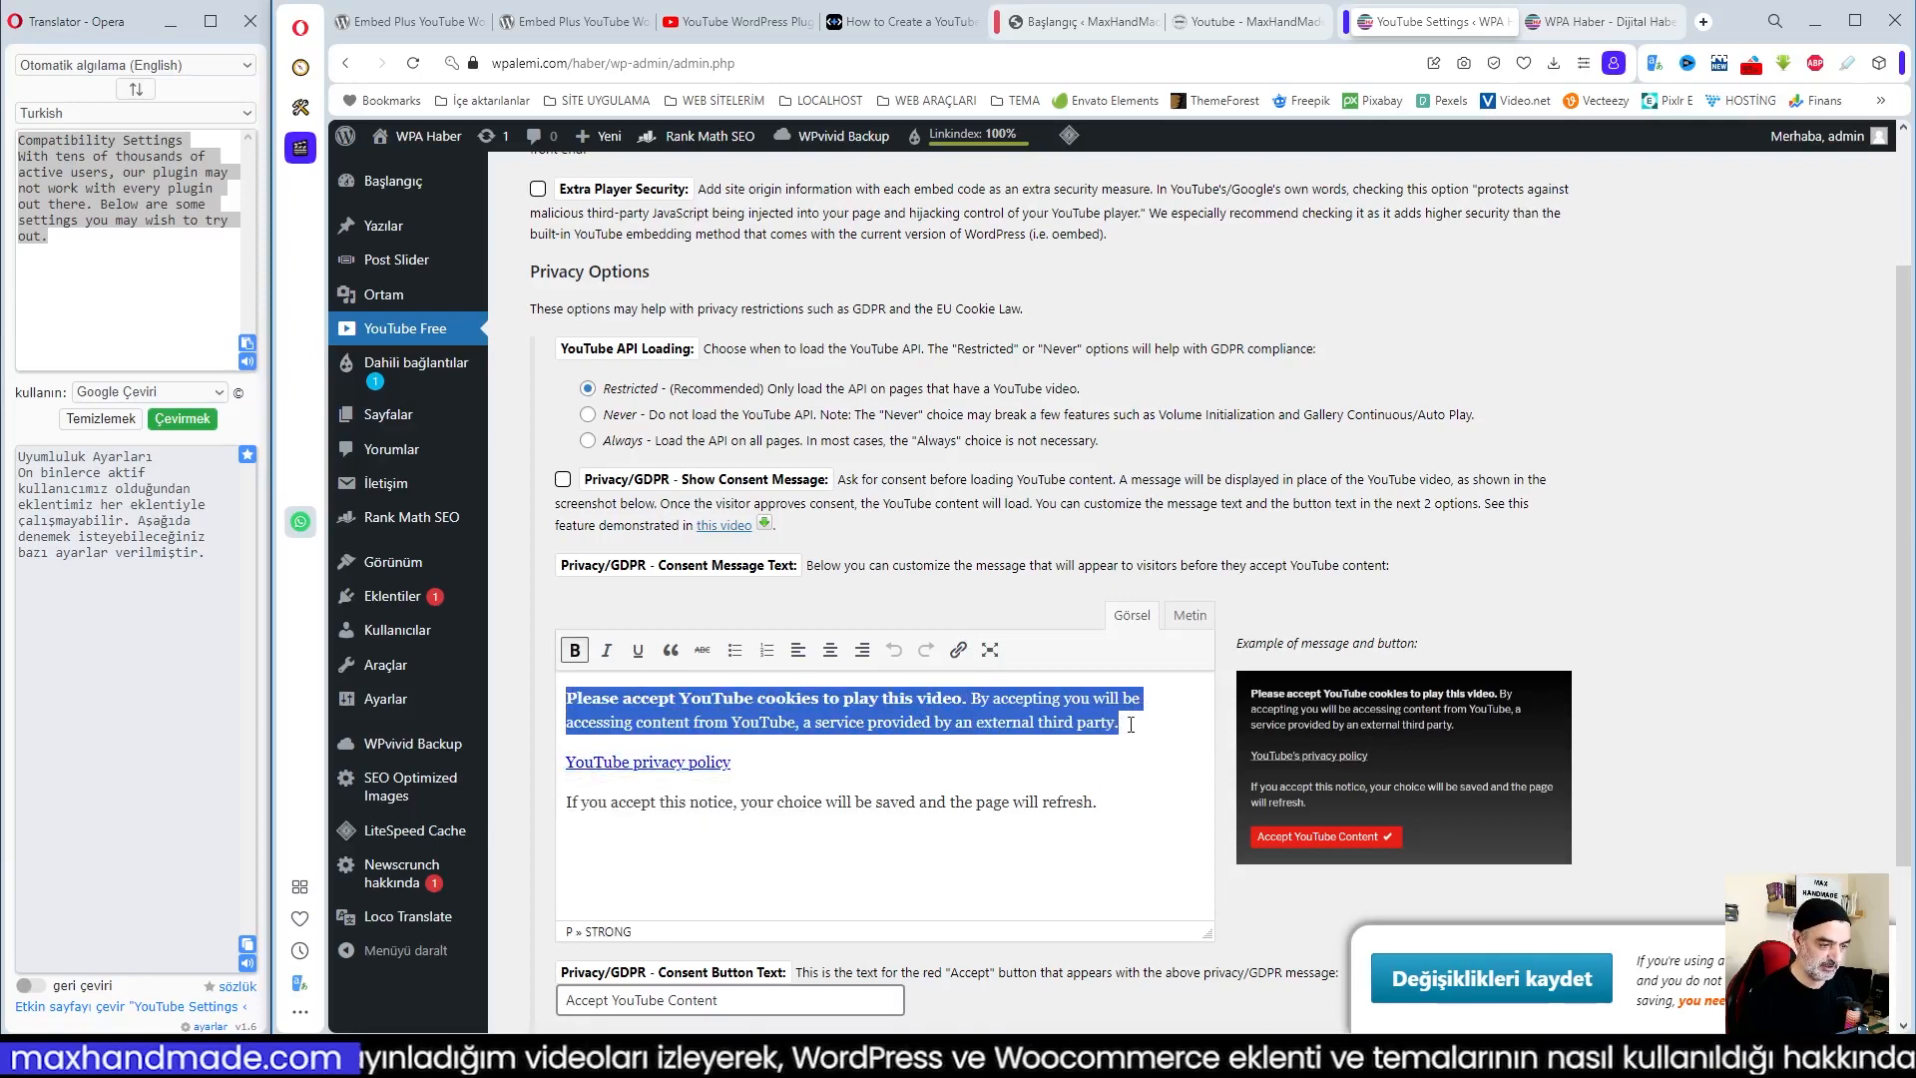
right_click(1016, 712)
click(1047, 587)
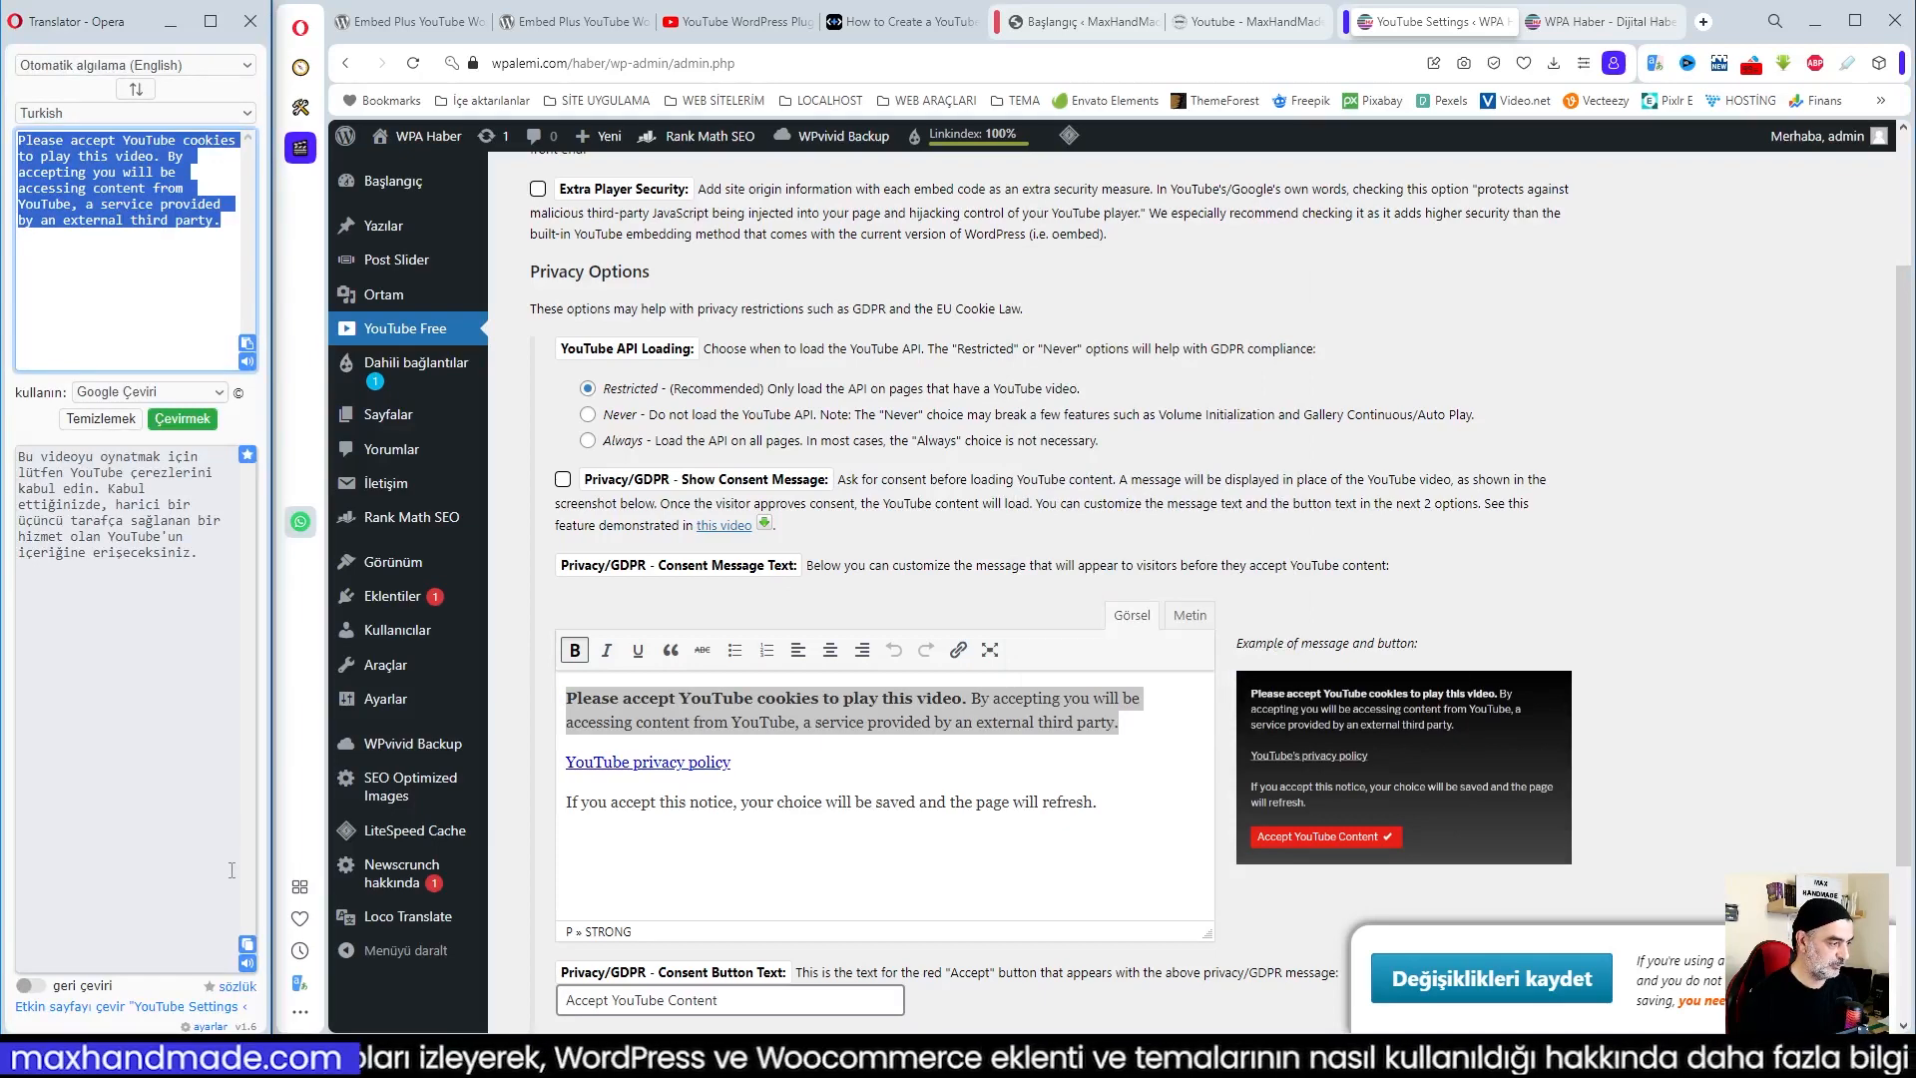
click(247, 944)
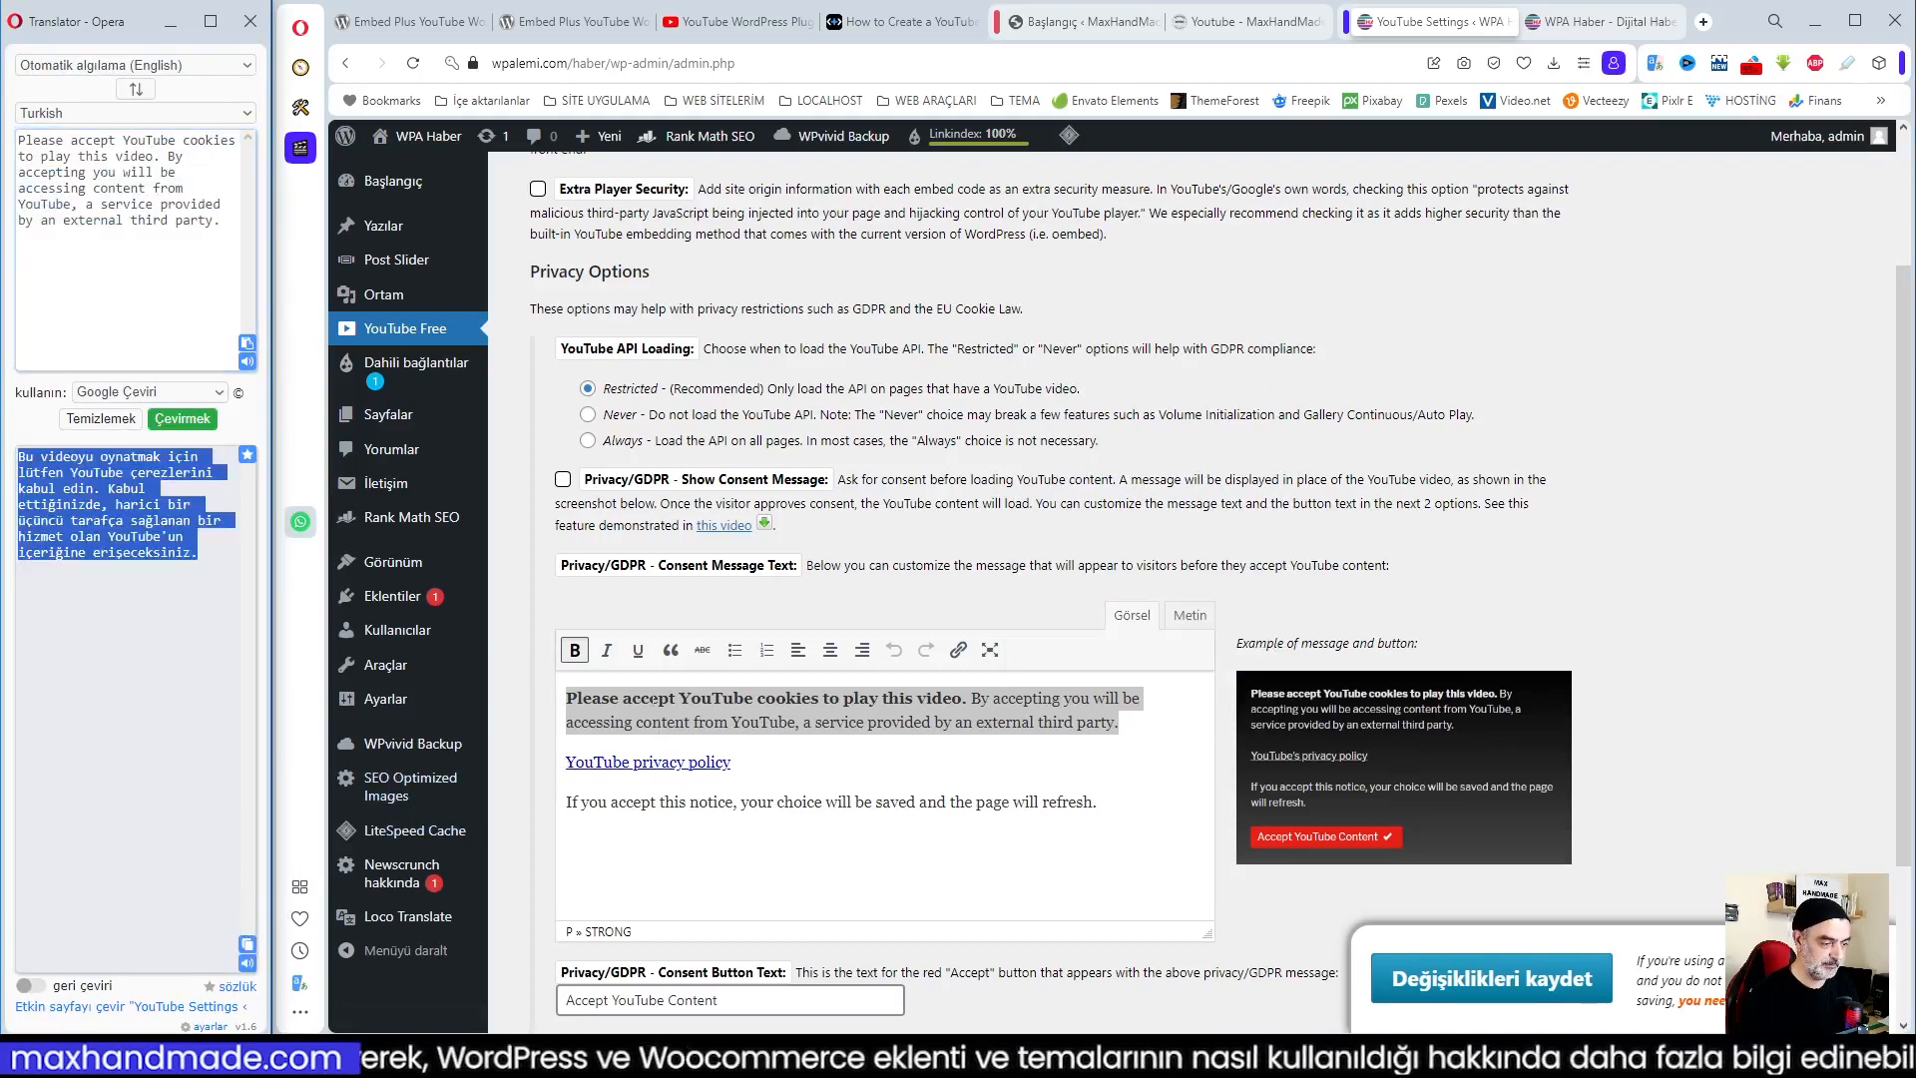
right_click(651, 700)
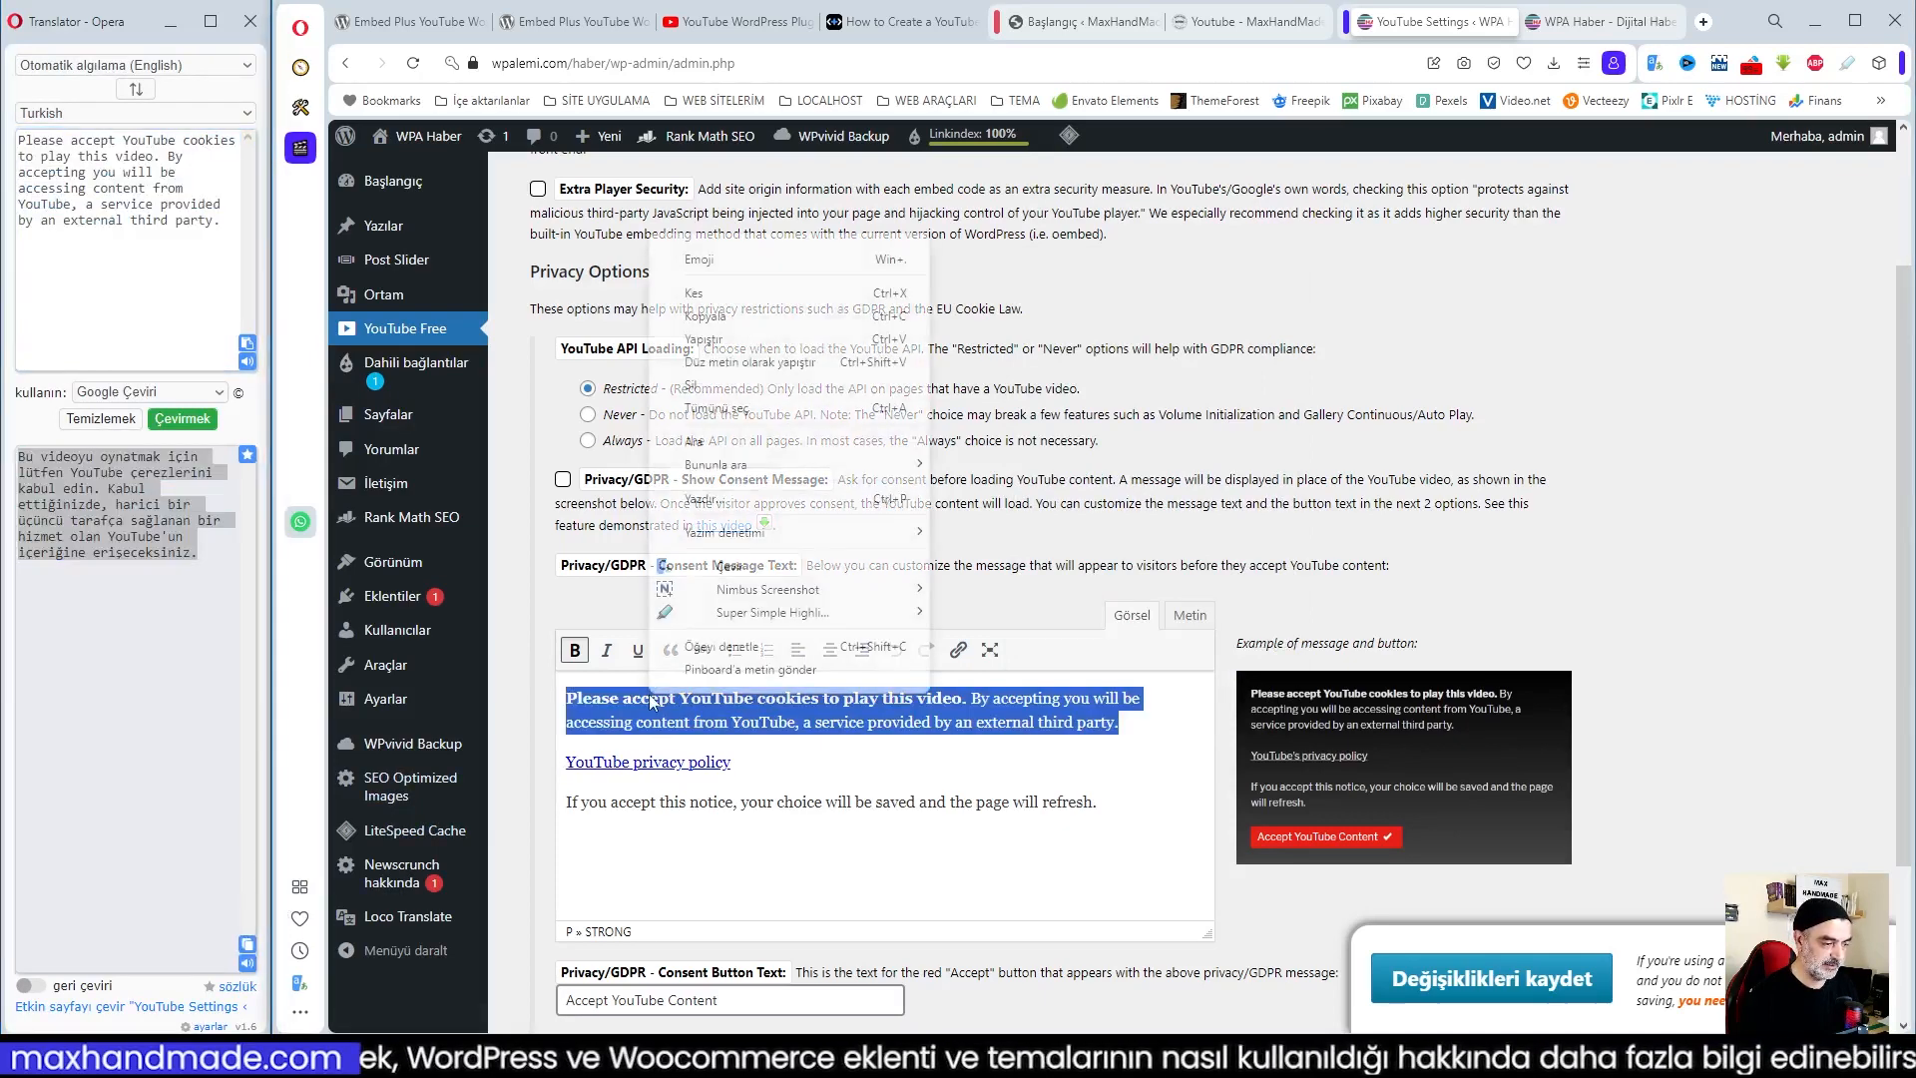
click(729, 340)
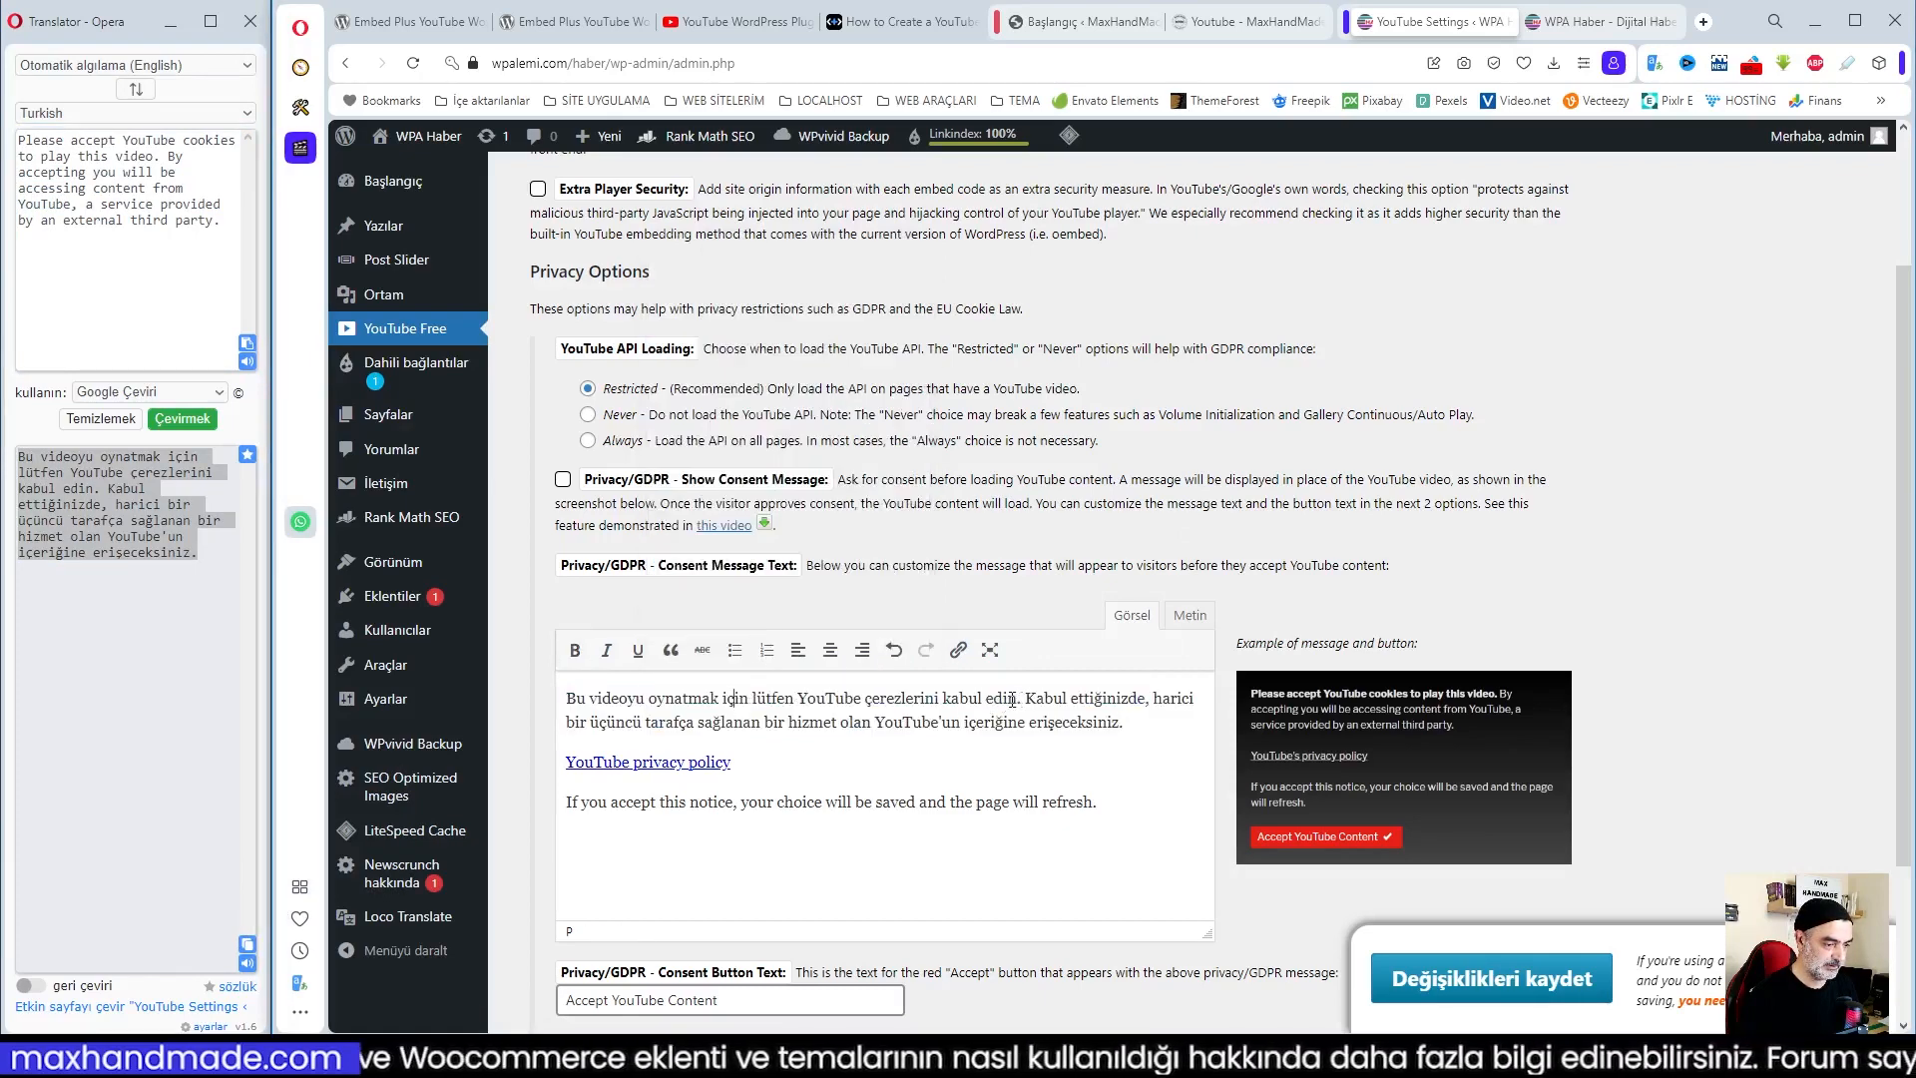
Make the consent message's first sentence, "Bu videoyu oynatmak için lütfen YouTube çerezlerini kabul edin", bold
drag(1021, 699, 579, 699)
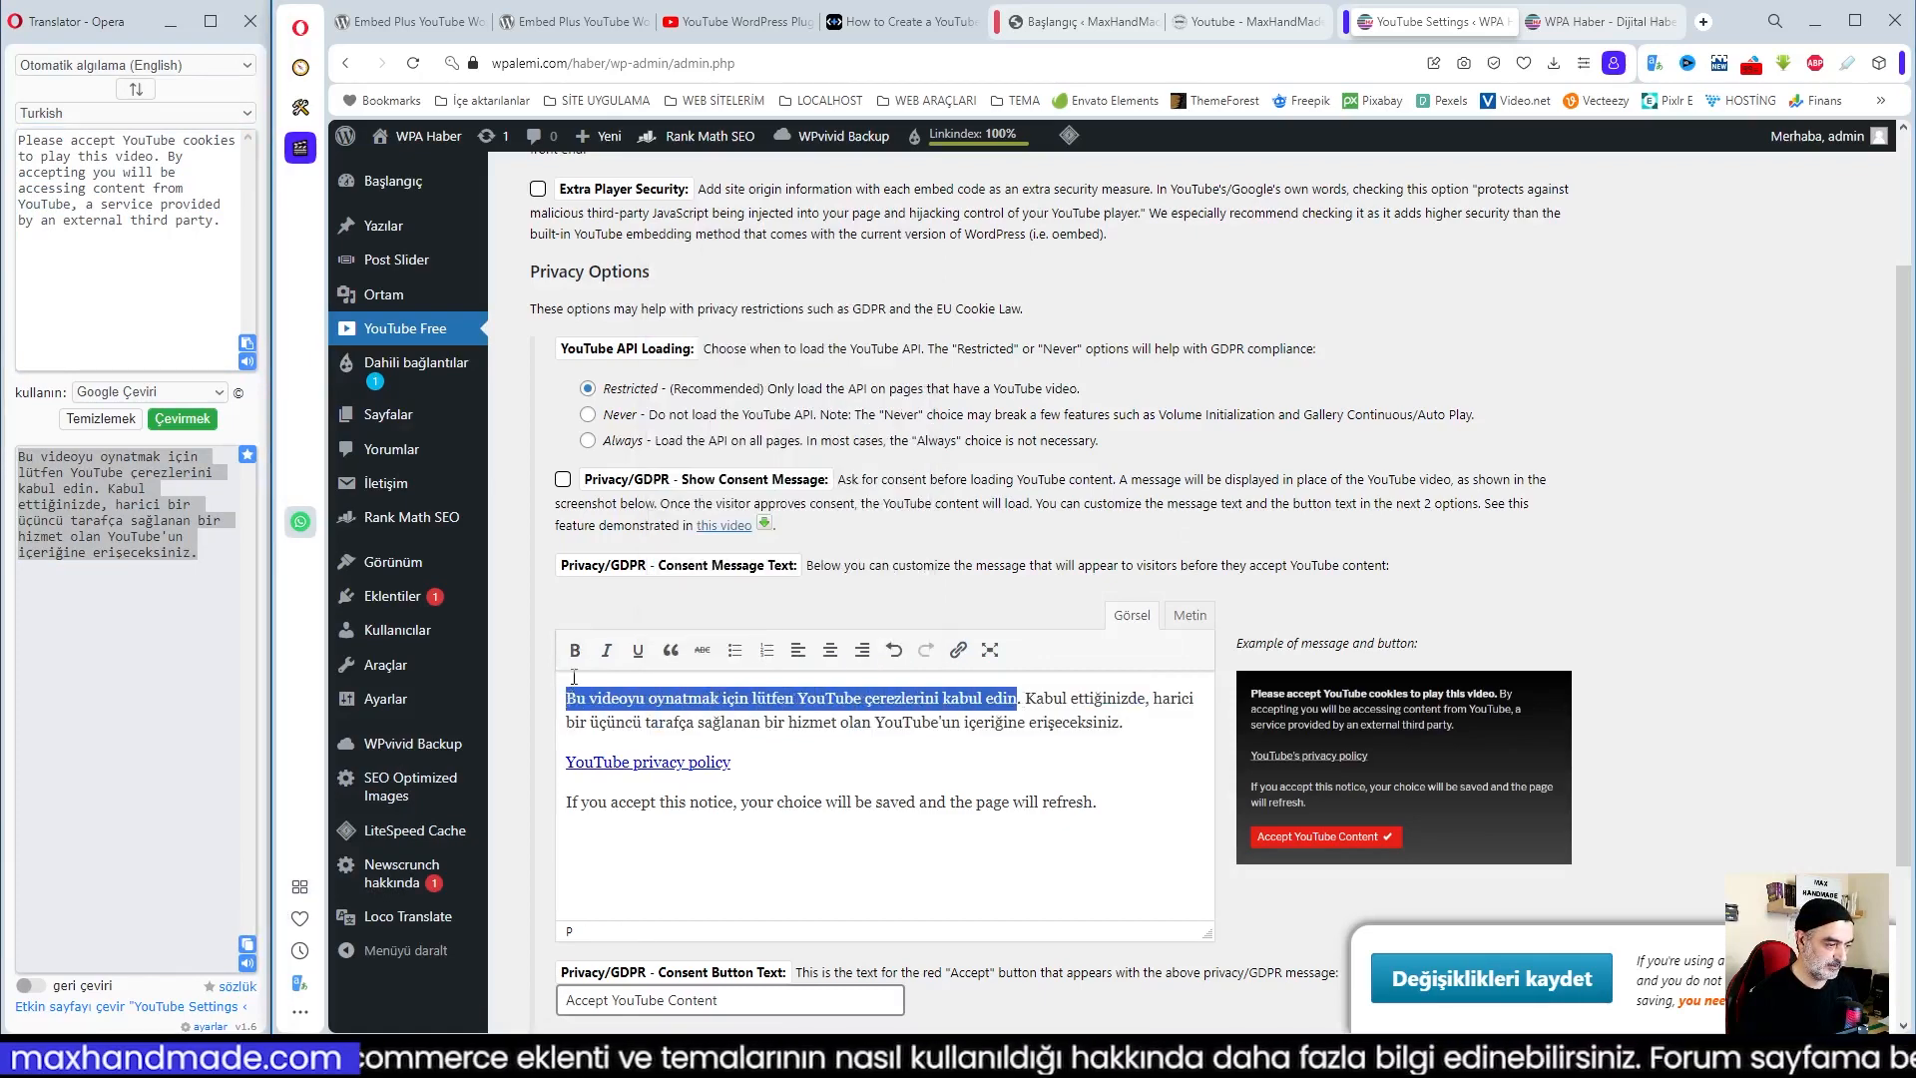
click(574, 649)
click(990, 790)
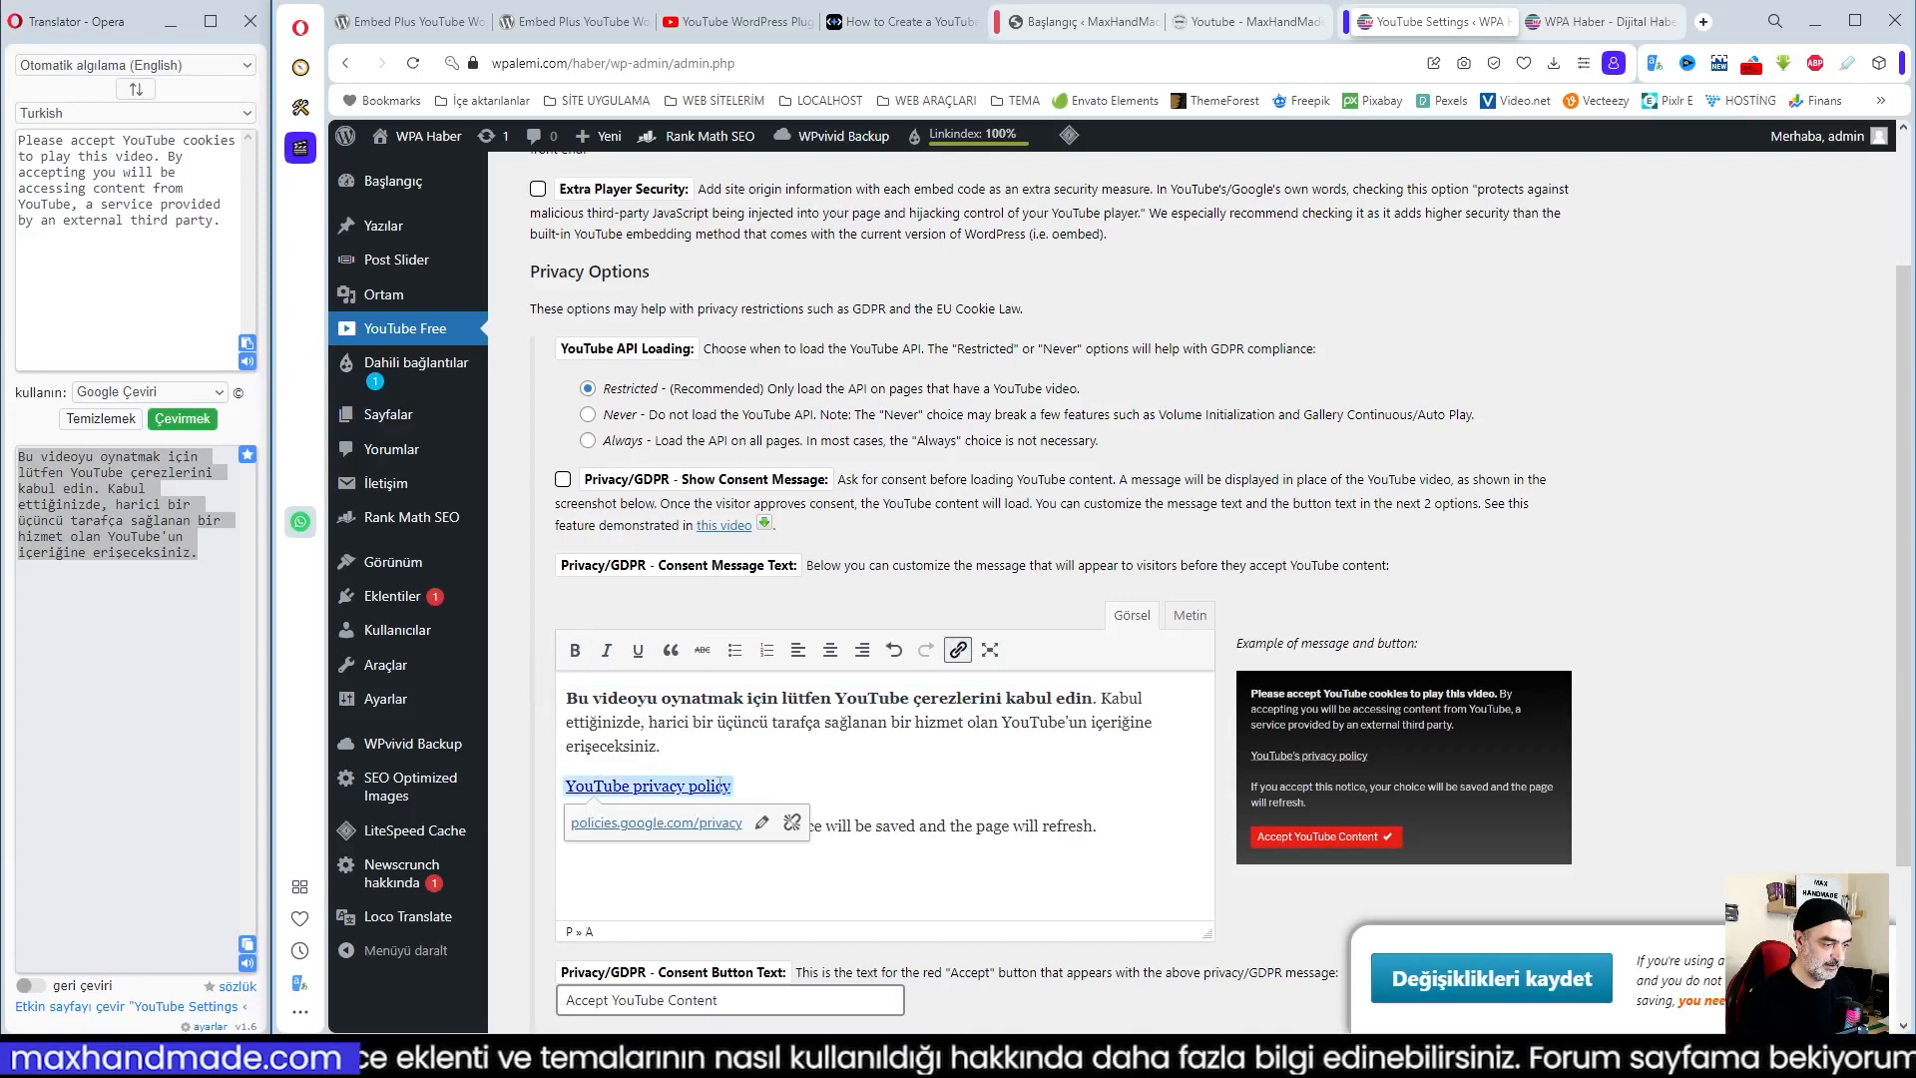
Replace the consent message's last sentence with the translation "Bu bildirimi kabul ettiğiniz takdirde seçiminiz kaydedilecek ve sayfa yenilenecektir."
drag(1098, 826, 566, 847)
right_click(636, 831)
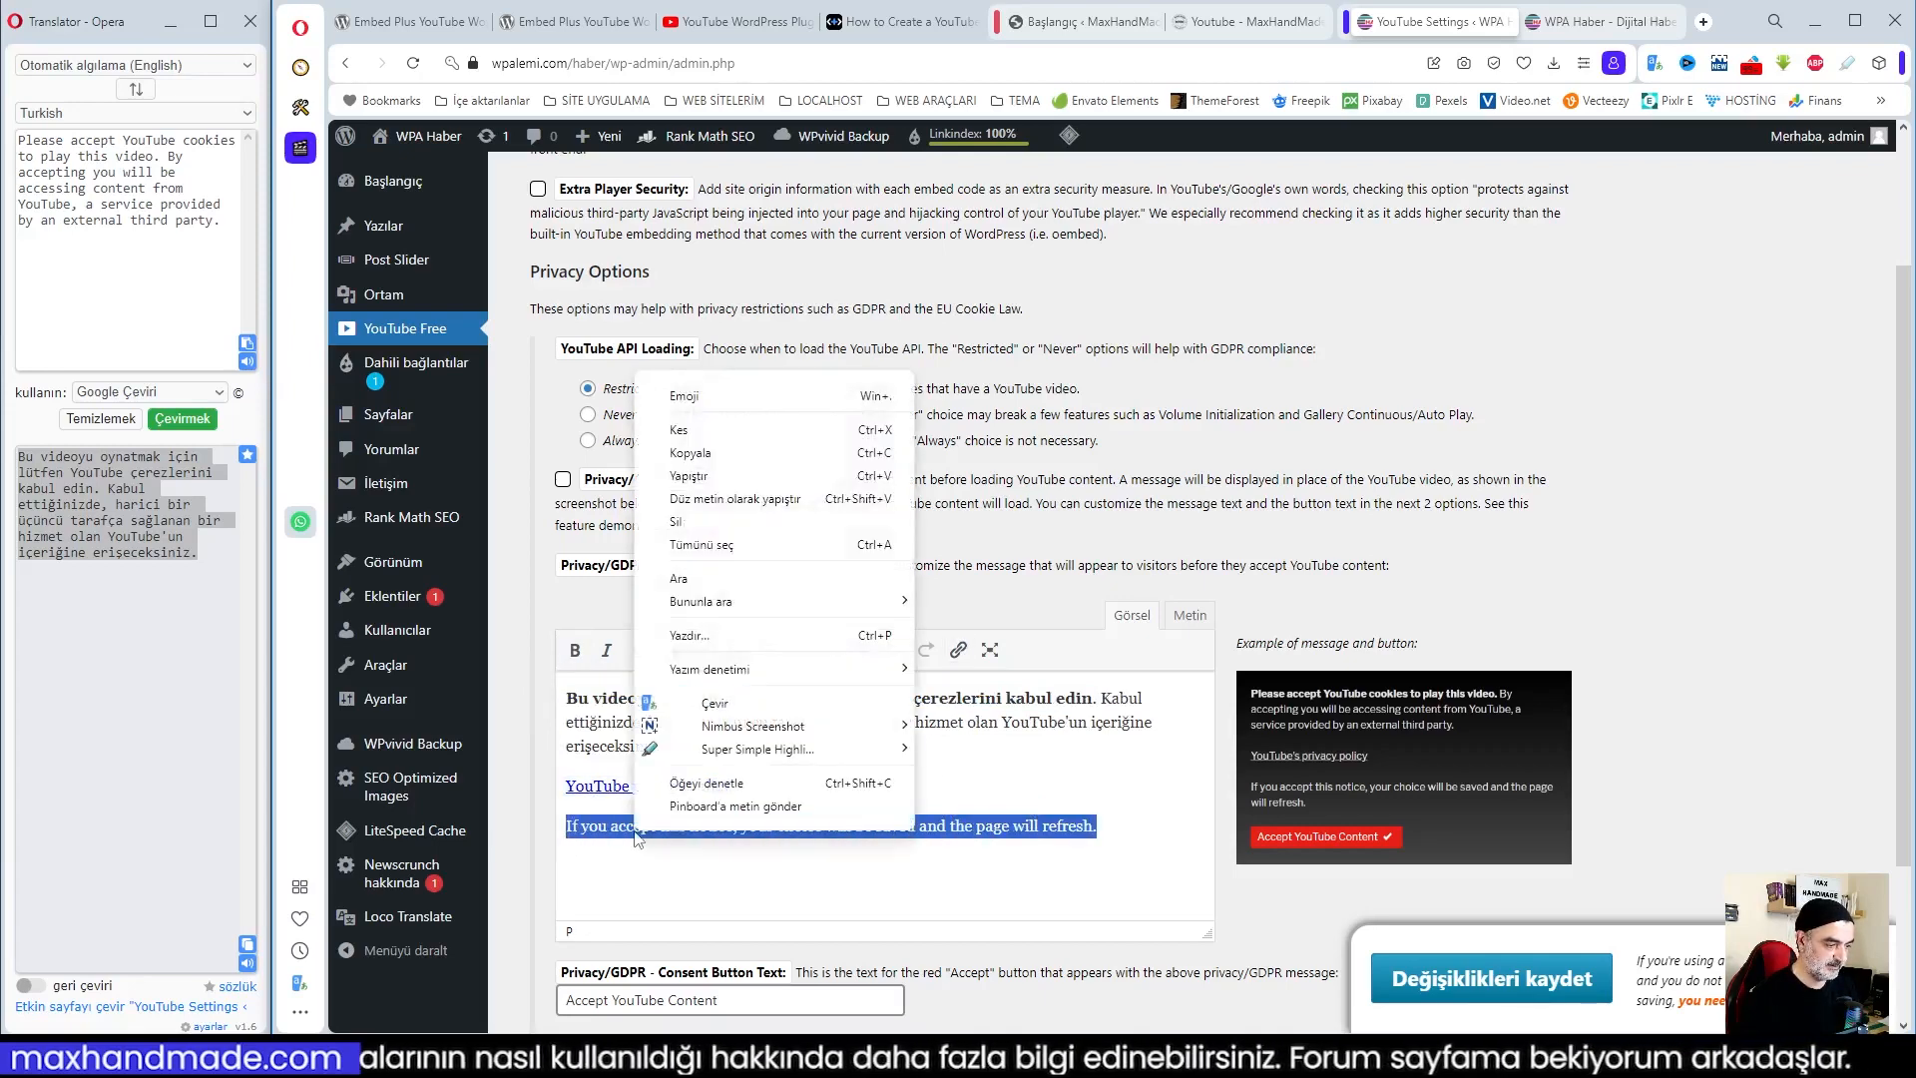
click(723, 696)
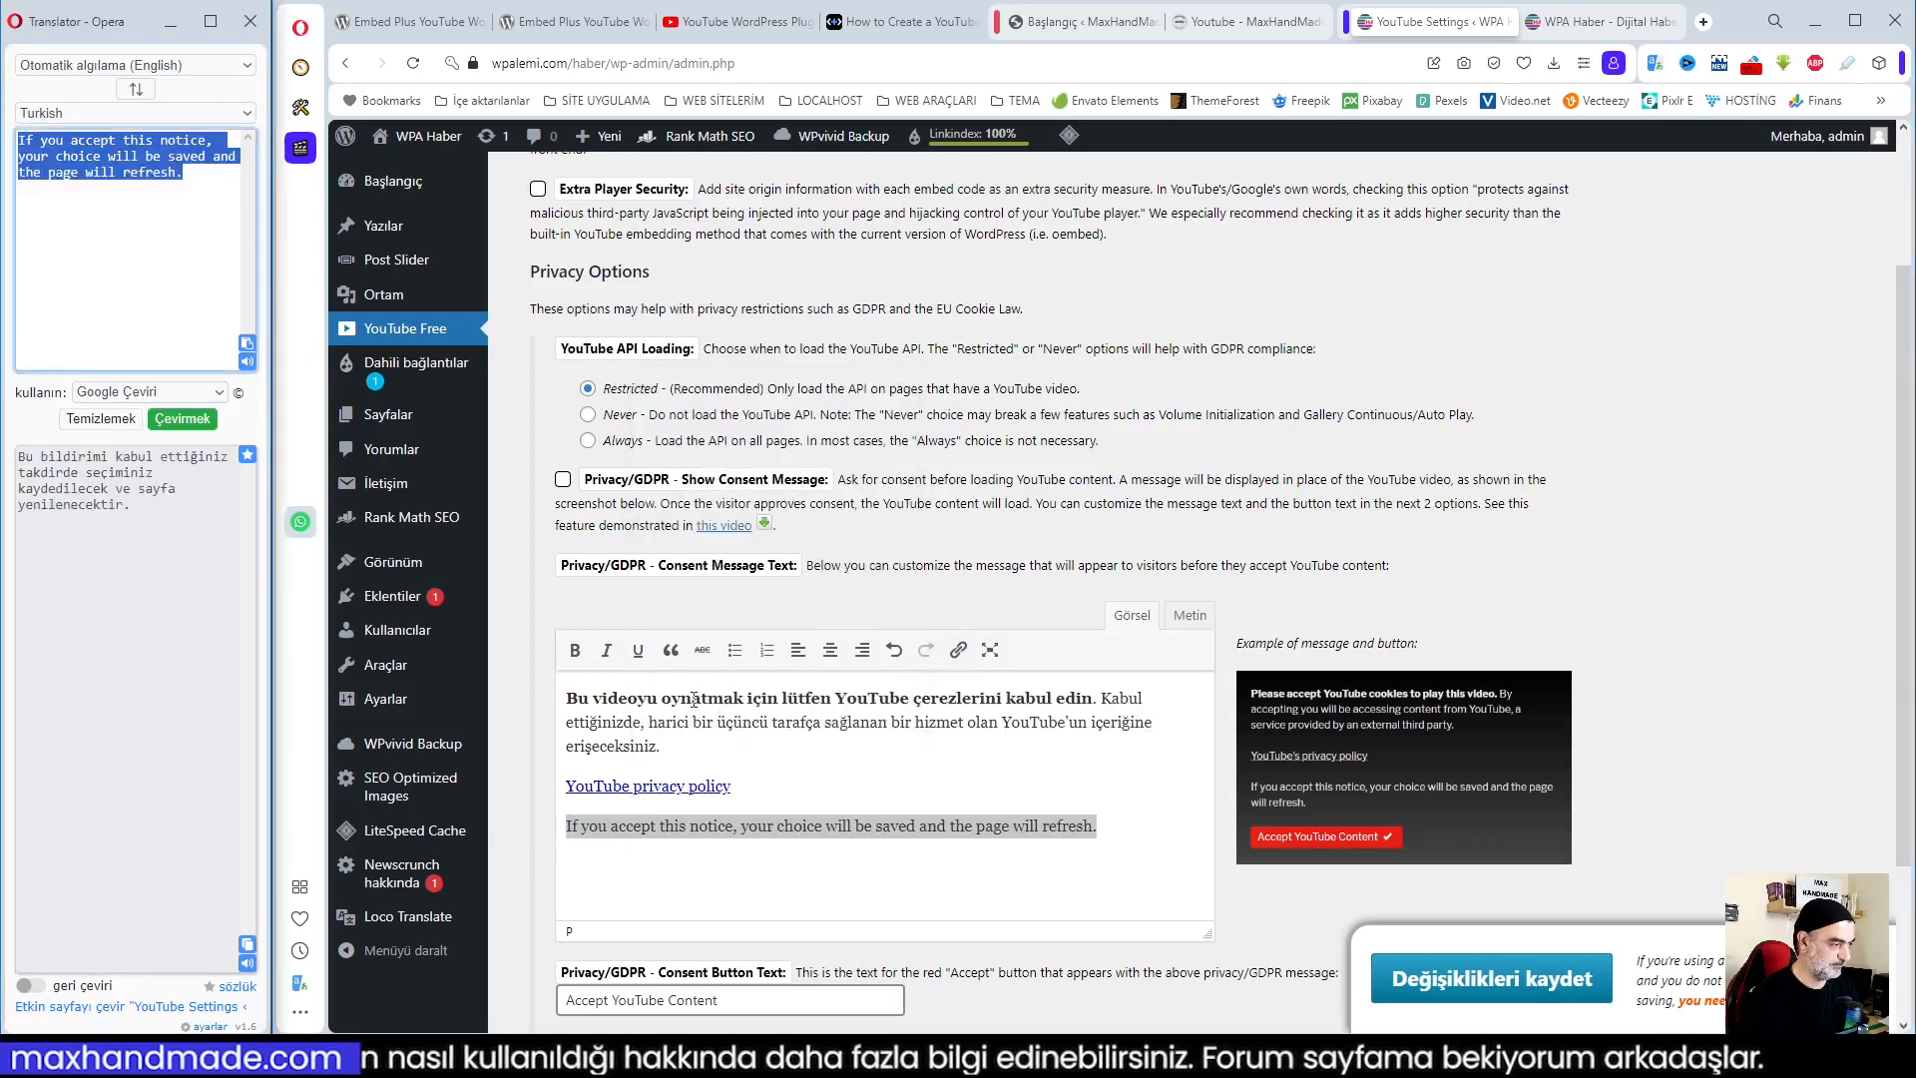
click(246, 944)
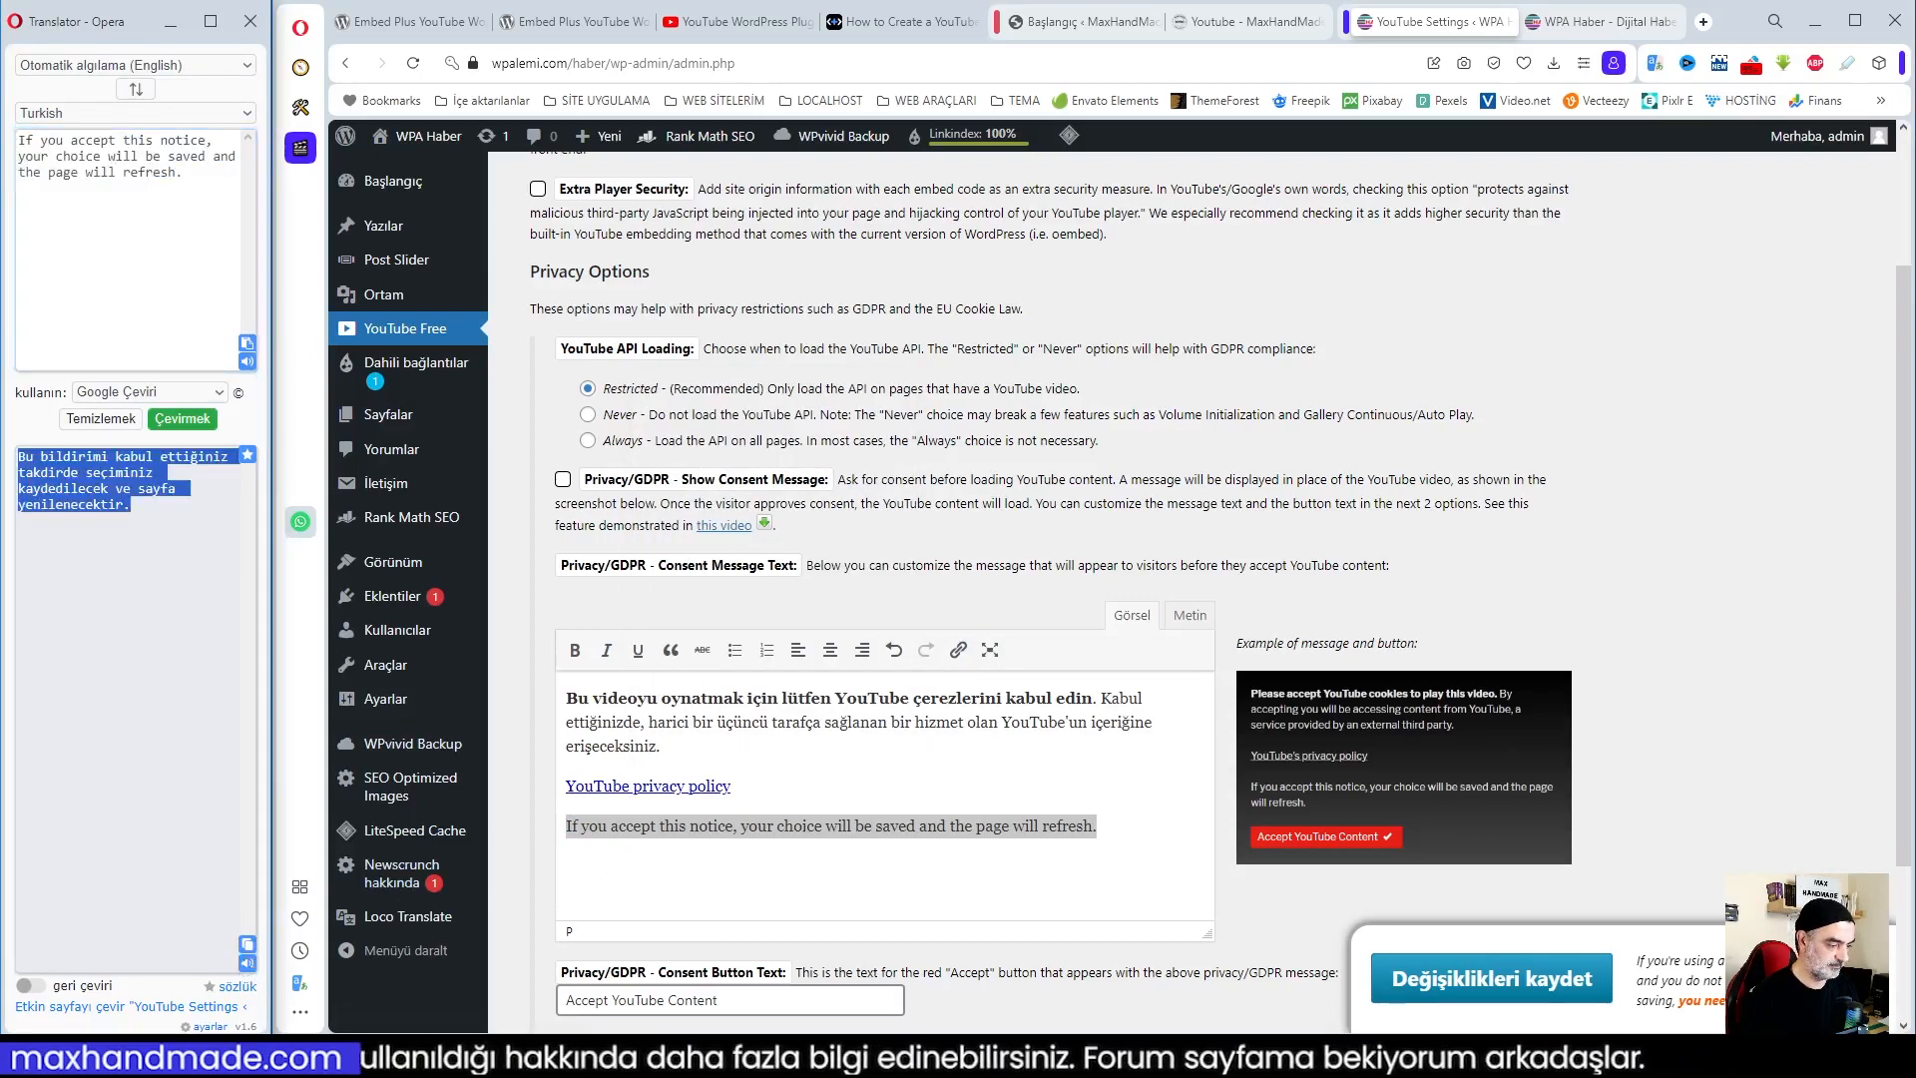
right_click(793, 836)
click(885, 480)
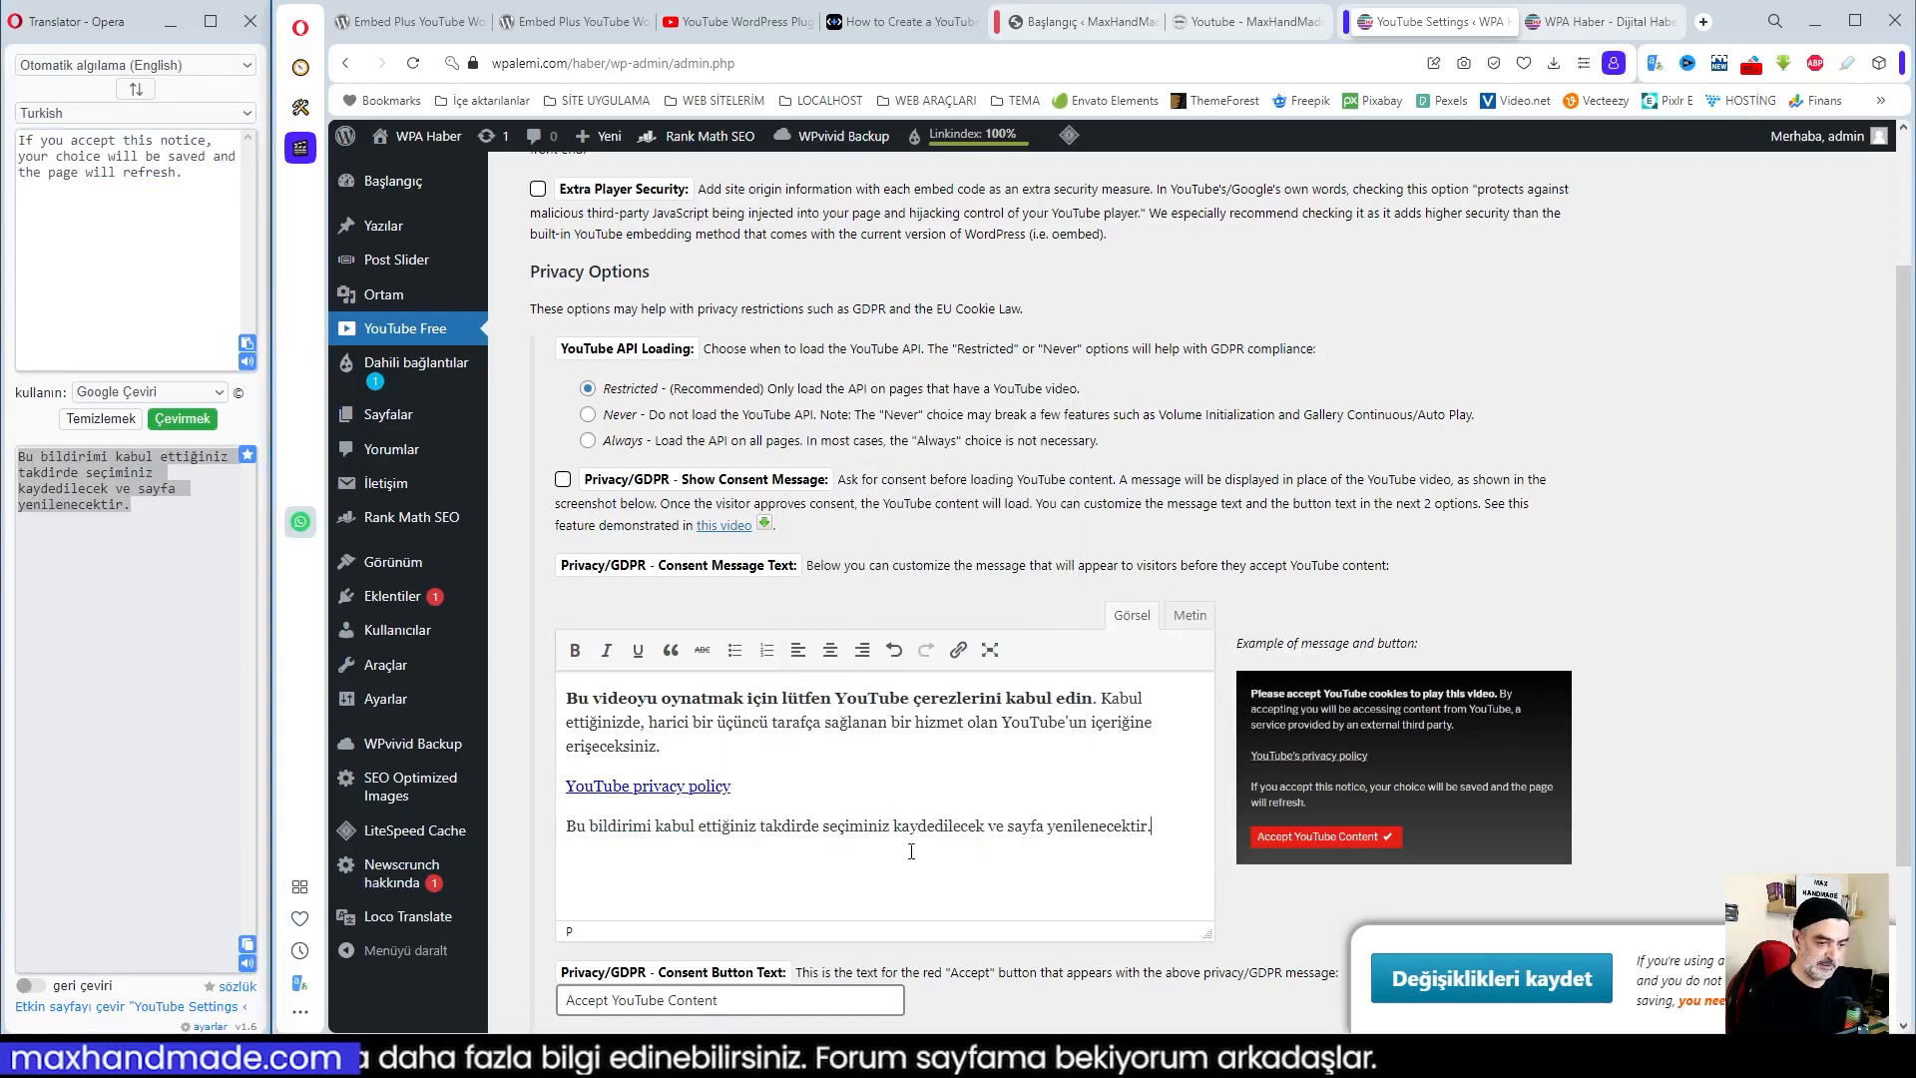
Translate the consent button text into Turkish and replace it with "YouTube İçeriğini Kabul Et"
scroll(918, 849, down, 2)
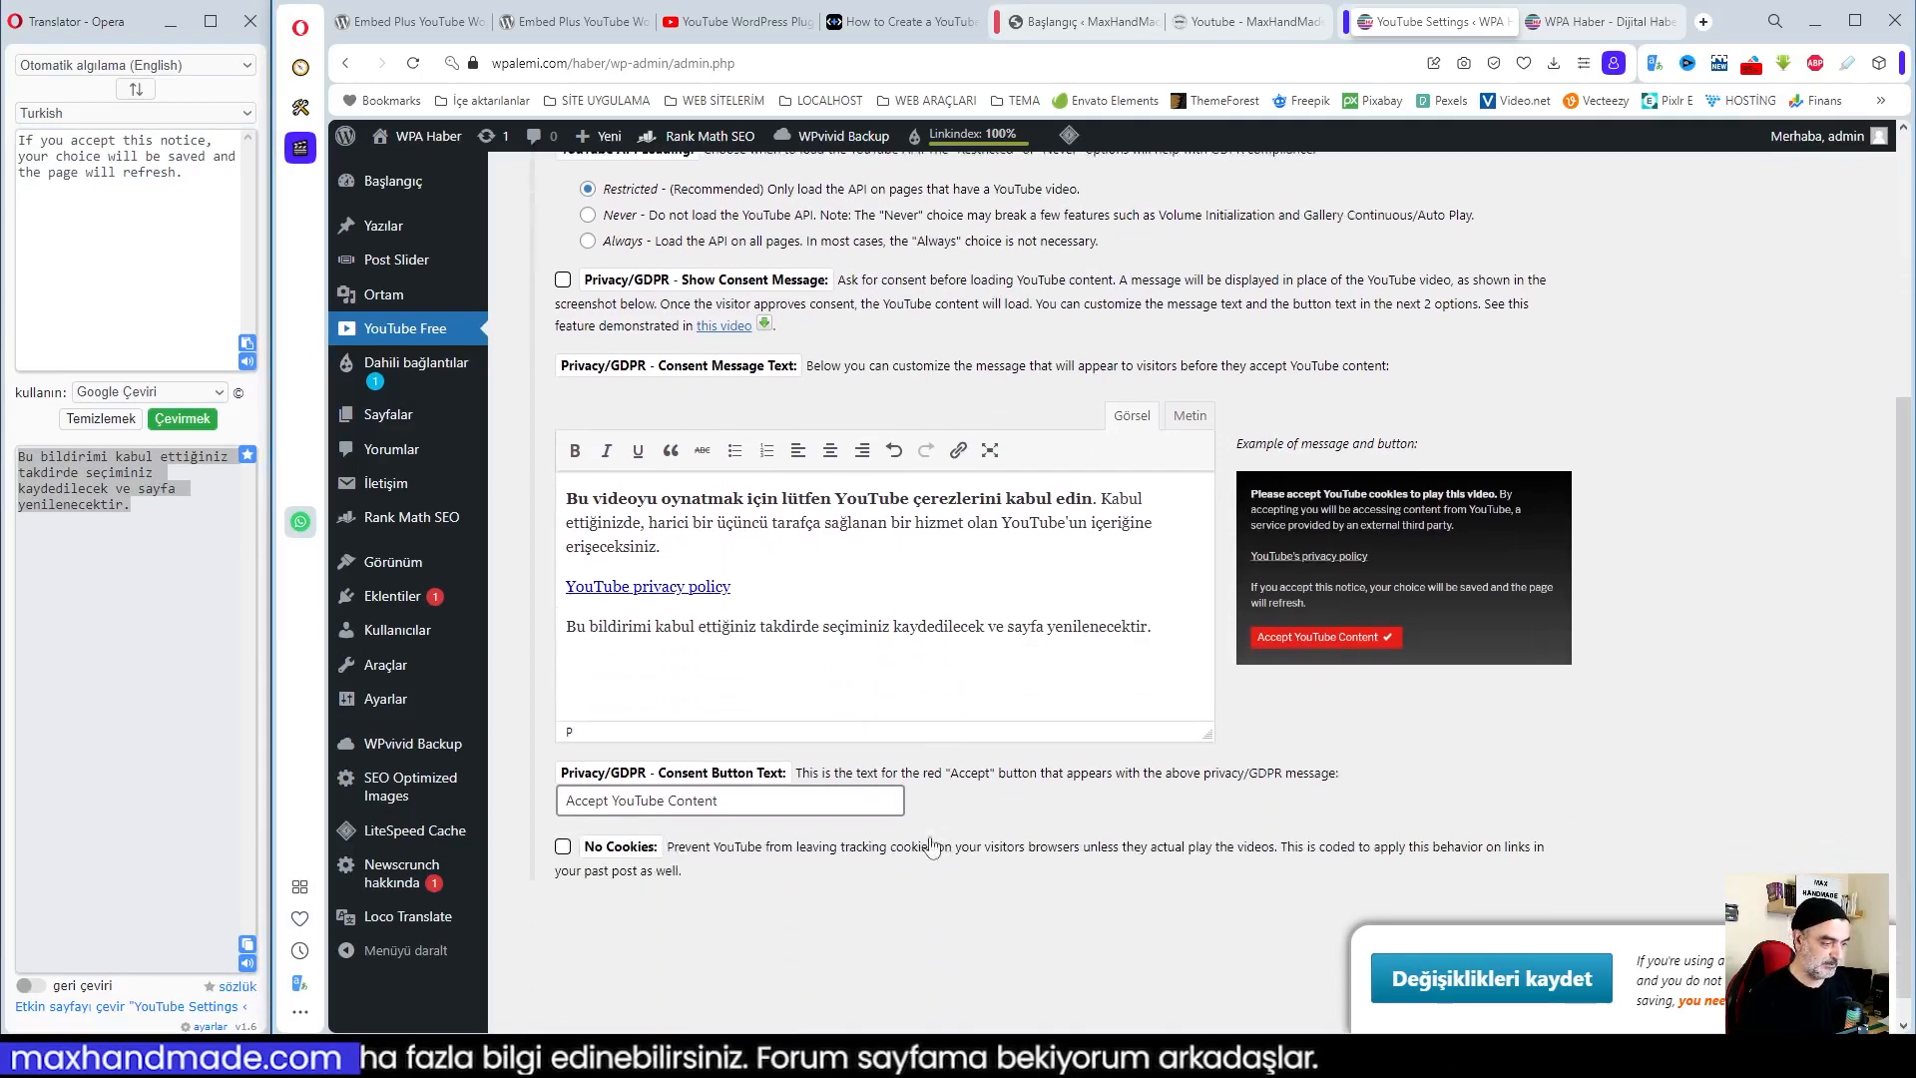
click(683, 806)
drag(719, 804, 527, 804)
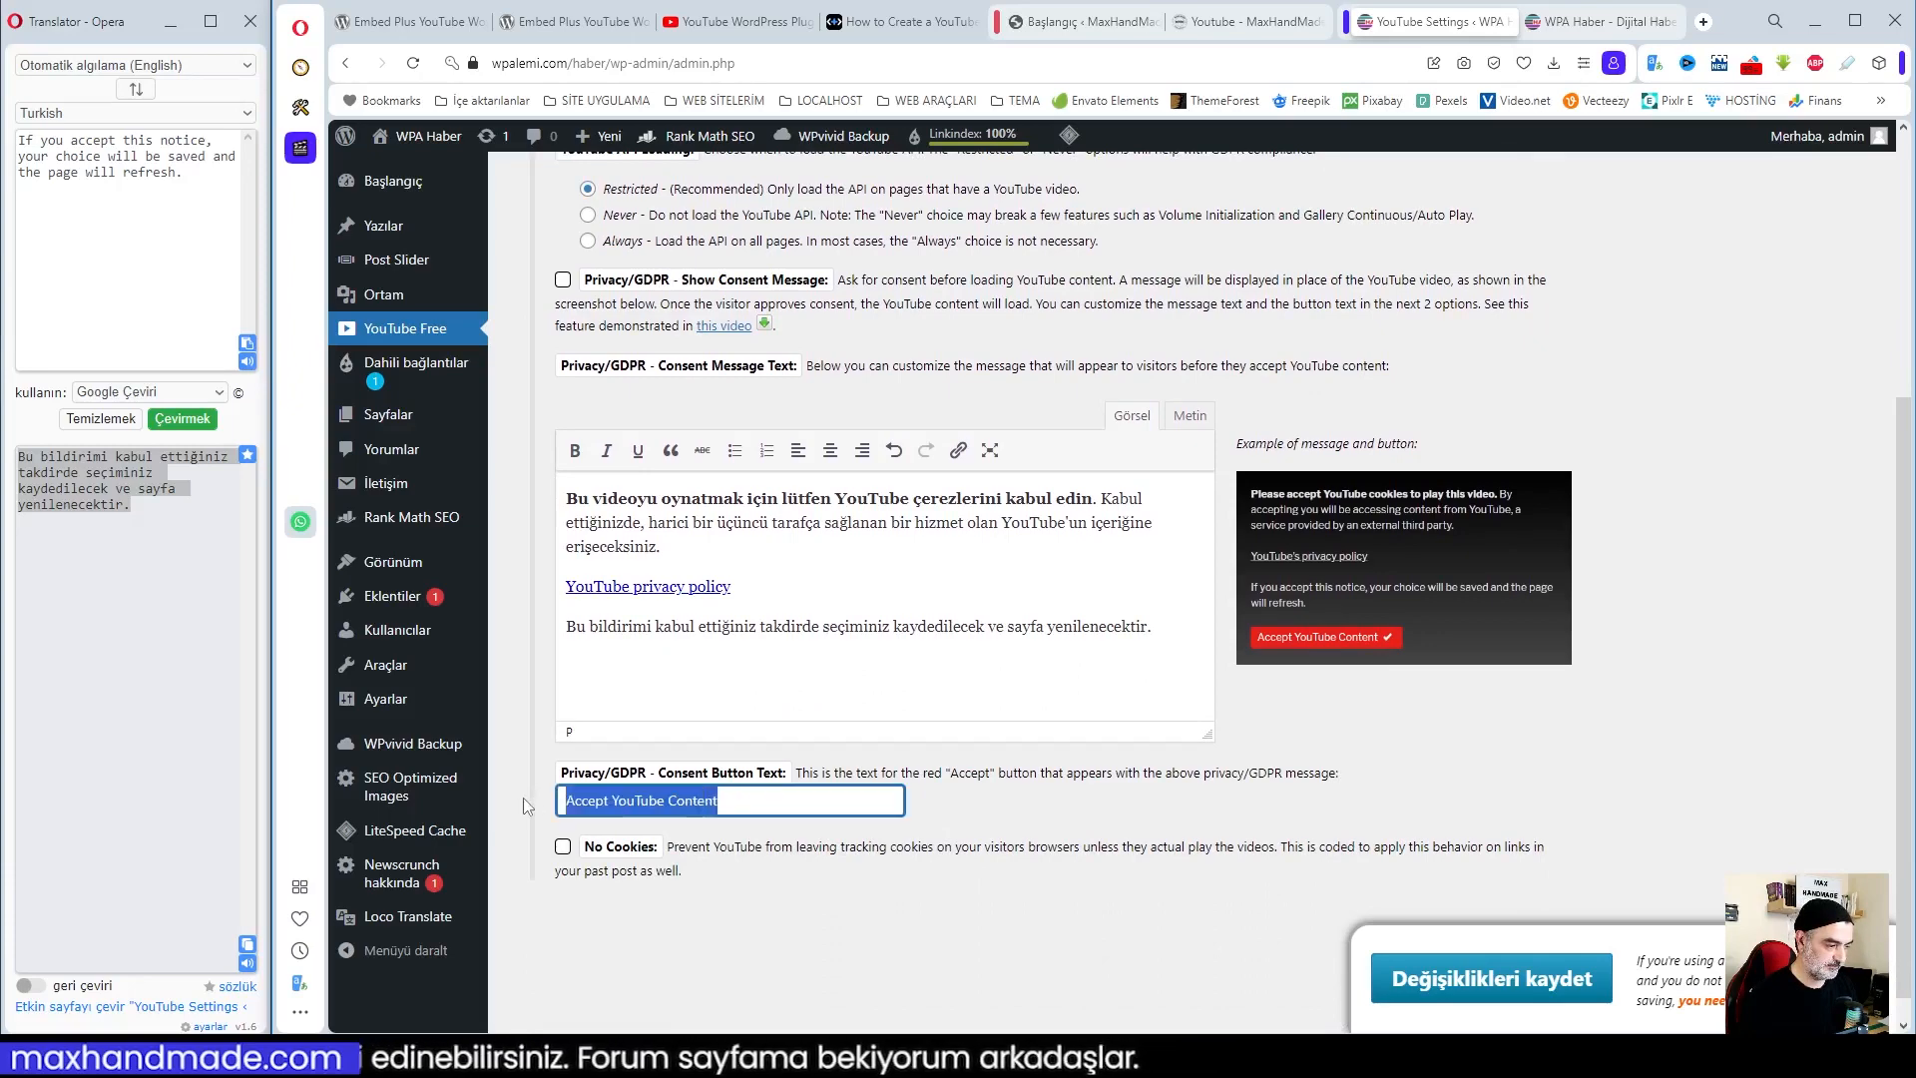
right_click(670, 800)
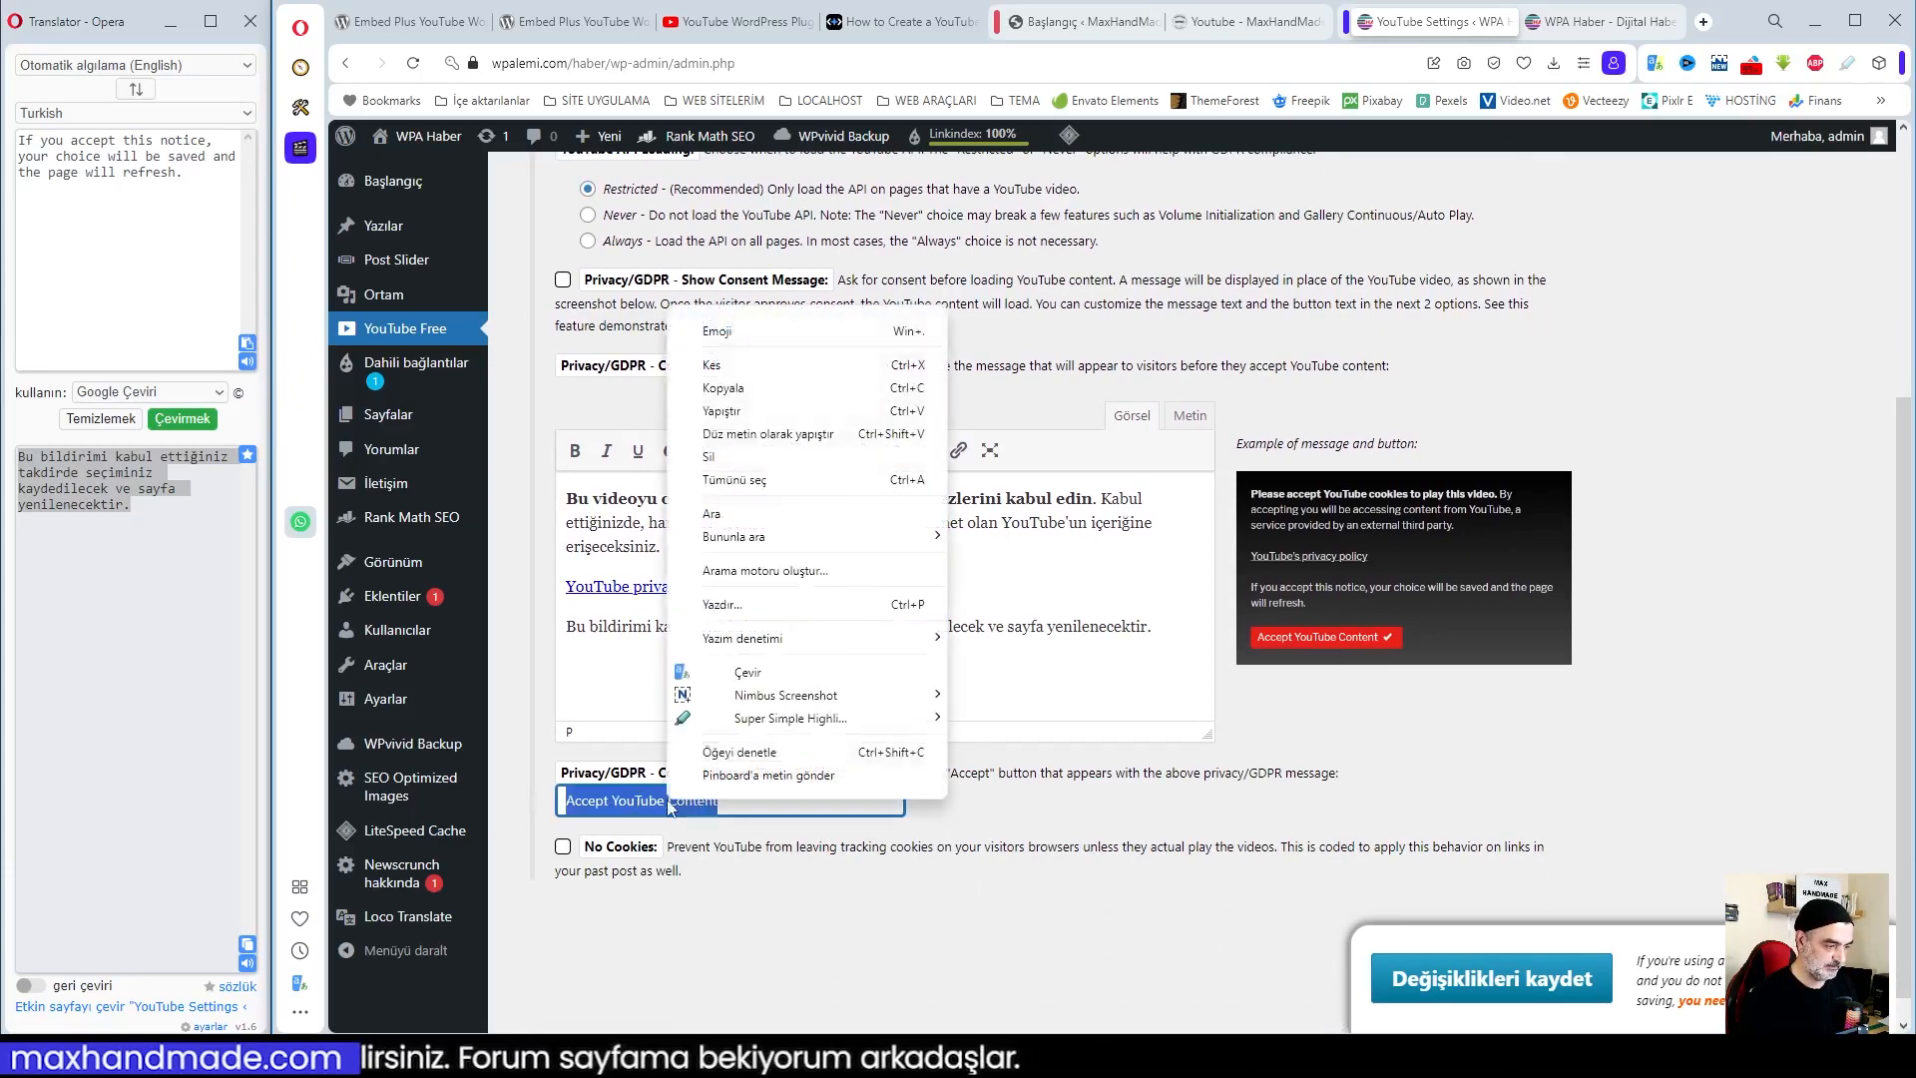
click(772, 673)
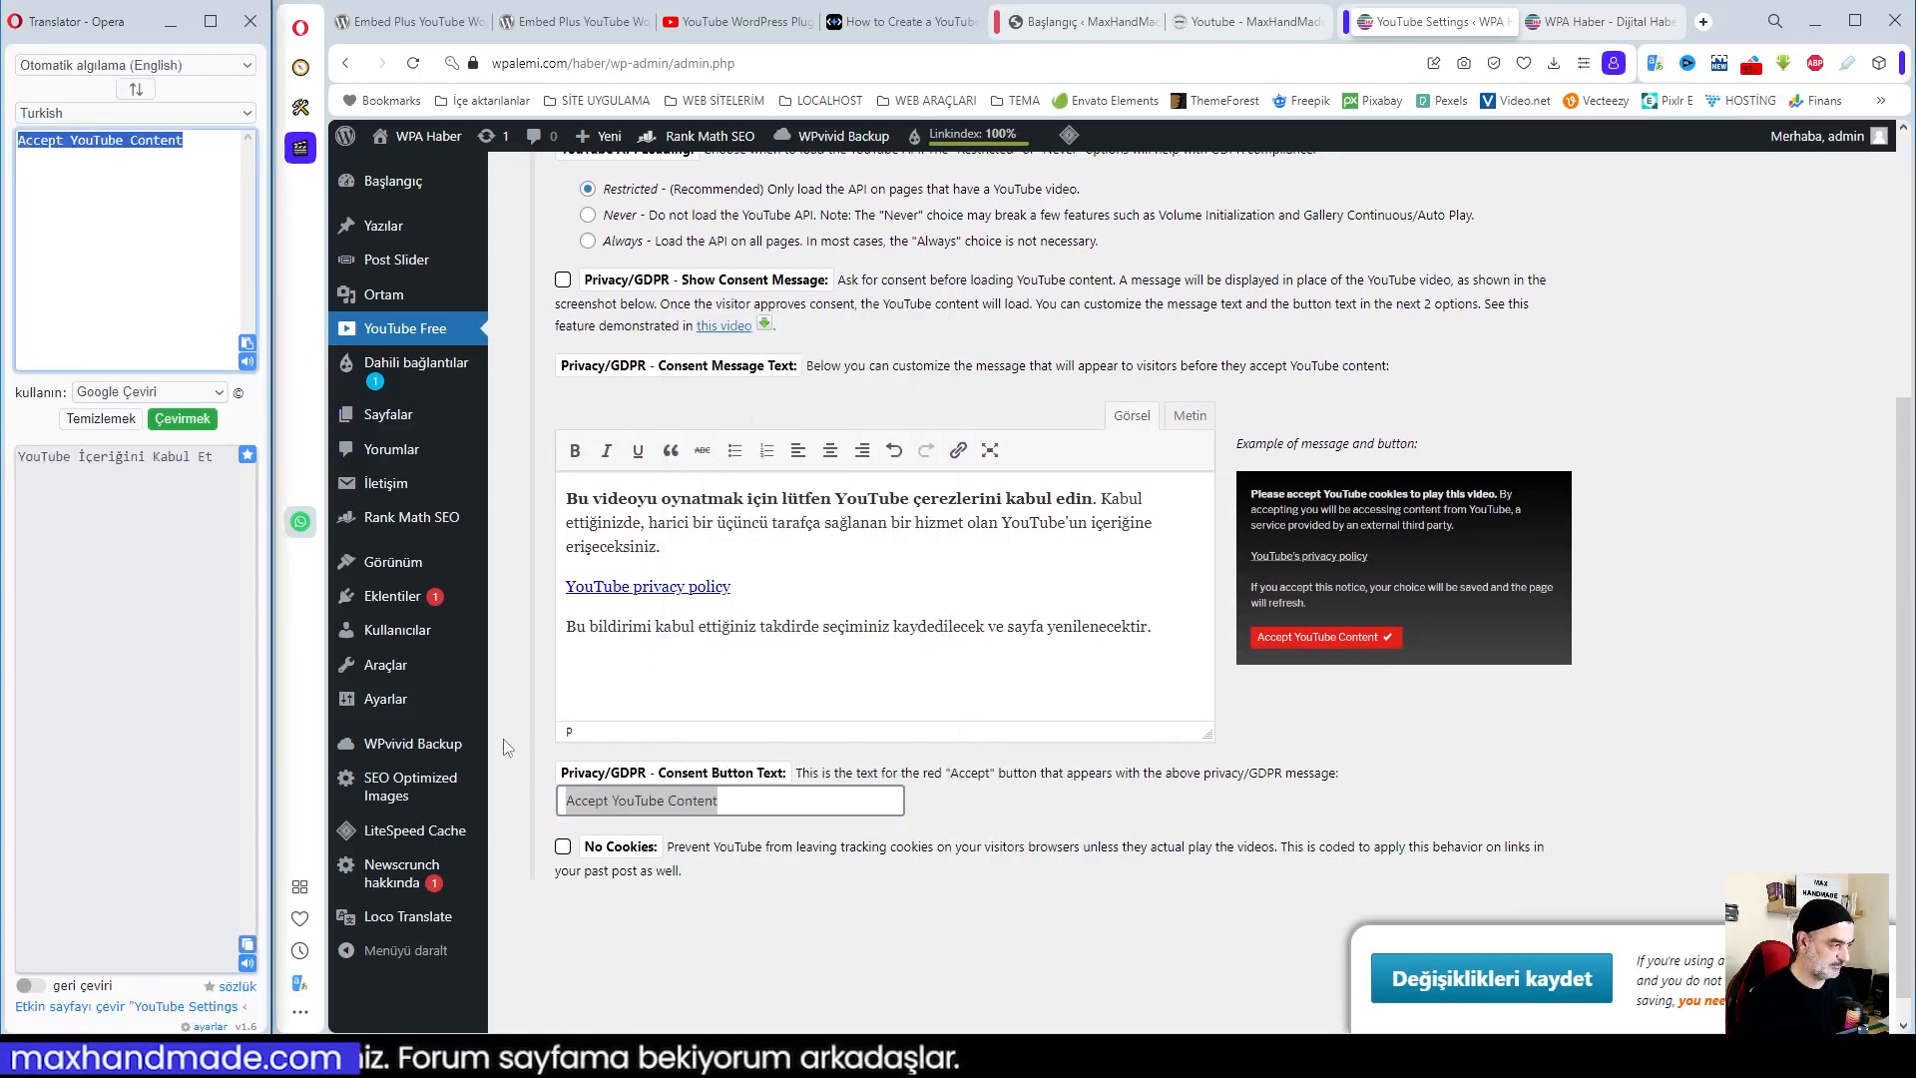
click(248, 951)
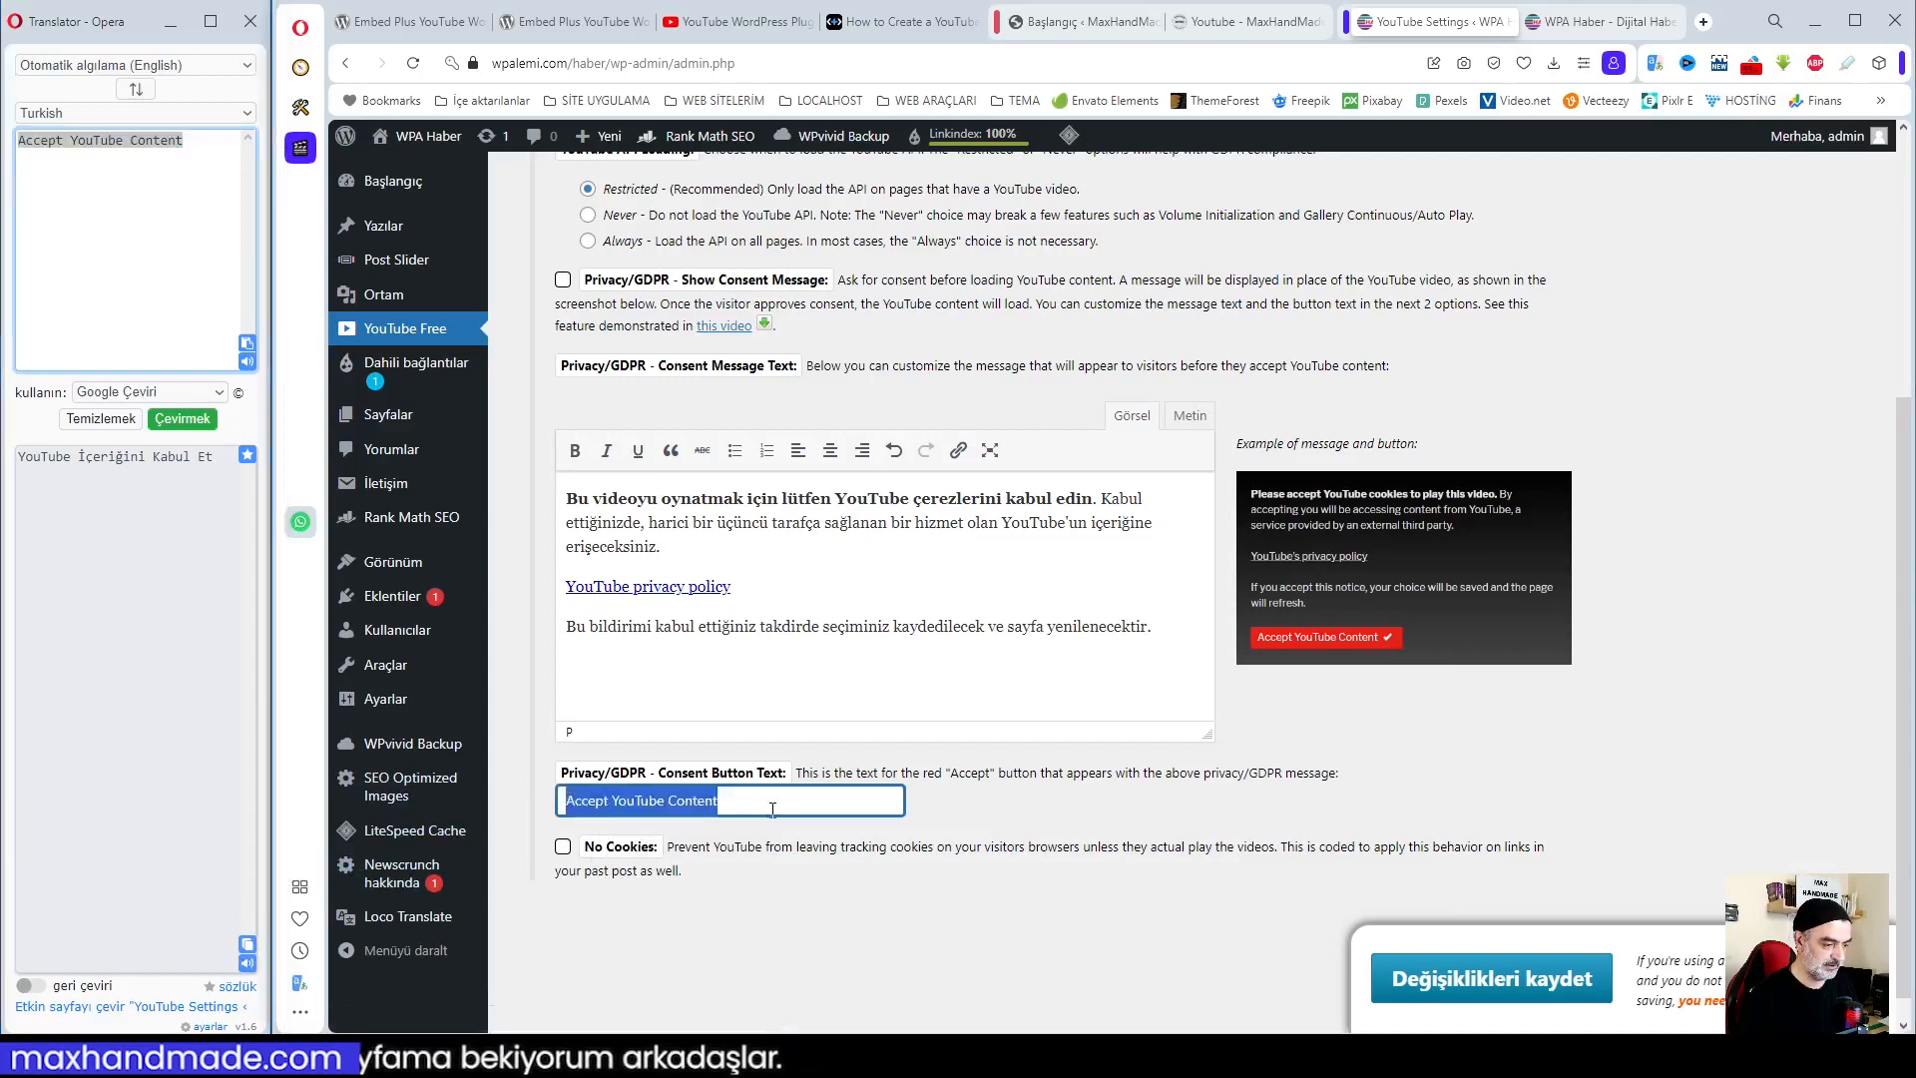
drag(769, 804, 511, 802)
key(Delete)
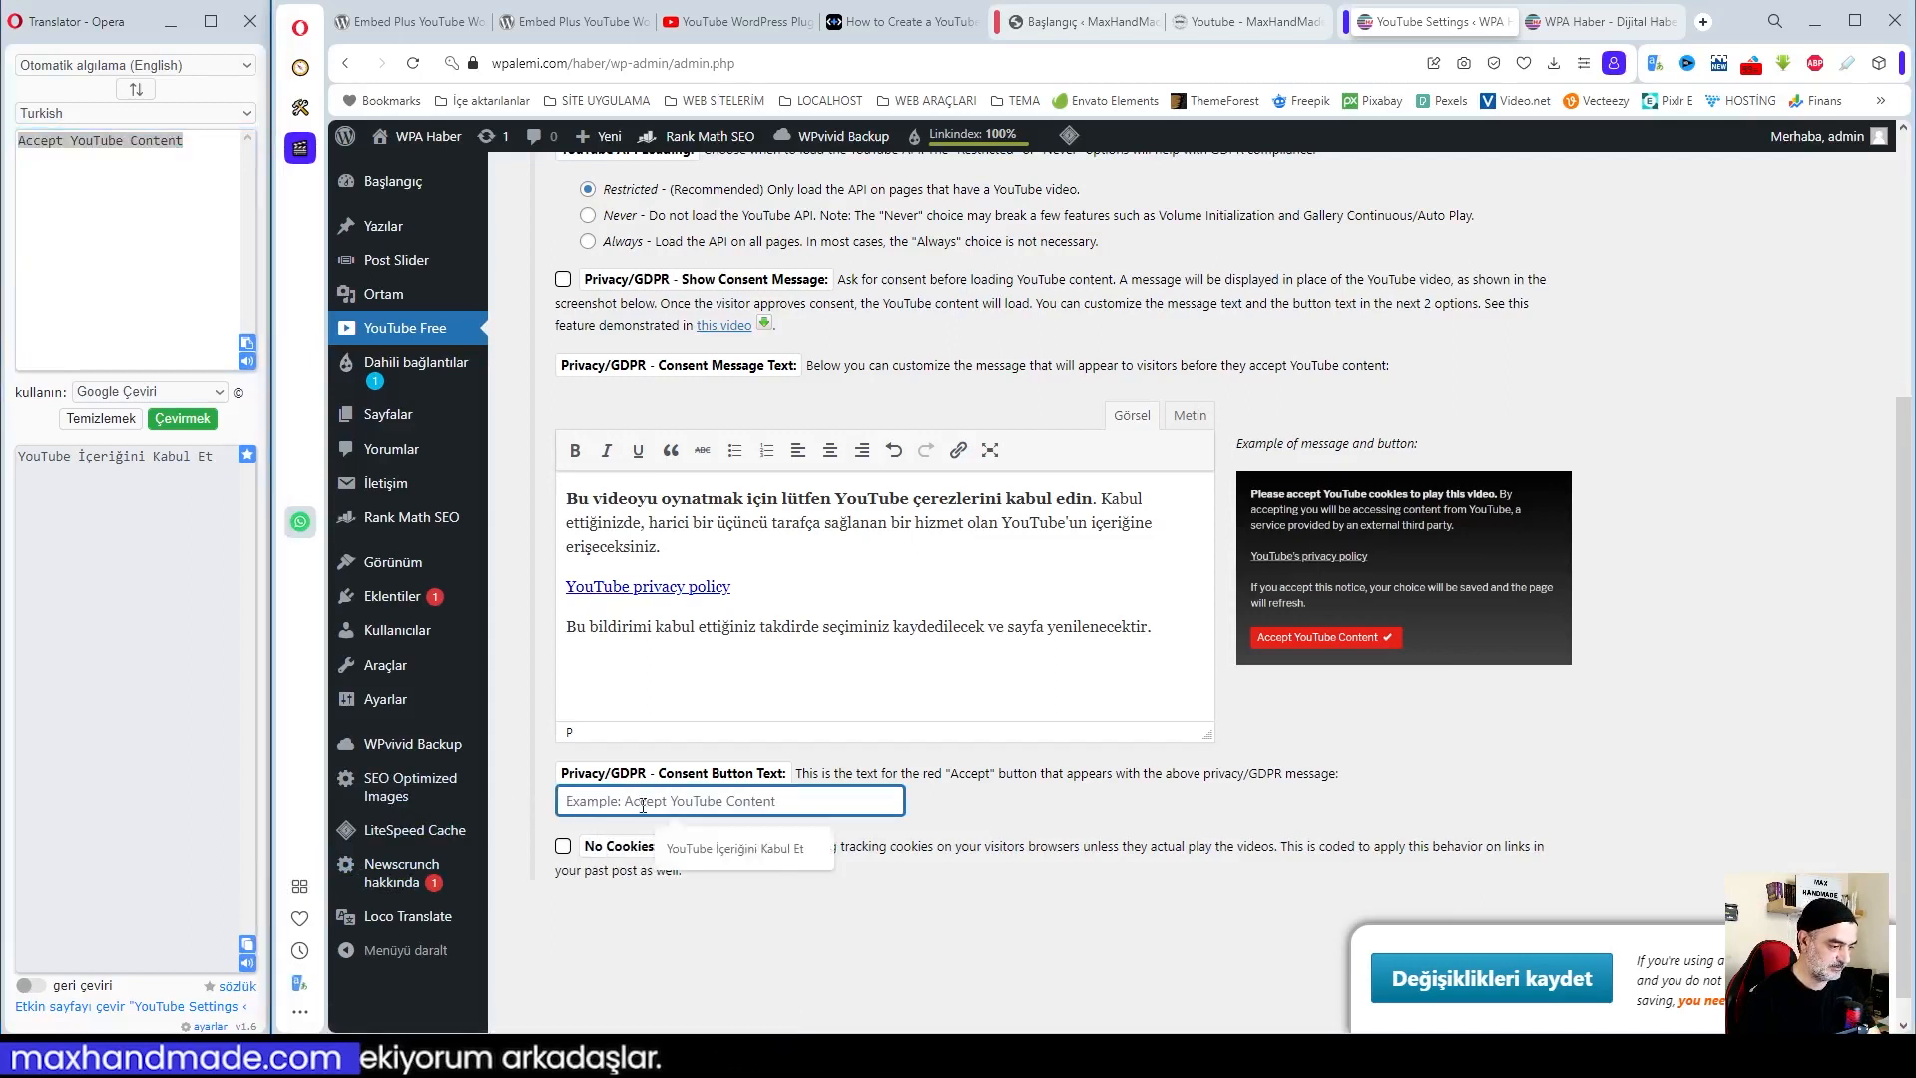
key(ctrl+v)
Replace the word "İçeriğini" in the consent button text so that it reads "YouTube Çerezlerini Kabul Et"
drag(673, 808, 627, 808)
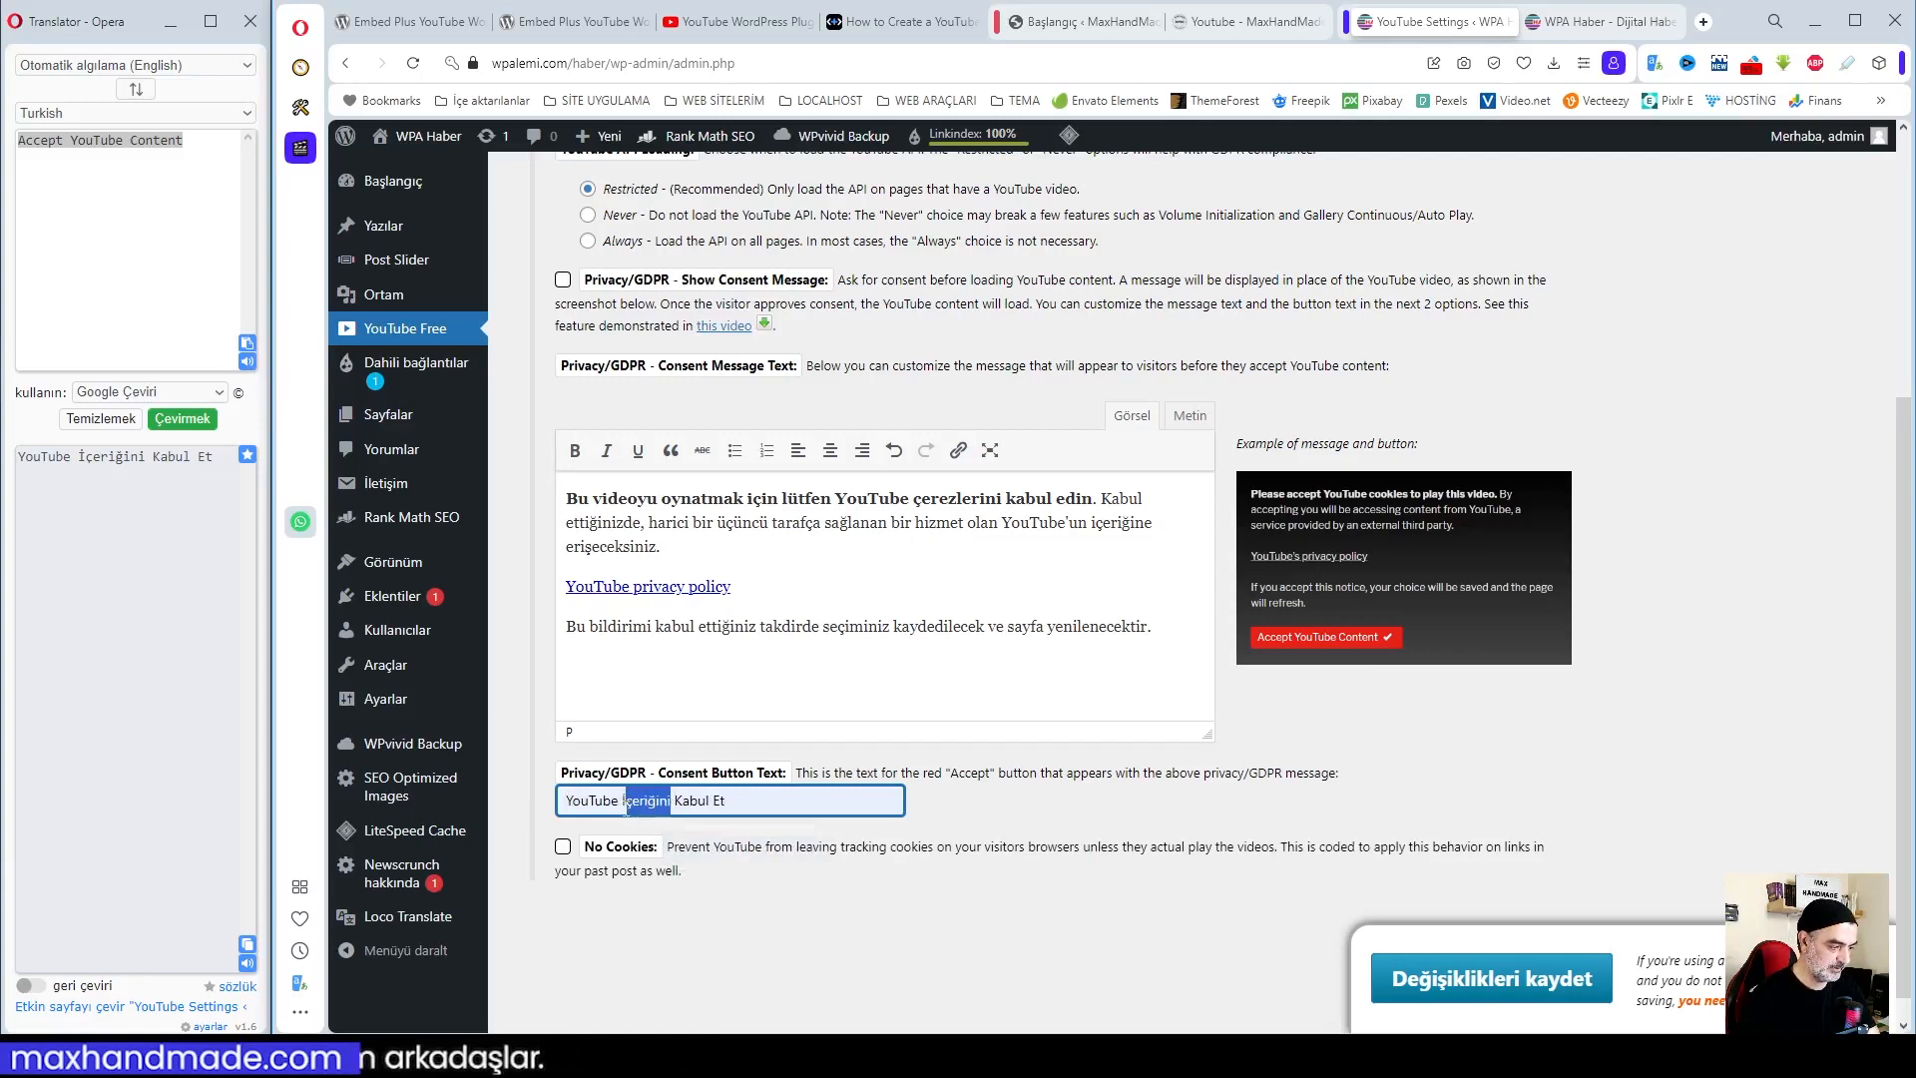
text(ÇEREZLER)
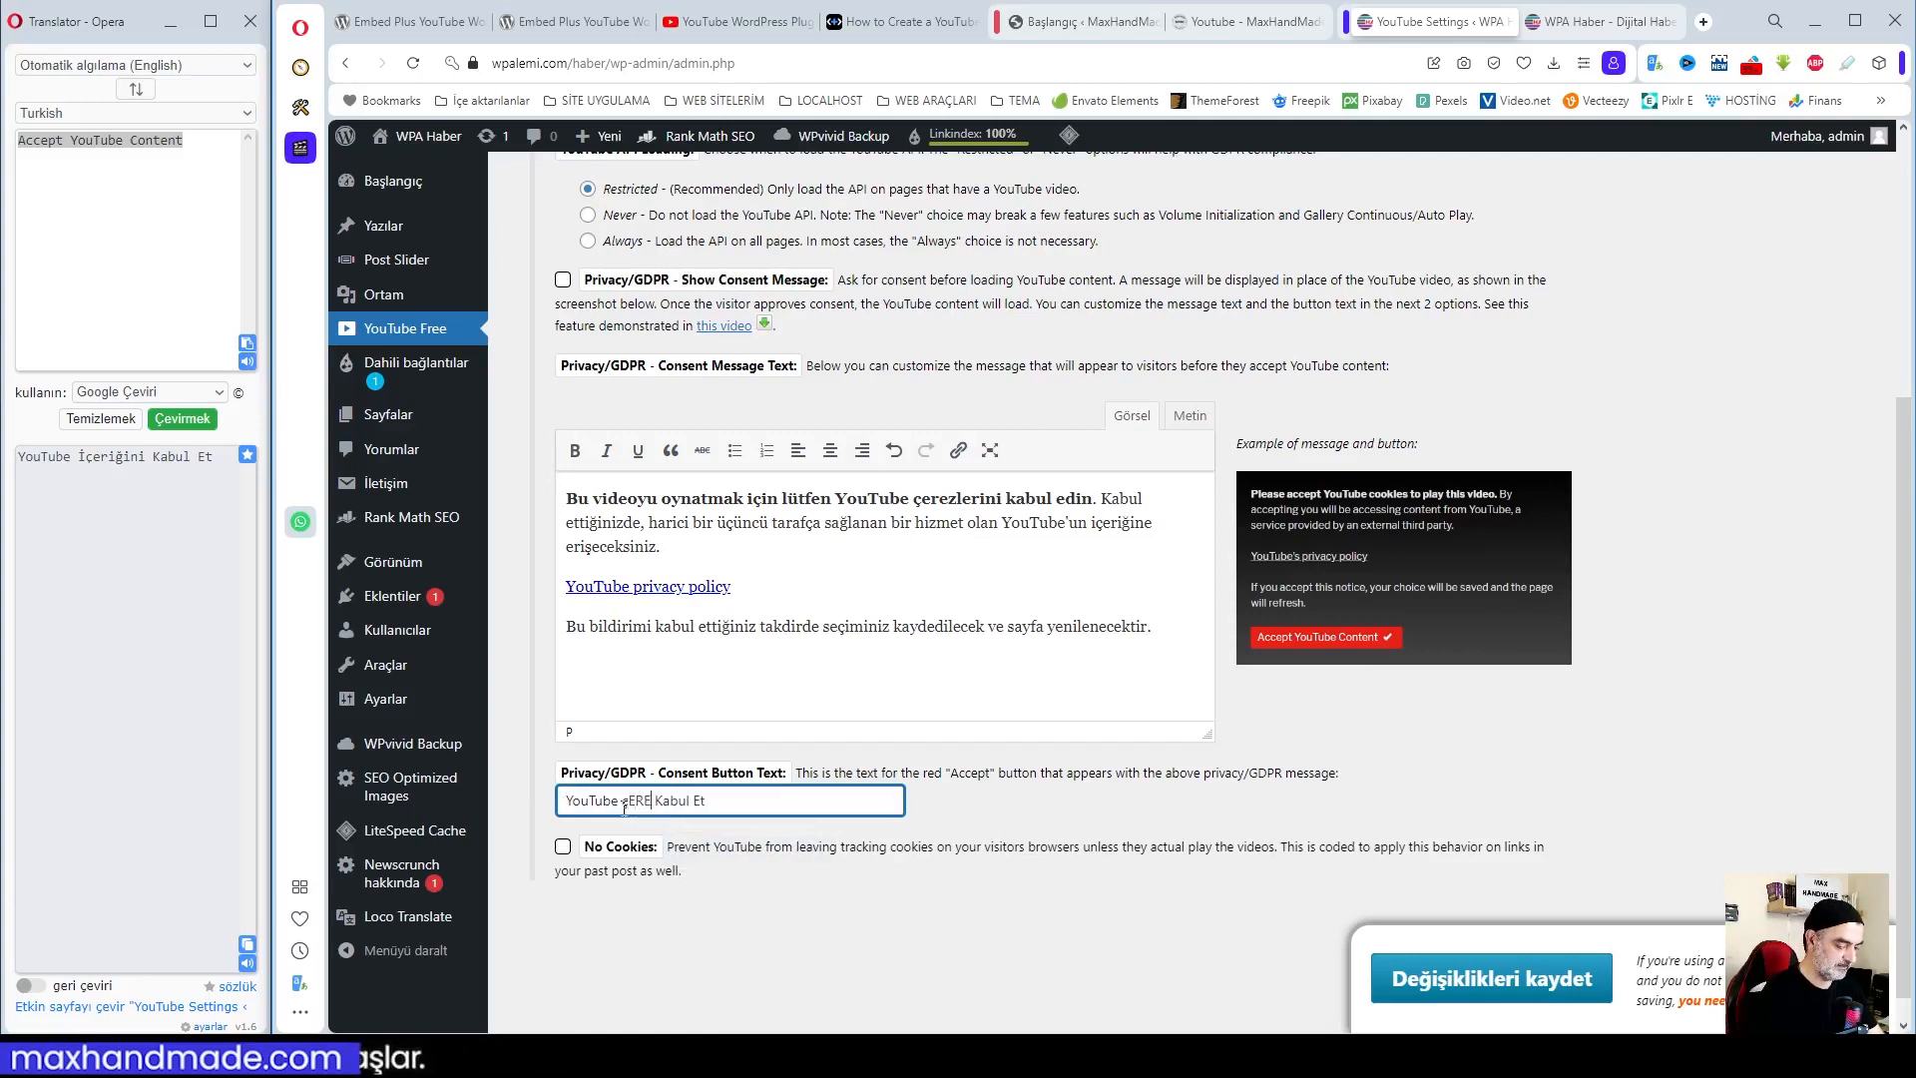
key(BackSpace)
key(BackSpace)
key(BackSpace)
key(BackSpace)
key(BackSpace)
key(BackSpace)
key(BackSpace)
key(BackSpace)
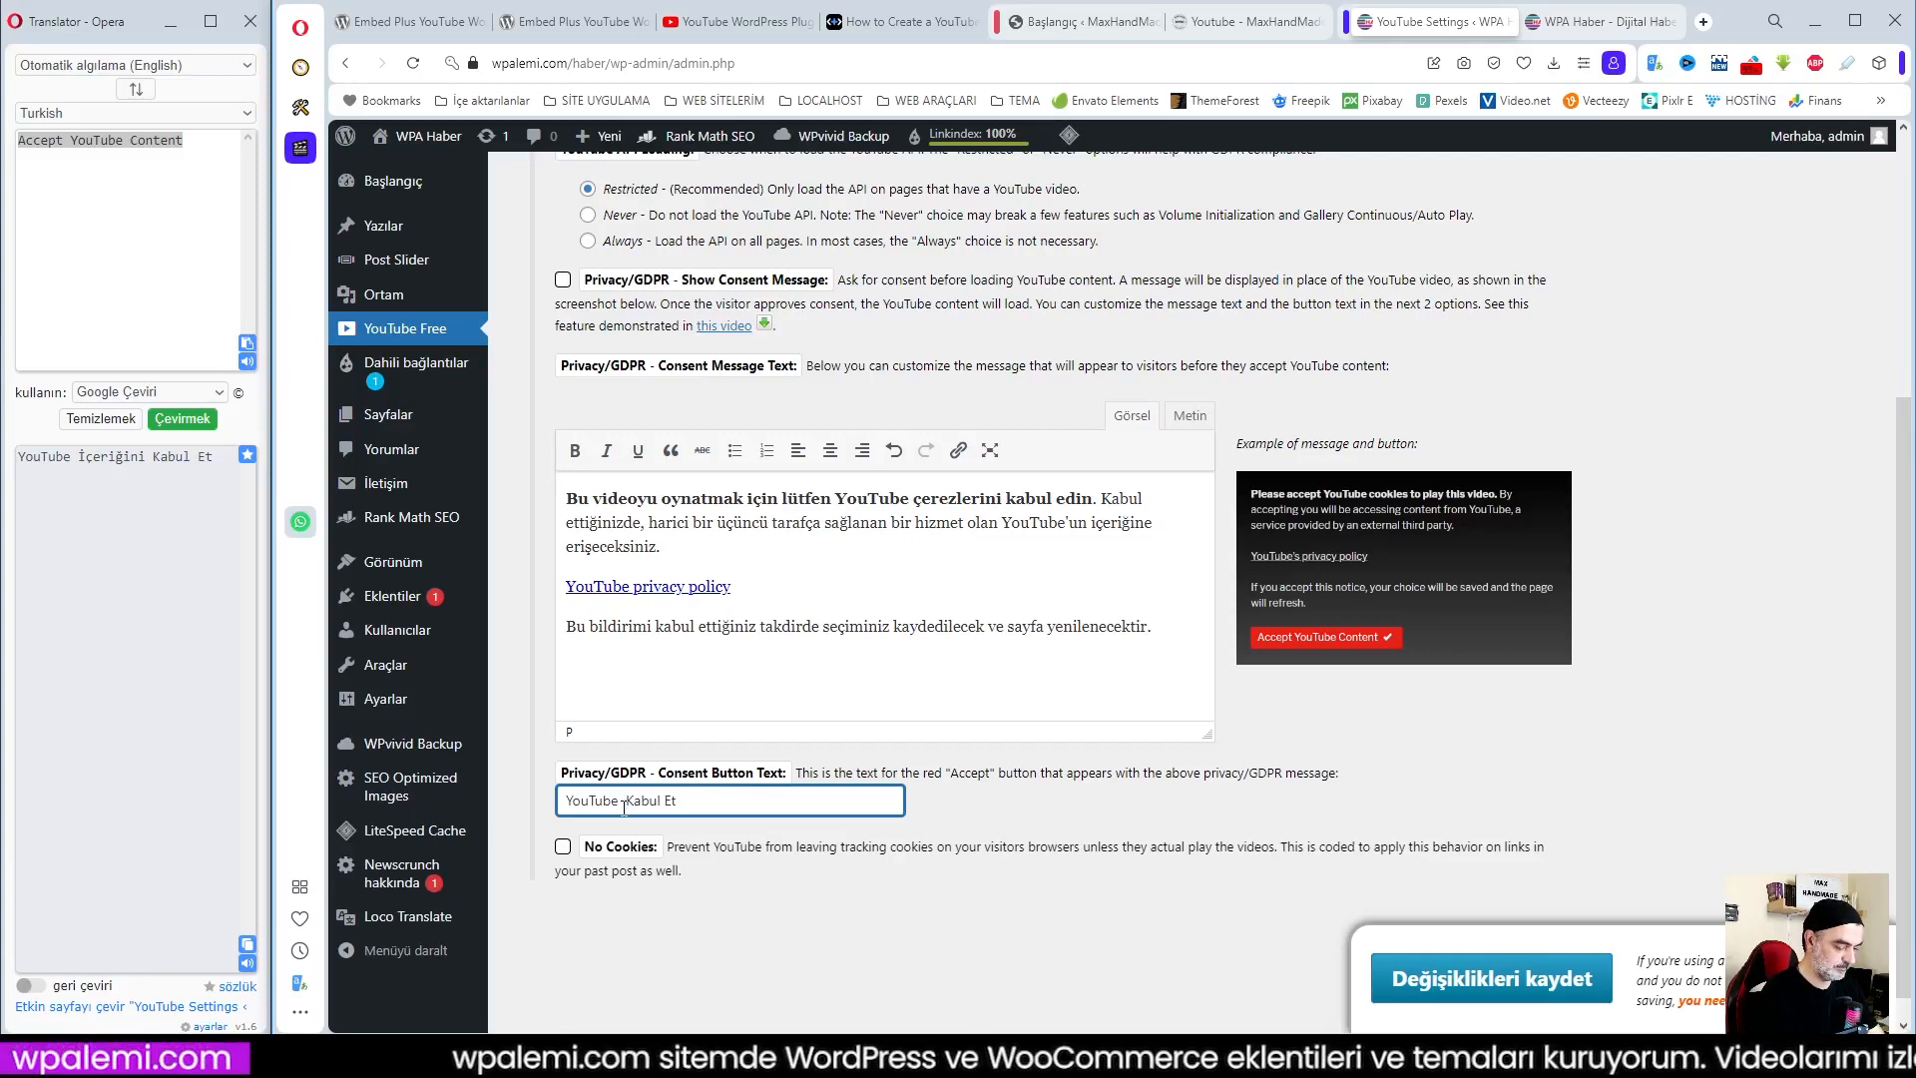
text(Çerezler)
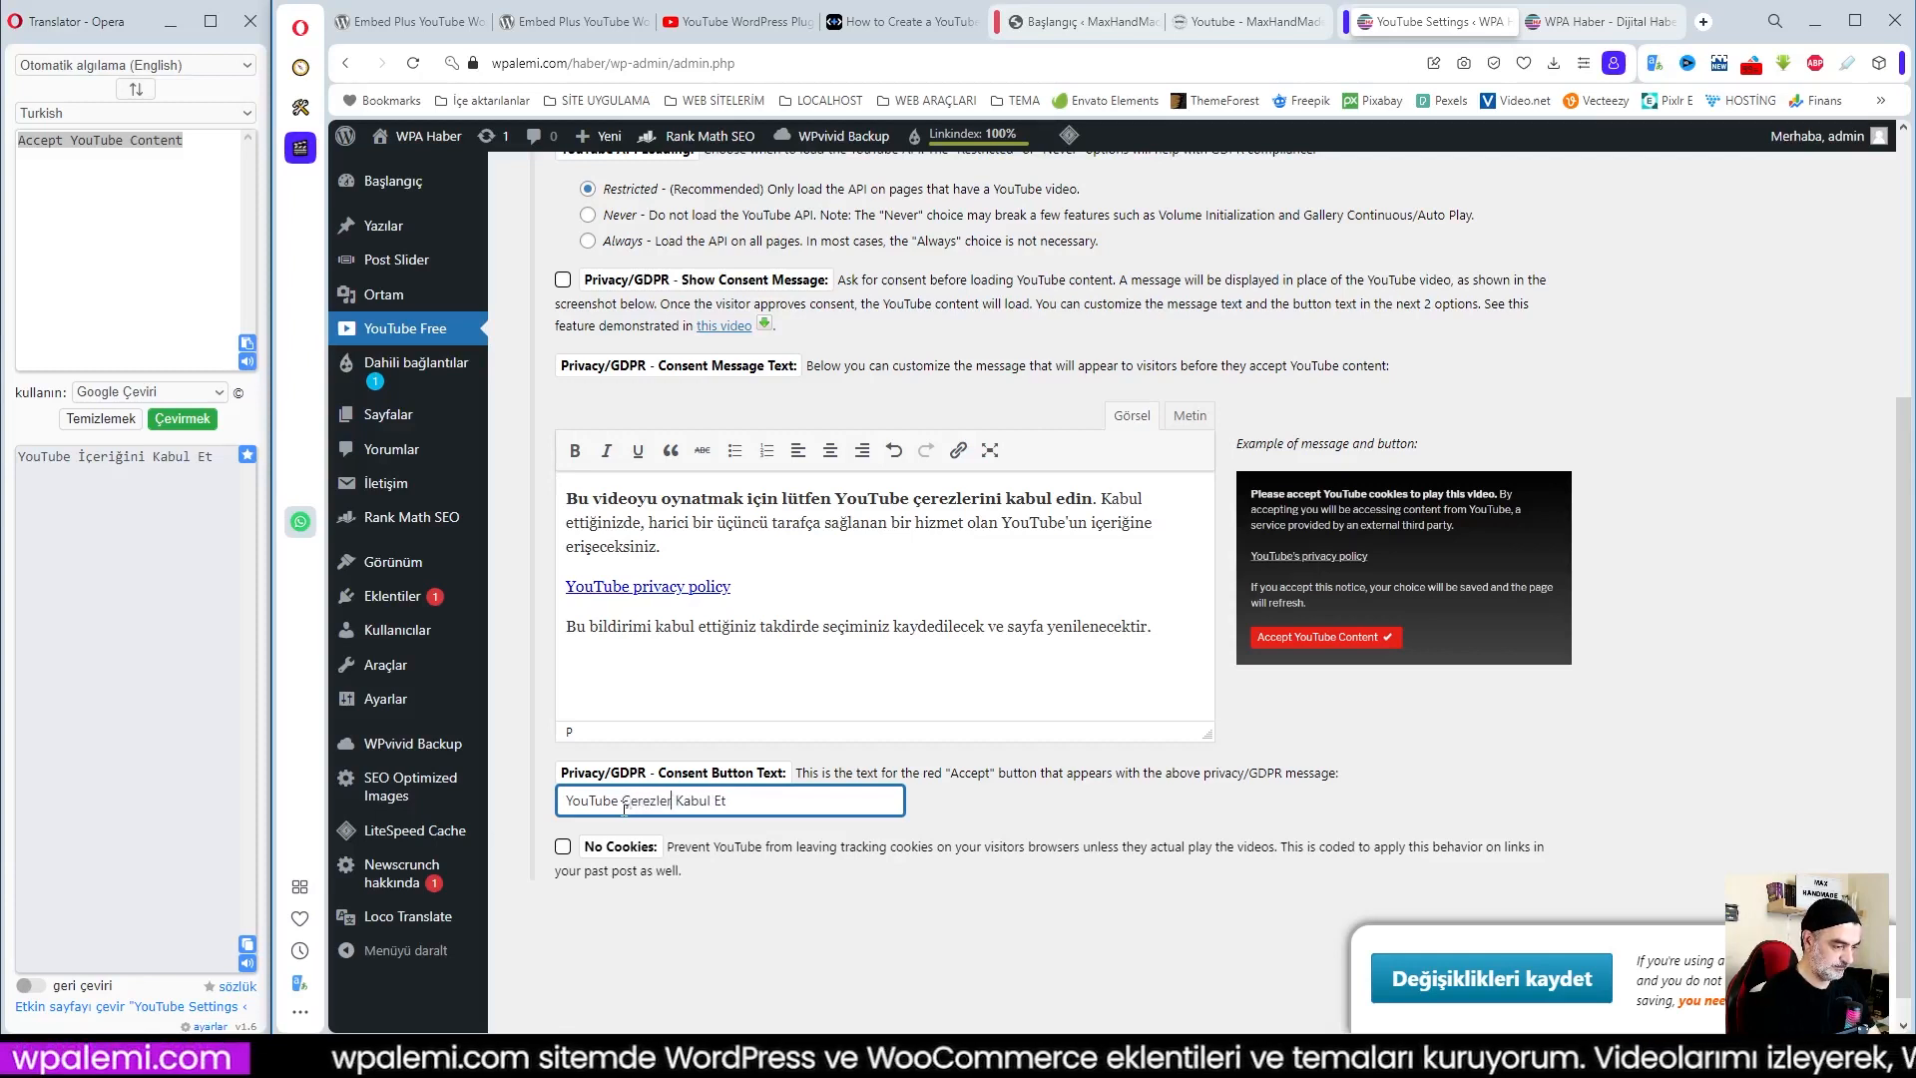
text(ini)
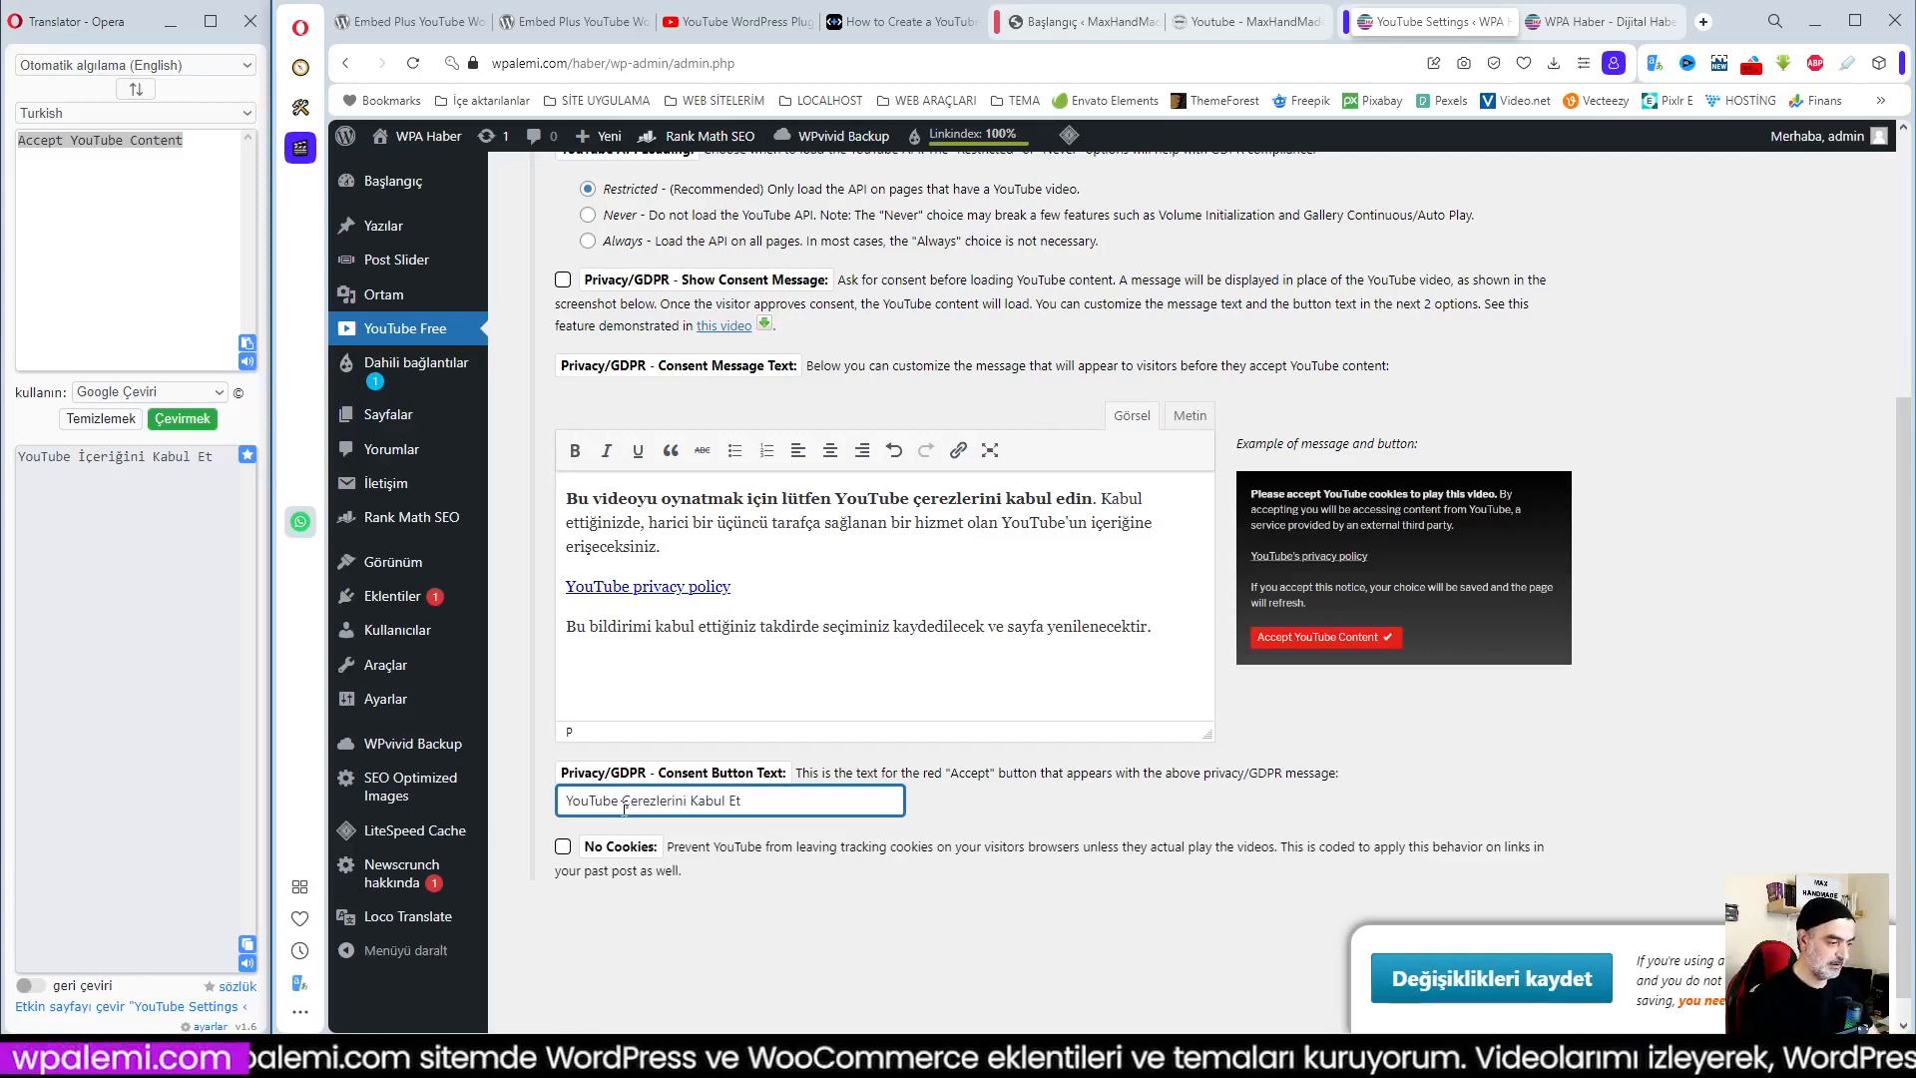
click(949, 686)
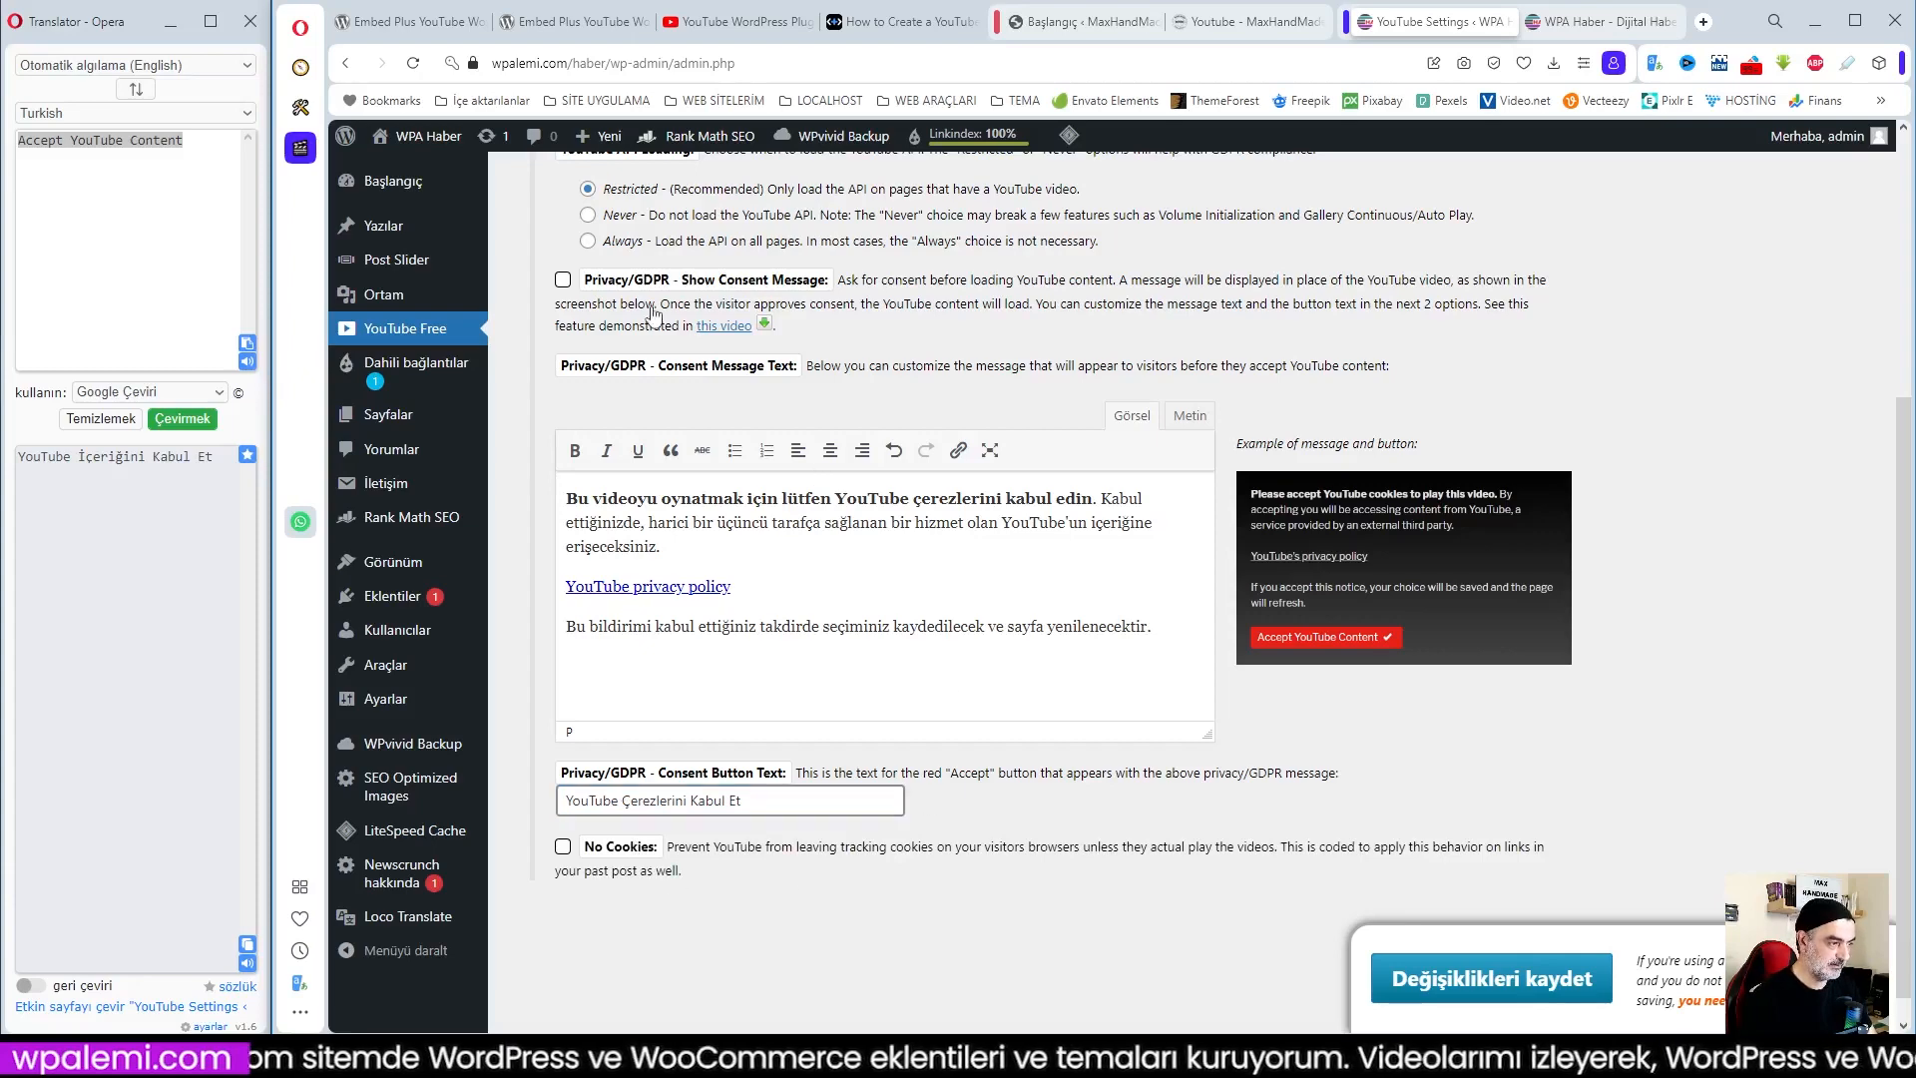
Enable the Privacy/GDPR consent message display and save the plugin's settings changes
click(562, 279)
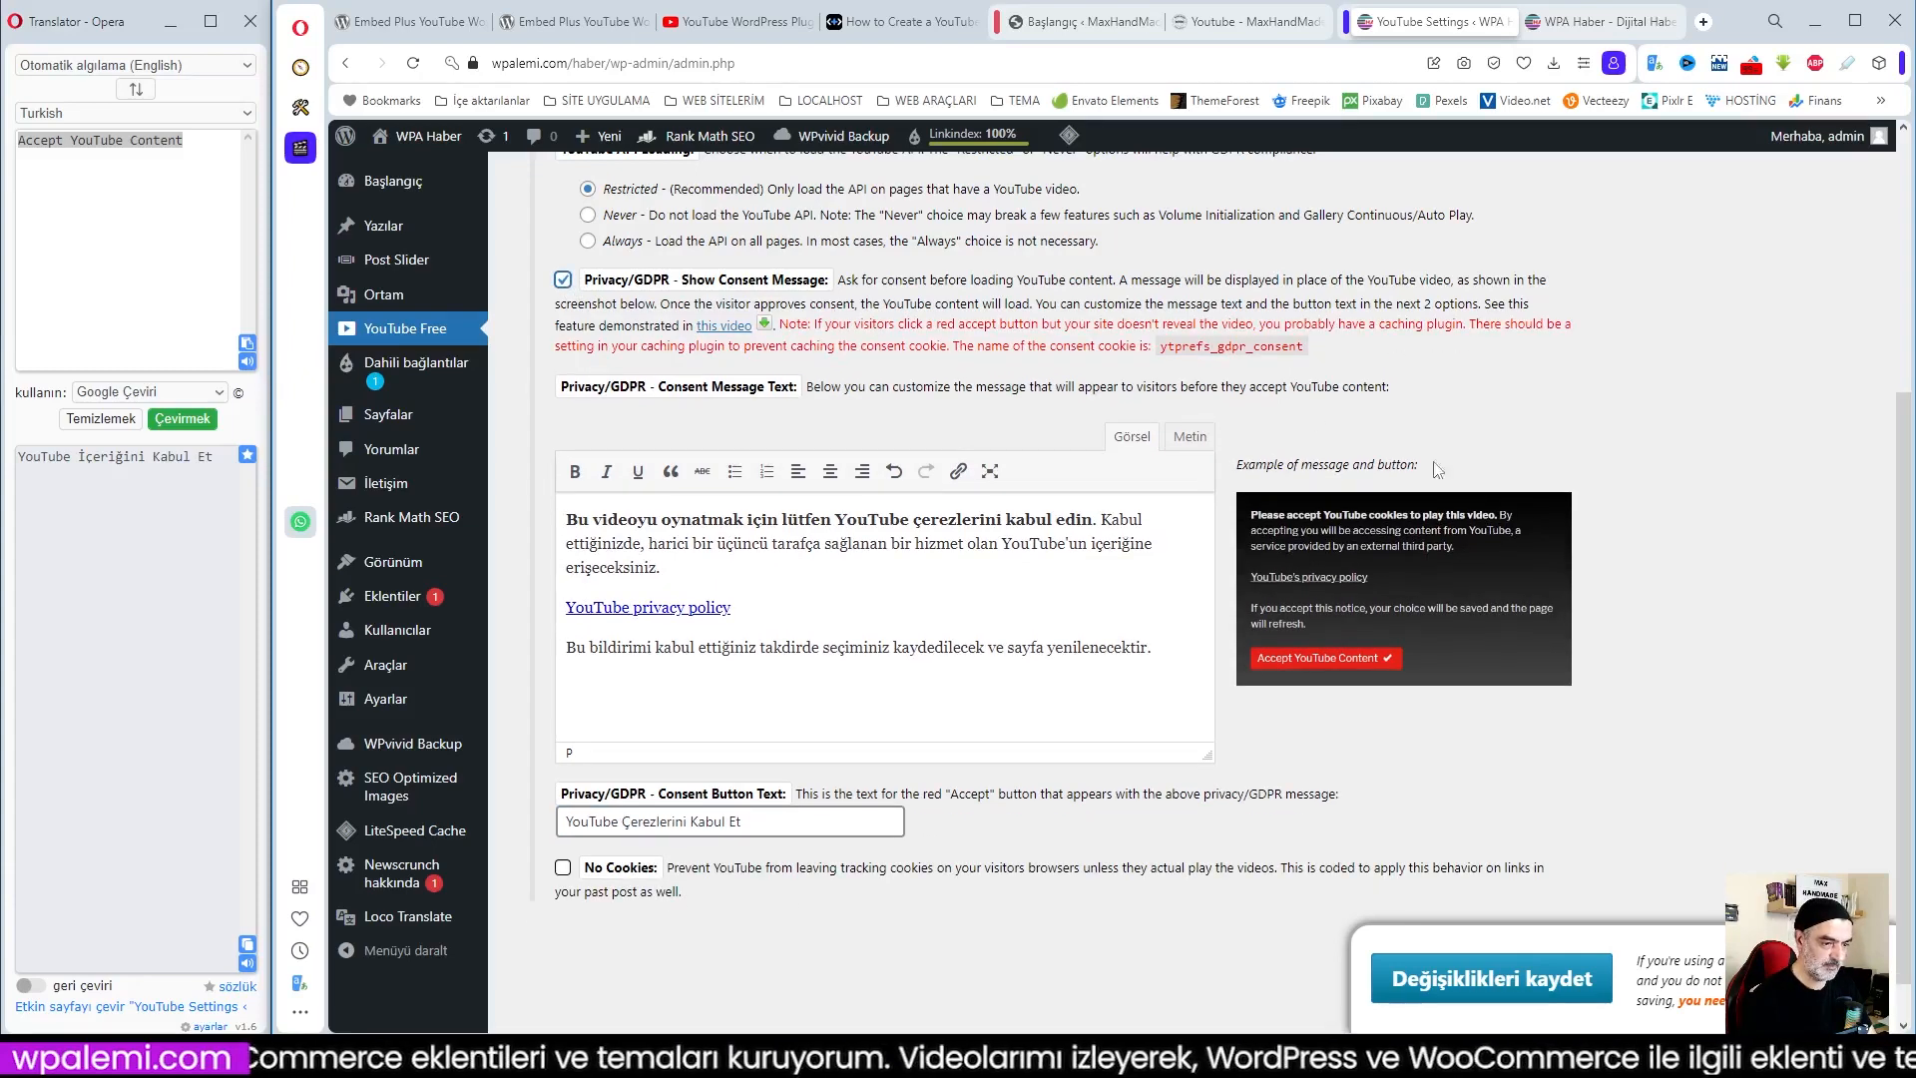
scroll(1437, 469, up, 4)
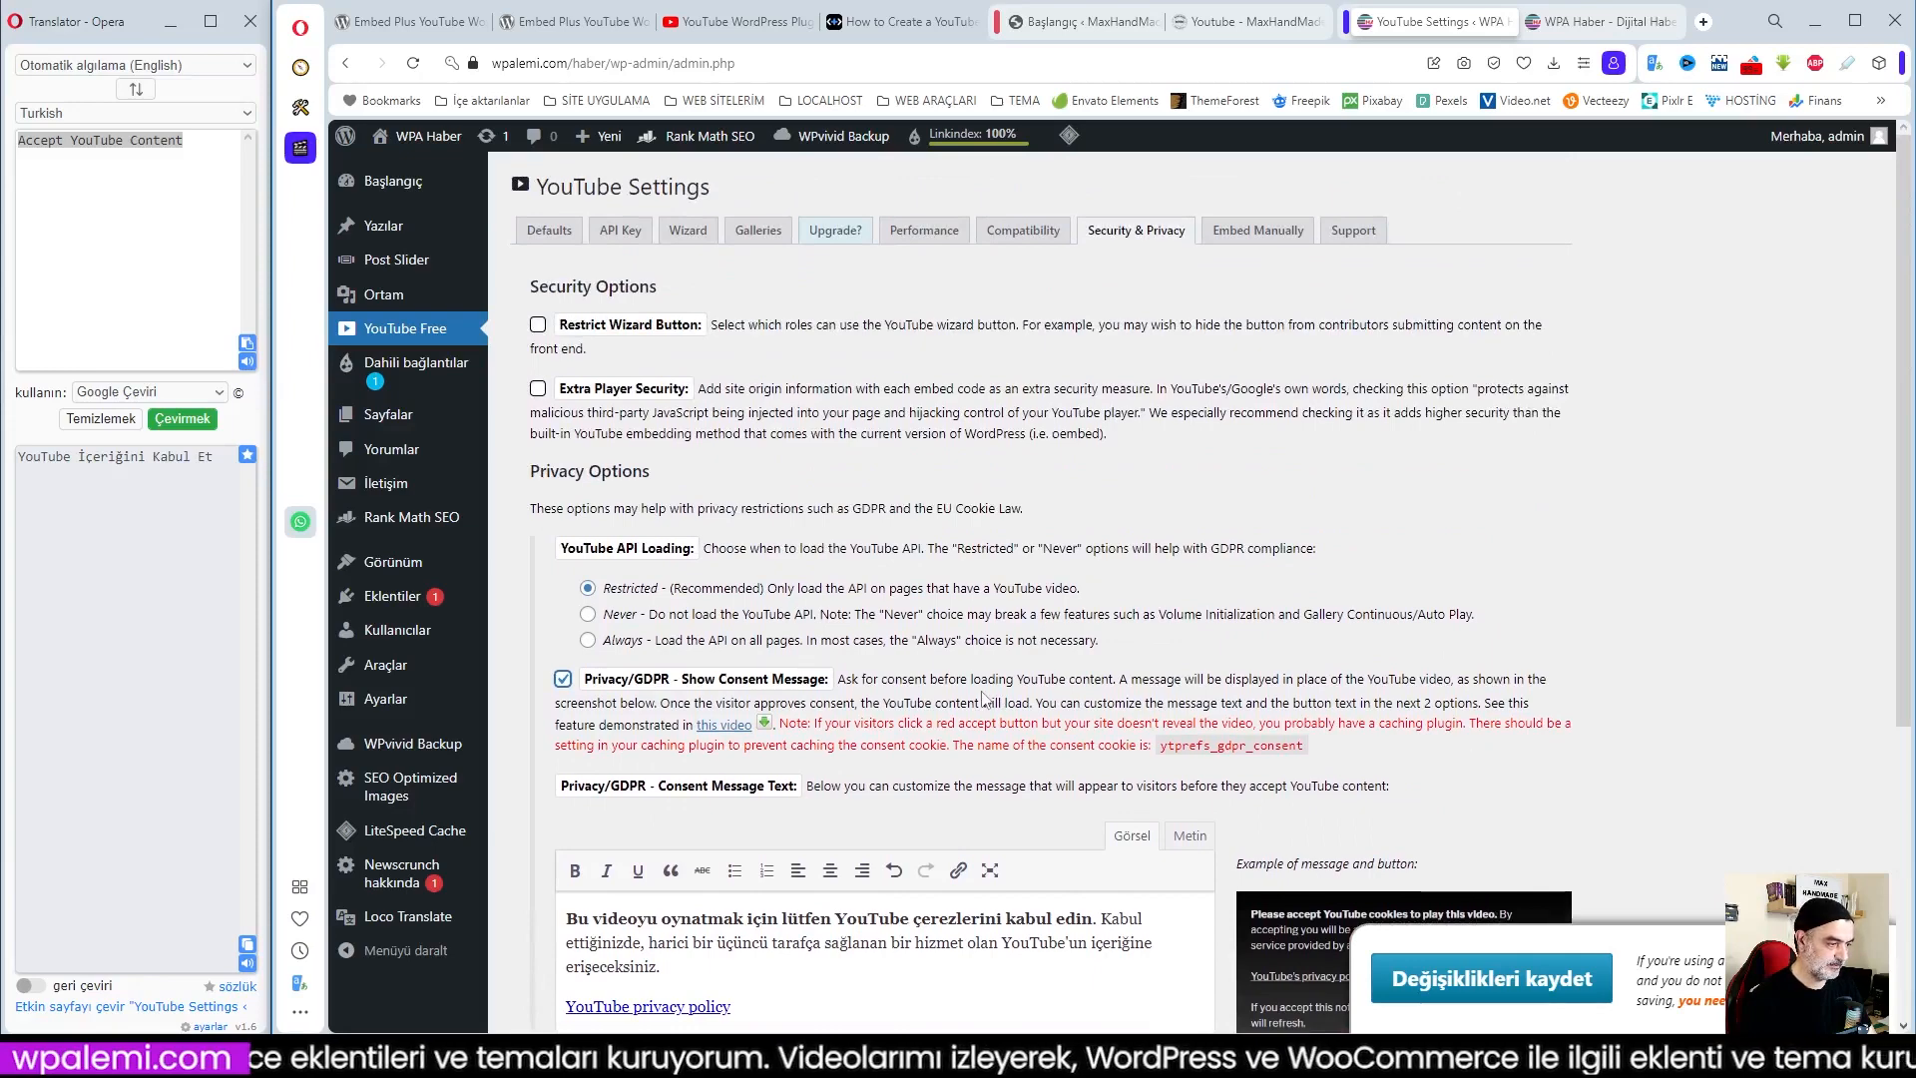
click(1517, 972)
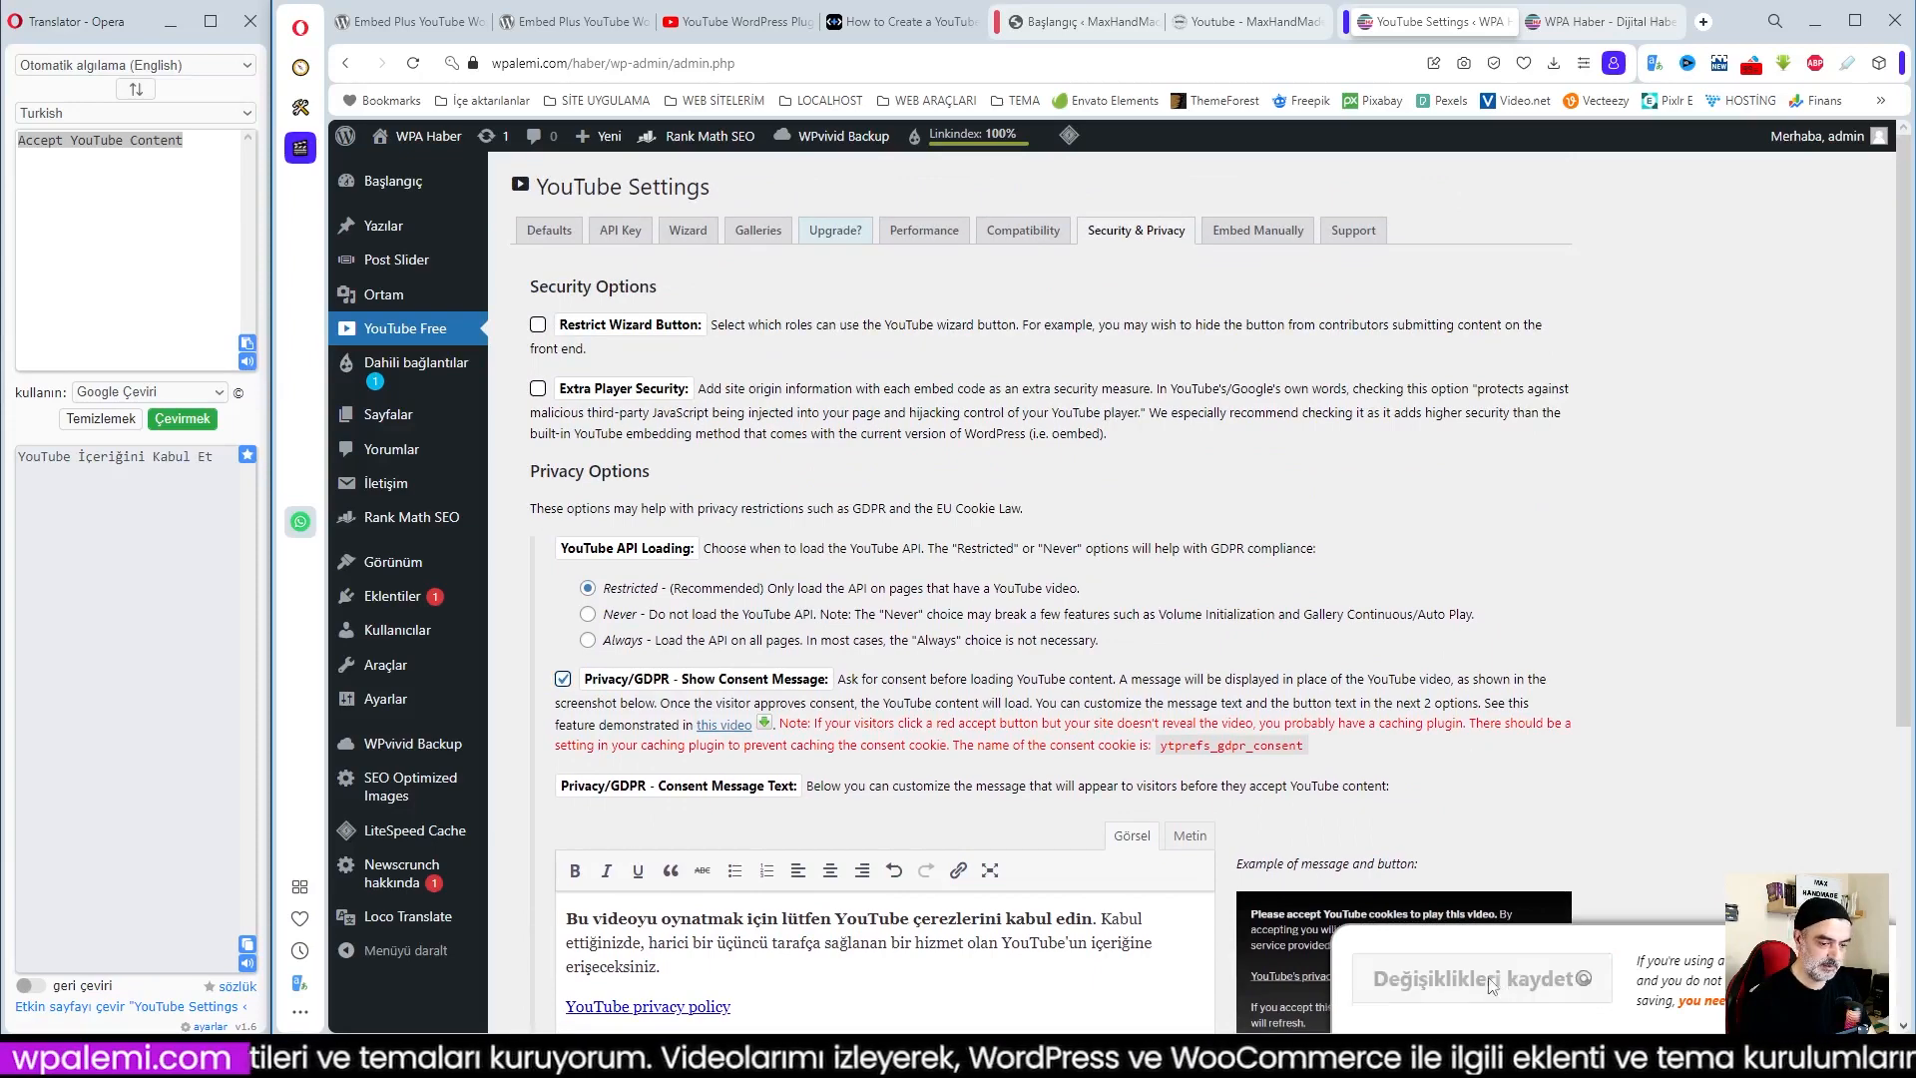
click(1391, 374)
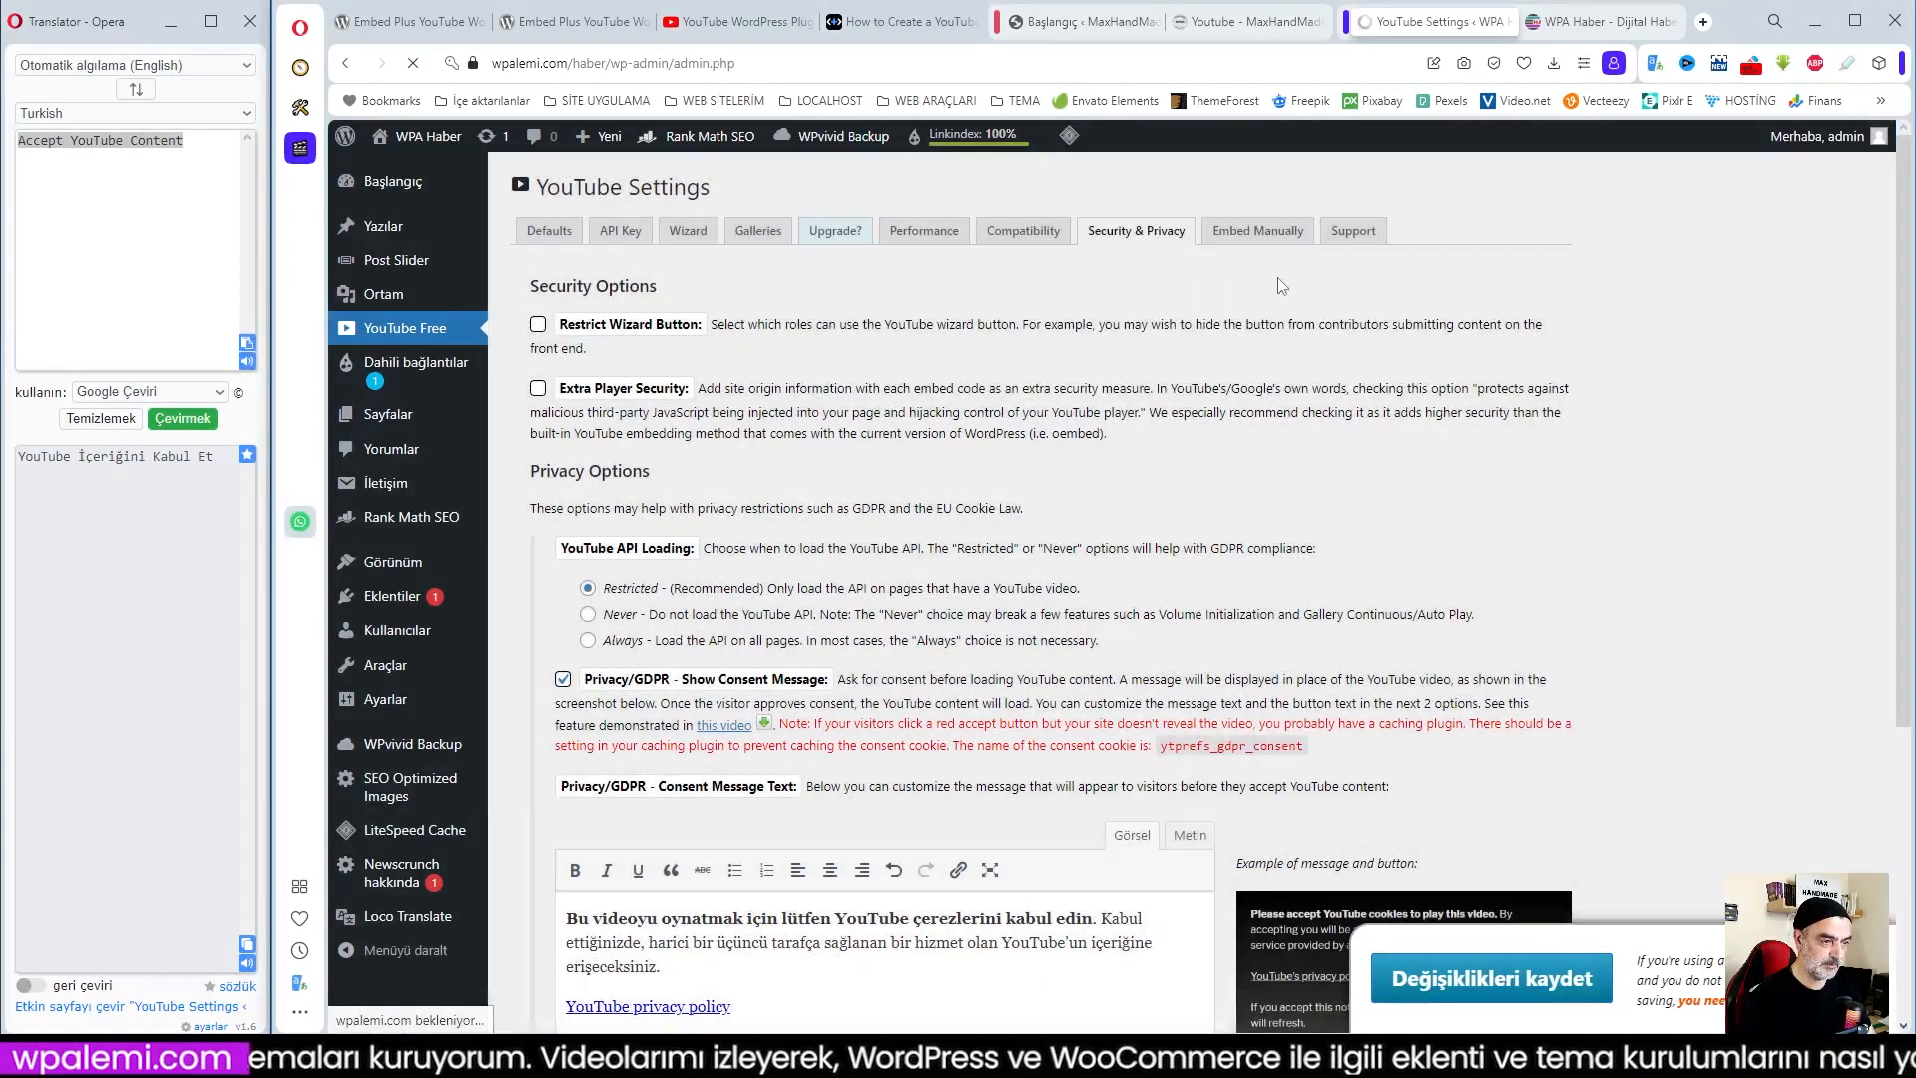
Examine the manual embedding instructions, including the [embedyt] shortcode, the URL rules with the width and height example, and the override options
click(1257, 230)
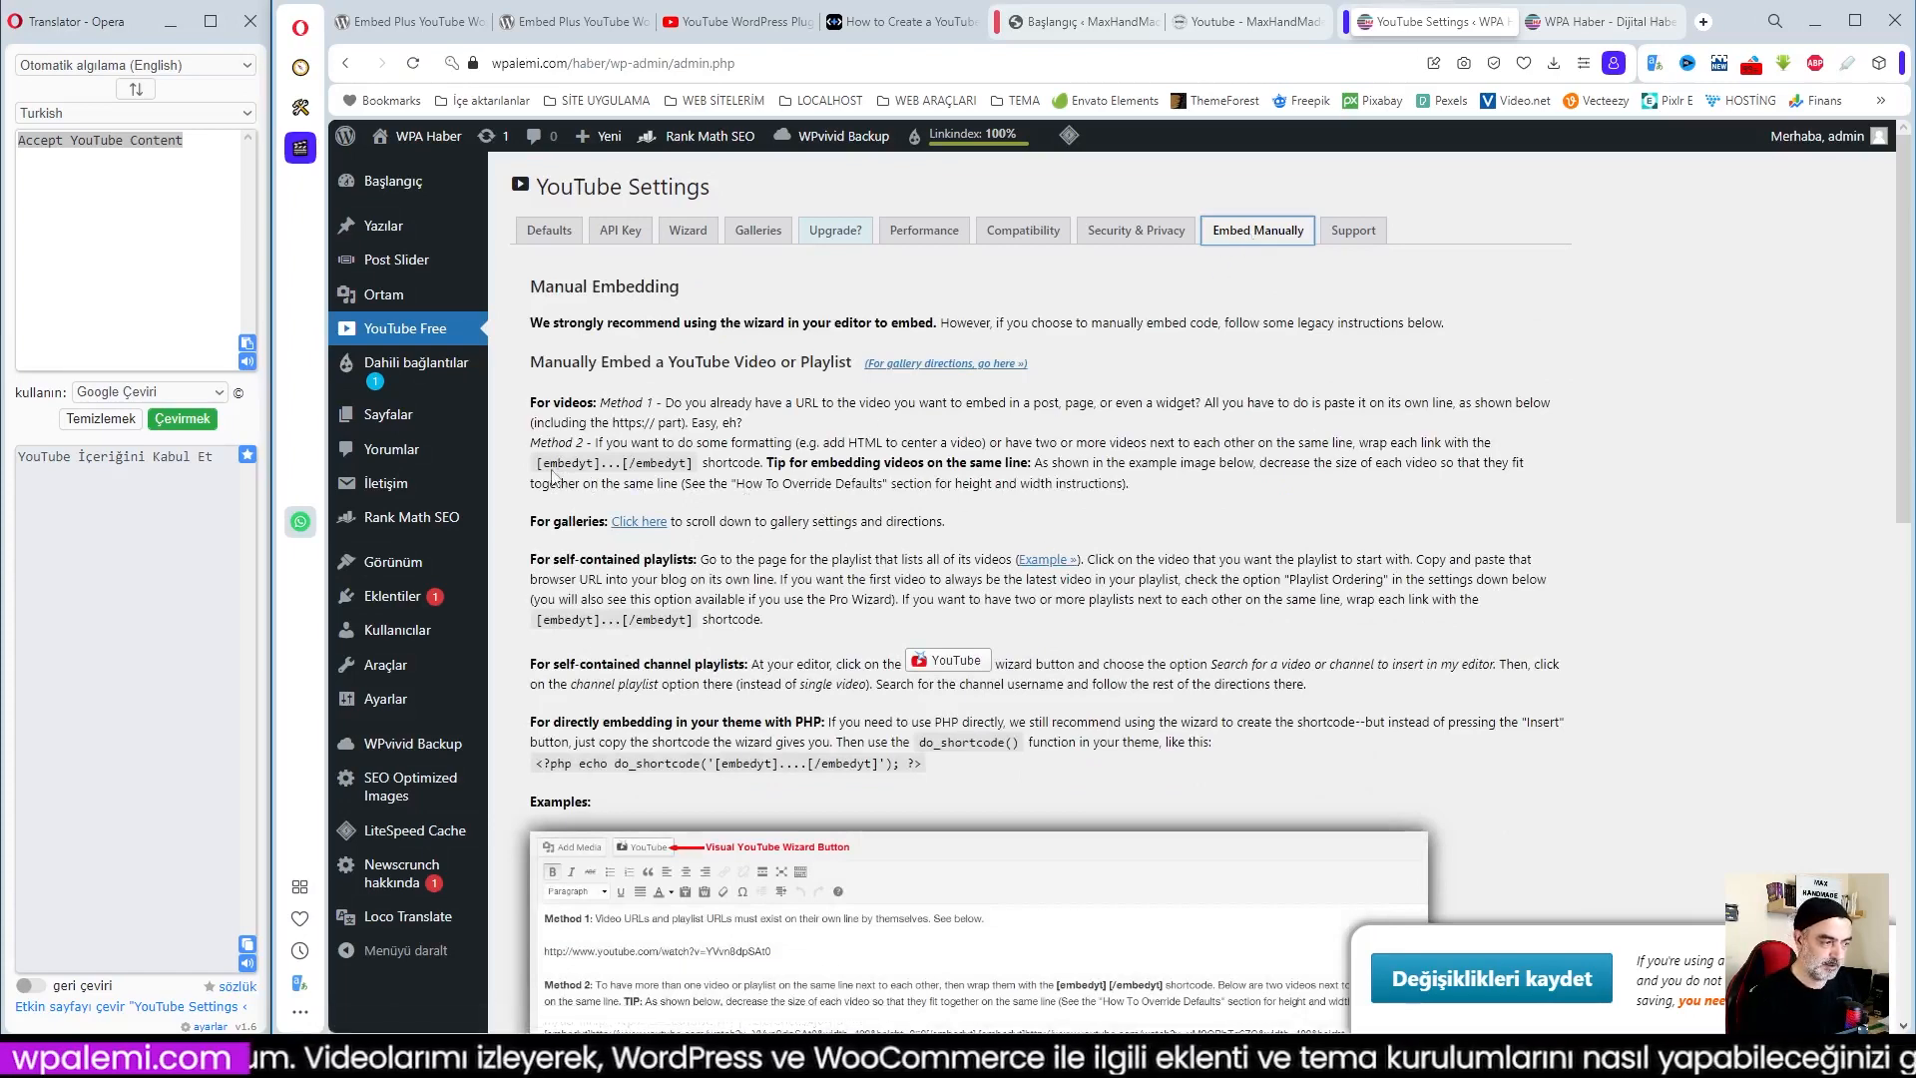
drag(536, 466, 689, 463)
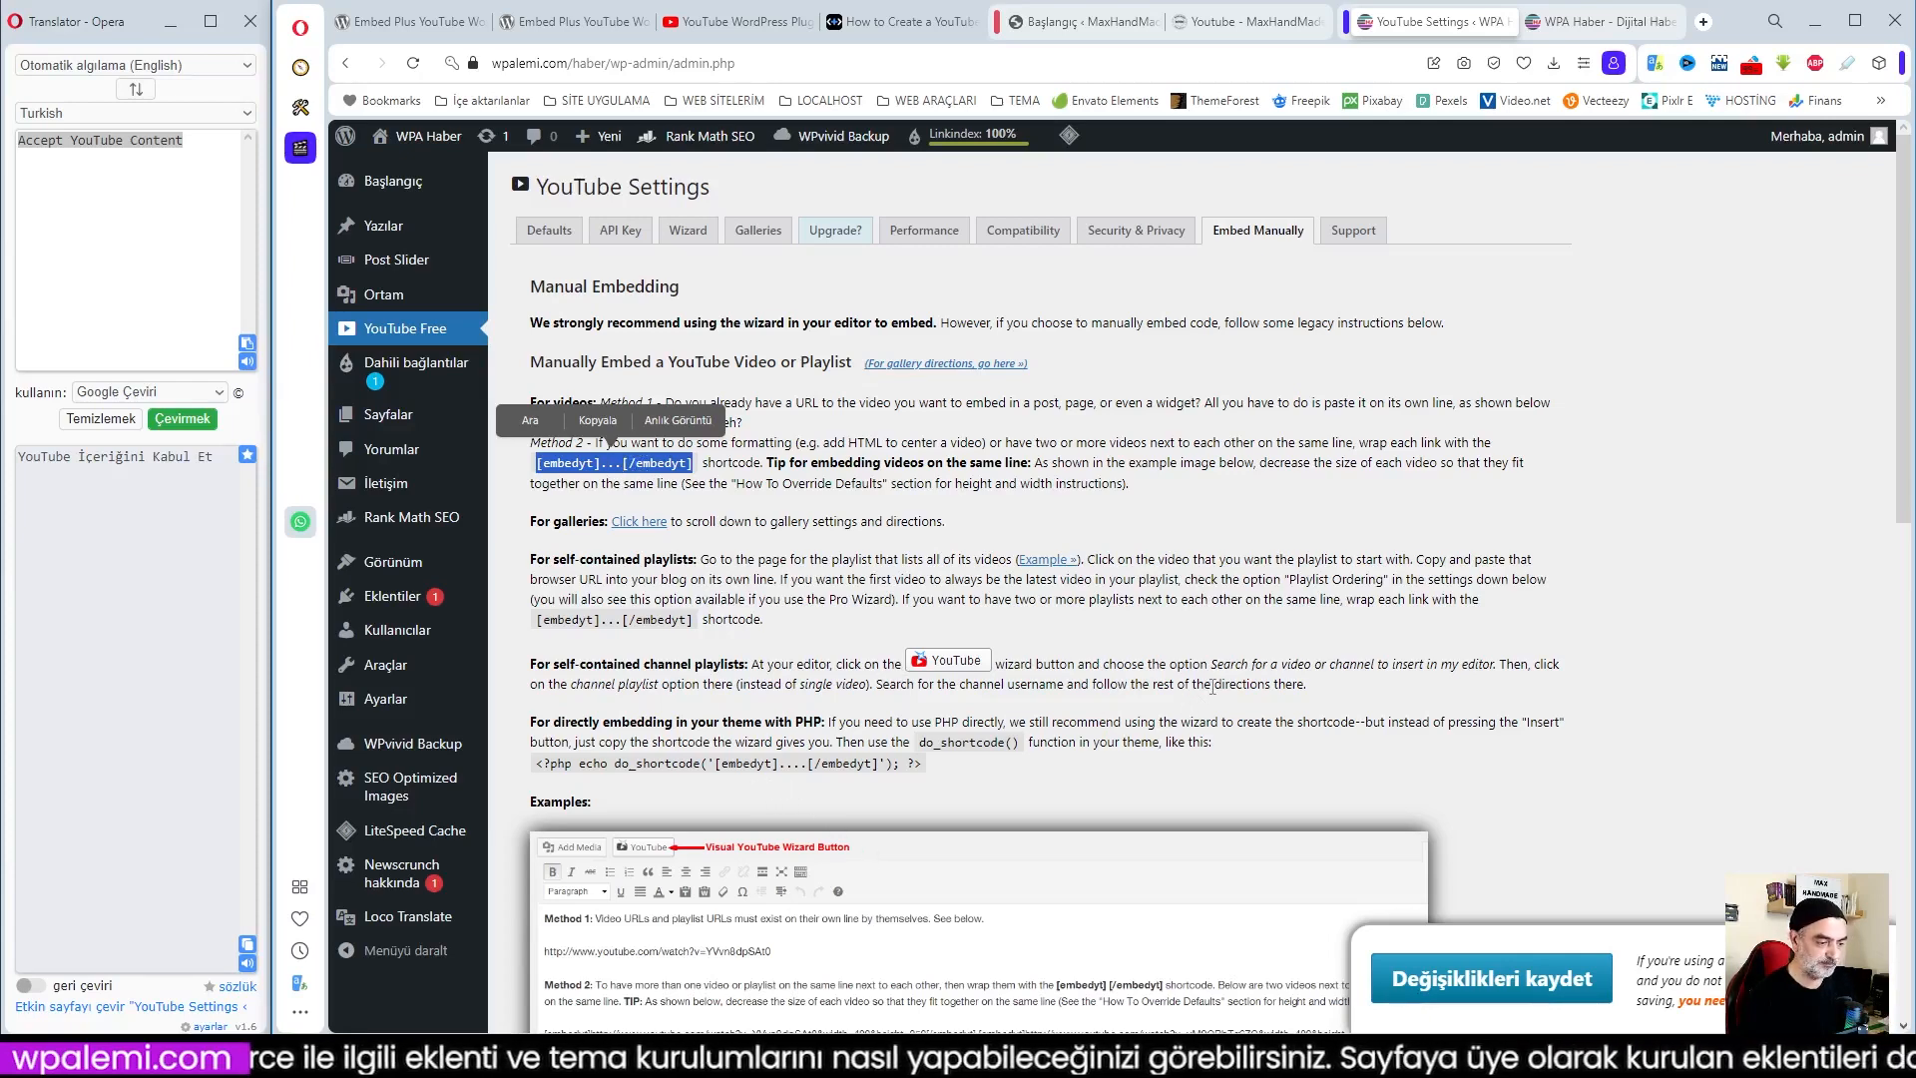
scroll(1213, 687, down, 4)
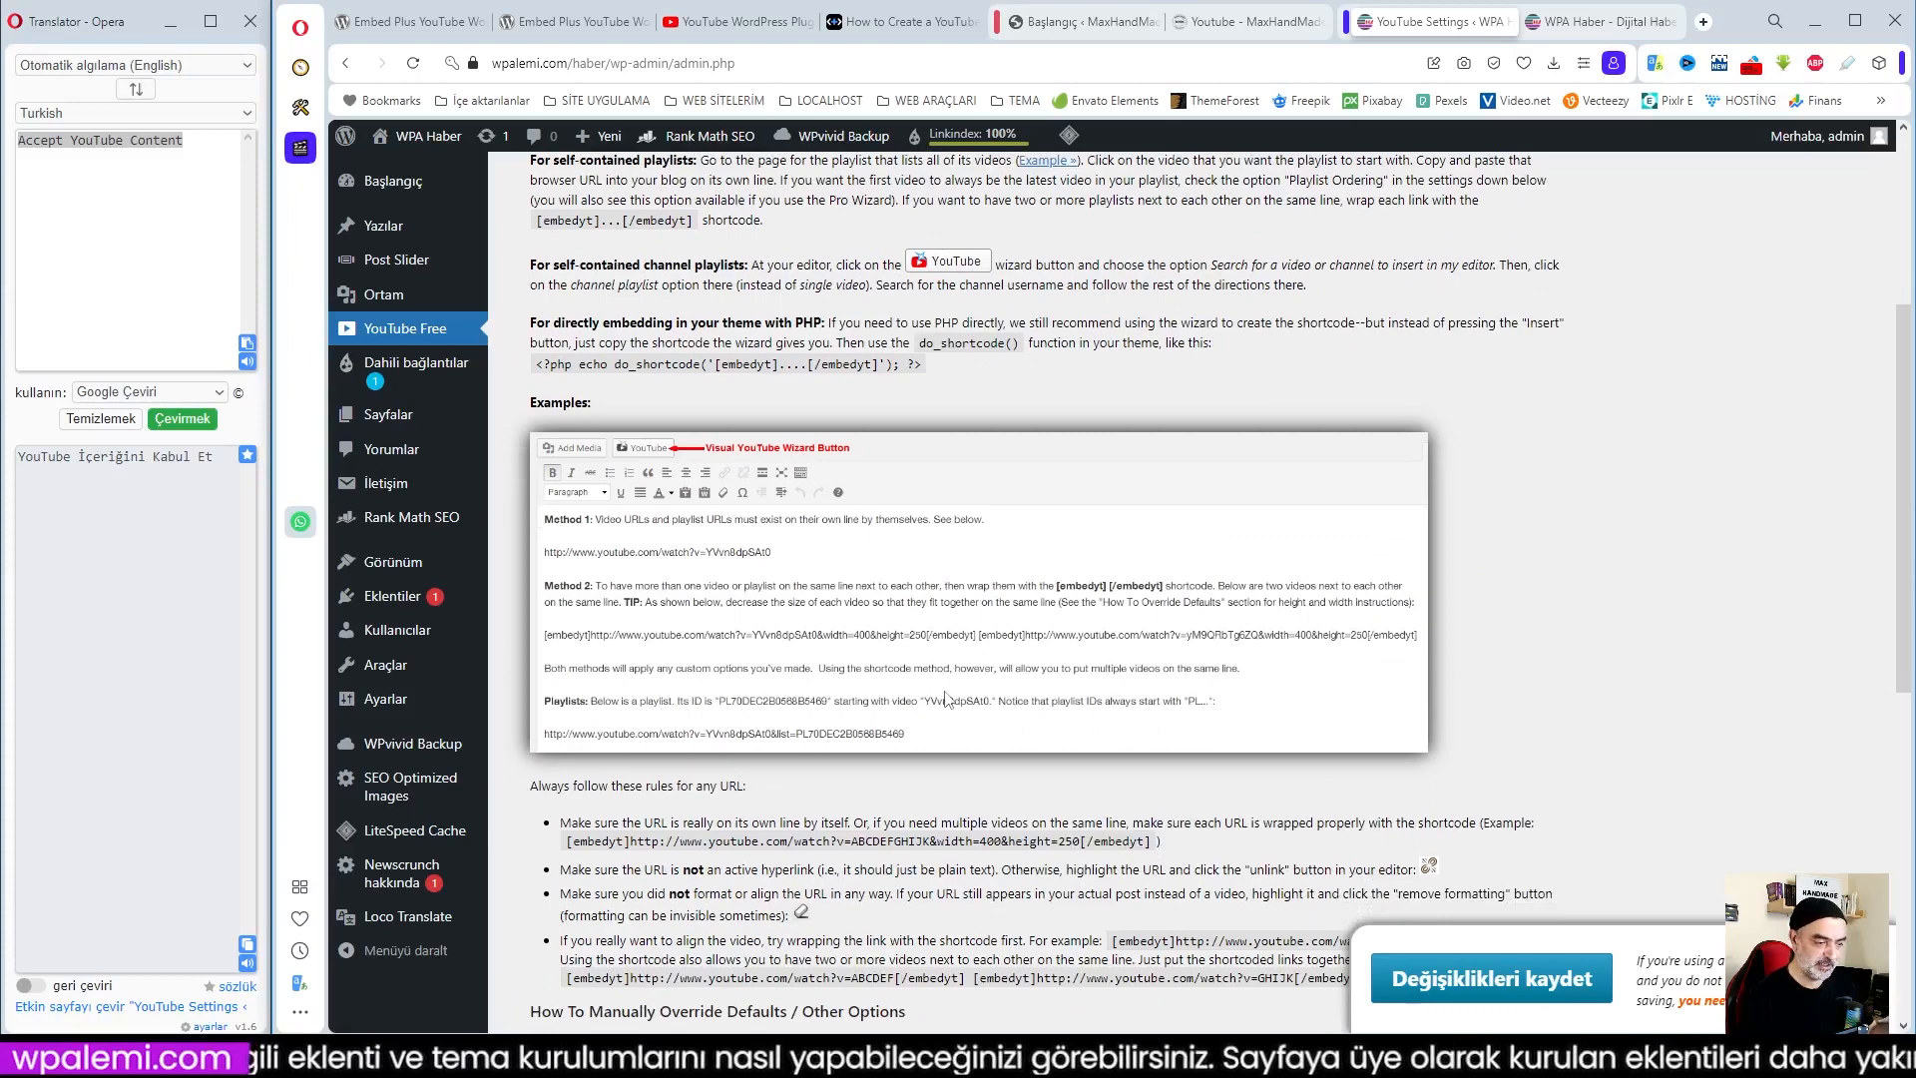
scroll(946, 699, down, 1)
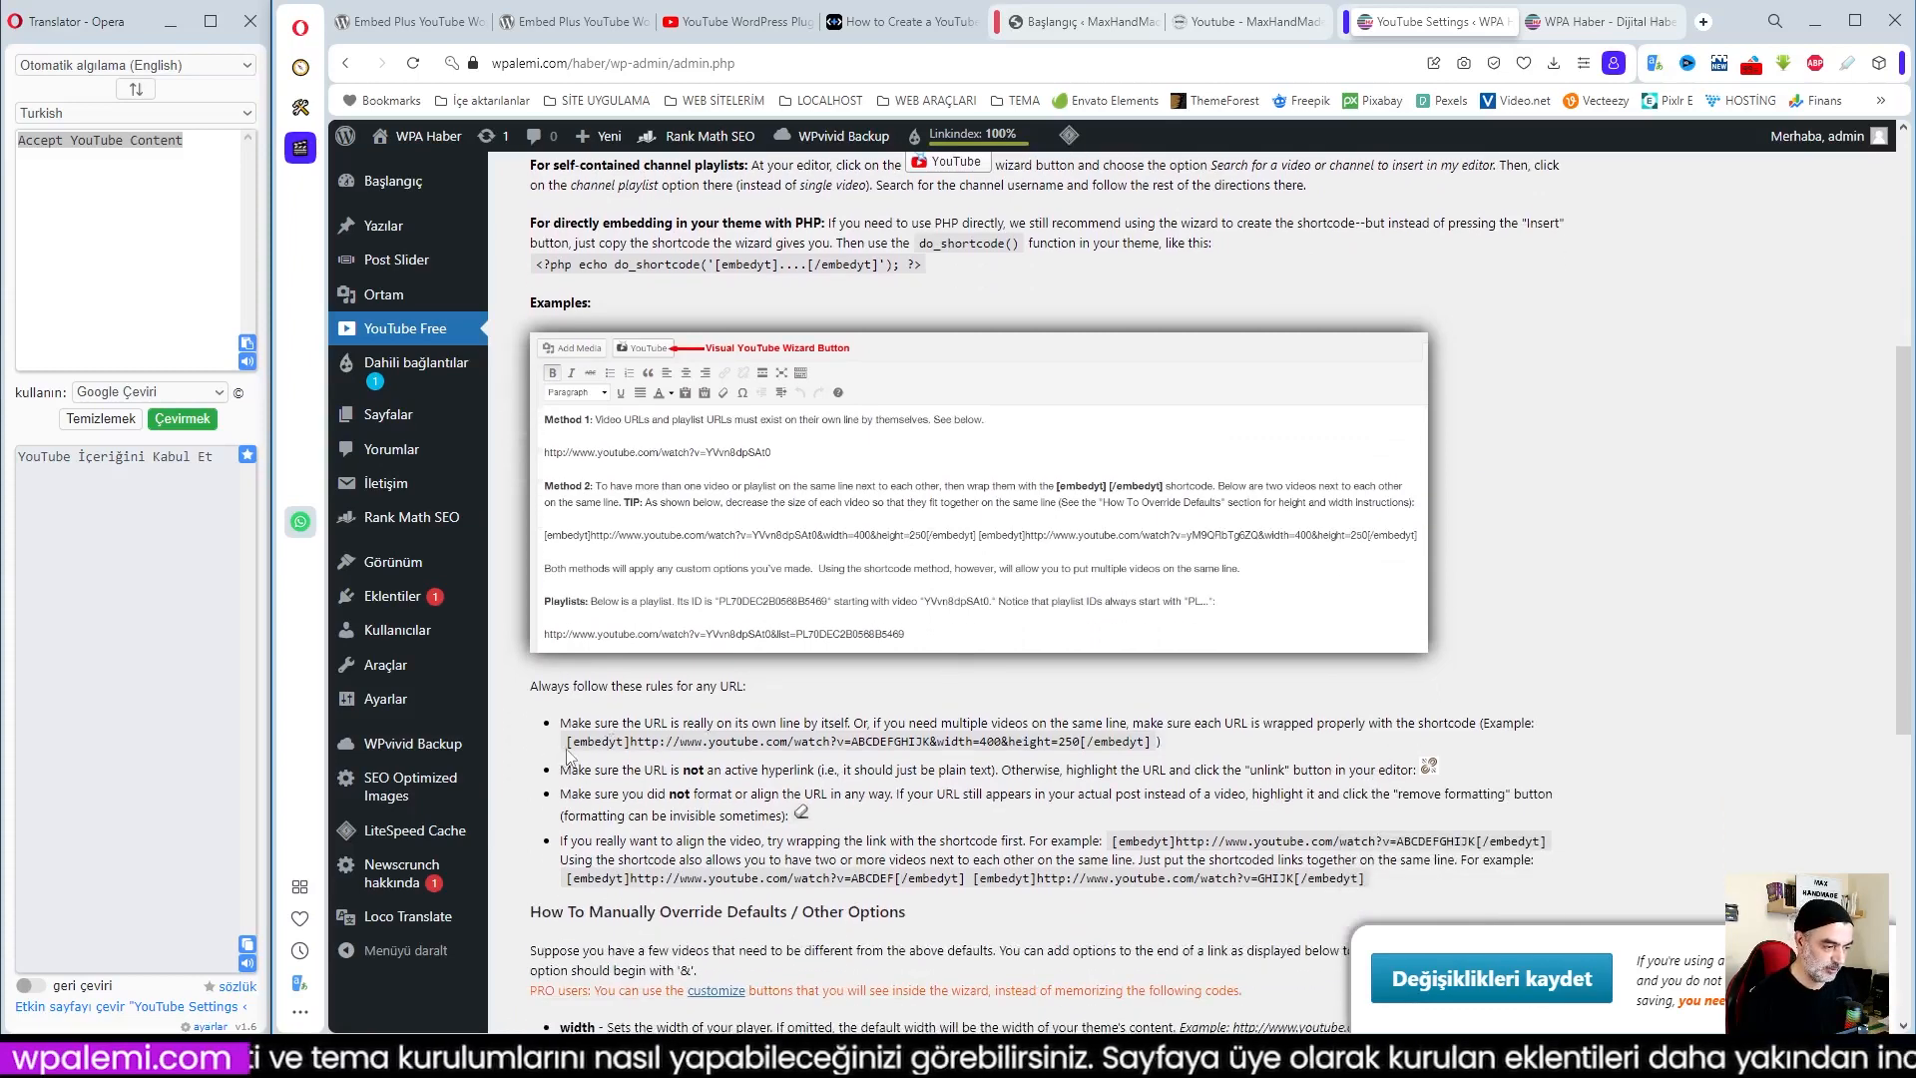
scroll(571, 748, down, 1)
drag(566, 648, 1155, 648)
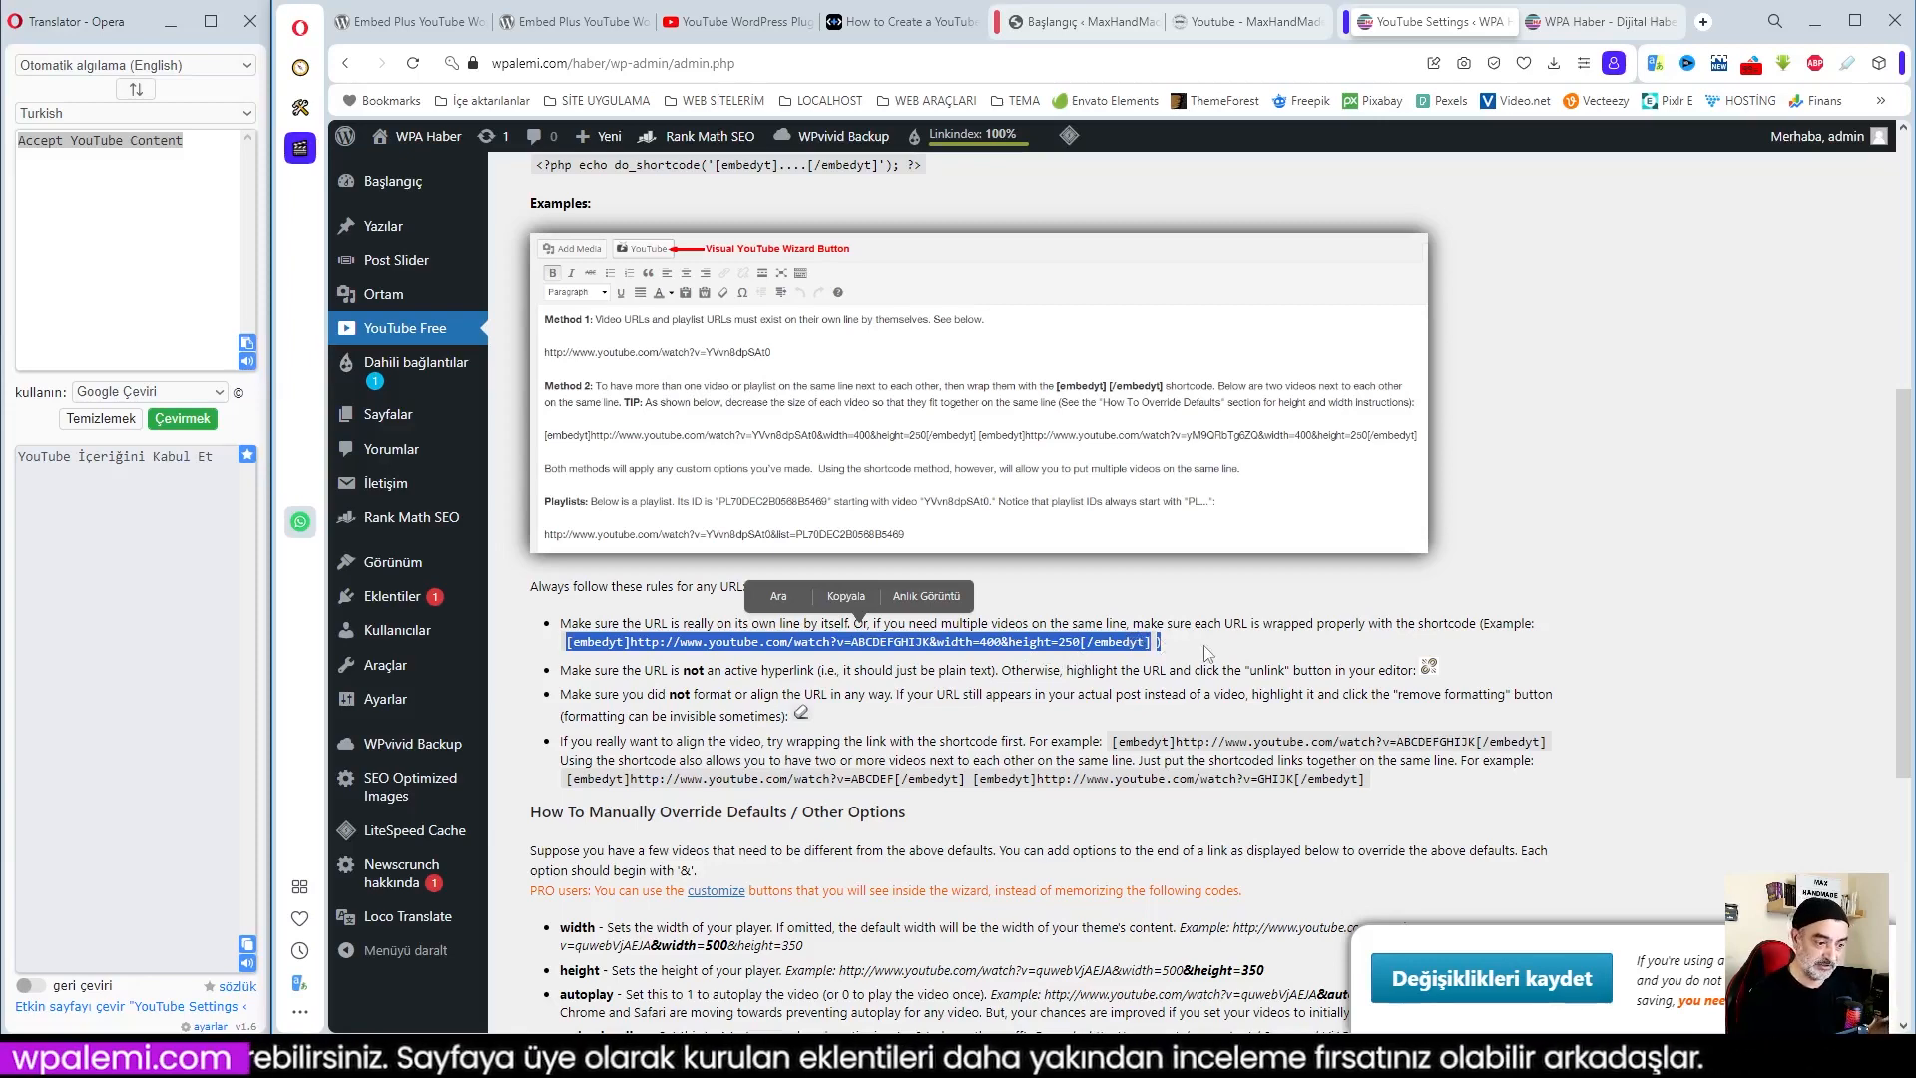
click(1124, 656)
scroll(1125, 659, down, 3)
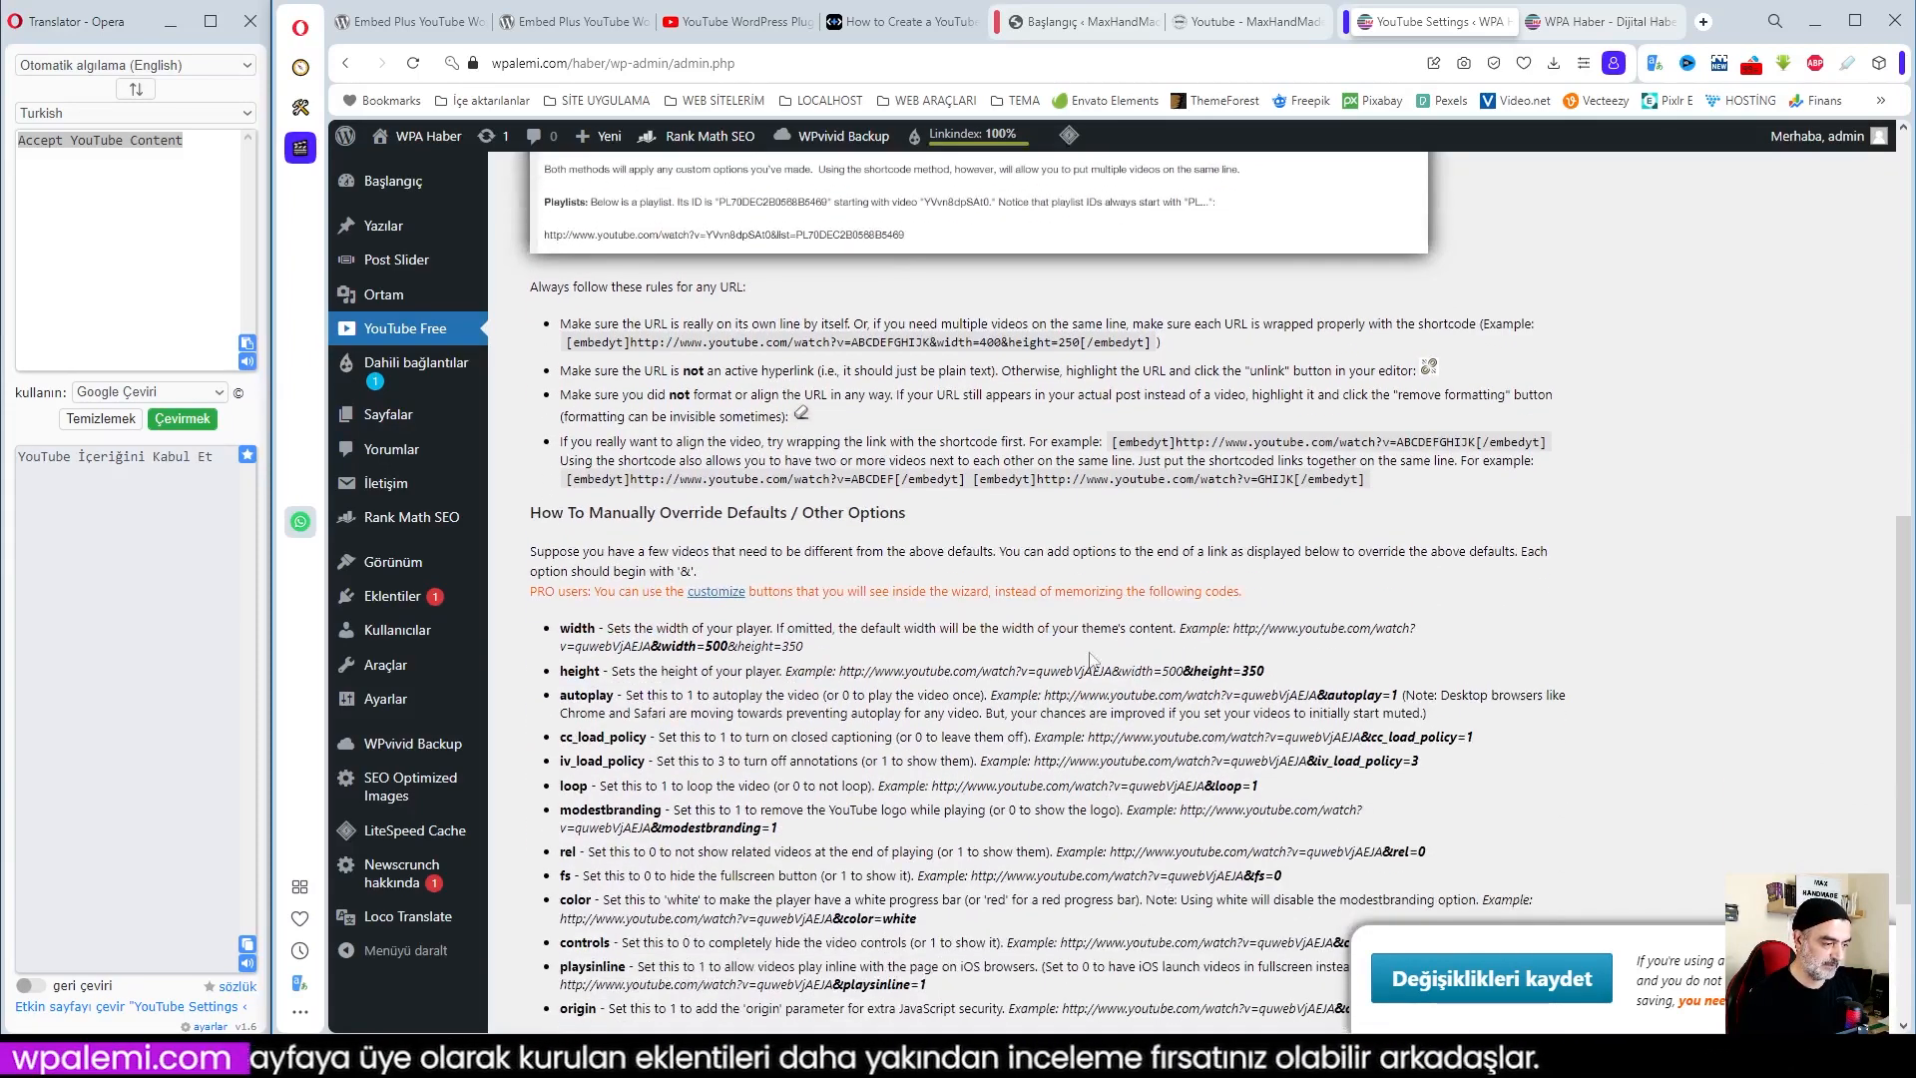
scroll(1090, 658, down, 3)
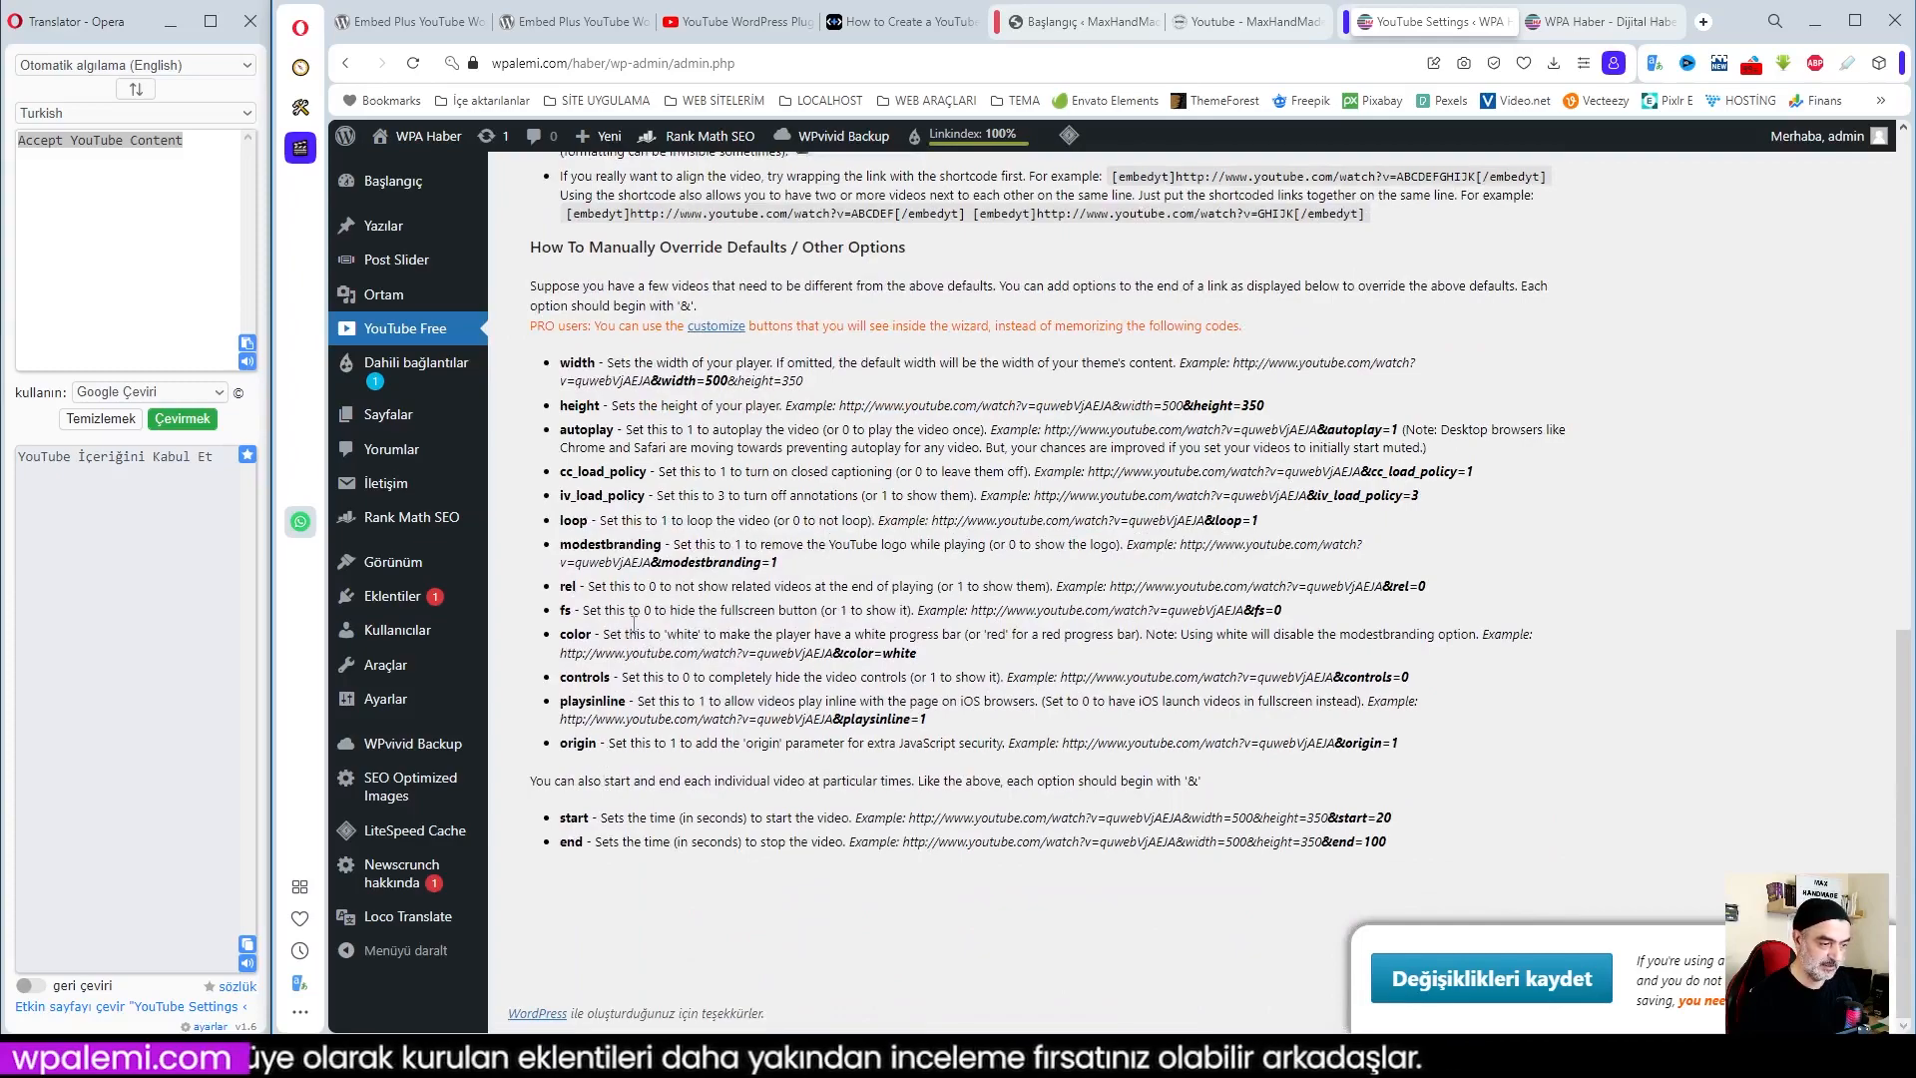
scroll(1028, 721, up, 15)
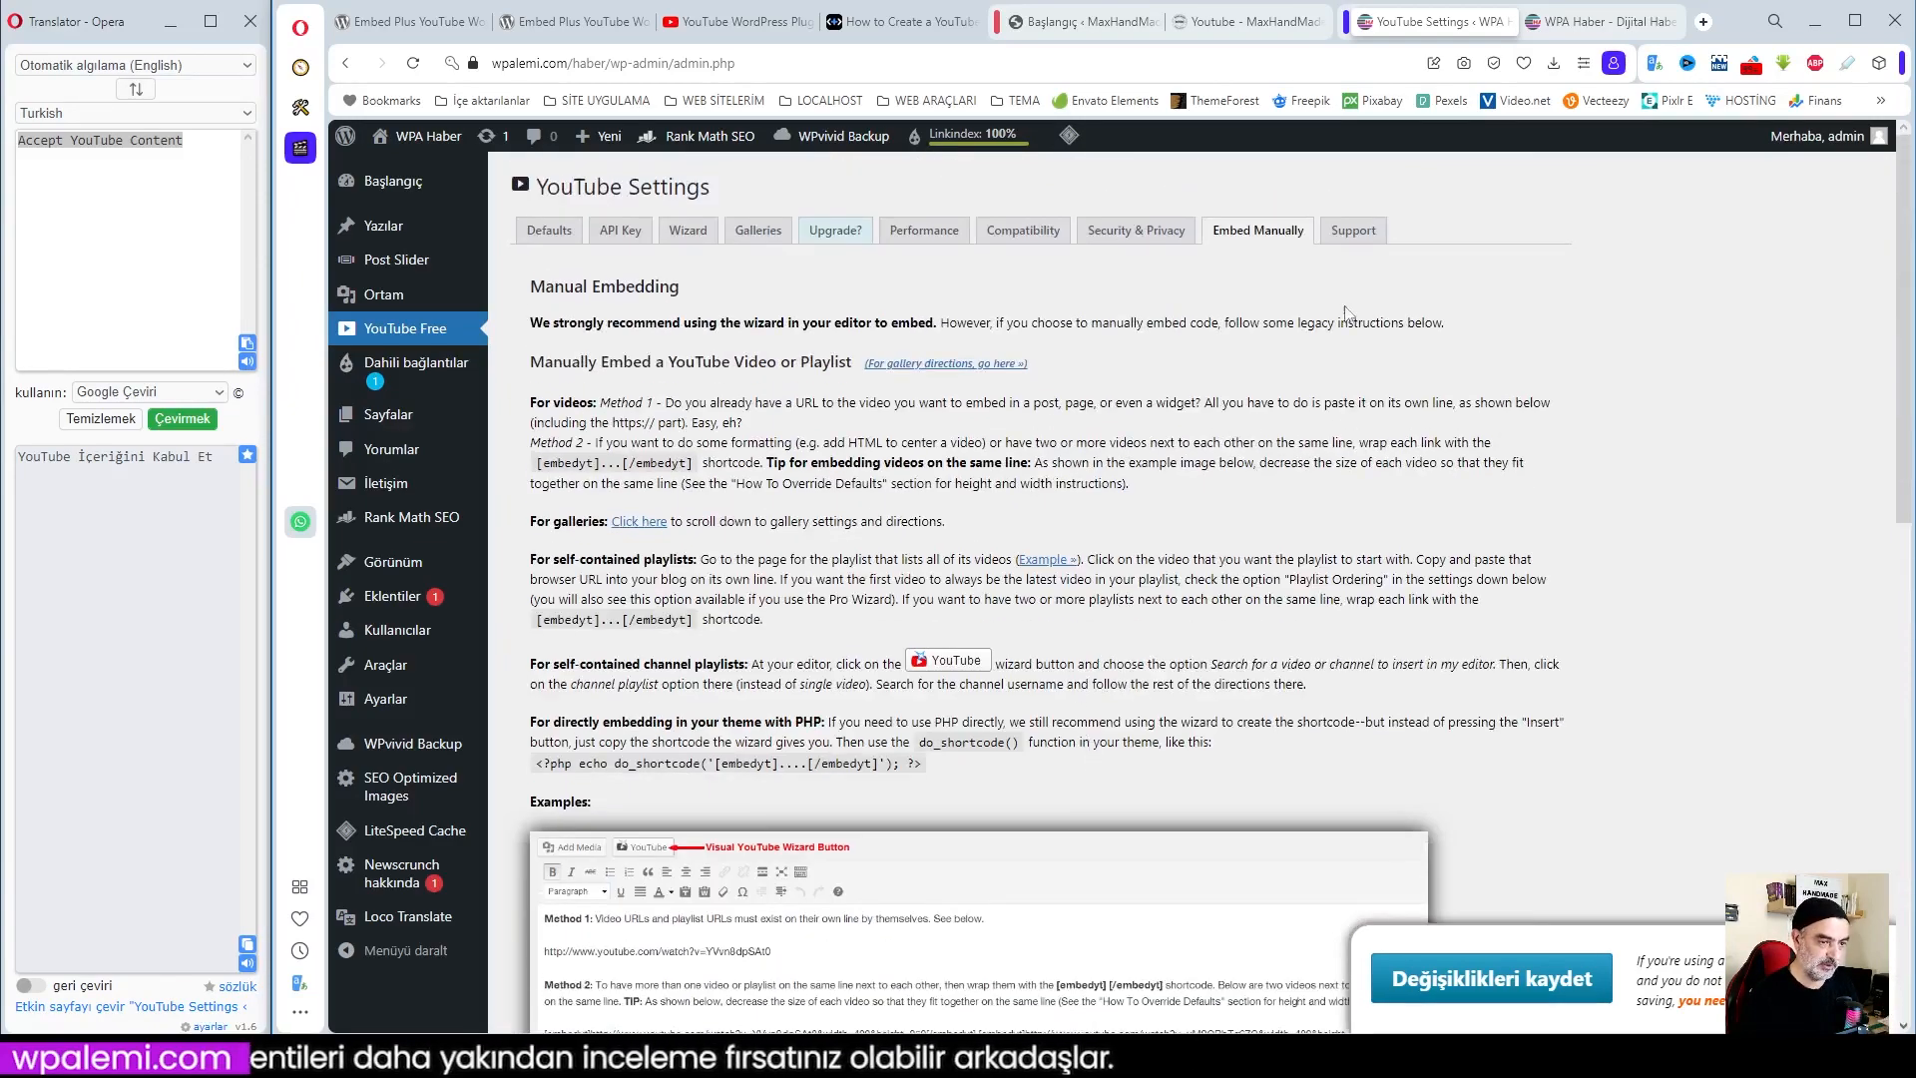
Examine the plugin's support video and troubleshooting suggestions, and return to the default YouTube options
click(1353, 230)
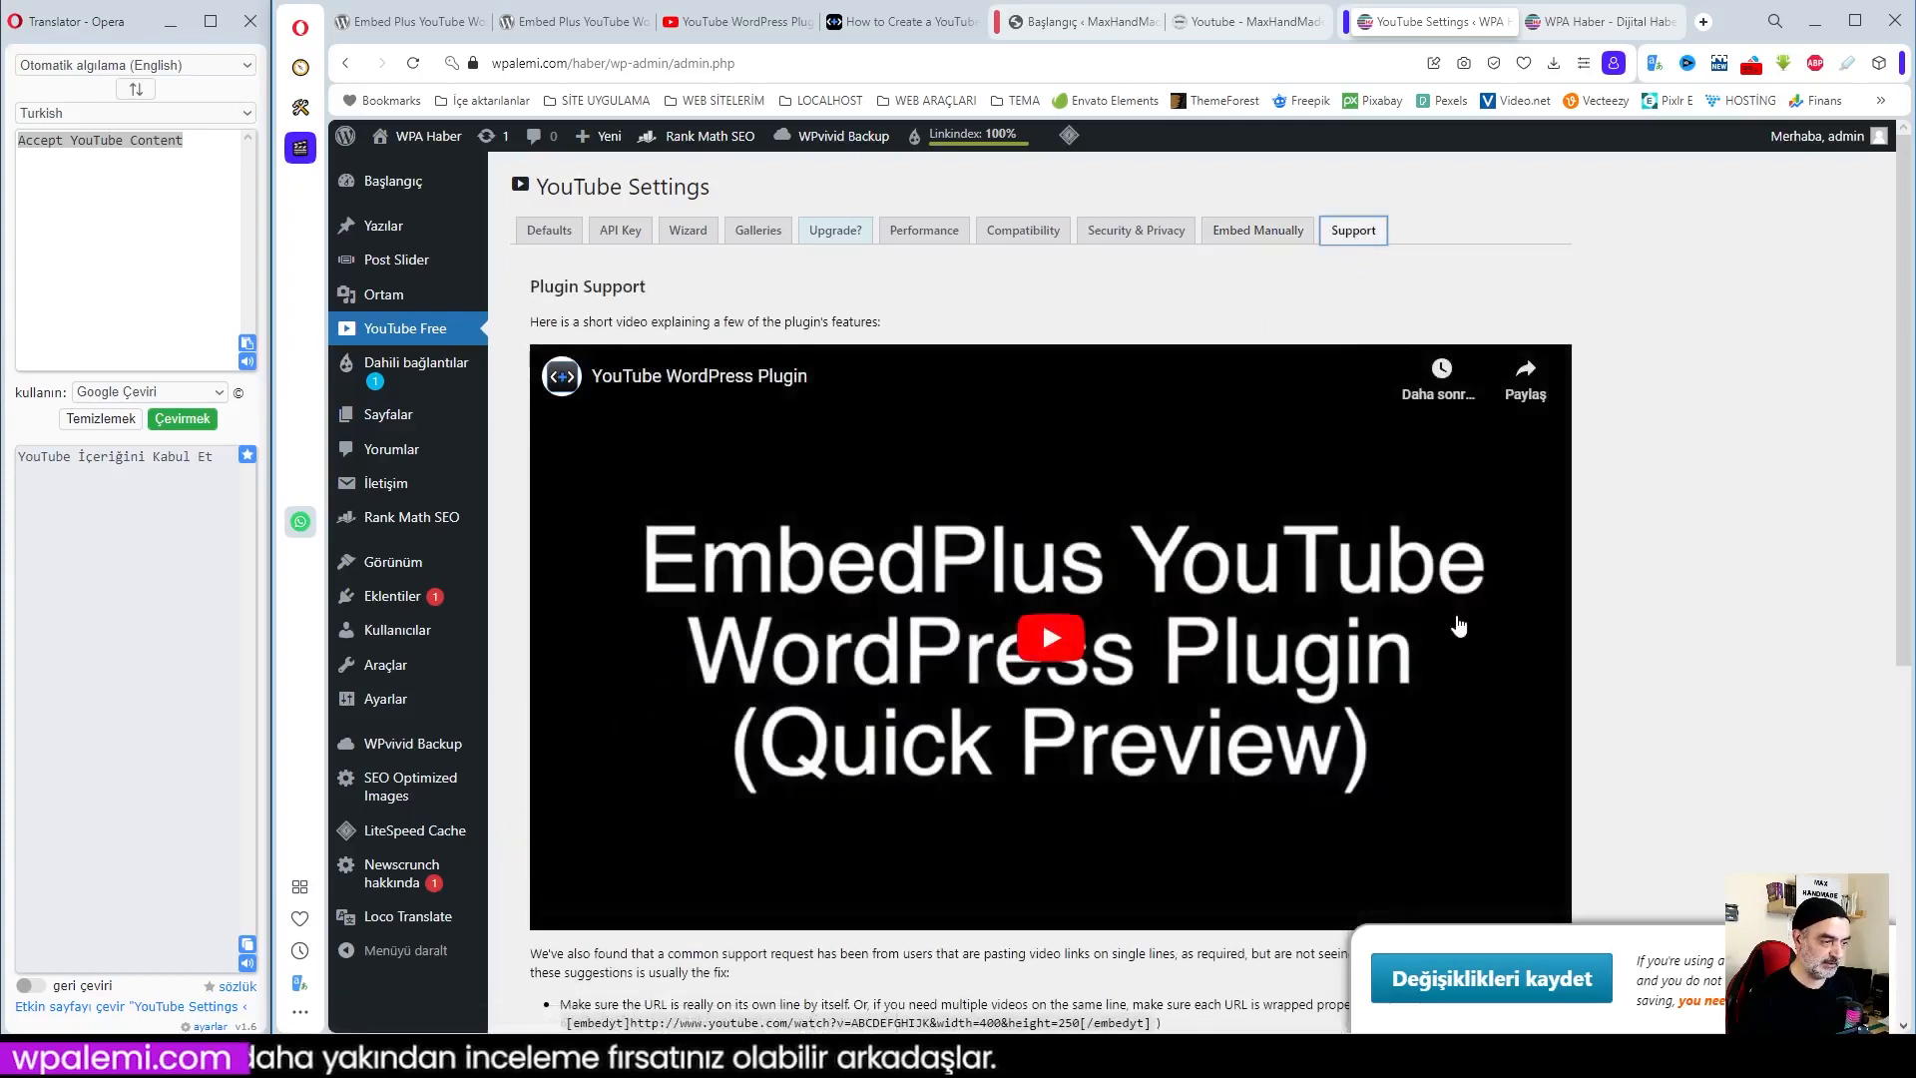
scroll(1457, 625, down, 3)
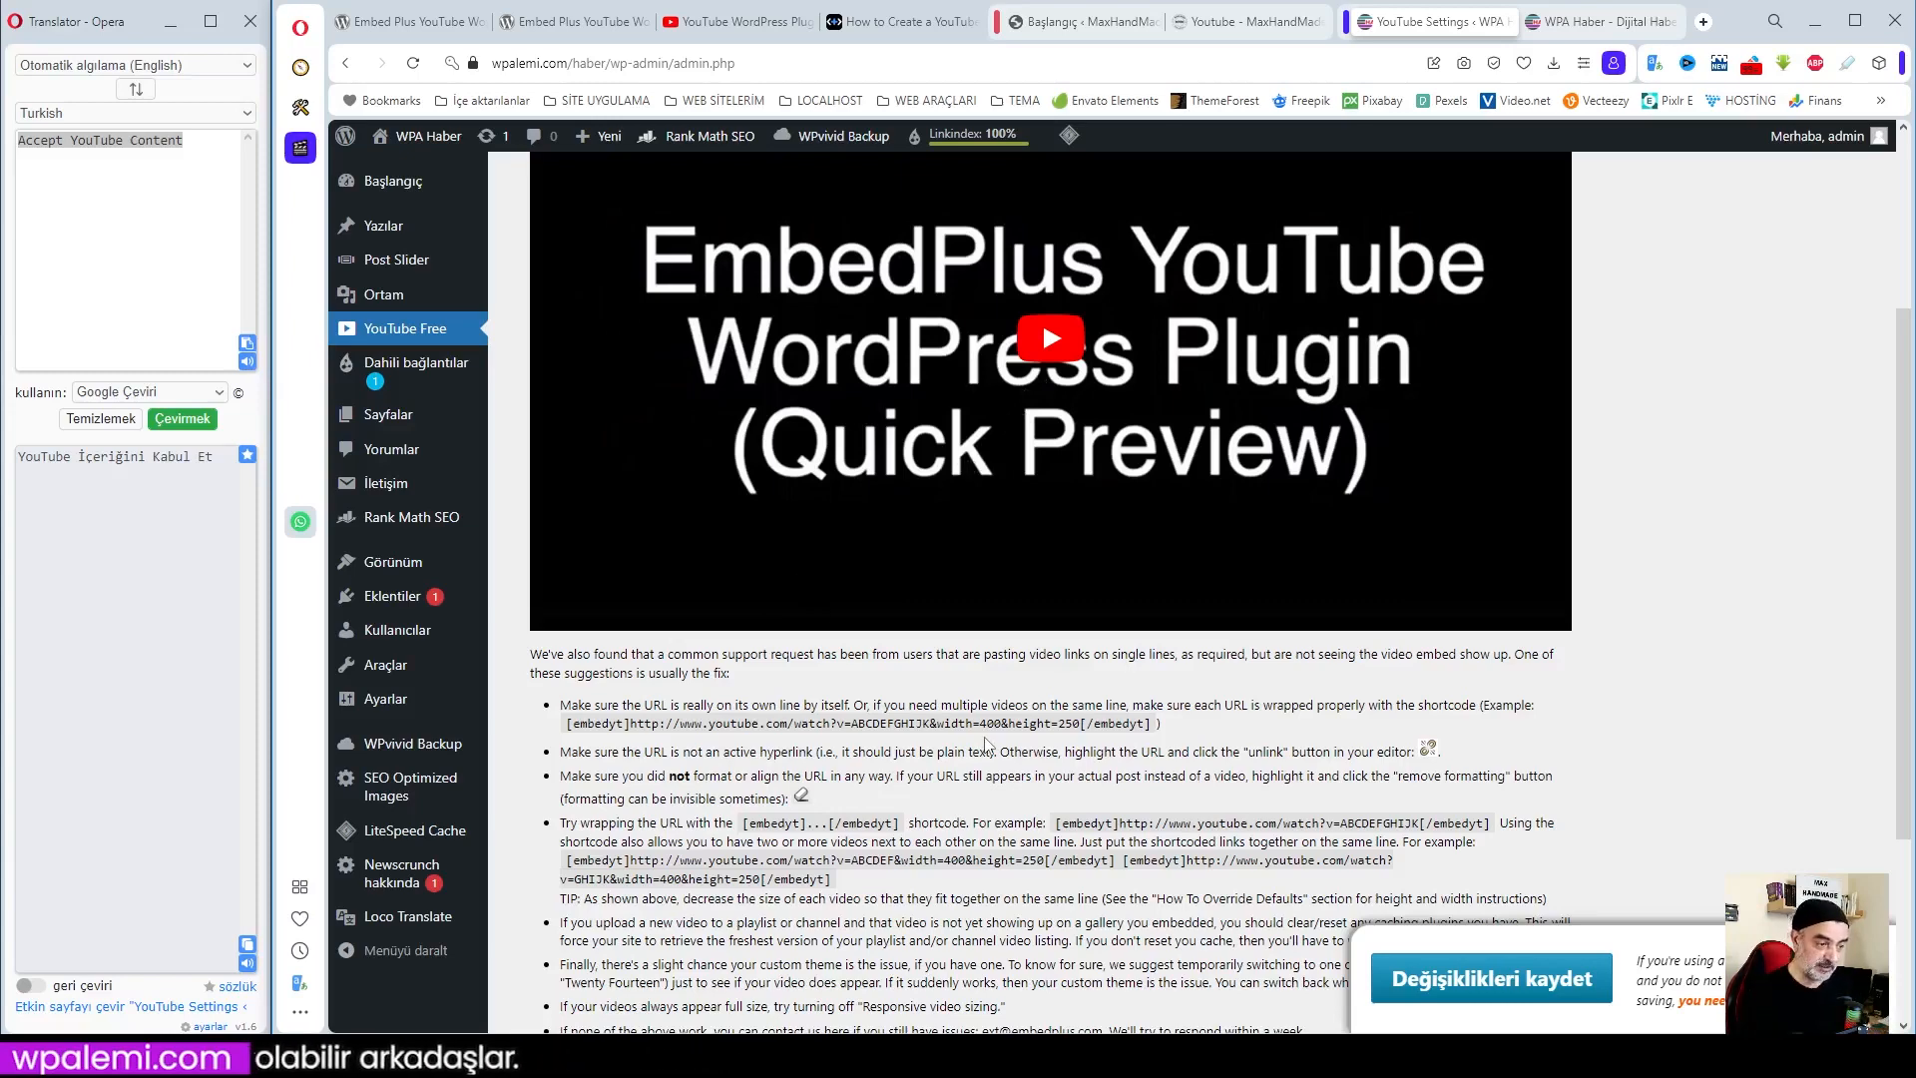
scroll(985, 743, up, 3)
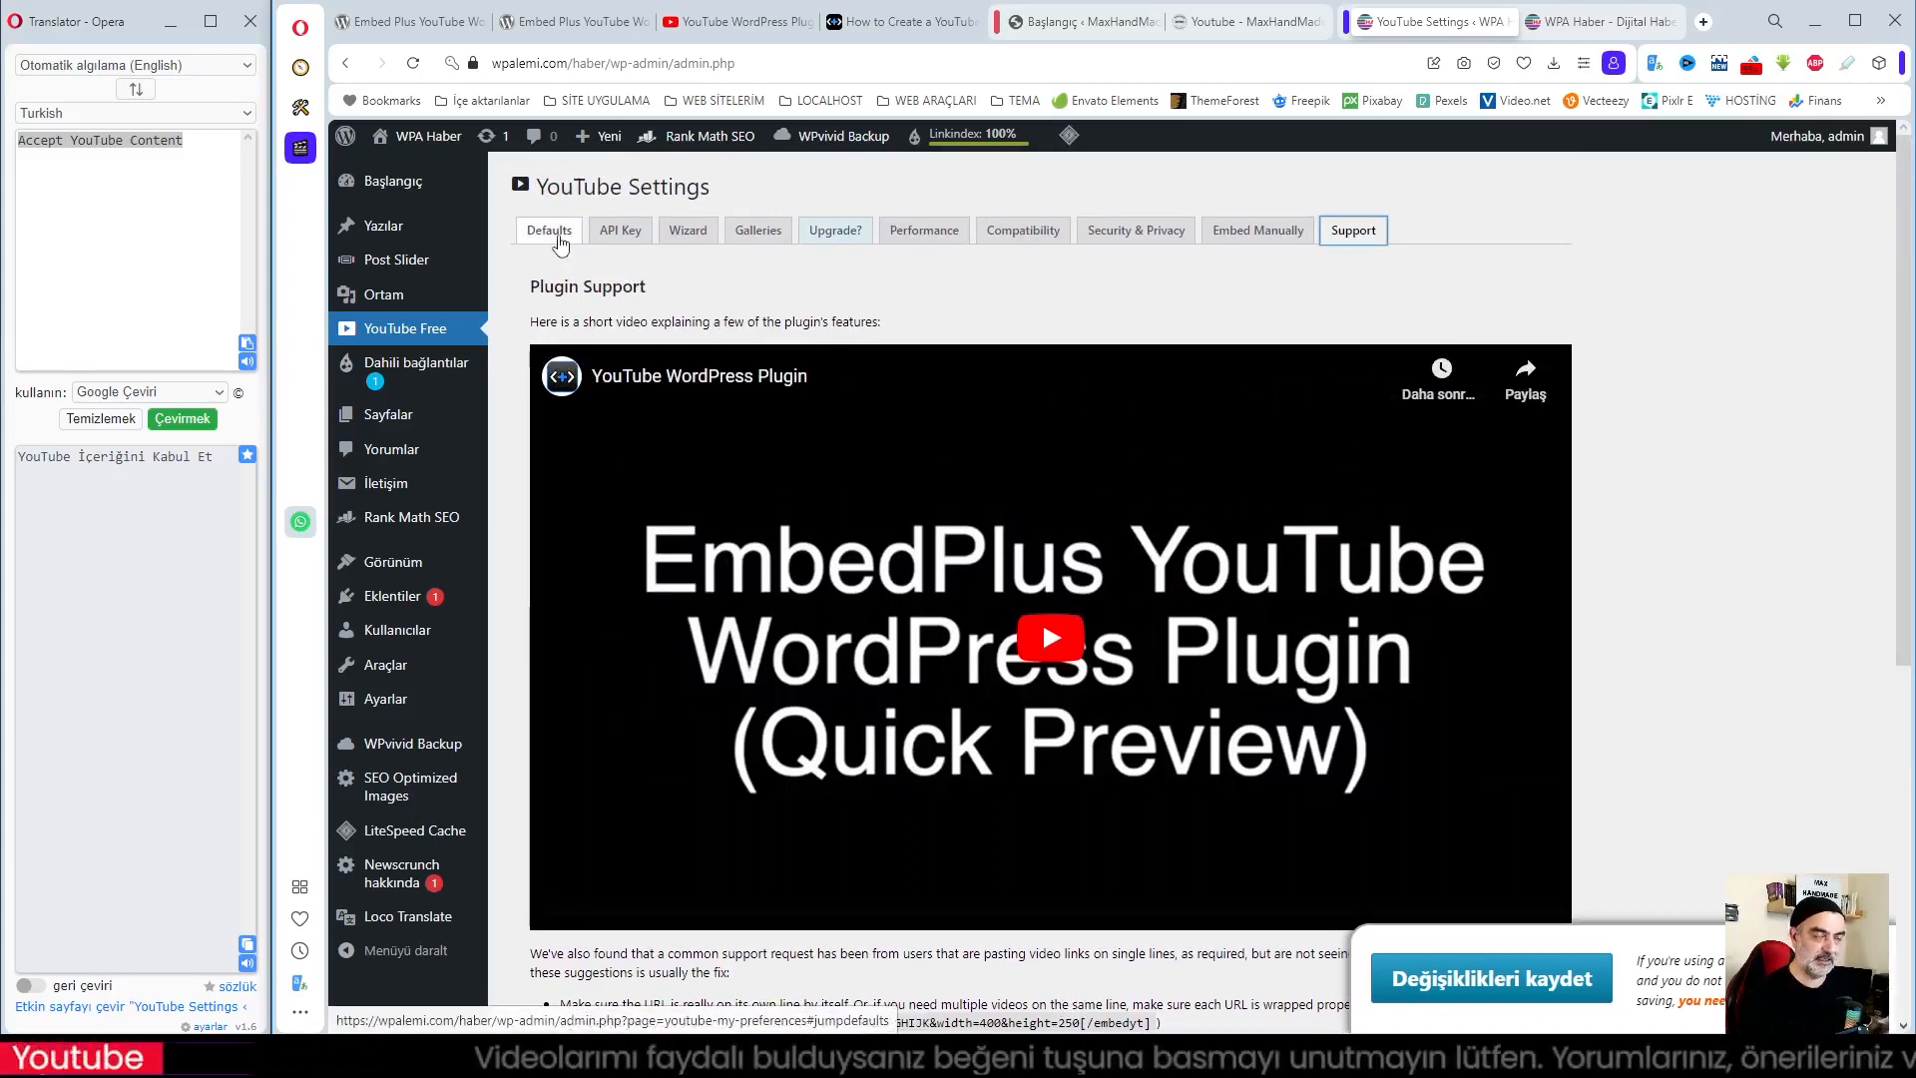
click(561, 242)
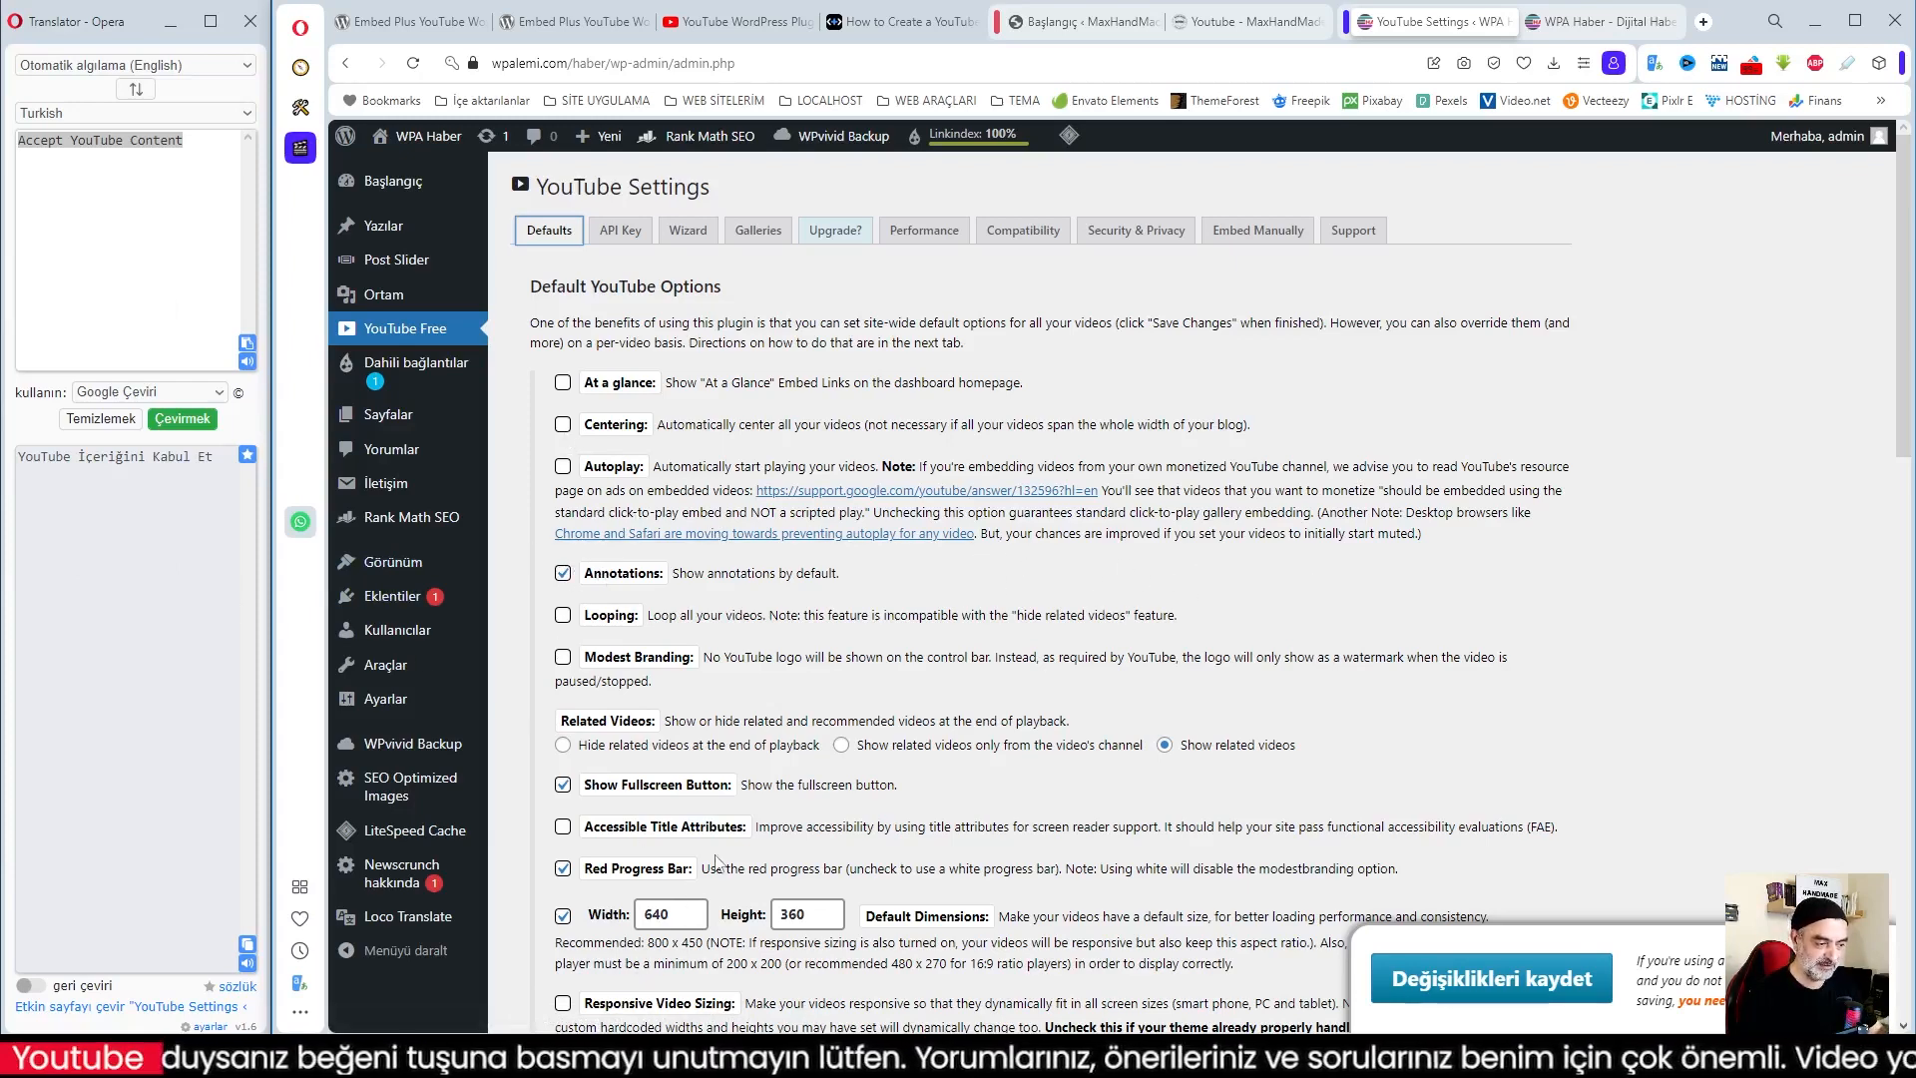
Reload the WPA Haber home page and look through its slider, featured and latest news sections
click(1103, 282)
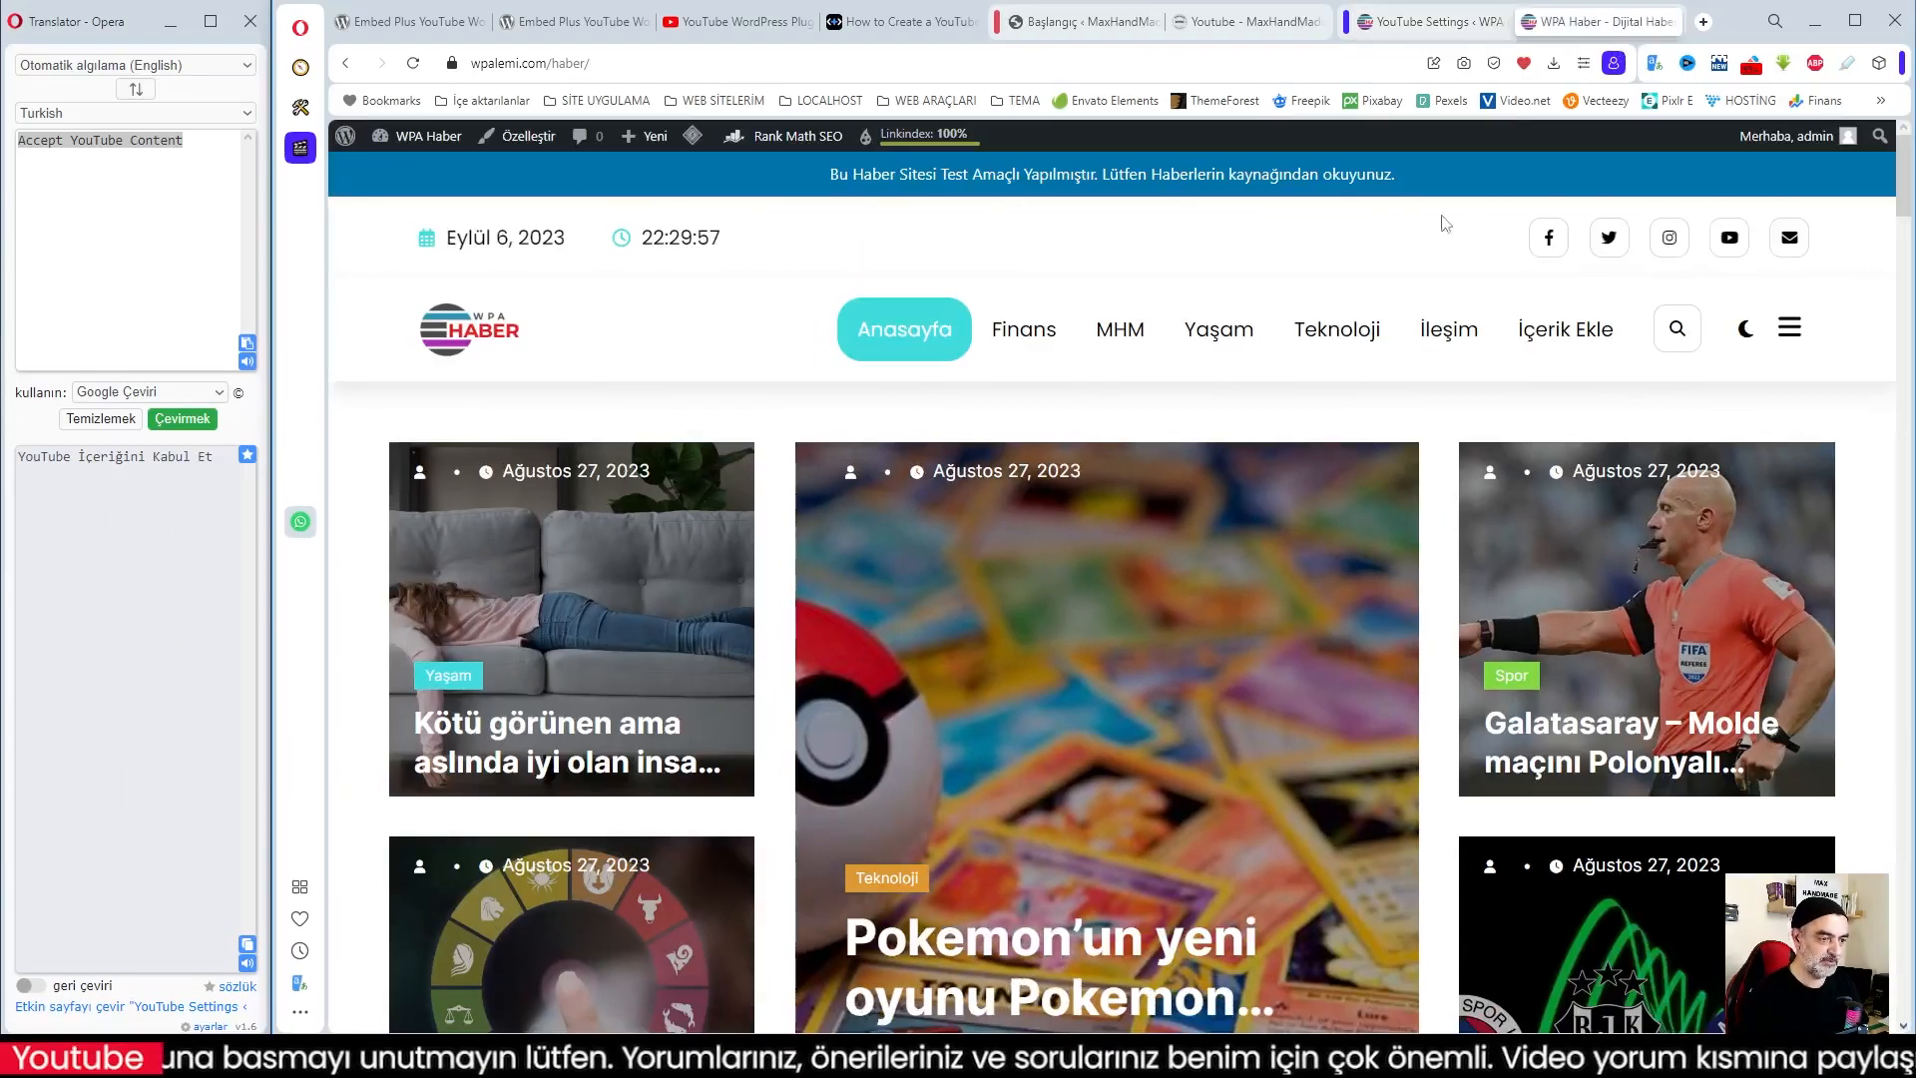
key(F5)
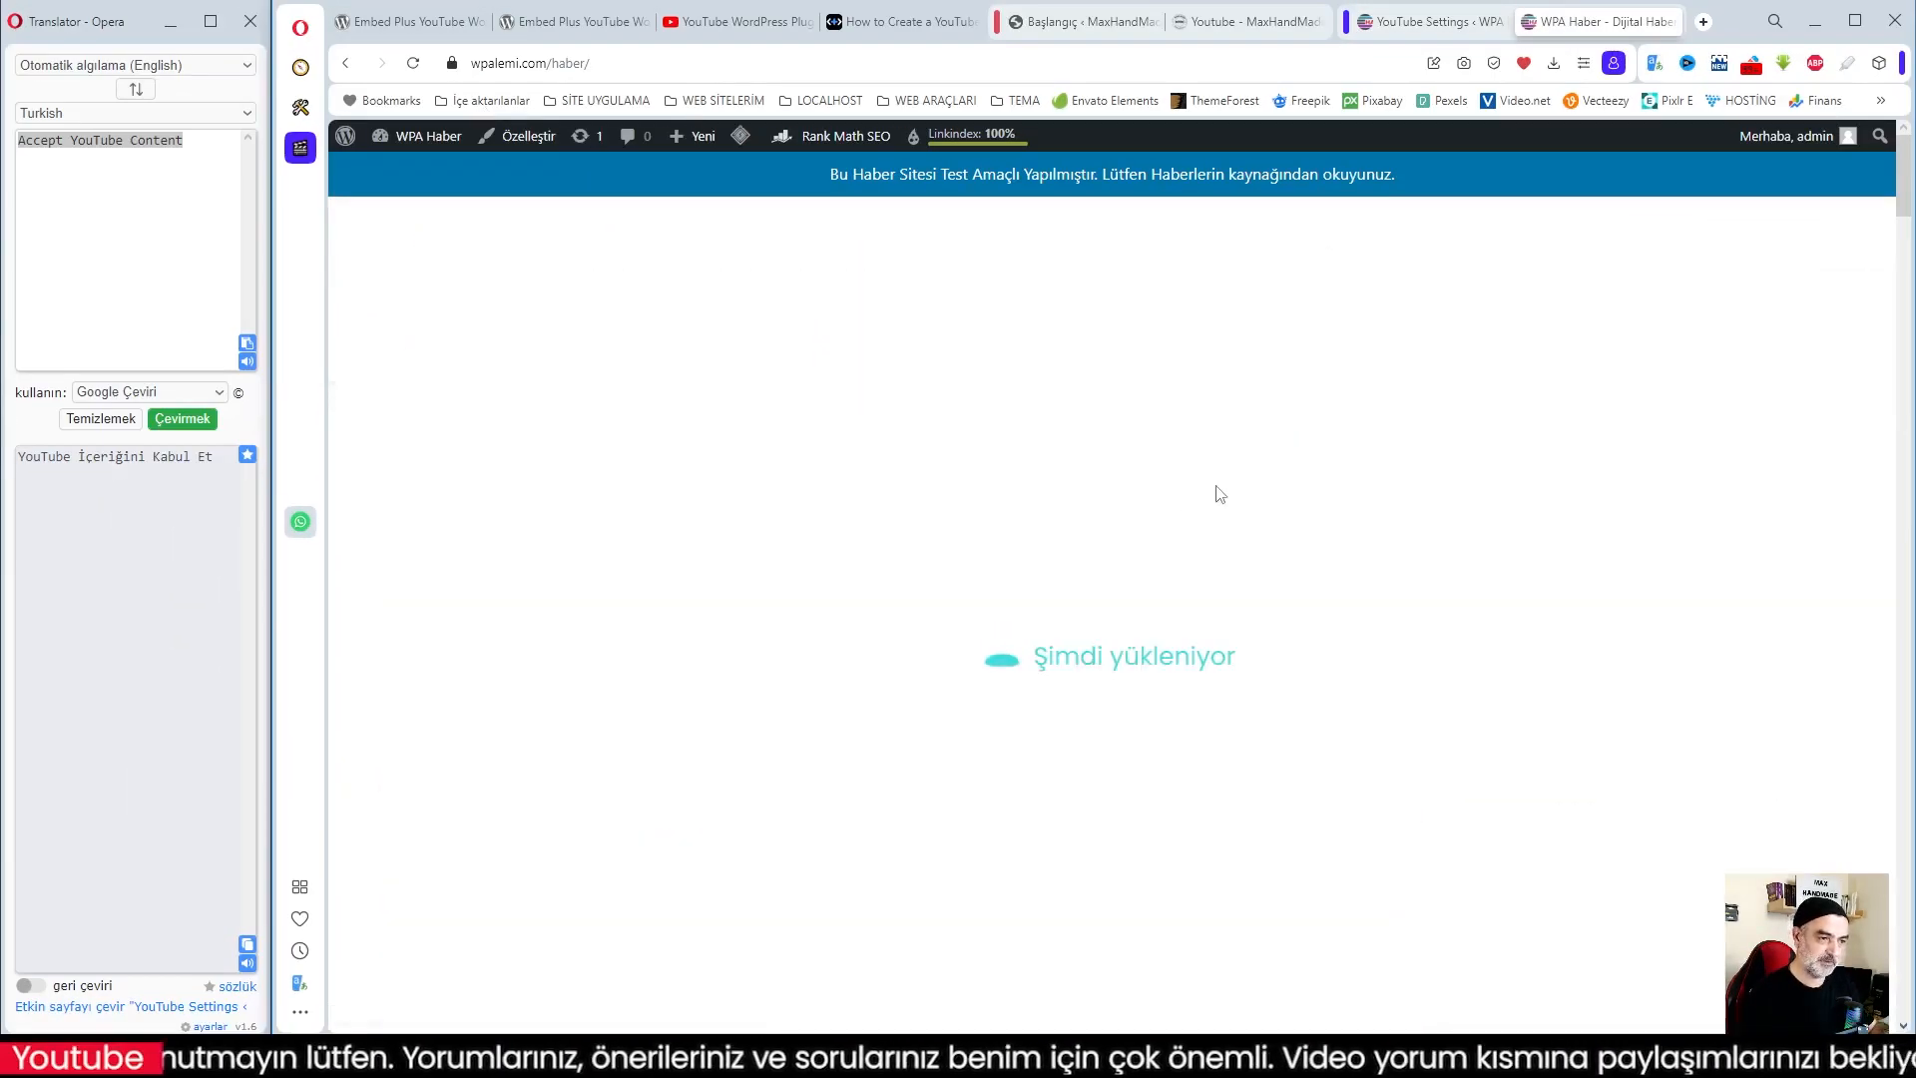
scroll(1199, 483, down, 3)
scroll(1213, 477, up, 3)
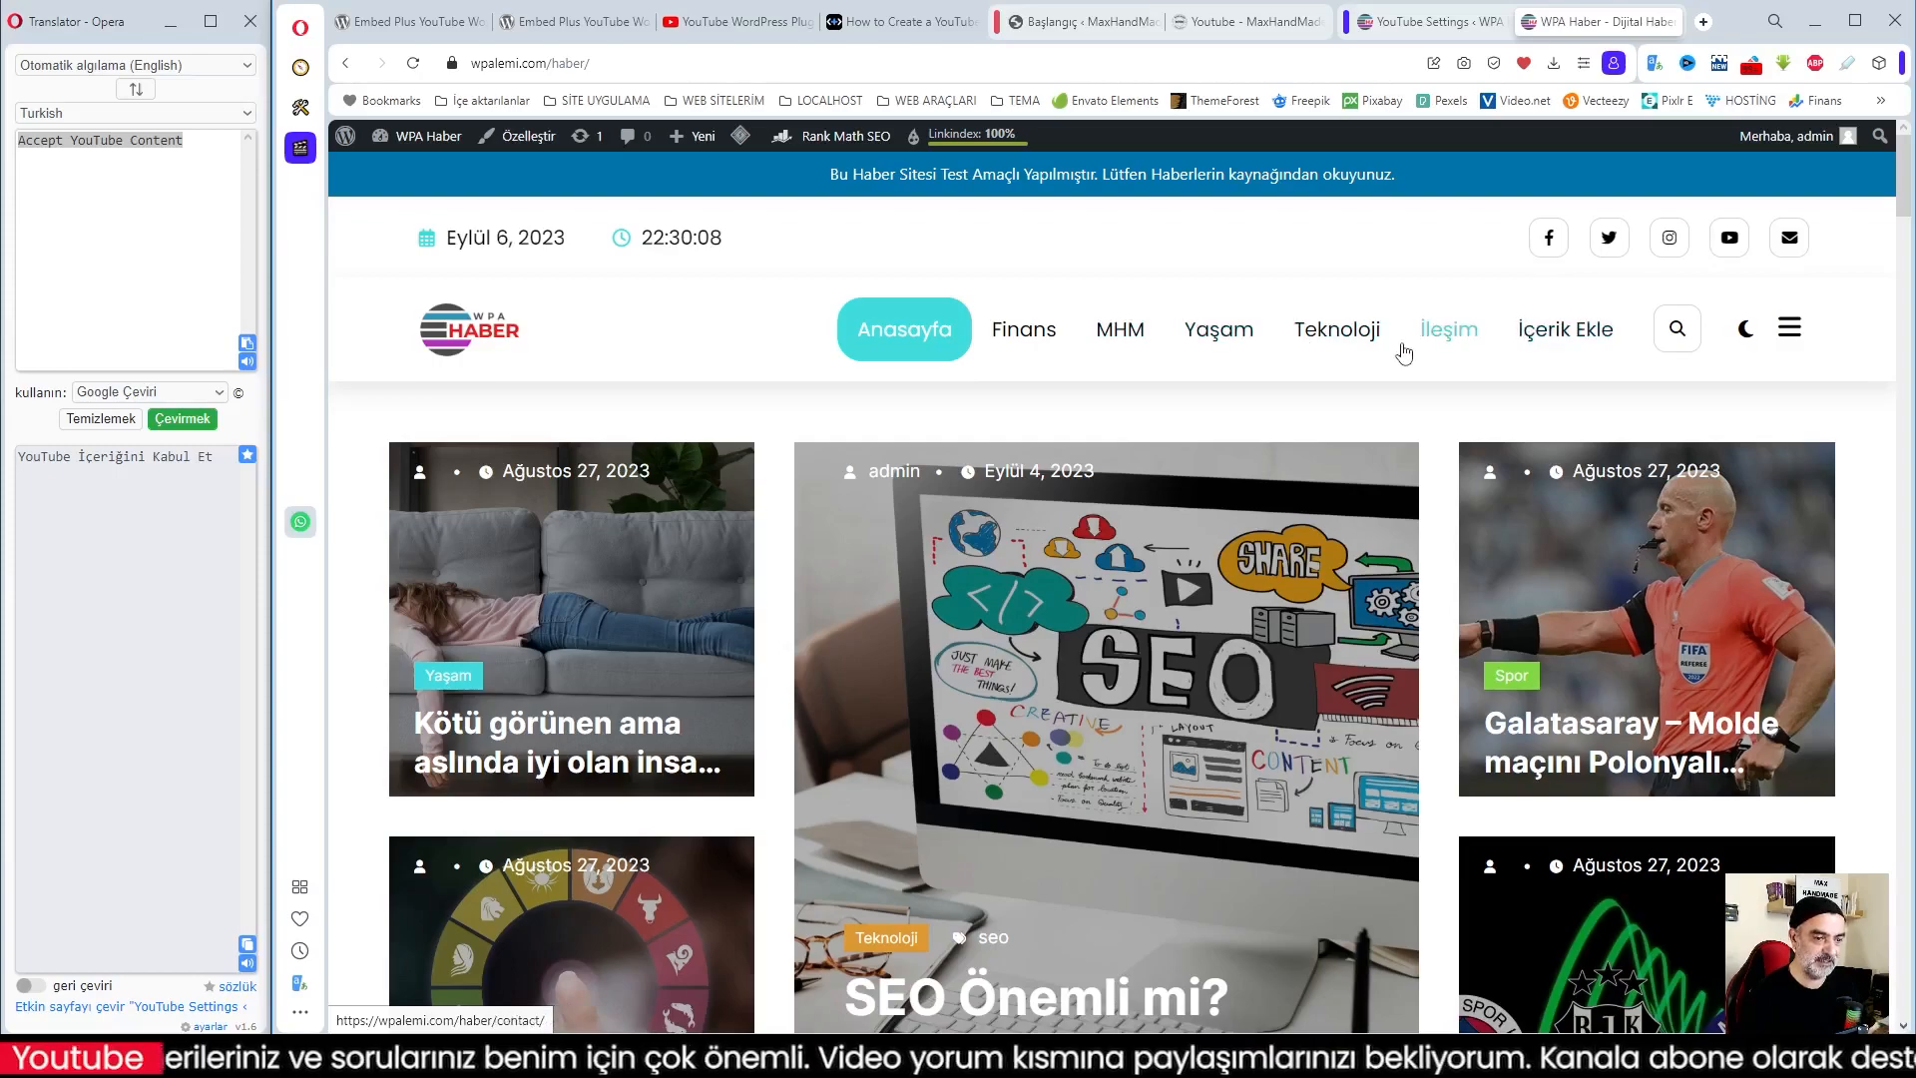
scroll(1232, 580, down, 2)
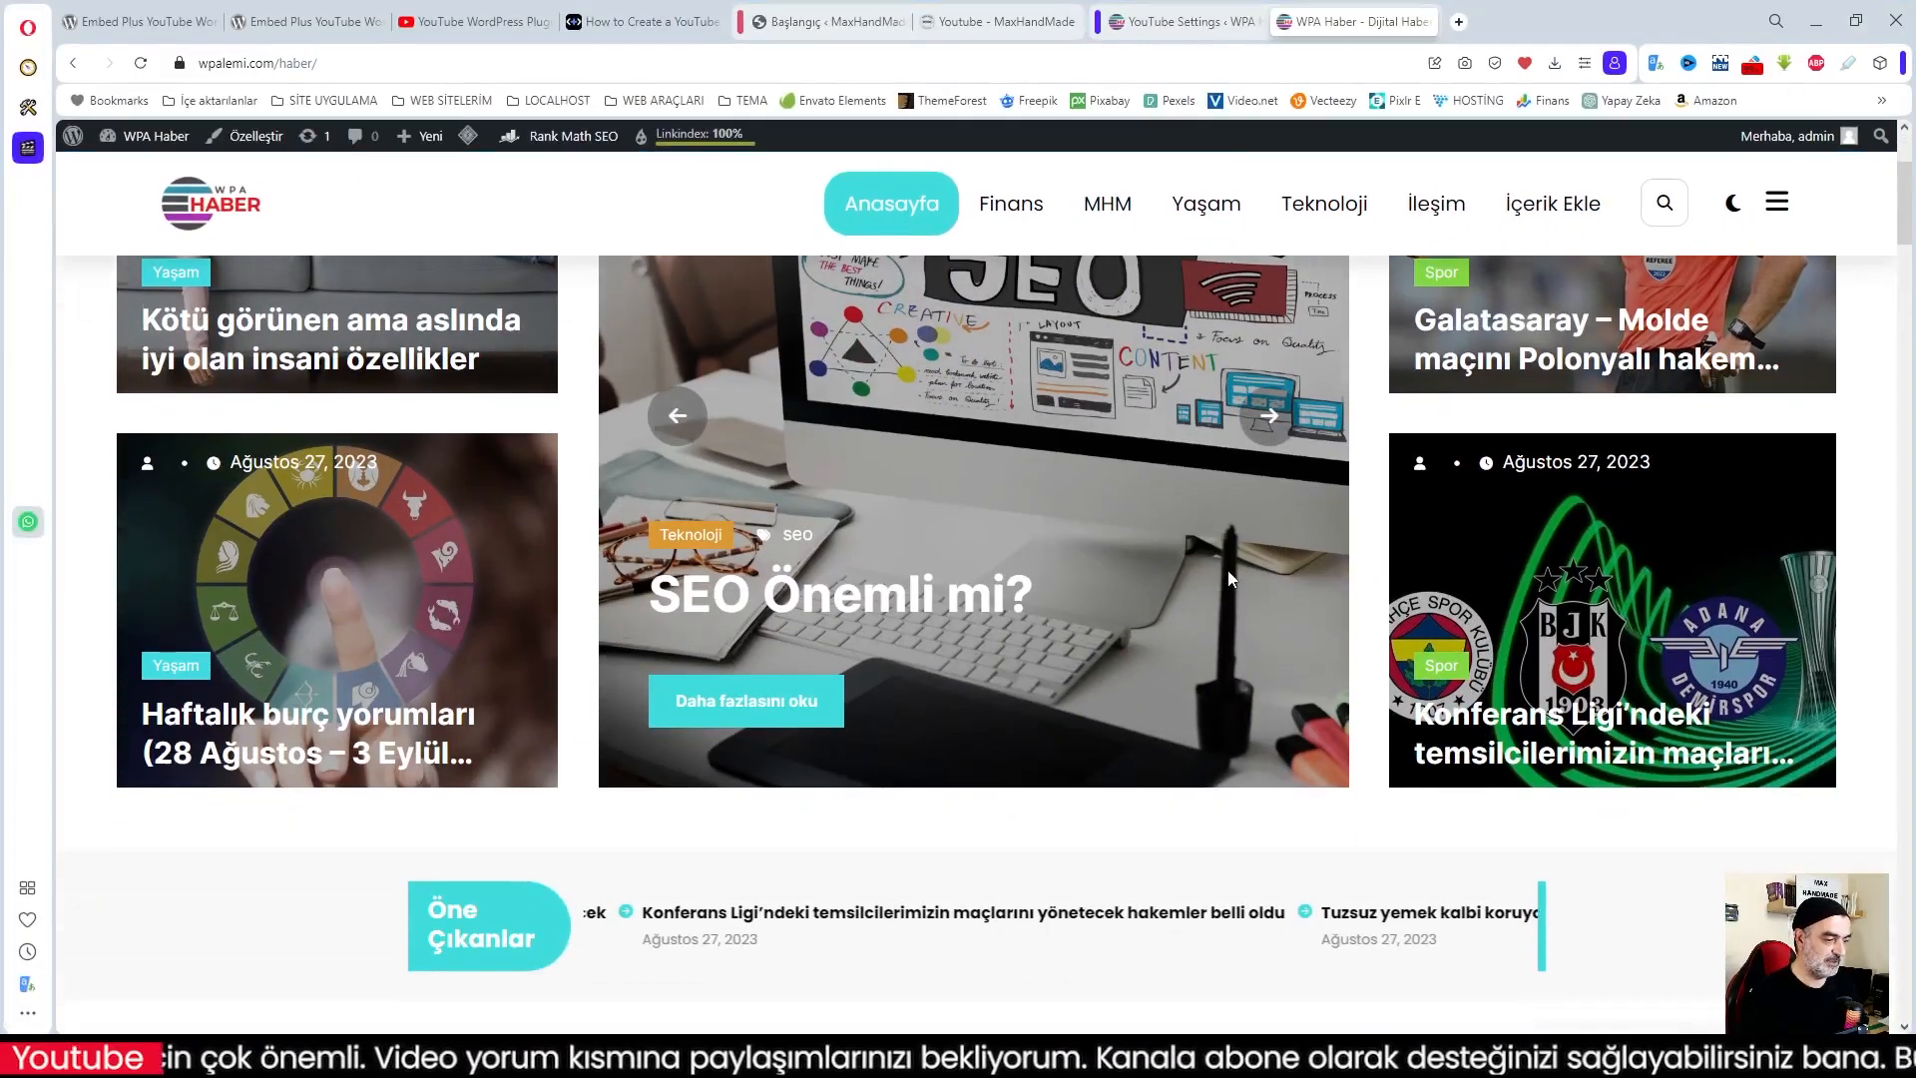
scroll(1232, 580, down, 5)
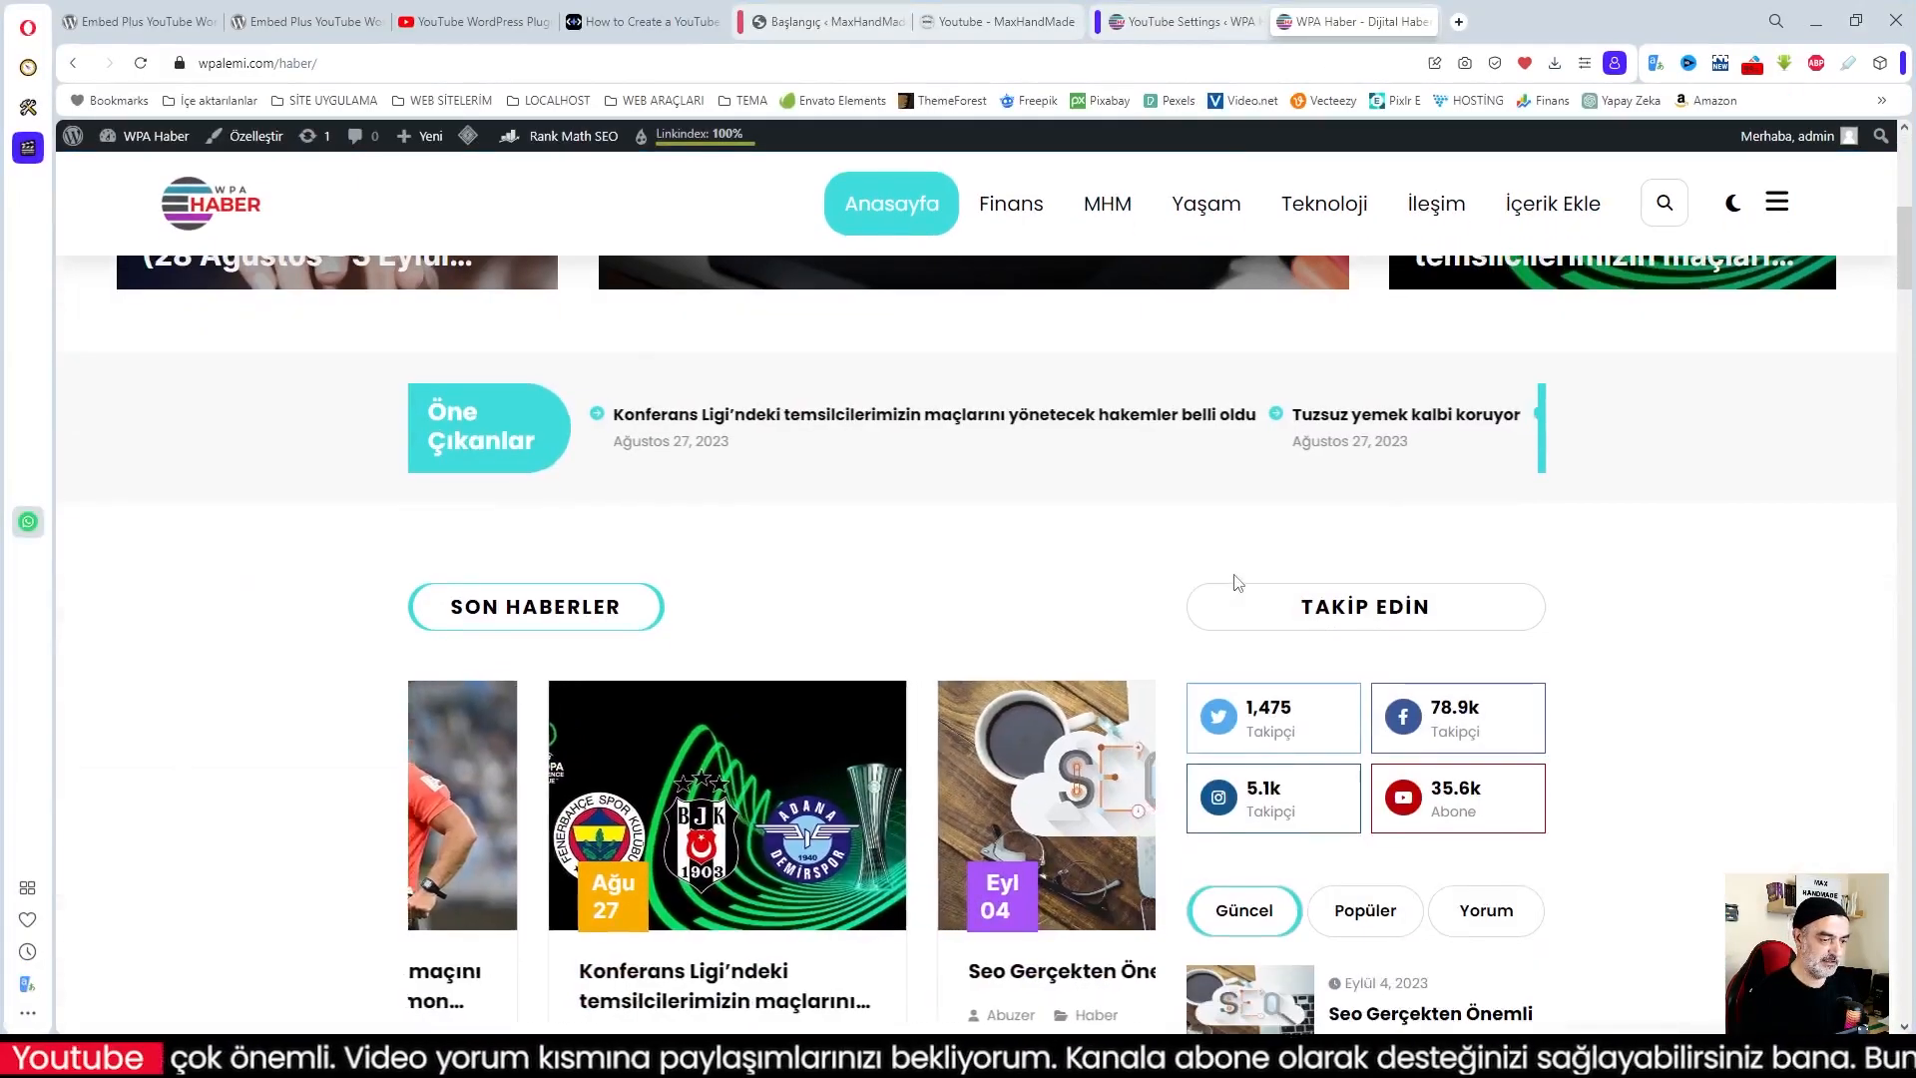
scroll(1234, 573, up, 9)
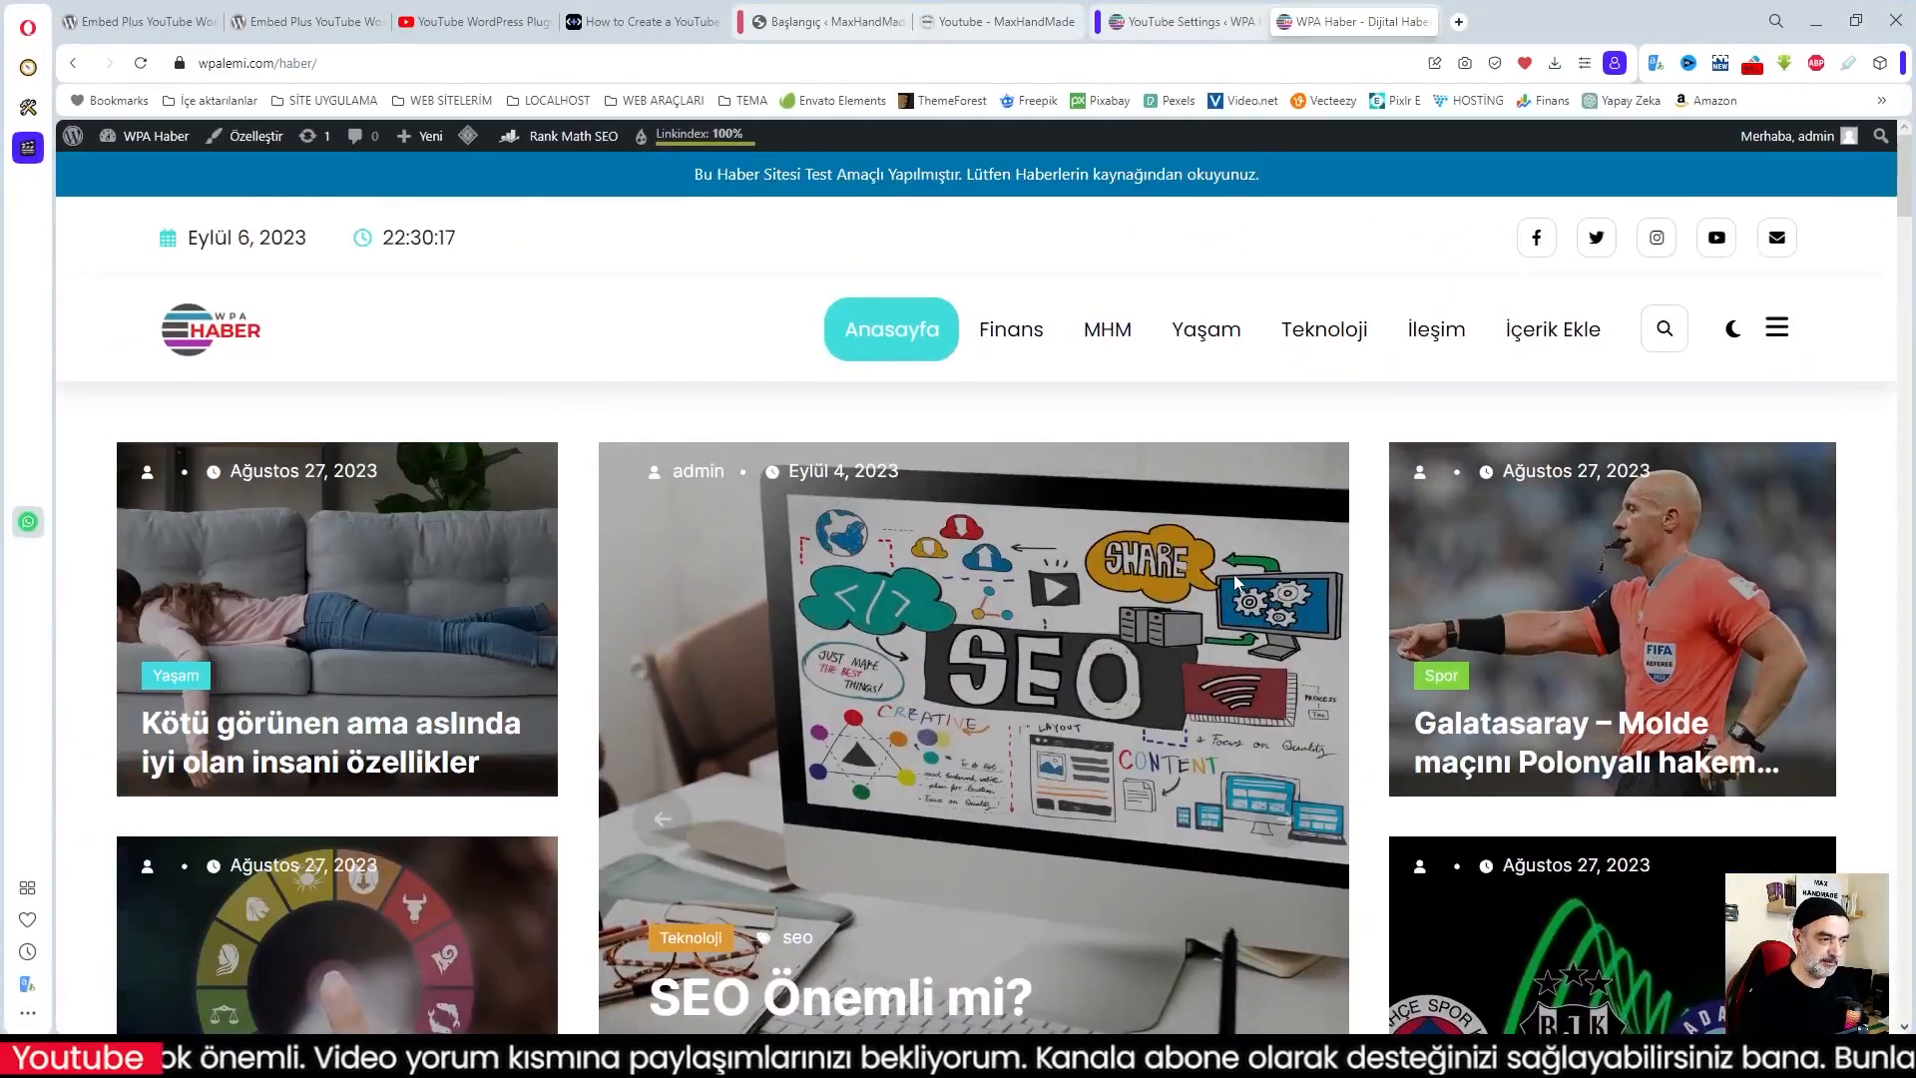
click(1177, 22)
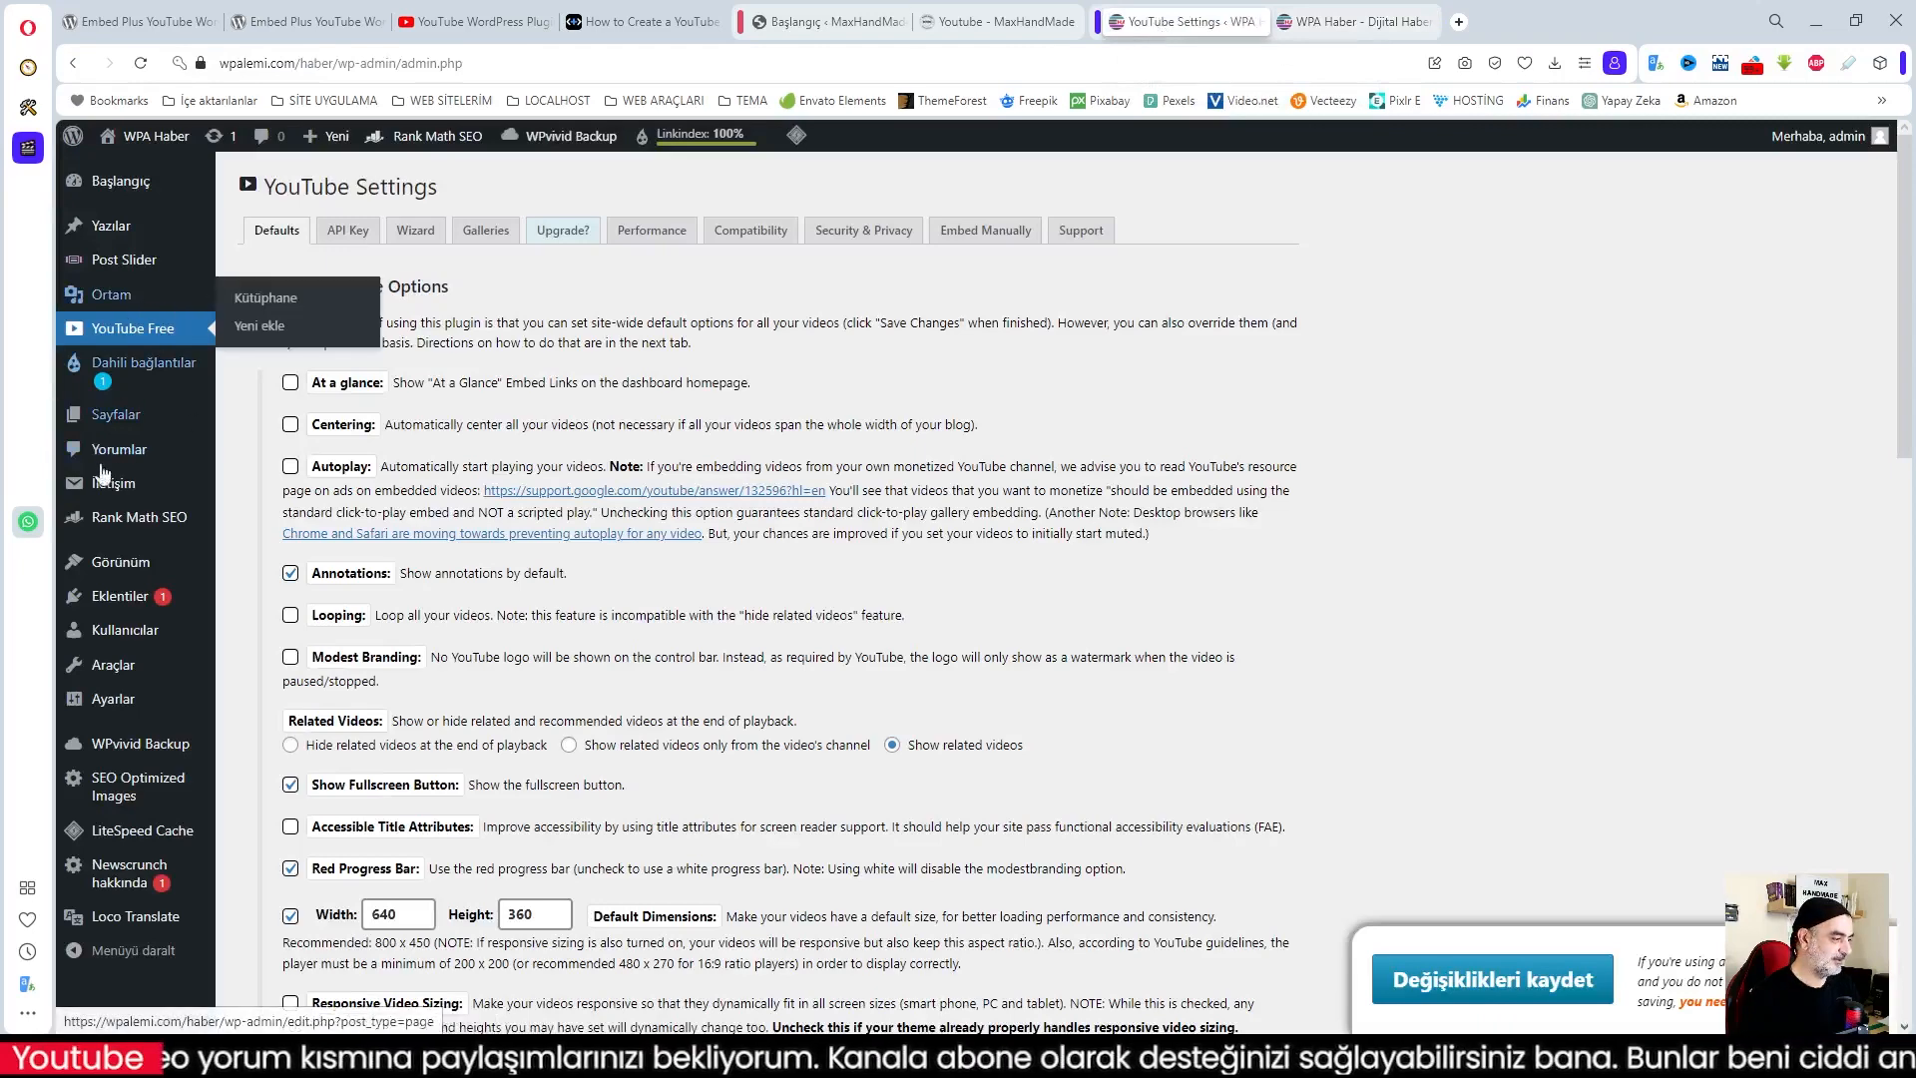
mouse_move(123, 571)
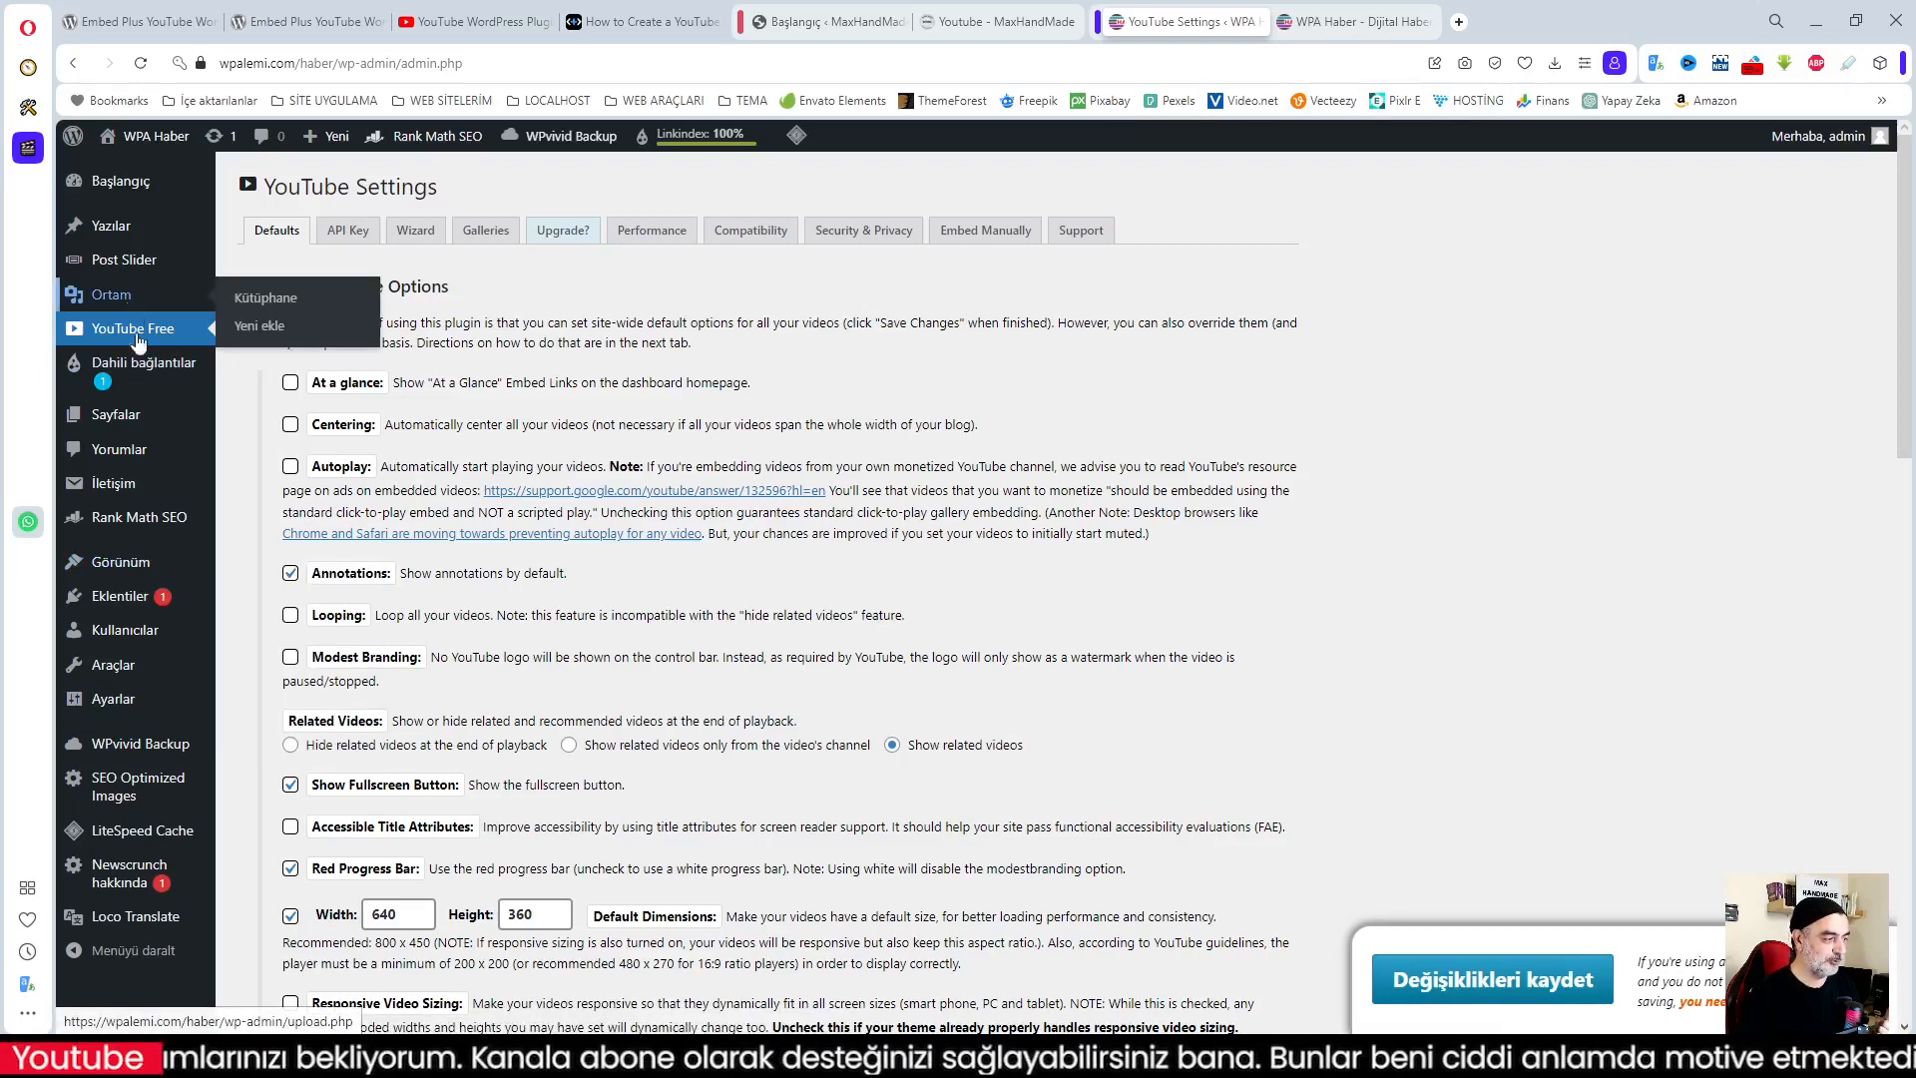
mouse_move(178, 710)
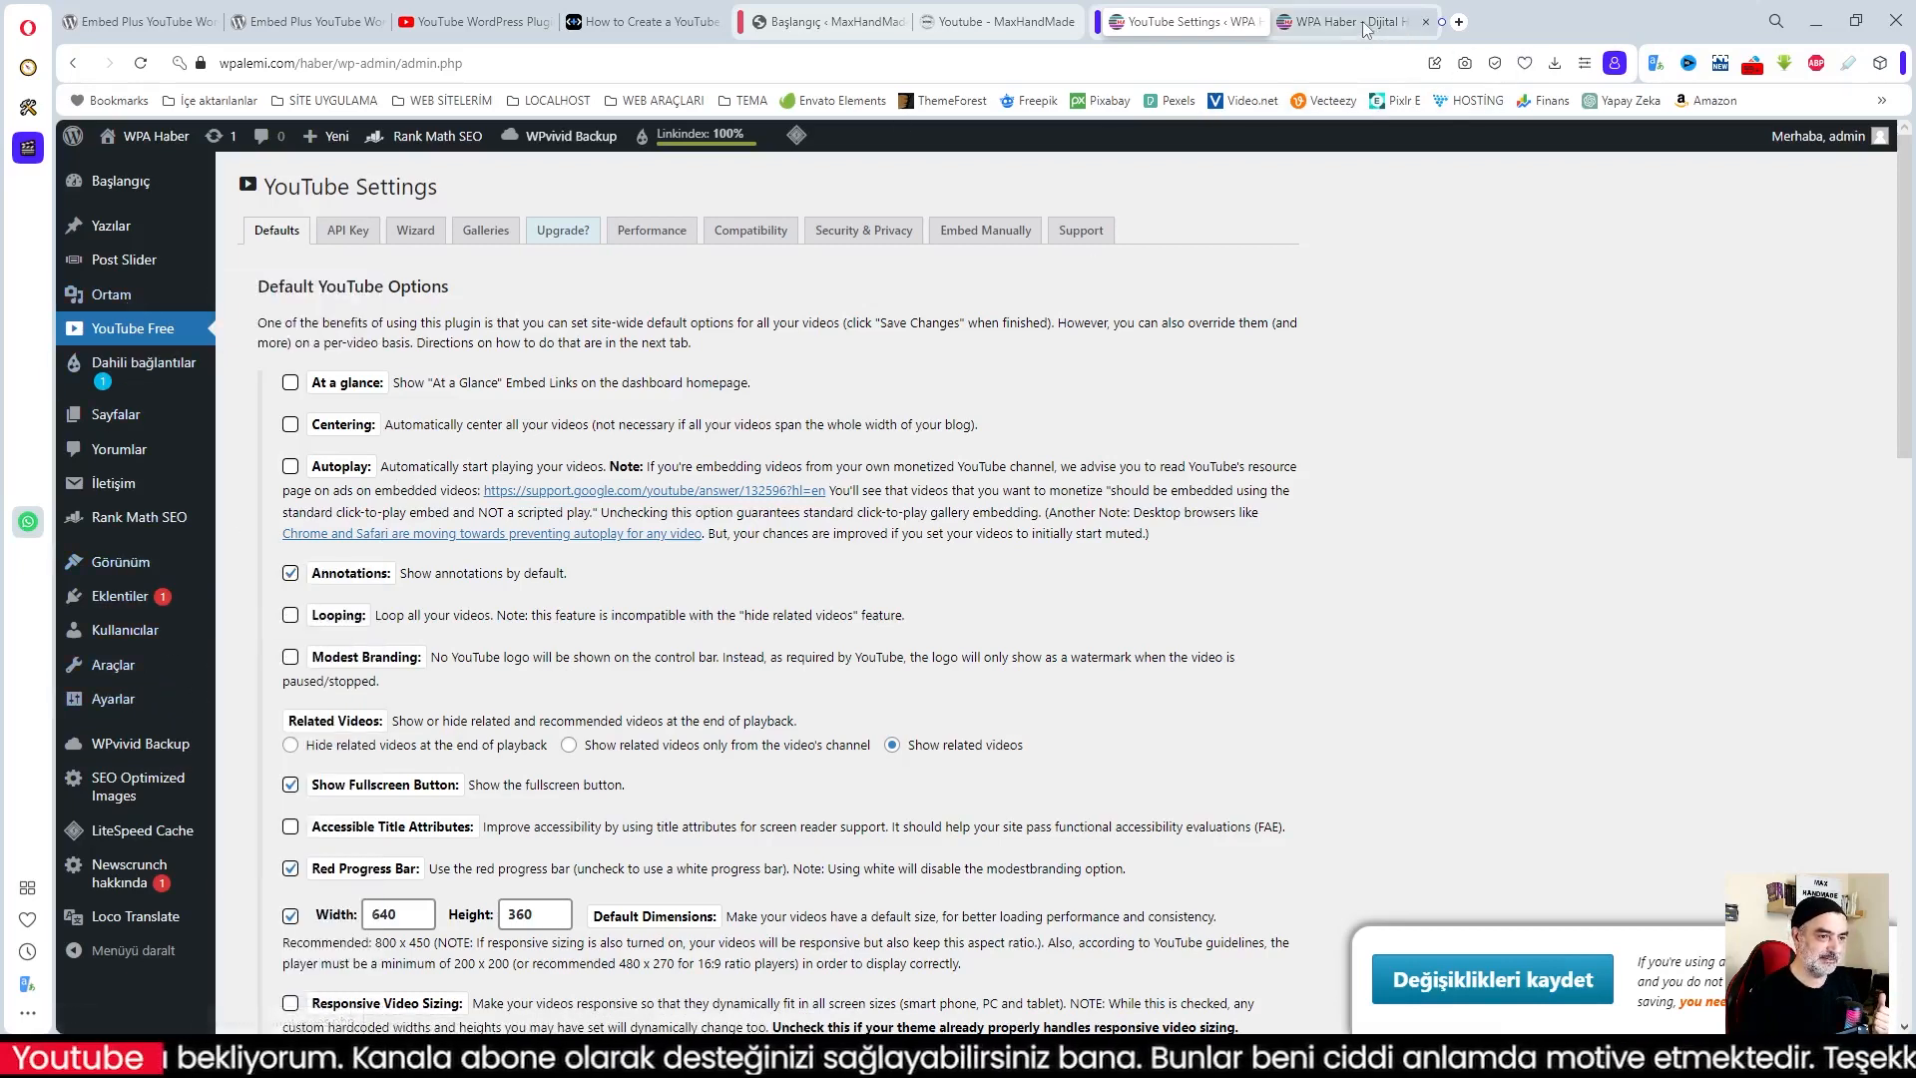
click(1392, 22)
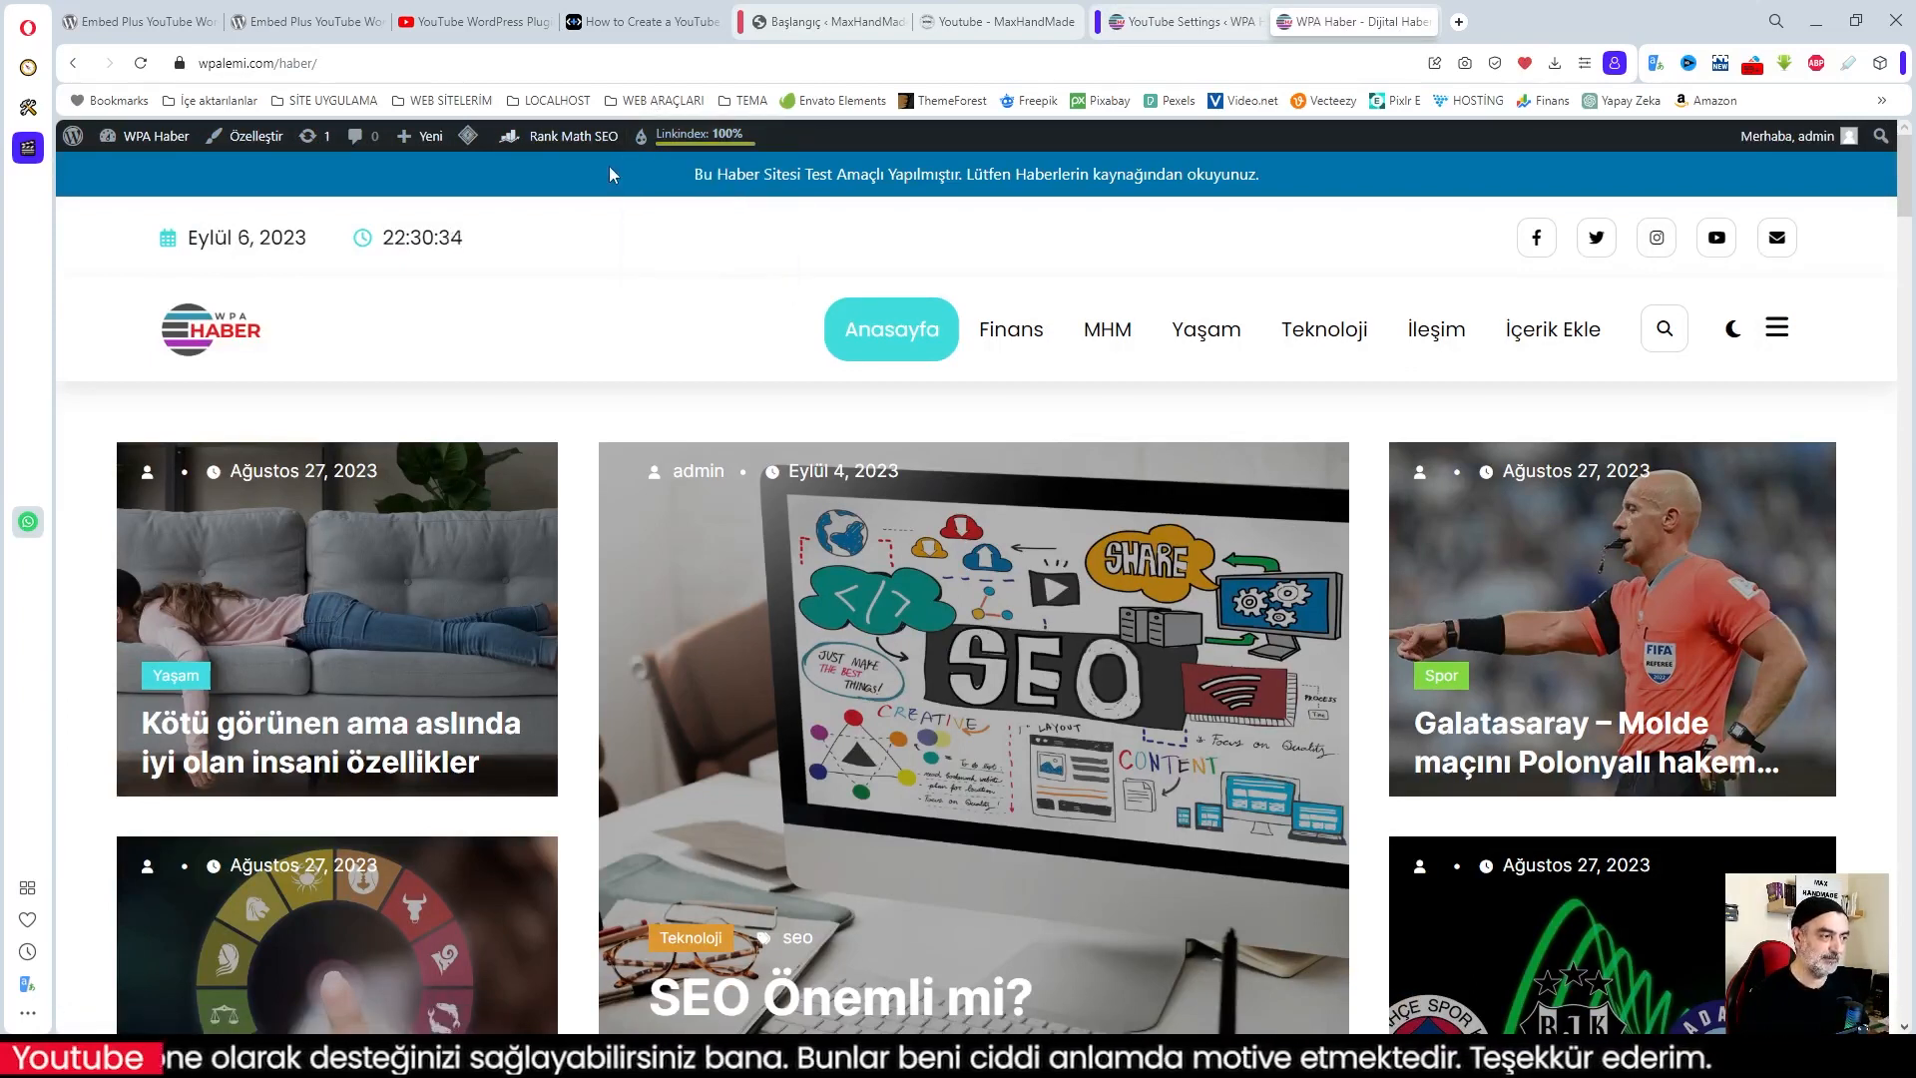
mouse_move(675, 146)
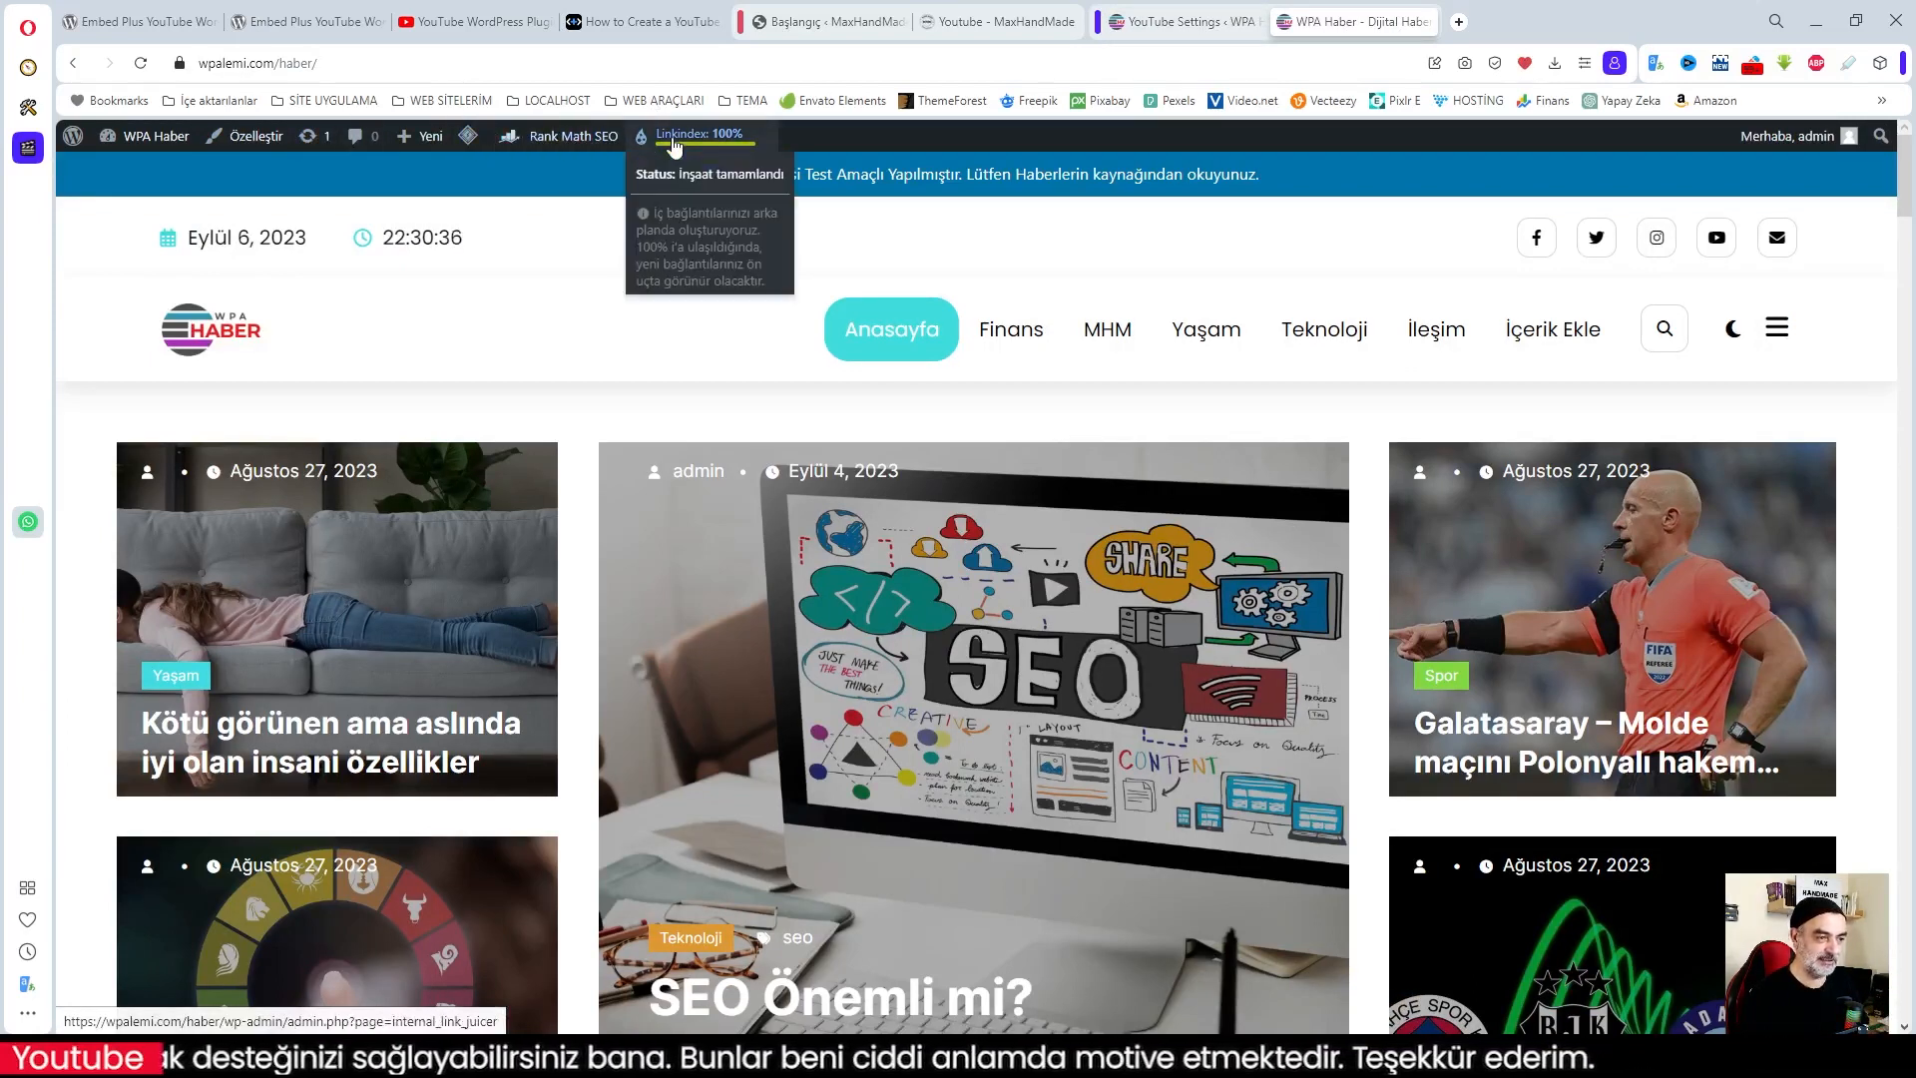
scroll(1024, 670, down, 1)
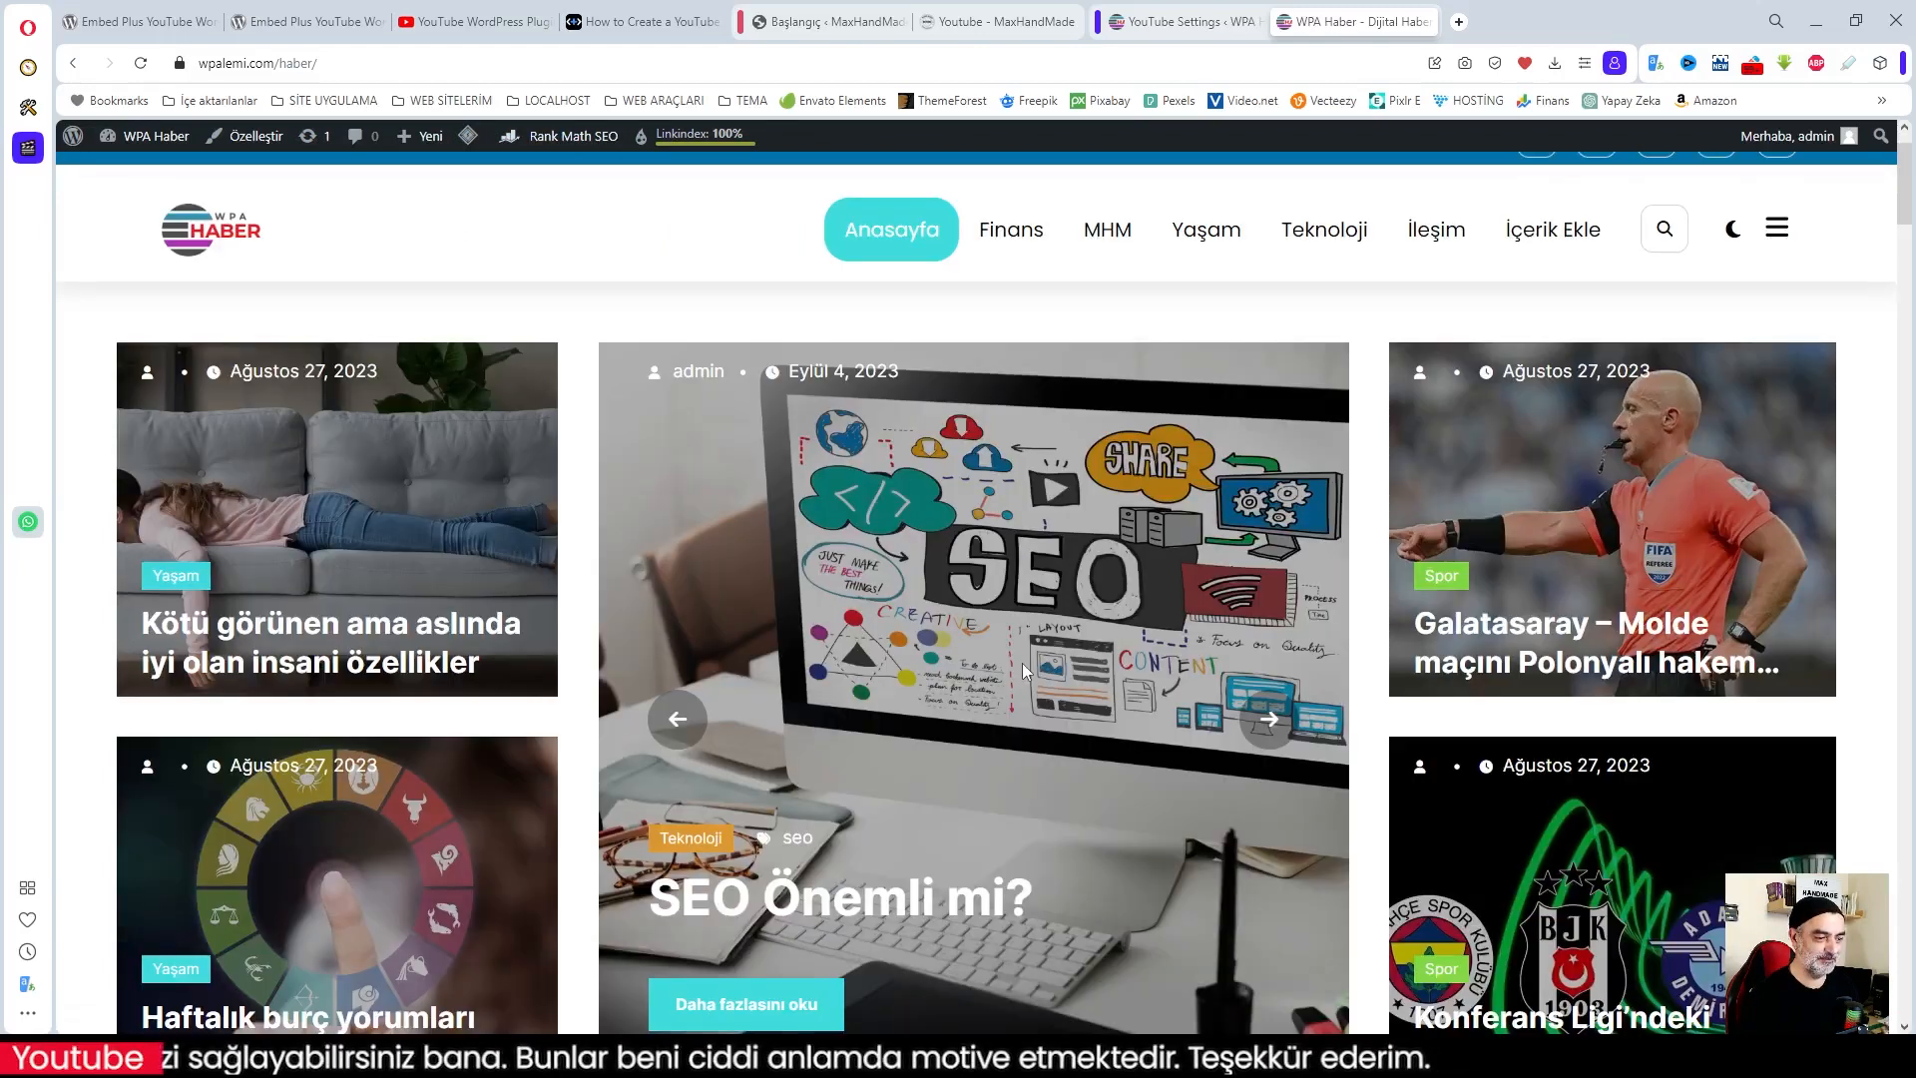
scroll(1025, 671, up, 1)
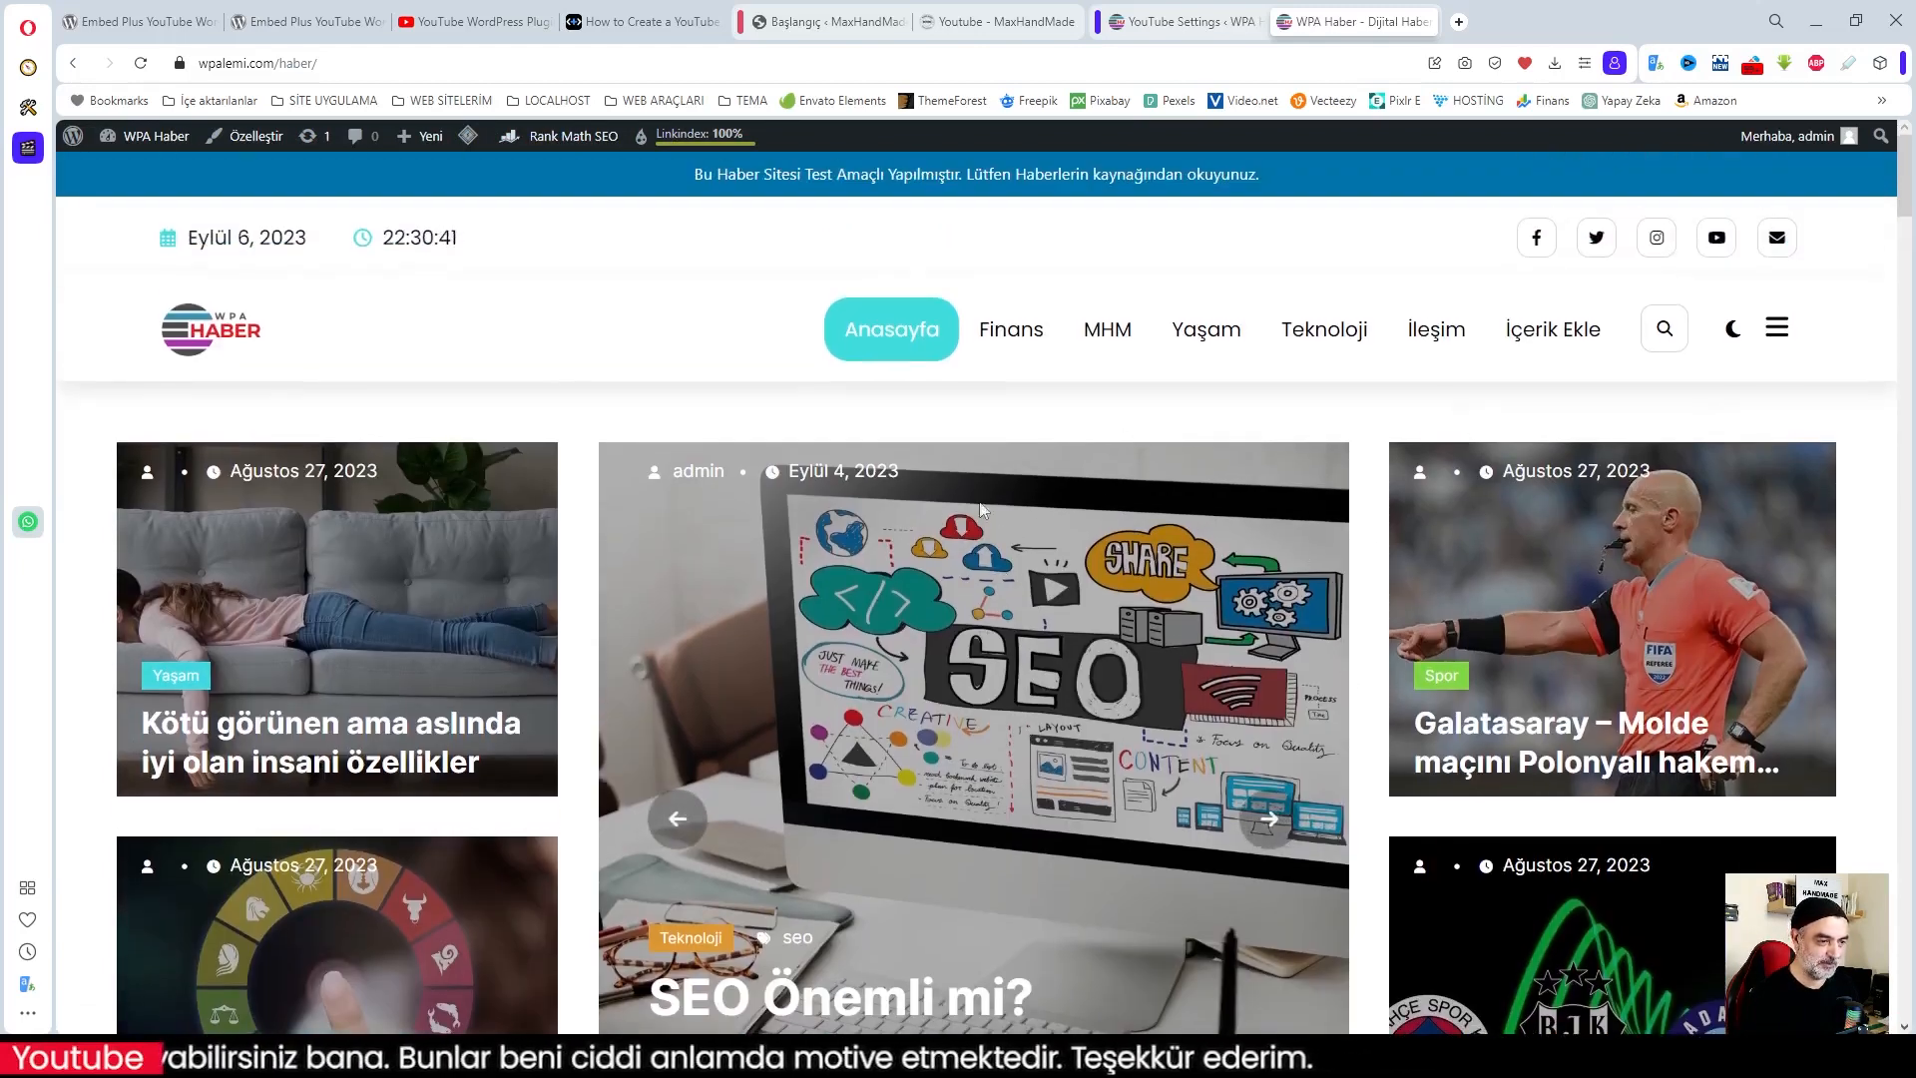
Open the home page in the theme customizer, look through its sections, close the customizer and return to the YouTube plugin settings
click(249, 136)
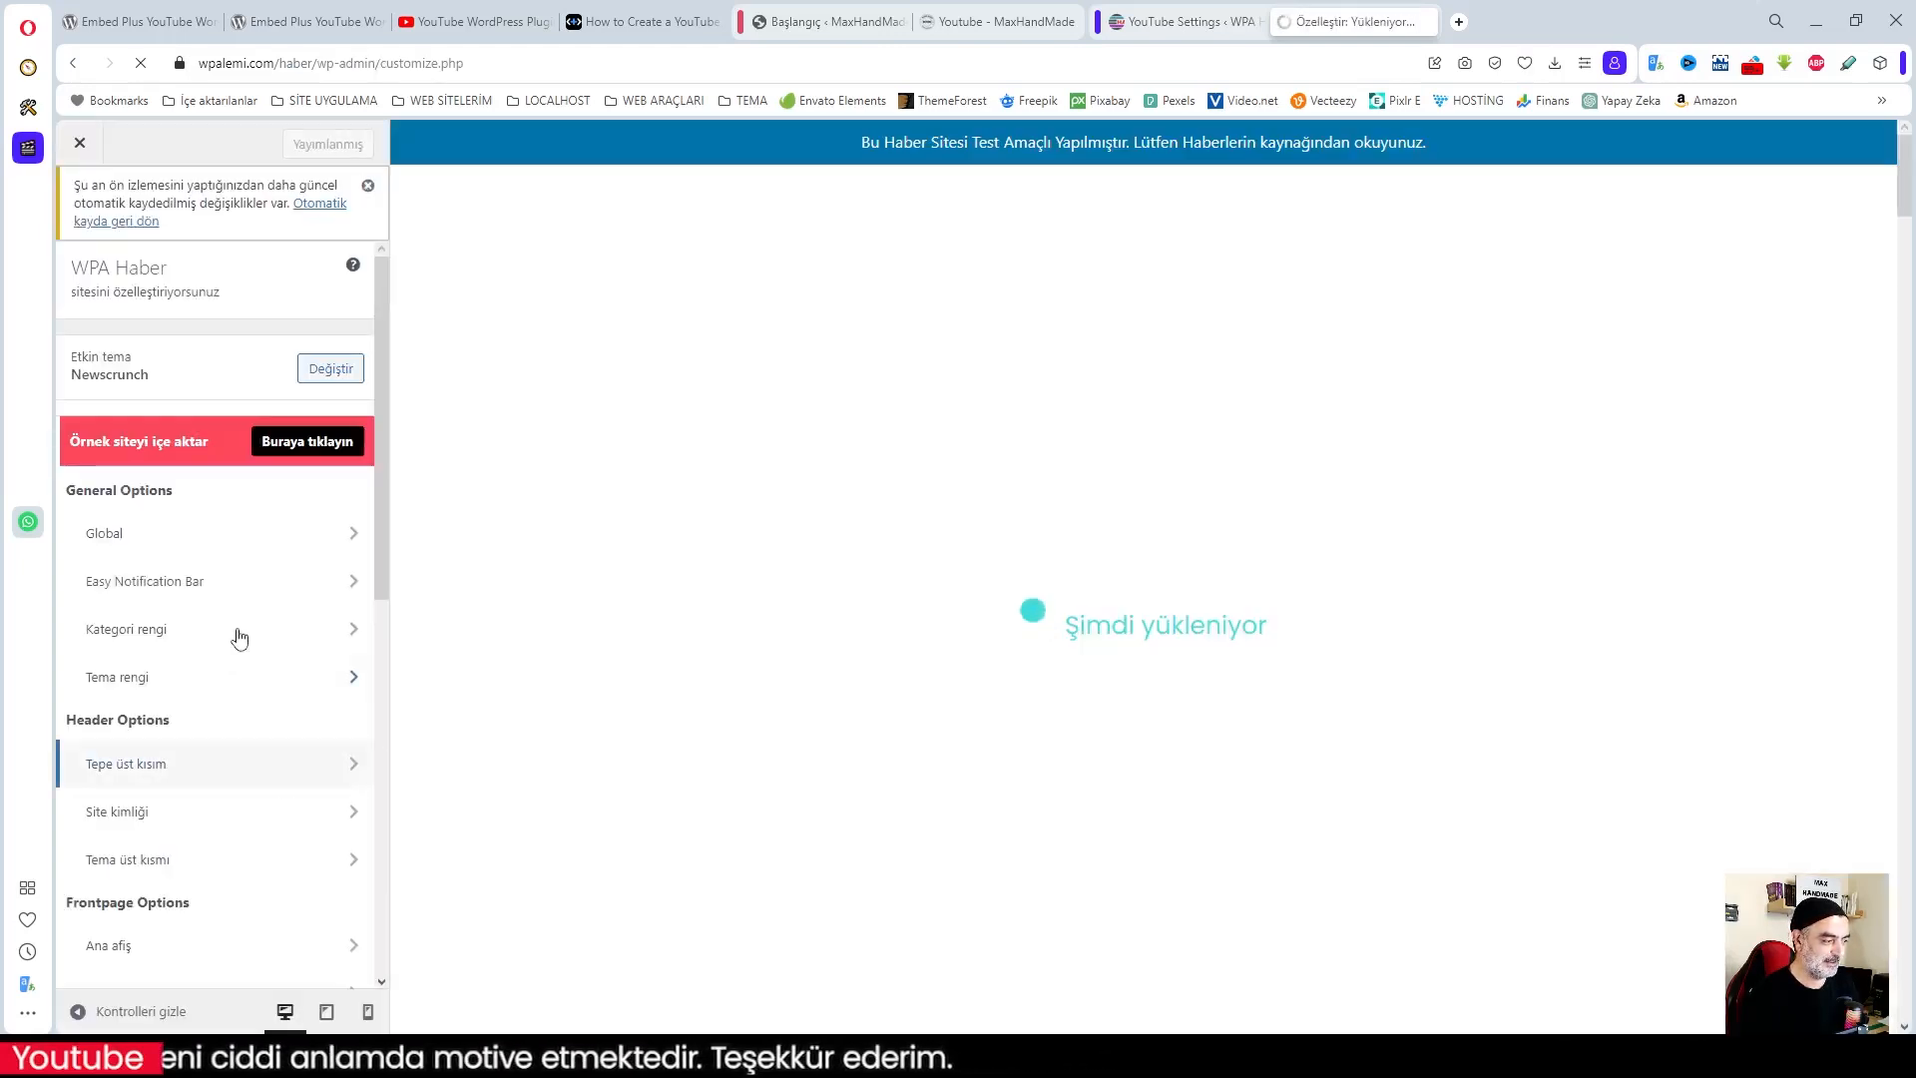
scroll(1247, 630, down, 10)
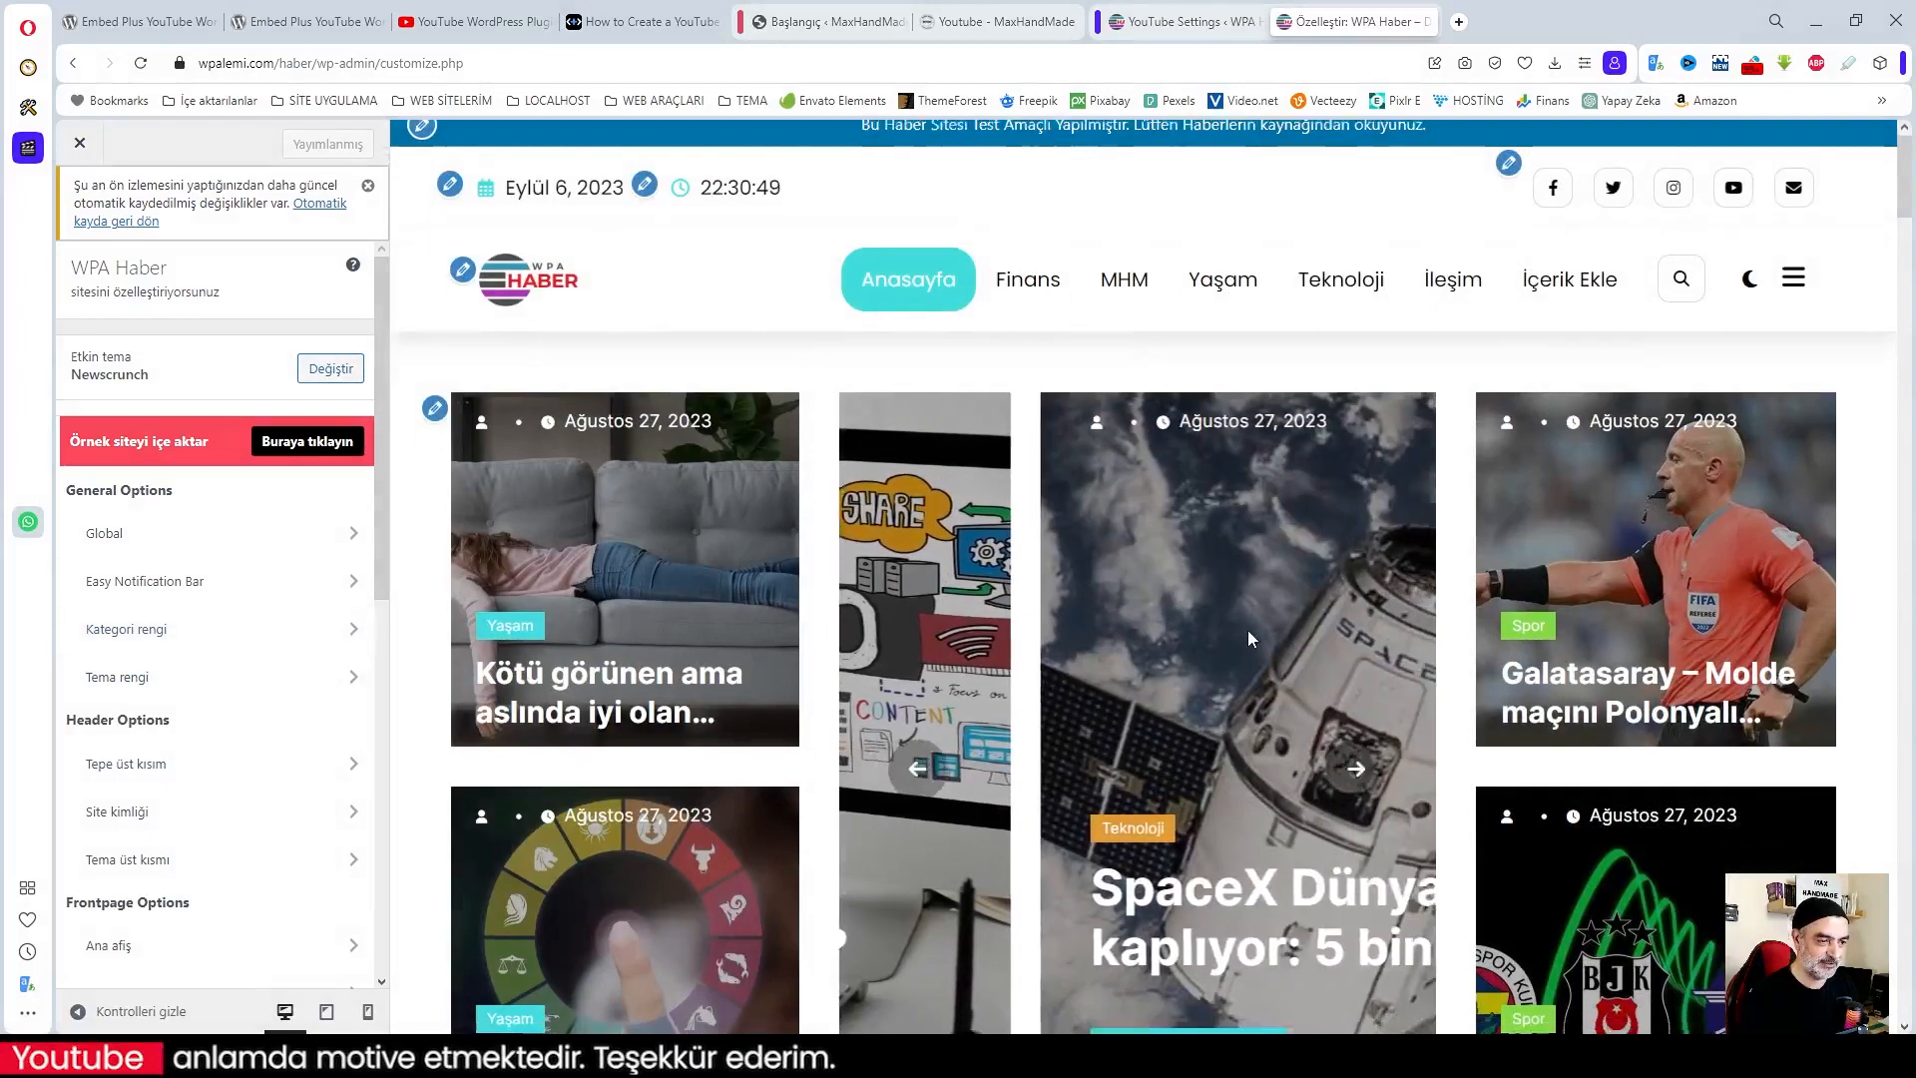
scroll(1440, 678, down, 6)
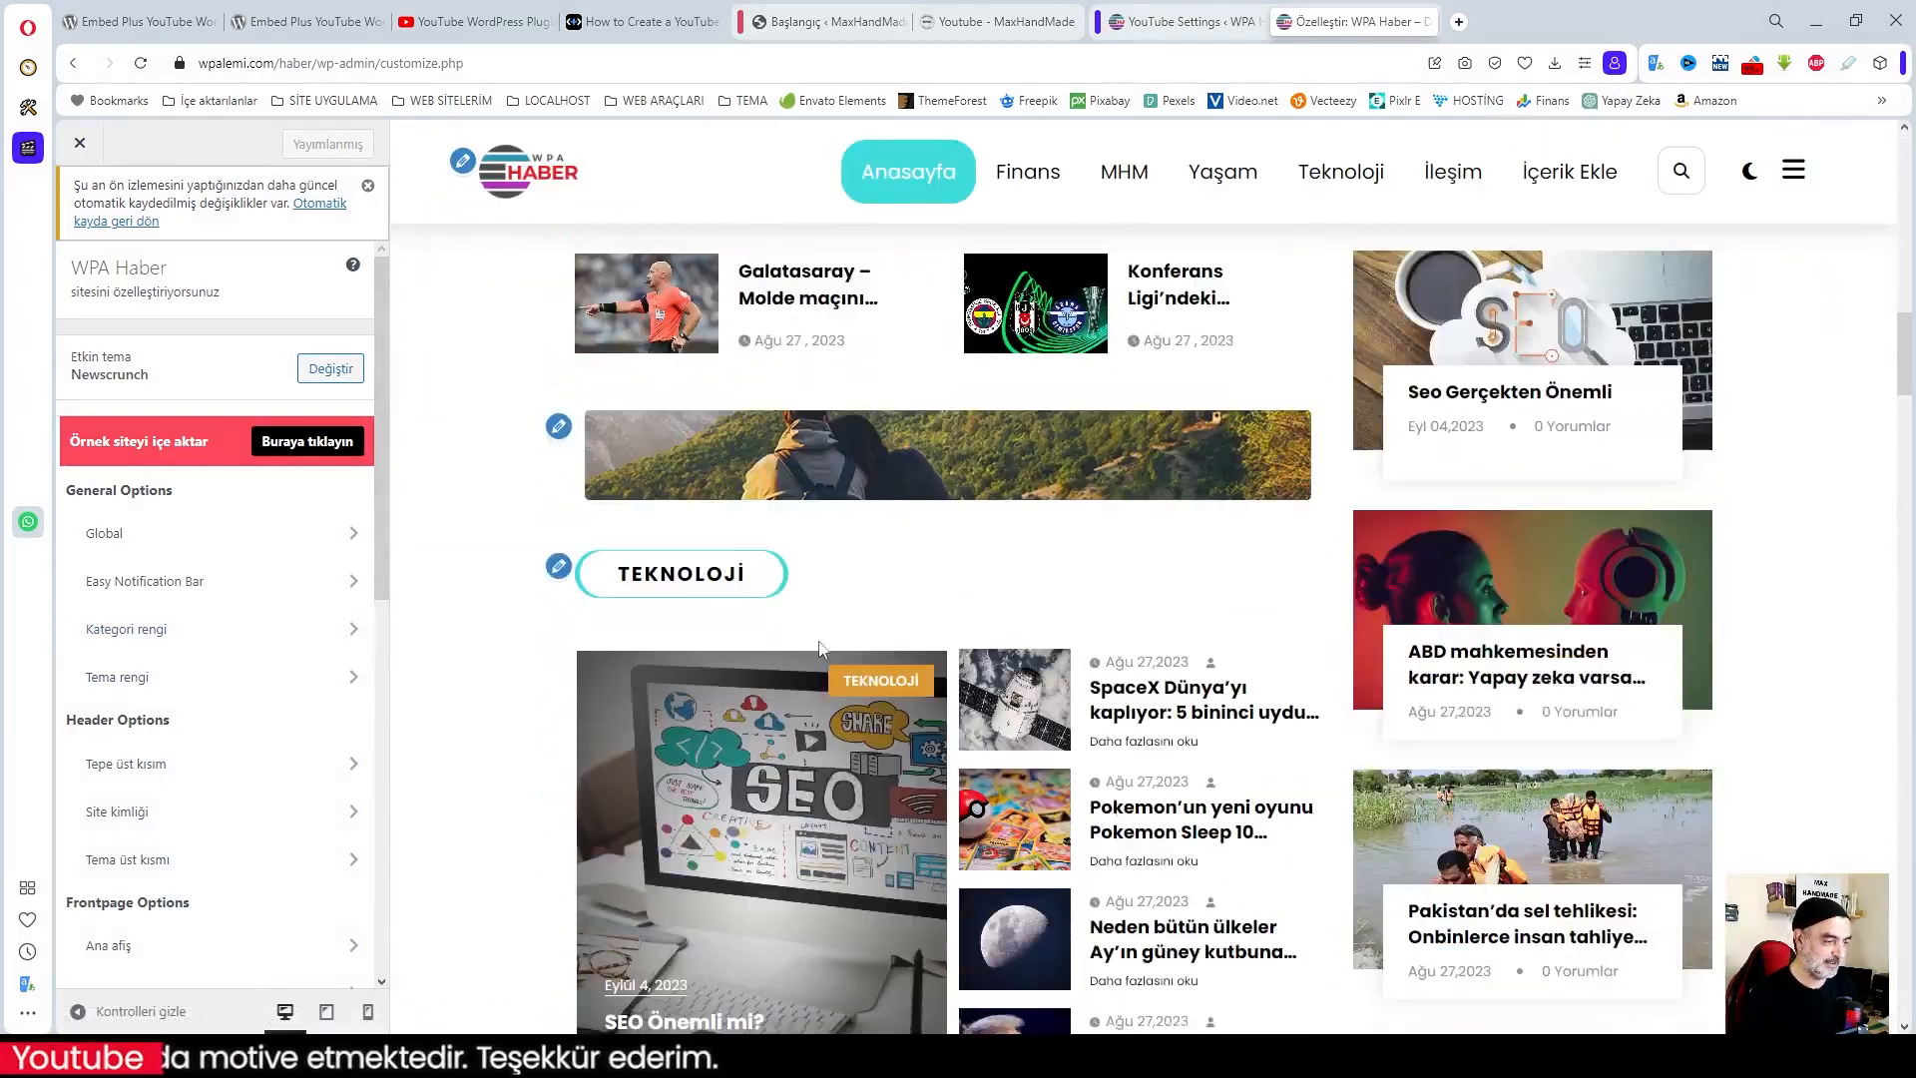
scroll(965, 655, up, 10)
scroll(965, 651, up, 8)
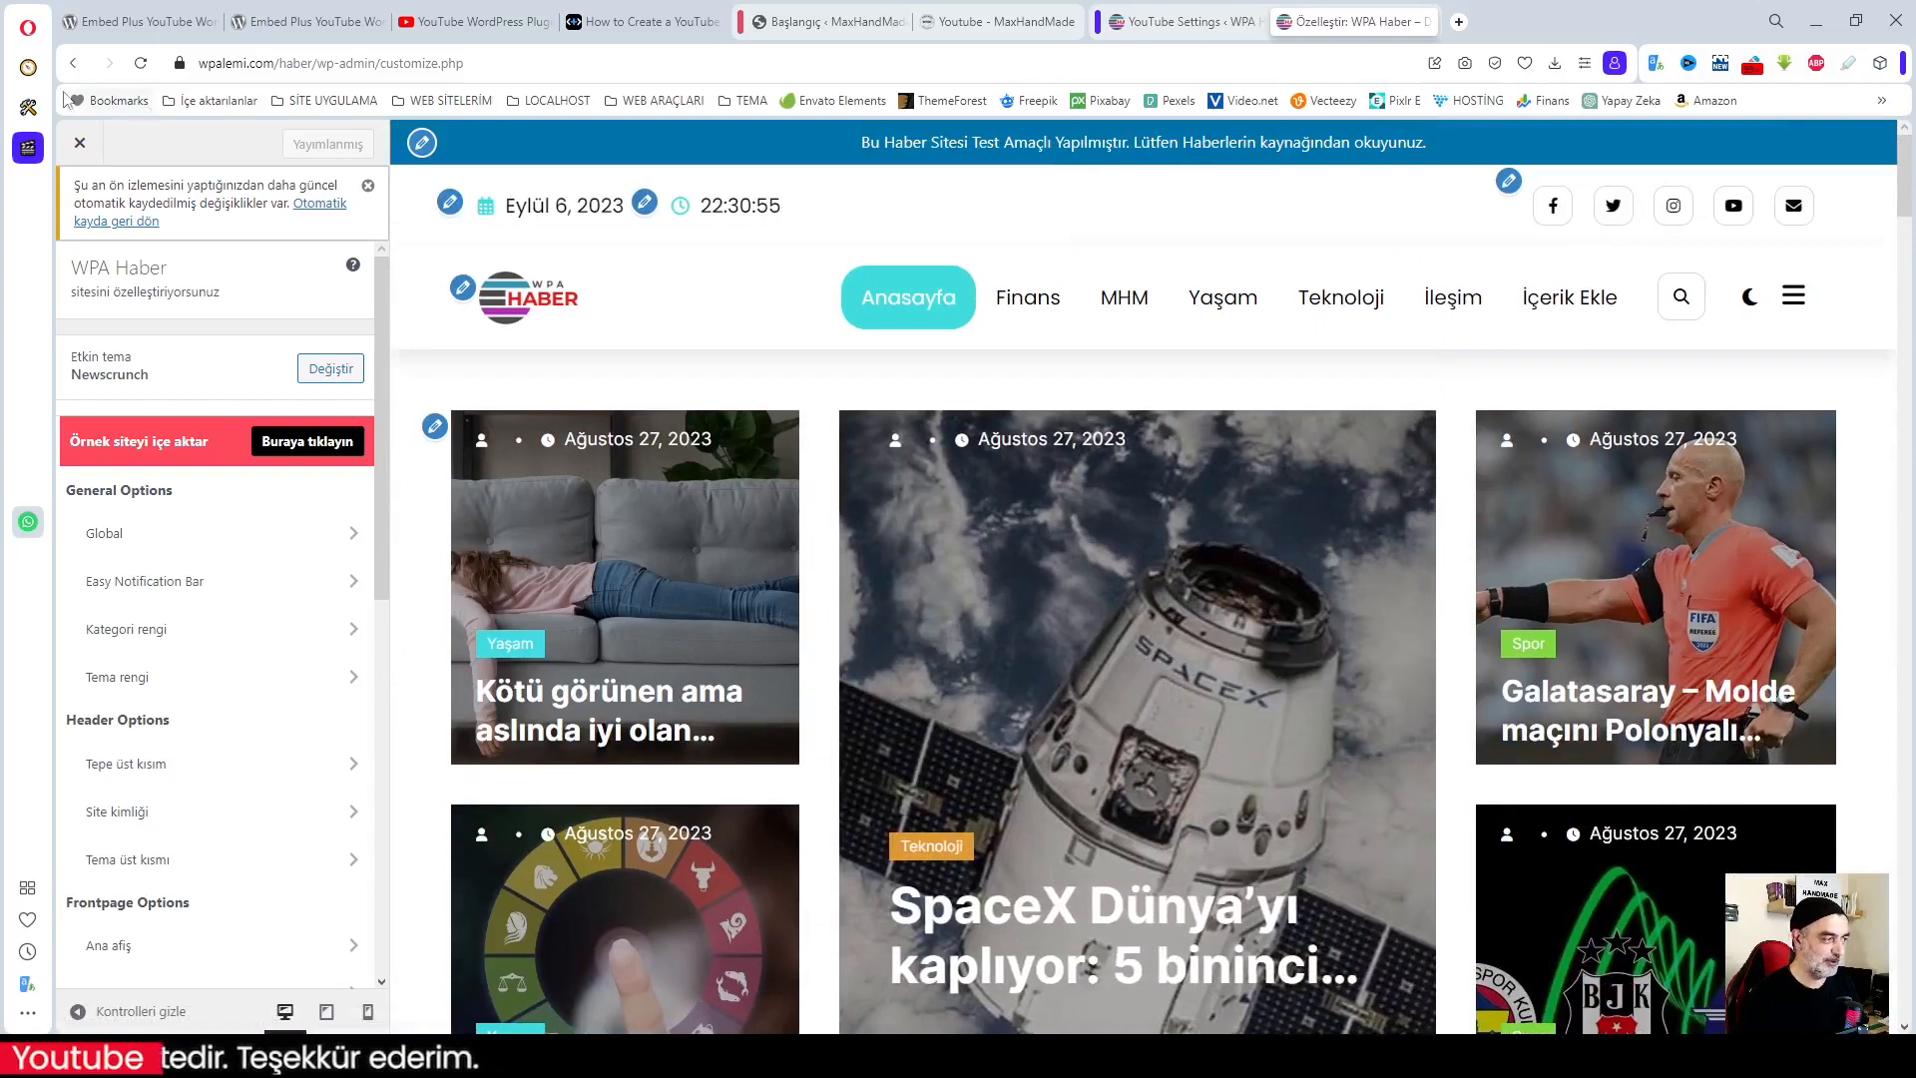
click(80, 142)
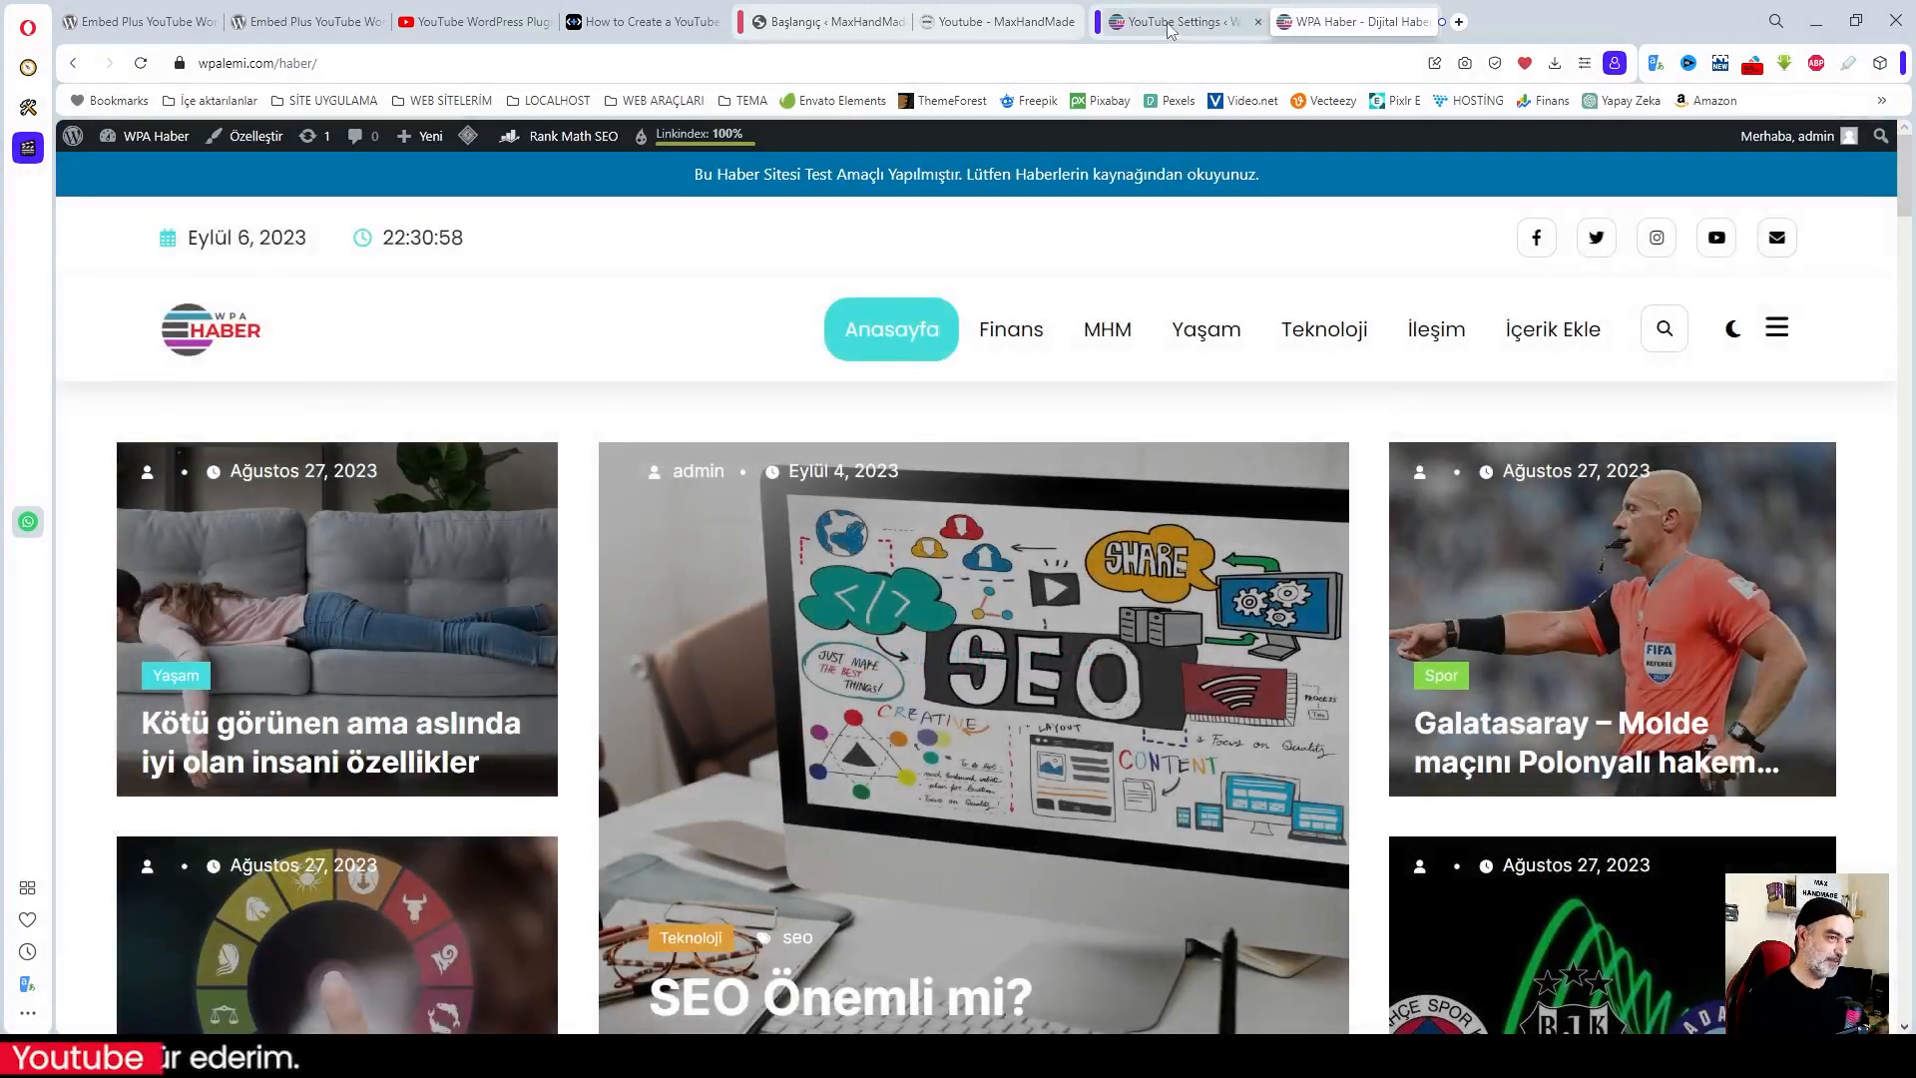
click(1177, 21)
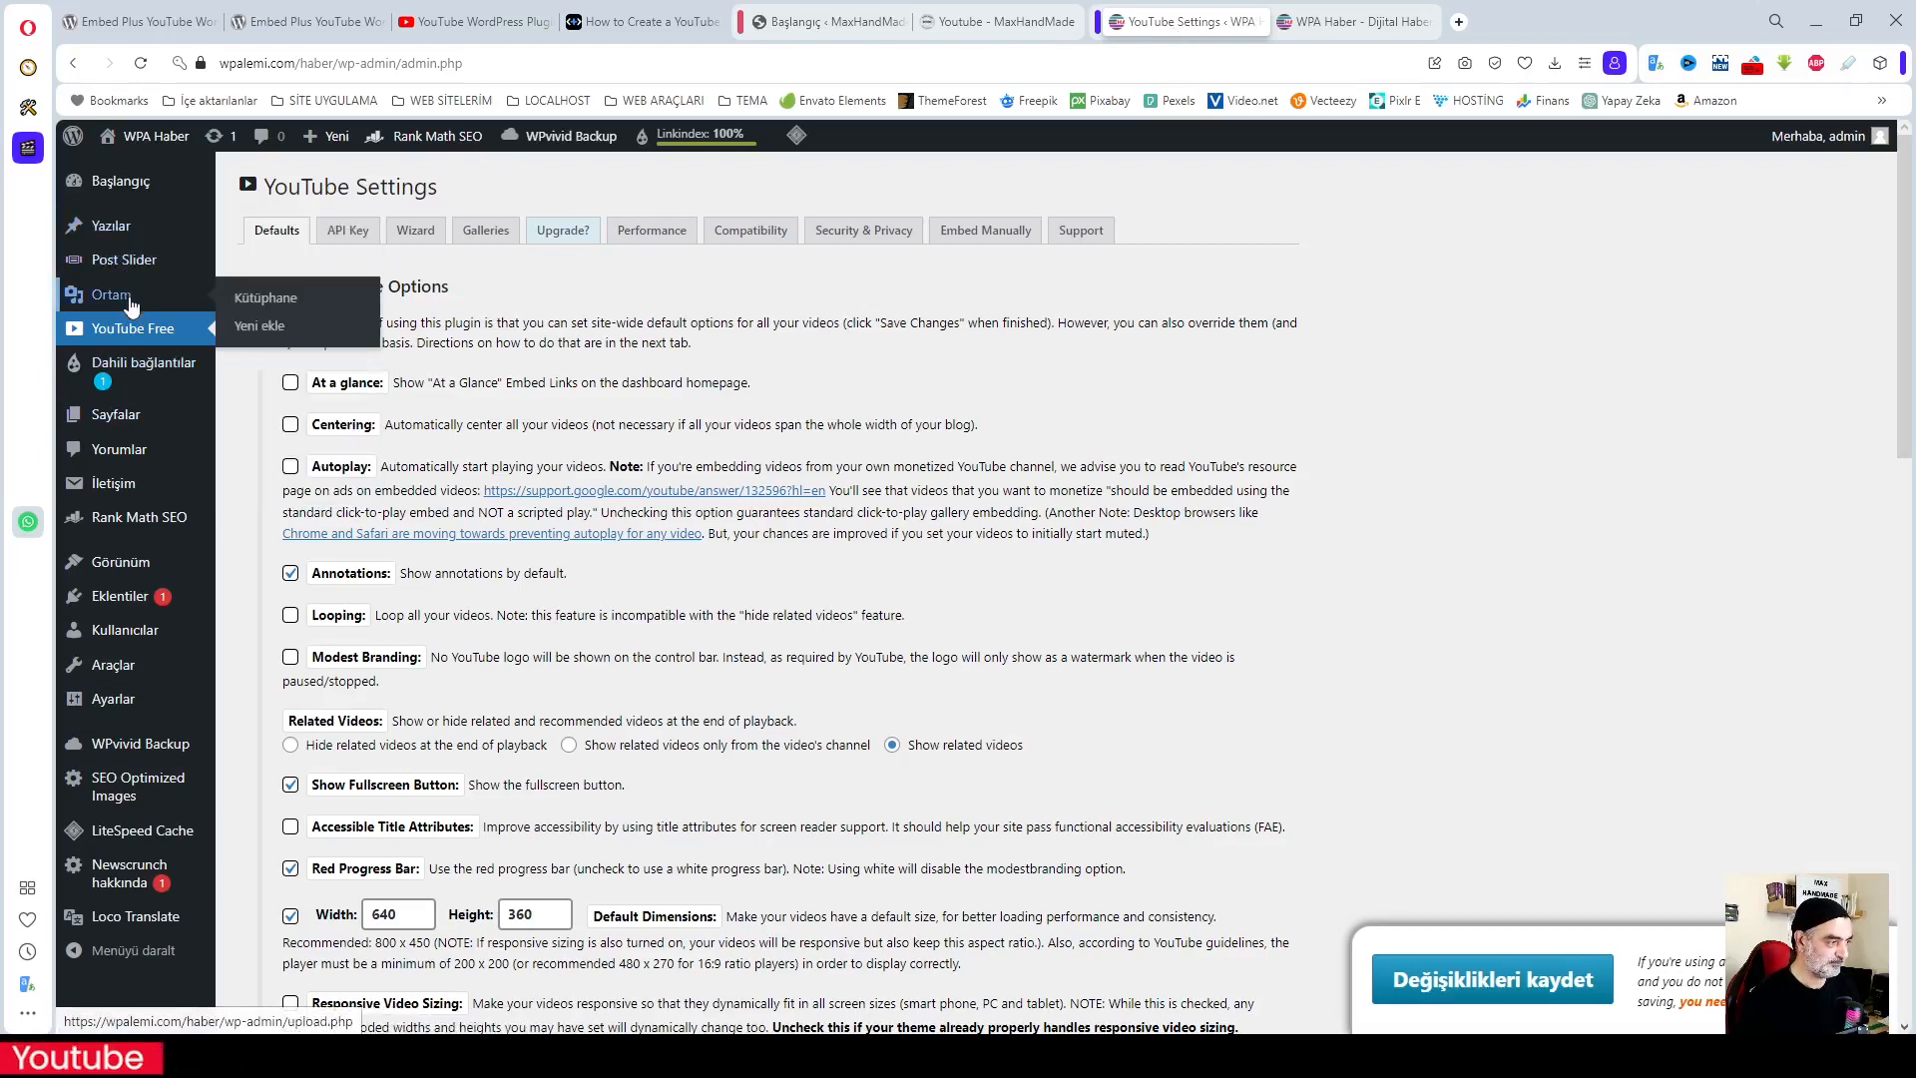
Create a new page on the WPA Haber site and title it "Youtube"
mouse_move(120, 417)
click(270, 419)
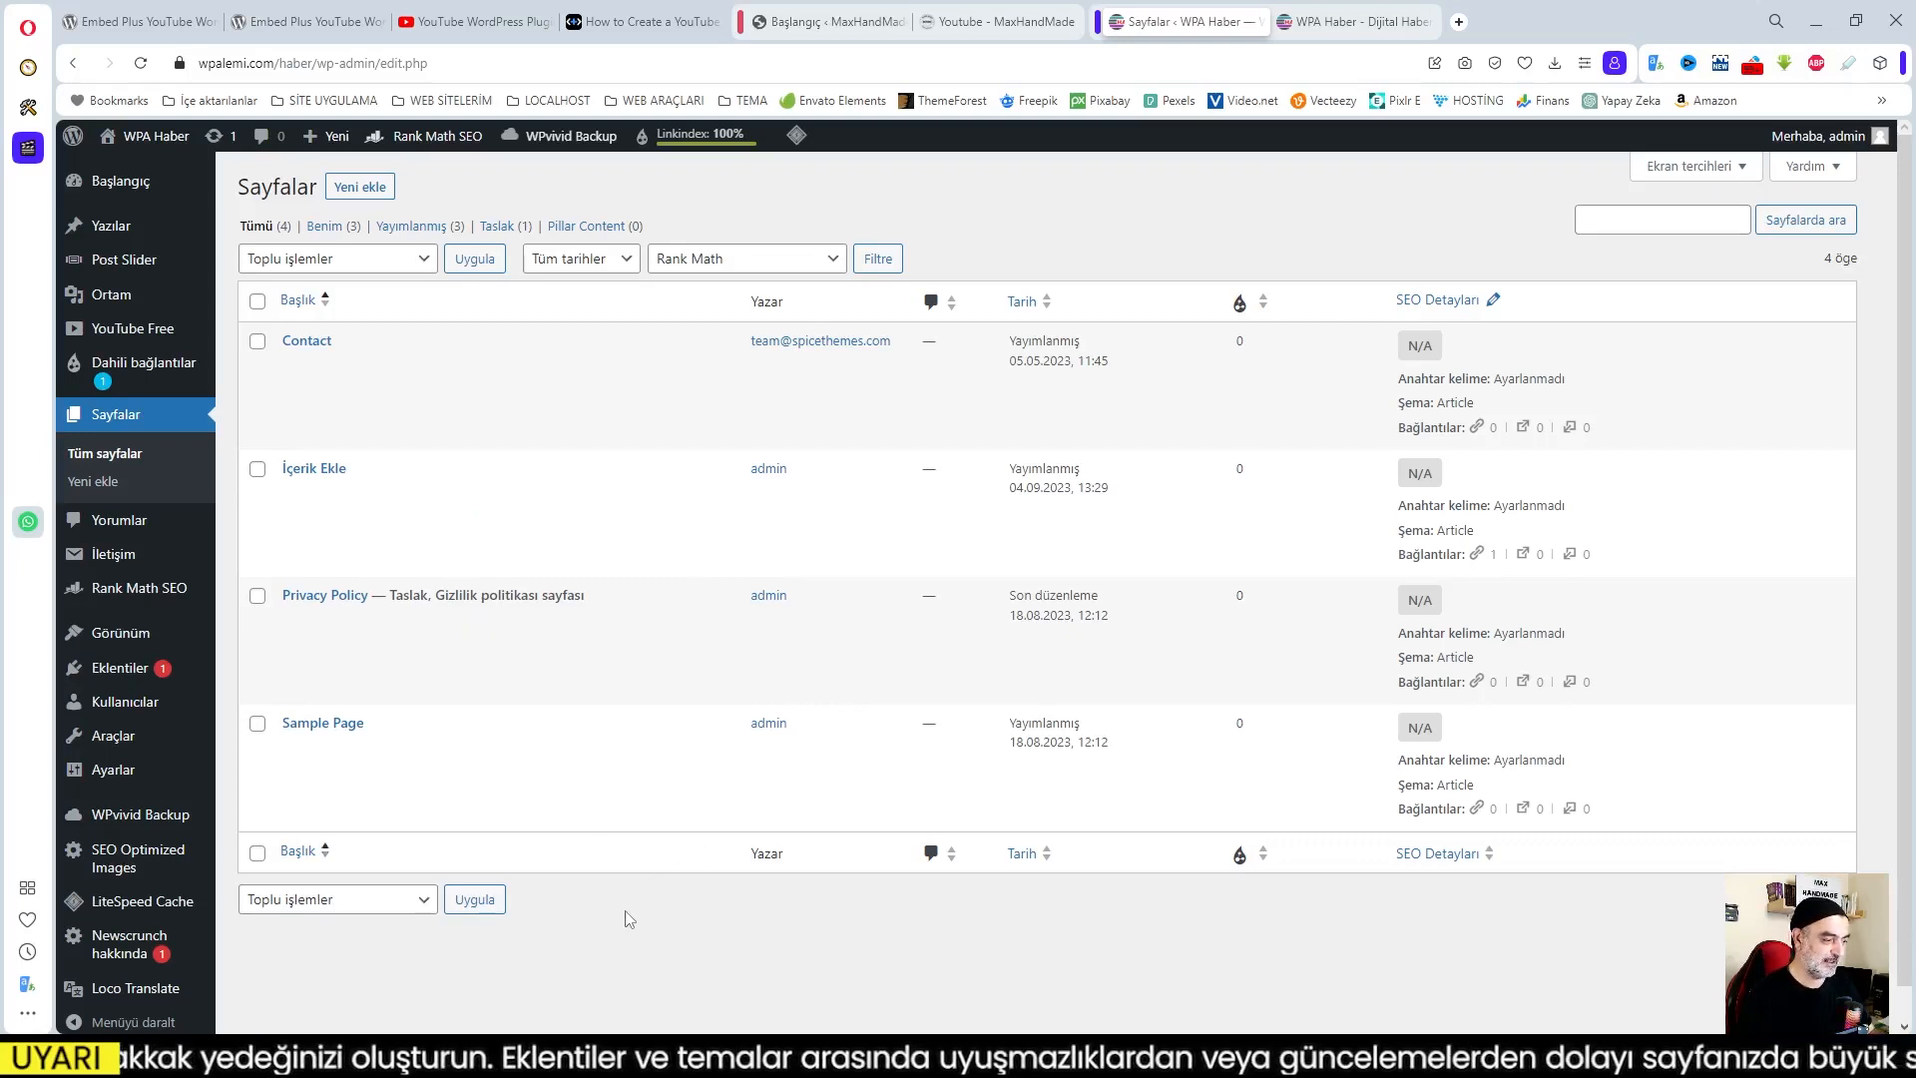
click(358, 190)
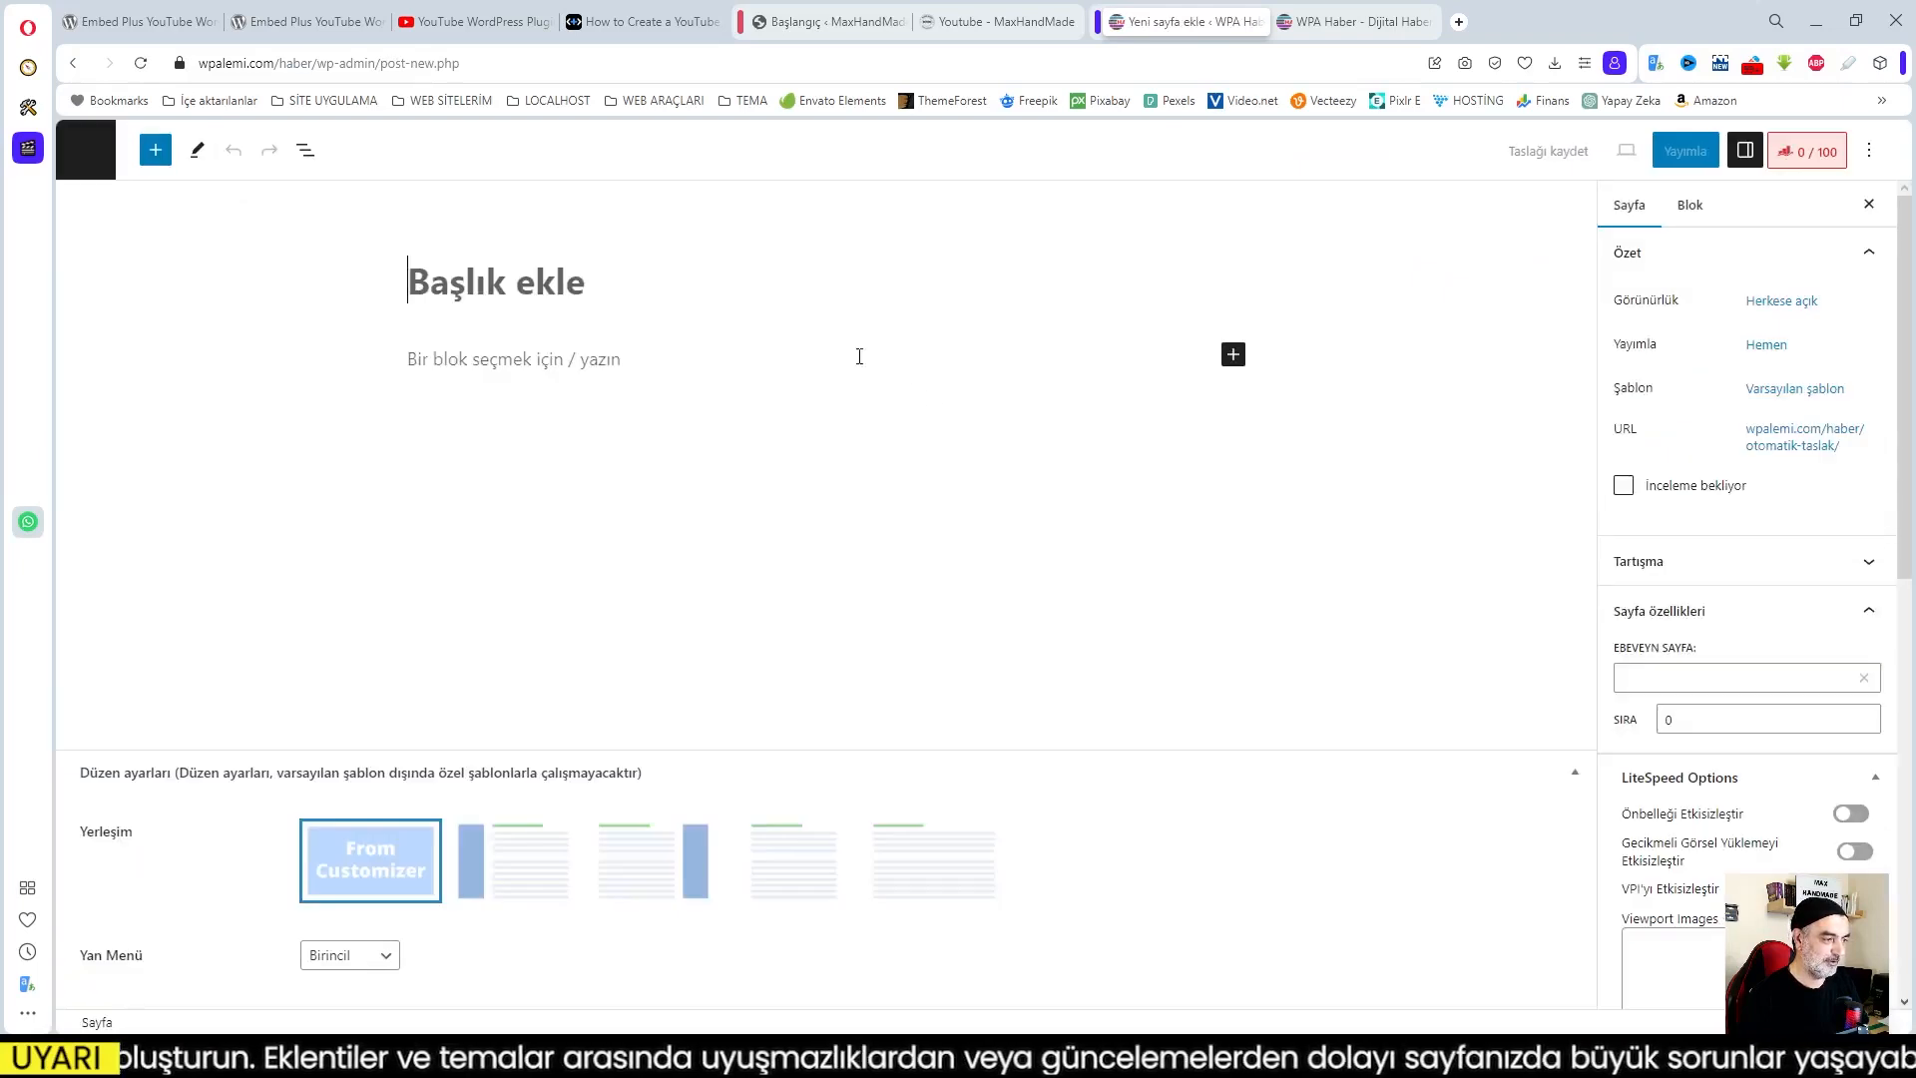
text(Yo)
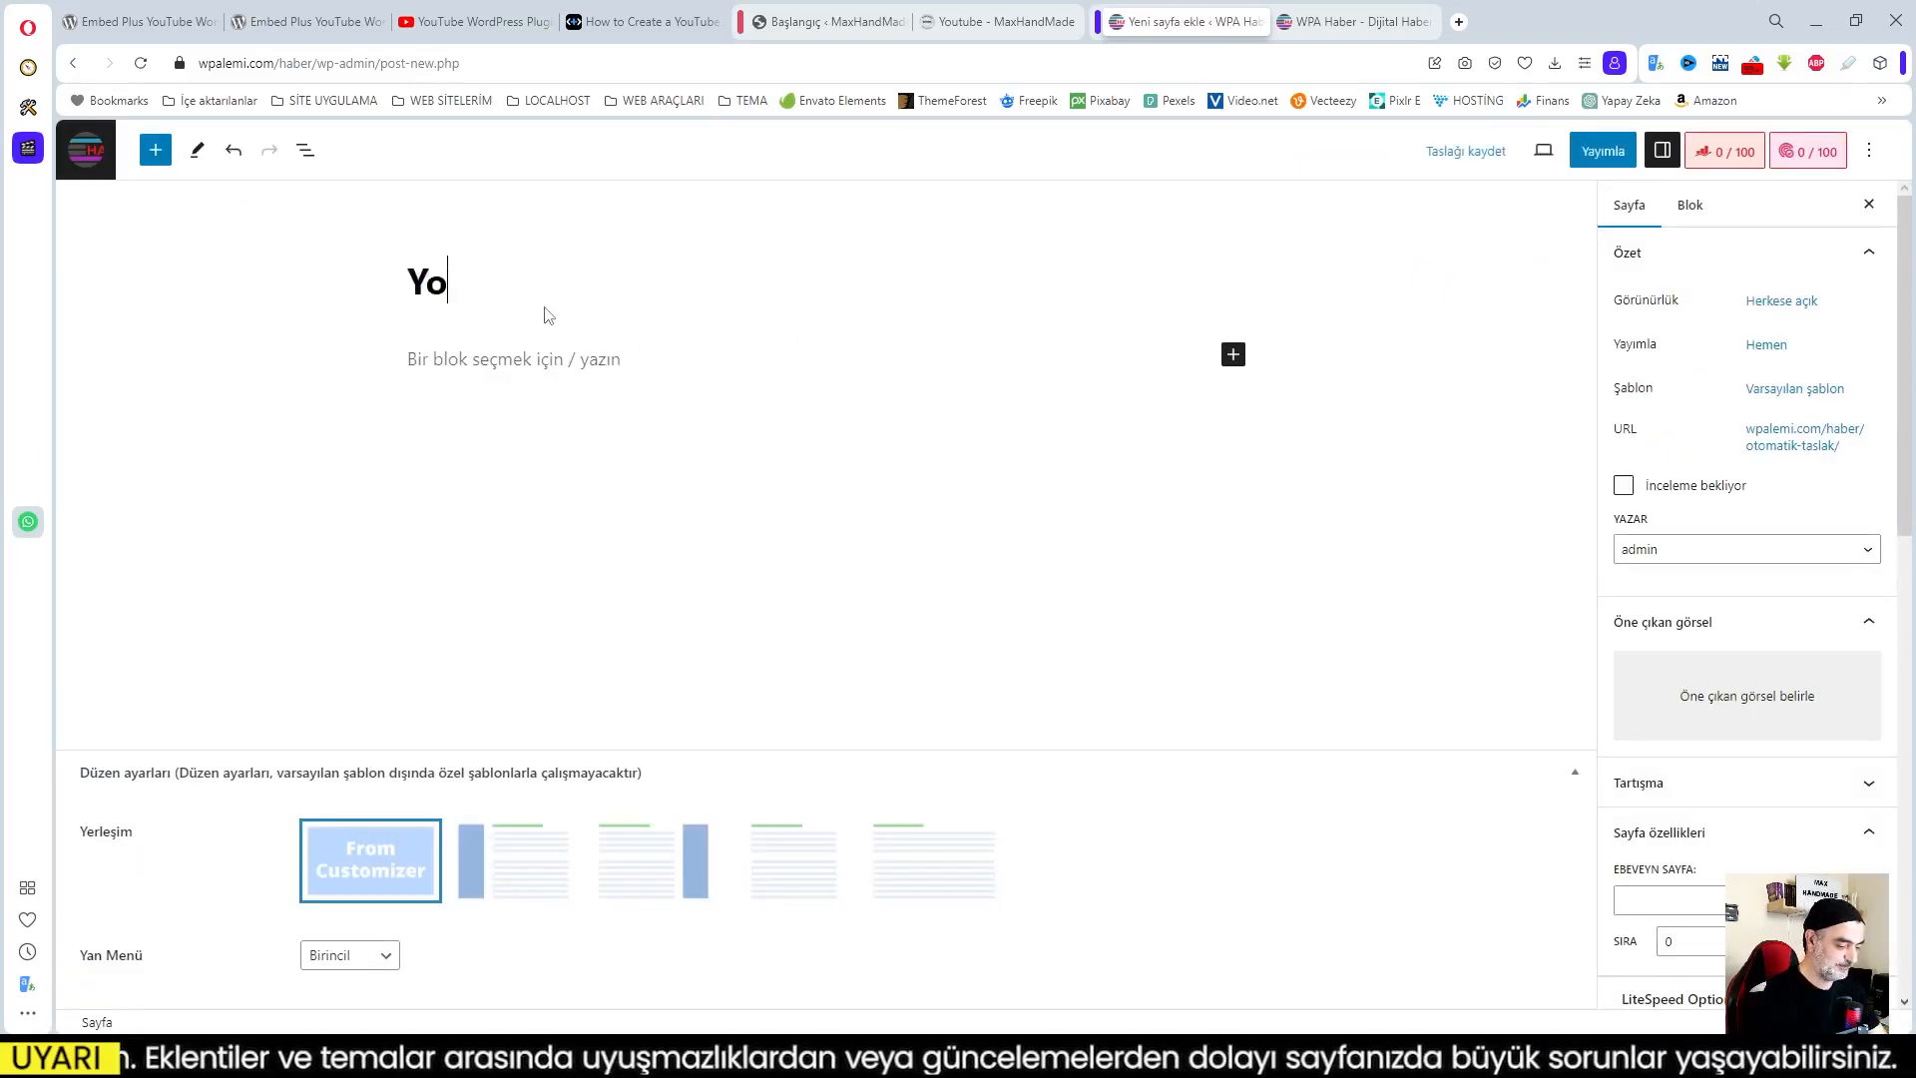
text(utube)
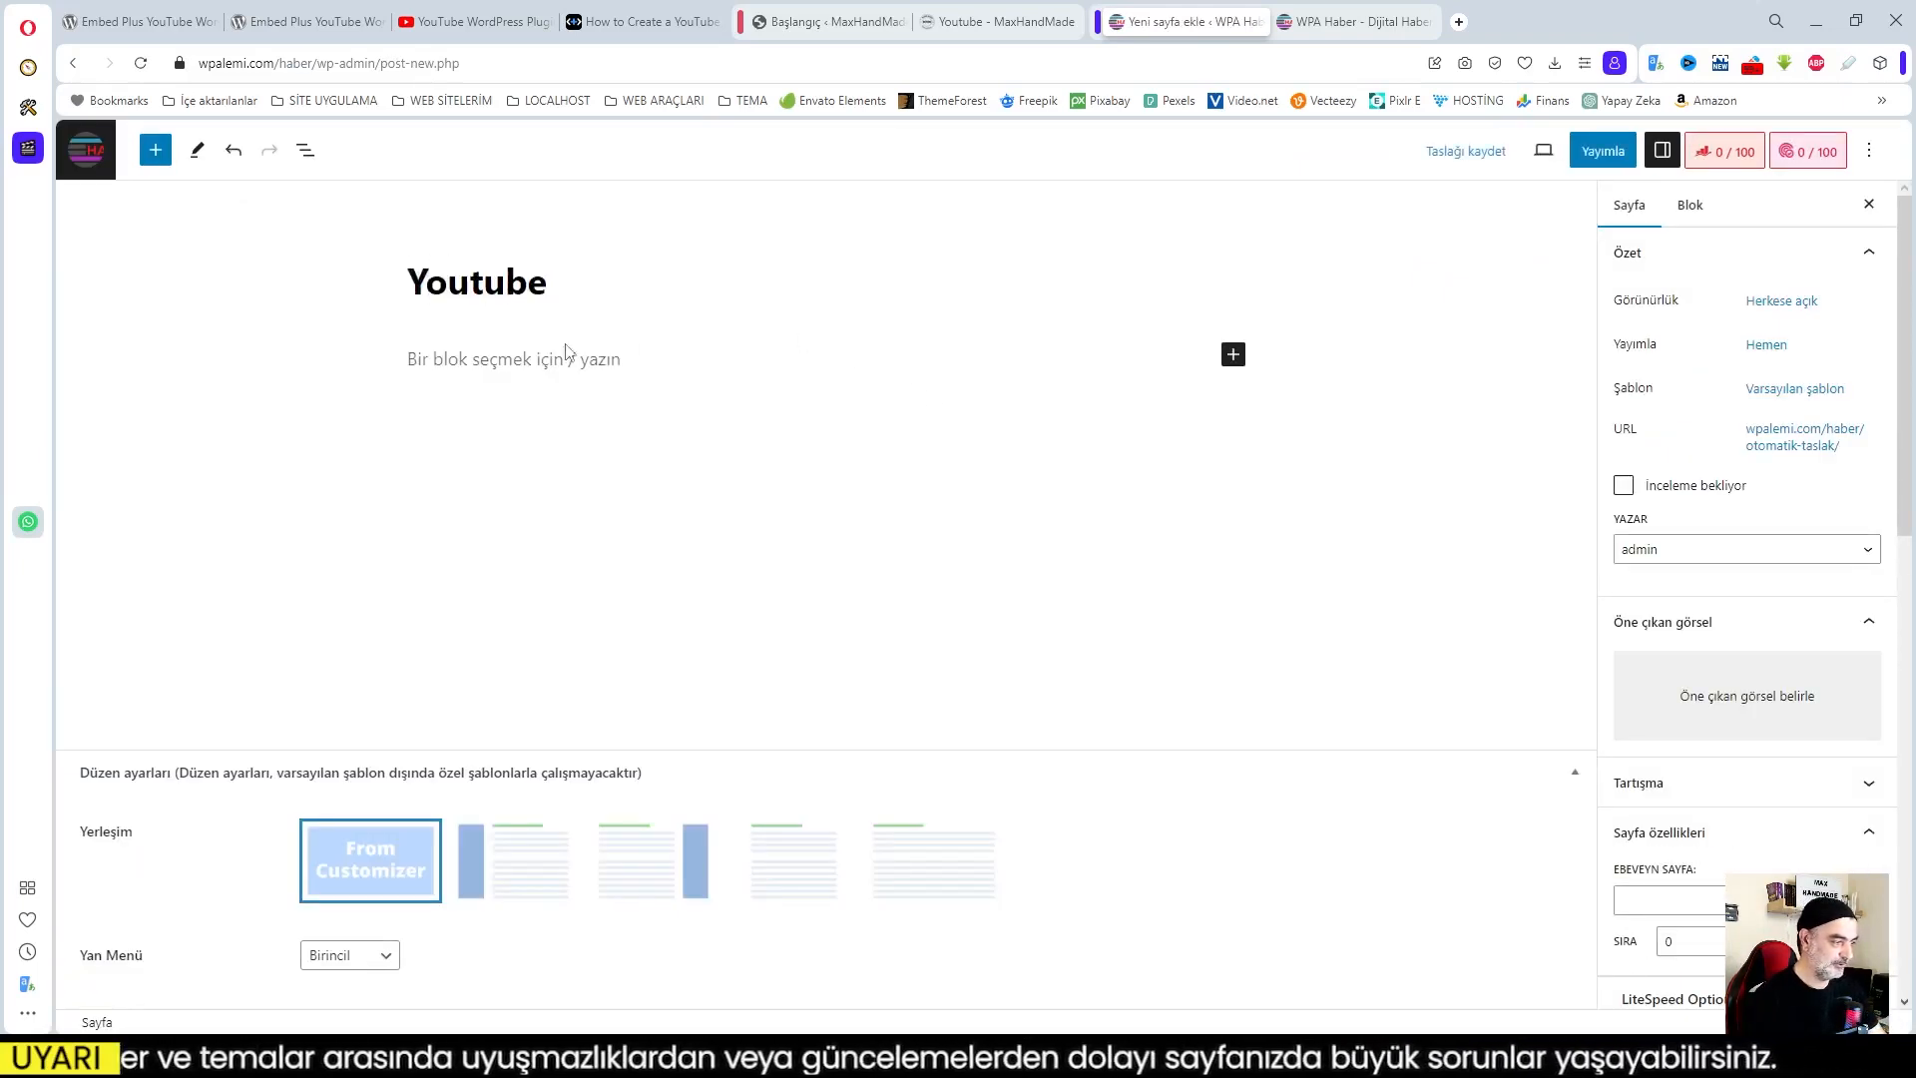
Find the YouTube Wizard block with the search "you", insert it below the page title and open its wizard
click(544, 366)
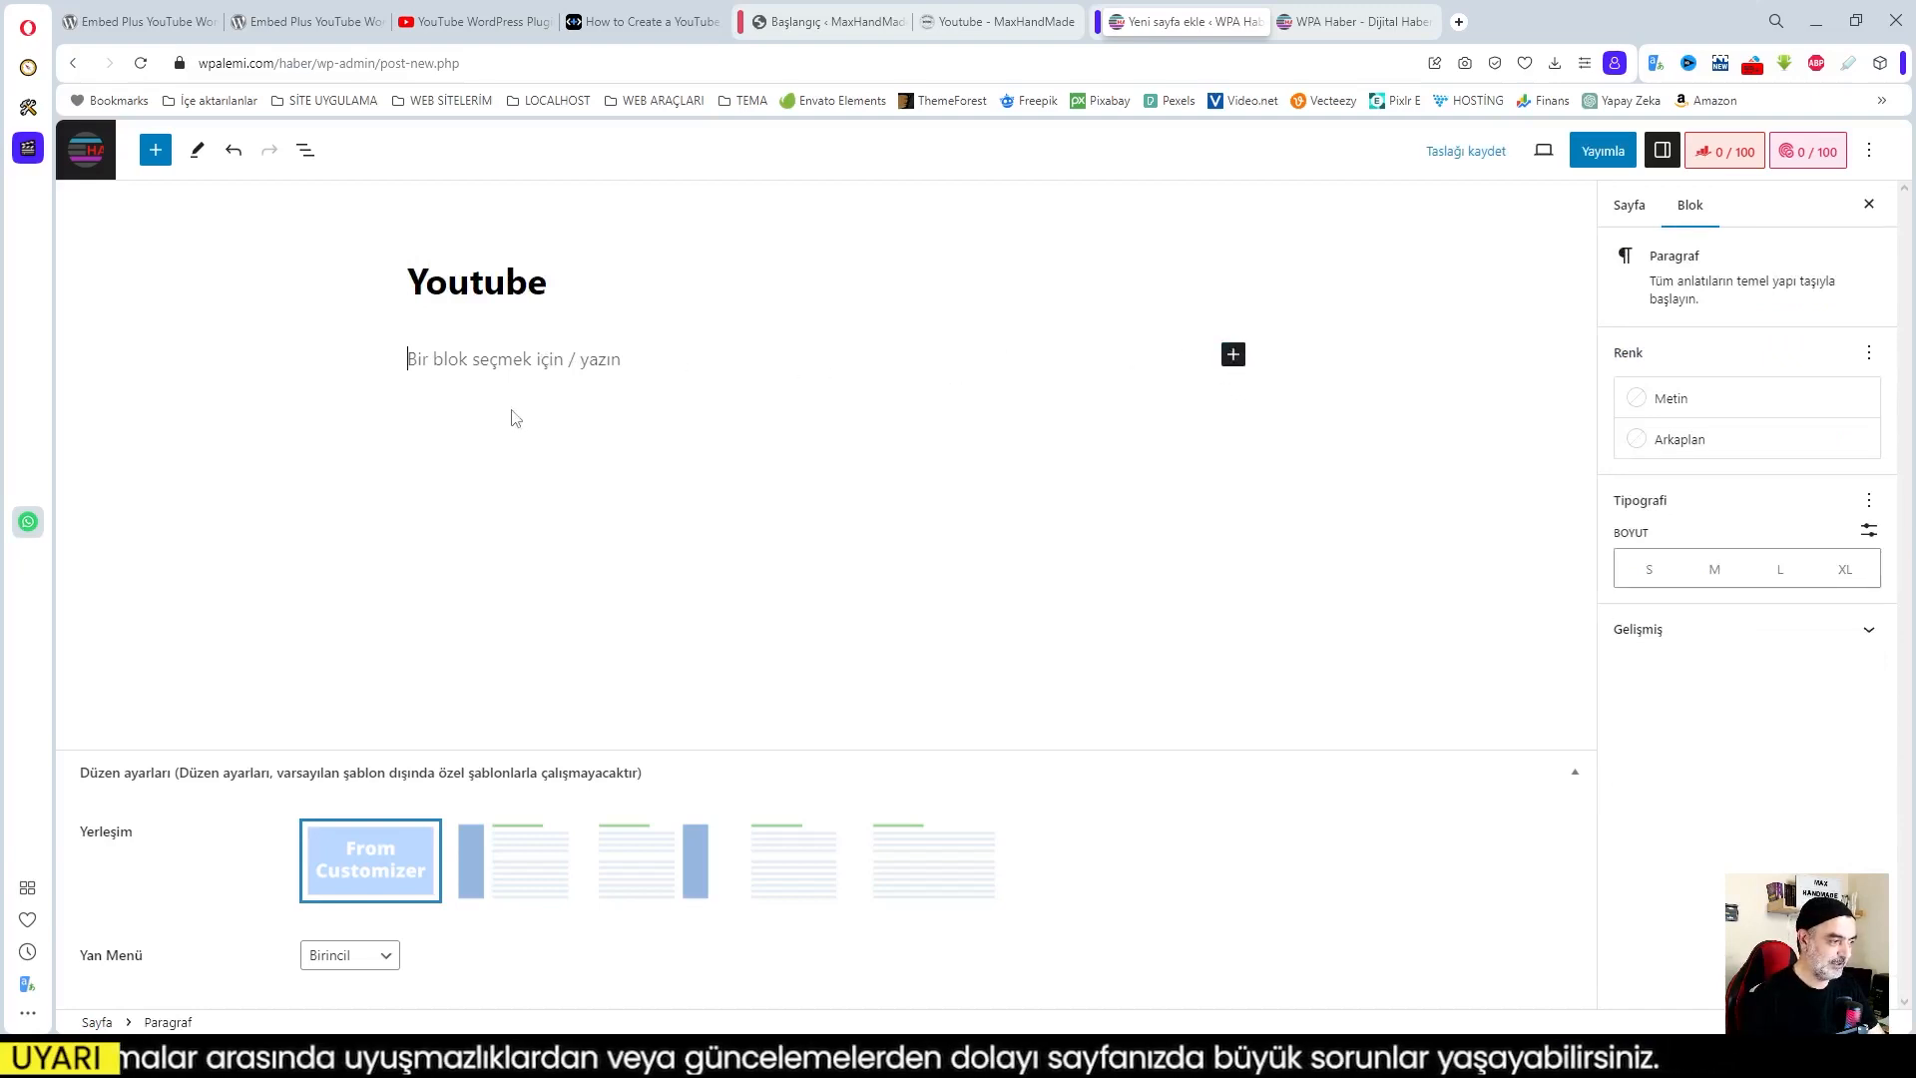
click(1234, 356)
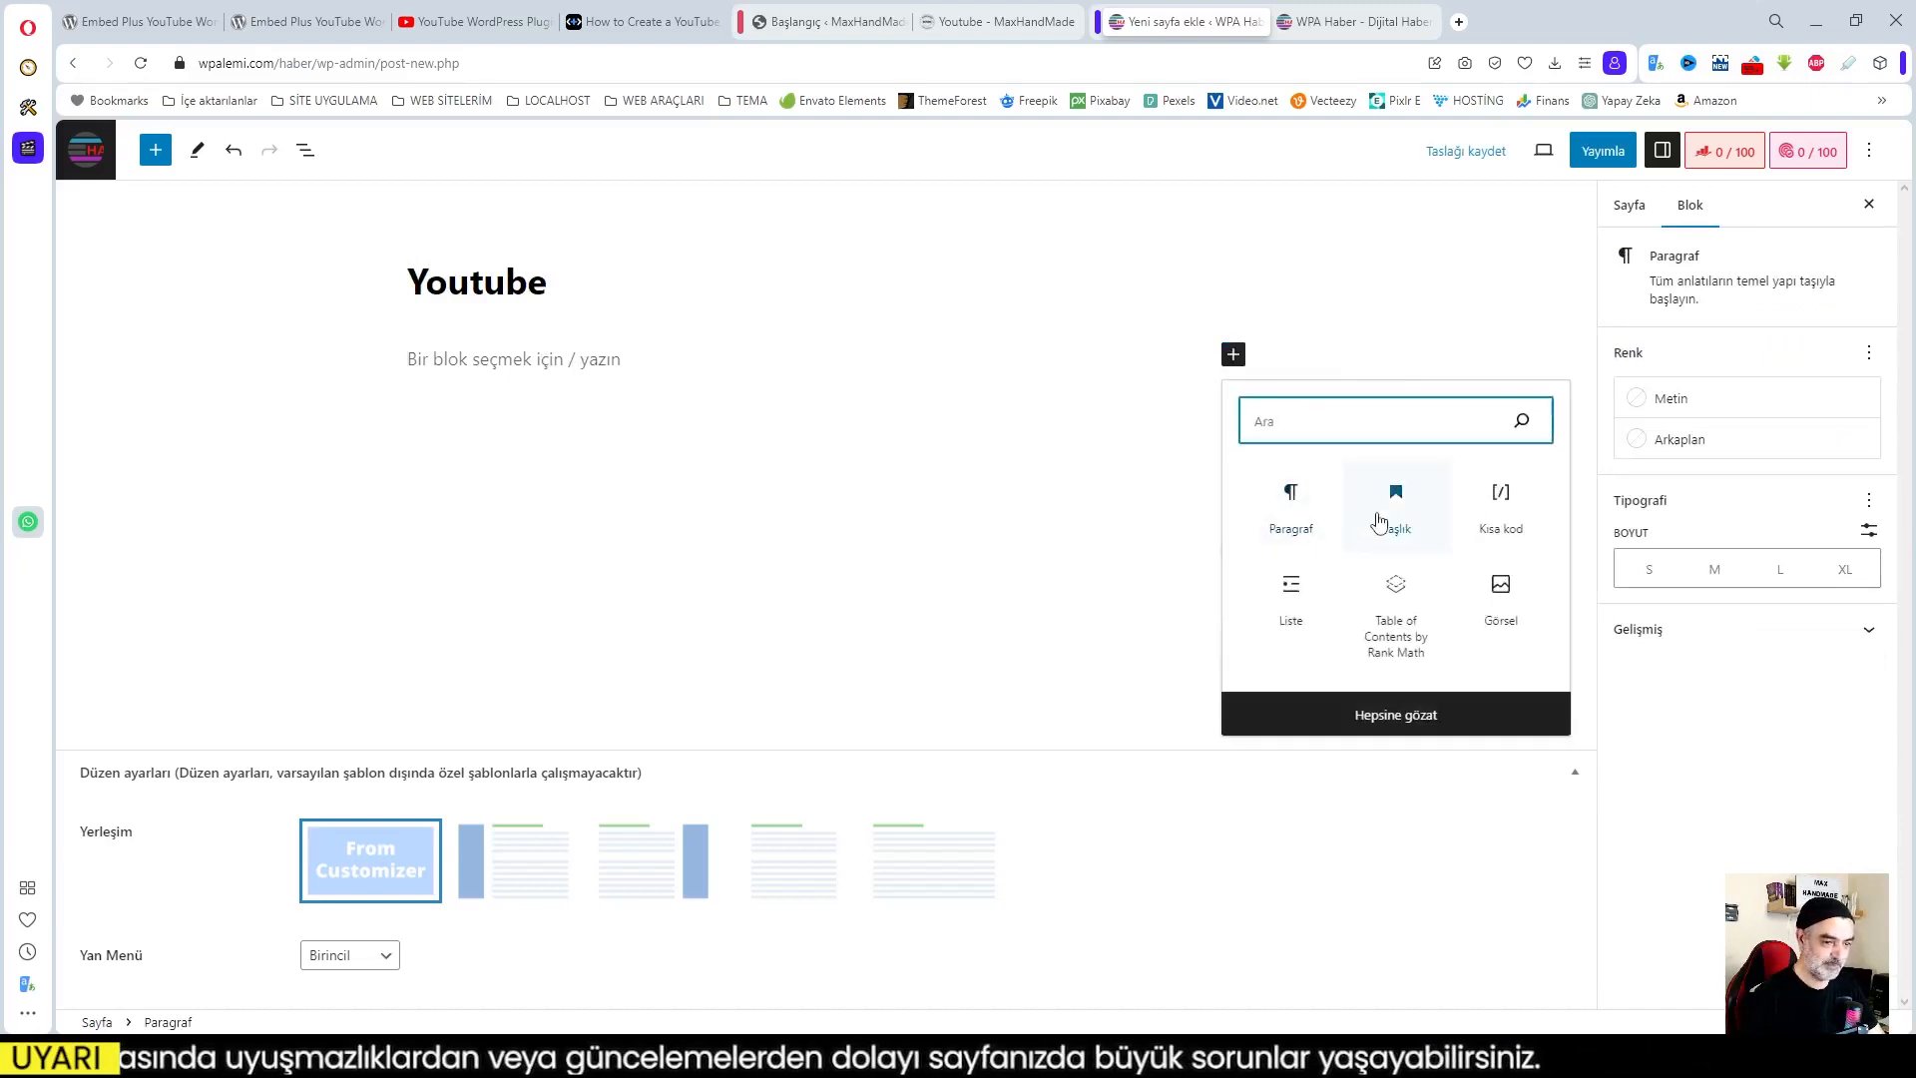
text(you)
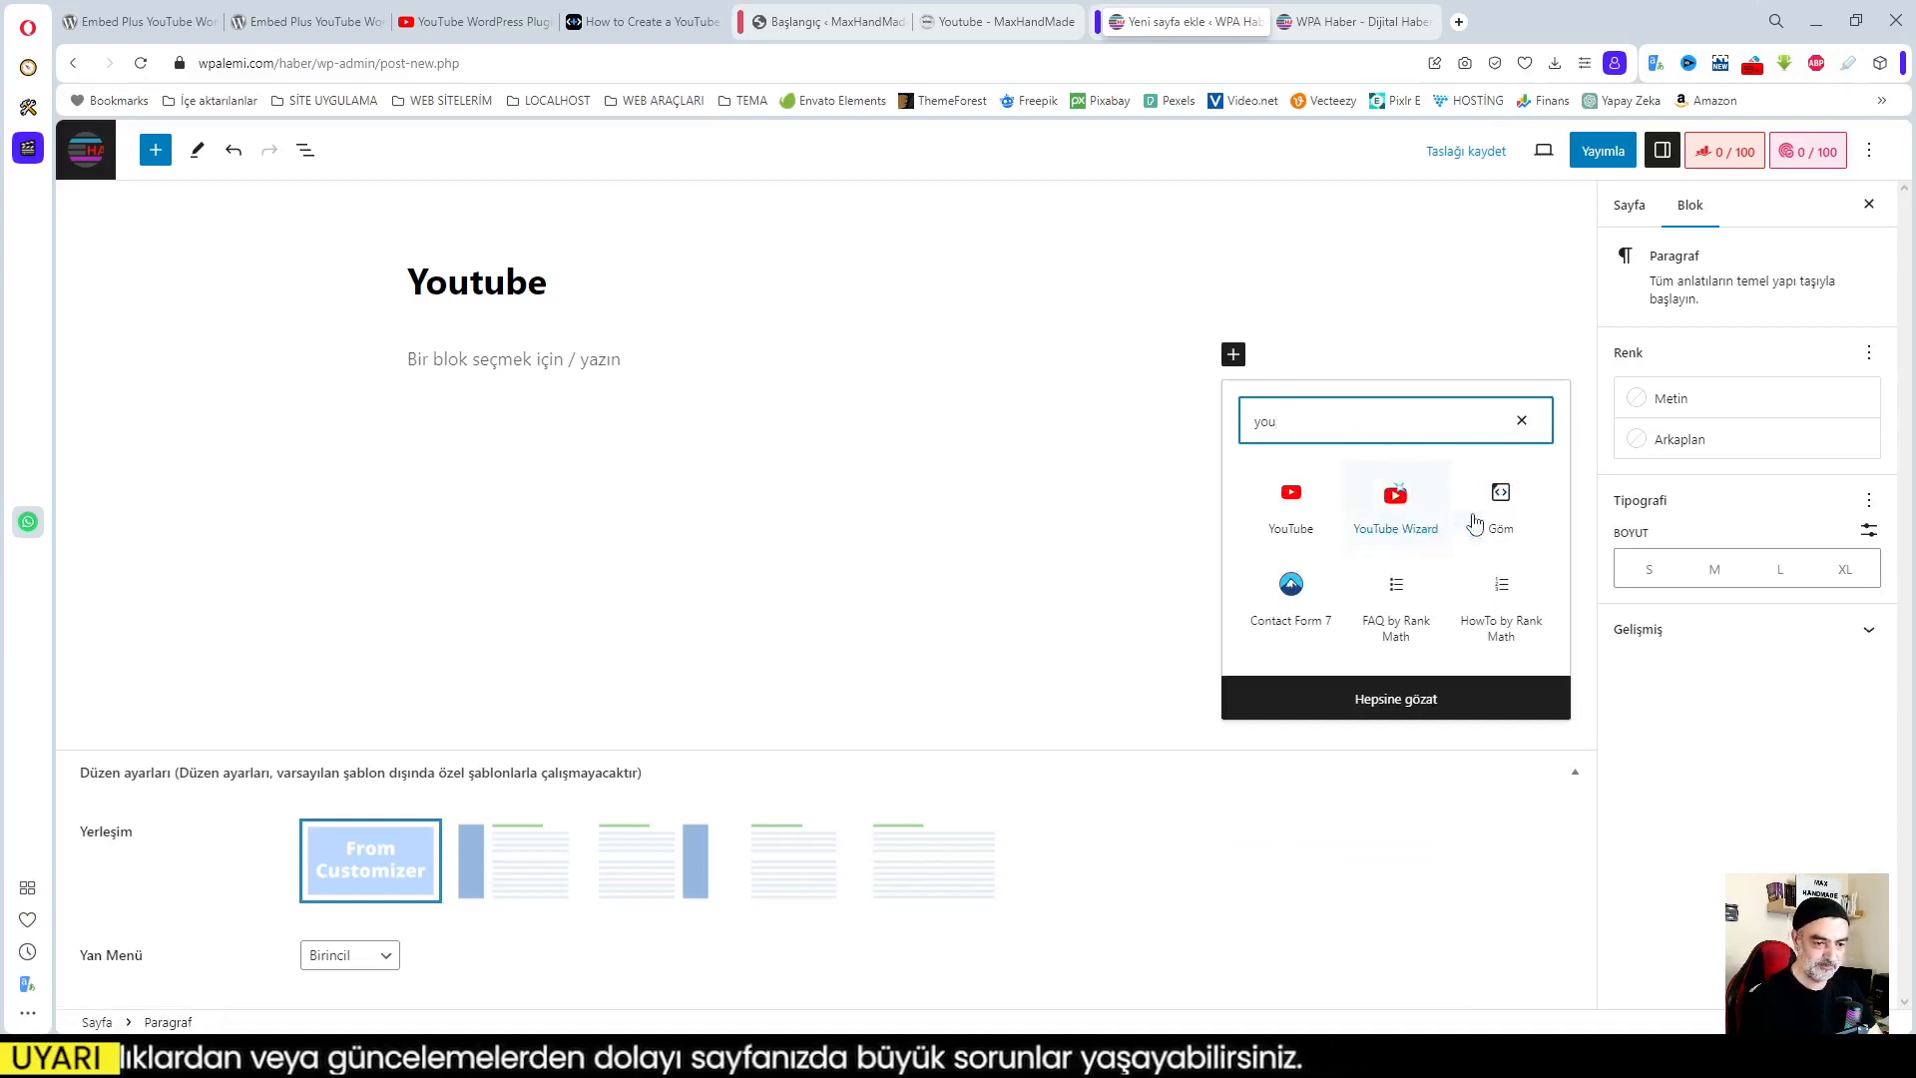
click(1395, 504)
click(1395, 503)
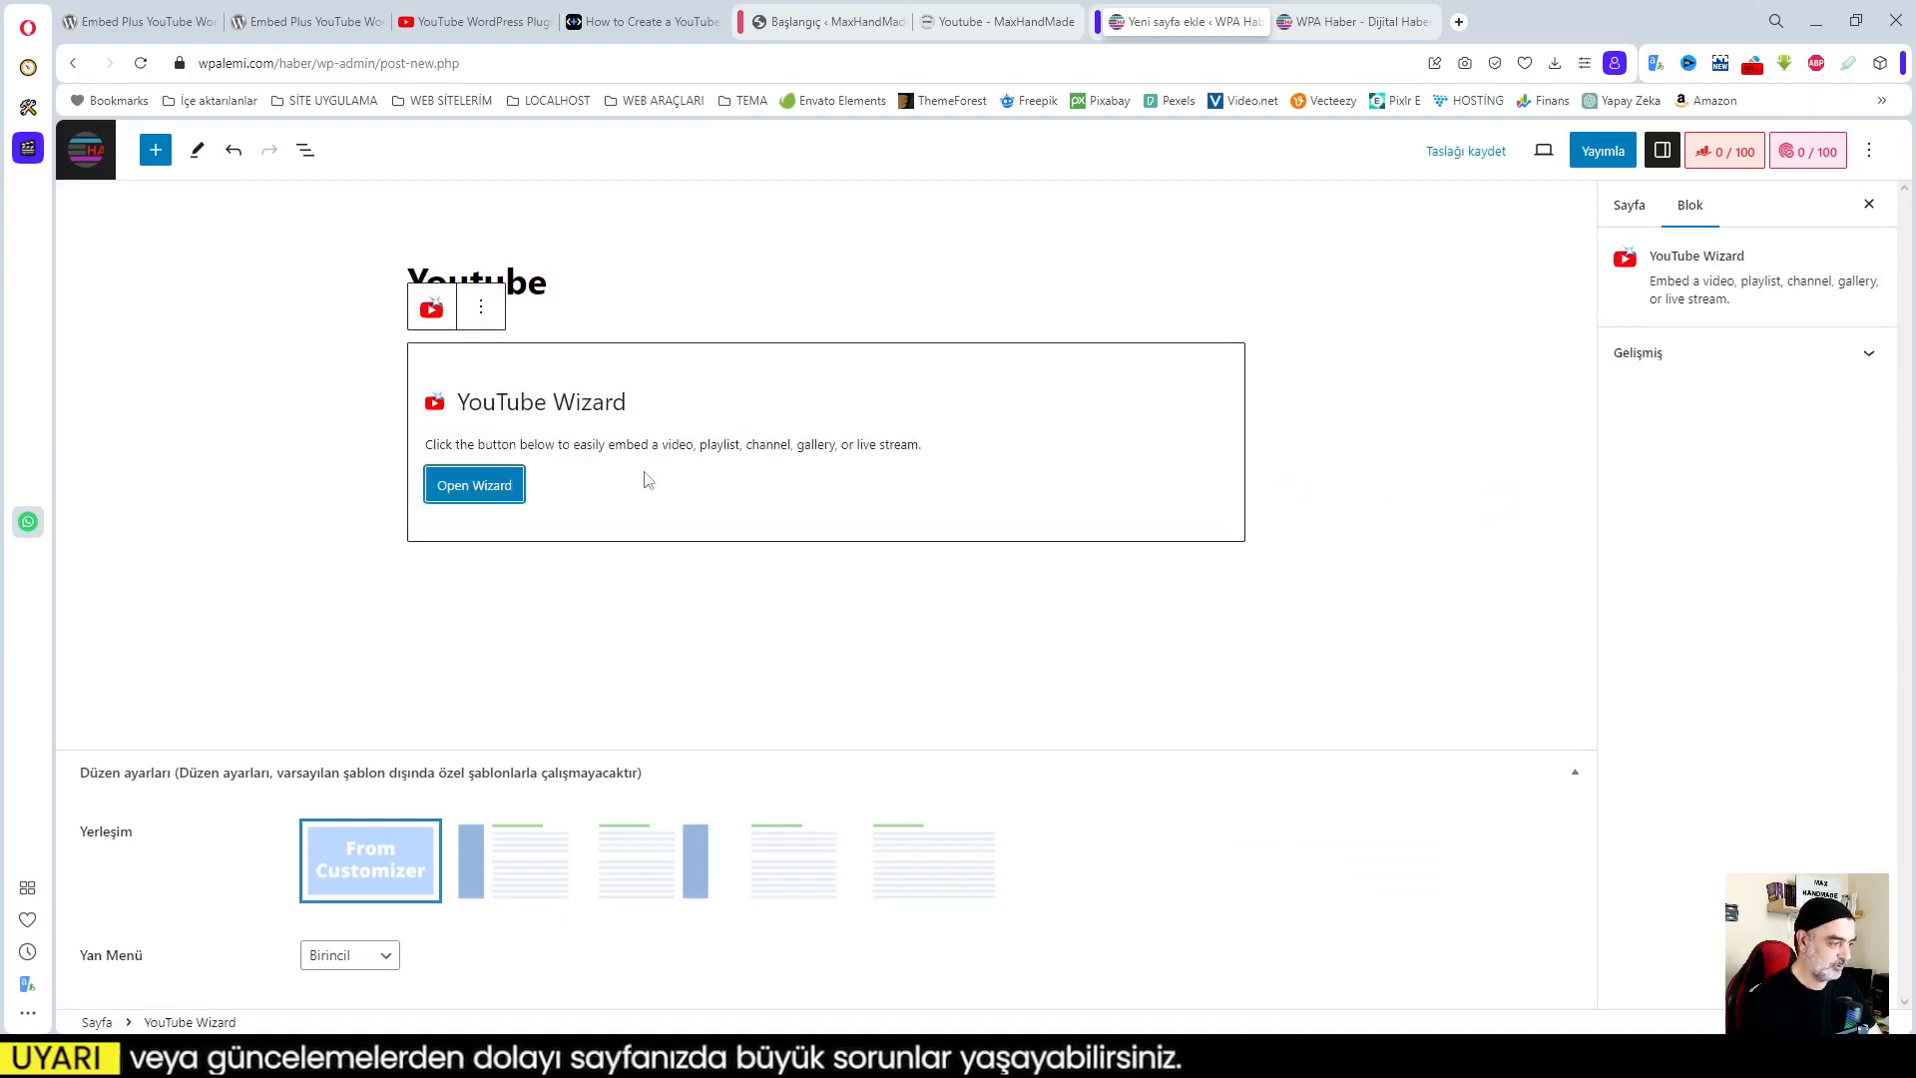
click(491, 486)
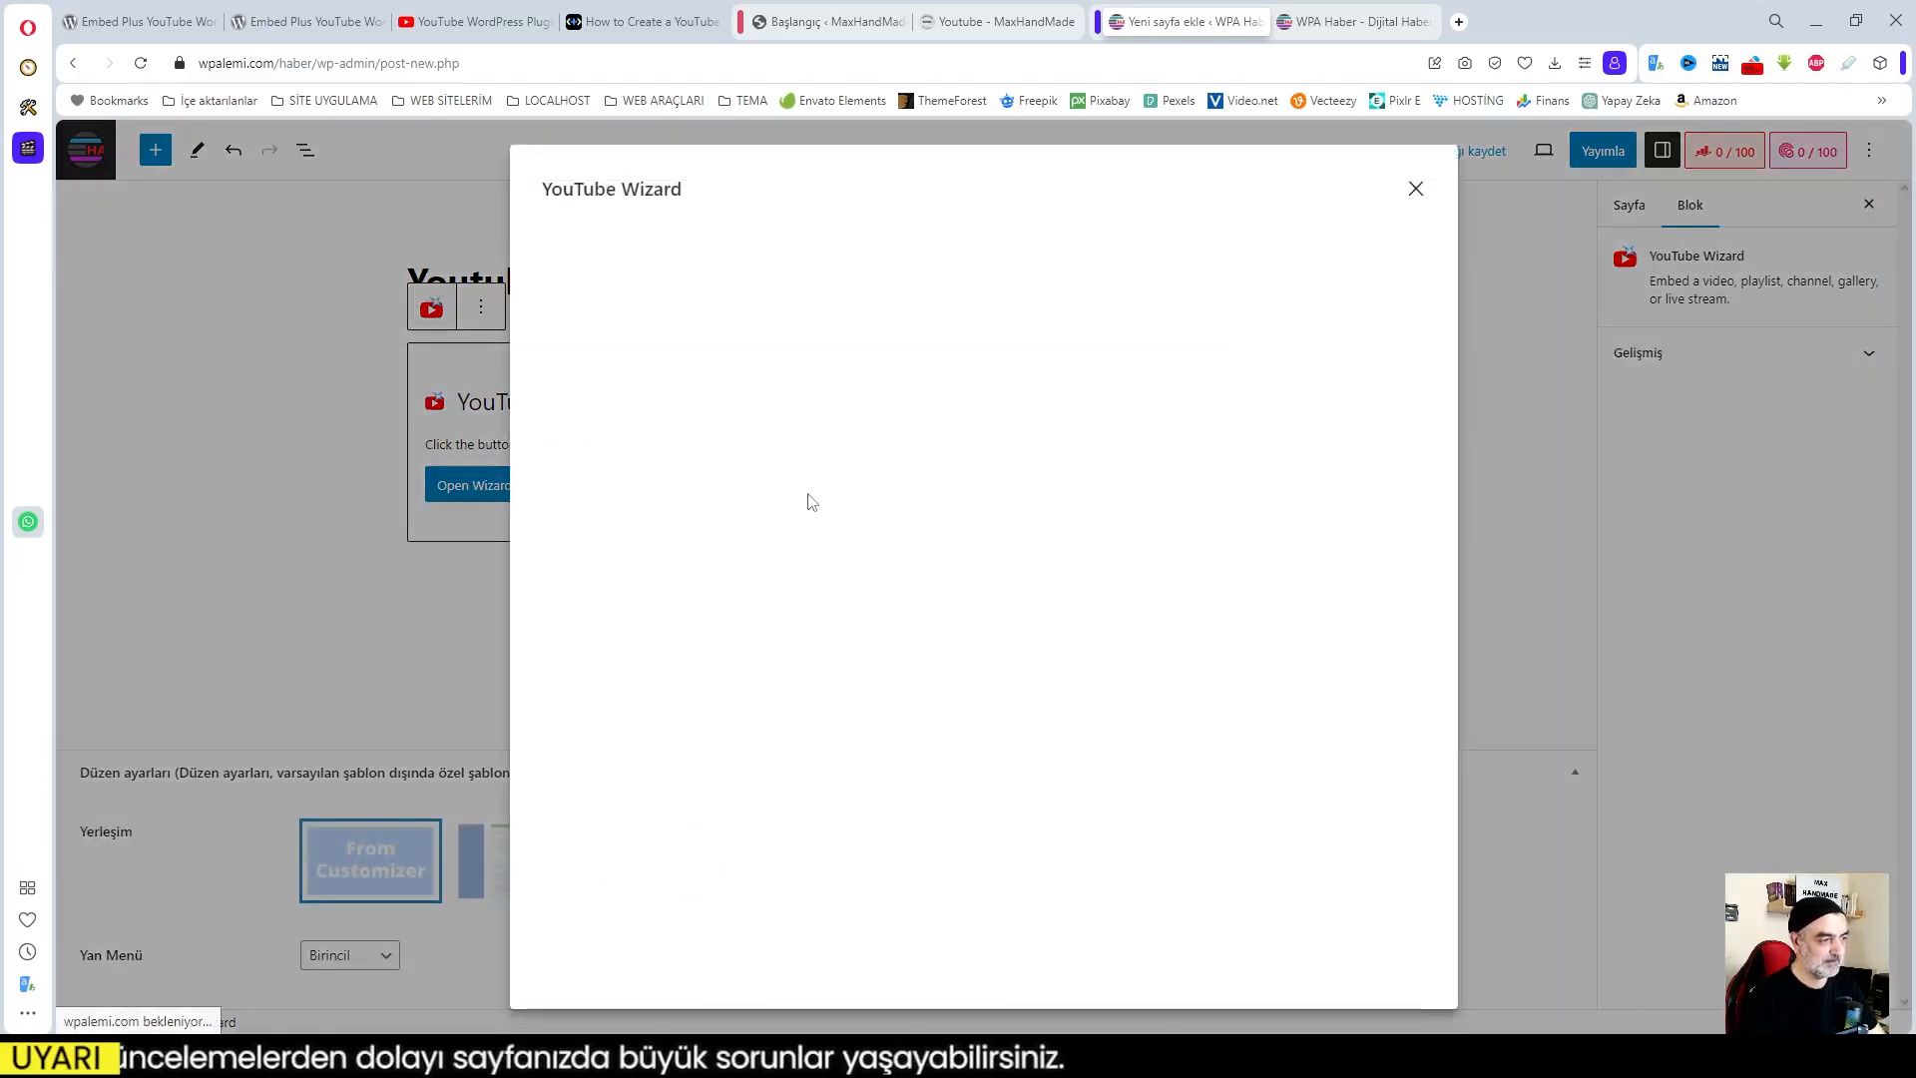
Check the sample gallery page on MaxHandMade and the wizard's channel directions, and open the gallery layout directions for embedding a playlist
click(1001, 24)
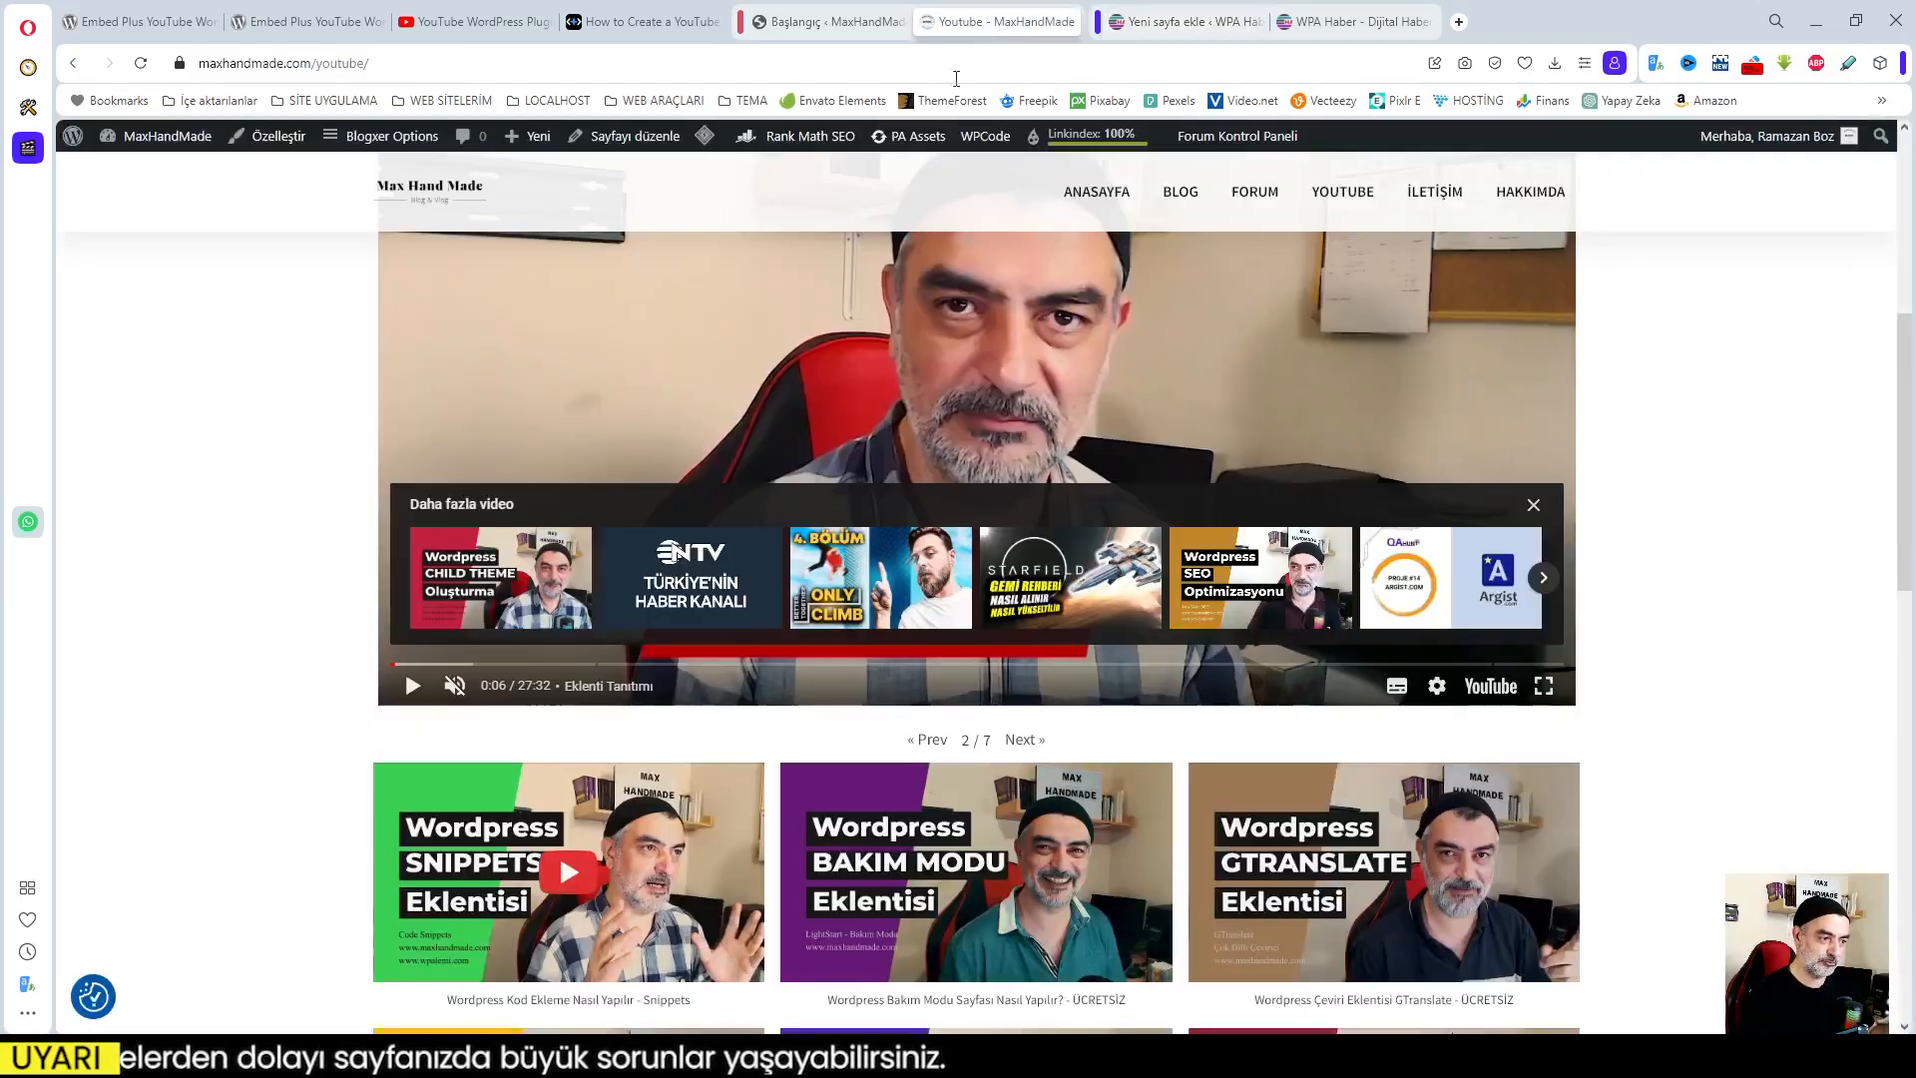
click(1172, 24)
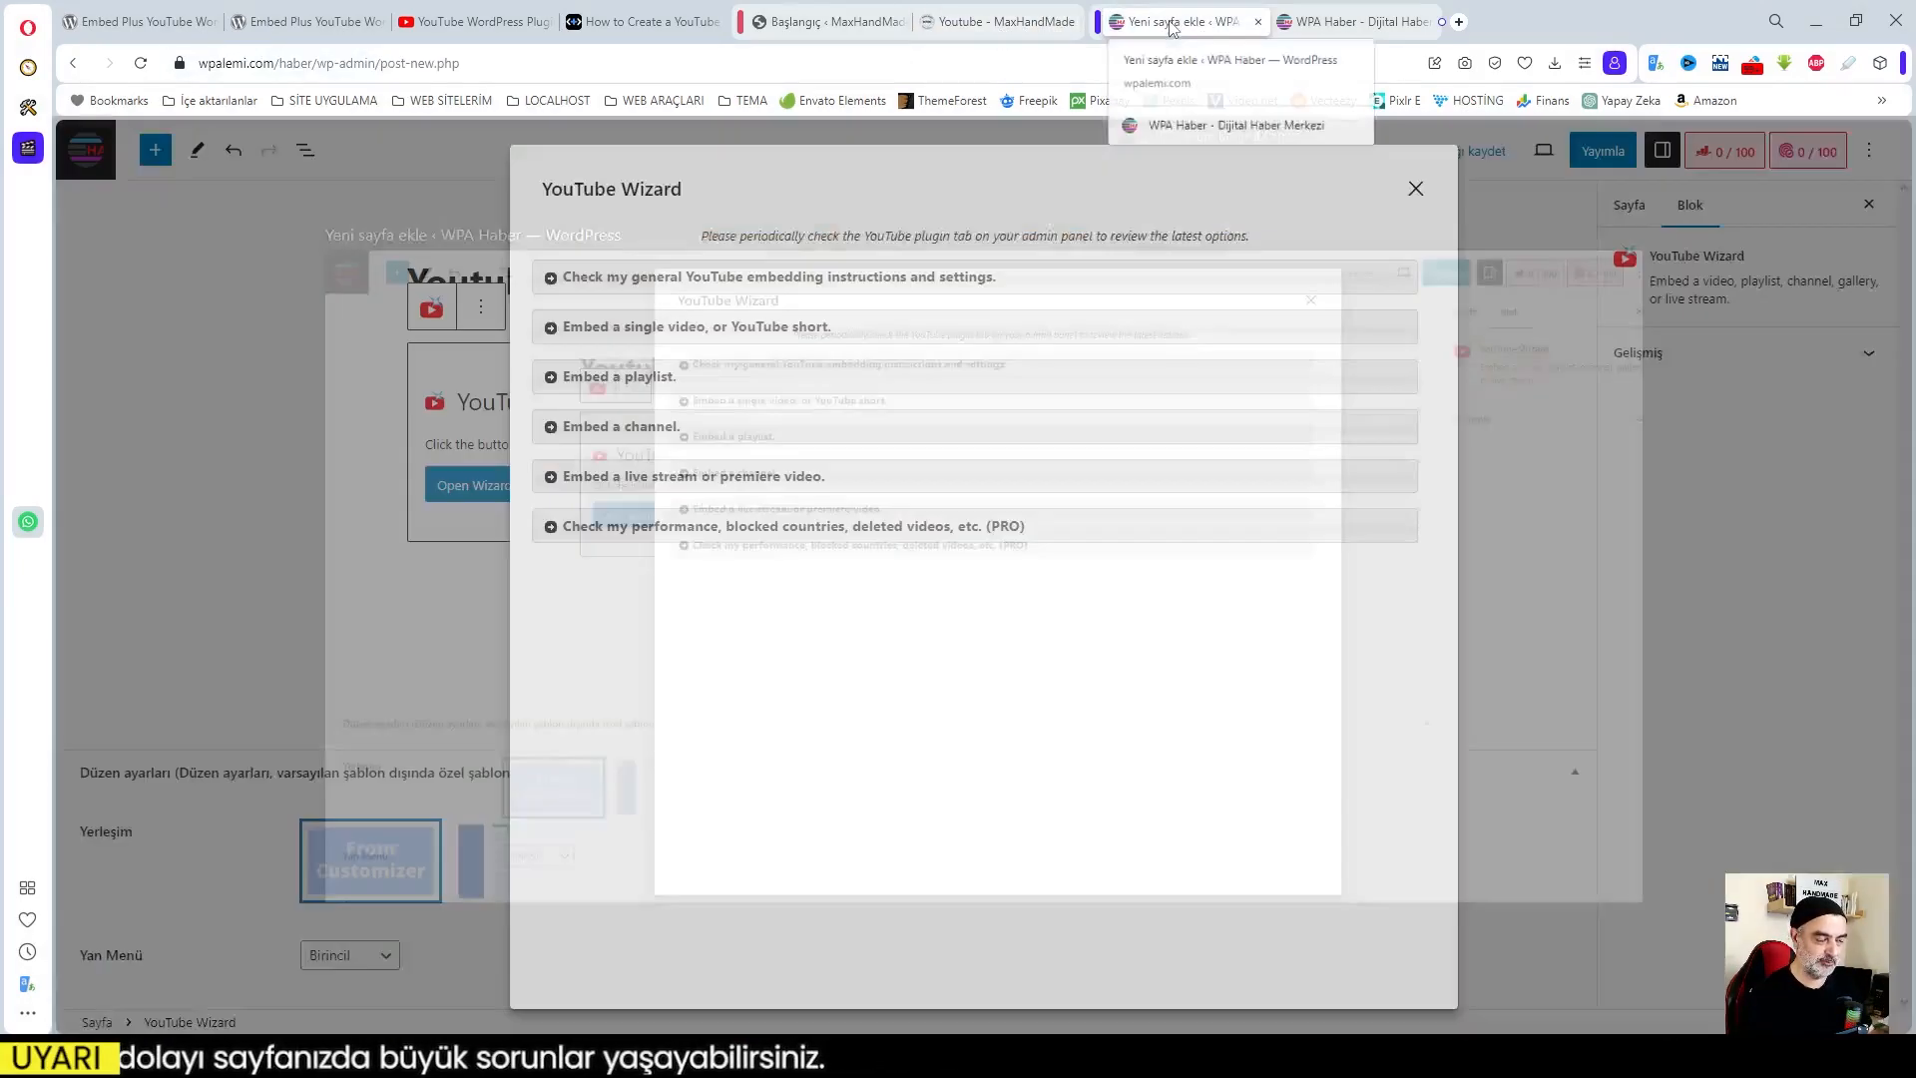
click(634, 436)
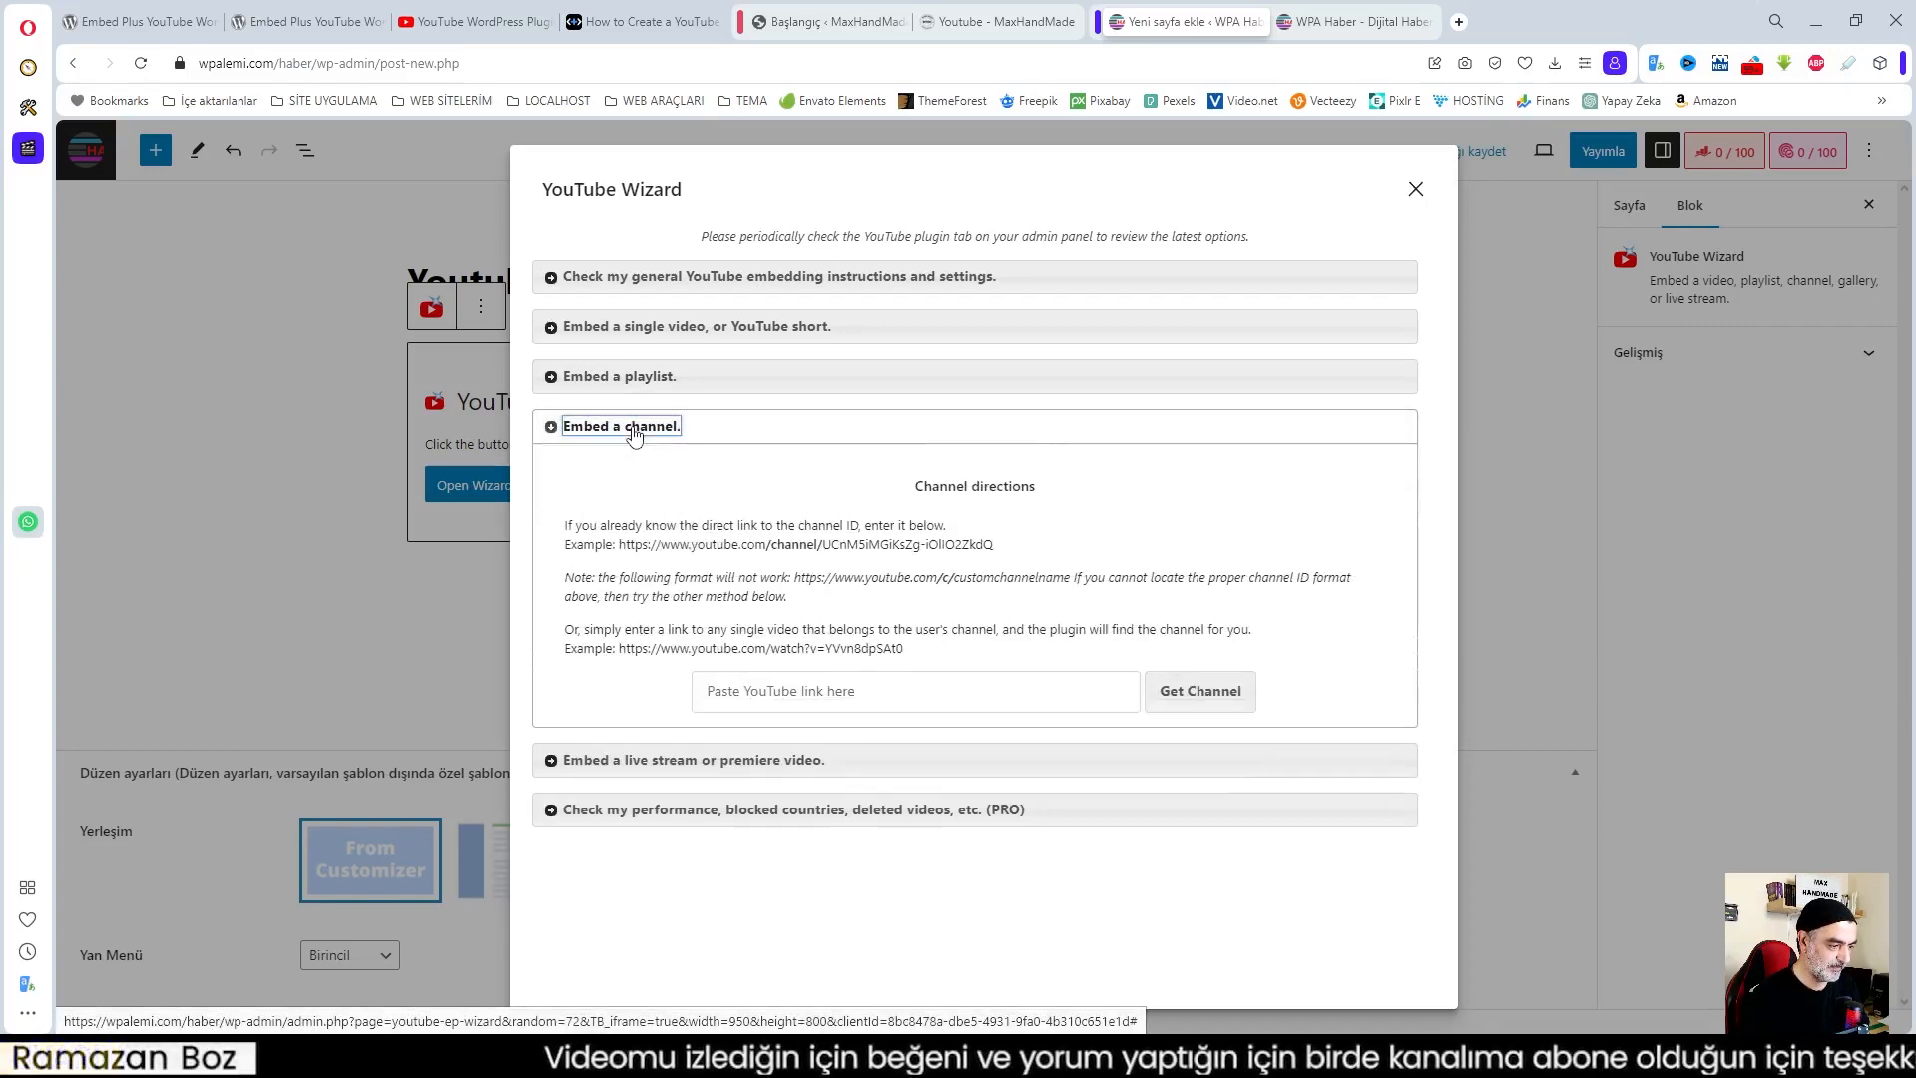
click(628, 379)
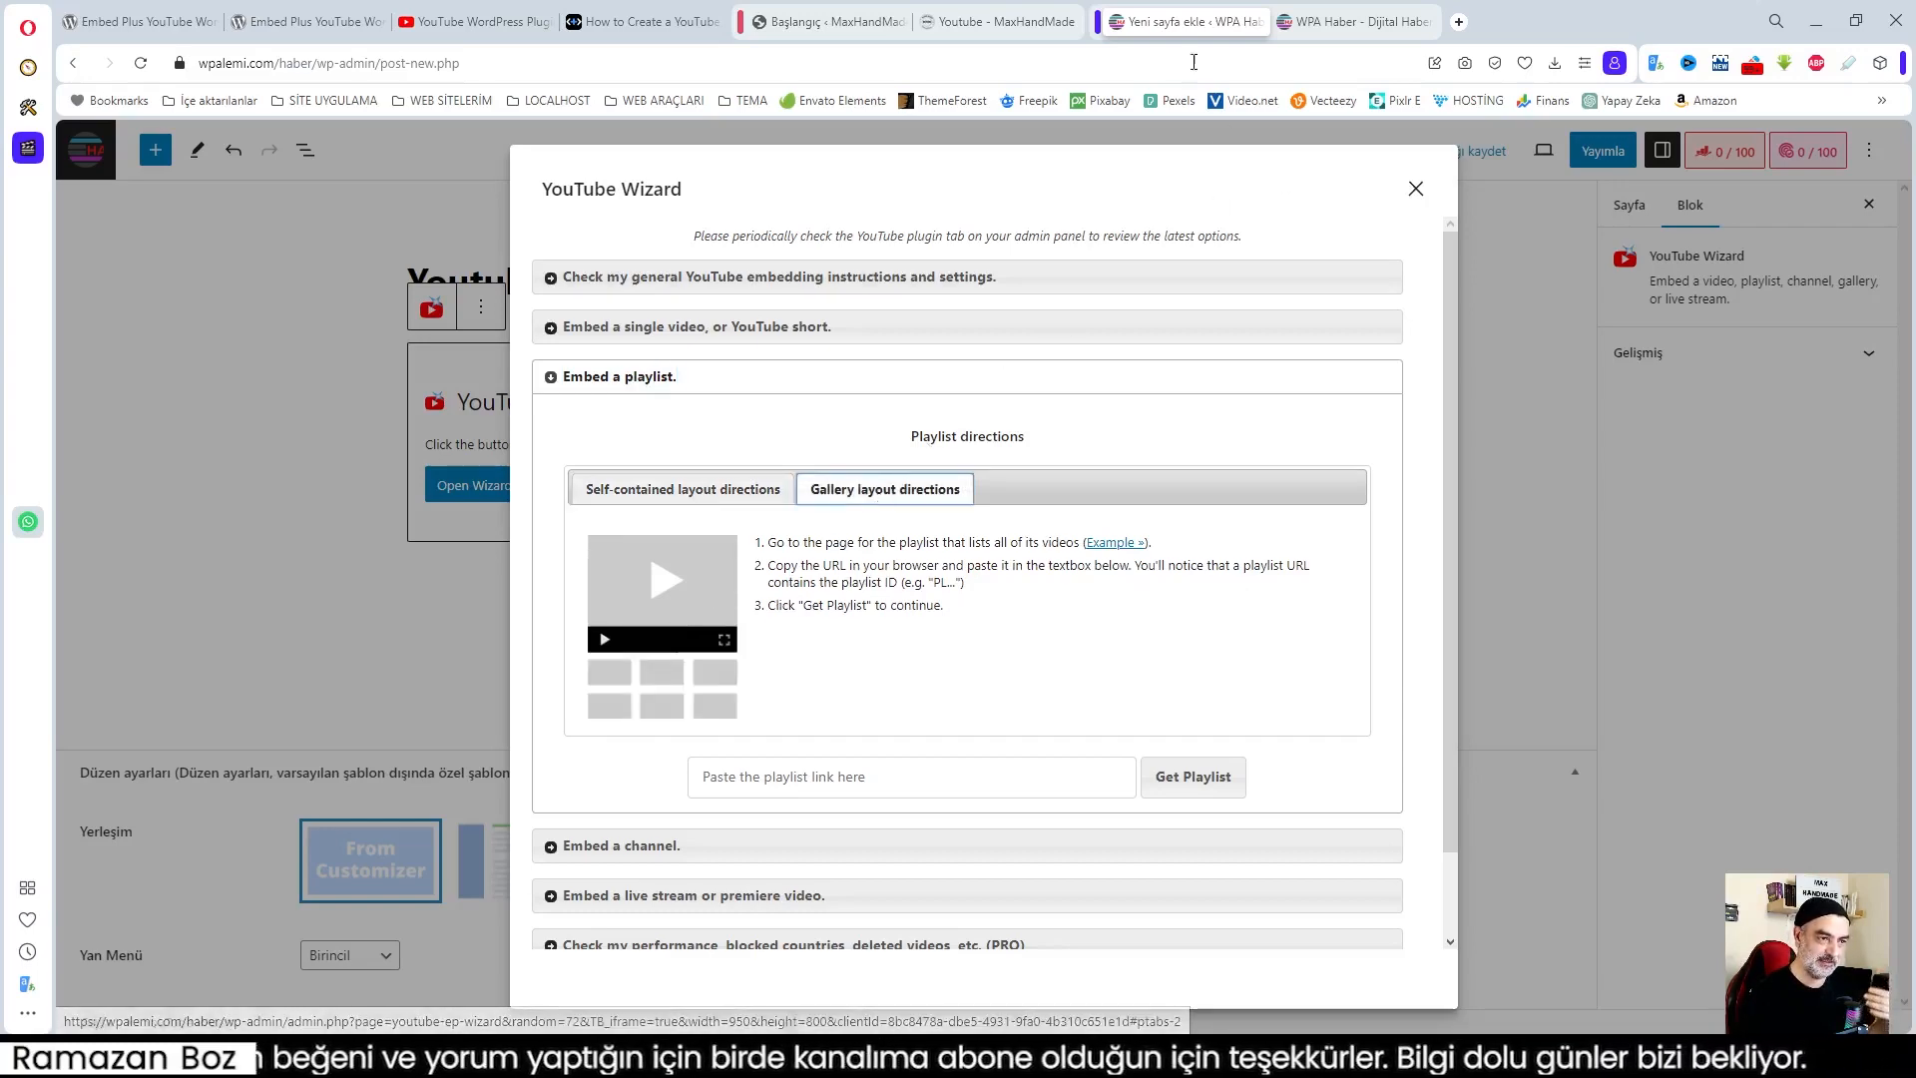
Look over the MaxHandMade gallery page and dashboard and the WPA Haber home page, and return to the wizard's playlist directions
click(997, 21)
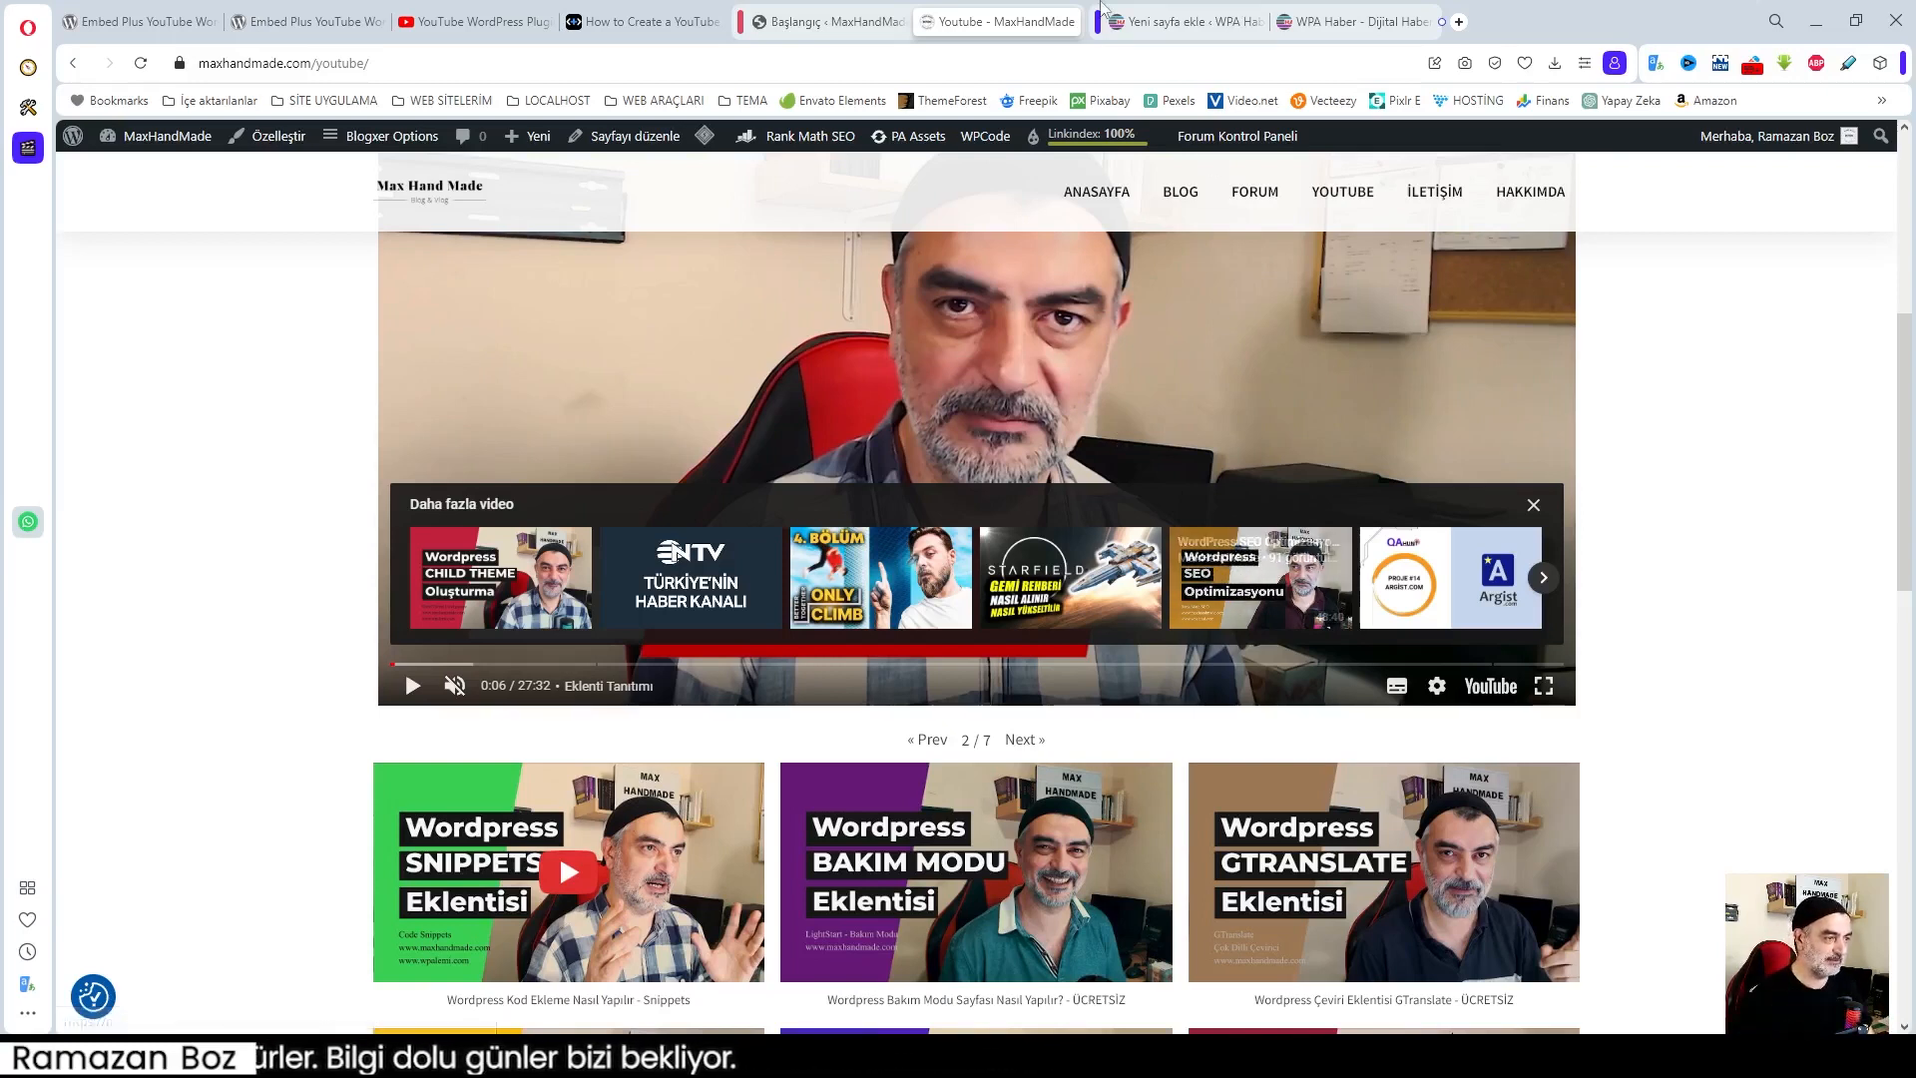
click(834, 24)
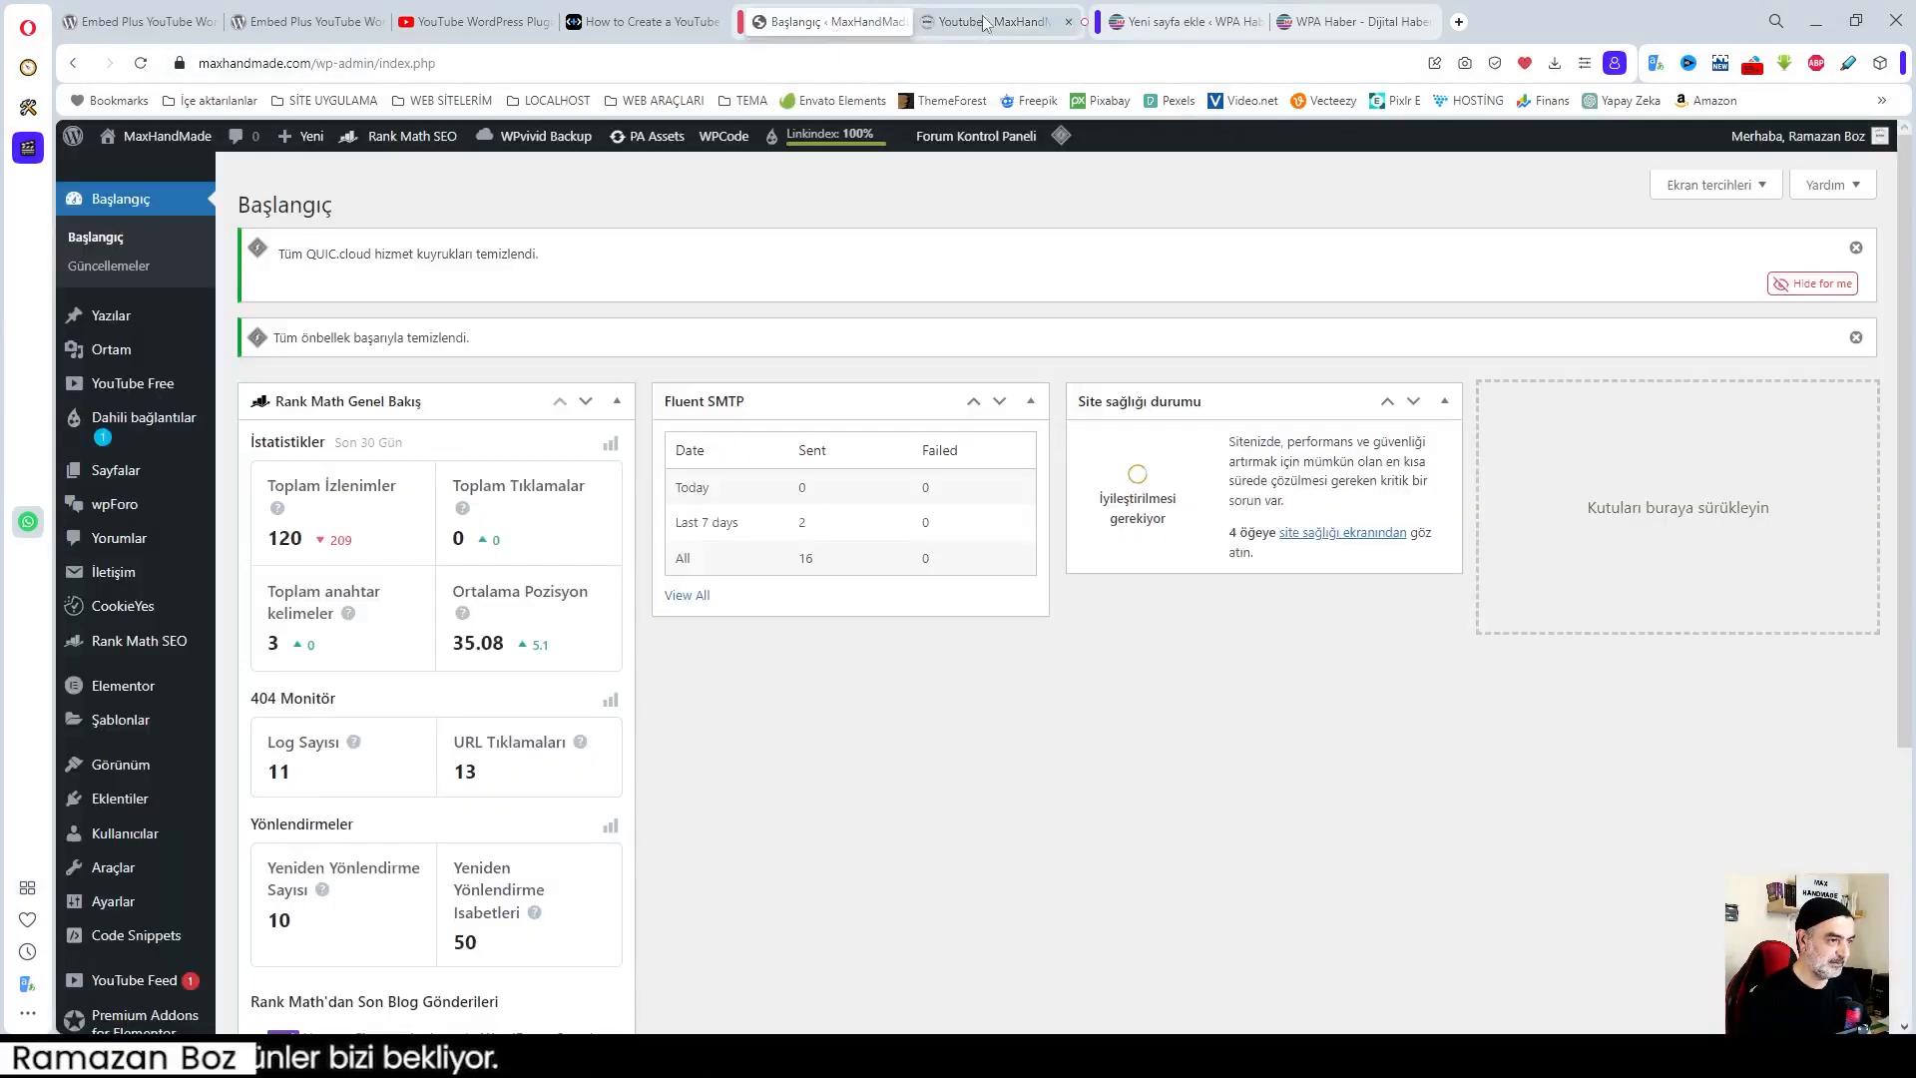
click(1192, 24)
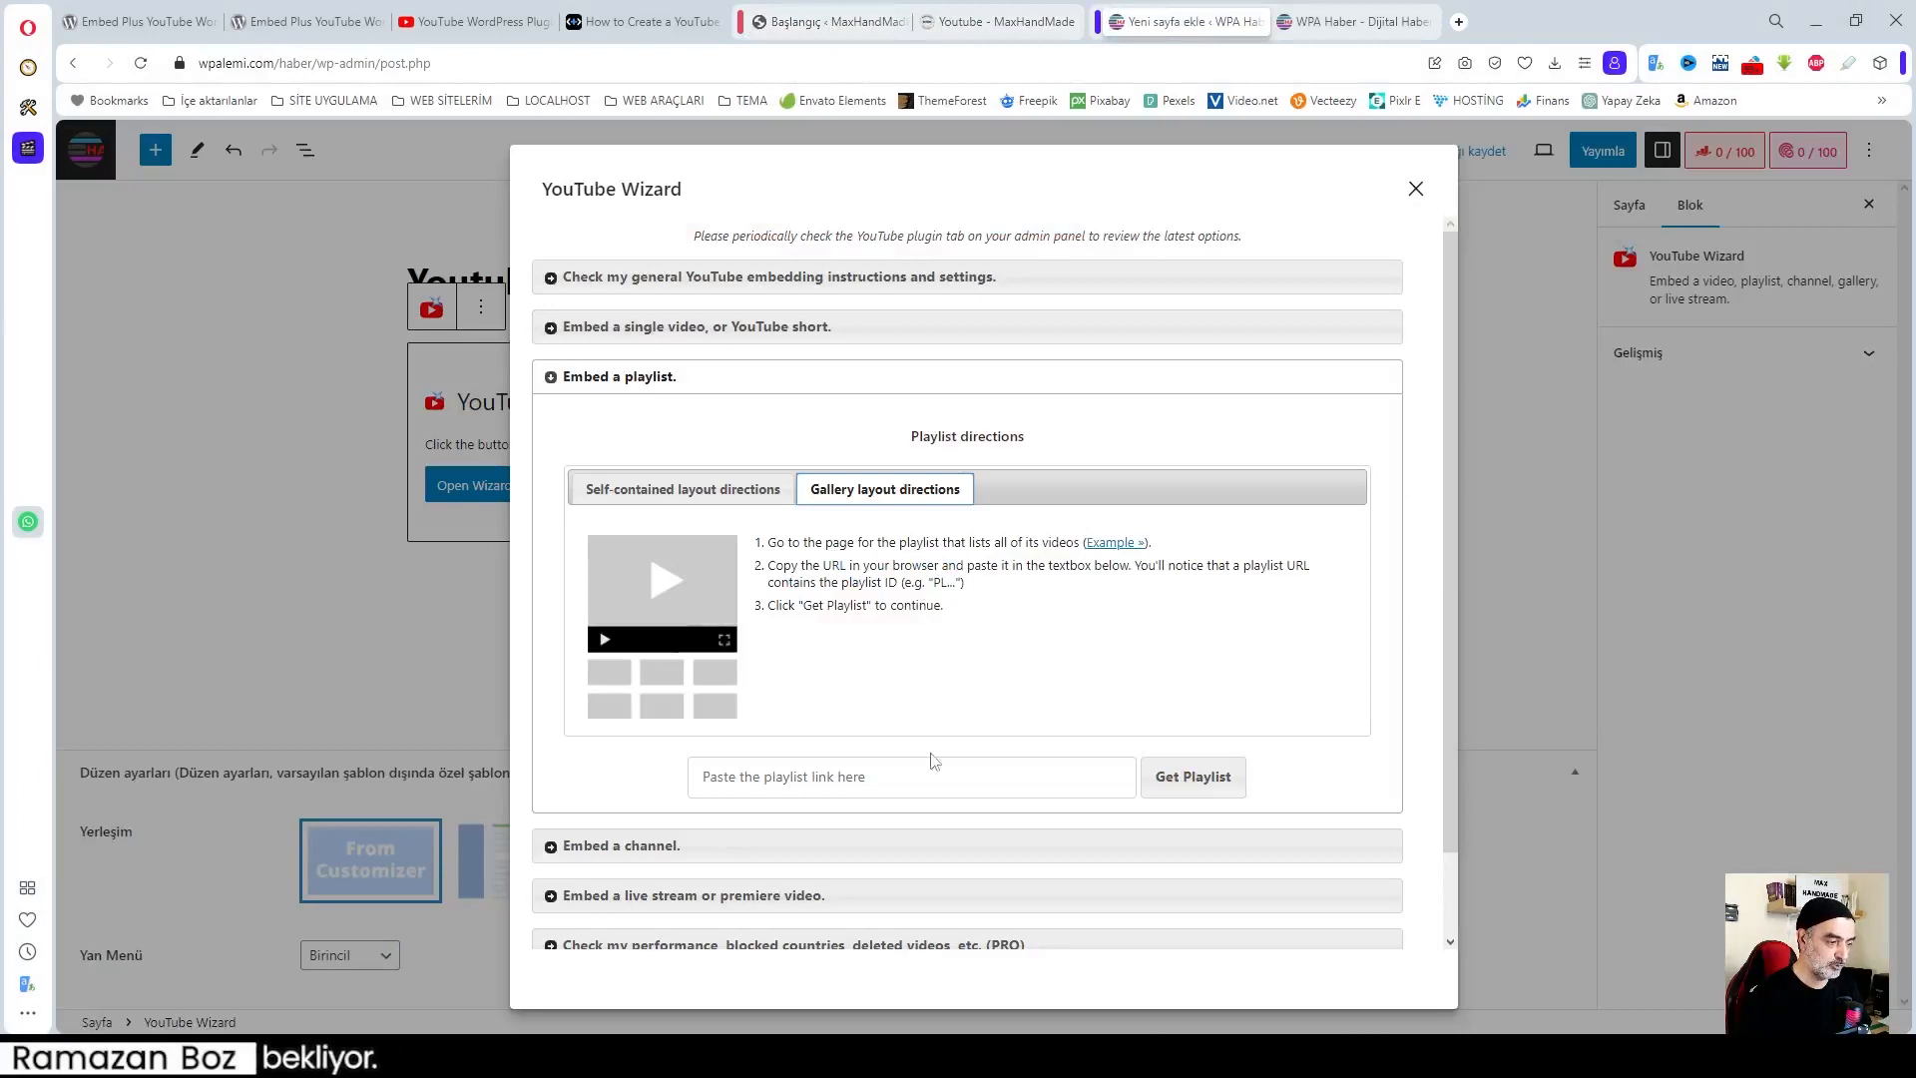
click(810, 779)
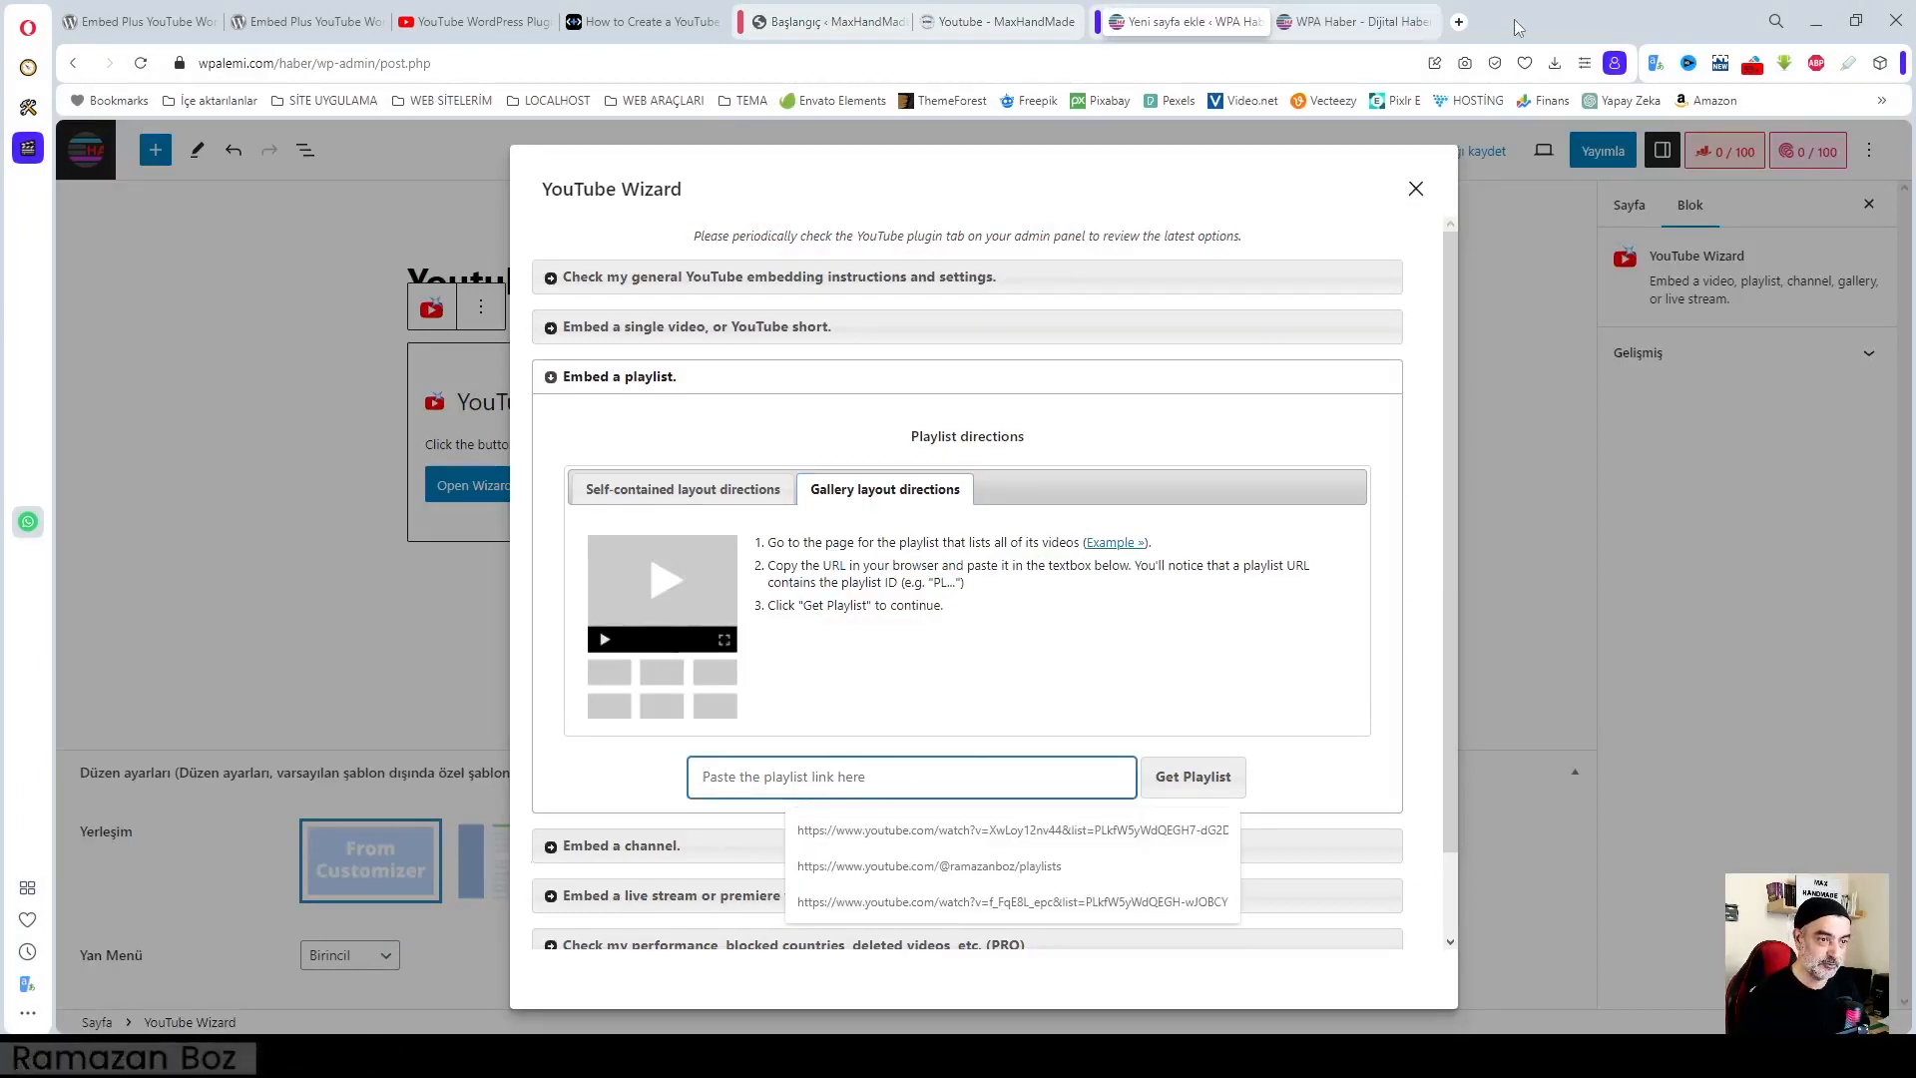
click(1347, 26)
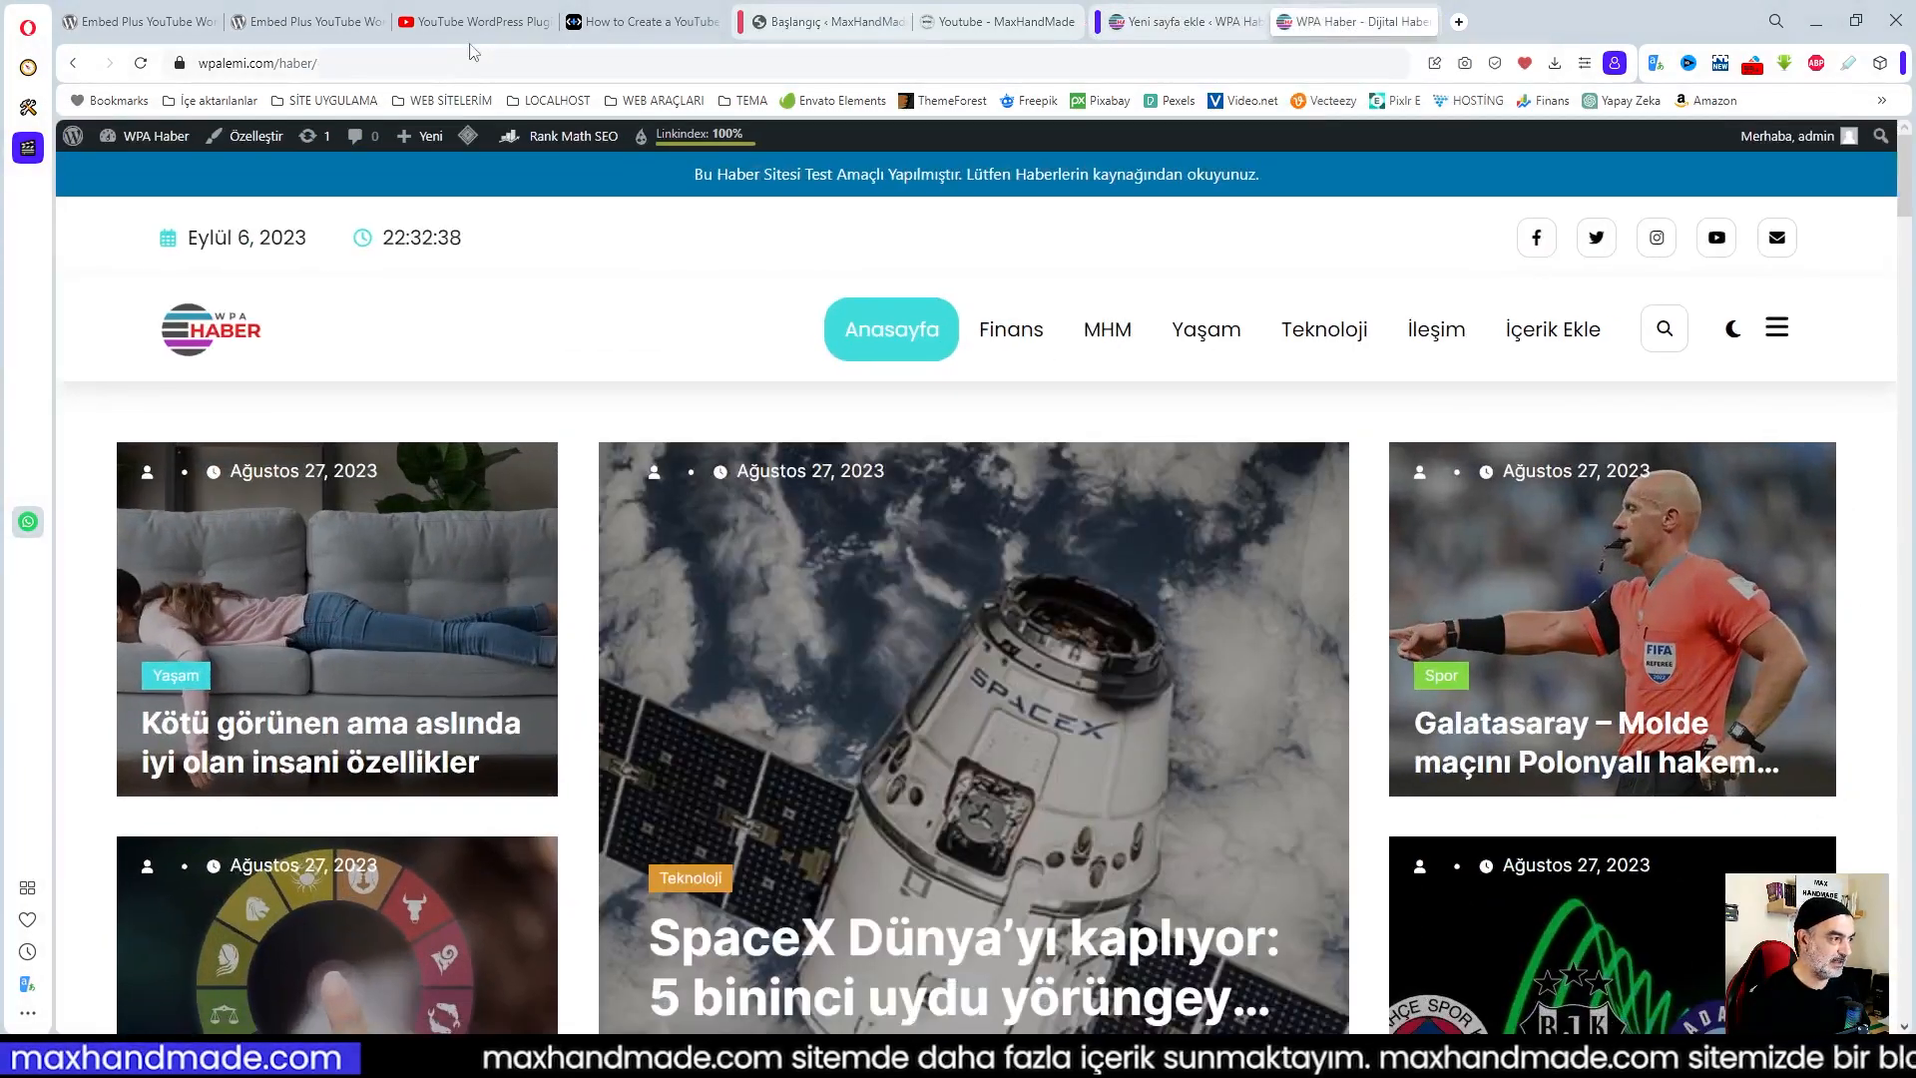
mouse_move(473, 27)
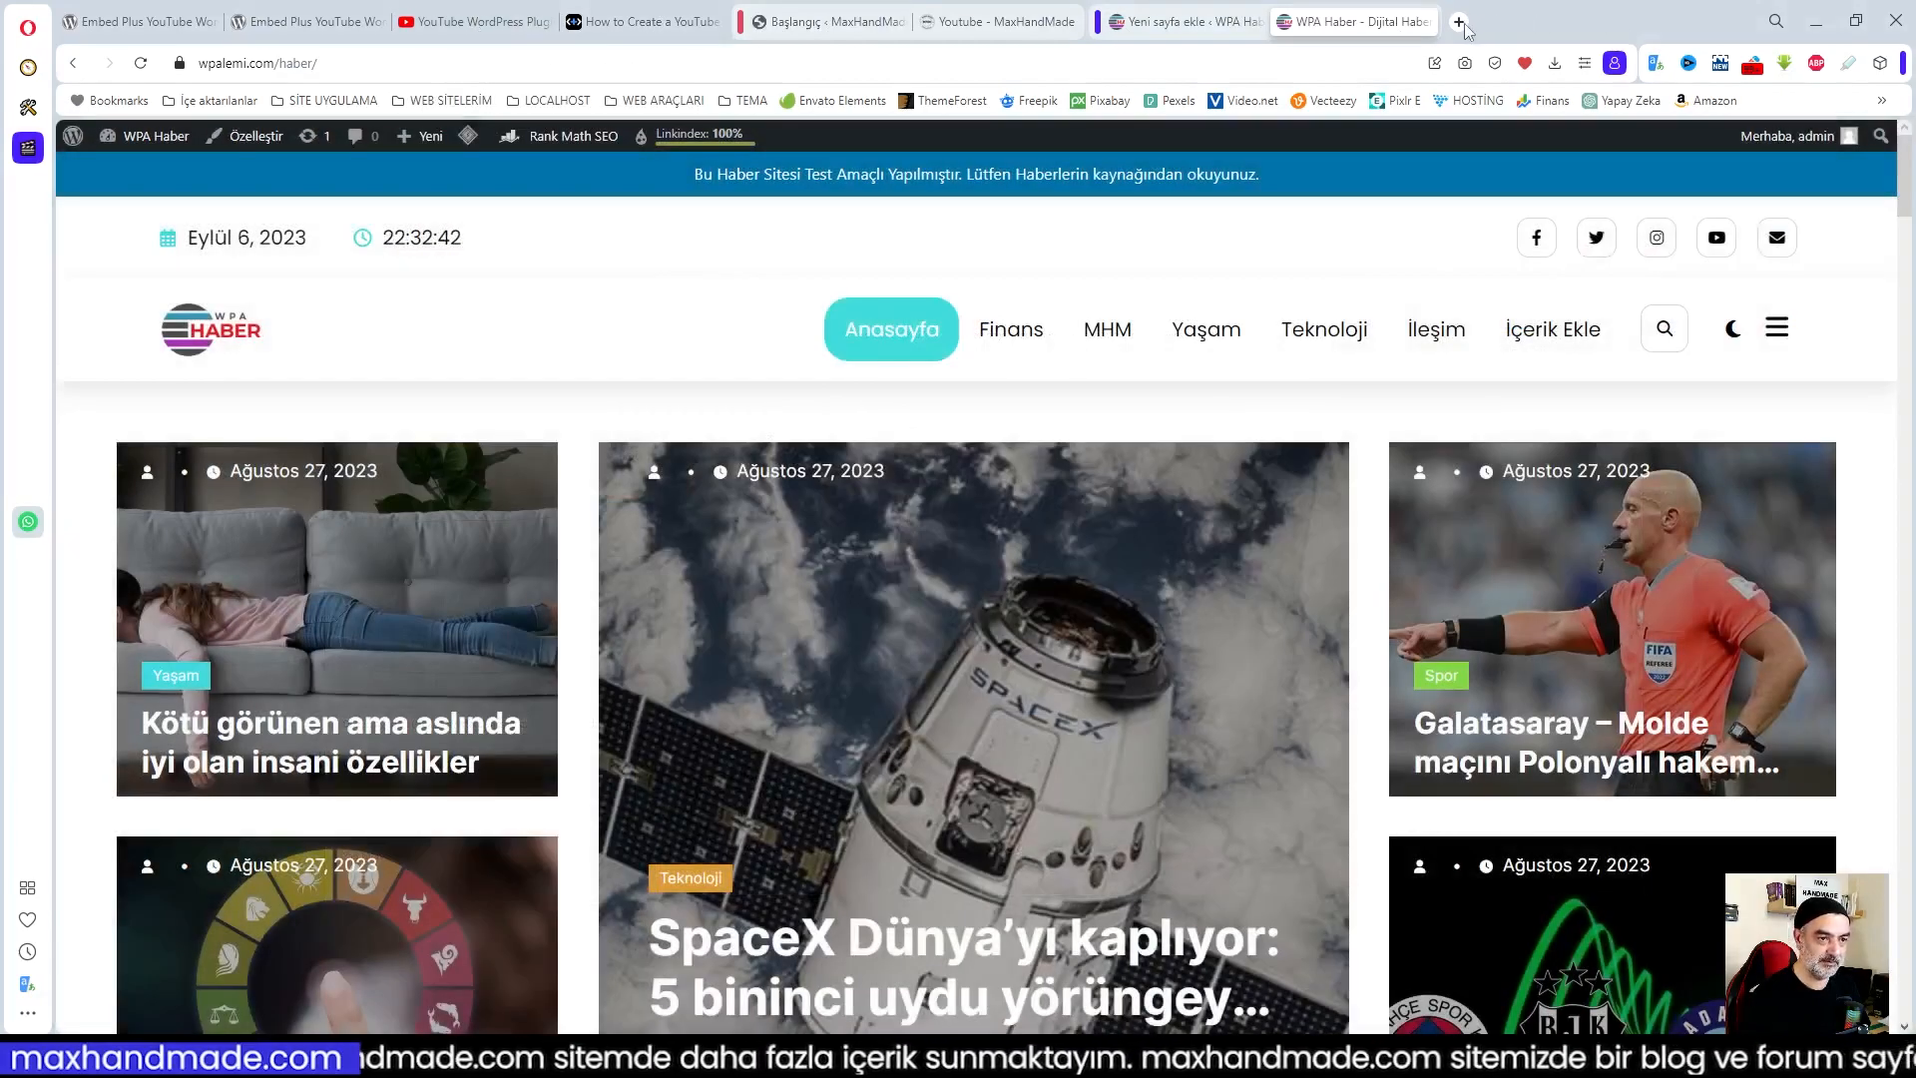
click(1189, 24)
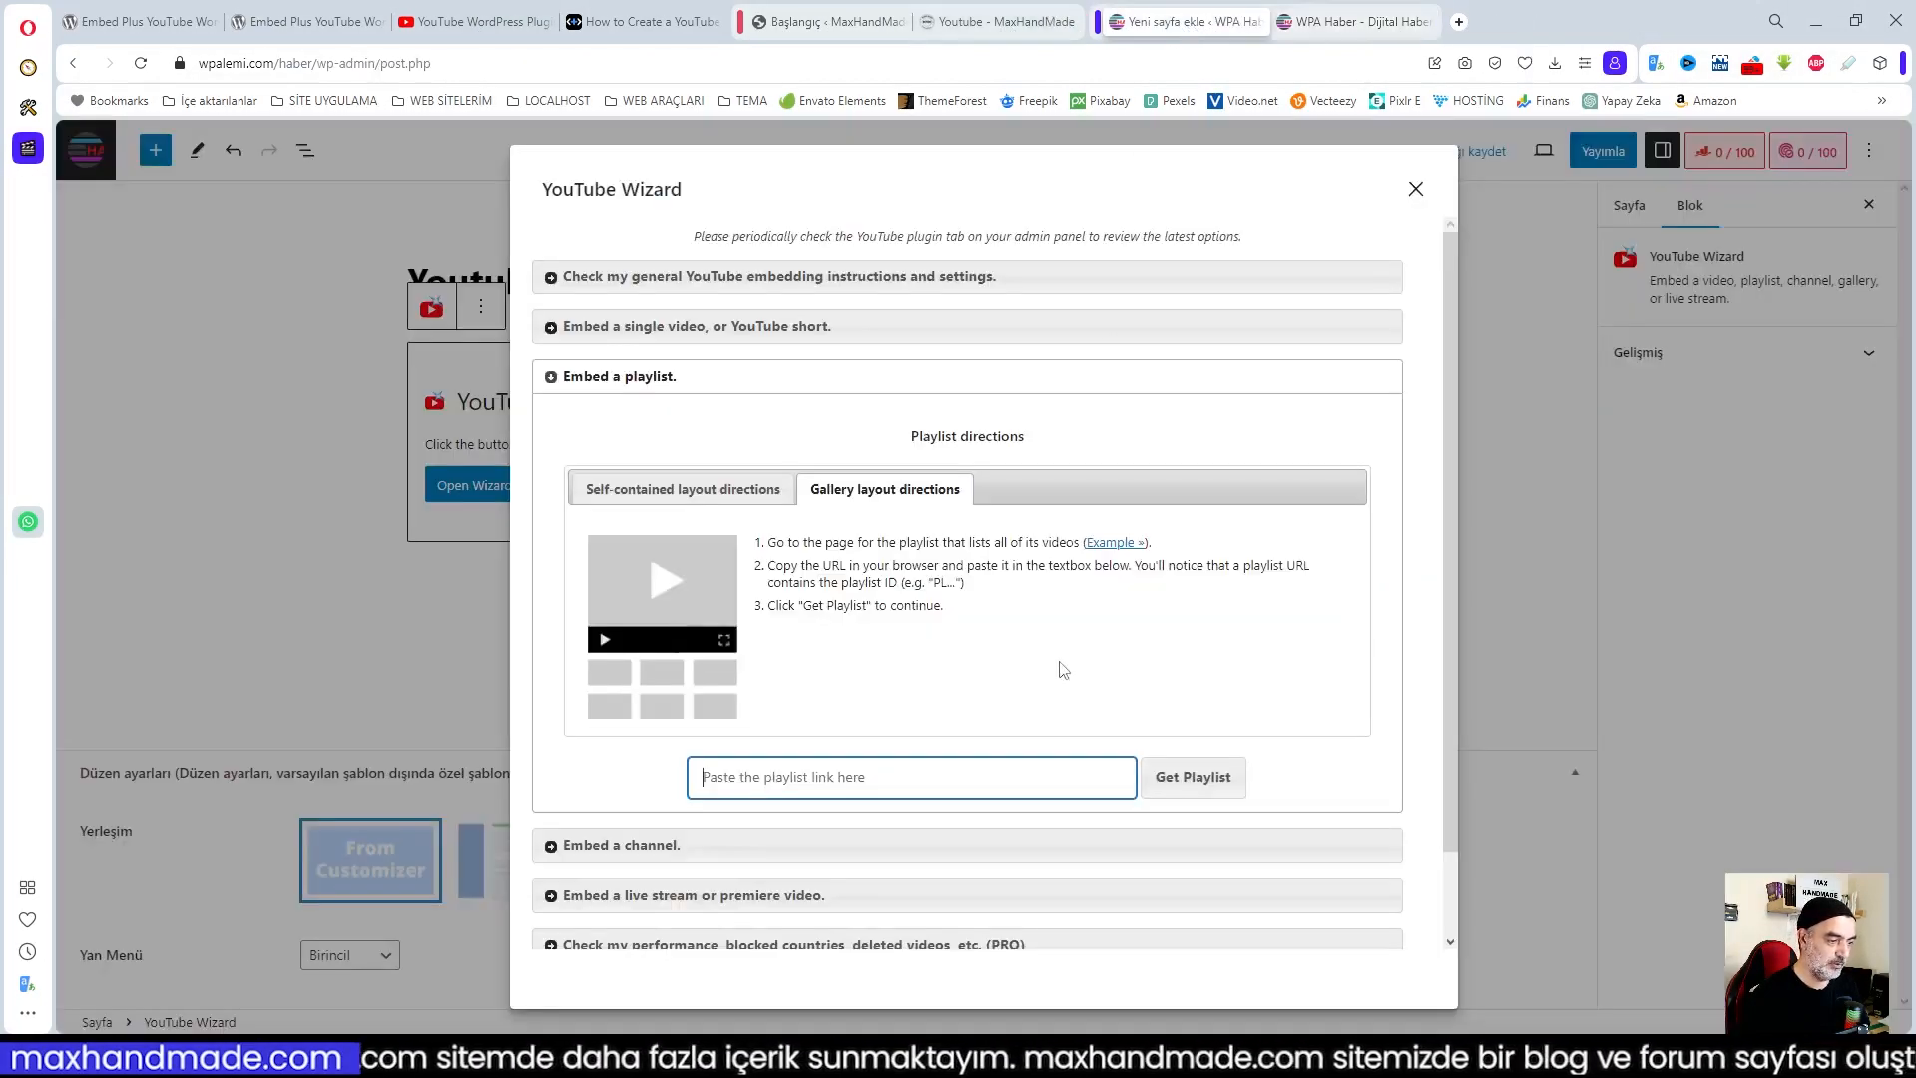
click(870, 576)
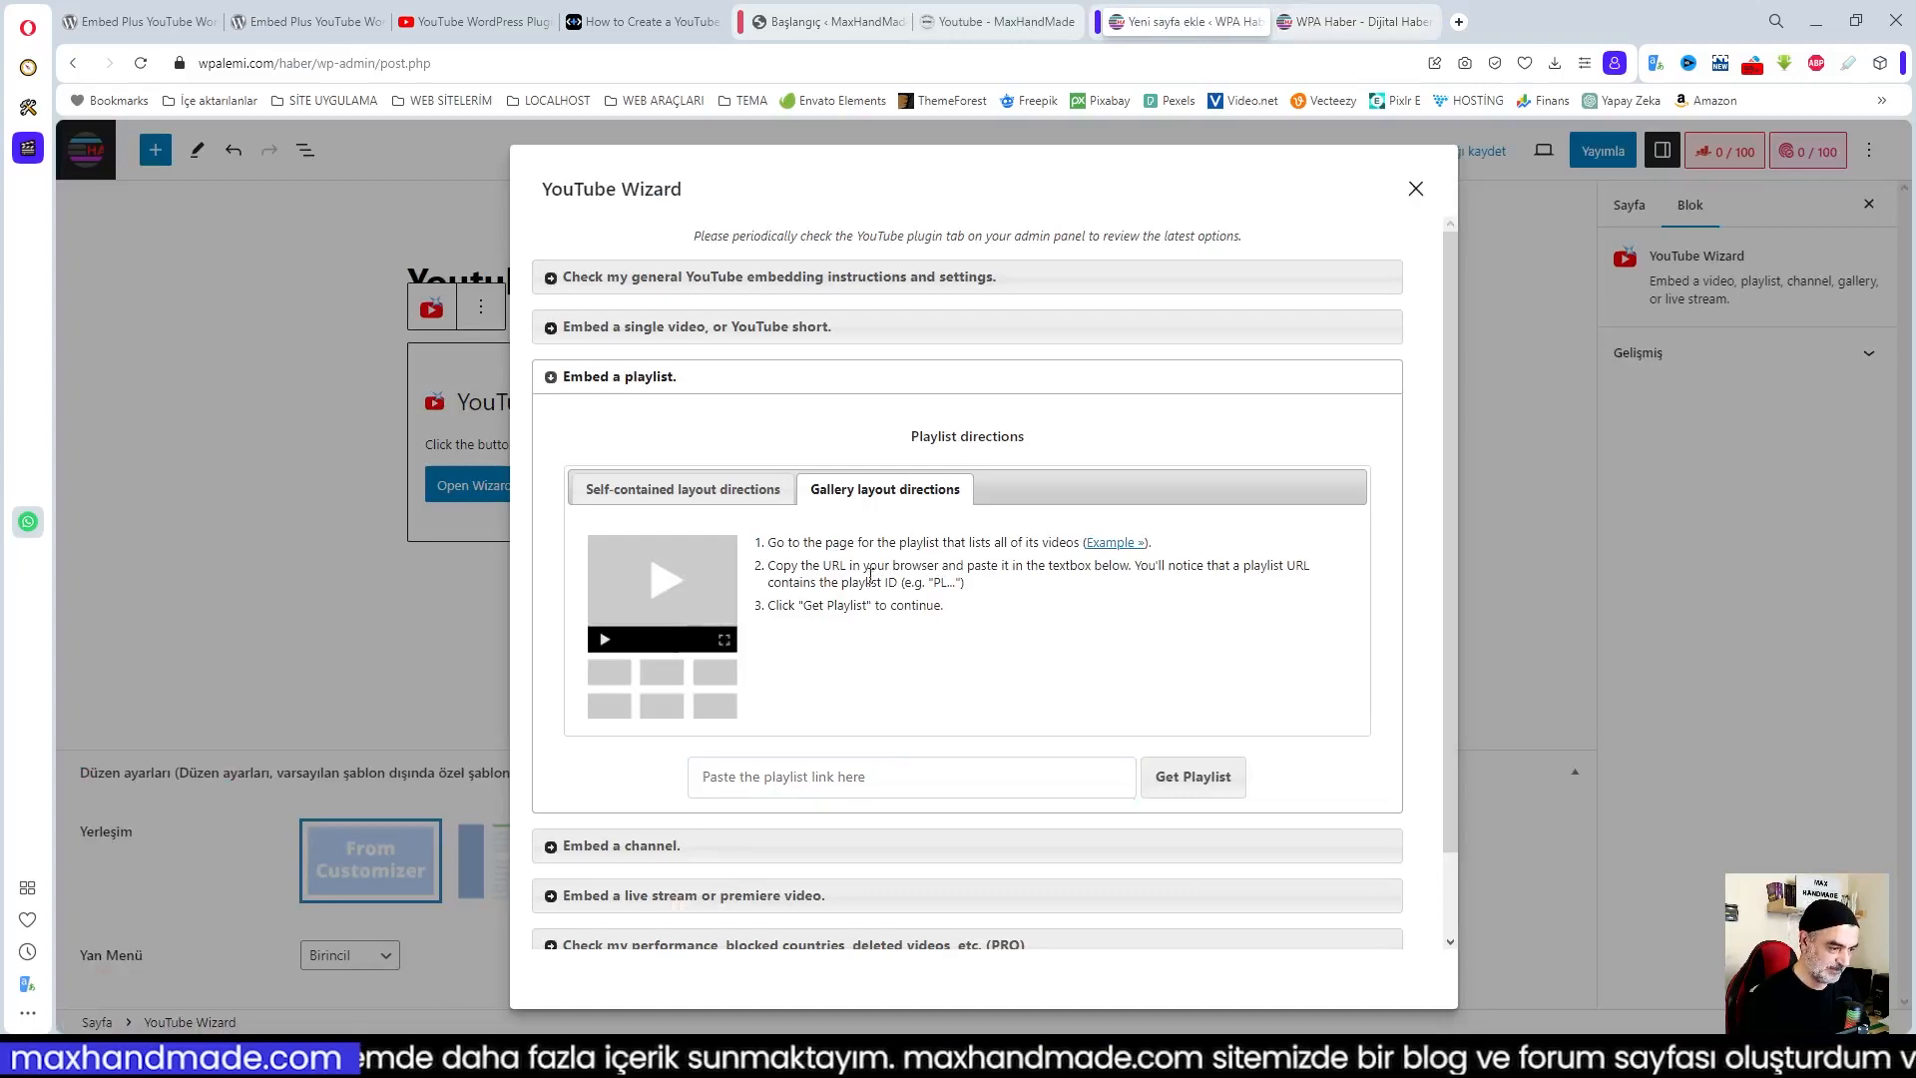
Open the wizard's example playlist, The 20 Most-Watched TEDTalks, on YouTube and copy its full URL
click(1115, 543)
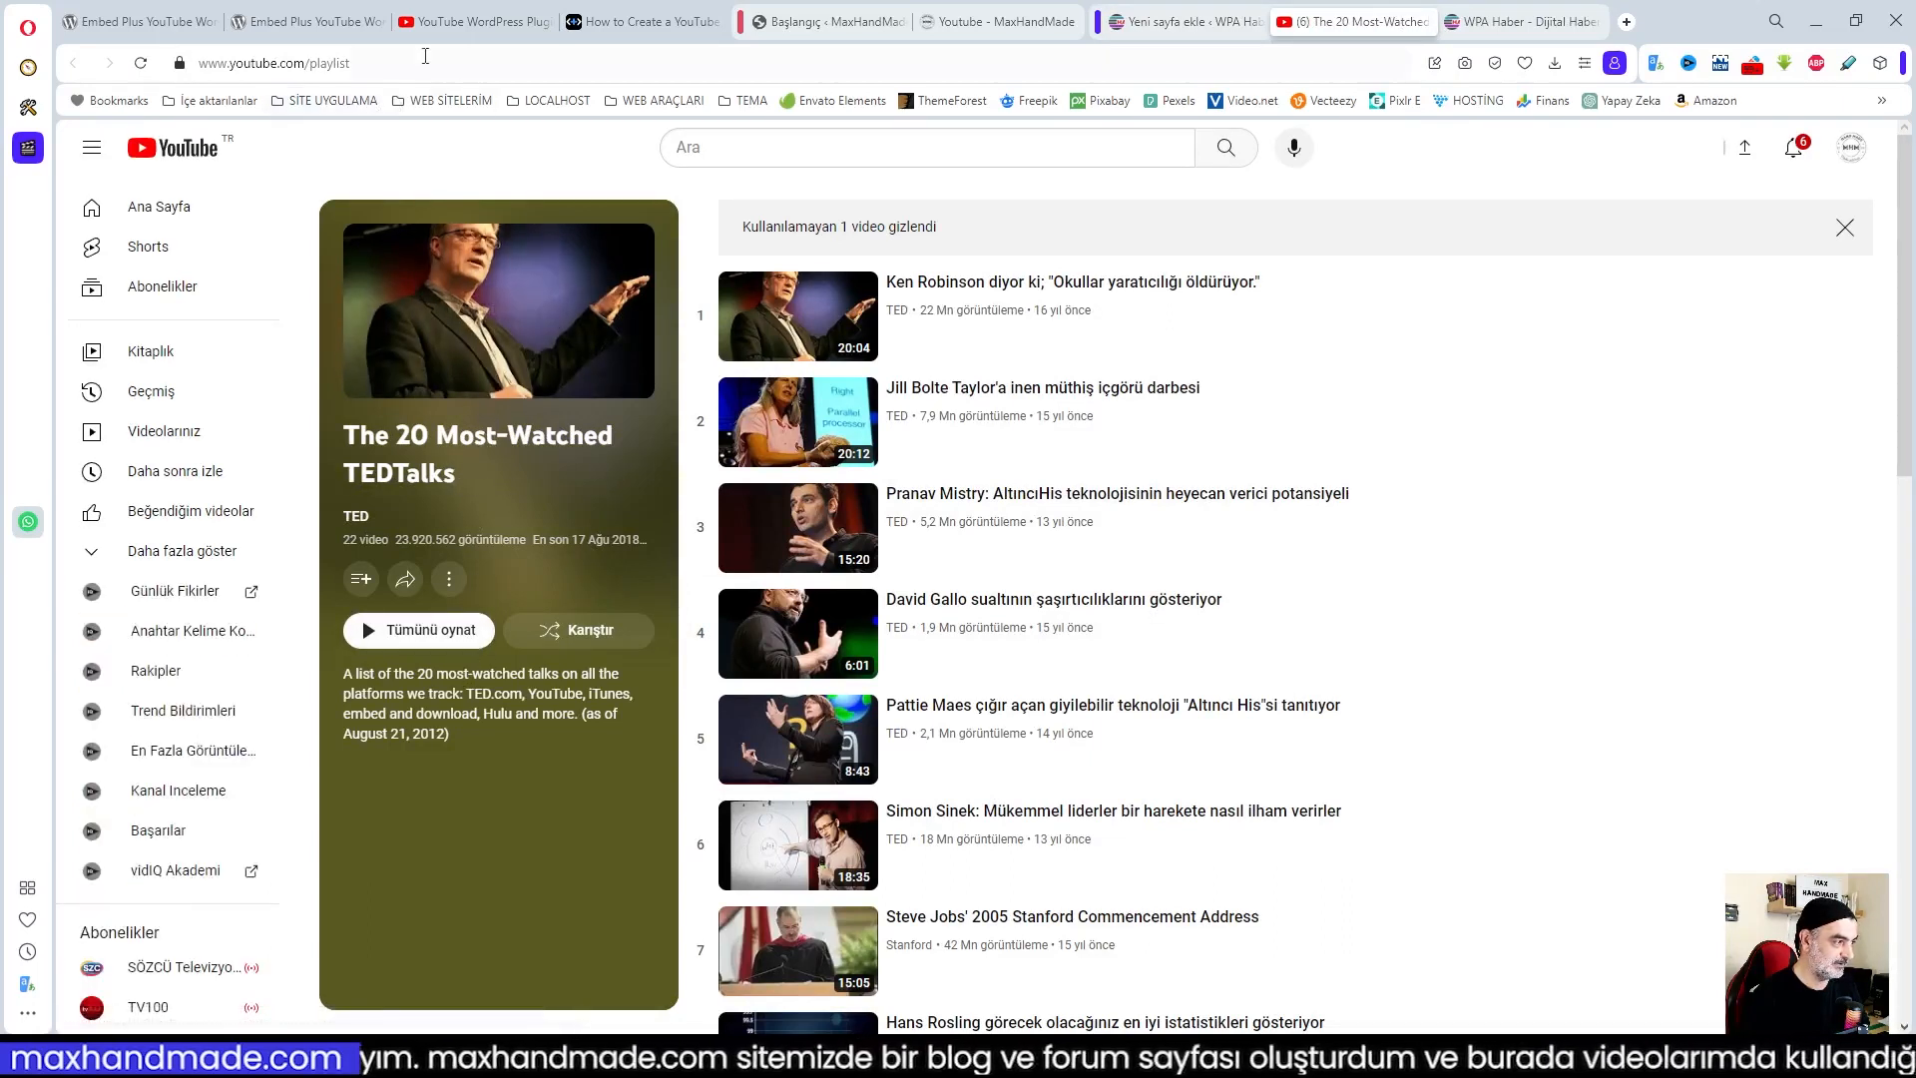
click(385, 64)
right_click(386, 64)
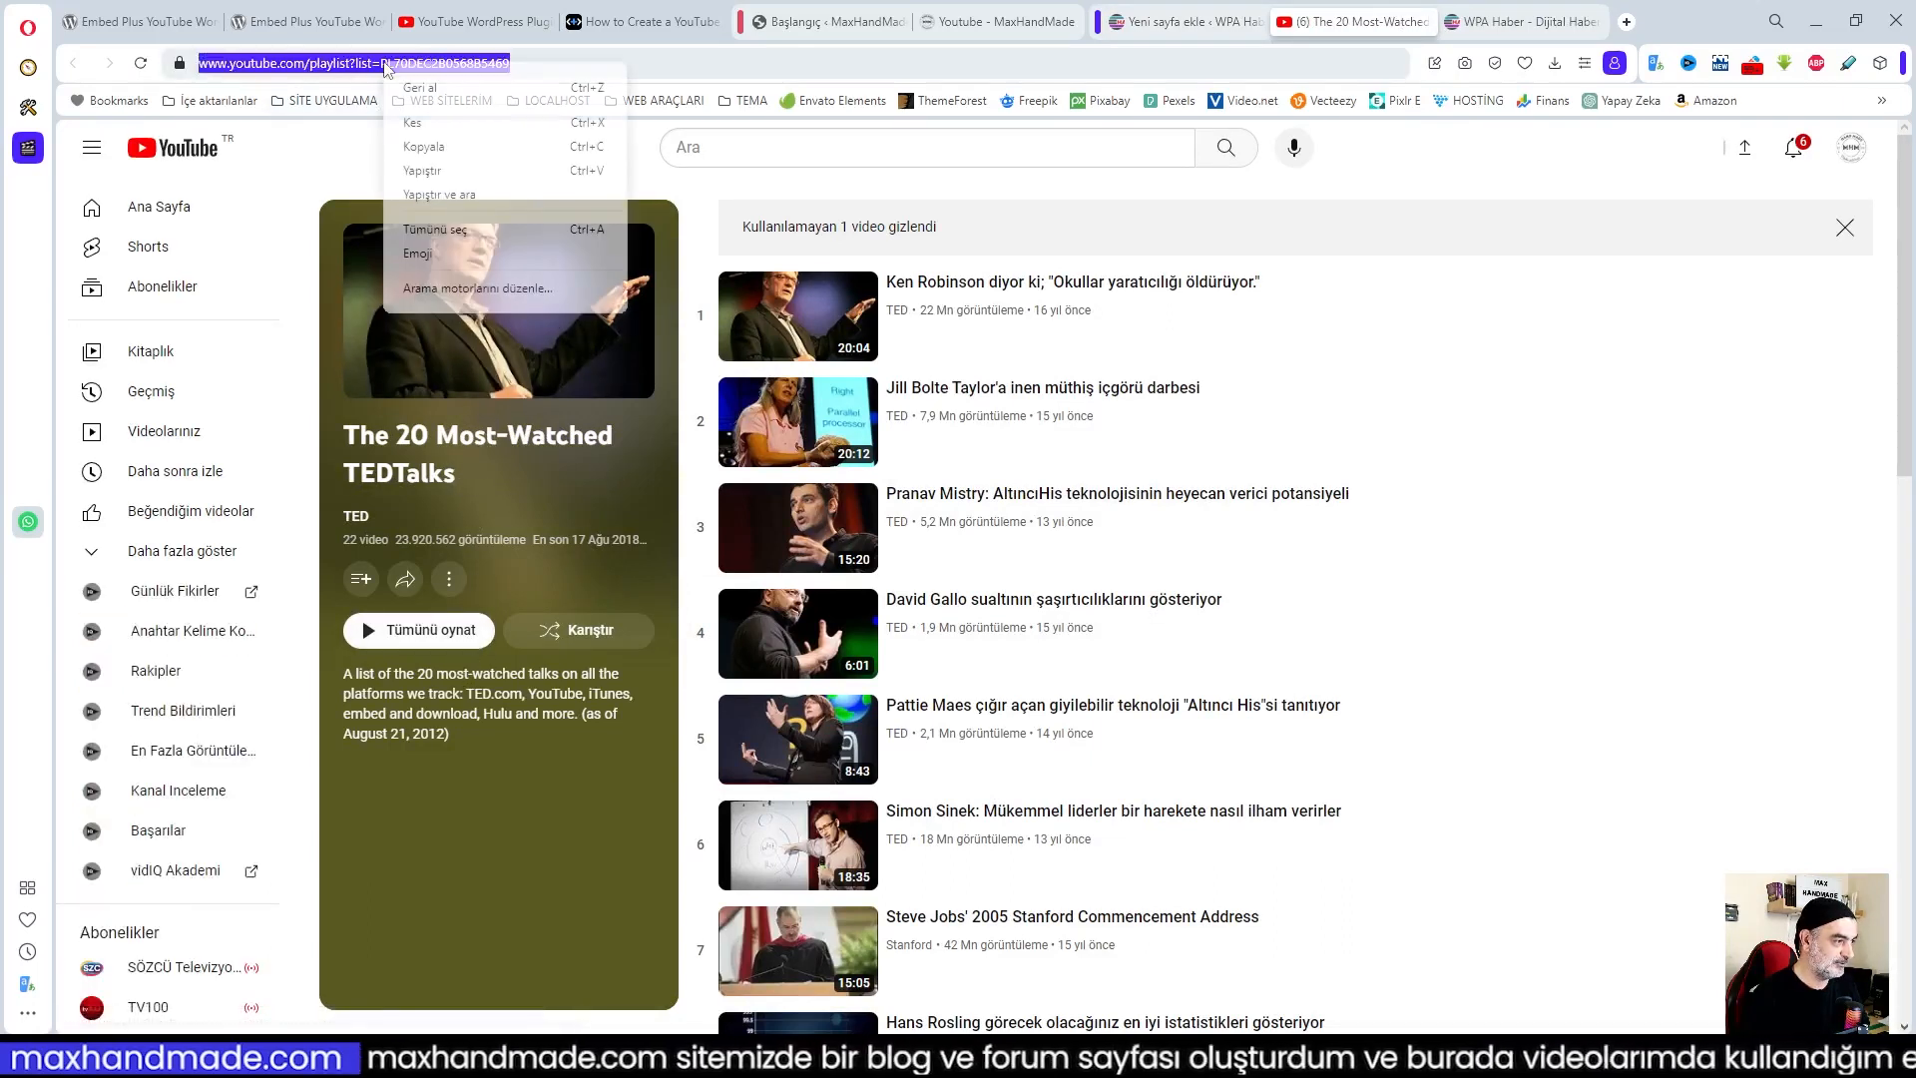
click(429, 143)
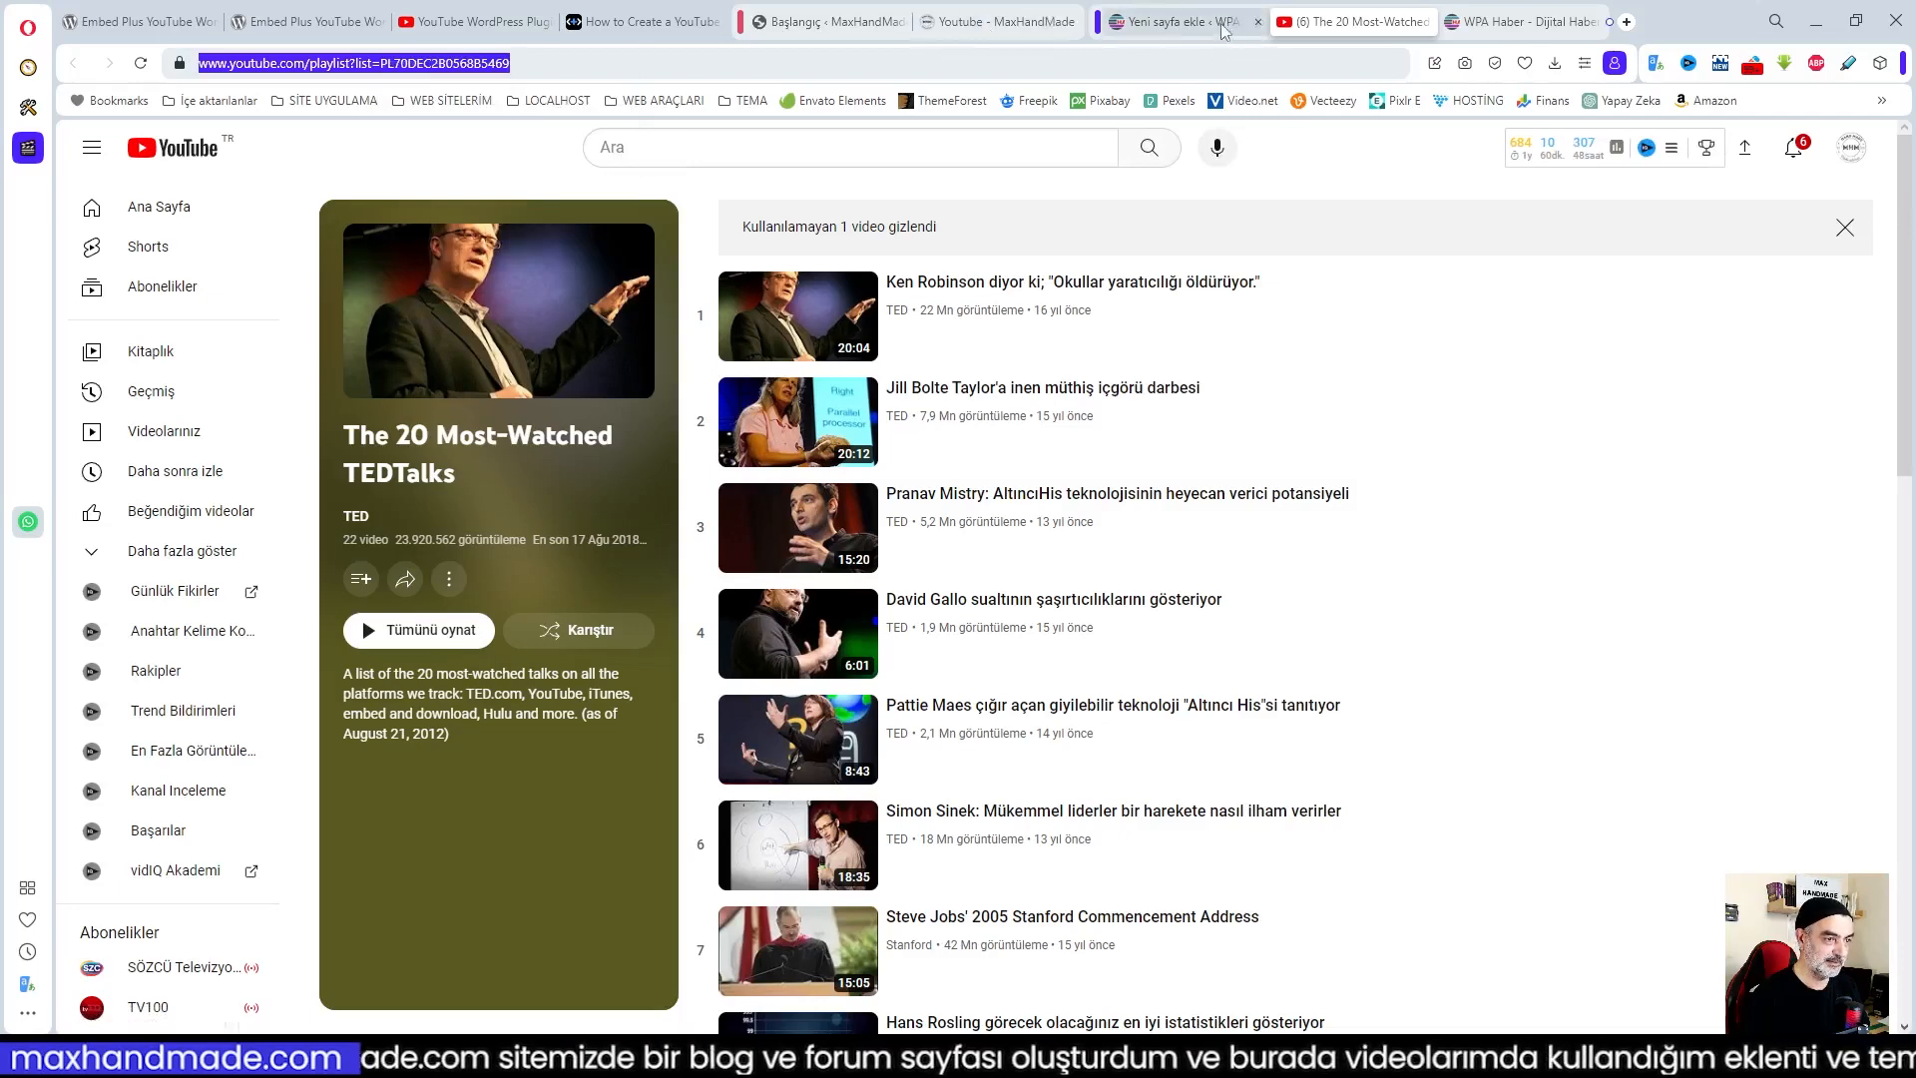
Load the copied playlist link in the YouTube Wizard, preview the playlist and insert it into the page as a gallery
click(1183, 22)
click(864, 785)
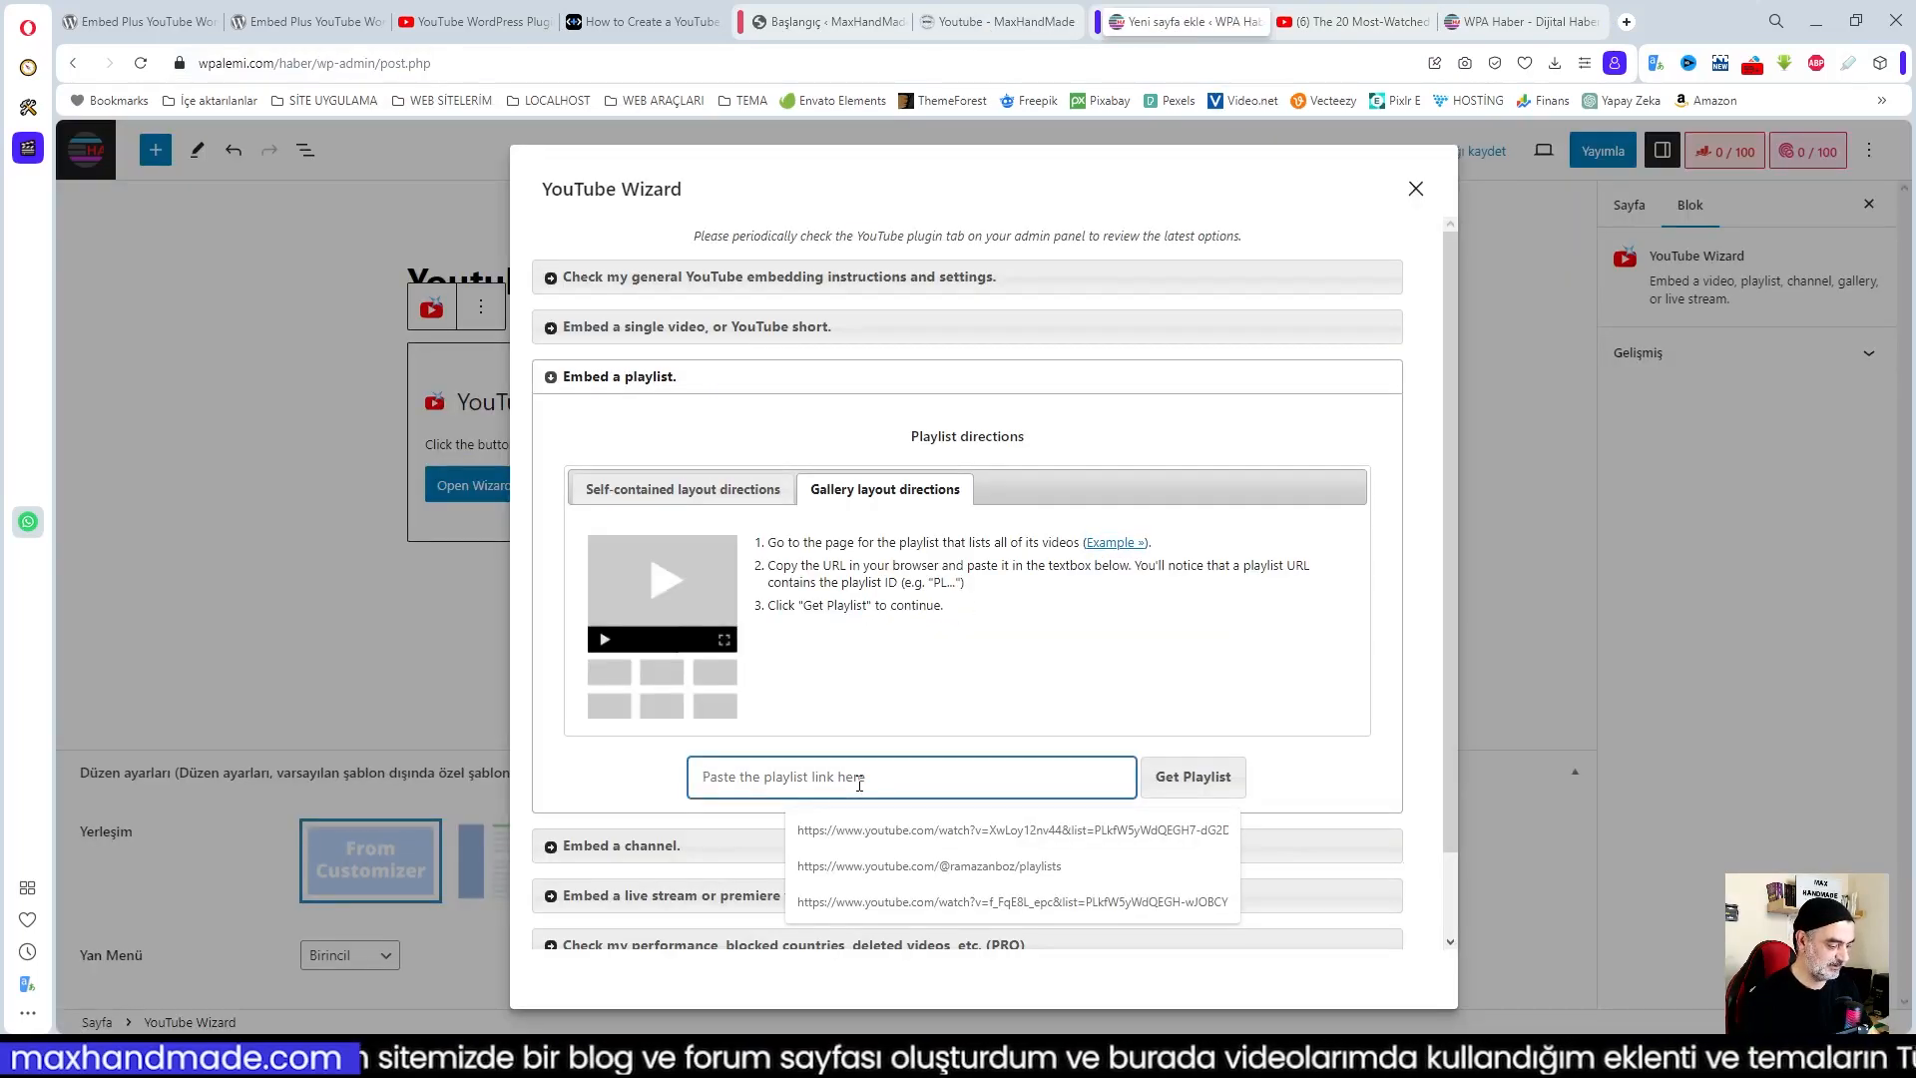
key(ctrl+v)
click(1188, 782)
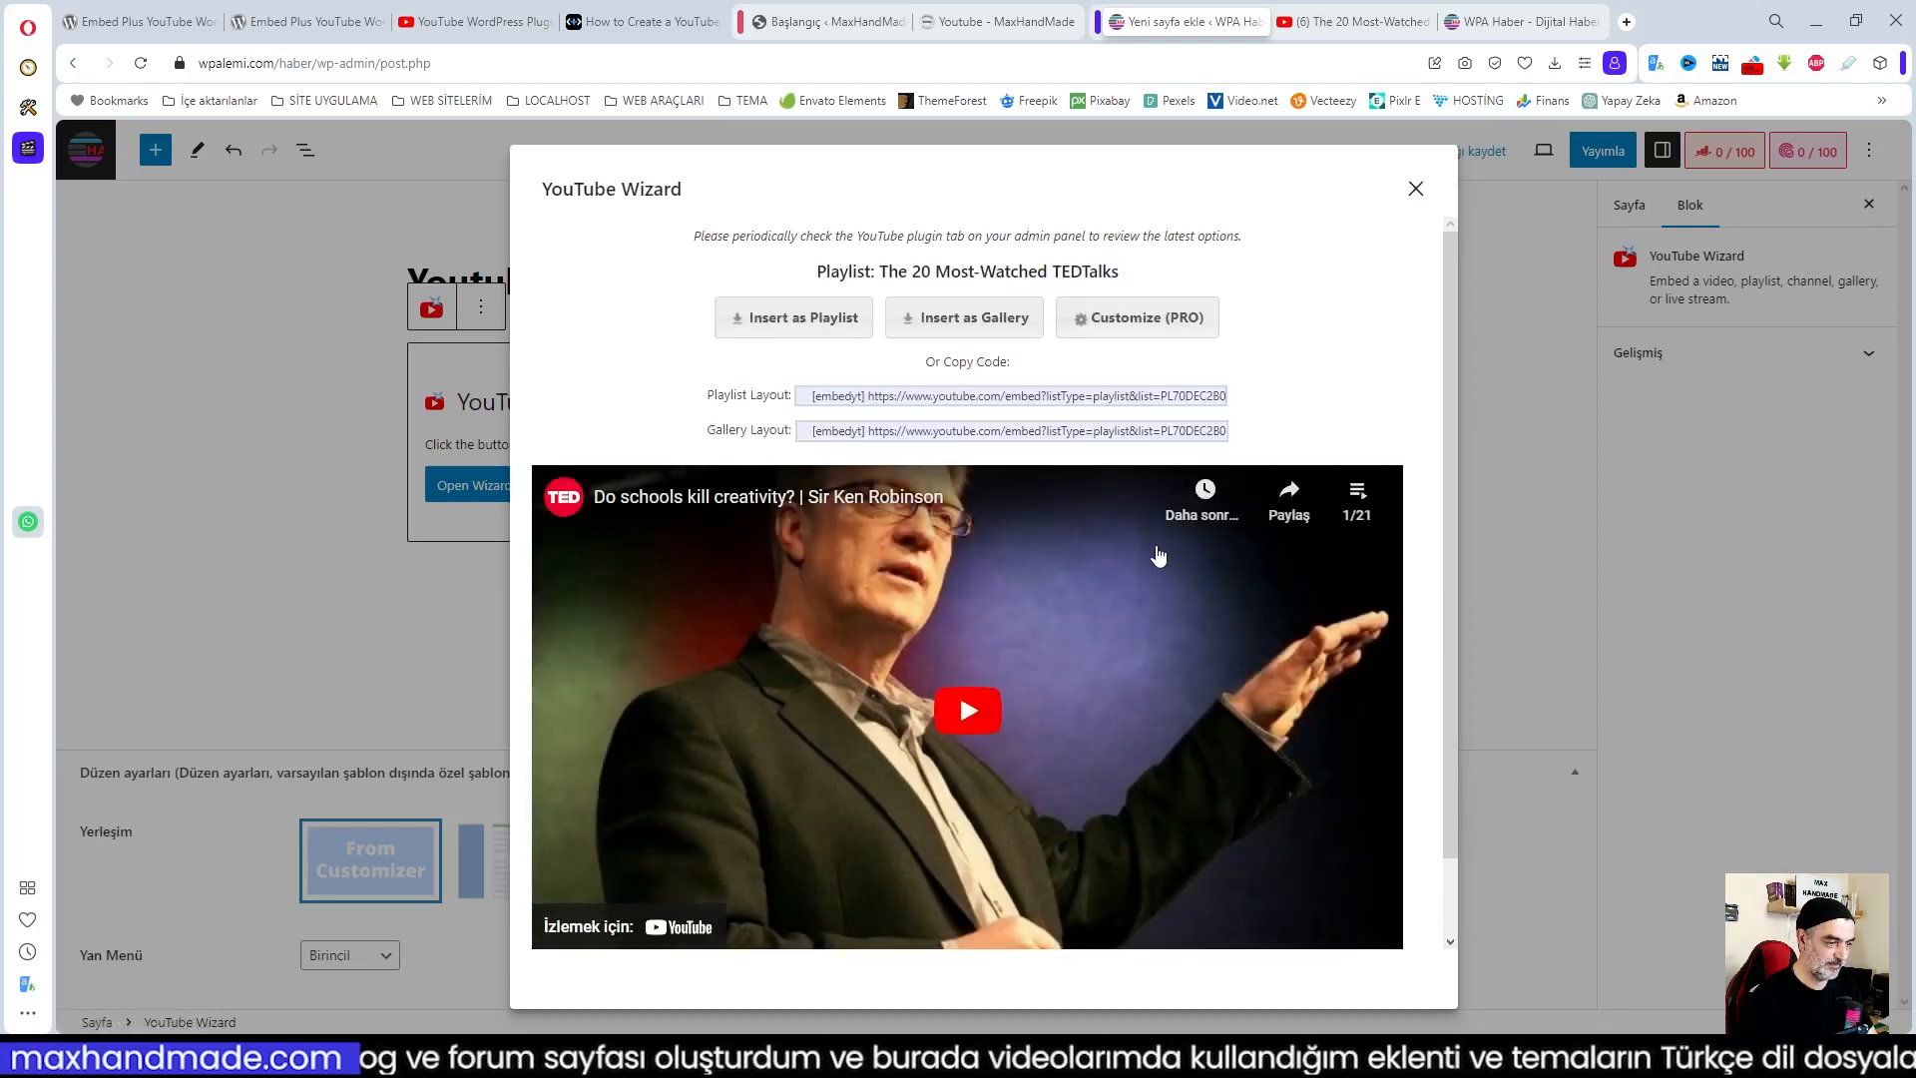
scroll(1157, 704, down, 1)
scroll(1158, 703, up, 1)
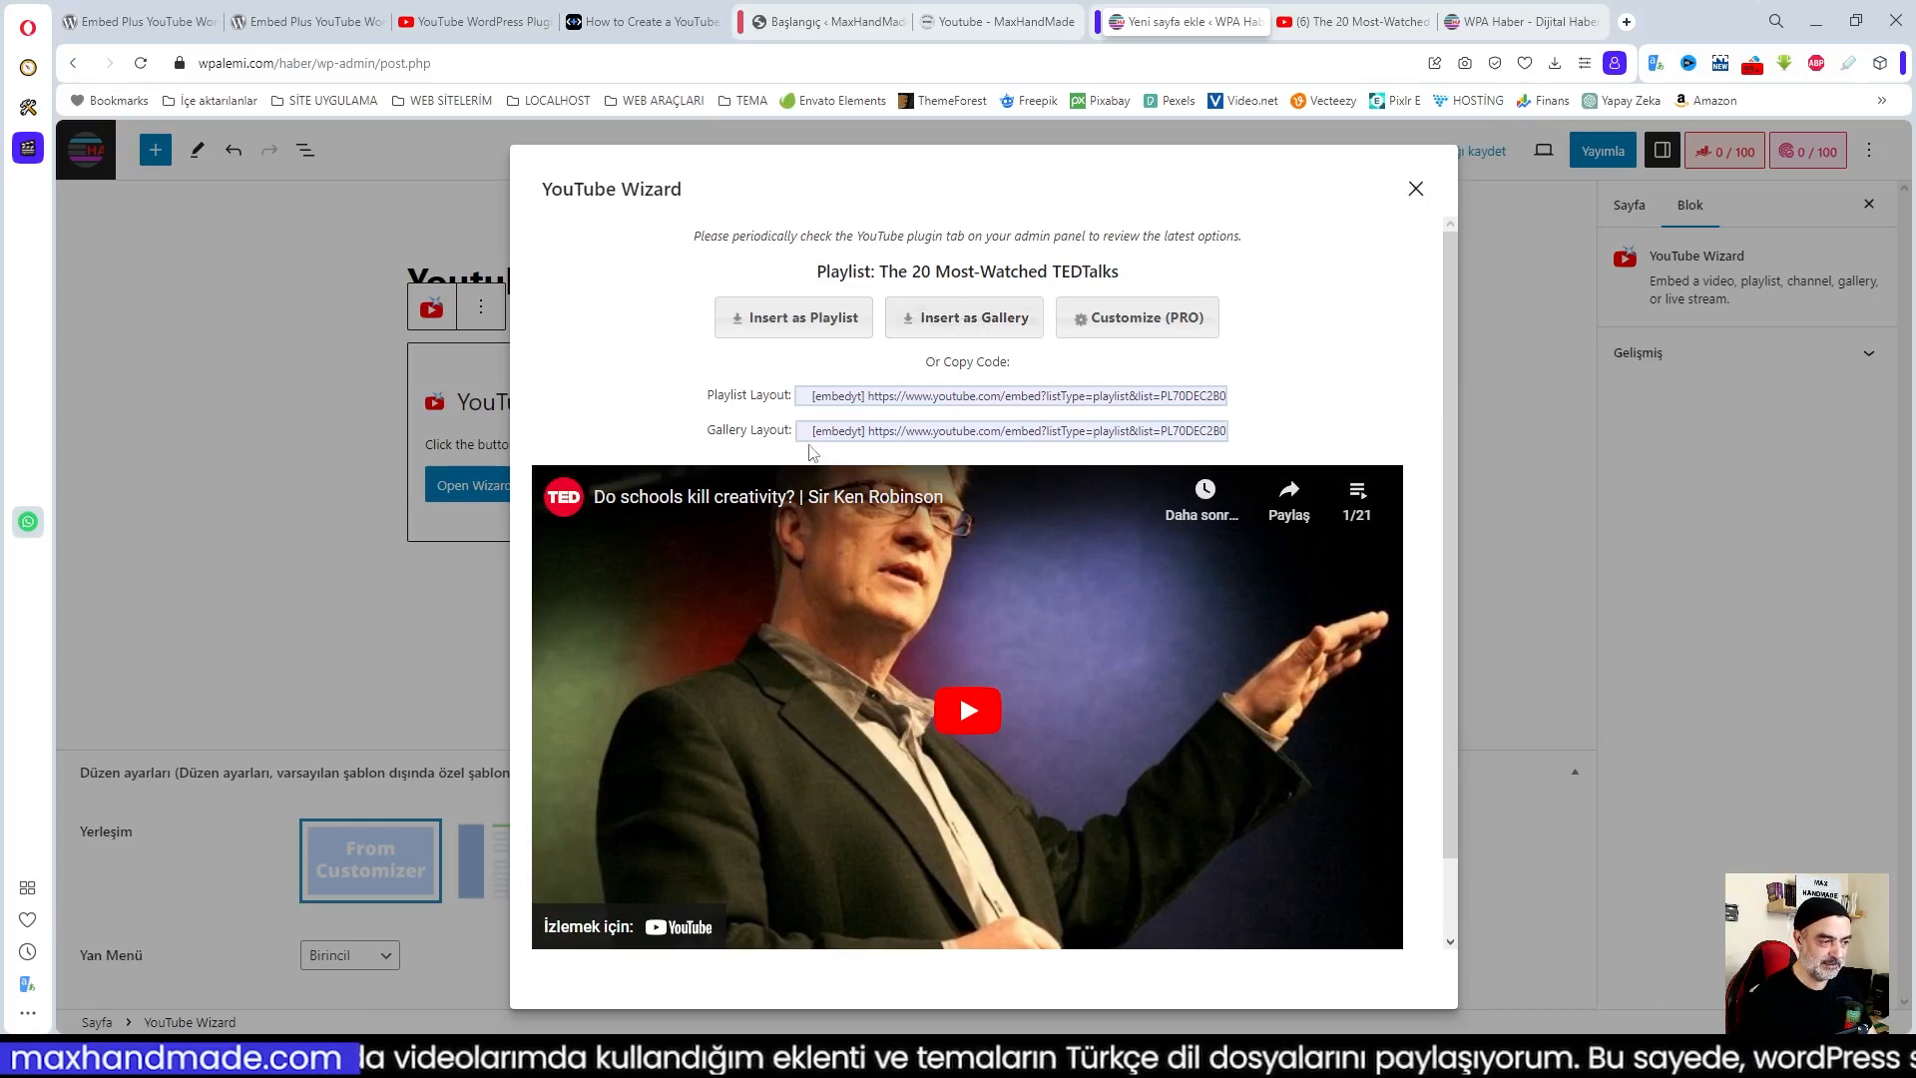
click(964, 320)
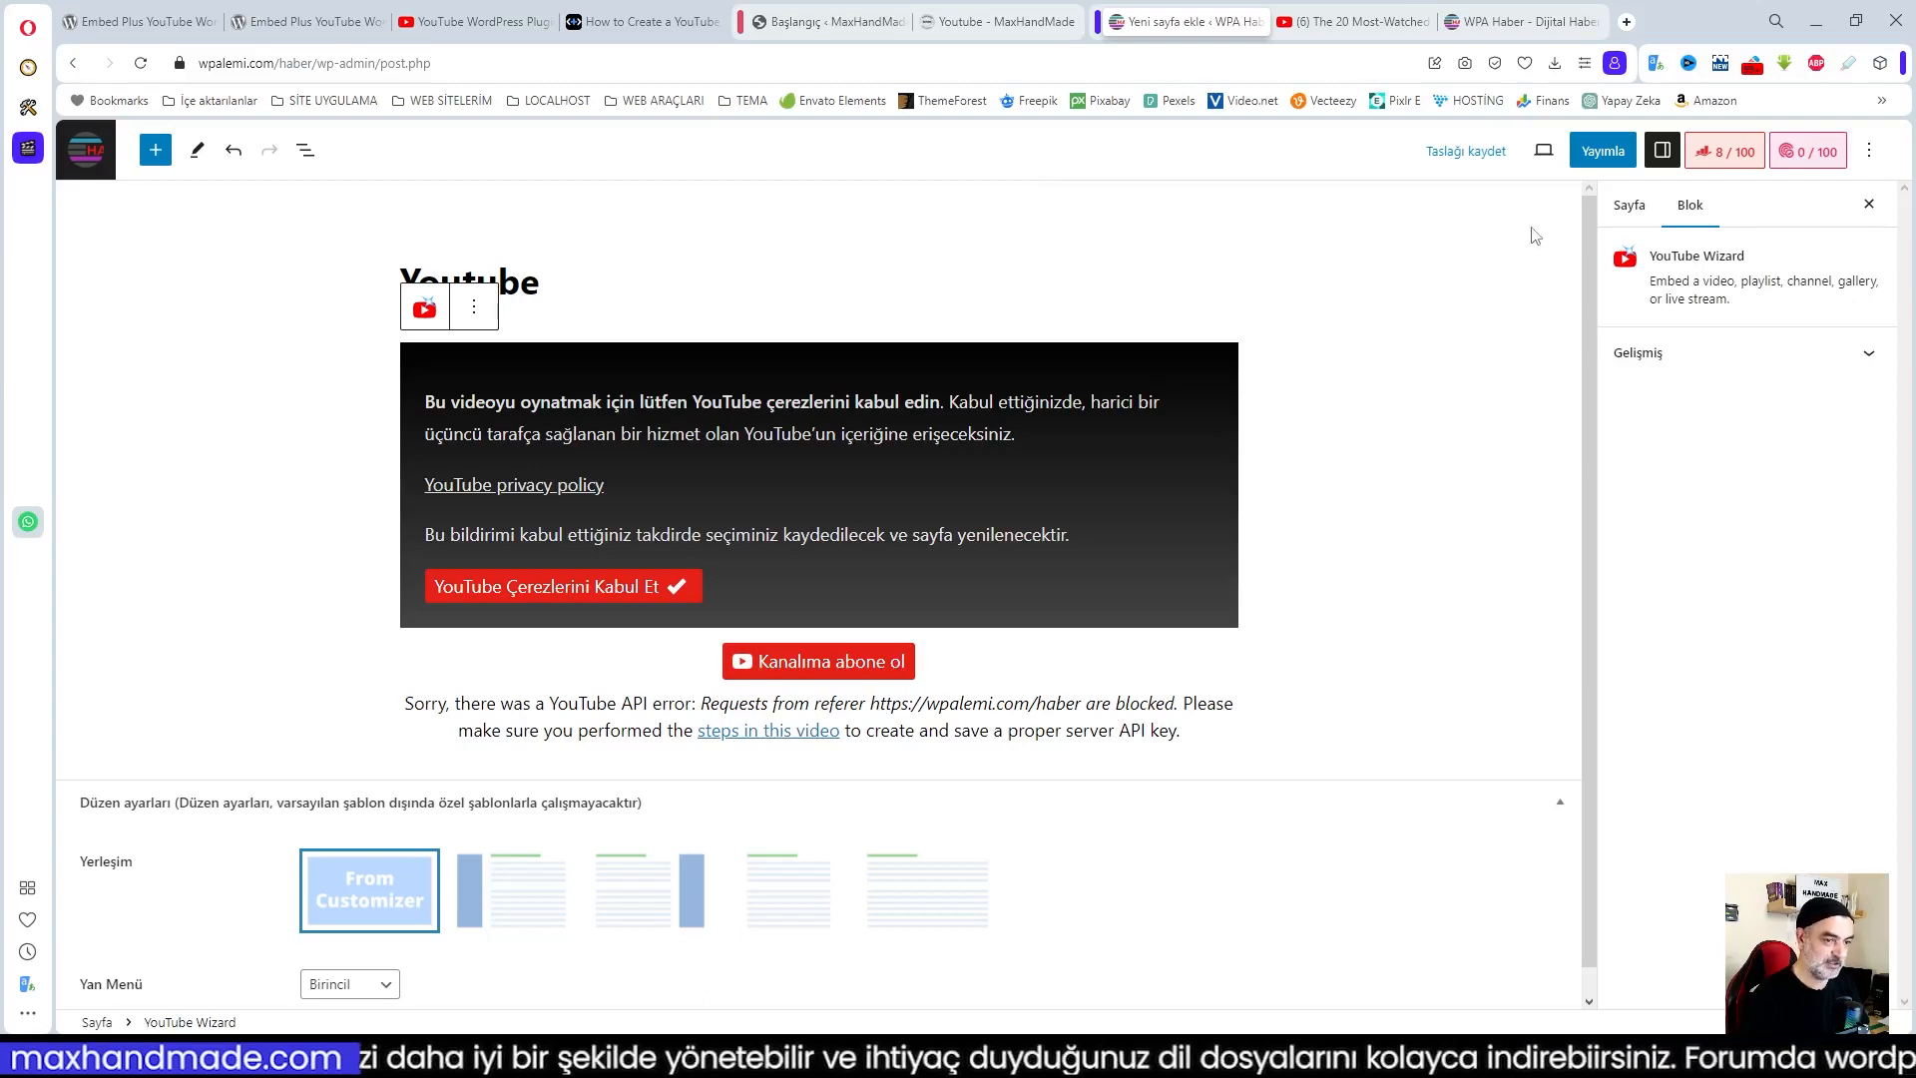
Publish the Youtube page and close the publishing confirmation
click(1411, 319)
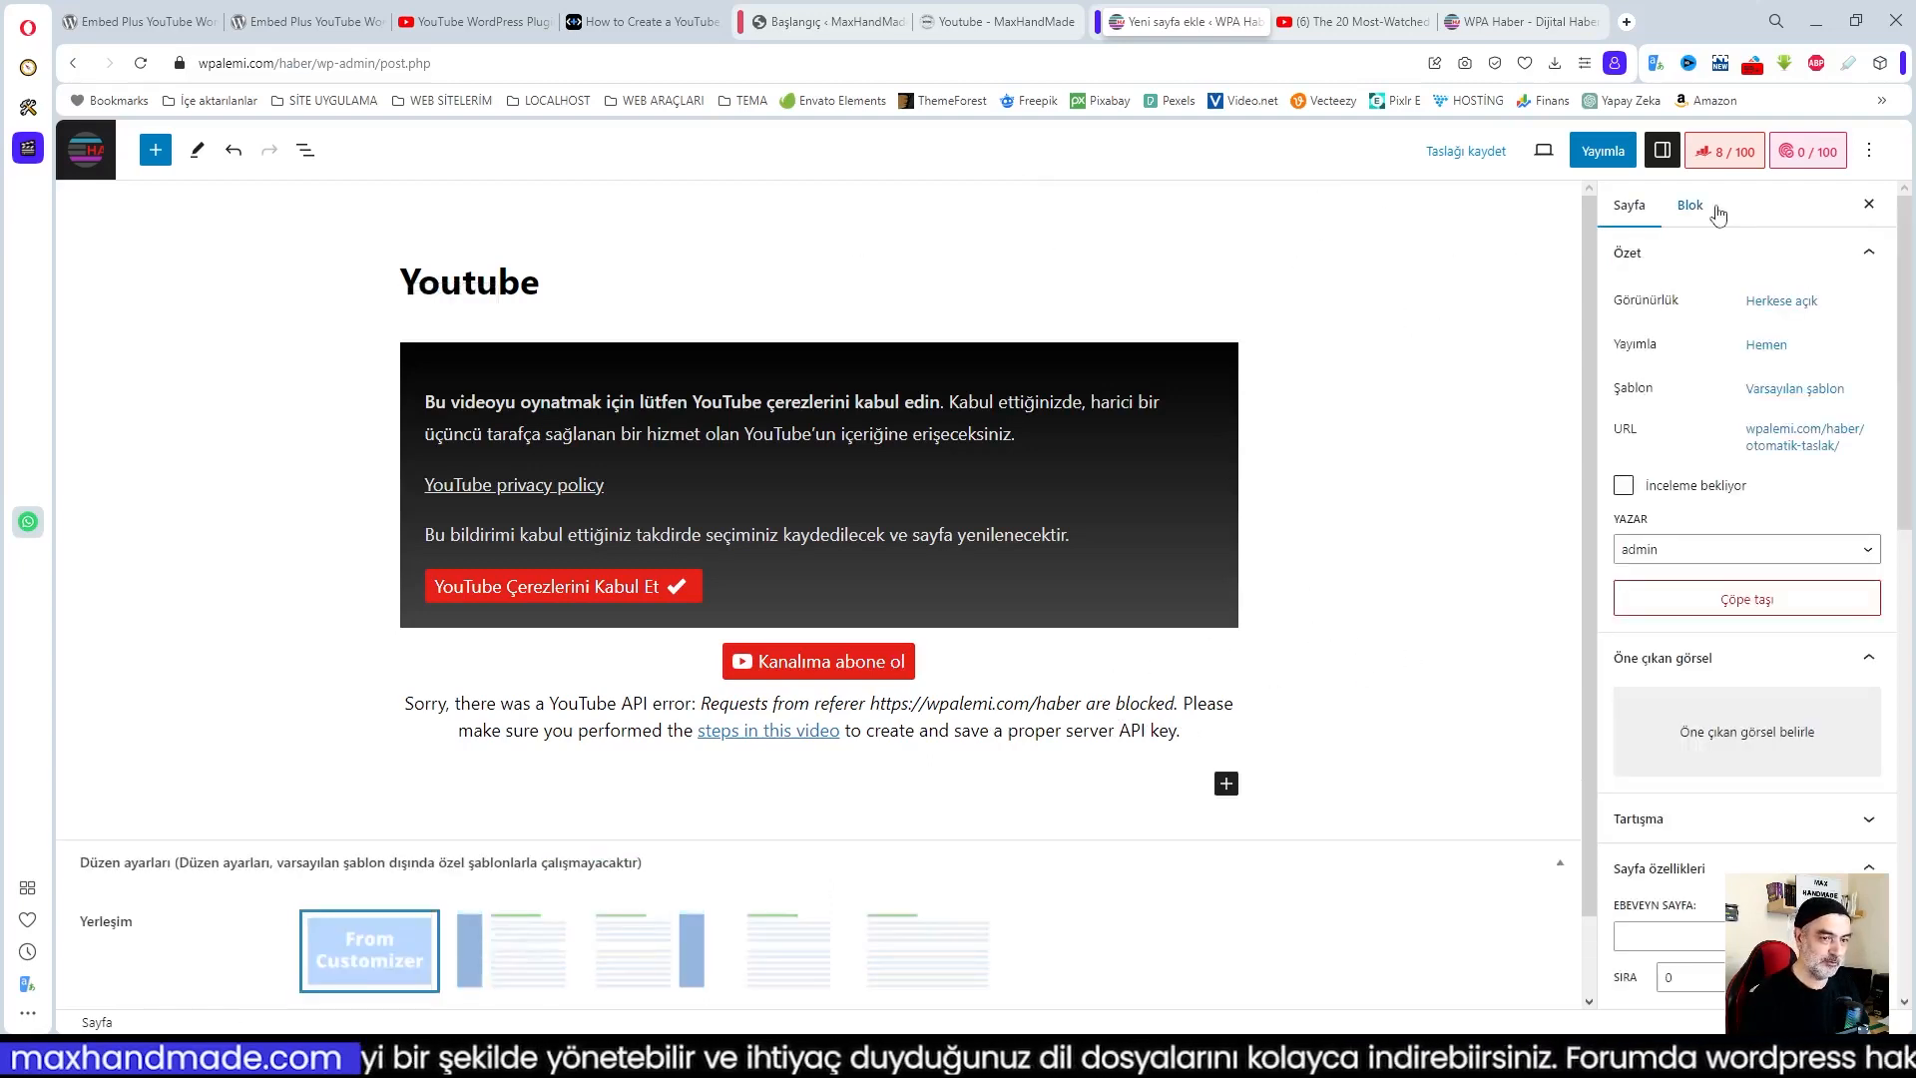
click(1604, 152)
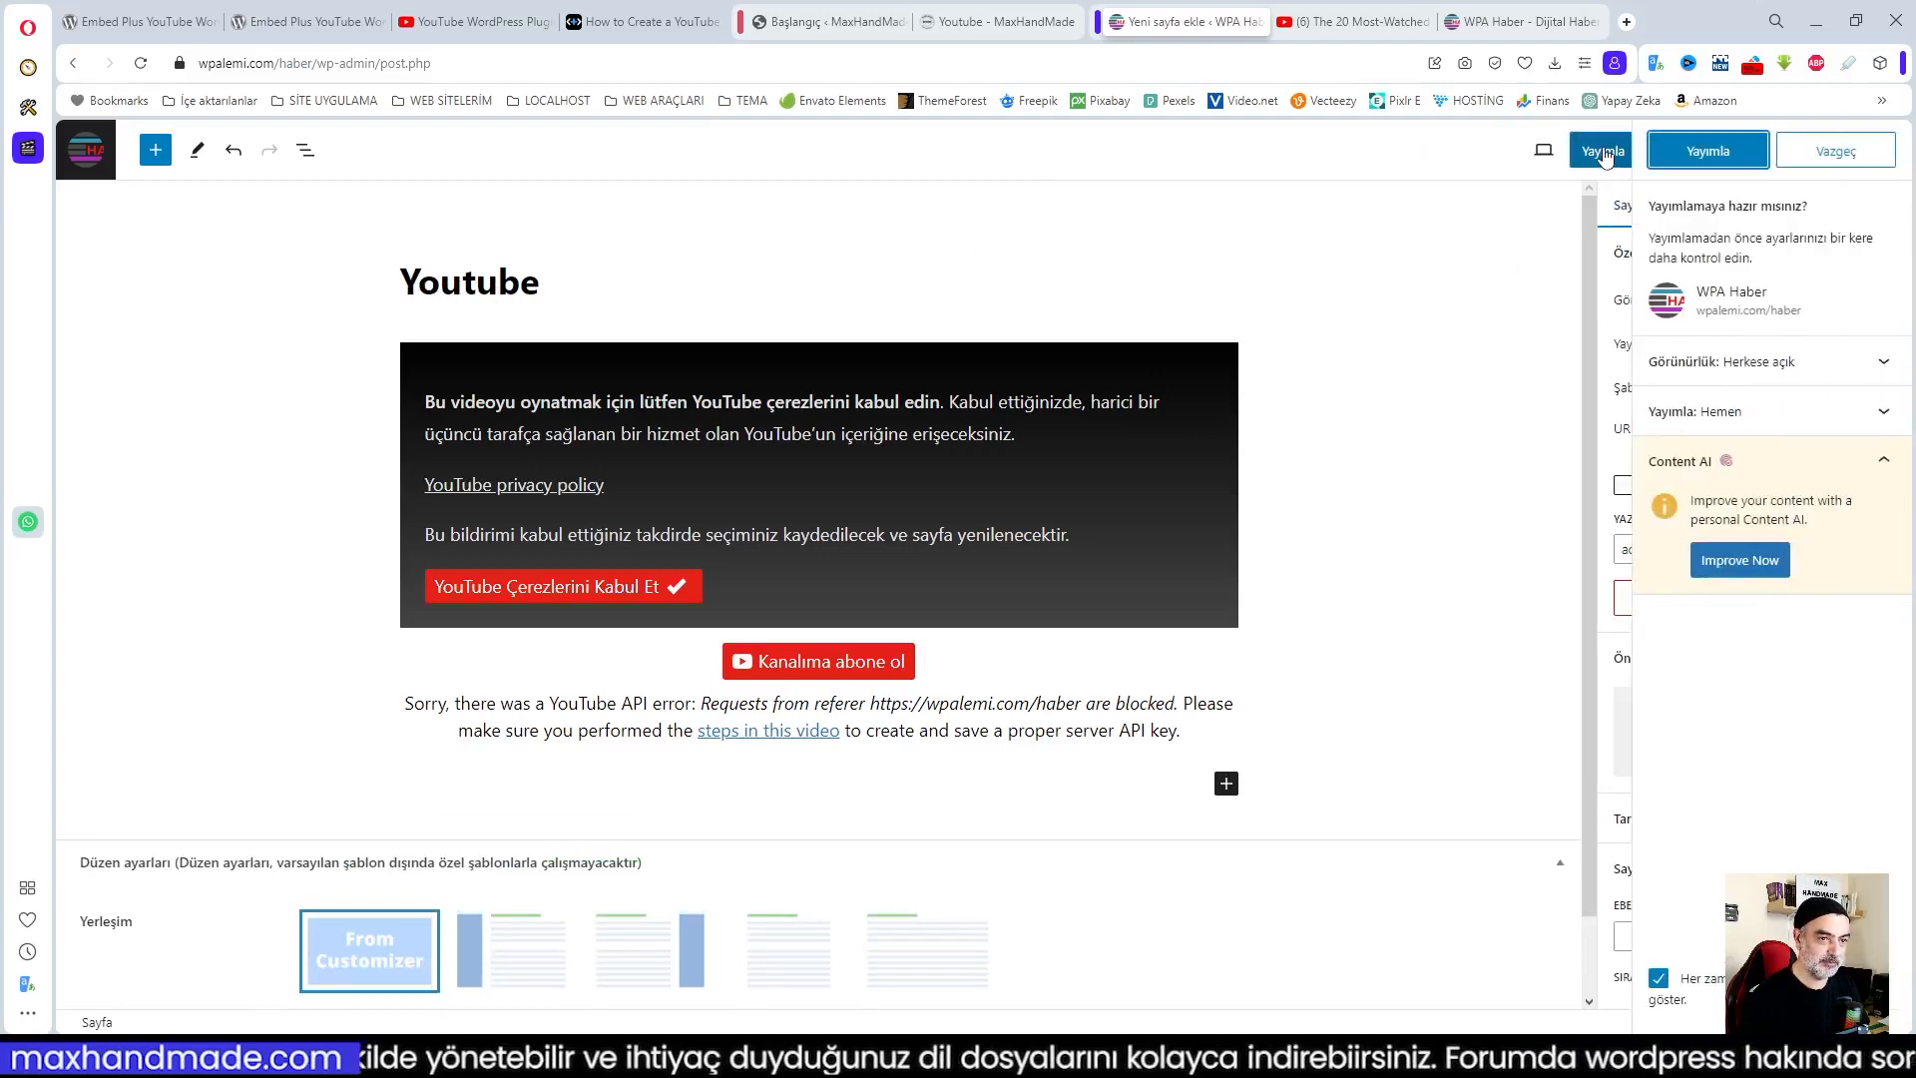
click(1707, 151)
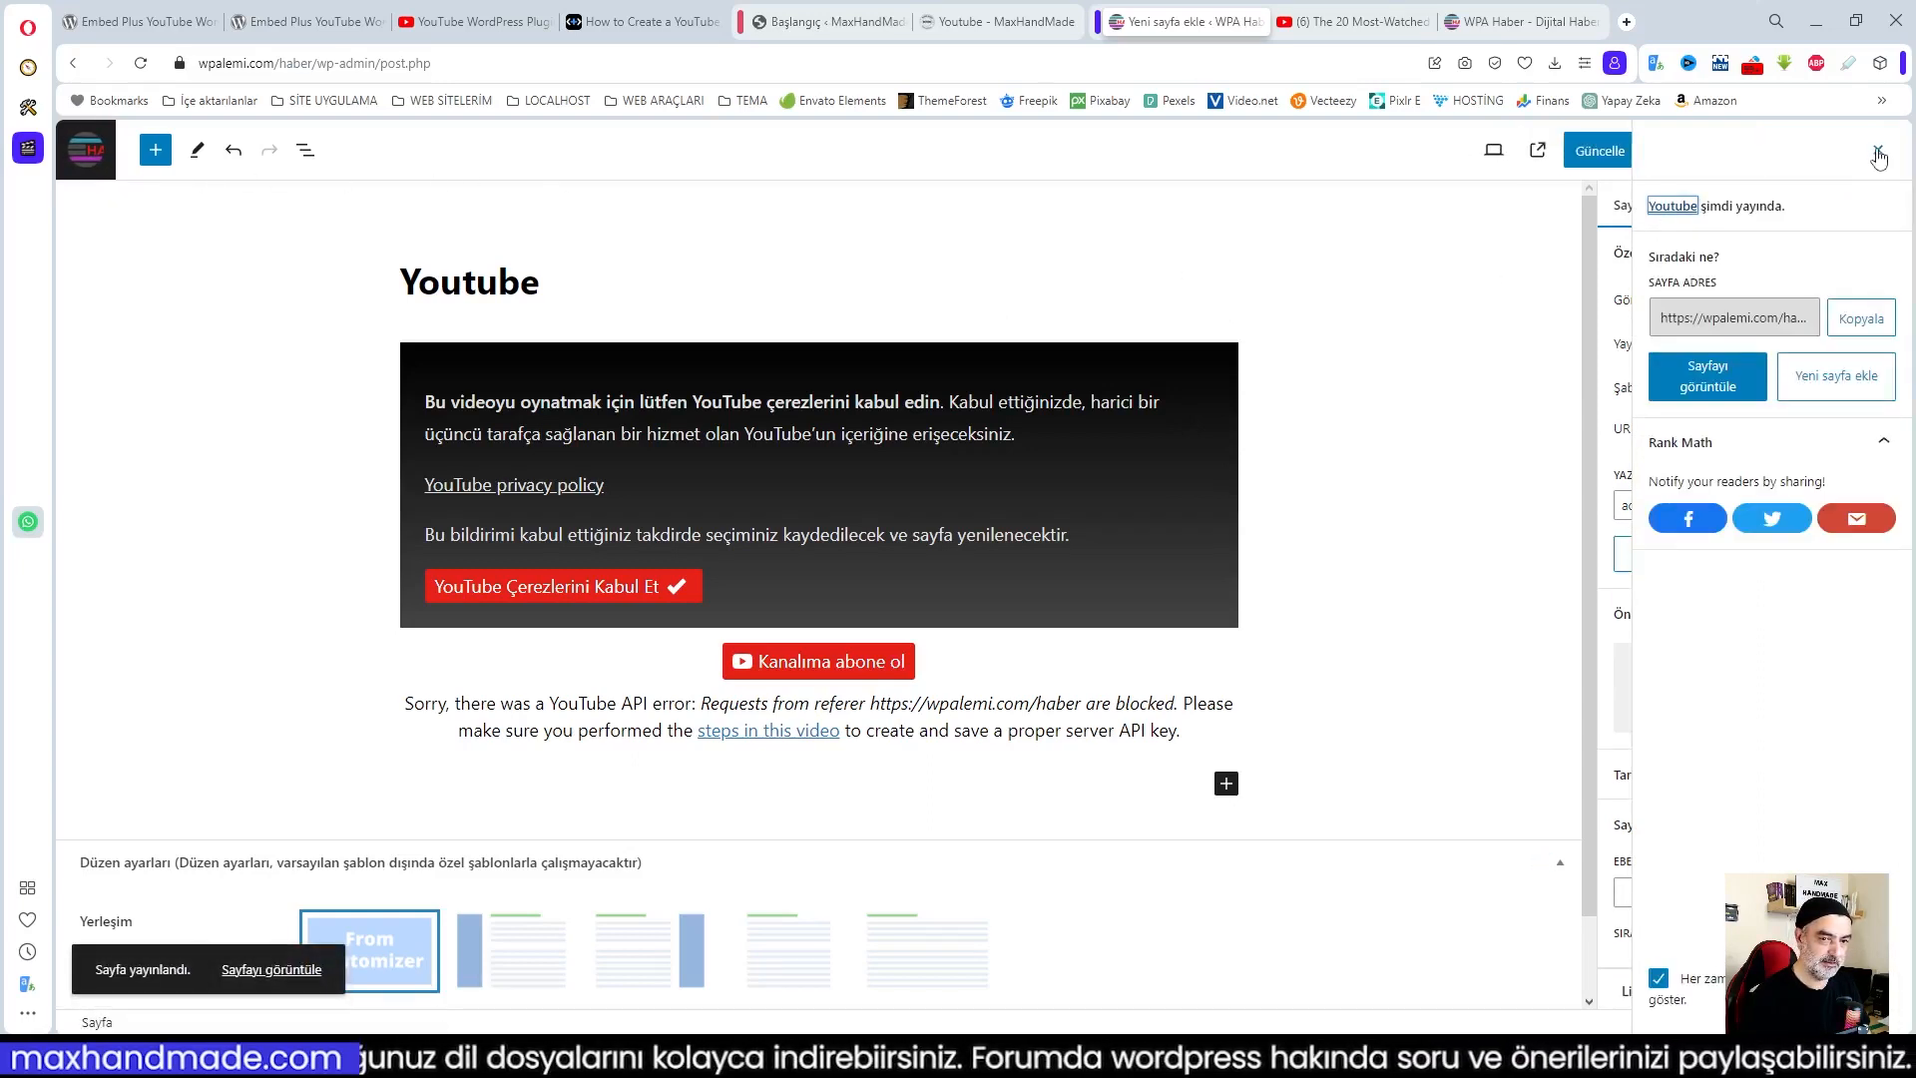
click(1876, 152)
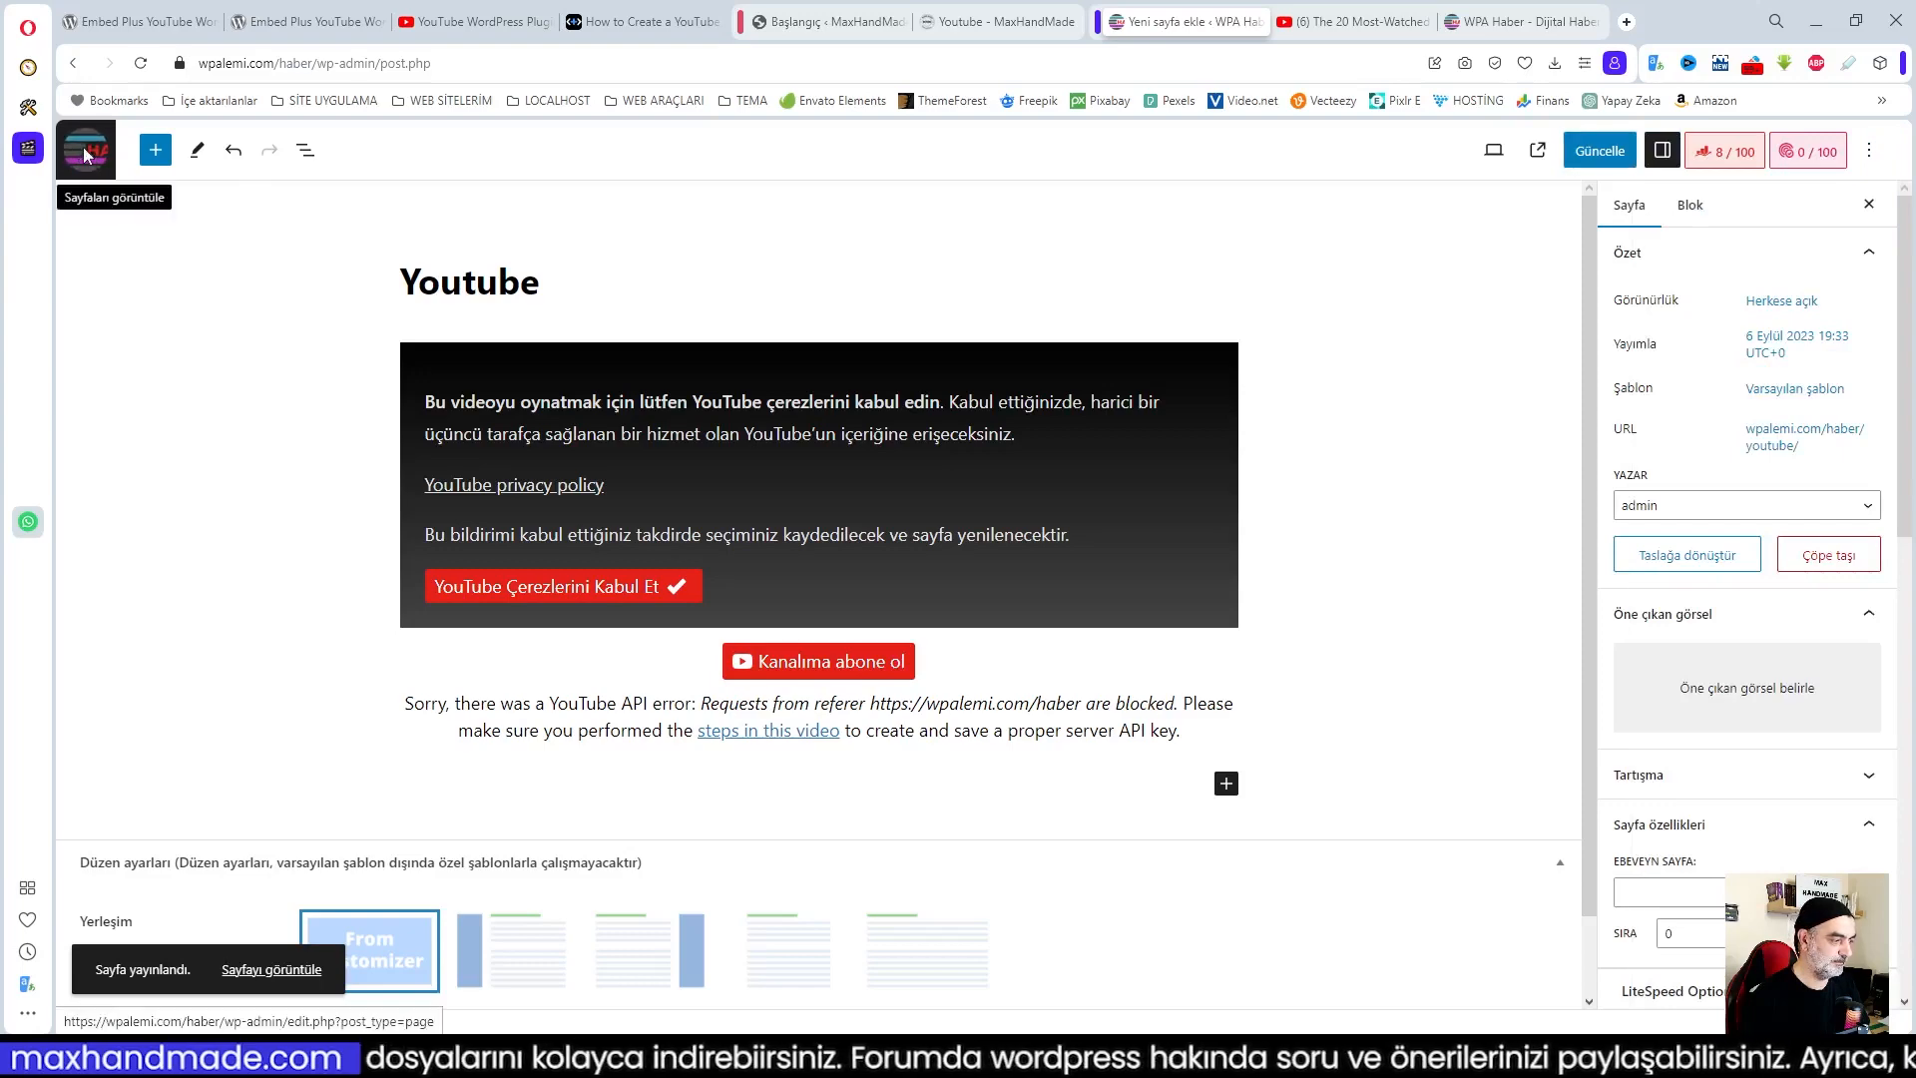
Add the Youtube page to the Primary Menu in the WordPress menu editor and save the menu
click(84, 153)
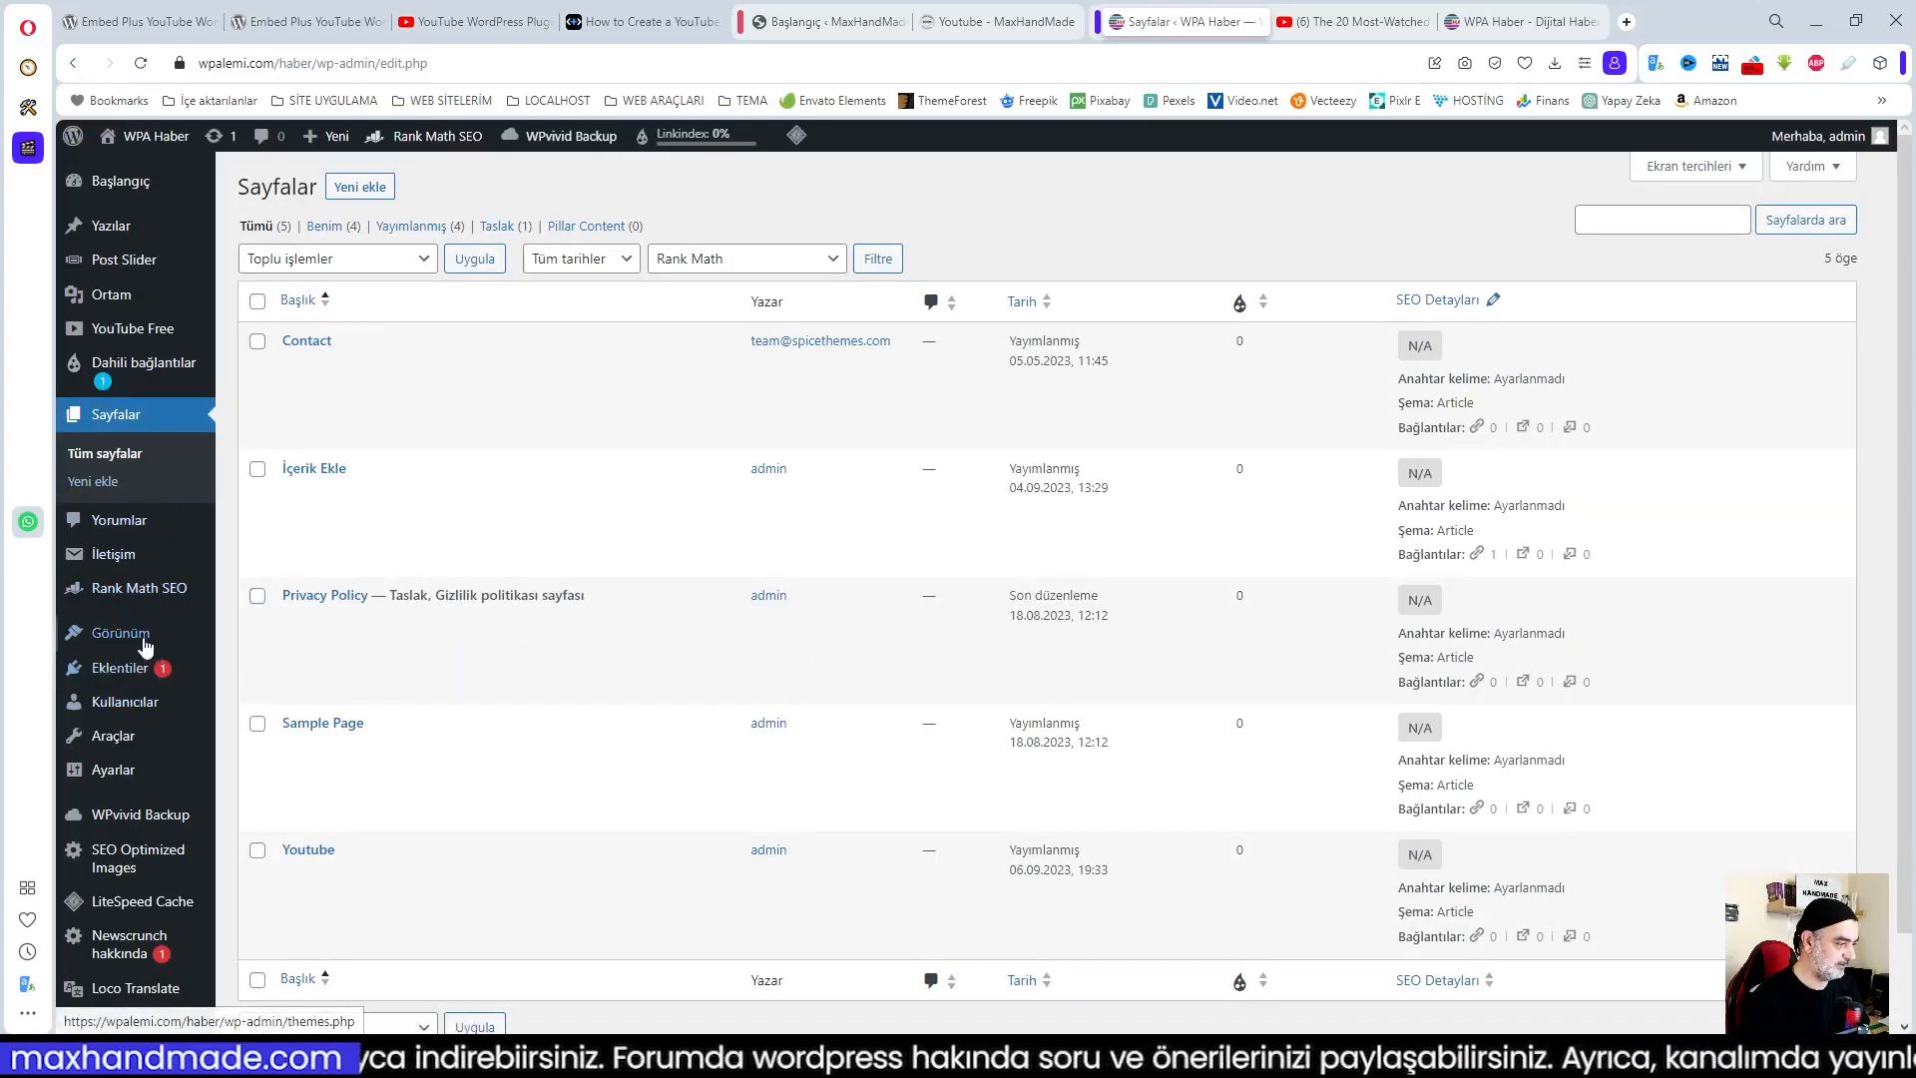
click(263, 729)
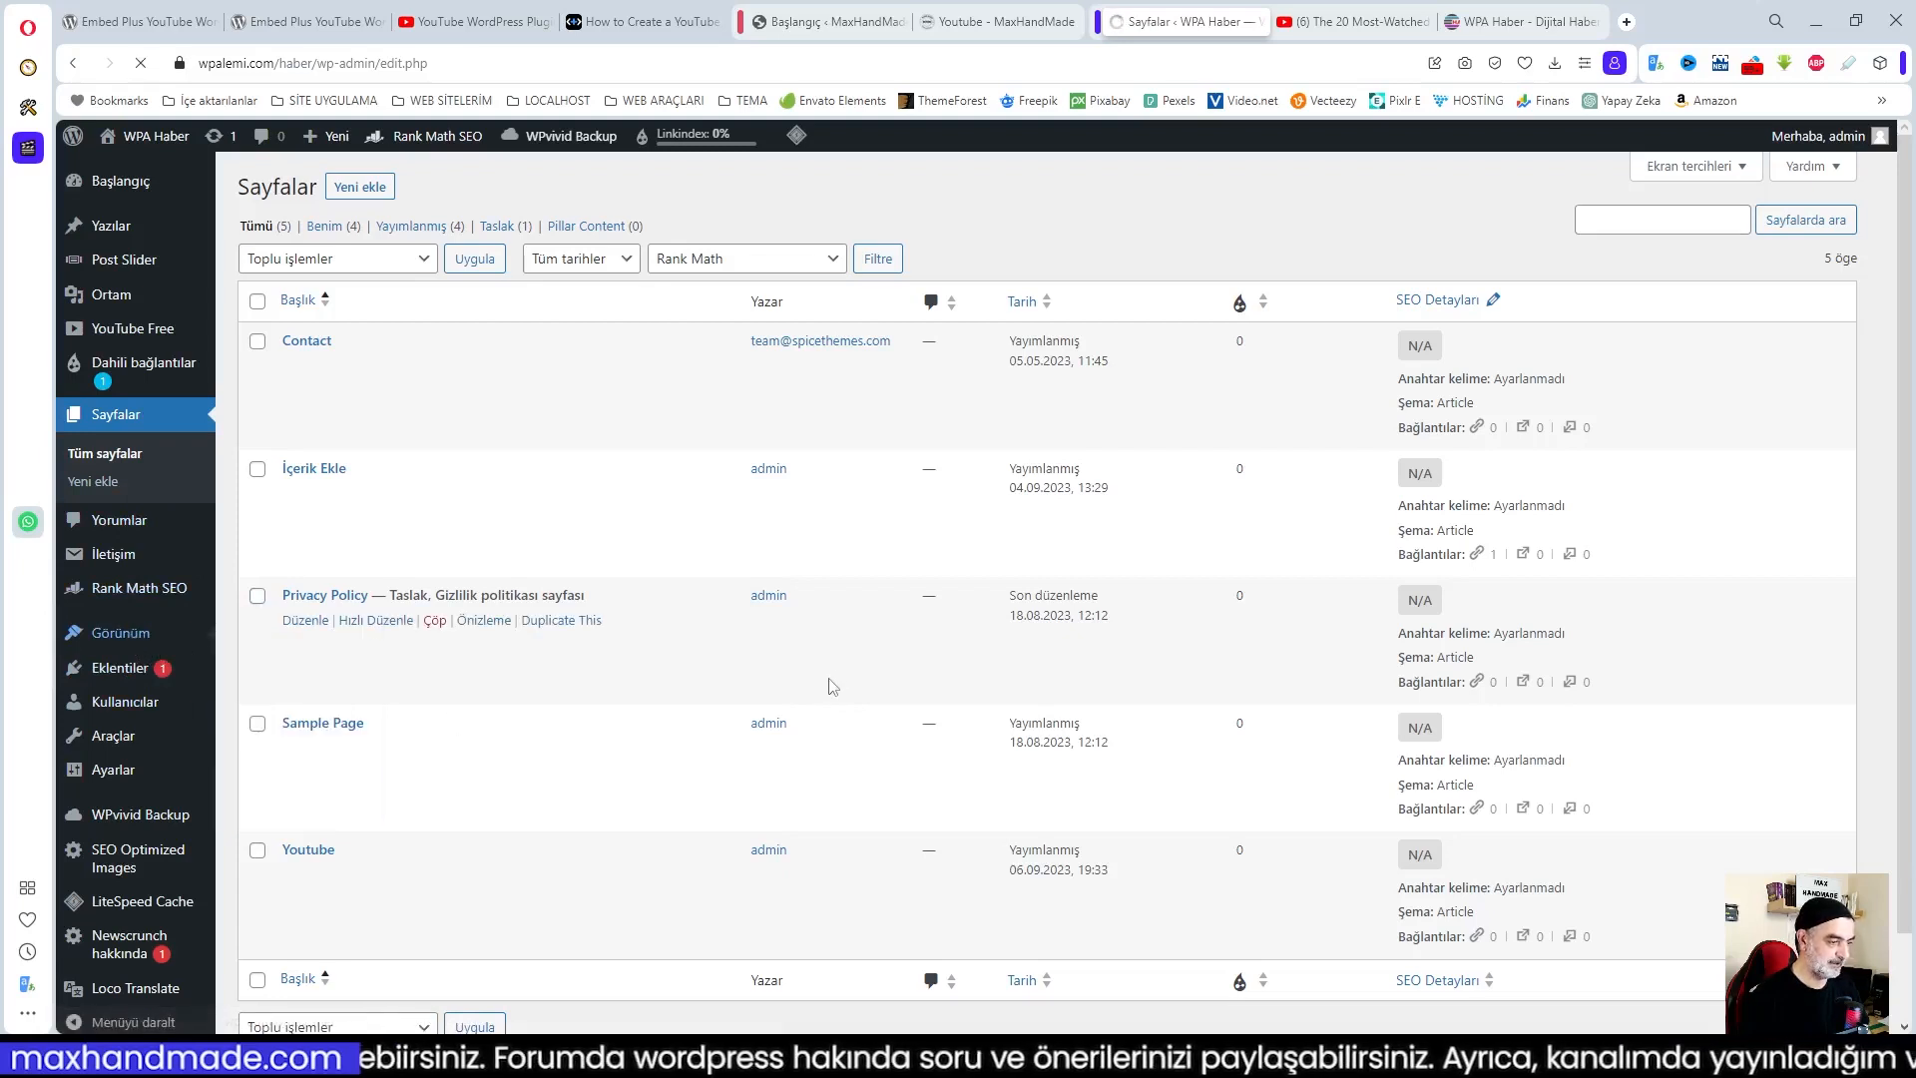
click(272, 520)
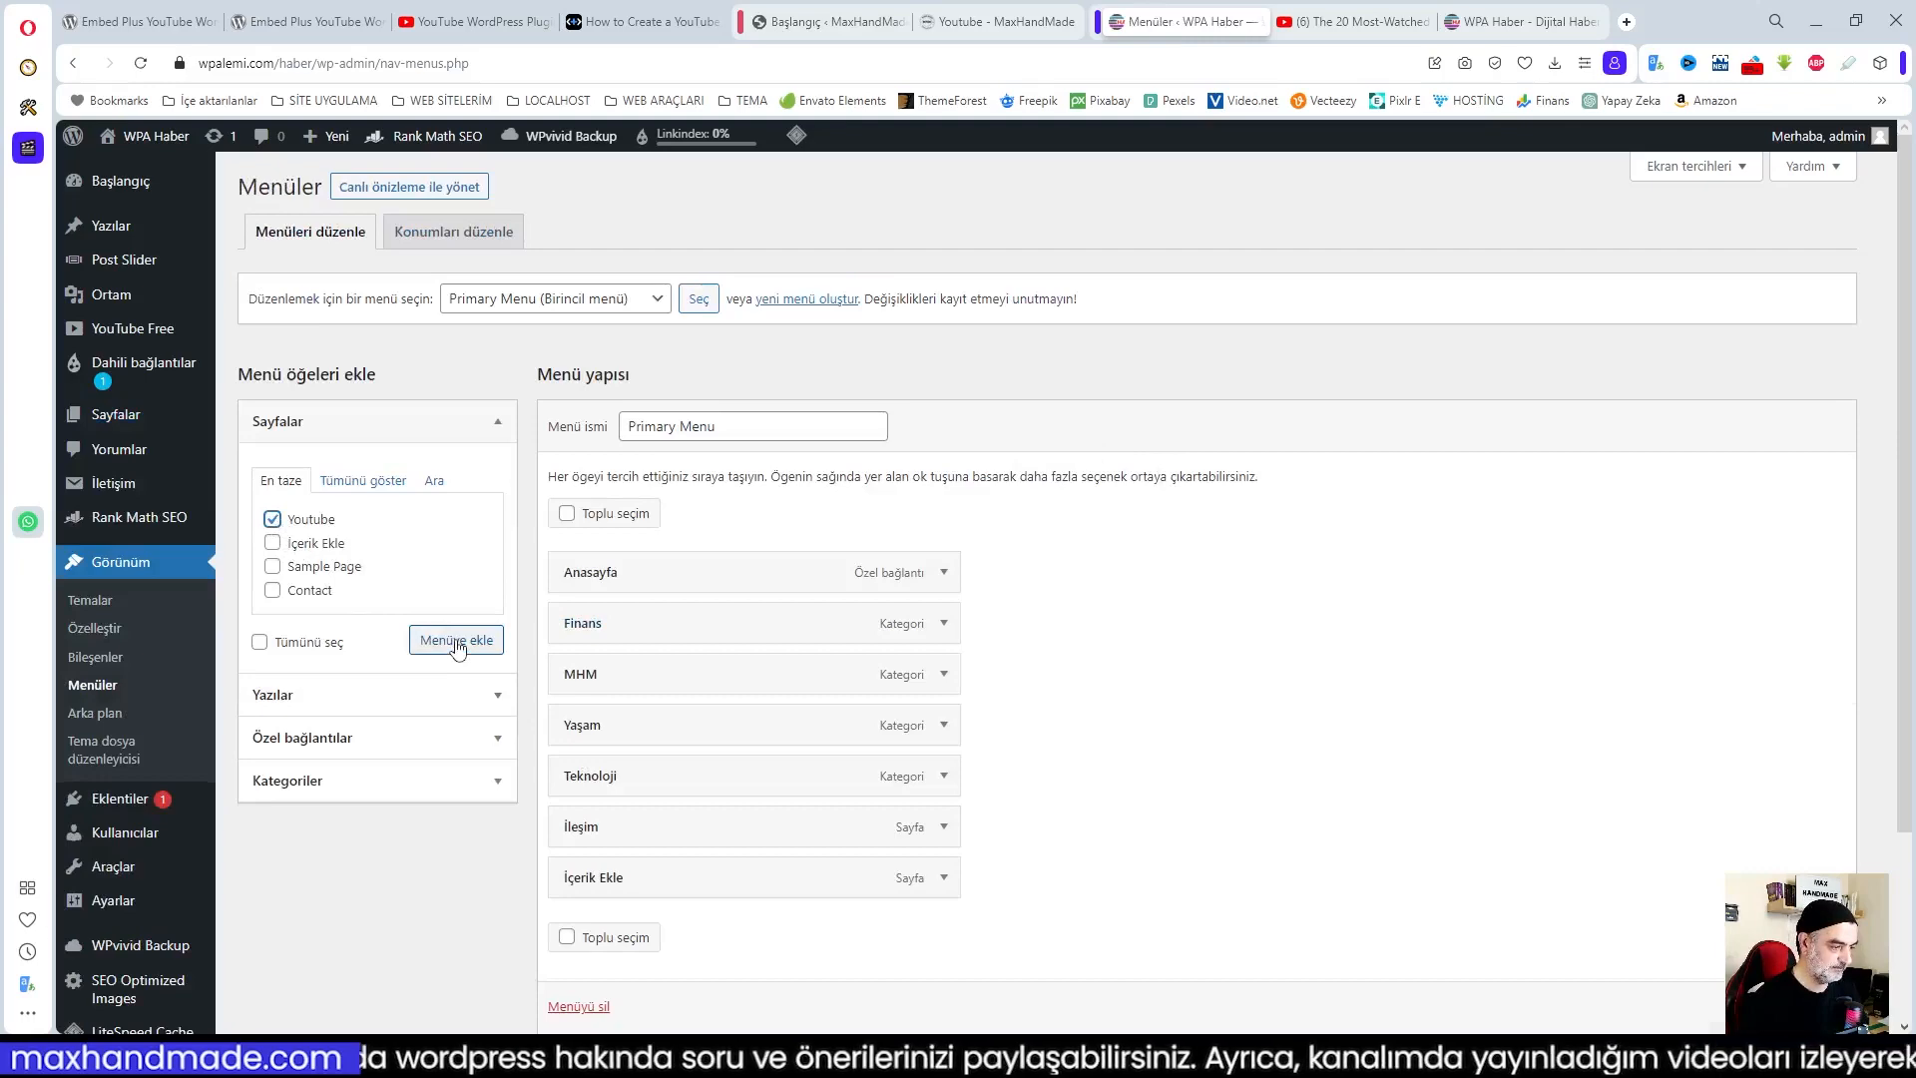
click(456, 641)
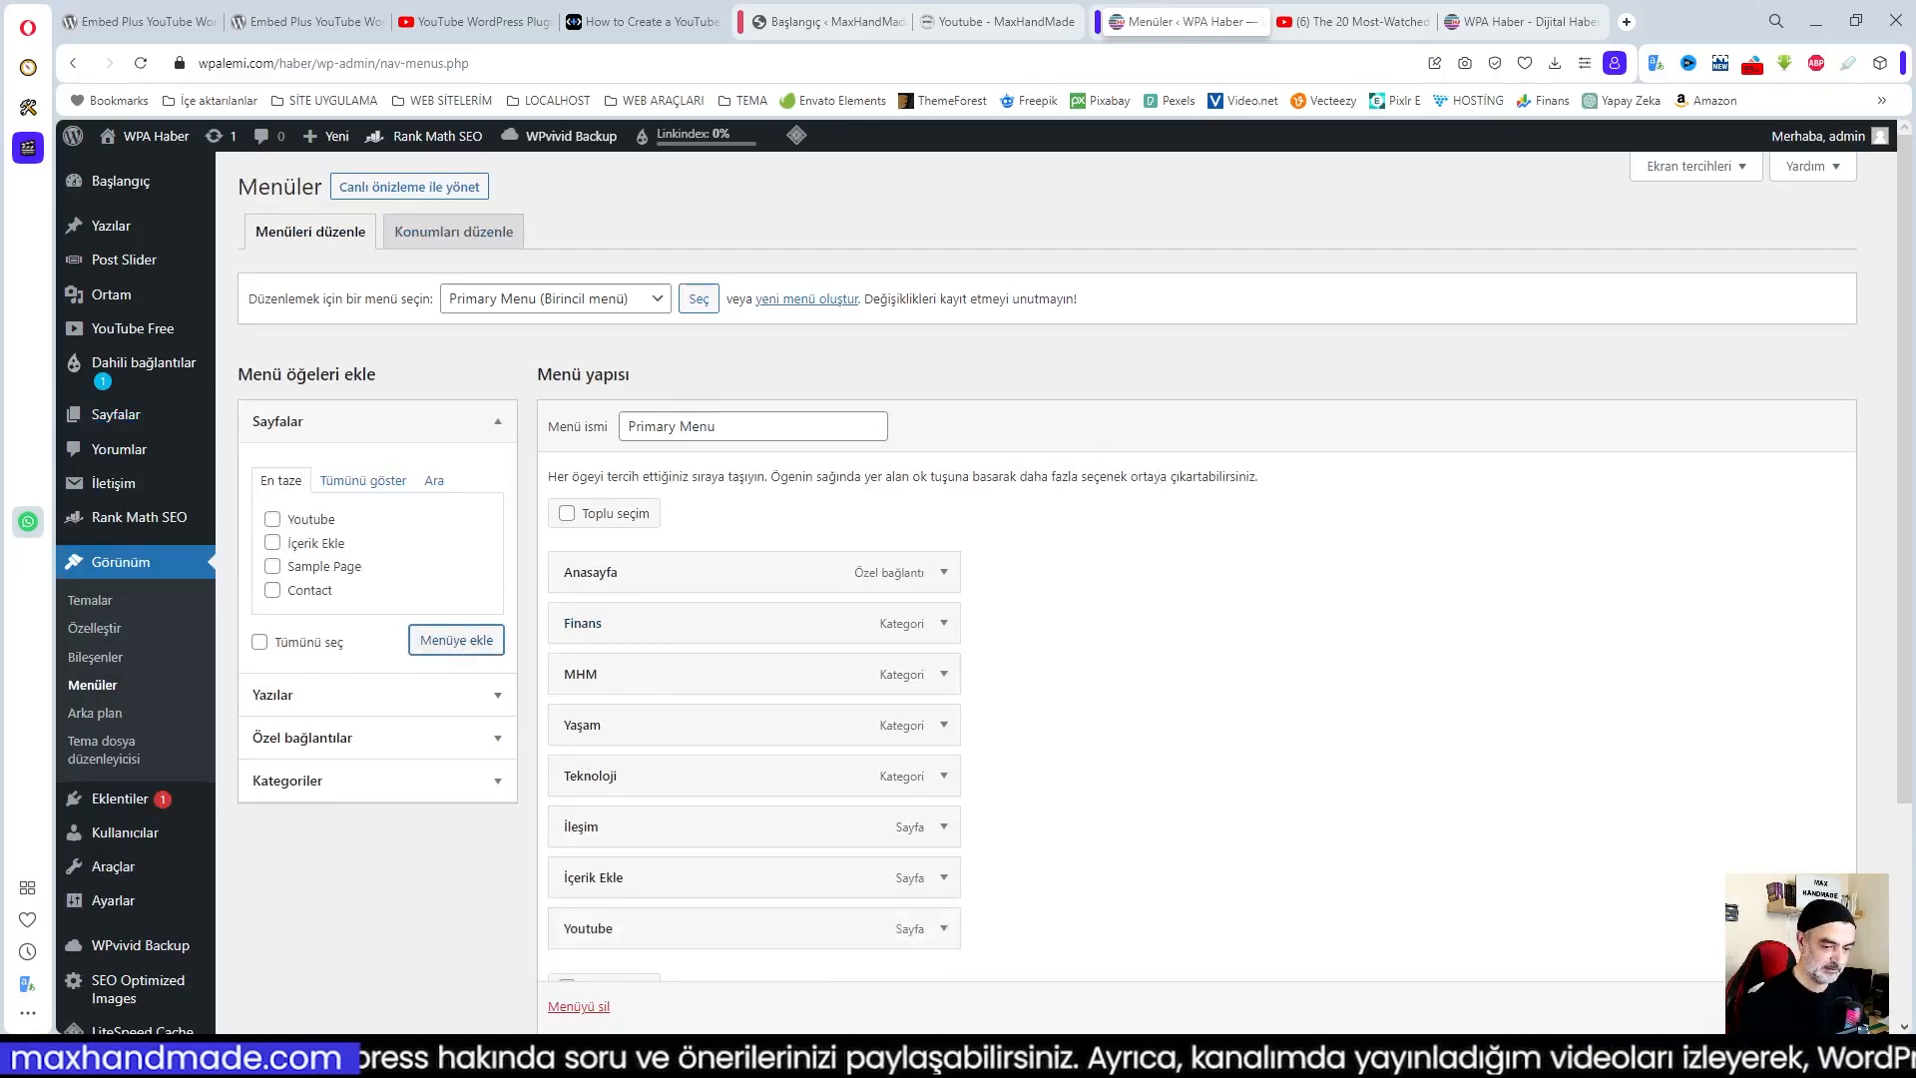
click(1792, 1006)
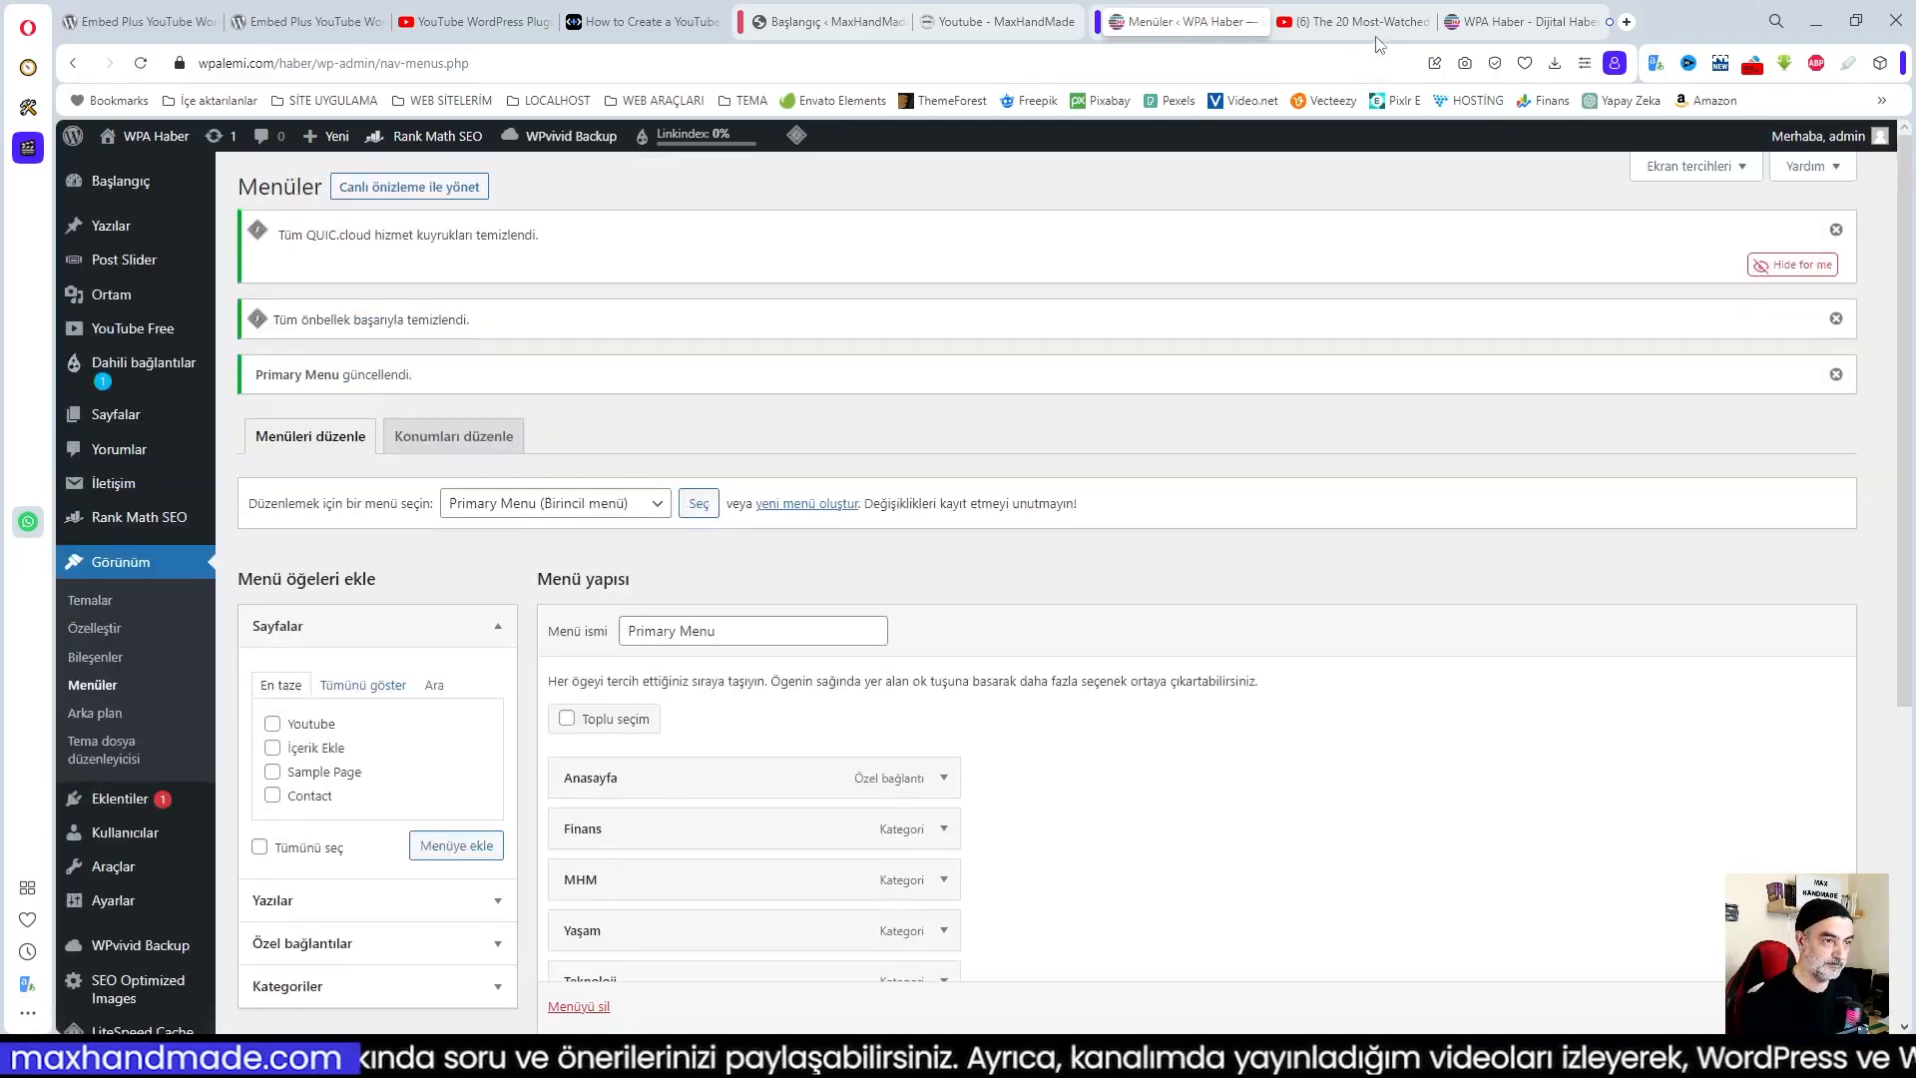
Reload the WPA Haber home page, open the Youtube page from its menu and accept the YouTube cookies
click(1505, 23)
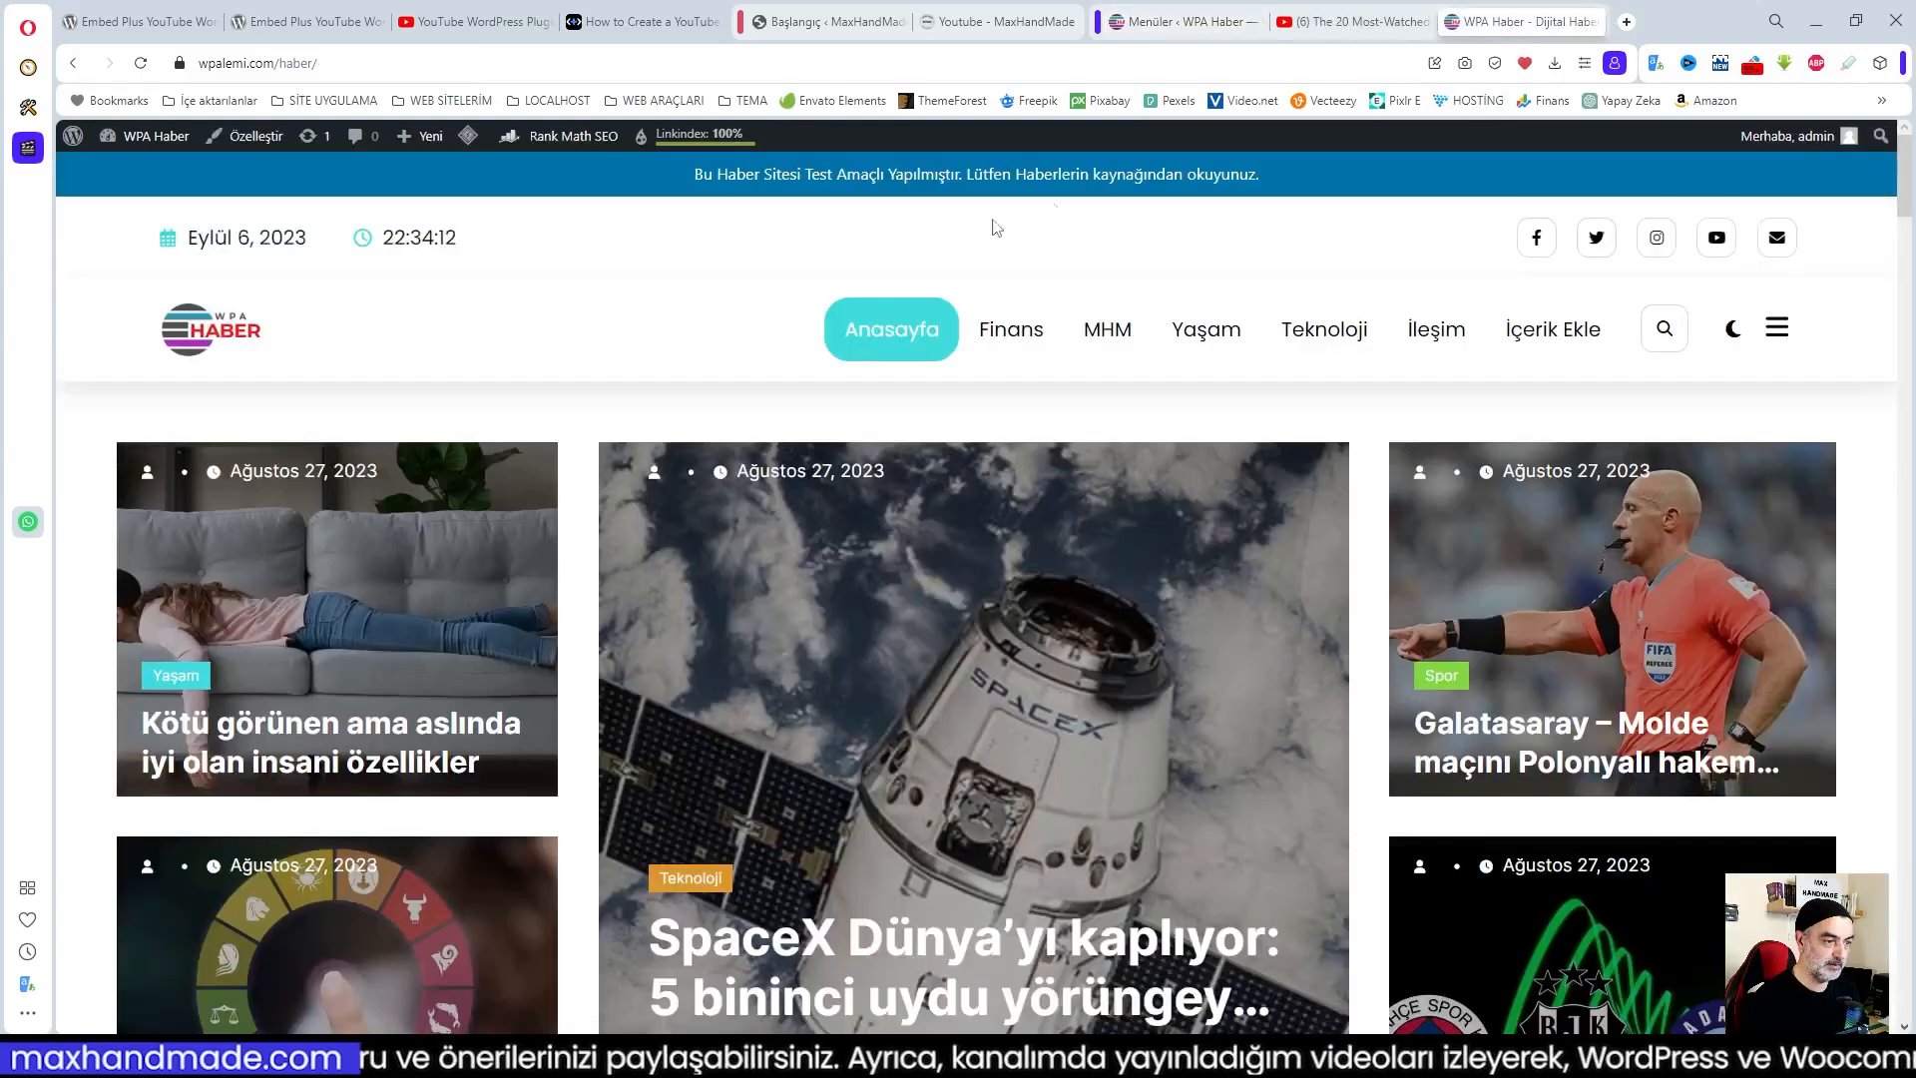
key(F5)
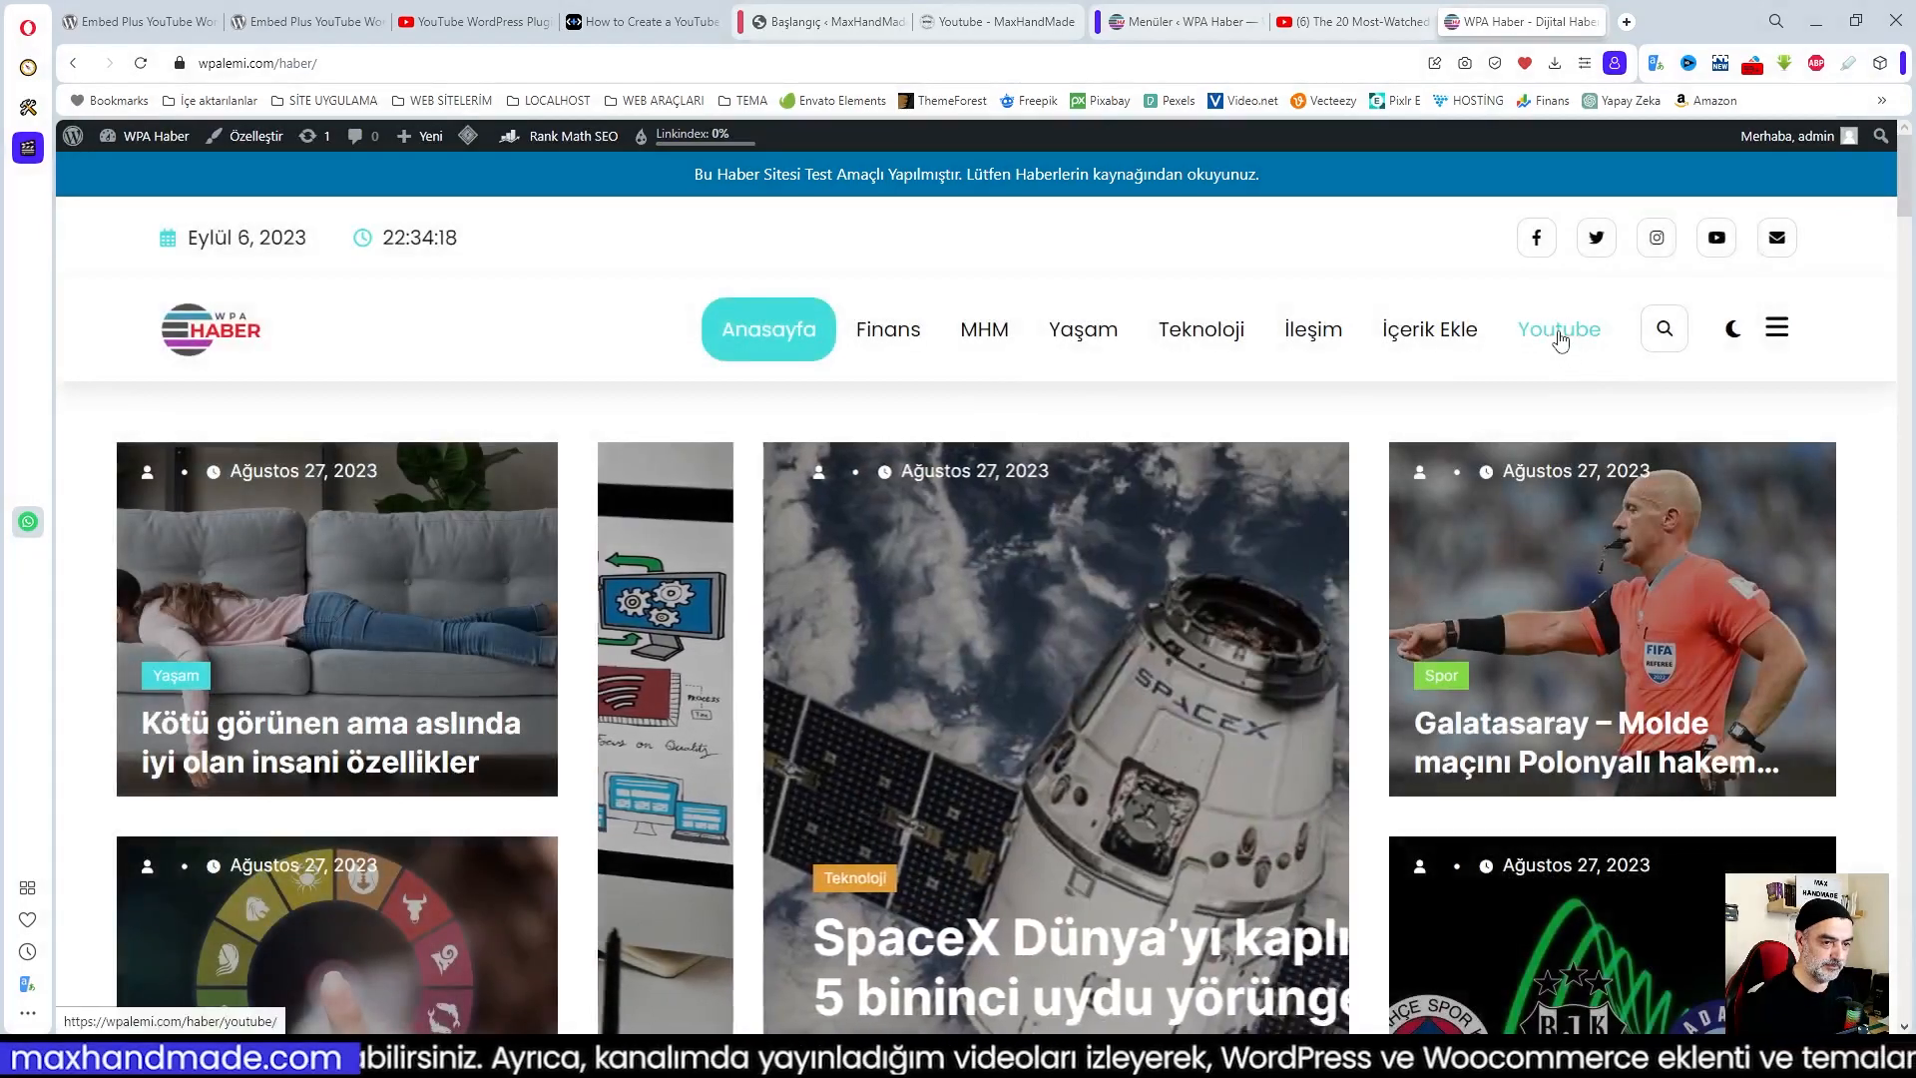
click(1561, 335)
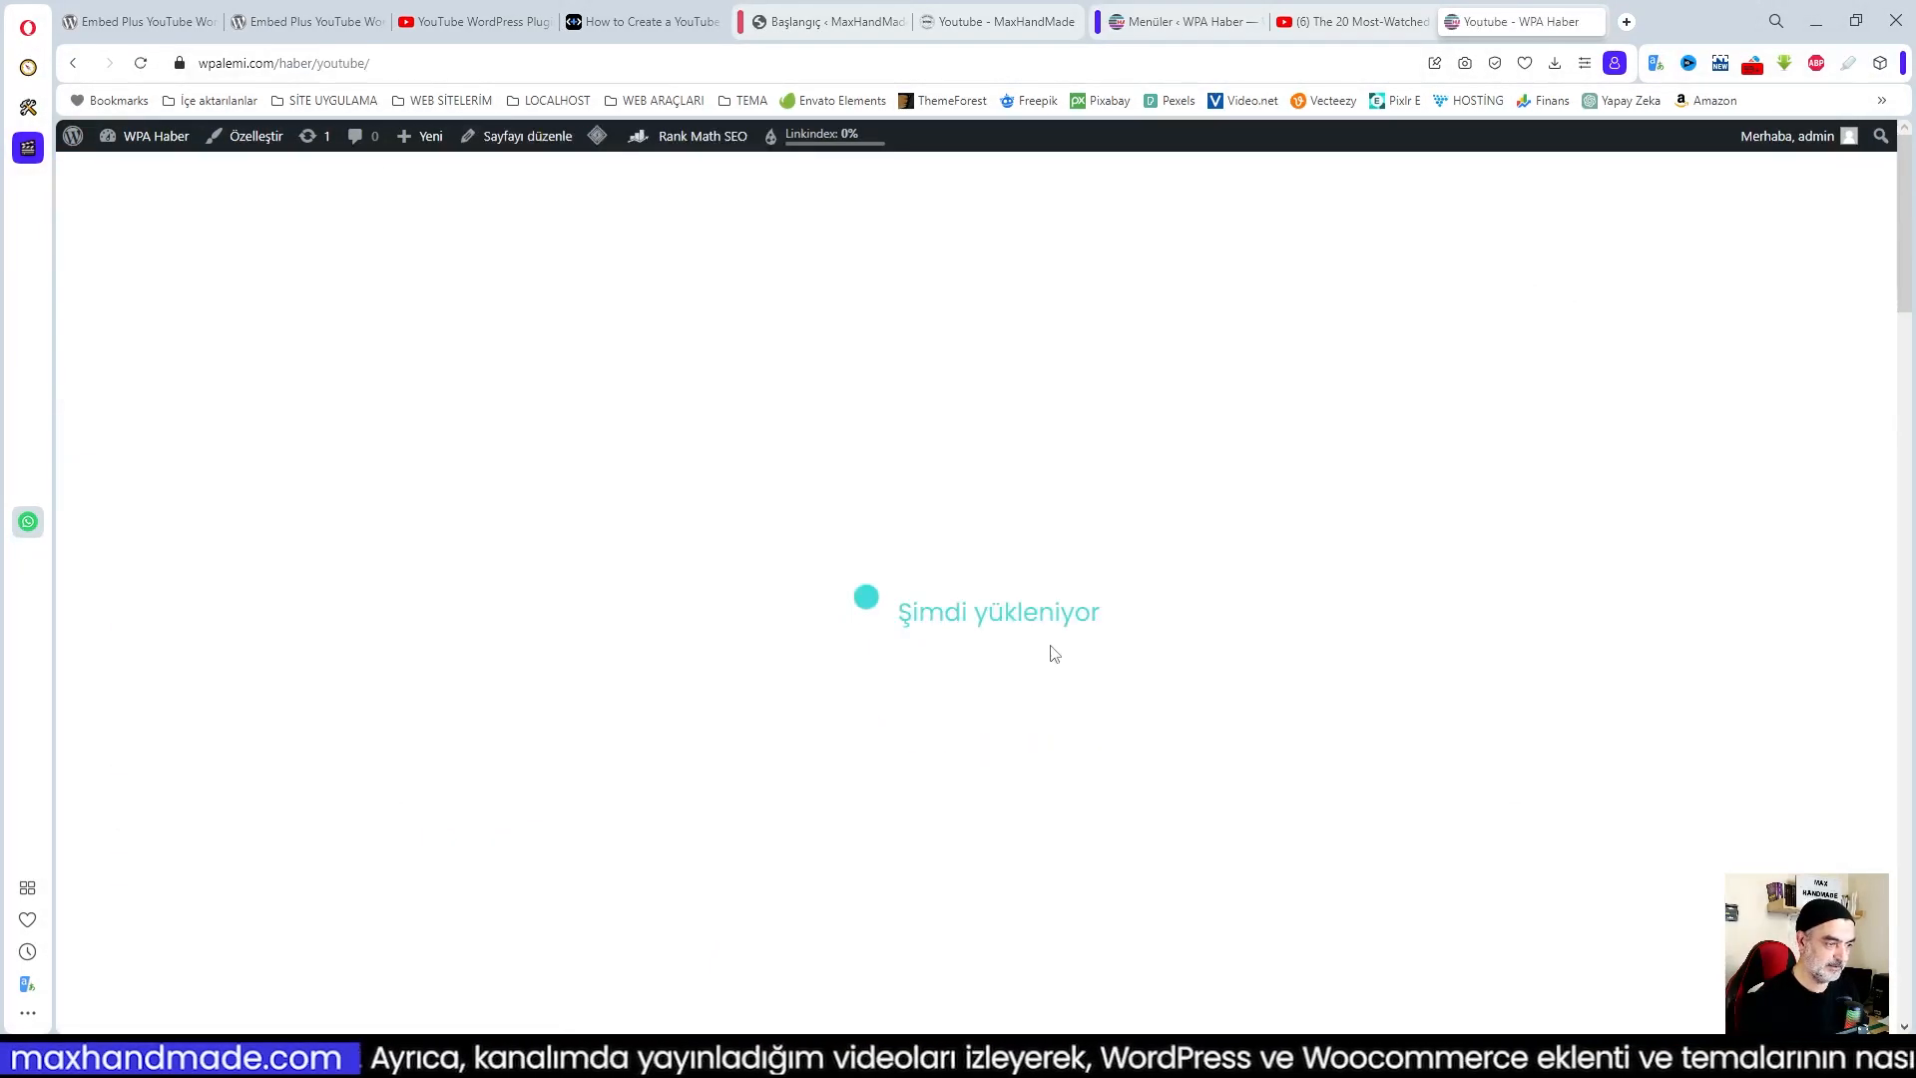
scroll(1005, 562, down, 3)
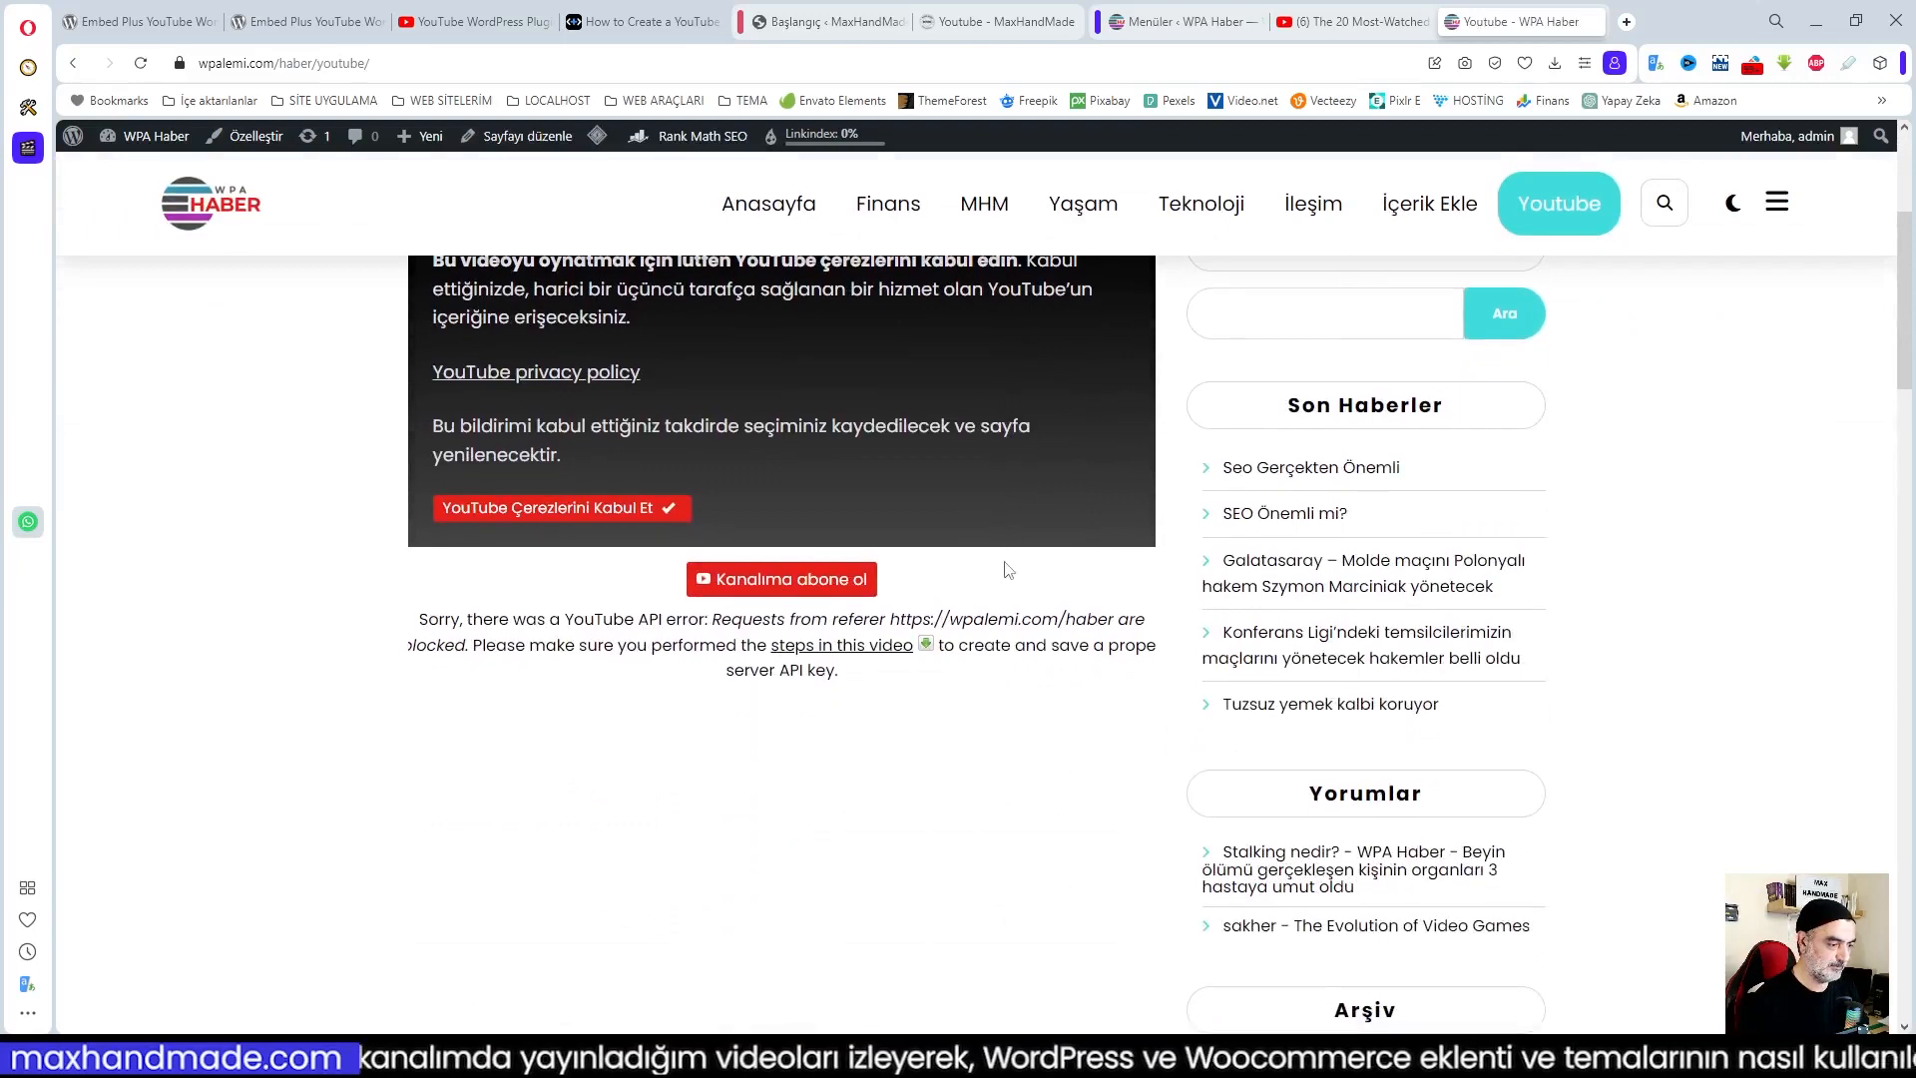
click(595, 513)
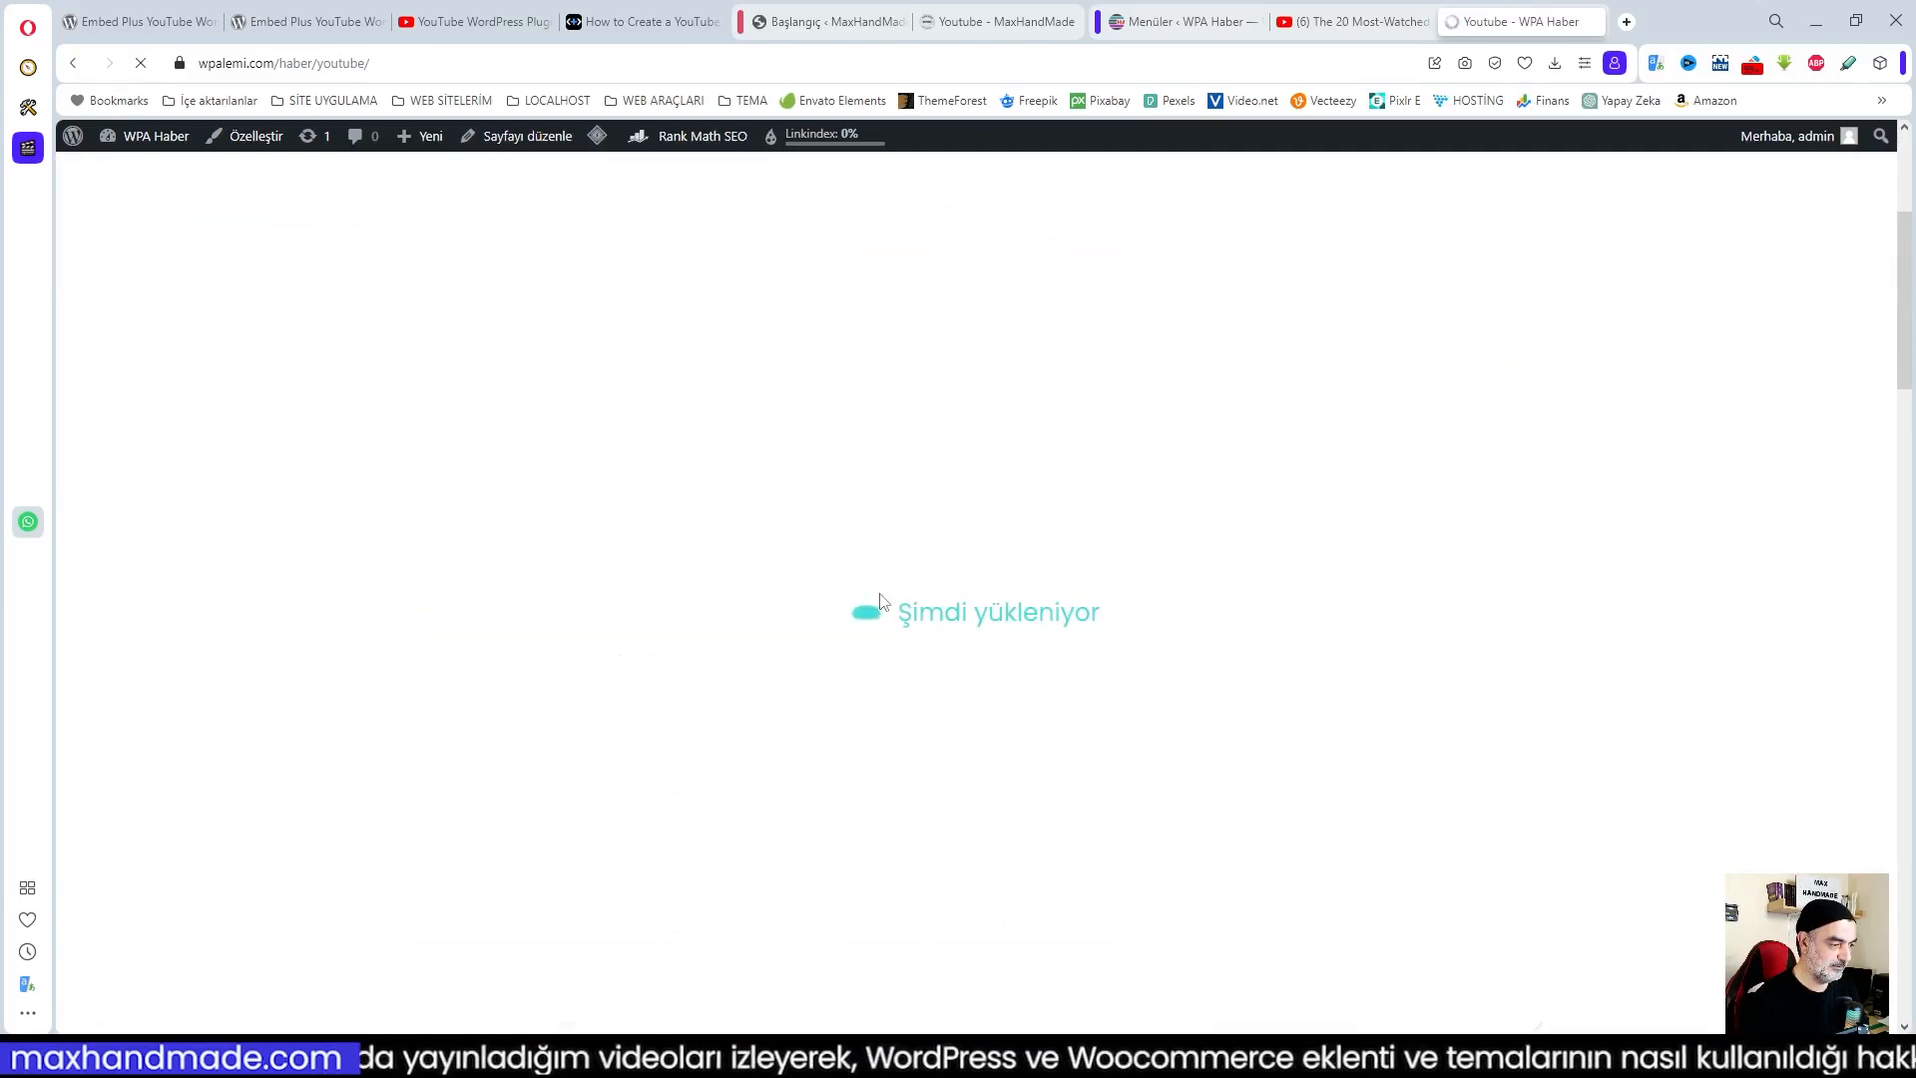
scroll(928, 648, up, 2)
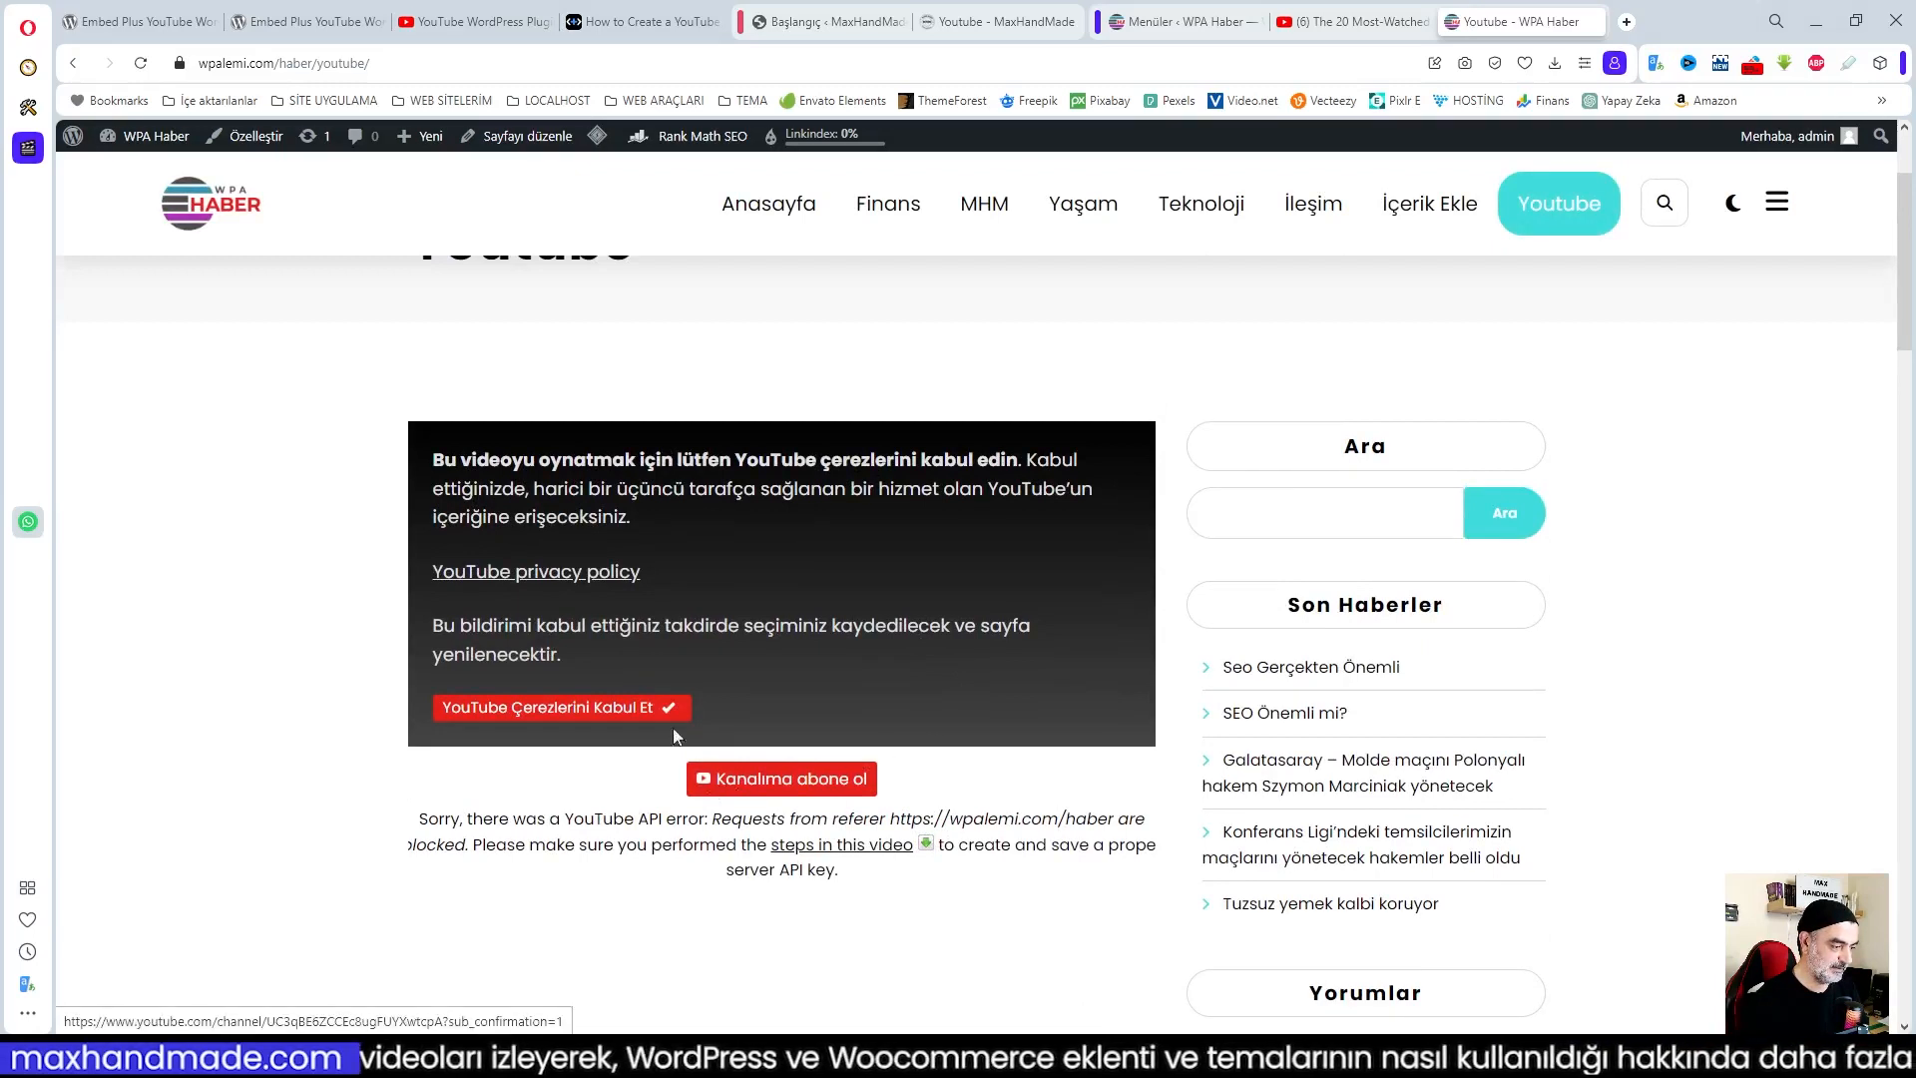
Test the gallery's channel subscription link, cancel the subscription confirmation on YouTube and leave the channel page
click(769, 784)
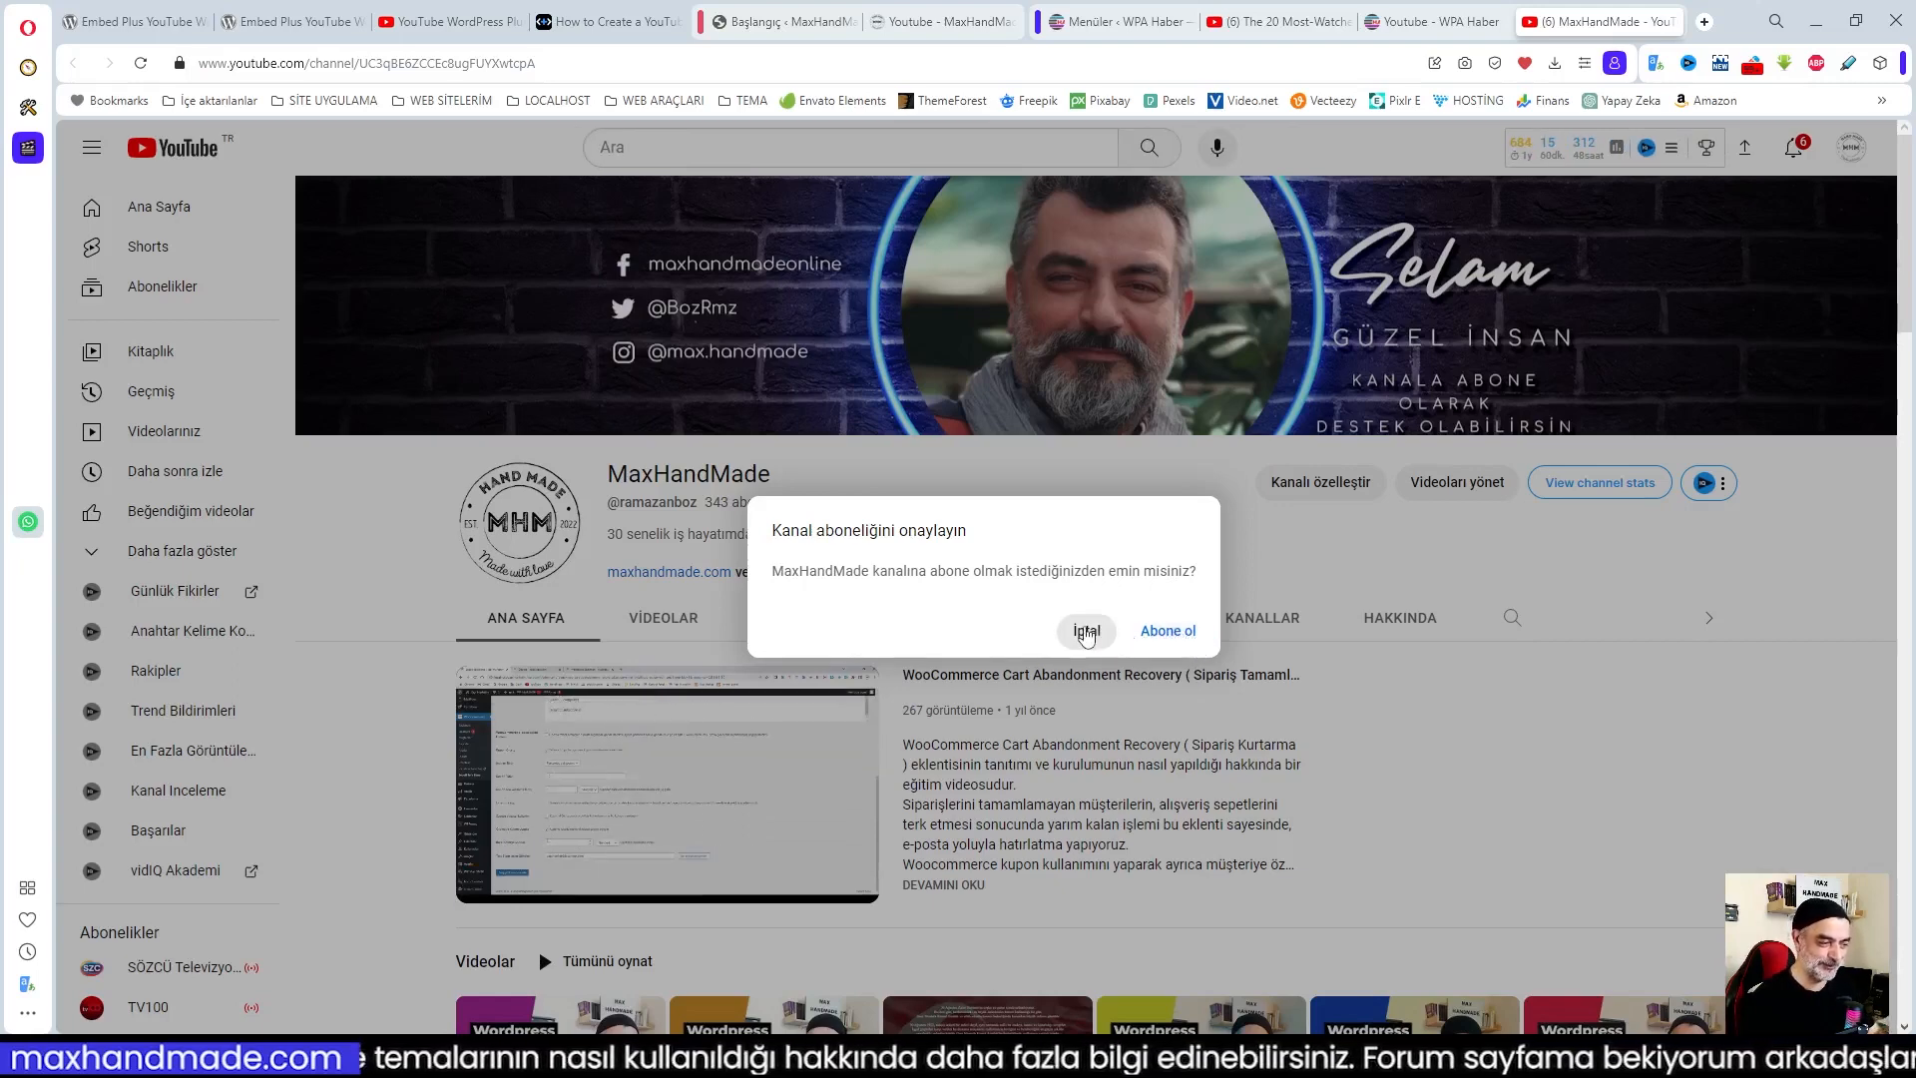
click(1086, 638)
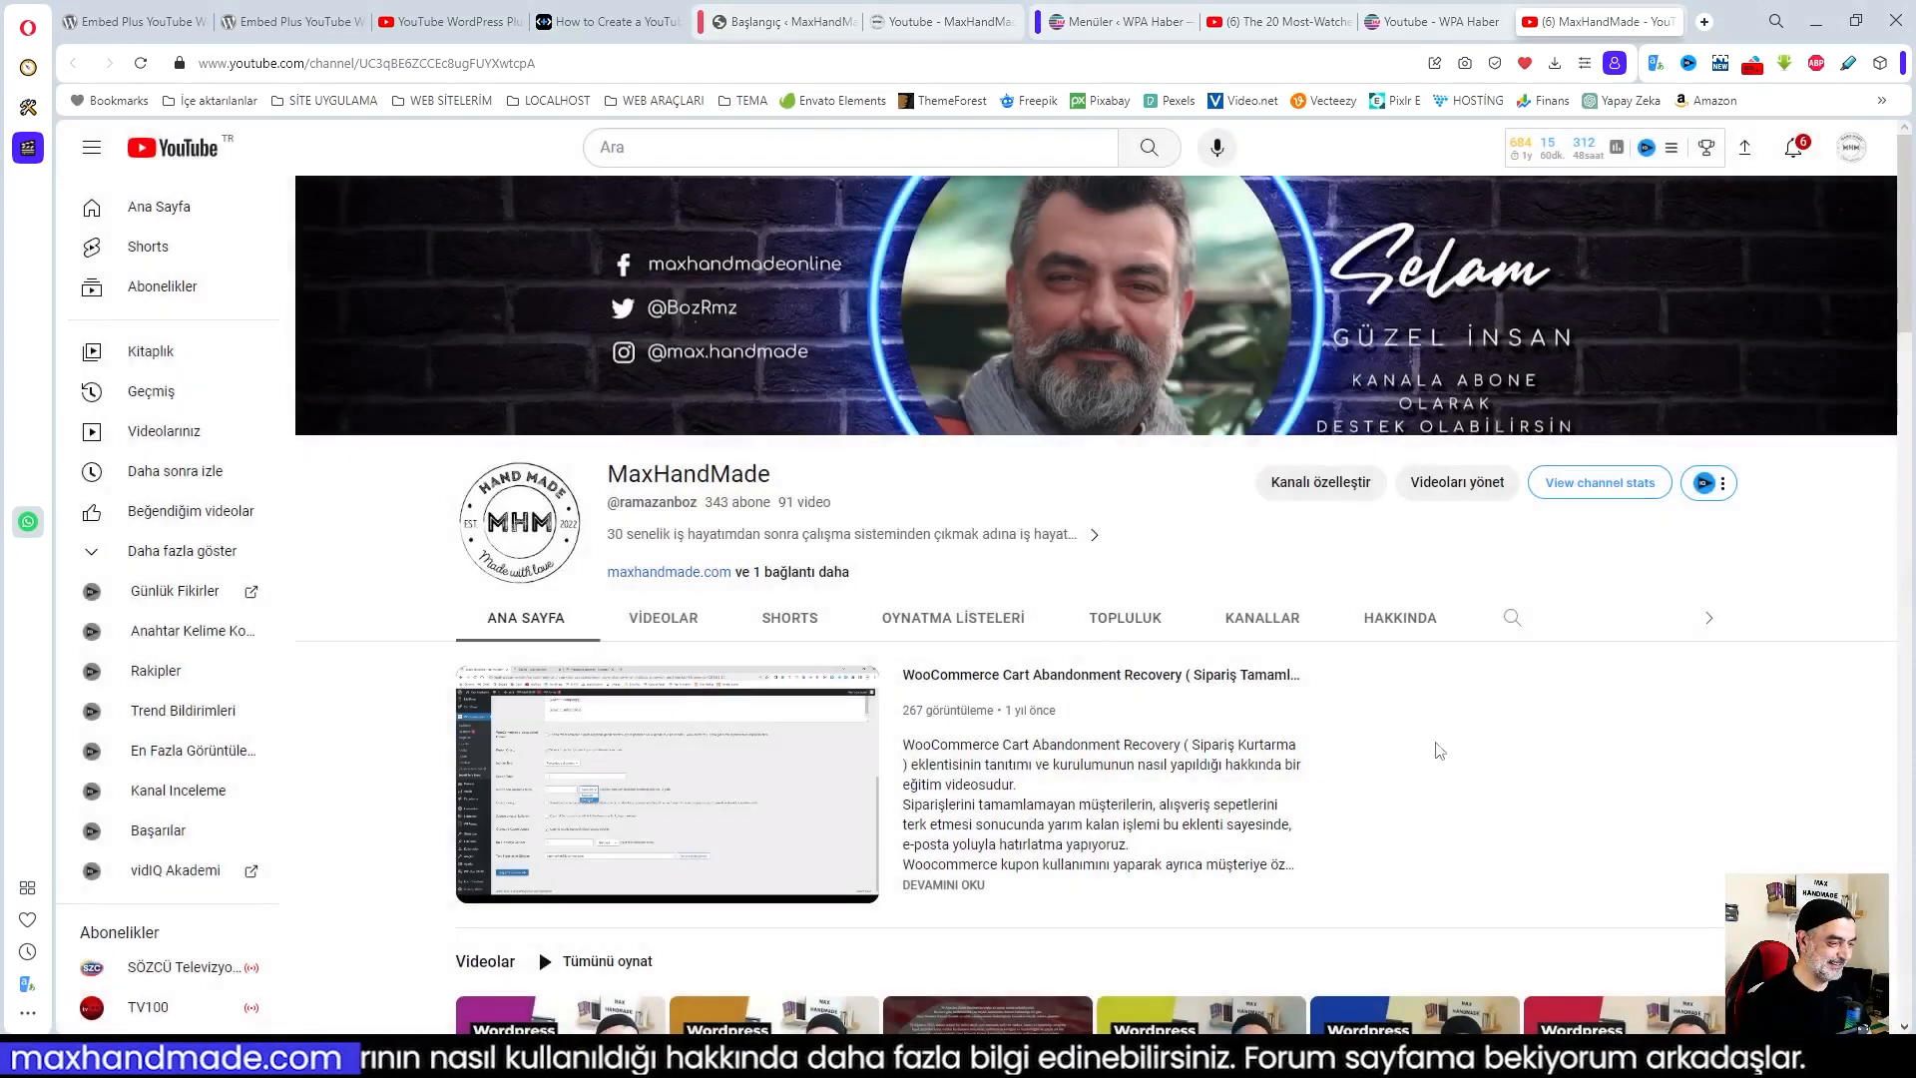
click(1672, 22)
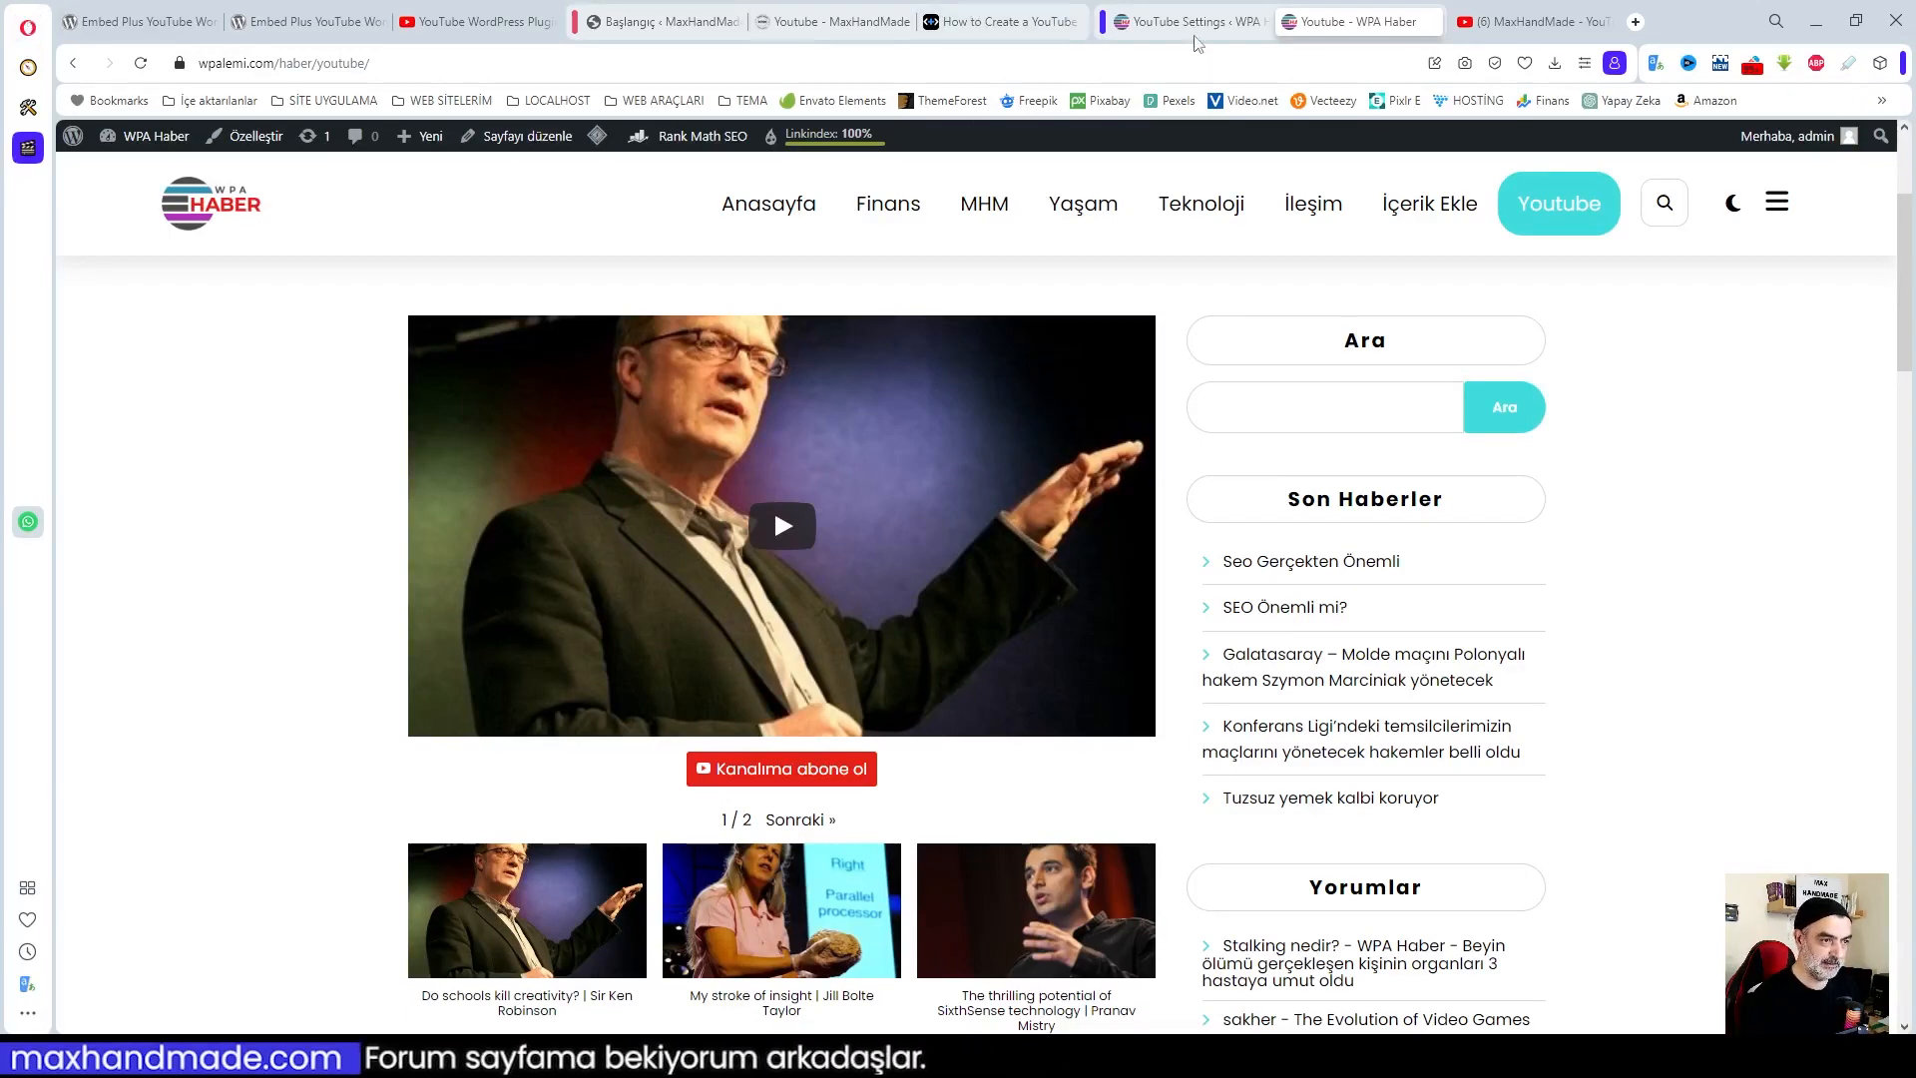
Look over the video gallery on the site's Youtube page from the main player to the last thumbnails
mouse_move(1195, 33)
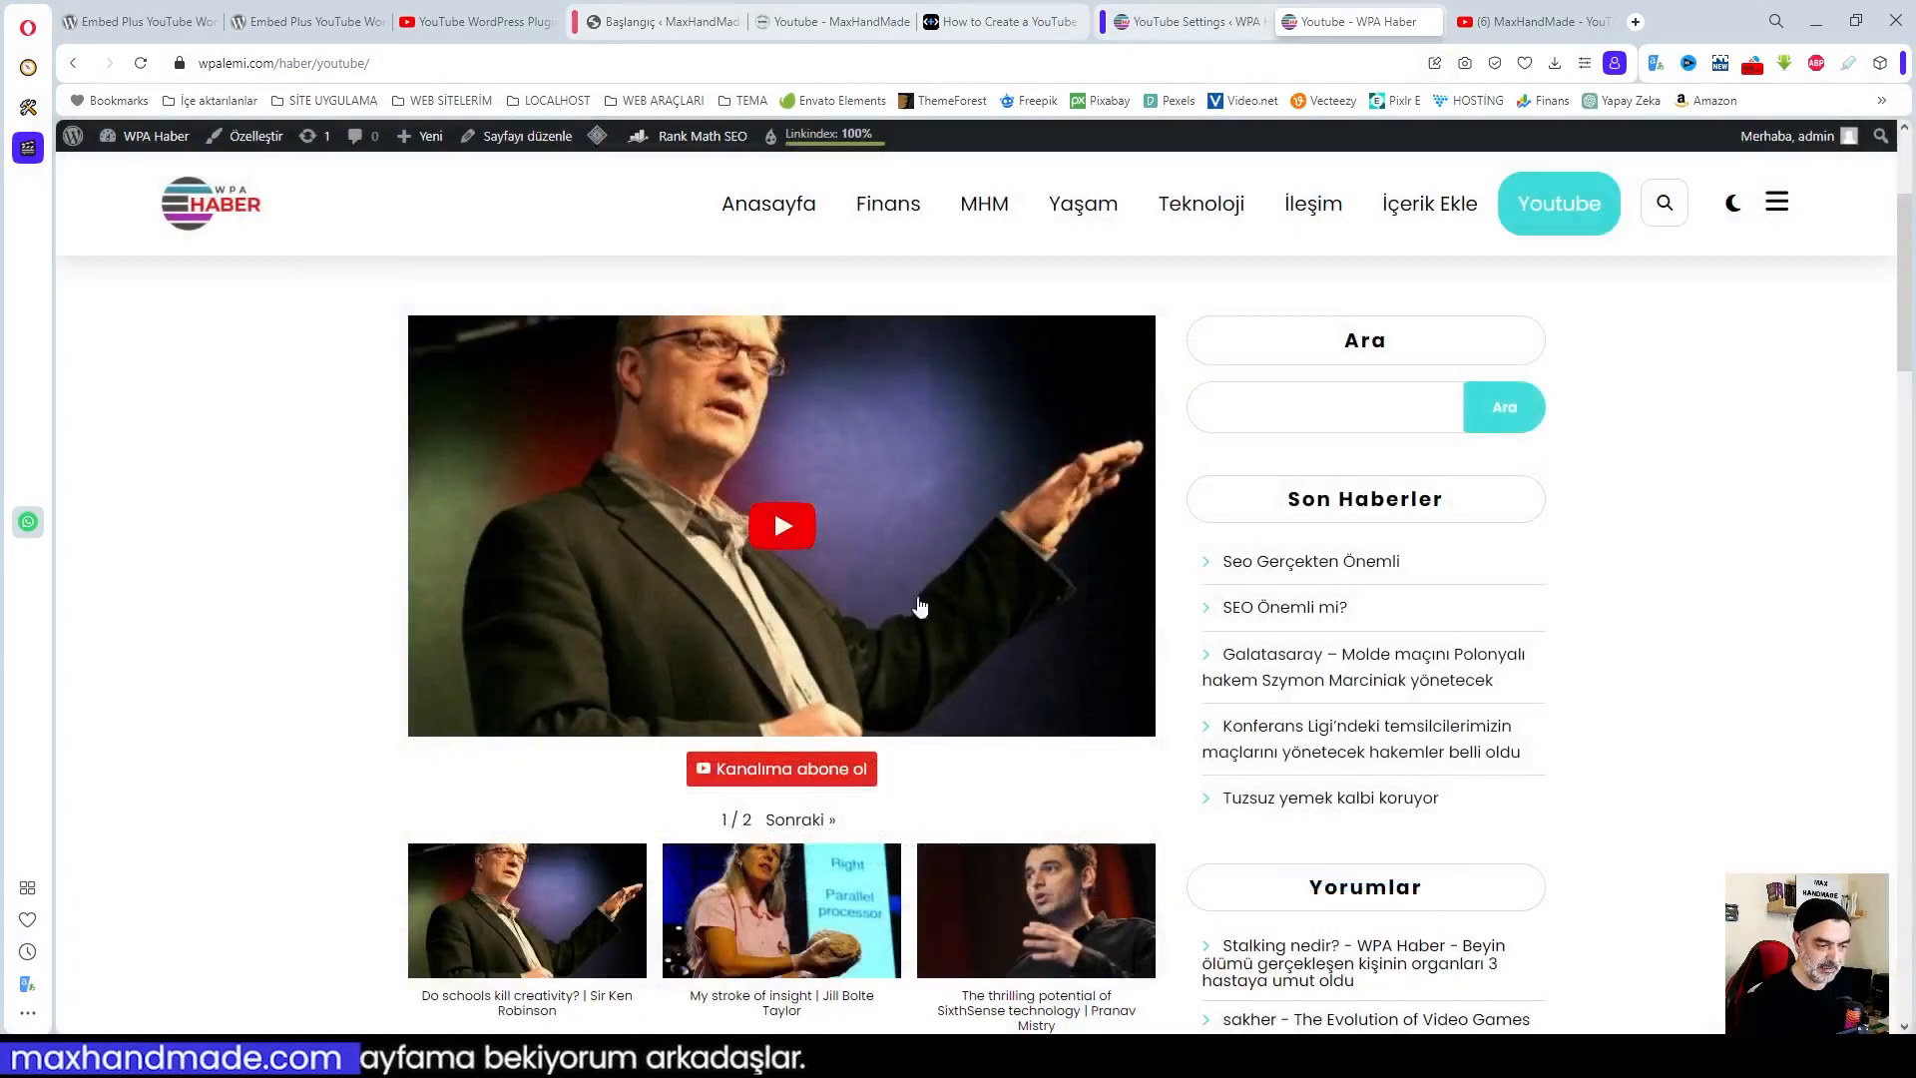
scroll(1006, 789, down, 2)
scroll(1006, 789, down, 5)
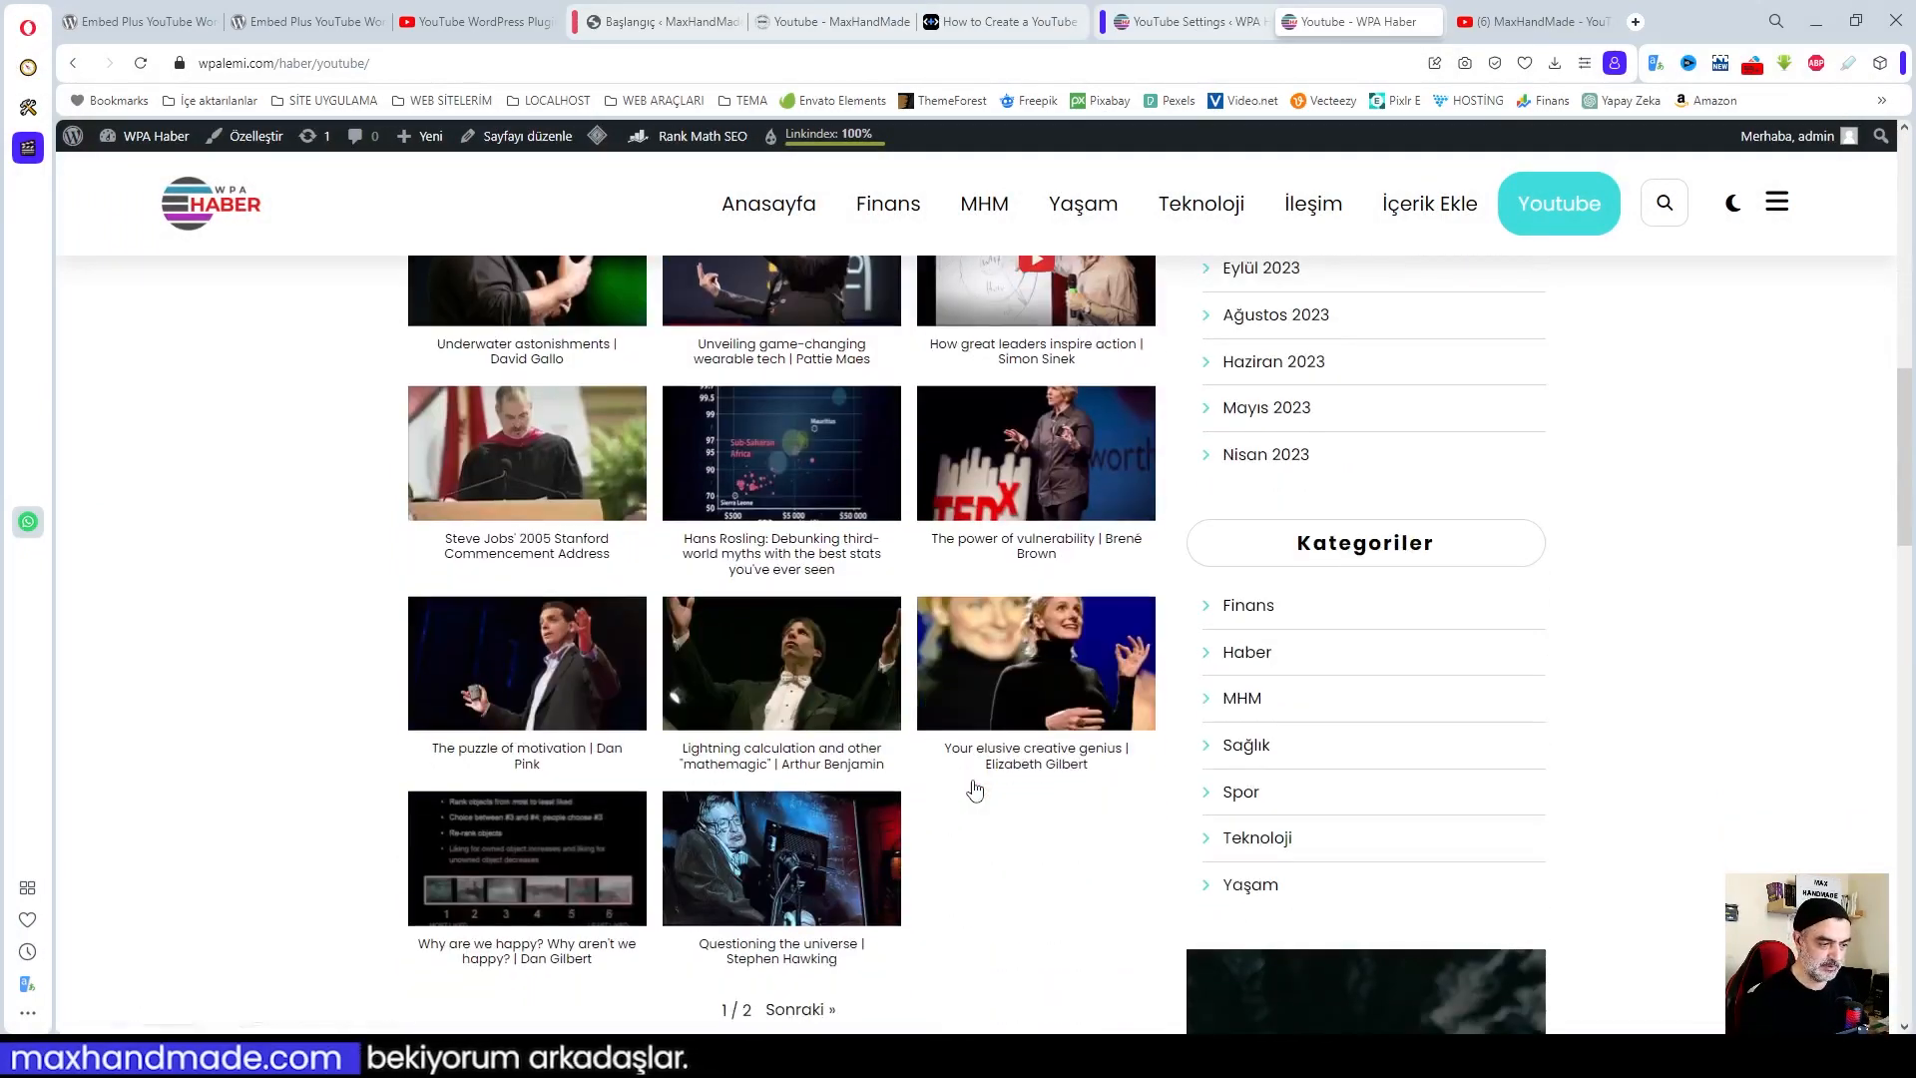
scroll(975, 790, up, 7)
scroll(975, 790, up, 4)
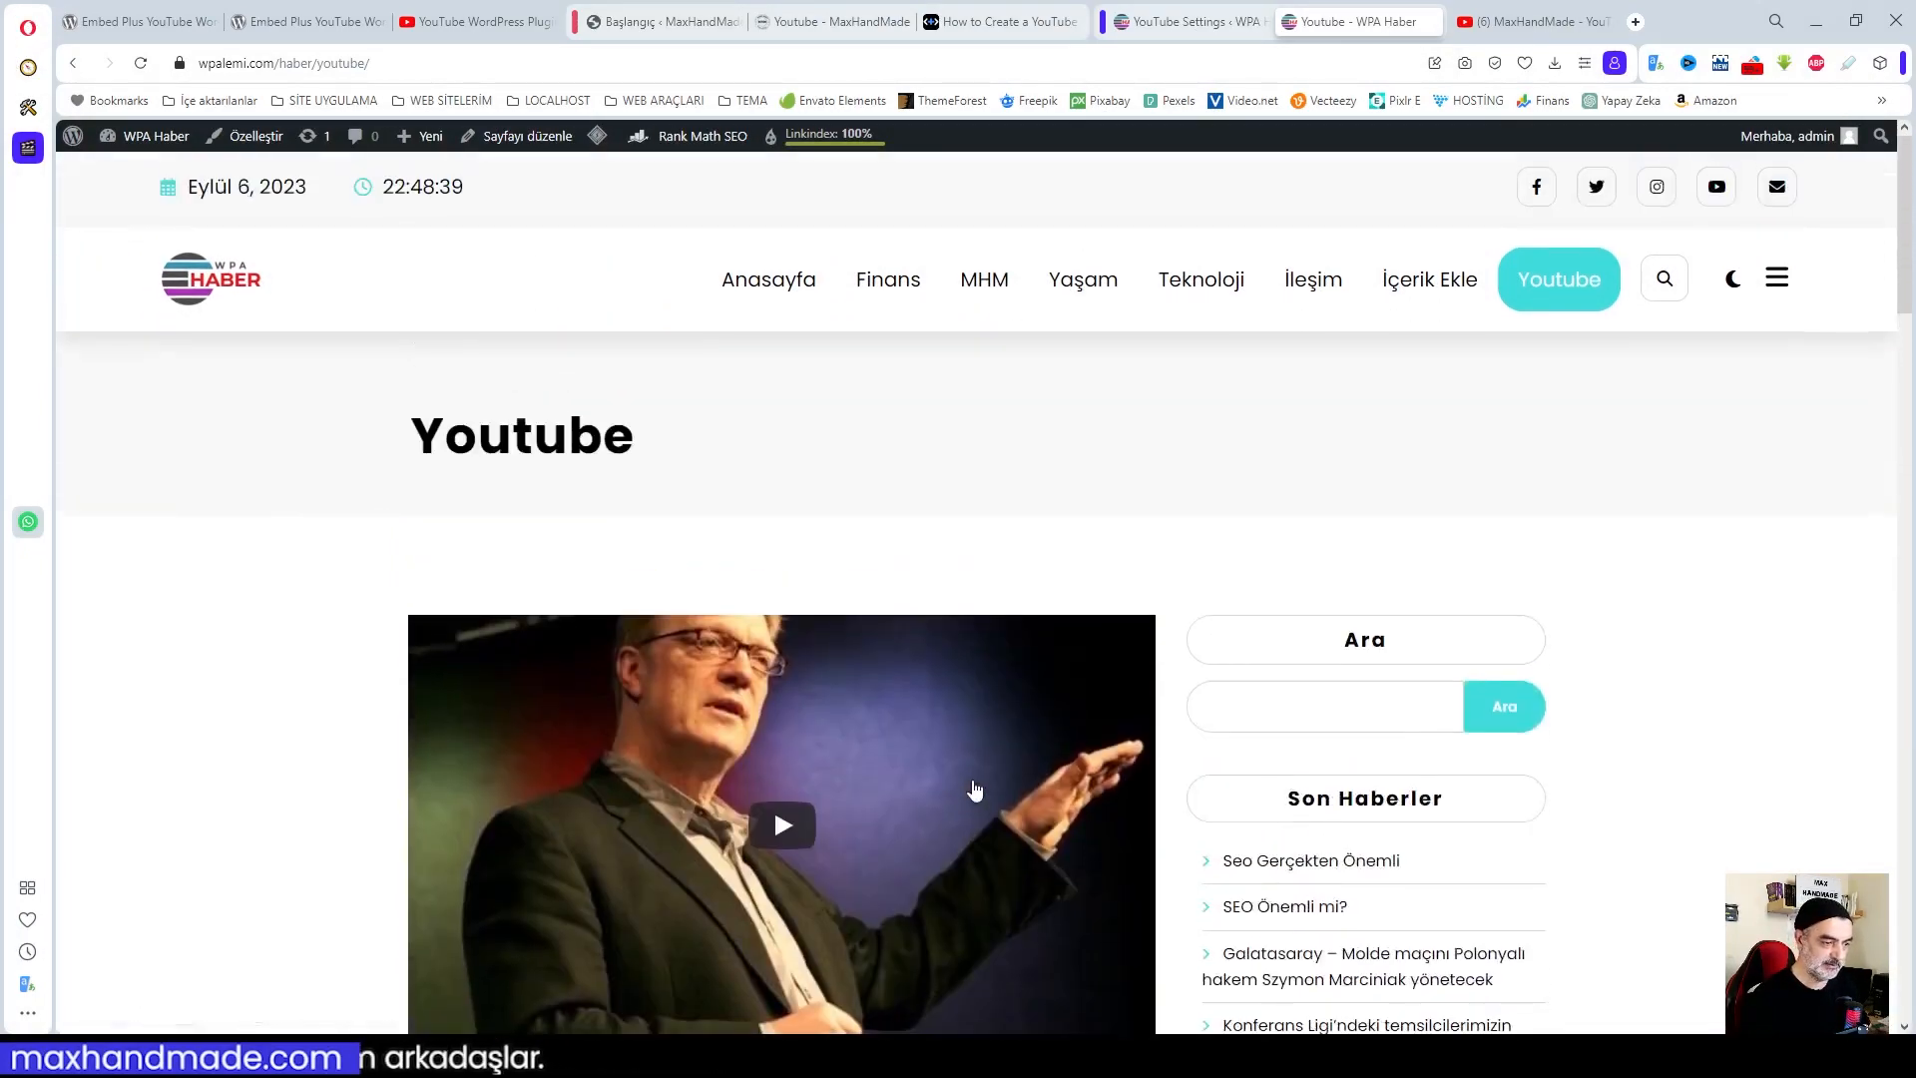
Open the Youtube page for editing from the WPA Haber page list and delete its TED playlist gallery block
click(1189, 21)
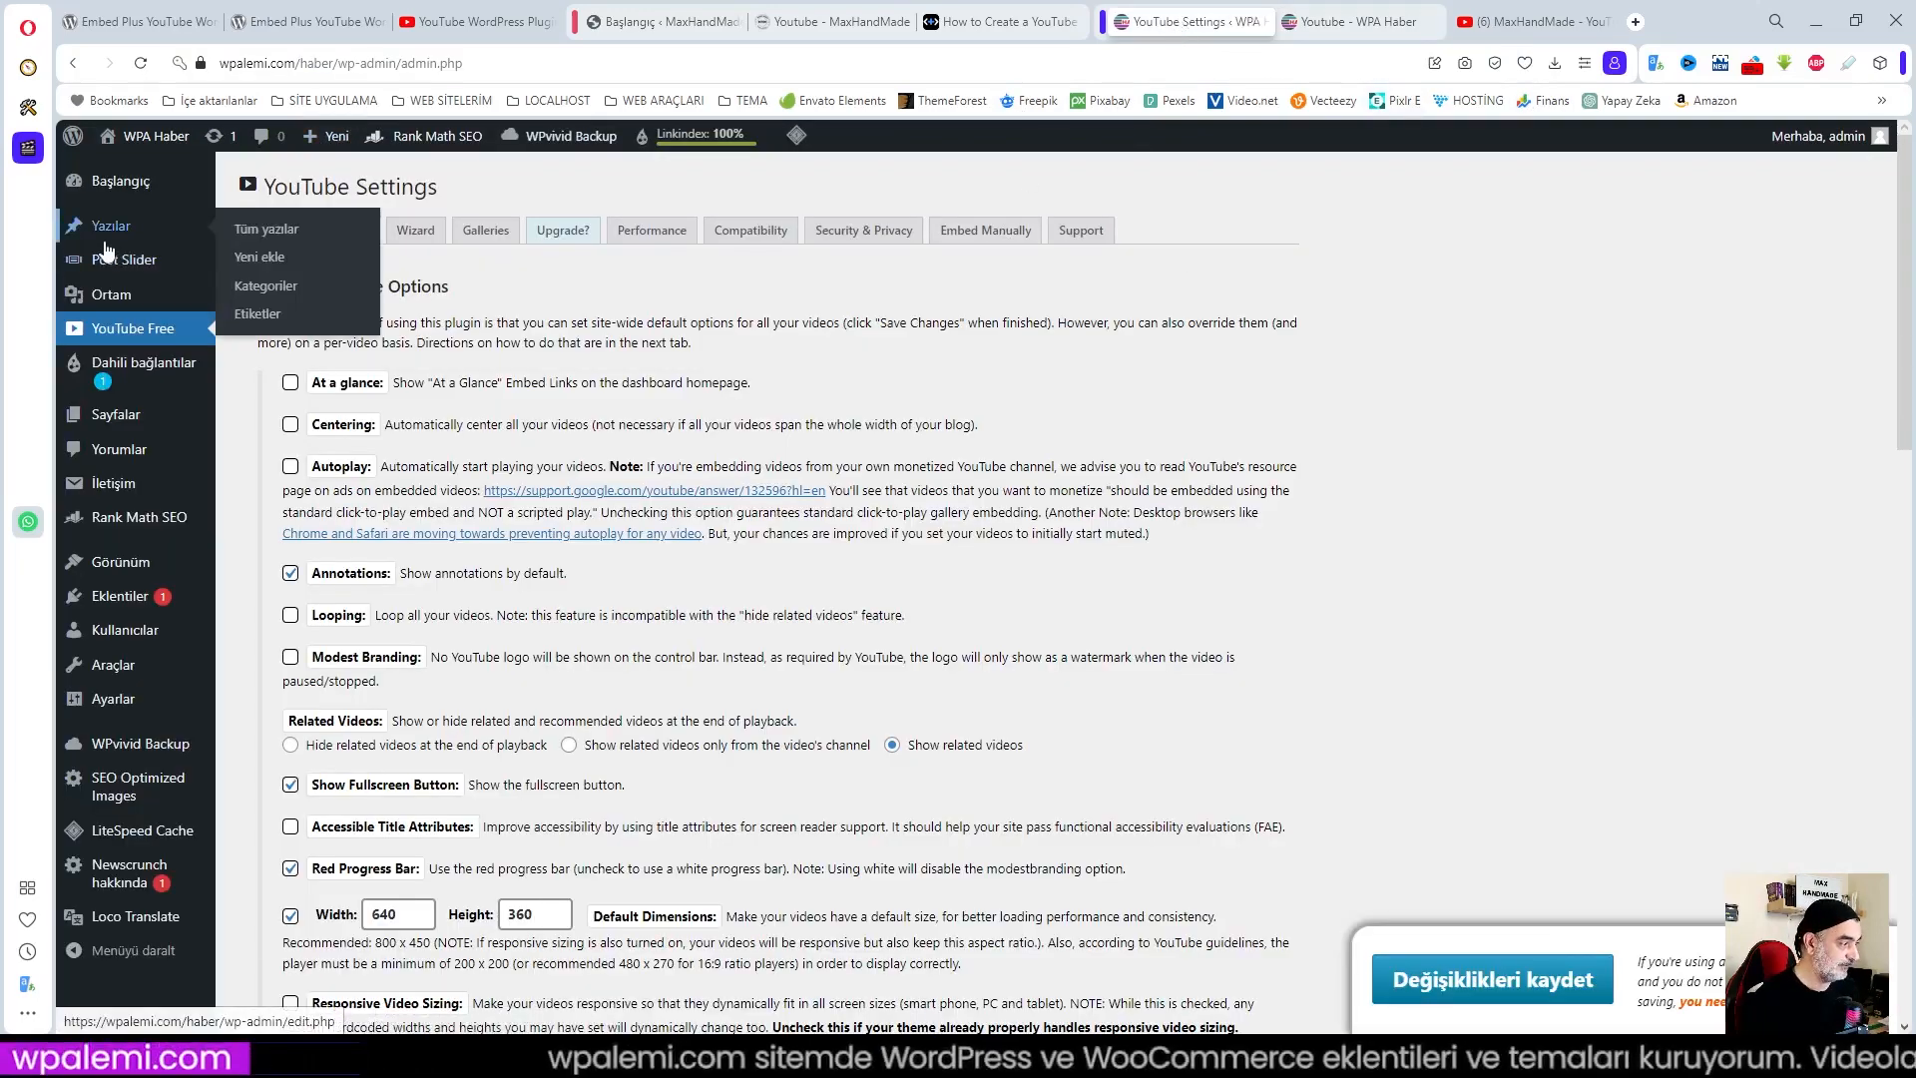
mouse_move(111, 417)
click(282, 417)
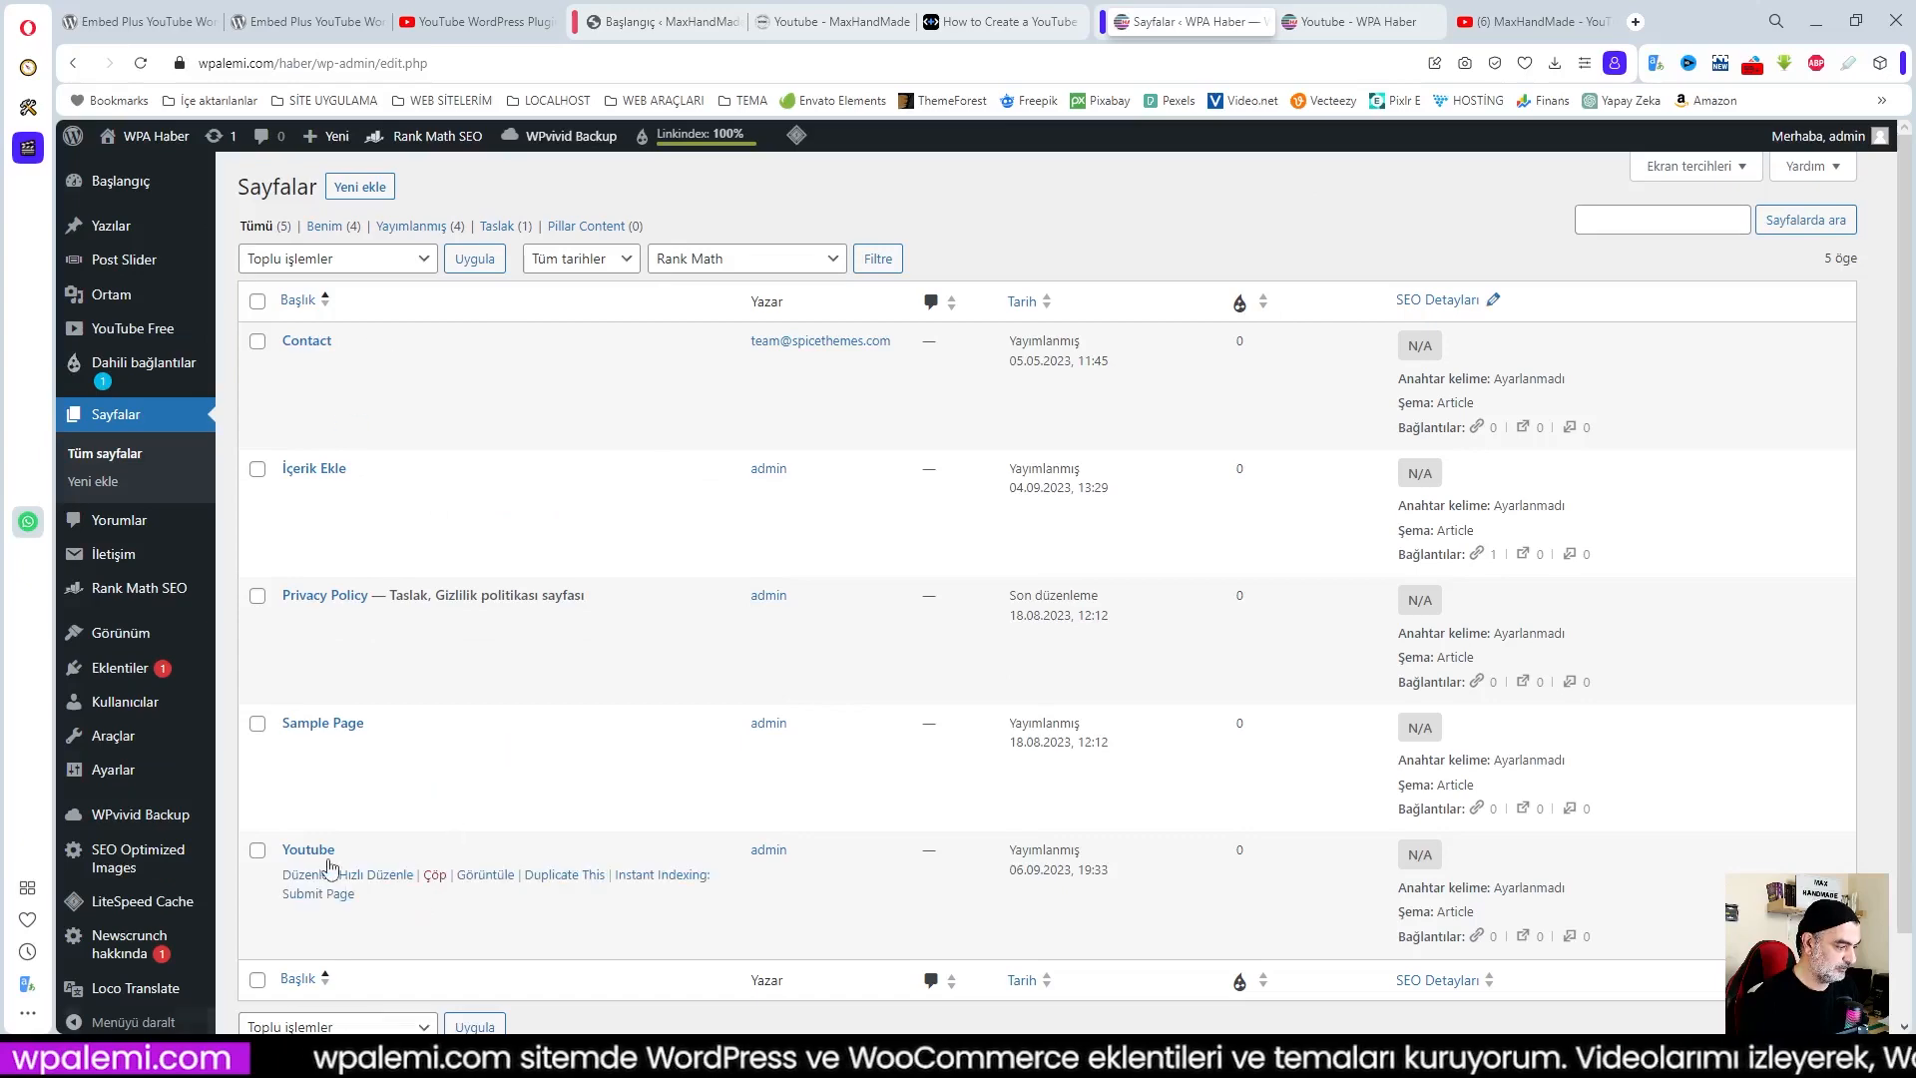
click(305, 876)
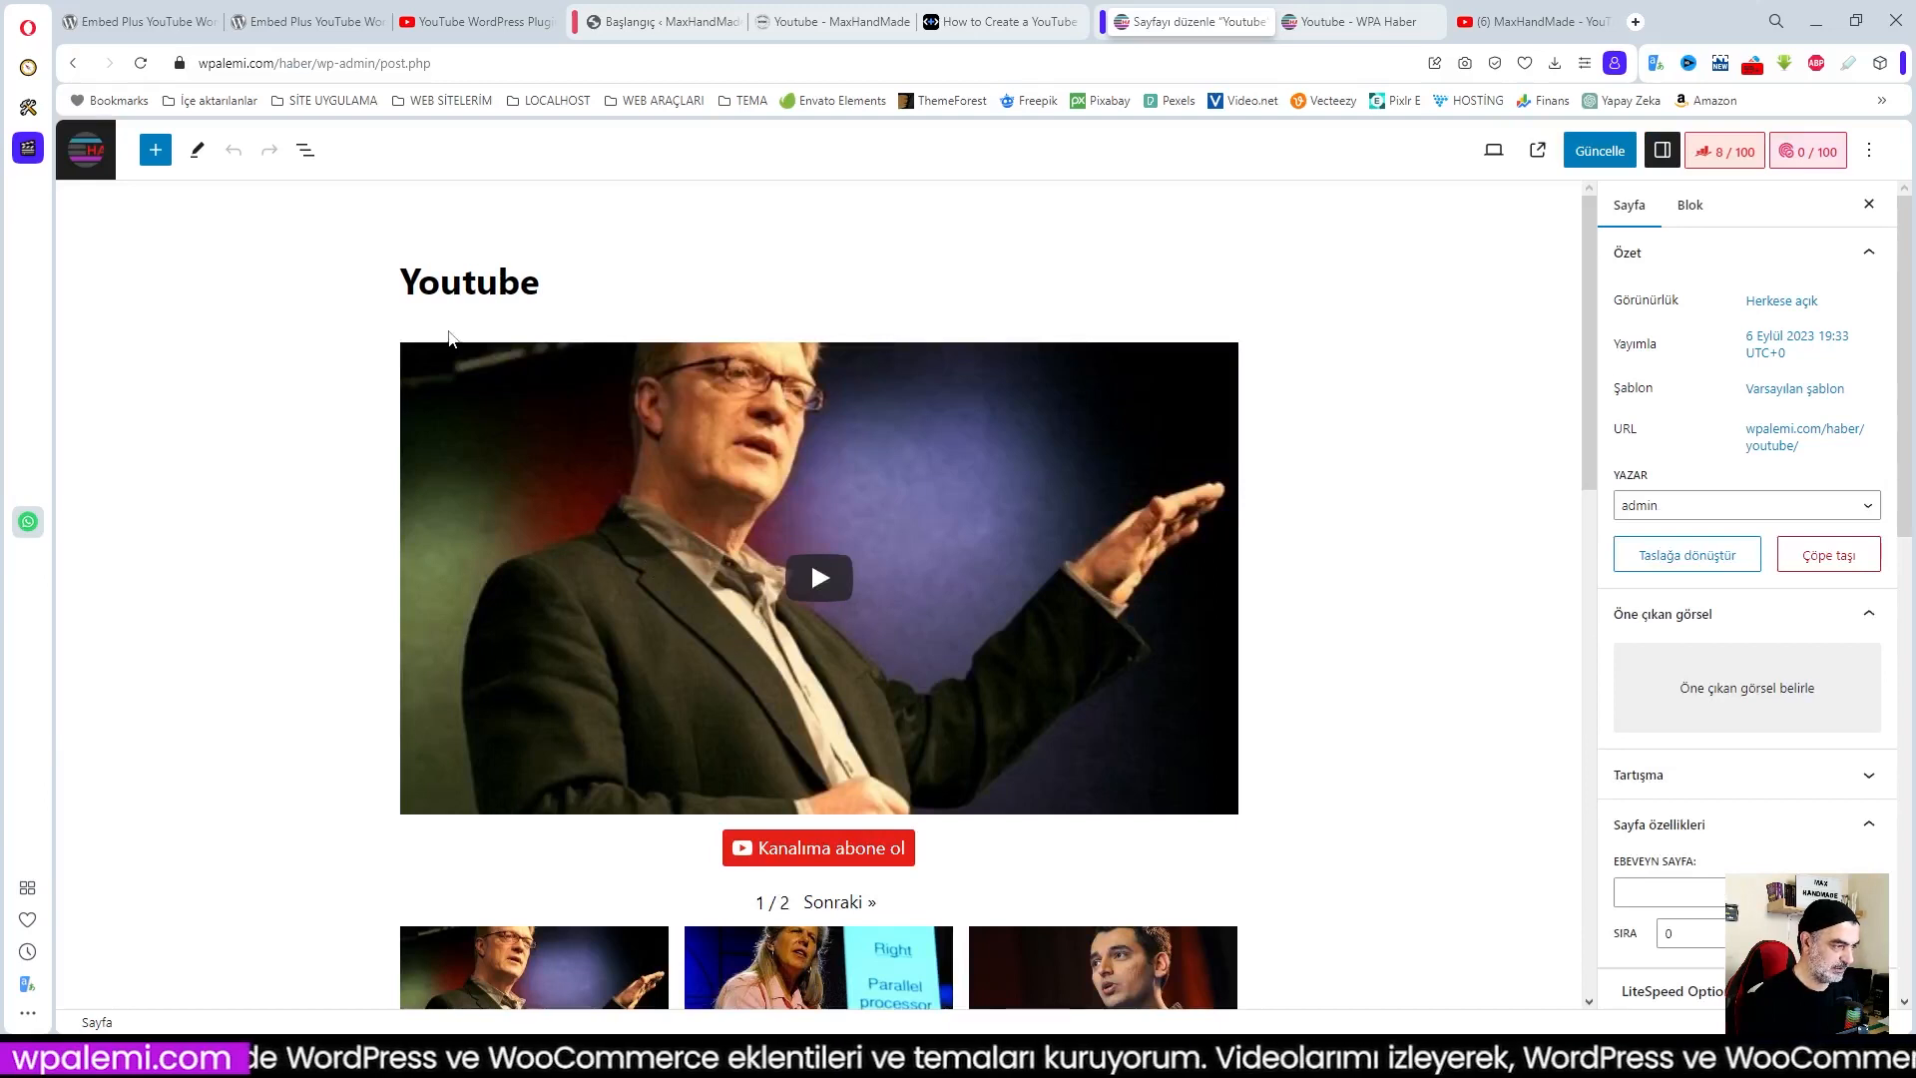
click(482, 427)
click(479, 310)
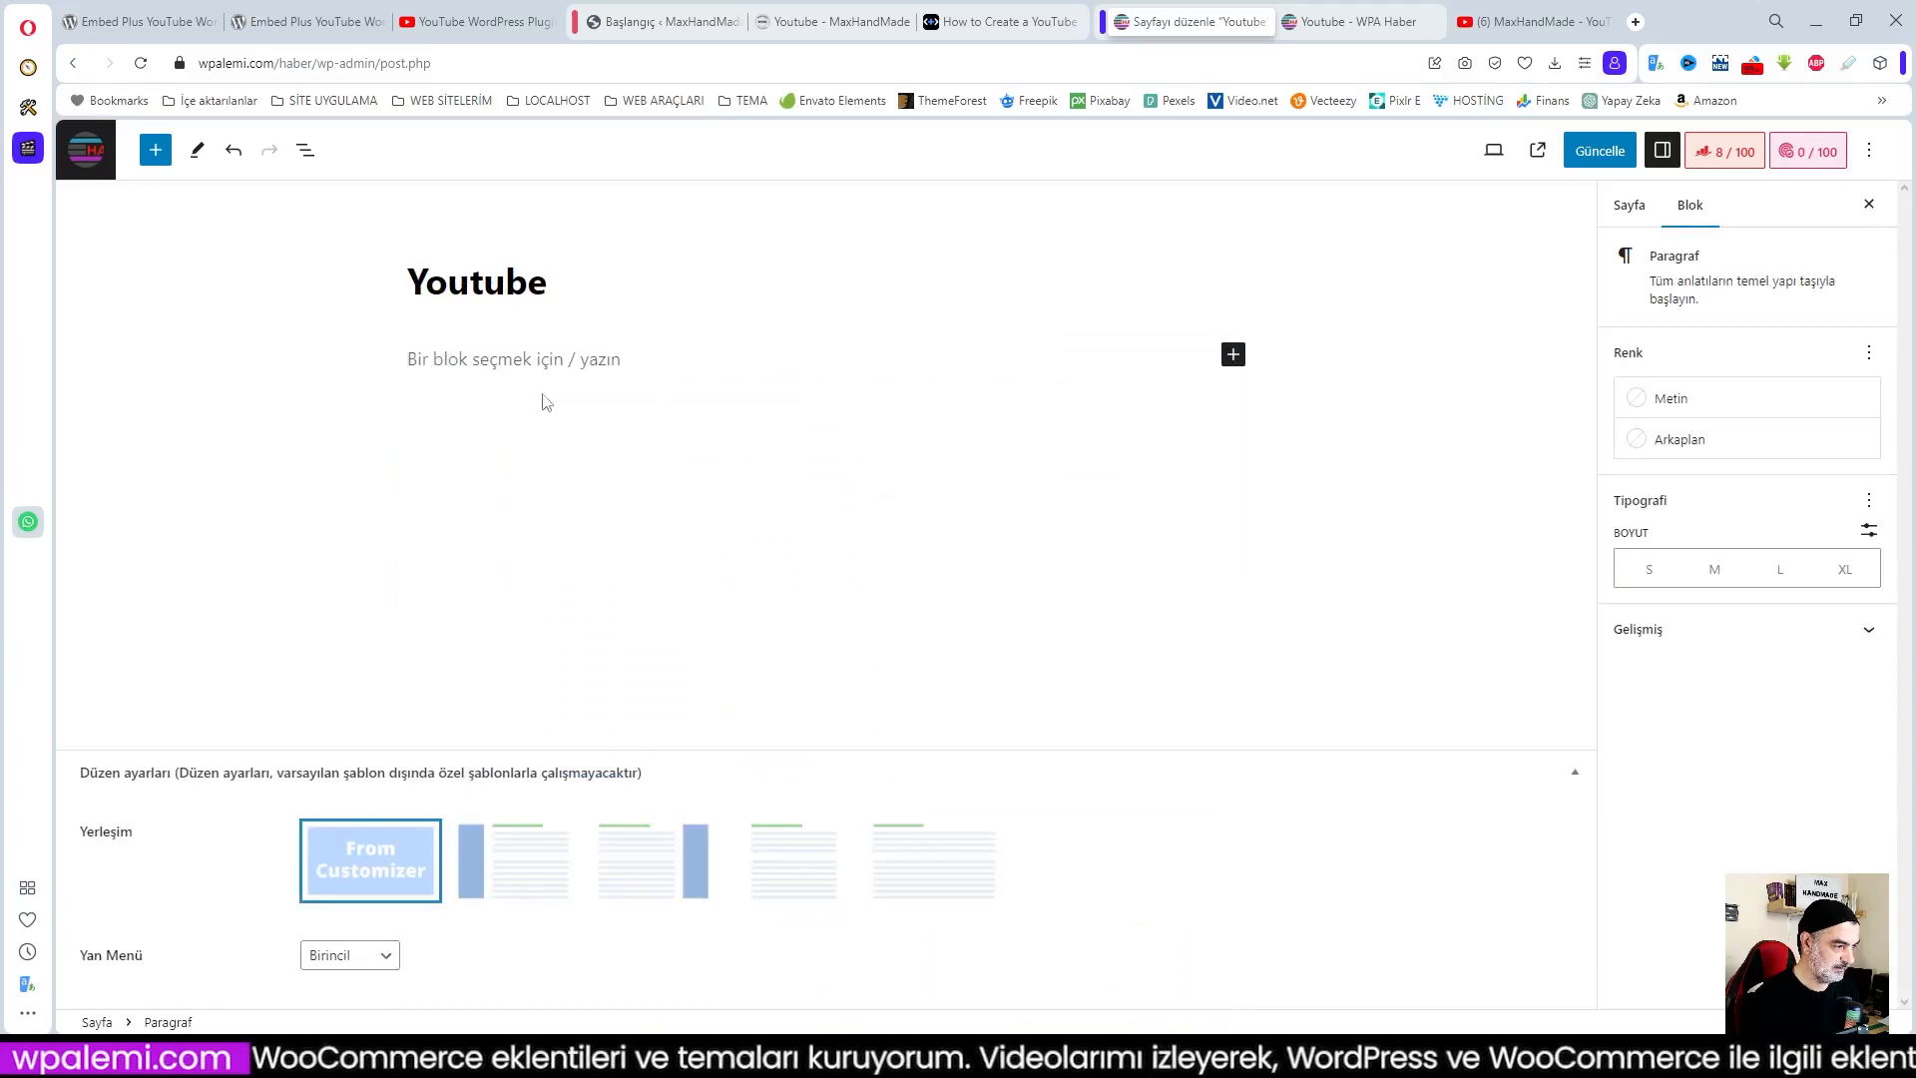
Insert a YouTube Wizard block in the empty Youtube page and open its wizard
click(1235, 357)
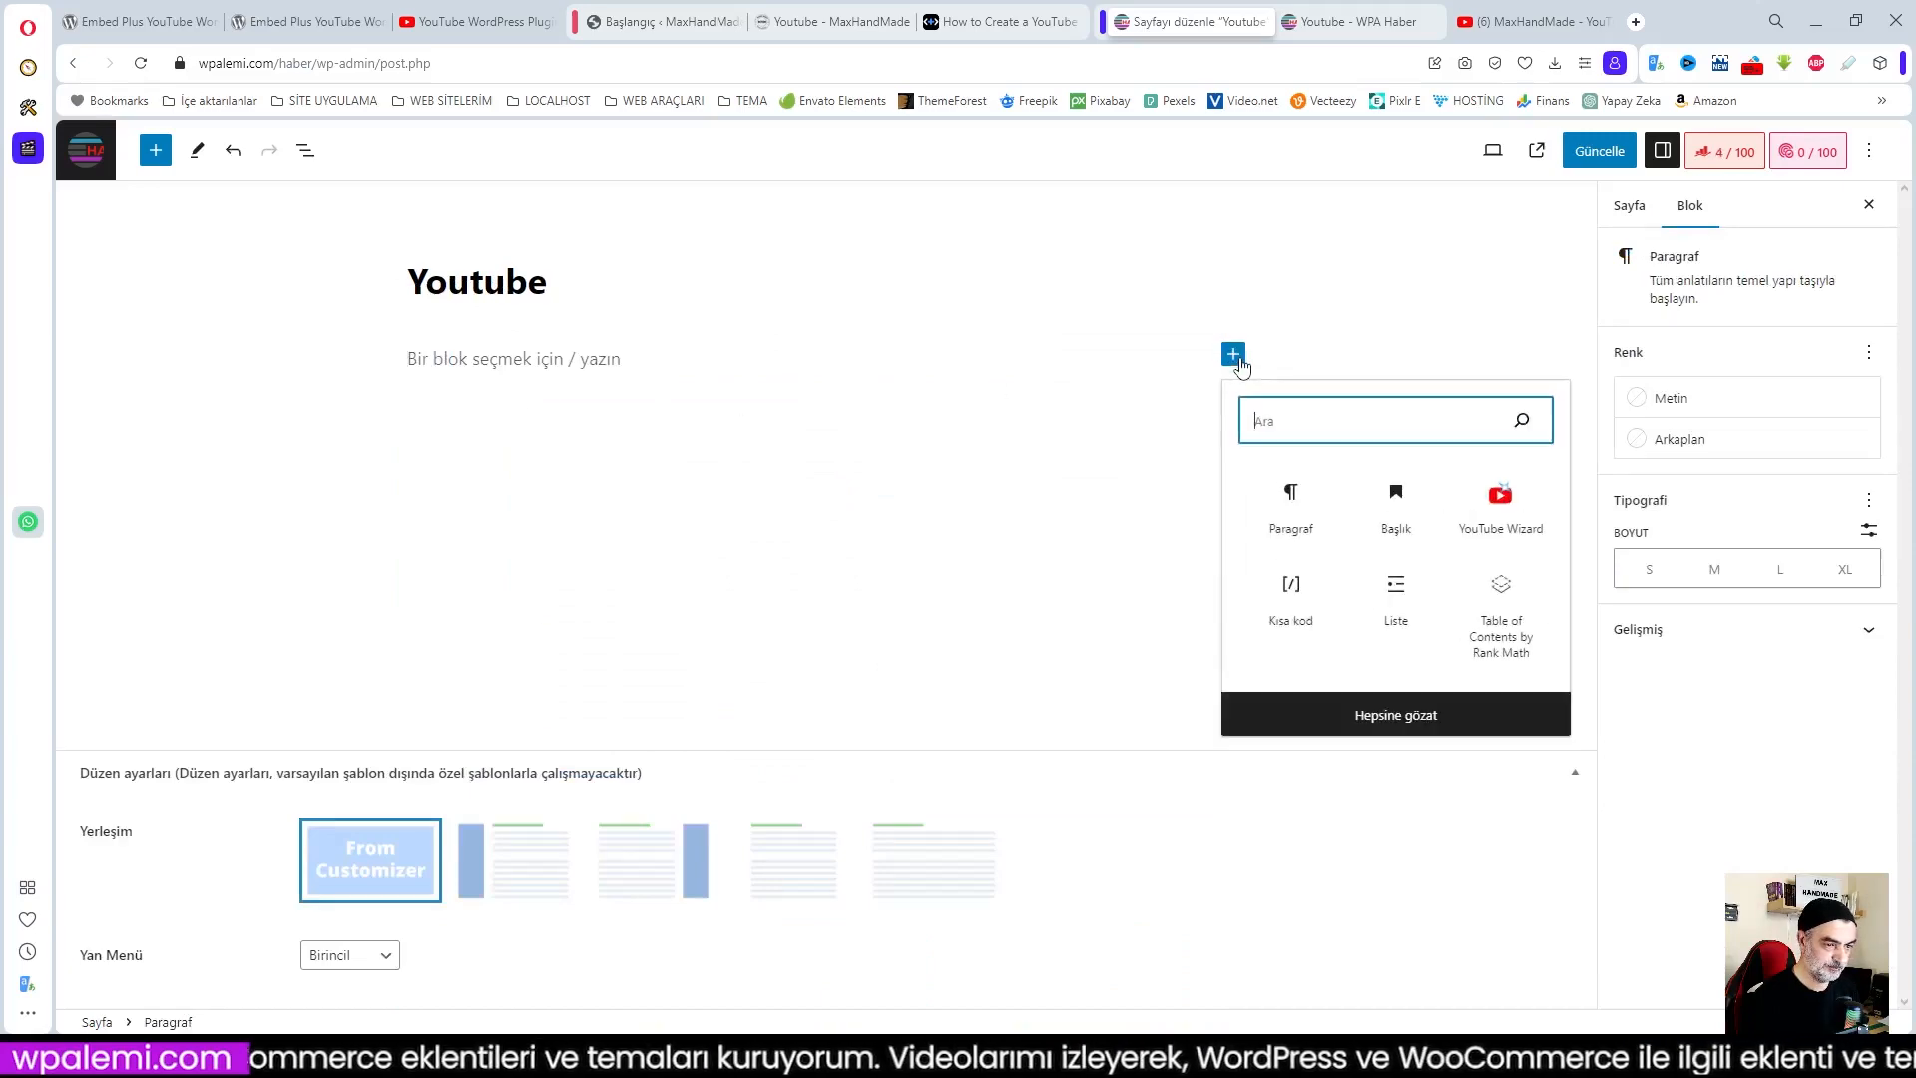
click(1506, 512)
click(474, 485)
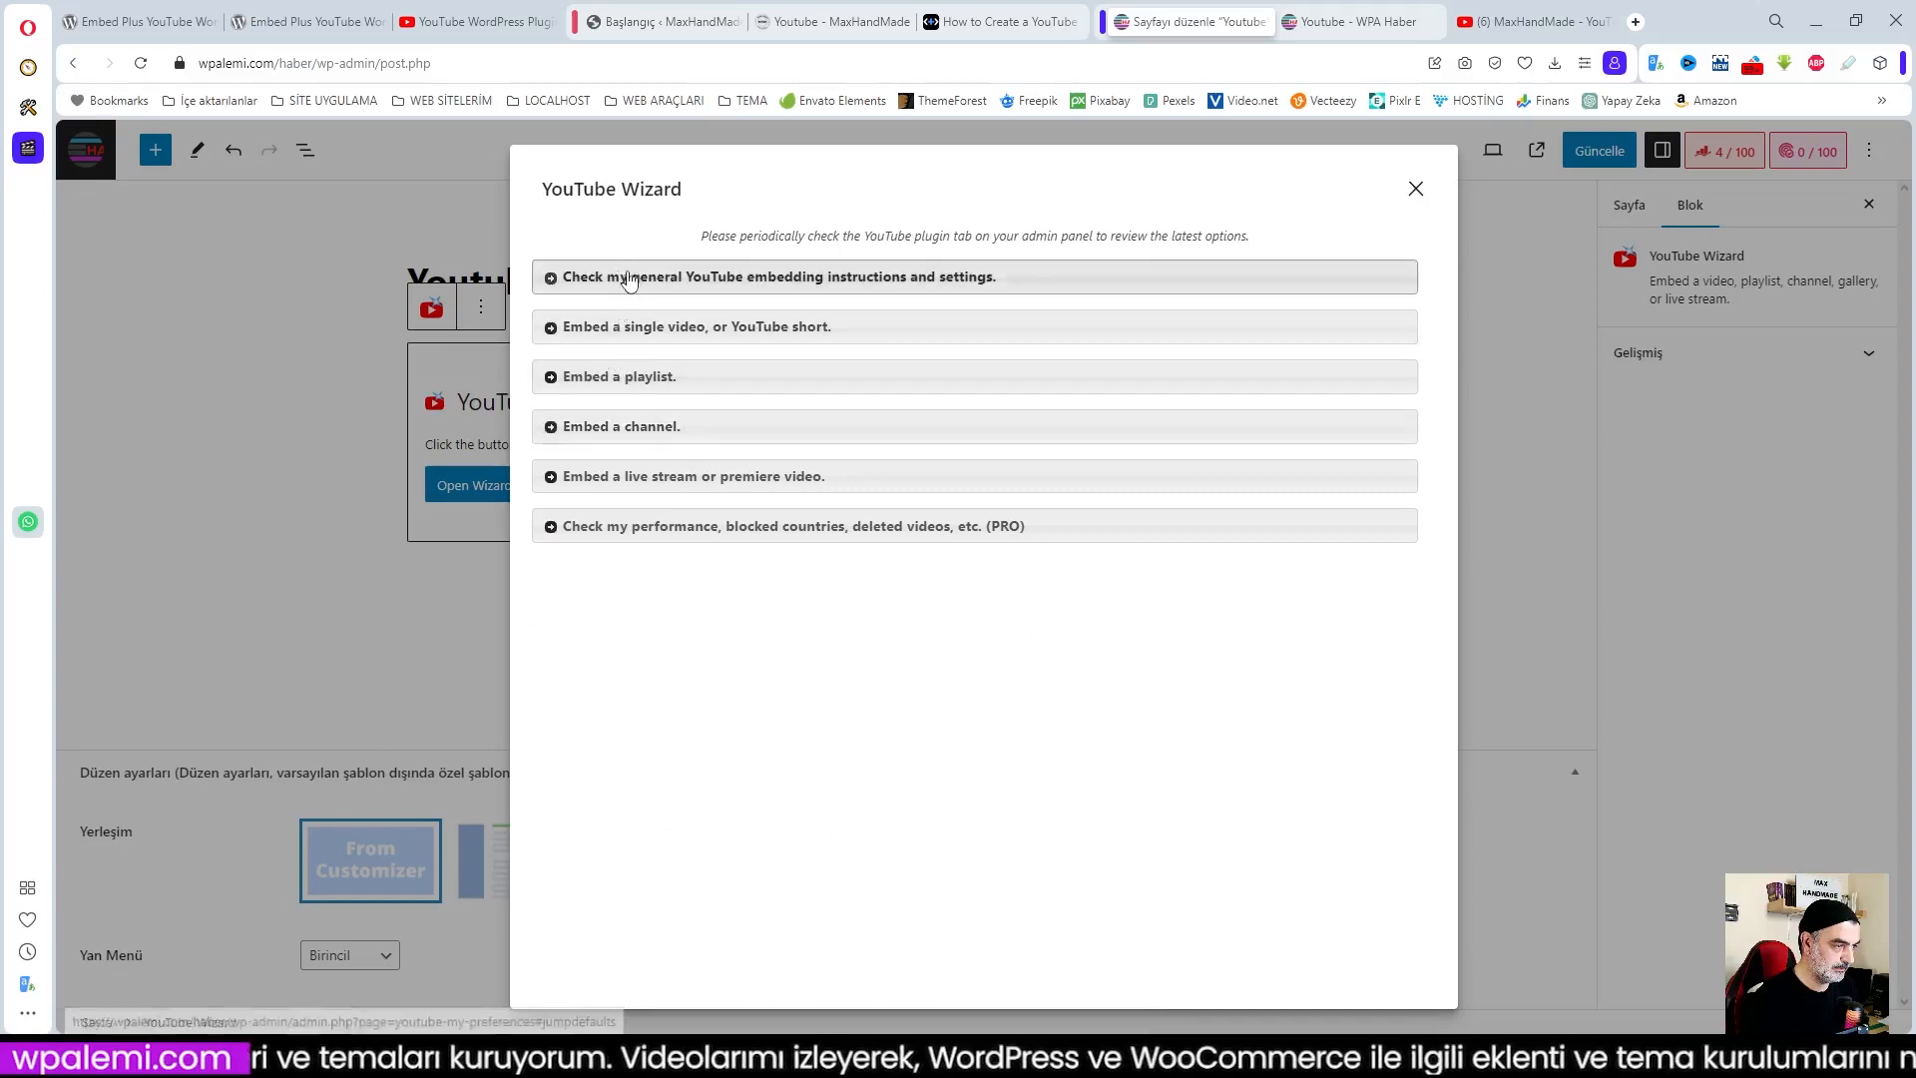
Review the wizard's general settings page, single-video directions and the gallery layout directions for embedding a playlist
click(814, 288)
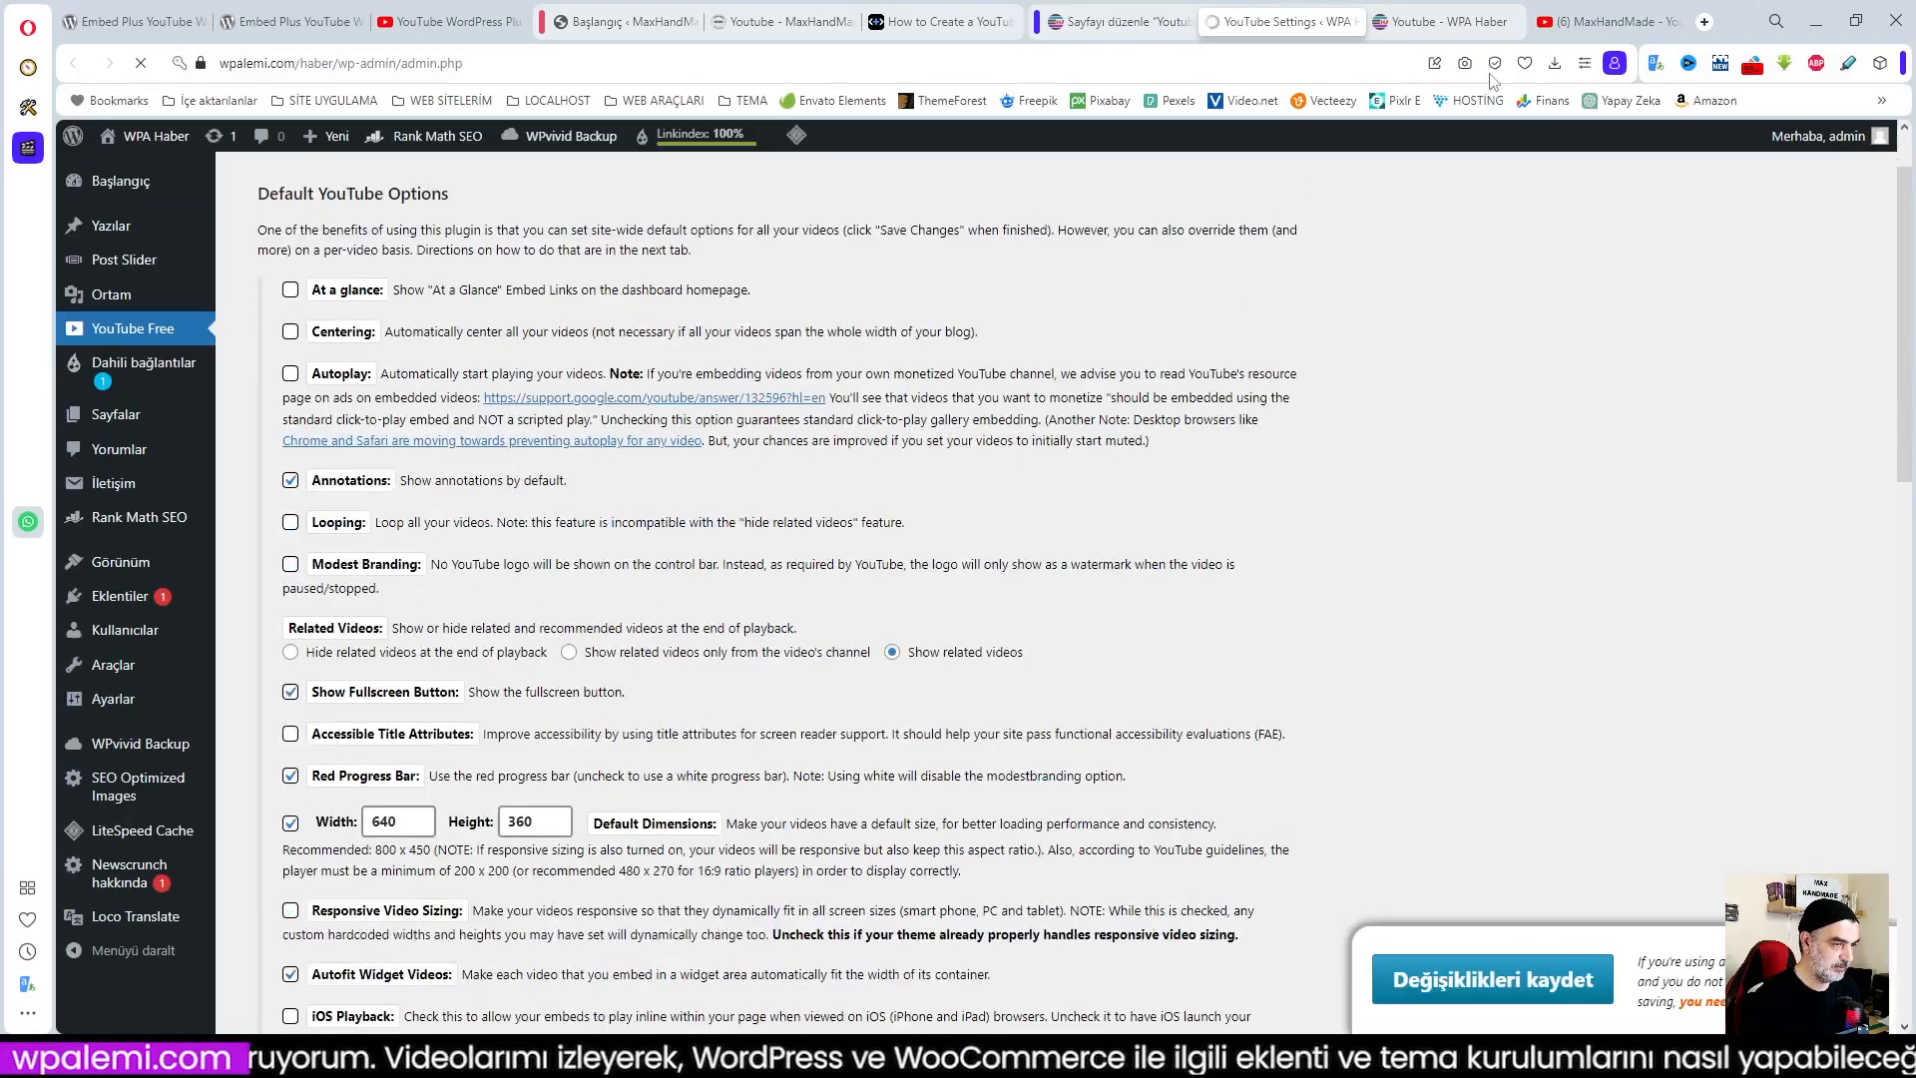
click(1354, 22)
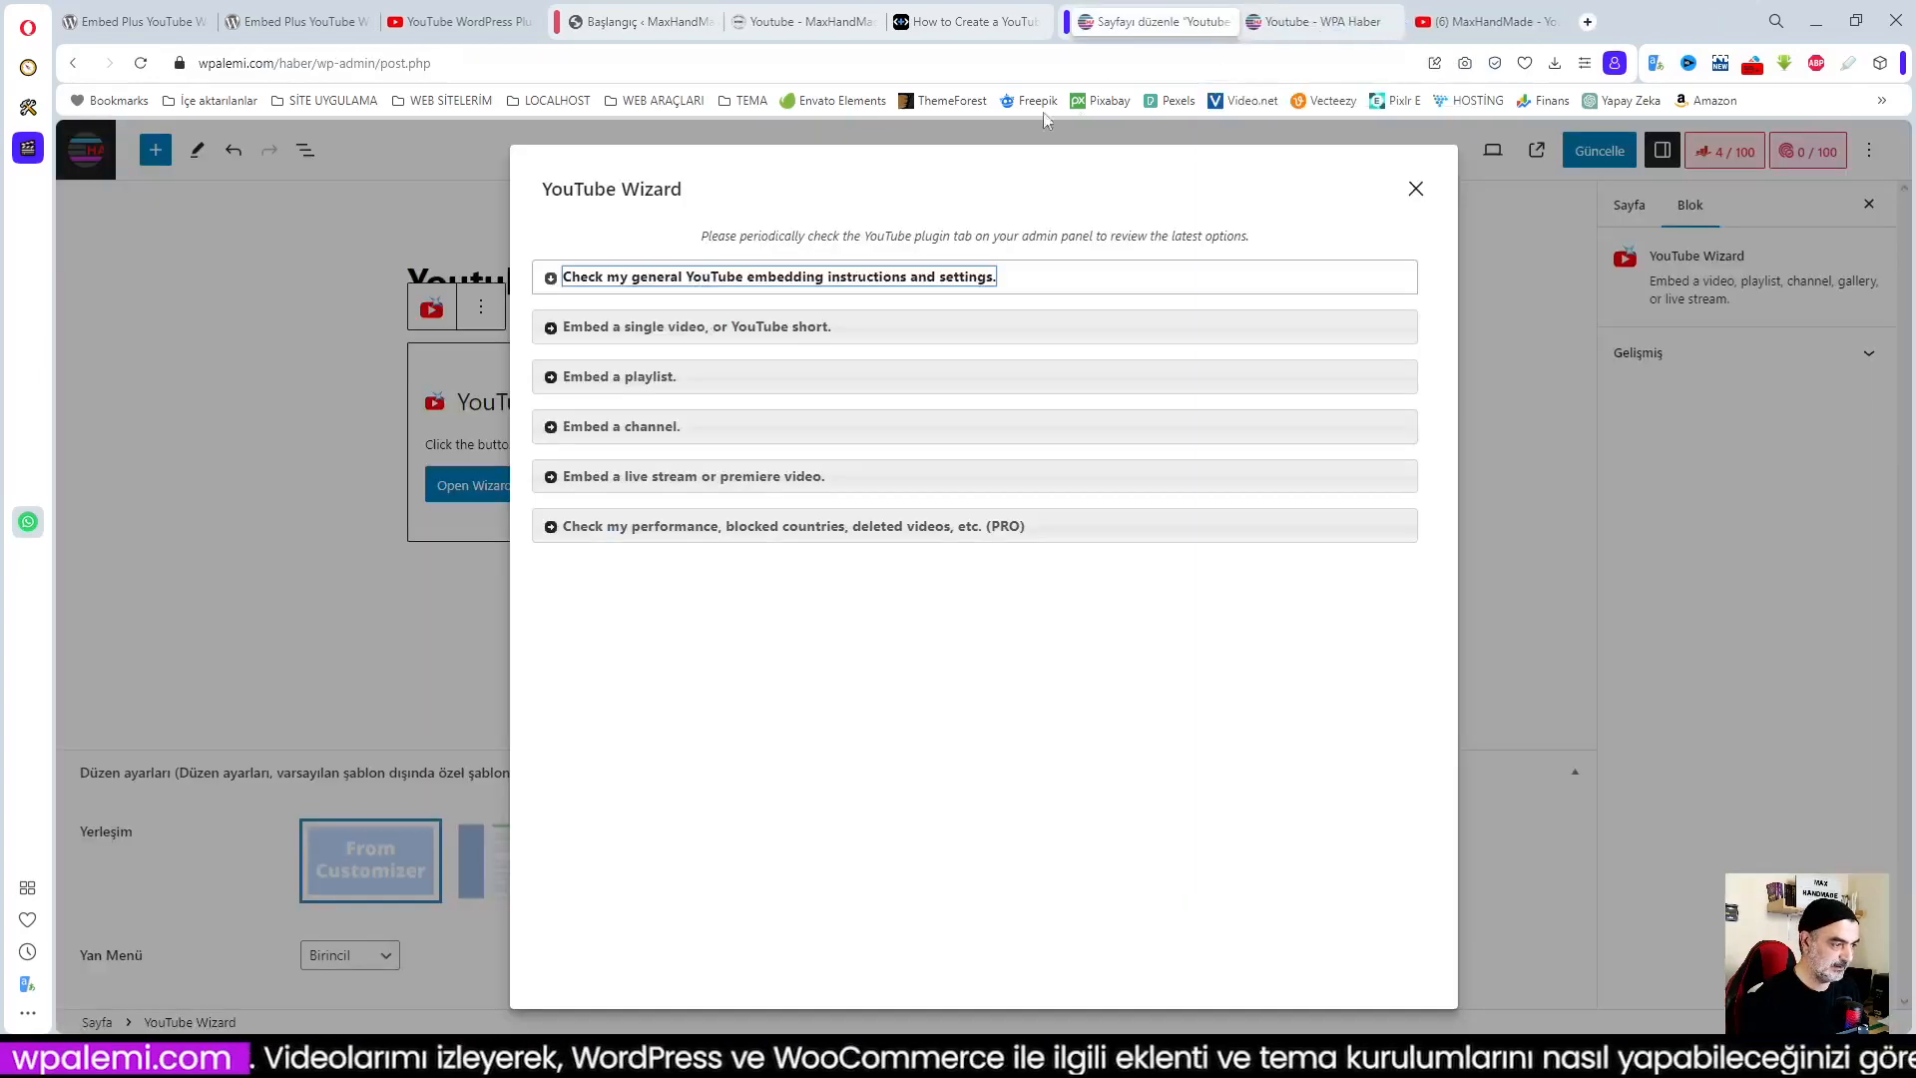
click(678, 329)
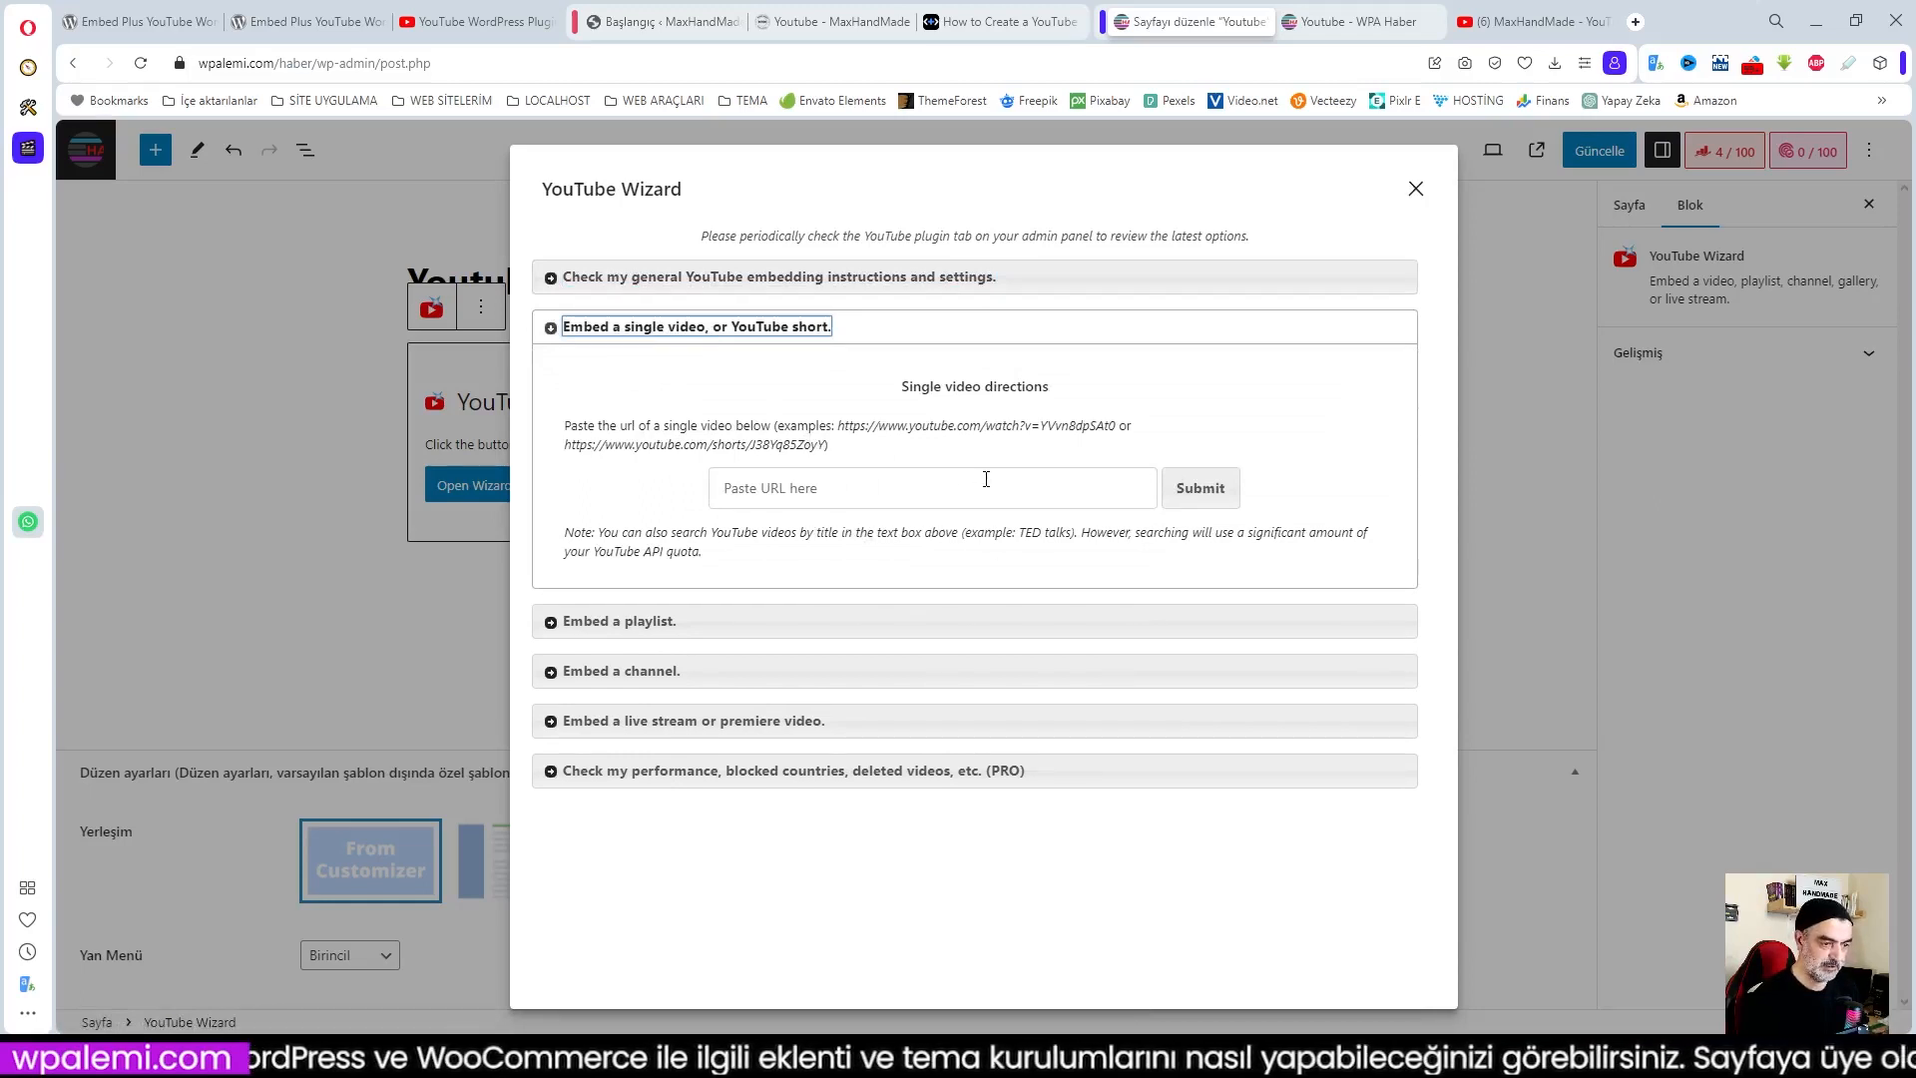
click(659, 334)
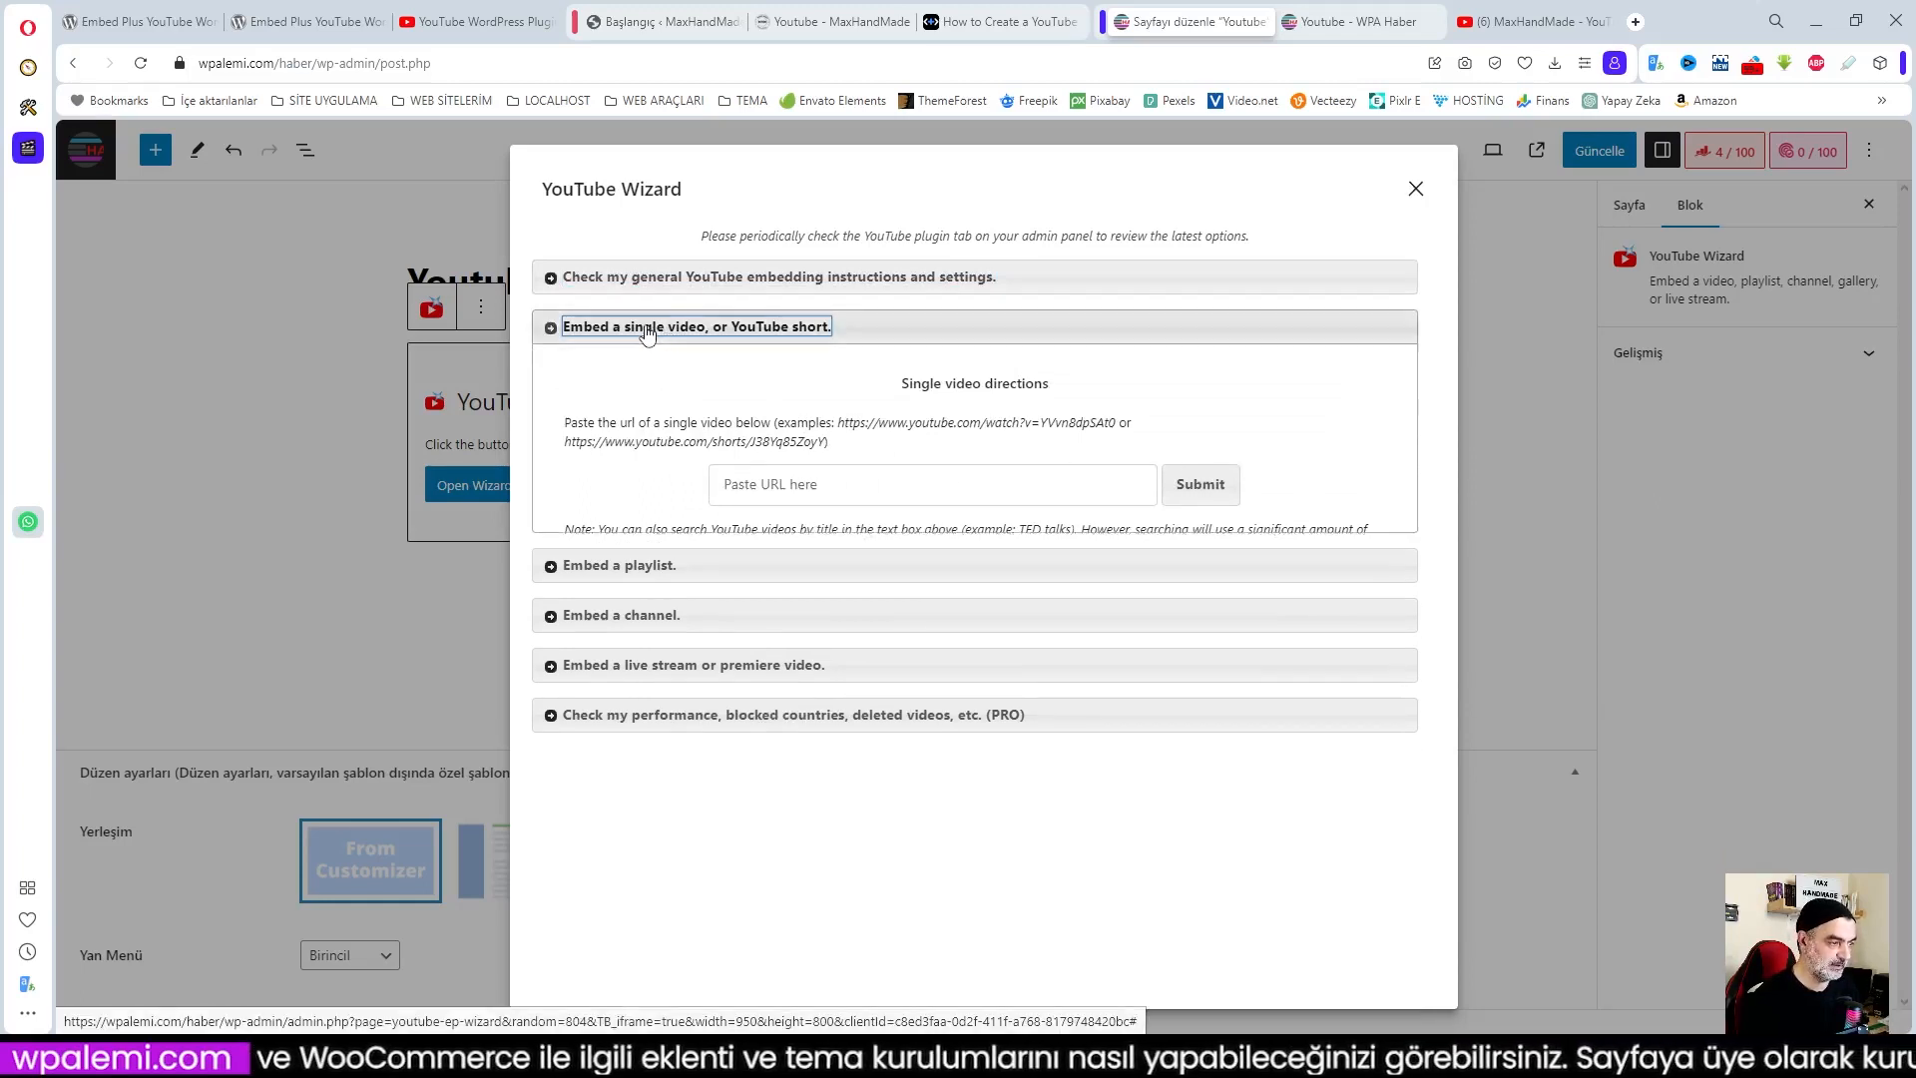
click(614, 384)
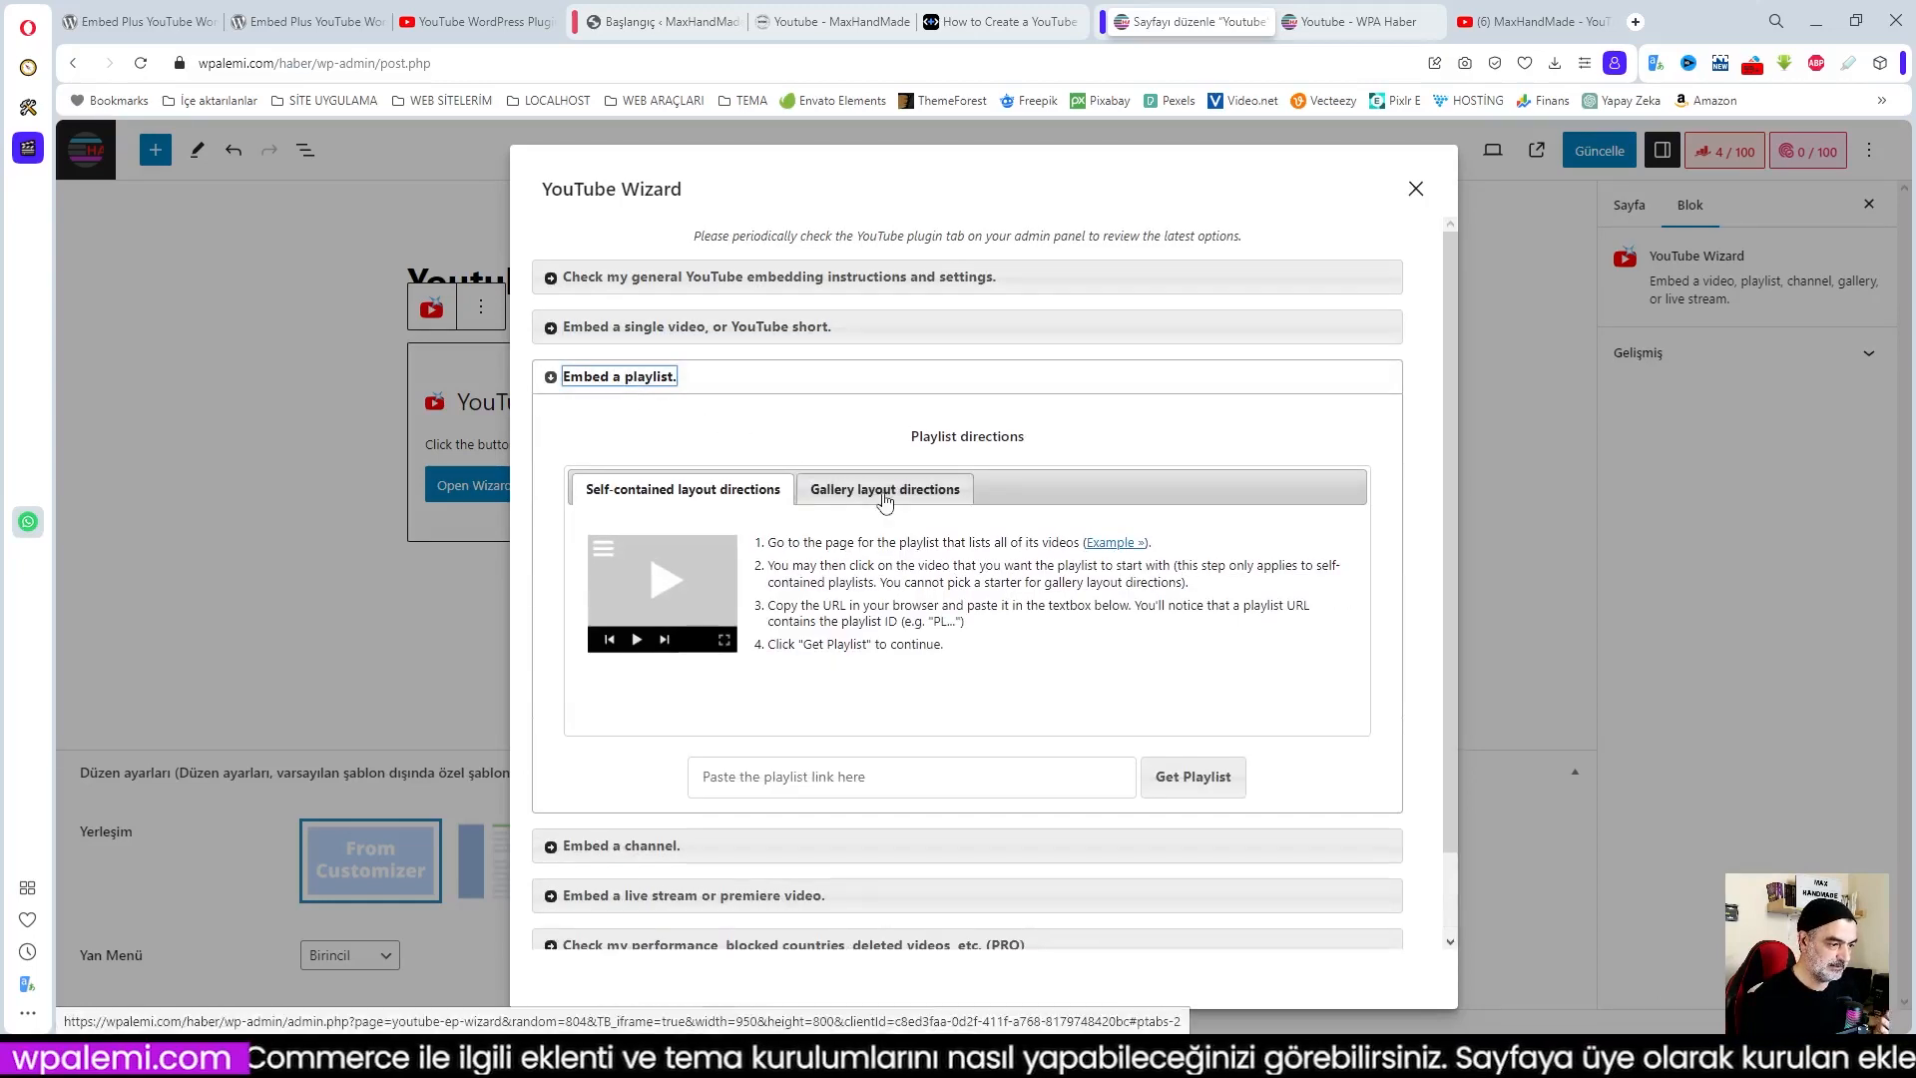
click(853, 496)
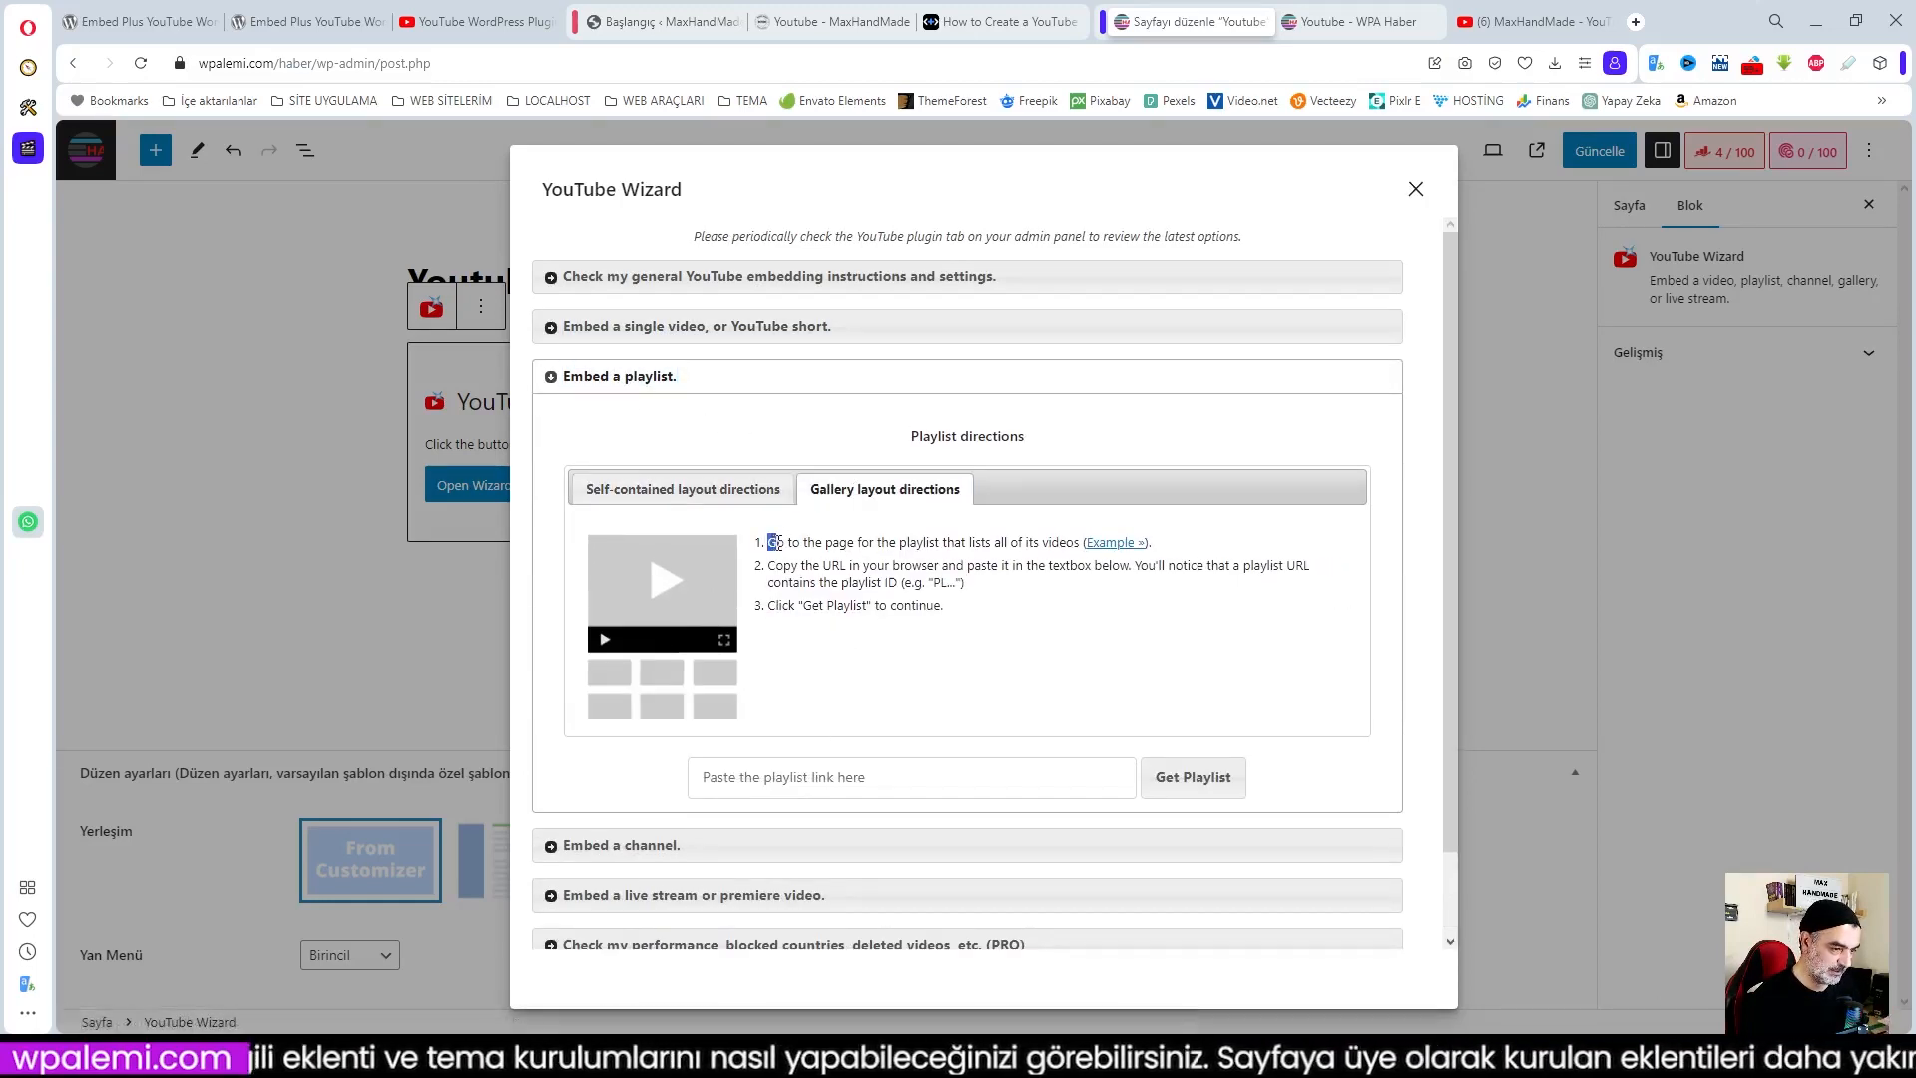
Translate the wizard's gallery layout directions from English into Turkish
drag(771, 543, 941, 628)
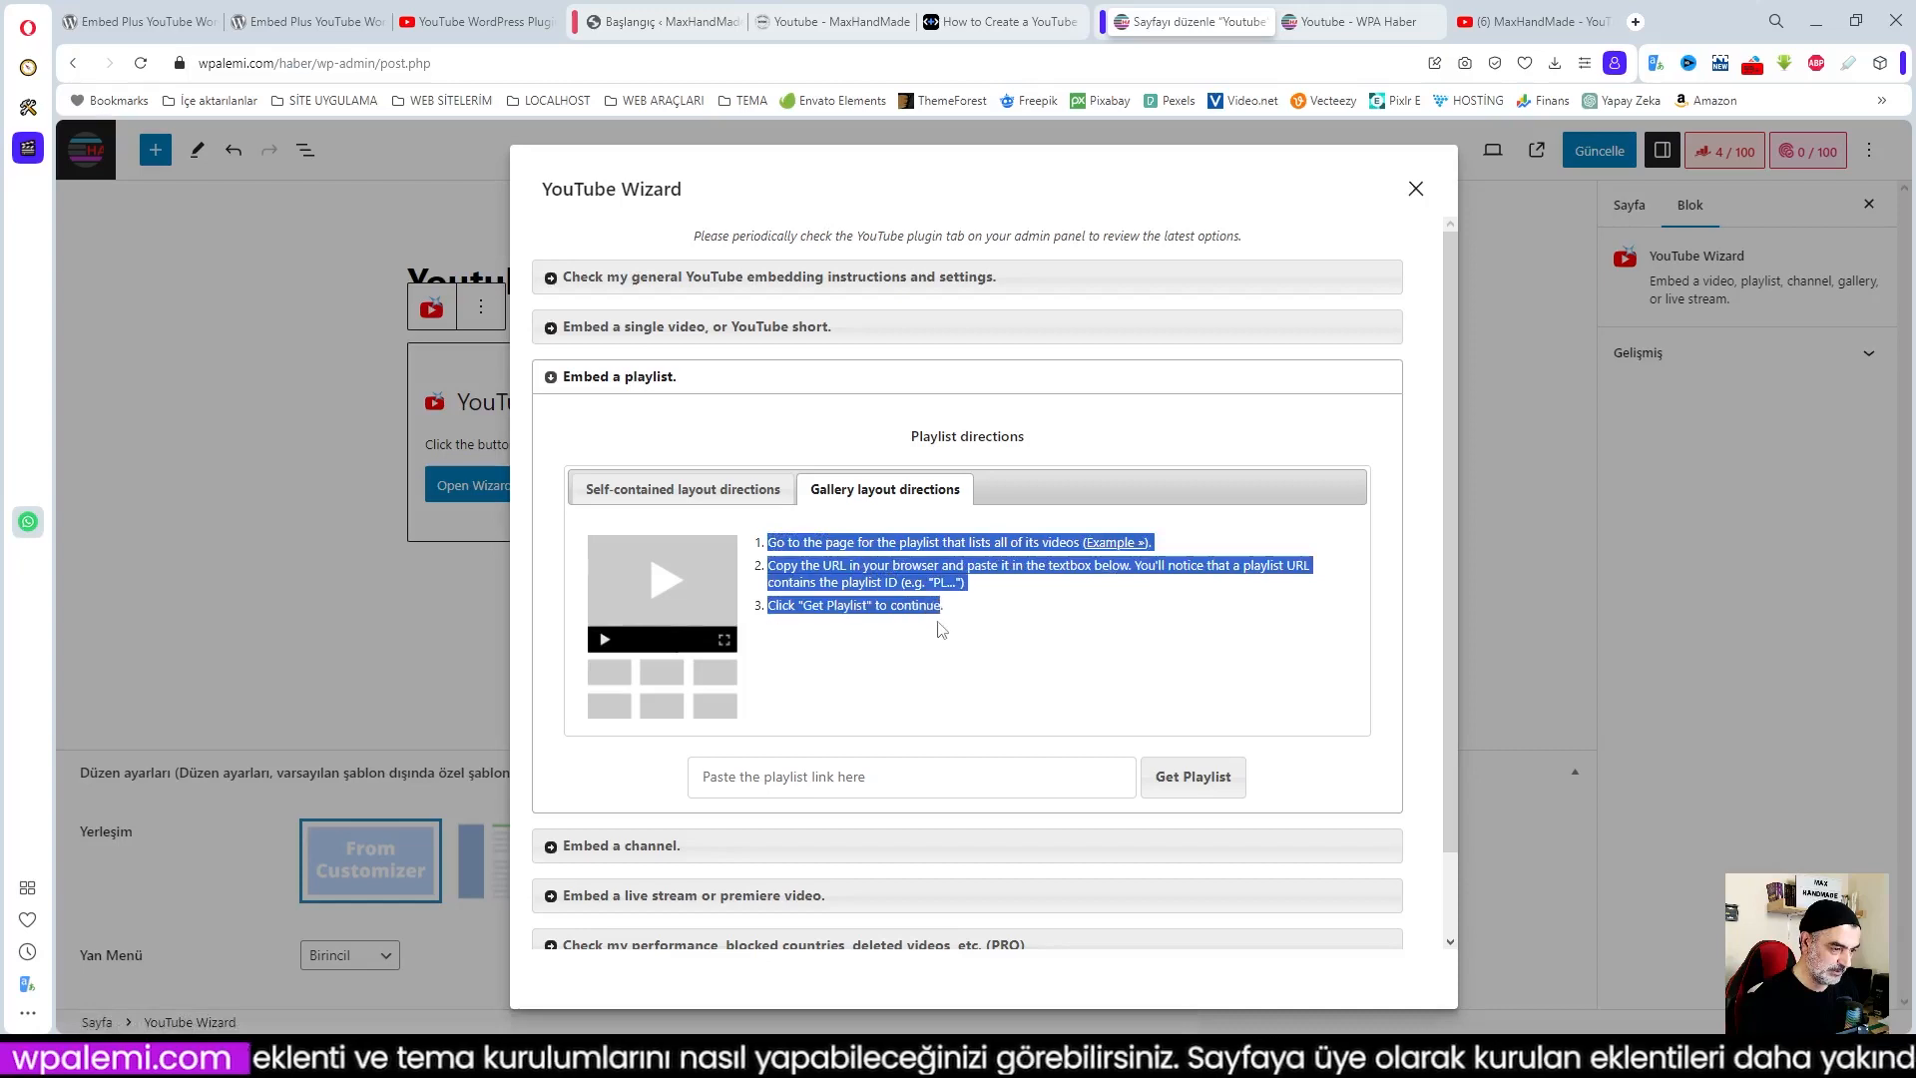
right_click(868, 571)
click(985, 766)
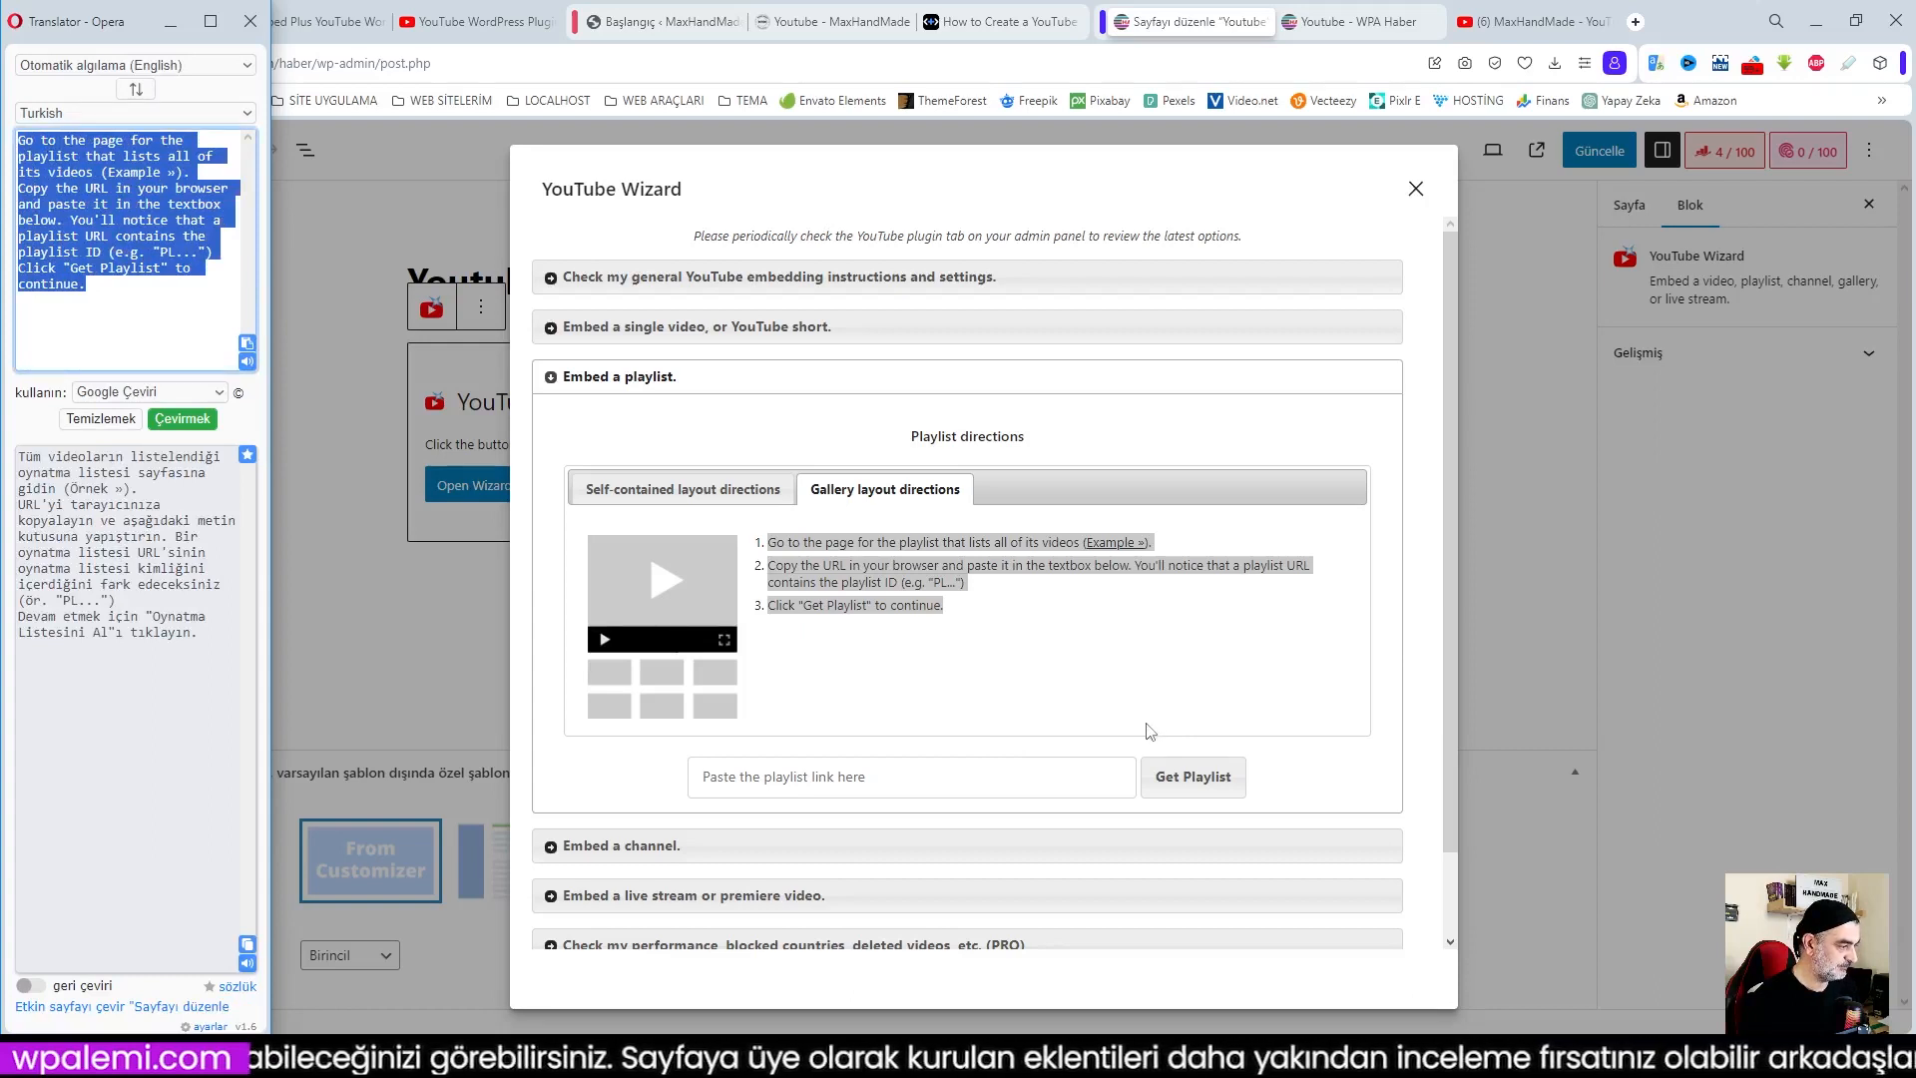
Try to fetch a playlist in the wizard using the address copied from the MaxHandMade YouTube channel page, then close the wizard
click(1537, 21)
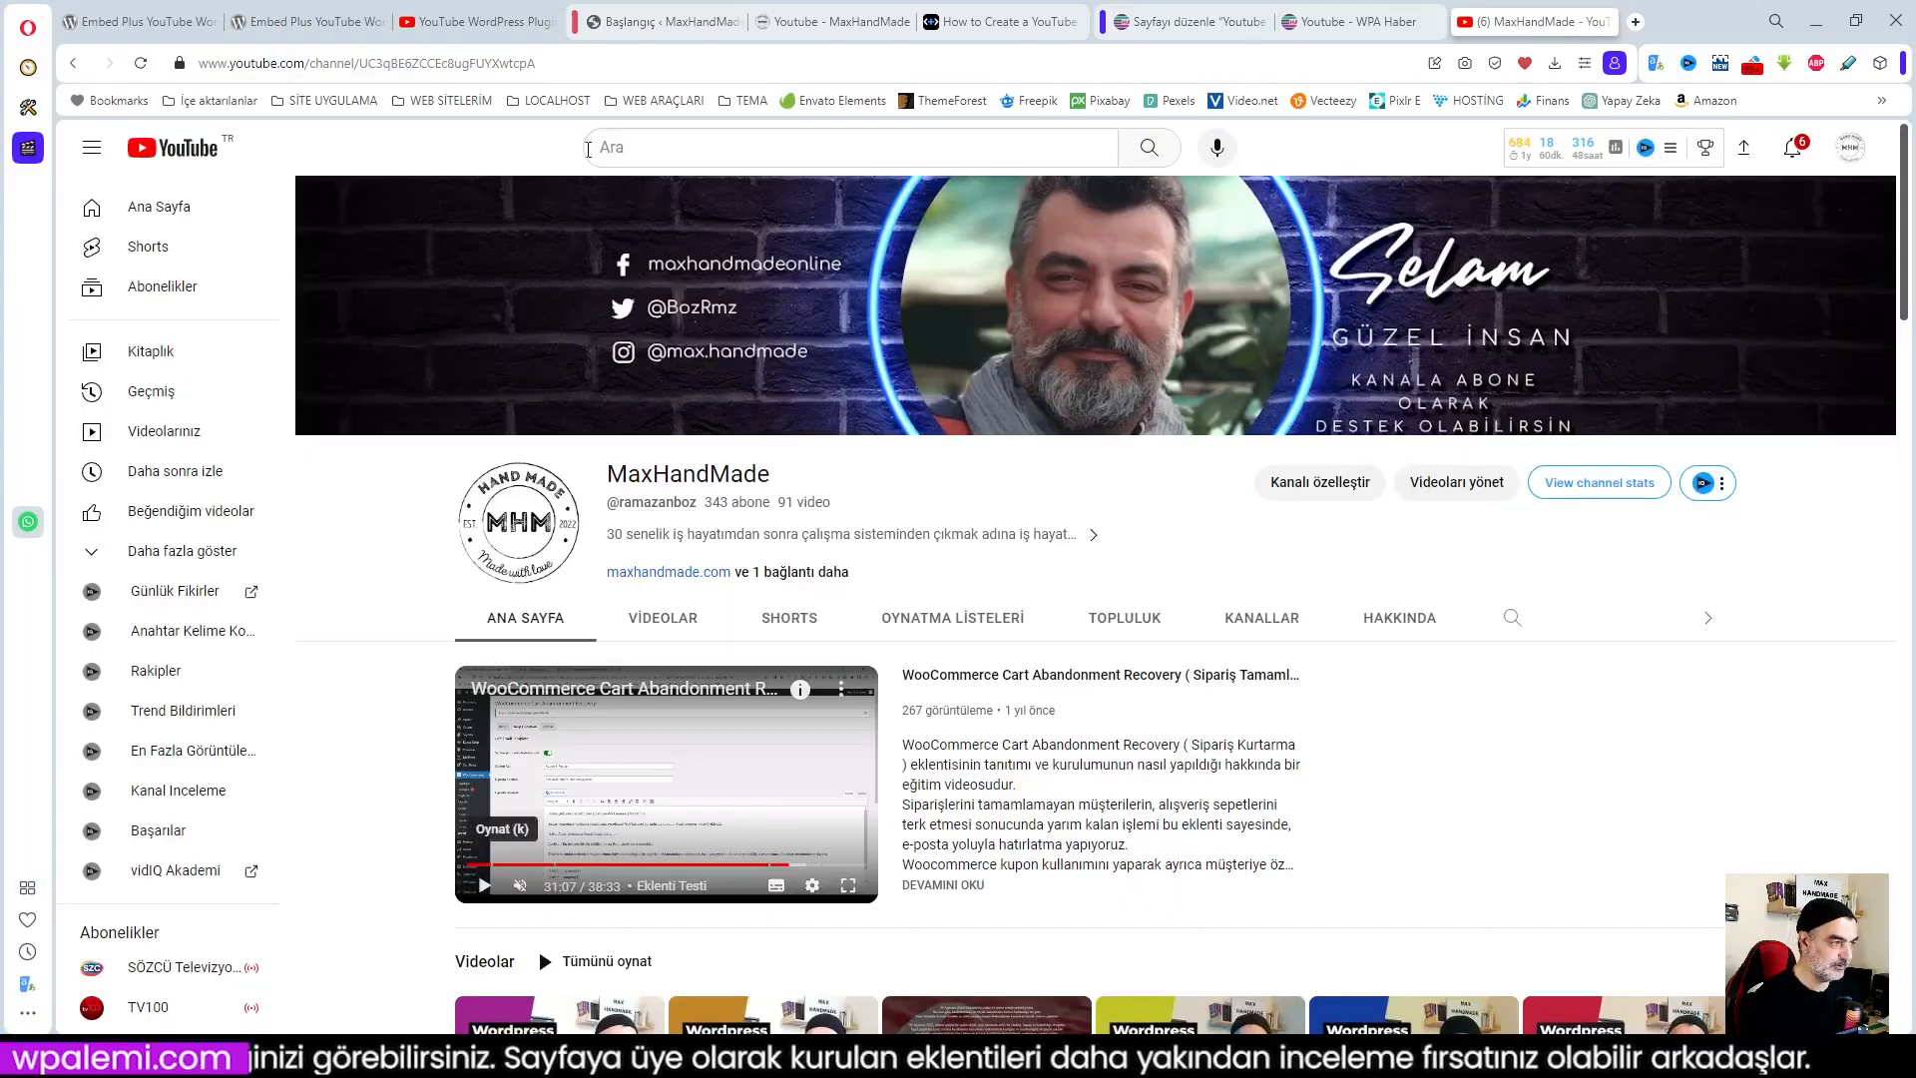
click(520, 61)
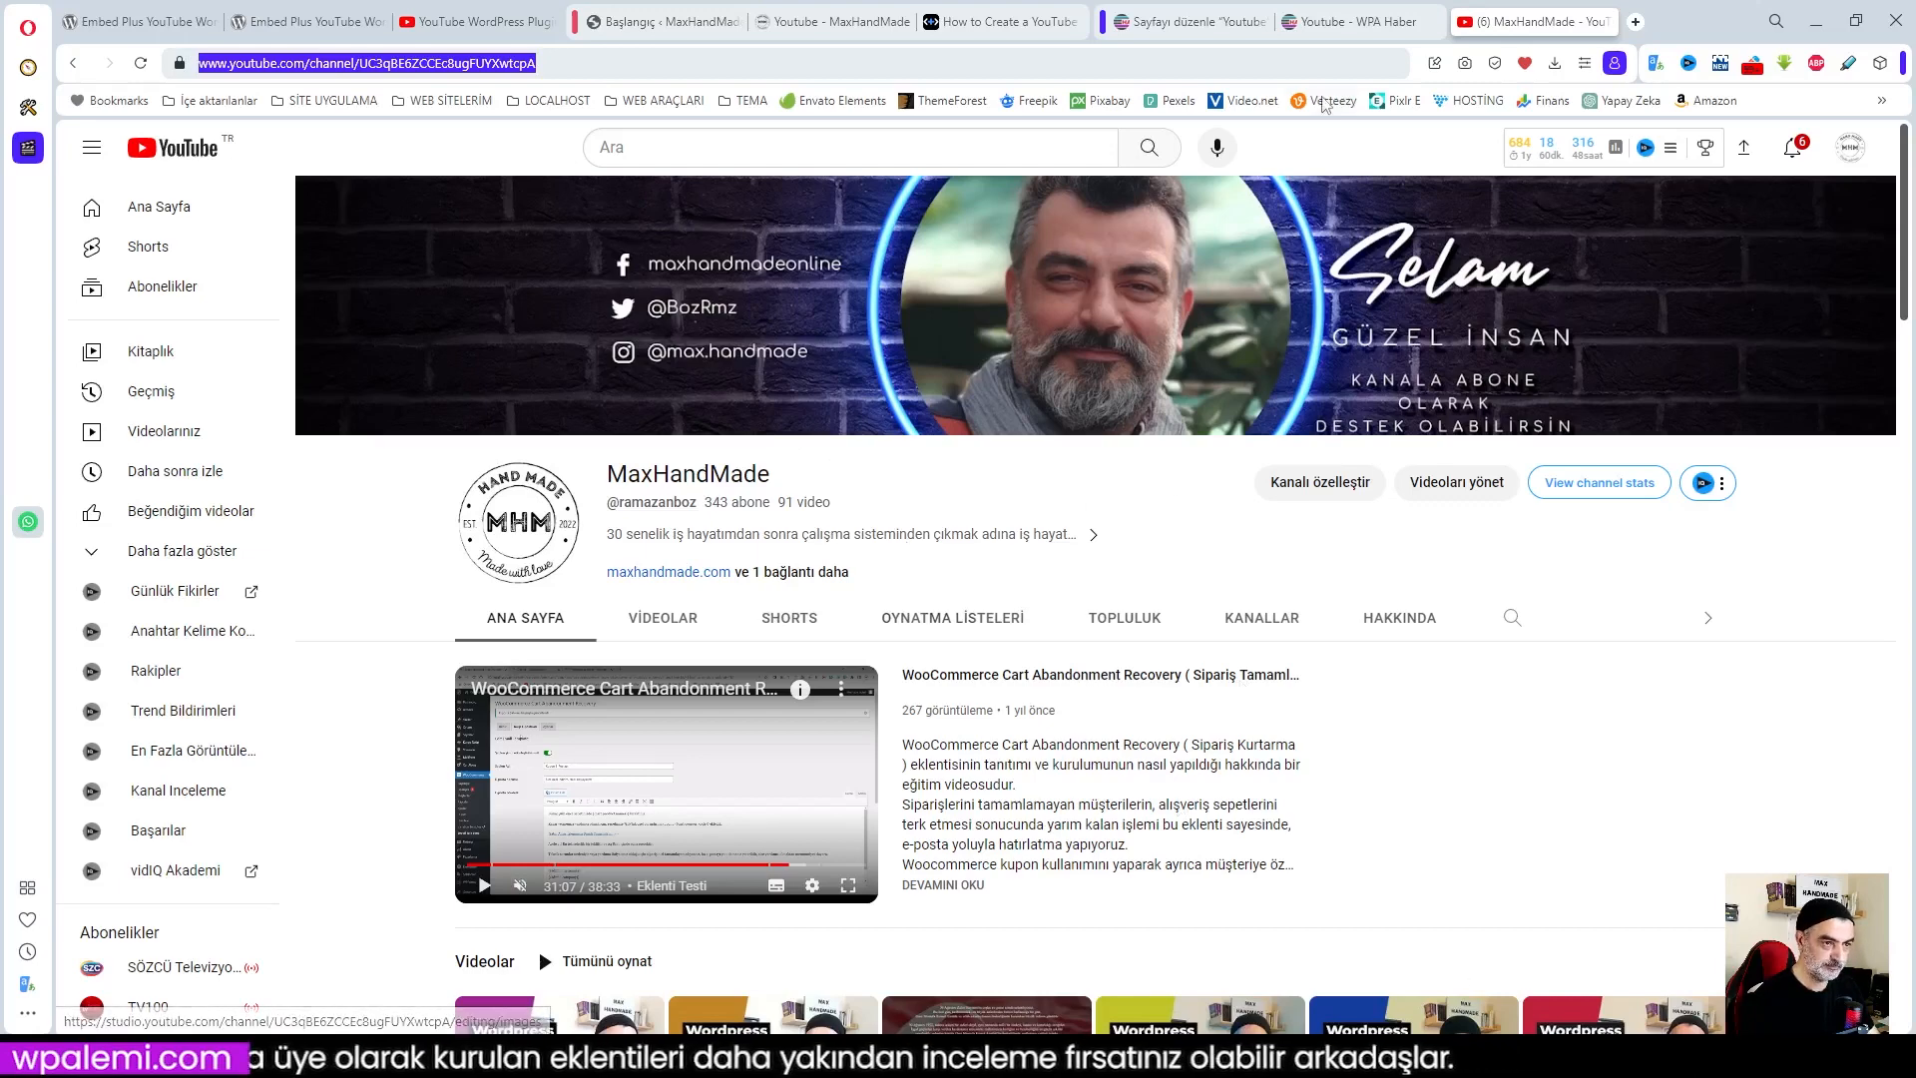
click(1227, 30)
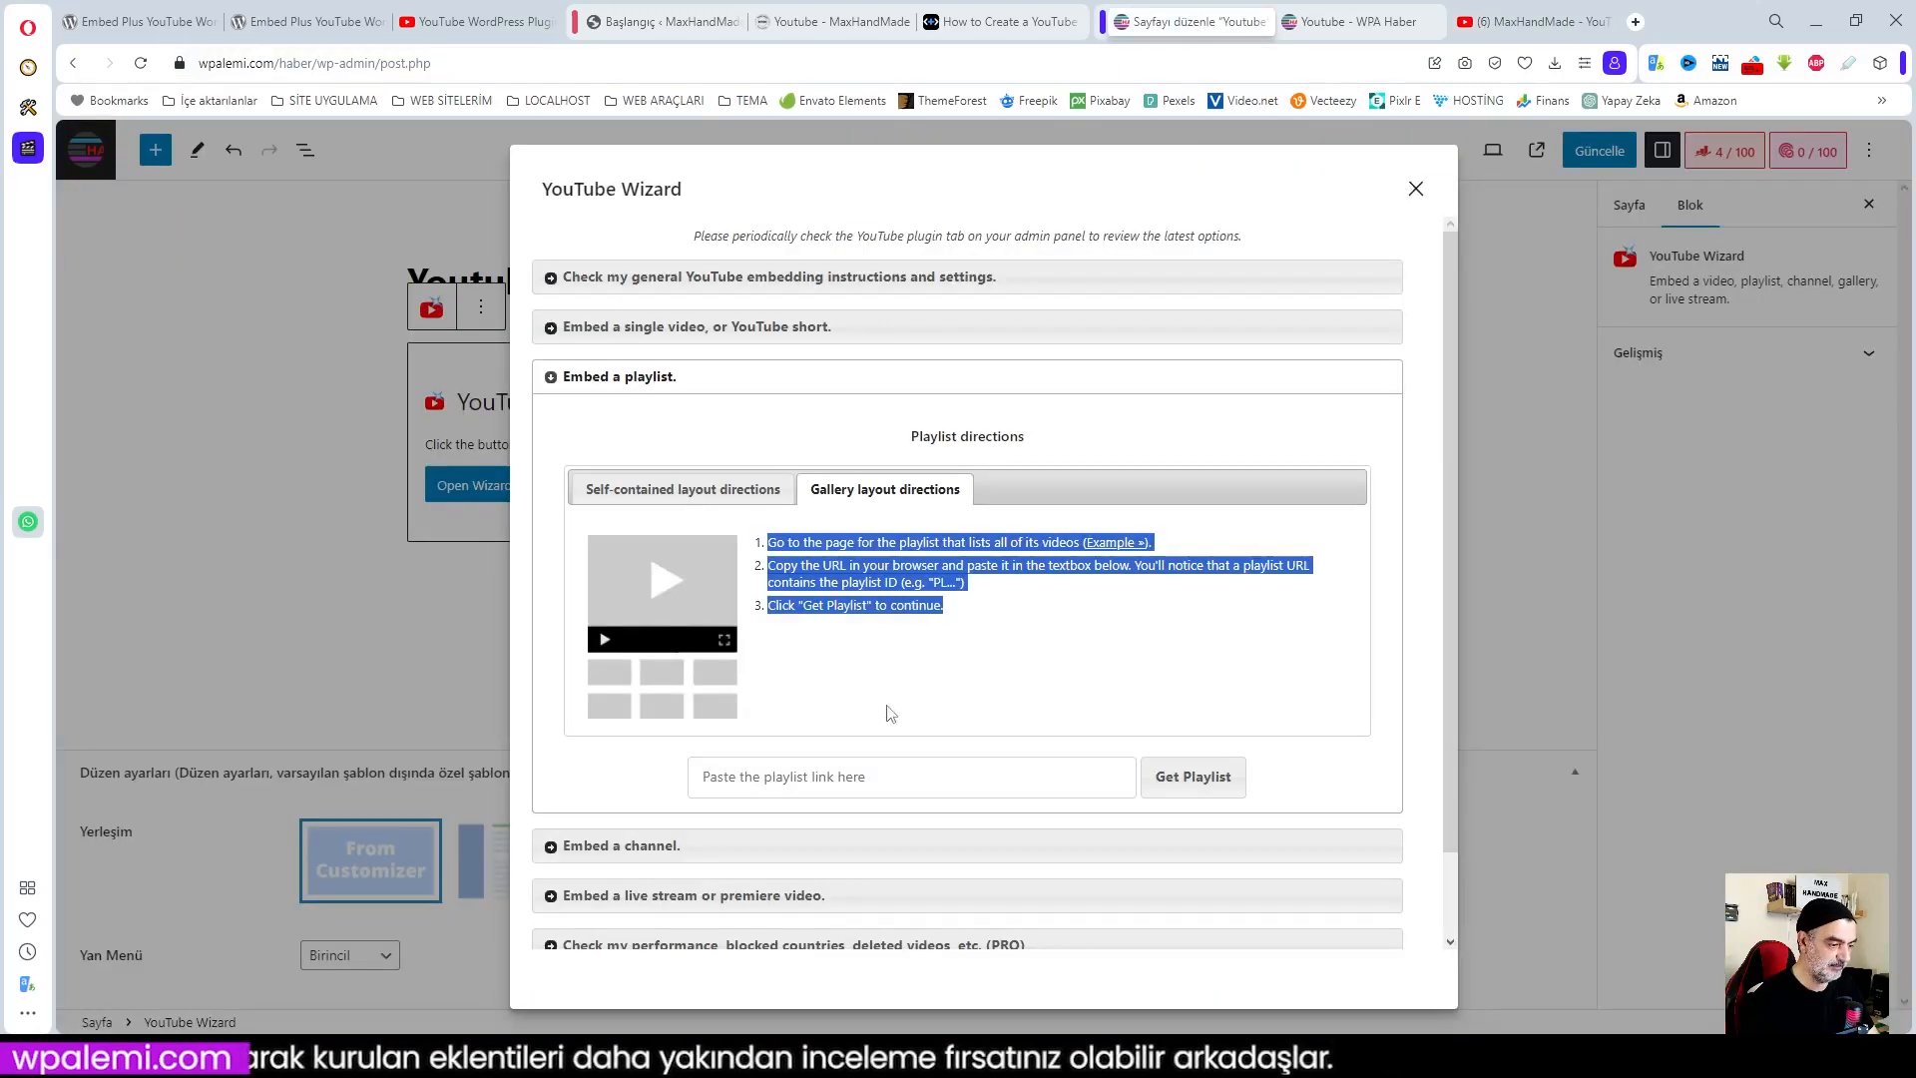
click(776, 776)
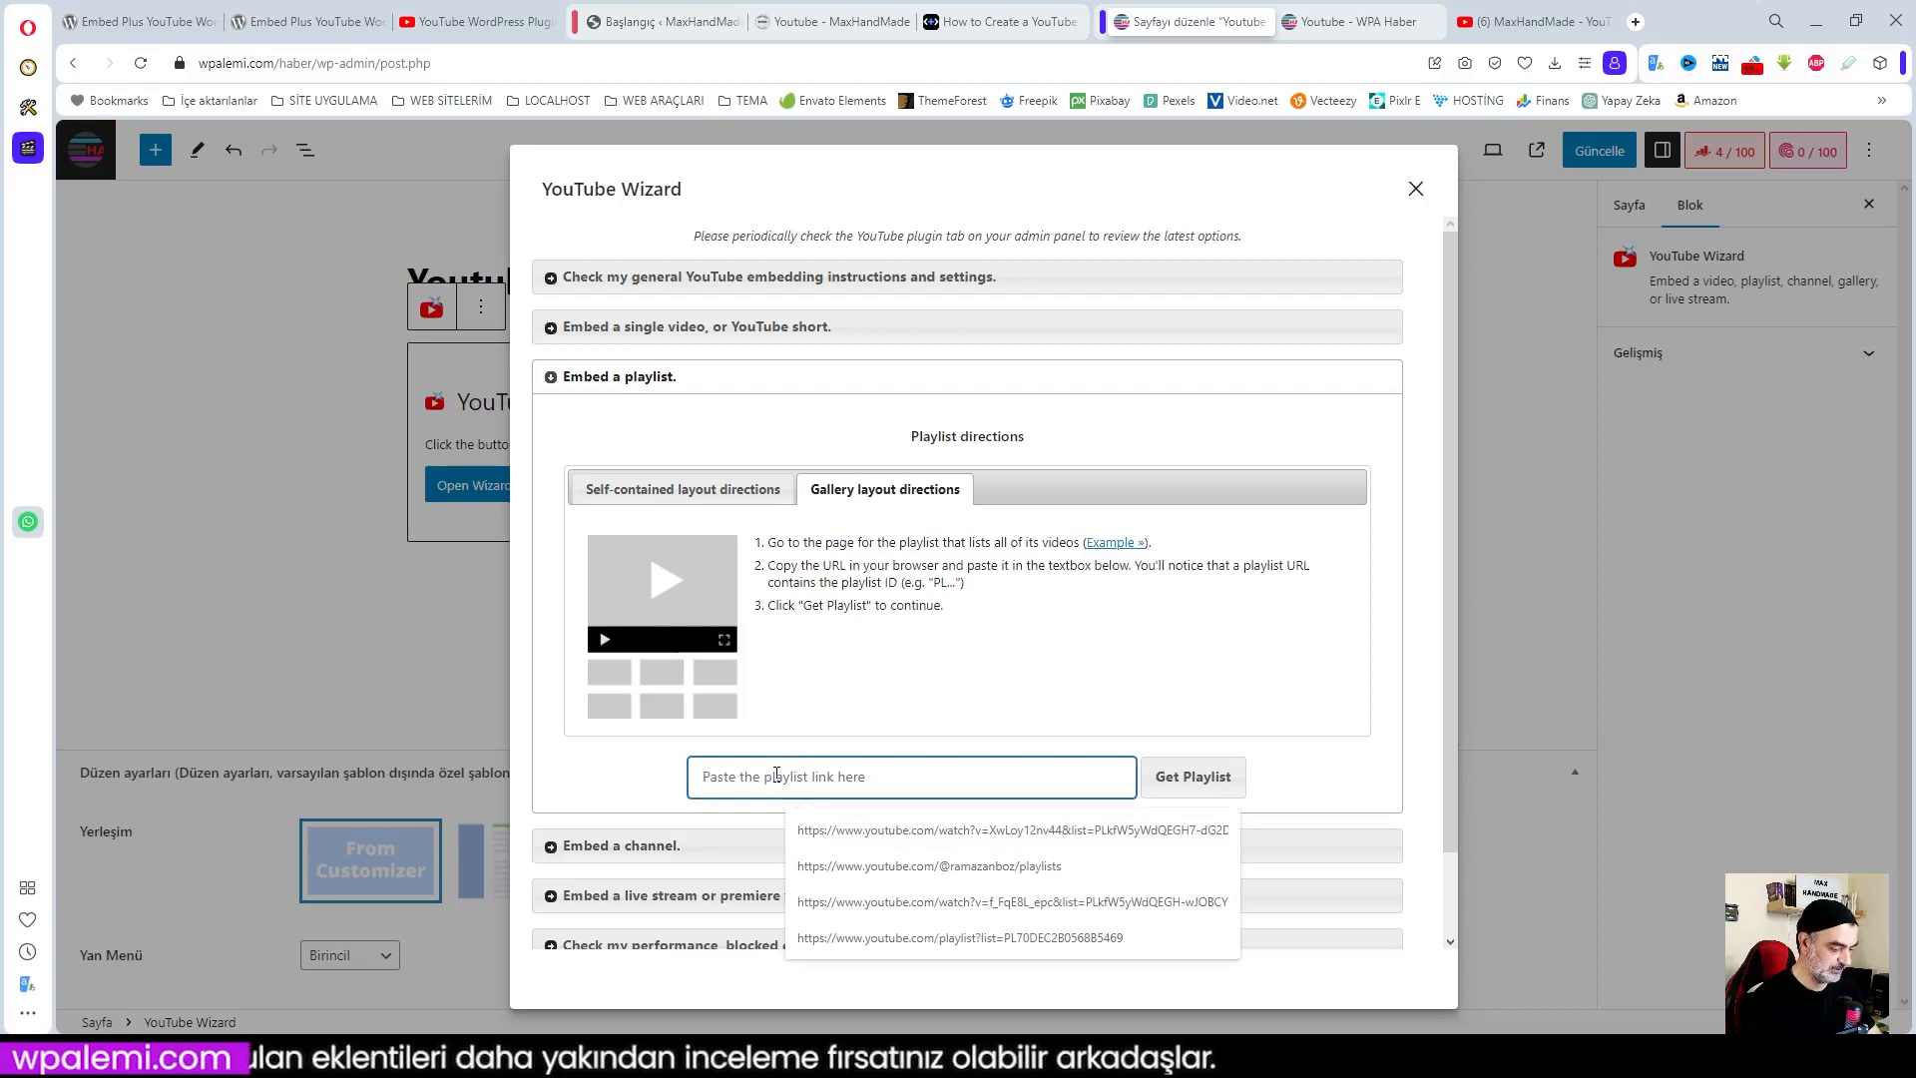
key(ctrl+v)
click(1230, 786)
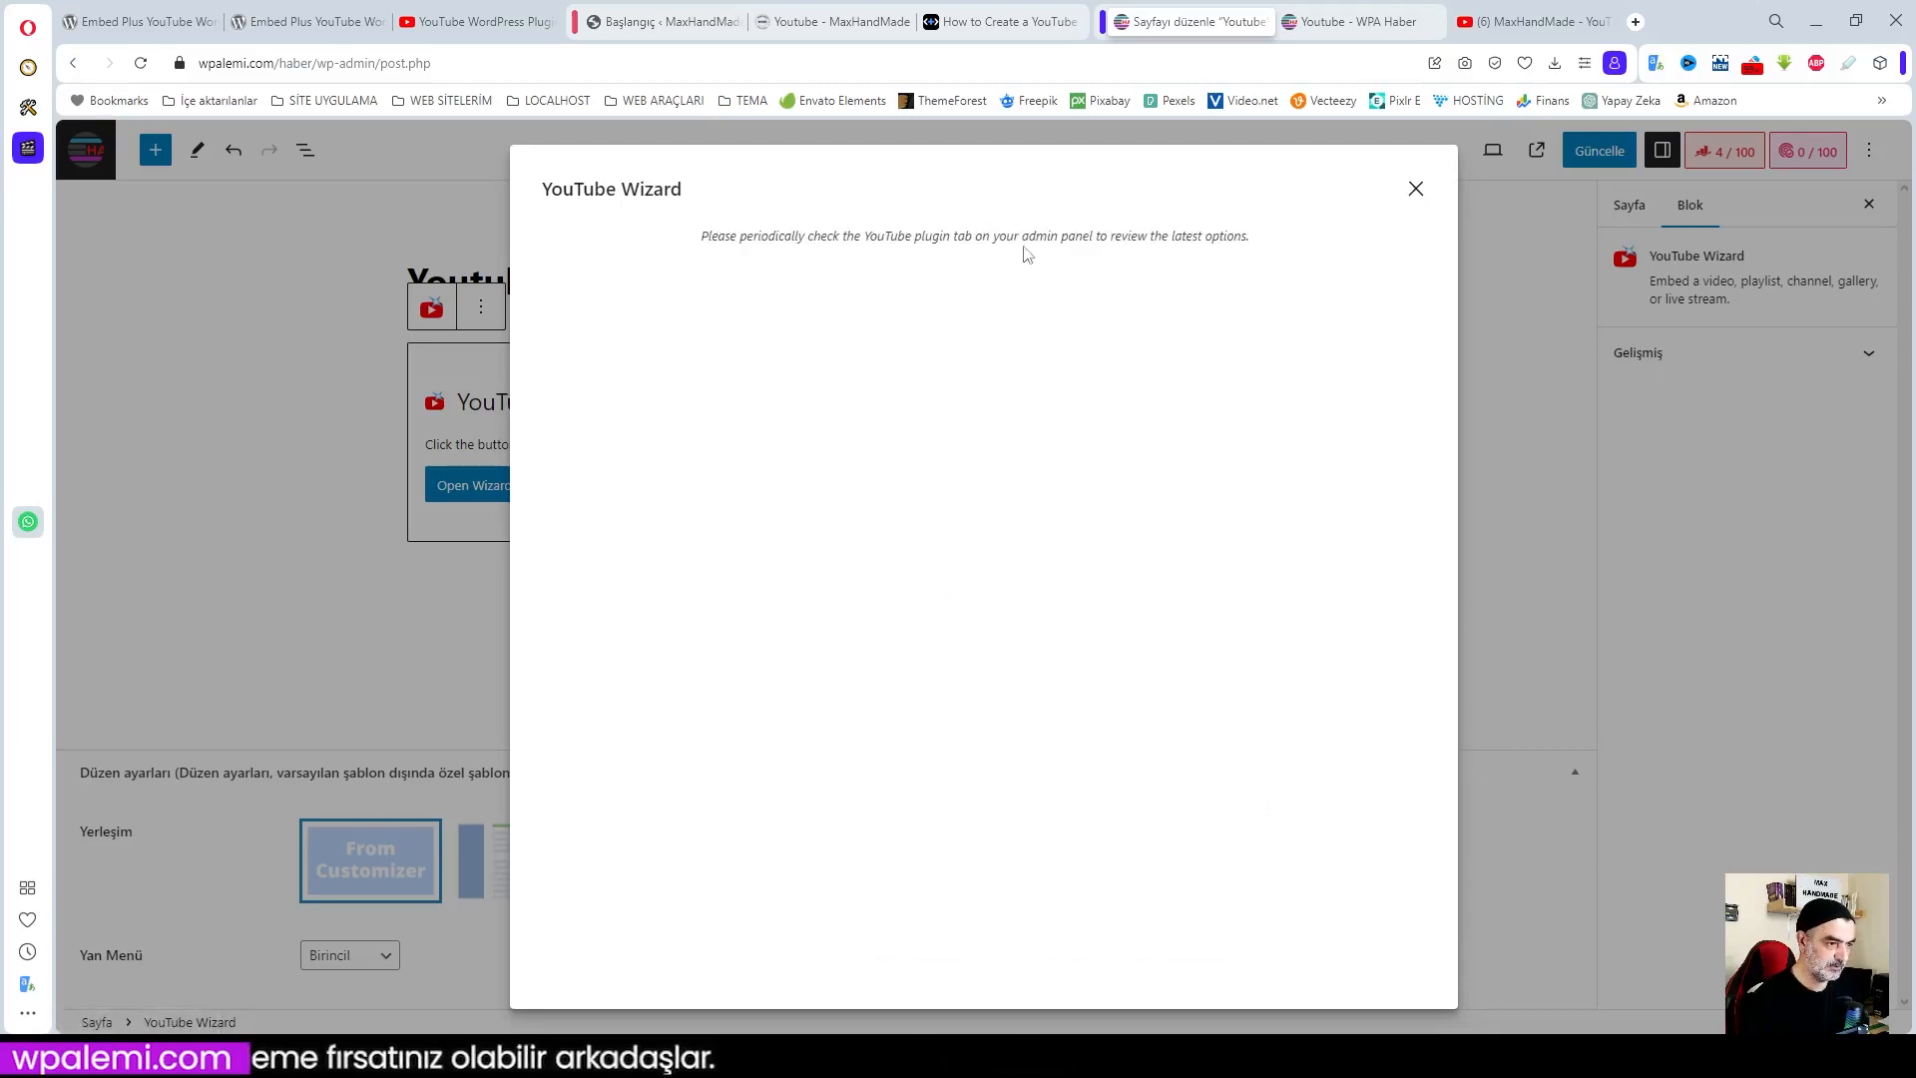
click(1416, 190)
click(629, 498)
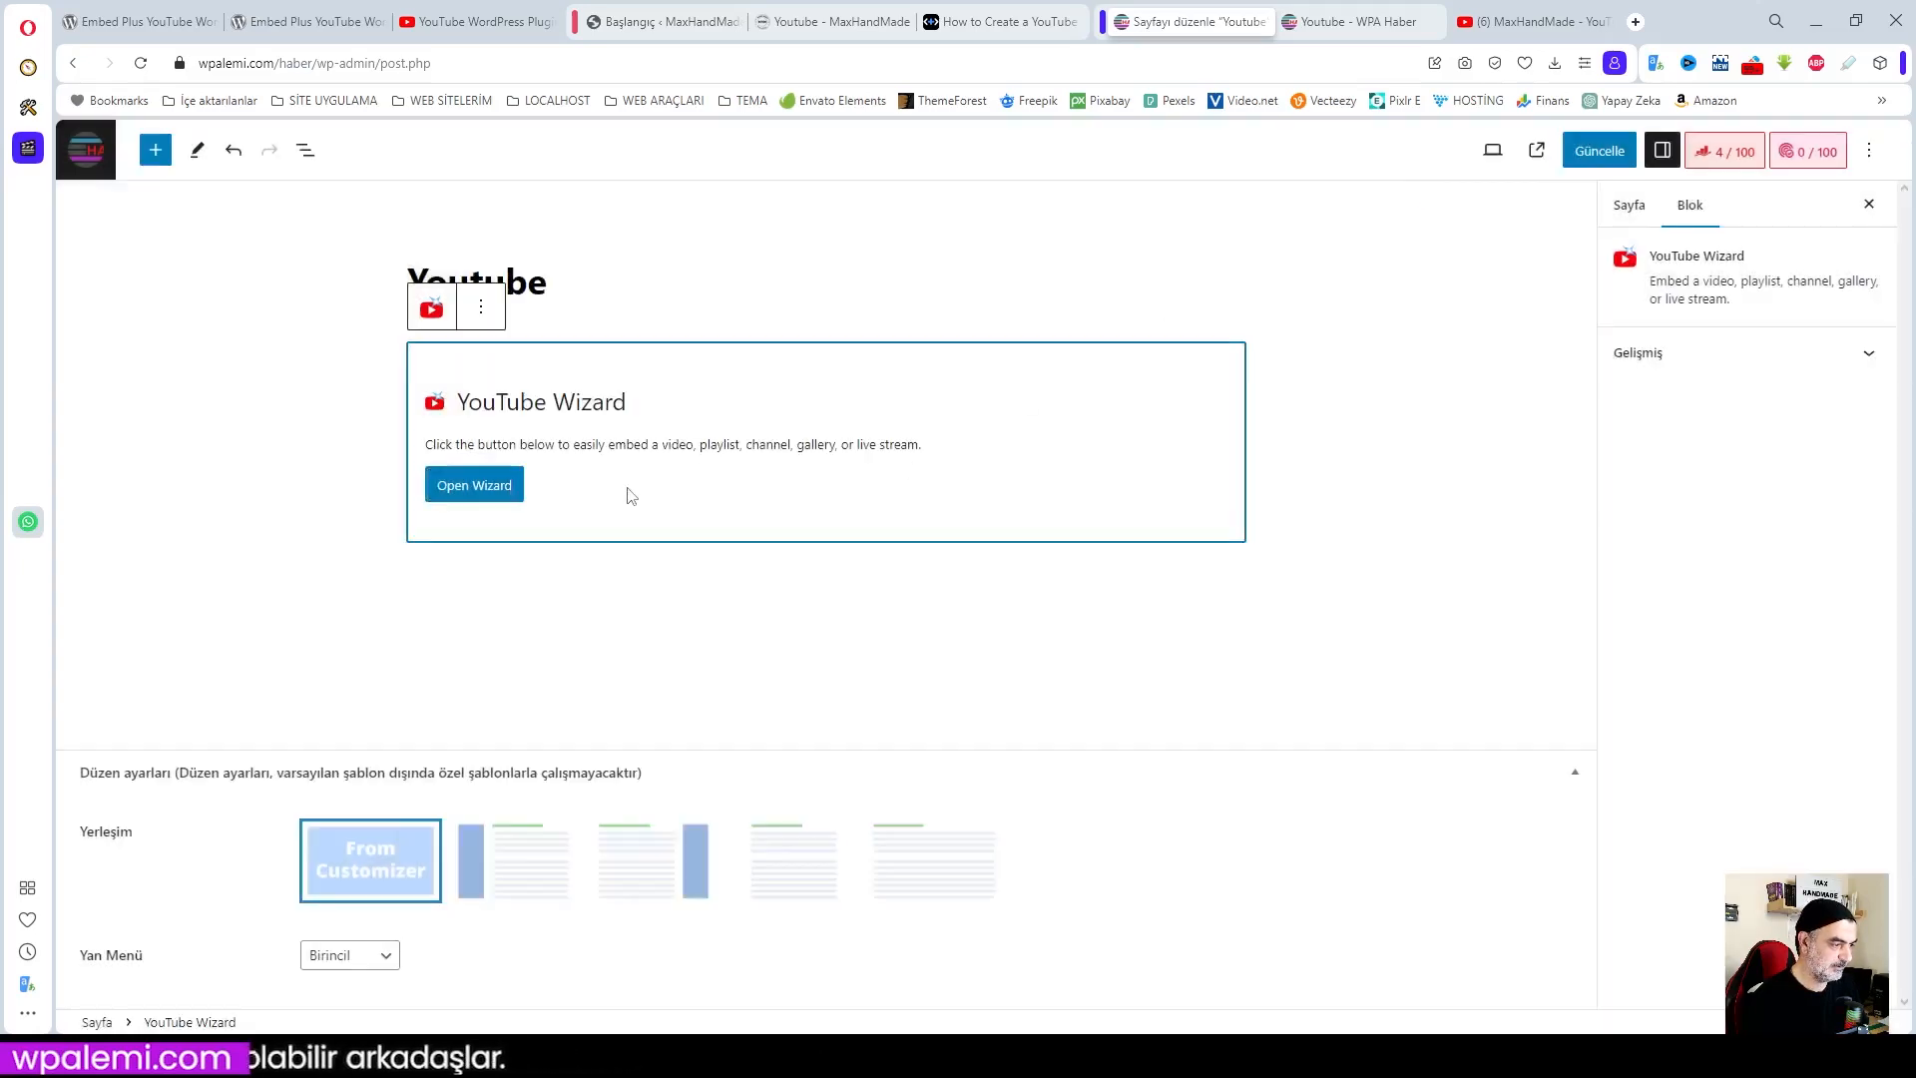
Reopen the wizard's gallery layout directions for embedding a playlist and fill in the saved address of the channel's playlists page as the playlist link
click(496, 489)
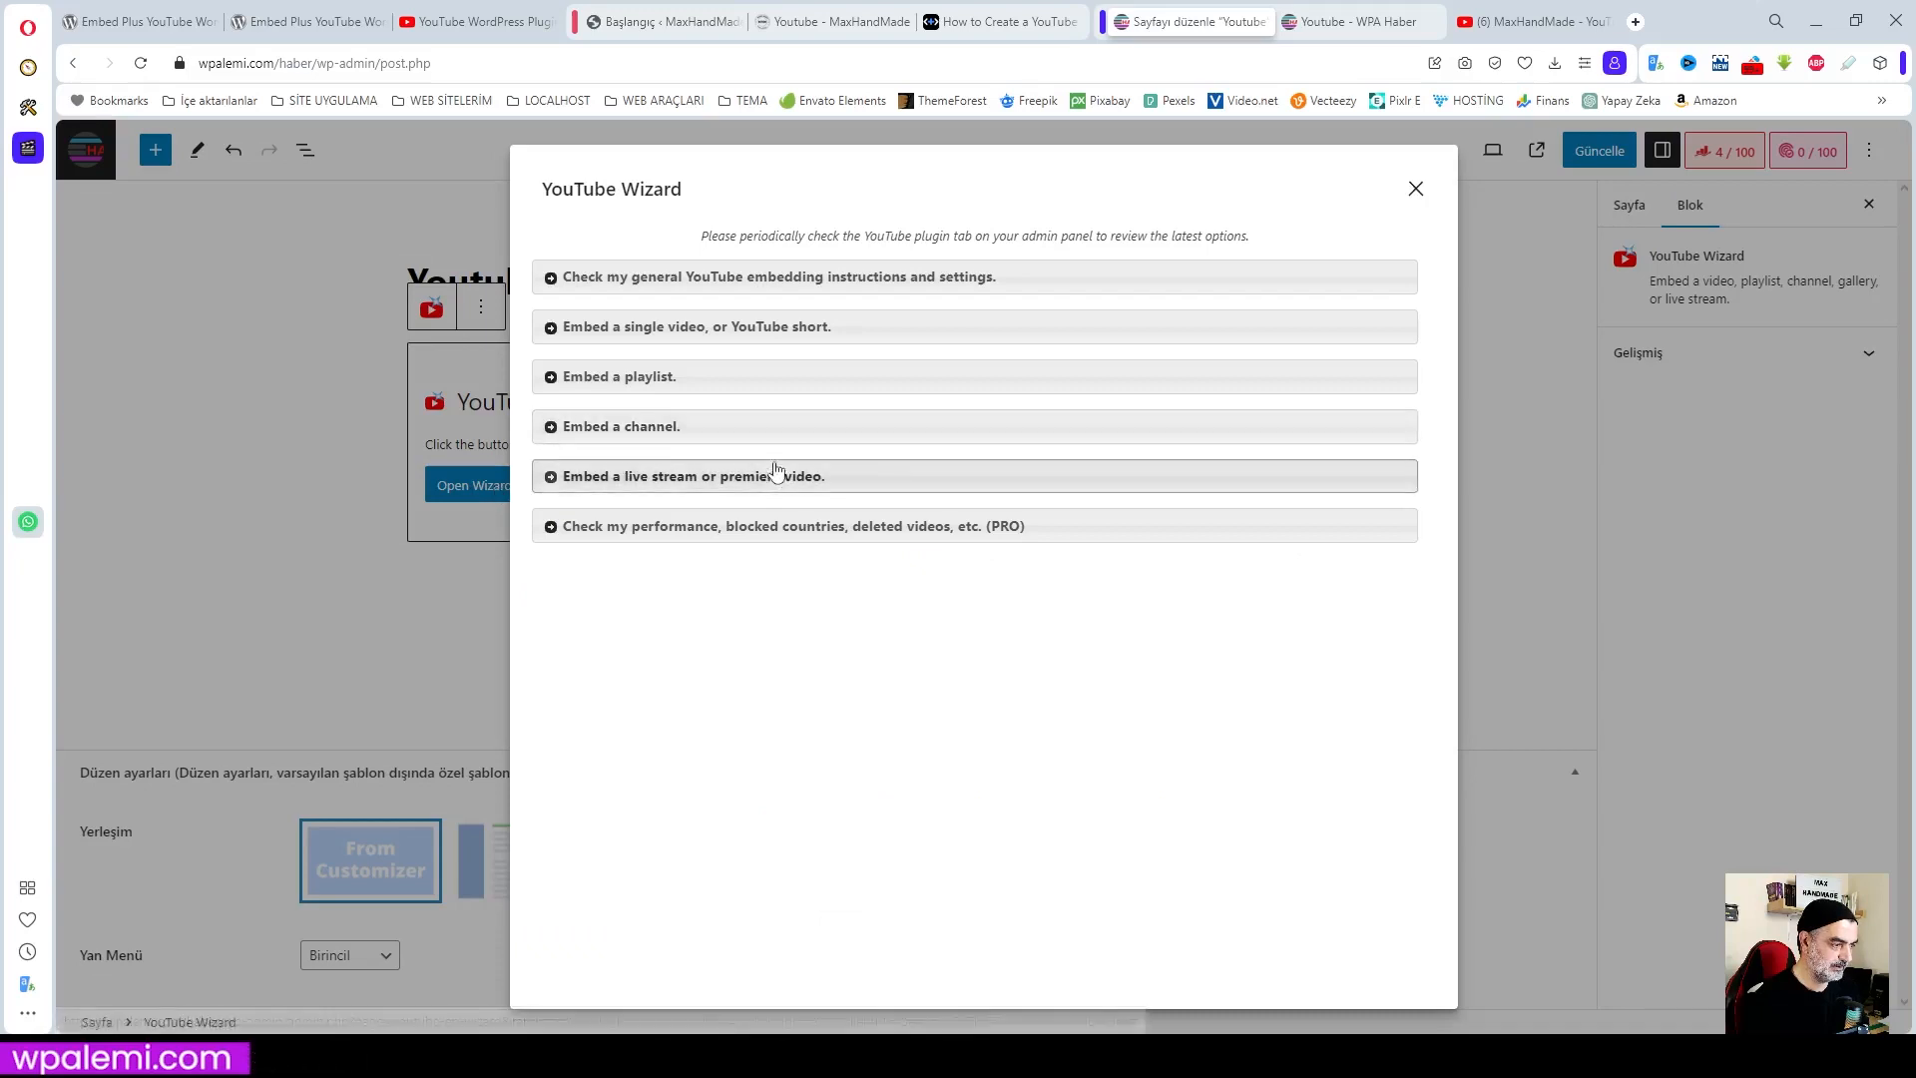
click(637, 376)
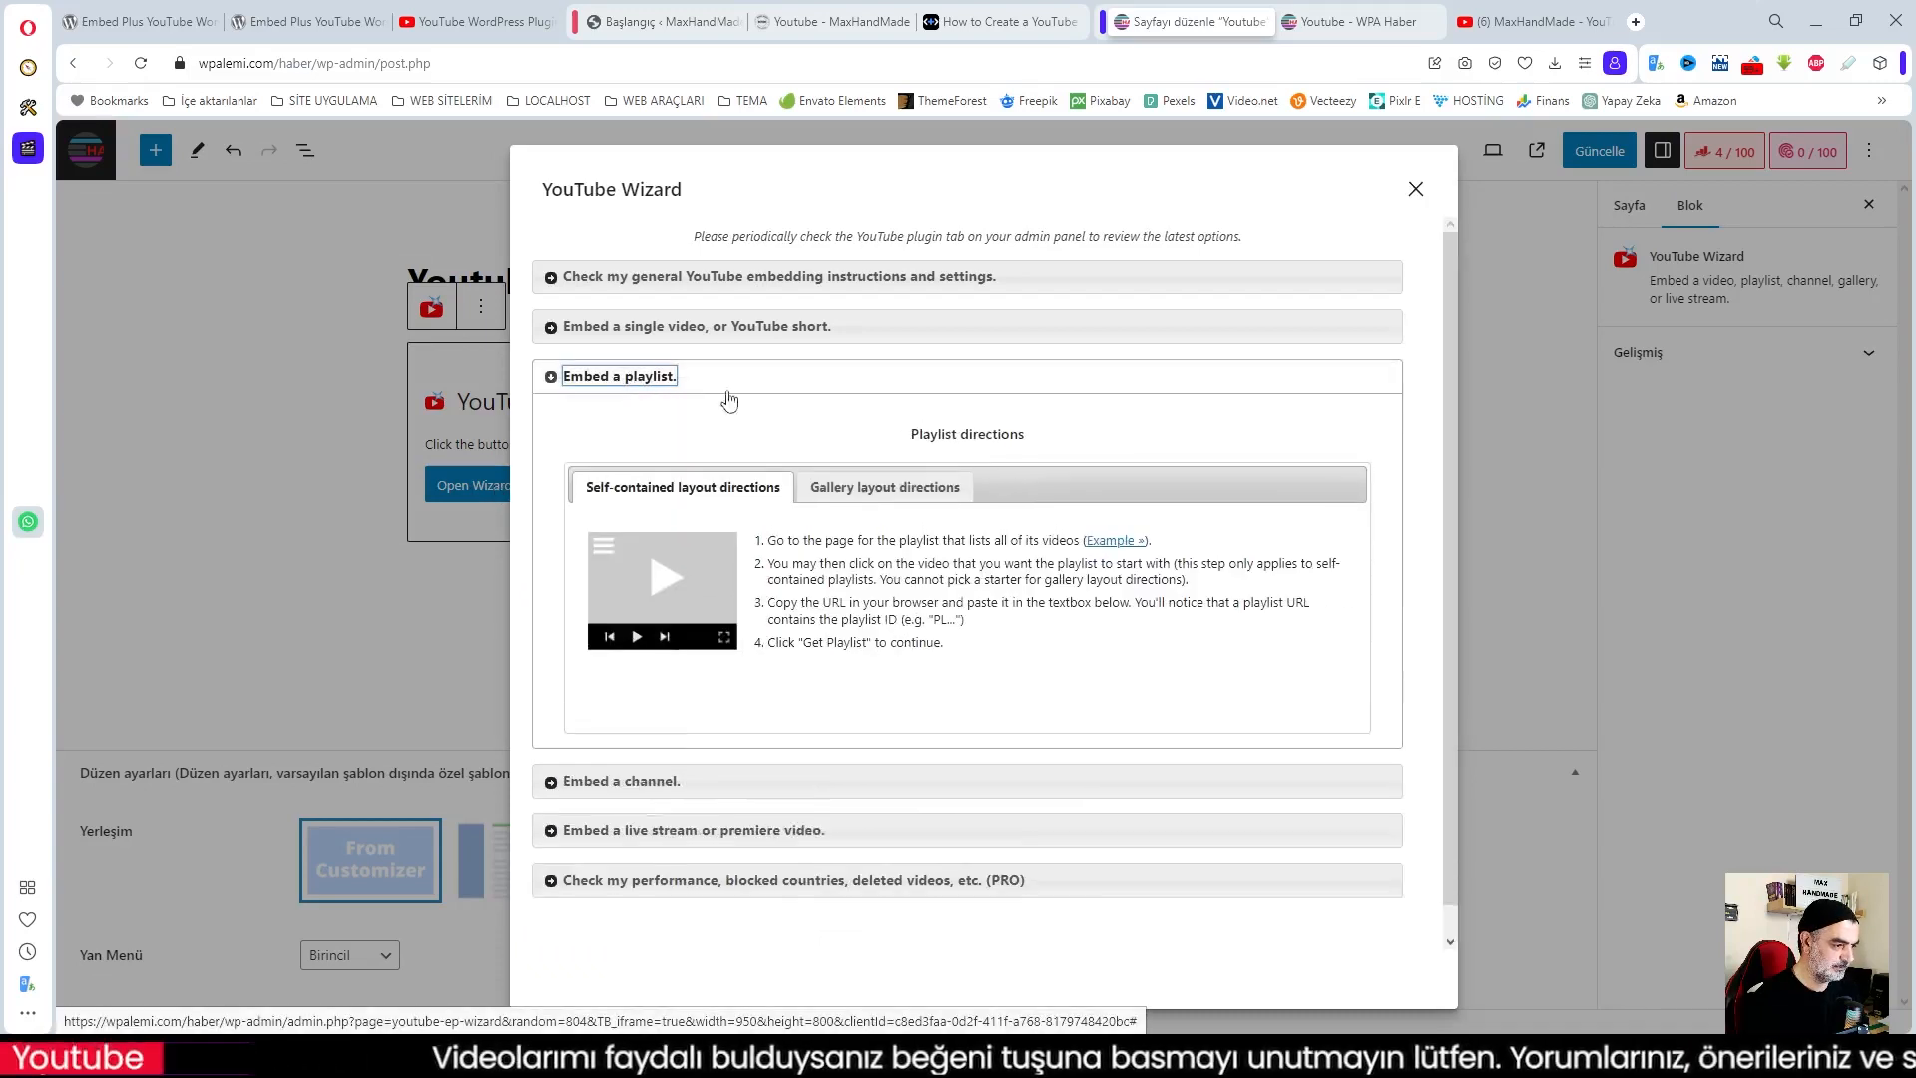
click(890, 481)
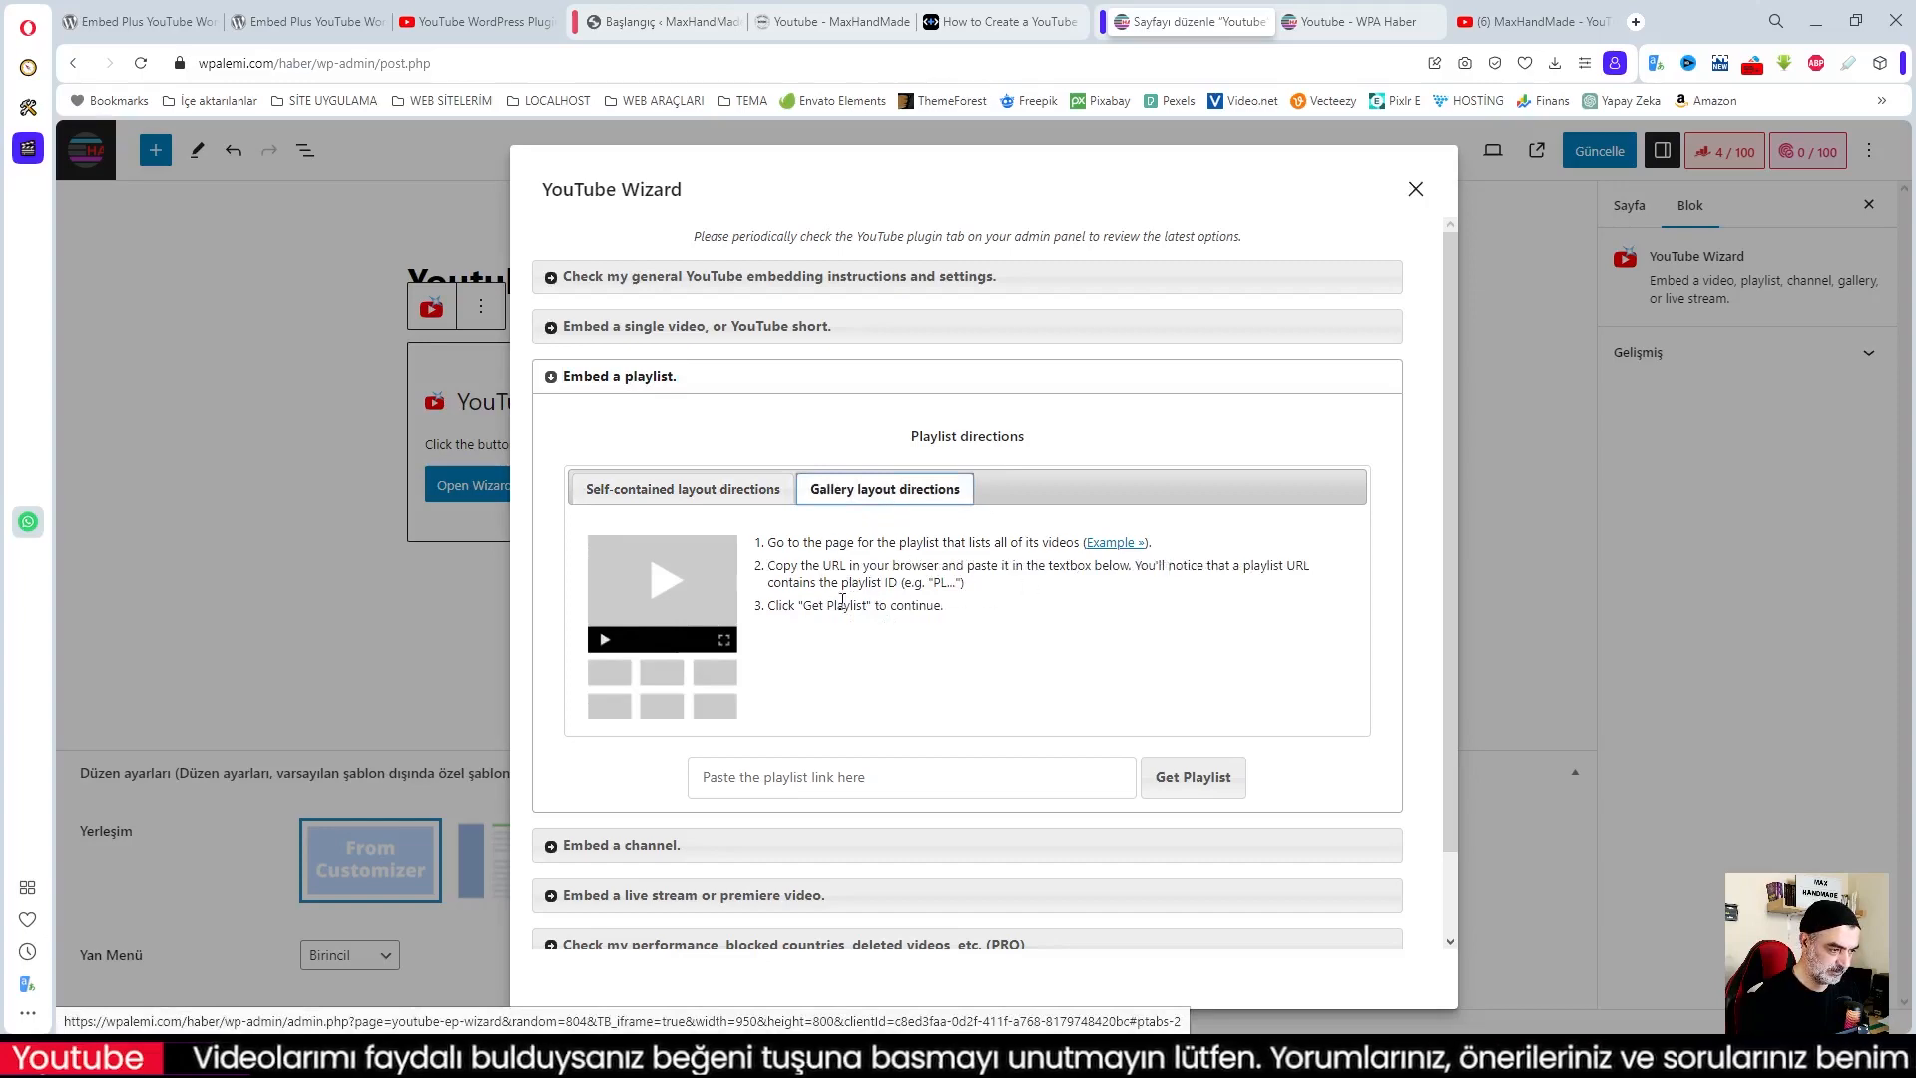
click(1517, 28)
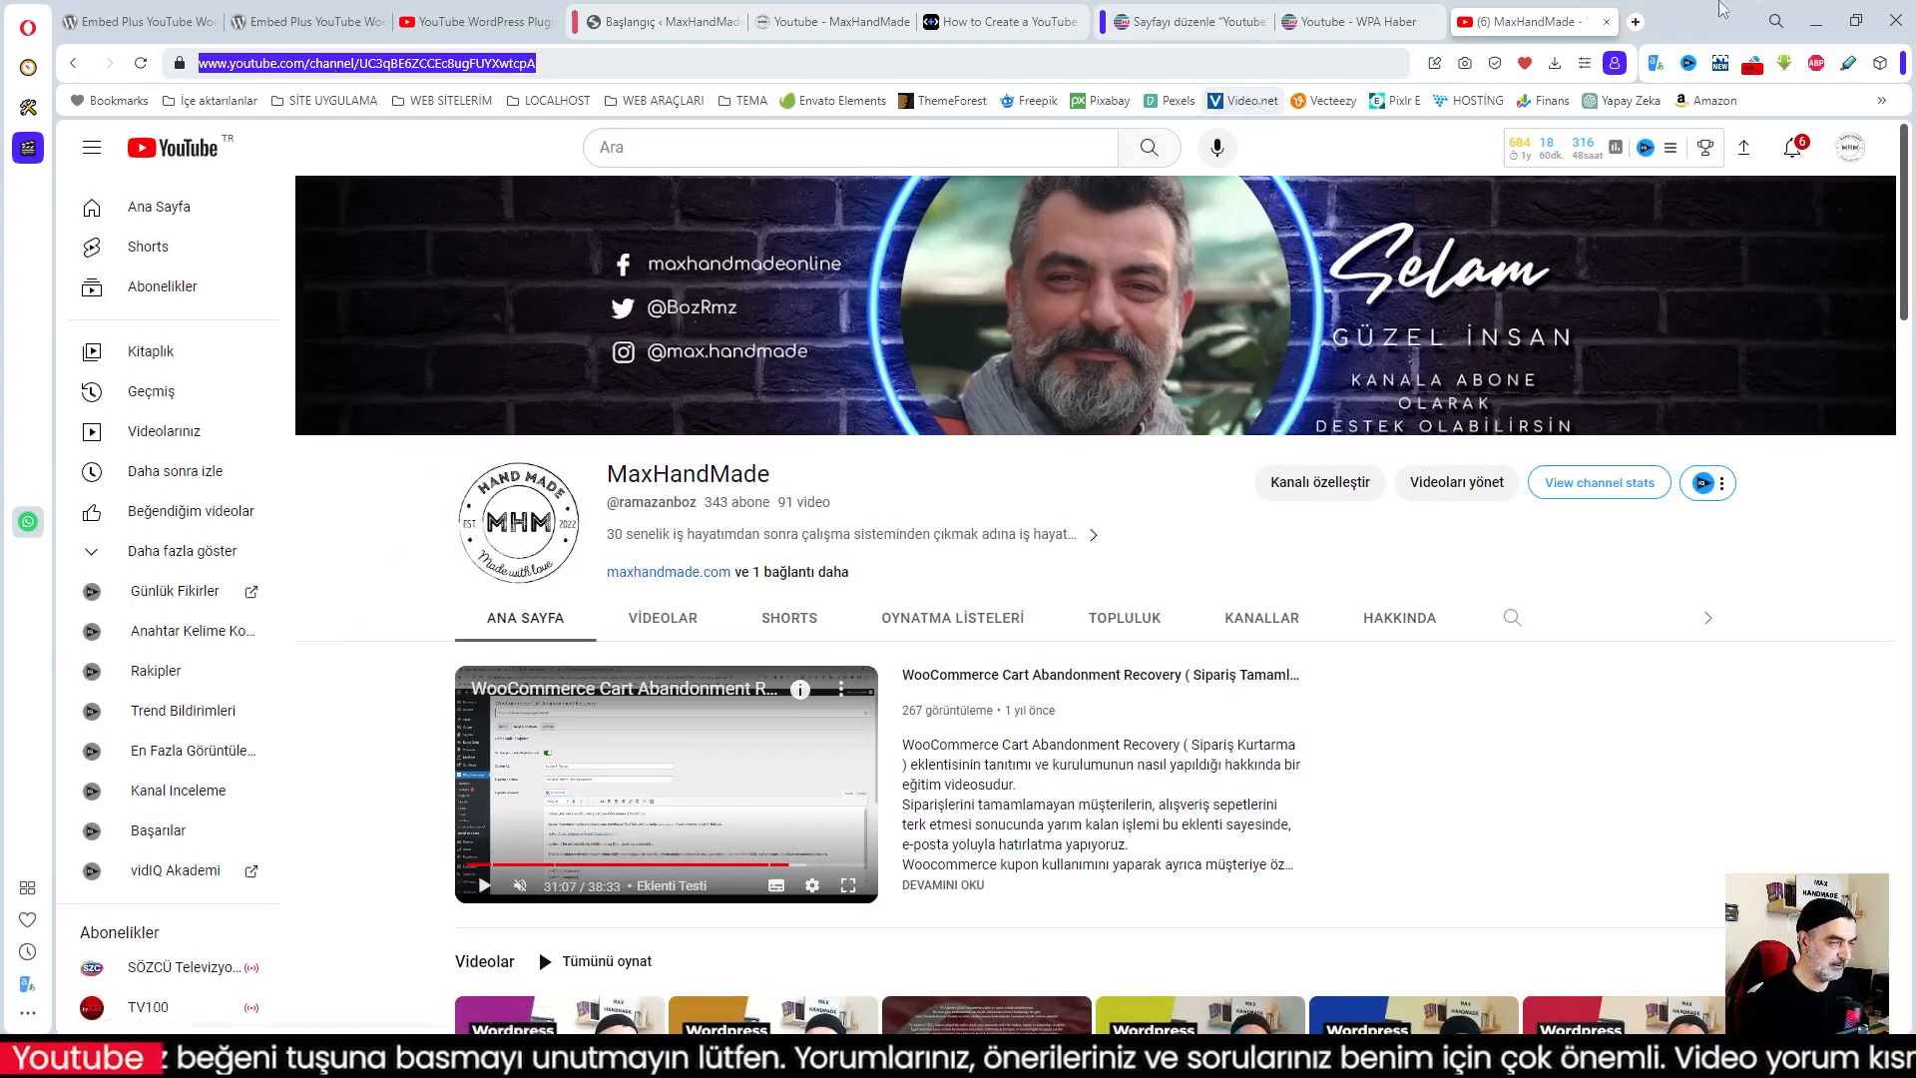
click(1187, 22)
click(833, 786)
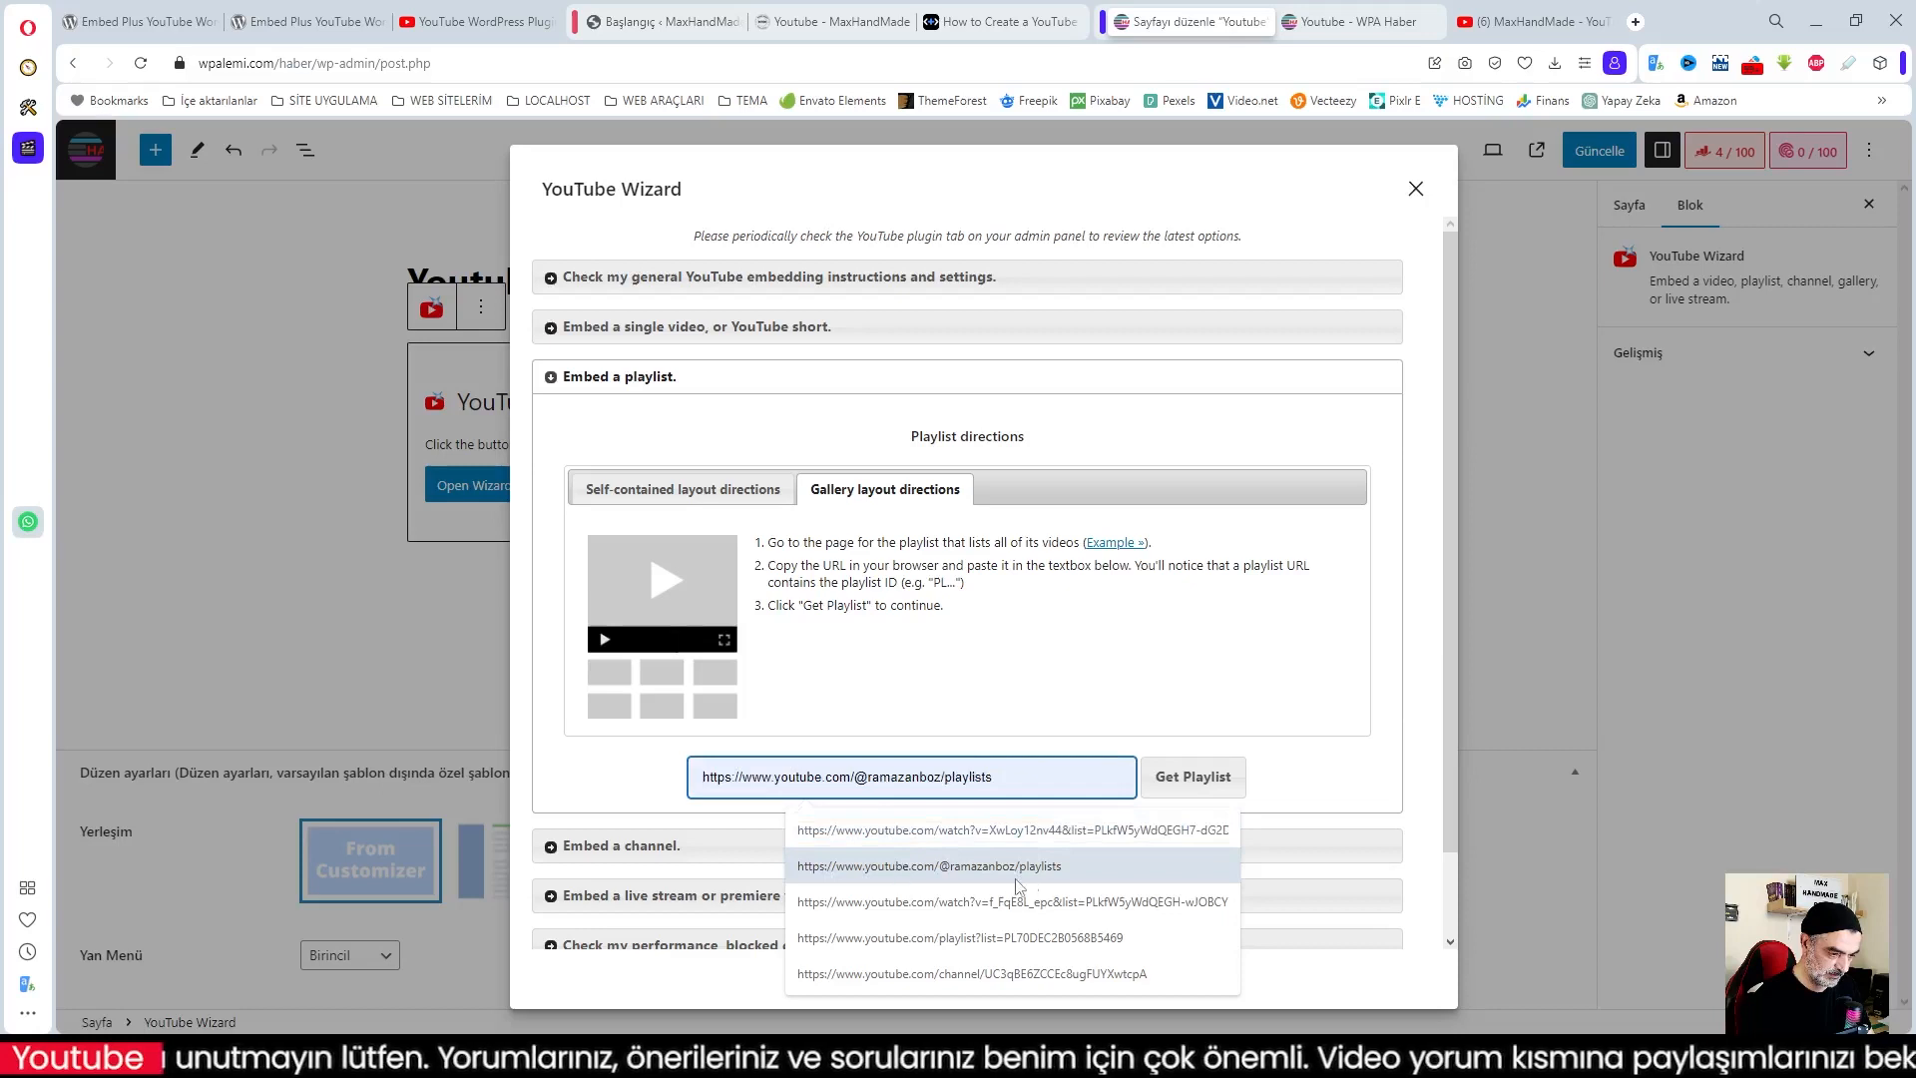
click(970, 867)
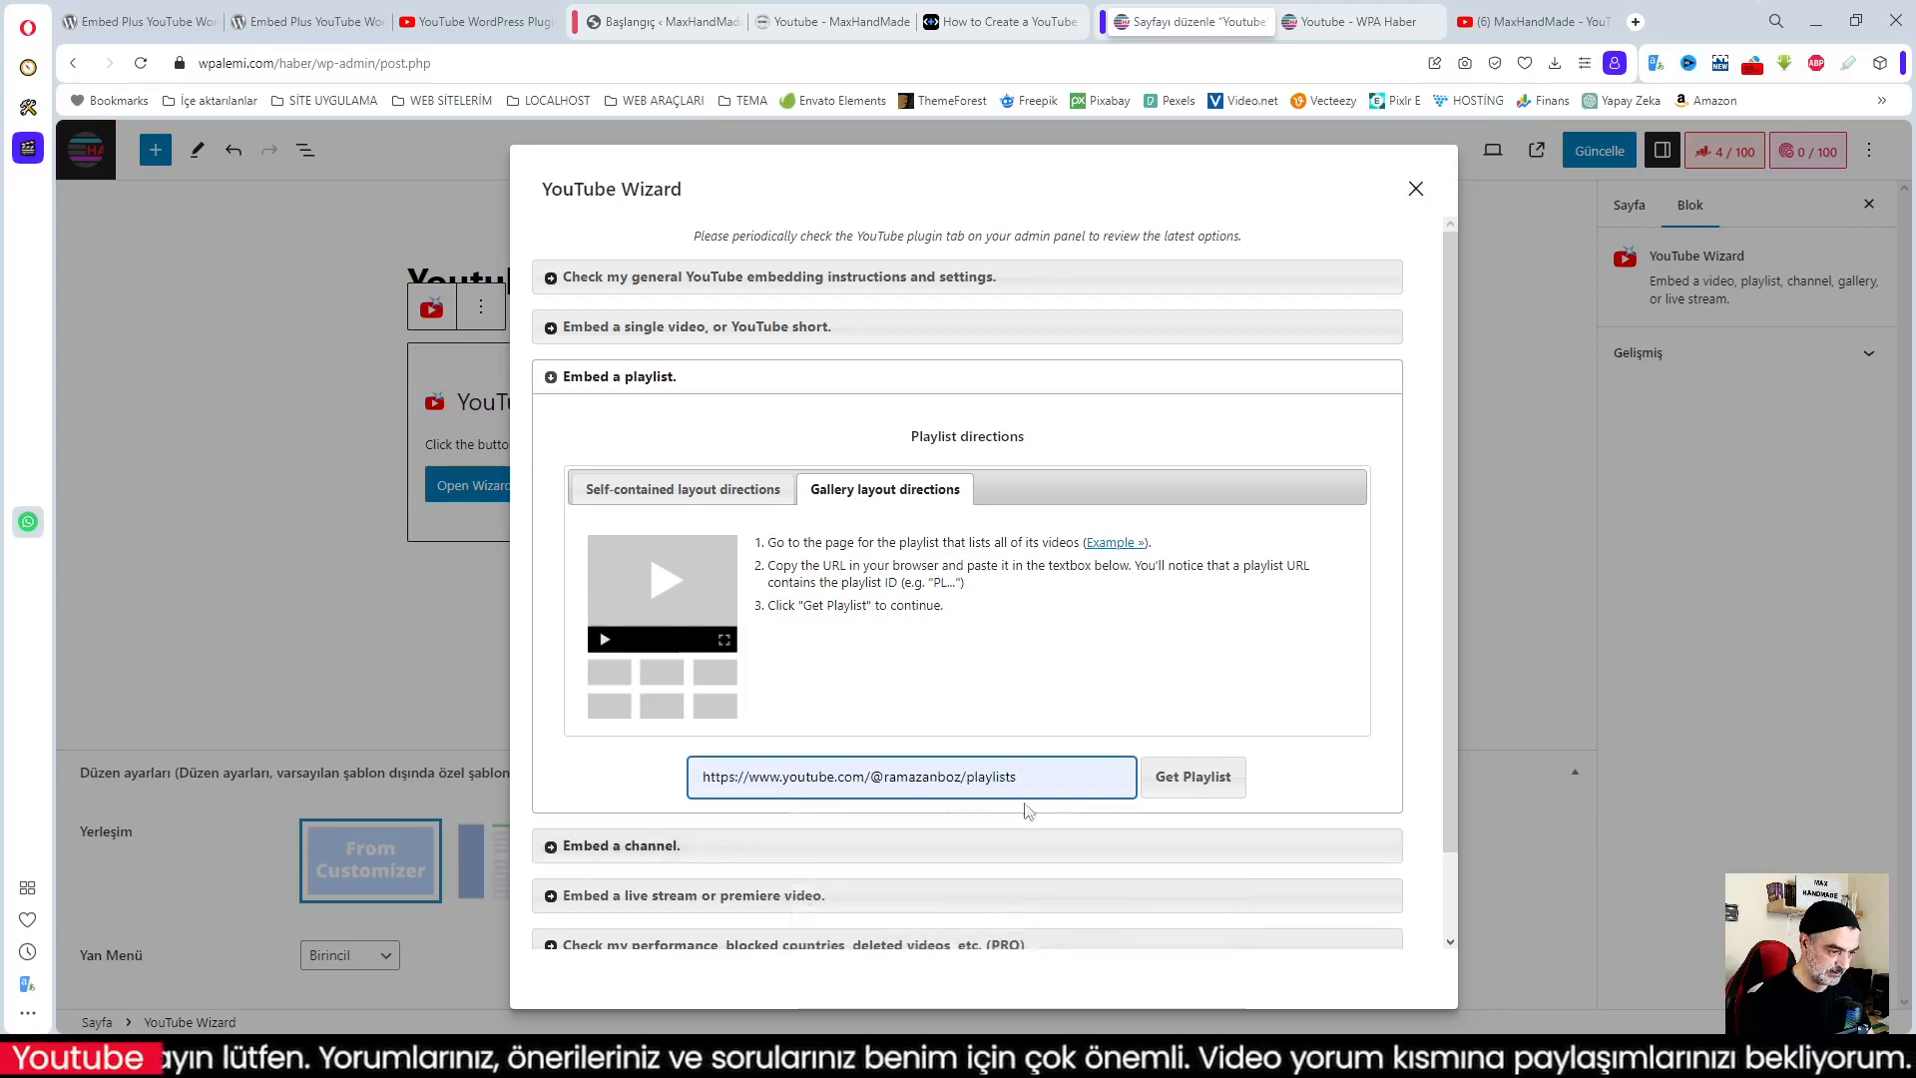
drag(983, 781, 1087, 789)
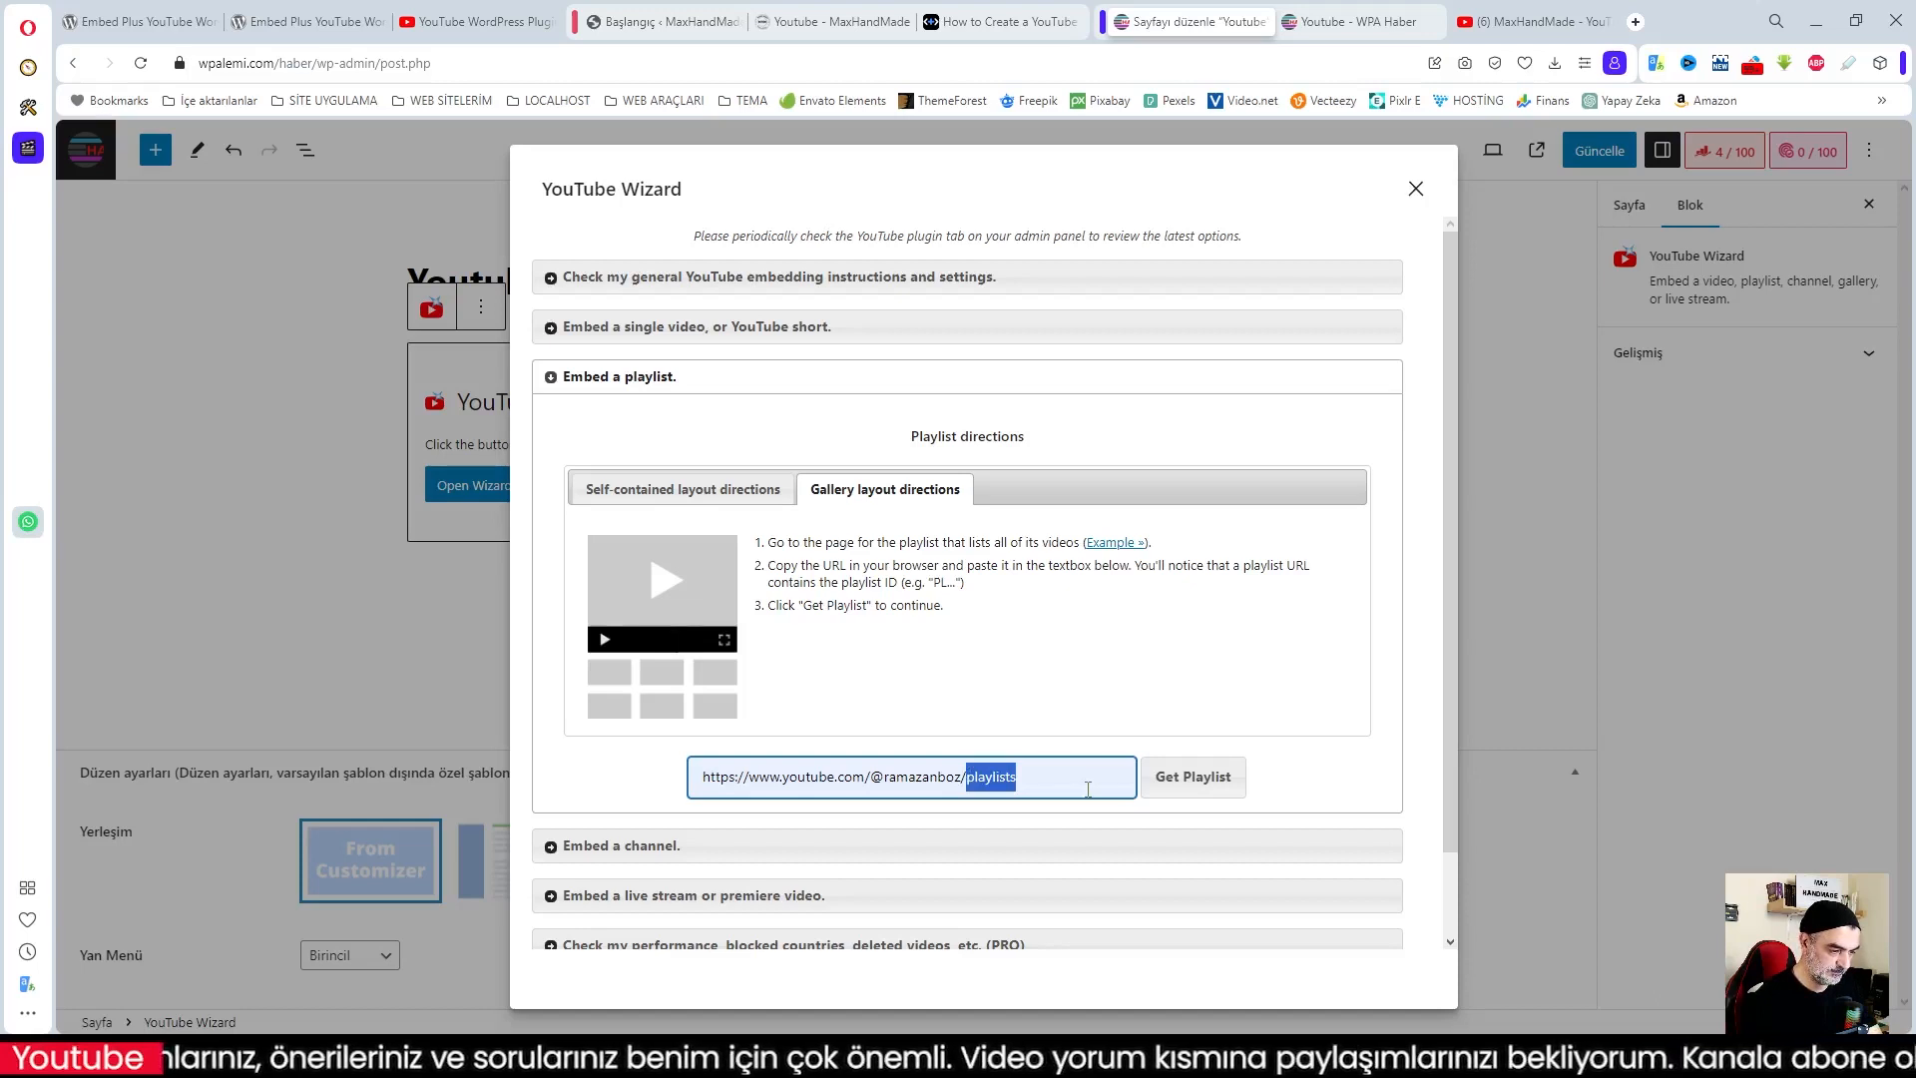
Try to fetch a playlist for embedding from the YouTube channel's playlists page link
key(BackSpace)
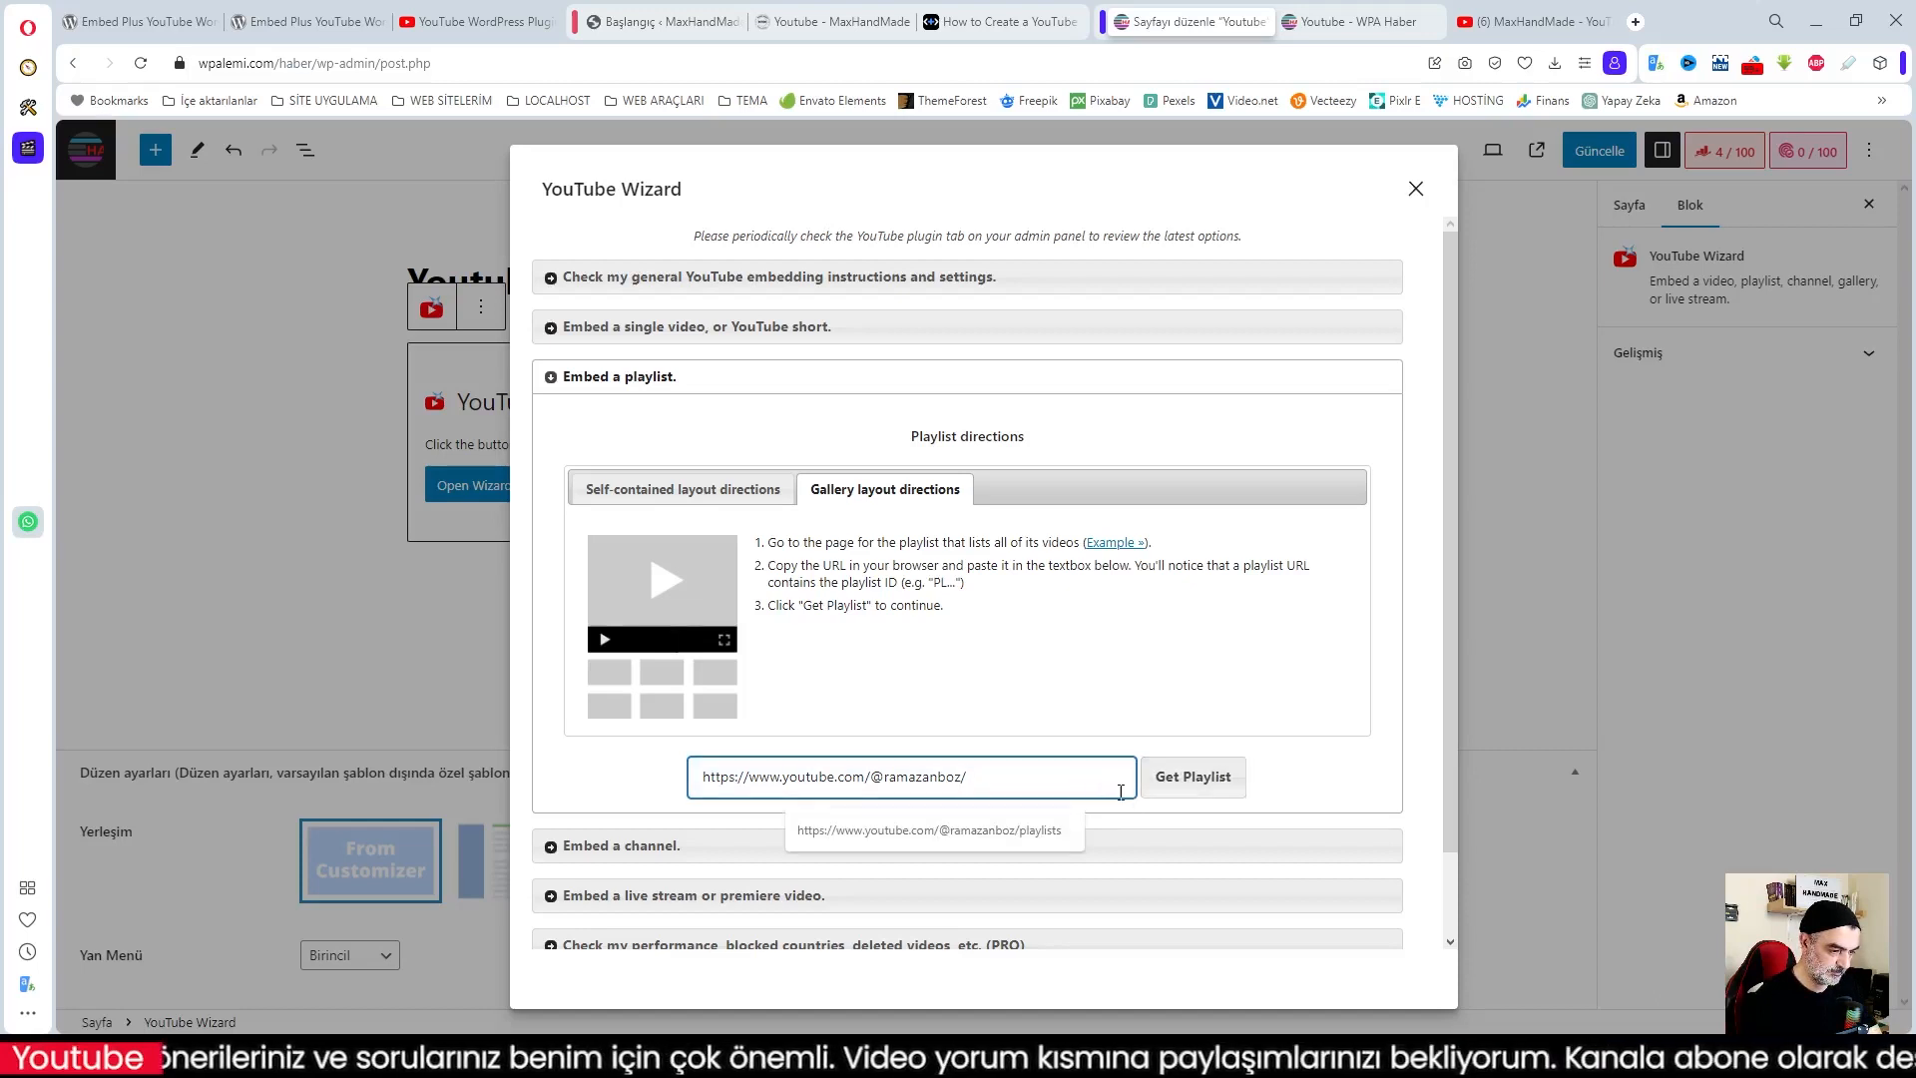
click(1026, 835)
click(1185, 787)
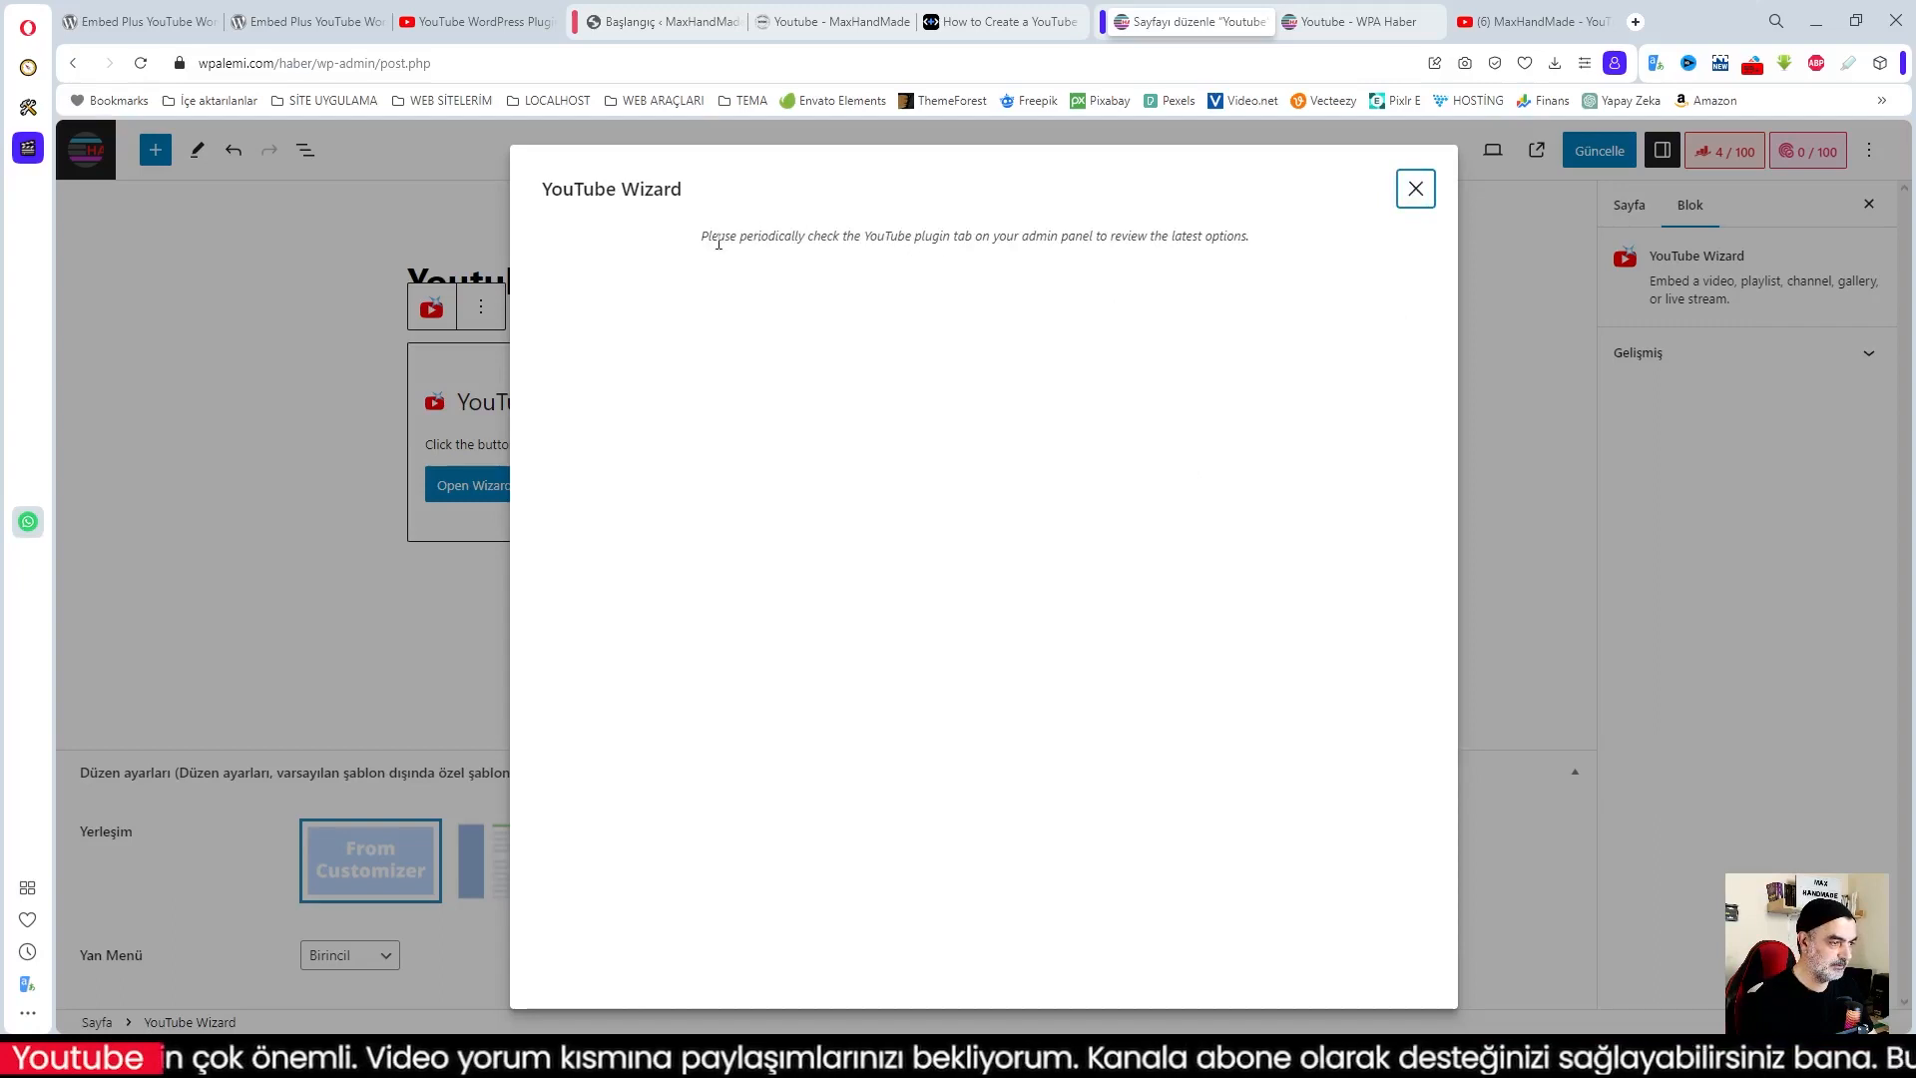
Translate the wizard's notice about checking the YouTube plugin tab into Turkish, and close the wizard
drag(702, 237, 1262, 247)
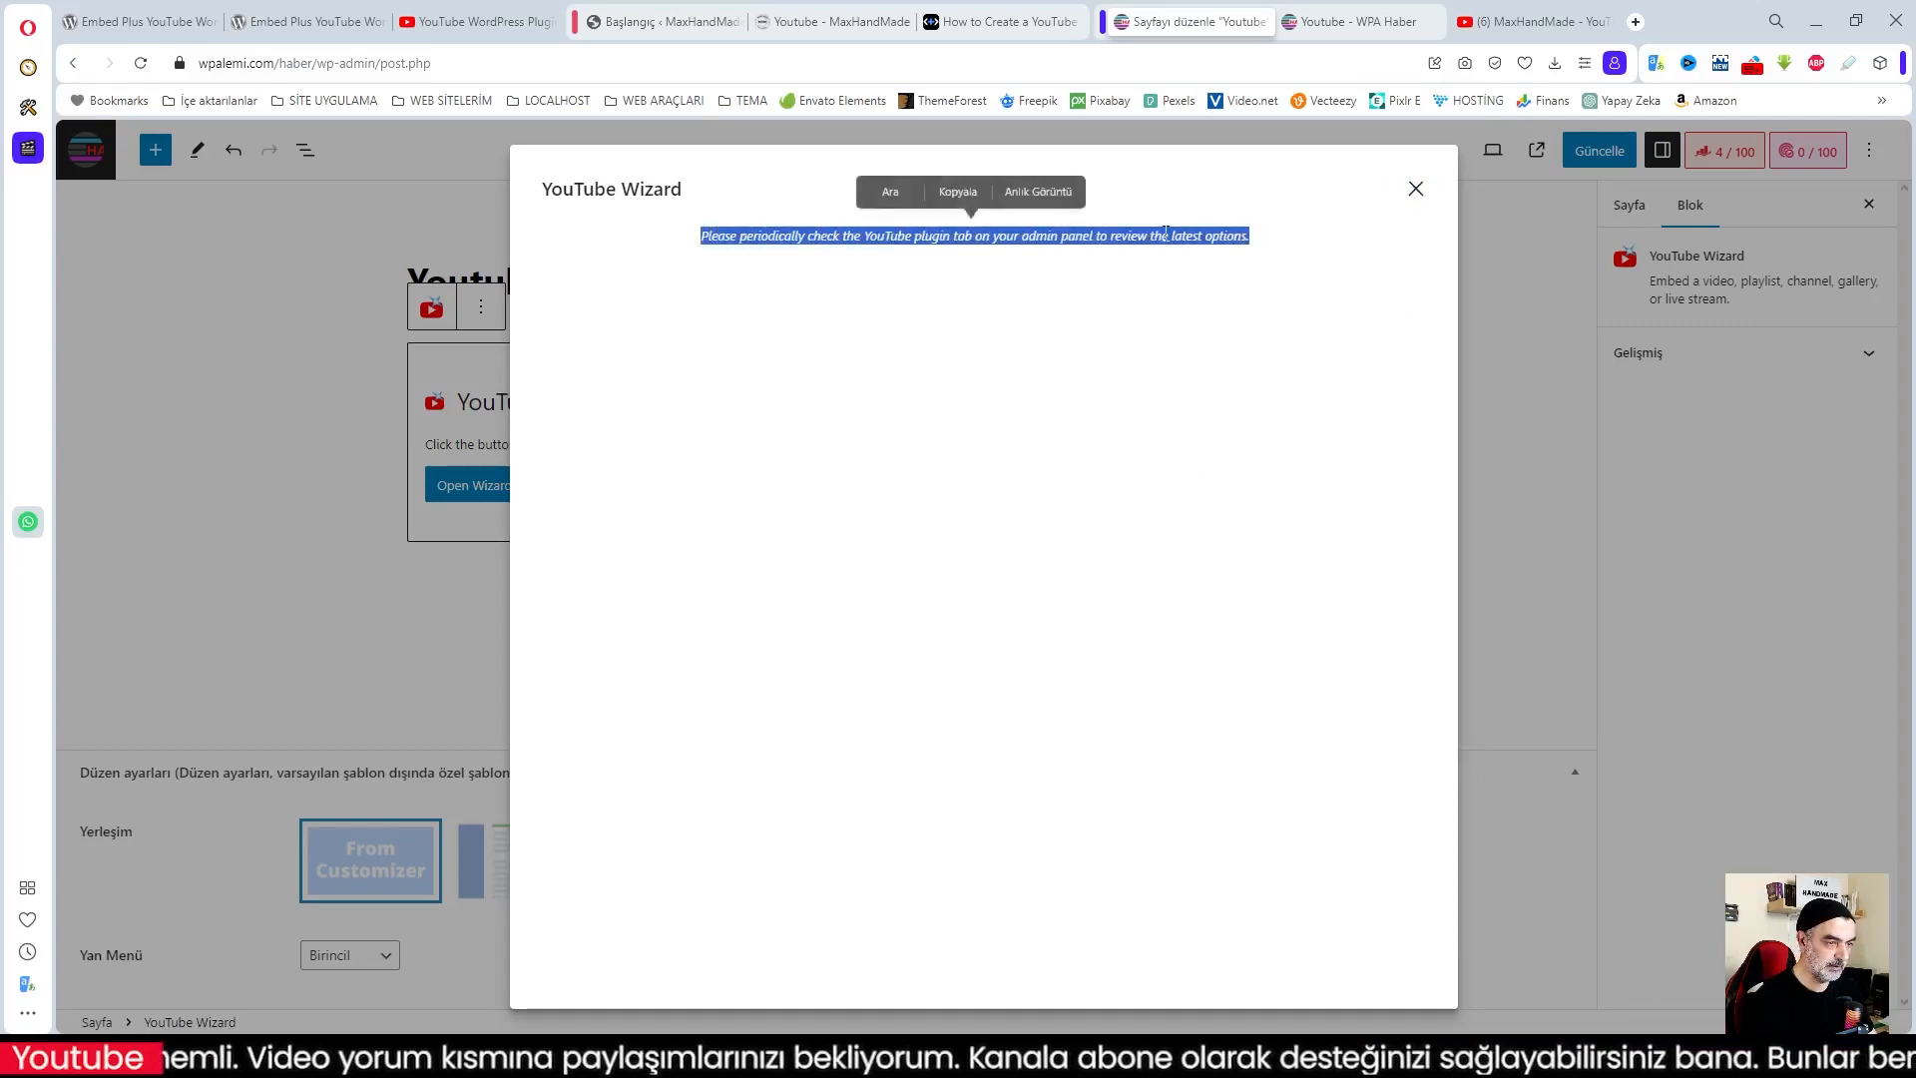
right_click(1262, 248)
click(1222, 418)
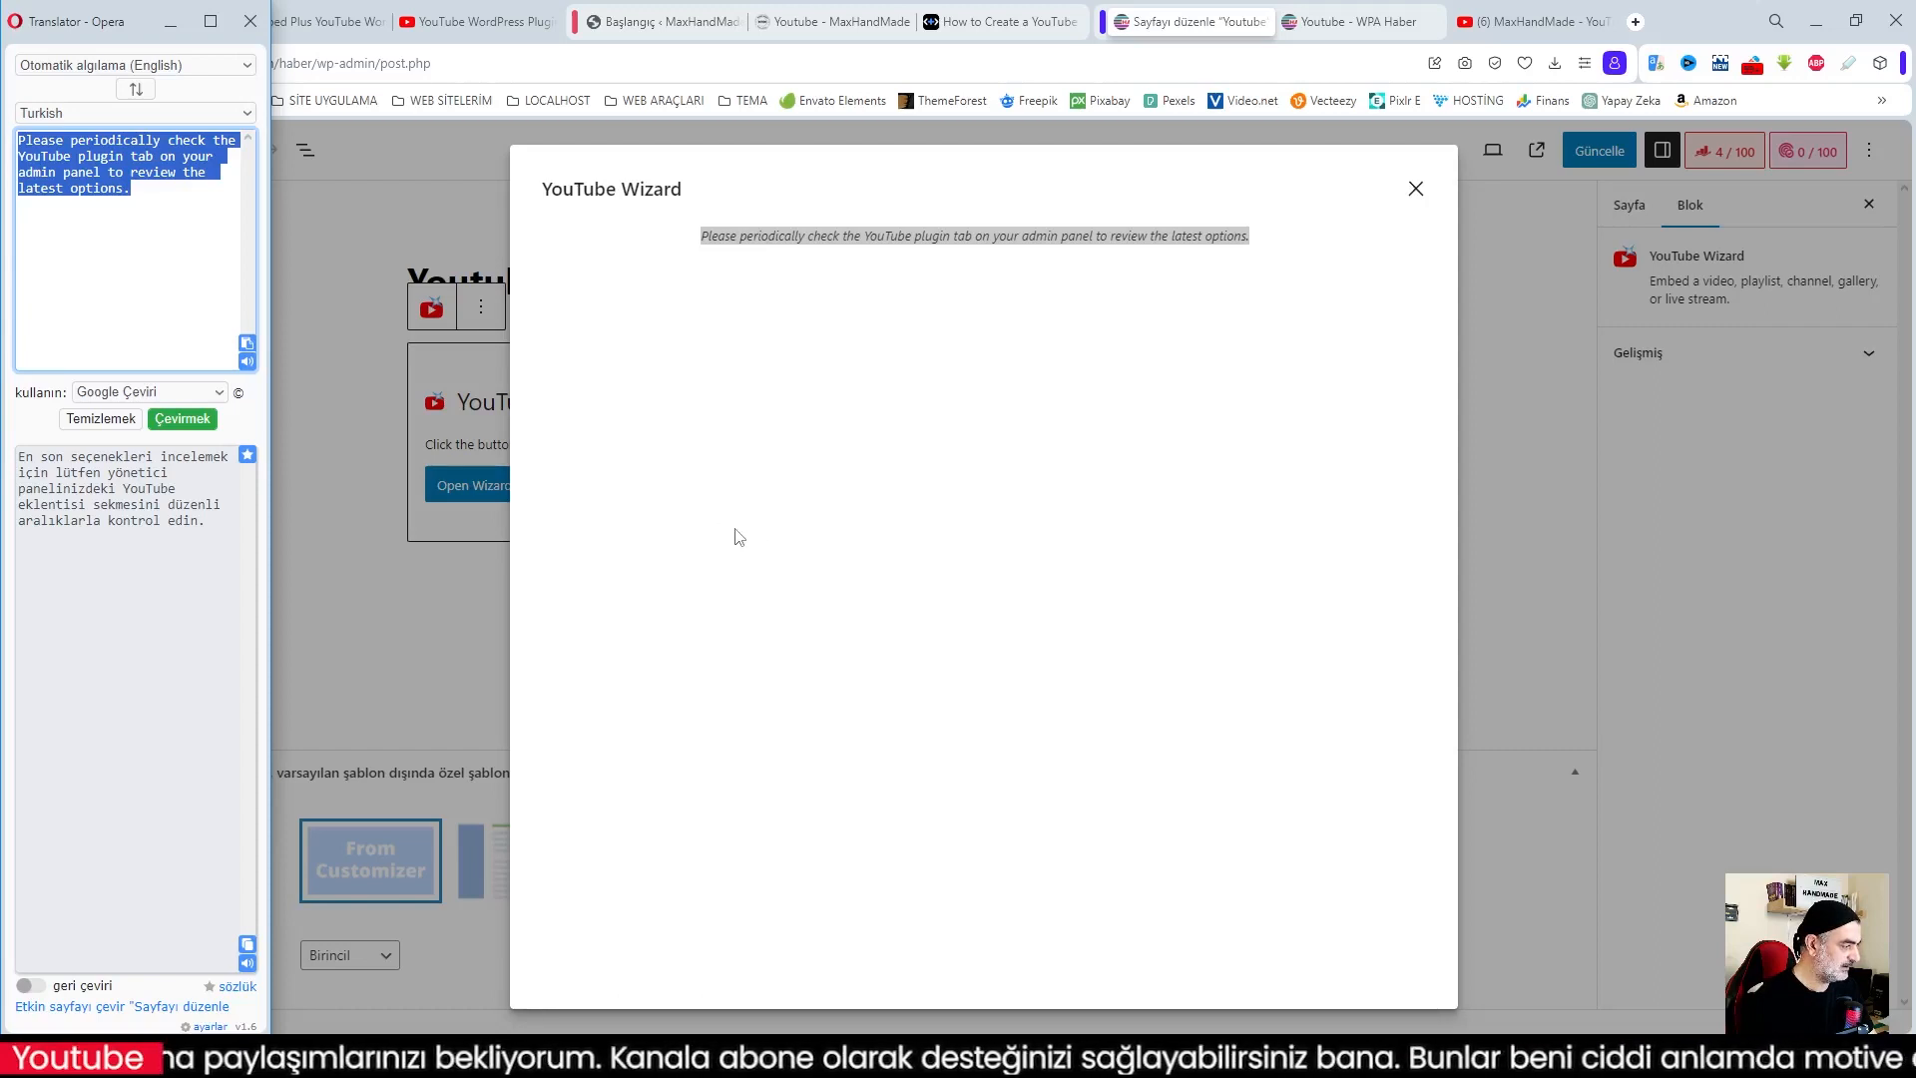
click(1425, 188)
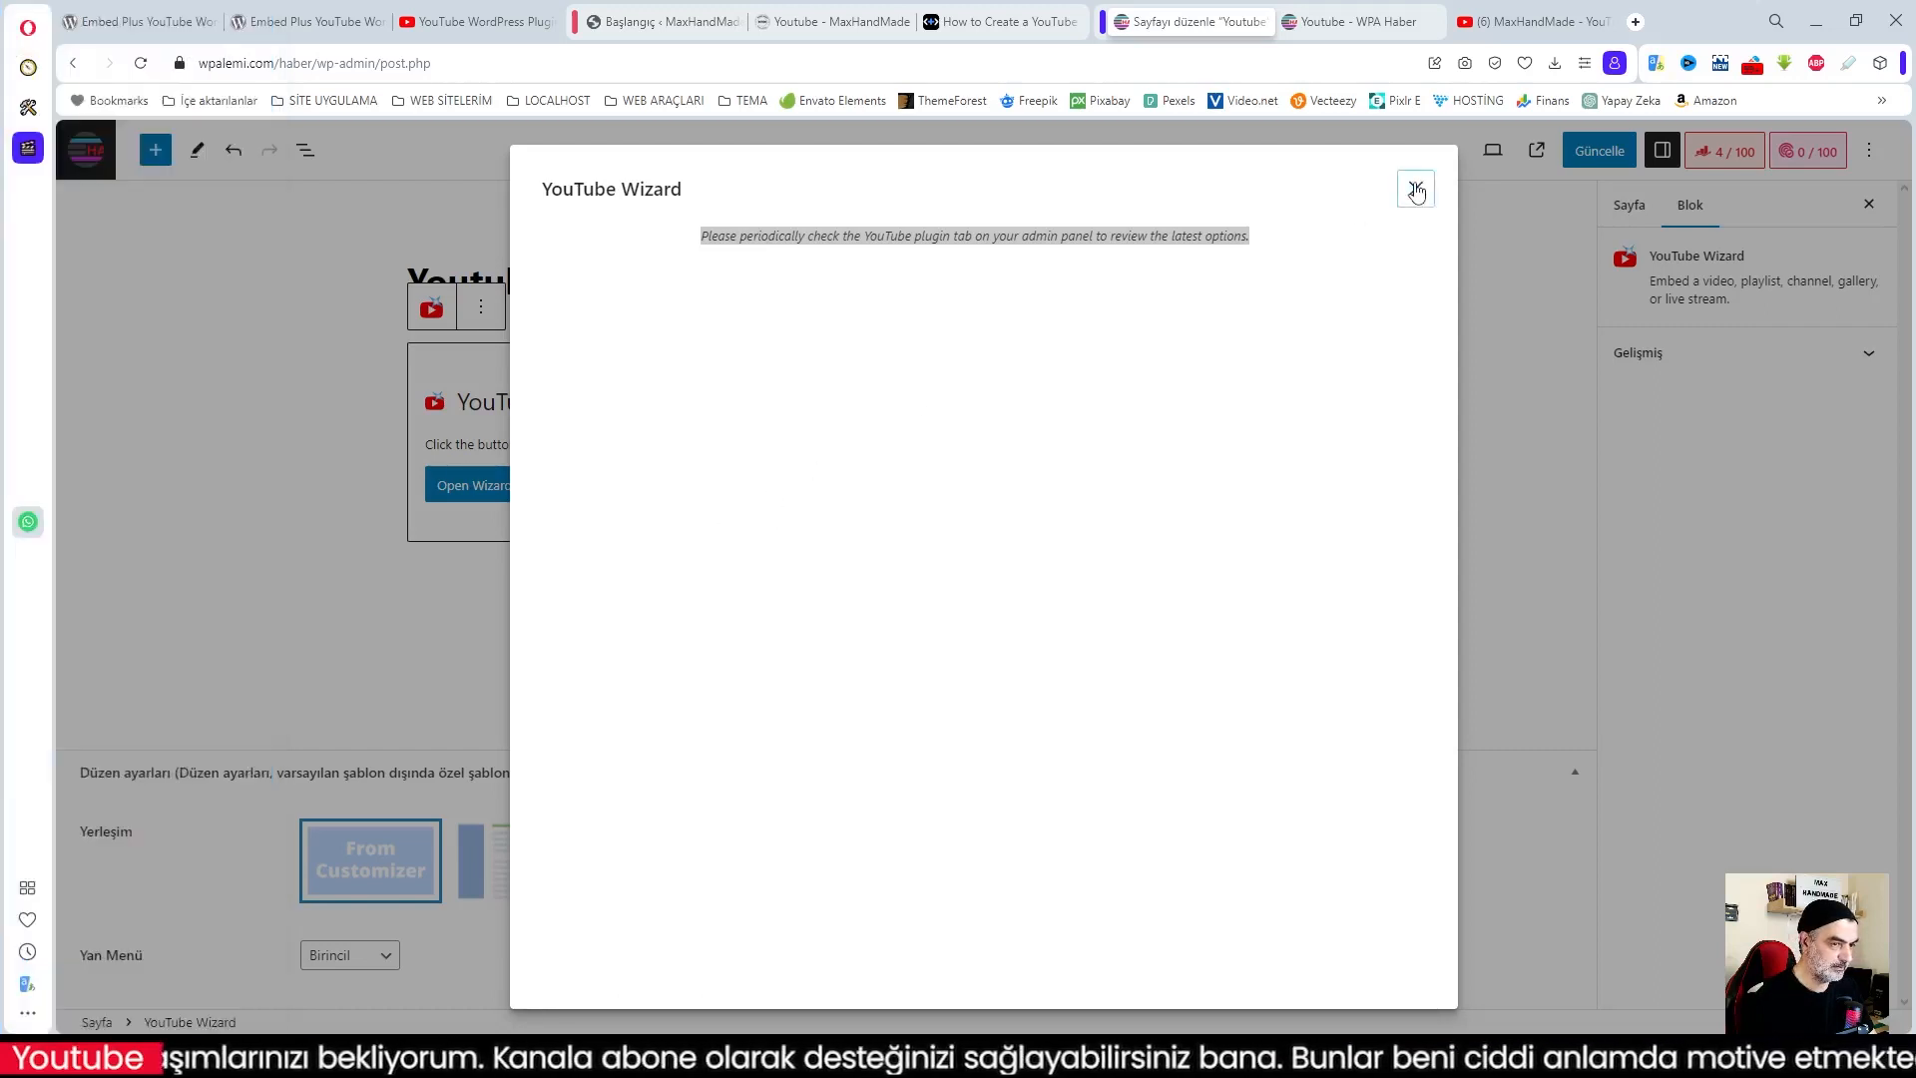
Reopen the YouTube Wizard and retry fetching a playlist with the saved channel playlists link
click(479, 488)
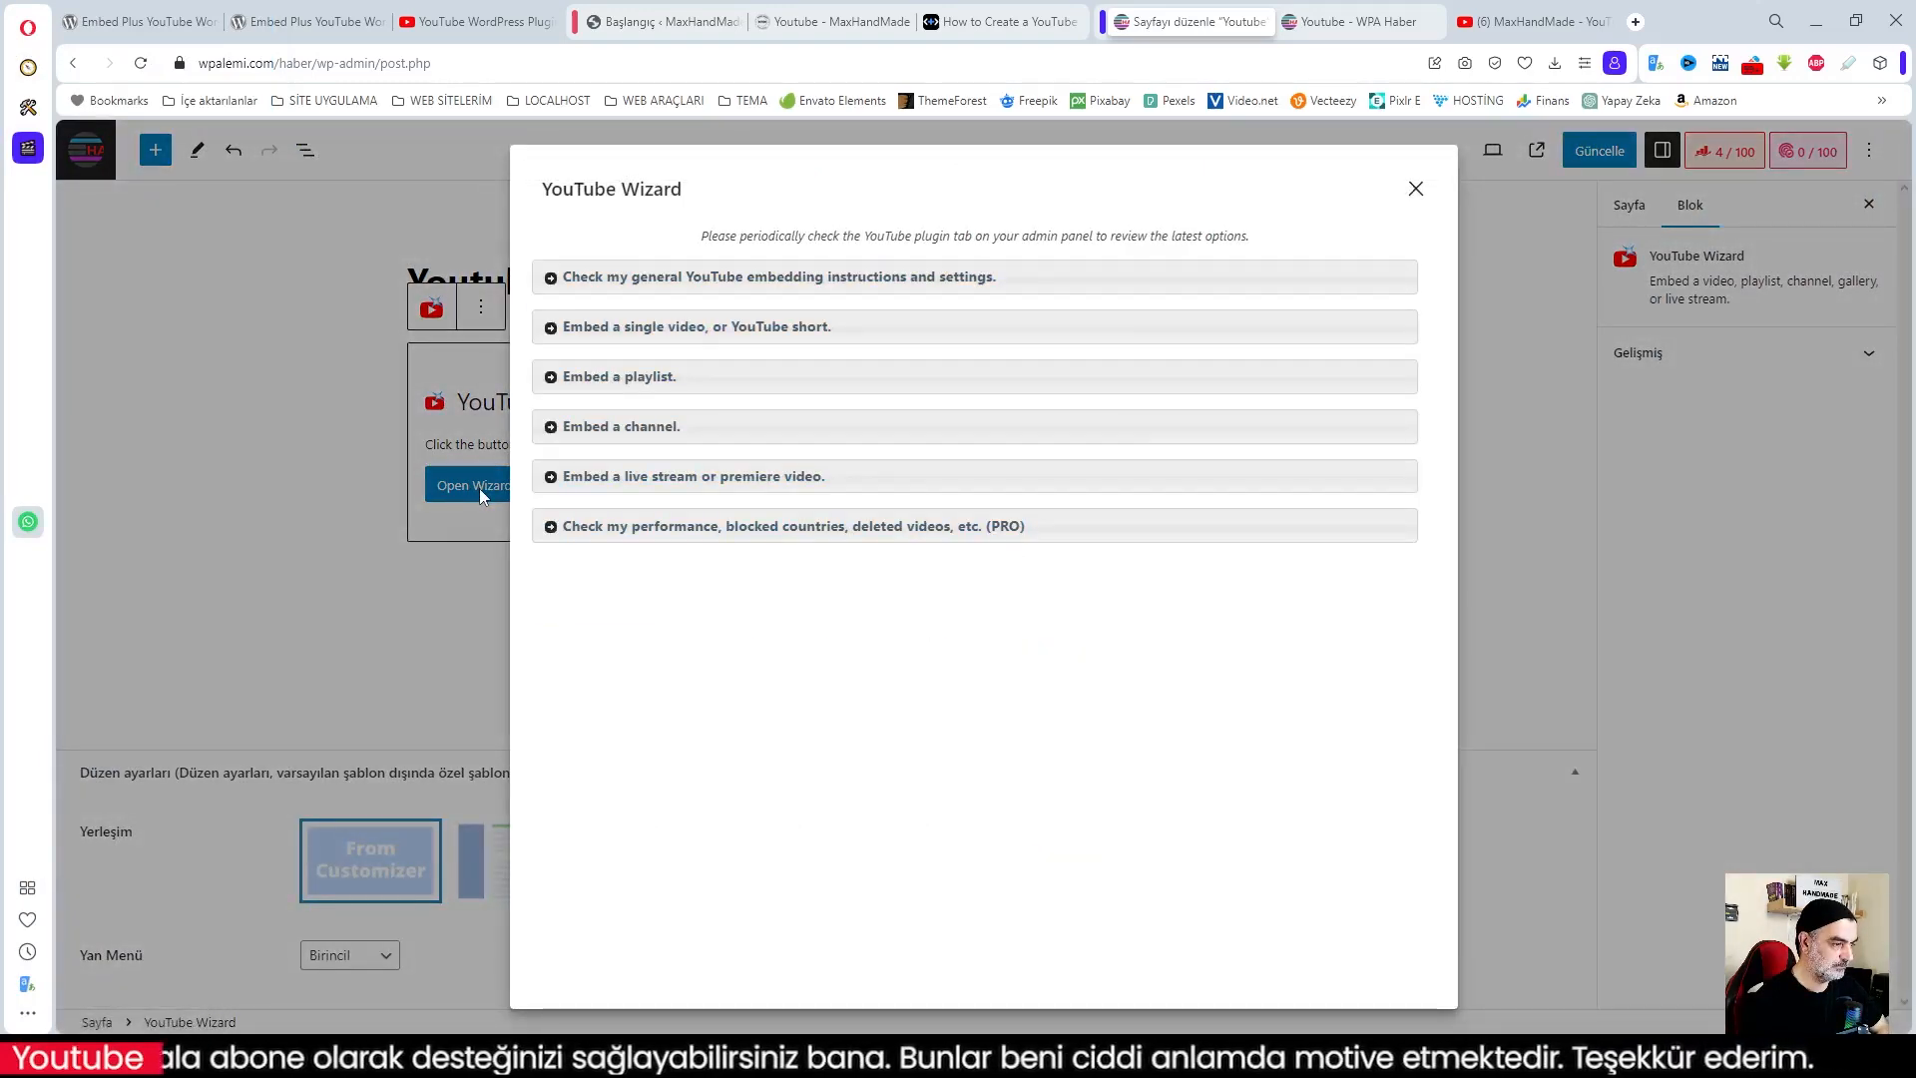
click(632, 383)
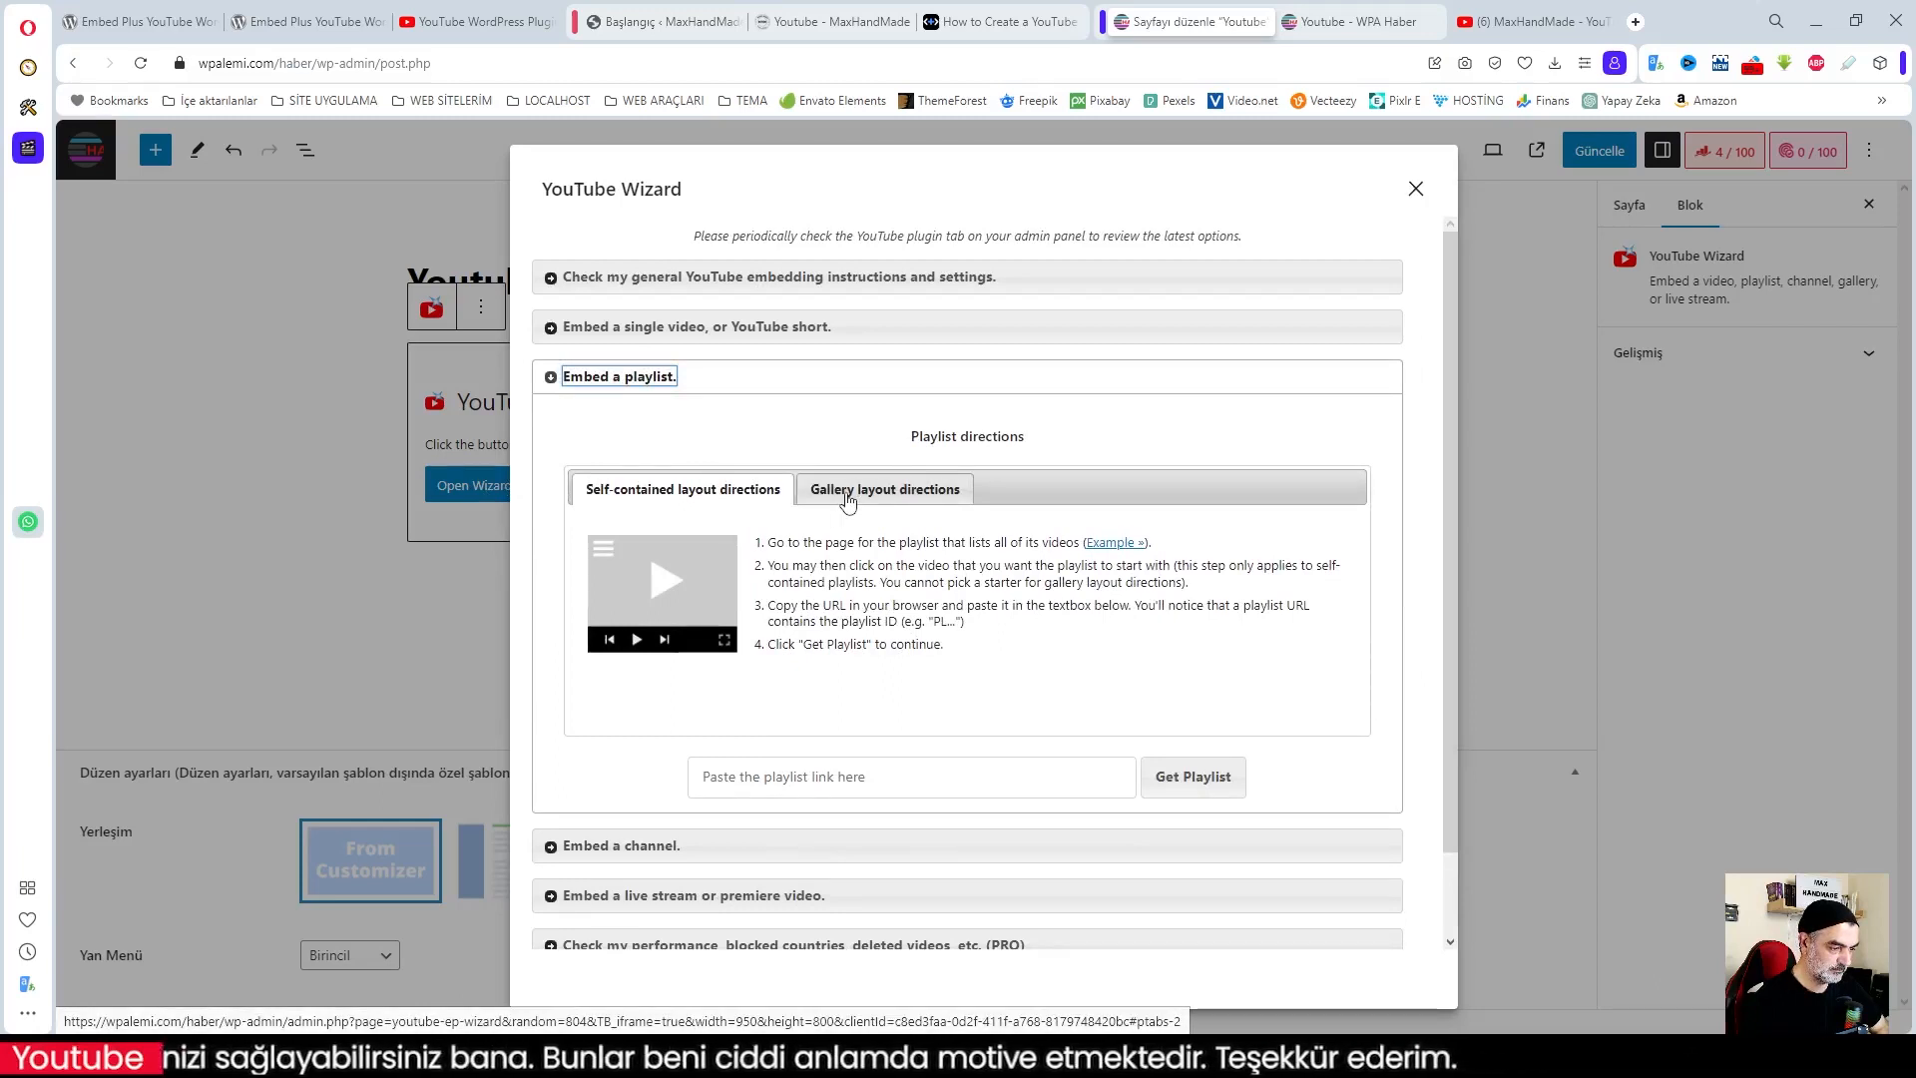
click(801, 776)
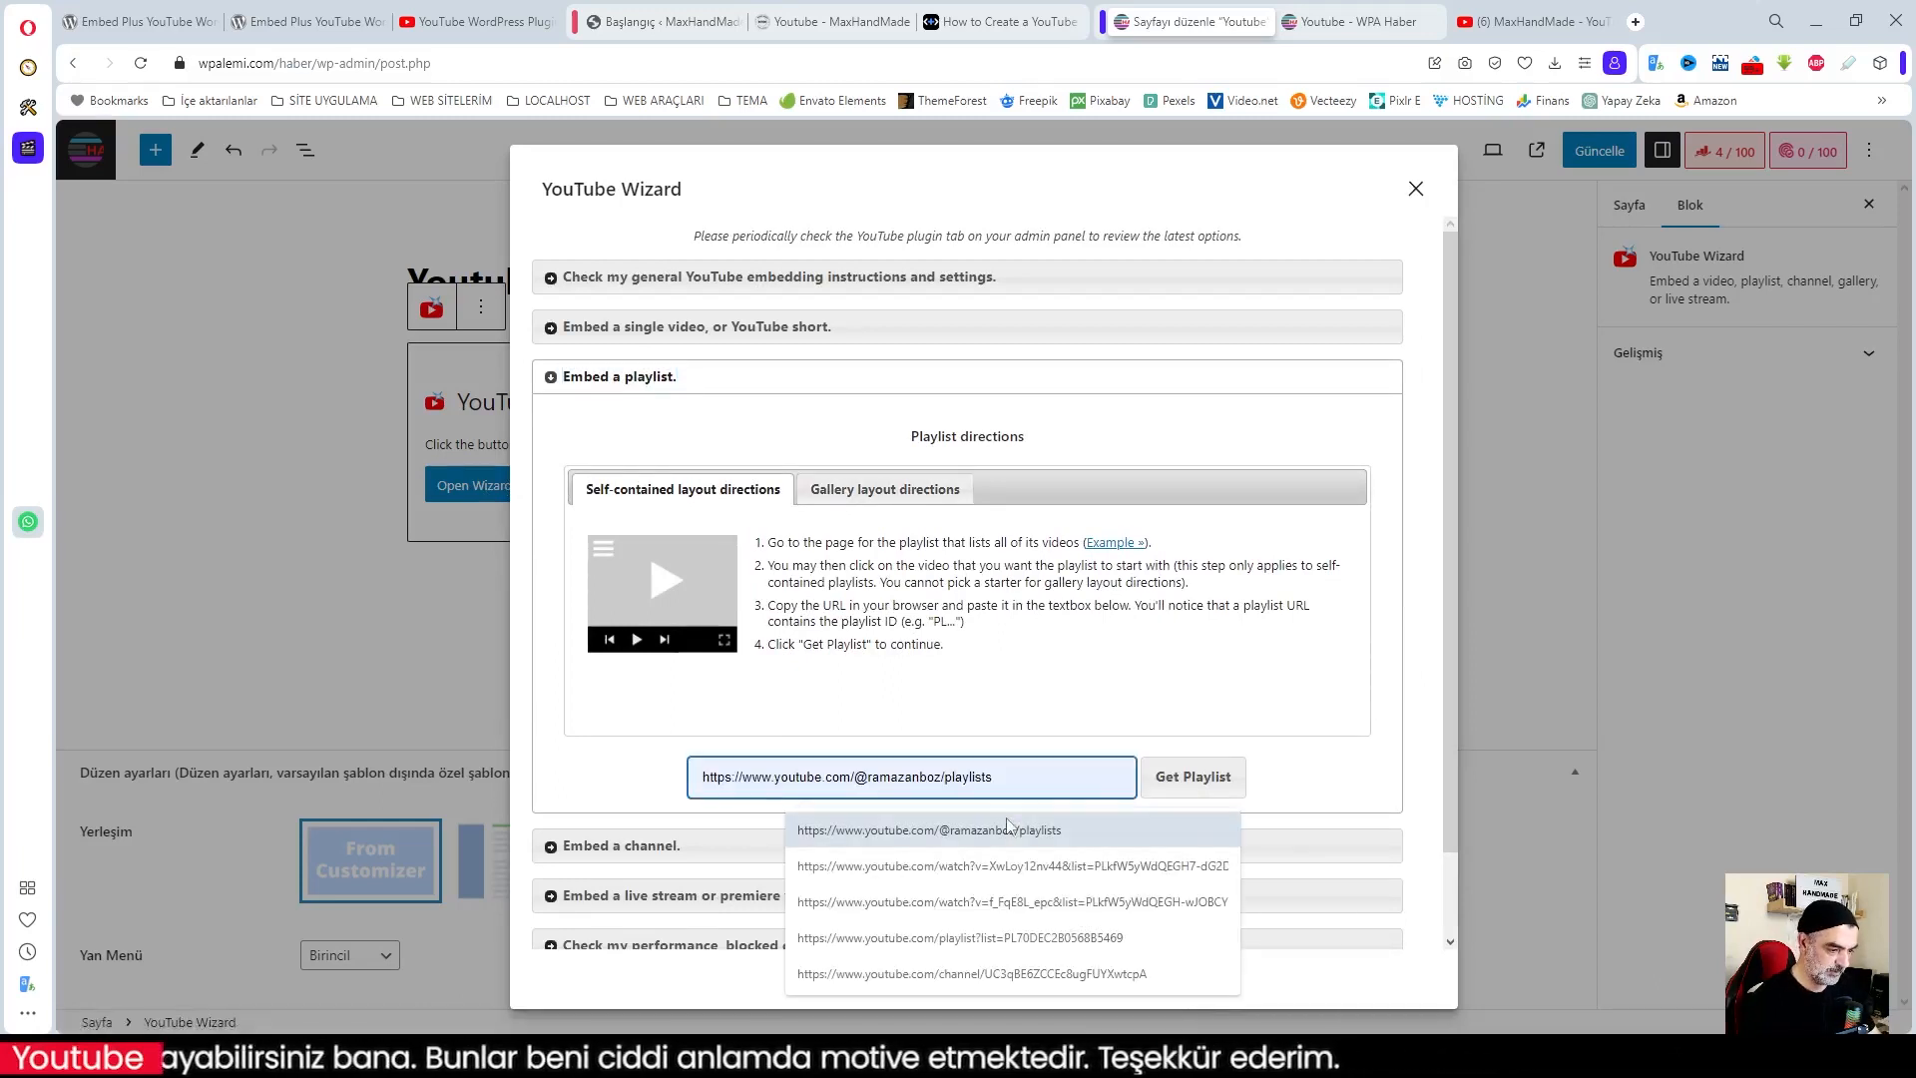
click(1033, 841)
click(1201, 780)
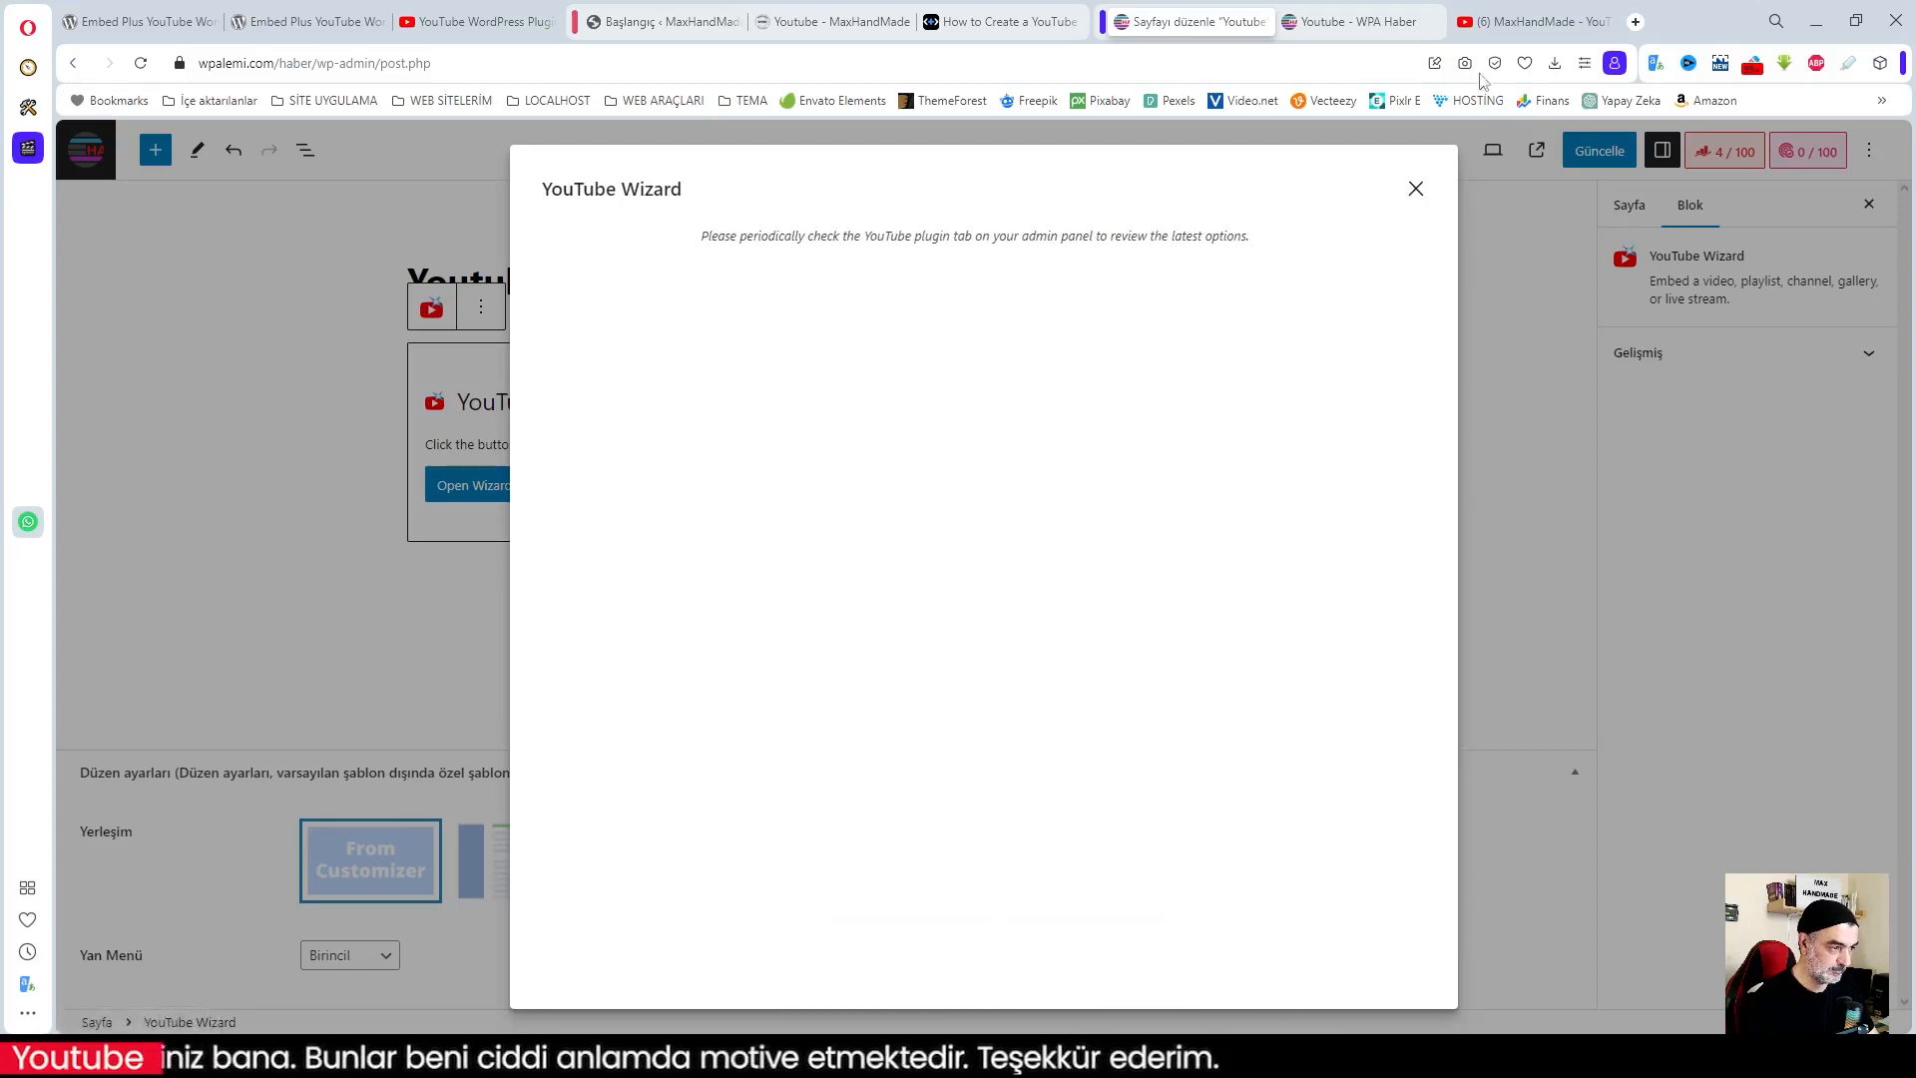
Close the wizard, save the Youtube page and leave the editor
click(1416, 189)
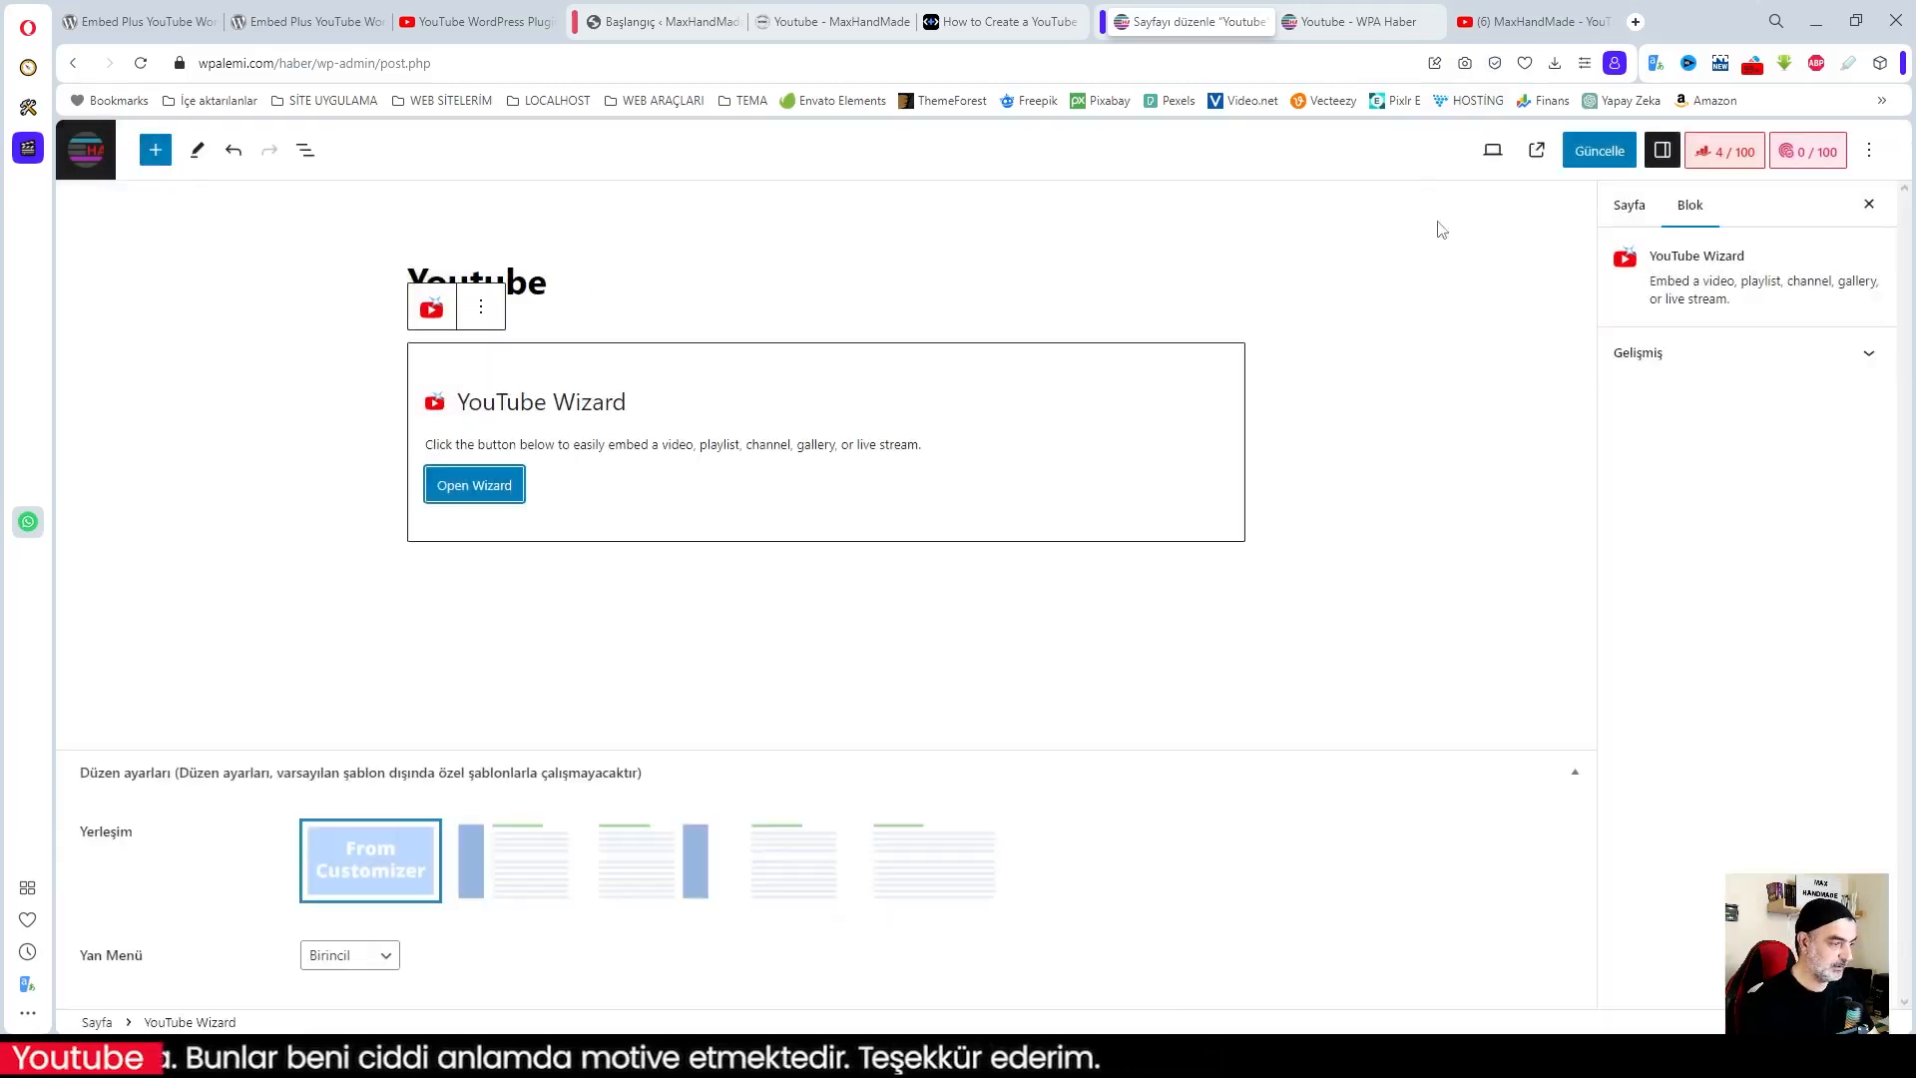
click(1598, 150)
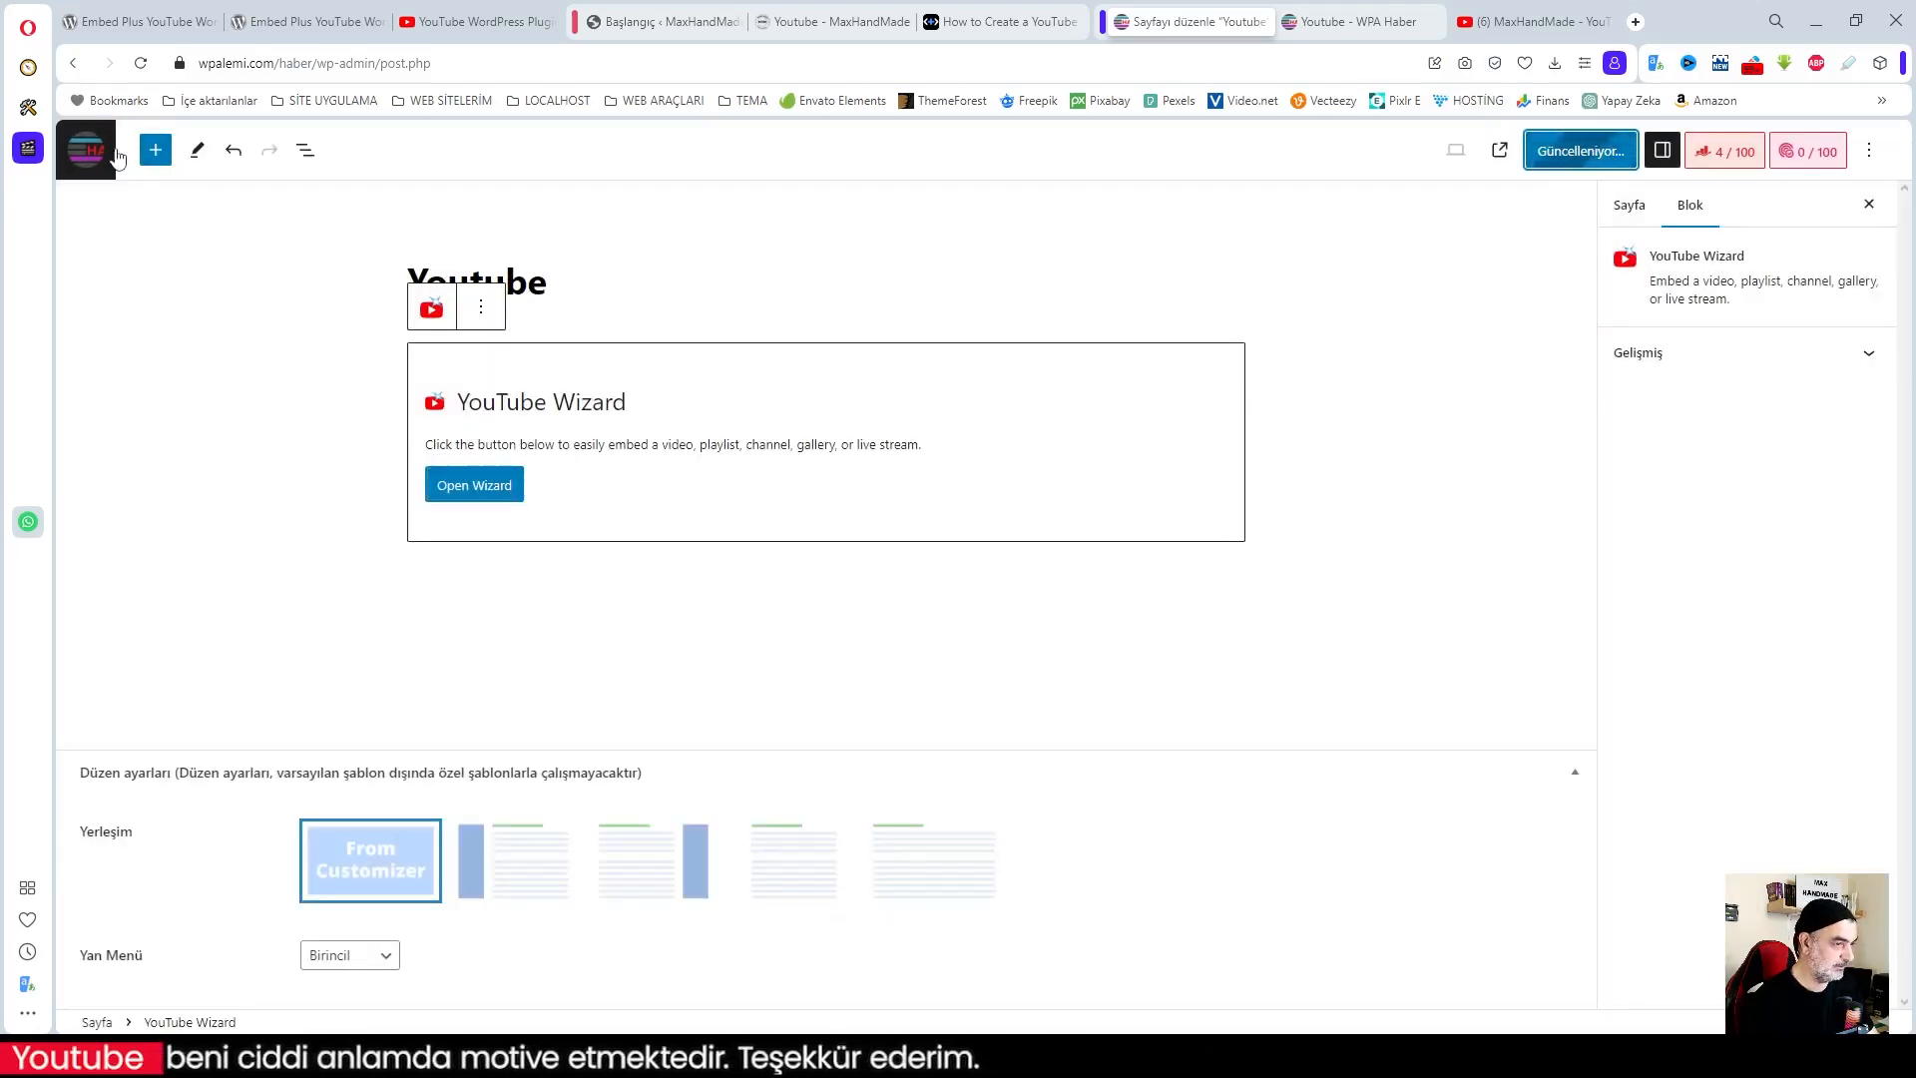
click(86, 150)
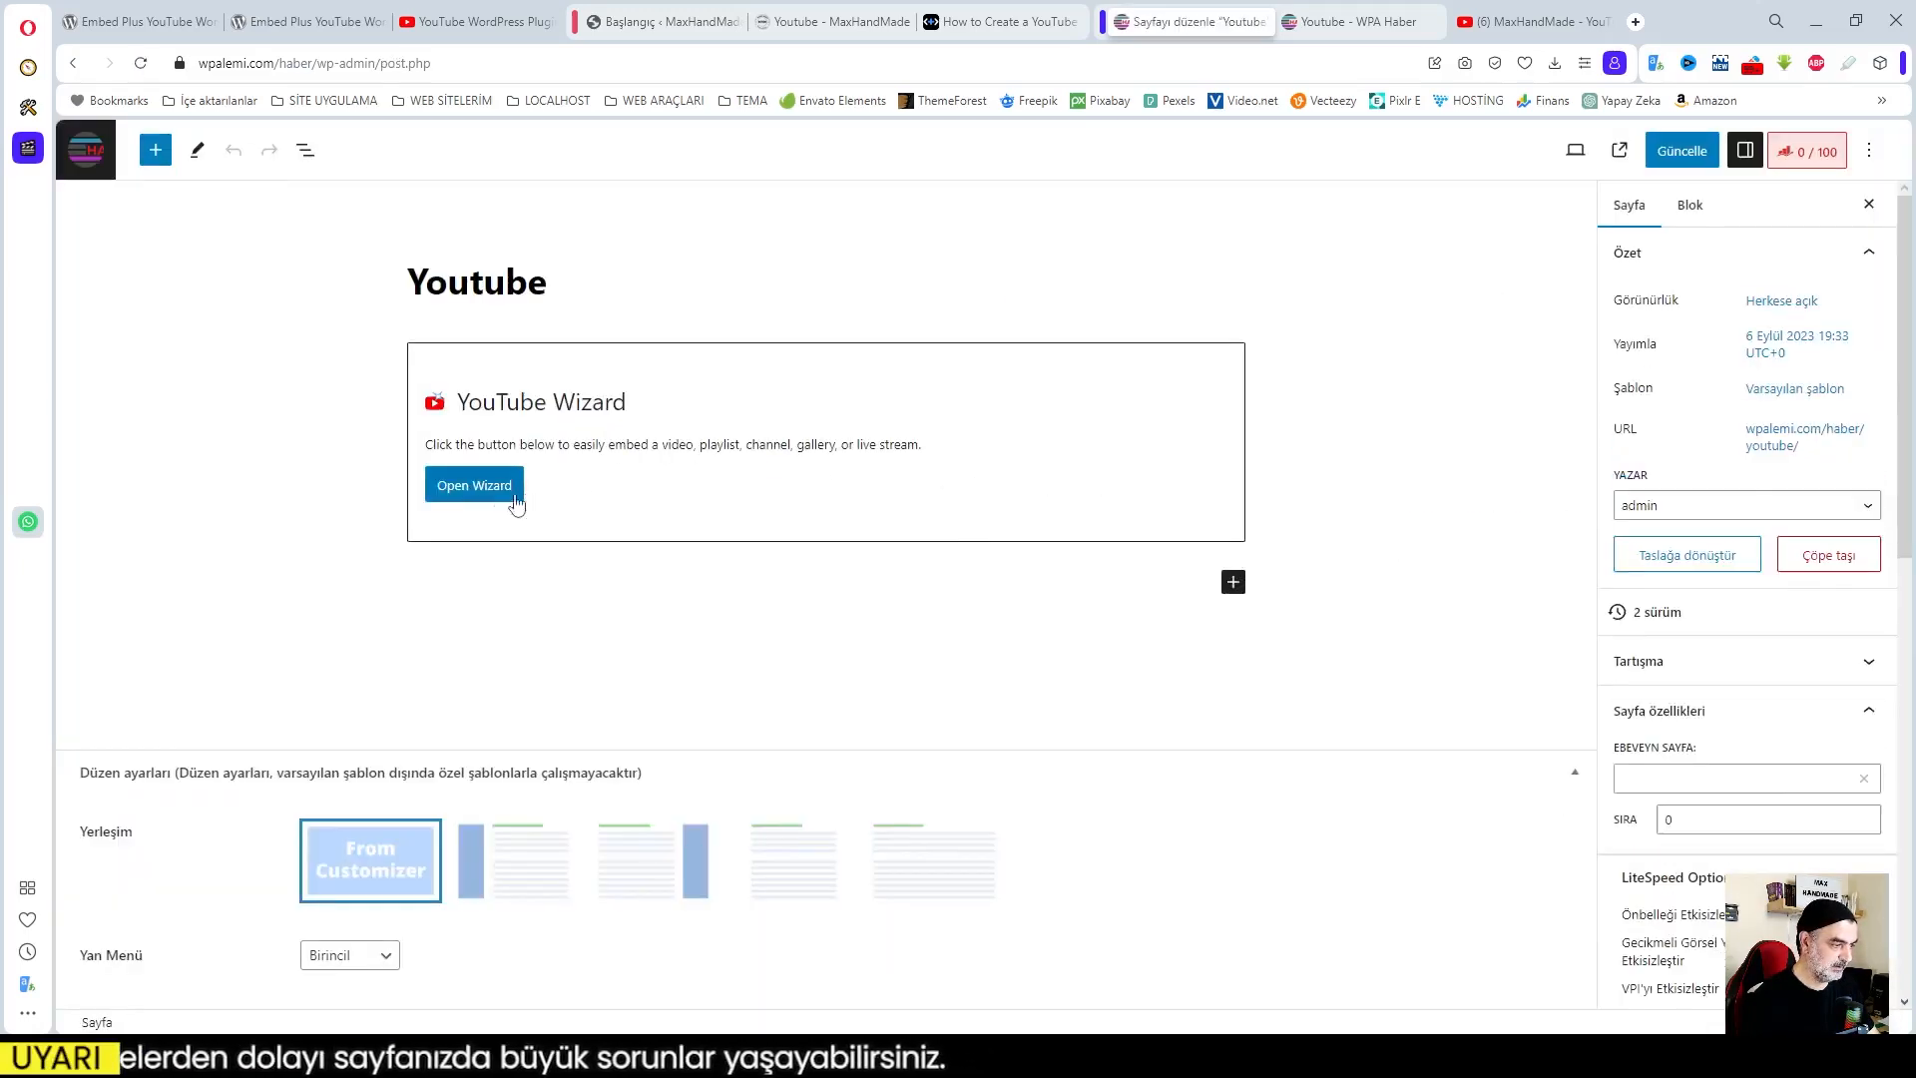
click(515, 498)
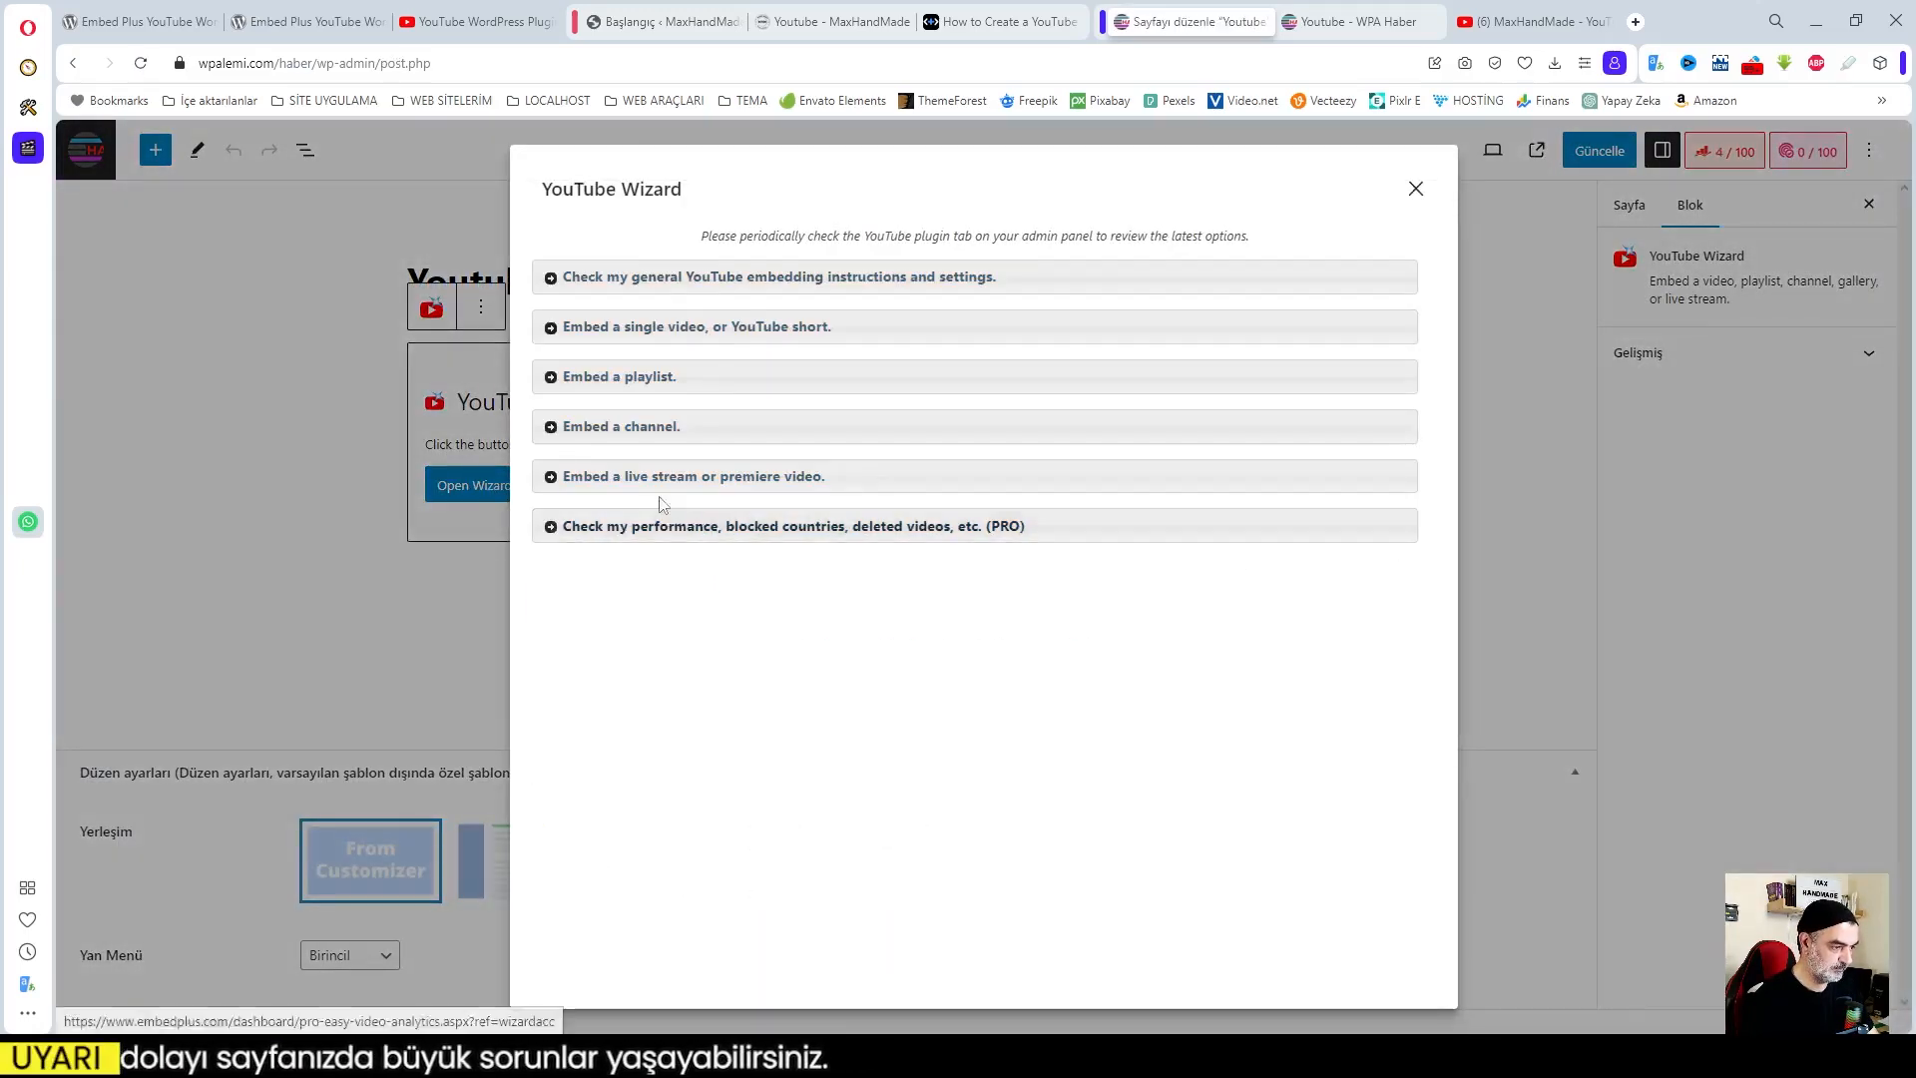
click(628, 427)
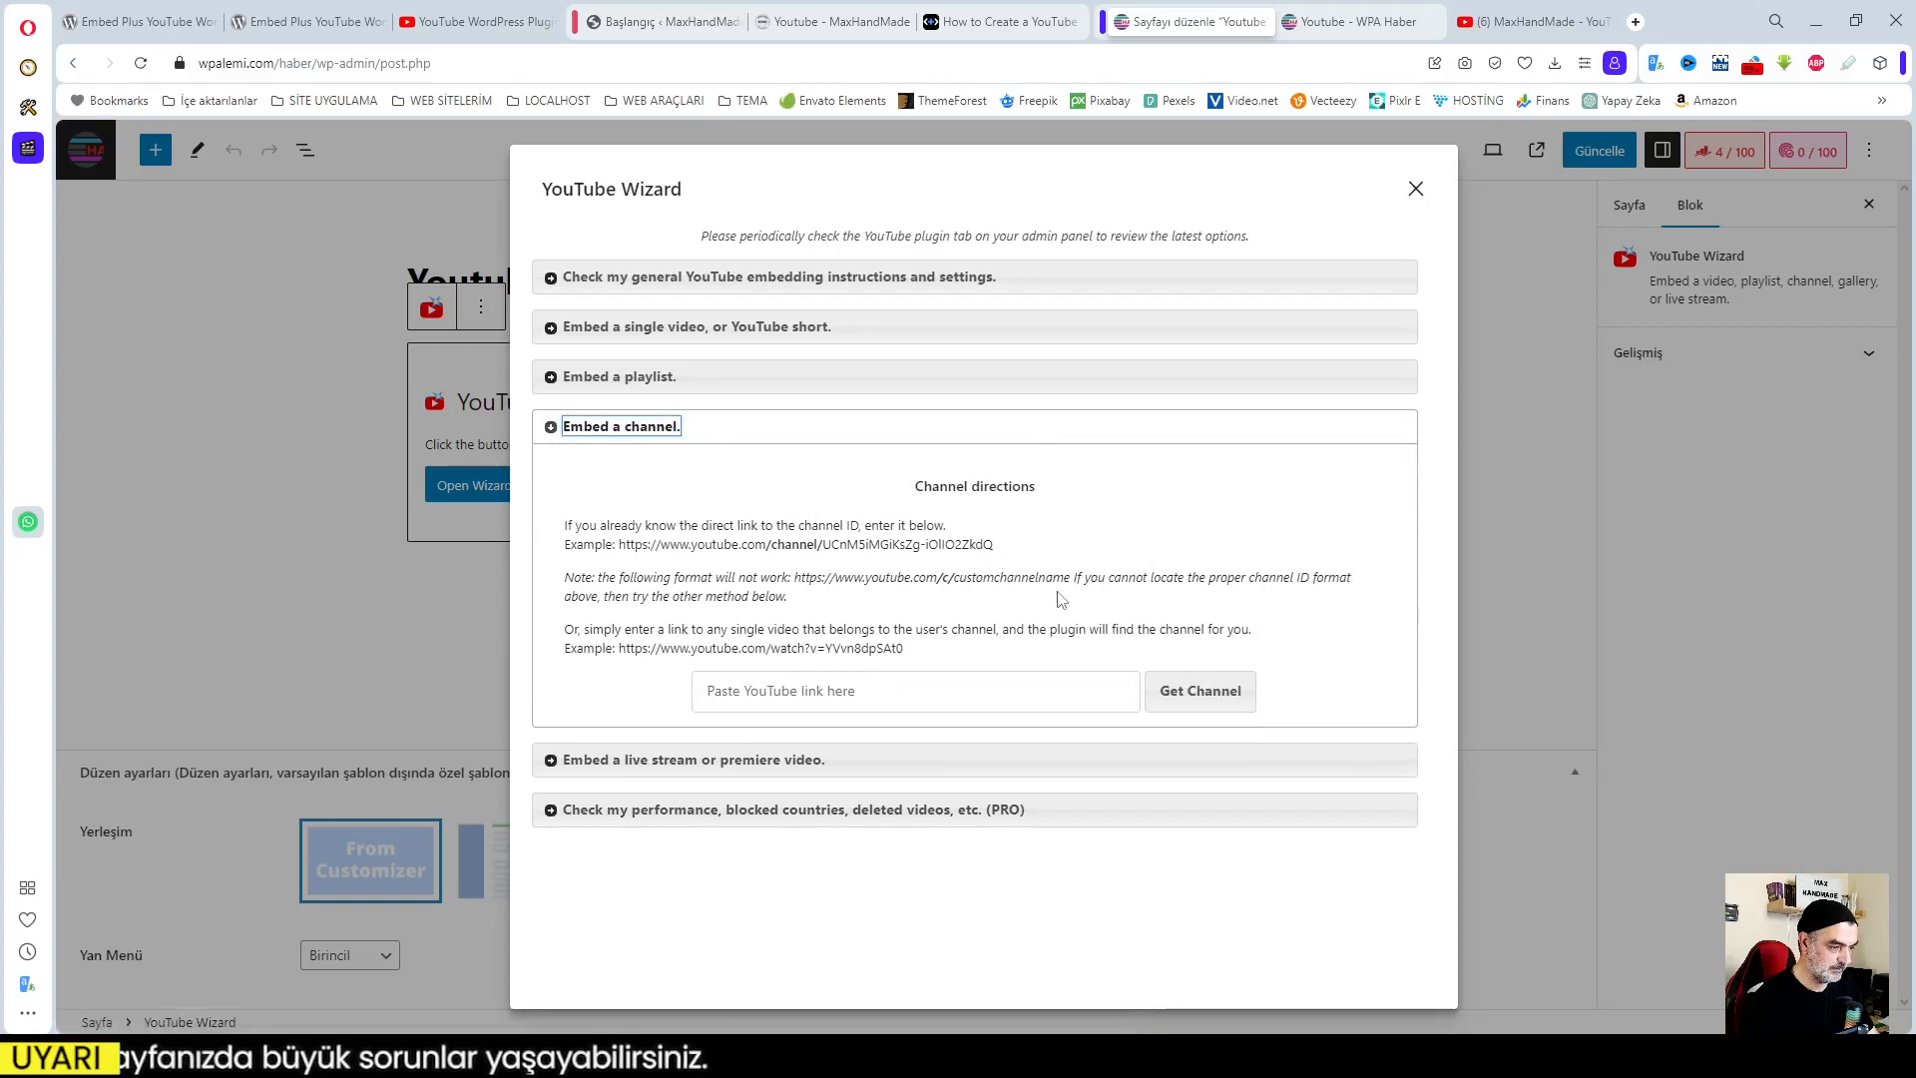
click(874, 698)
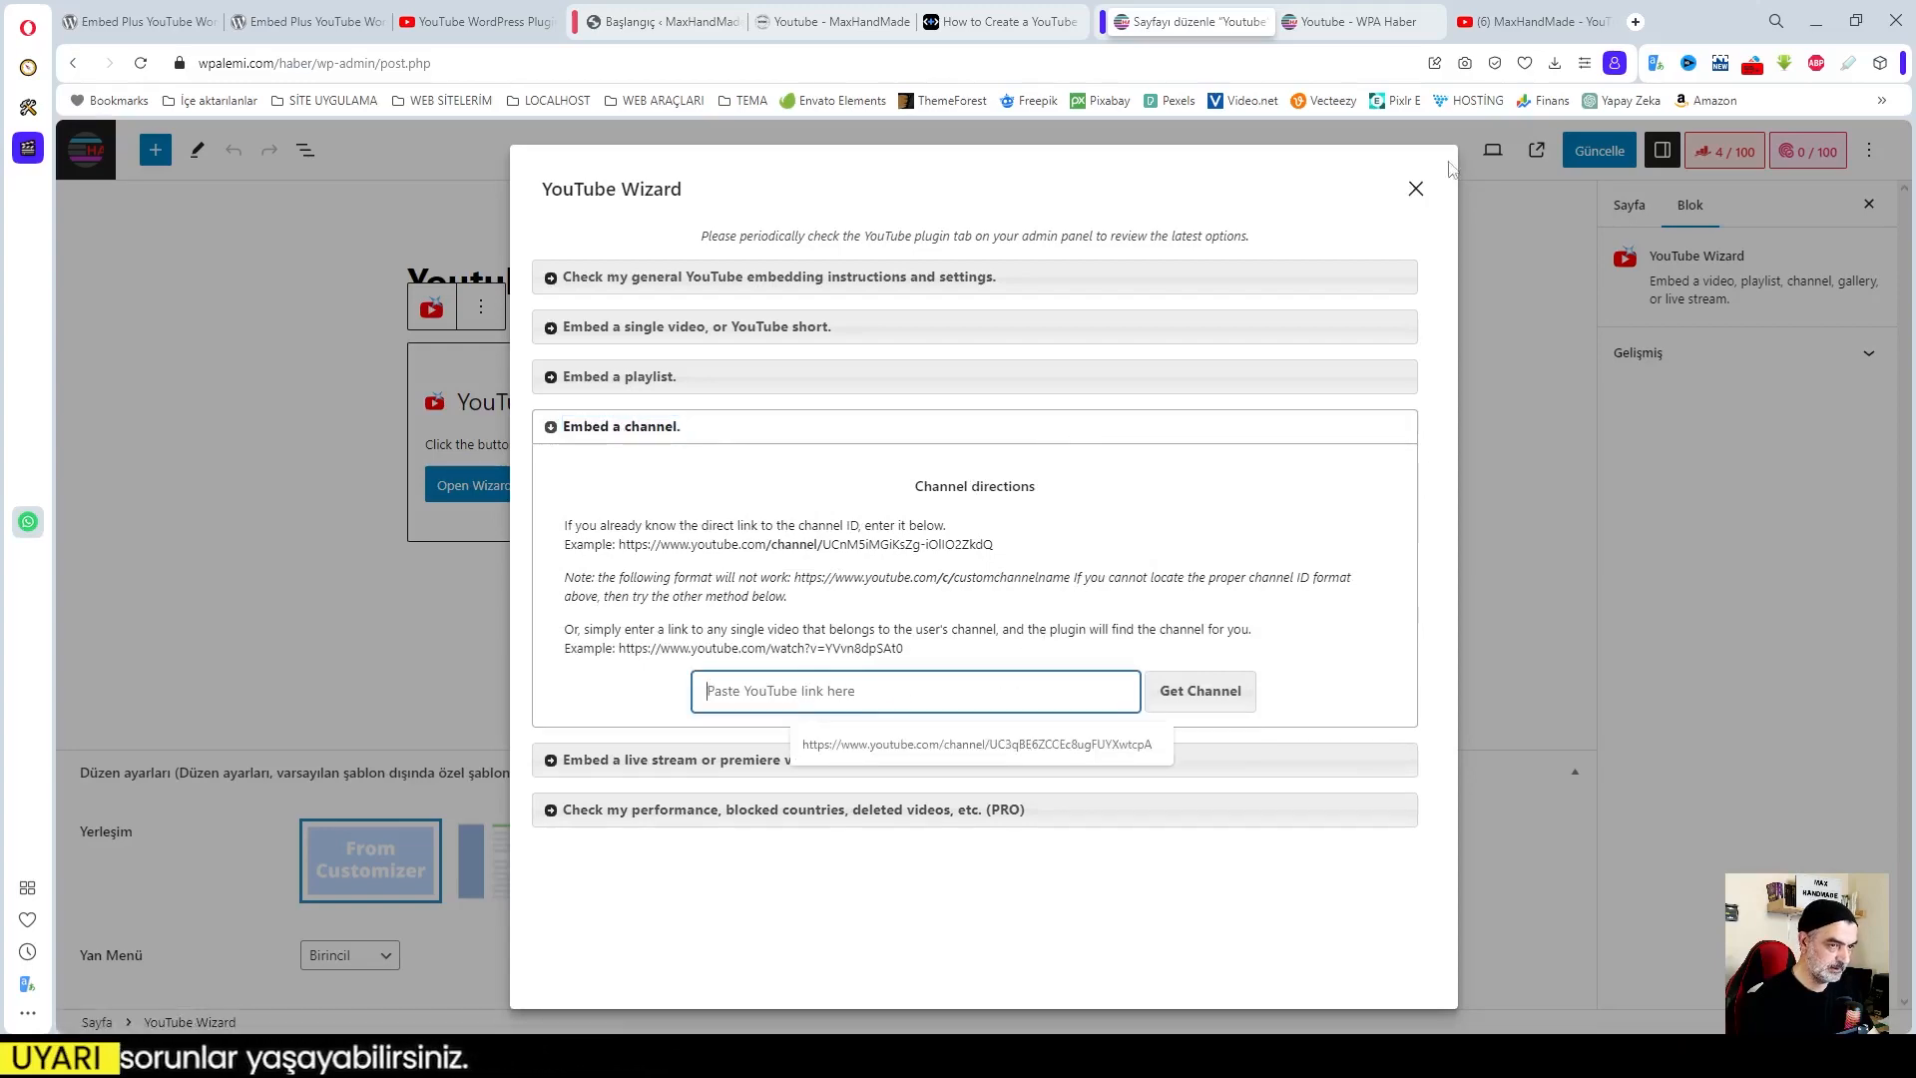
Copy the web address of the MaxHandMade YouTube channel from its open channel page
click(1536, 21)
click(598, 60)
right_click(450, 69)
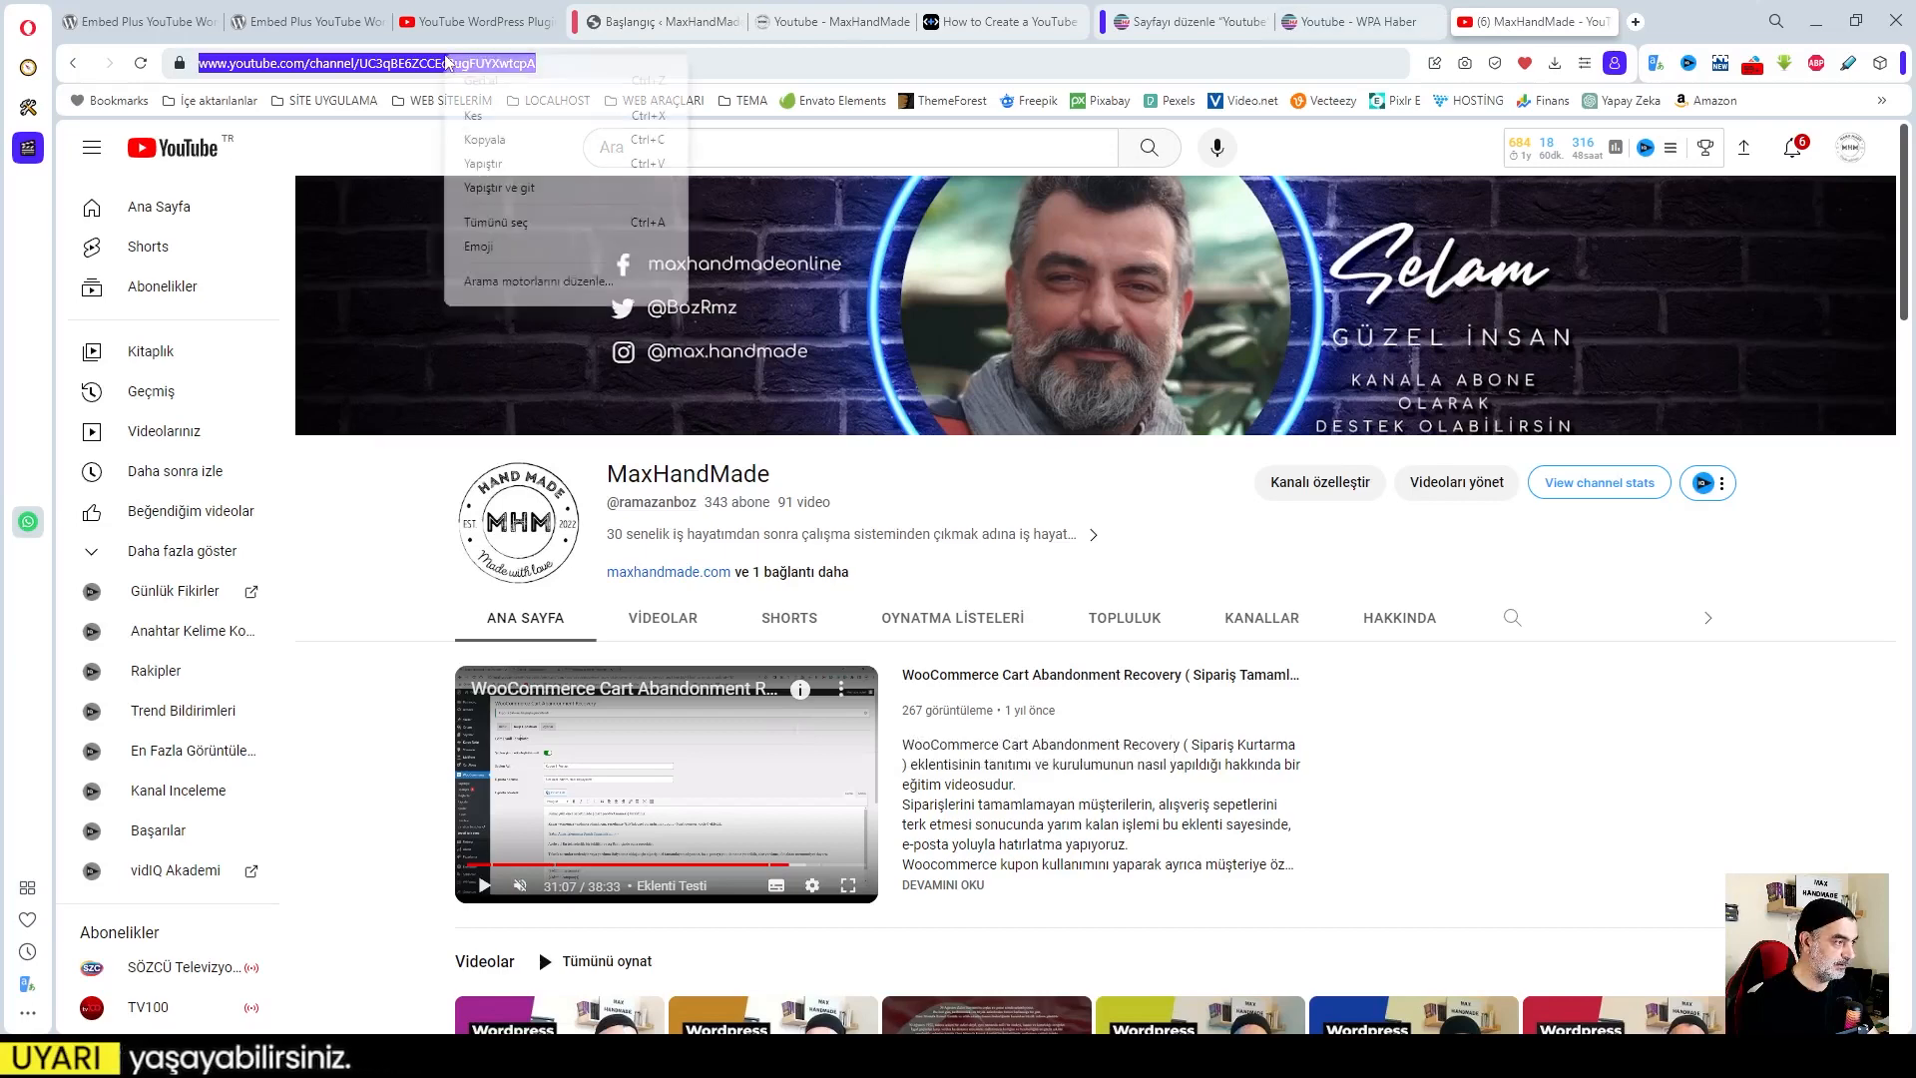
click(504, 140)
Fetch the channel in the YouTube Wizard using the copied link and insert it as a gallery
click(1181, 23)
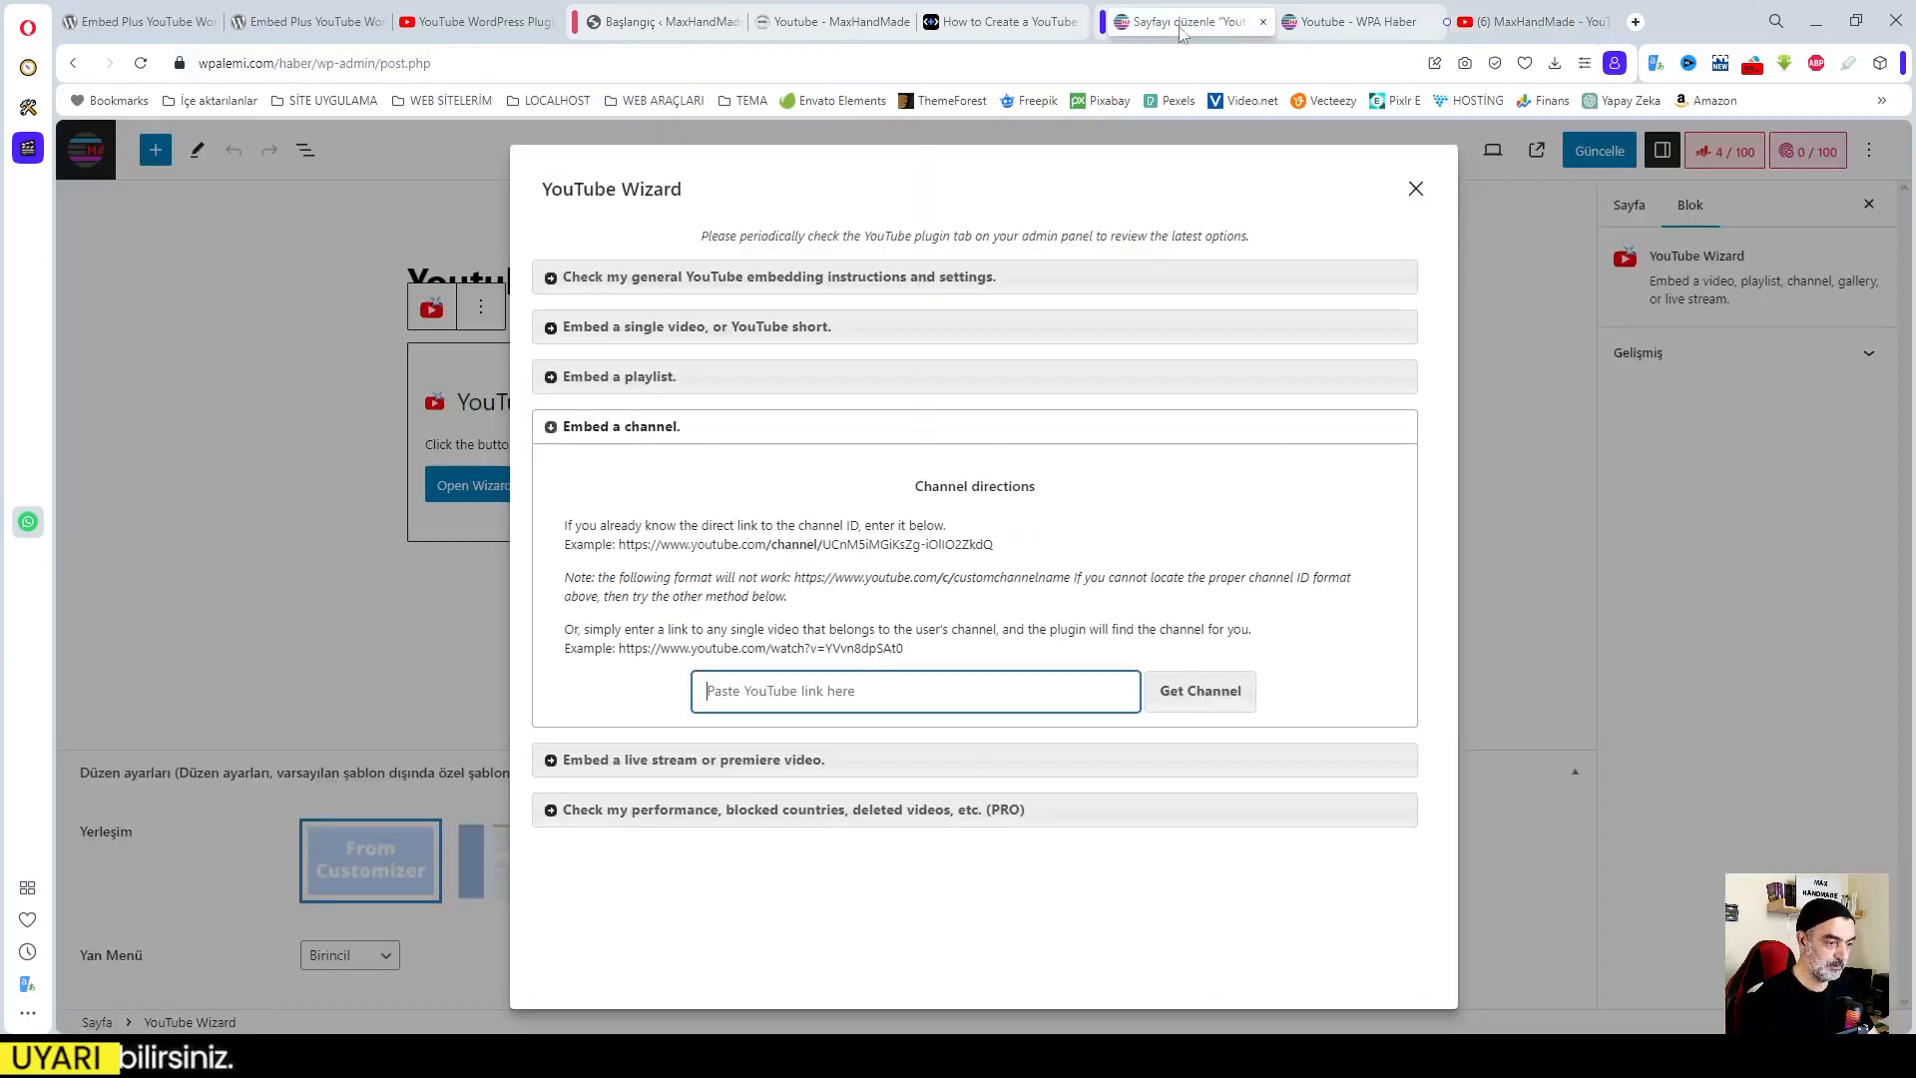
click(877, 694)
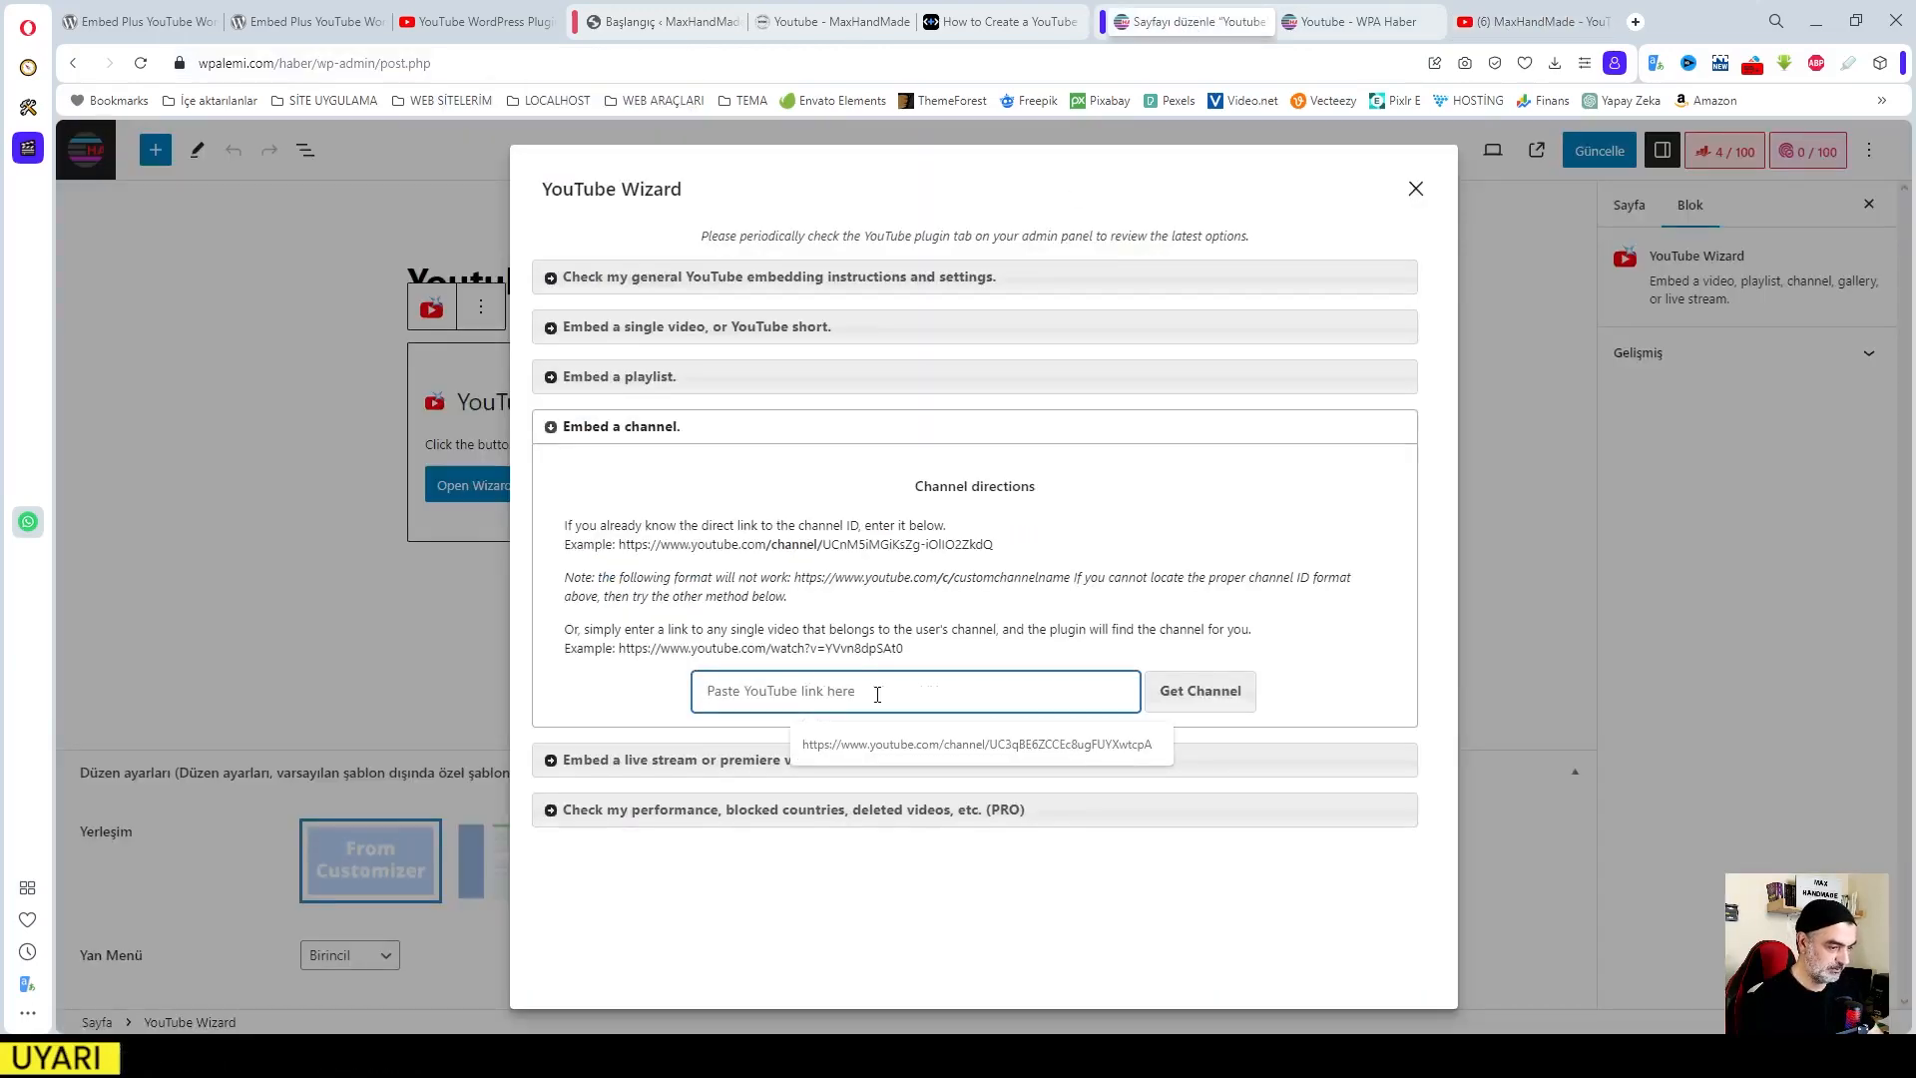
key(ctrl+v)
click(1212, 695)
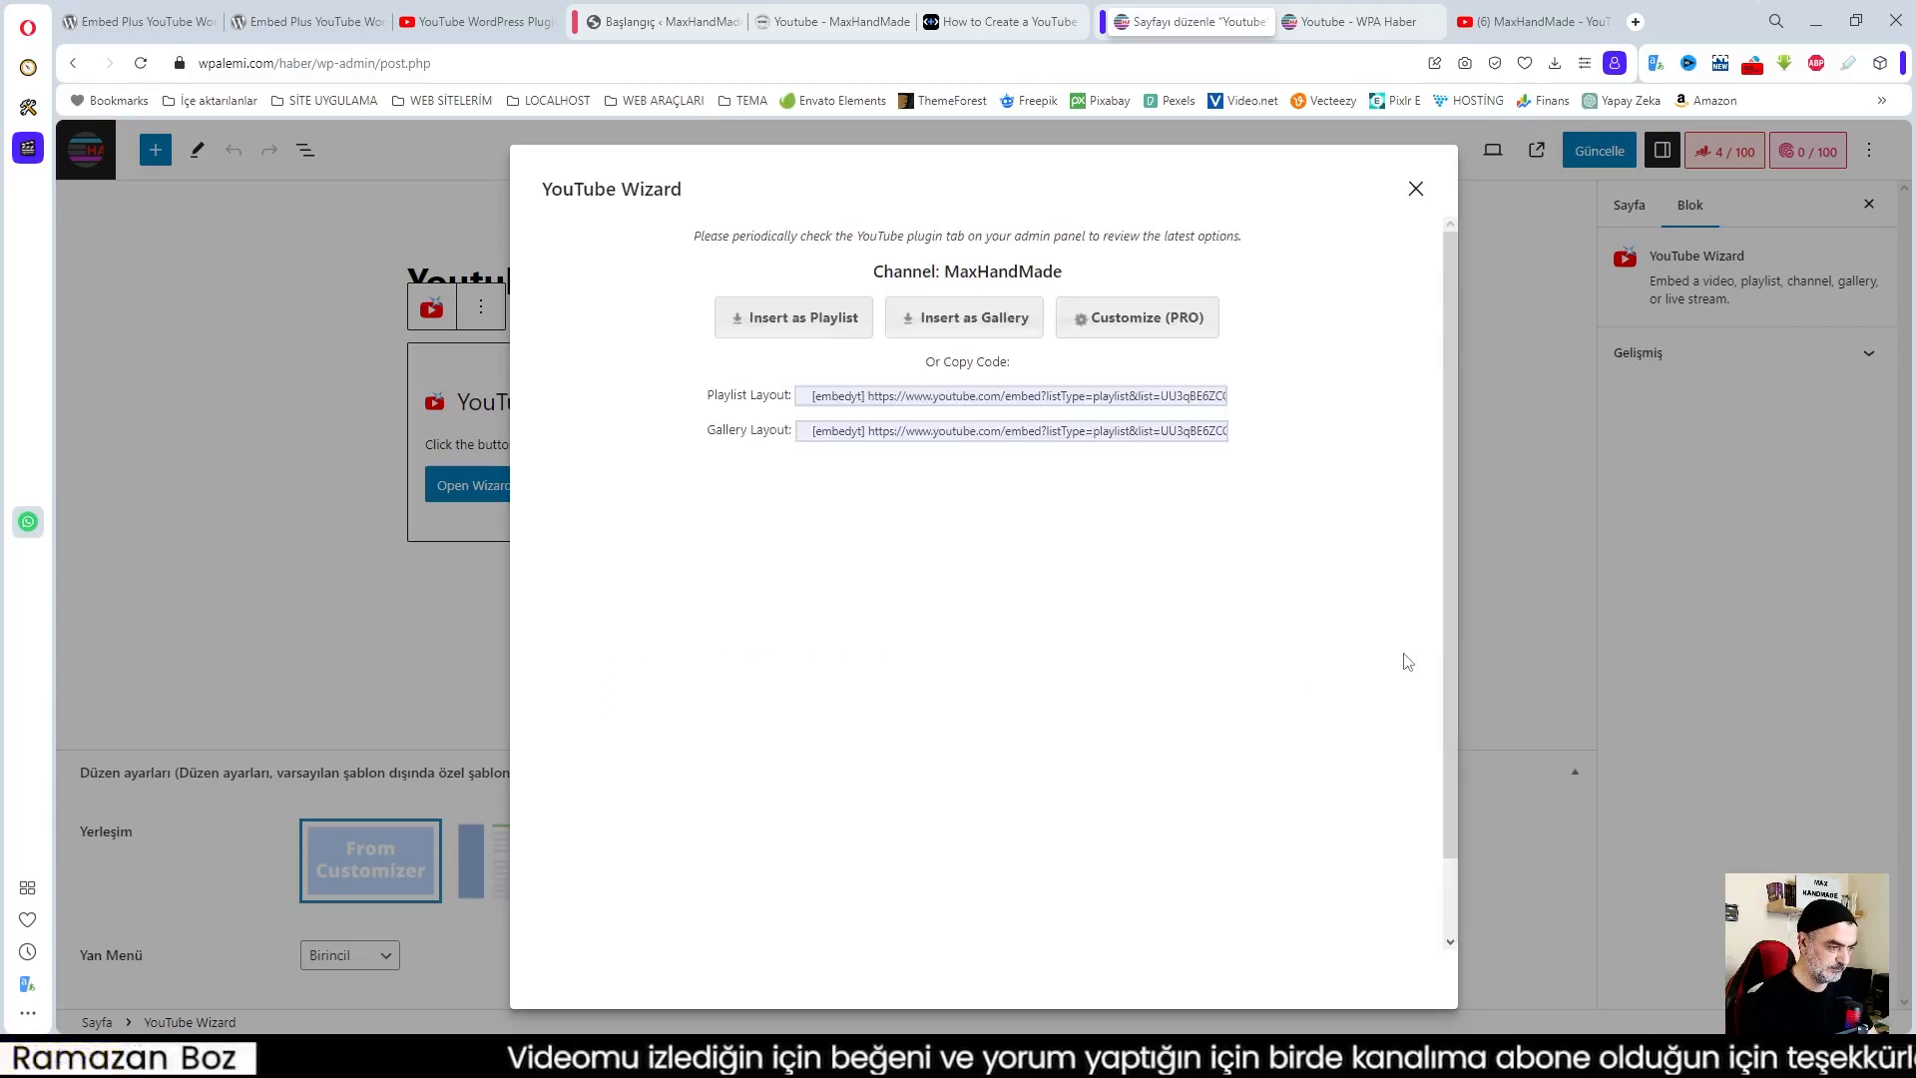
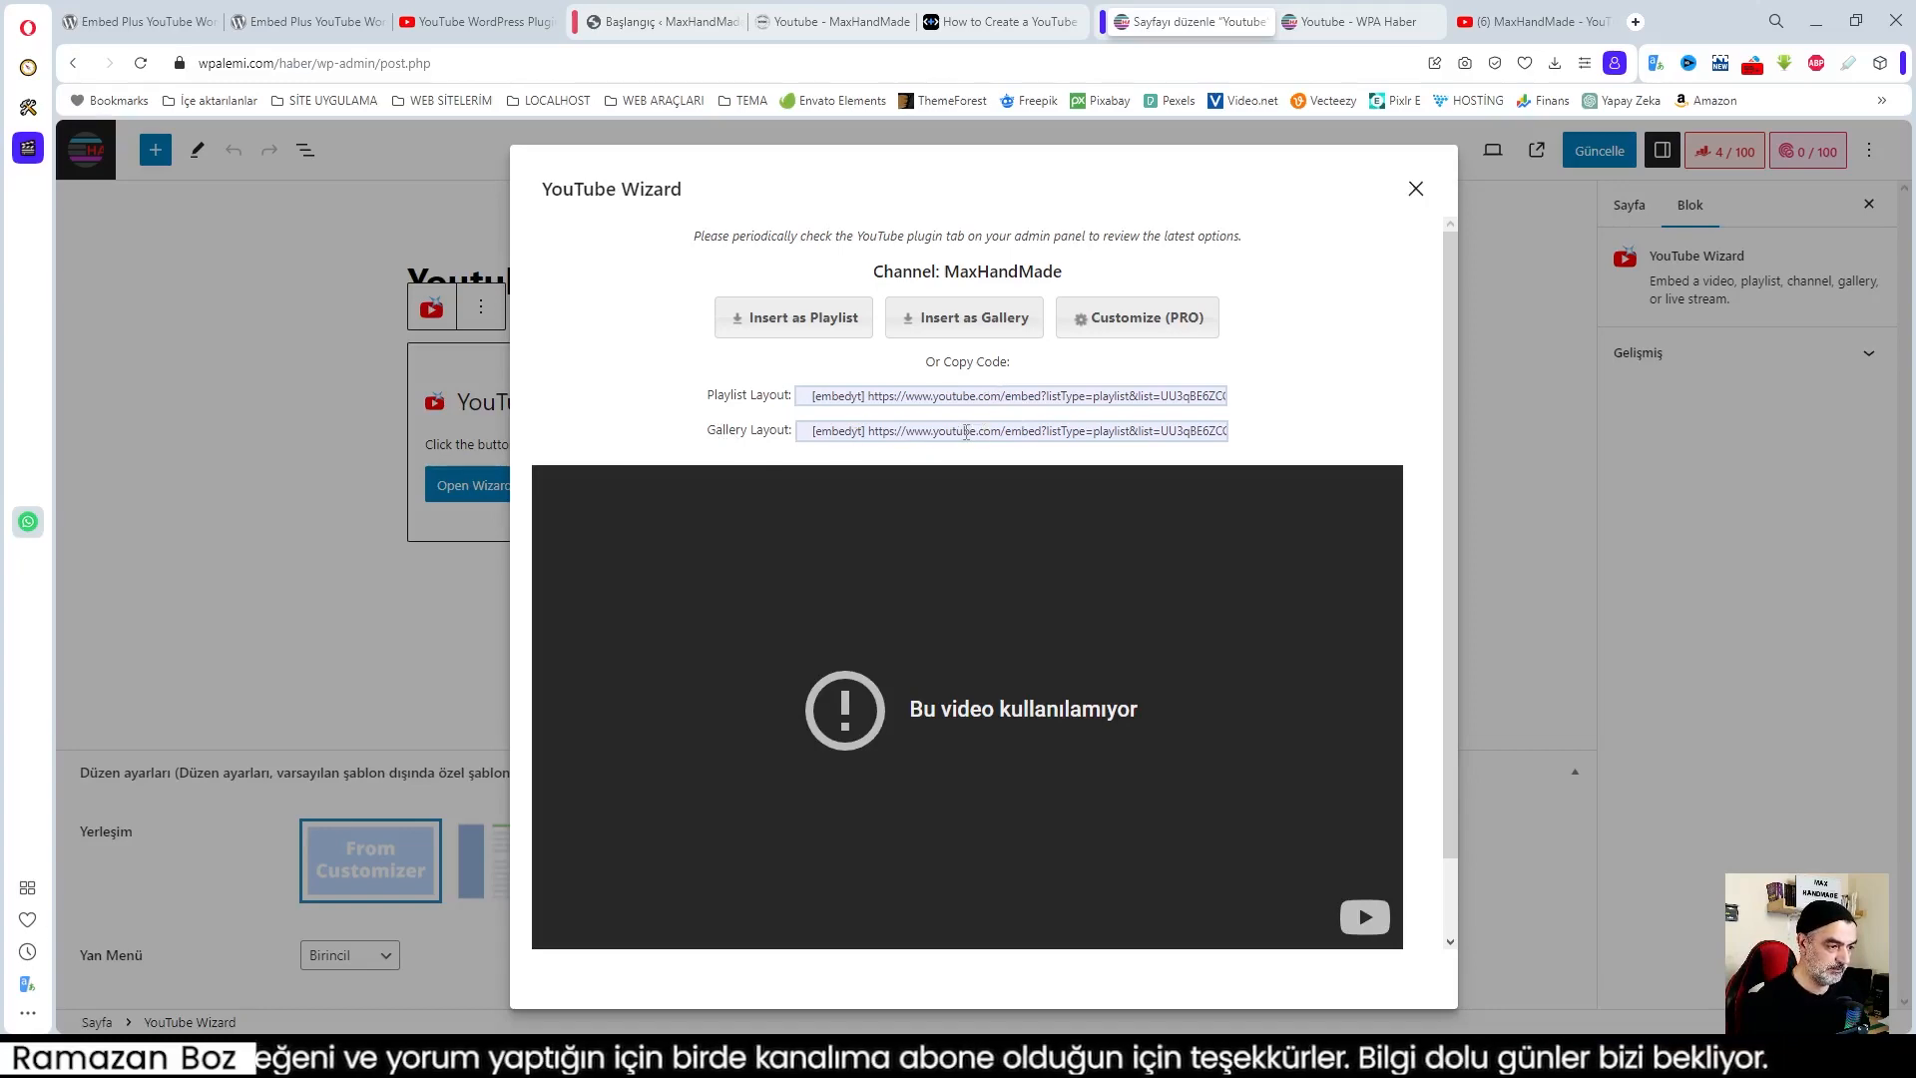
click(968, 317)
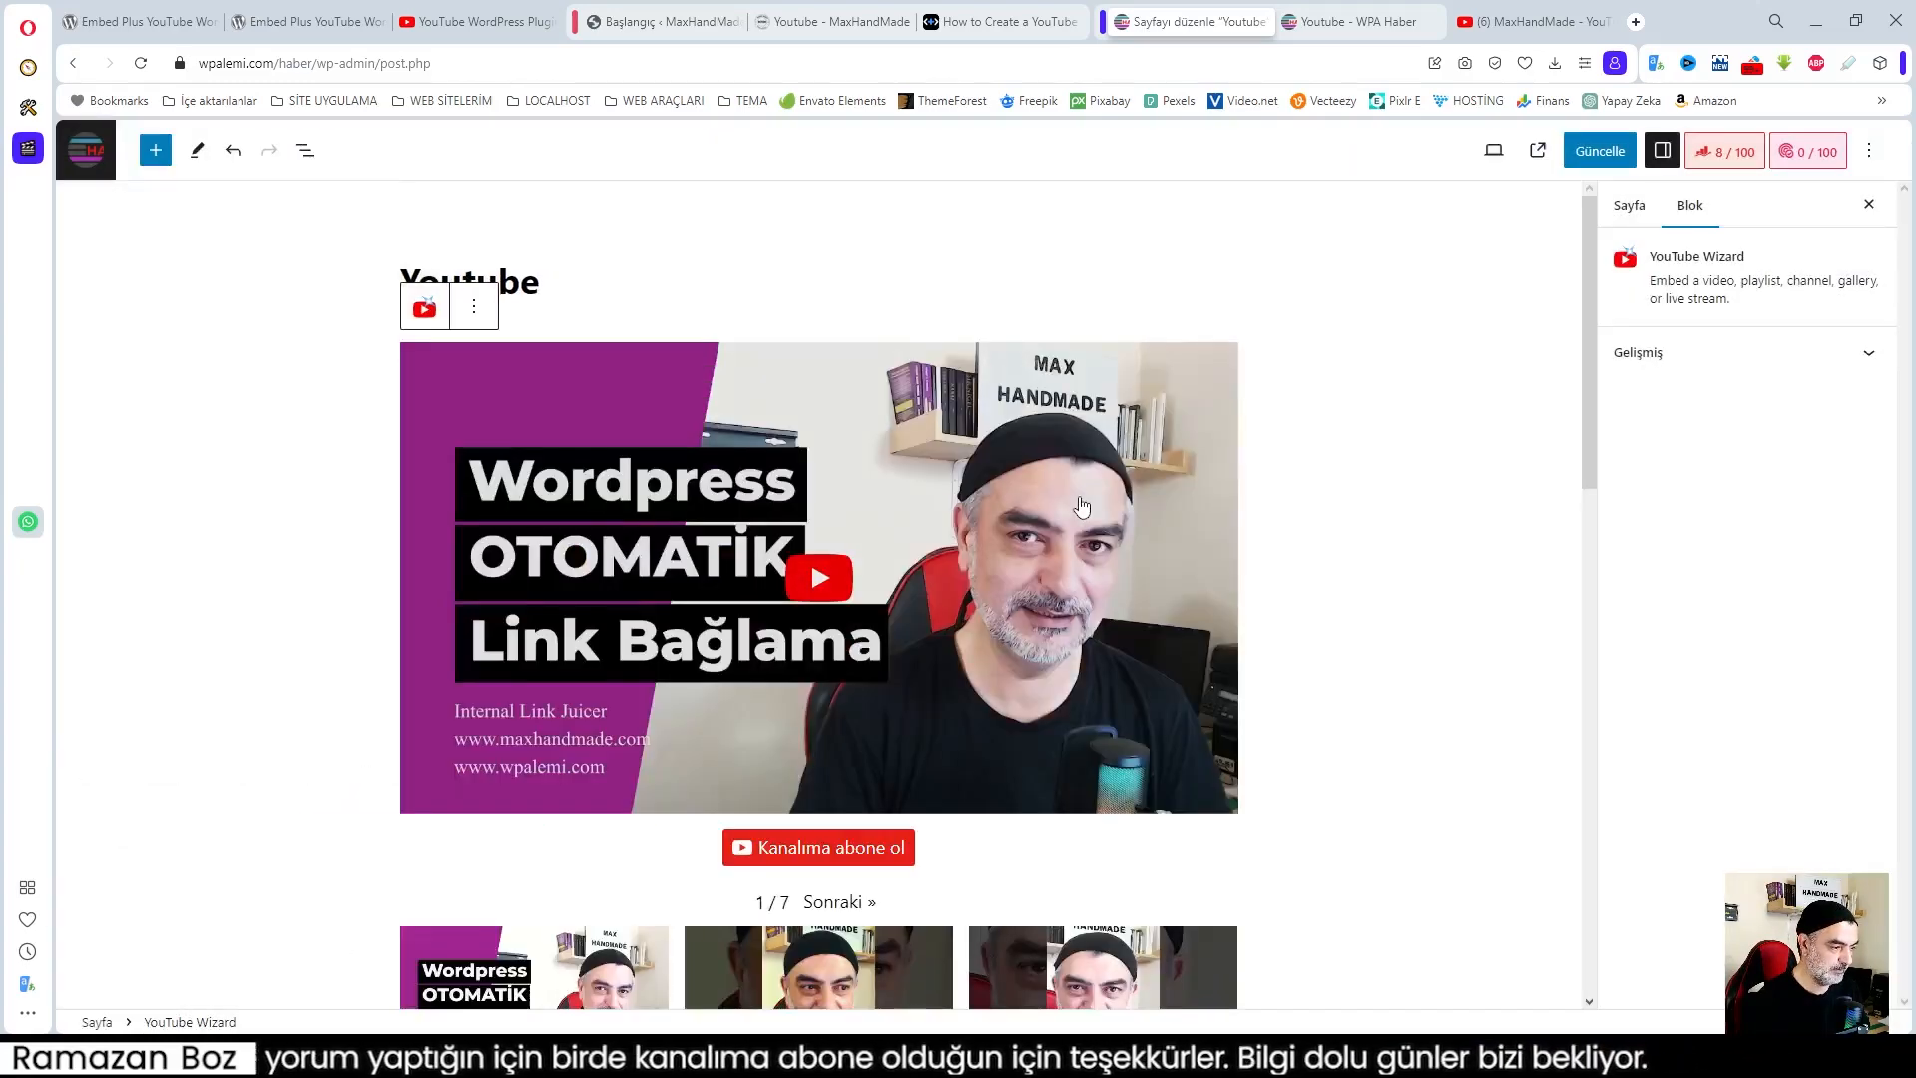
Review the inserted channel gallery in the editor and update the Youtube page
scroll(997, 559, down, 5)
scroll(906, 635, down, 3)
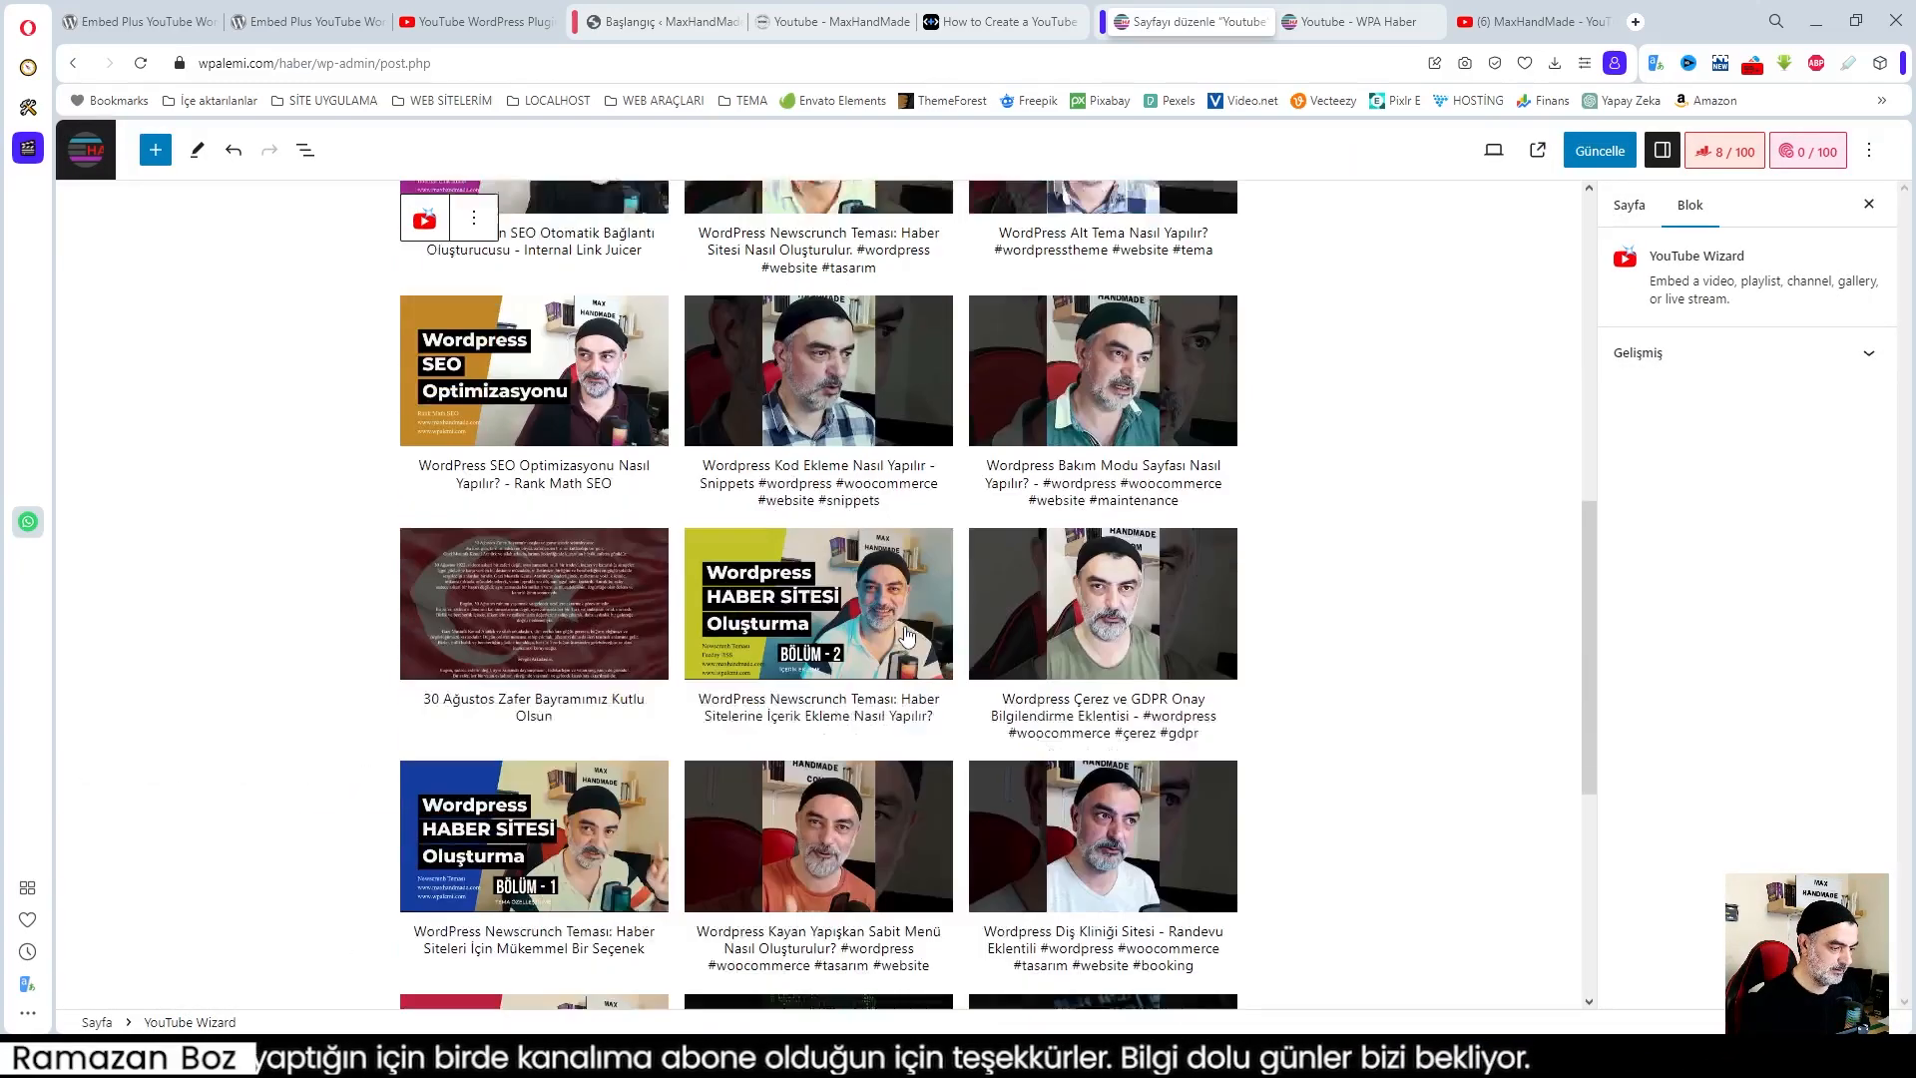
scroll(906, 636, down, 7)
scroll(1046, 601, up, 8)
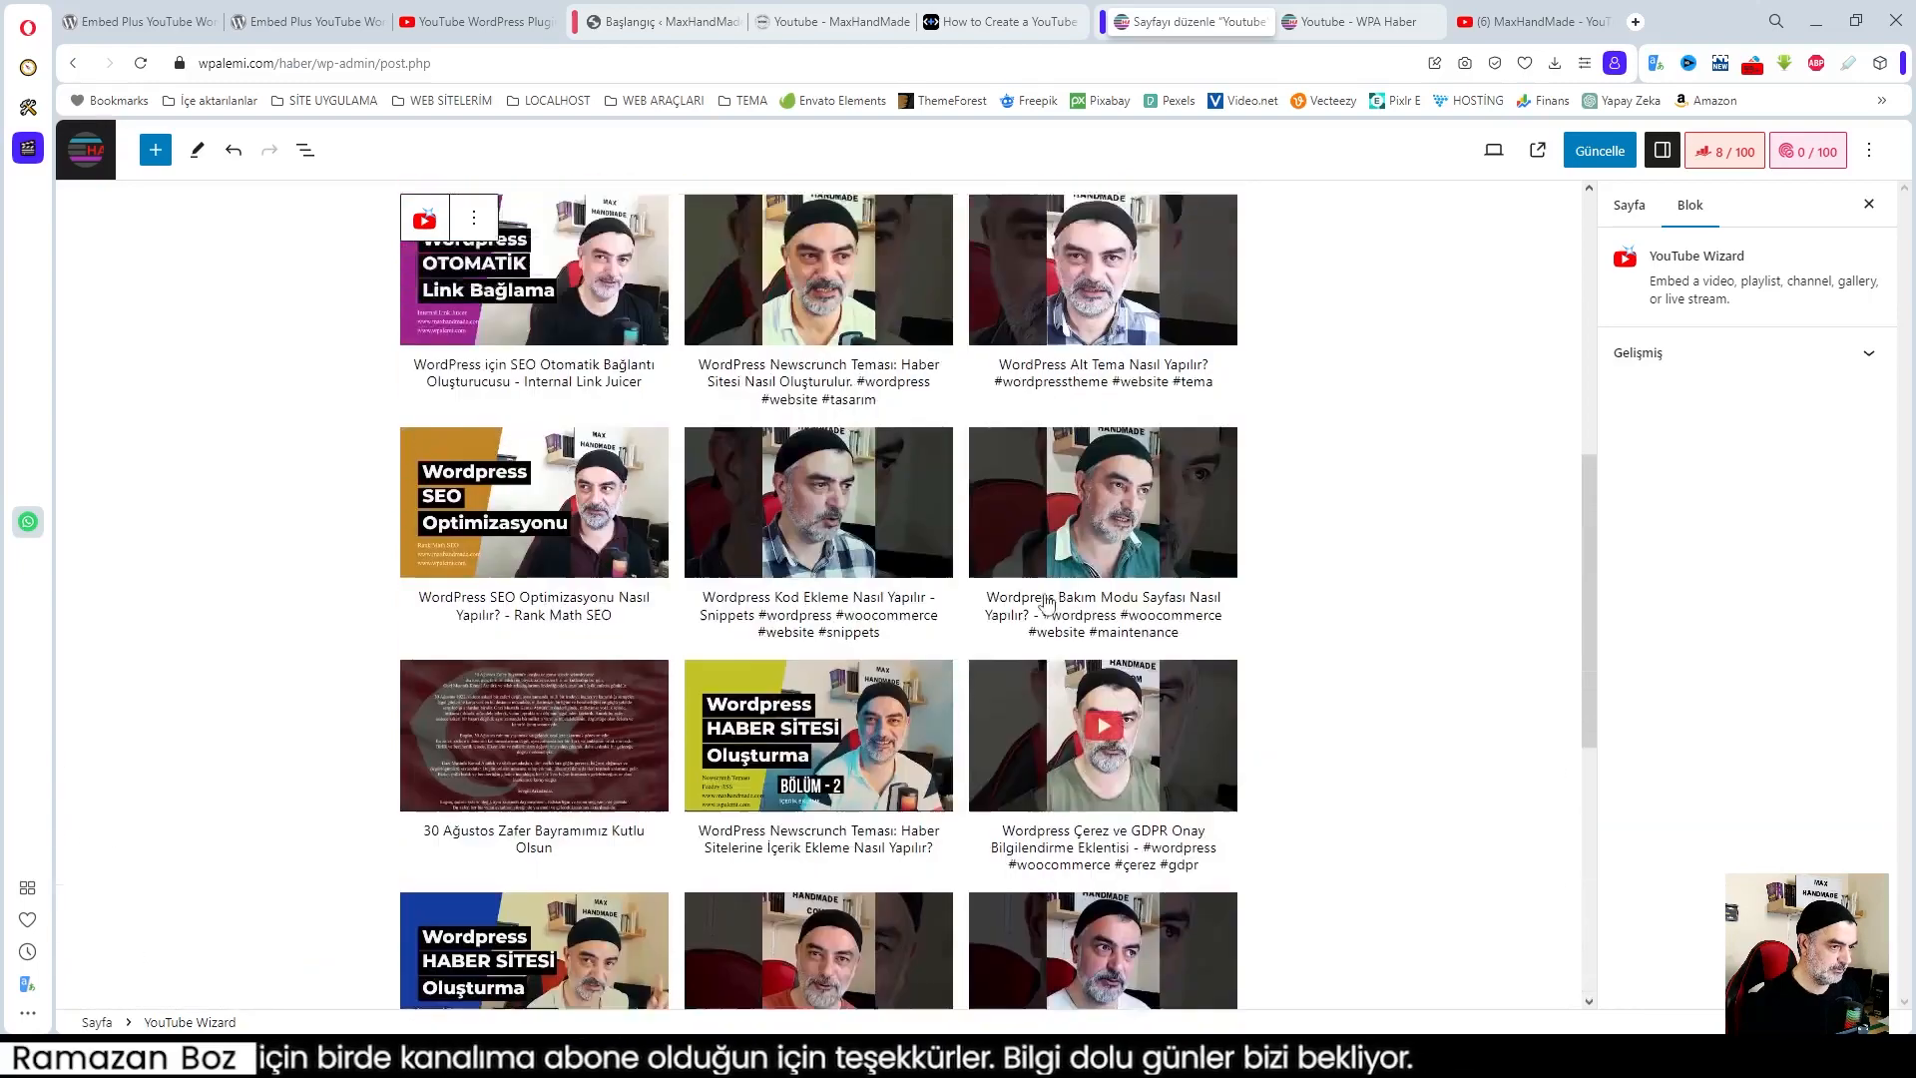
scroll(1044, 596, up, 7)
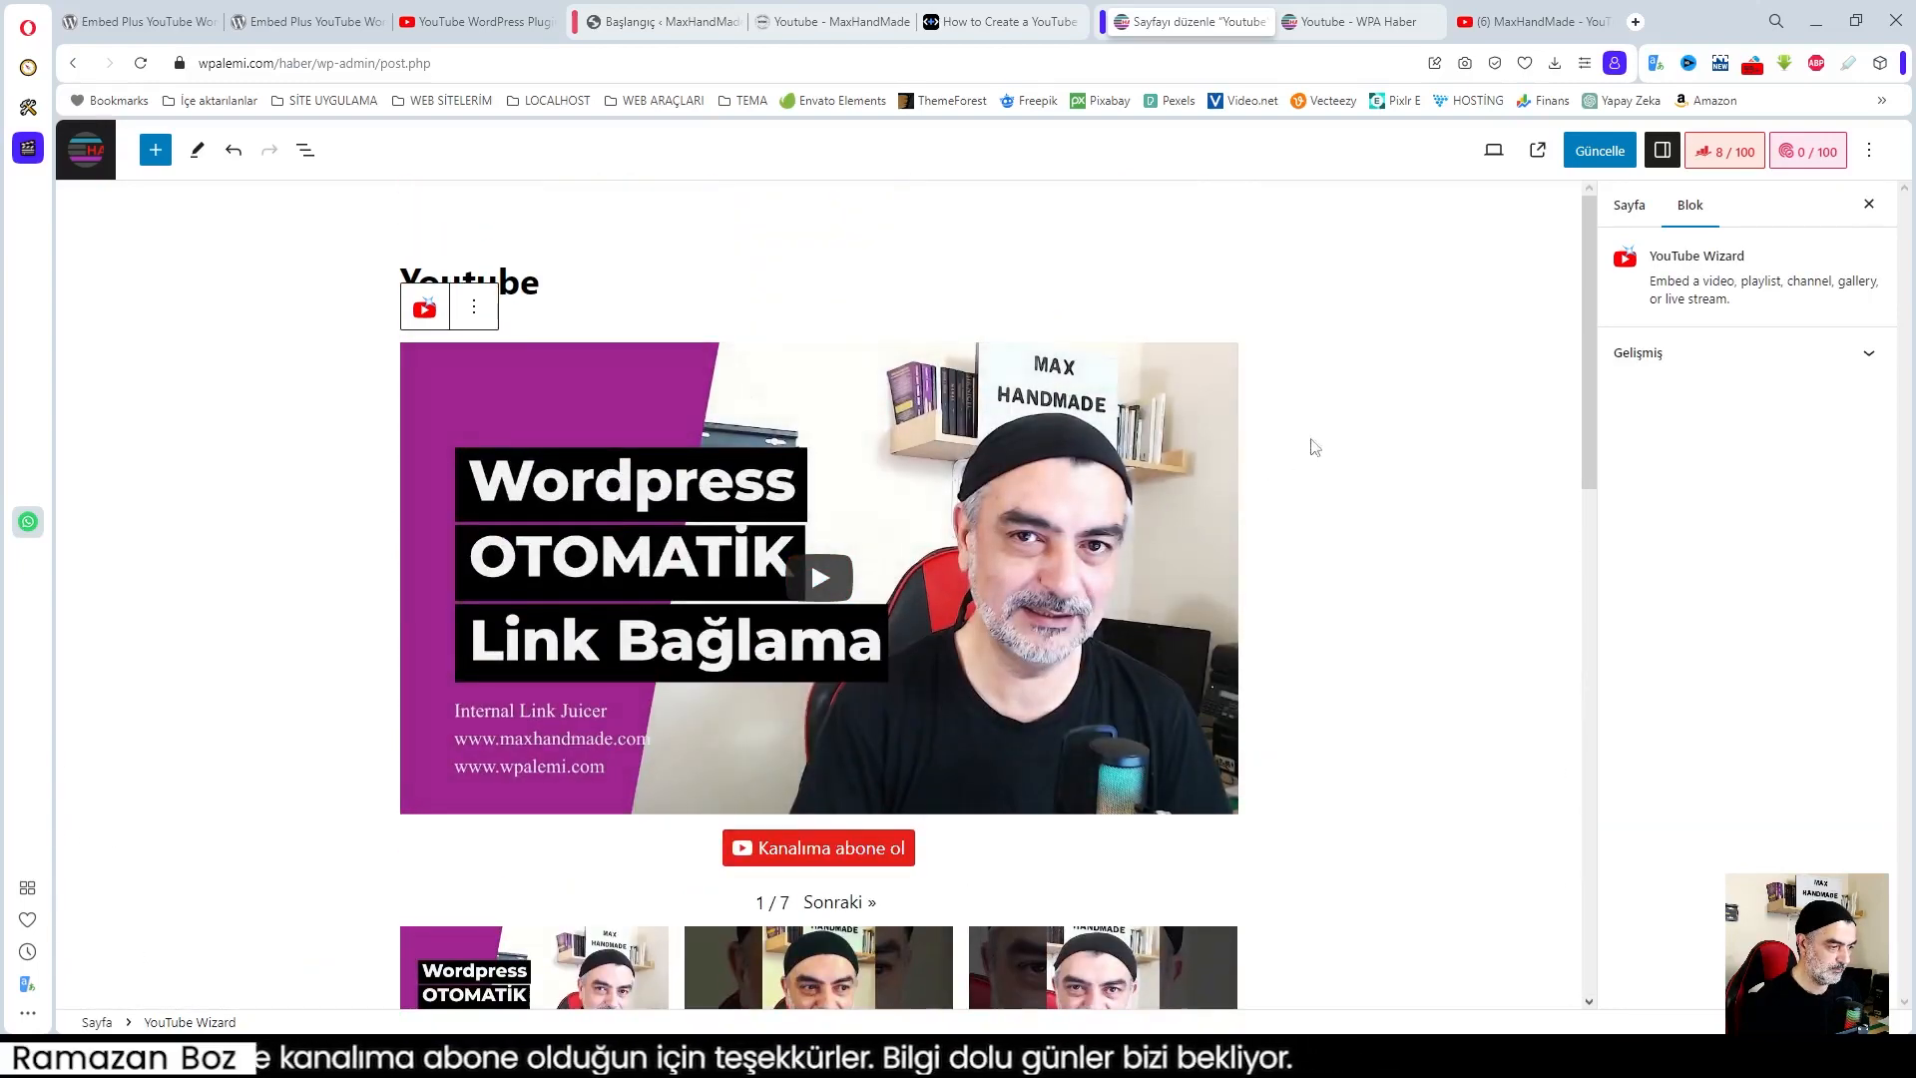
click(1587, 159)
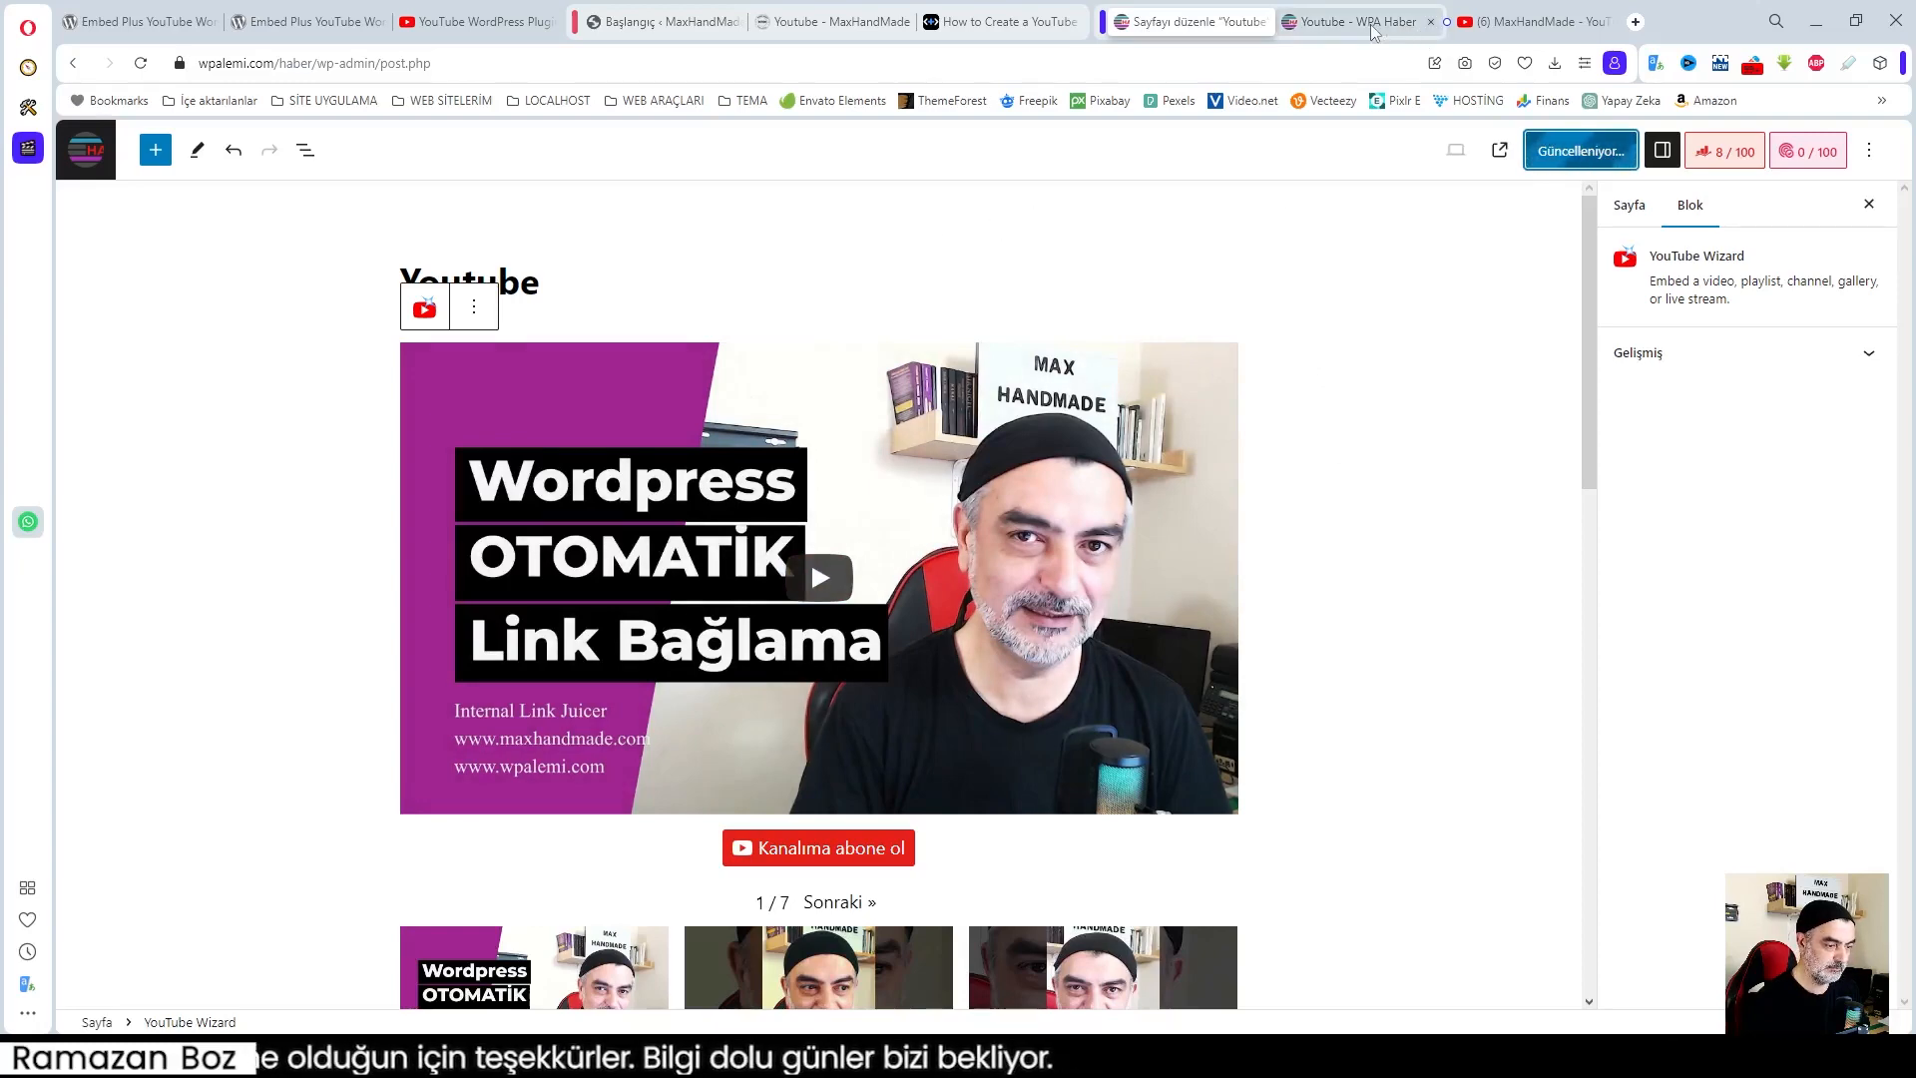
Reload the published Youtube page and check the channel gallery's main video and thumbnail grid
click(1402, 28)
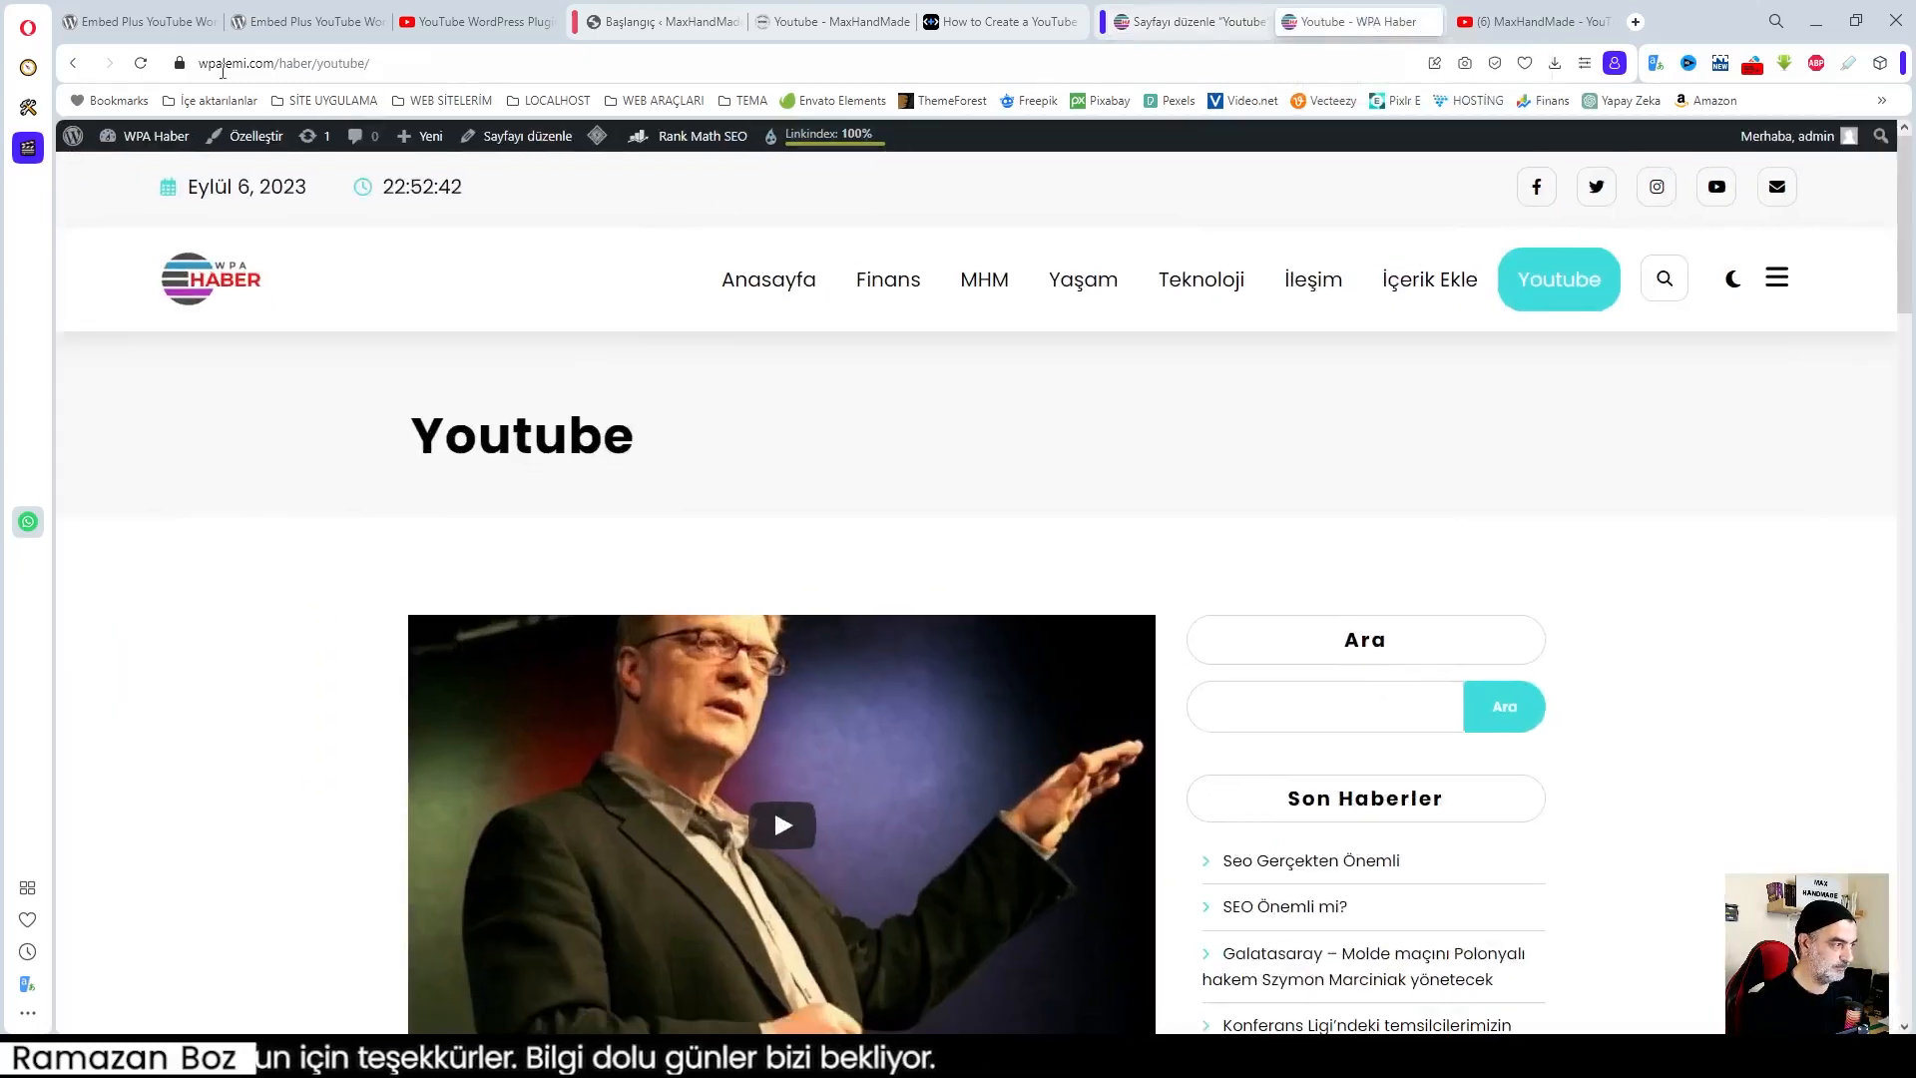
click(141, 63)
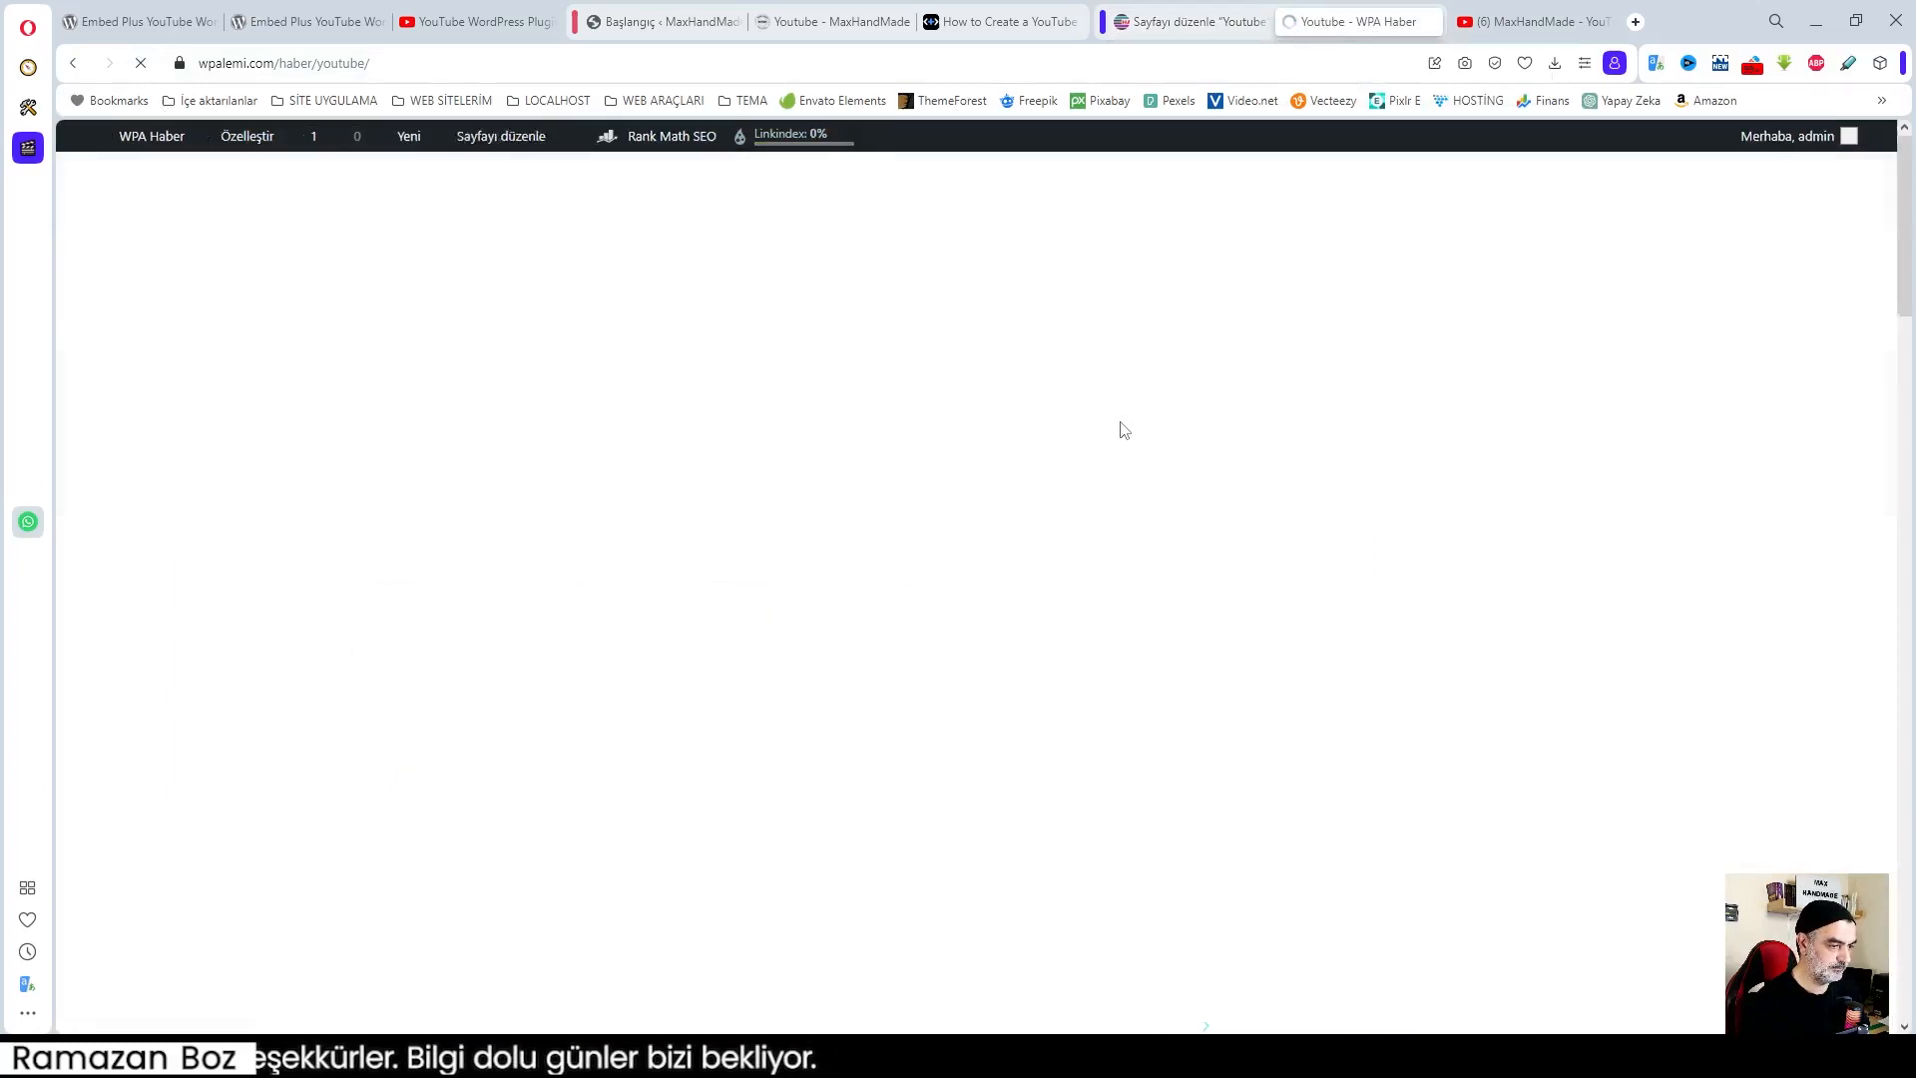
scroll(1071, 469, down, 4)
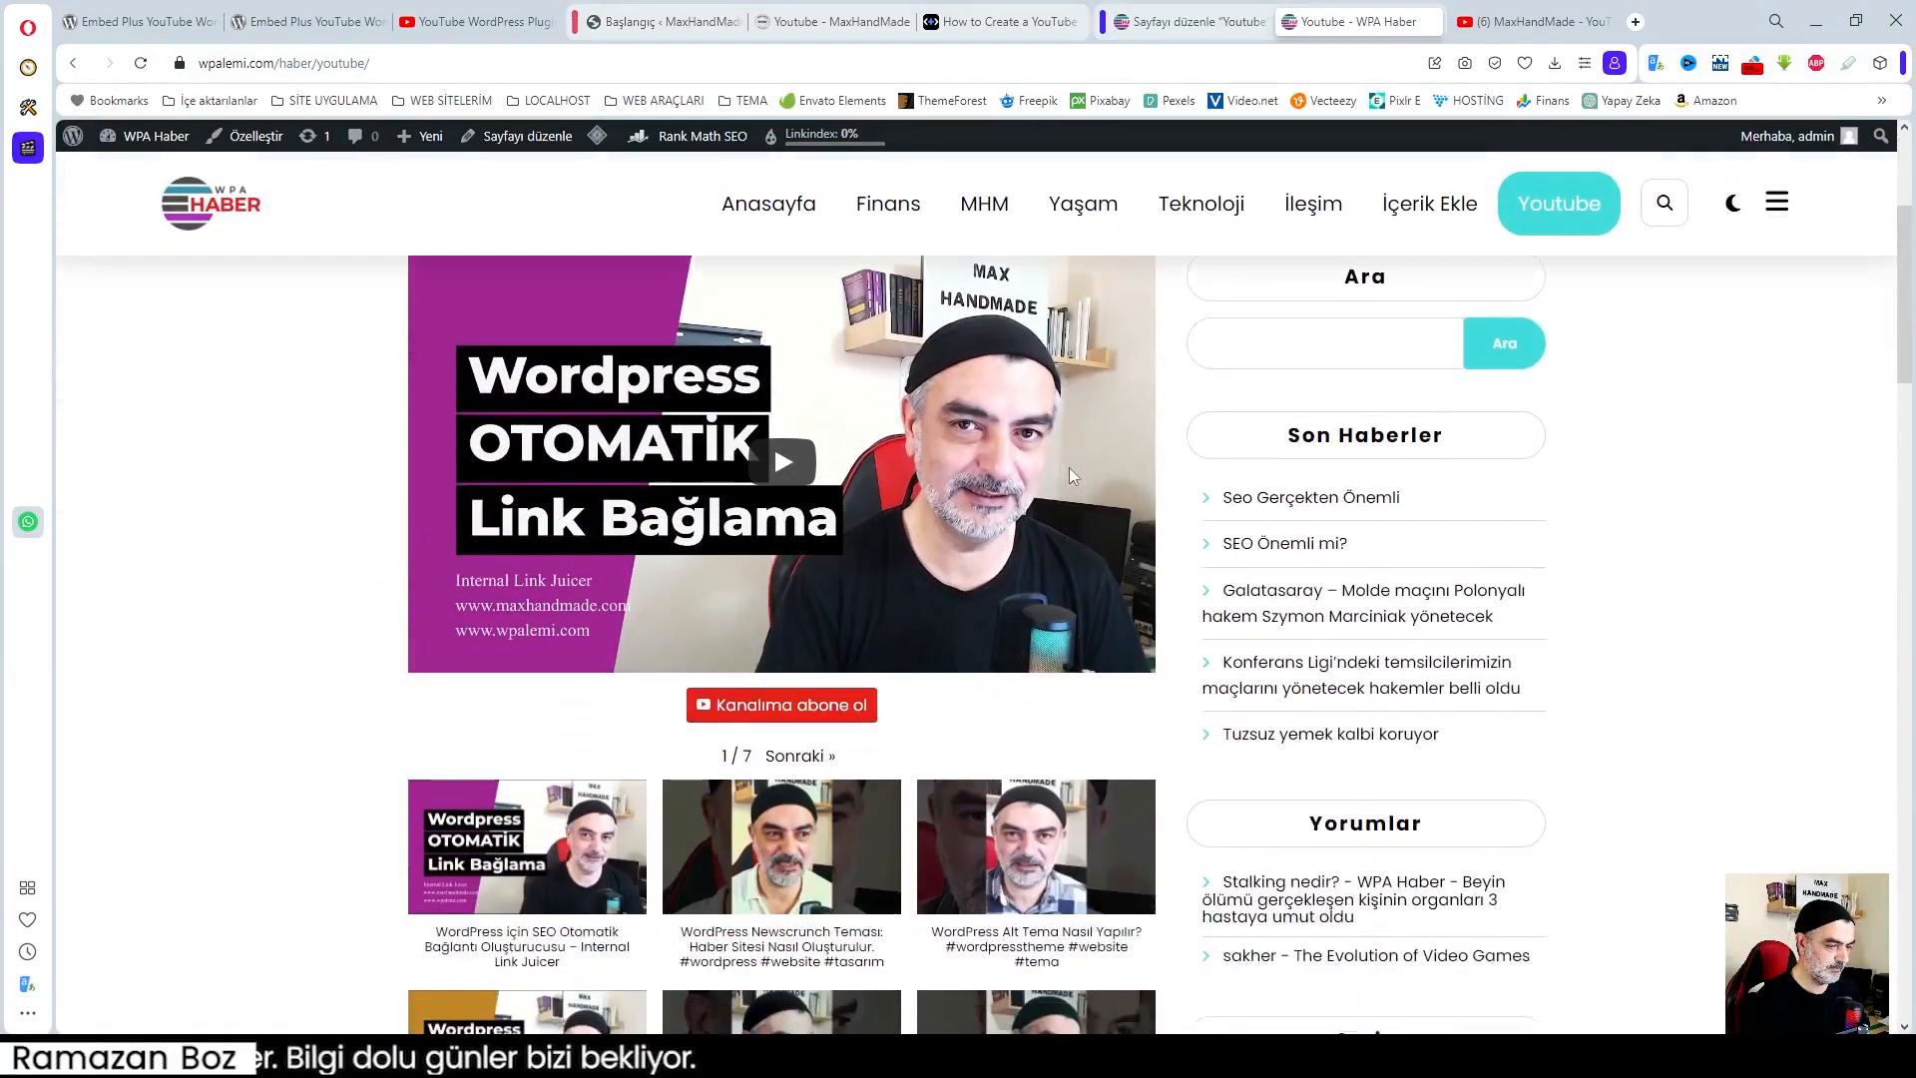
scroll(1069, 467, down, 10)
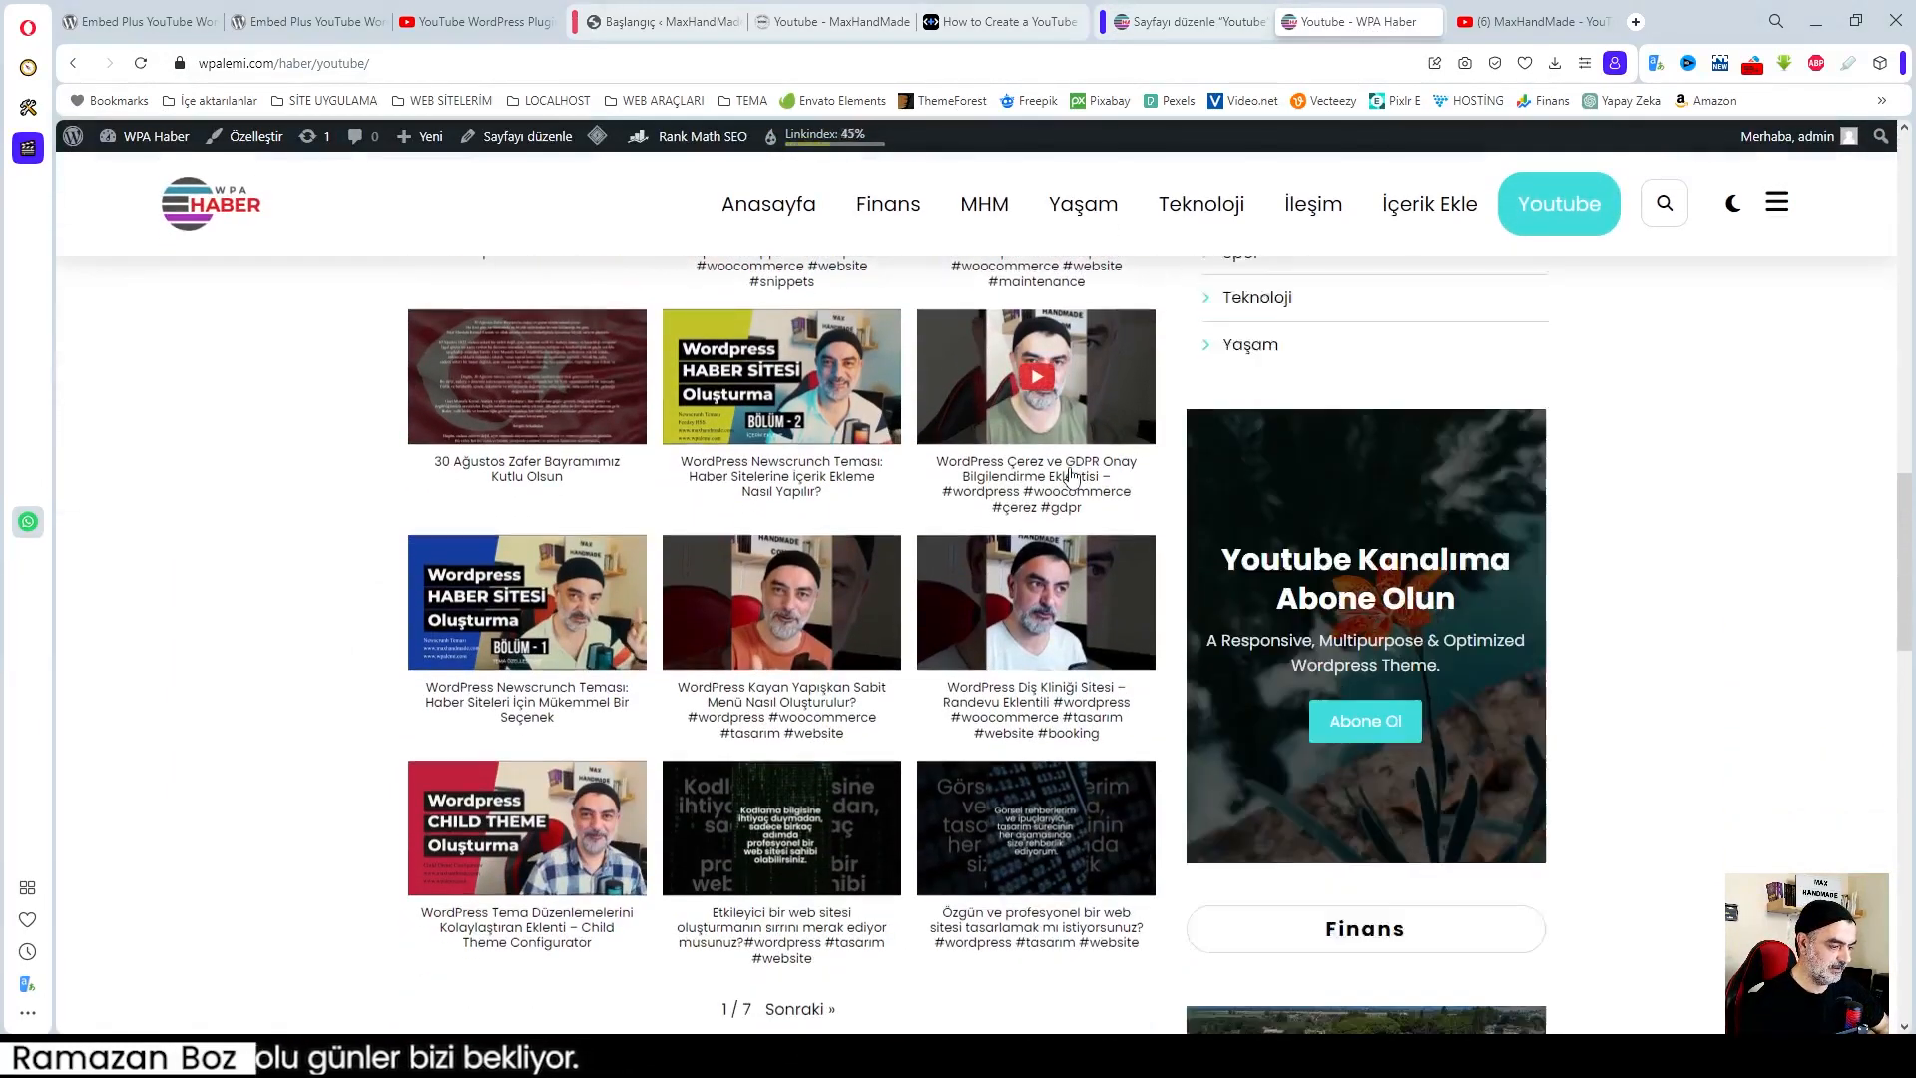
scroll(1070, 475, up, 10)
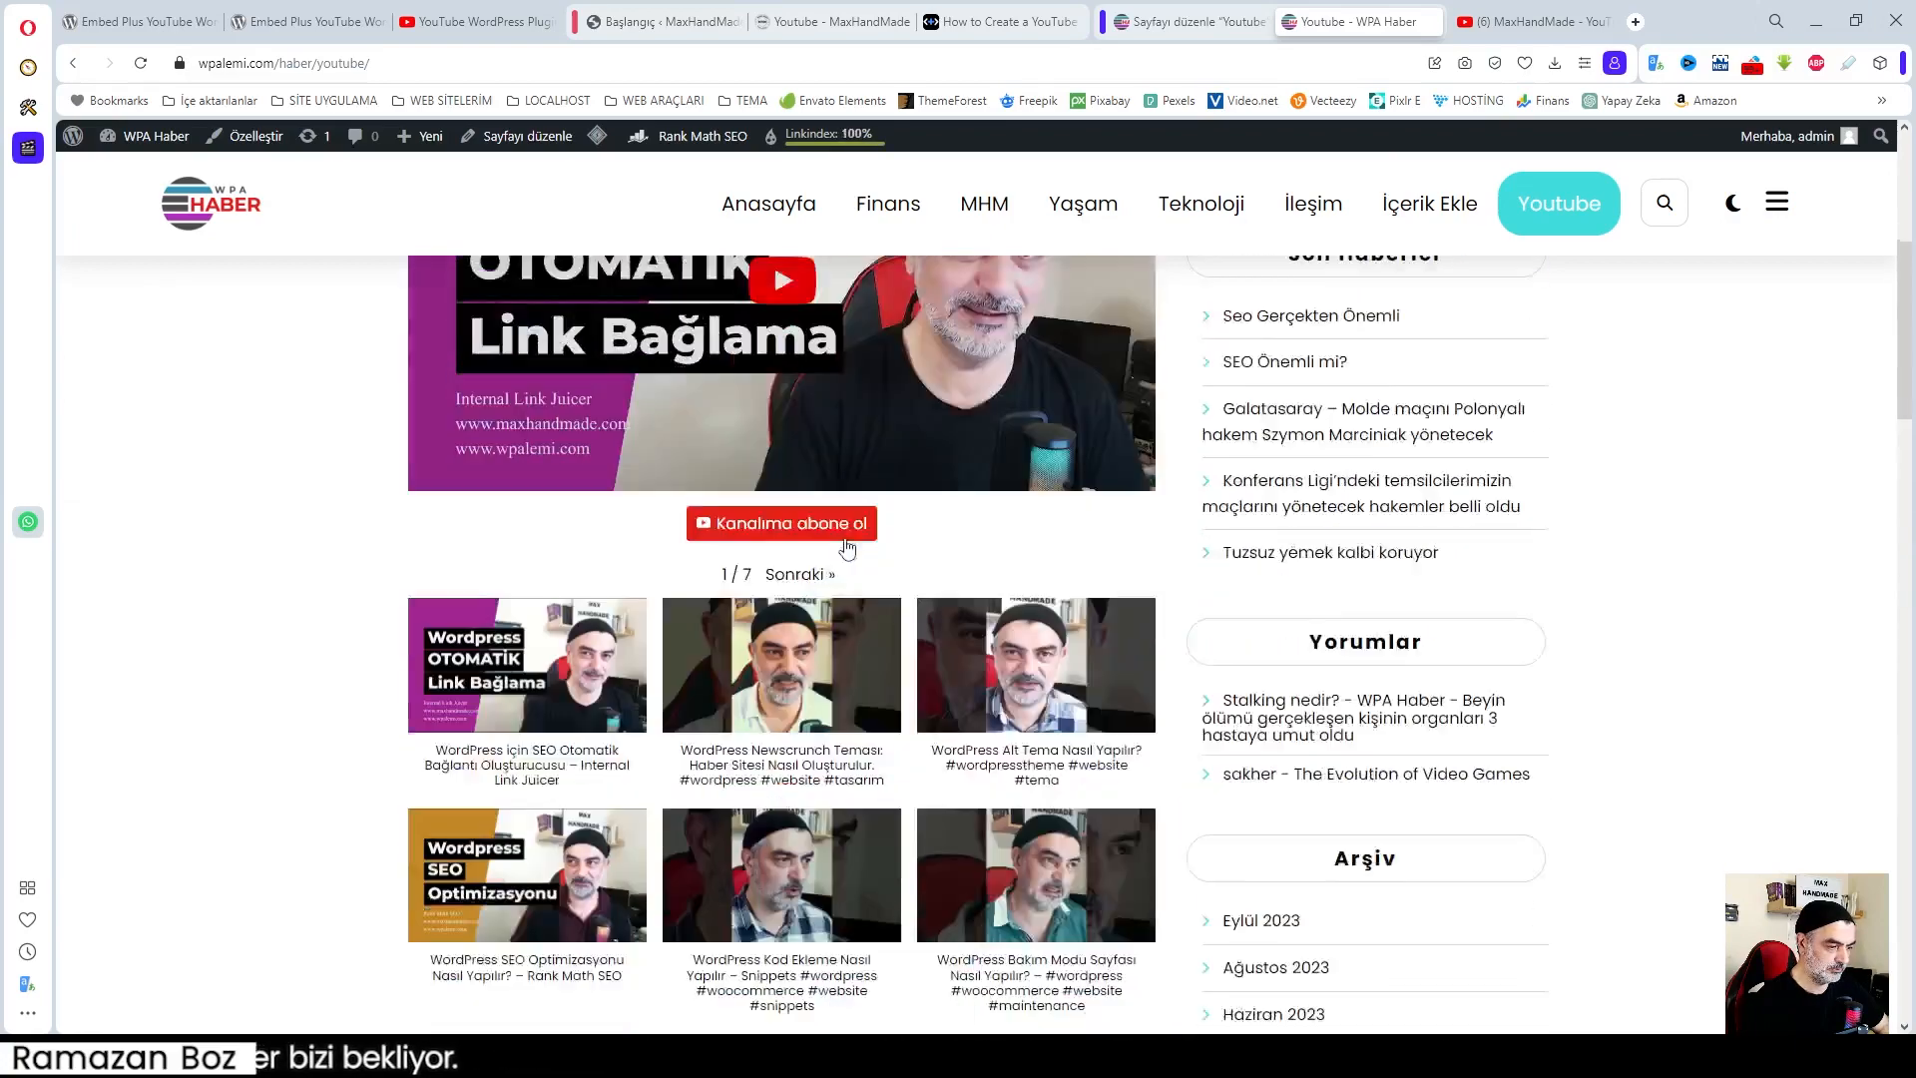
scroll(847, 548, up, 3)
Return to the page editor and add a new YouTube Wizard block below the channel gallery
click(1193, 21)
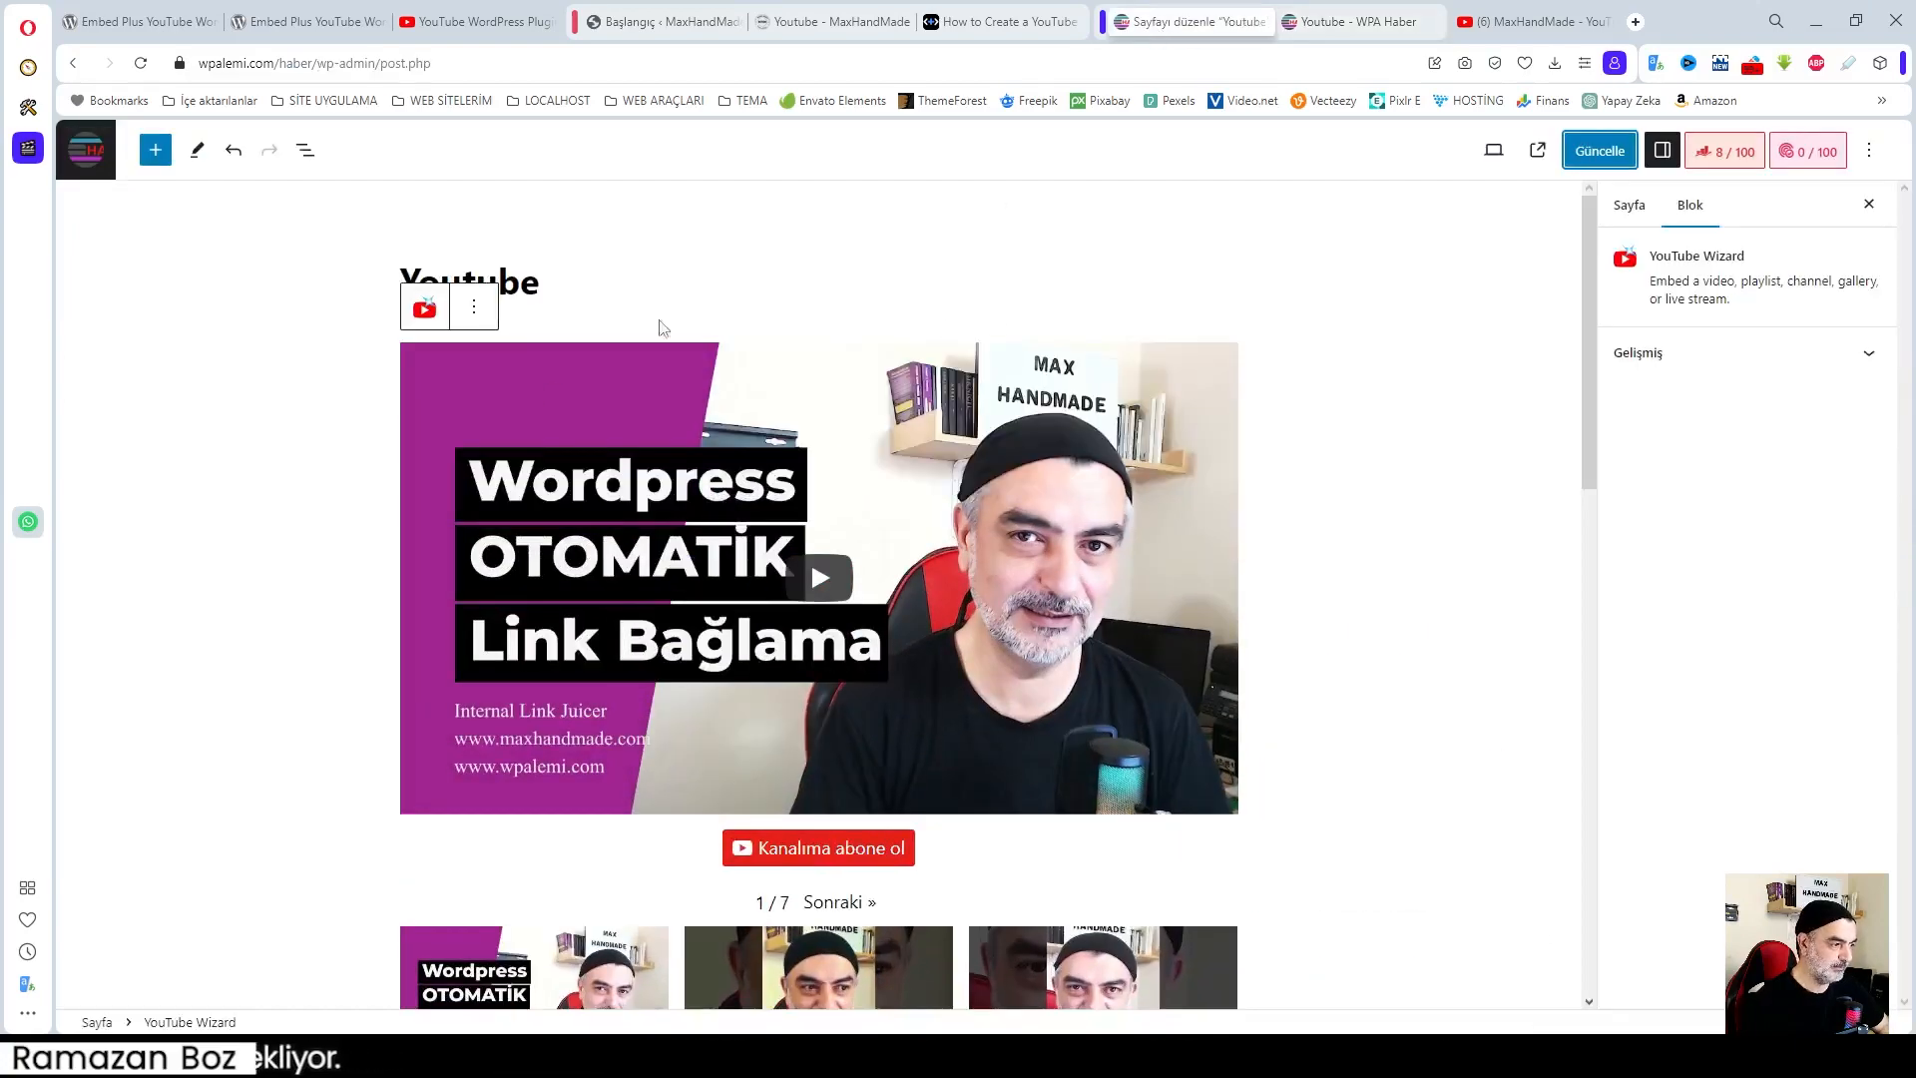
click(660, 282)
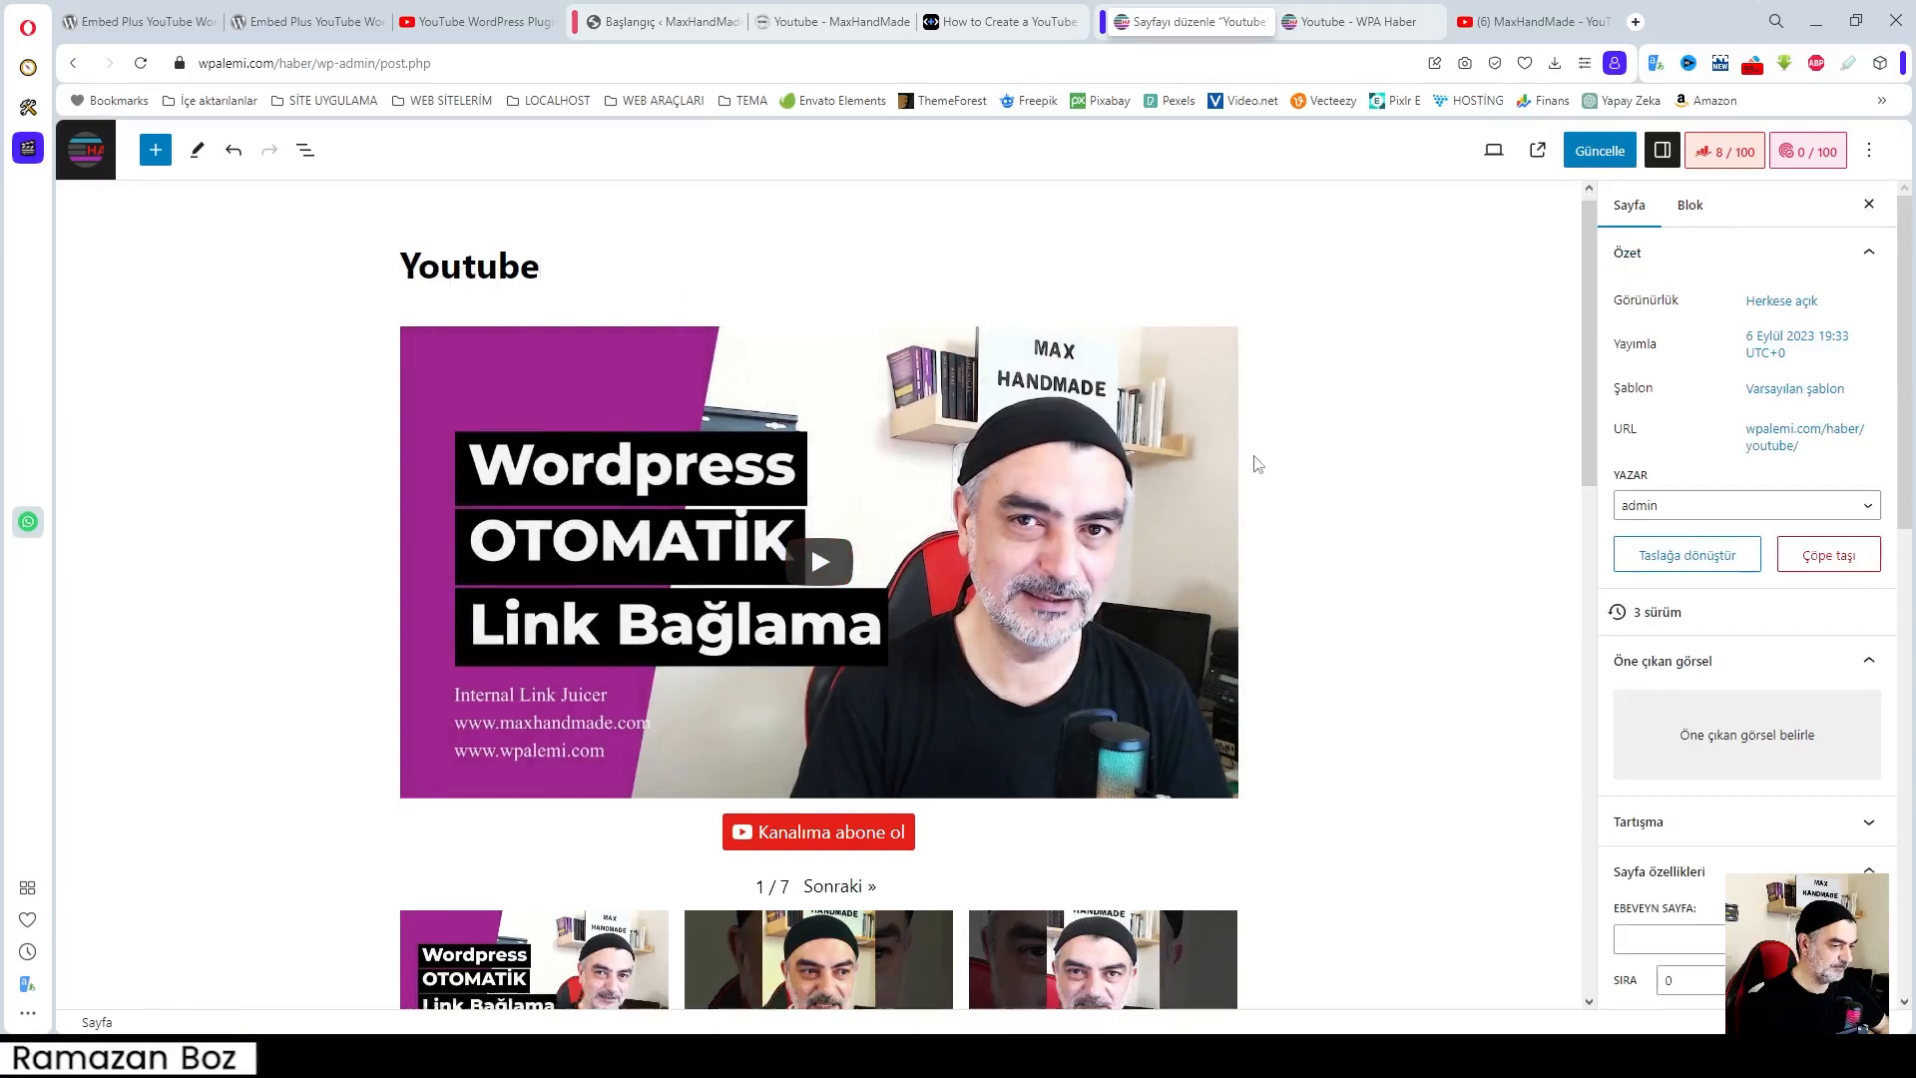
scroll(1257, 464, down, 15)
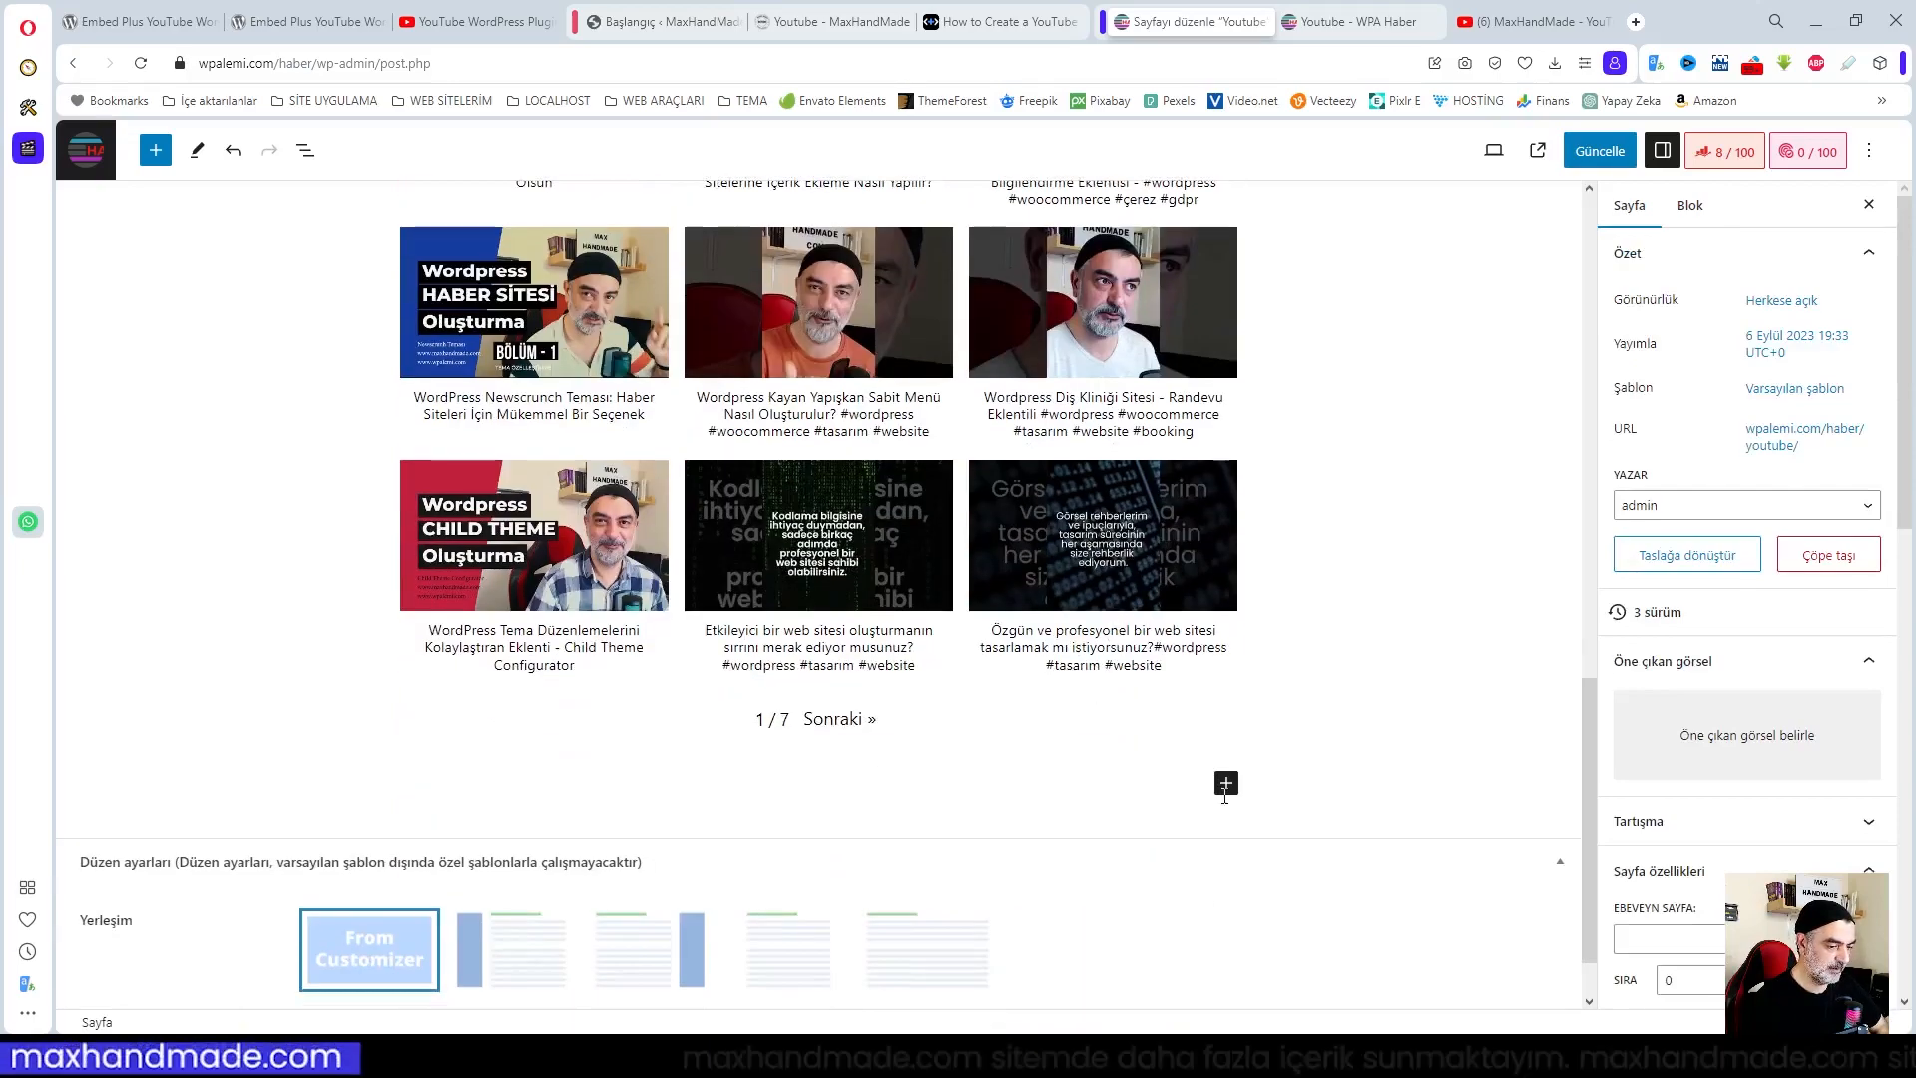
click(1224, 795)
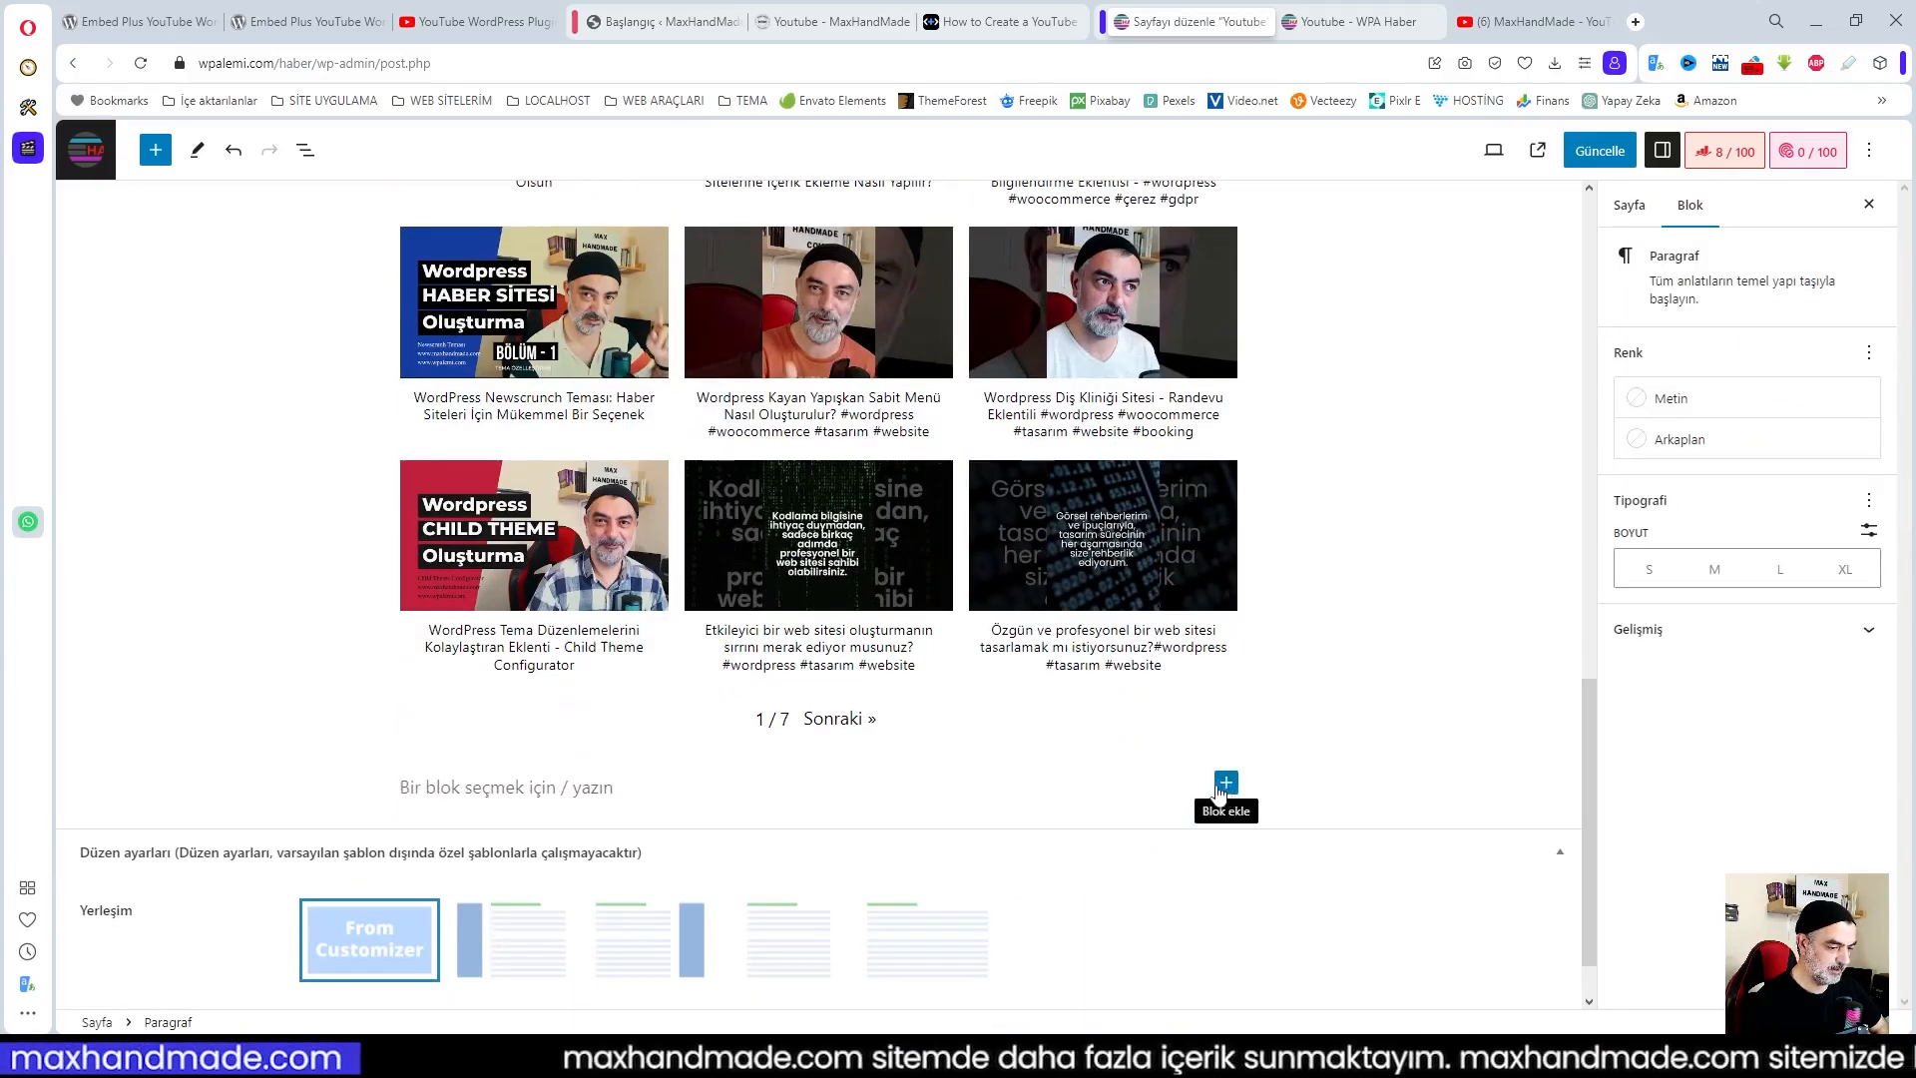
click(1218, 791)
click(1405, 928)
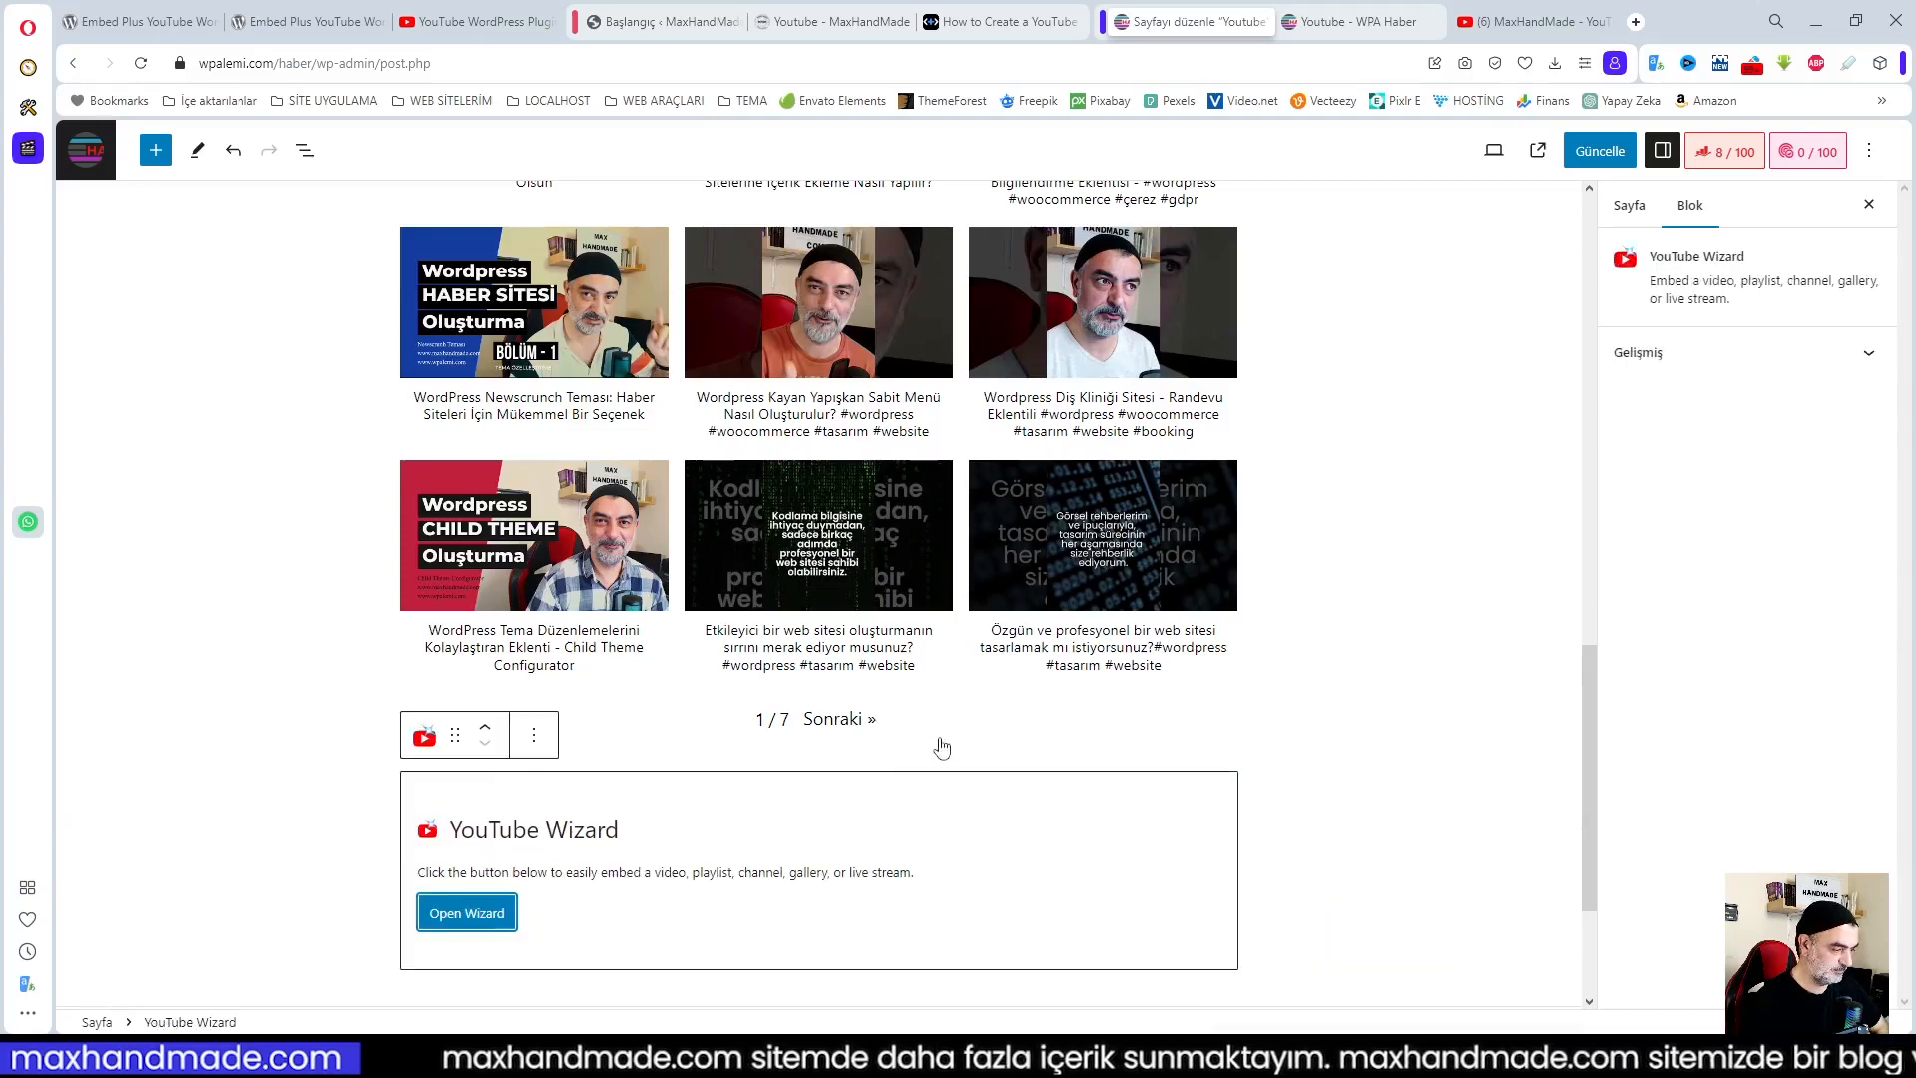
Open the wizard for the new block and expand the option for embedding a single video or YouTube short
key(Return)
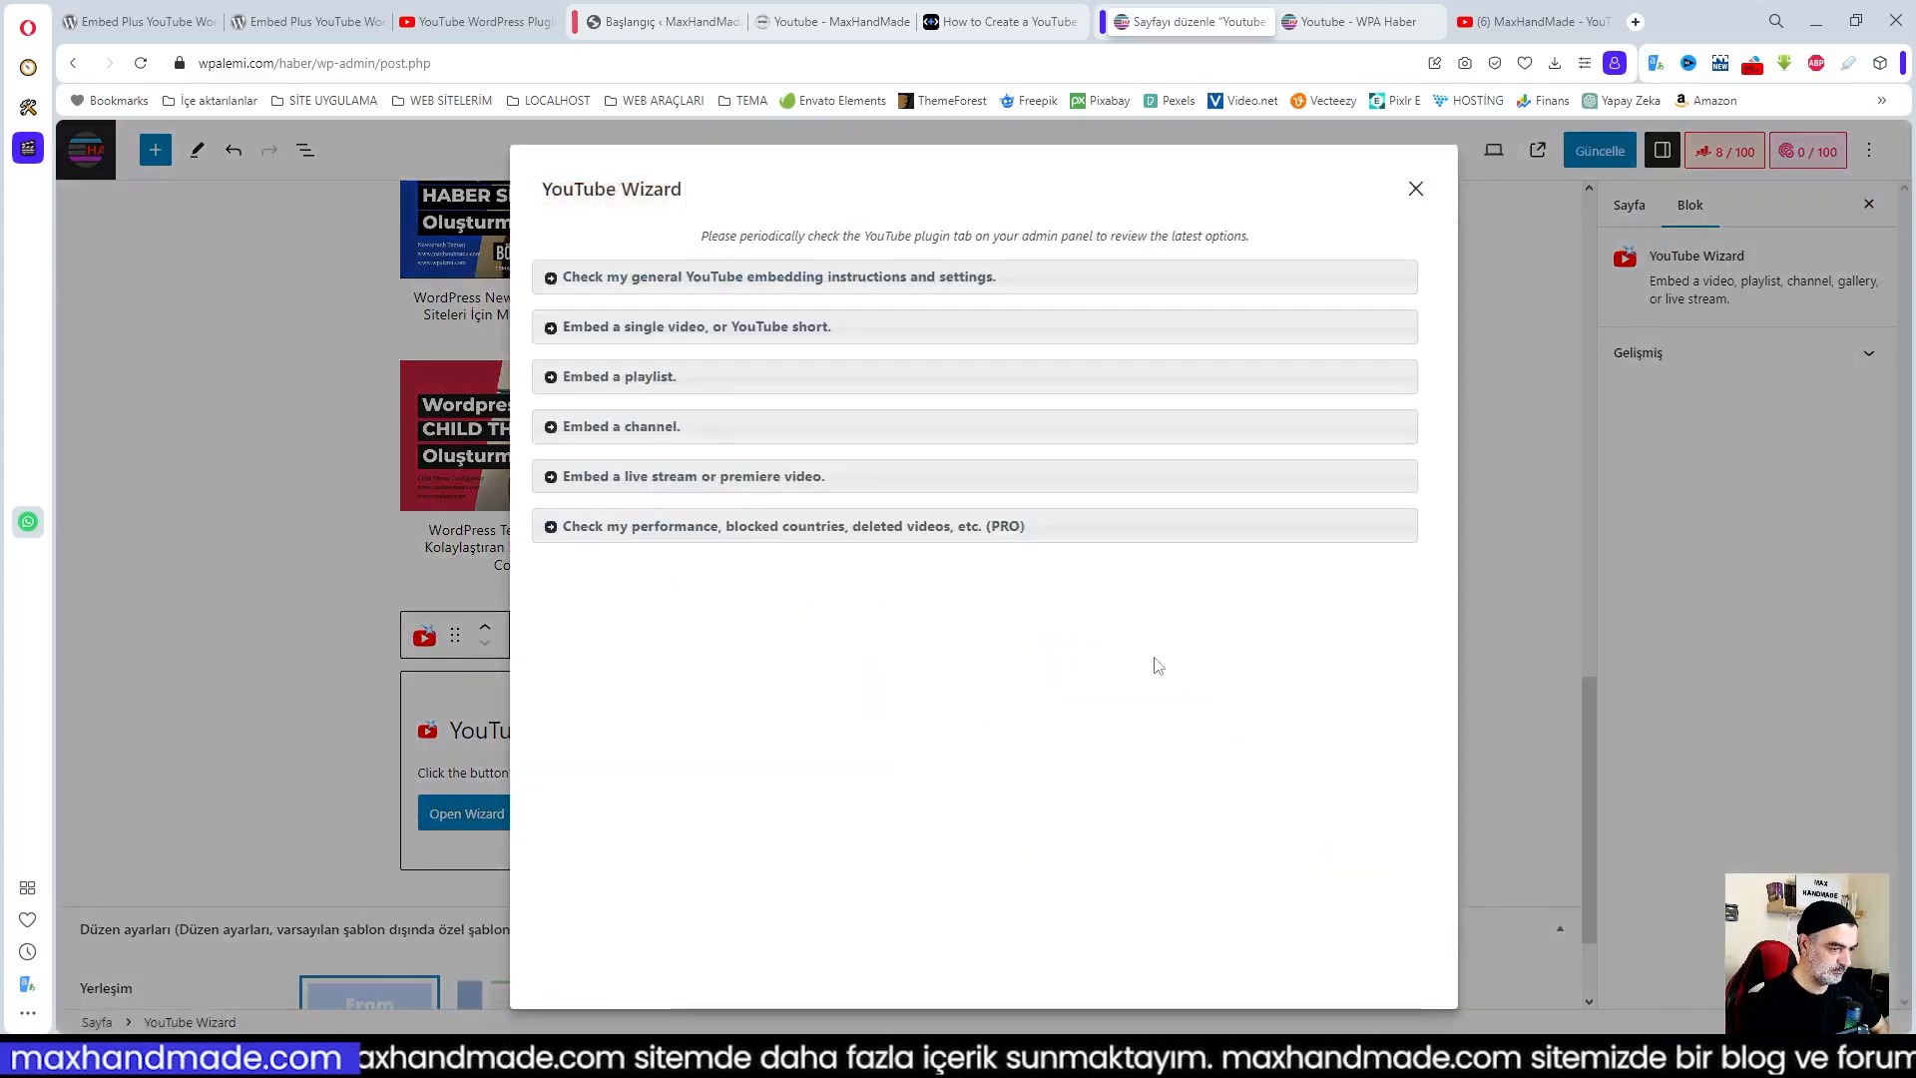
click(627, 379)
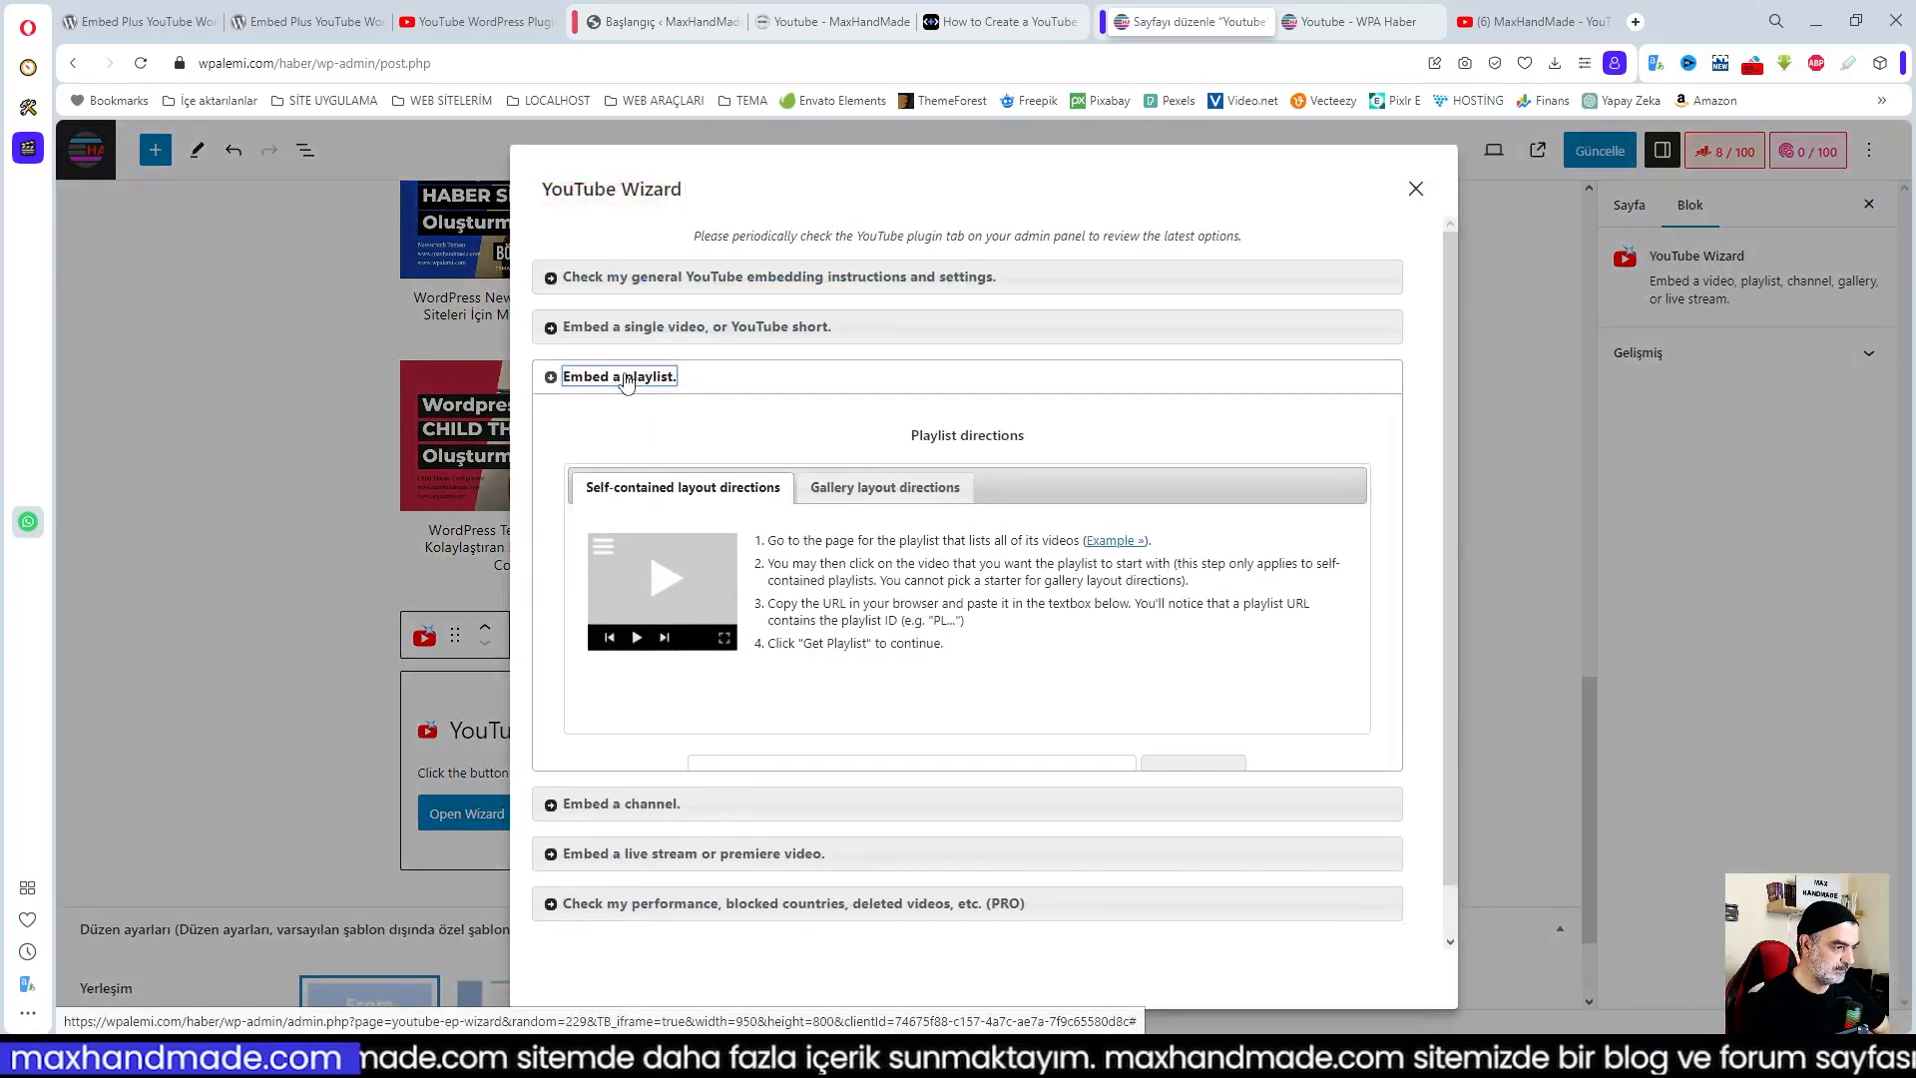
click(626, 327)
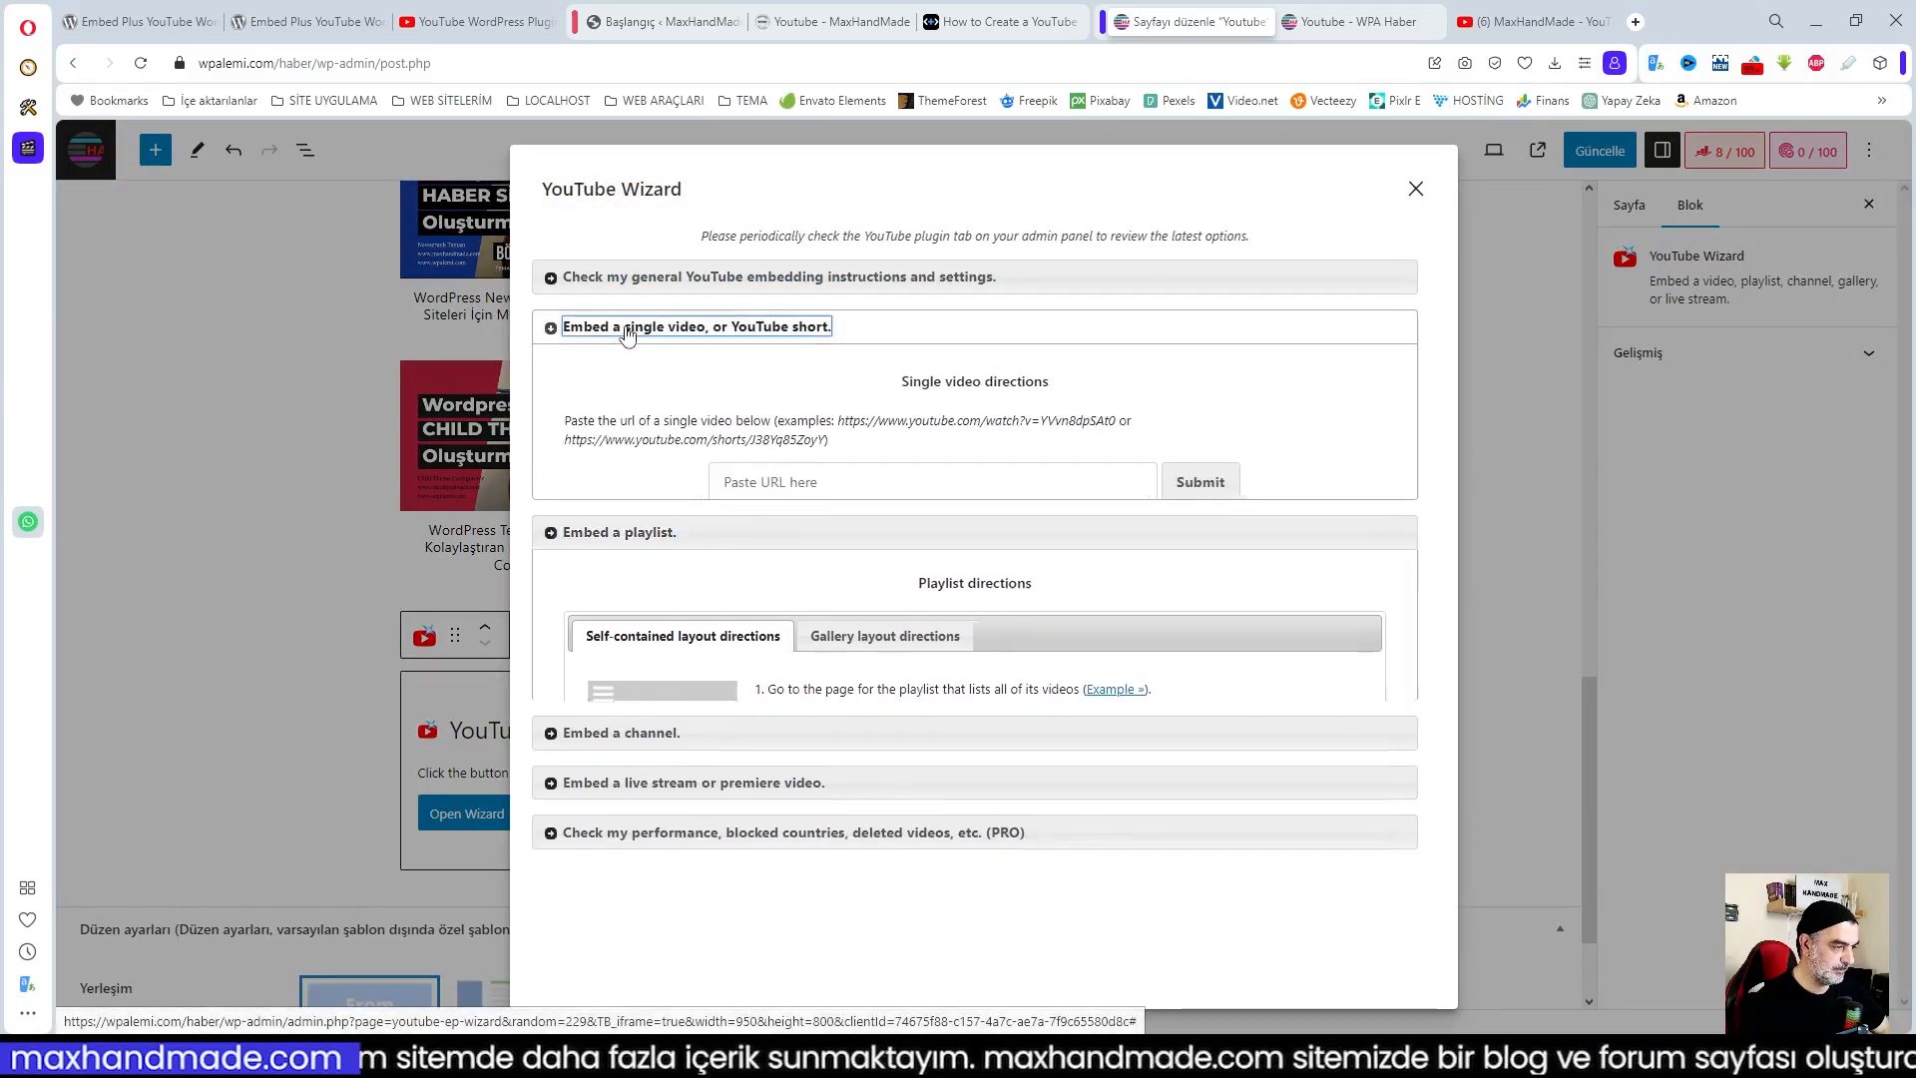
Switch to the YouTube channel page and copy the link address of the video "WordPress için SEO Otomatik Bağlantı Oluşturucusu"
click(1550, 27)
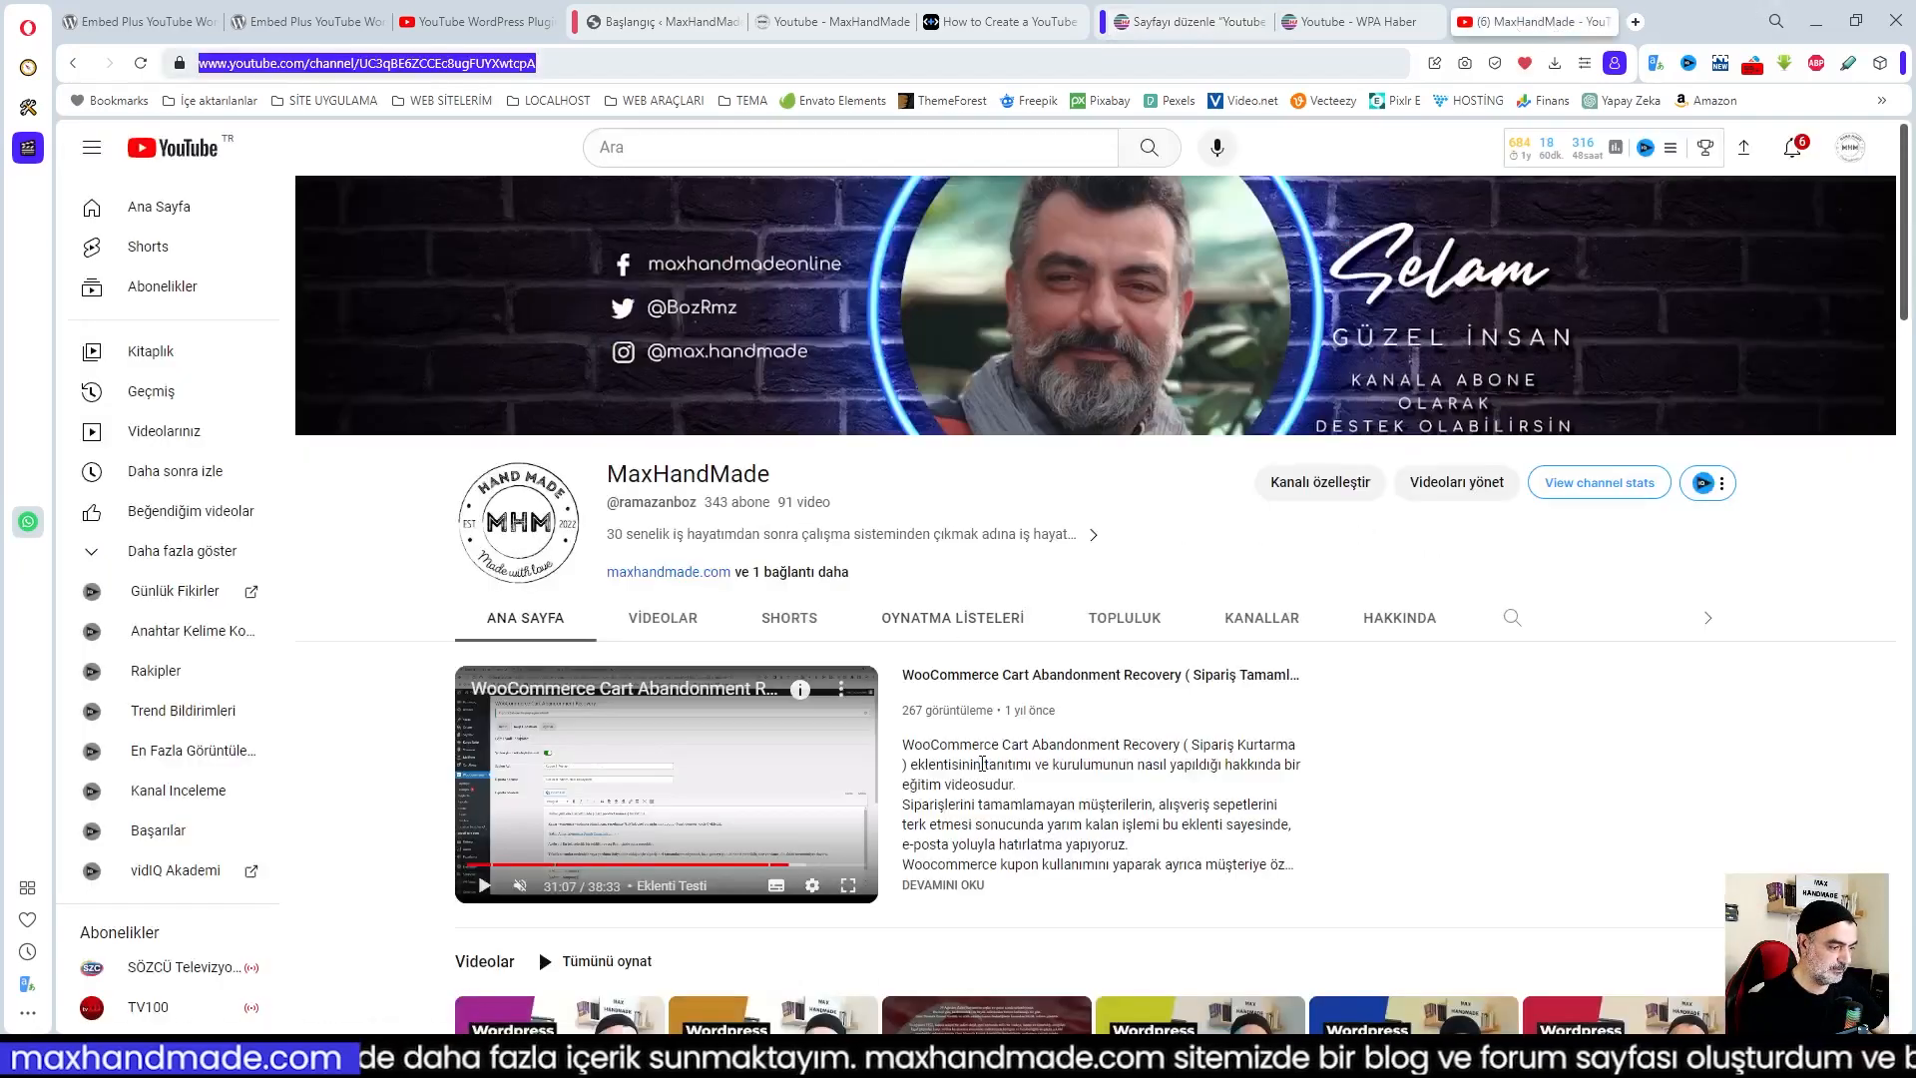
scroll(630, 470, down, 2)
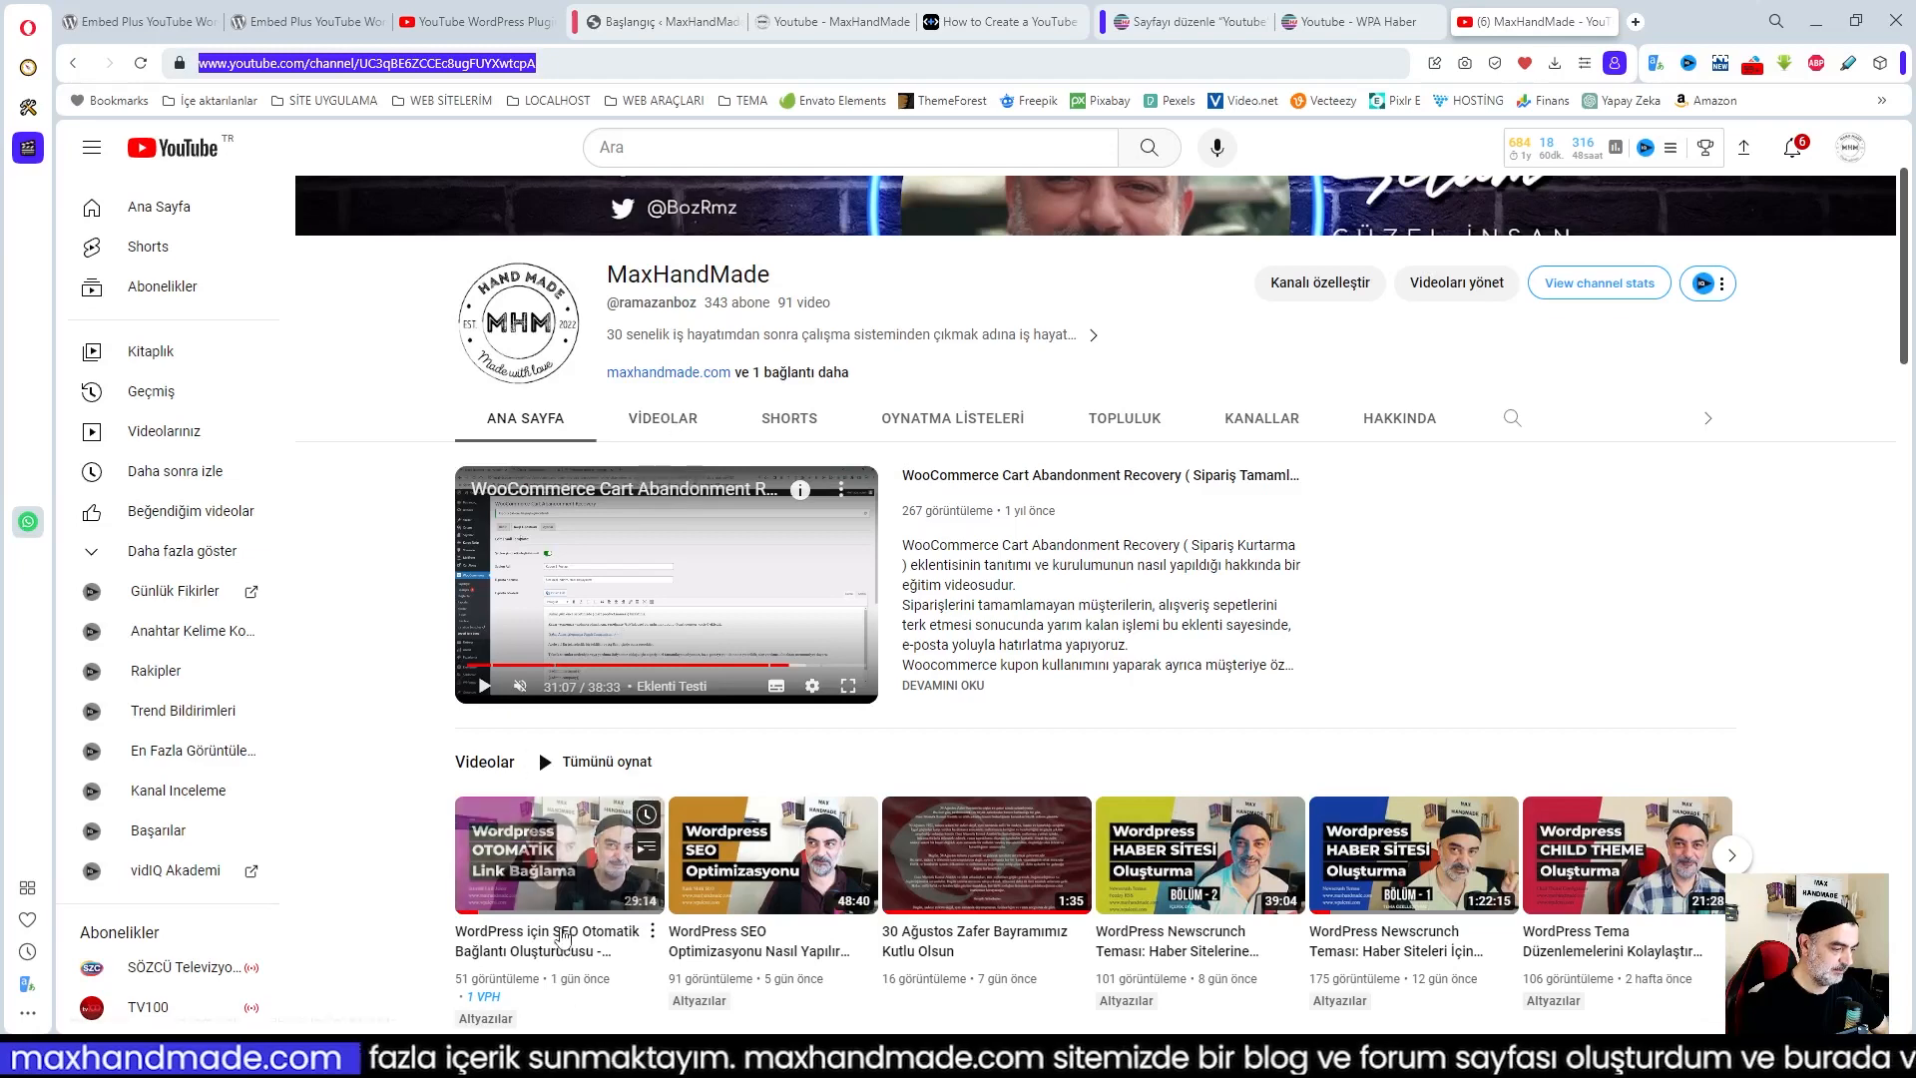
right_click(561, 936)
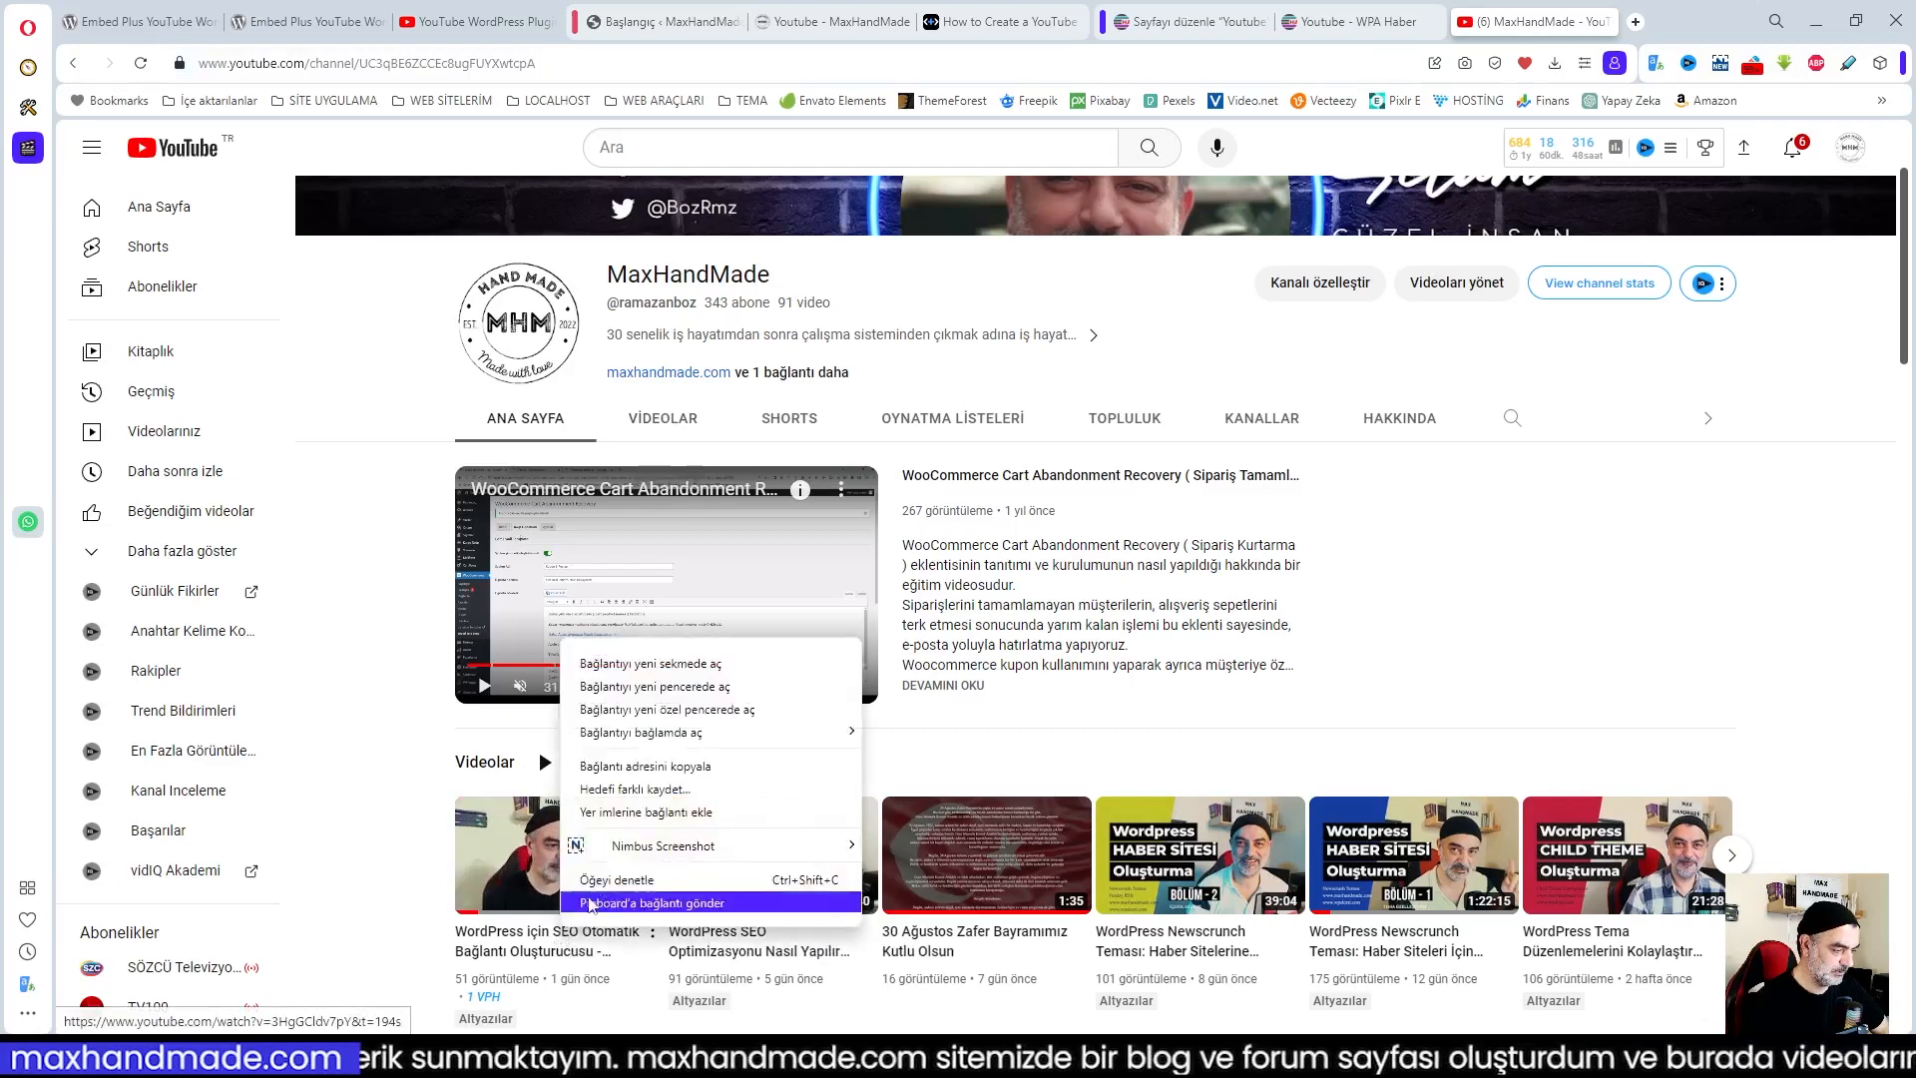
click(698, 770)
Back in the page editor's wizard, submit the copied video URL as a single video and insert it into the editor
click(1172, 27)
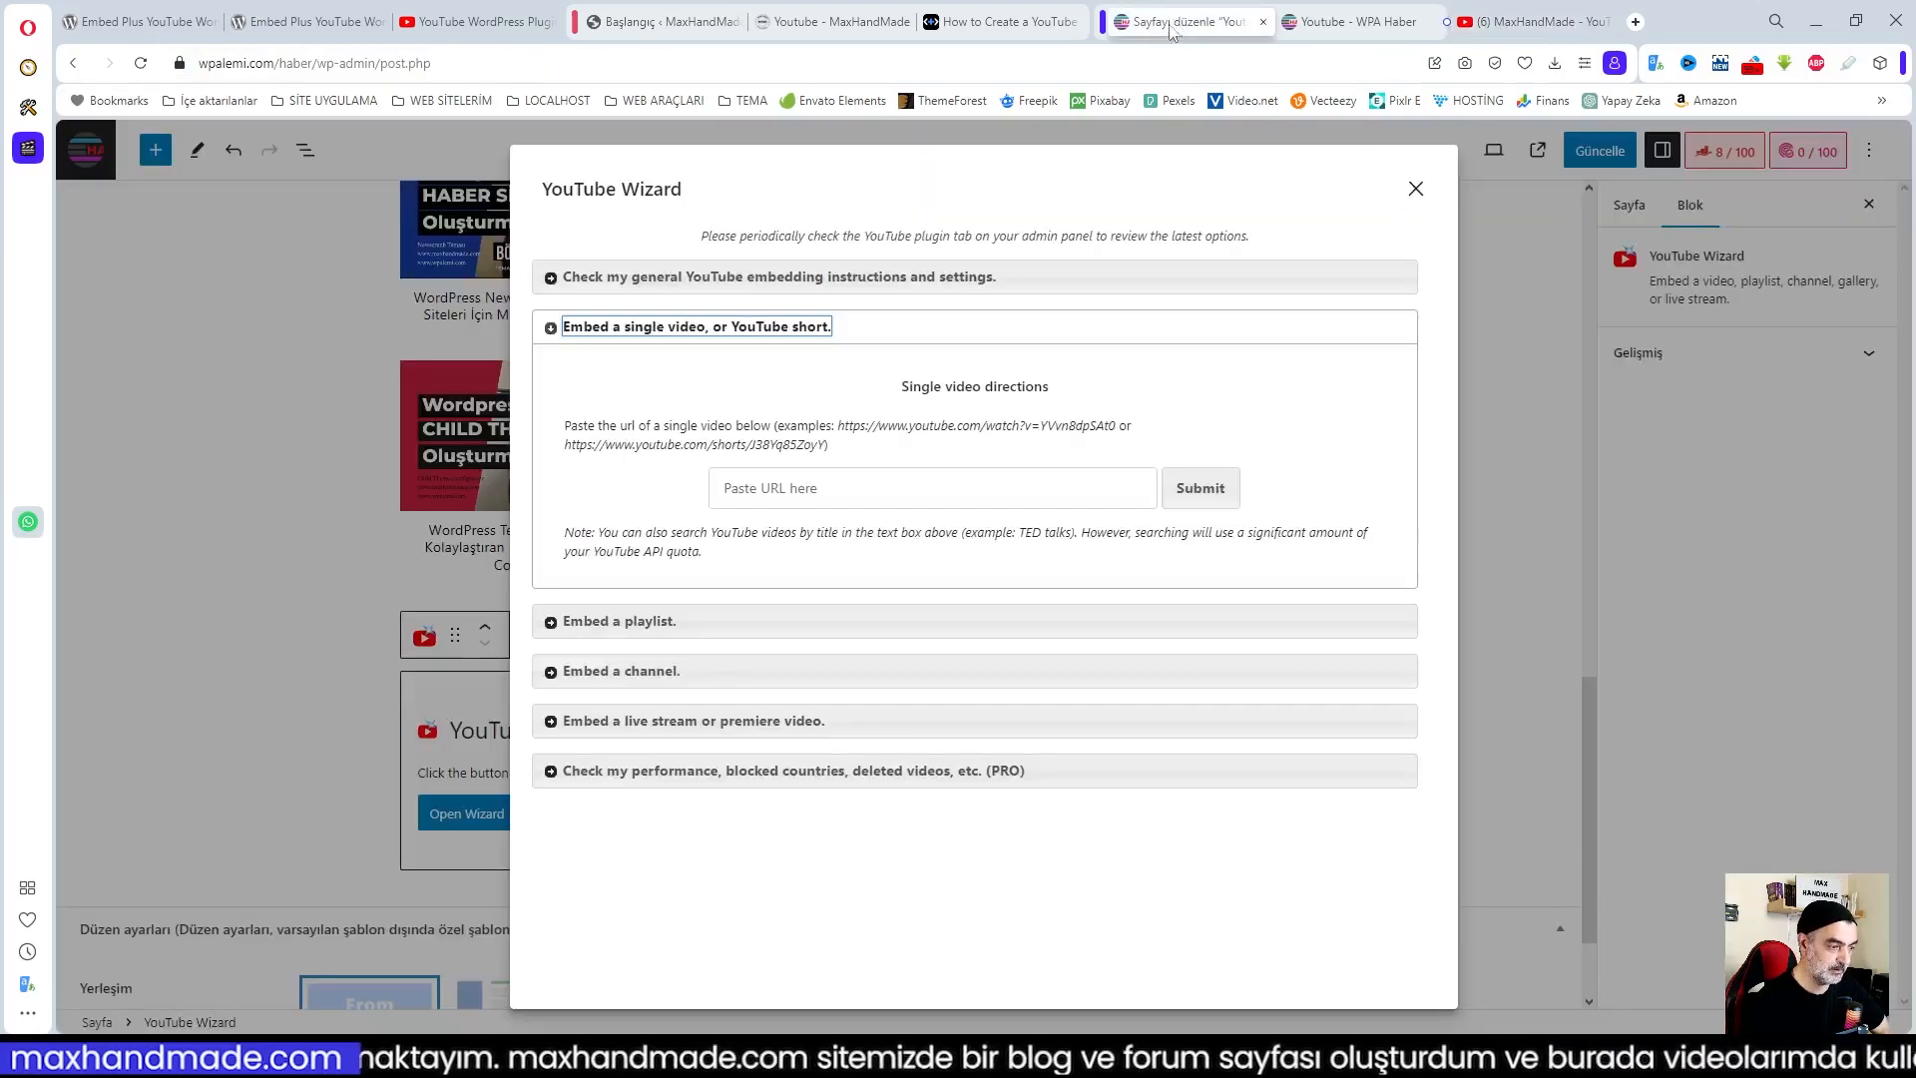
click(805, 488)
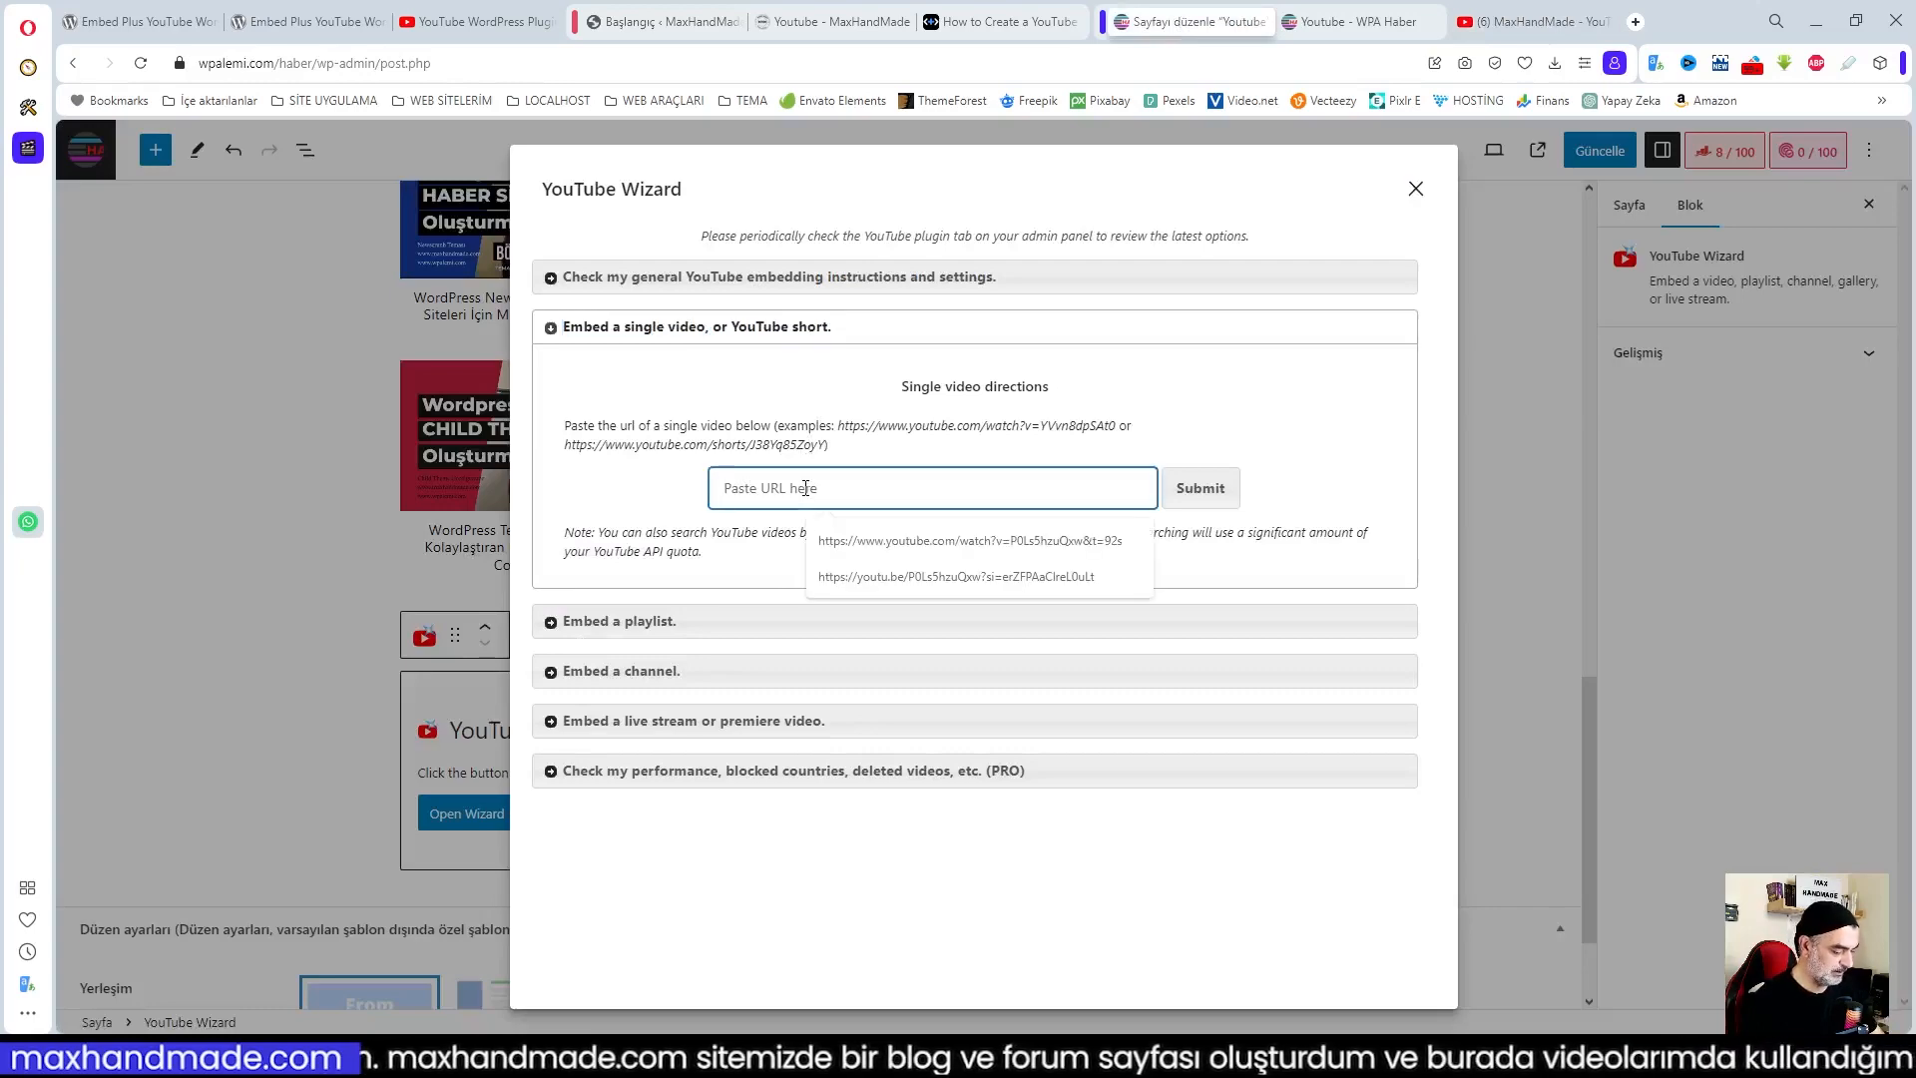
text(https://www.youtube.com/watch?v=3HgGCldv7pY&t=194s)
click(1216, 499)
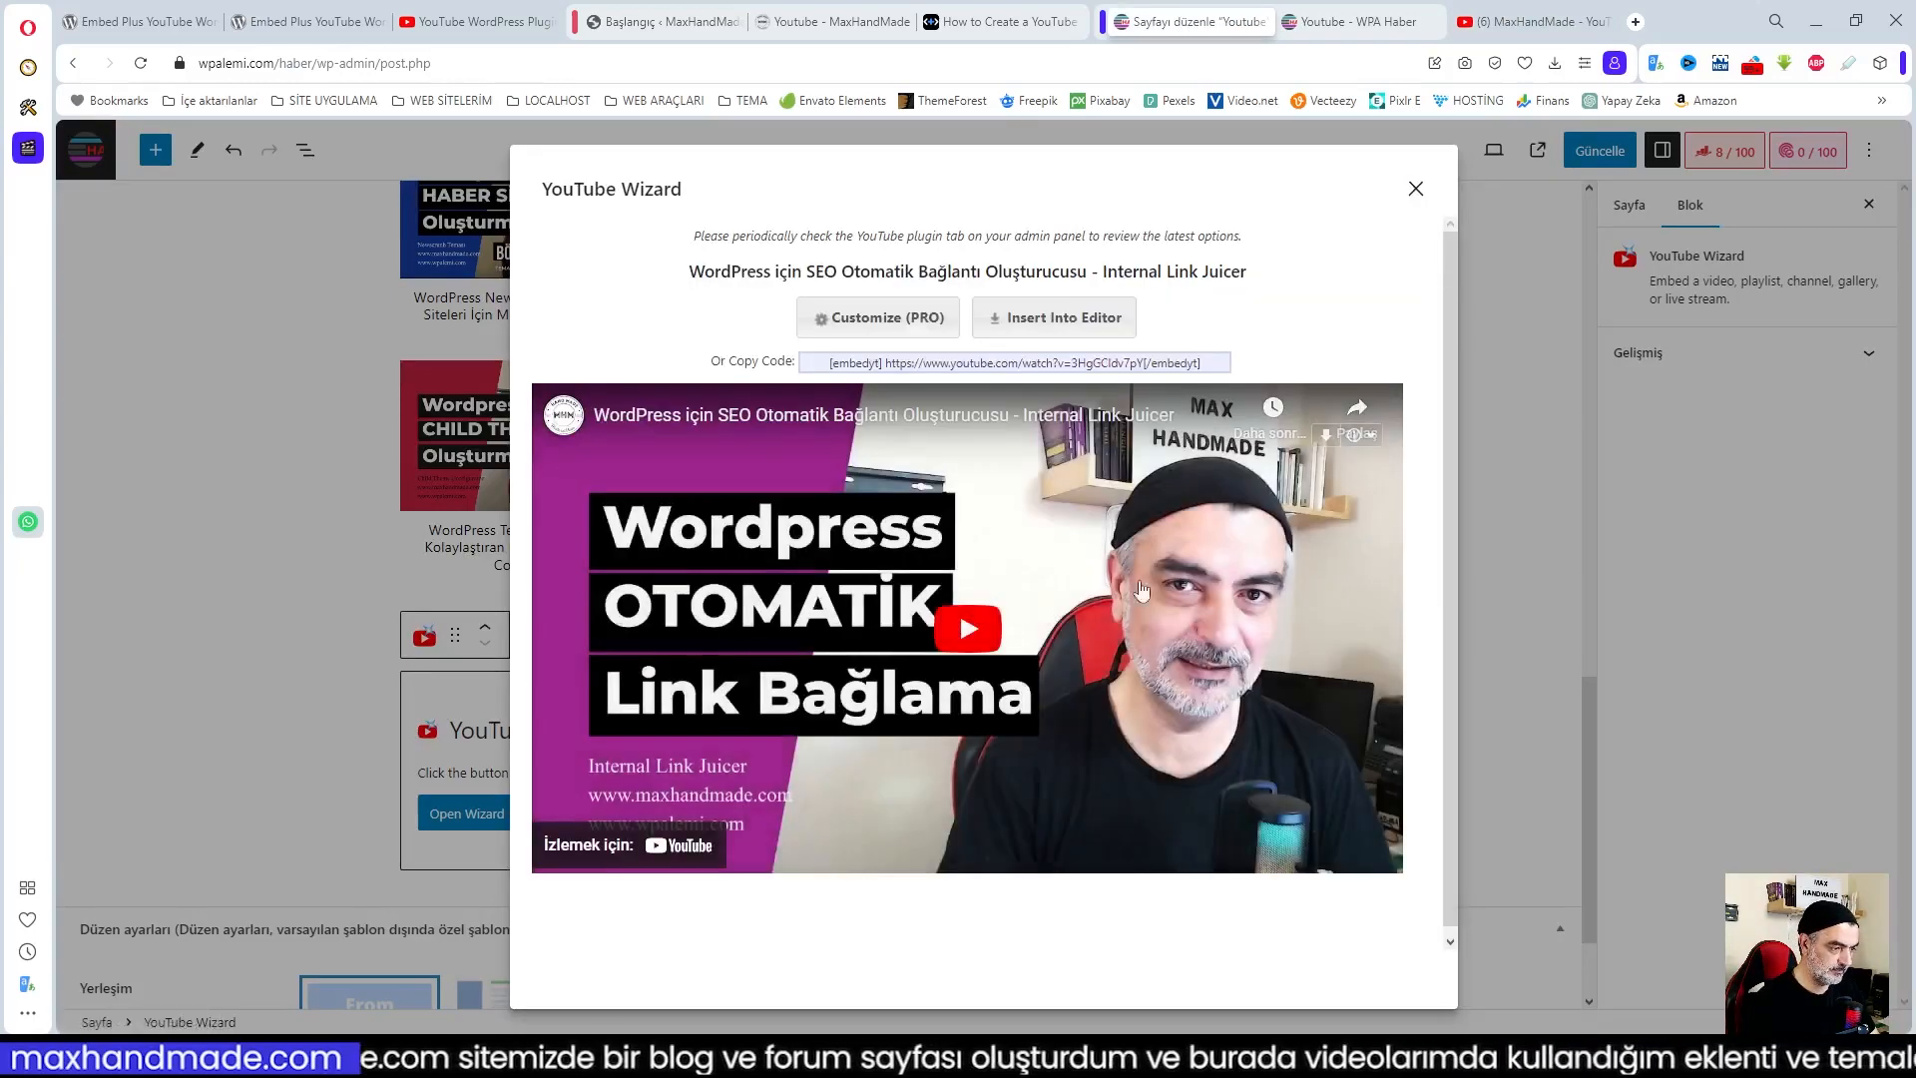
scroll(1137, 609, down, 1)
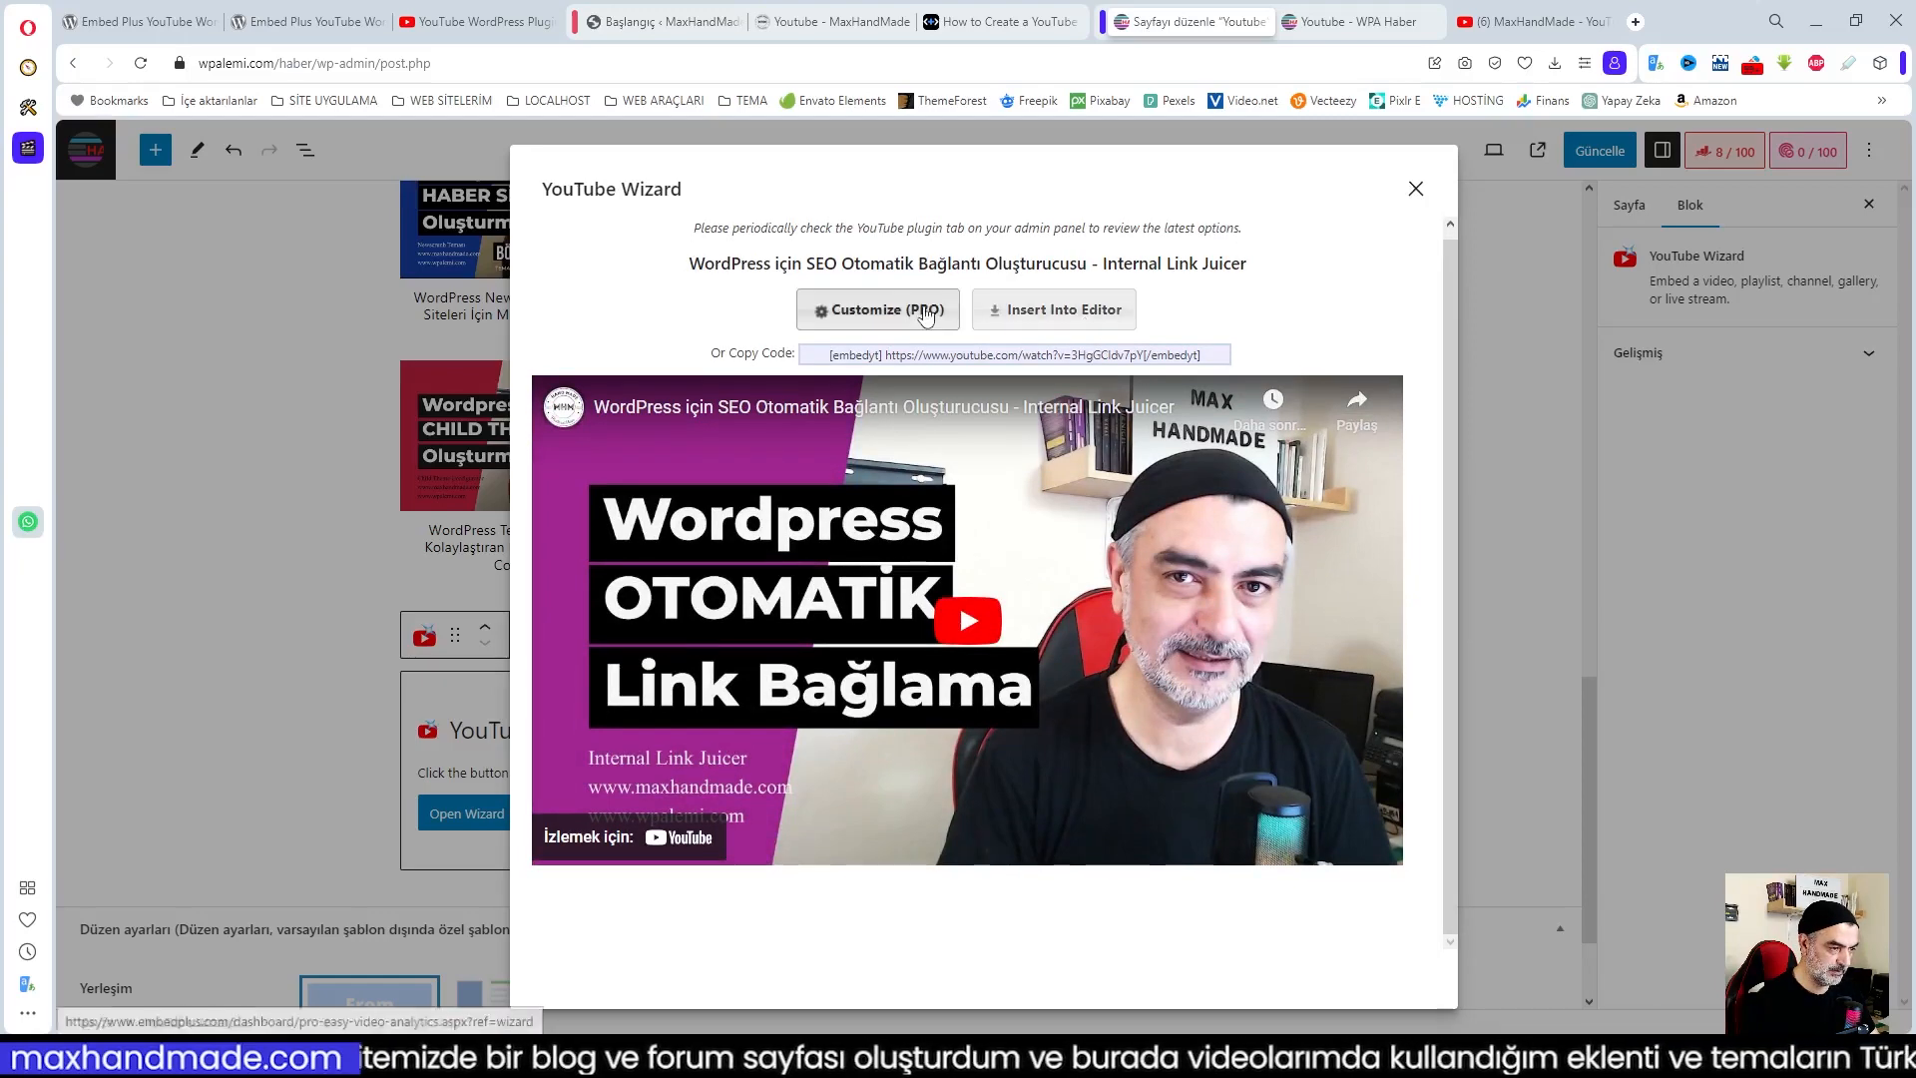
click(1039, 316)
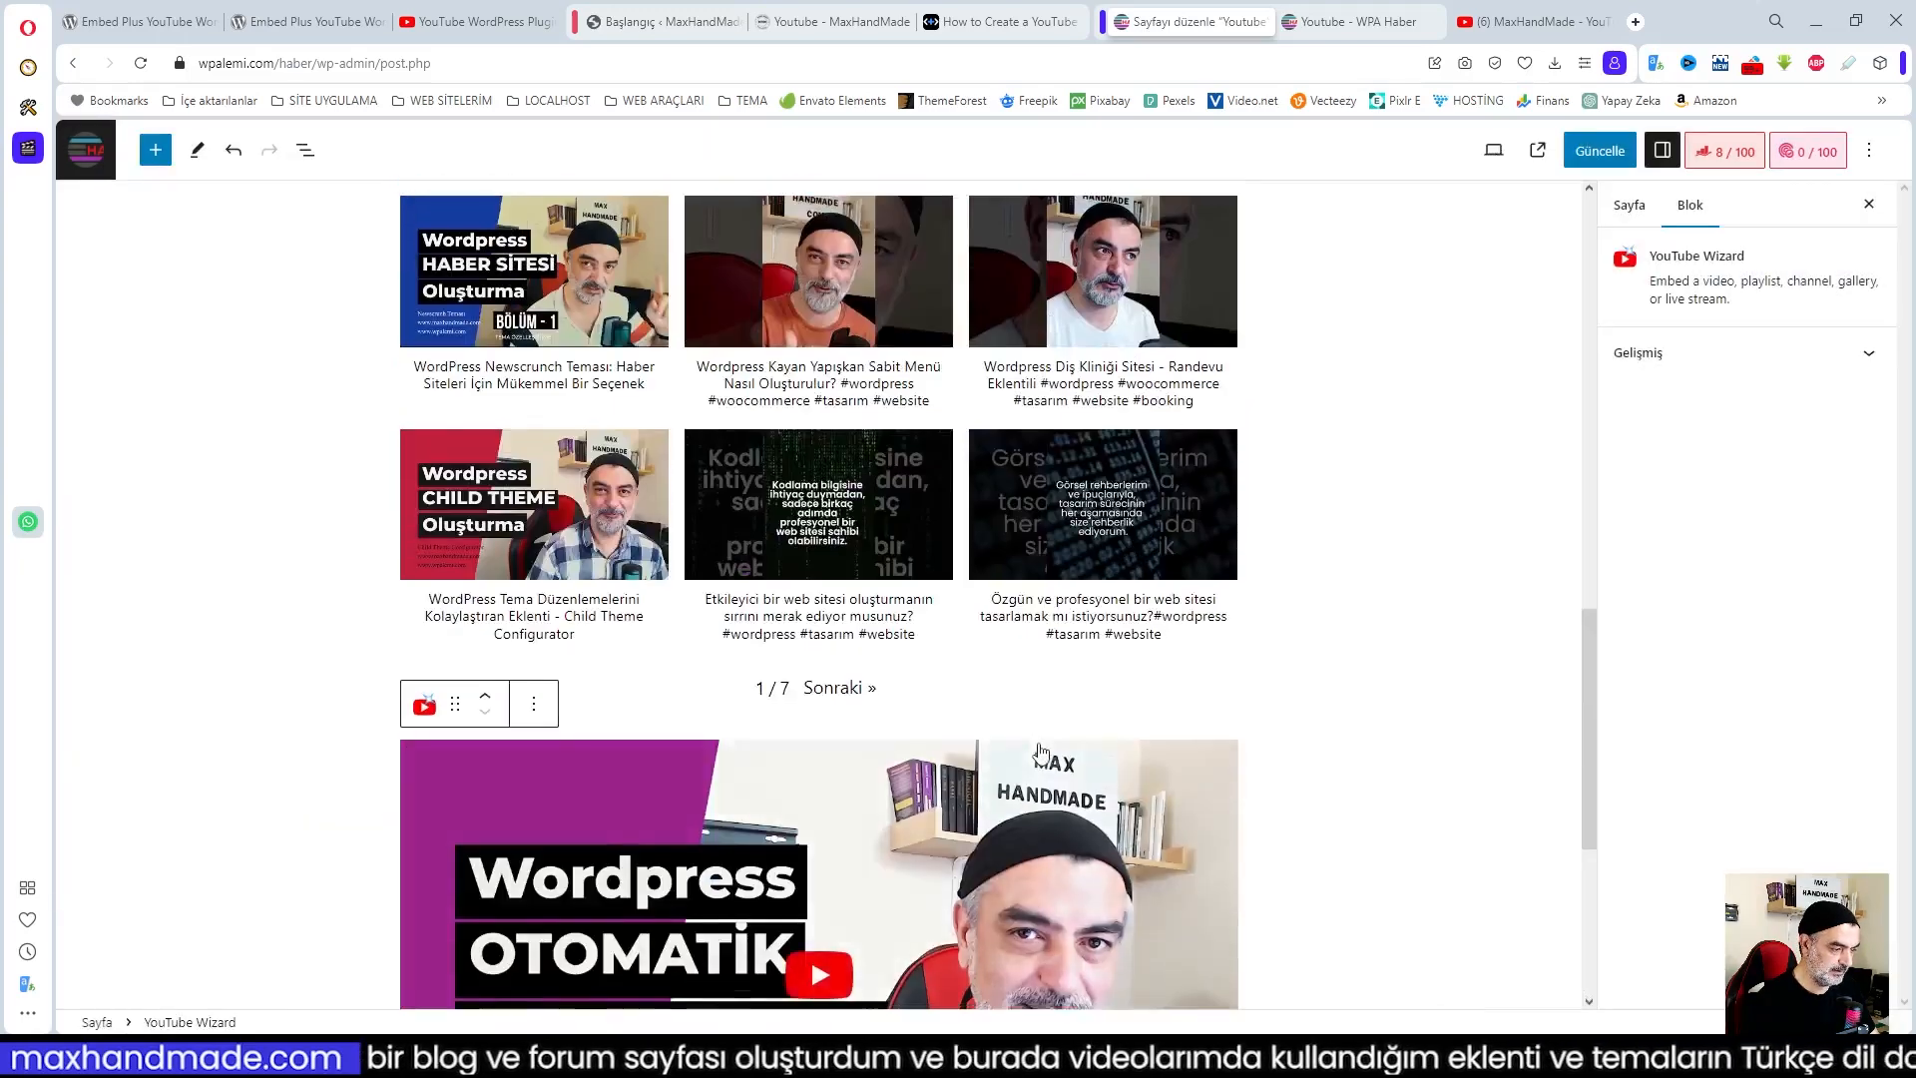
Add another YouTube Wizard block below the inserted single video
scroll(940, 742, down, 3)
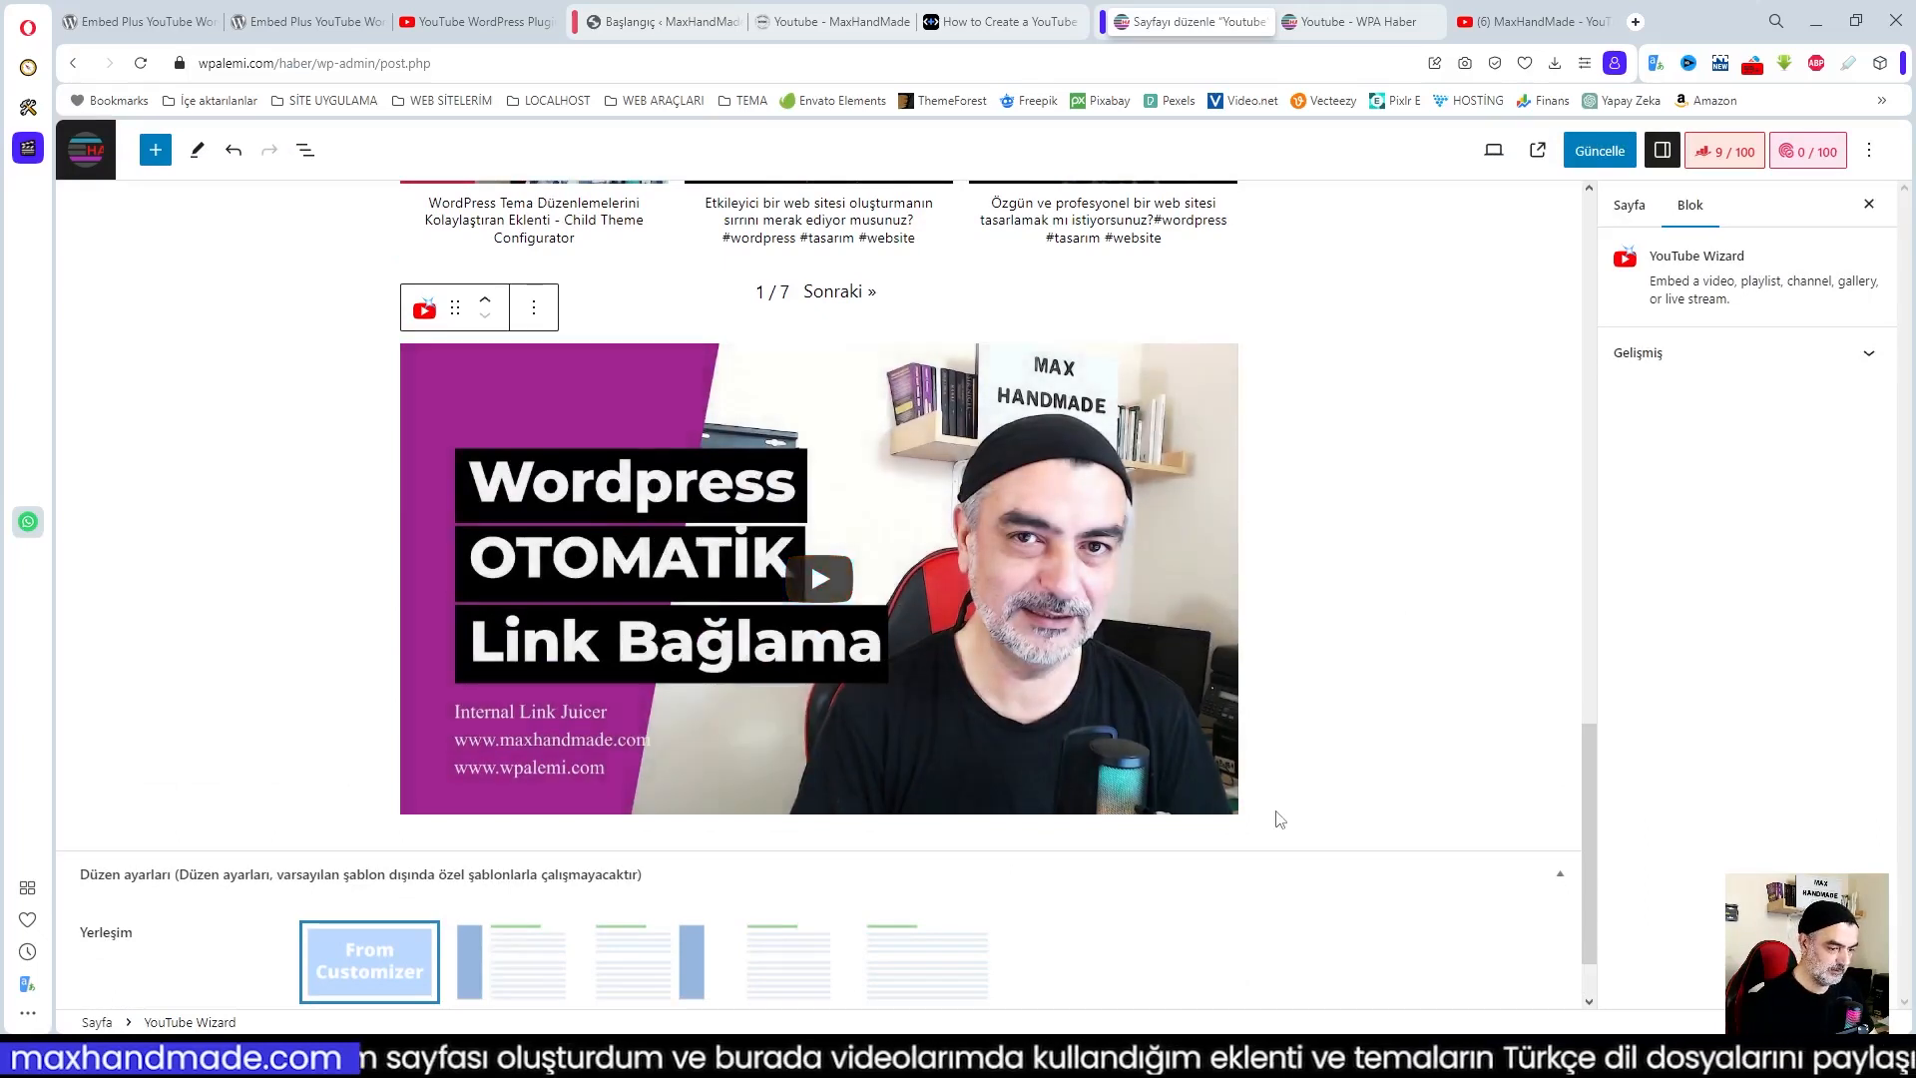
click(1274, 814)
click(1226, 854)
click(1422, 624)
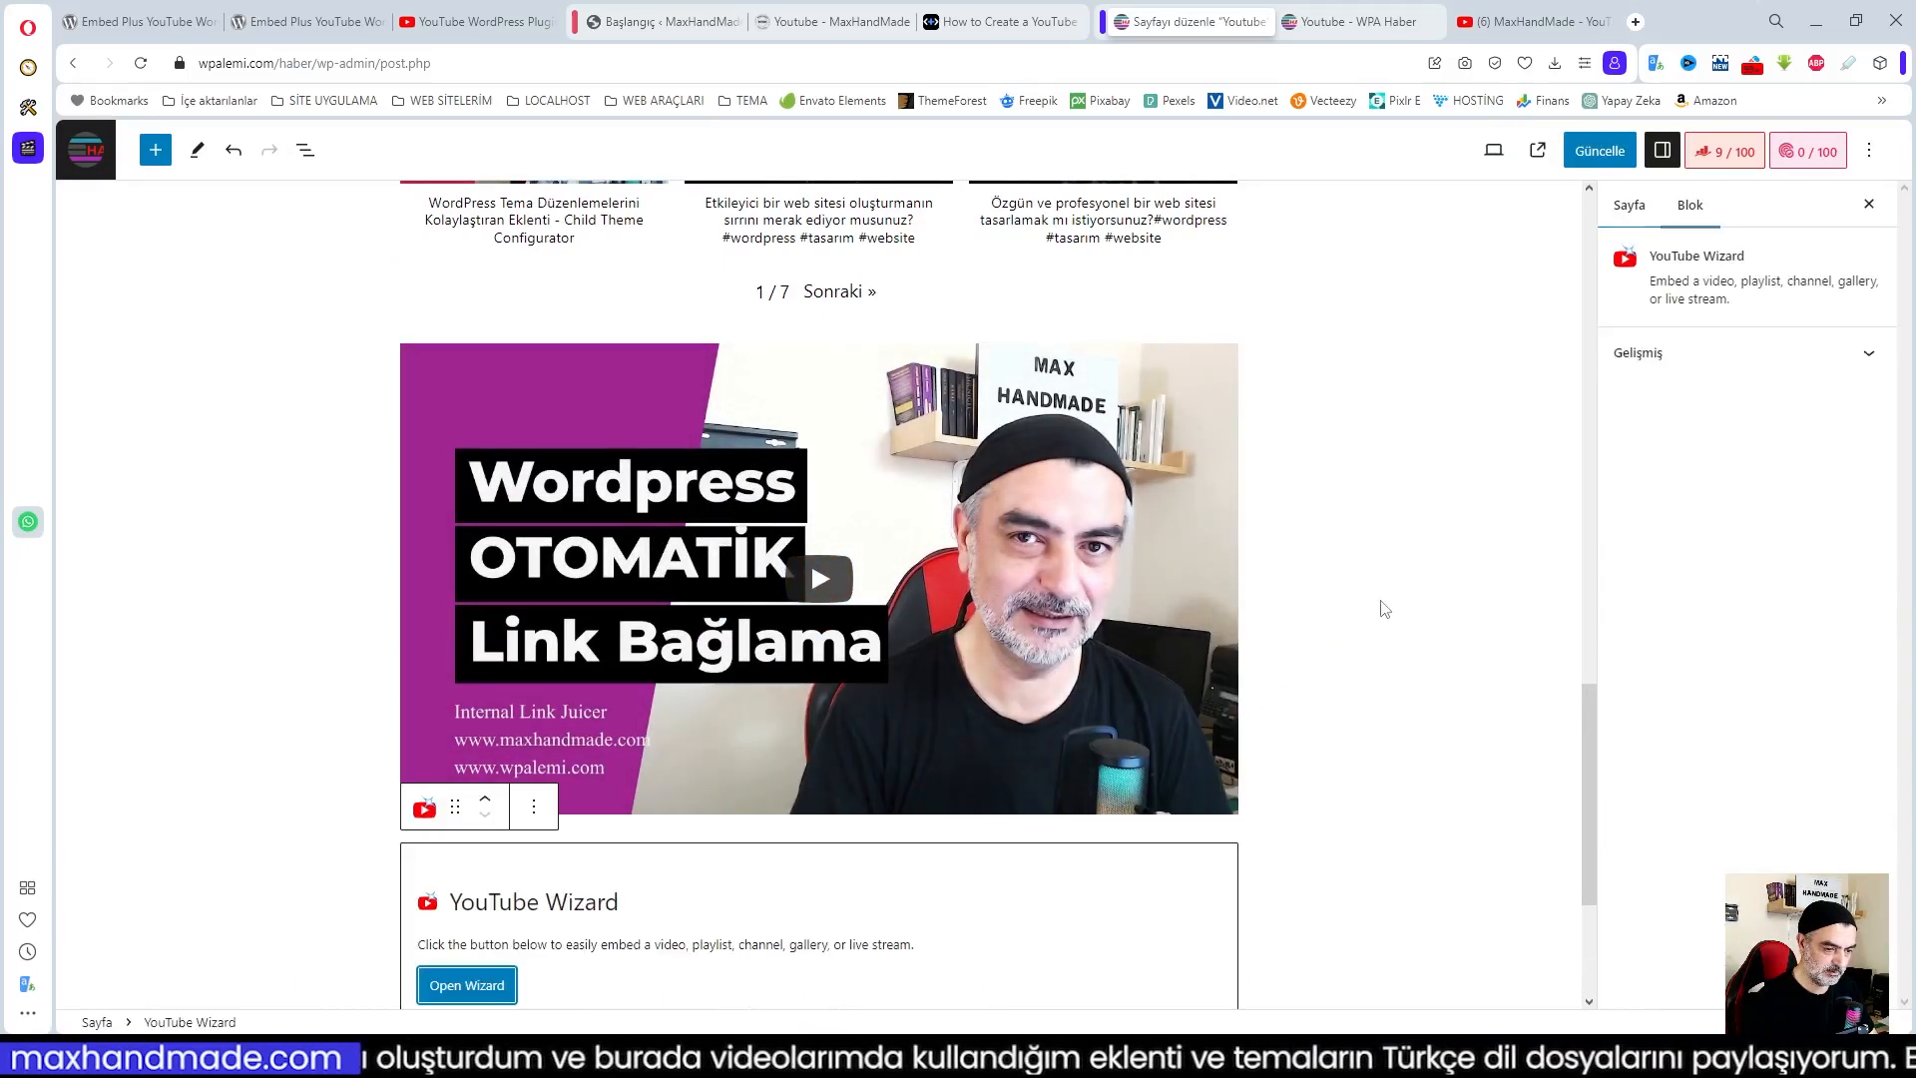
Open the new block's wizard at the playlist option and compare the gallery and self-contained layout directions
scroll(509, 930, down, 3)
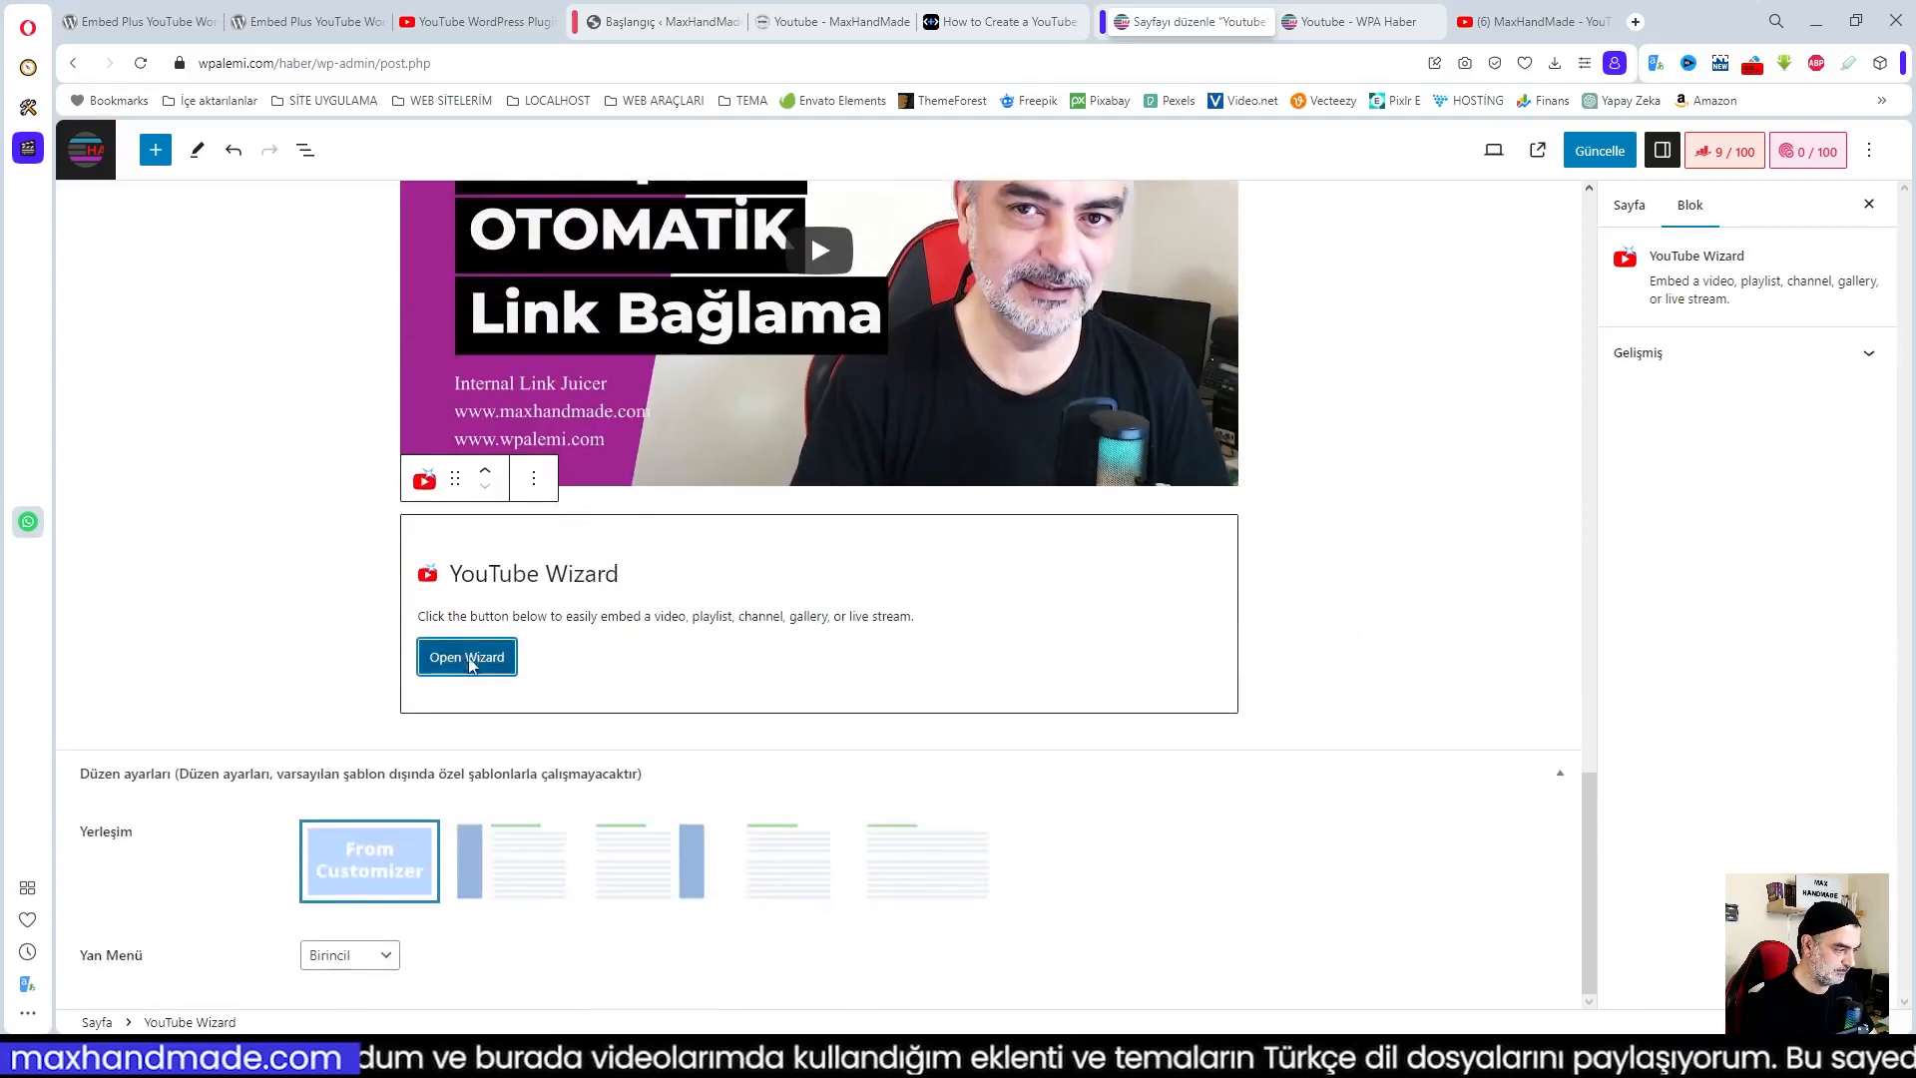
click(469, 658)
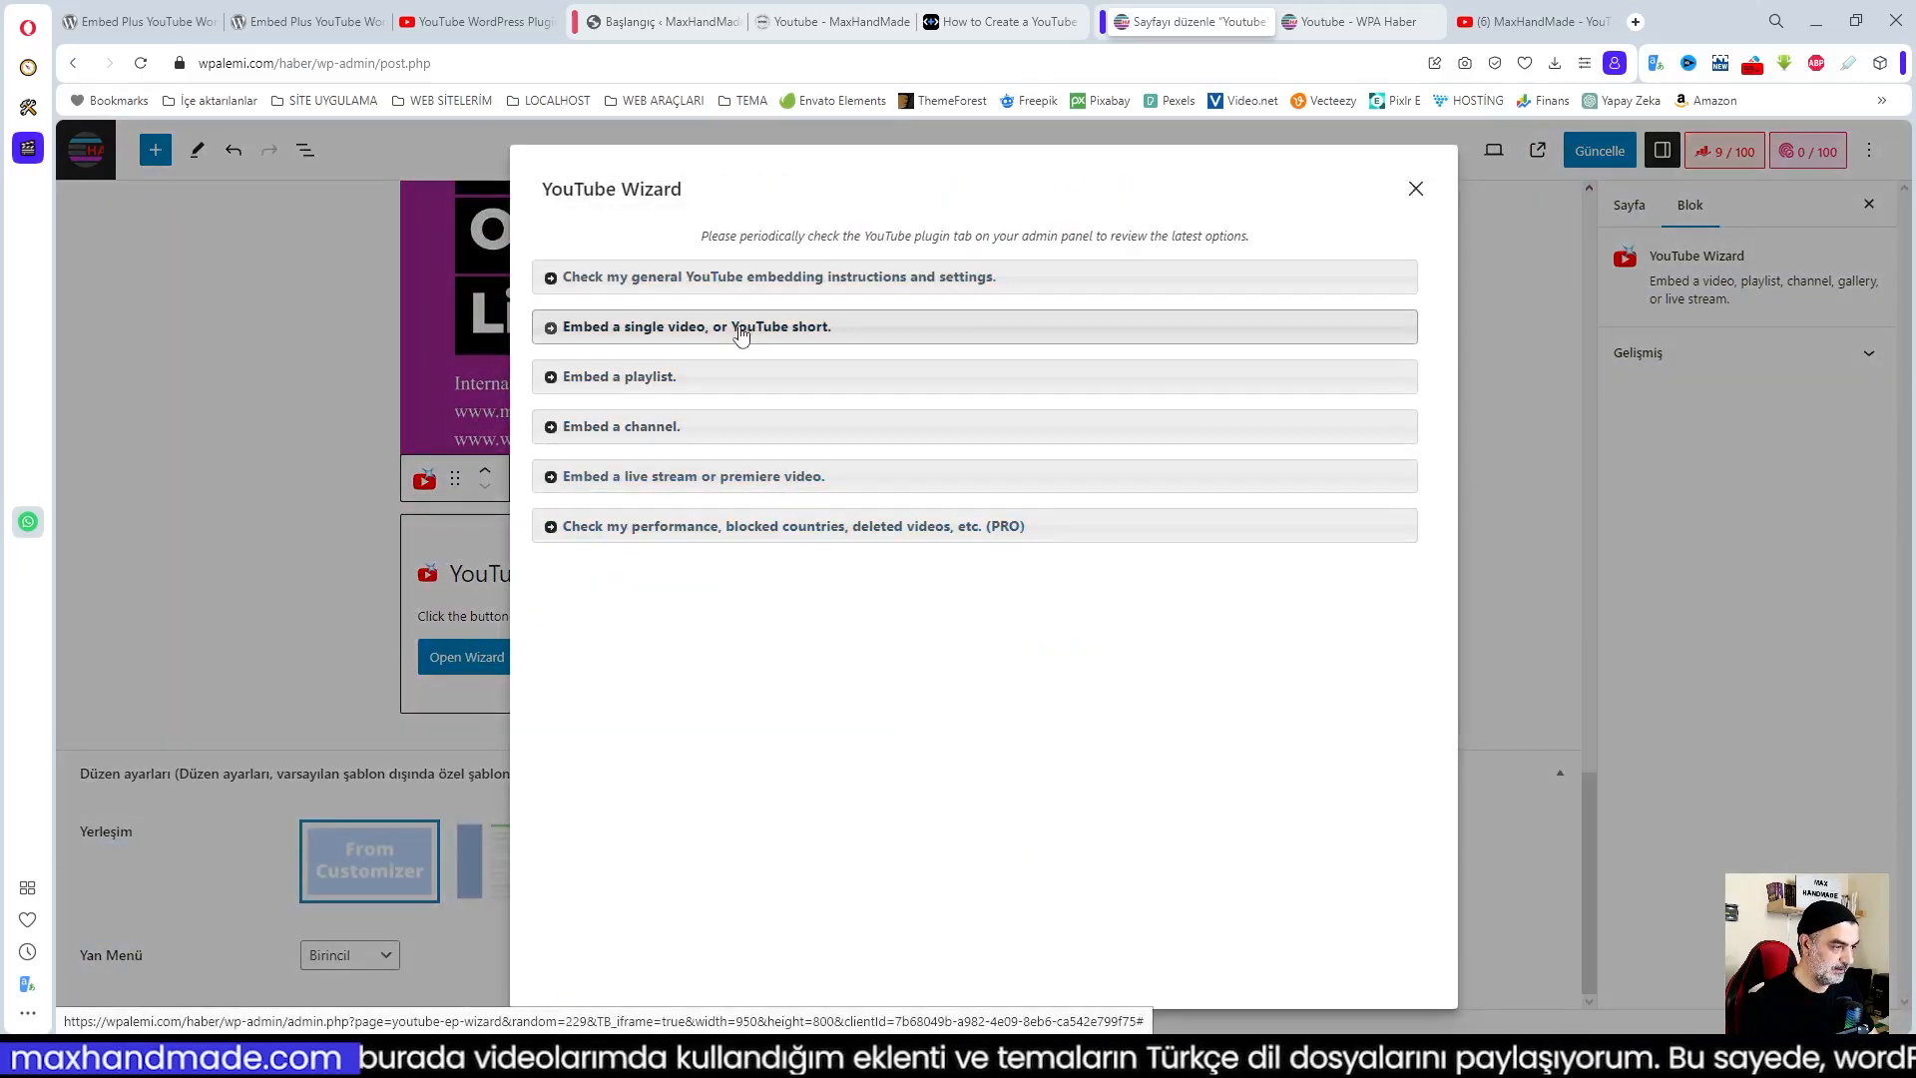
click(644, 379)
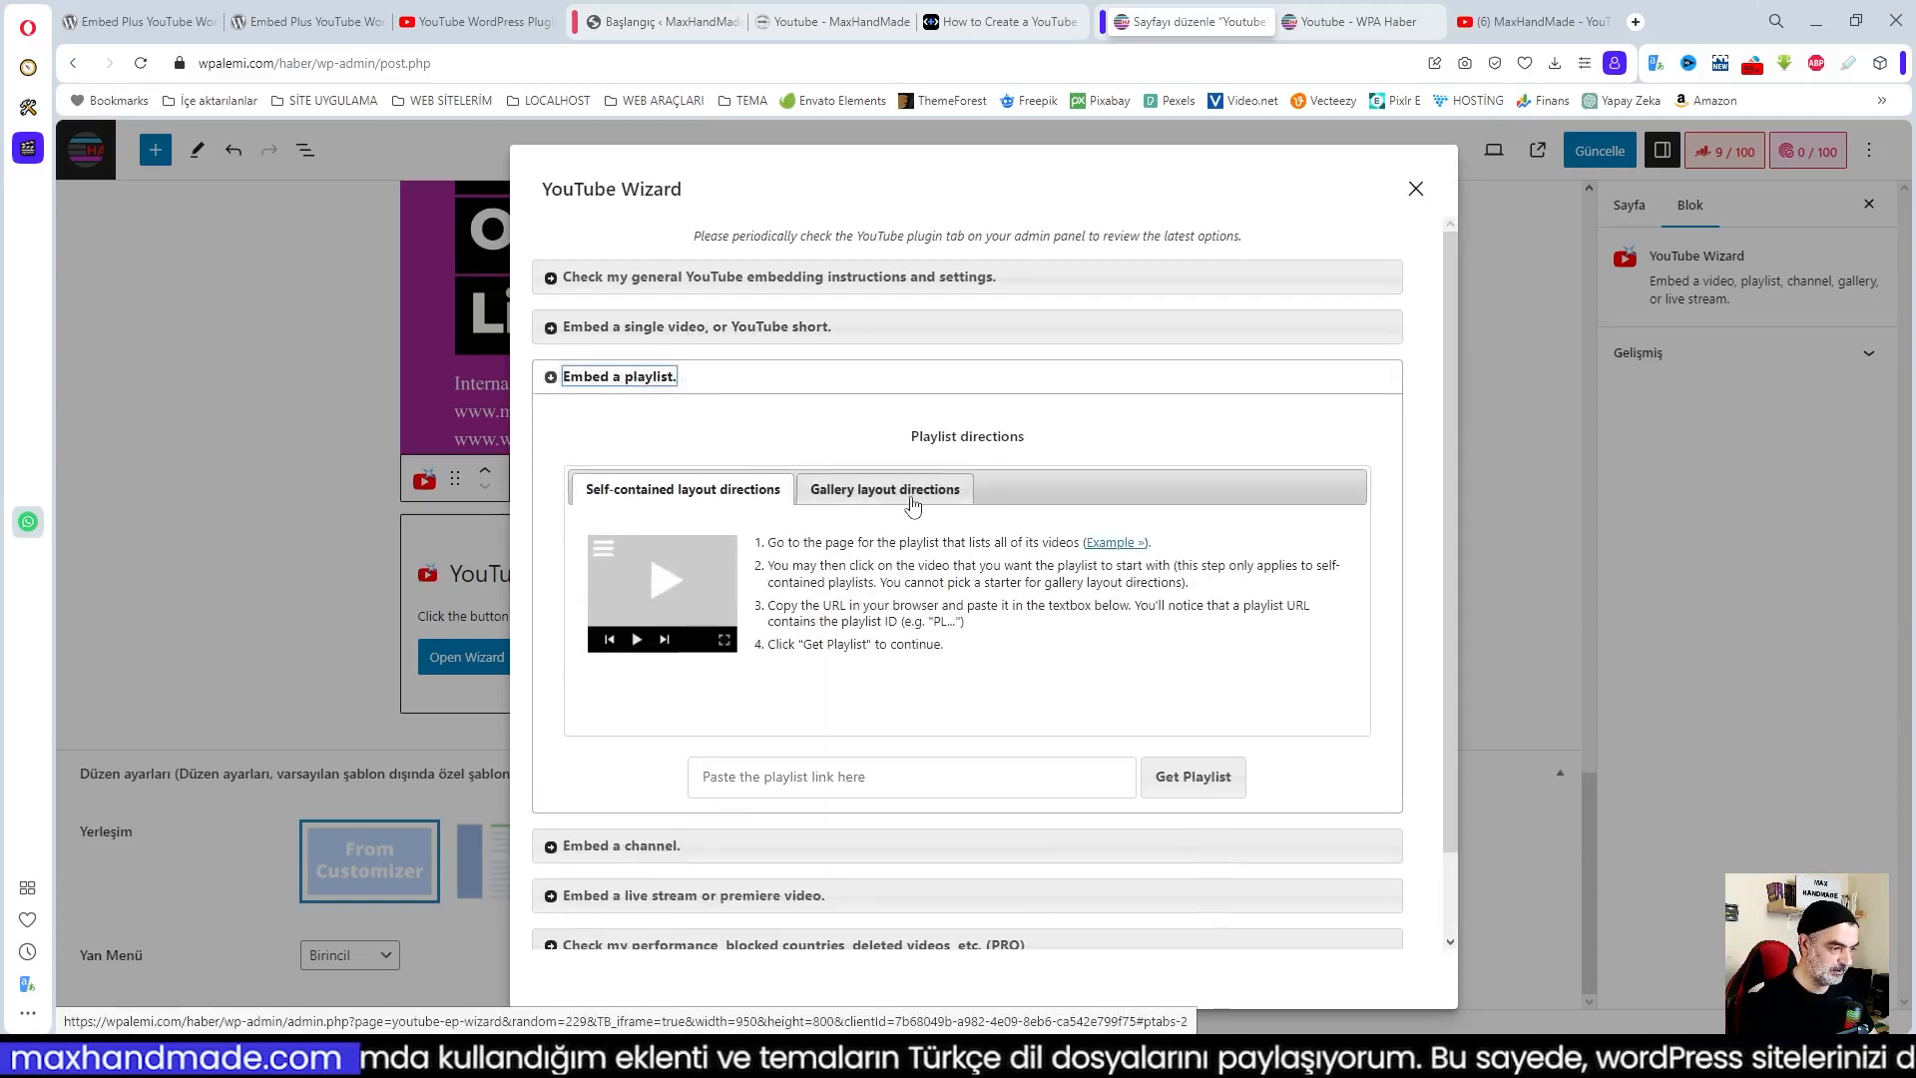
click(866, 491)
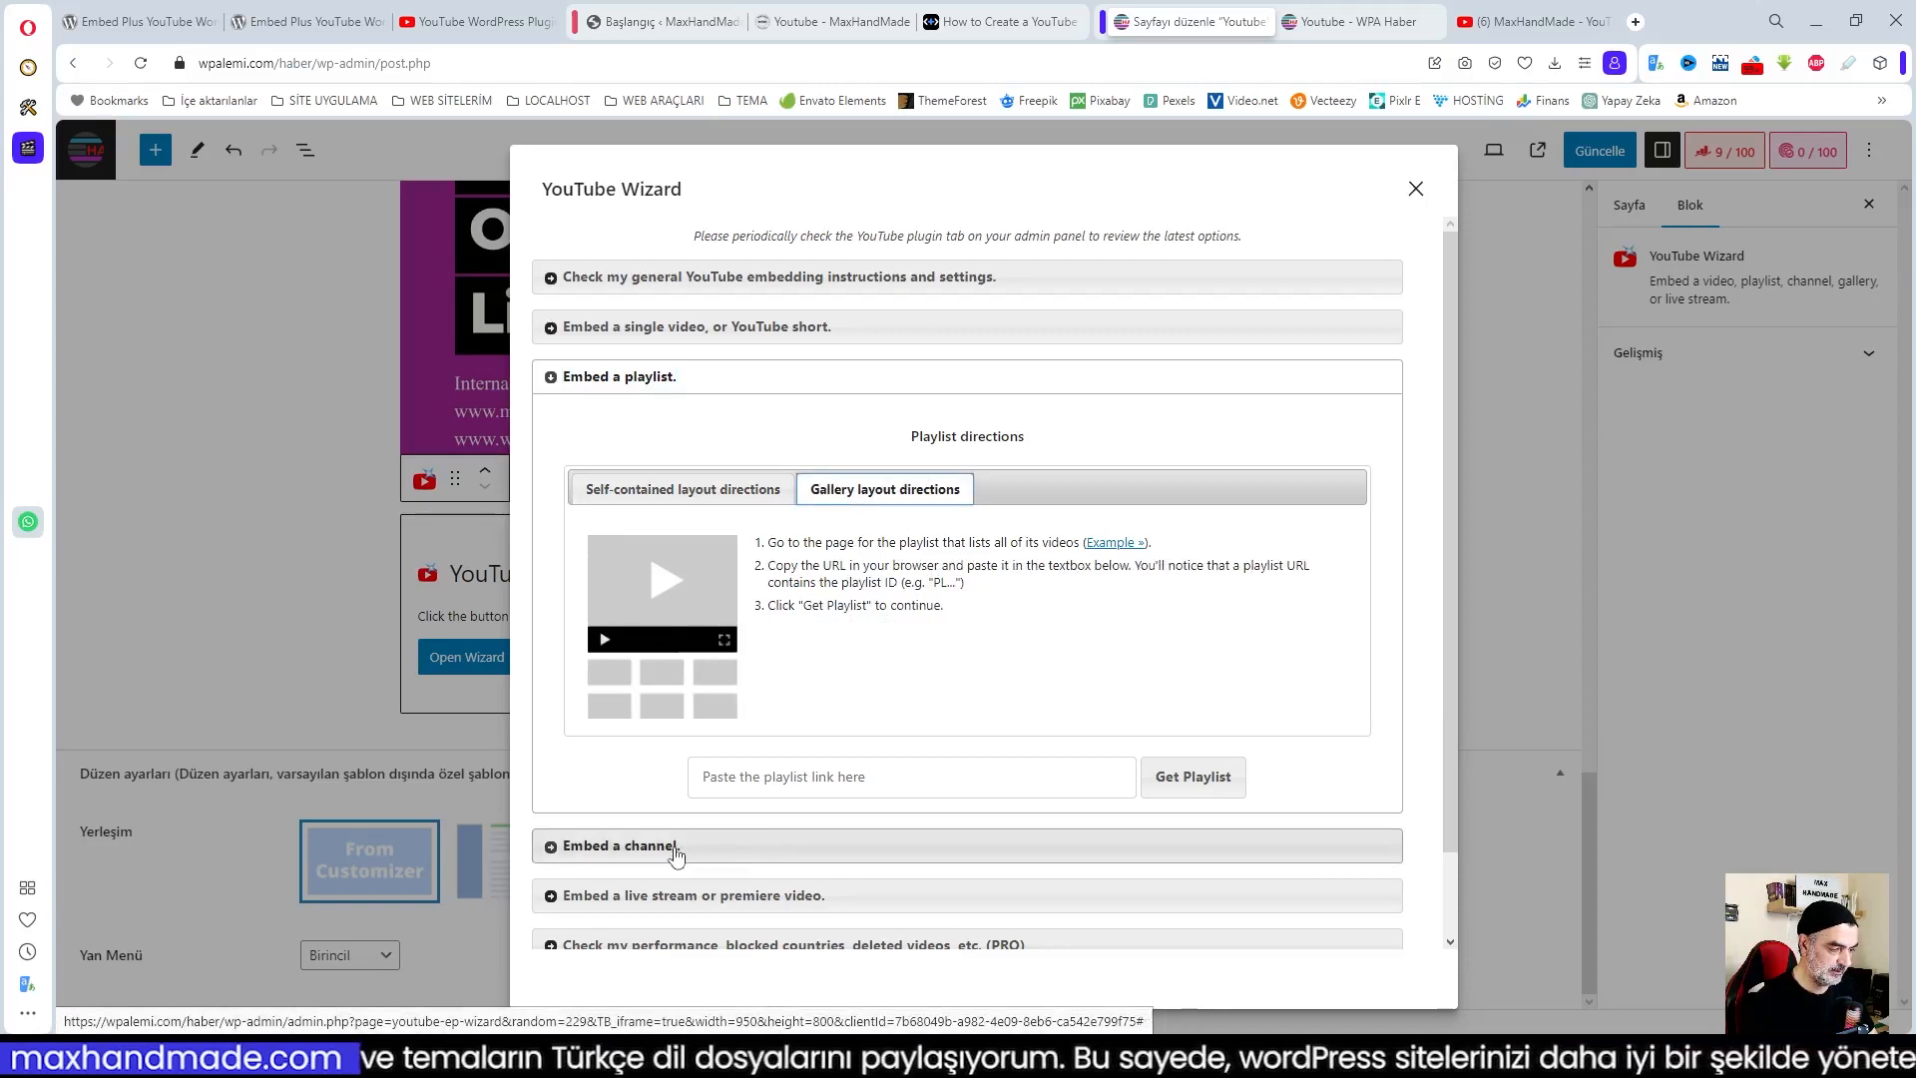
click(688, 491)
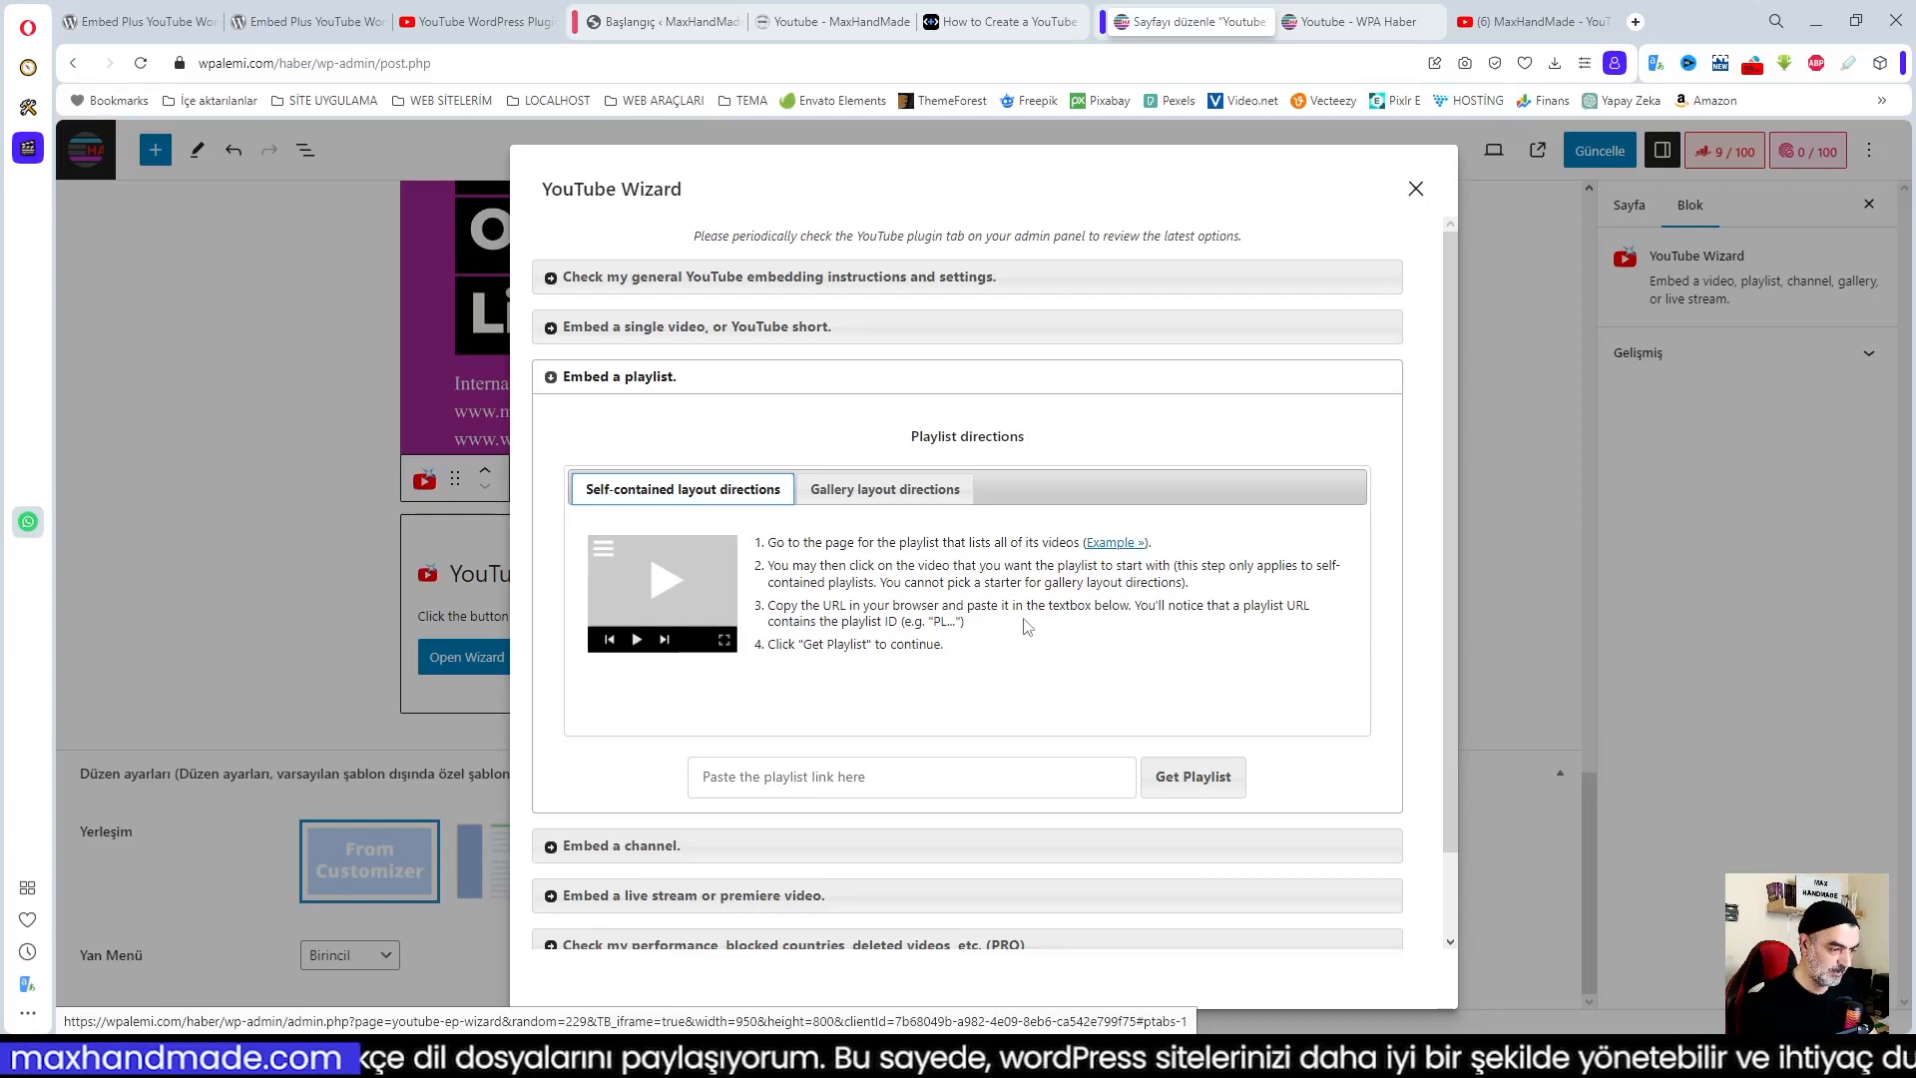
Switch to the YouTube channel's playlists and copy the link address of "Woocommerce Eklentileri ve Temaları"
click(1538, 16)
click(920, 419)
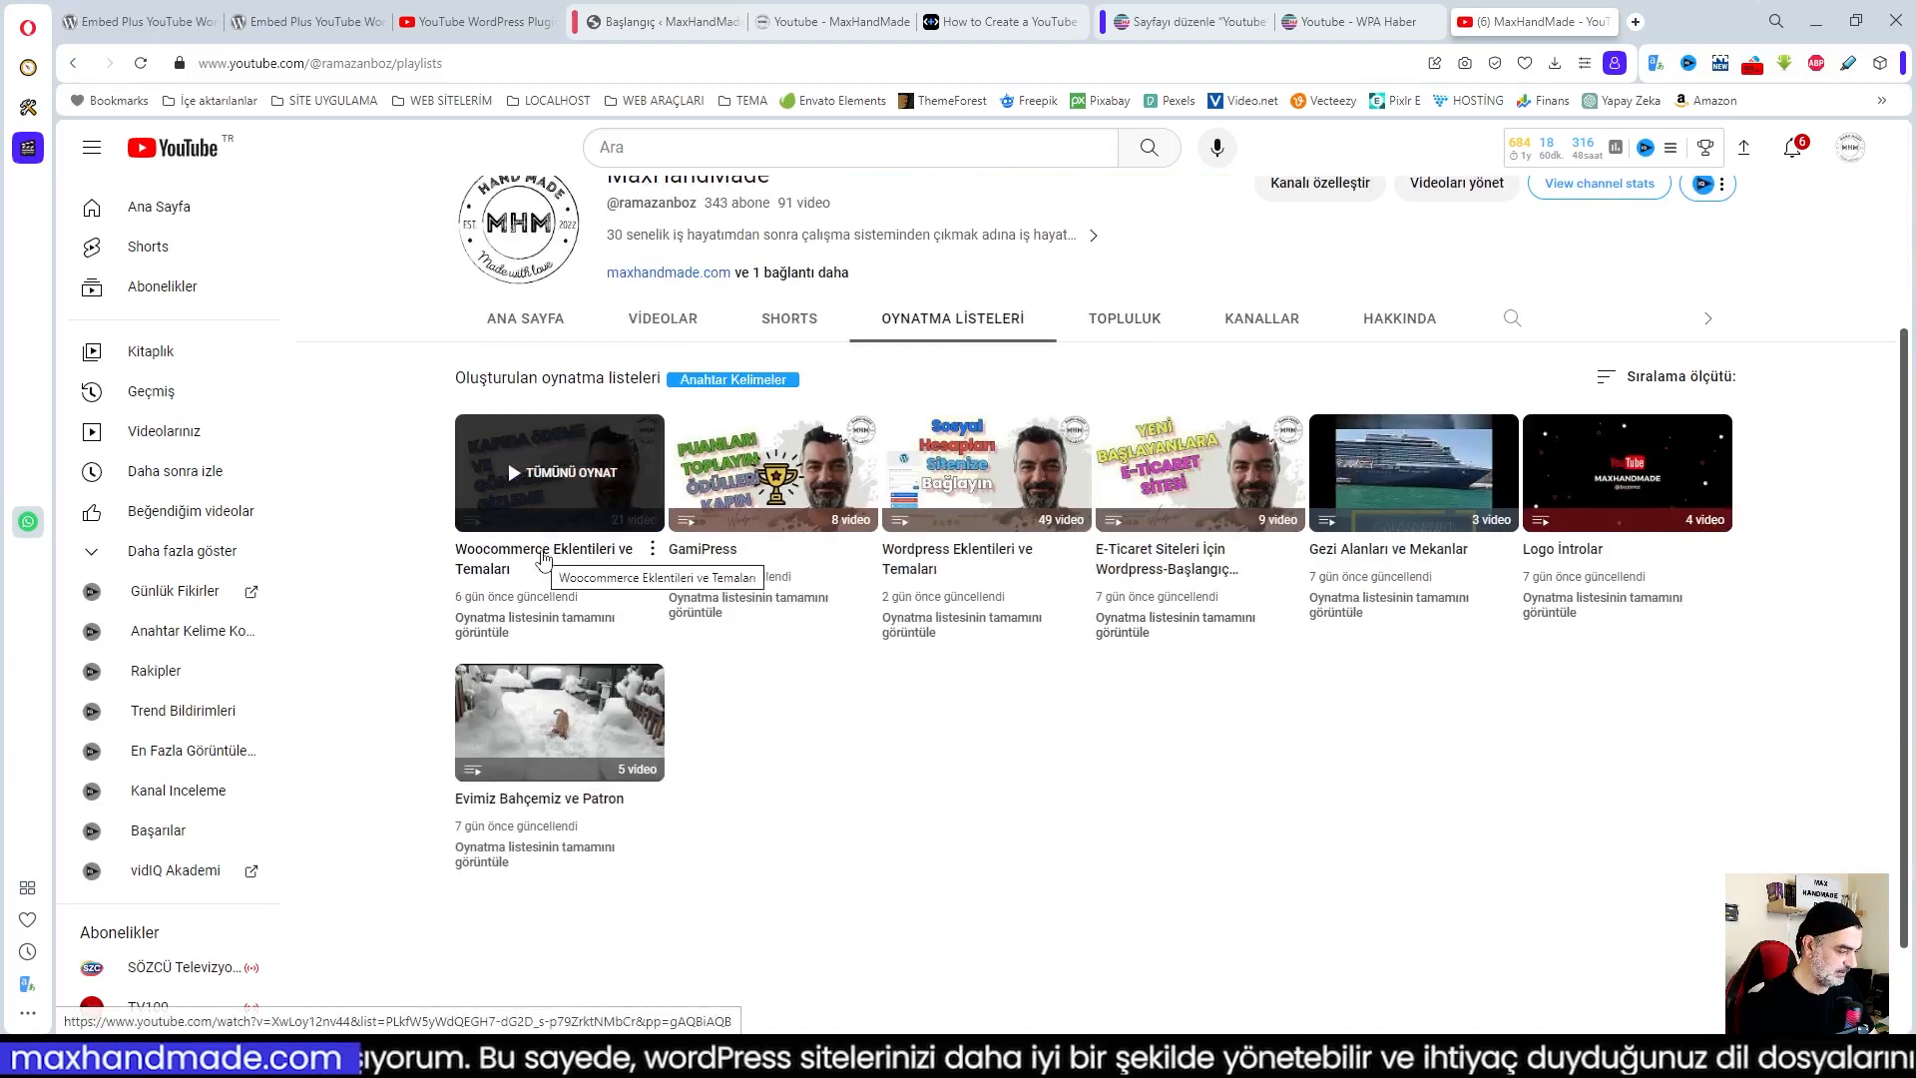
right_click(539, 556)
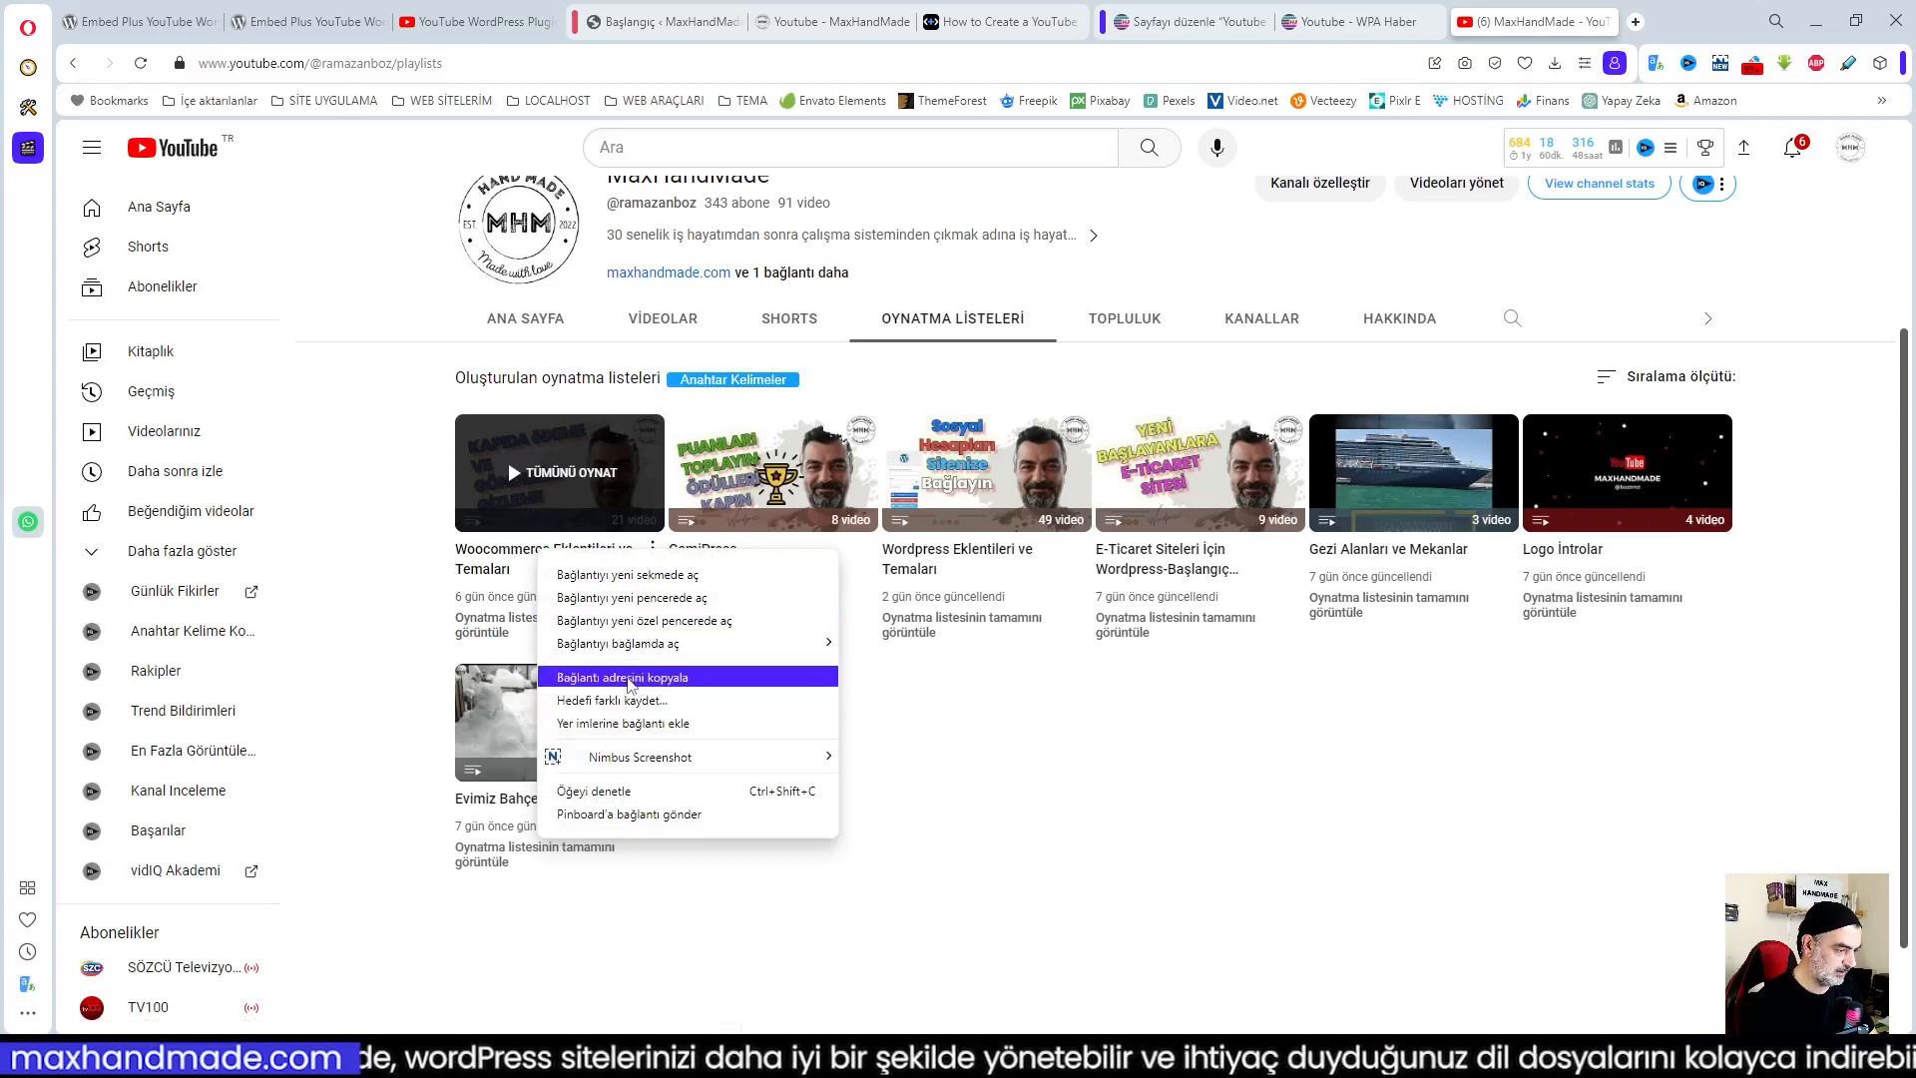
click(628, 682)
Return to the wizard in the page editor, fetch the playlist with the copied link and insert it as a playlist
click(1187, 21)
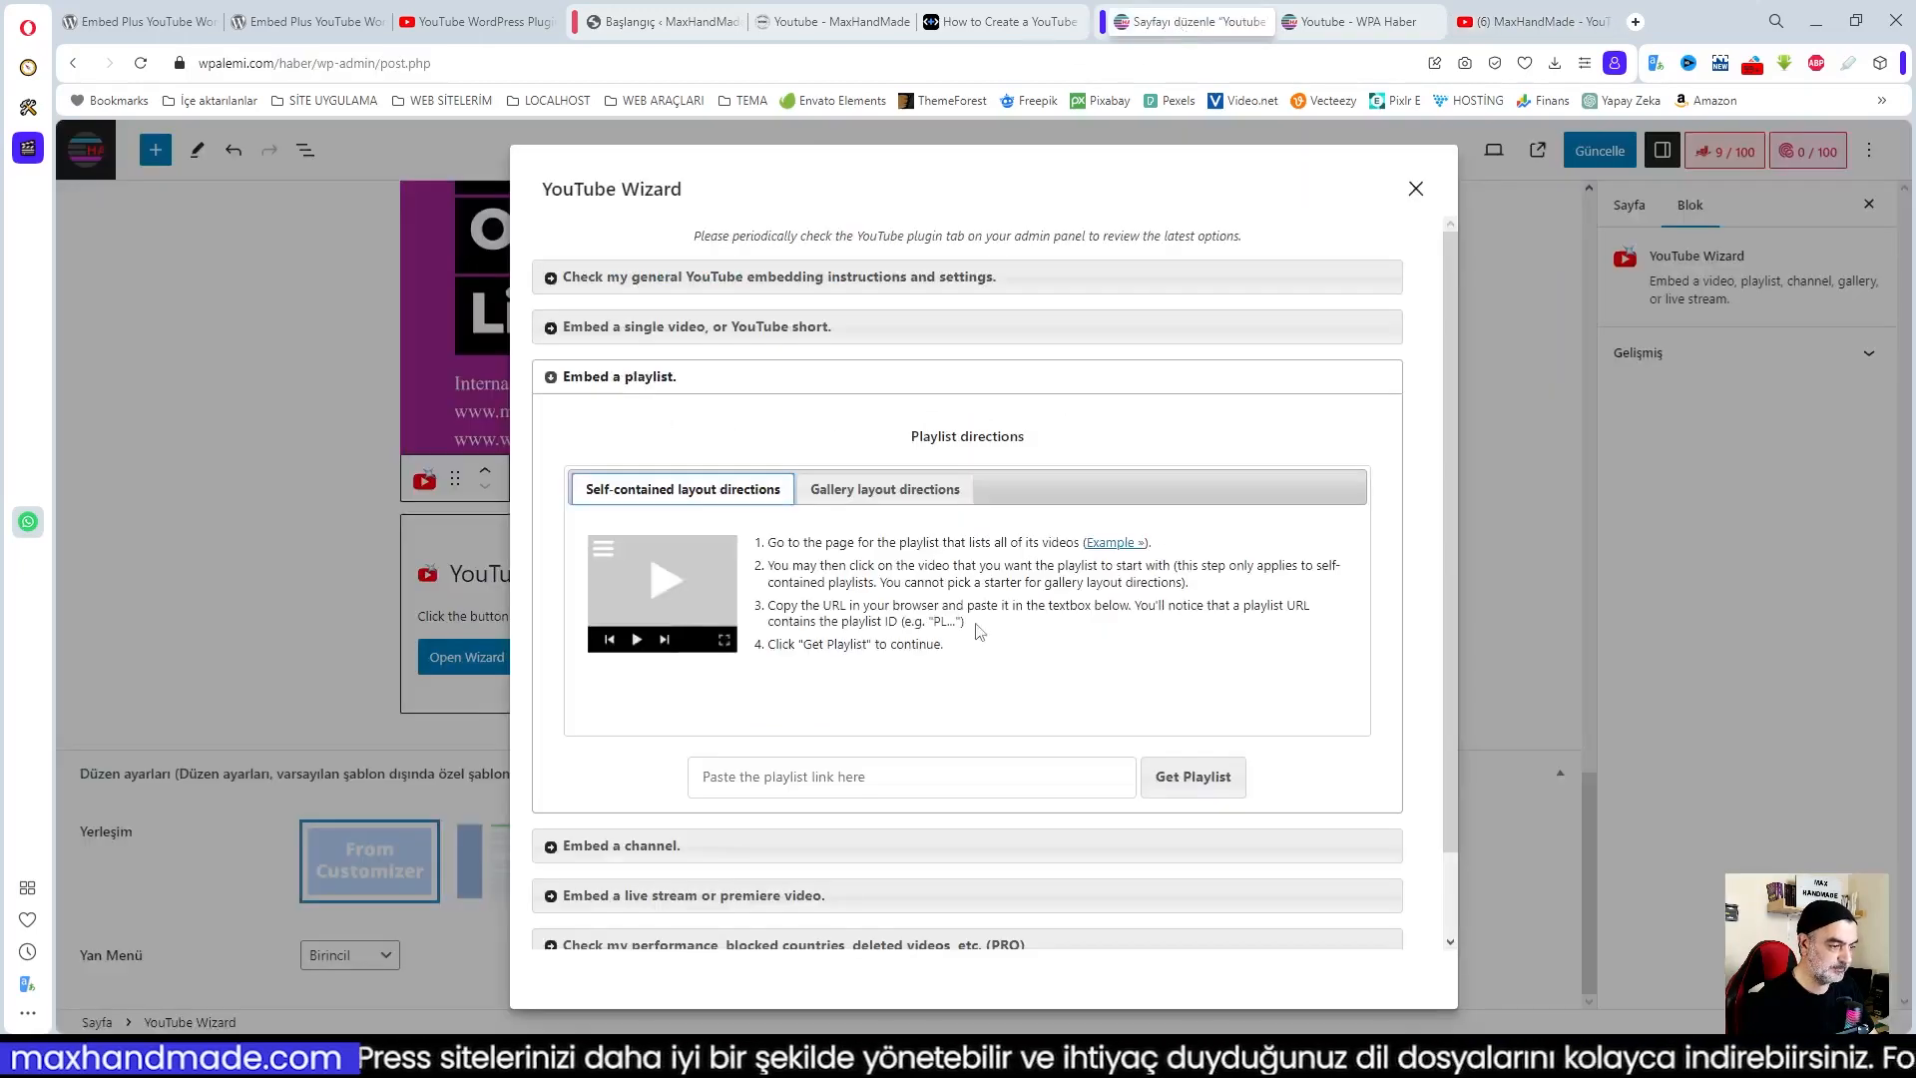
click(792, 789)
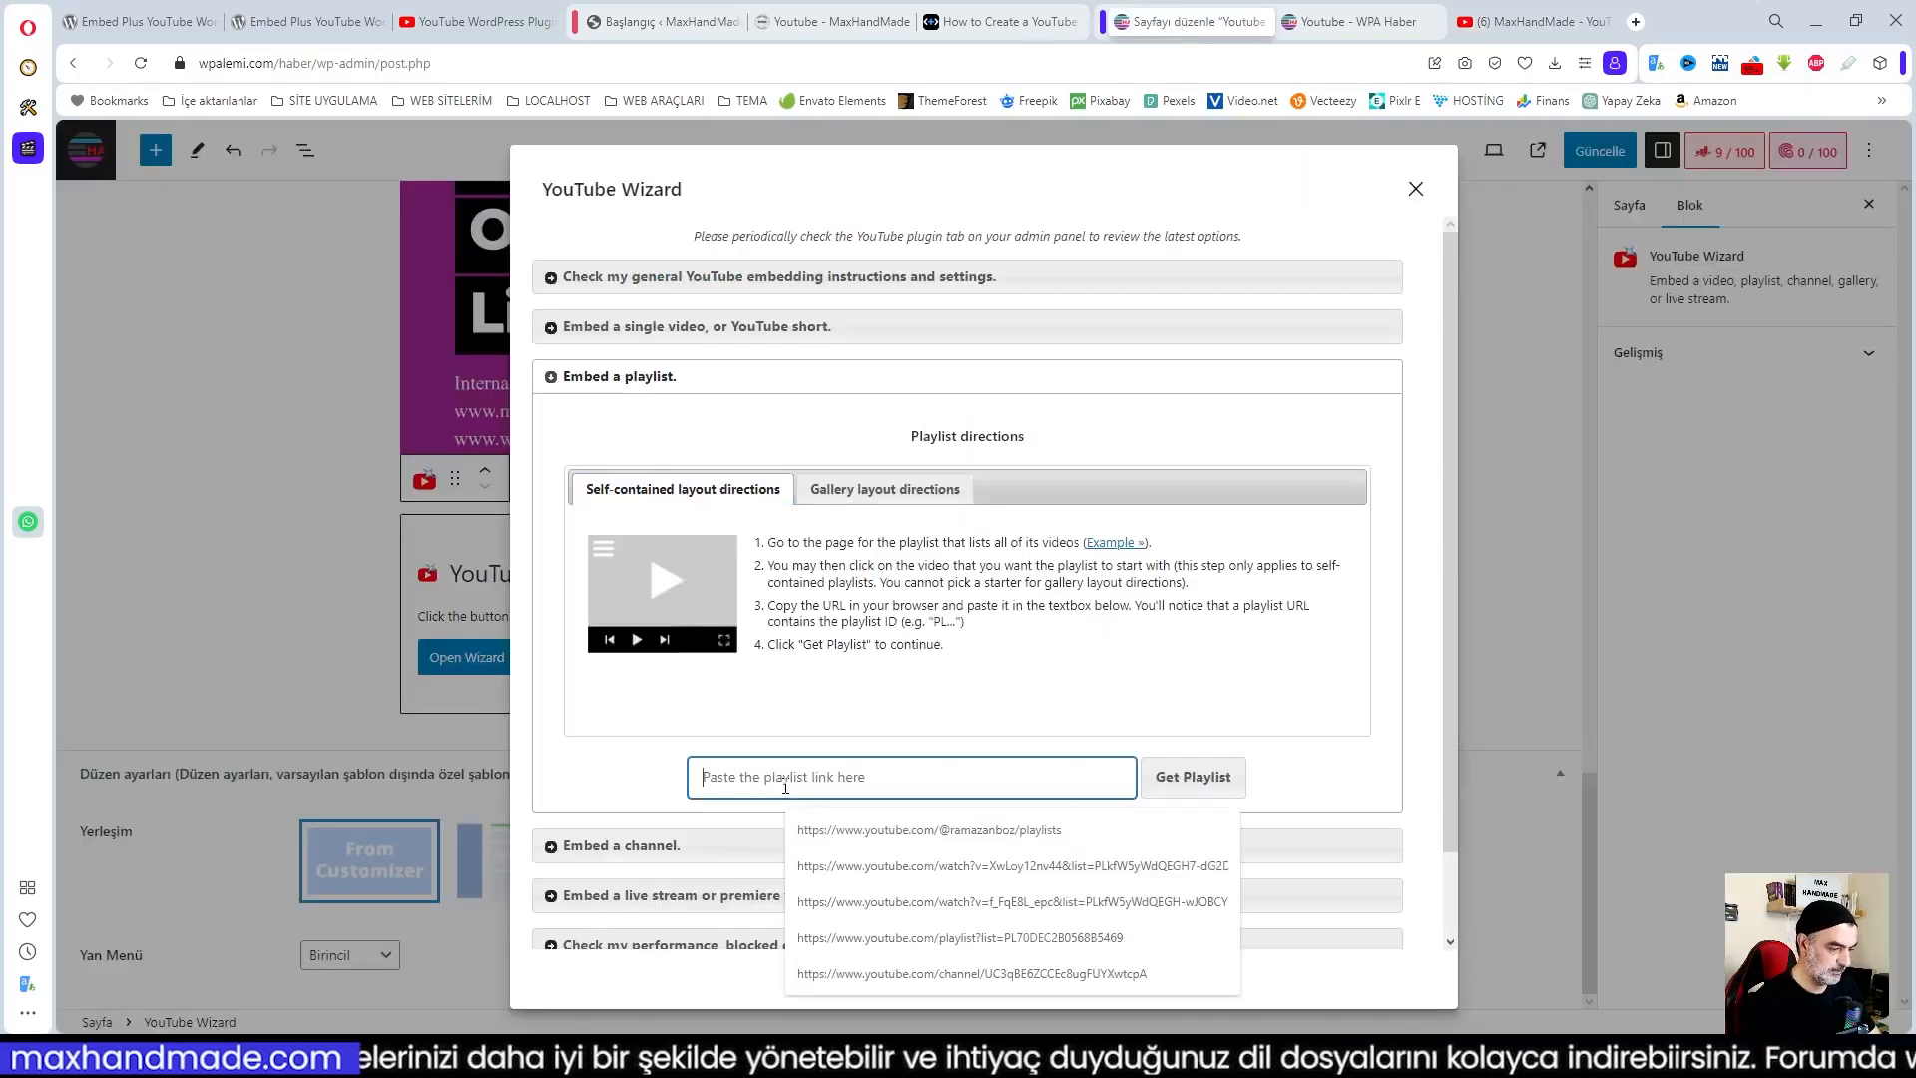
key(ctrl+v)
click(1232, 792)
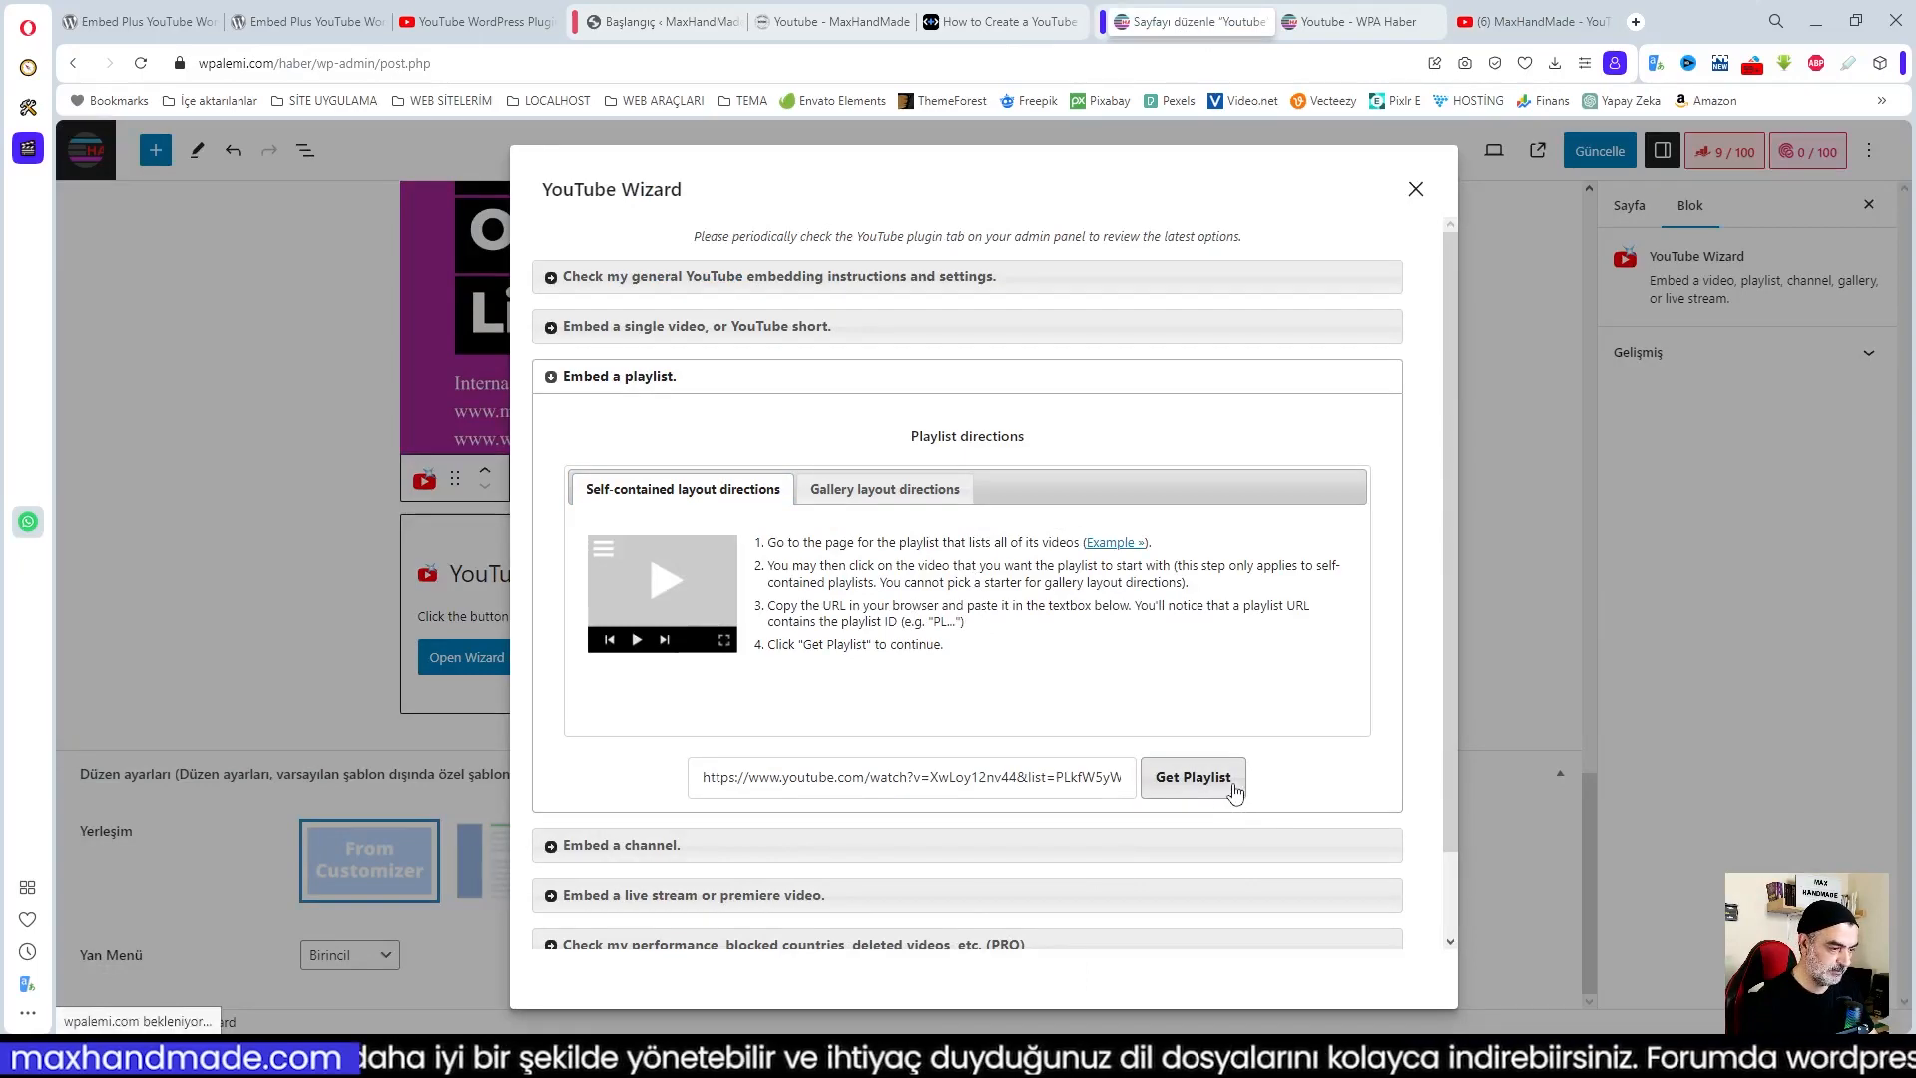
scroll(1198, 739, down, 1)
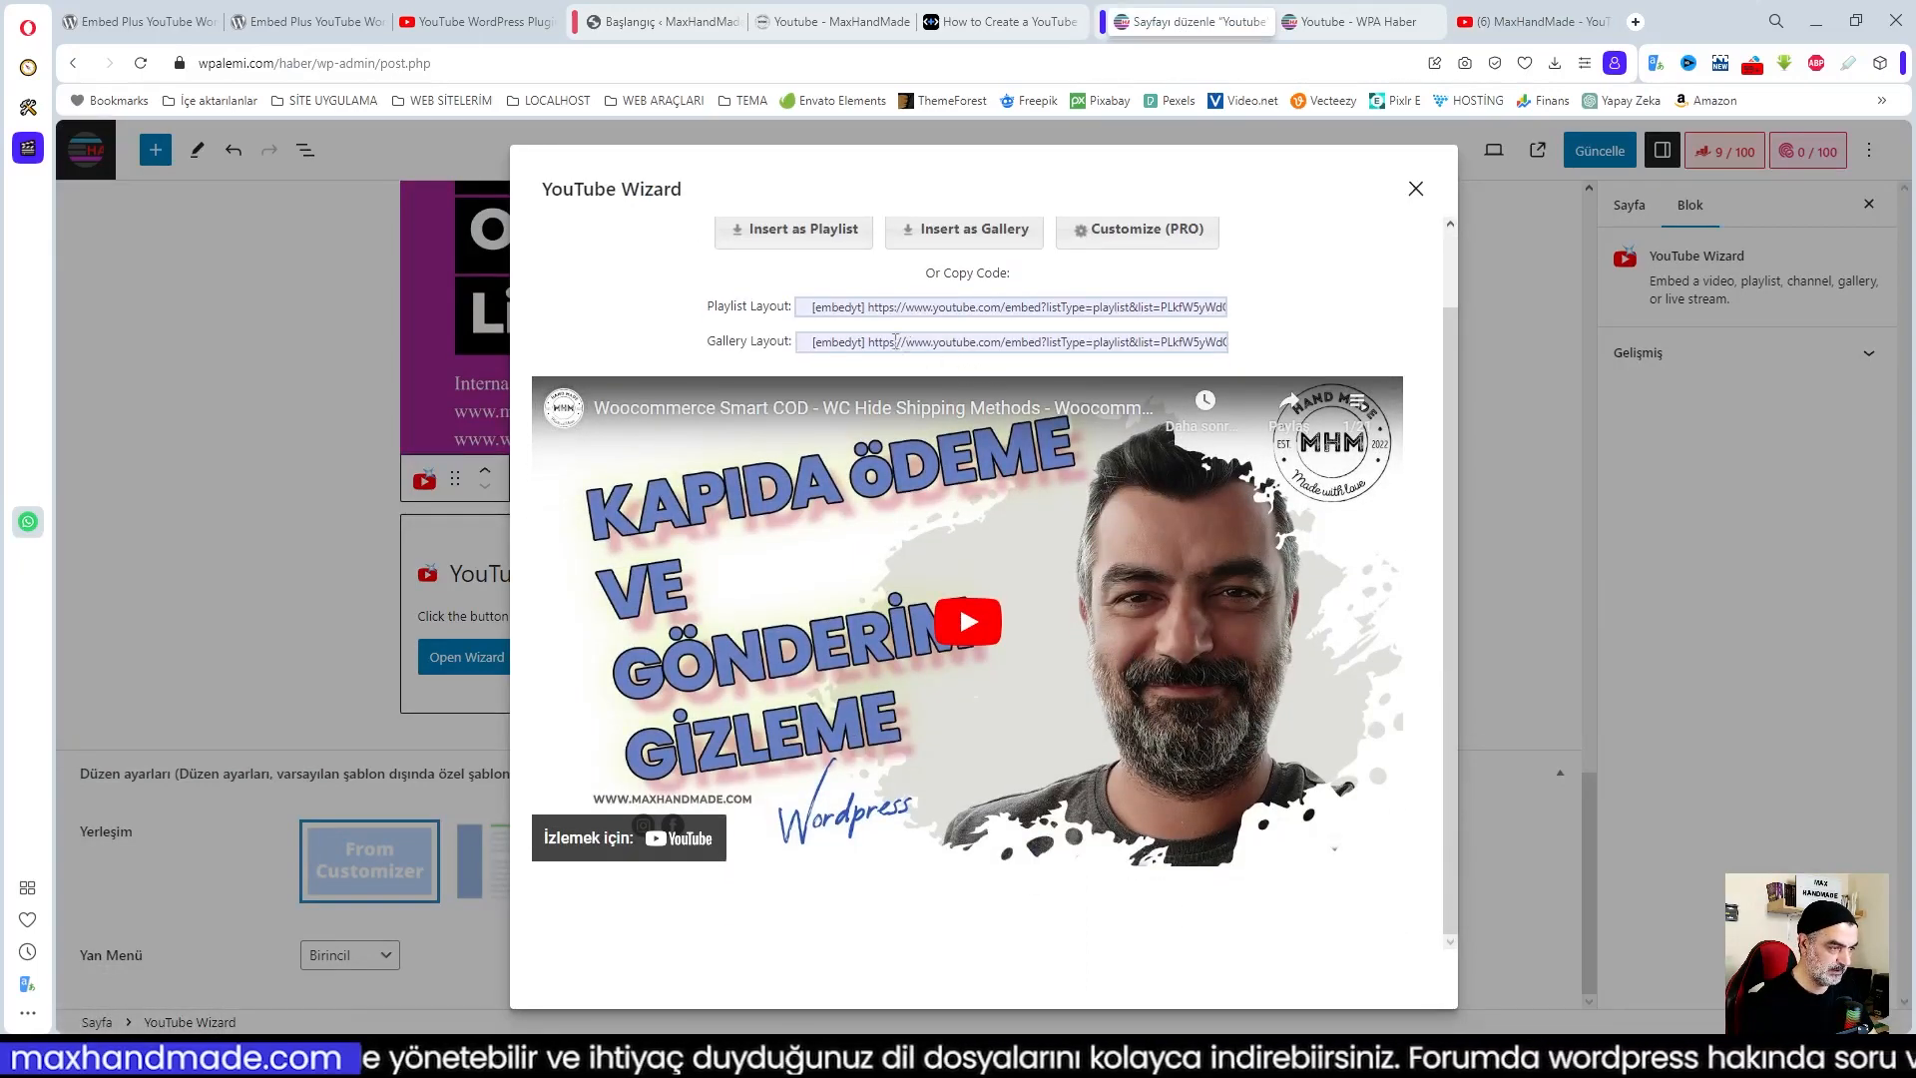
click(827, 234)
Review the inserted playlist block in the editor and update the page
scroll(956, 609, down, 5)
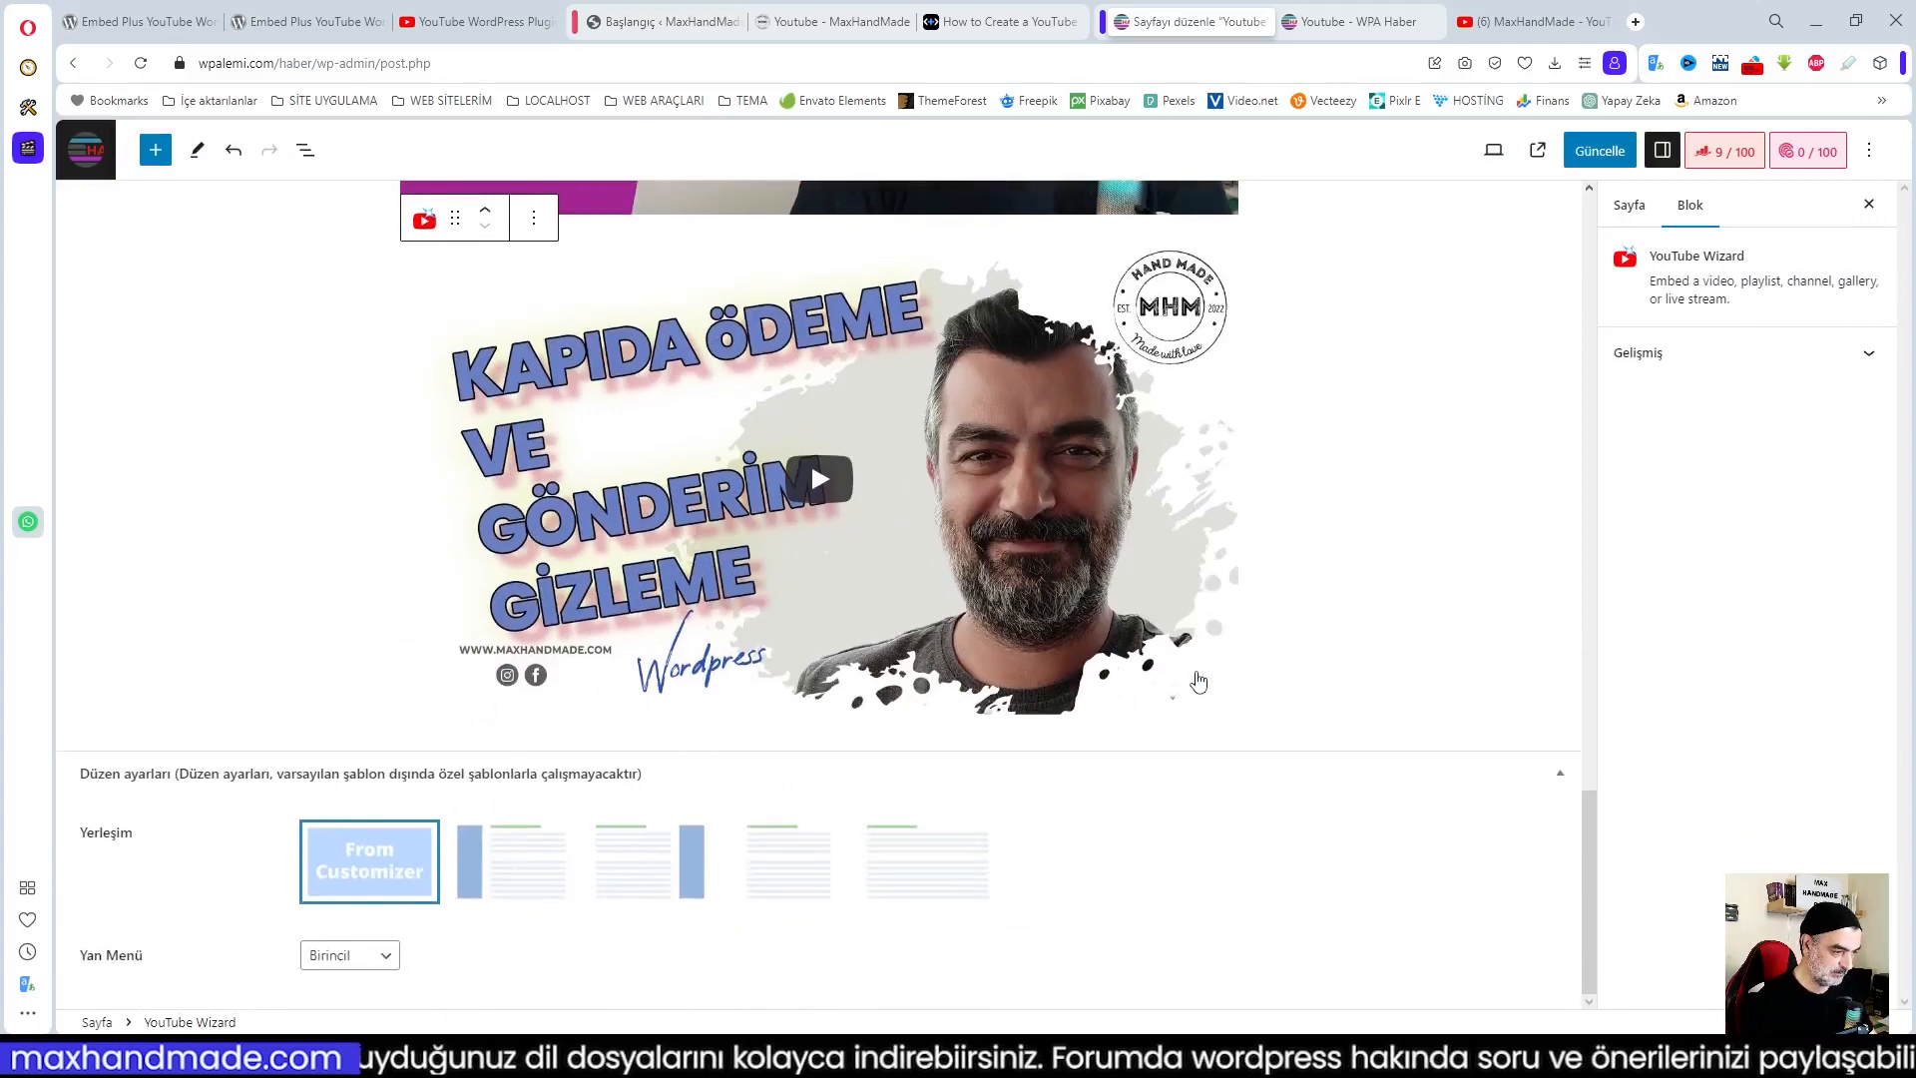
scroll(956, 608, up, 3)
click(1600, 151)
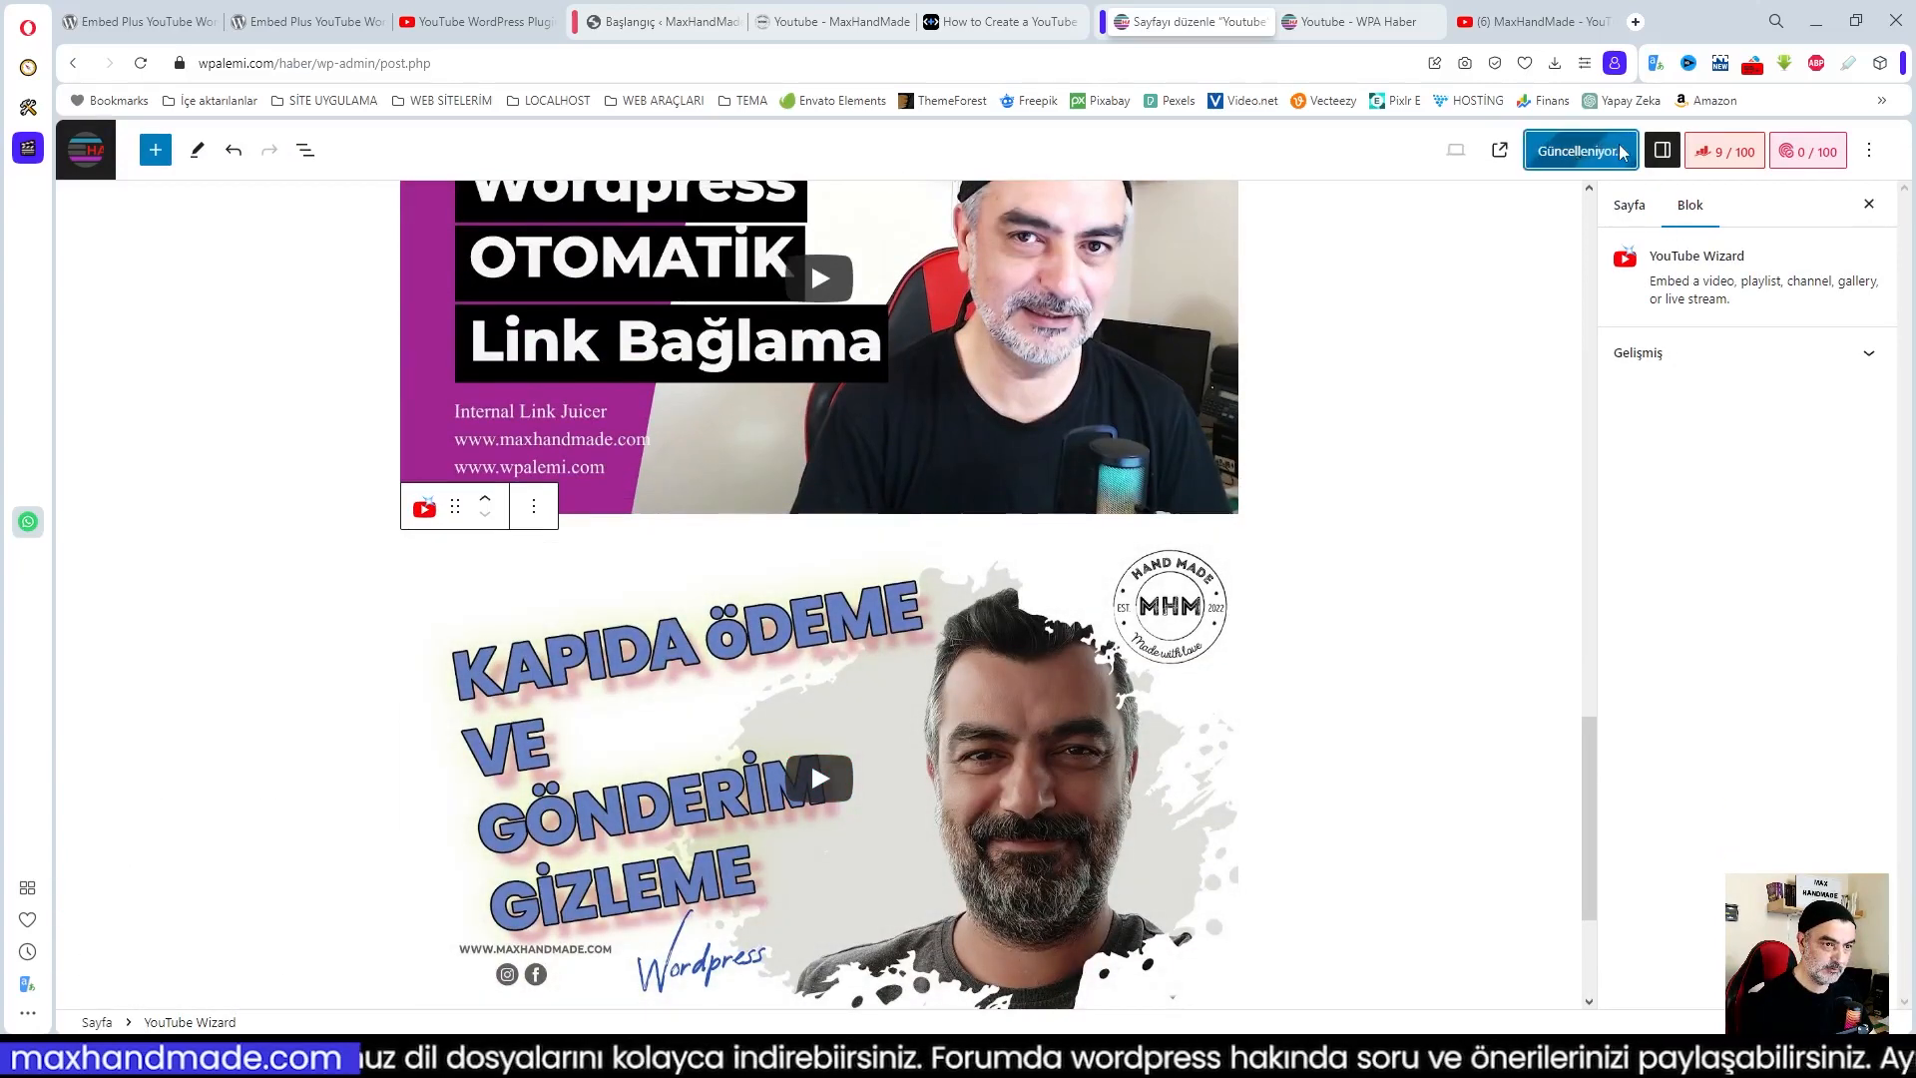
Reload the published Youtube page and check the single video and playlist embeds below the channel gallery
click(1372, 14)
click(141, 63)
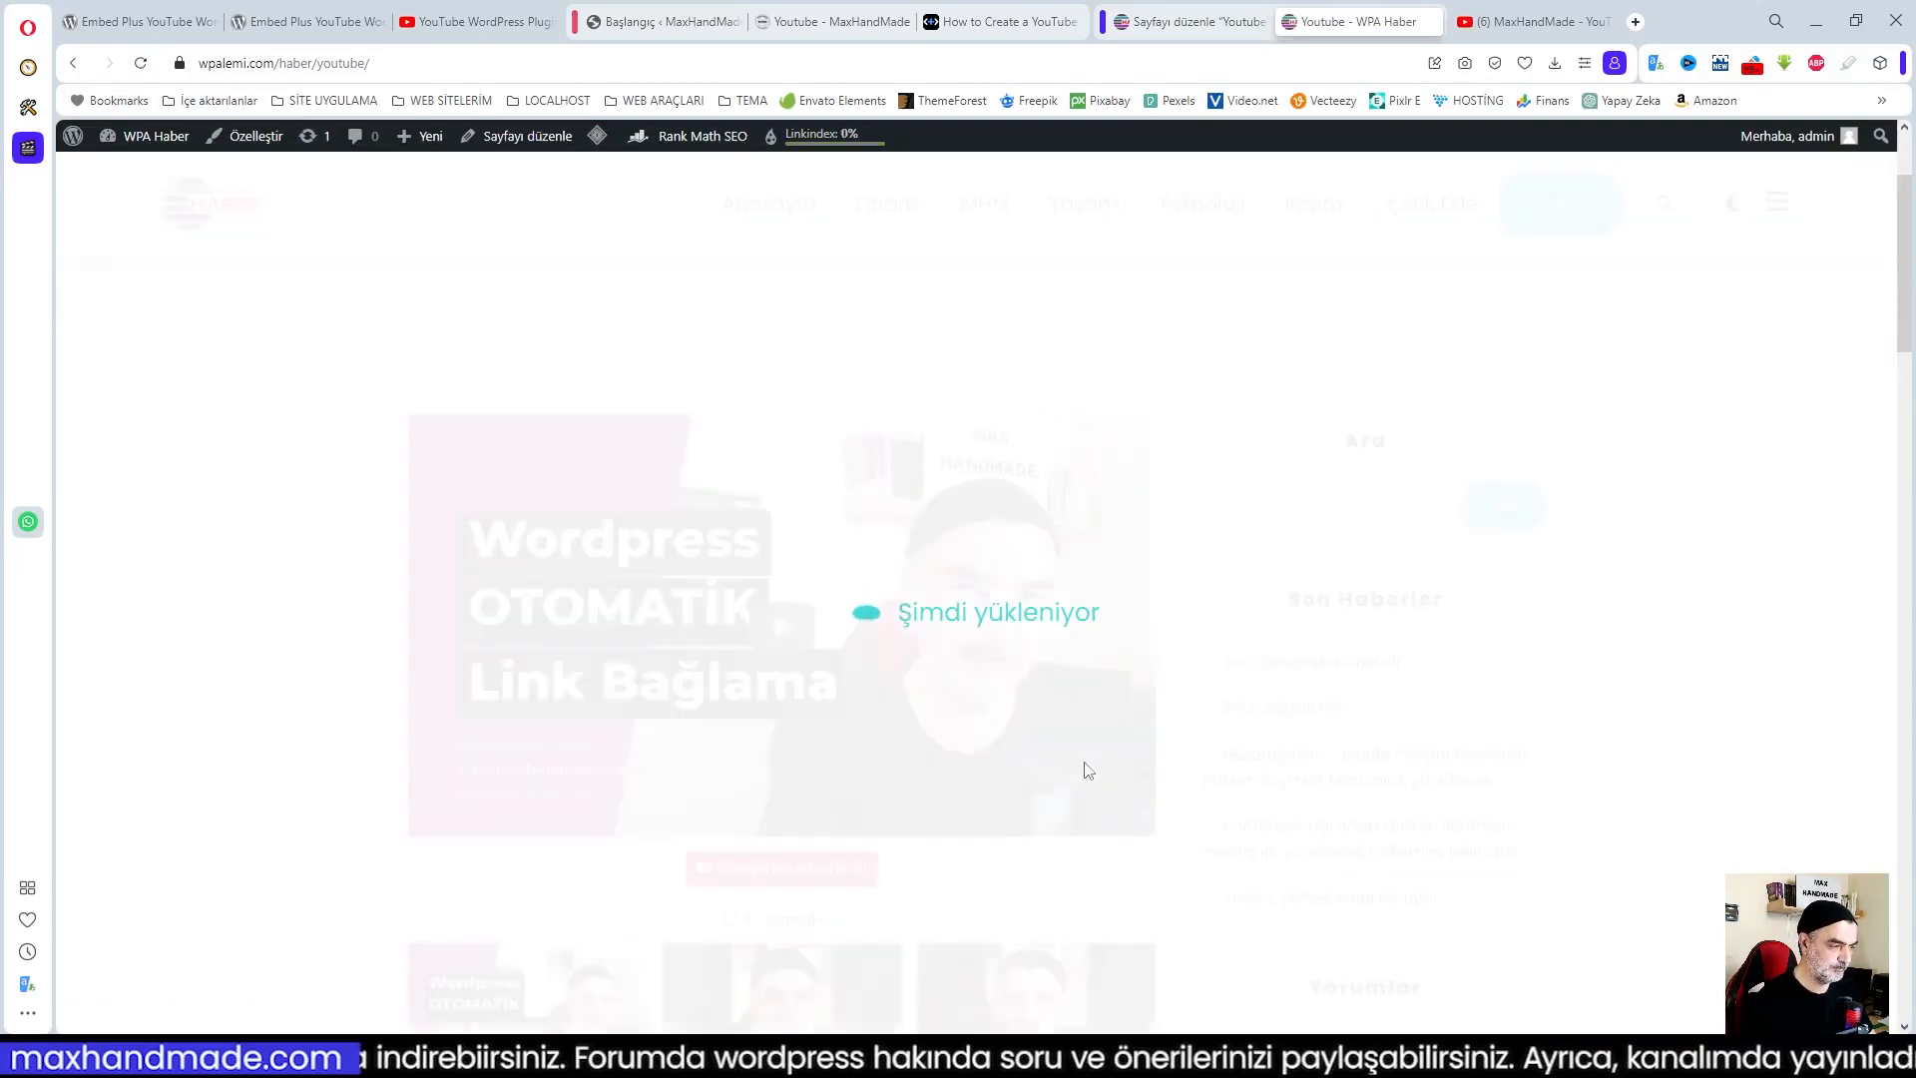
scroll(1087, 772, down, 15)
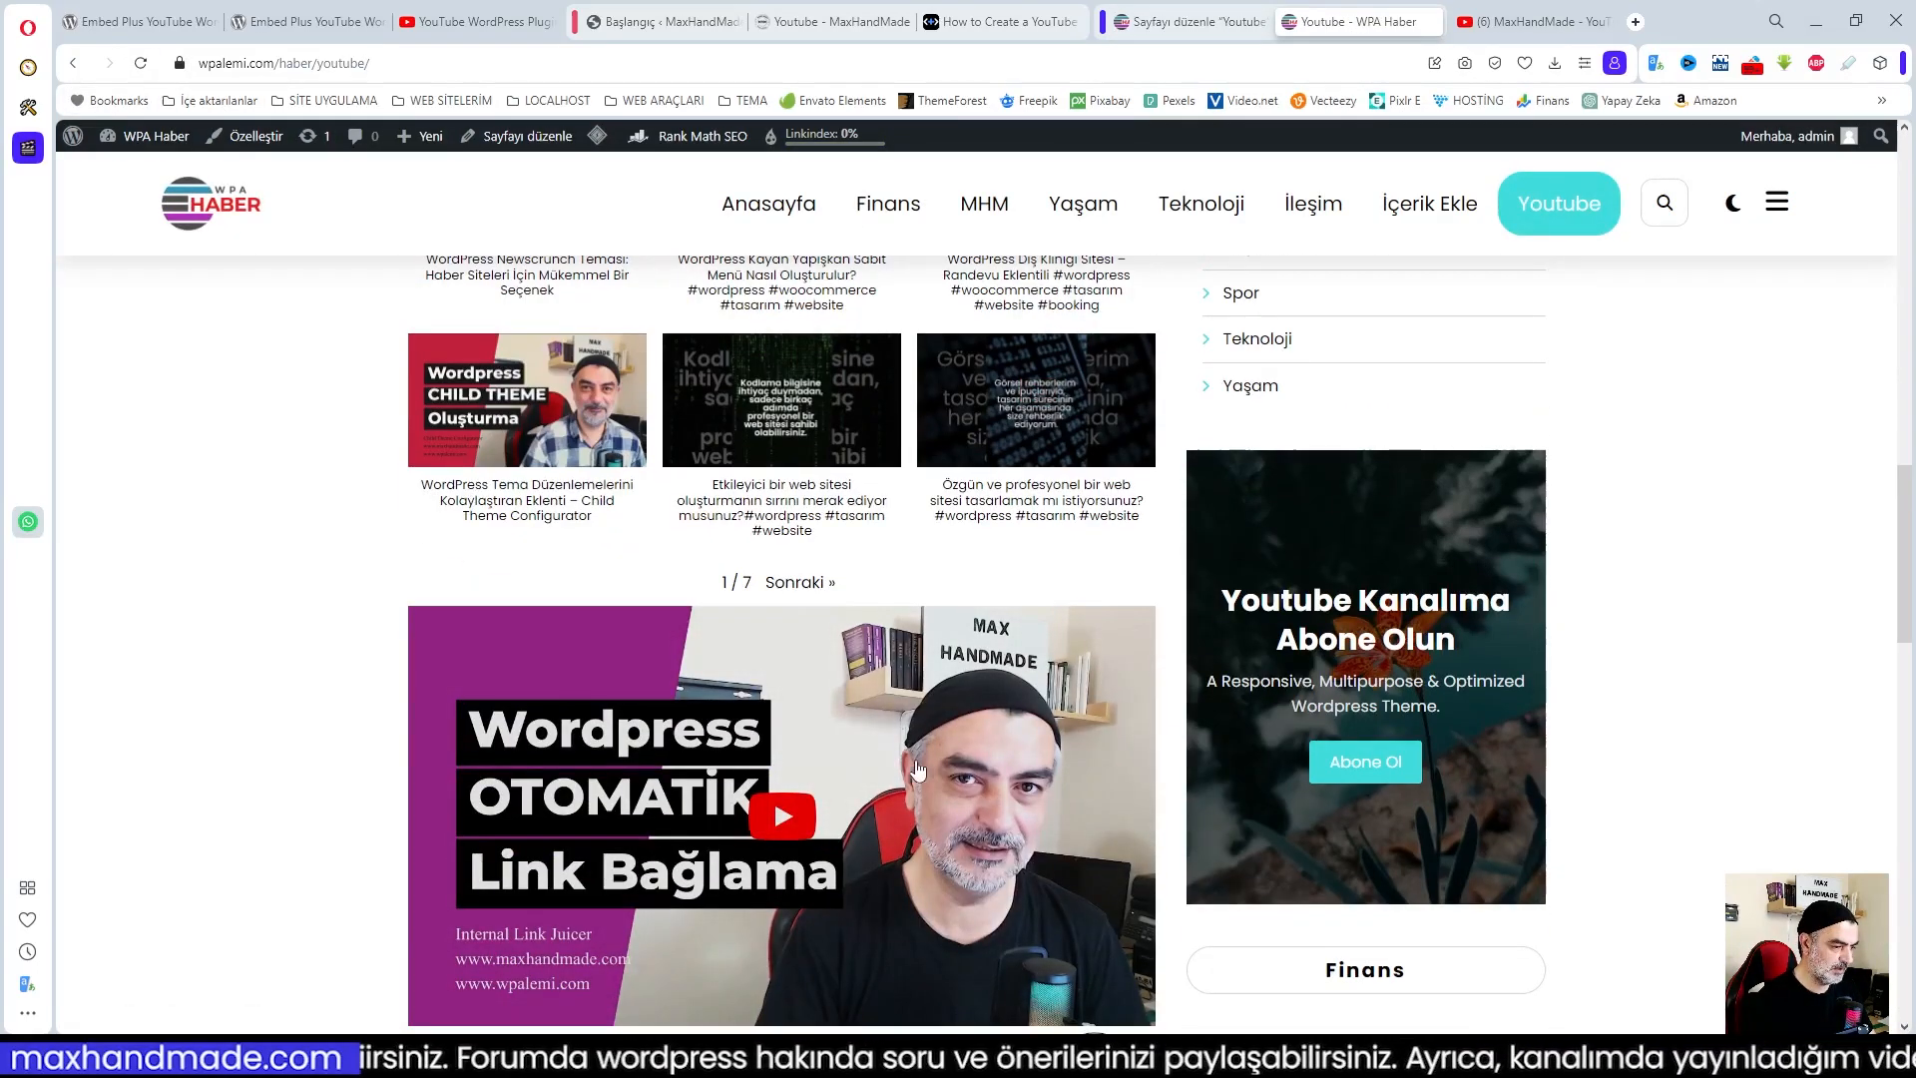
scroll(798, 677, down, 5)
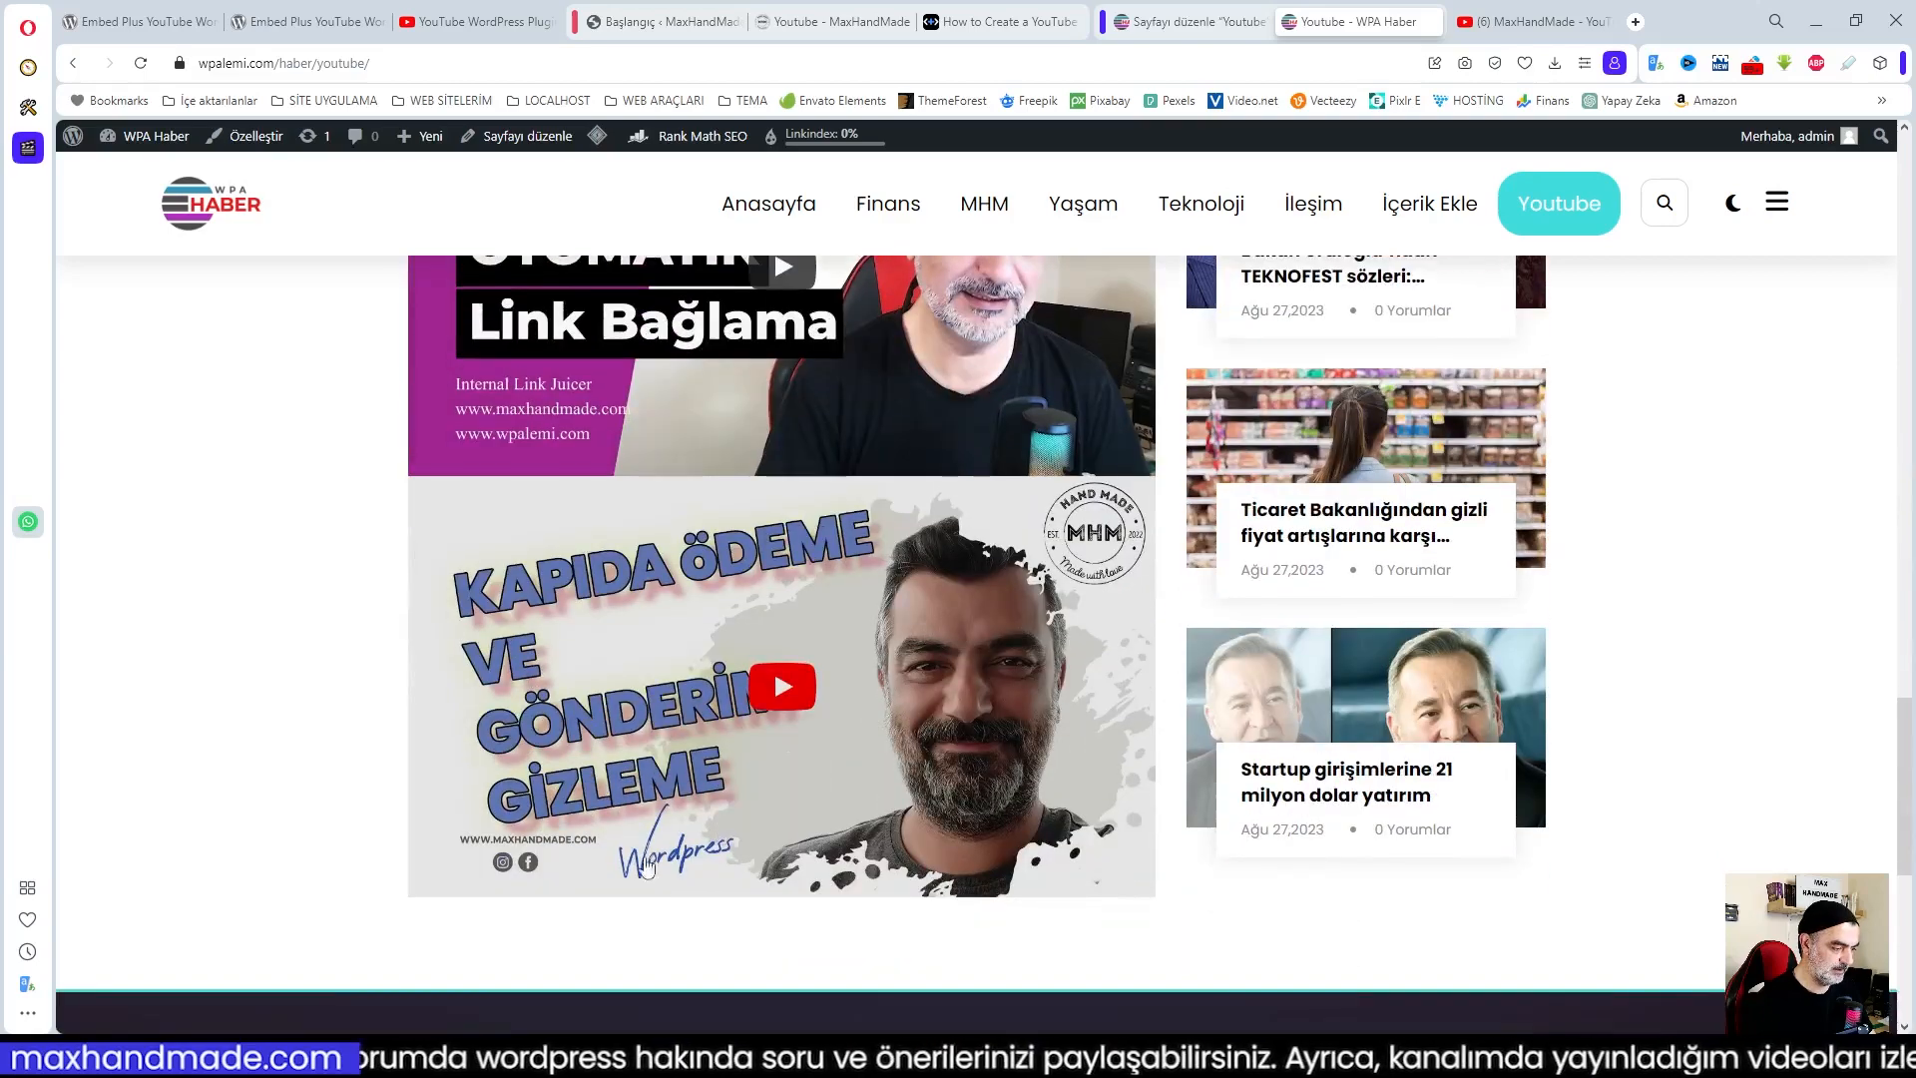
Play the embedded playlist on the published page, browse its video list inside the player and close the list
click(782, 726)
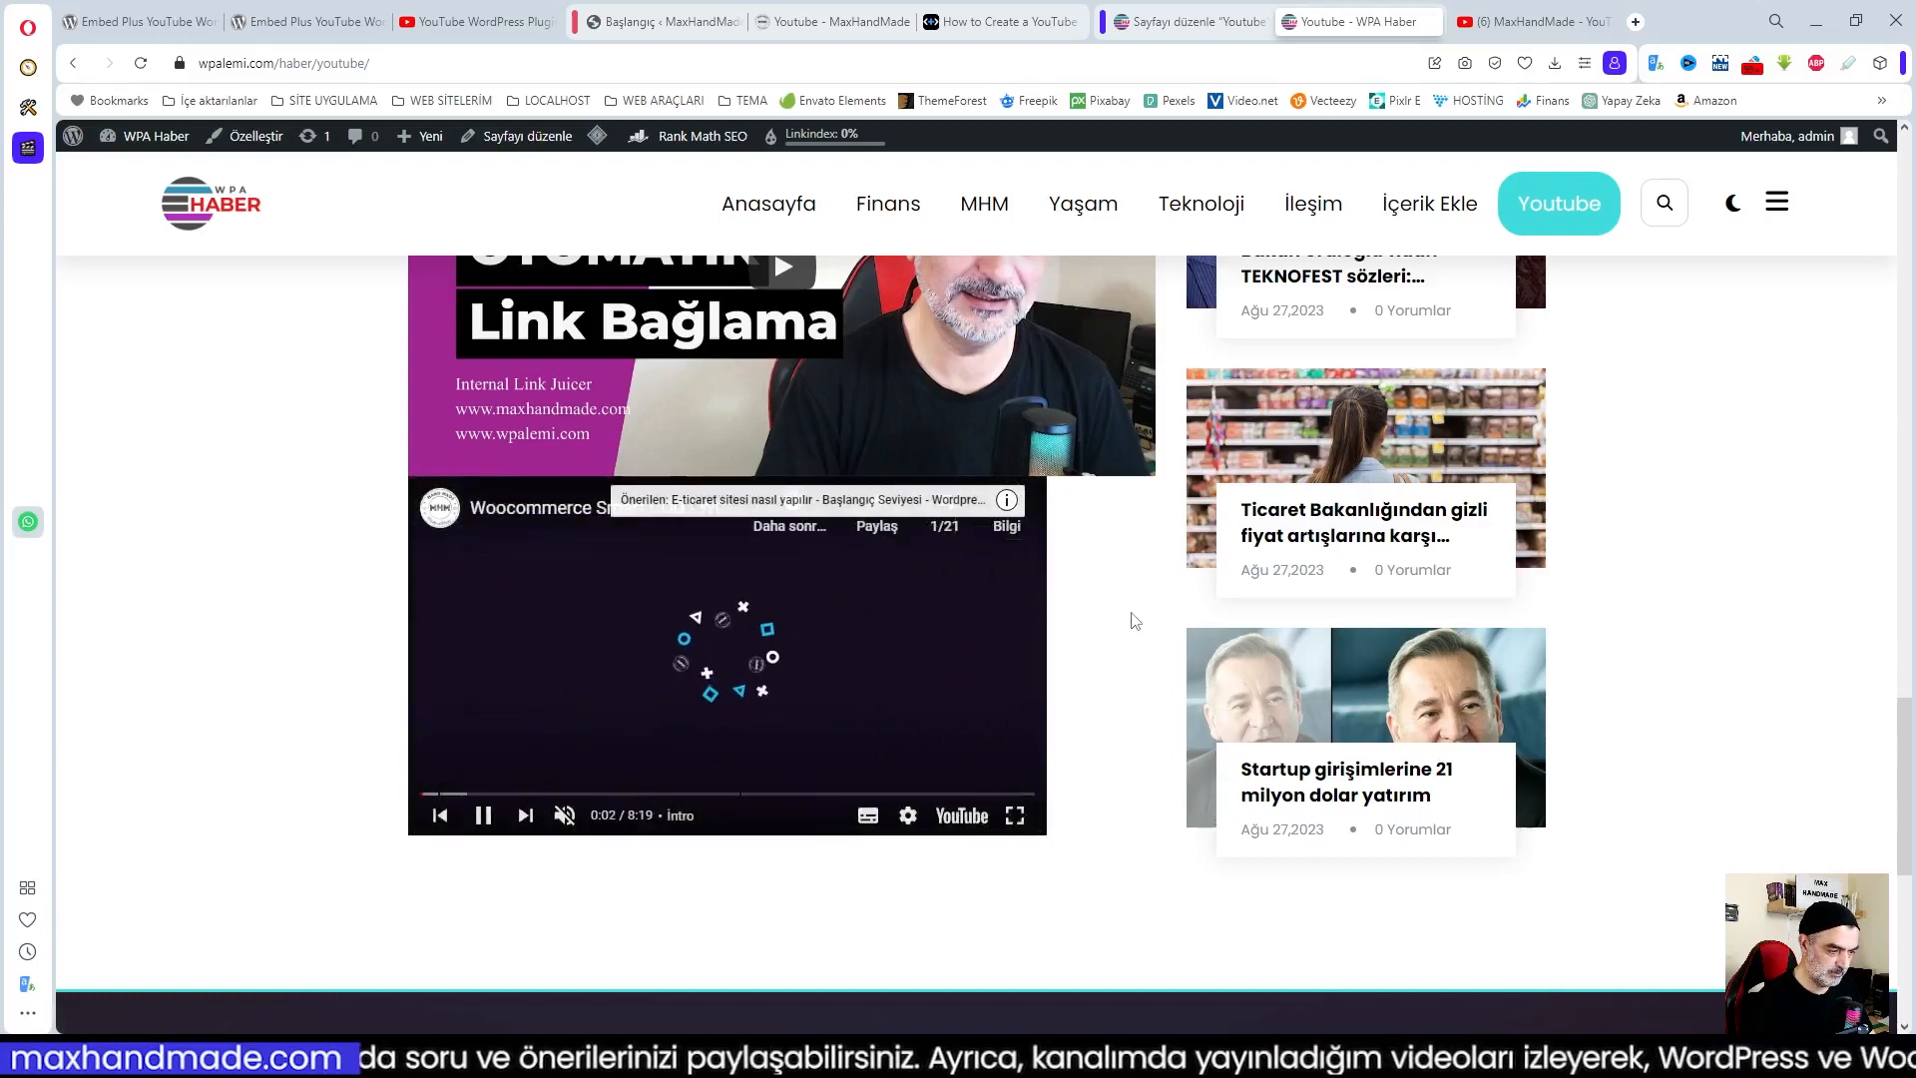
scroll(1128, 719, up, 2)
scroll(1130, 811, down, 3)
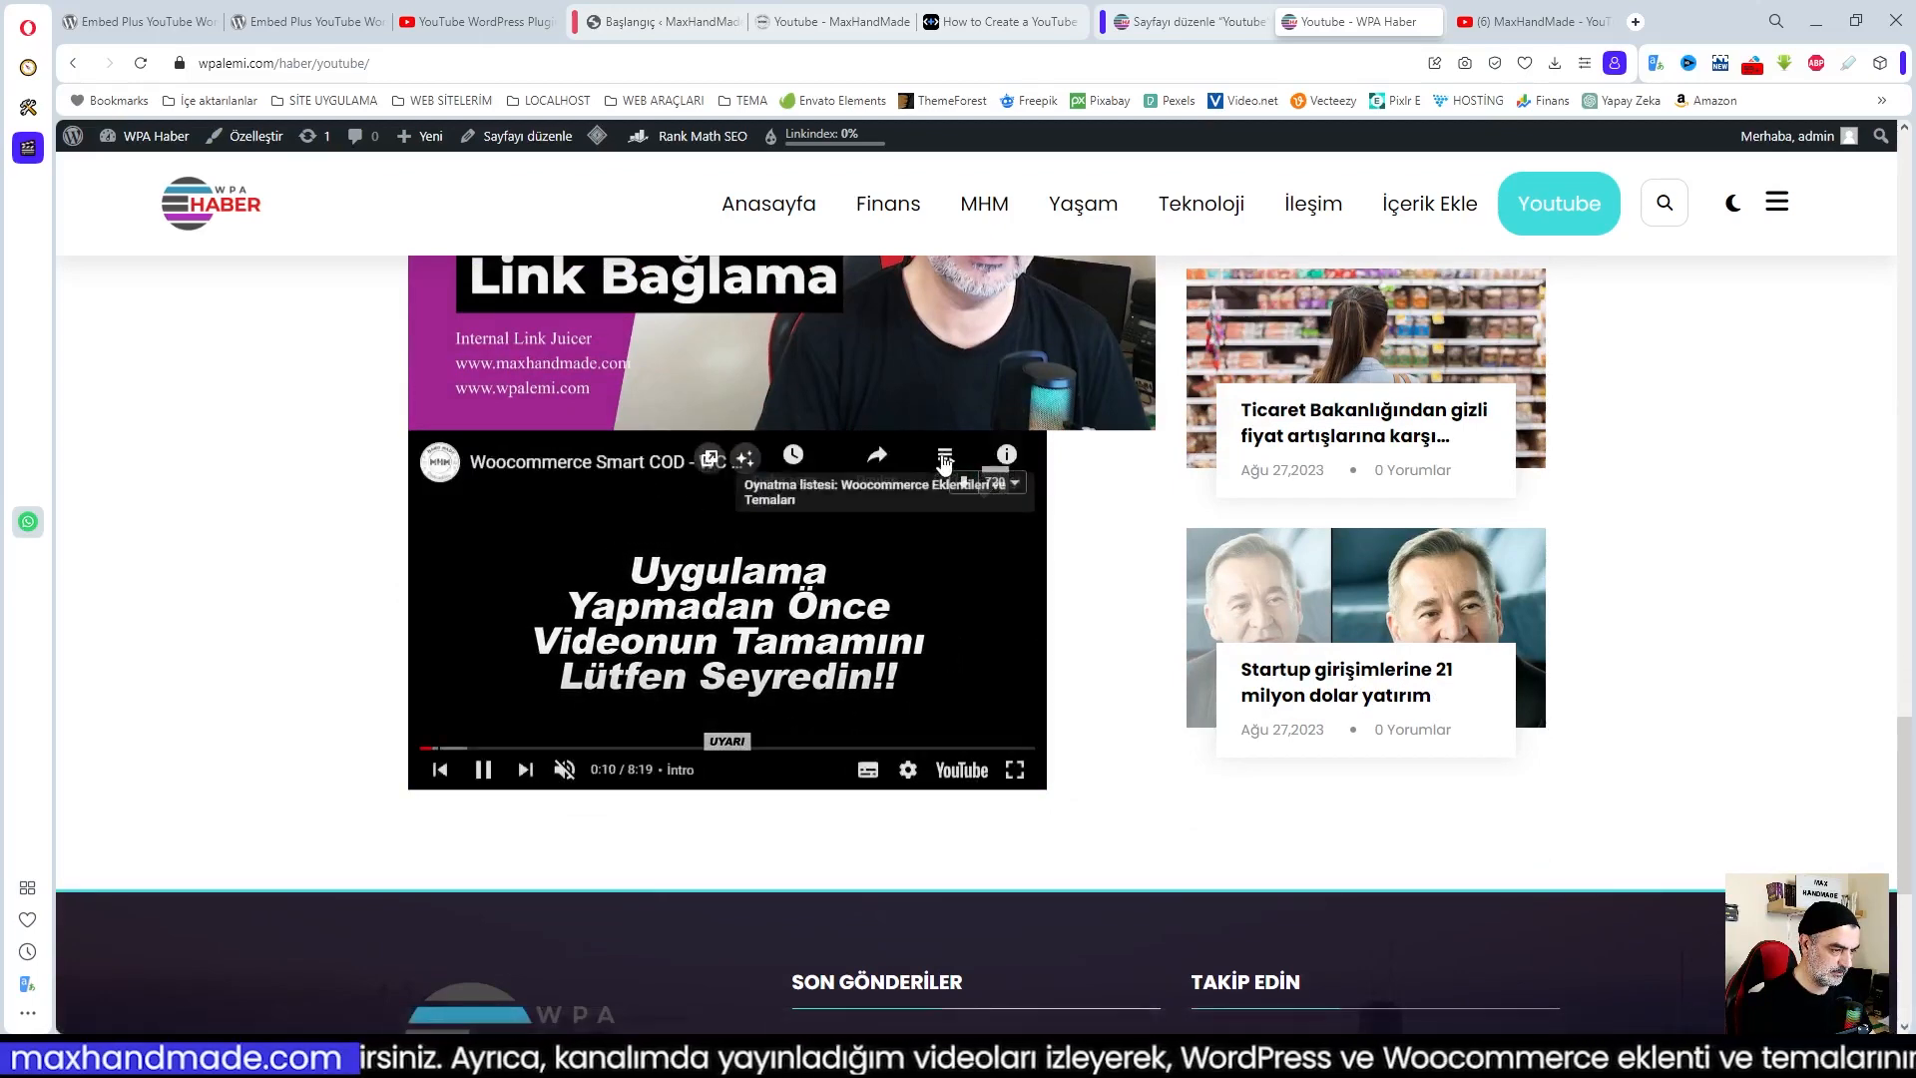
click(942, 461)
scroll(942, 626, down, 5)
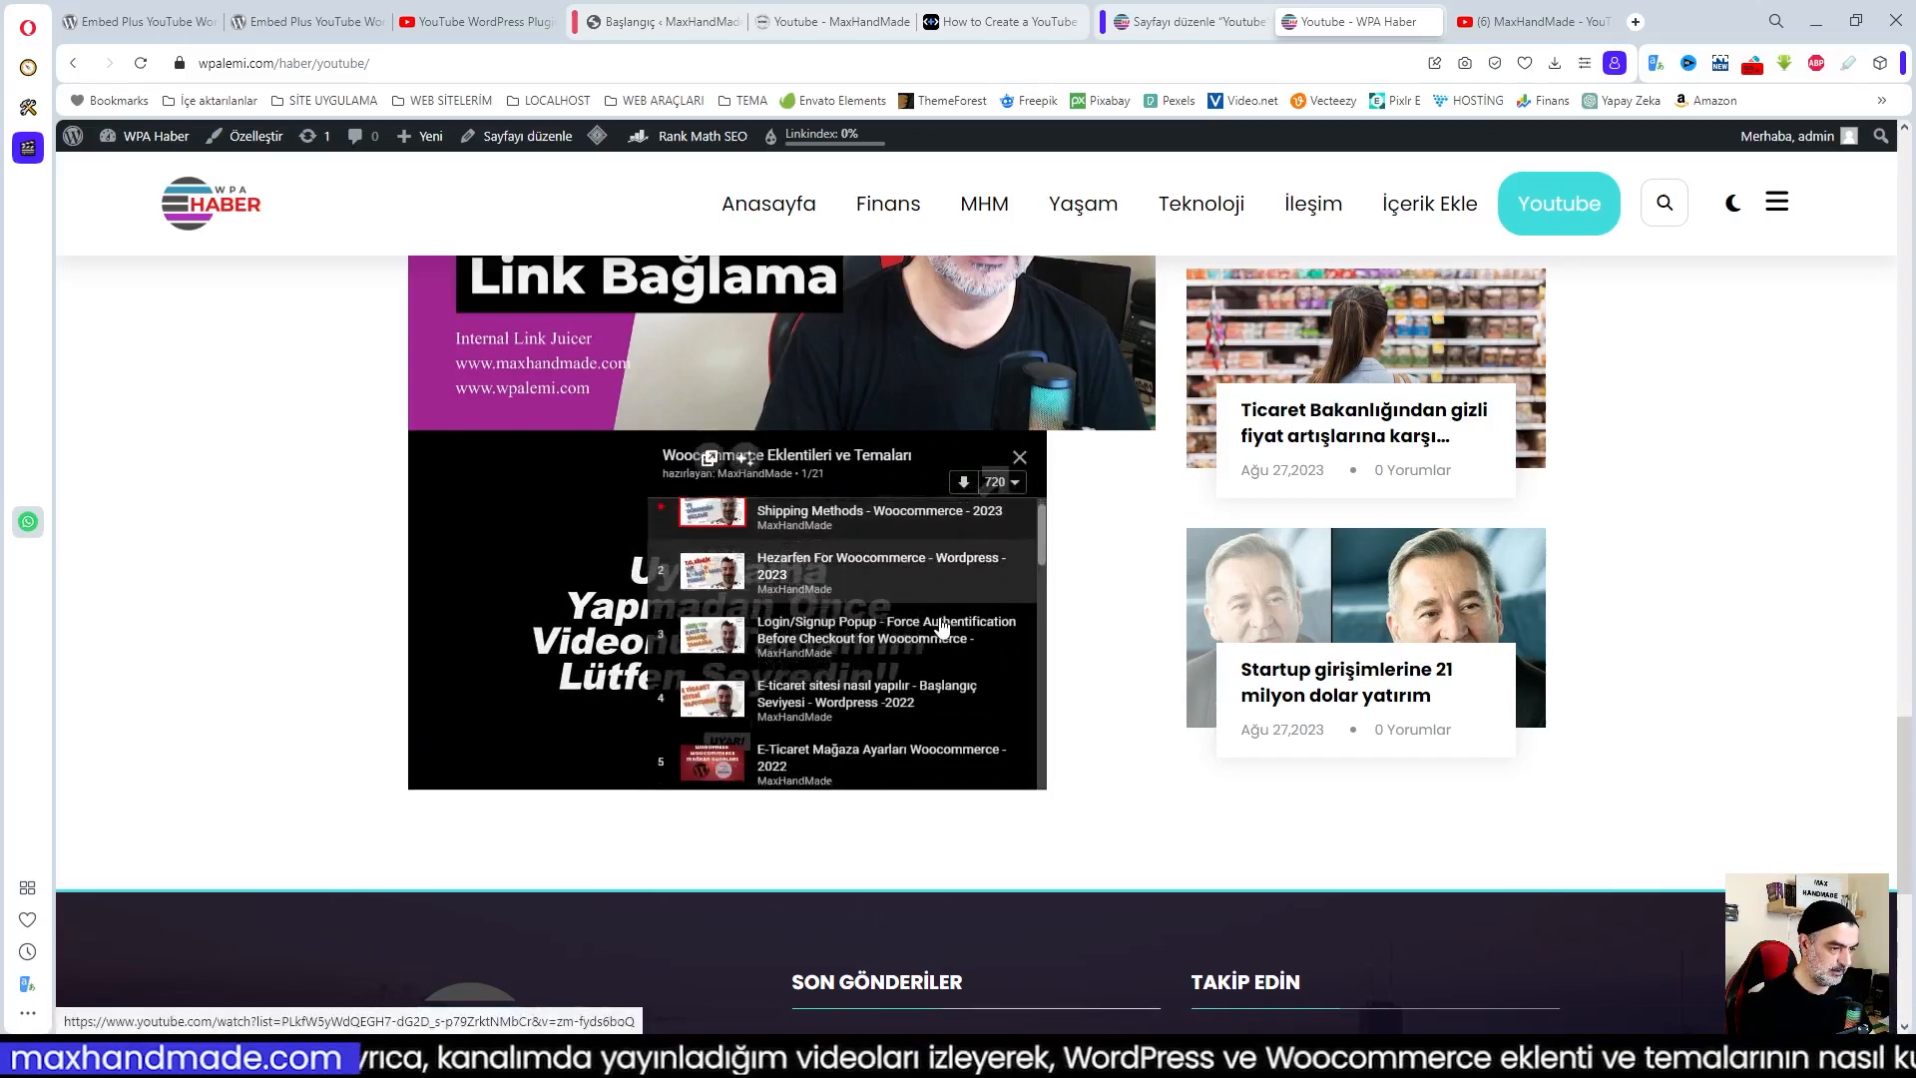
scroll(944, 625, up, 3)
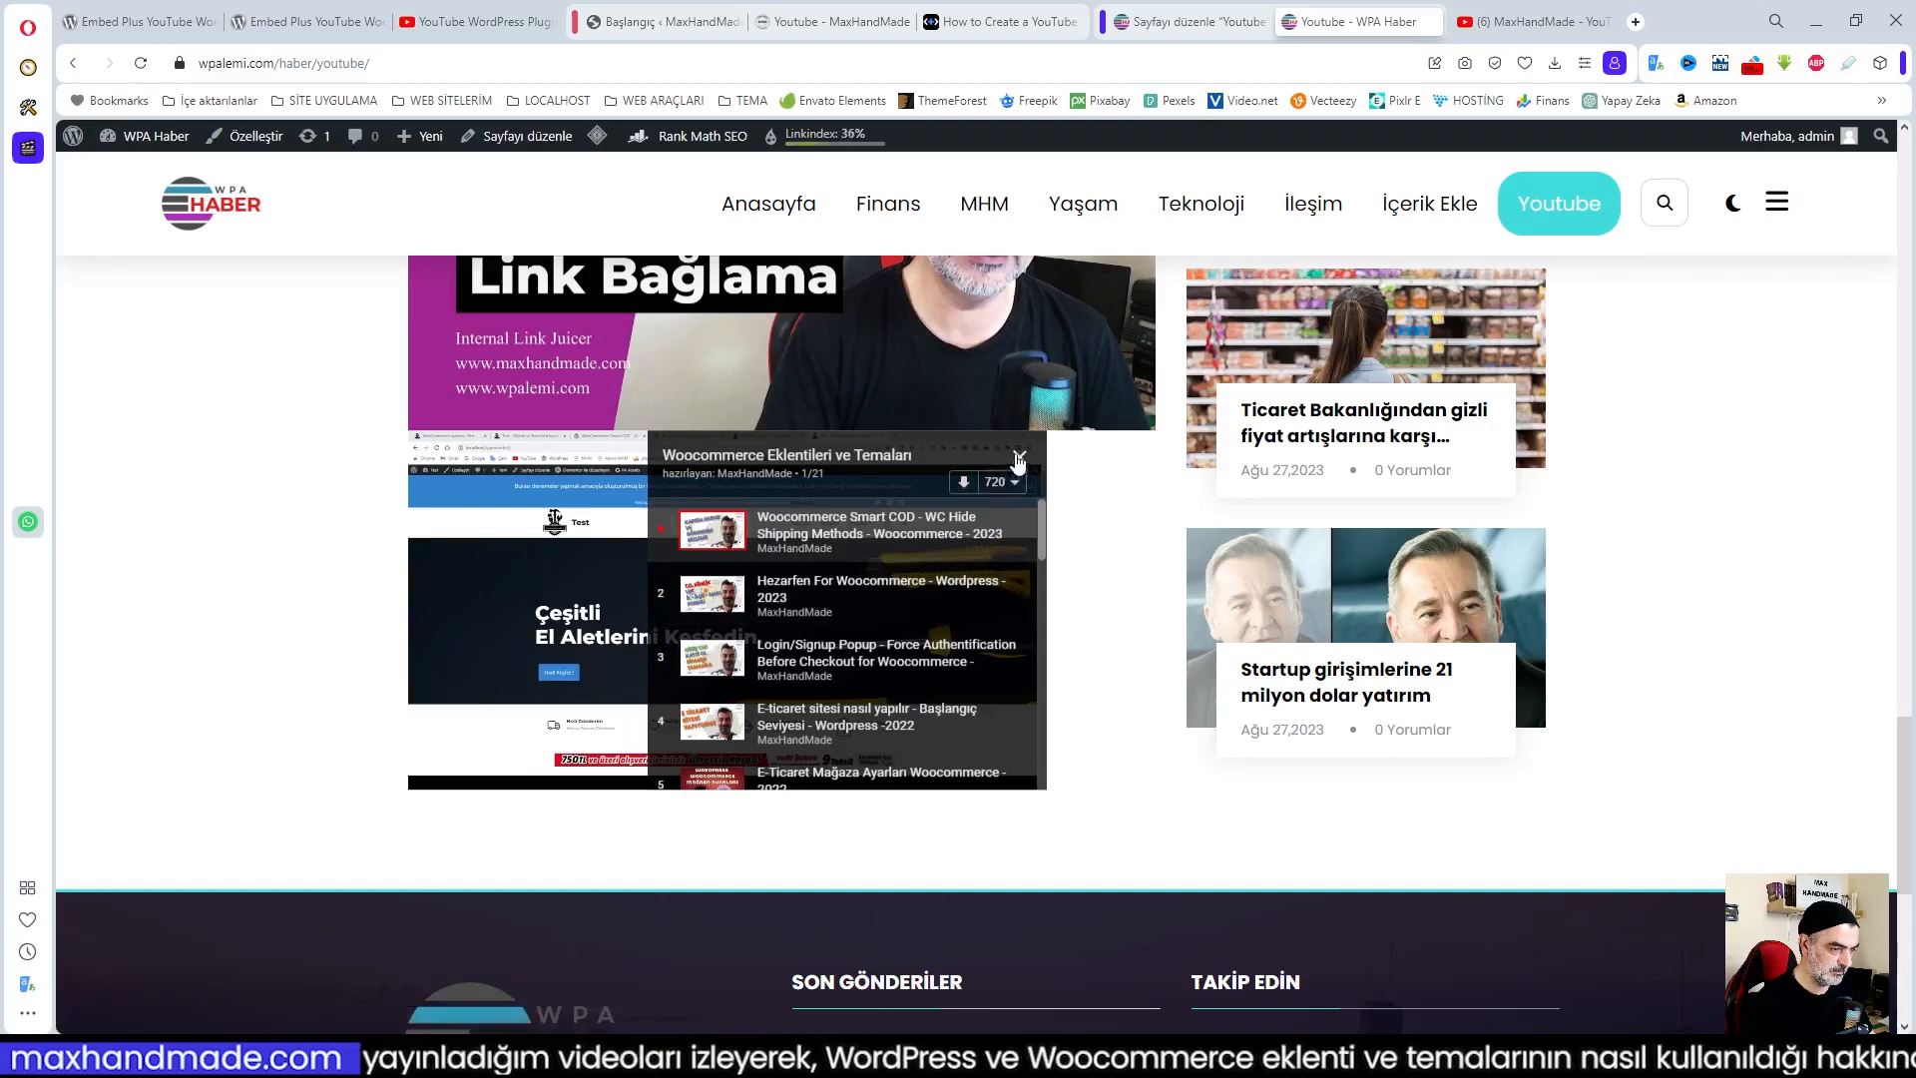
click(1018, 455)
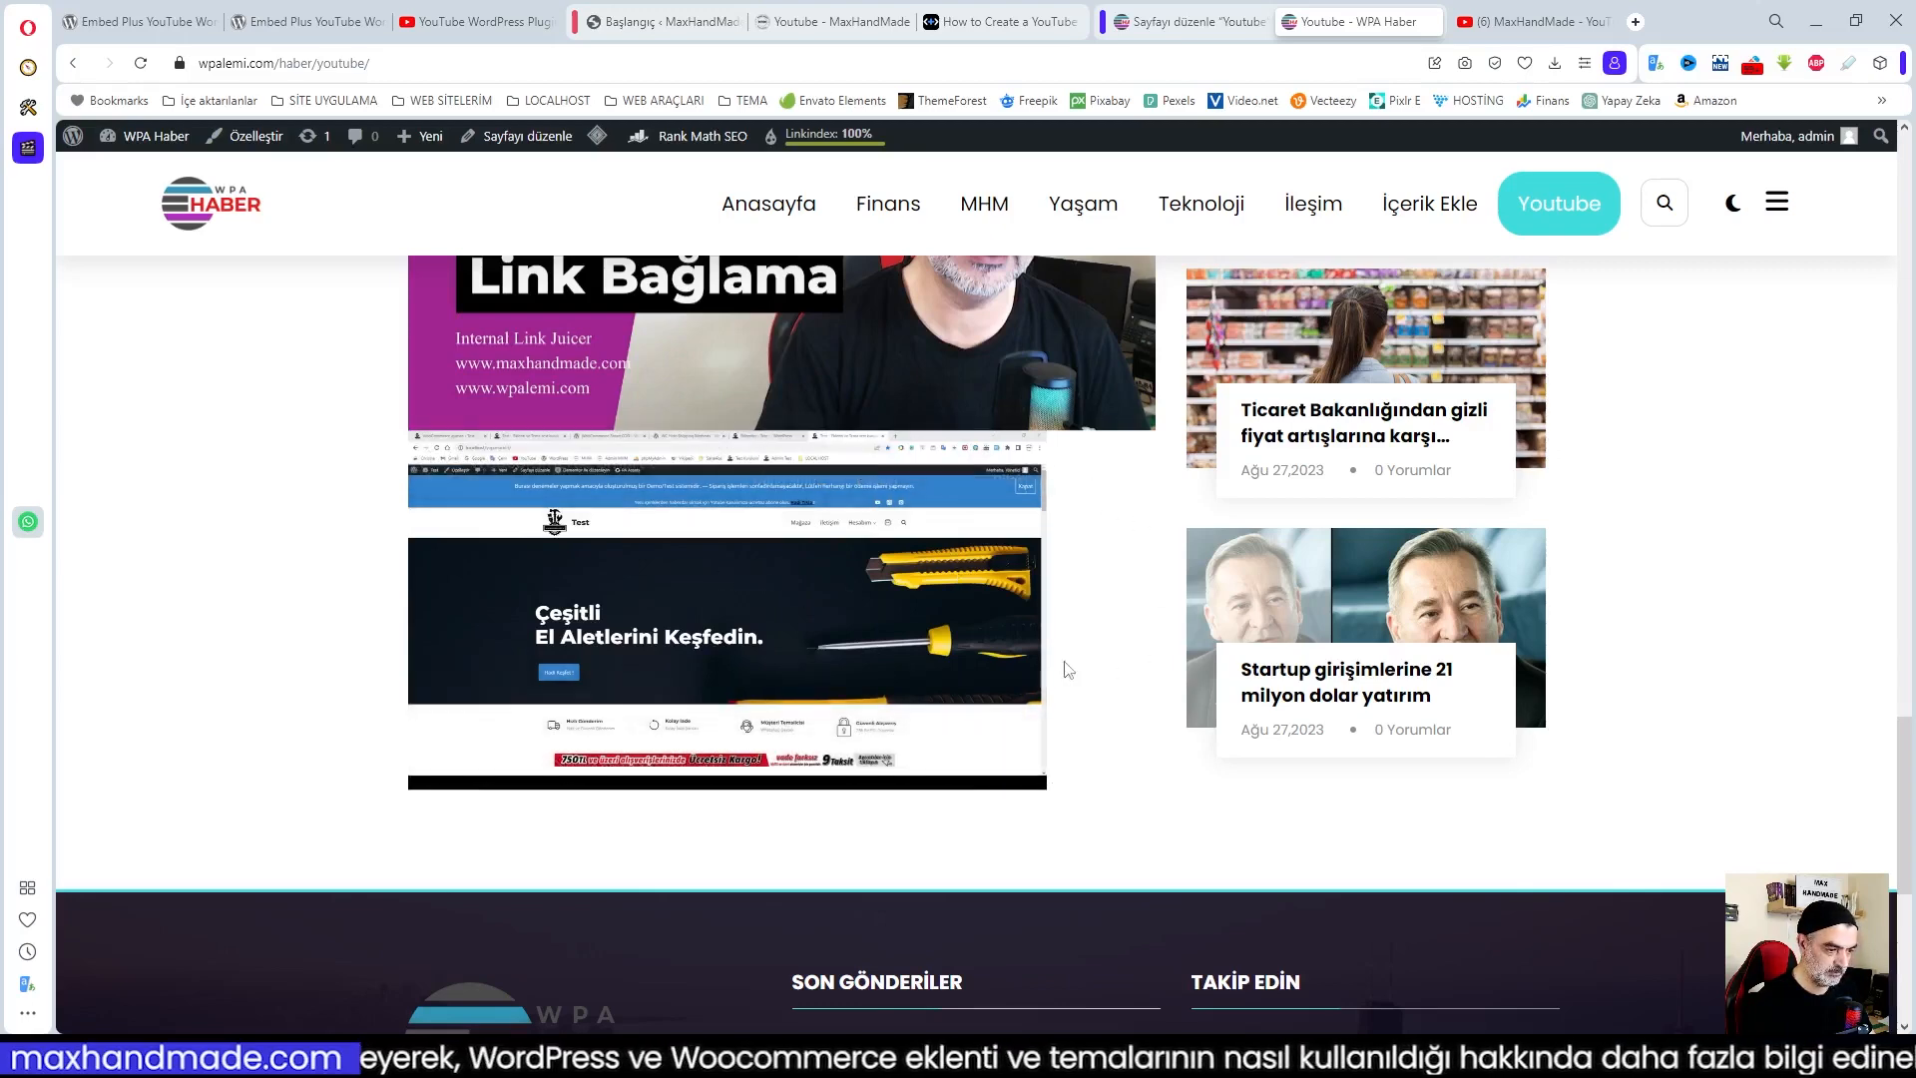
scroll(1068, 608, up, 3)
scroll(1070, 620, down, 2)
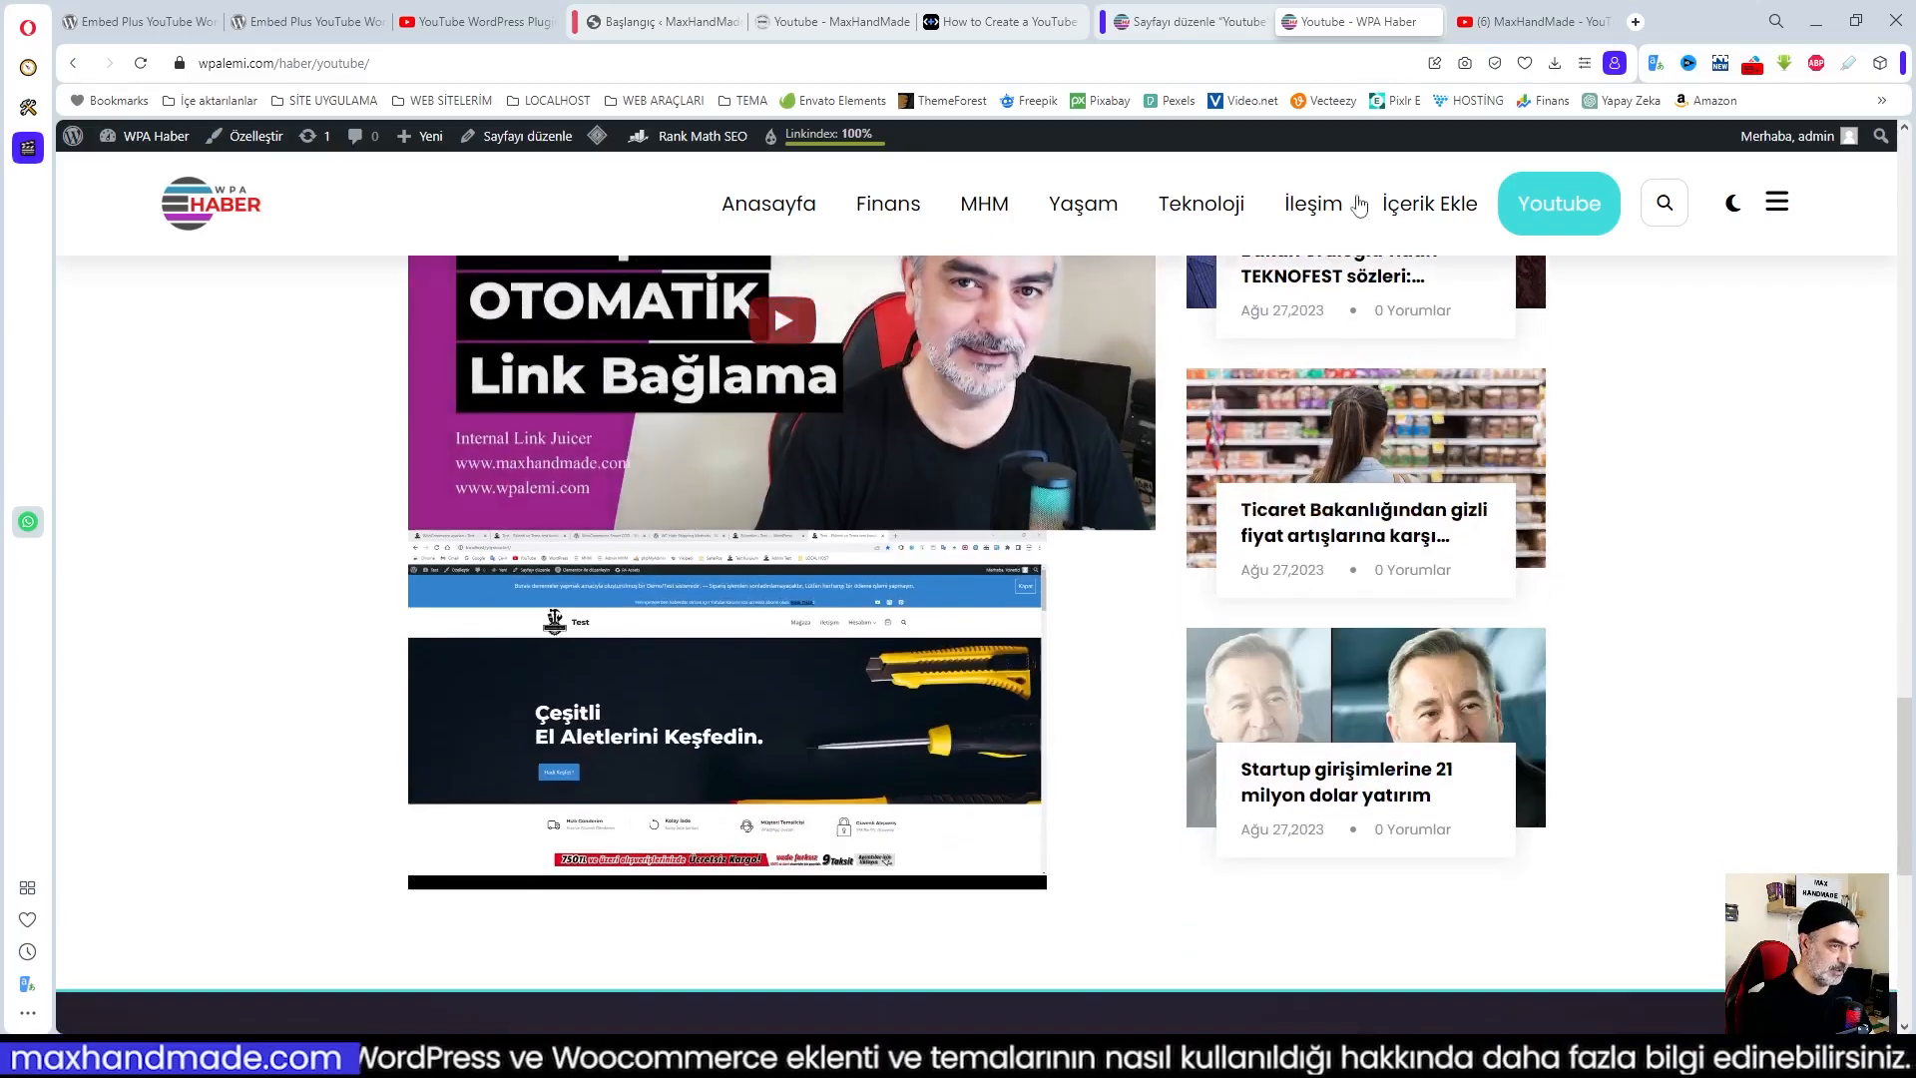
Return to the page editor, add a YouTube Wizard block below the embedded playlist and open its wizard
click(1197, 22)
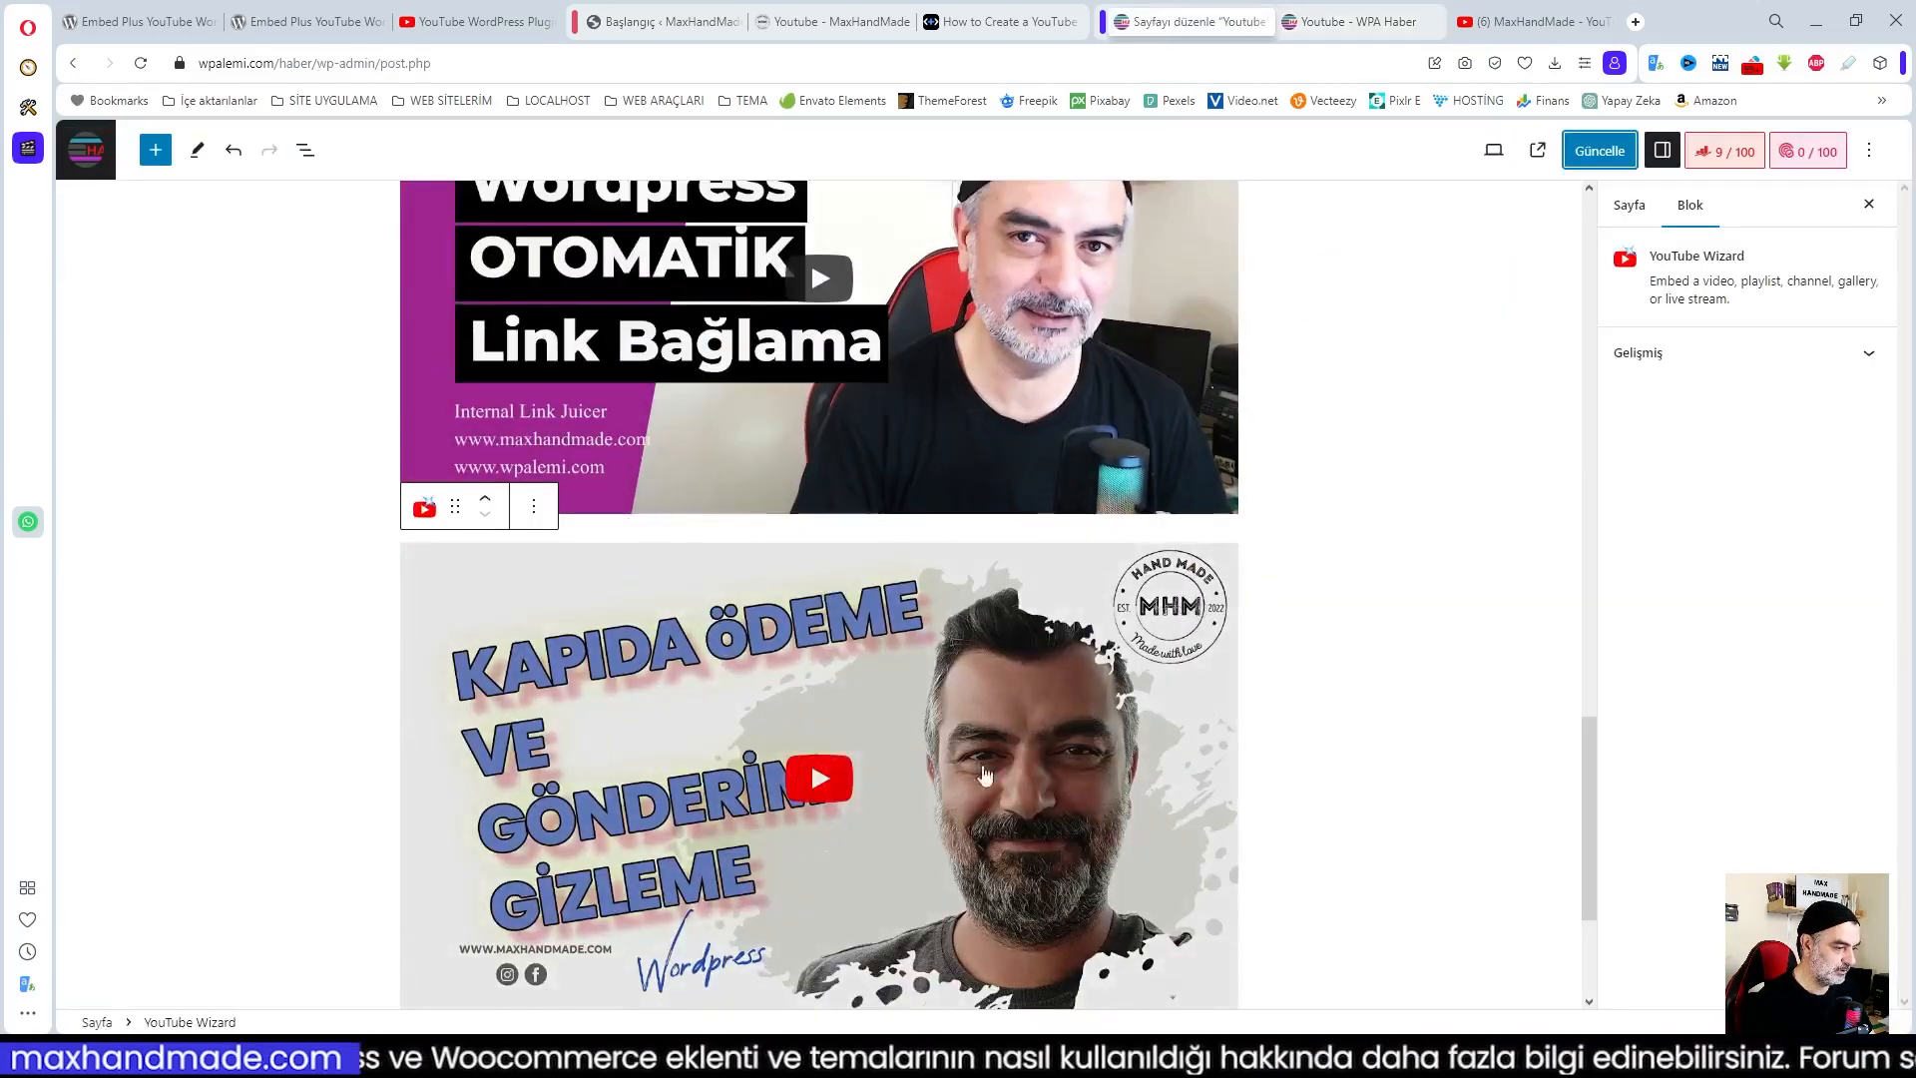
scroll(985, 774, down, 3)
click(1347, 651)
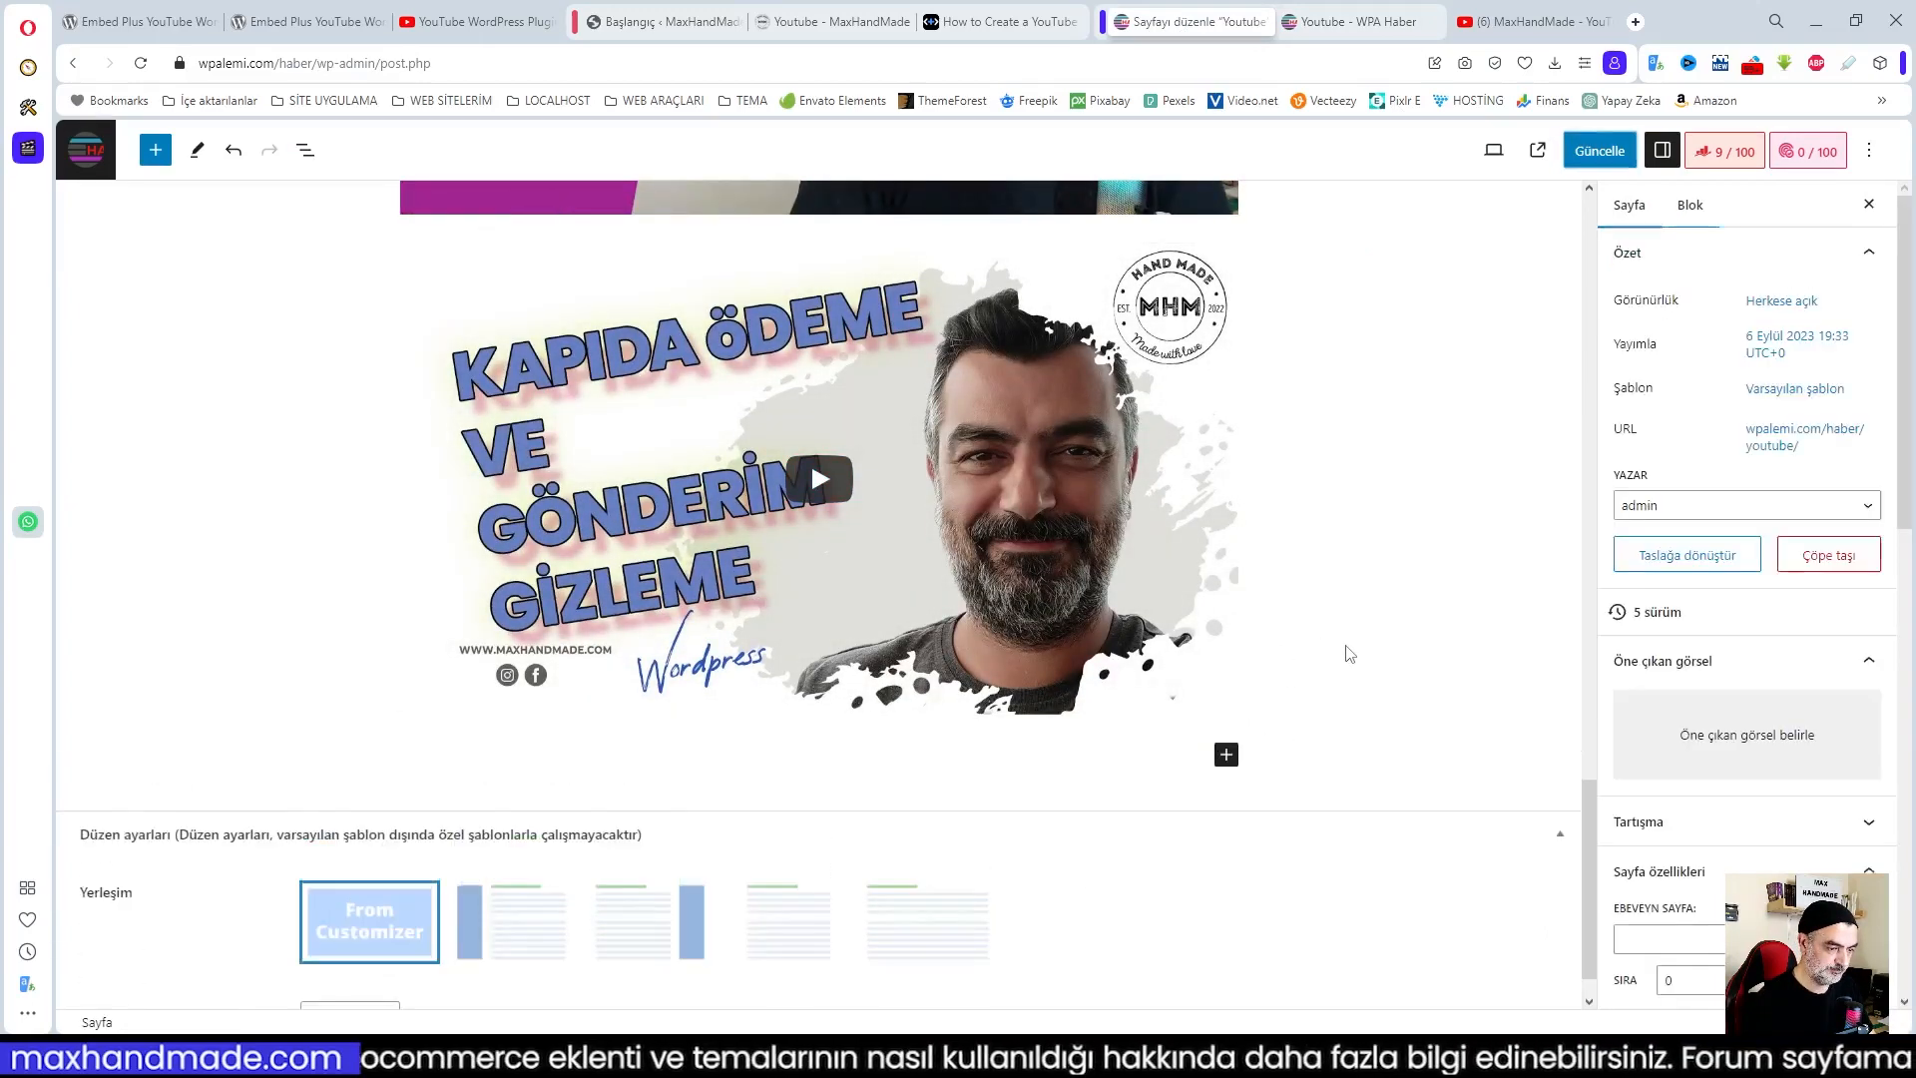
click(1226, 755)
click(1397, 895)
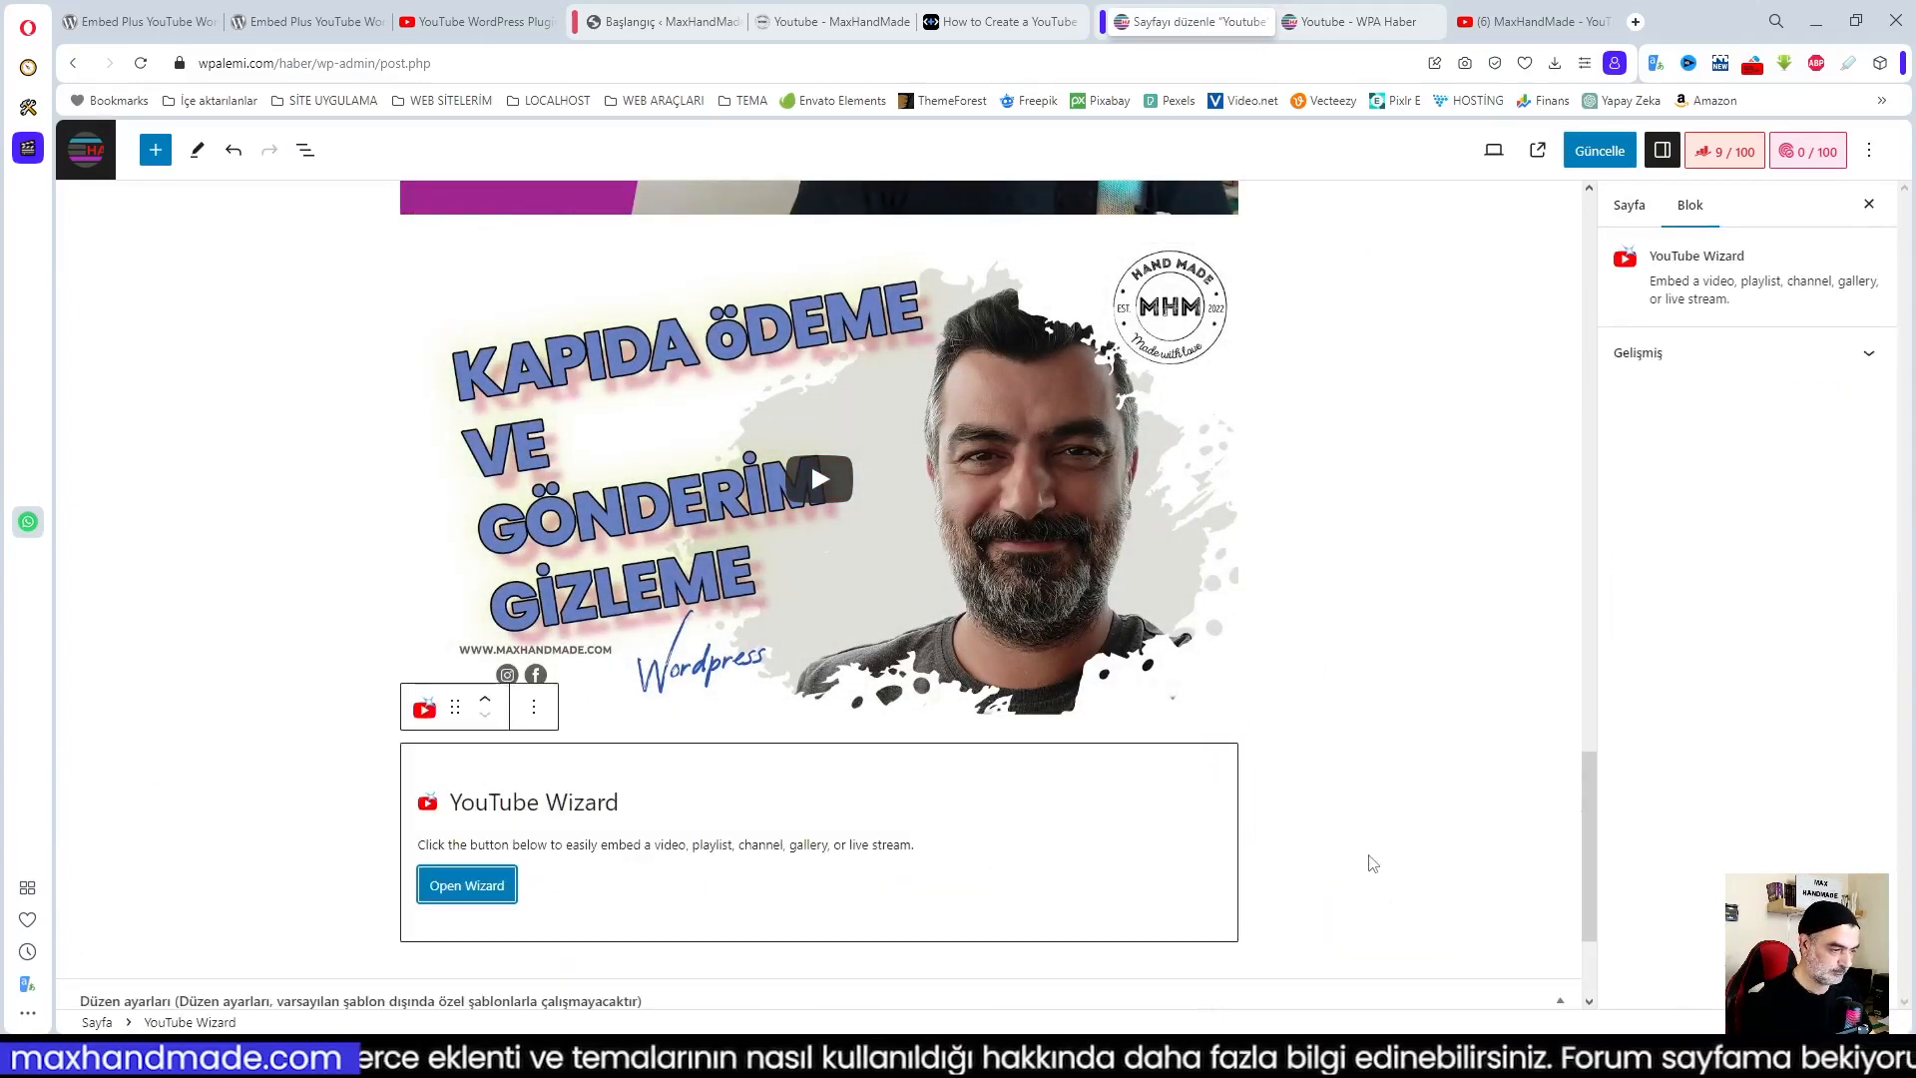
click(465, 885)
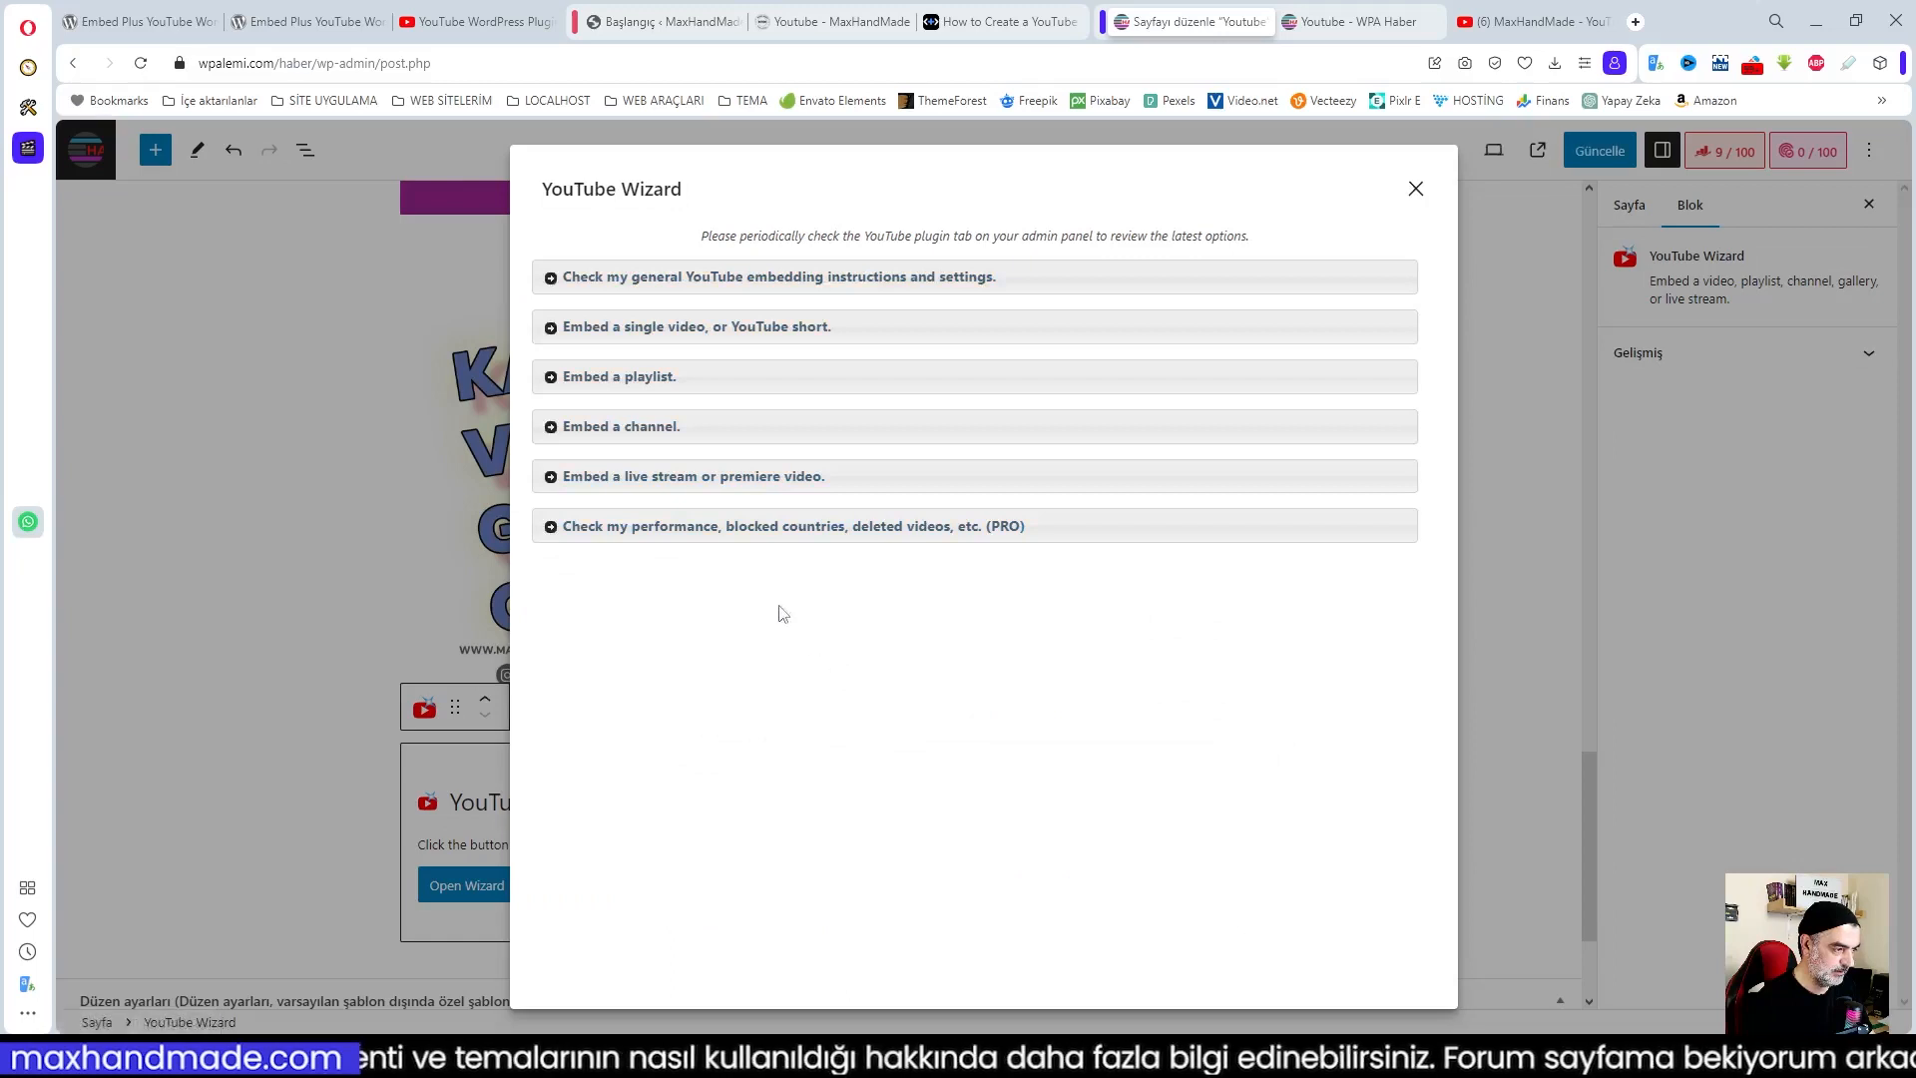
Fetch the playlist with the copied link, following the gallery layout directions, and insert it as a gallery
click(644, 383)
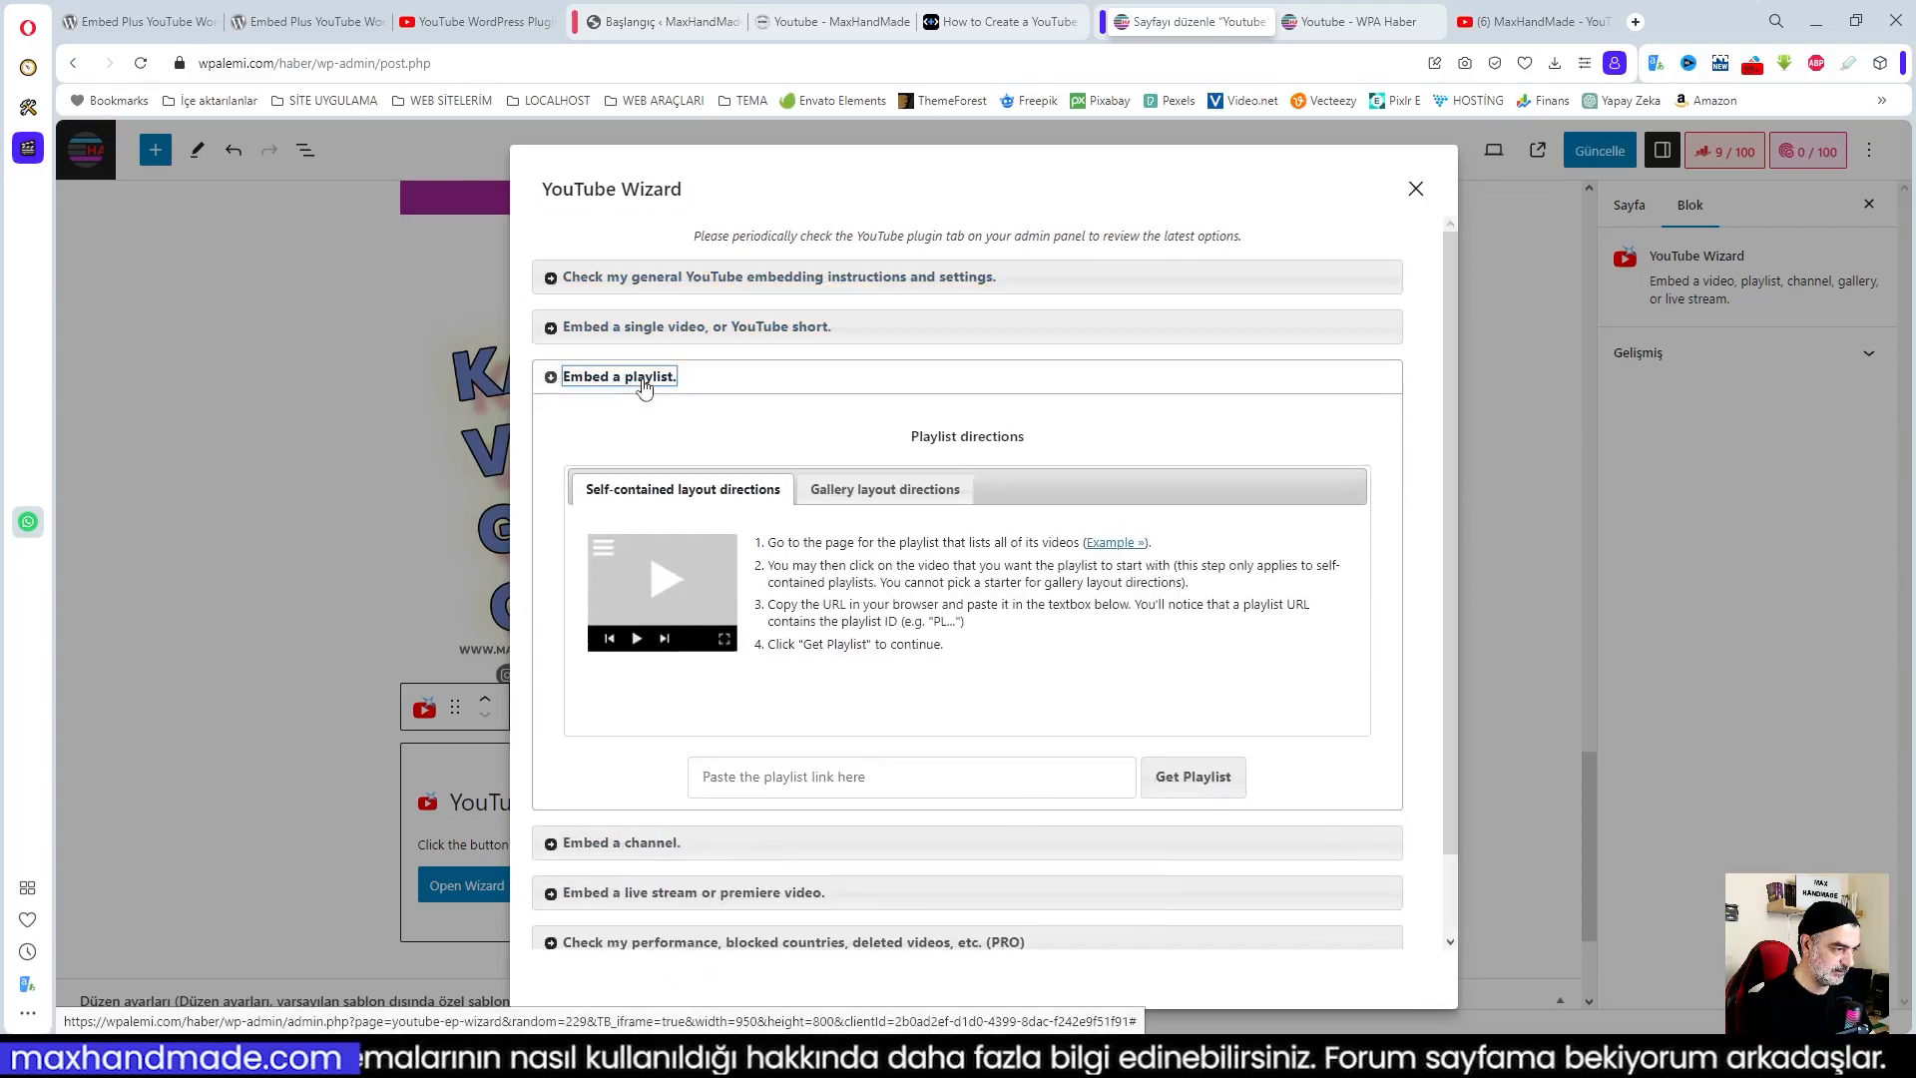
click(843, 491)
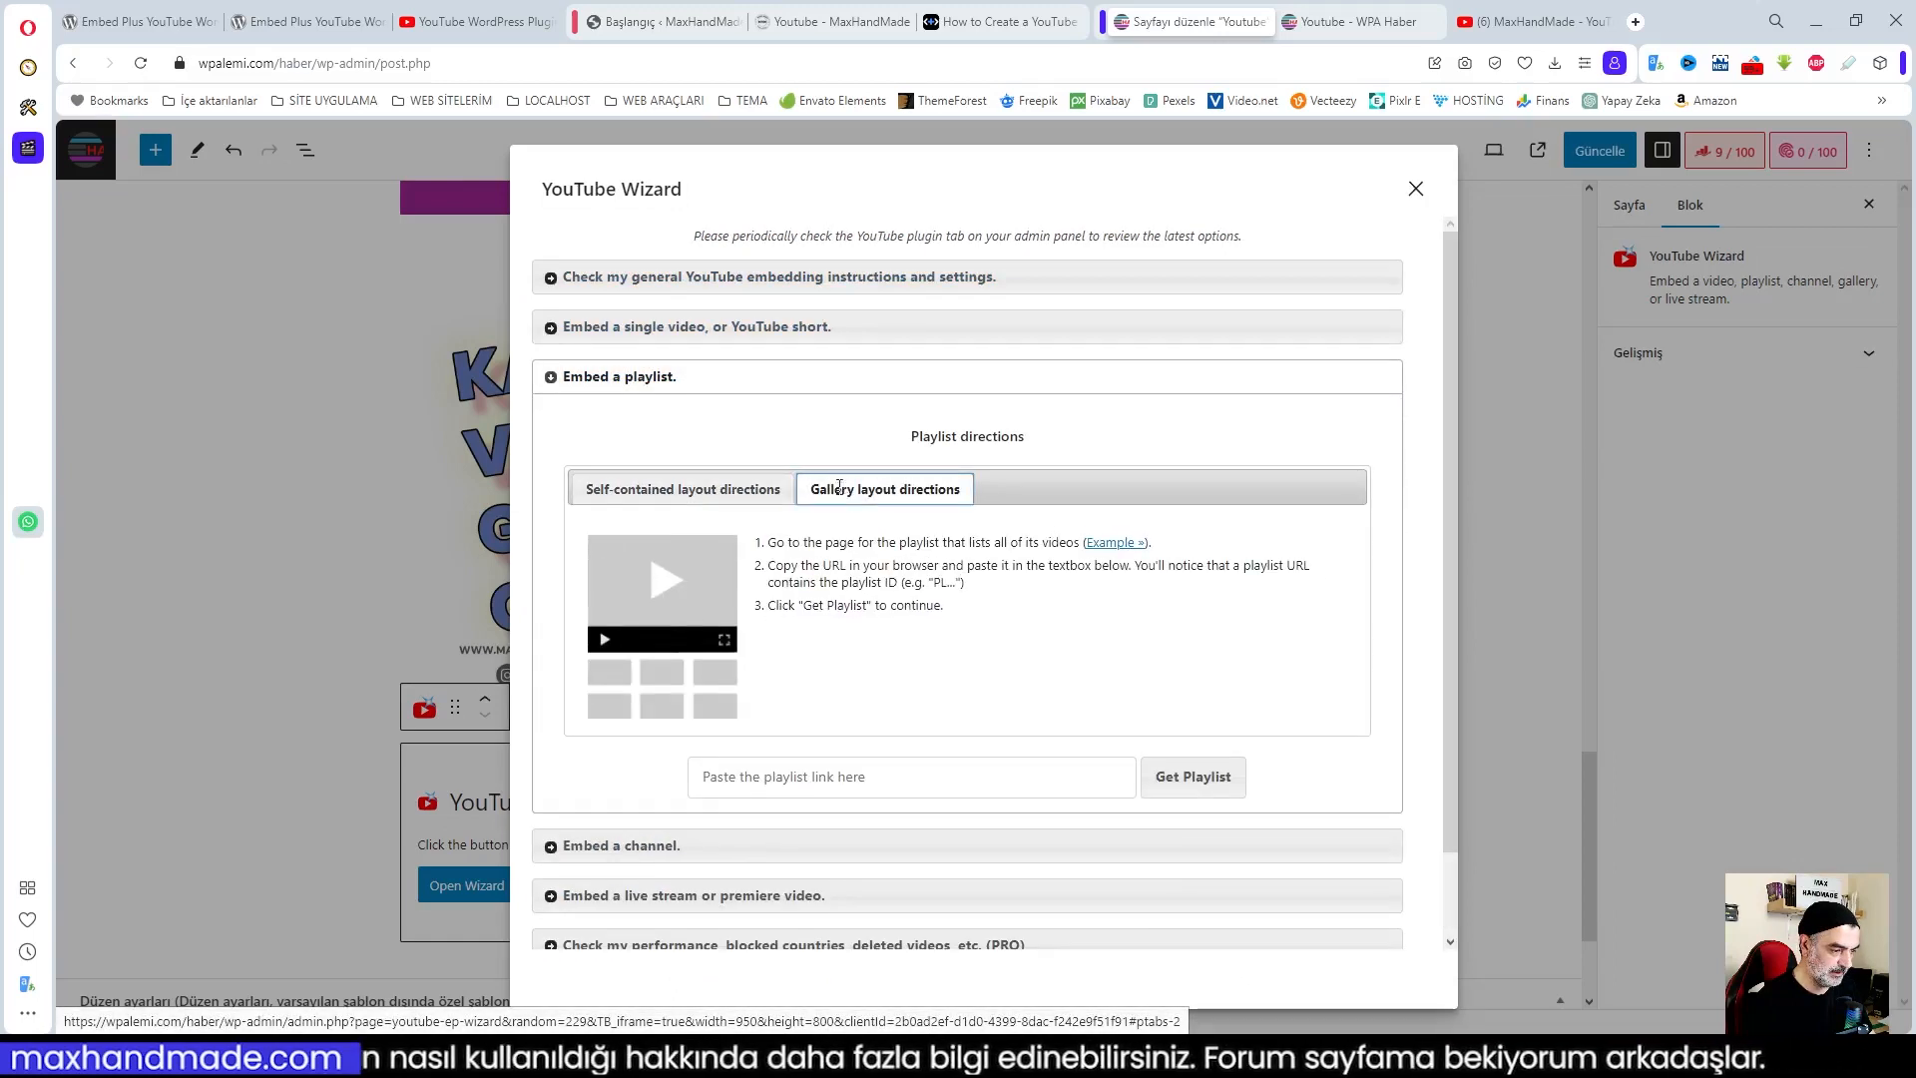
click(816, 776)
key(ctrl+v)
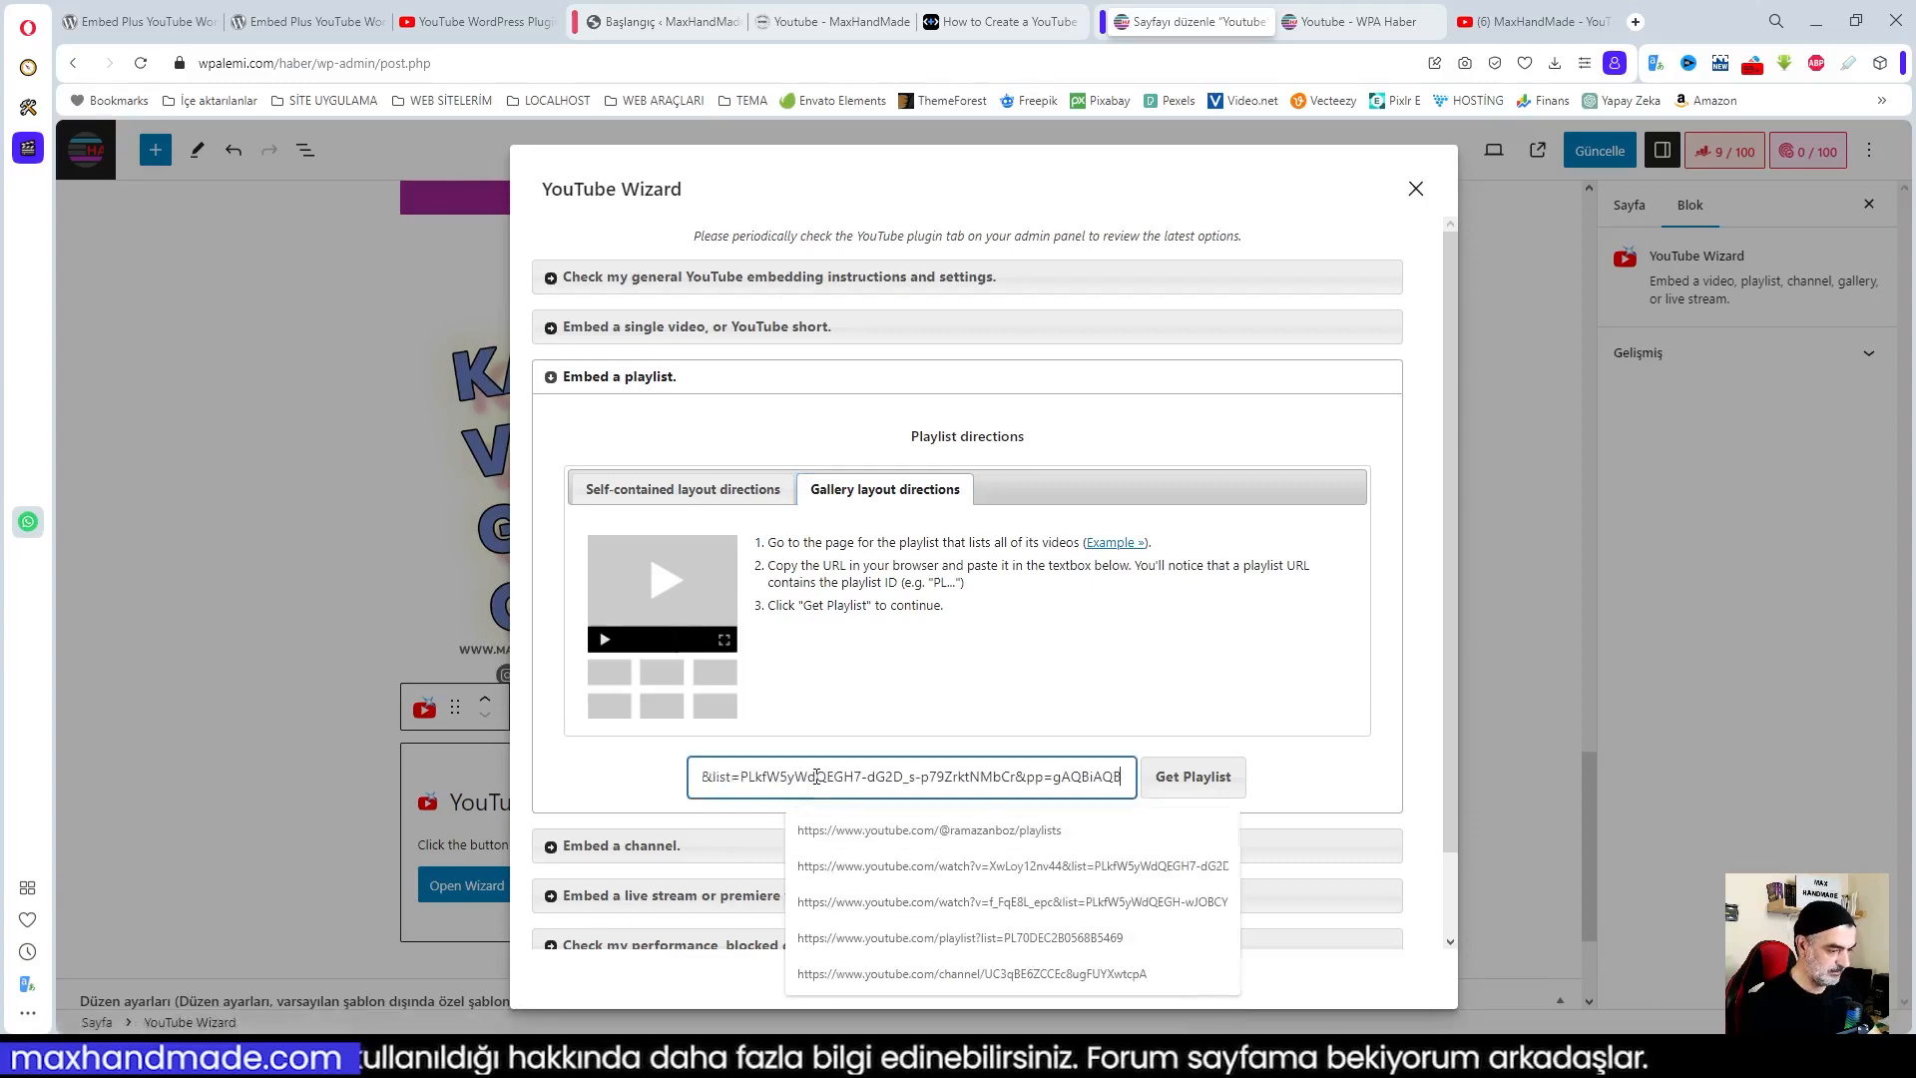
click(1206, 777)
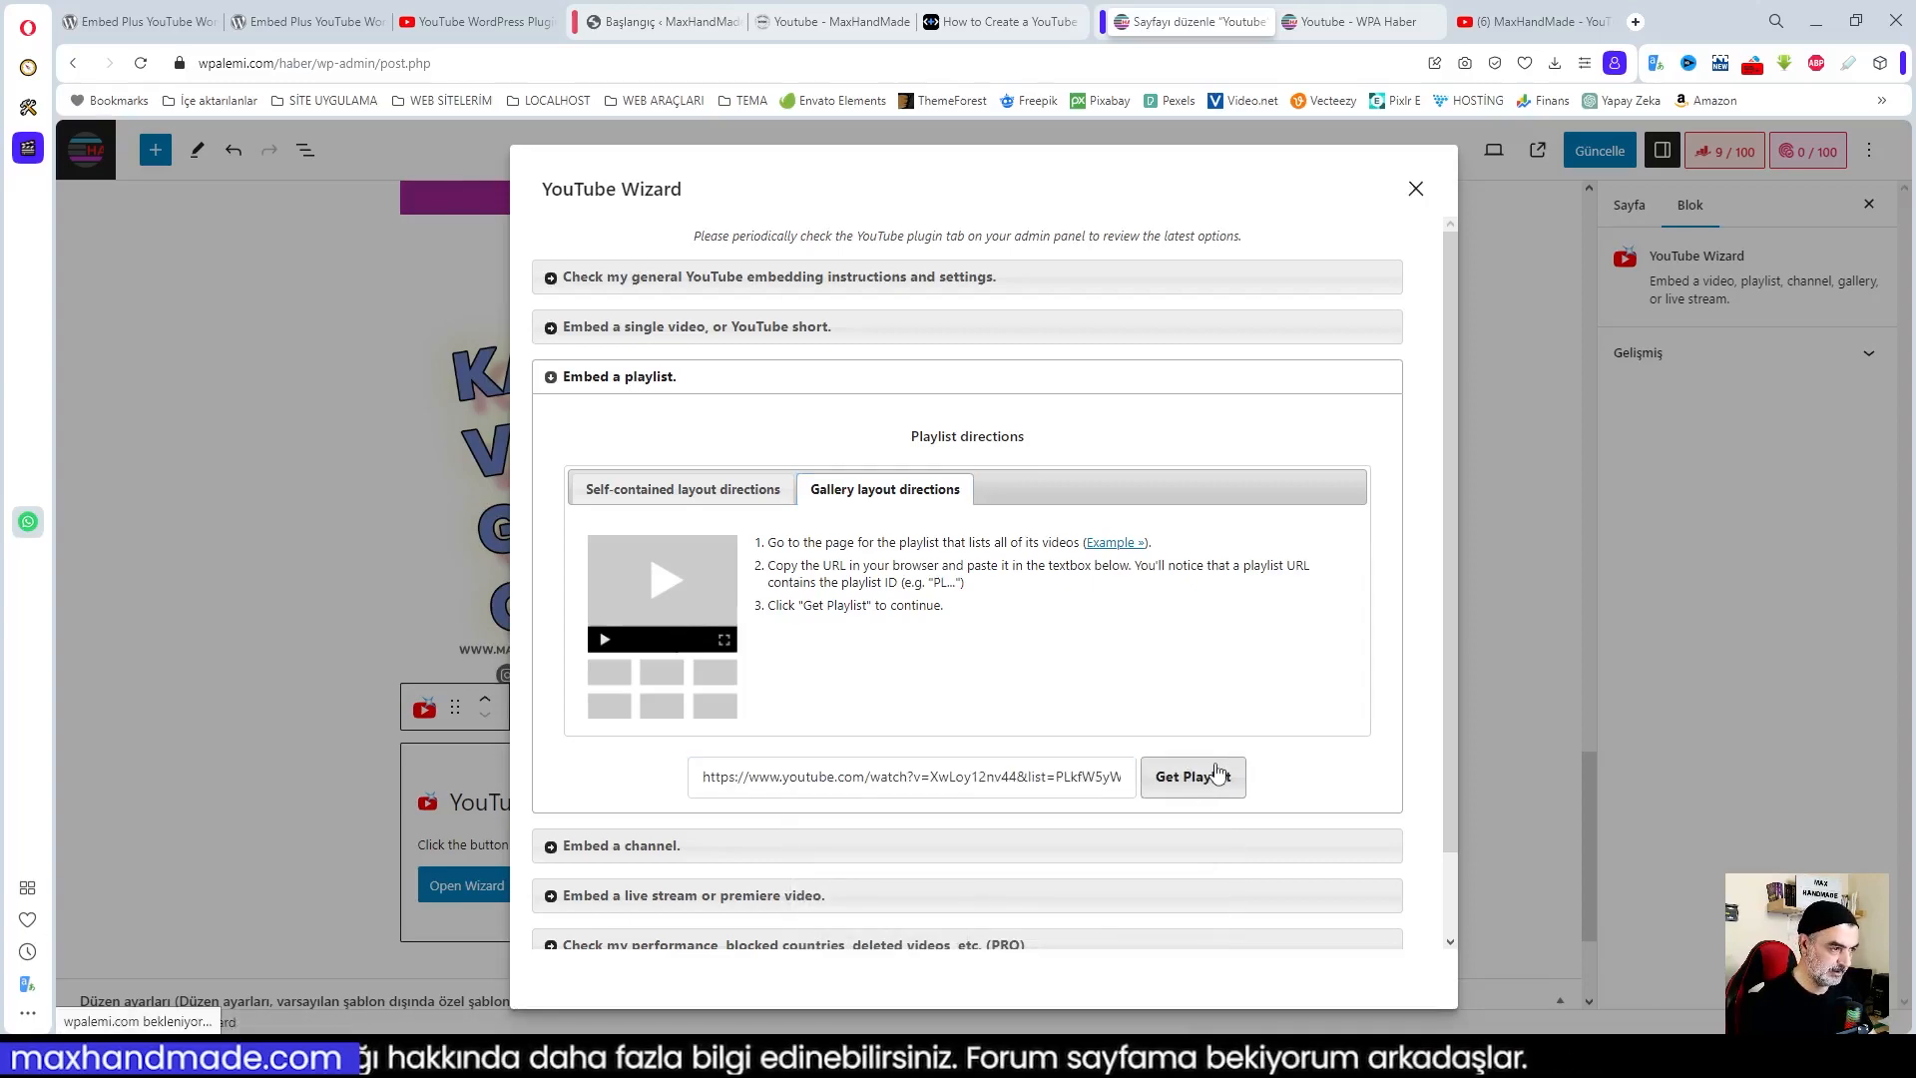
scroll(948, 539, down, 1)
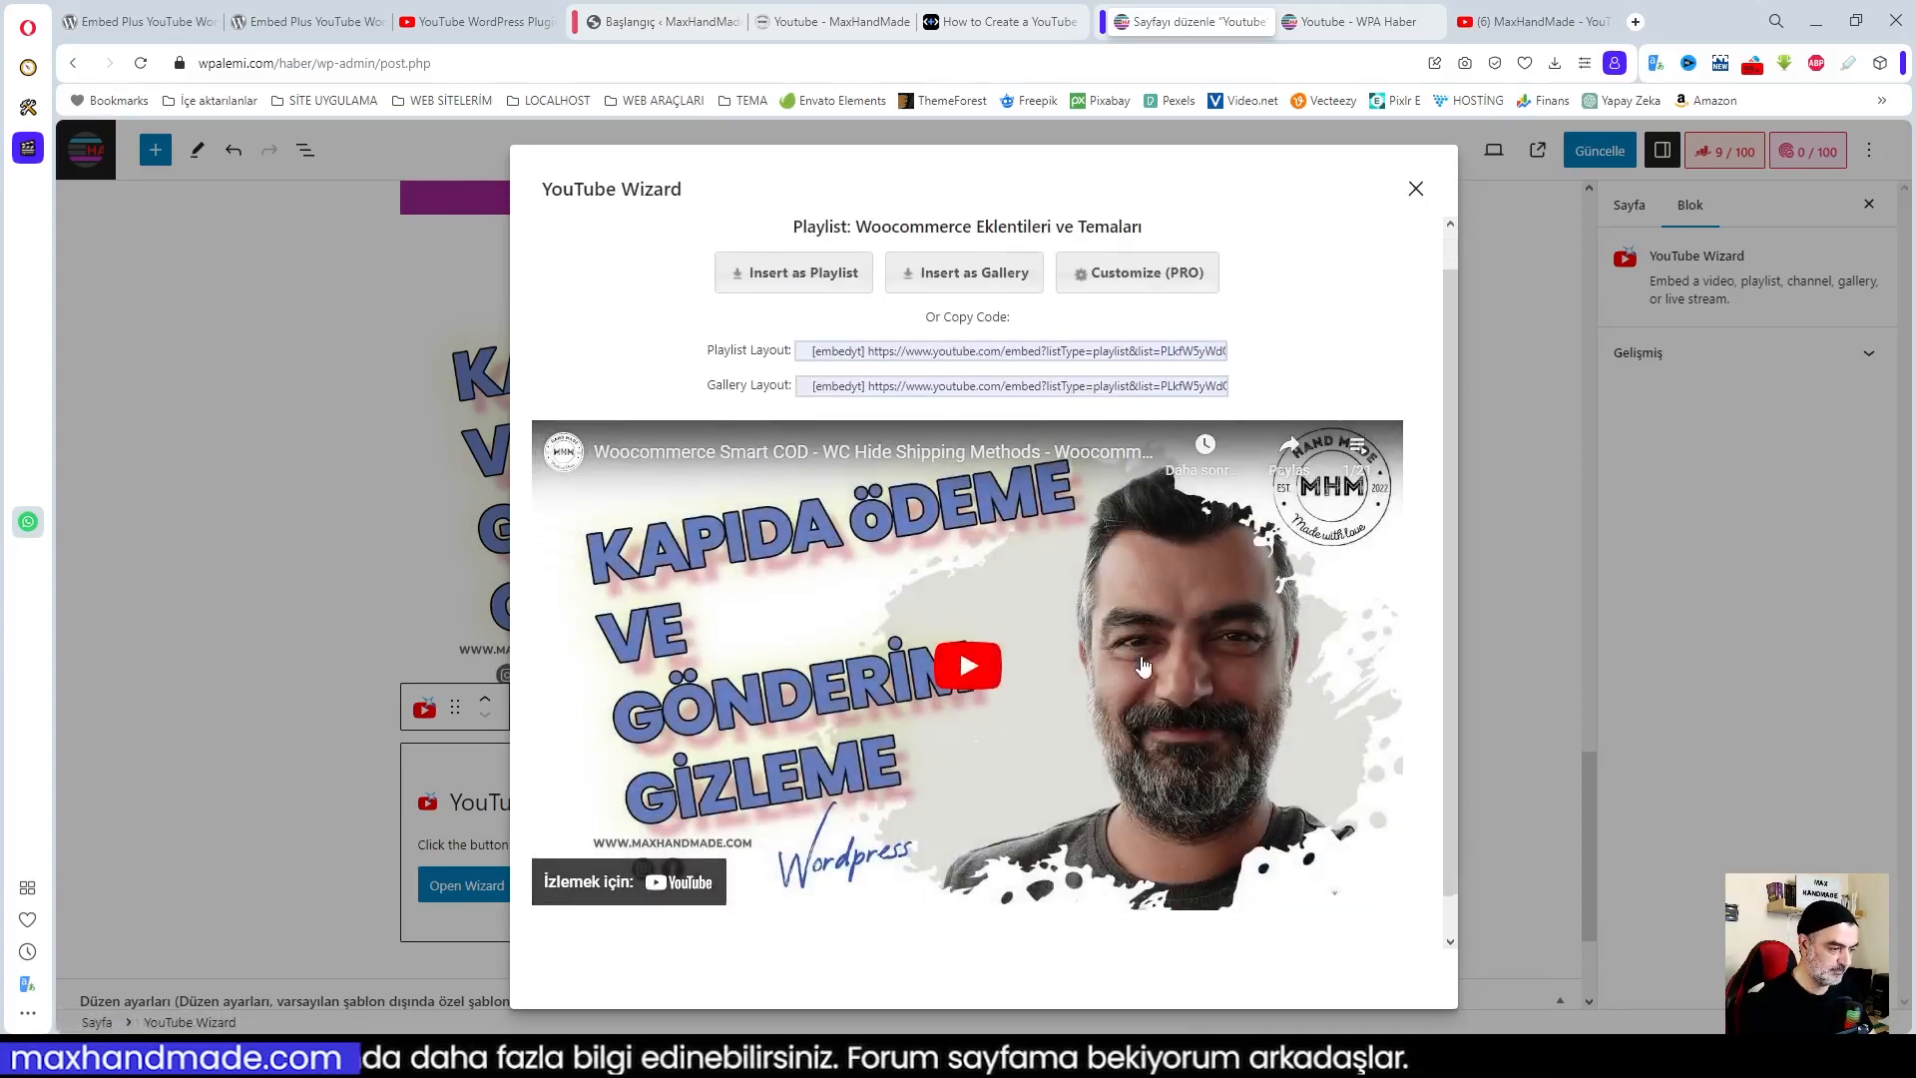
scroll(958, 449, up, 1)
click(968, 319)
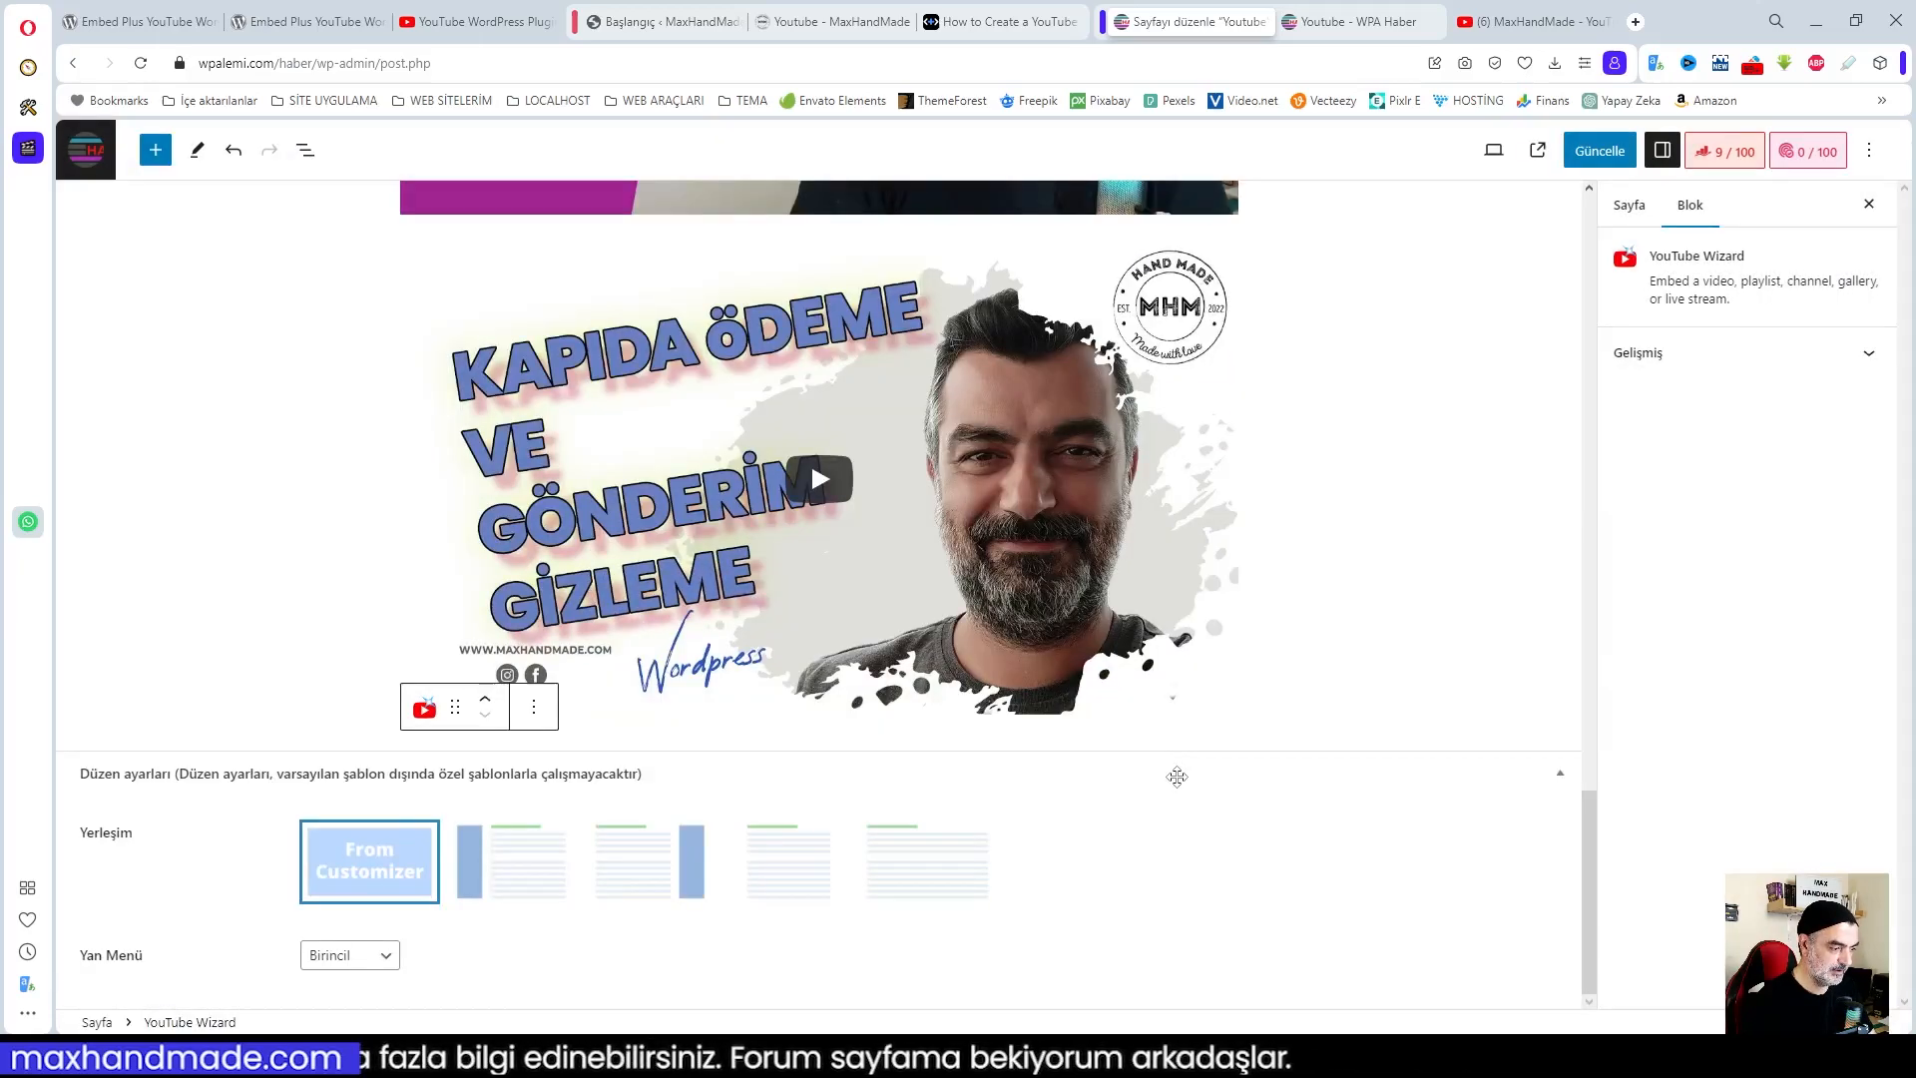
Review the inserted playlist gallery in the editor and compare it with the channel gallery higher up the page
scroll(798, 619, down, 3)
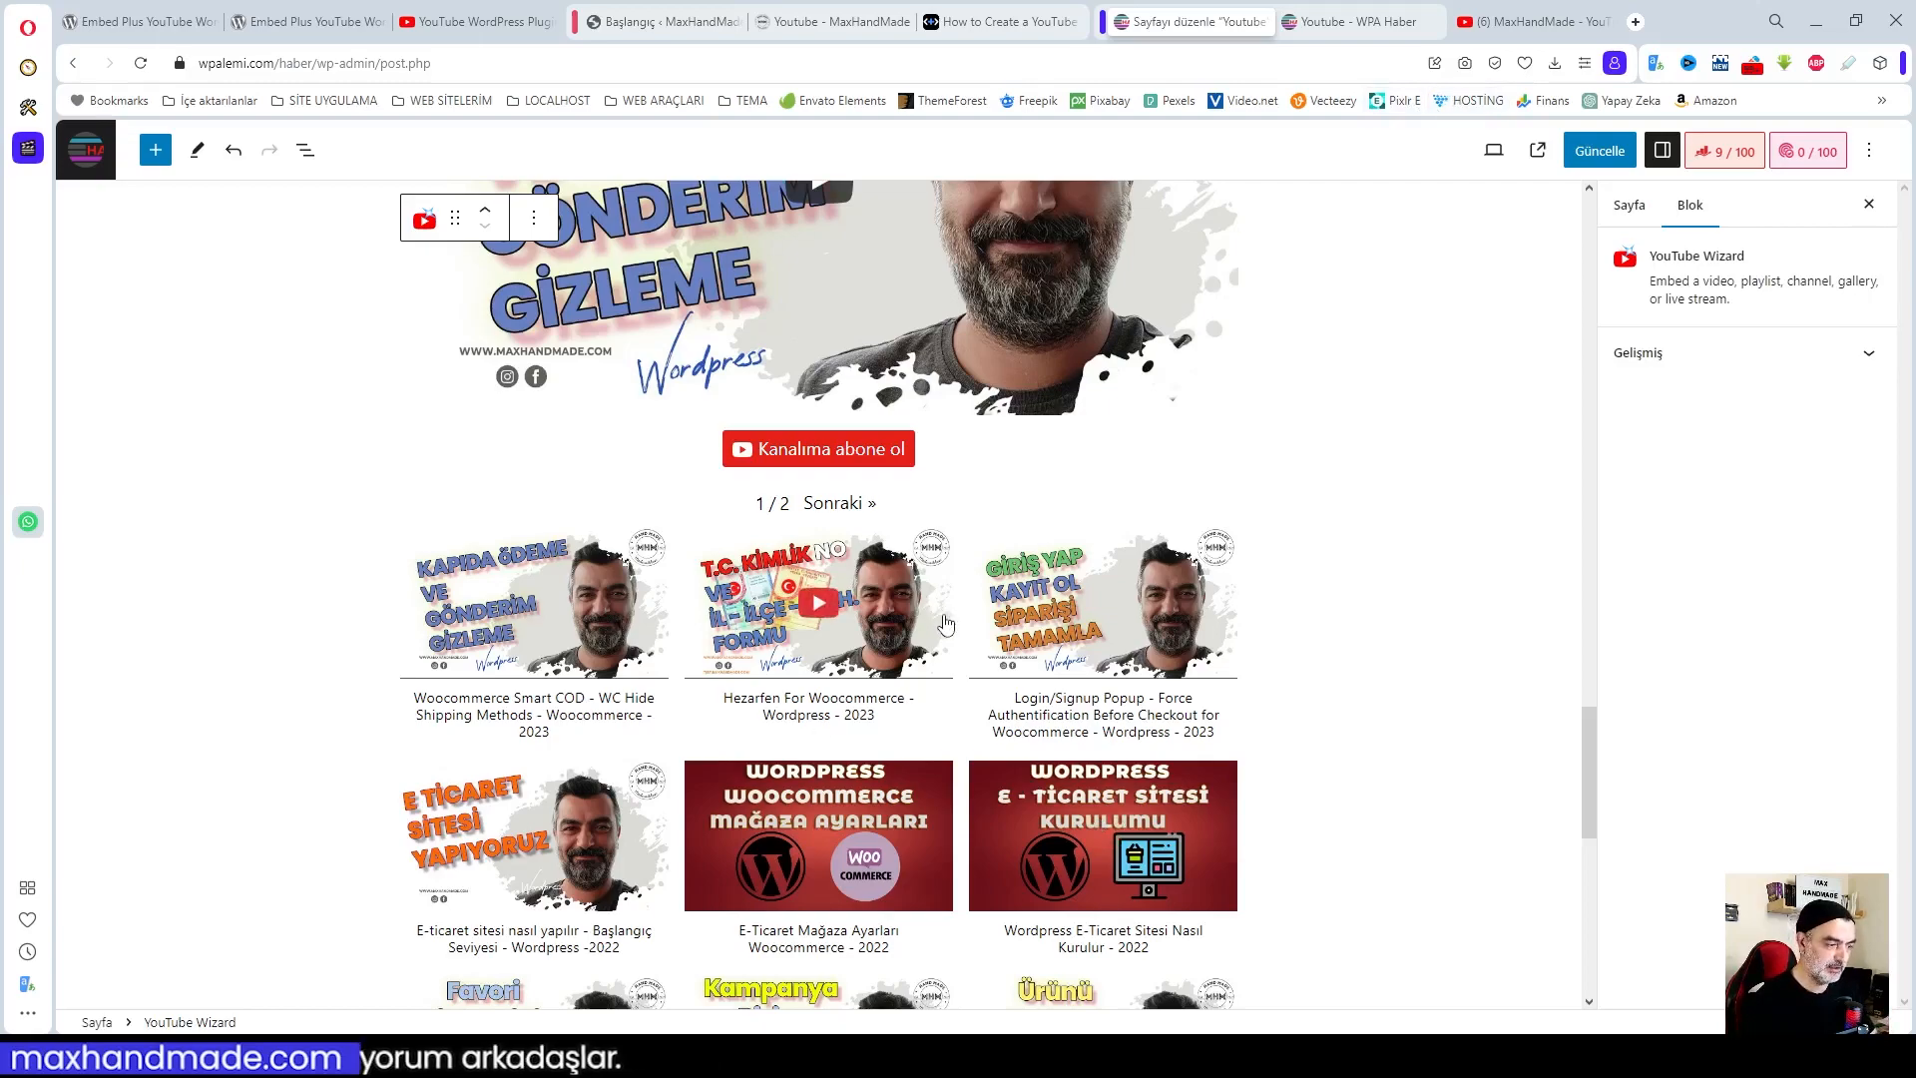
scroll(919, 622, up, 14)
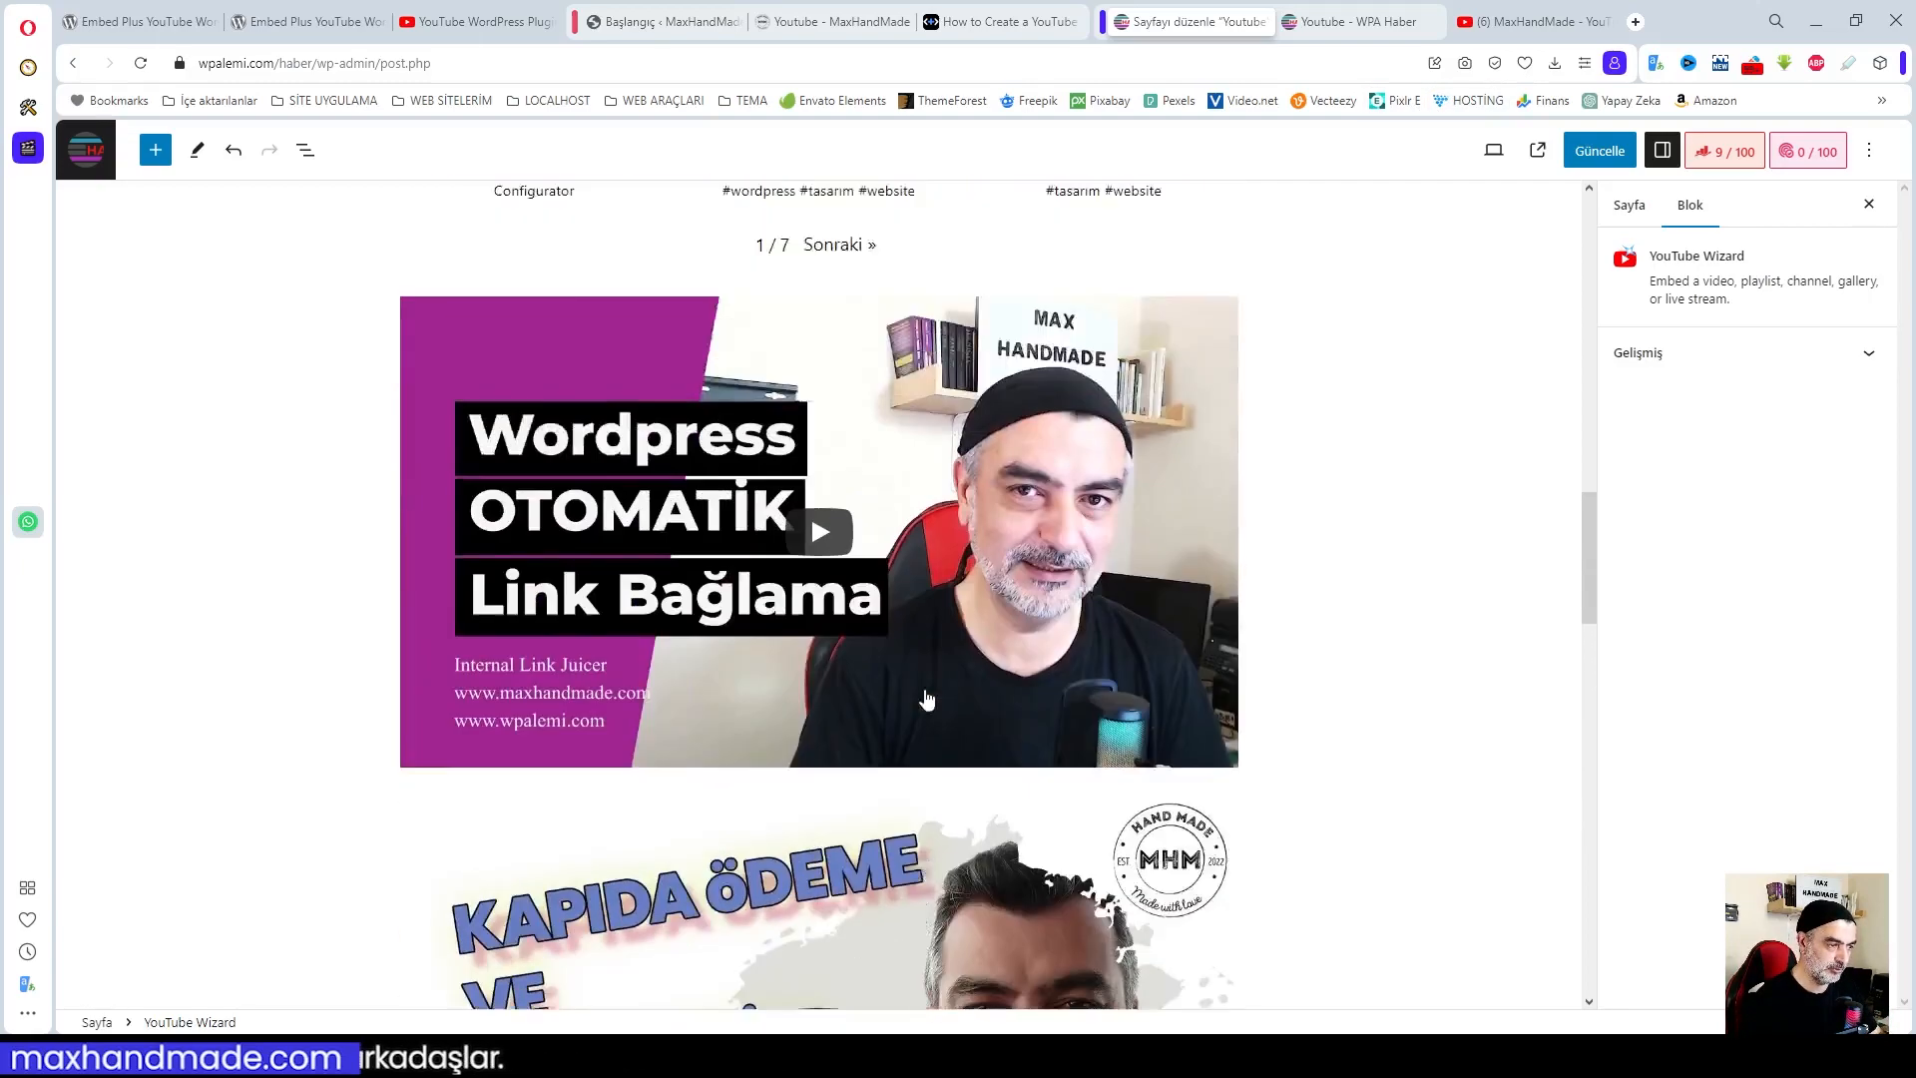
scroll(924, 686, up, 18)
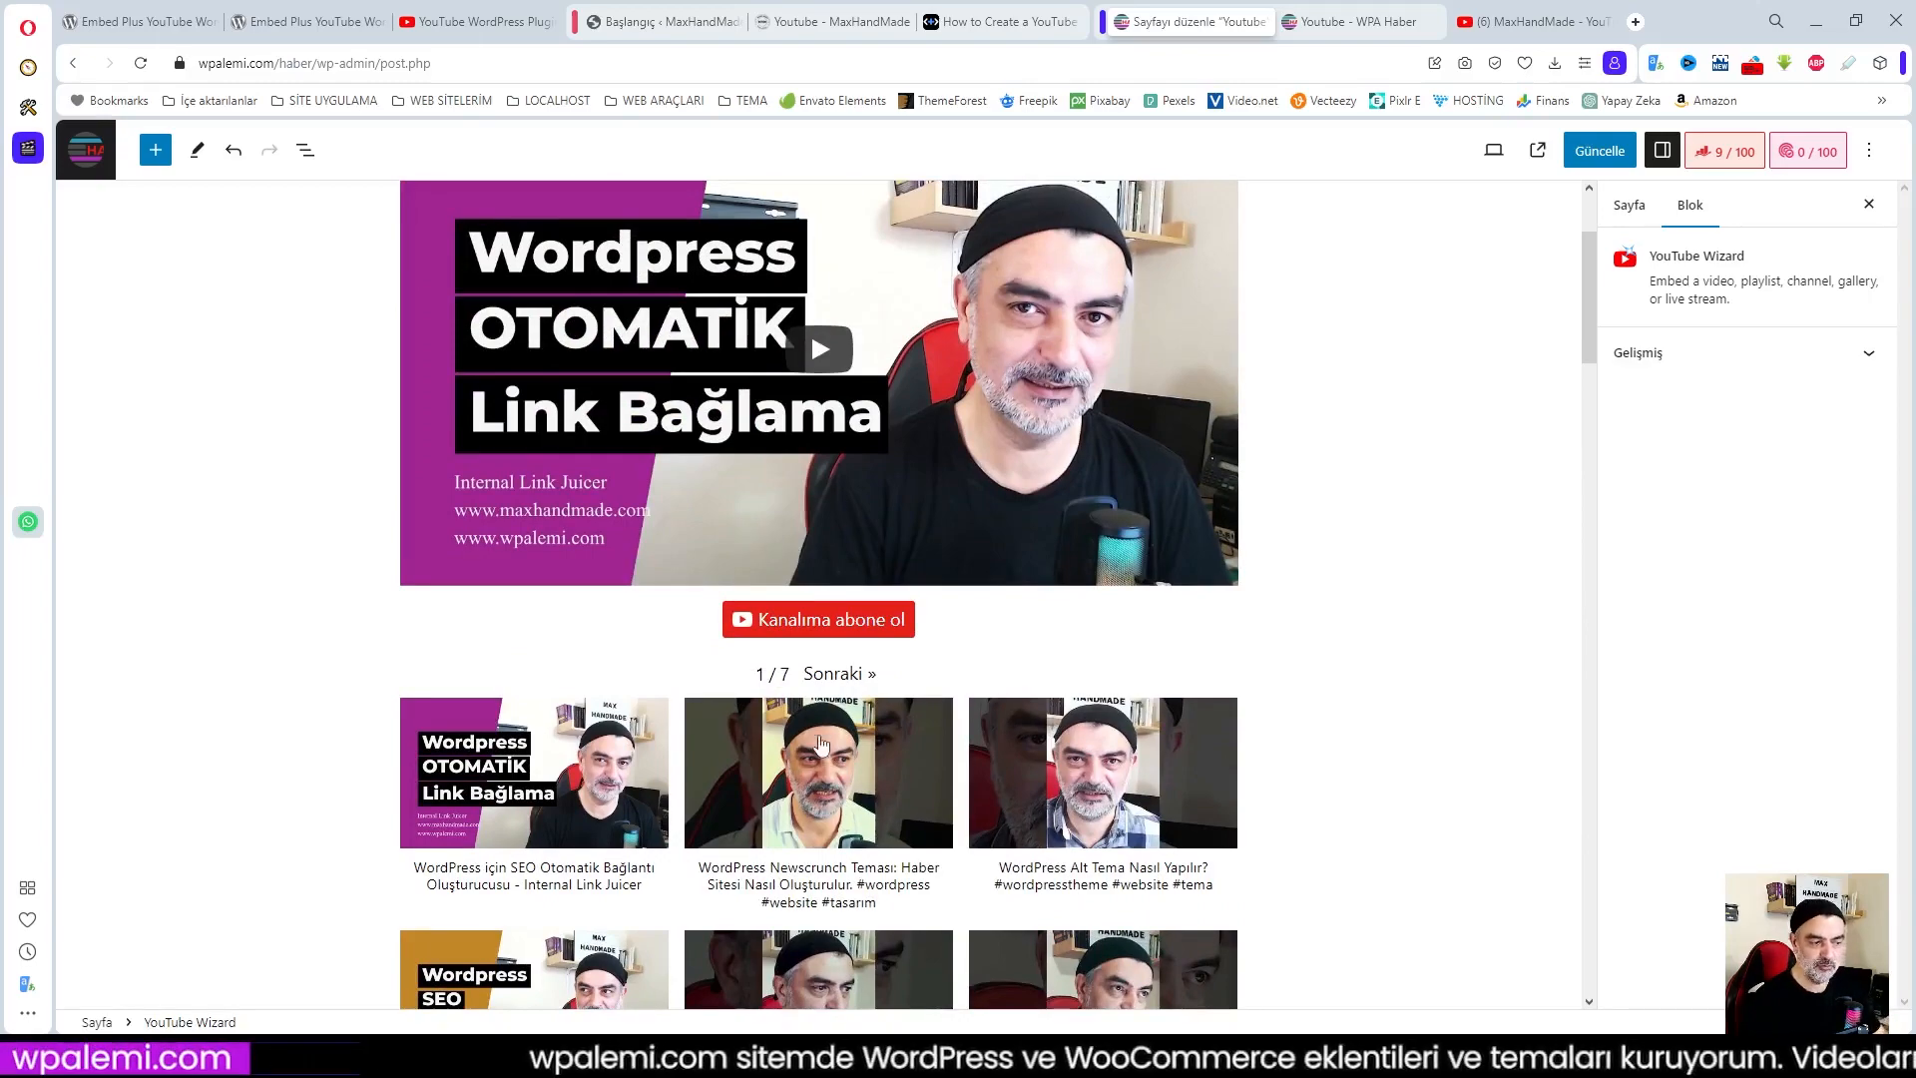
scroll(724, 670, down, 1)
scroll(953, 650, up, 2)
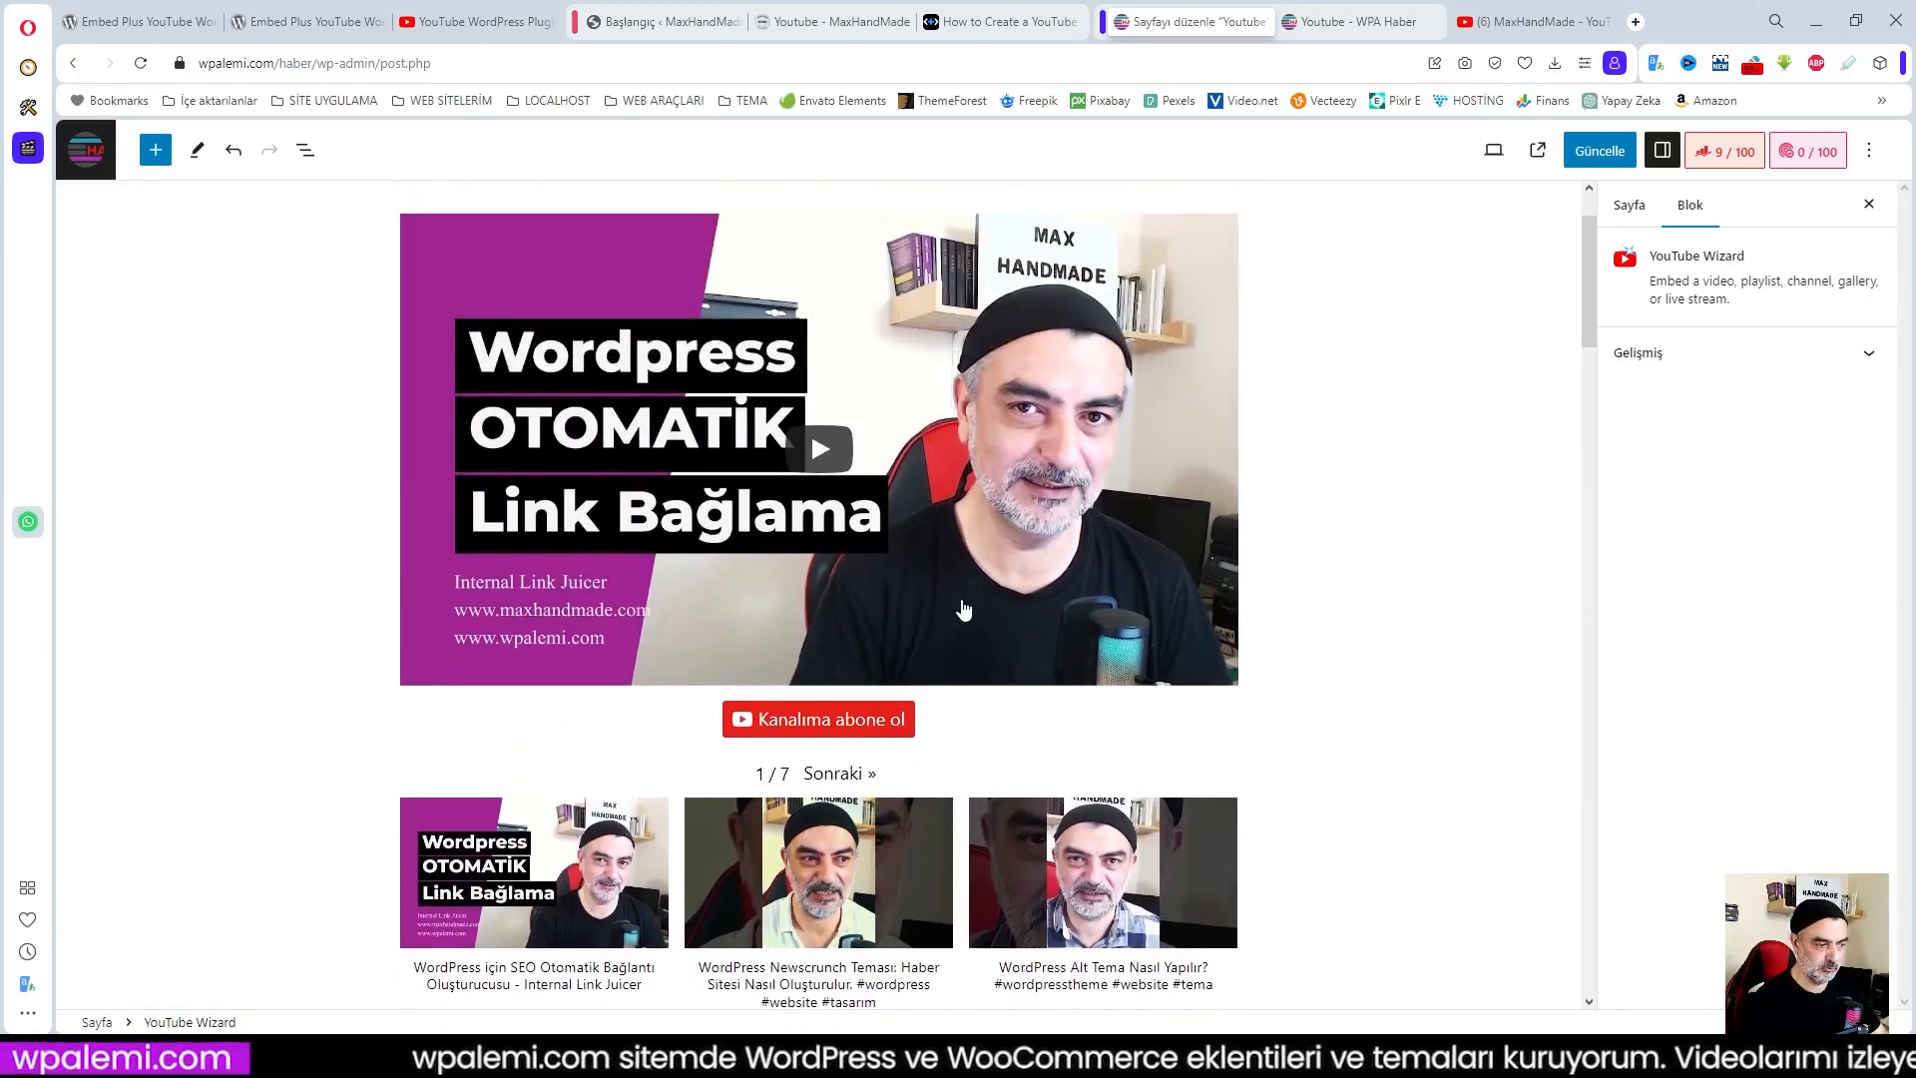
scroll(963, 610, down, 20)
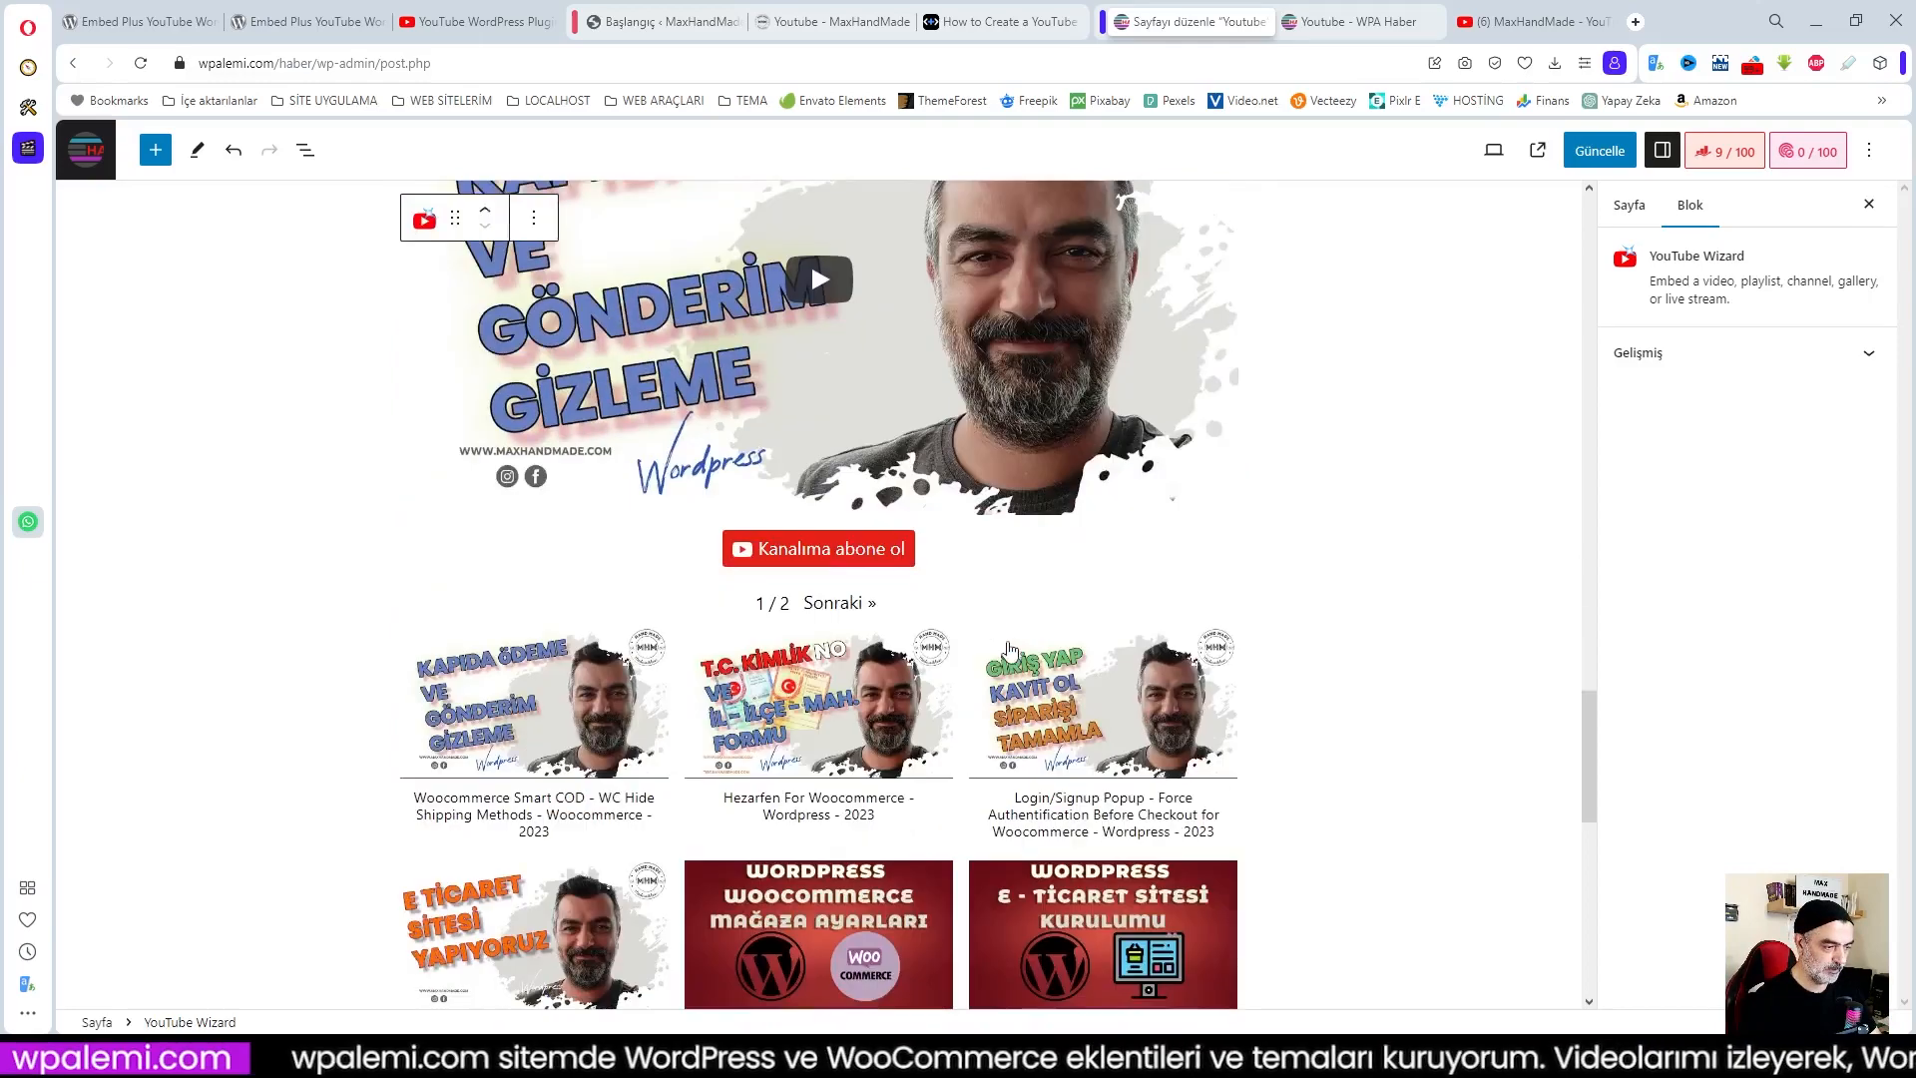
scroll(1010, 650, down, 4)
scroll(898, 759, up, 3)
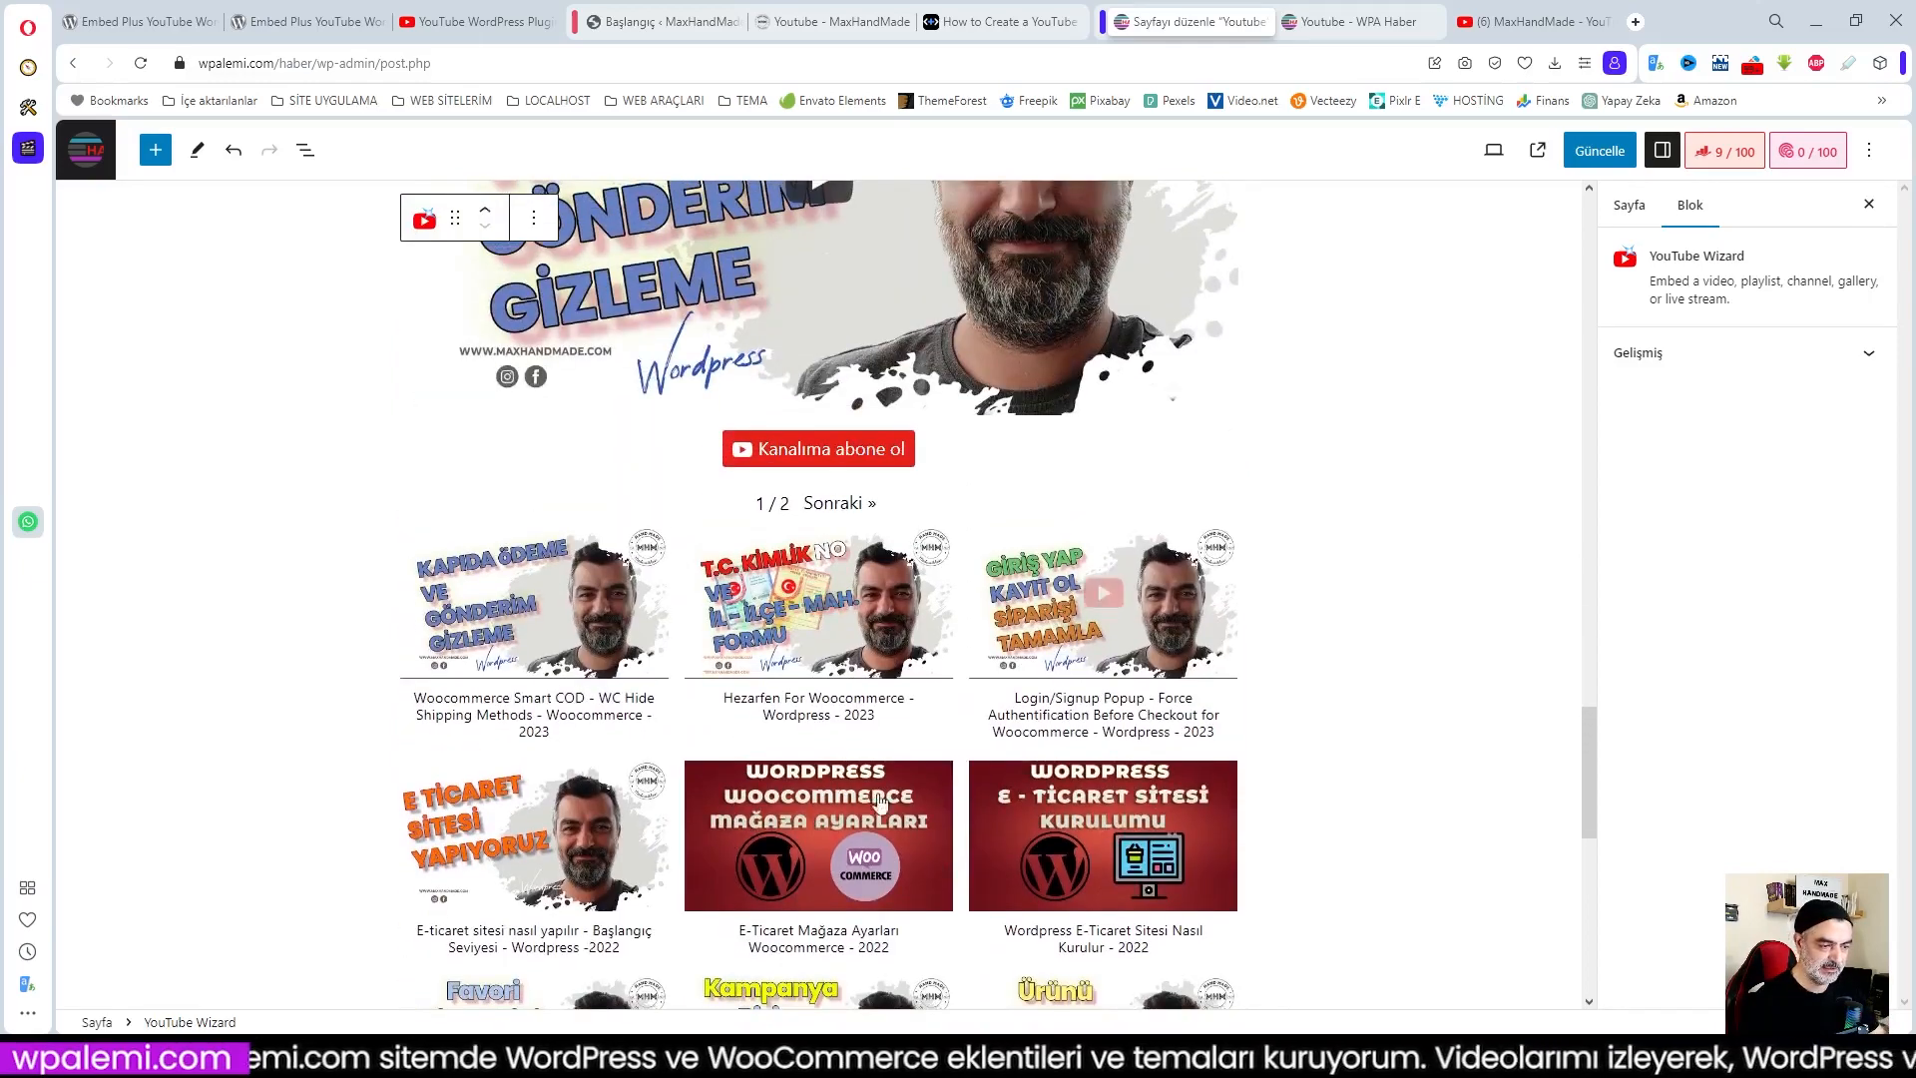
Look at the channel's playlists on YouTube and the published page, then examine the playlist gallery down to its end in the editor
click(1541, 12)
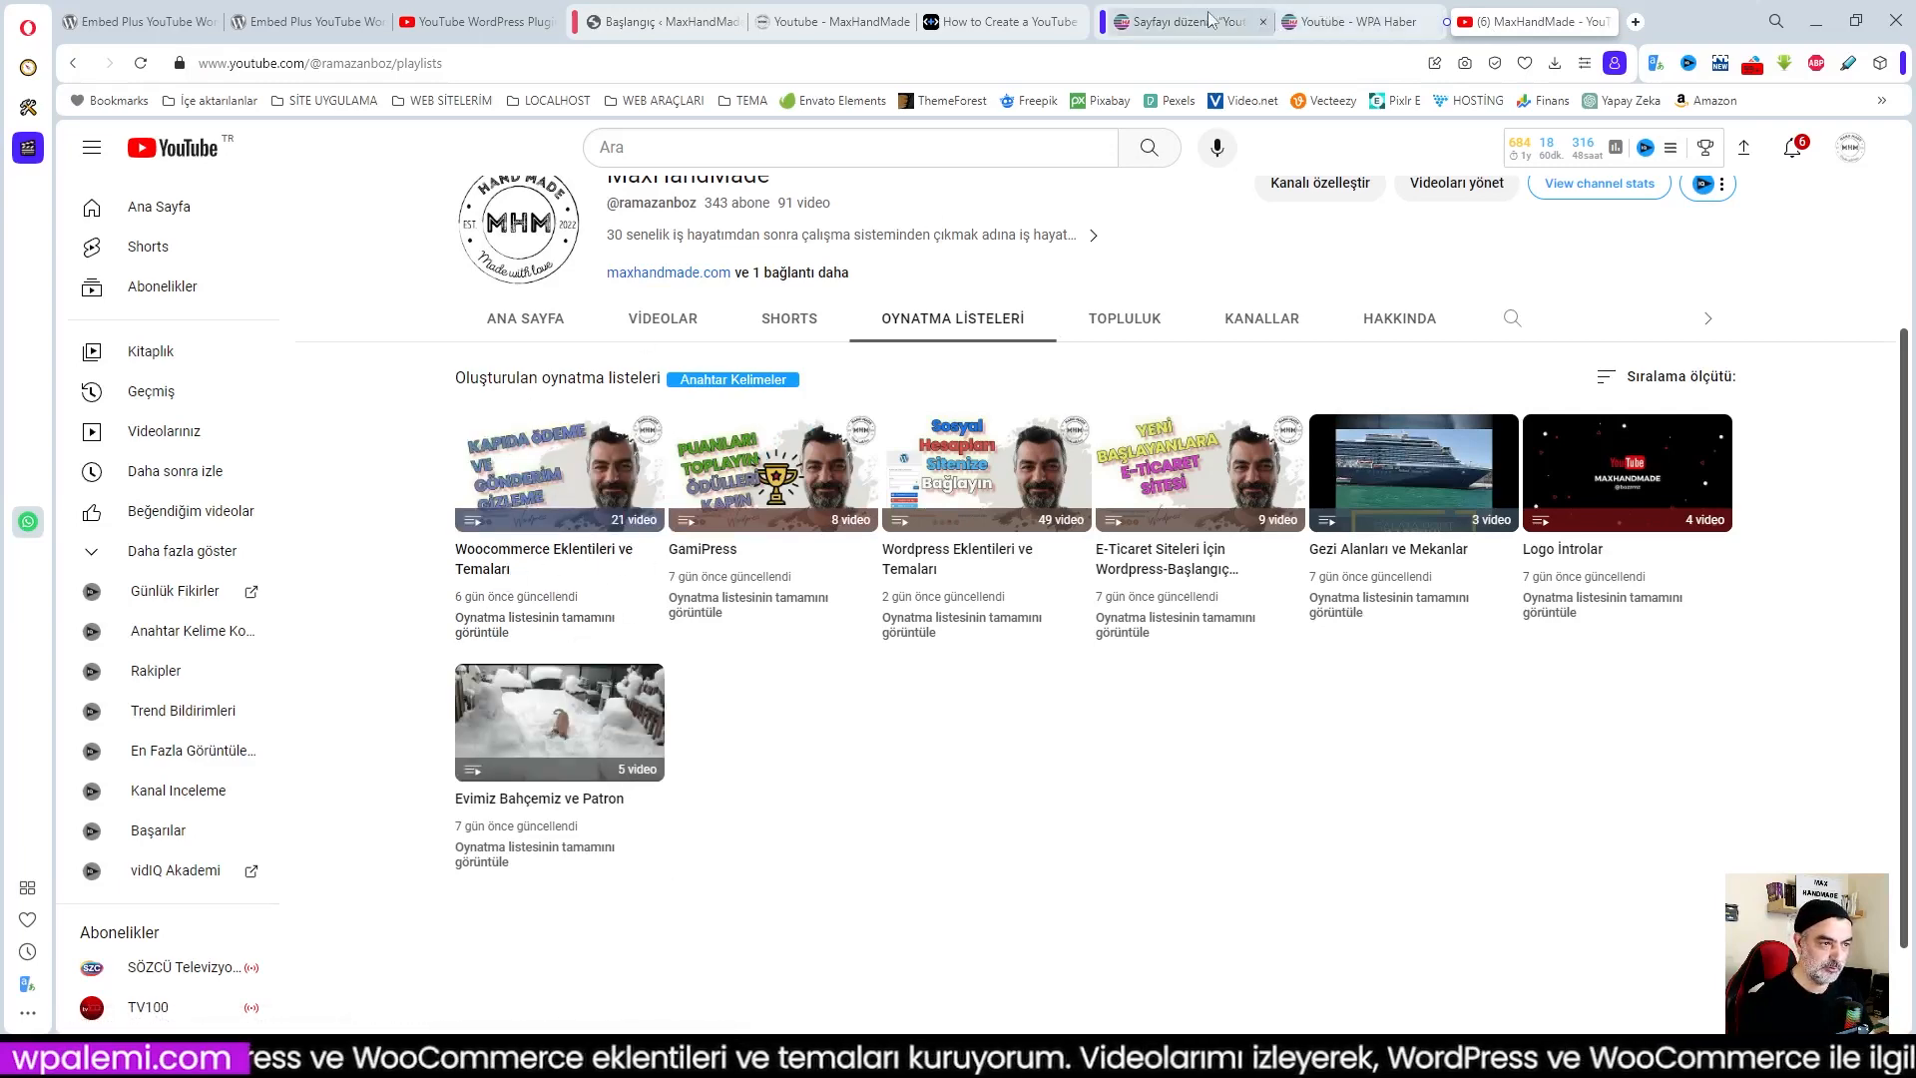
click(1357, 21)
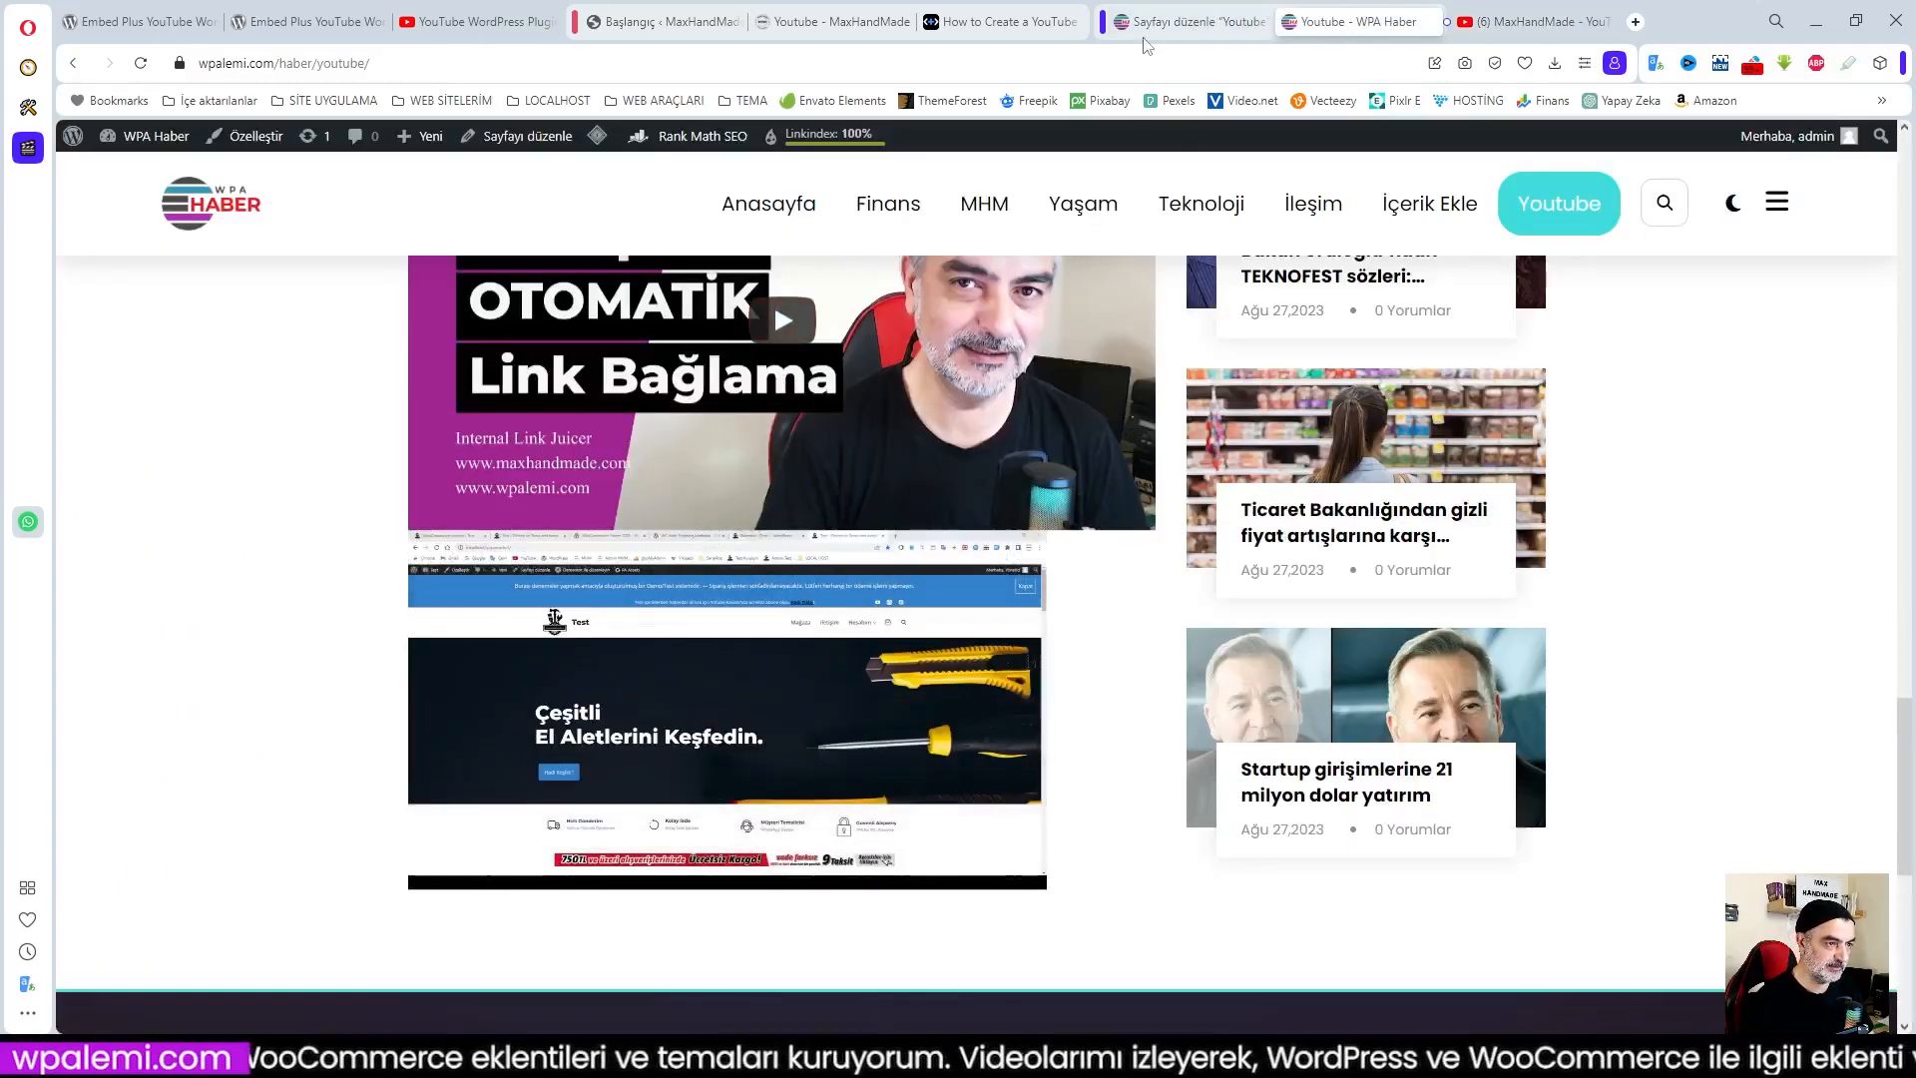
click(1198, 21)
scroll(923, 705, down, 5)
scroll(923, 705, down, 4)
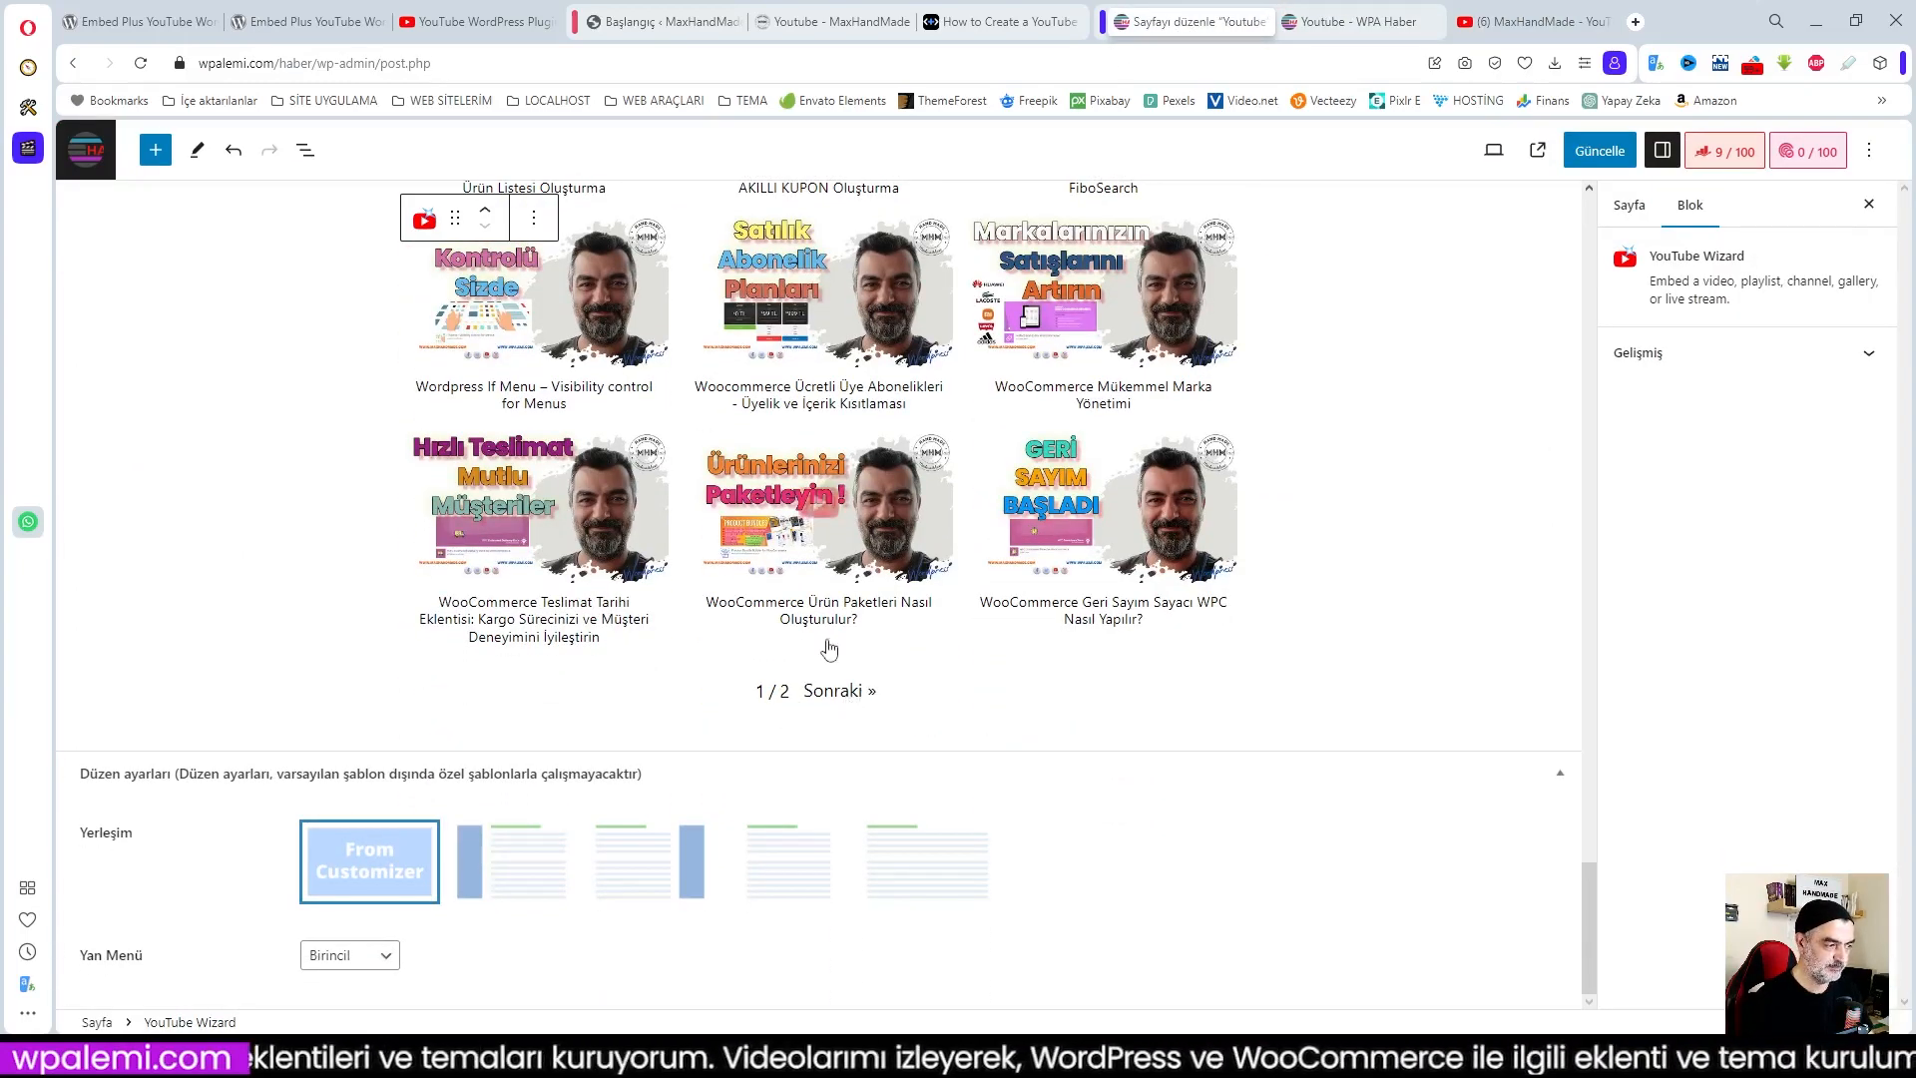
scroll(908, 633, up, 3)
scroll(1105, 585, down, 3)
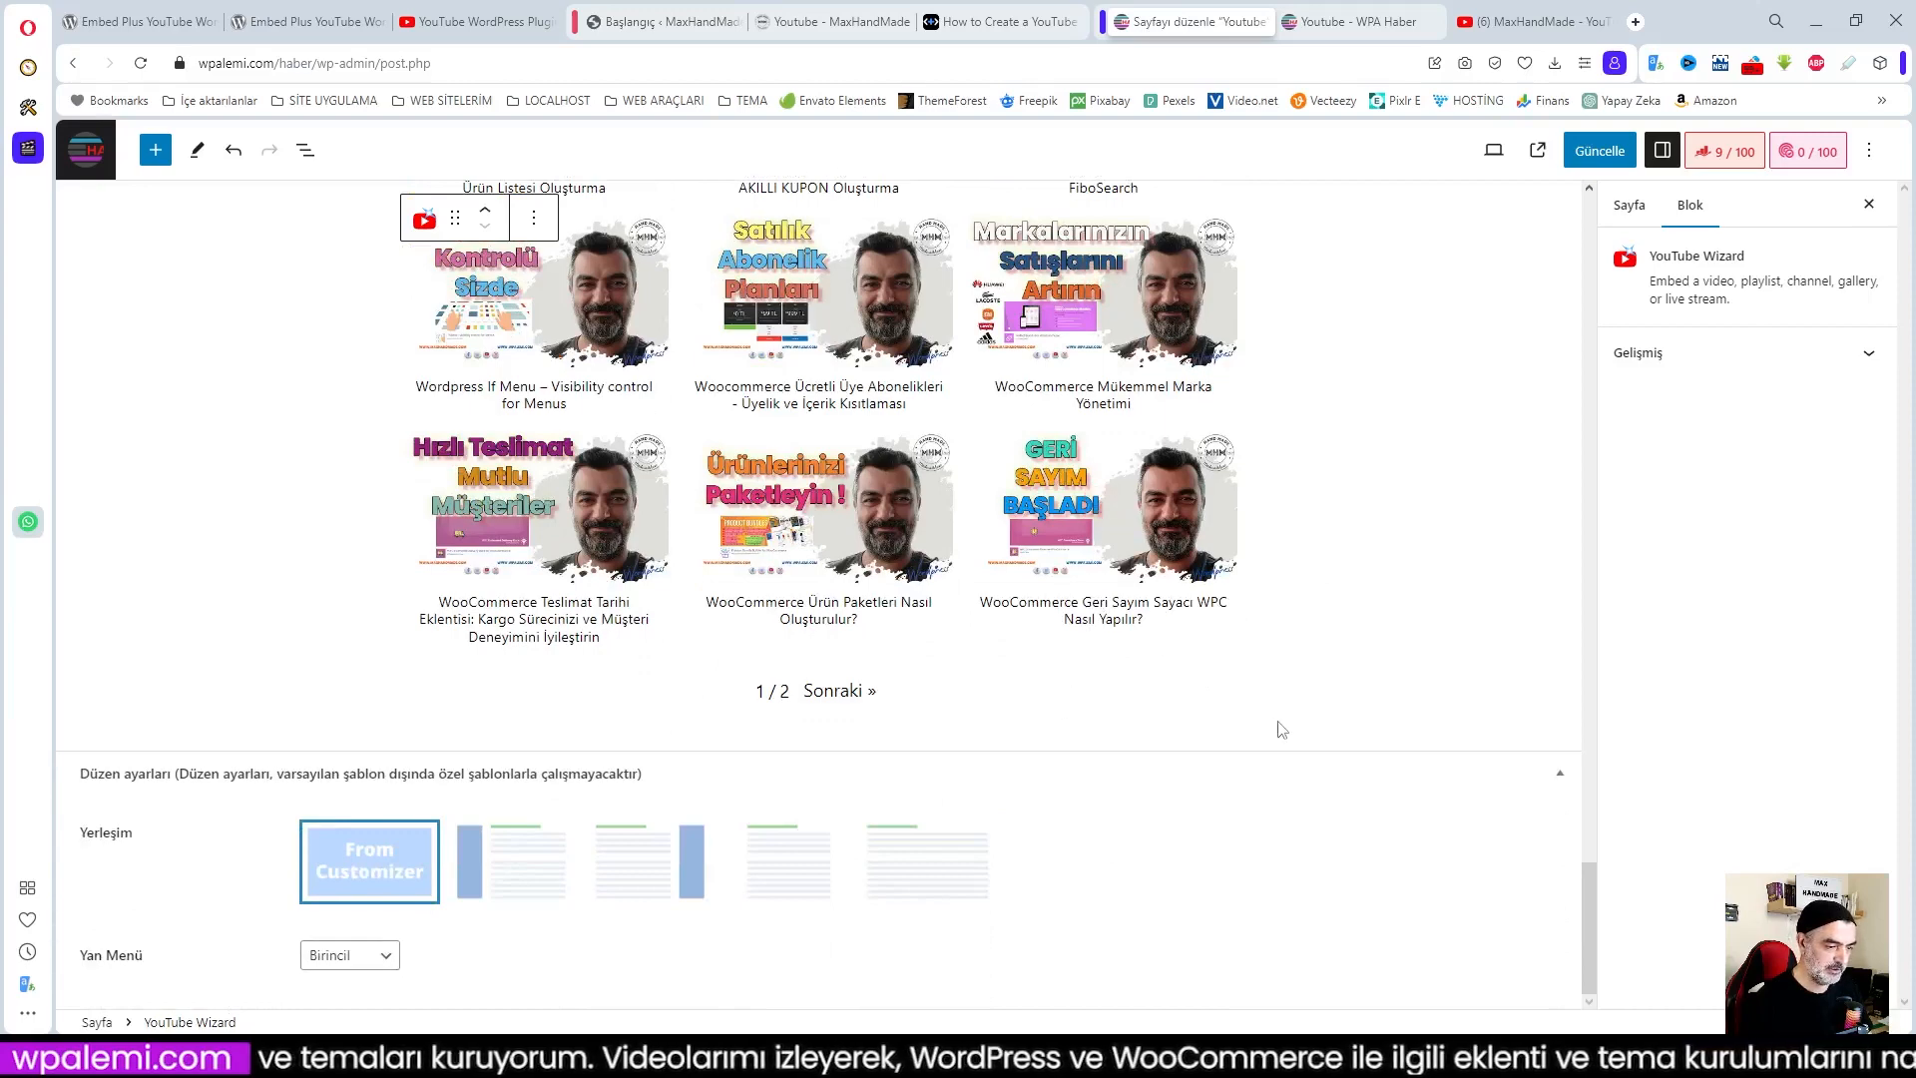
Add another YouTube Wizard block below the playlist gallery and open its options for embedding a live stream or premiere video
click(1315, 712)
click(1225, 756)
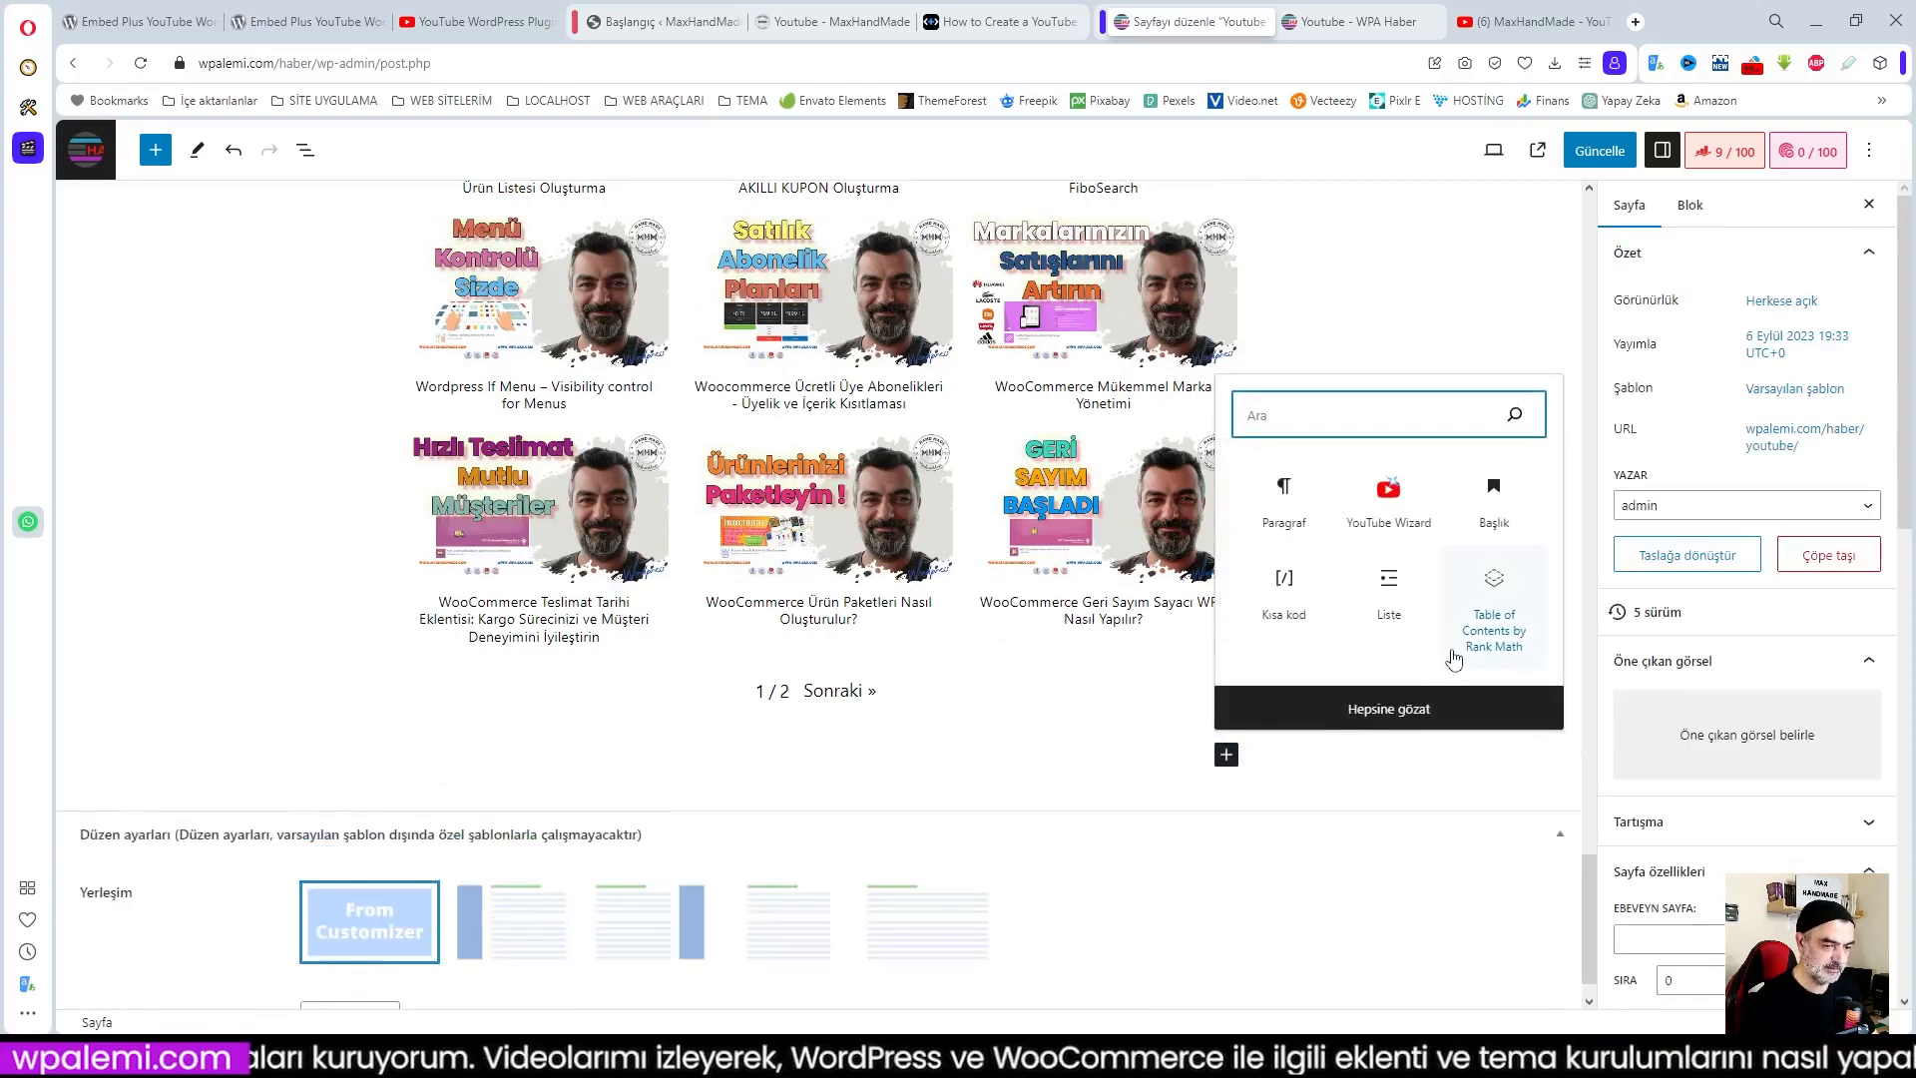
click(1389, 494)
click(469, 884)
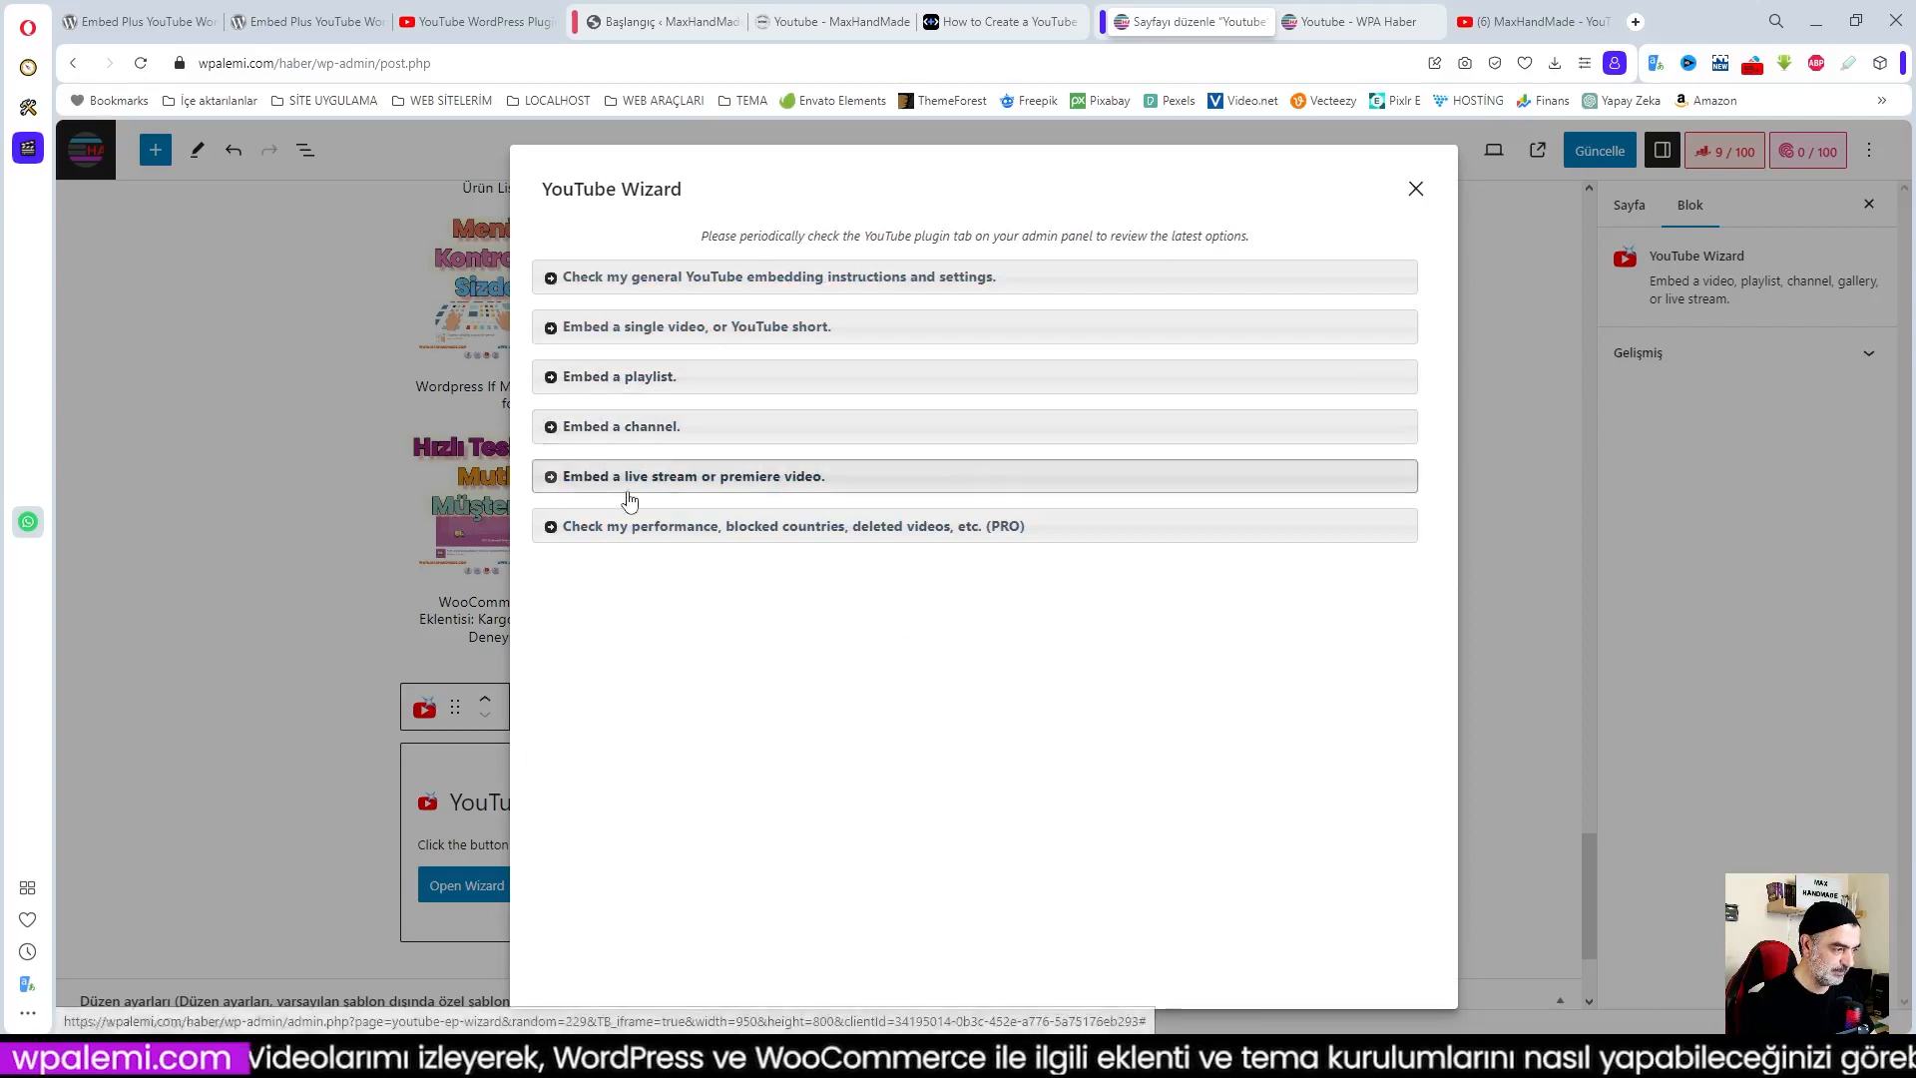
click(682, 482)
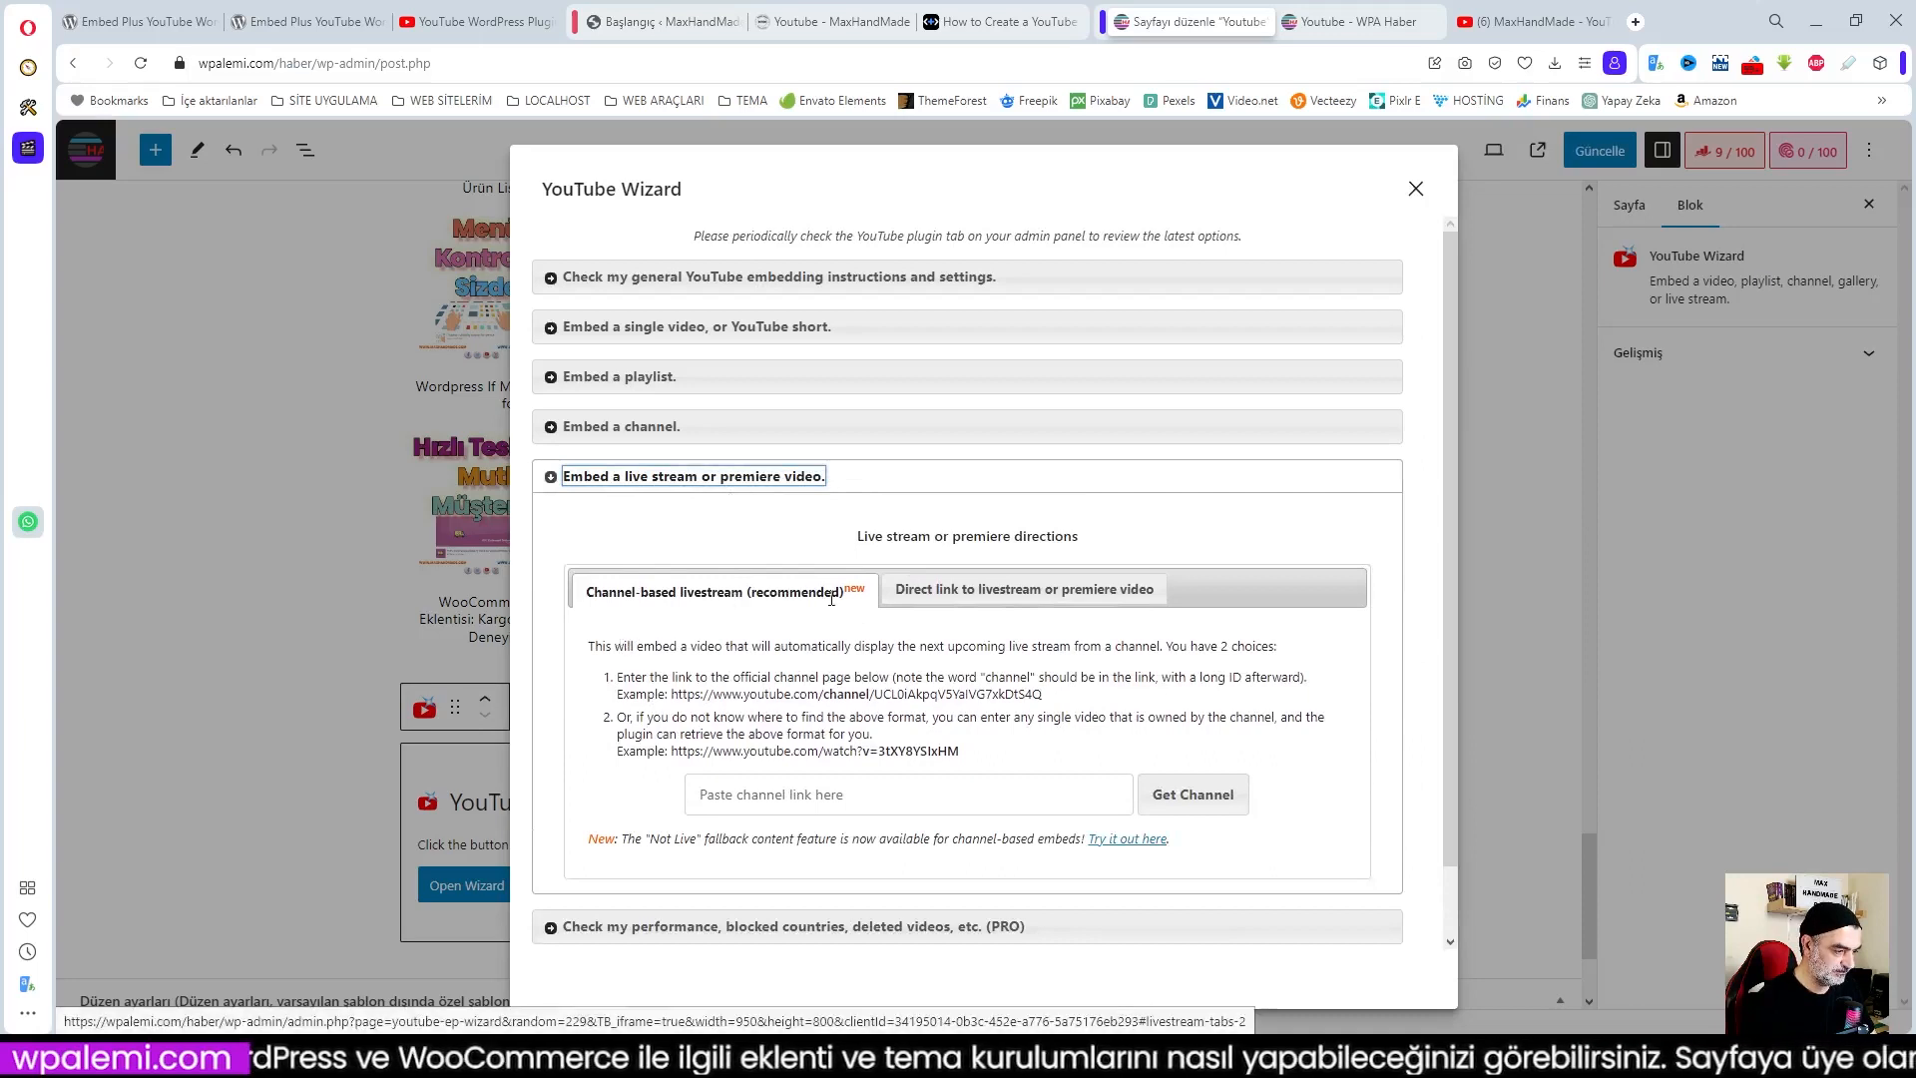
Translate the channel-based livestream directions into Turkish, read them and close the translation
click(831, 598)
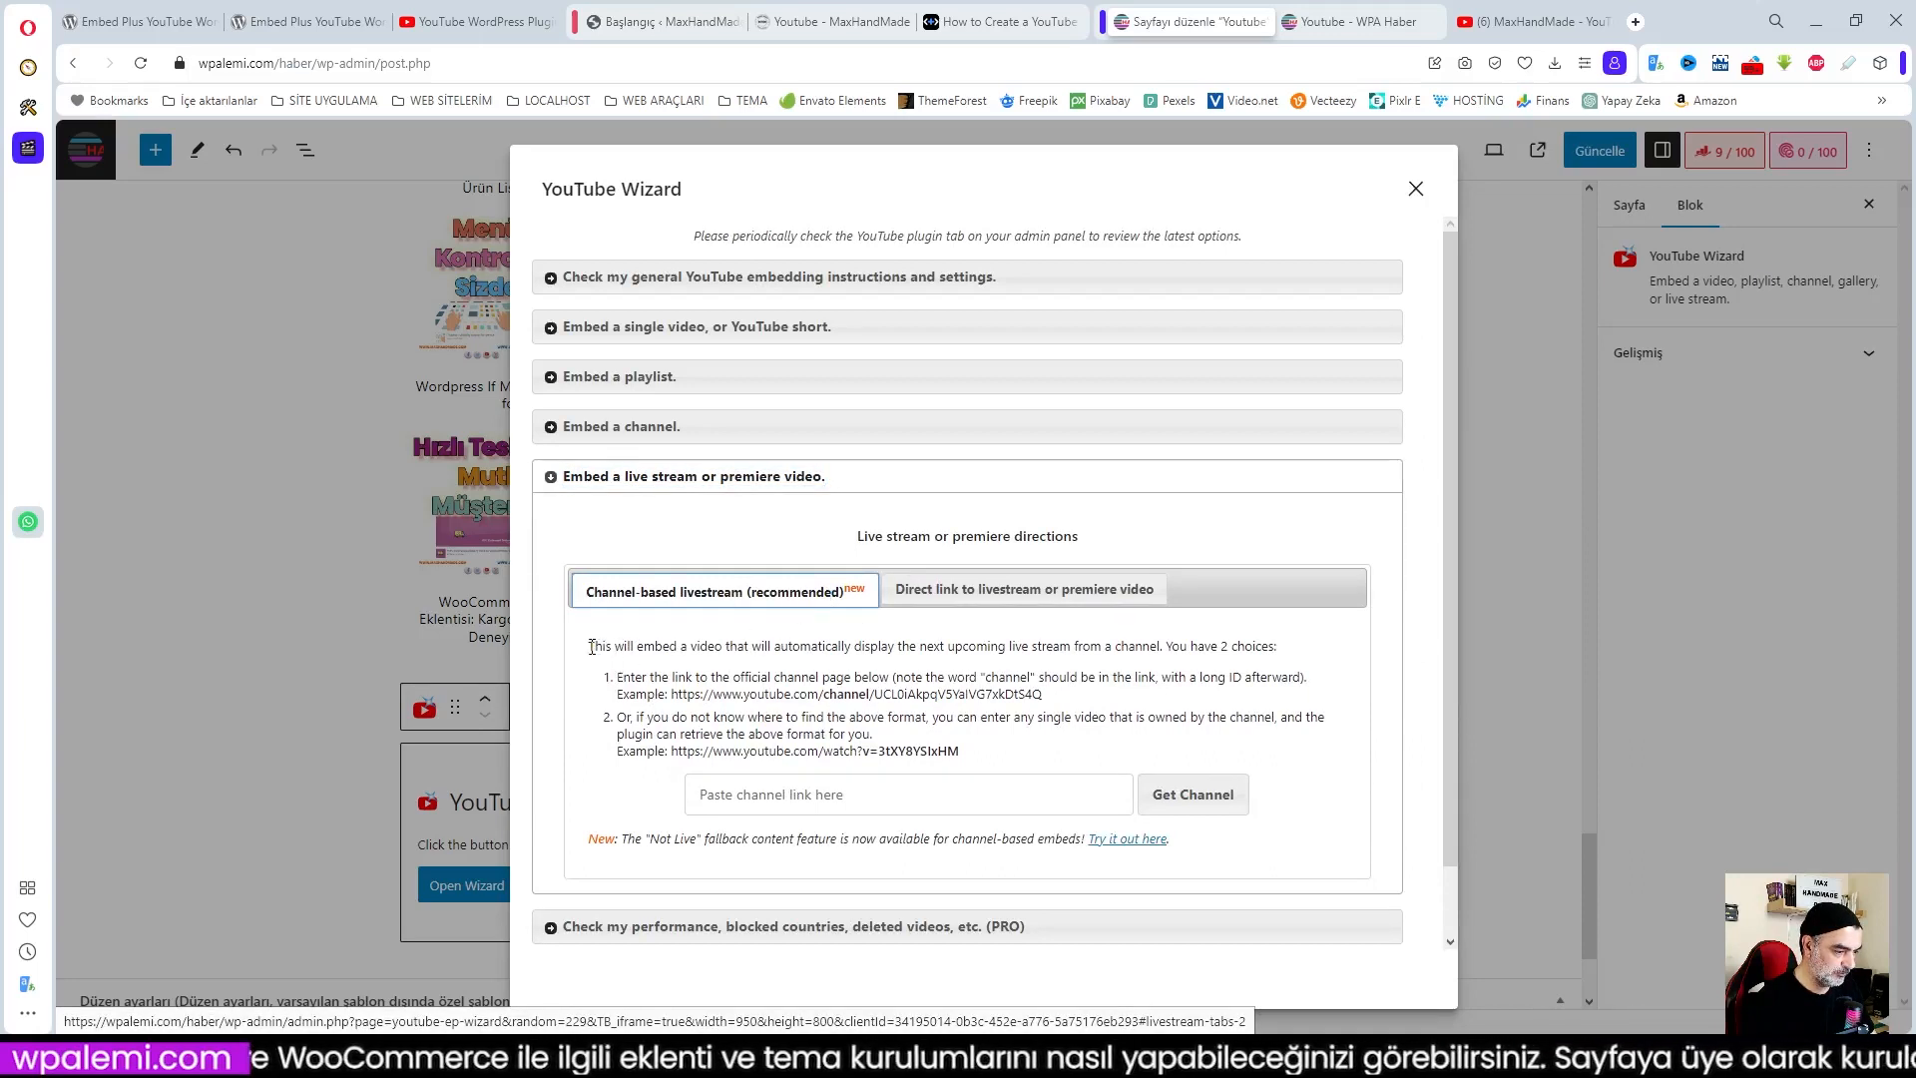
drag(591, 646, 1017, 761)
right_click(806, 701)
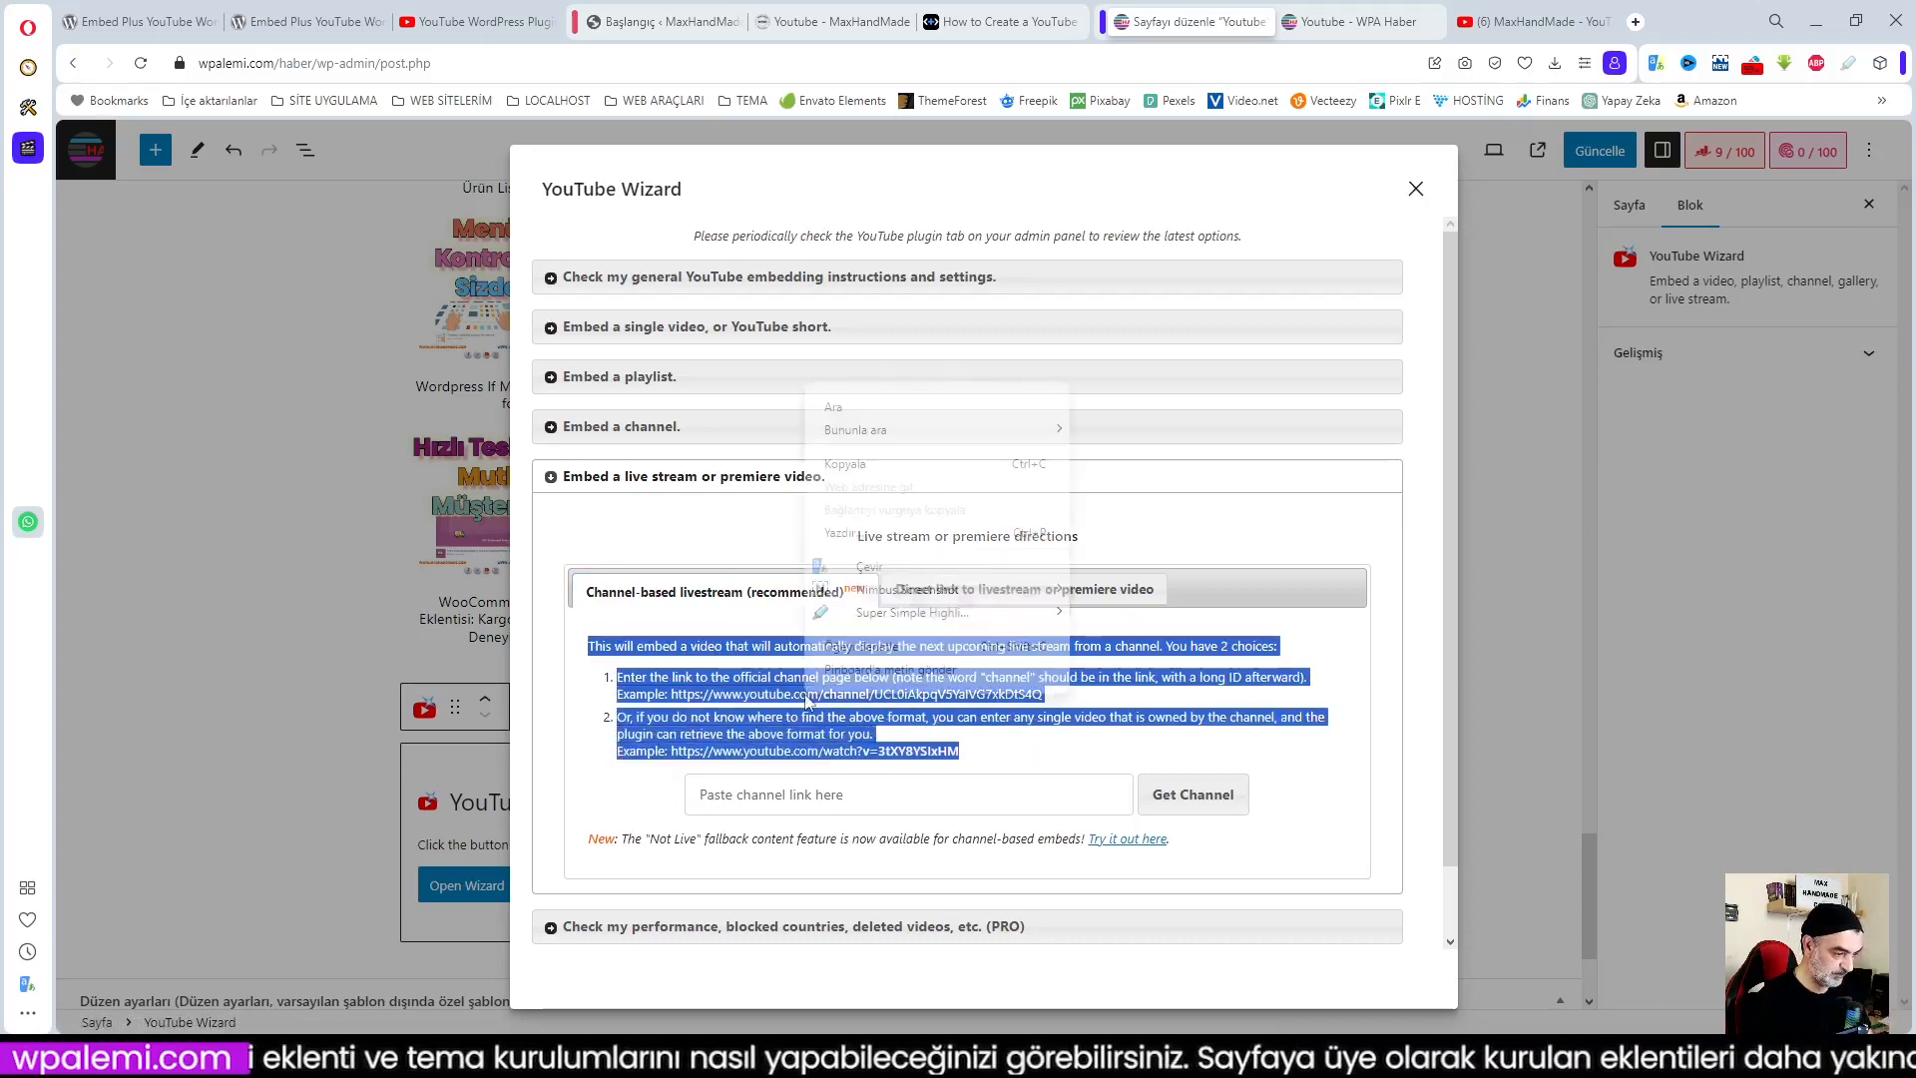
click(898, 645)
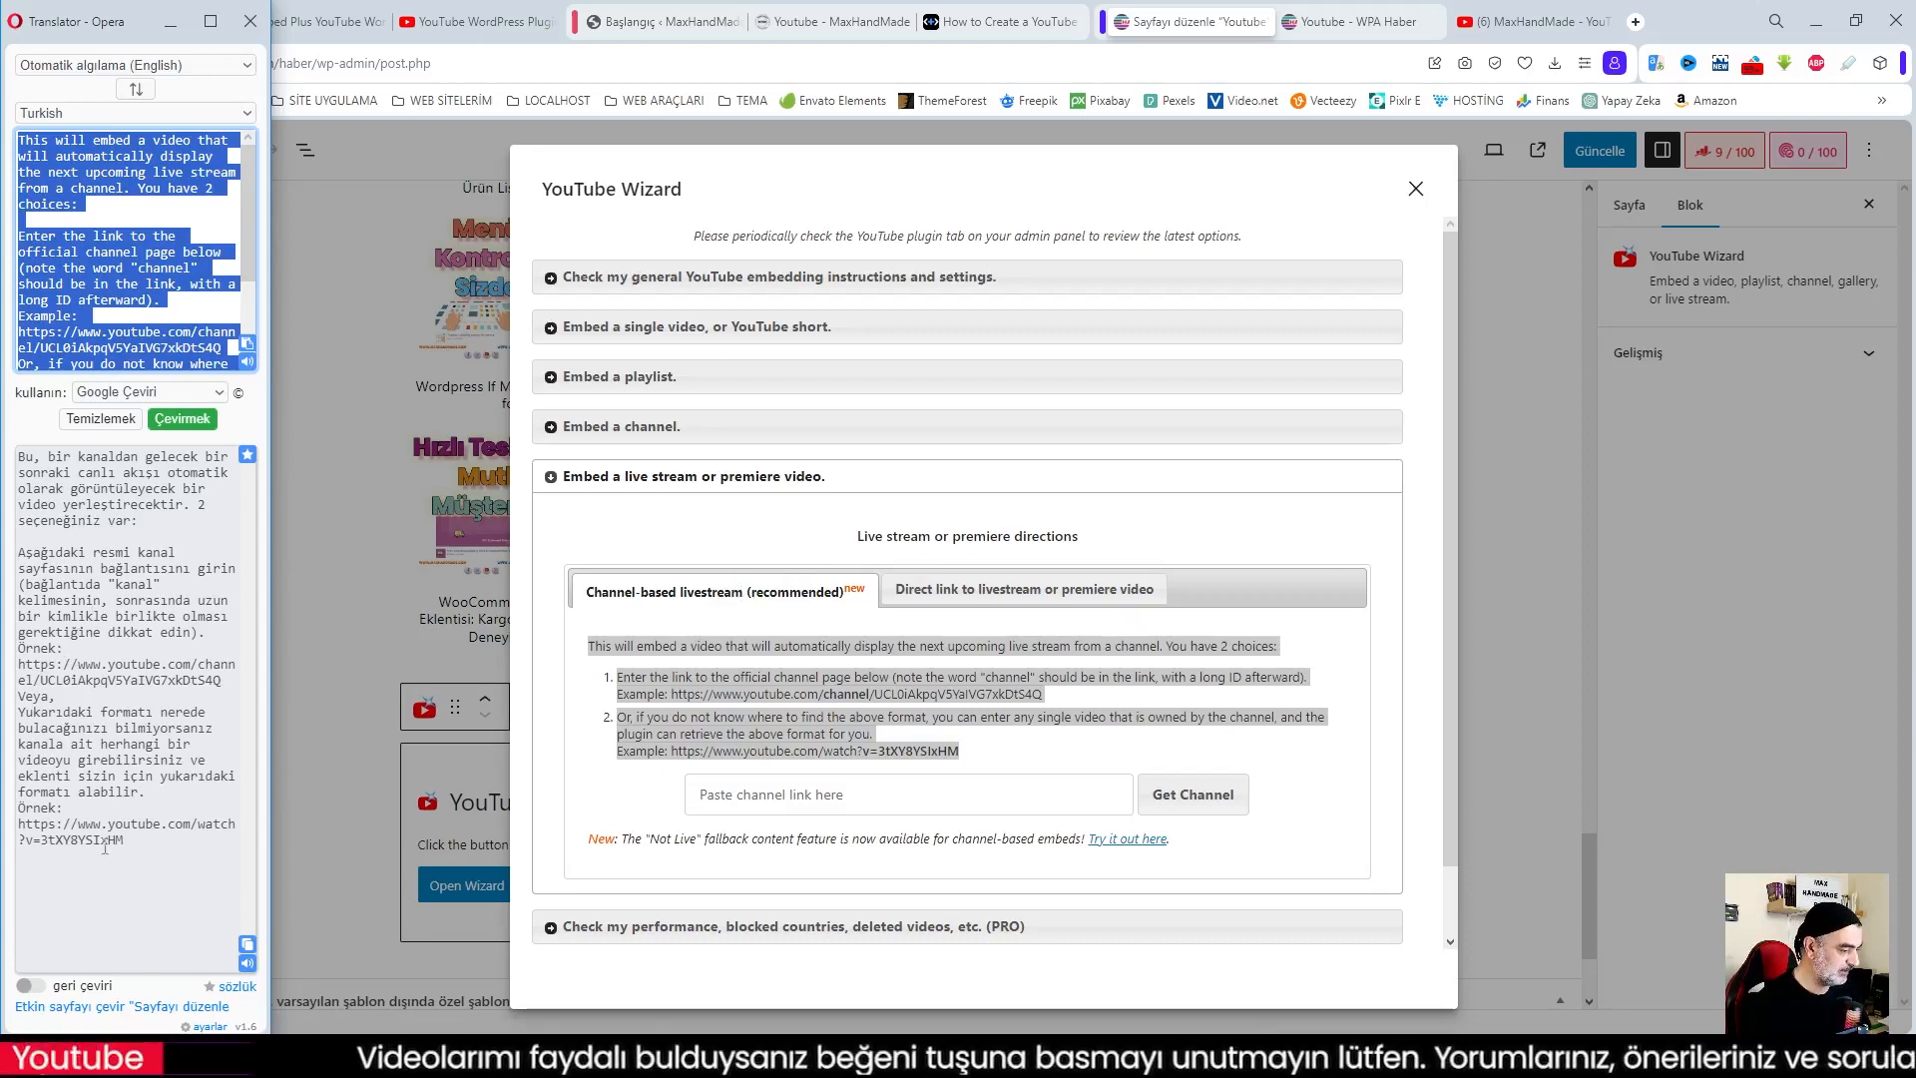
click(1000, 761)
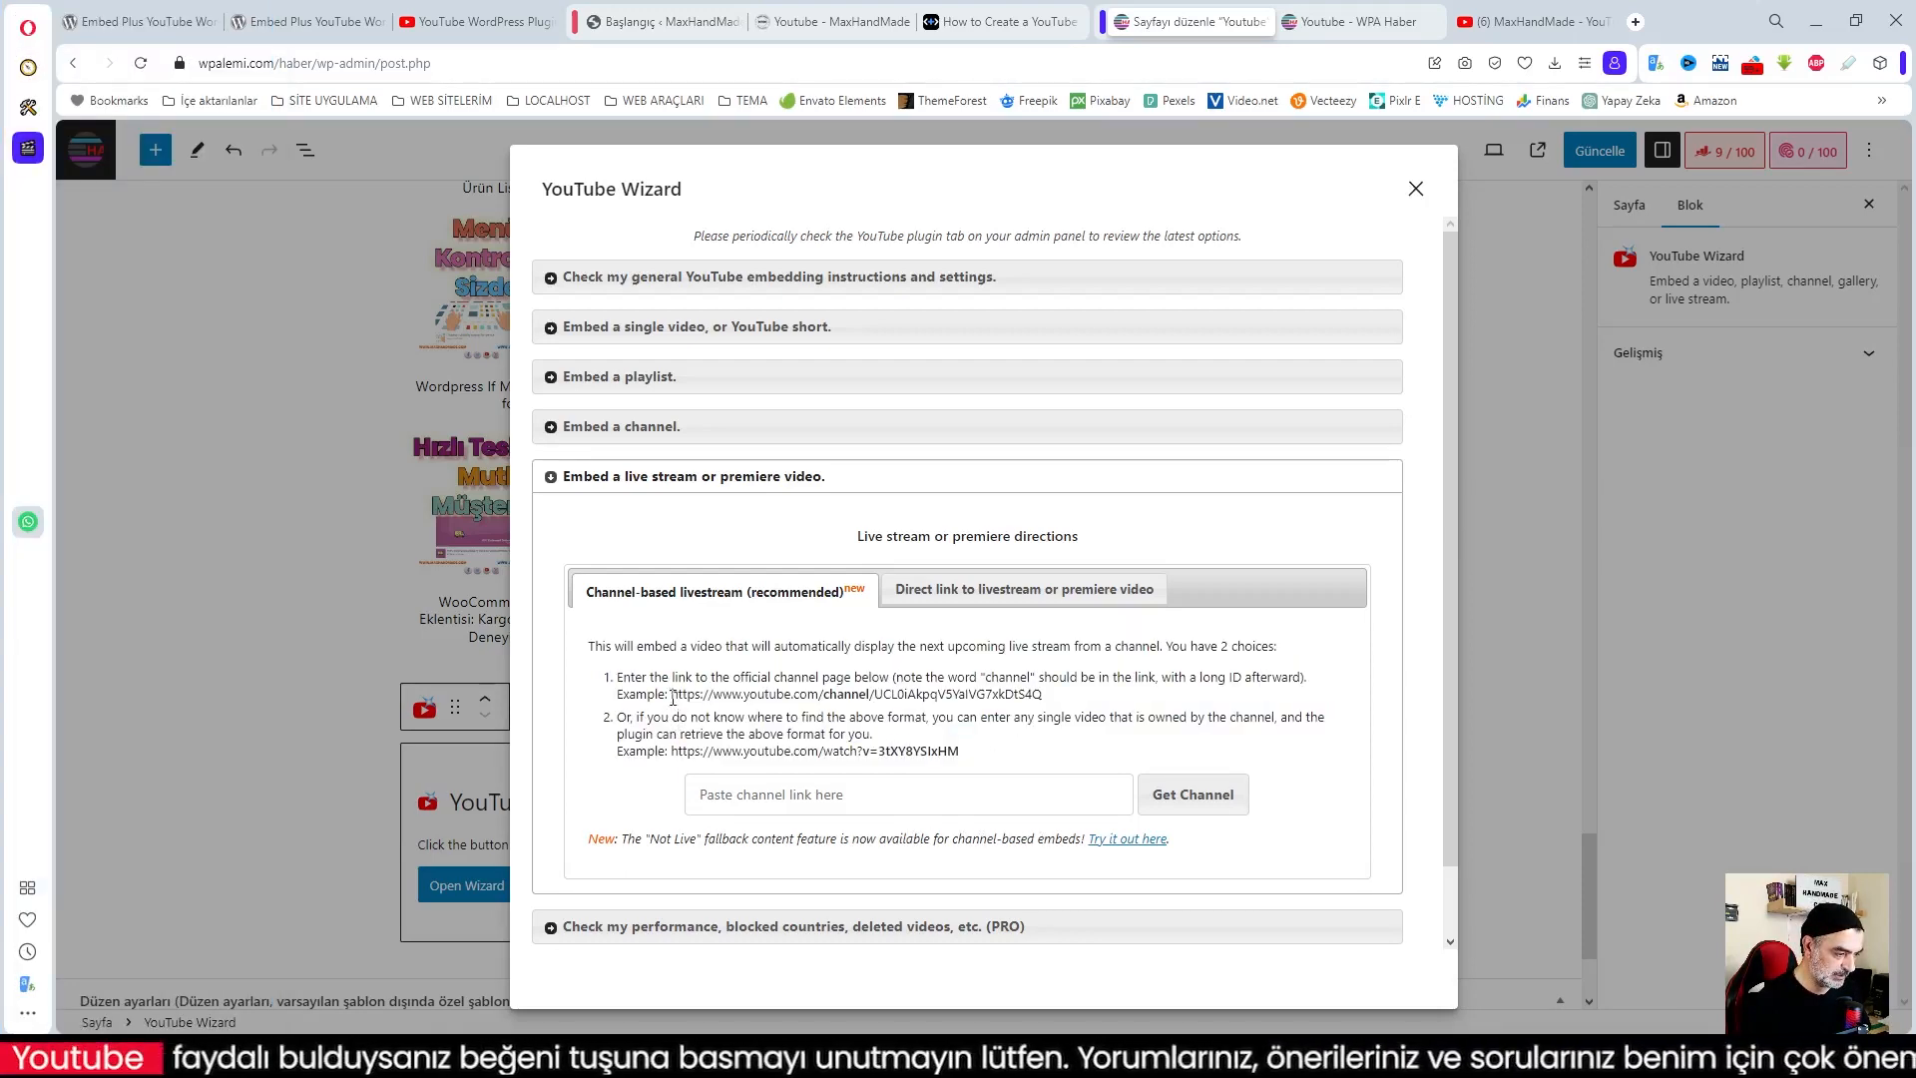
Copy the example channel link from the directions, fetch that channel's live stream and insert it into the editor
drag(728, 687, 1001, 690)
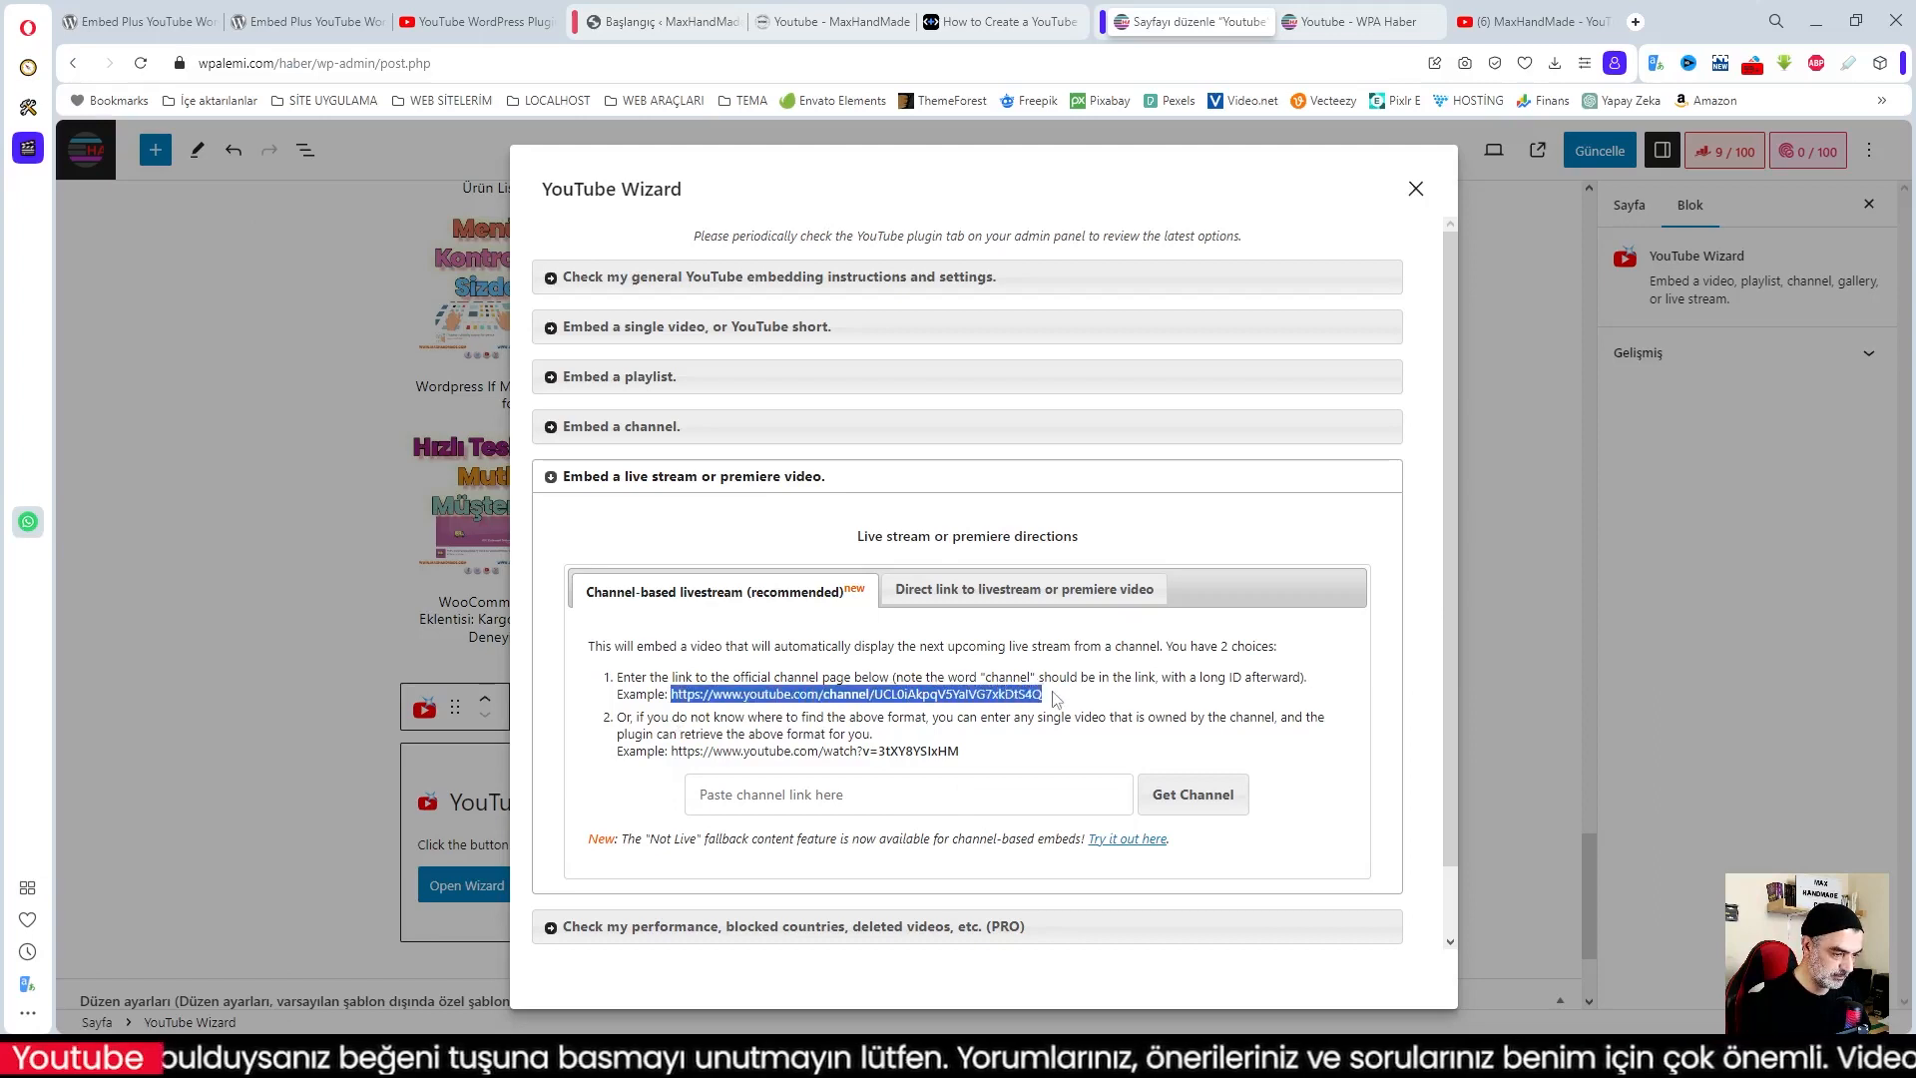
click(846, 661)
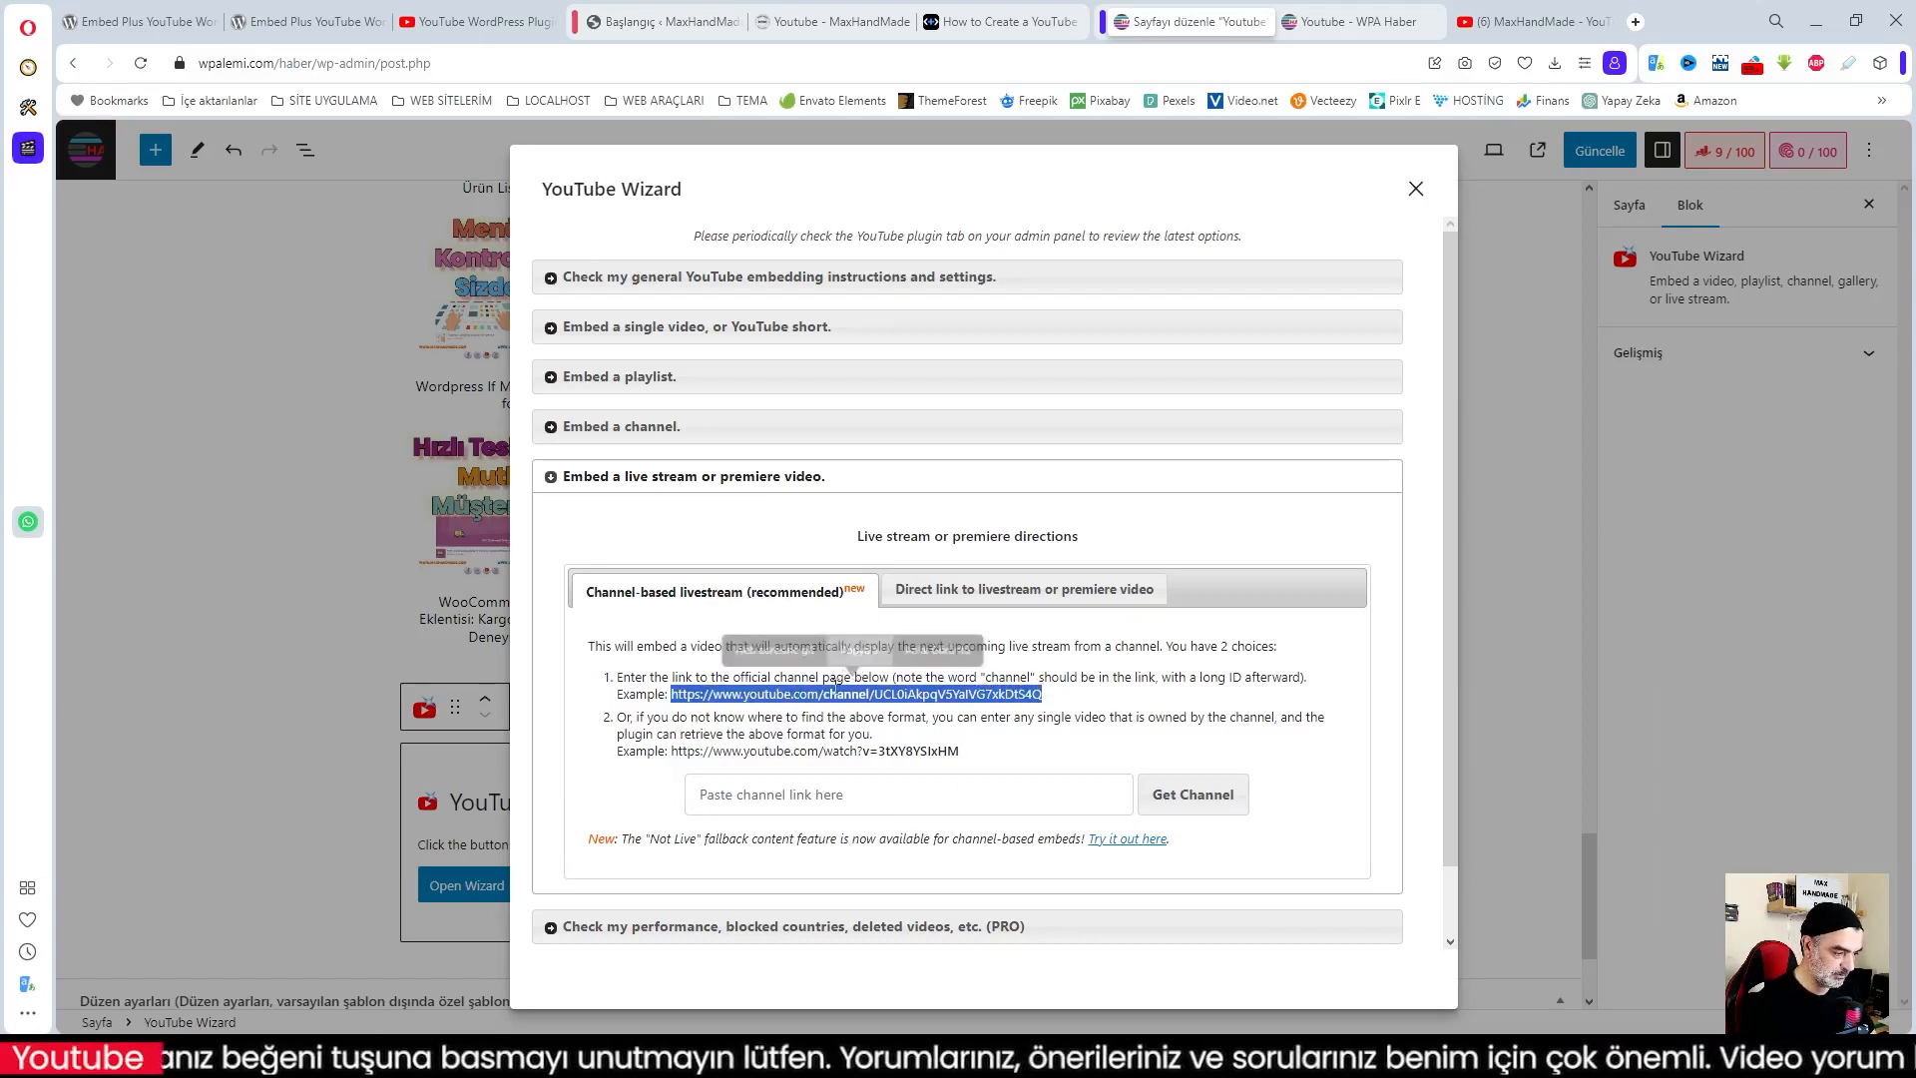
click(818, 785)
text(https://www.youtube.com/channel/UCL0iAkpqV5YaIVG7xkDtS4Q)
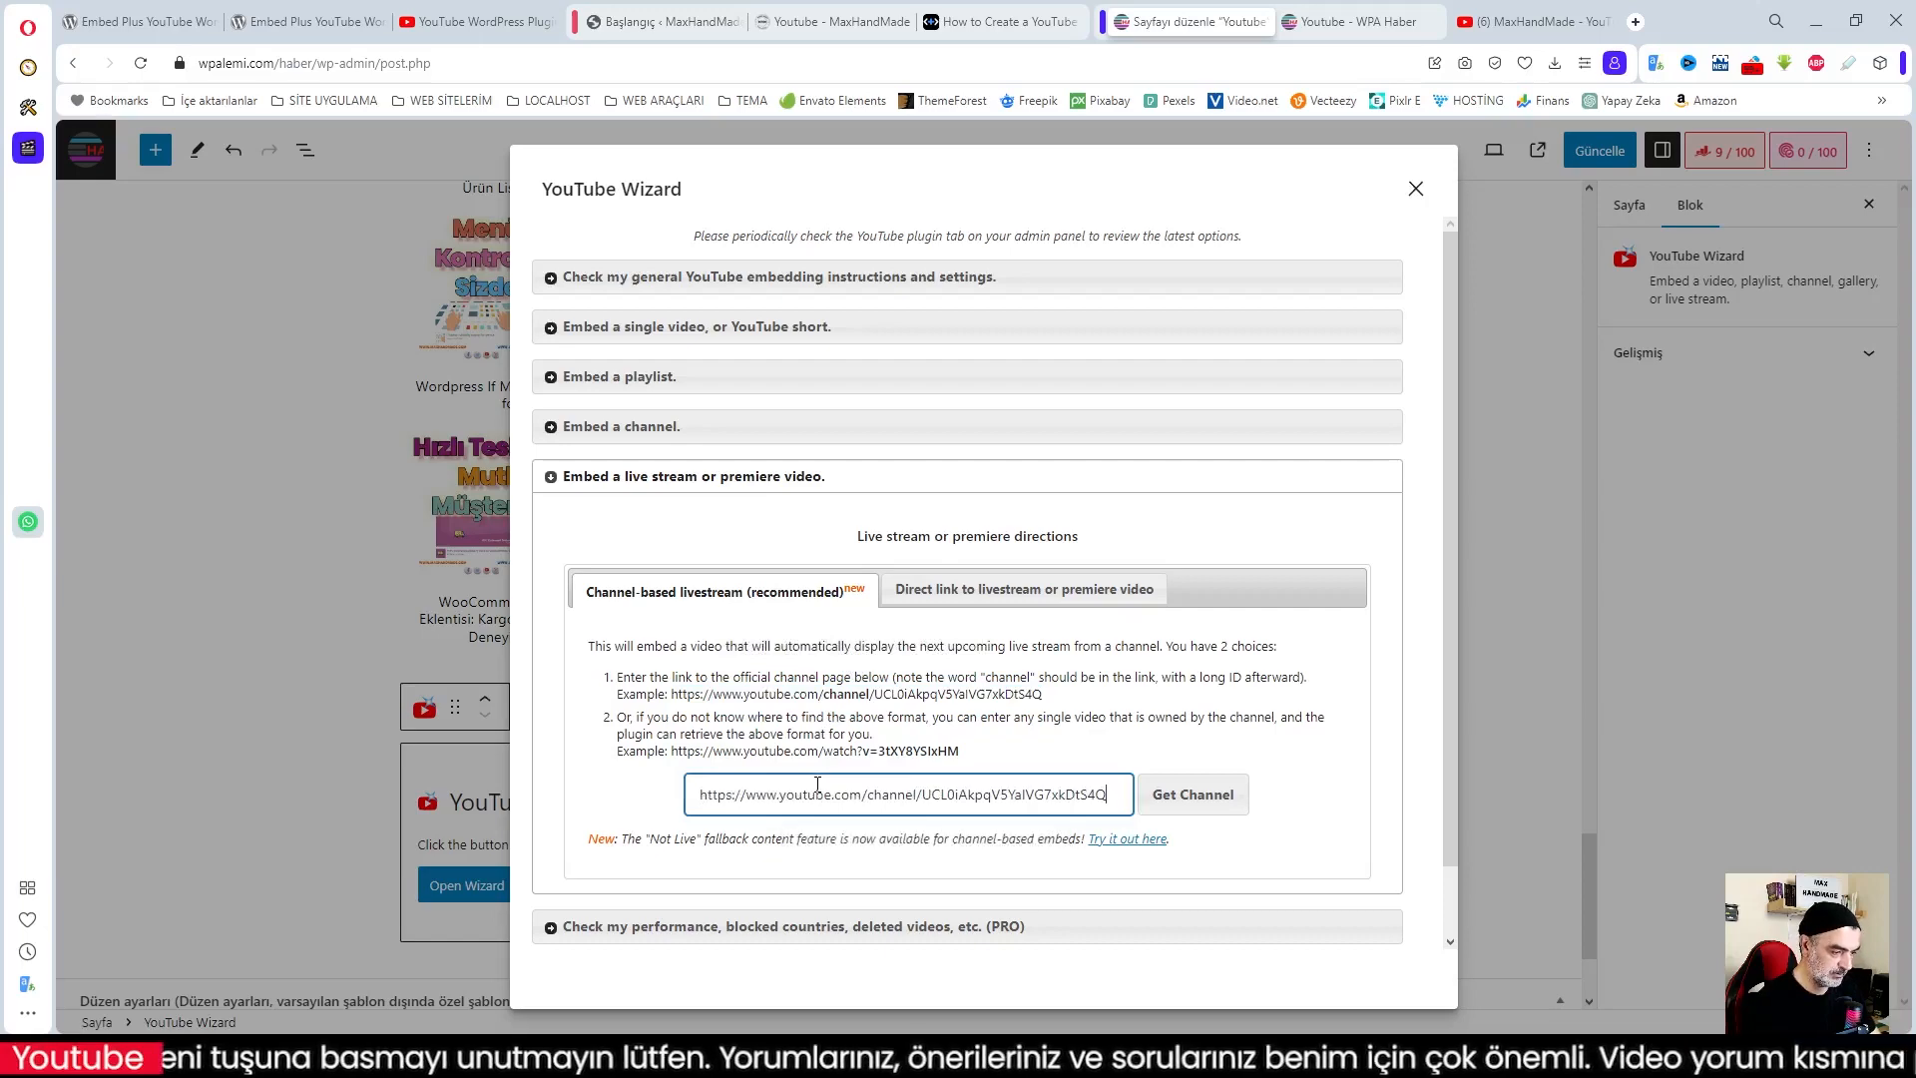
click(1212, 804)
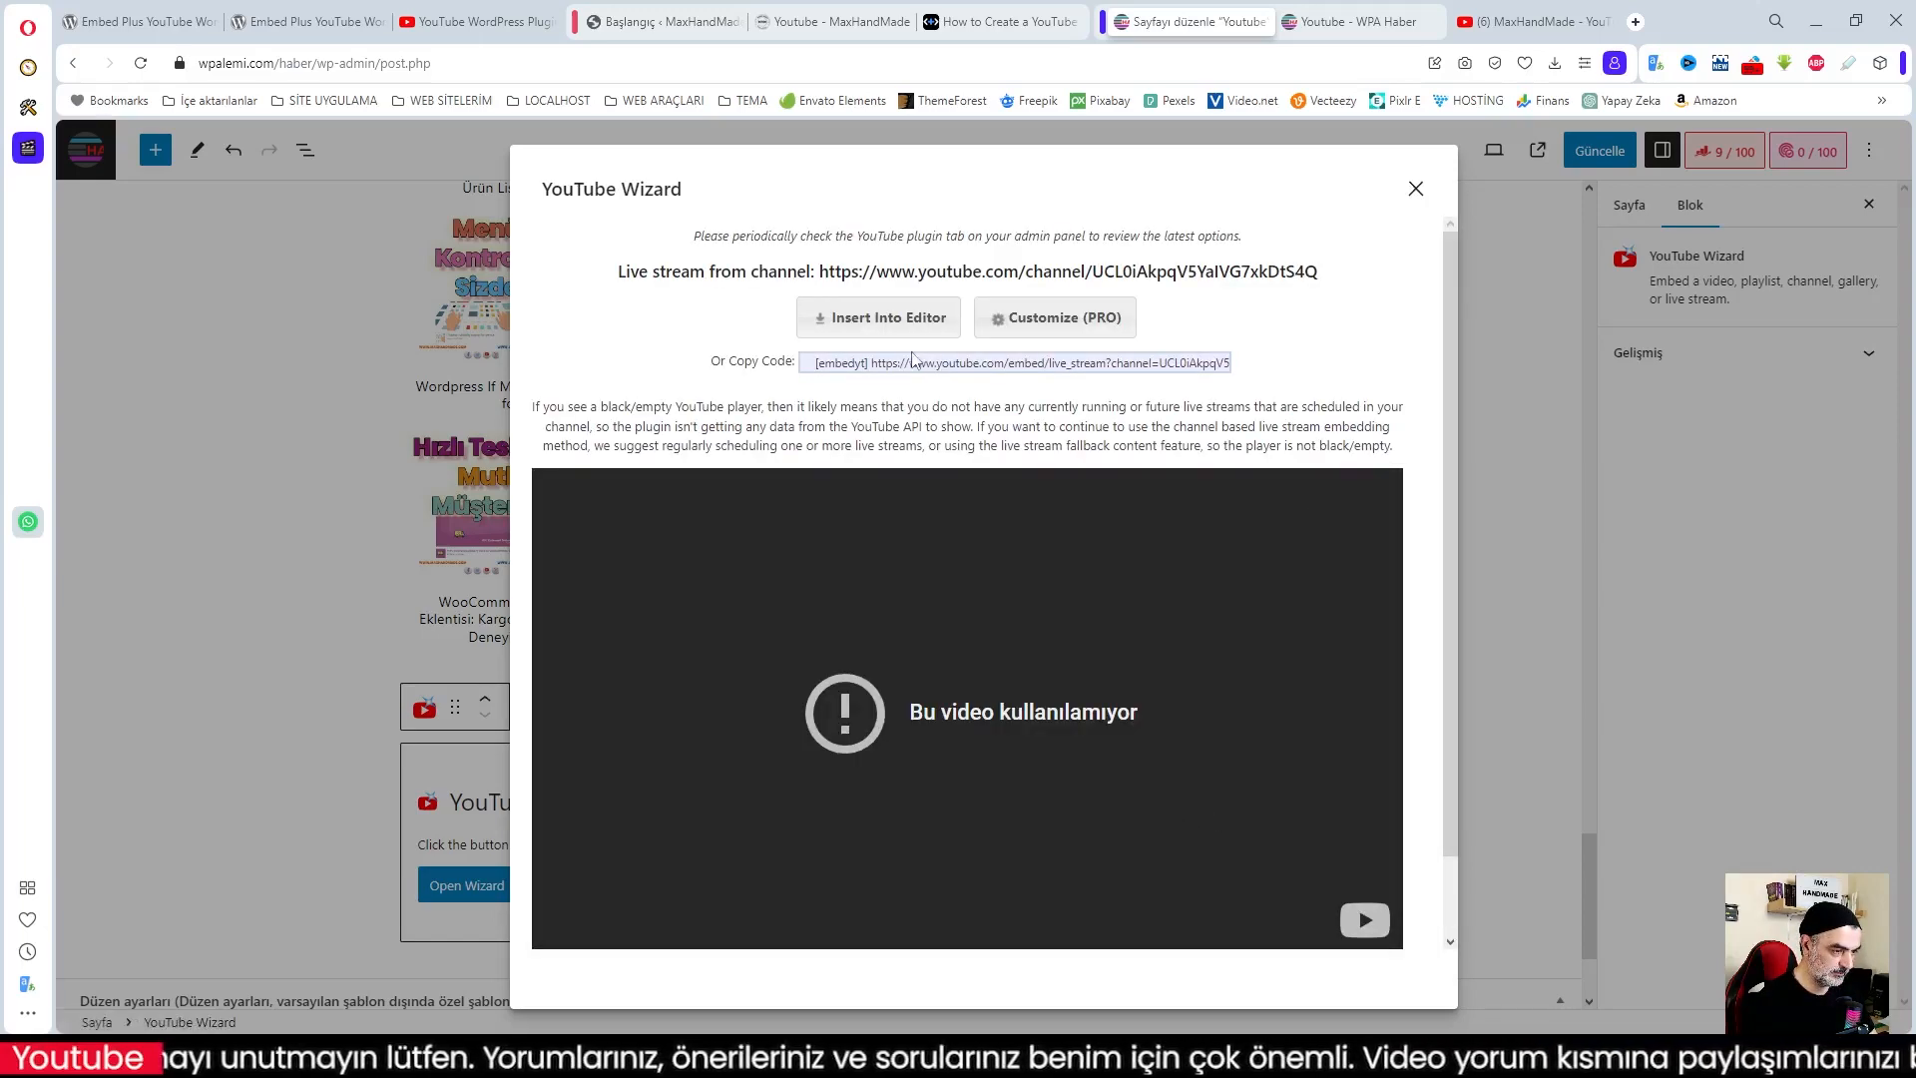
click(885, 317)
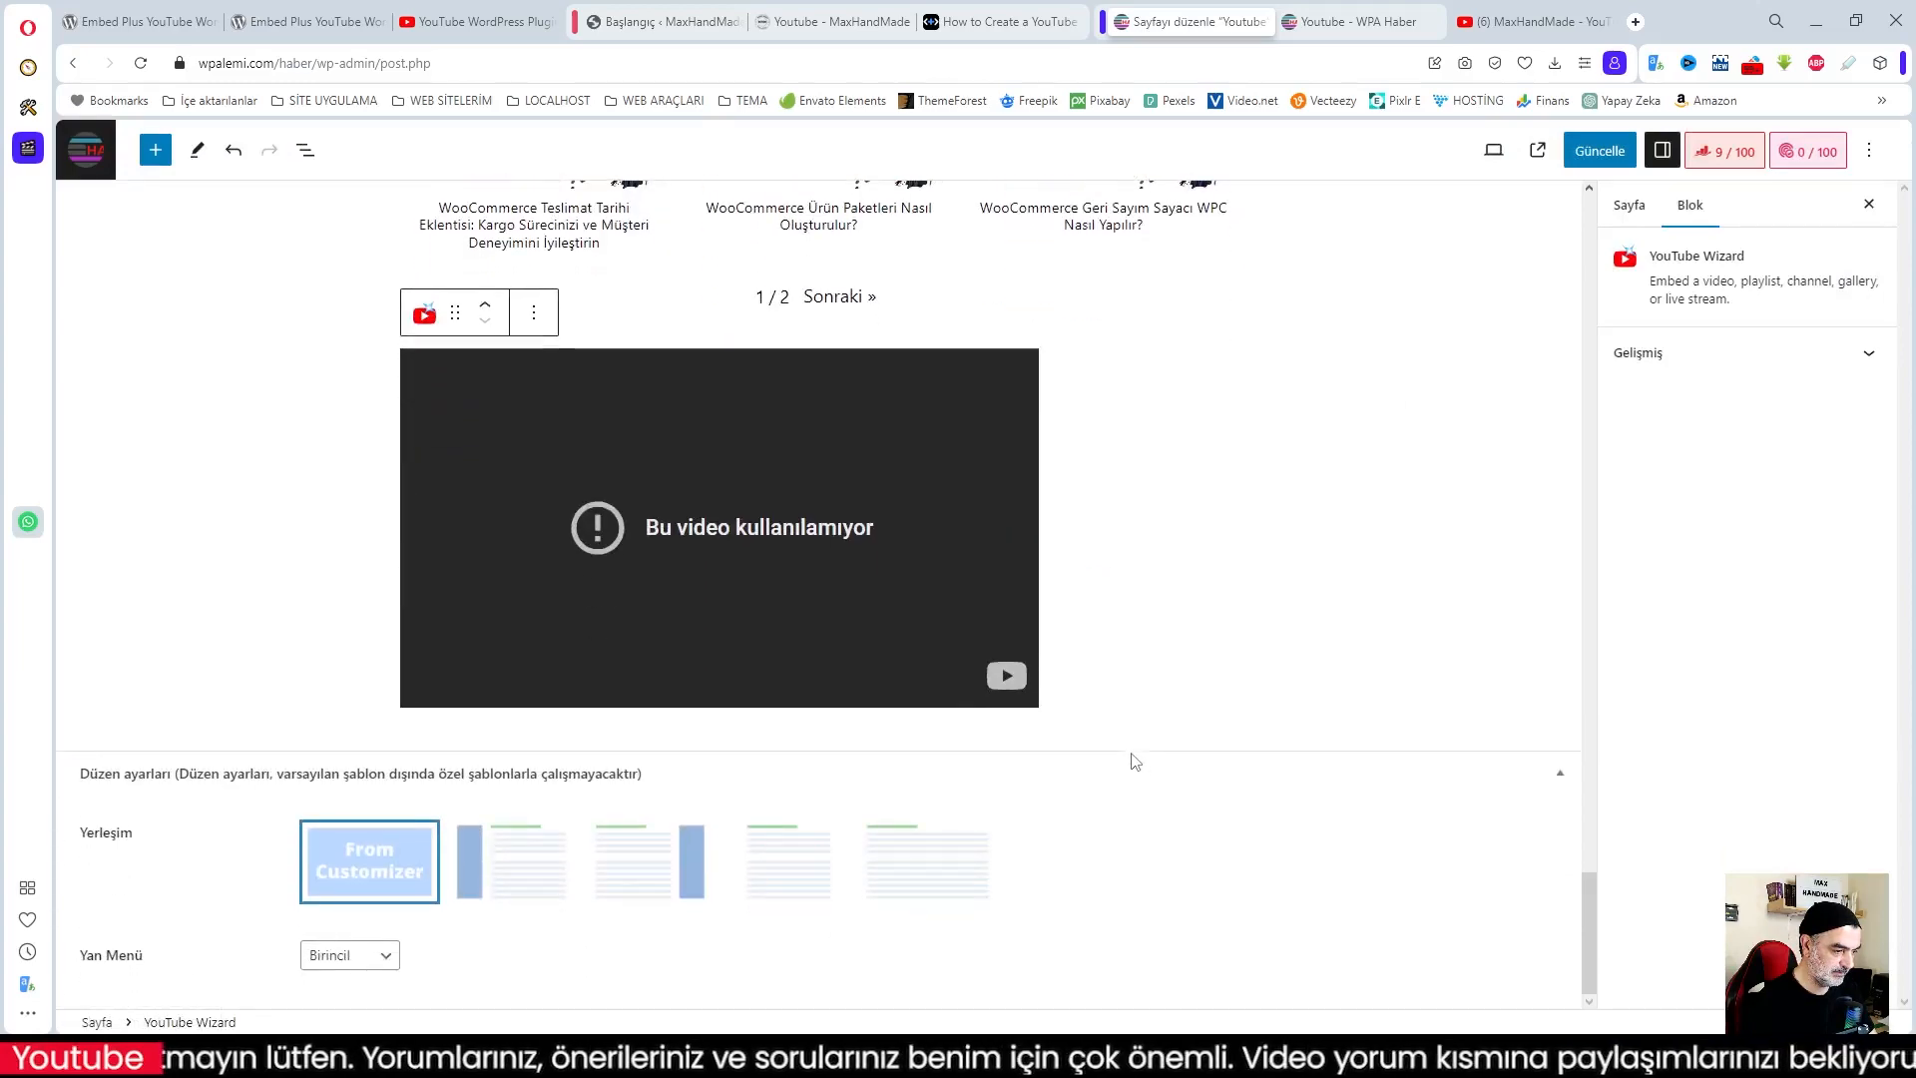
Update the page and check the live stream embed below the playlist gallery on the published Youtube page
click(1599, 150)
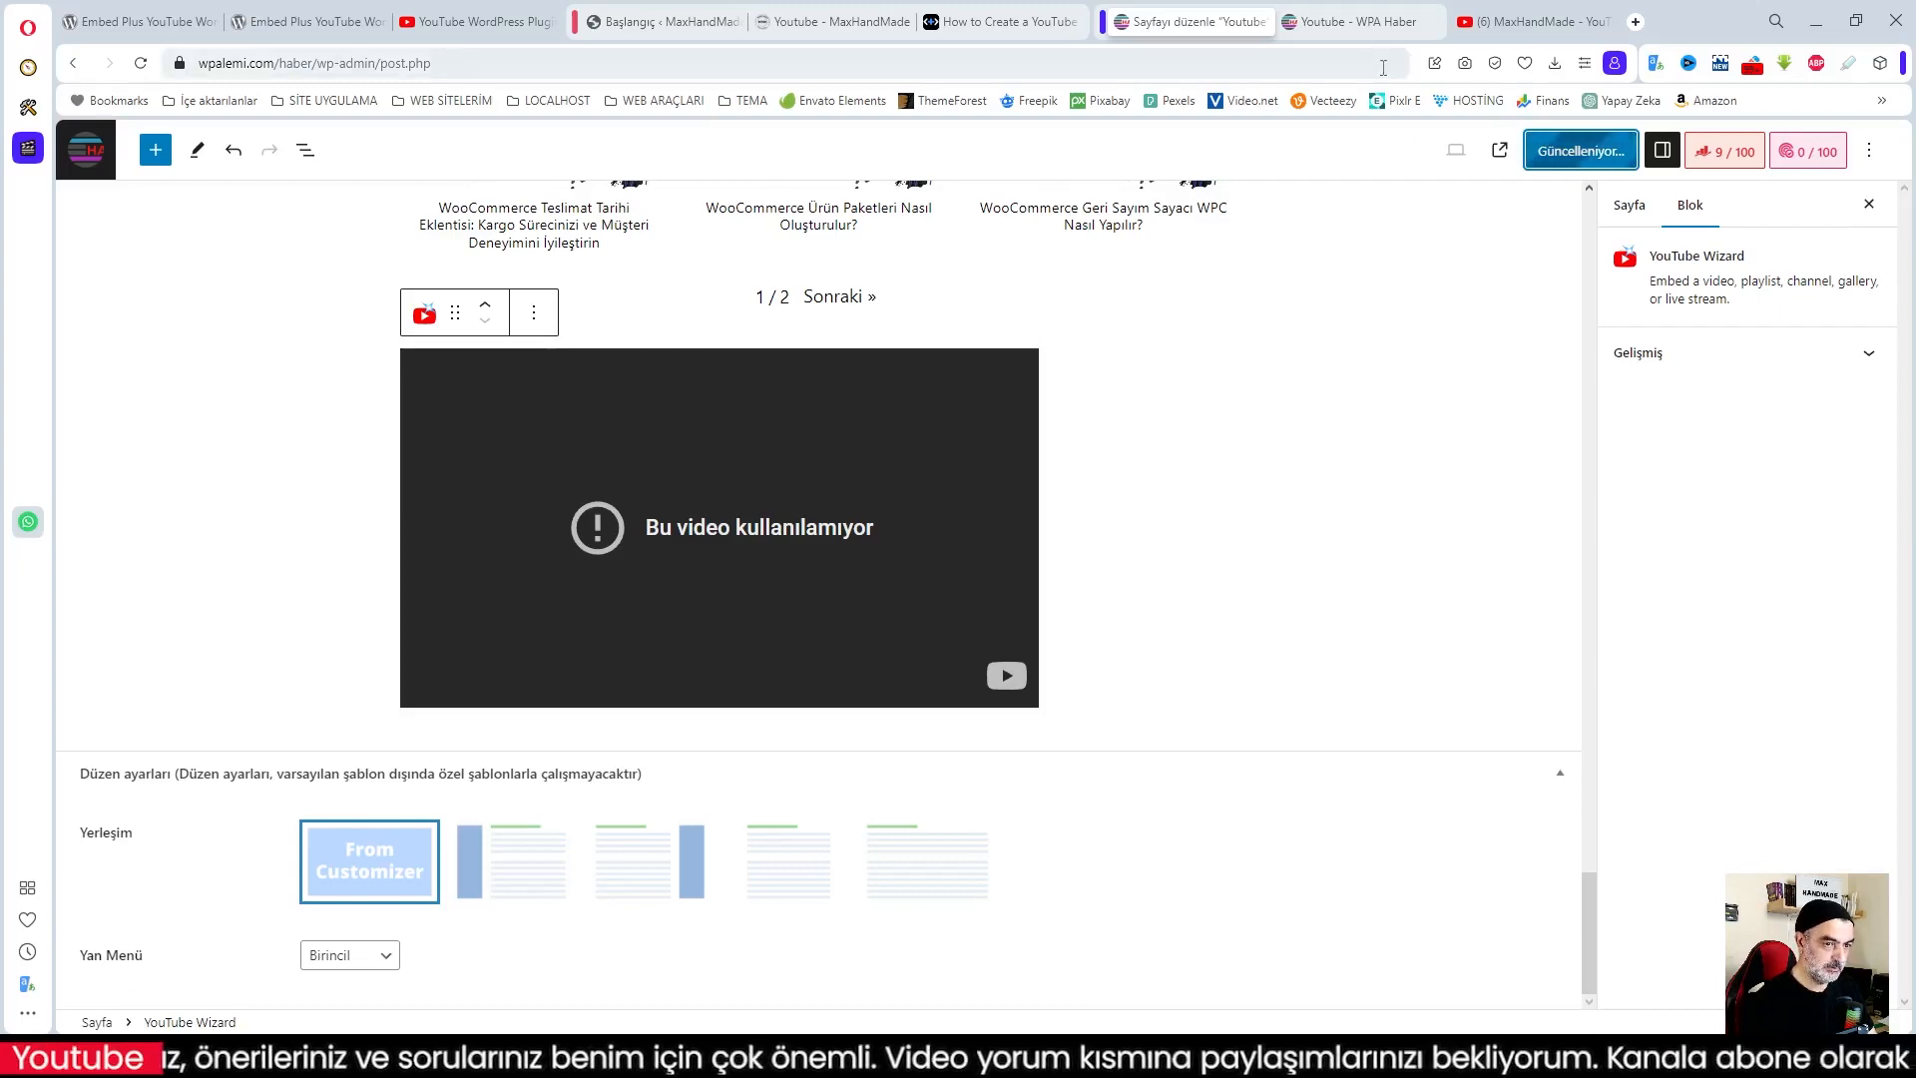
click(1342, 20)
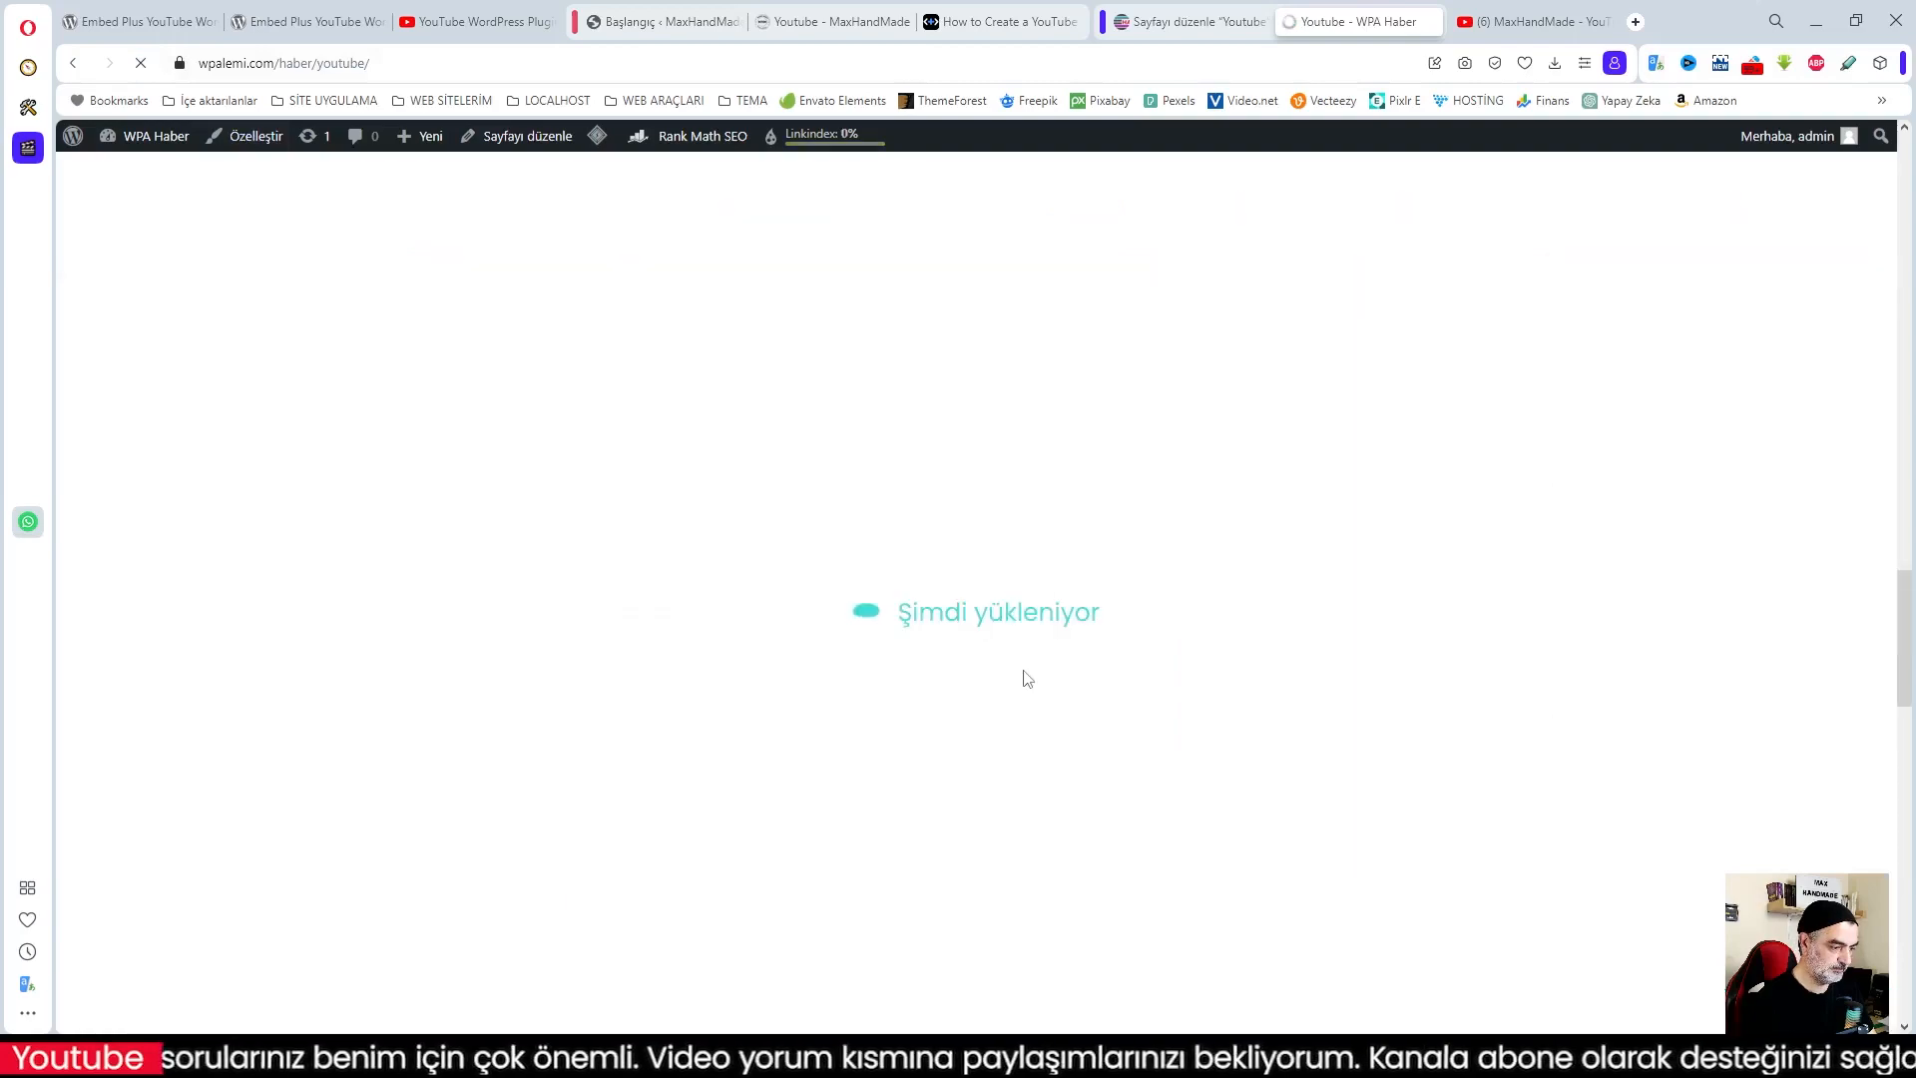
scroll(1034, 676, down, 15)
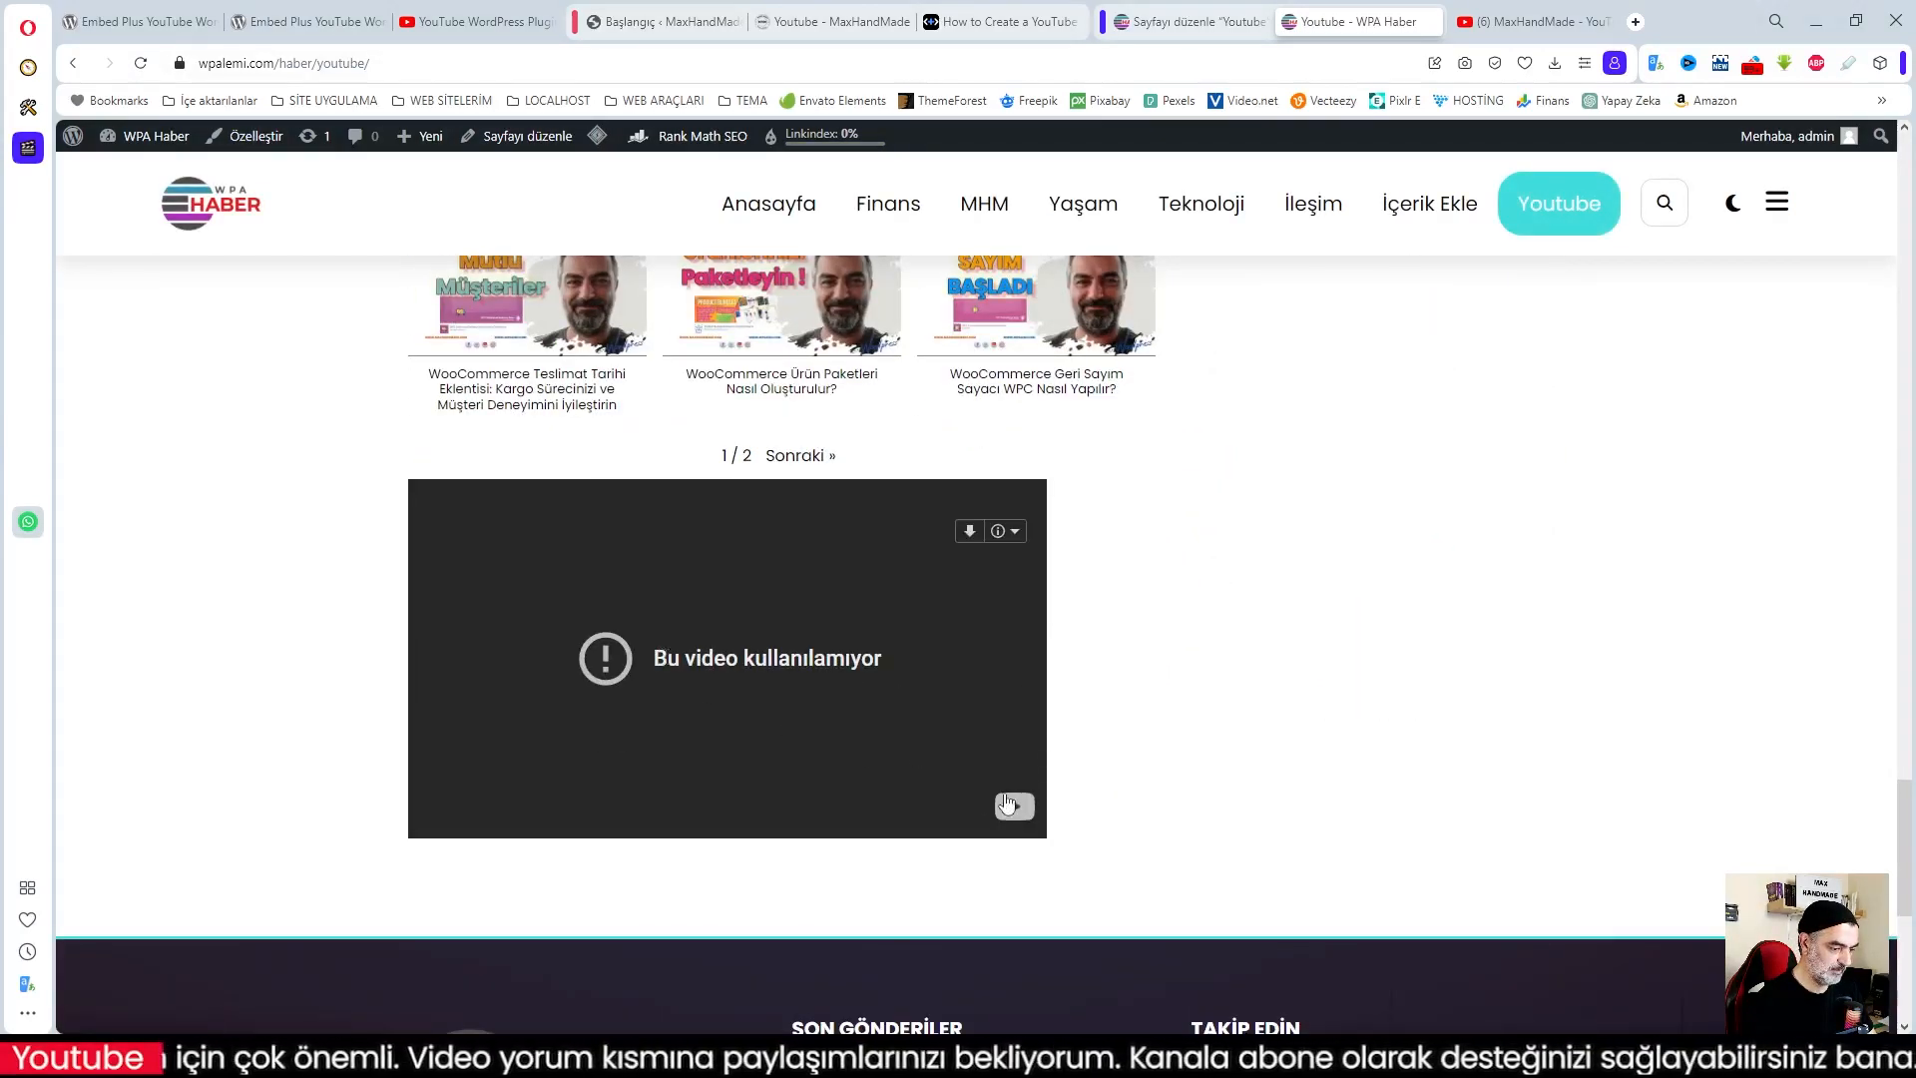
Return to the page editor and delete the unavailable live stream block below the playlist gallery
click(1174, 25)
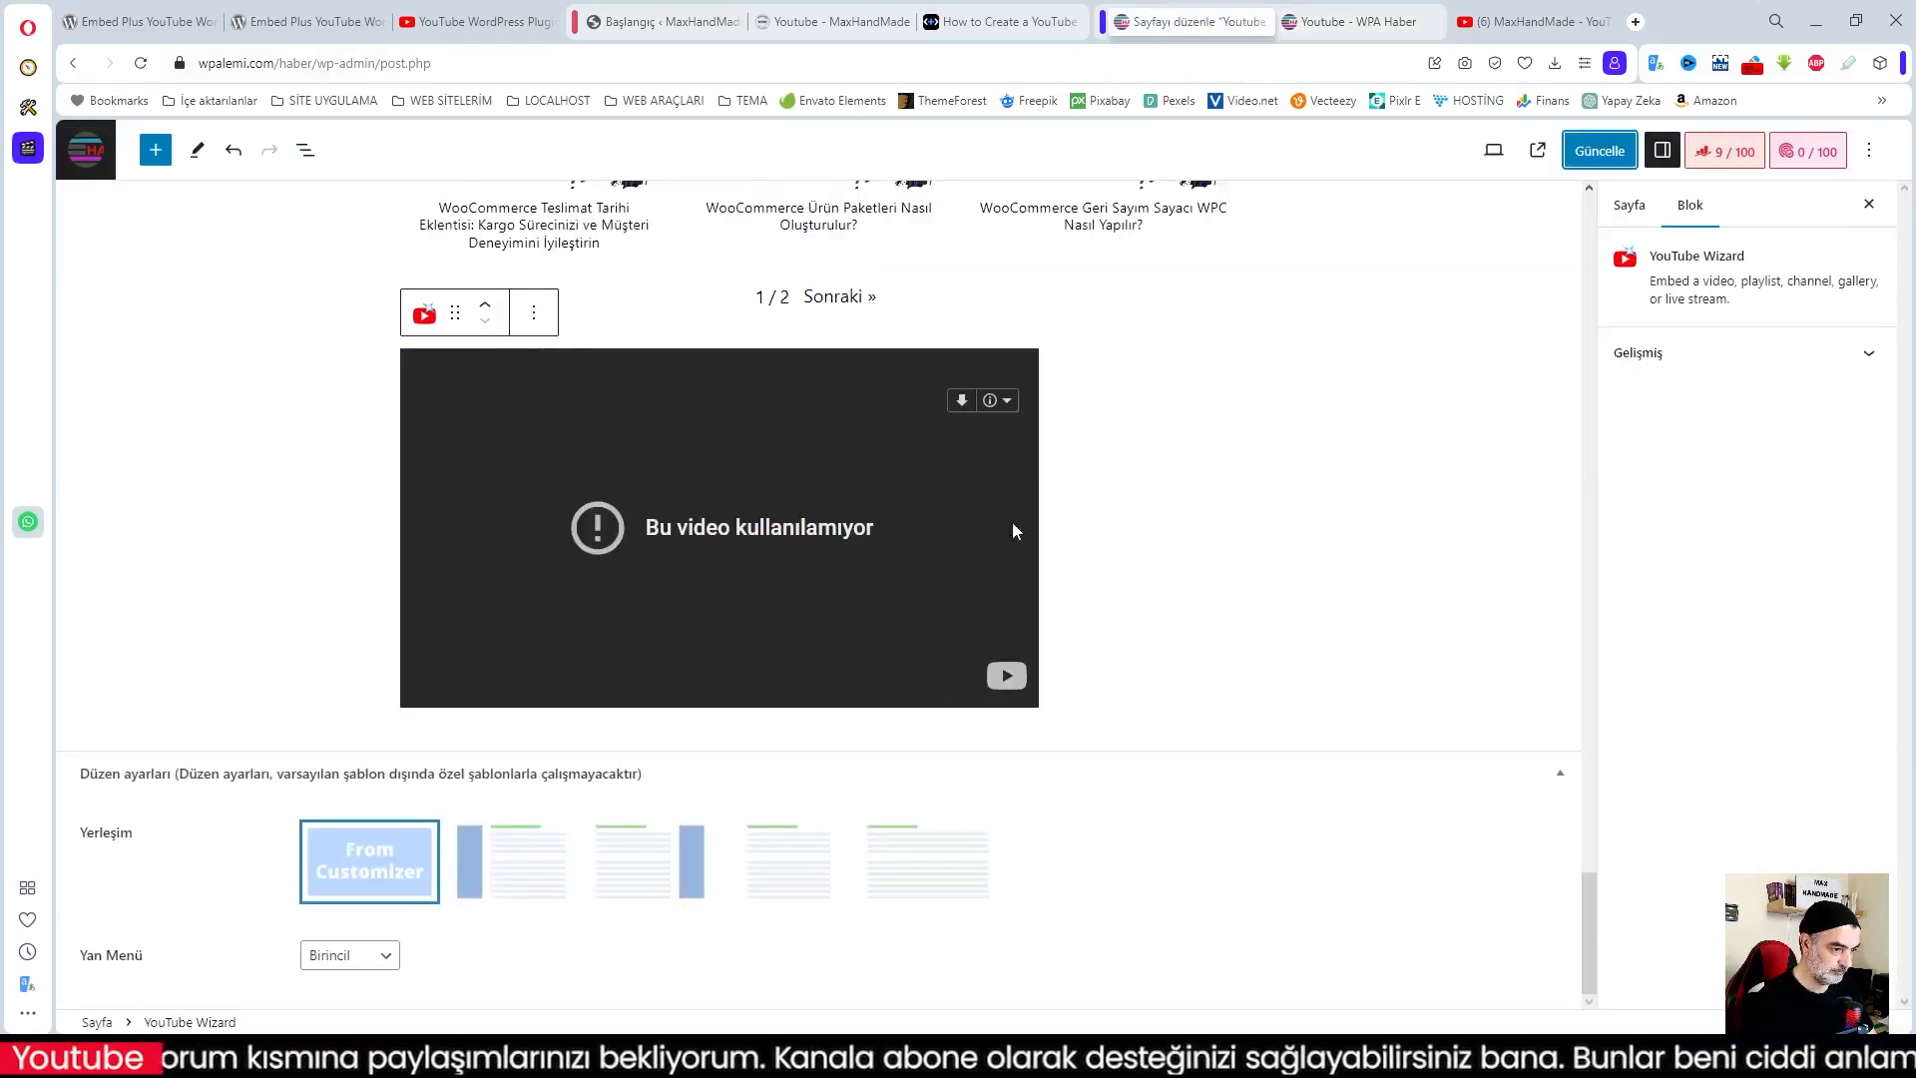
click(520, 327)
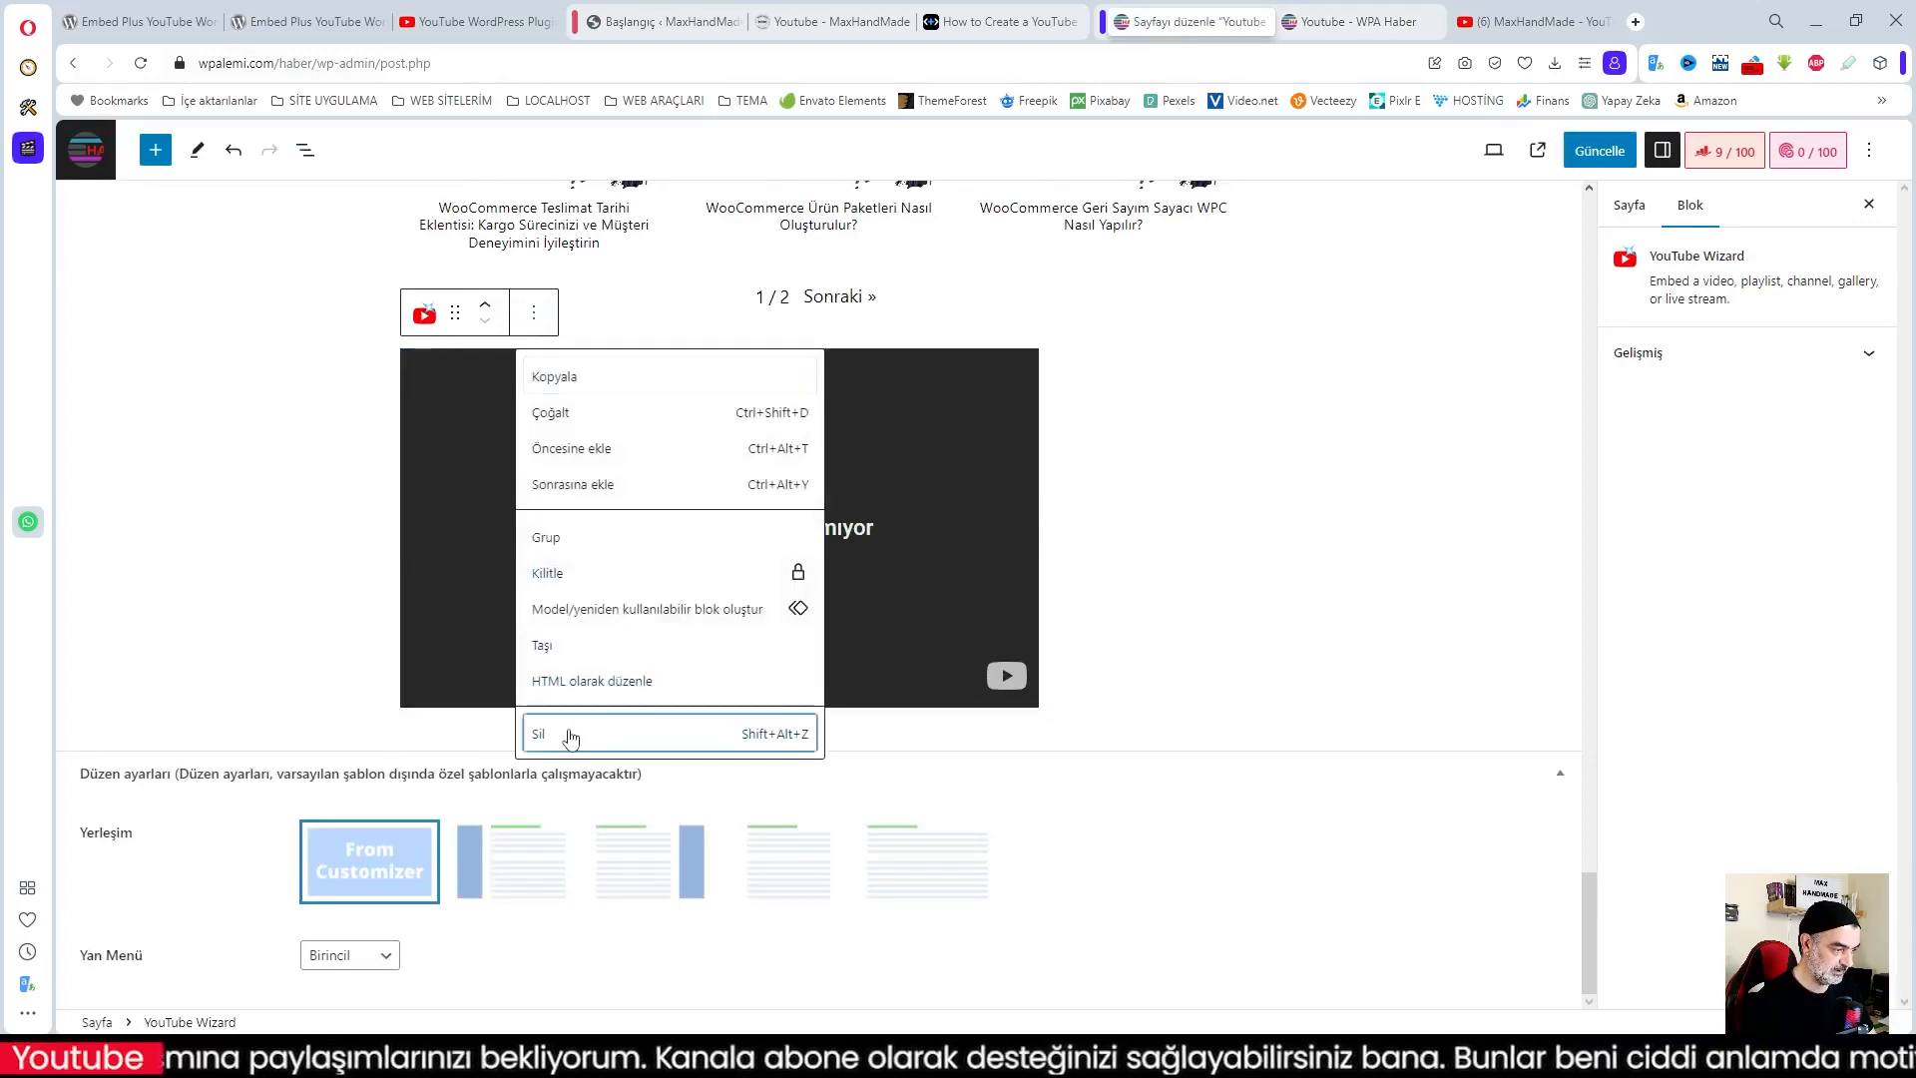
click(628, 735)
scroll(1162, 833, down, 10)
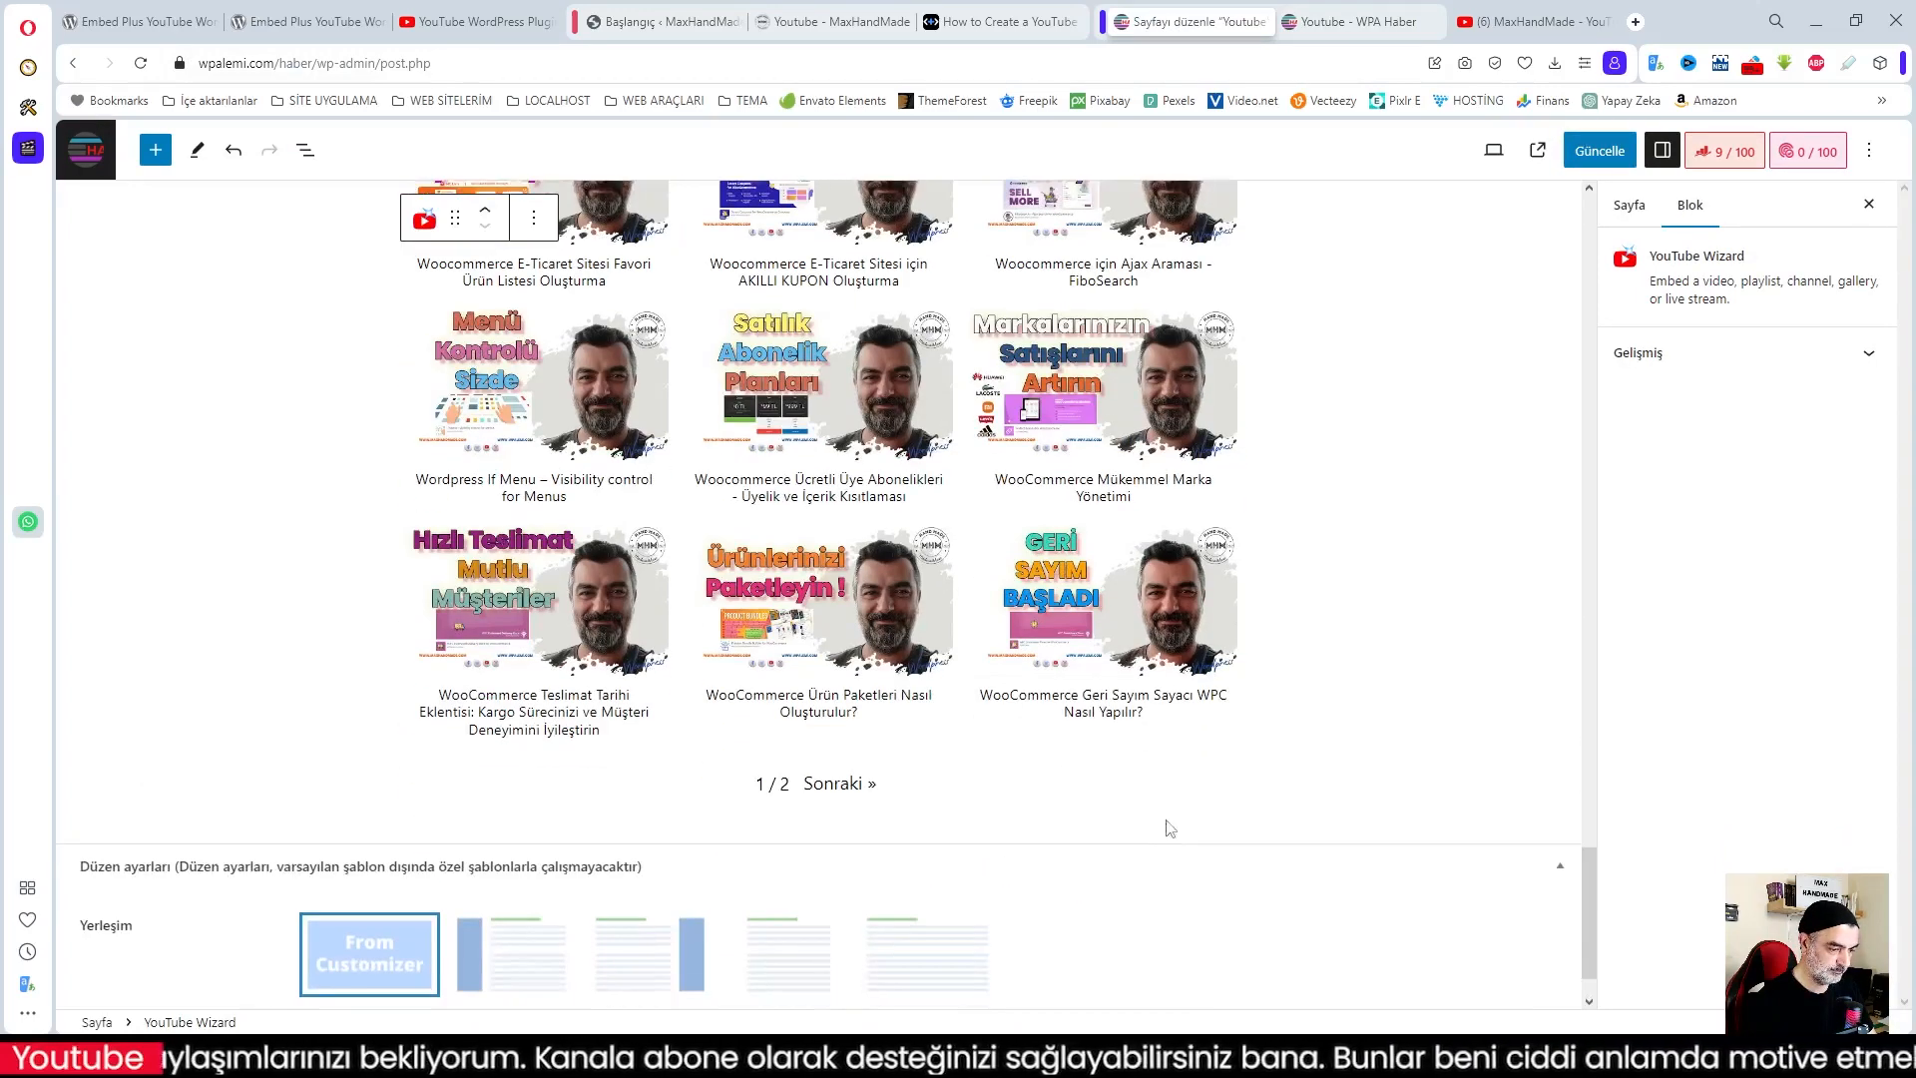
Add a YouTube Wizard block below the playlist gallery and open its options for embedding a live stream or premiere video
click(1286, 816)
click(1227, 848)
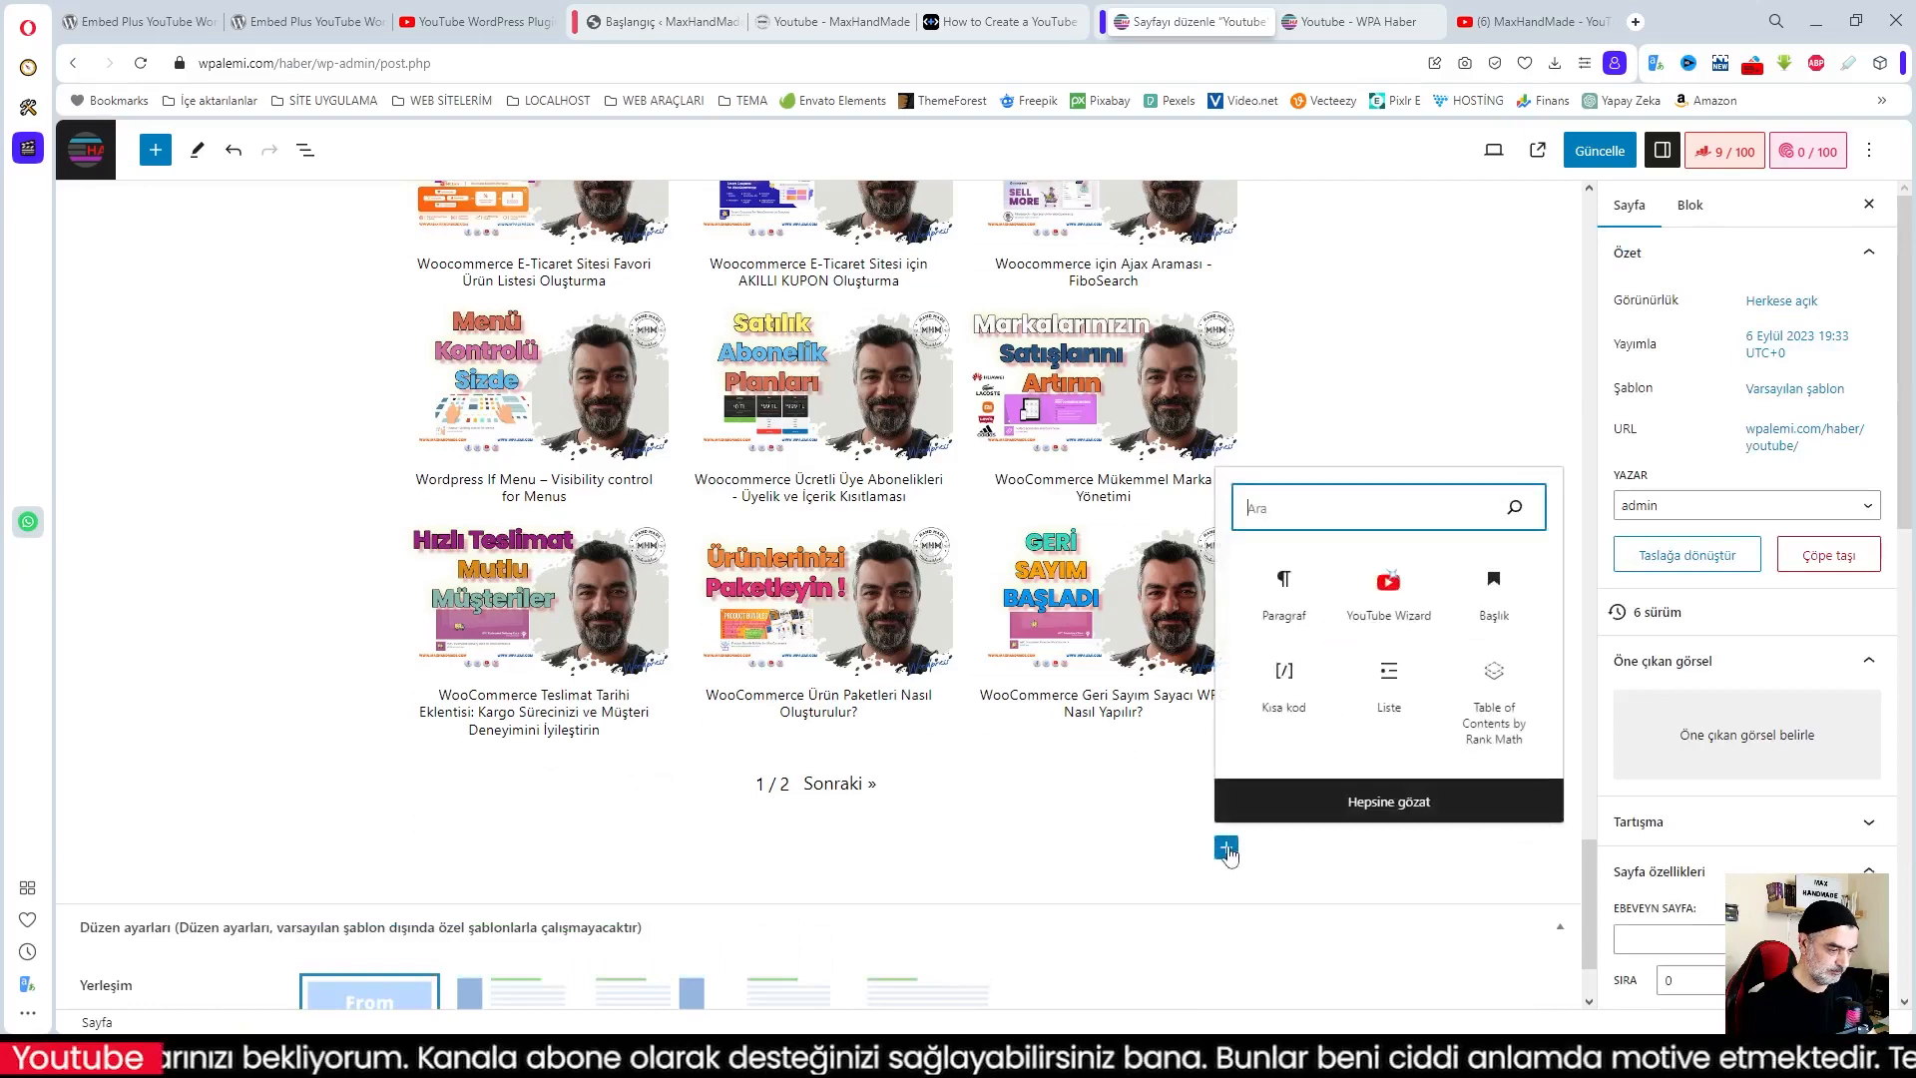
click(1388, 595)
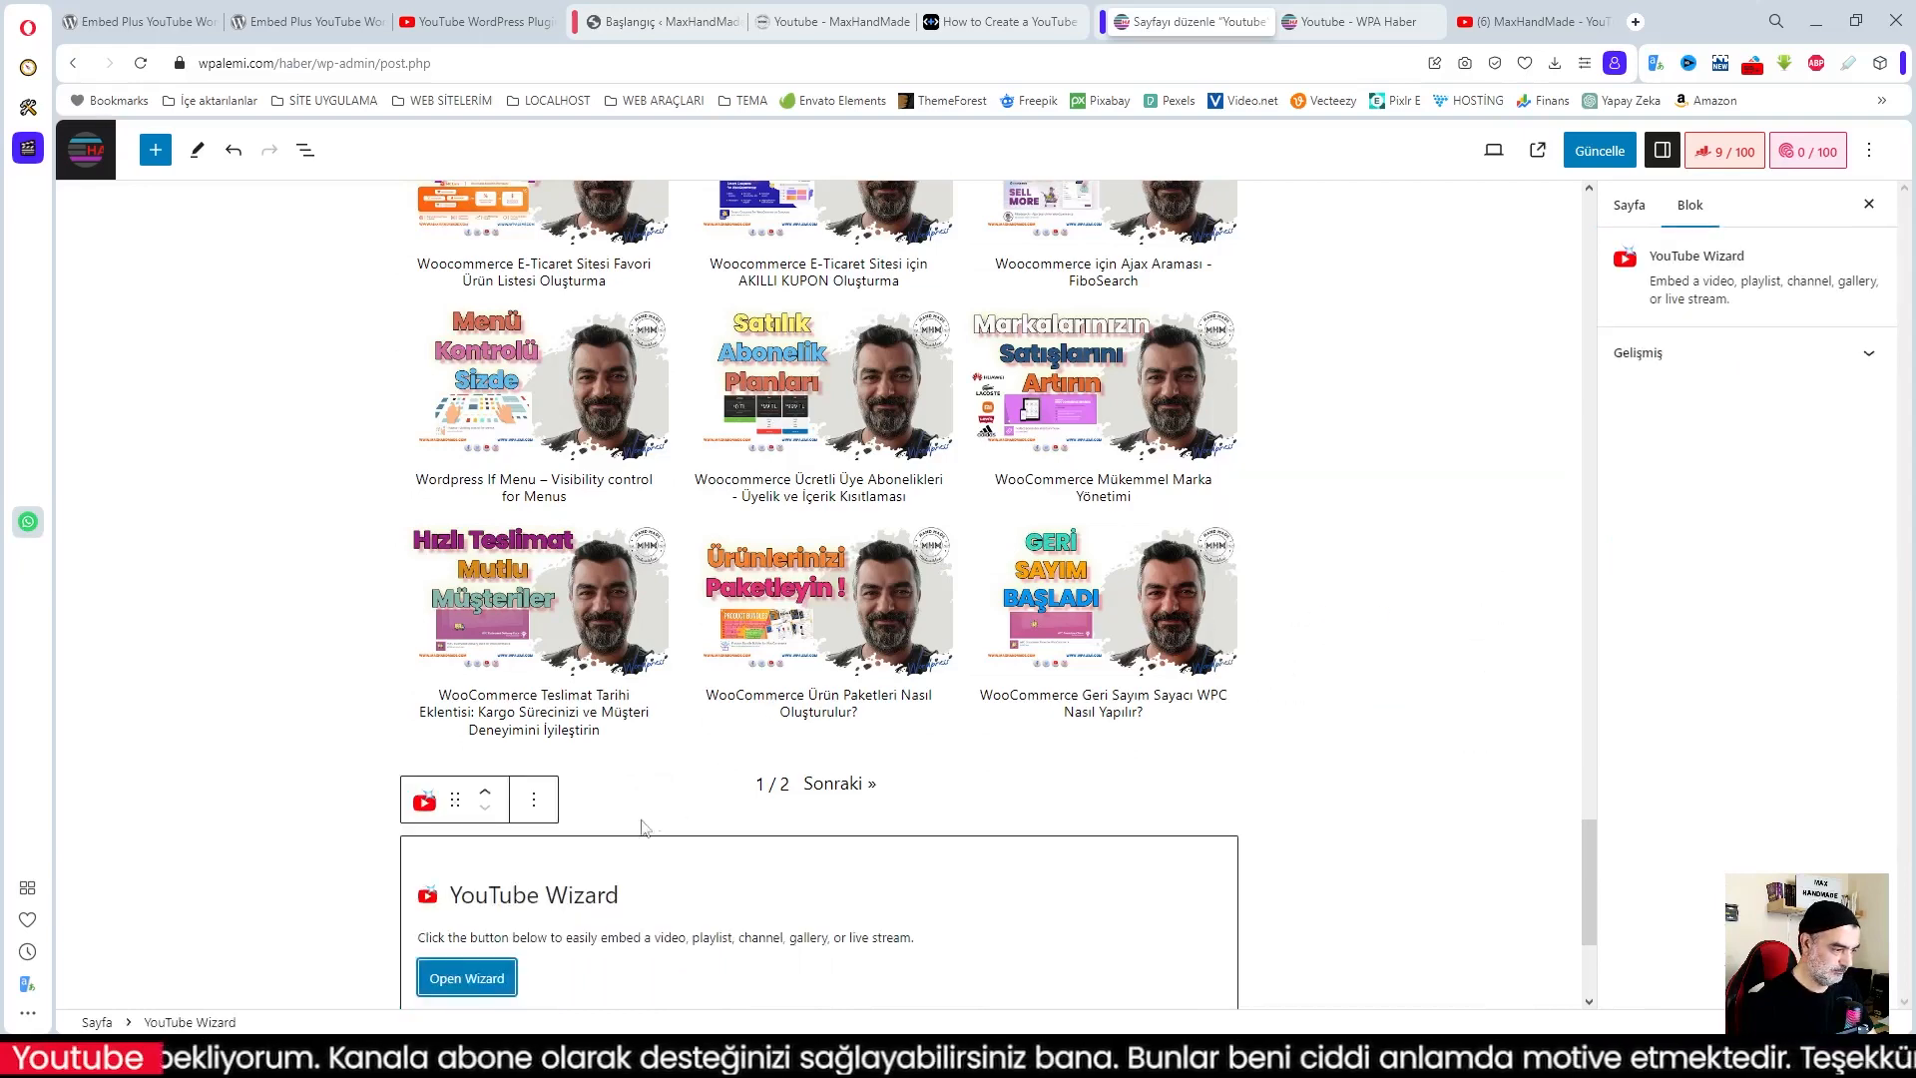
click(499, 978)
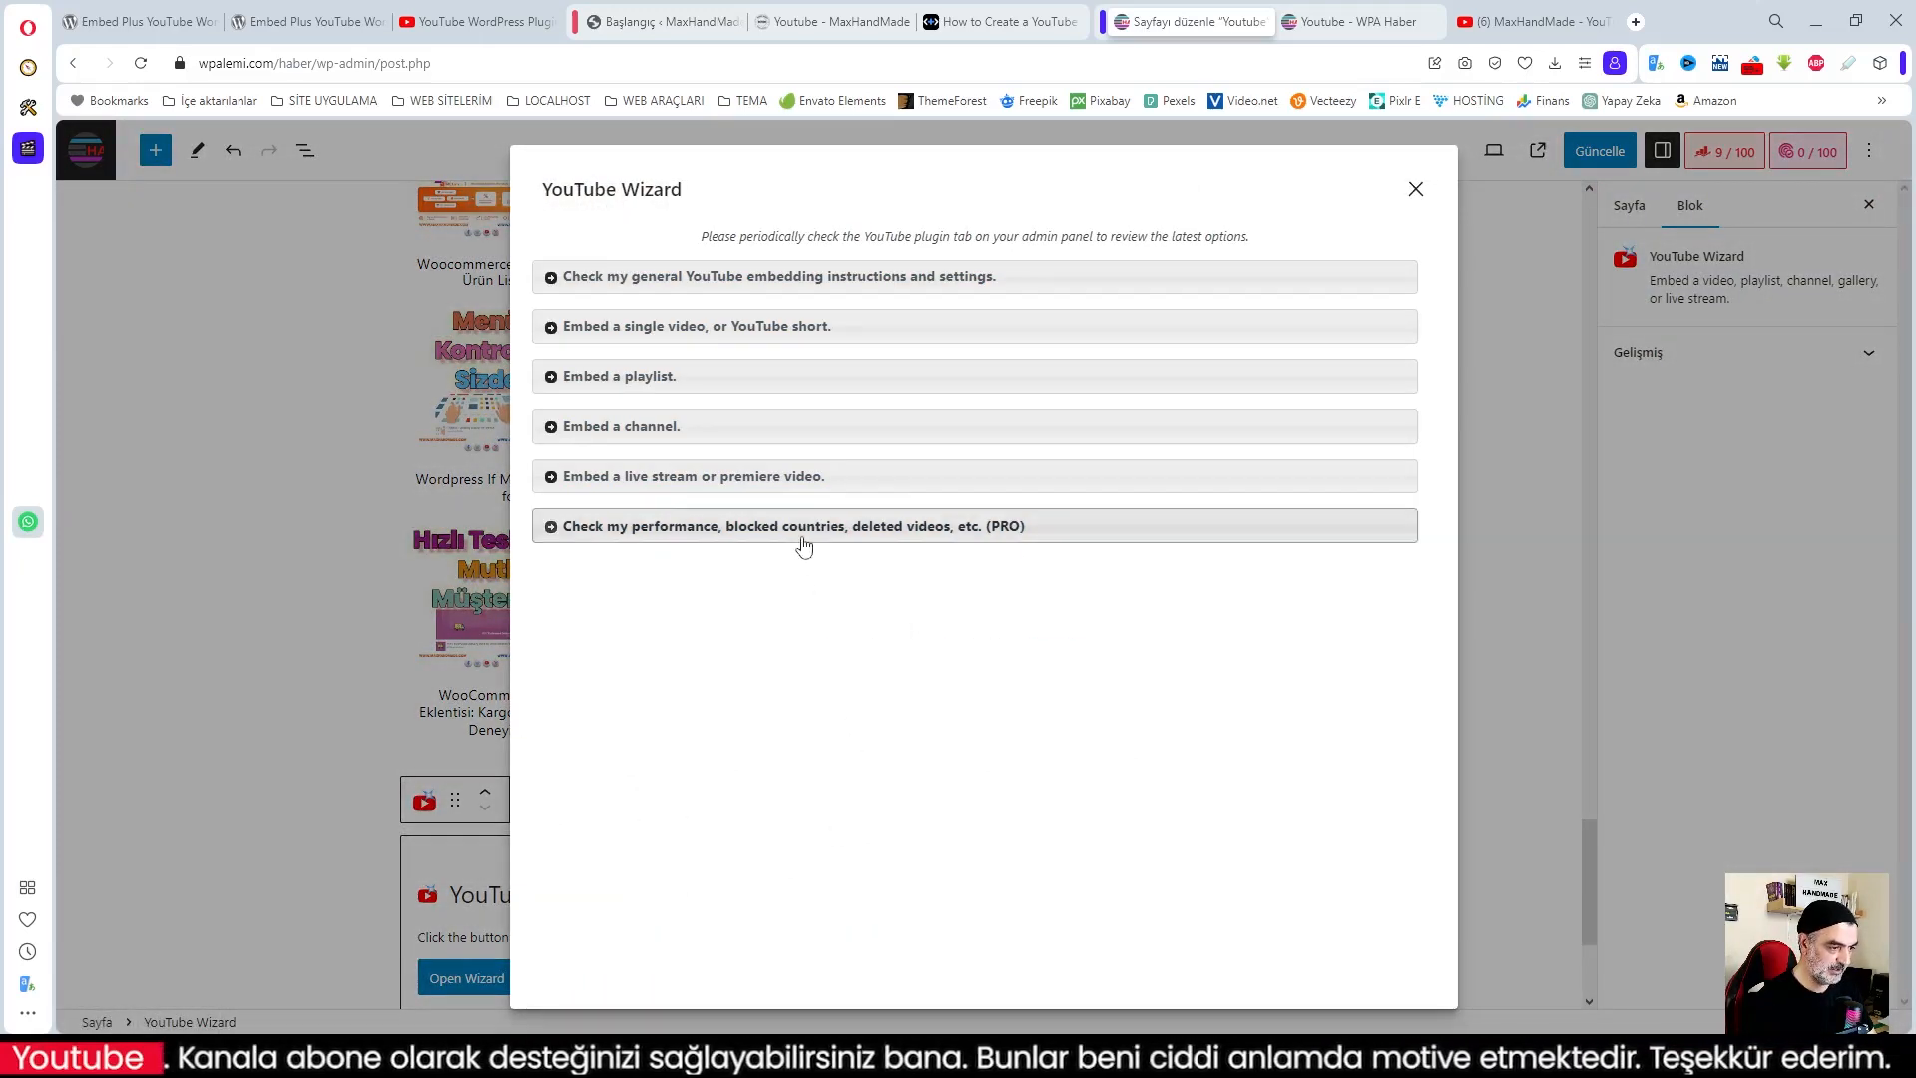
click(758, 477)
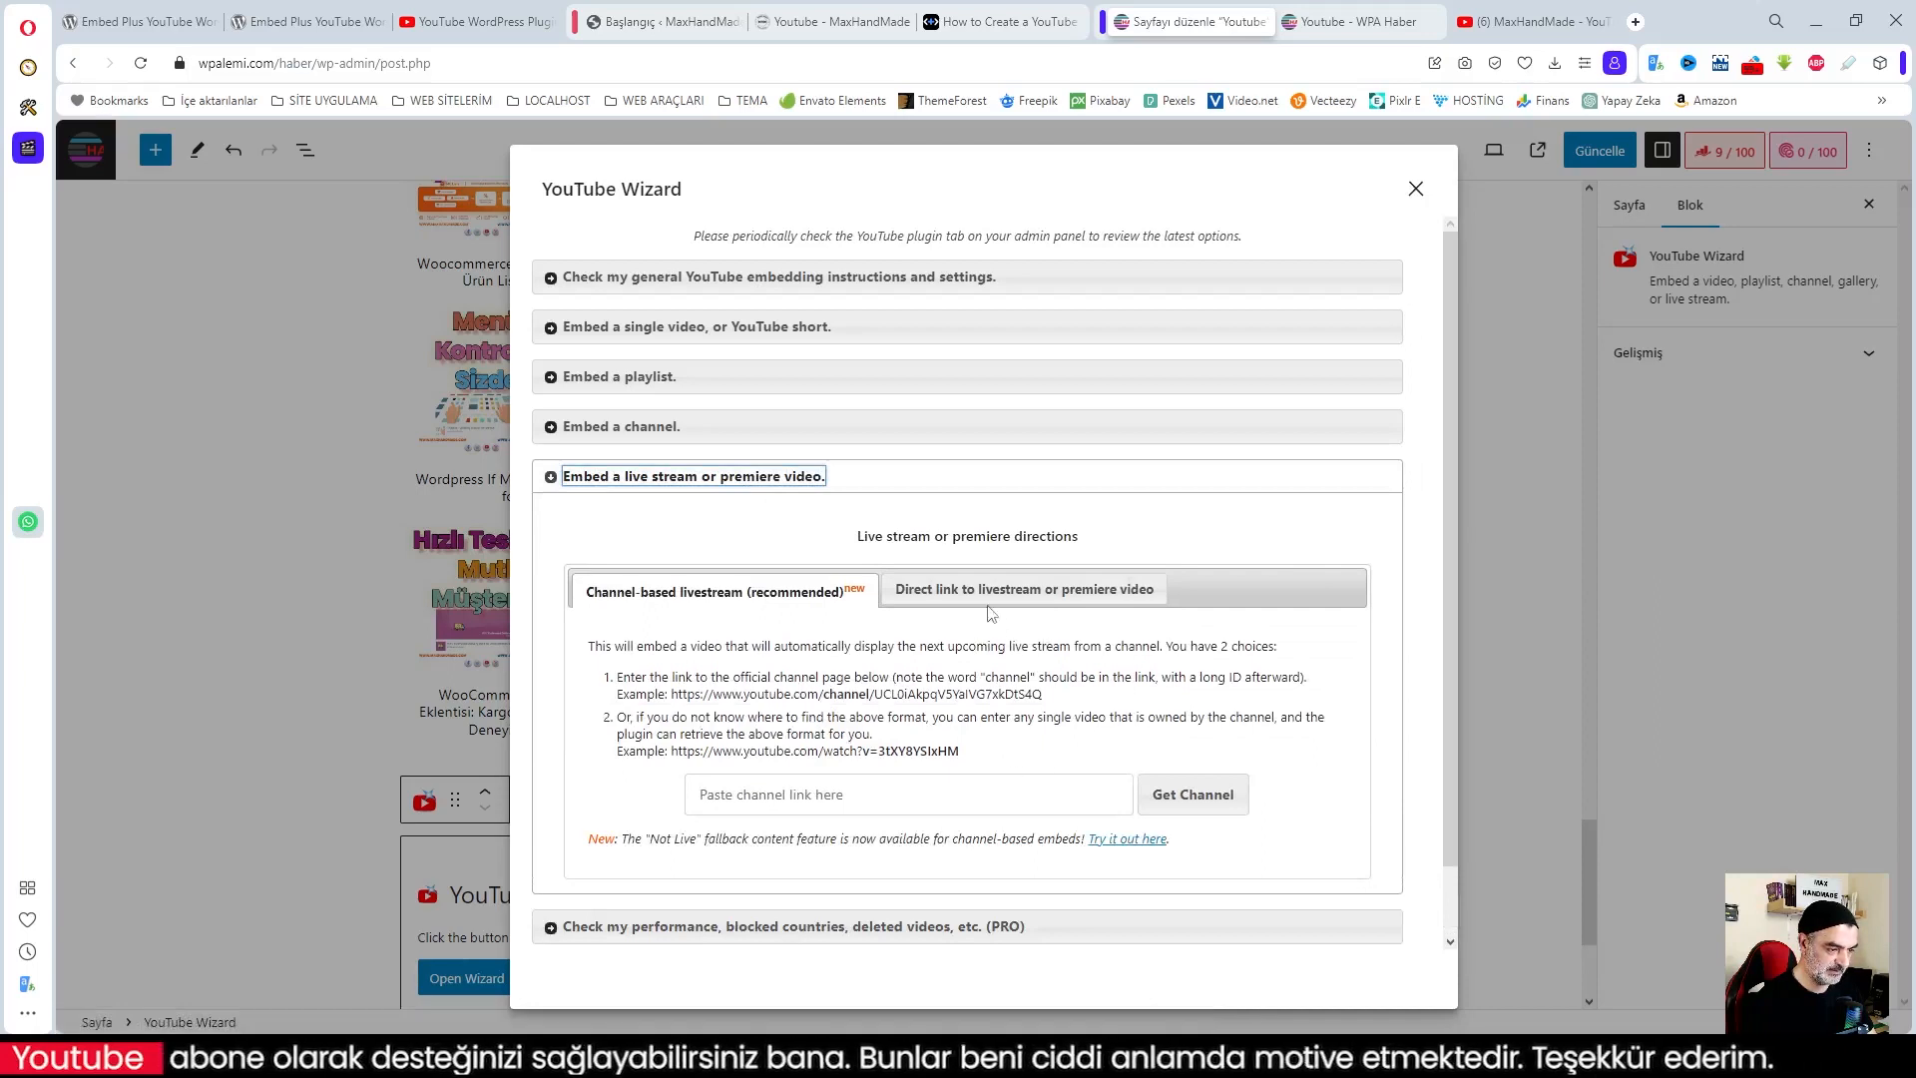
Copy the example link from the direct livestream directions, submit it as the YouTube link and insert the stream into the editor
click(985, 596)
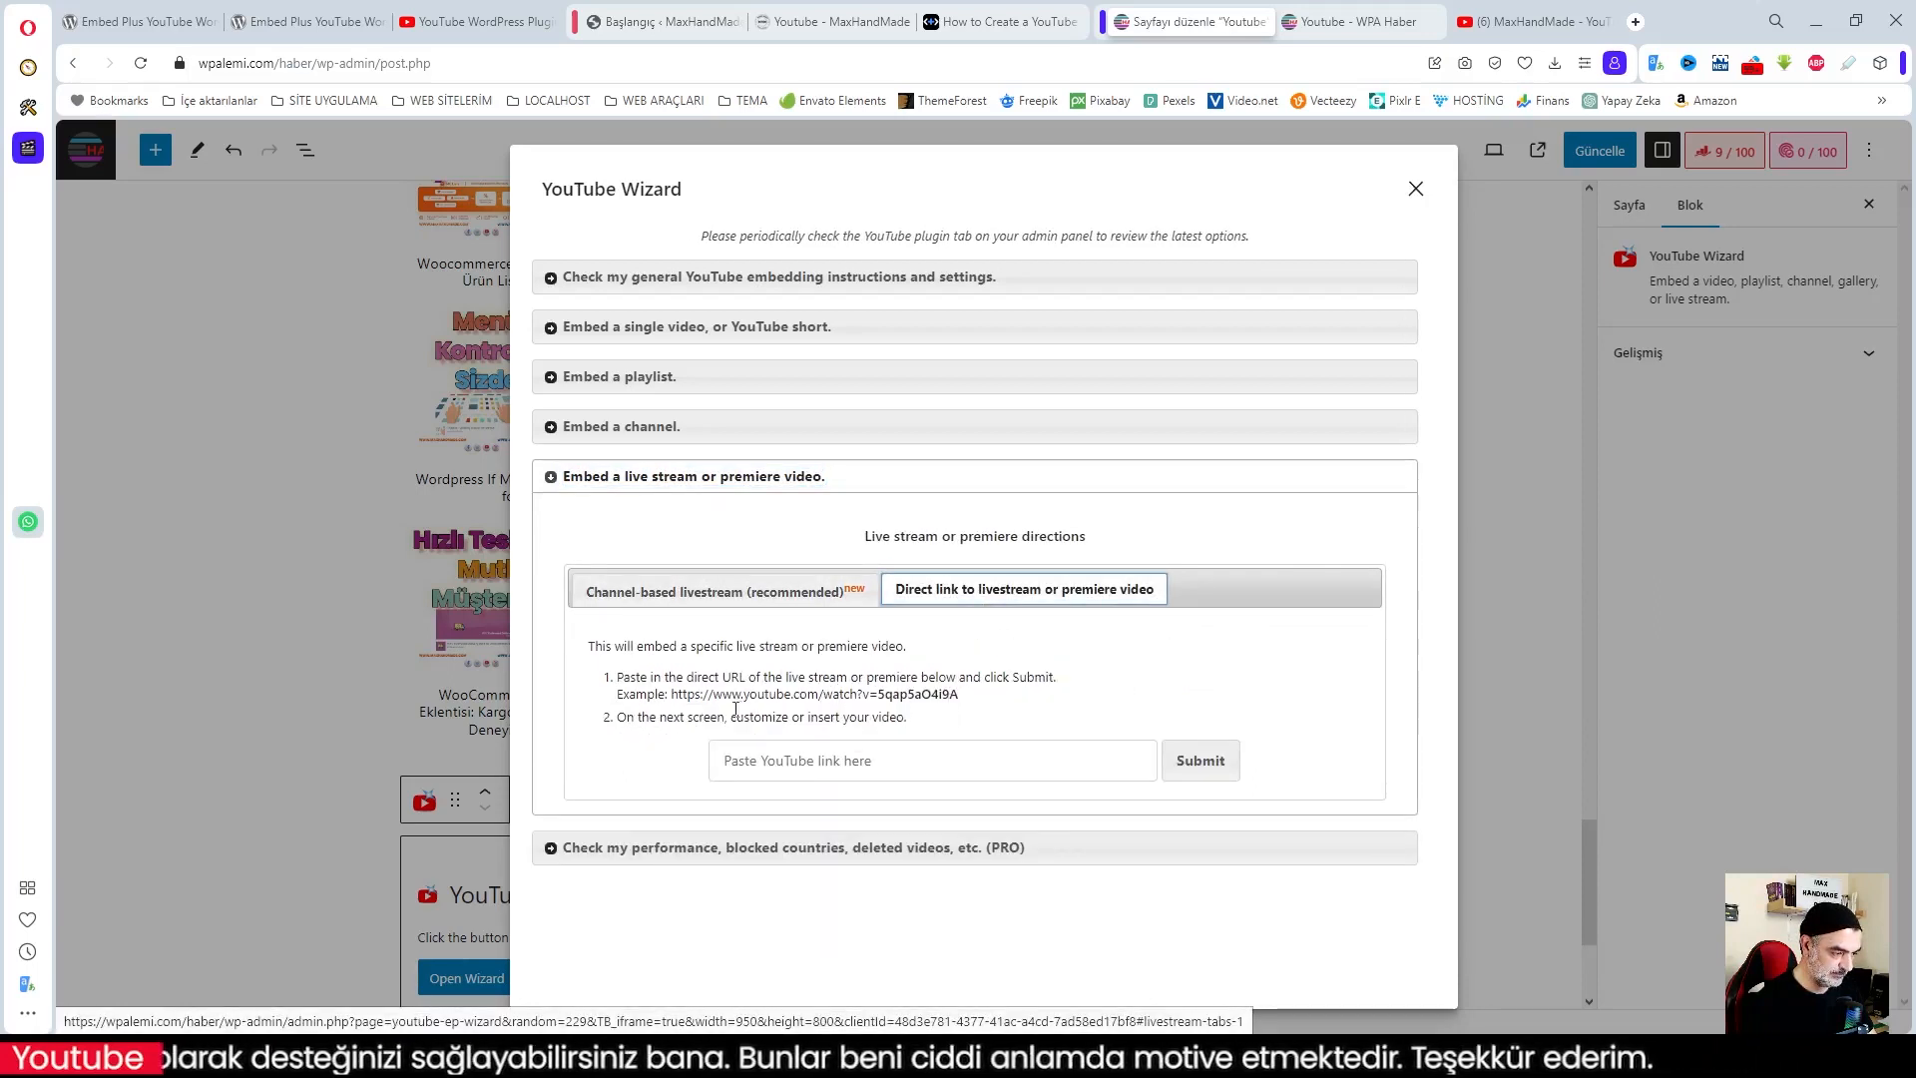
drag(674, 695, 966, 708)
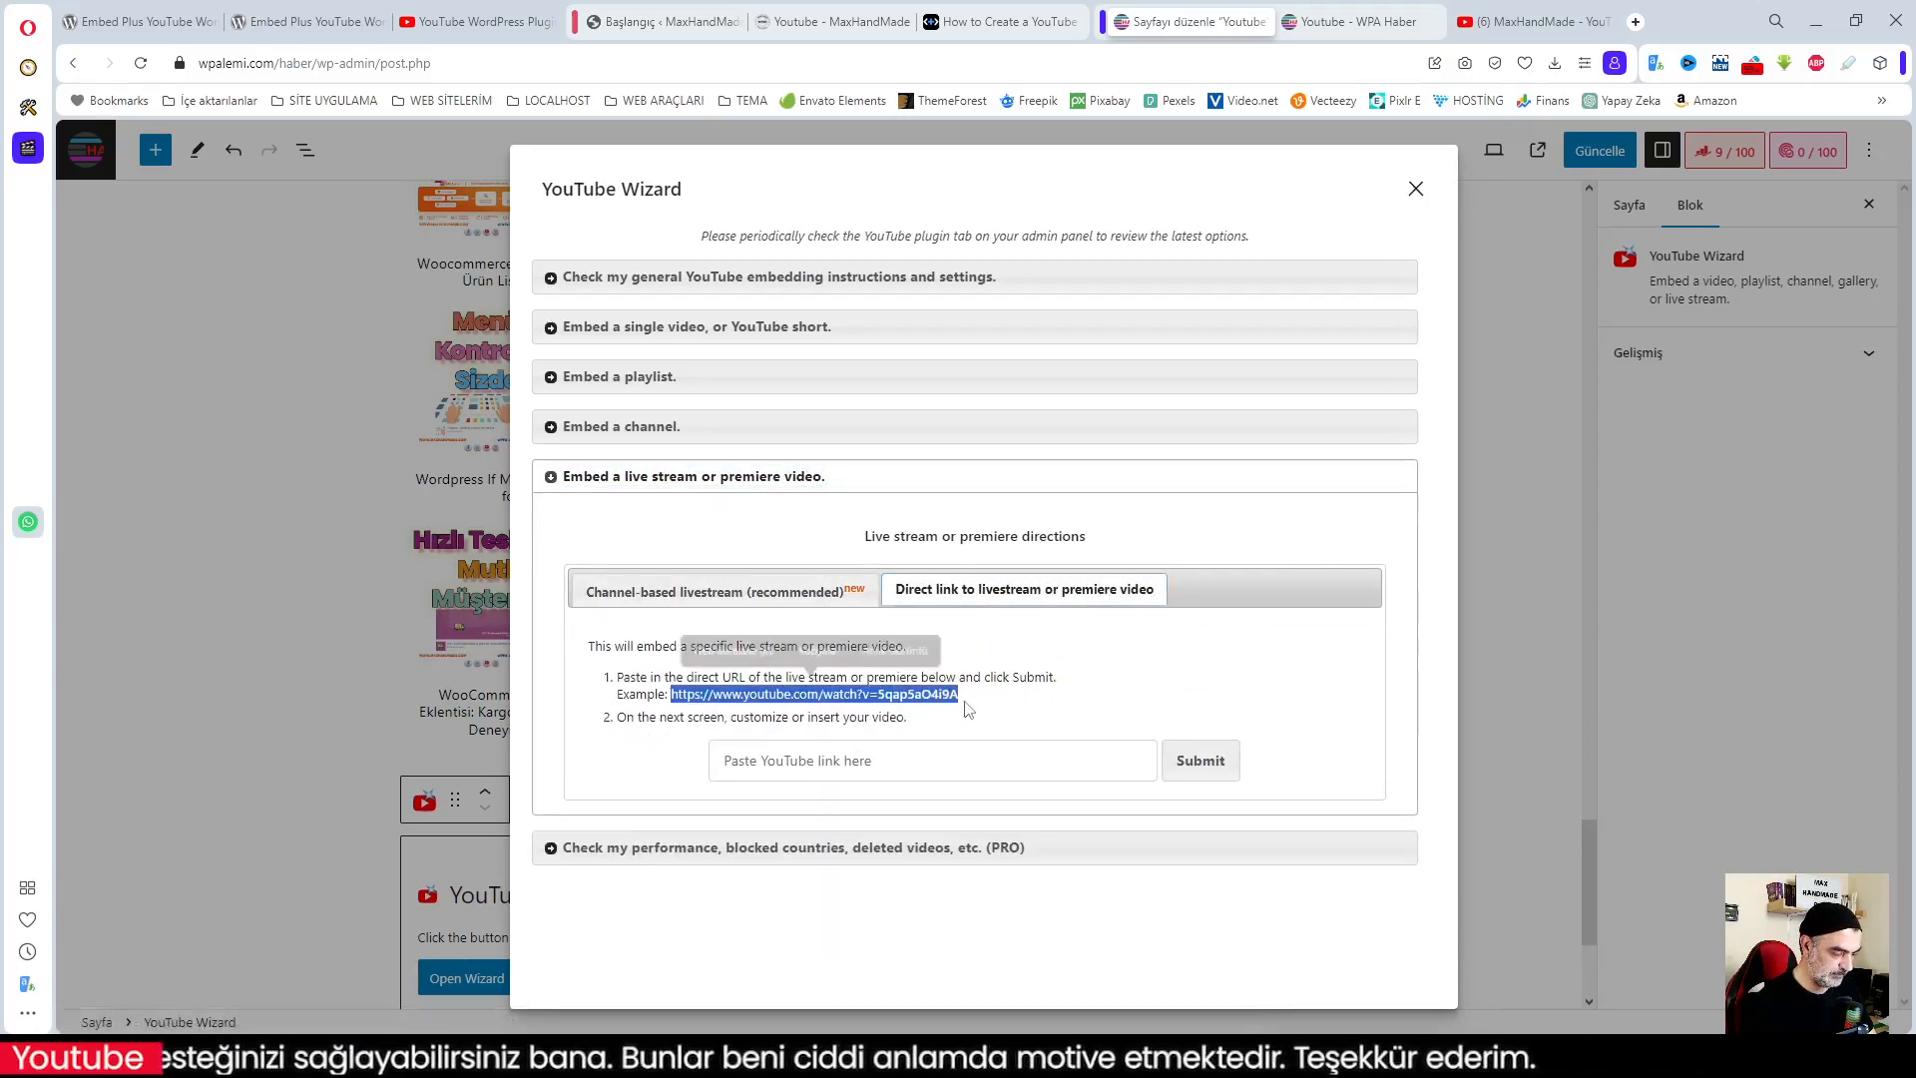
key(ctrl+c)
click(847, 768)
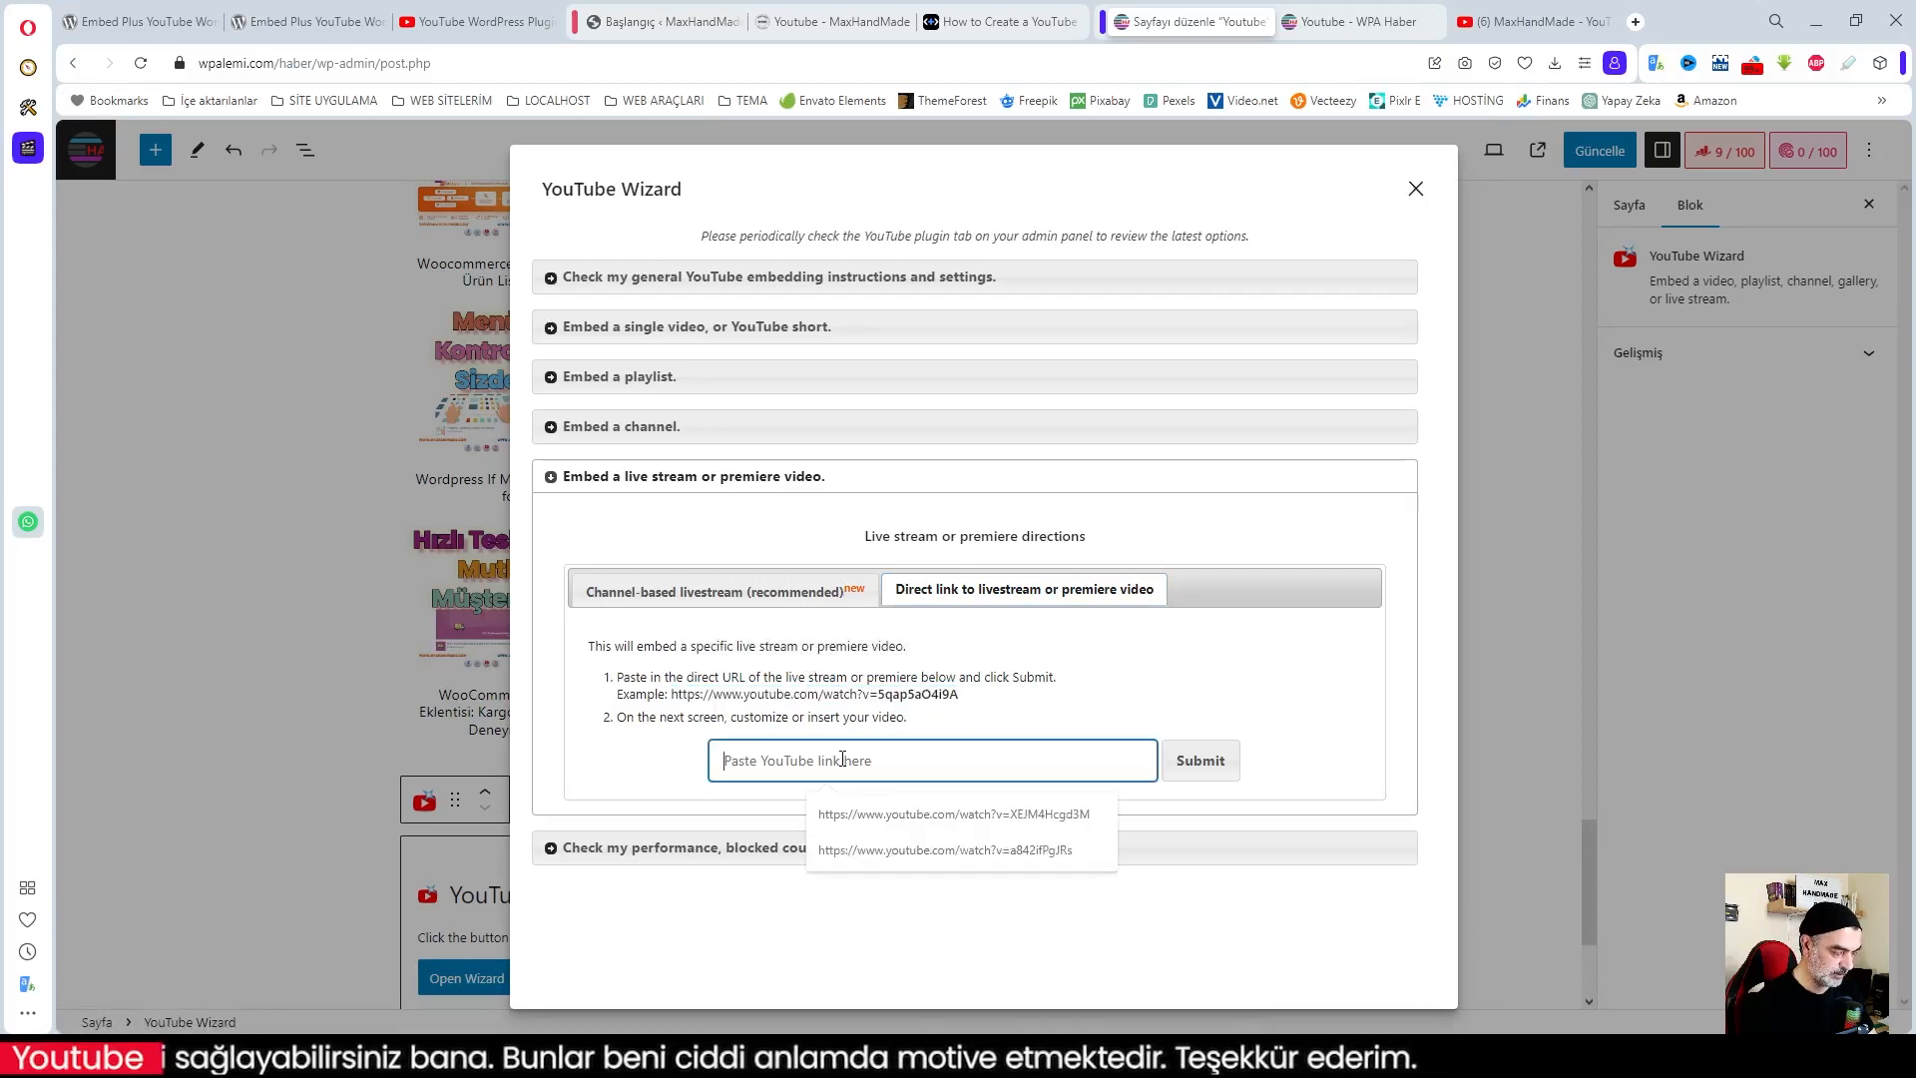
key(ctrl+v)
click(1219, 768)
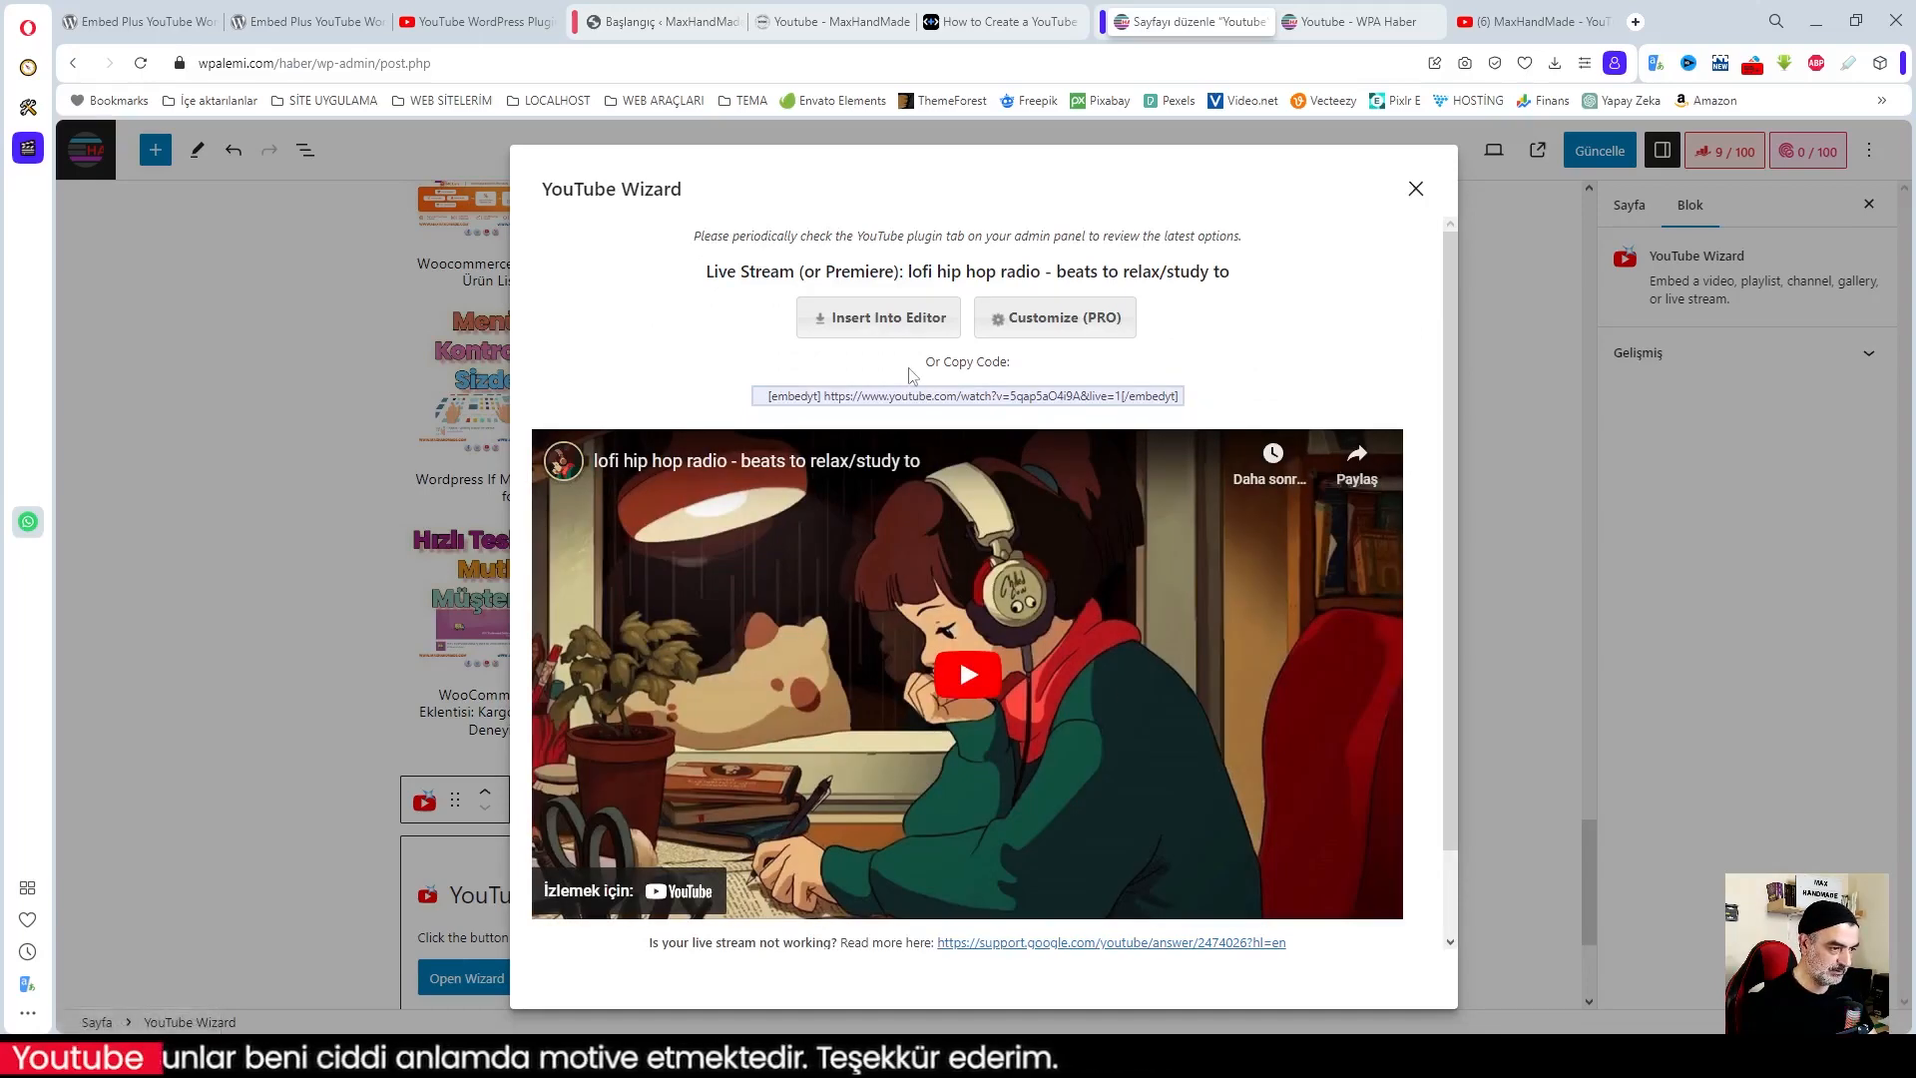
click(816, 320)
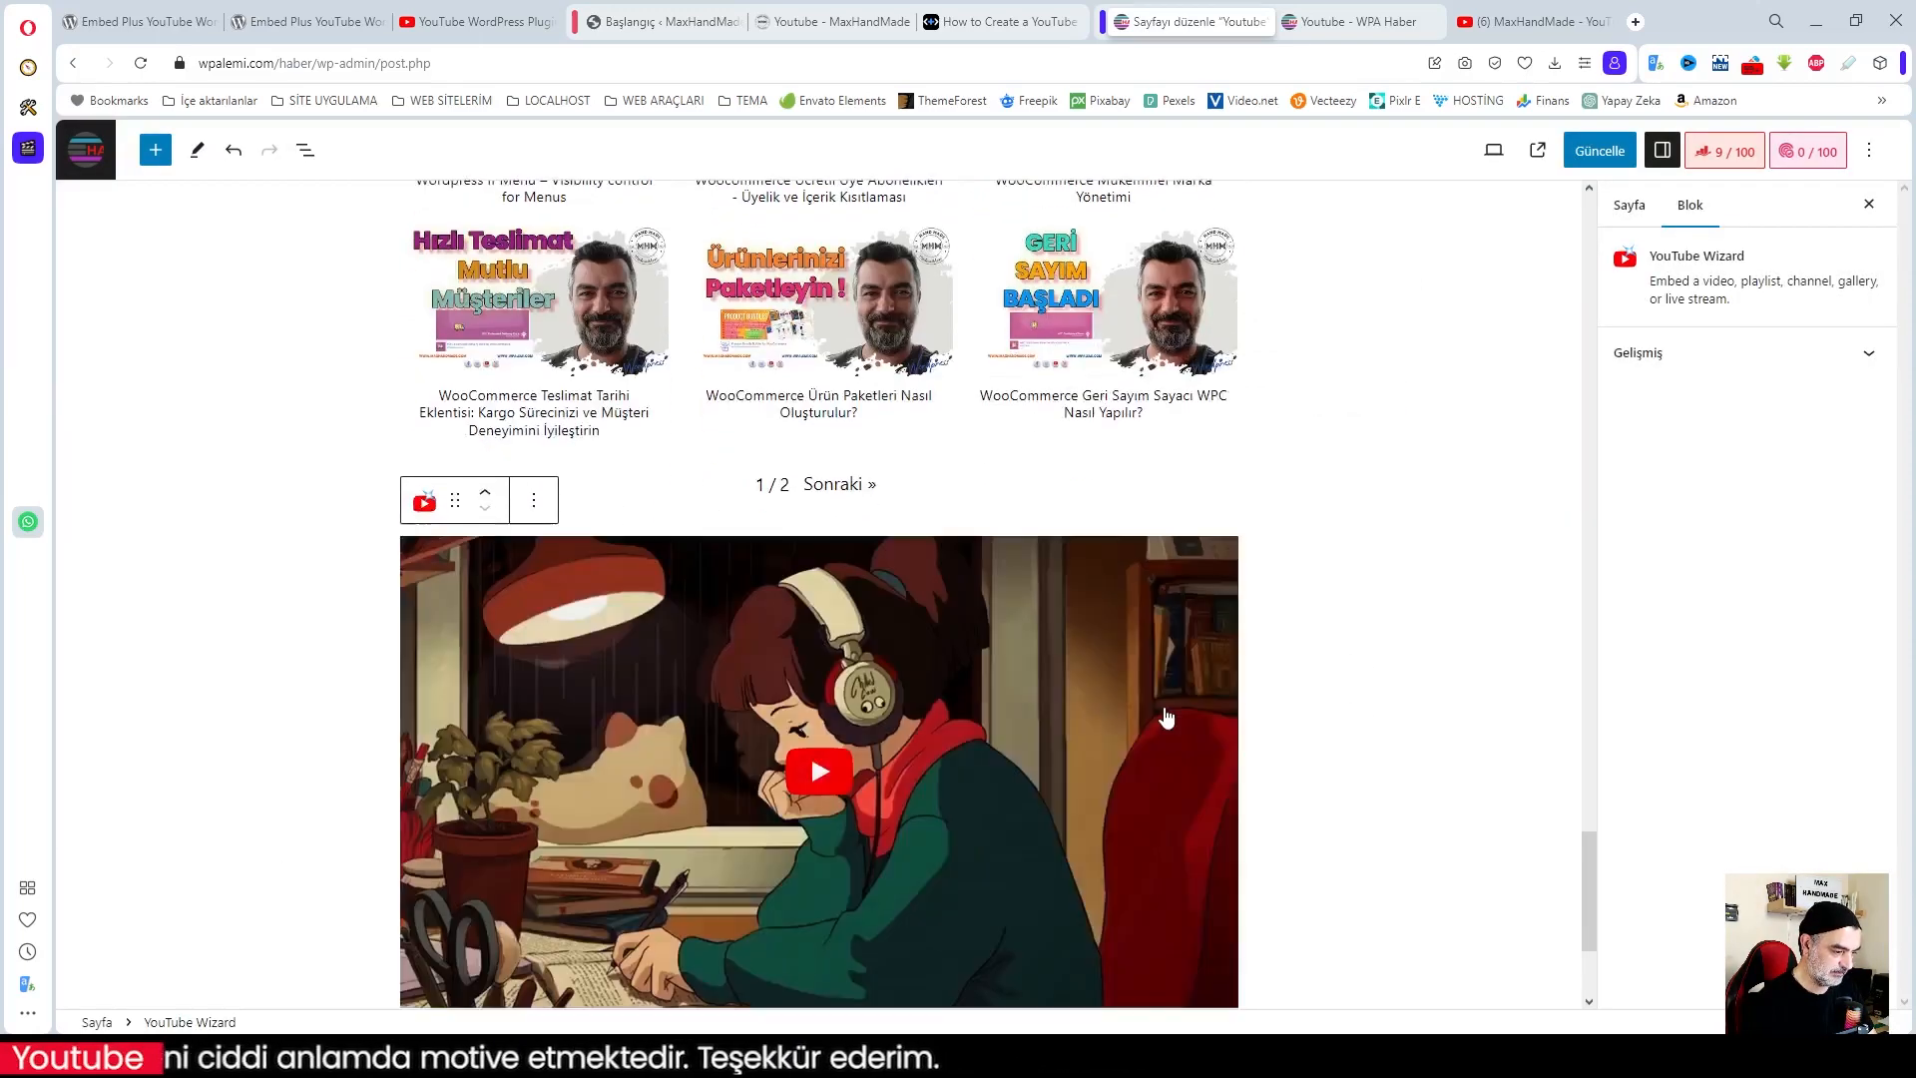
Update the page with the direct-link live stream, reload the published Youtube page and clear the site's cache
scroll(1165, 716, down, 5)
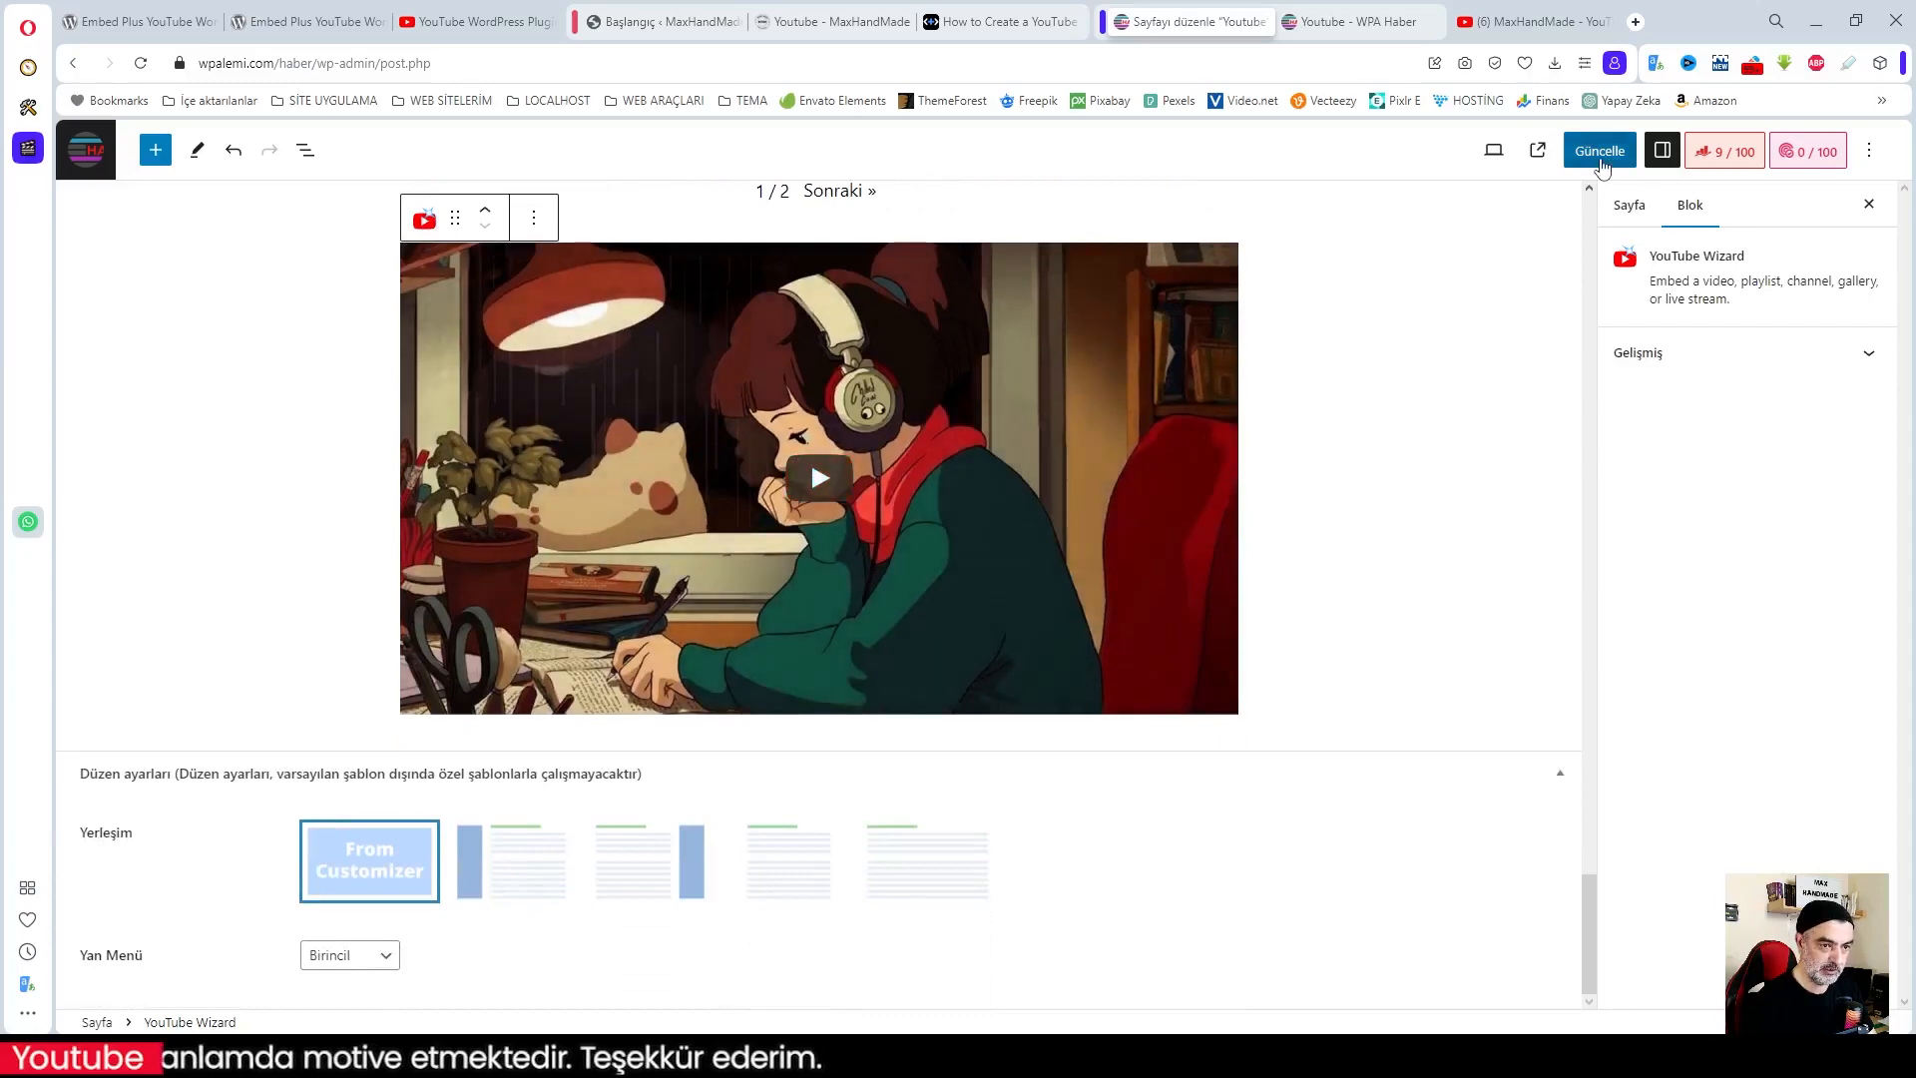
click(1599, 150)
click(1357, 21)
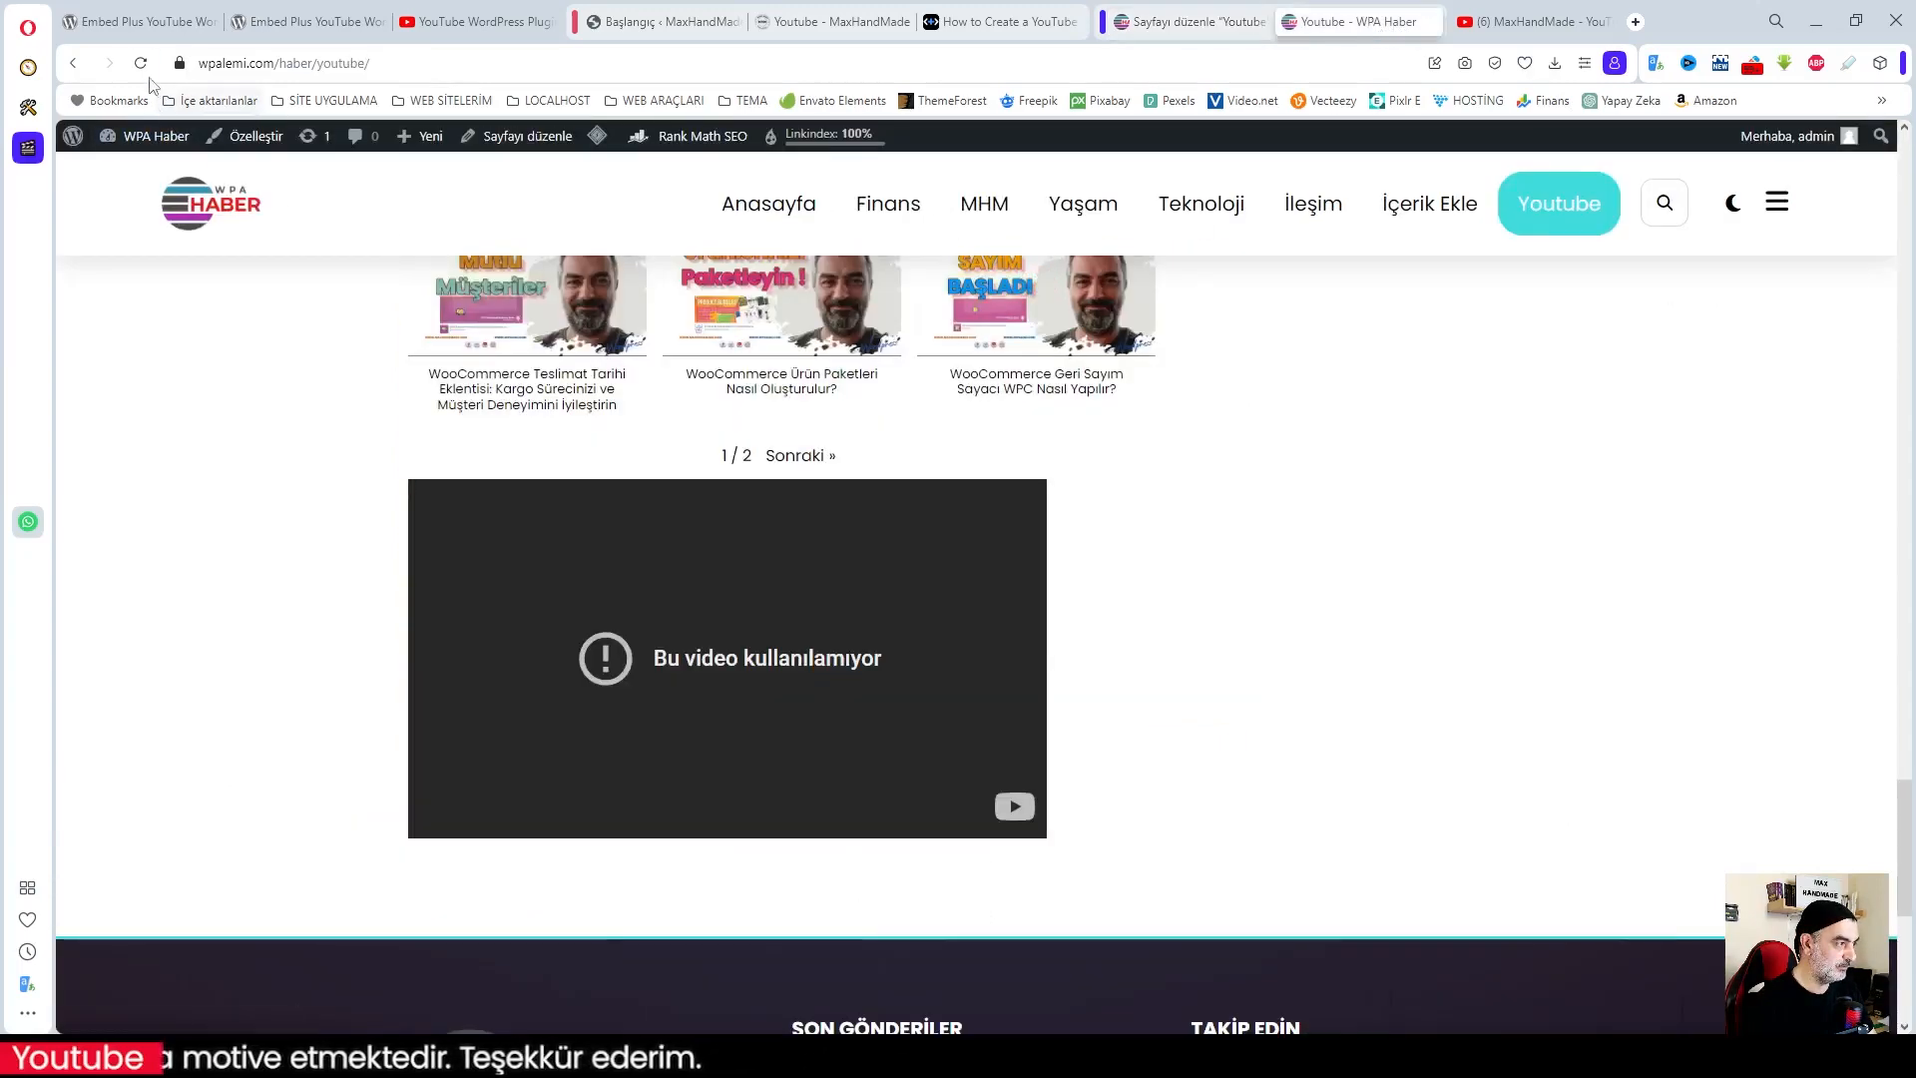
key(F5)
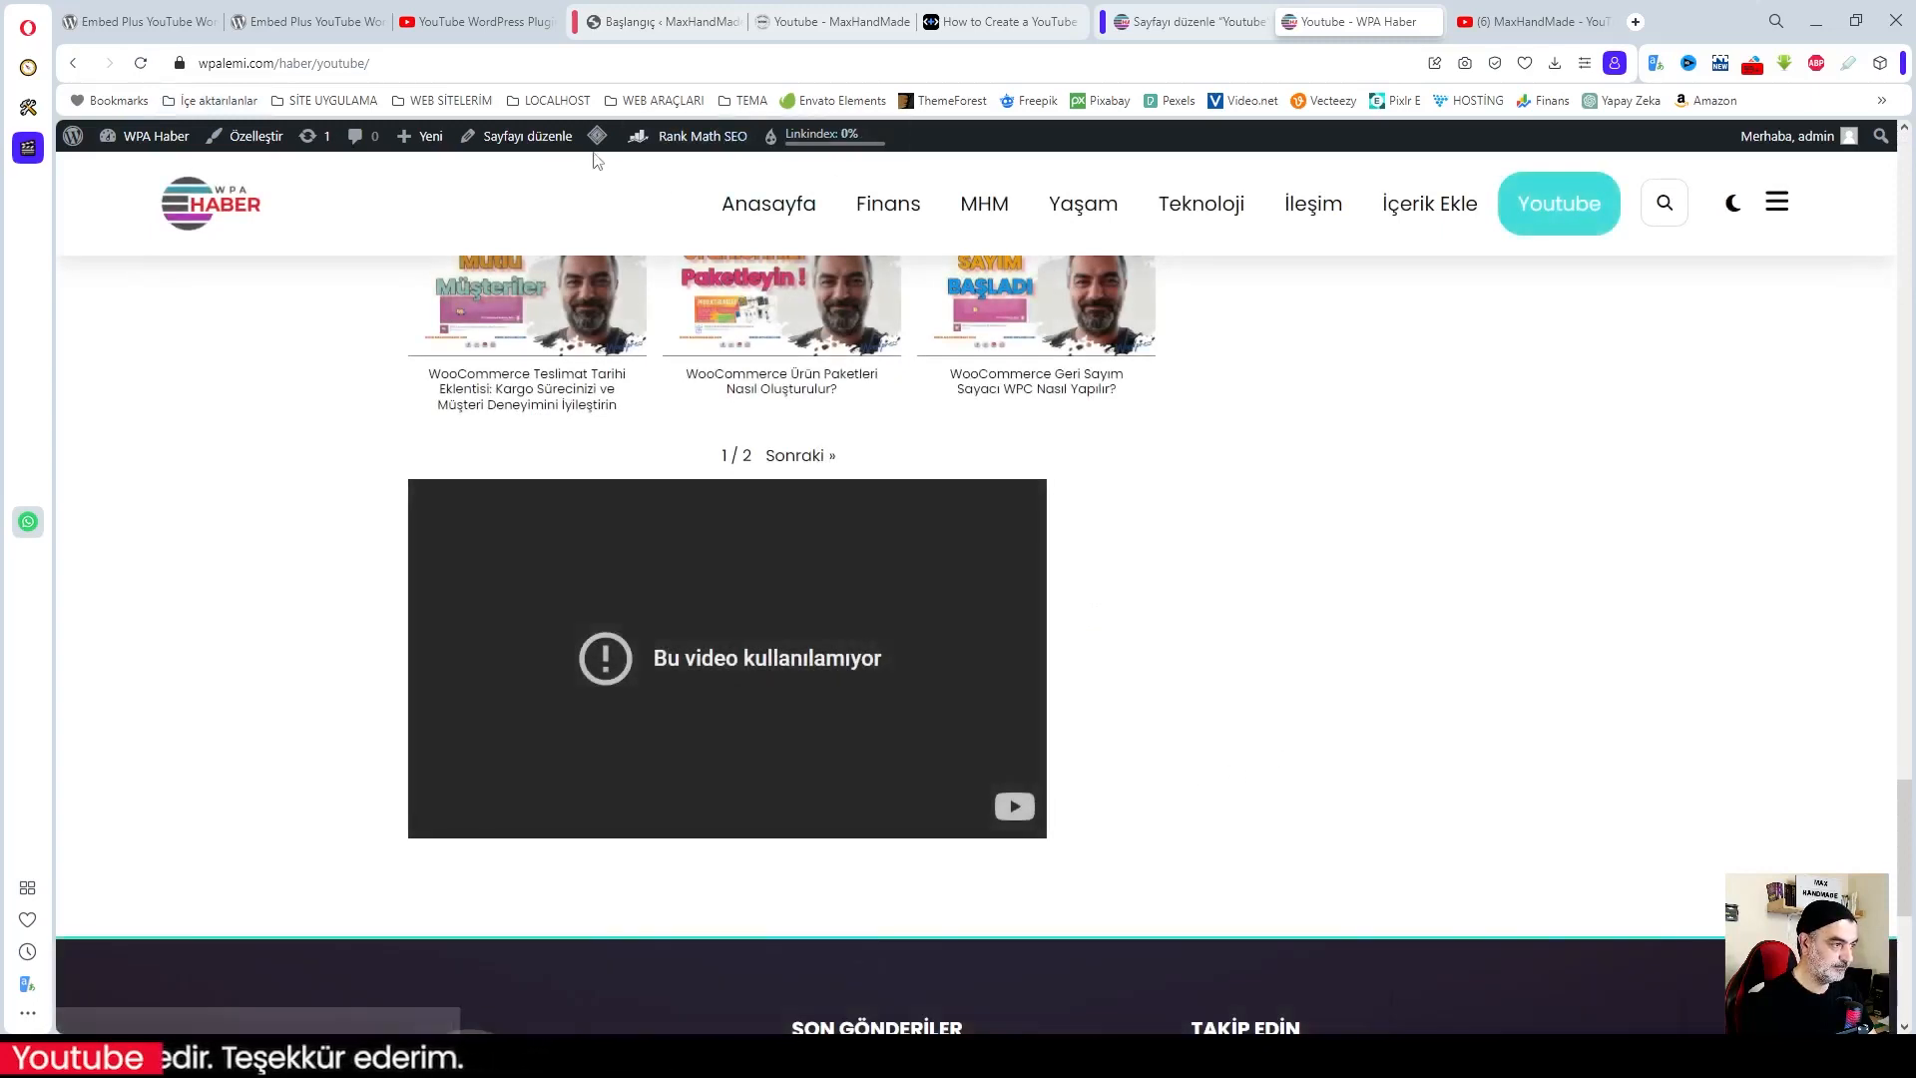
mouse_move(597, 135)
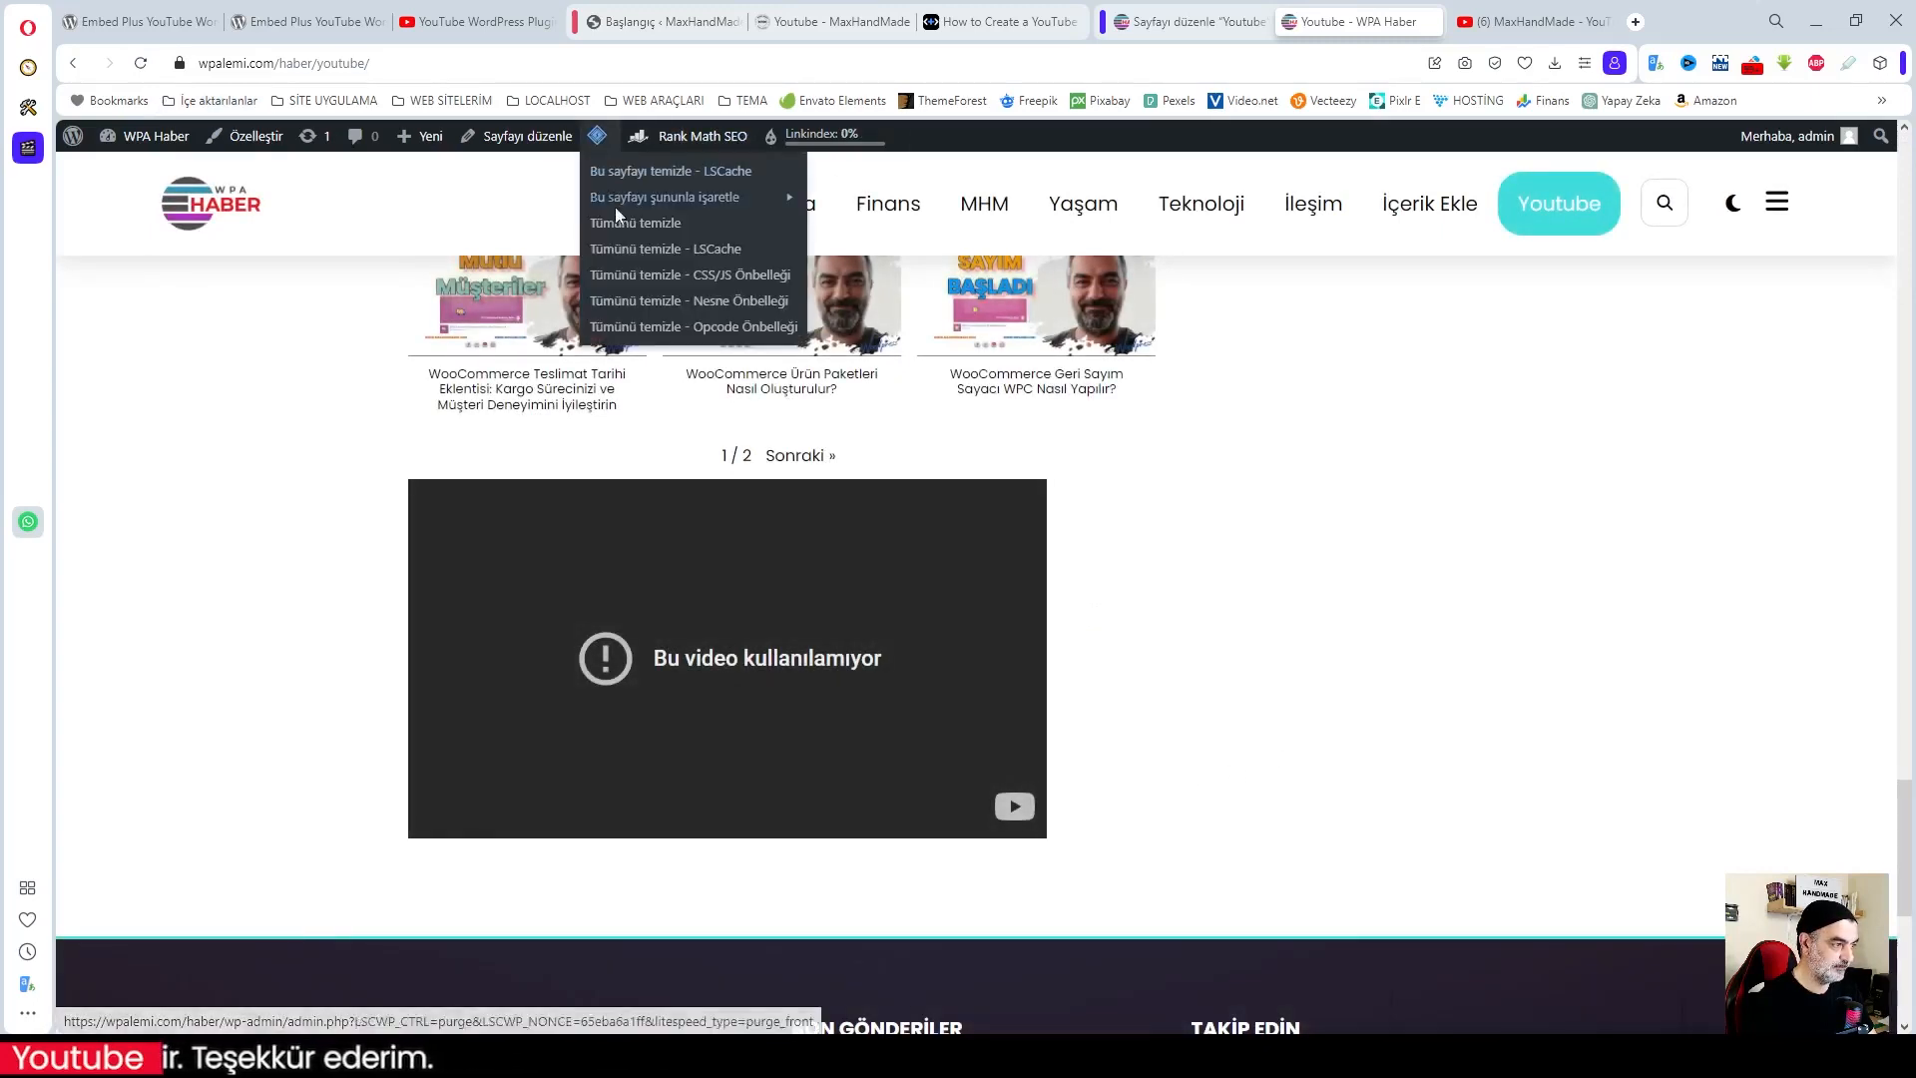
click(681, 261)
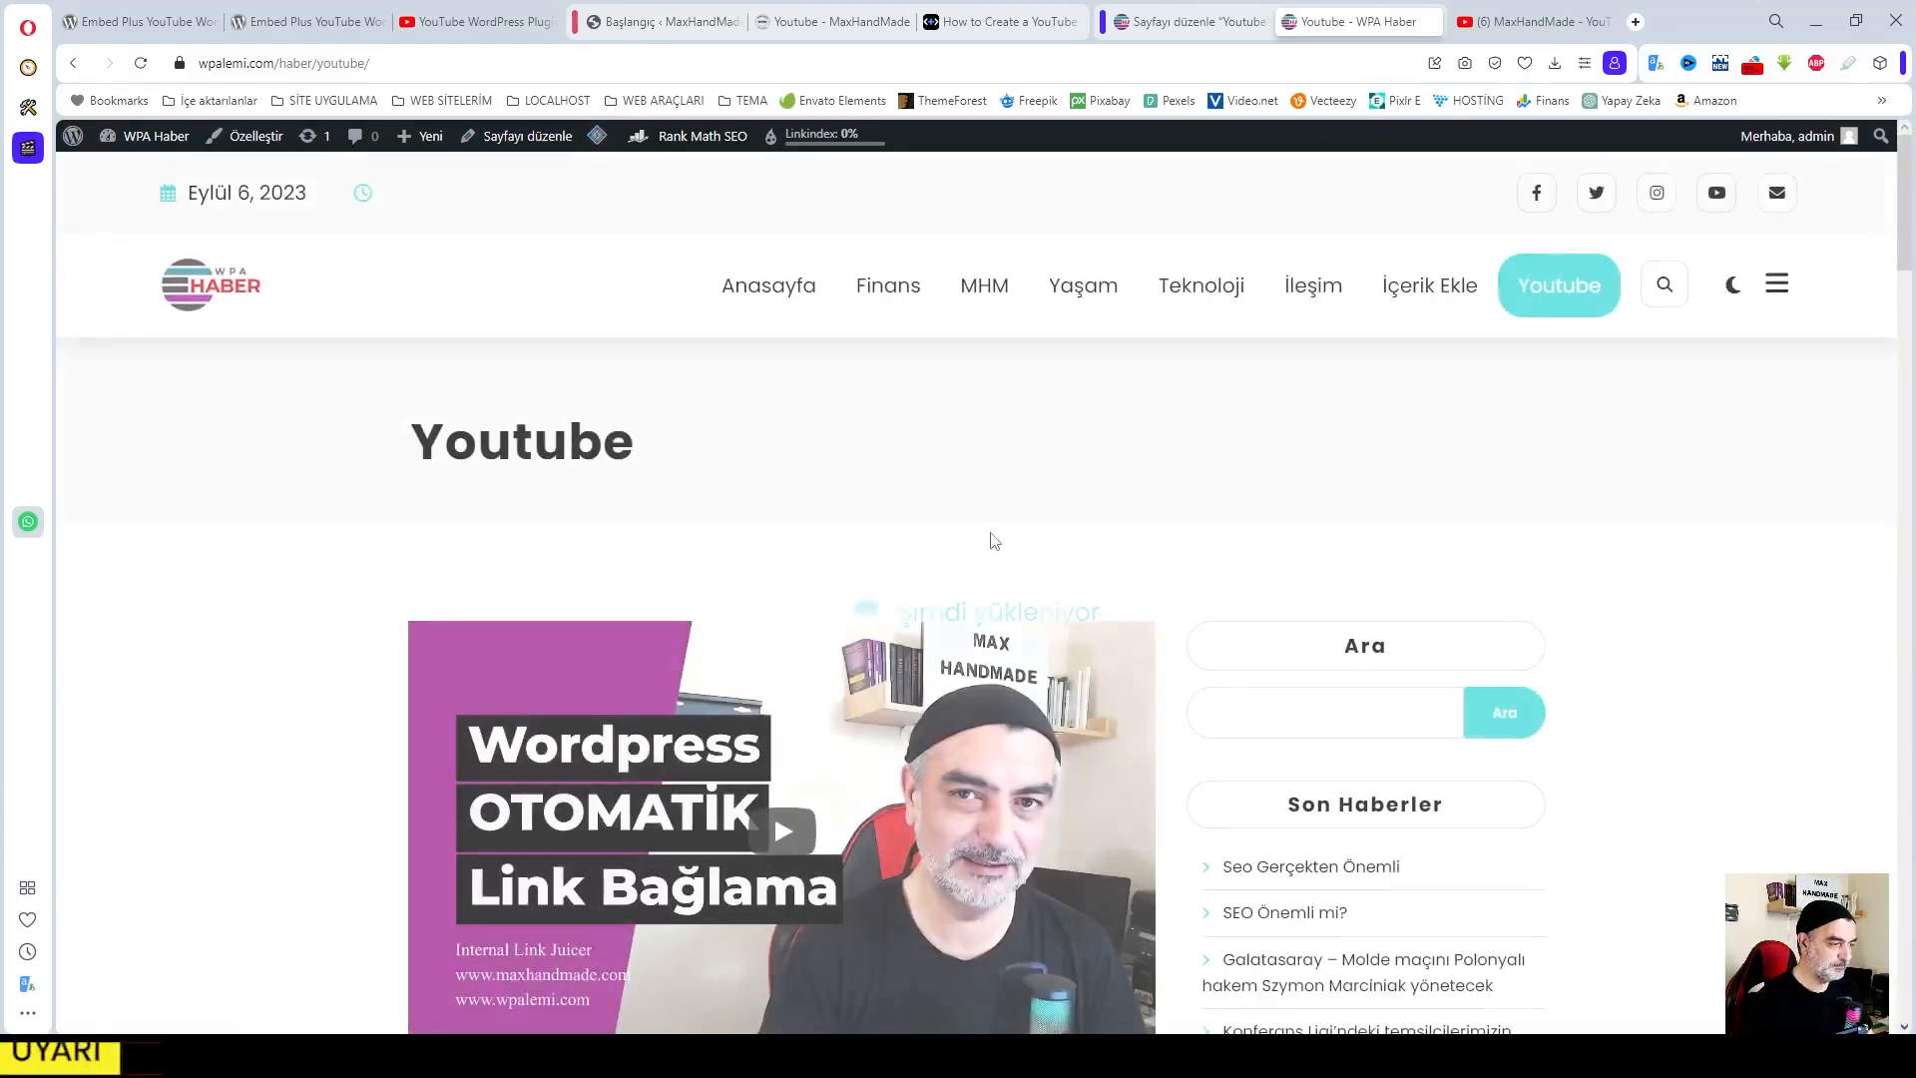
Check the lofi hip hop radio embed below the playlist gallery on the published page, reloading the page to recheck it
scroll(987, 538, down, 10)
scroll(993, 542, down, 20)
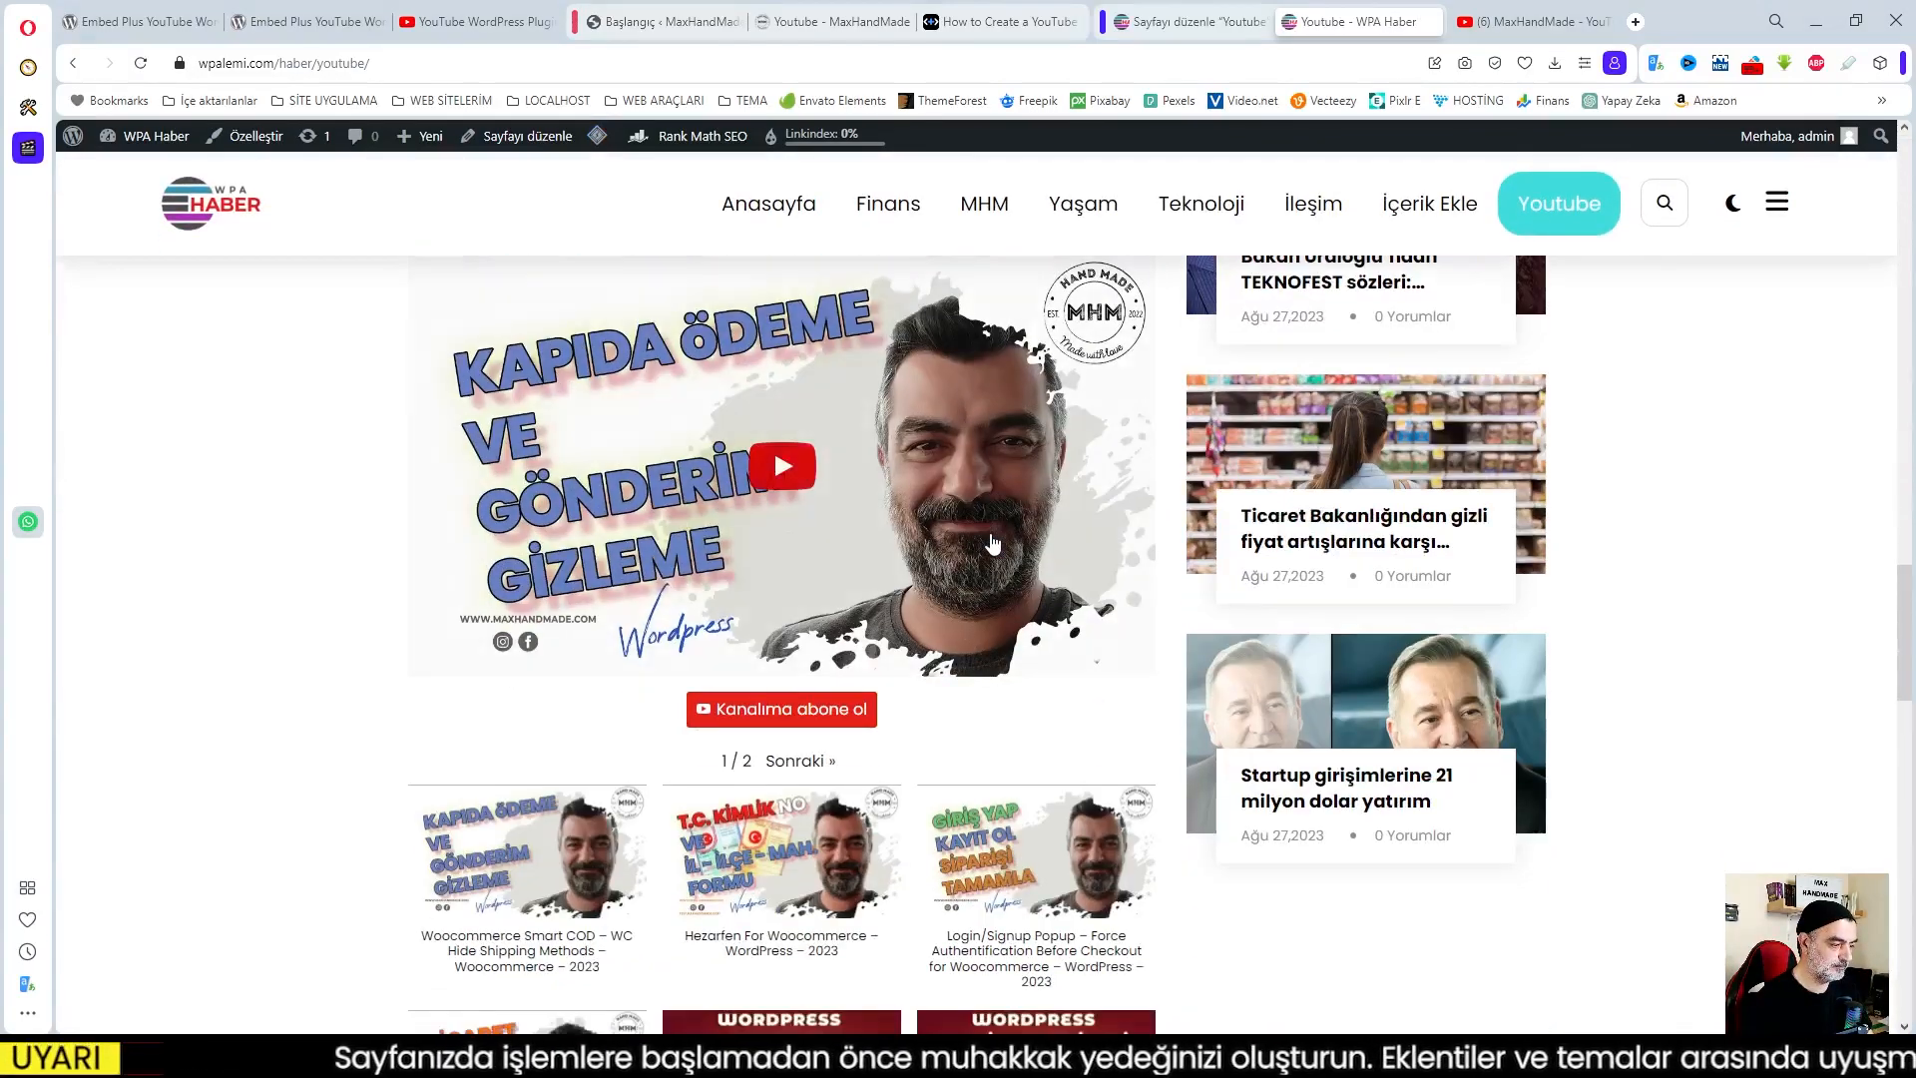
scroll(990, 542, down, 5)
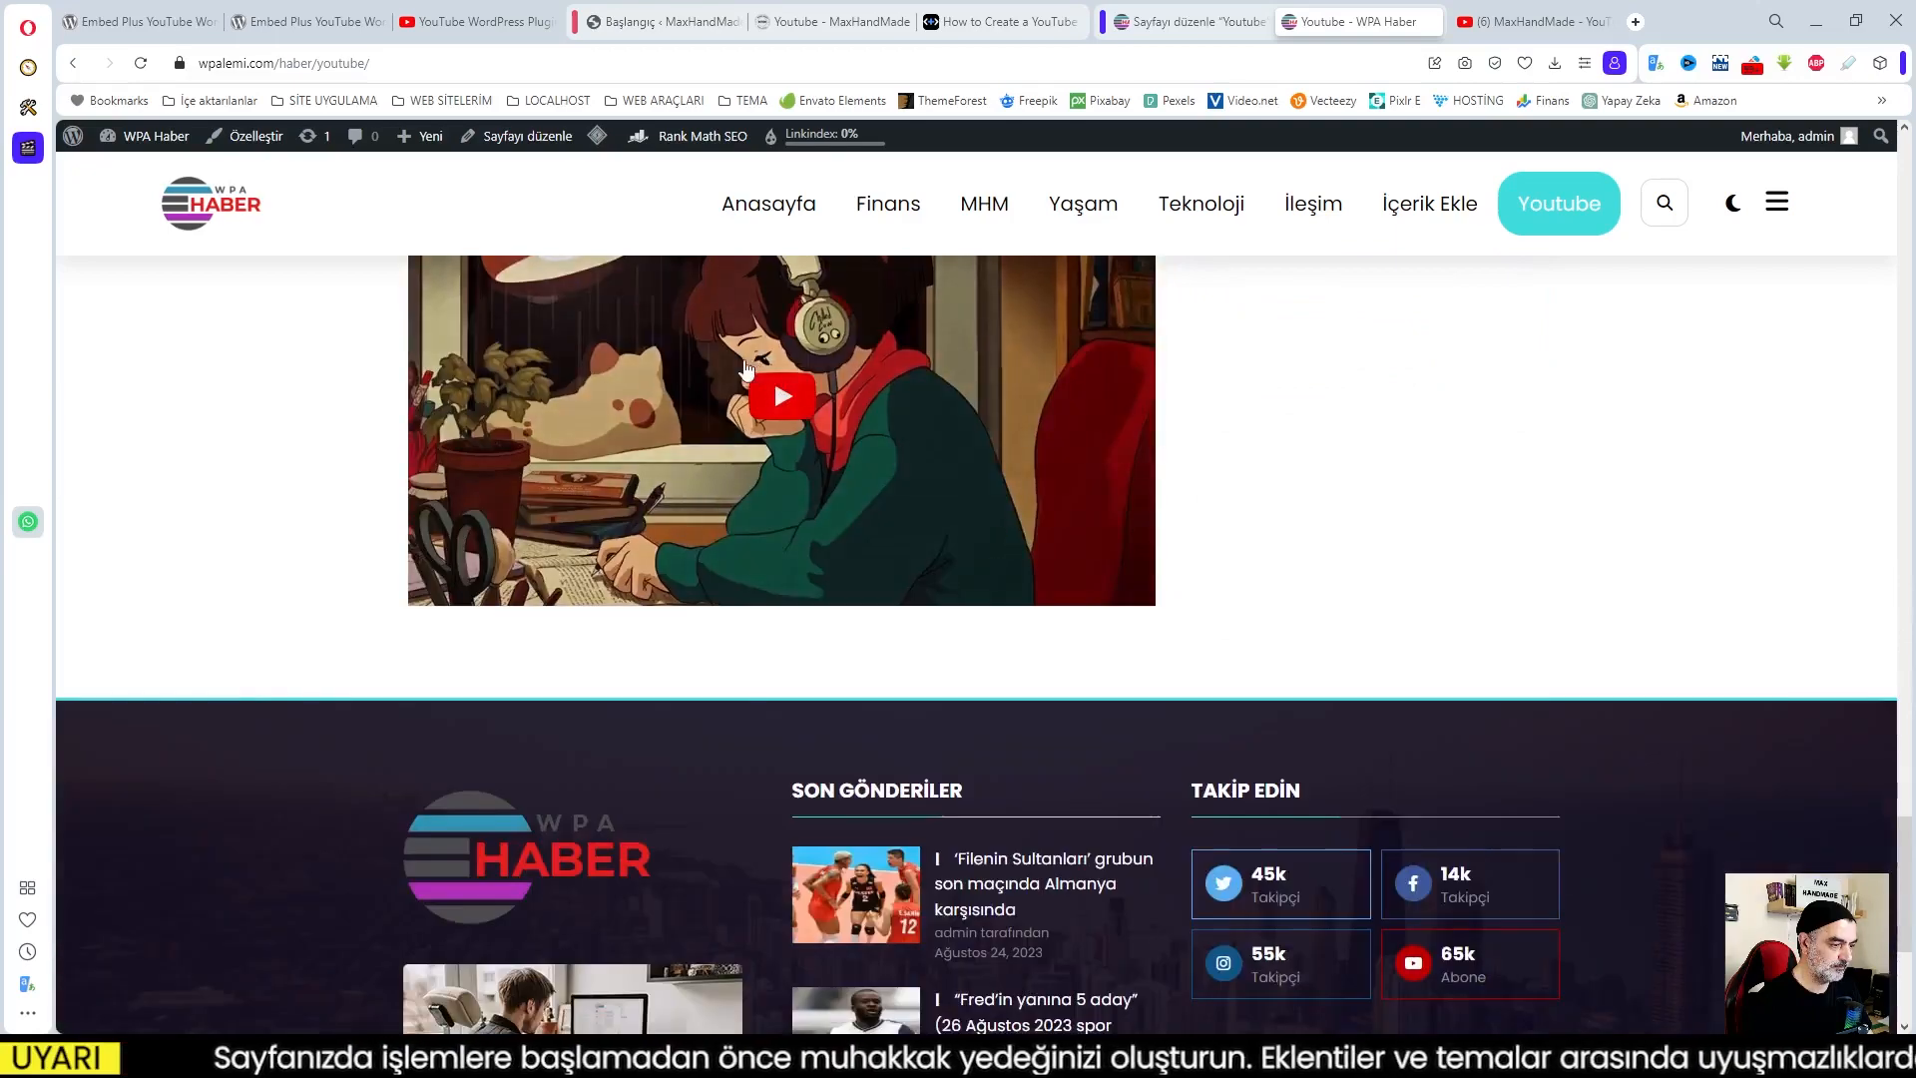
scroll(1187, 526, up, 2)
scroll(1187, 526, up, 1)
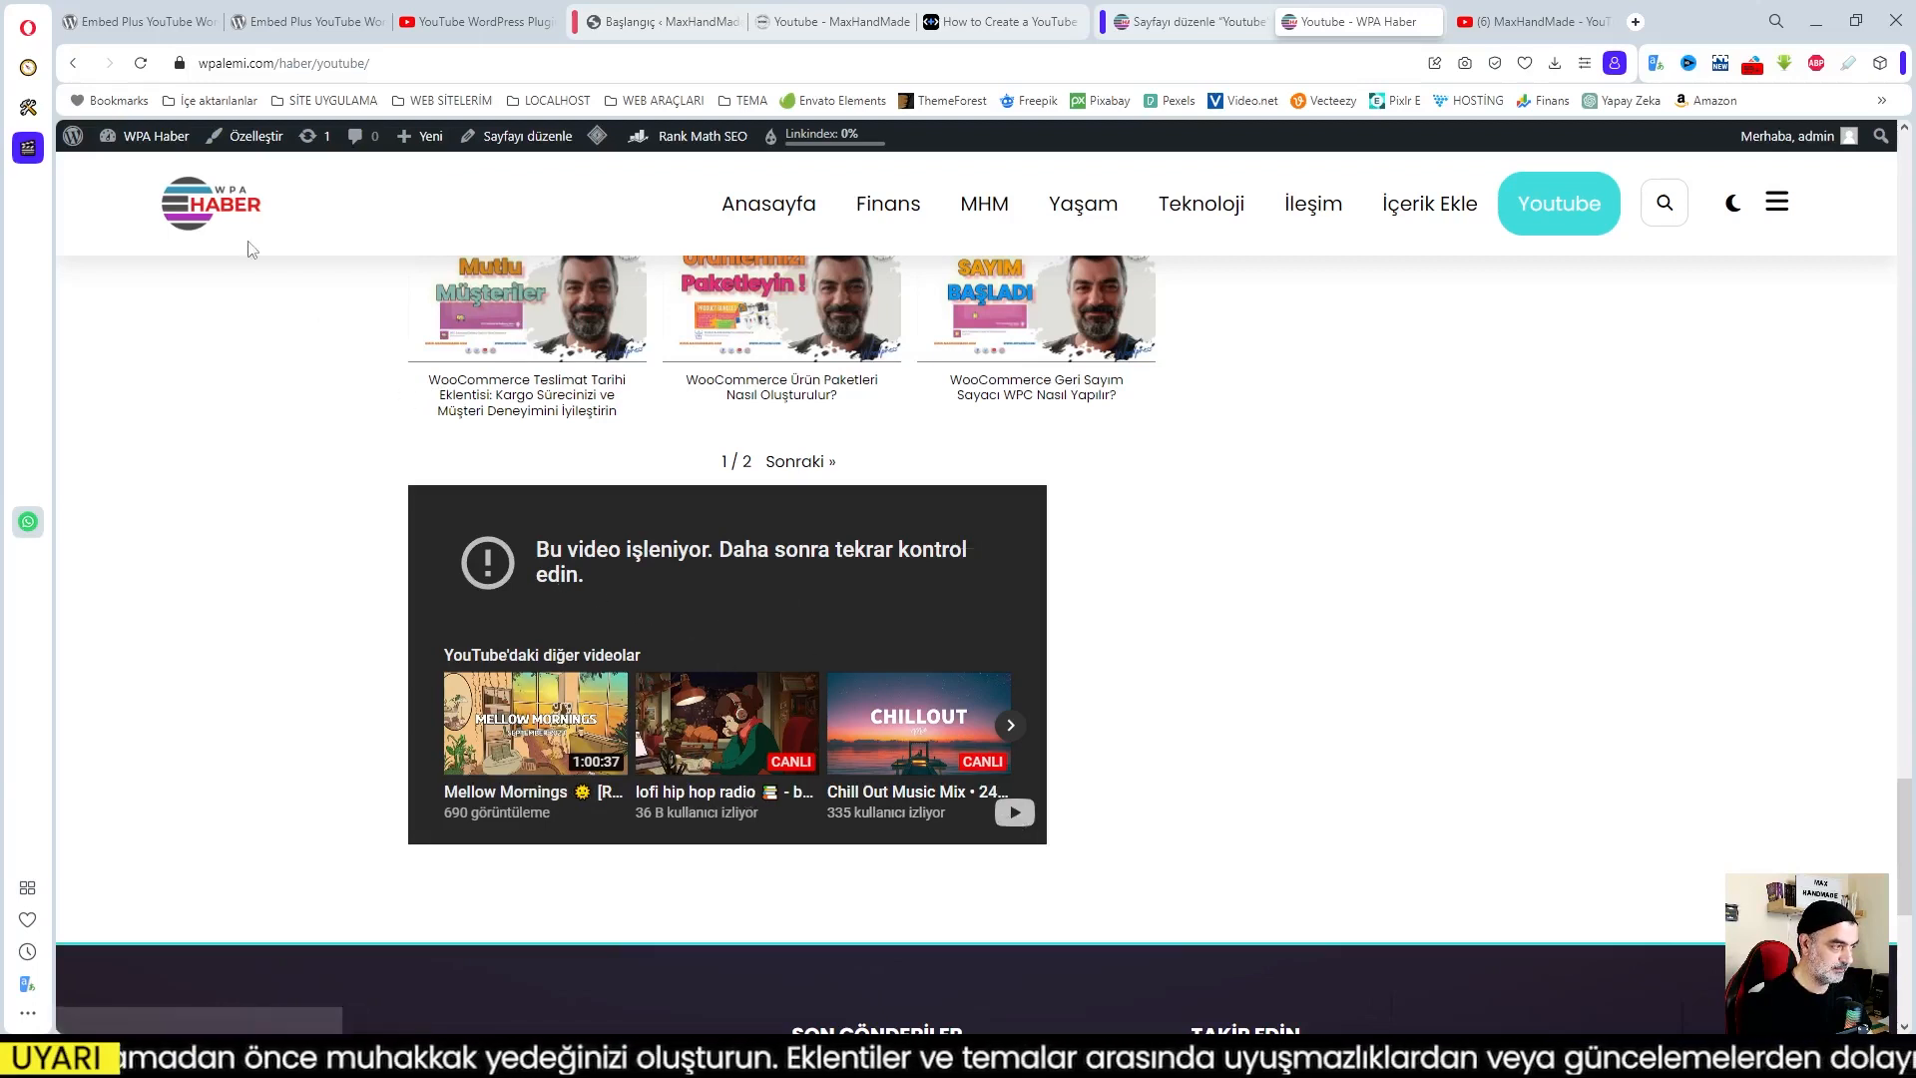
click(141, 63)
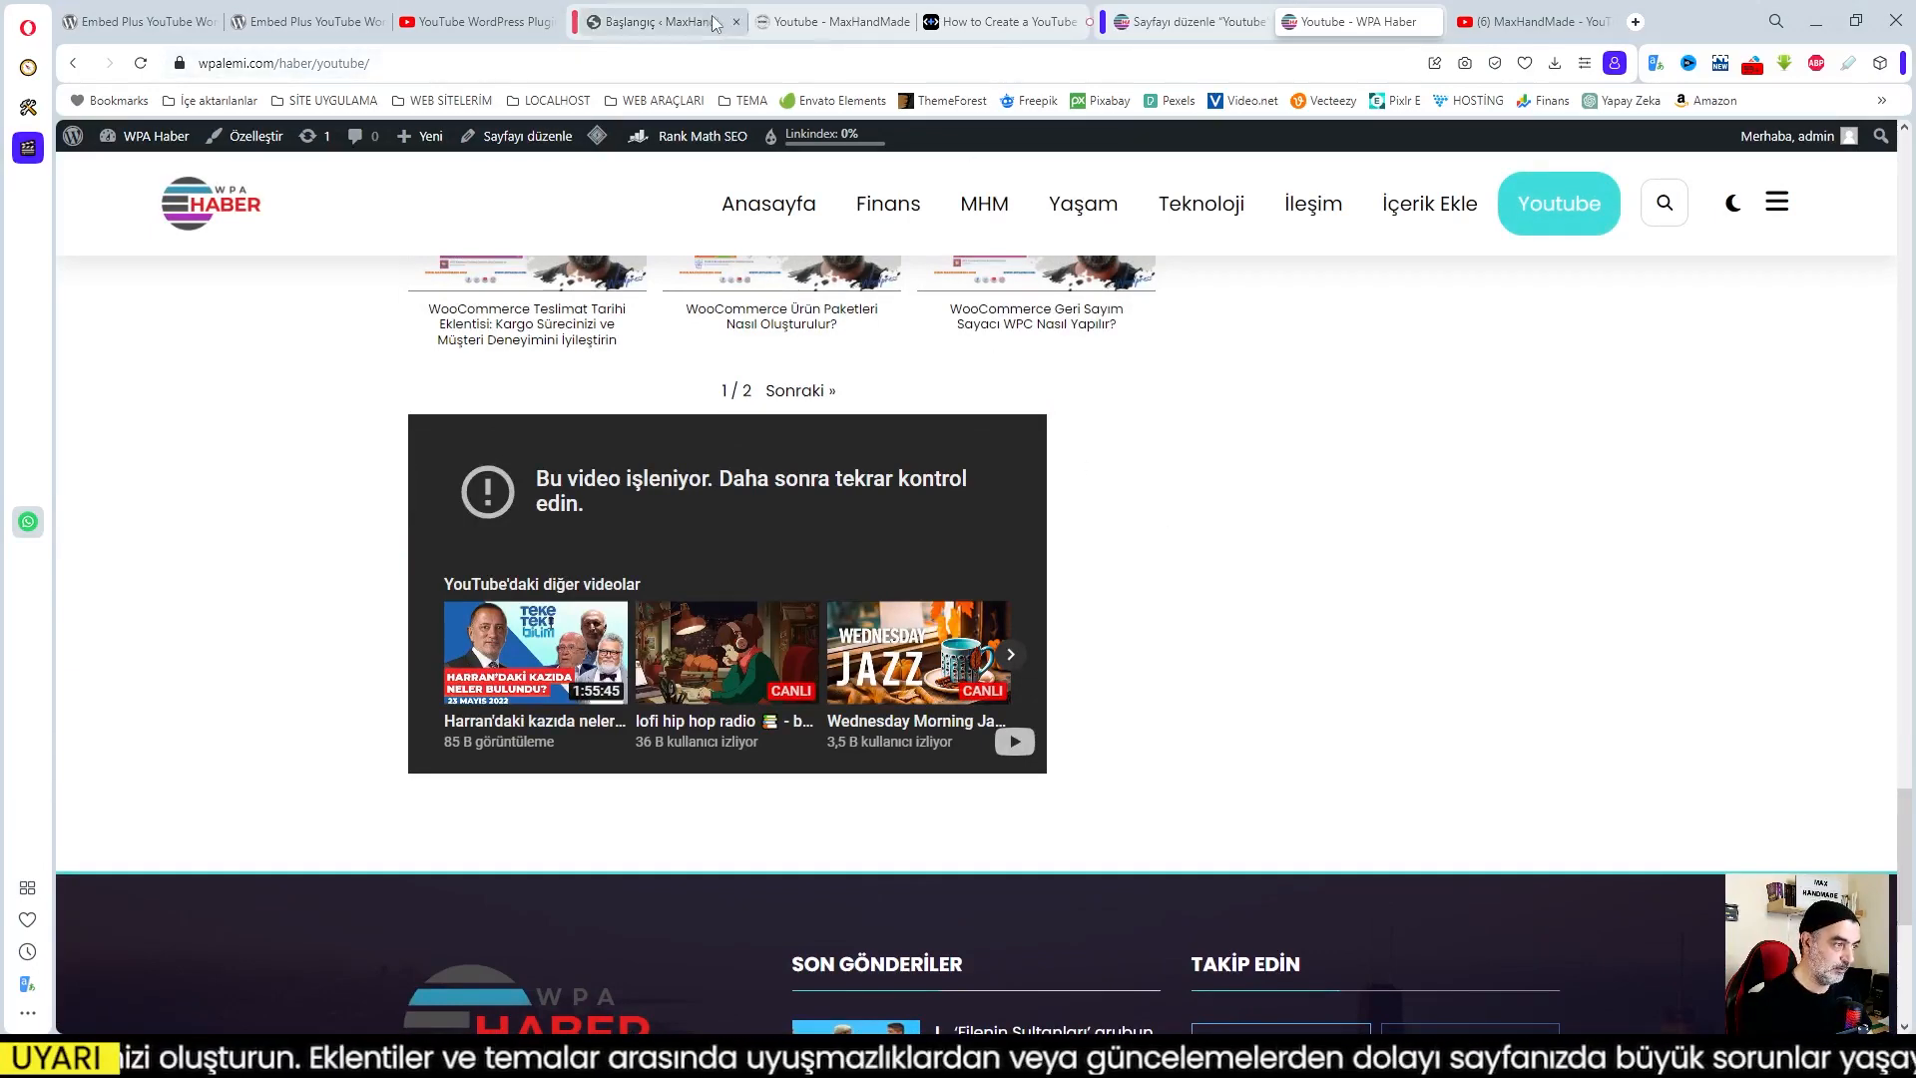
Switch to YouTube, search for "ntv canlı" and open NTV's live broadcast
click(1508, 28)
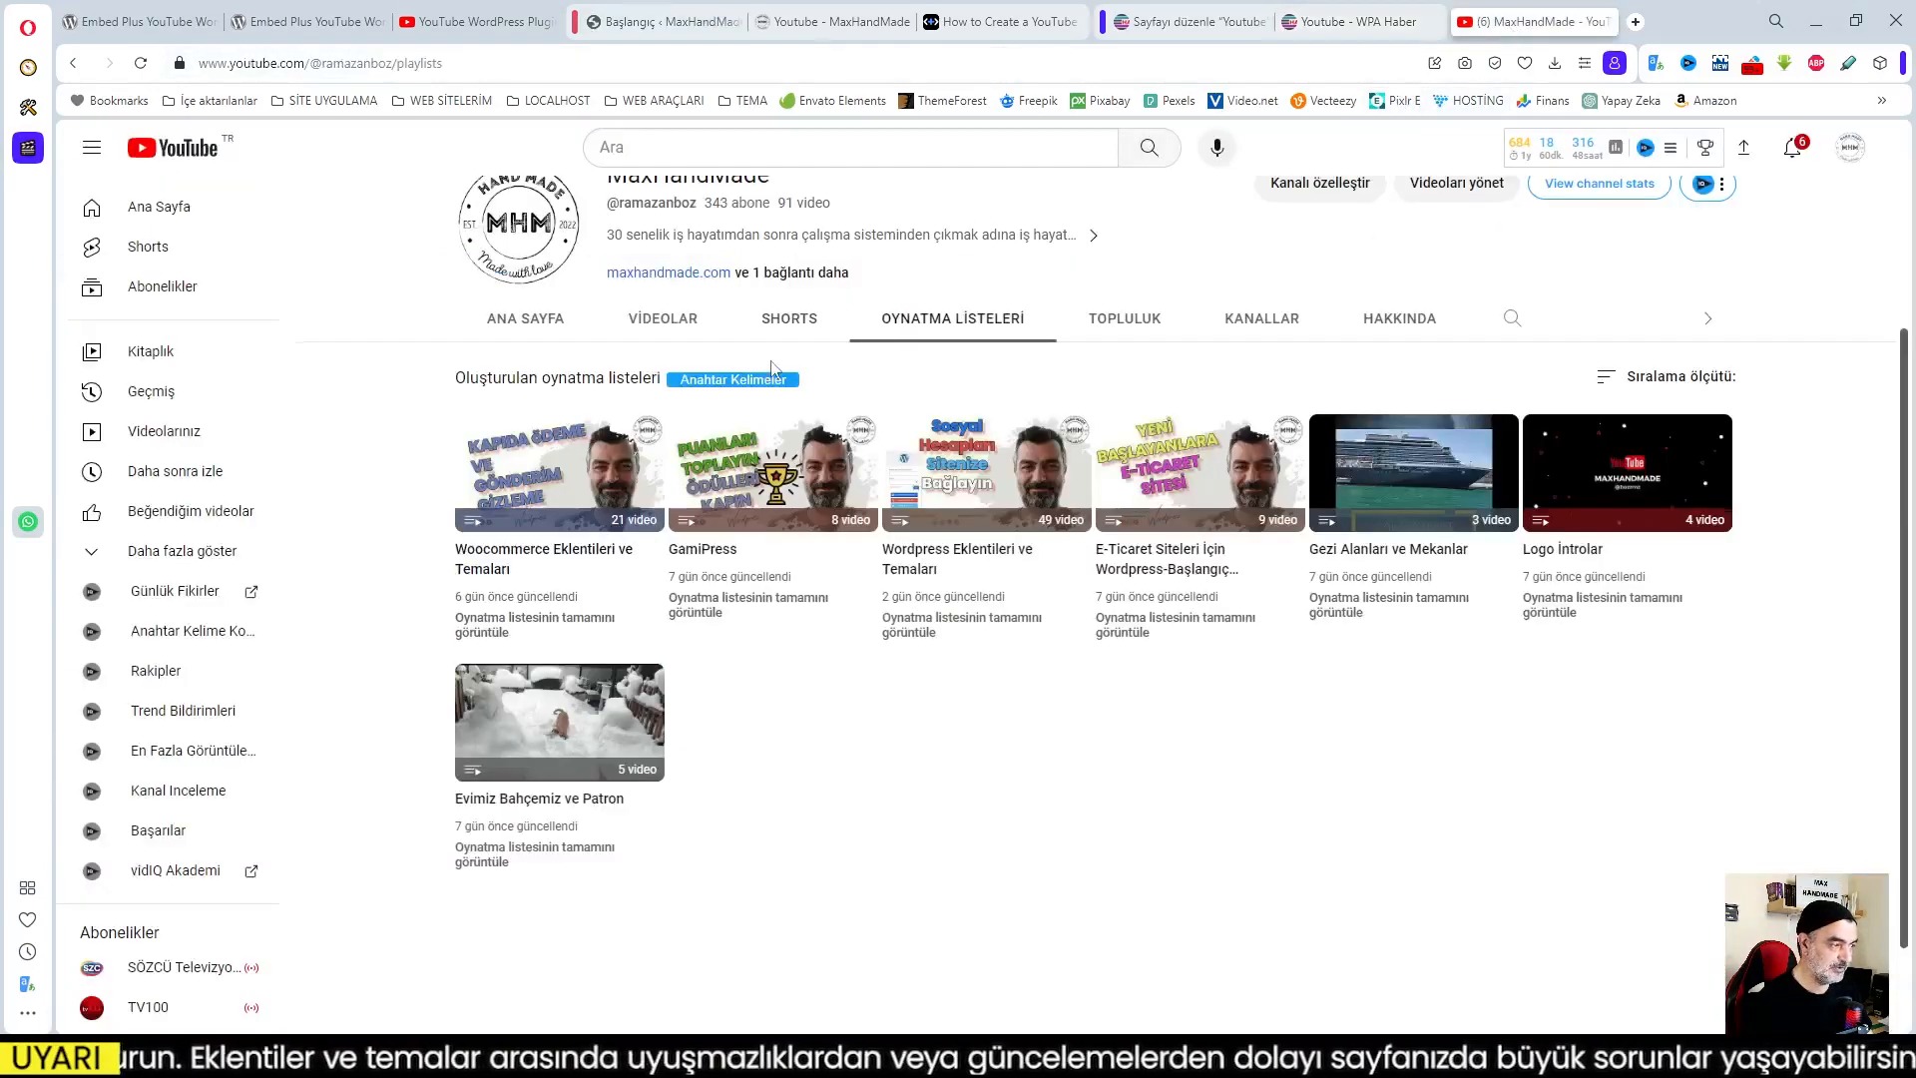
scroll(771, 367, up, 3)
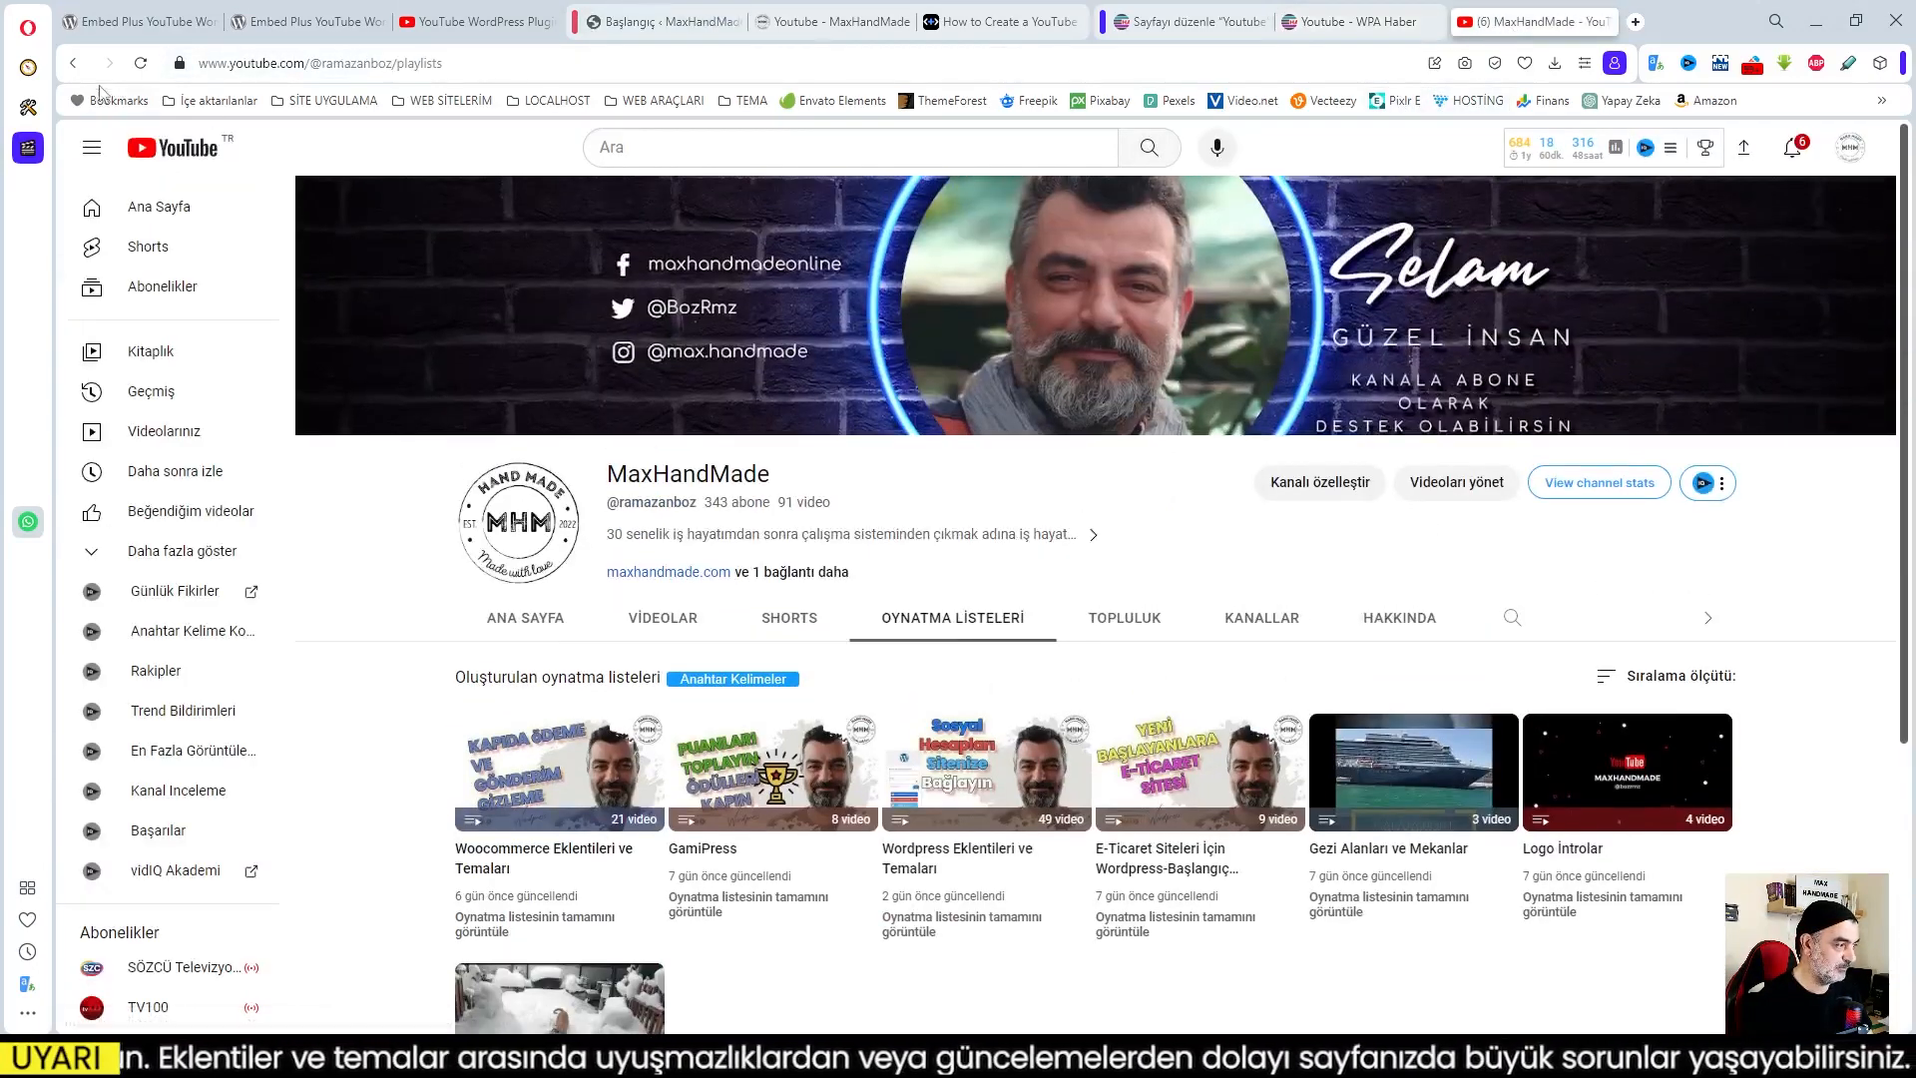
click(168, 156)
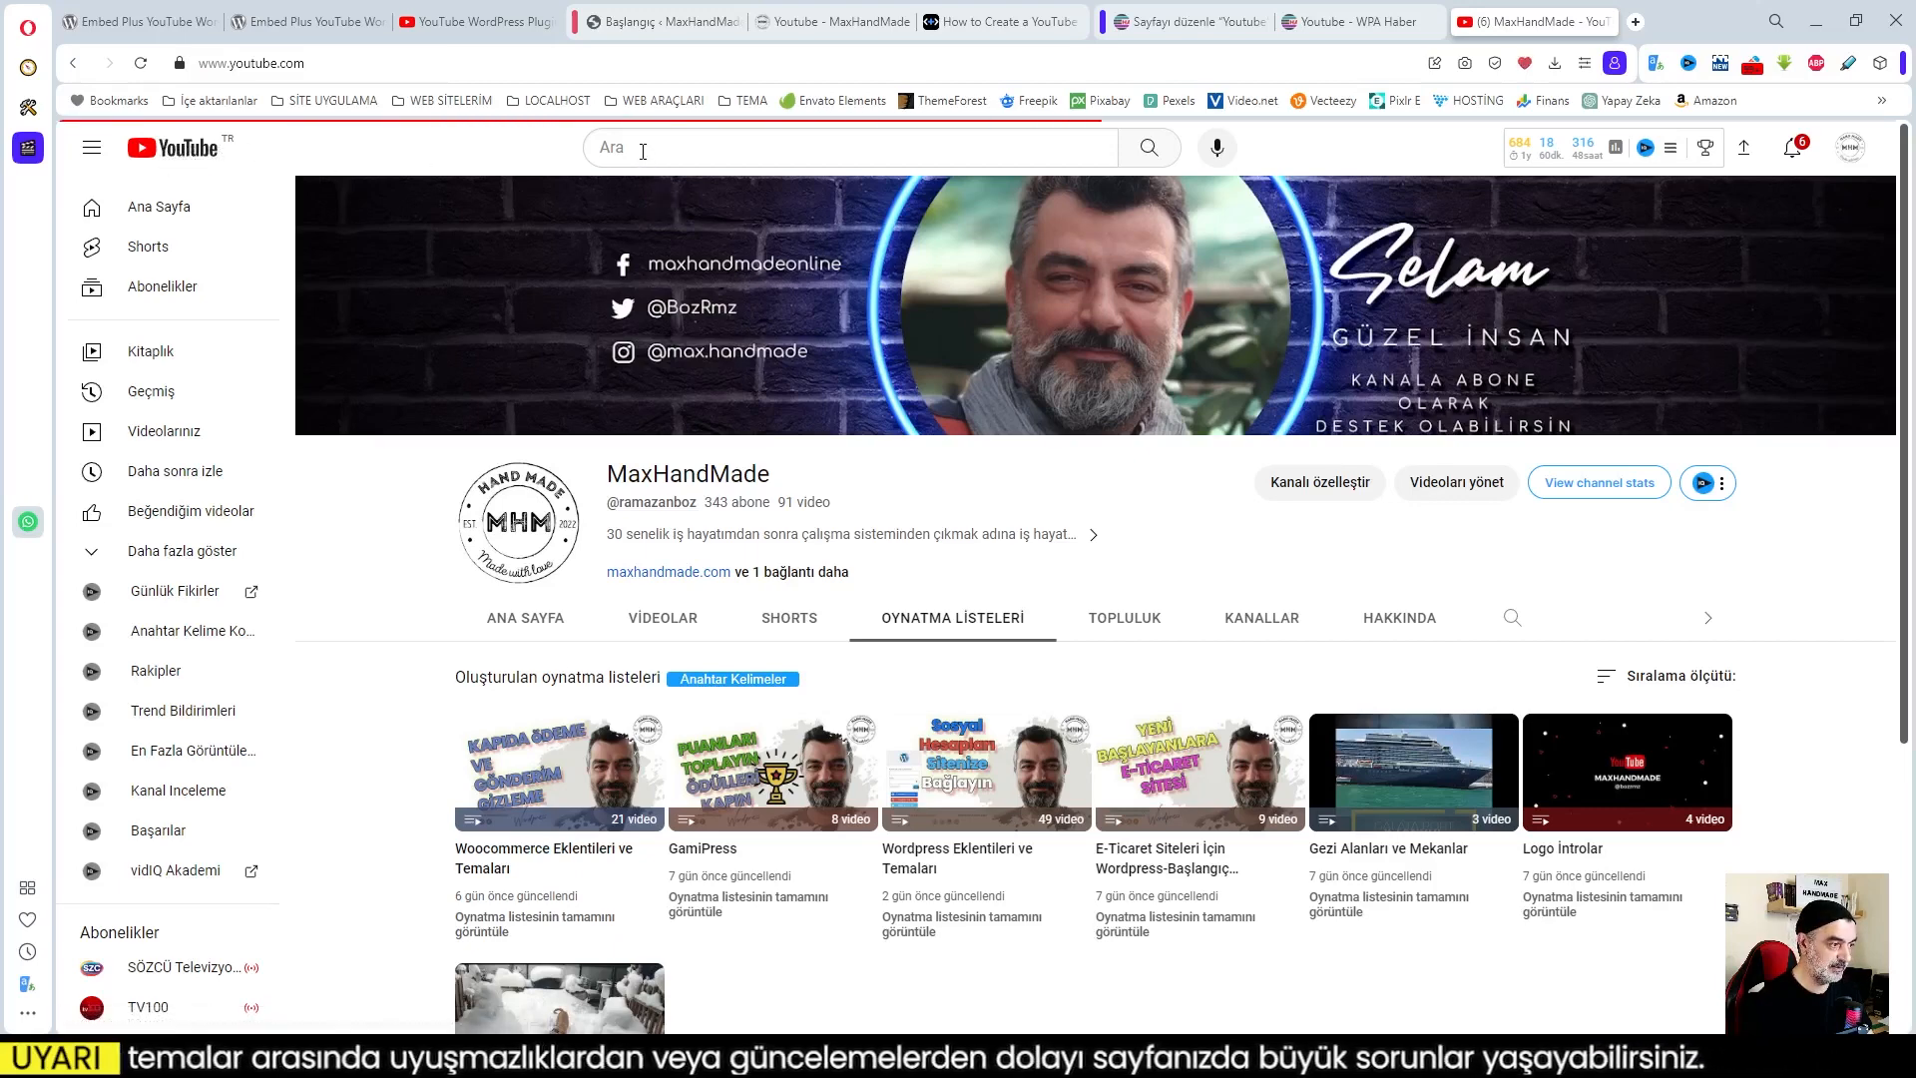
click(643, 151)
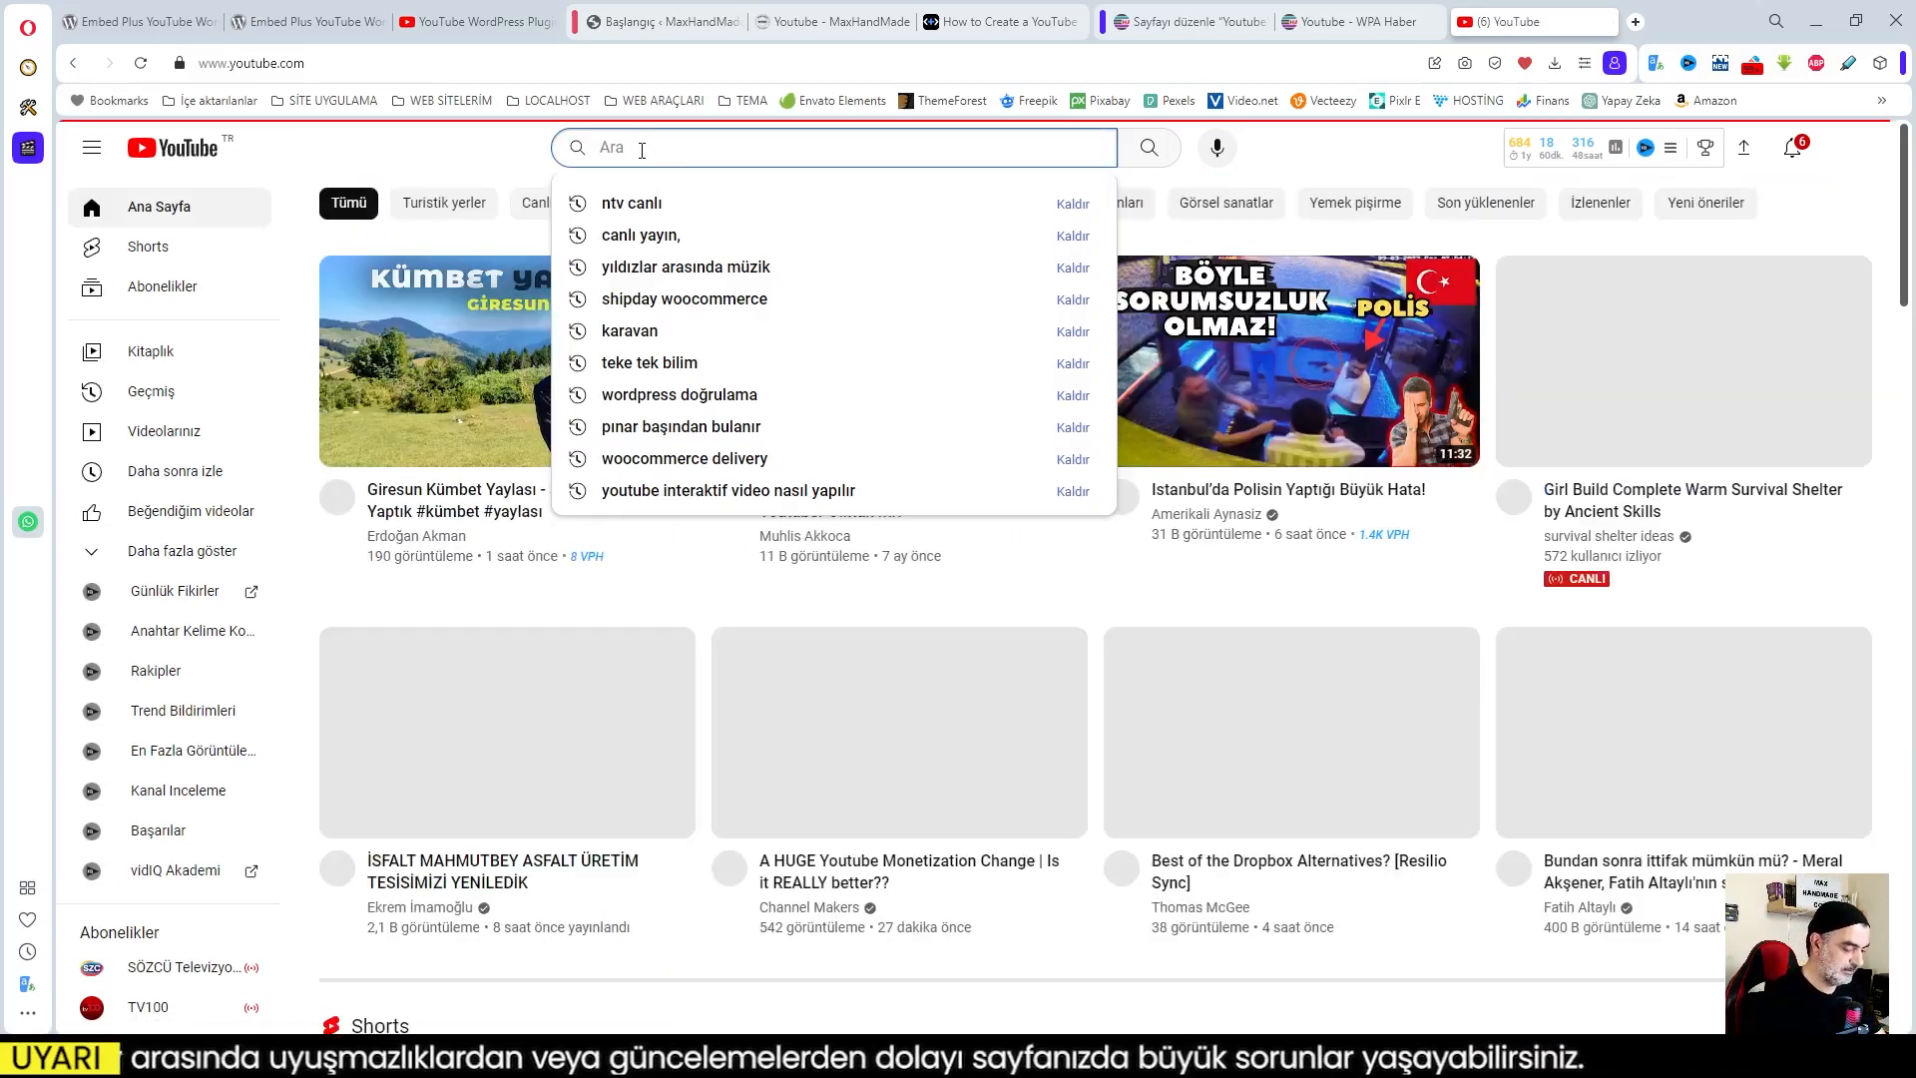
text(ntv canlı)
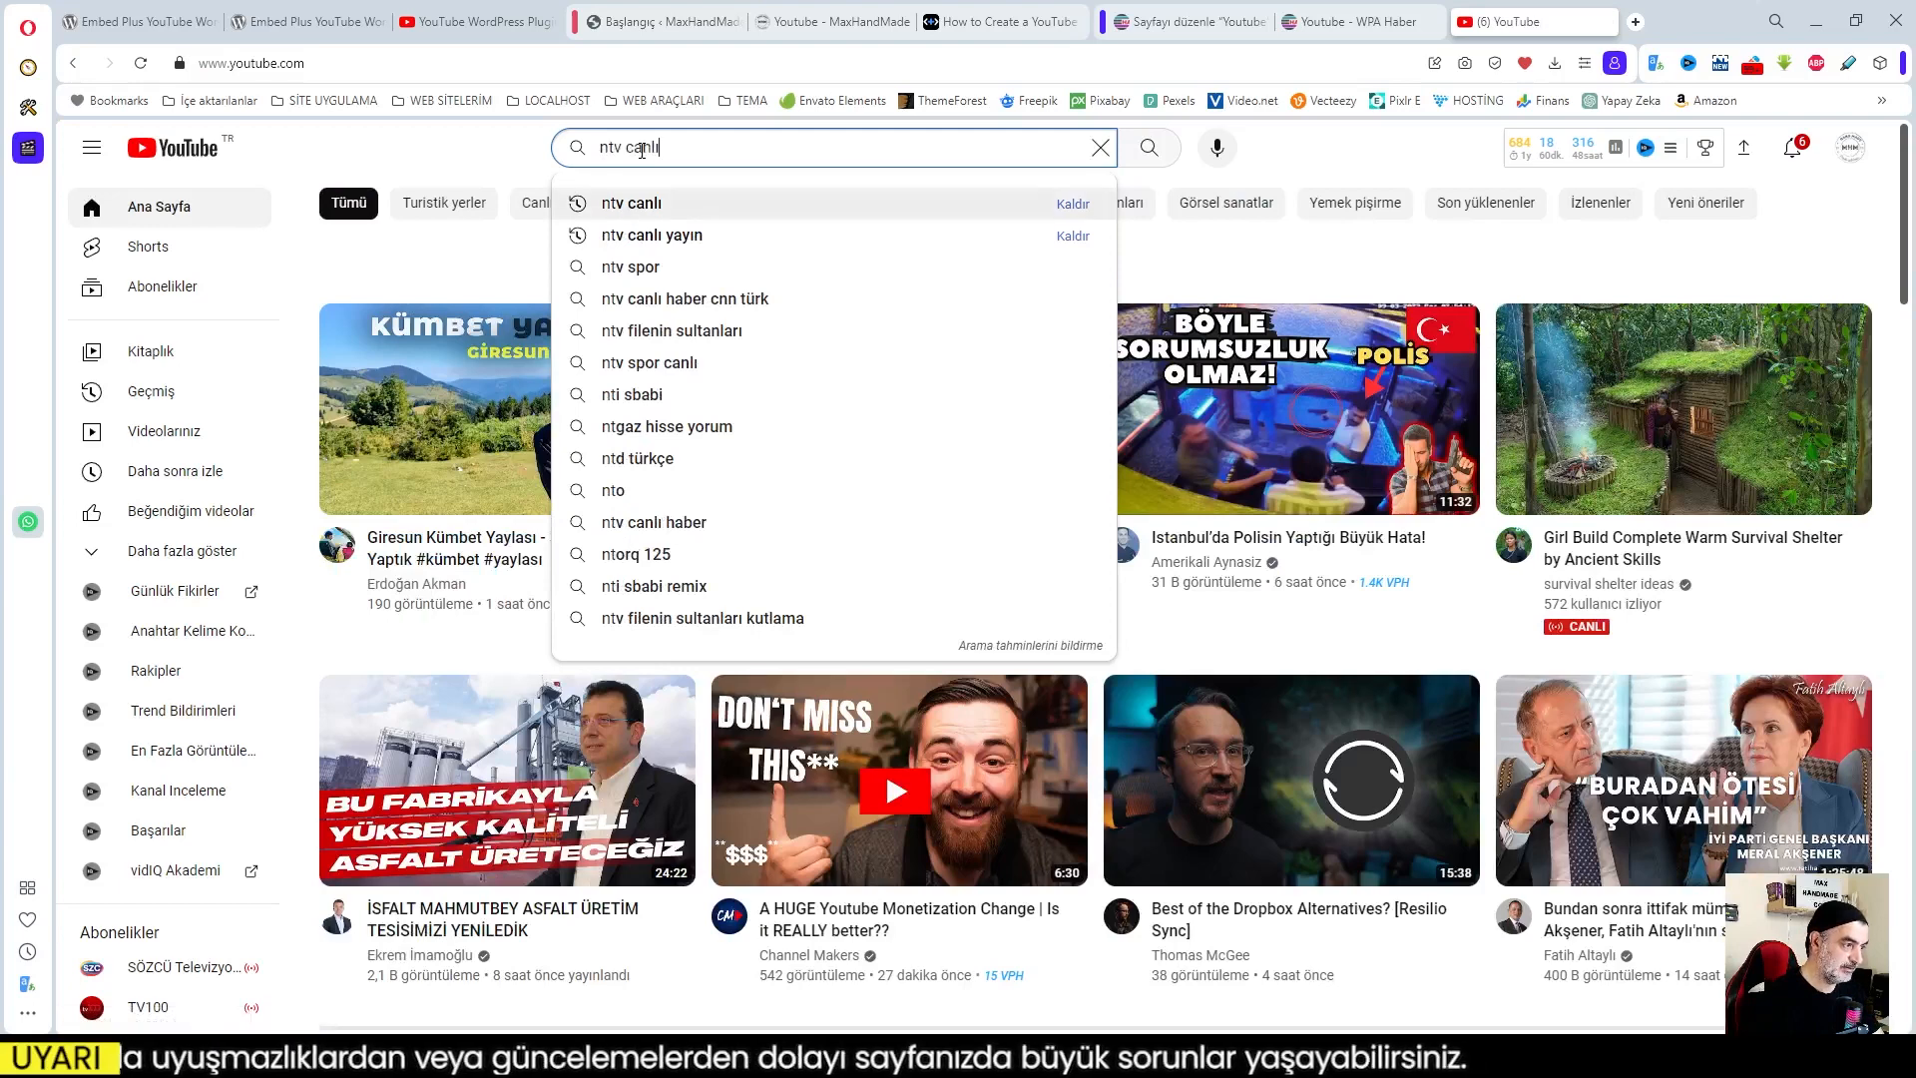
key(Return)
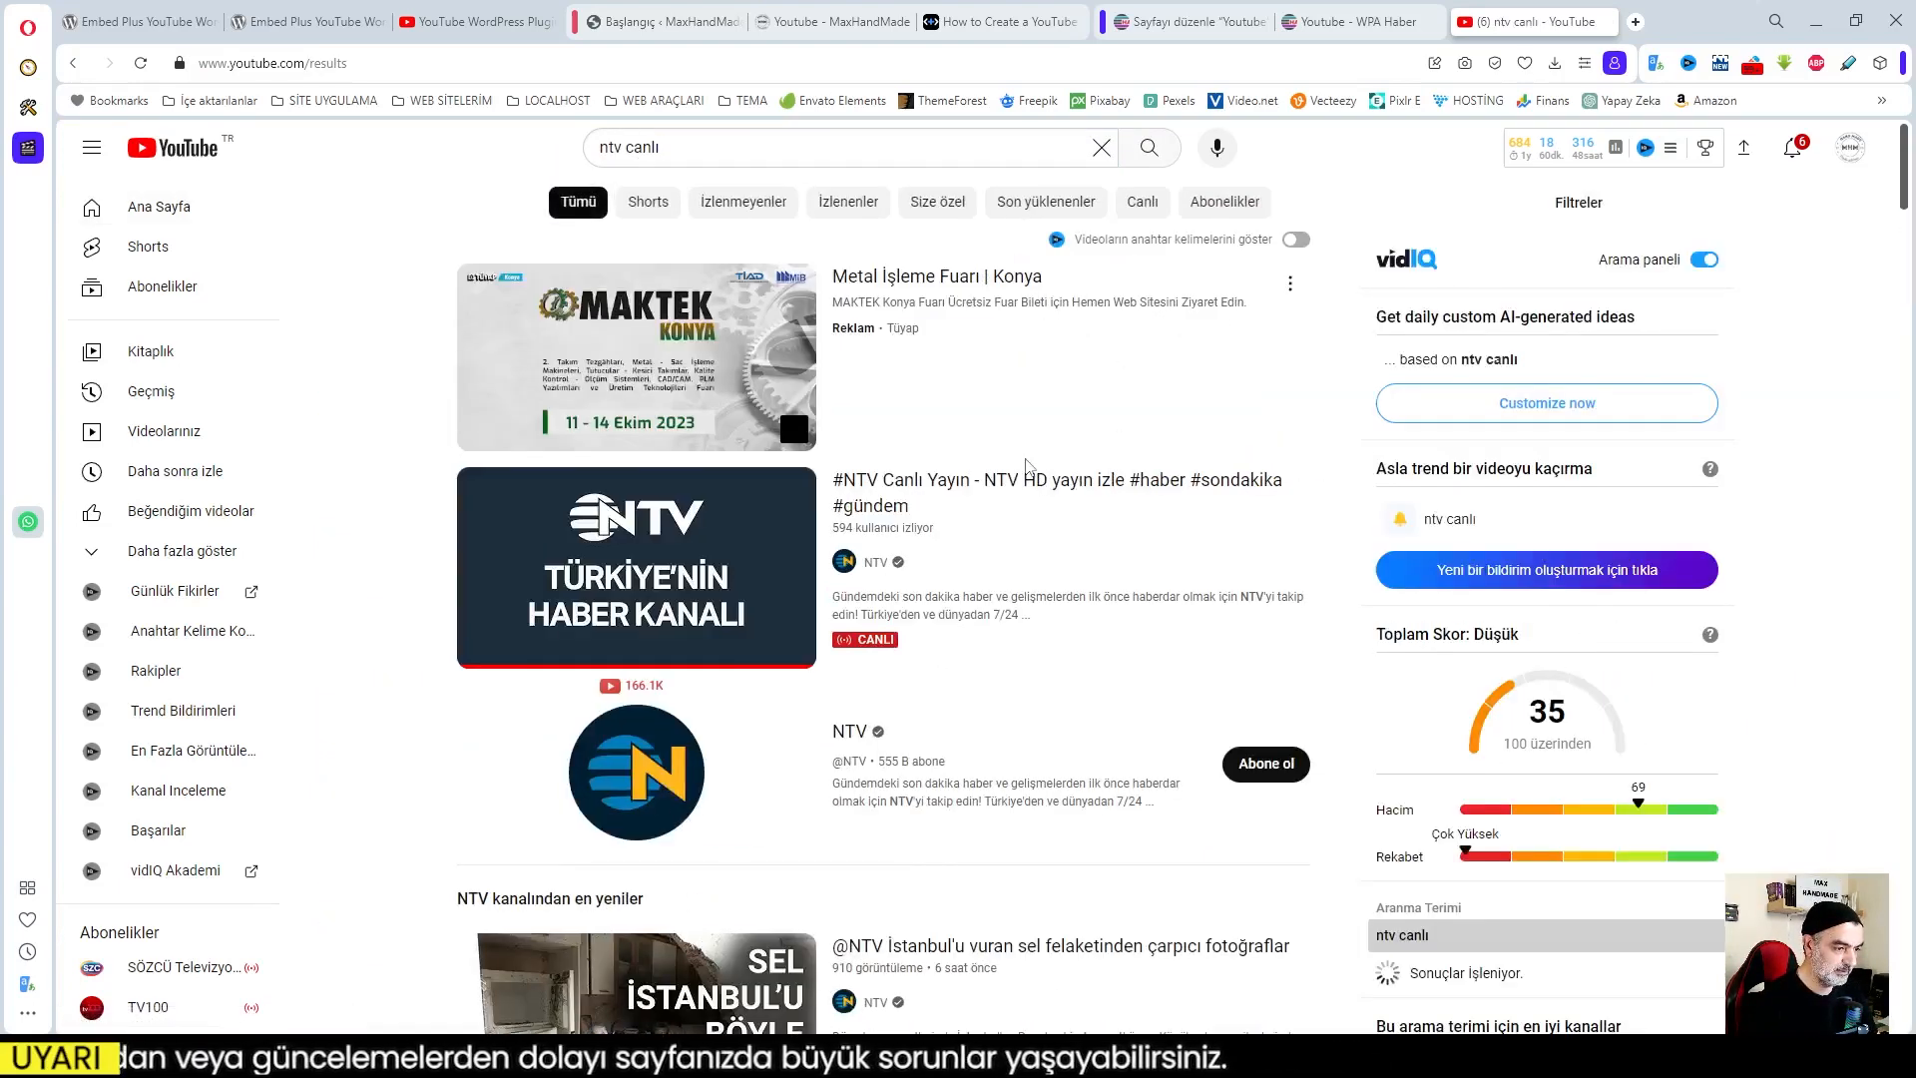
click(986, 483)
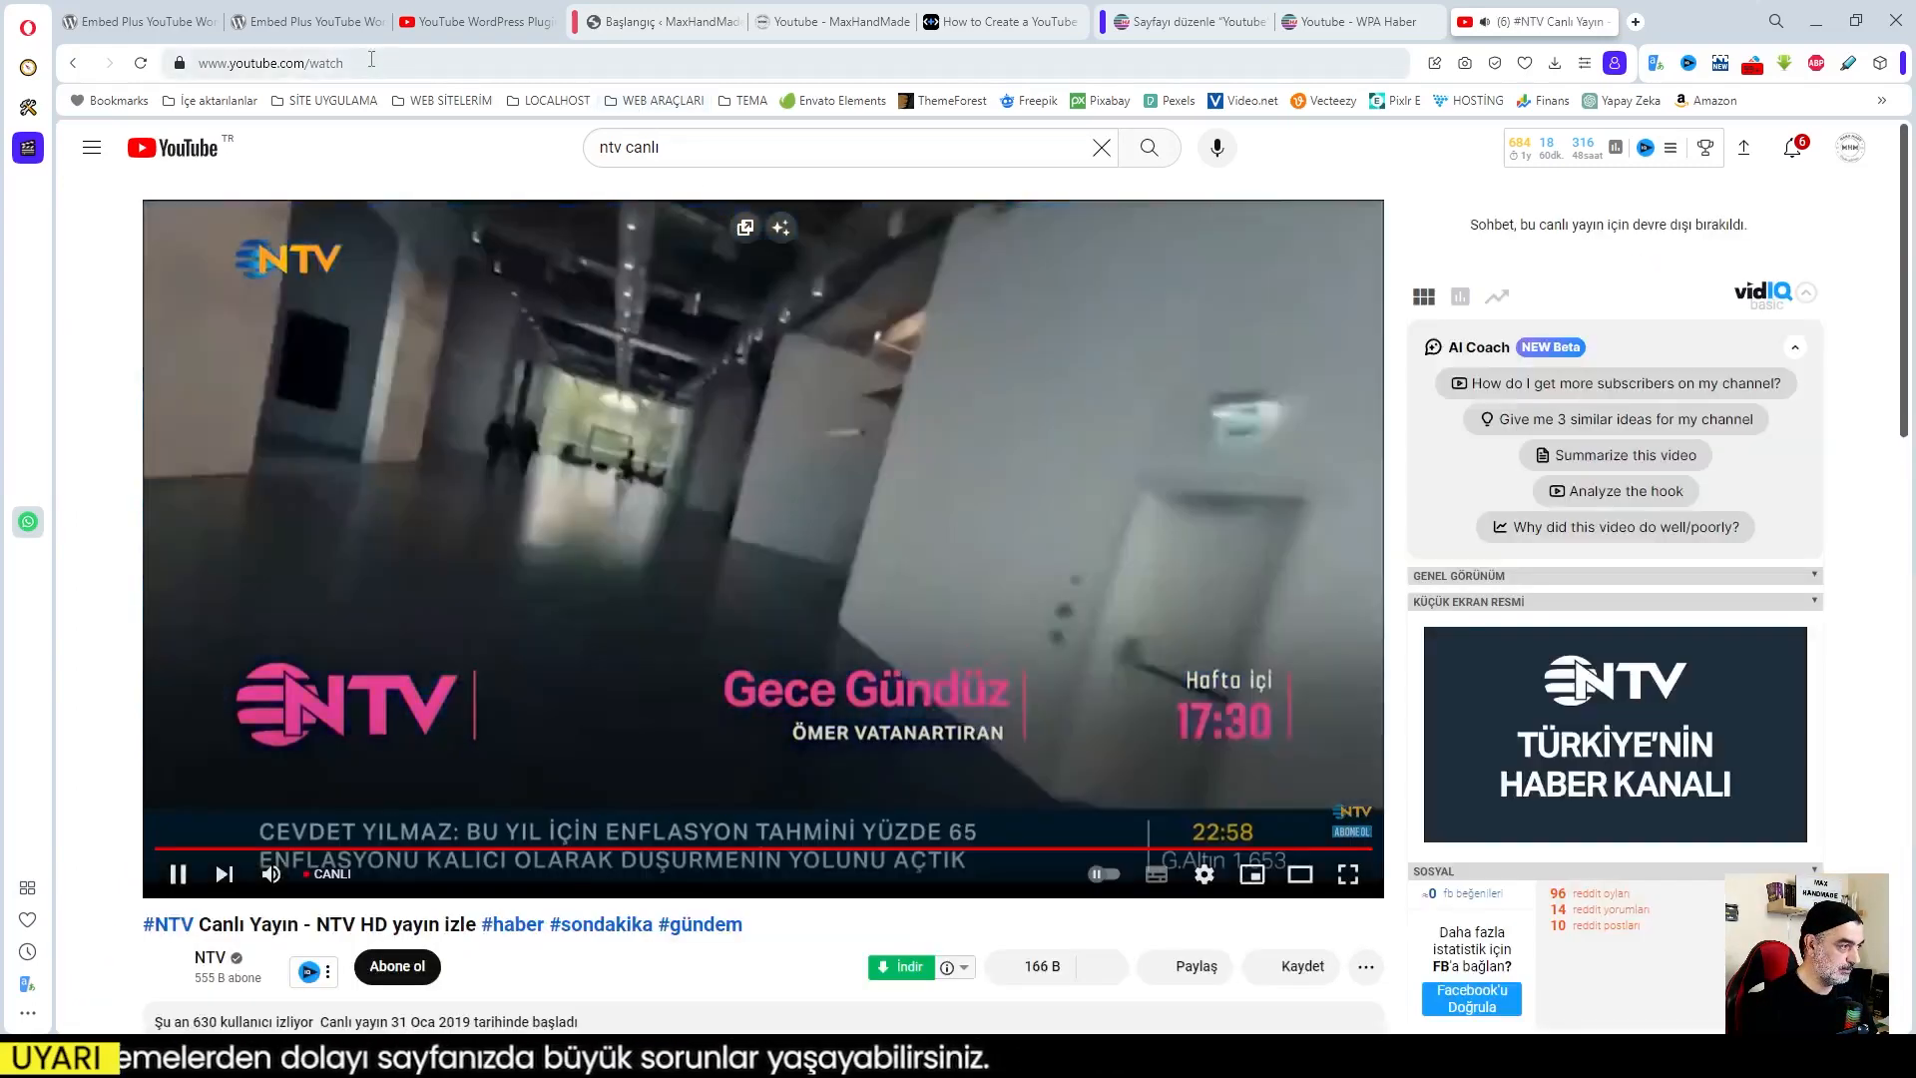
Copy the web address of the NTV live broadcast and mute its player
click(340, 63)
right_click(359, 66)
click(412, 157)
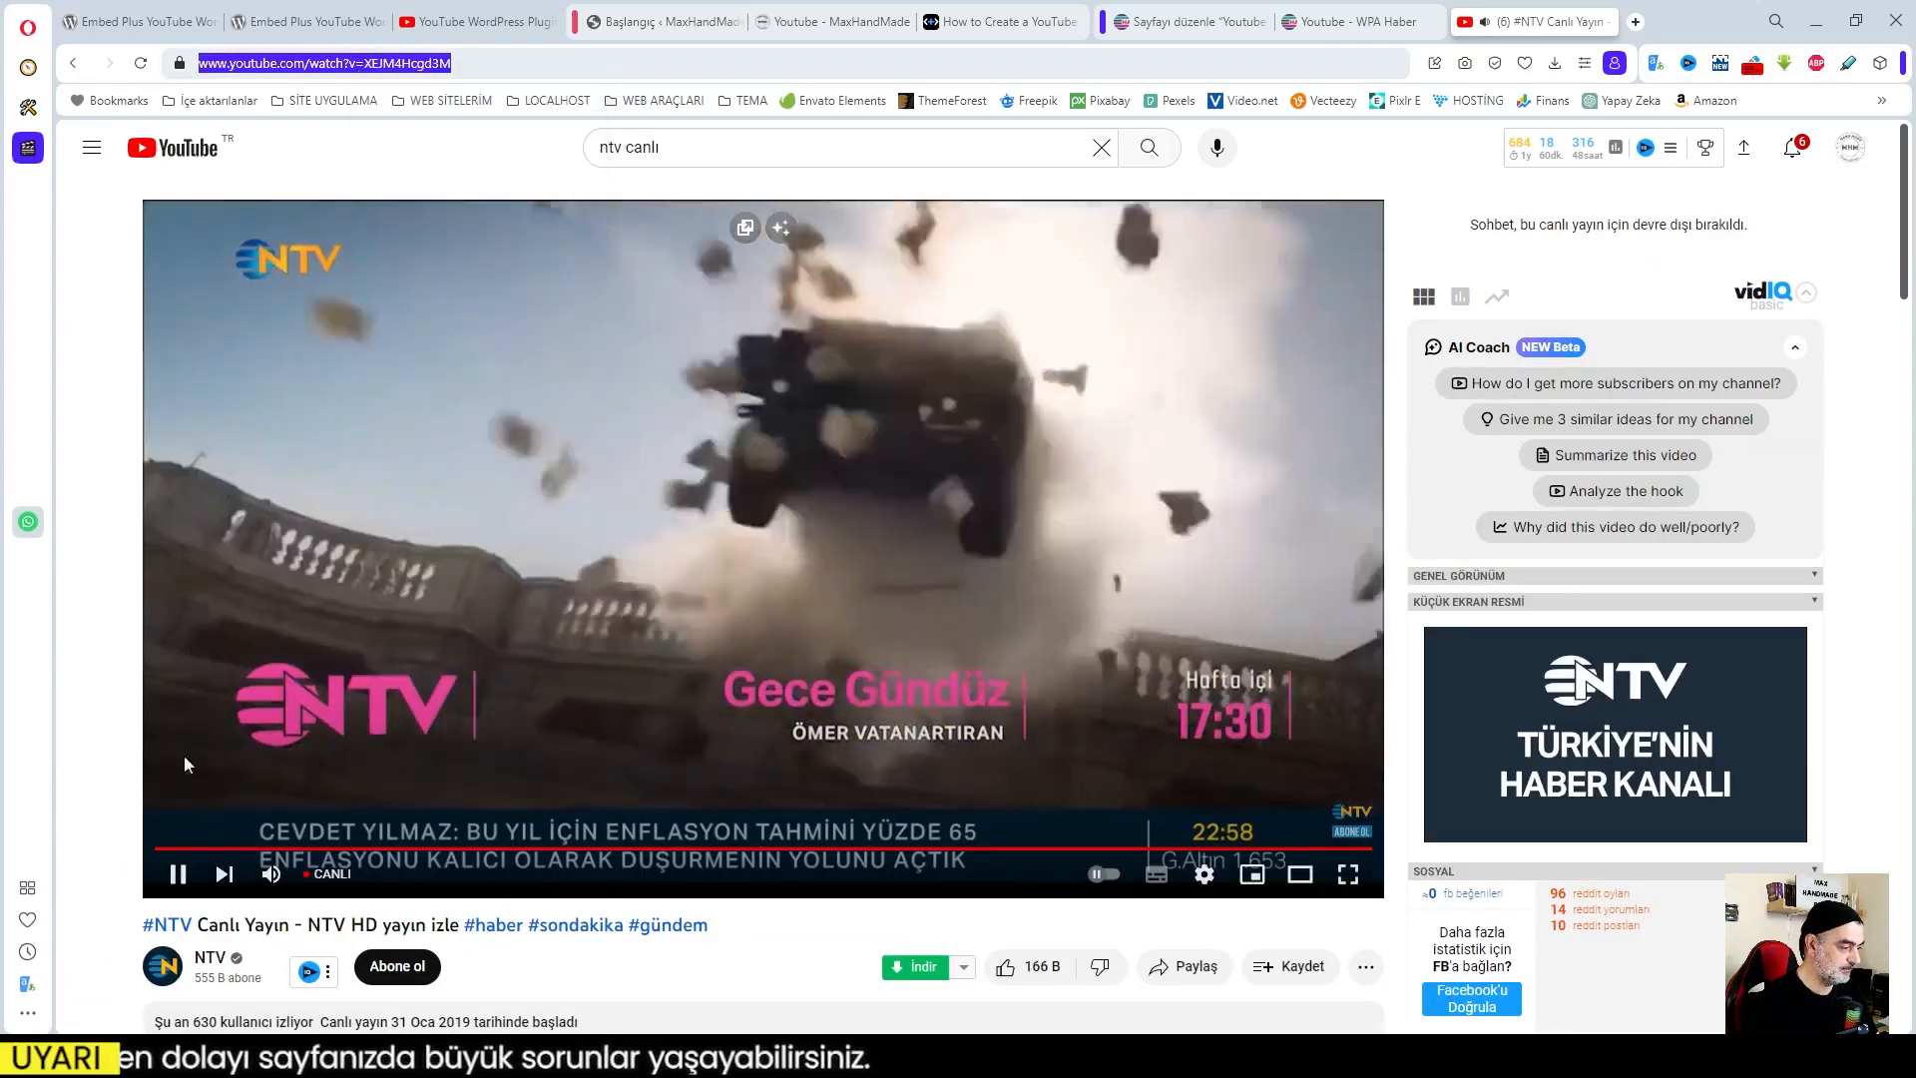
click(272, 875)
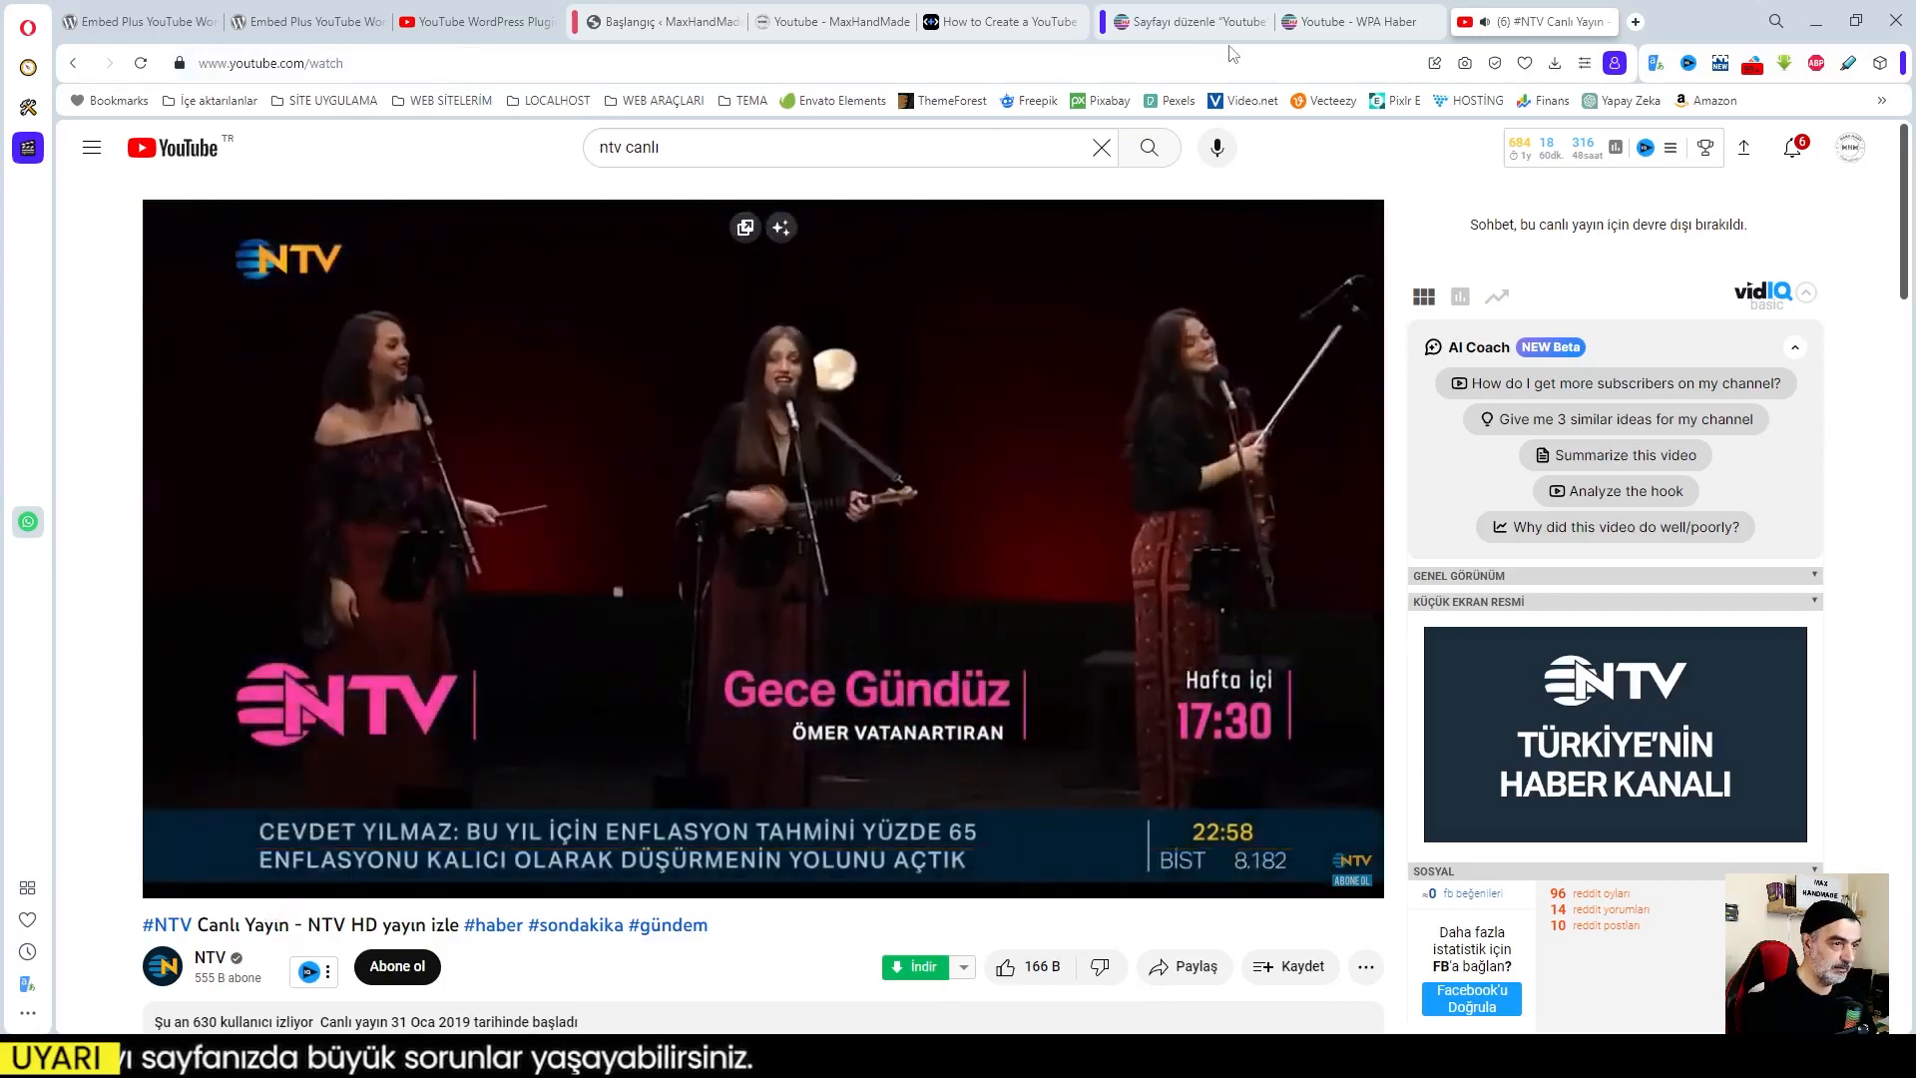
Switch back to the page editor, delete the lofi hip hop radio block and select the empty area below the playlist gallery
click(1188, 21)
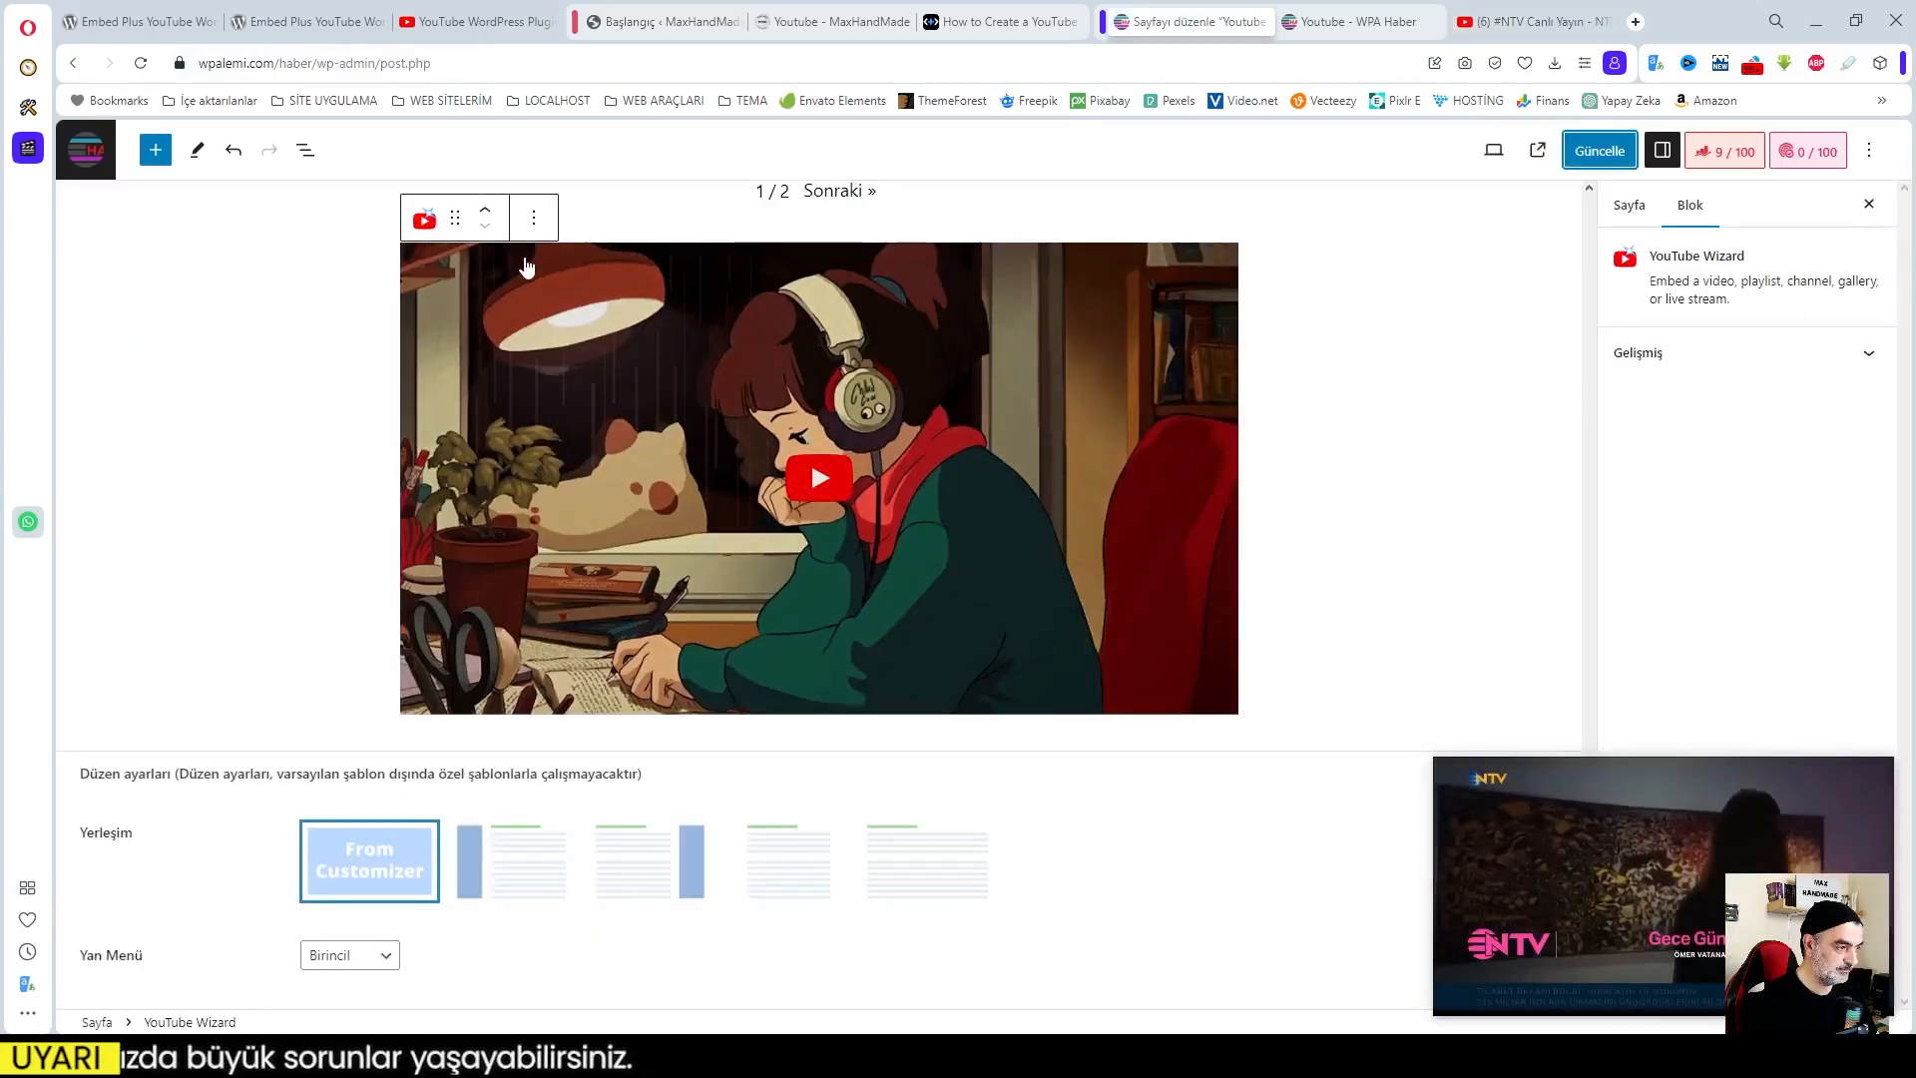
click(533, 218)
click(424, 220)
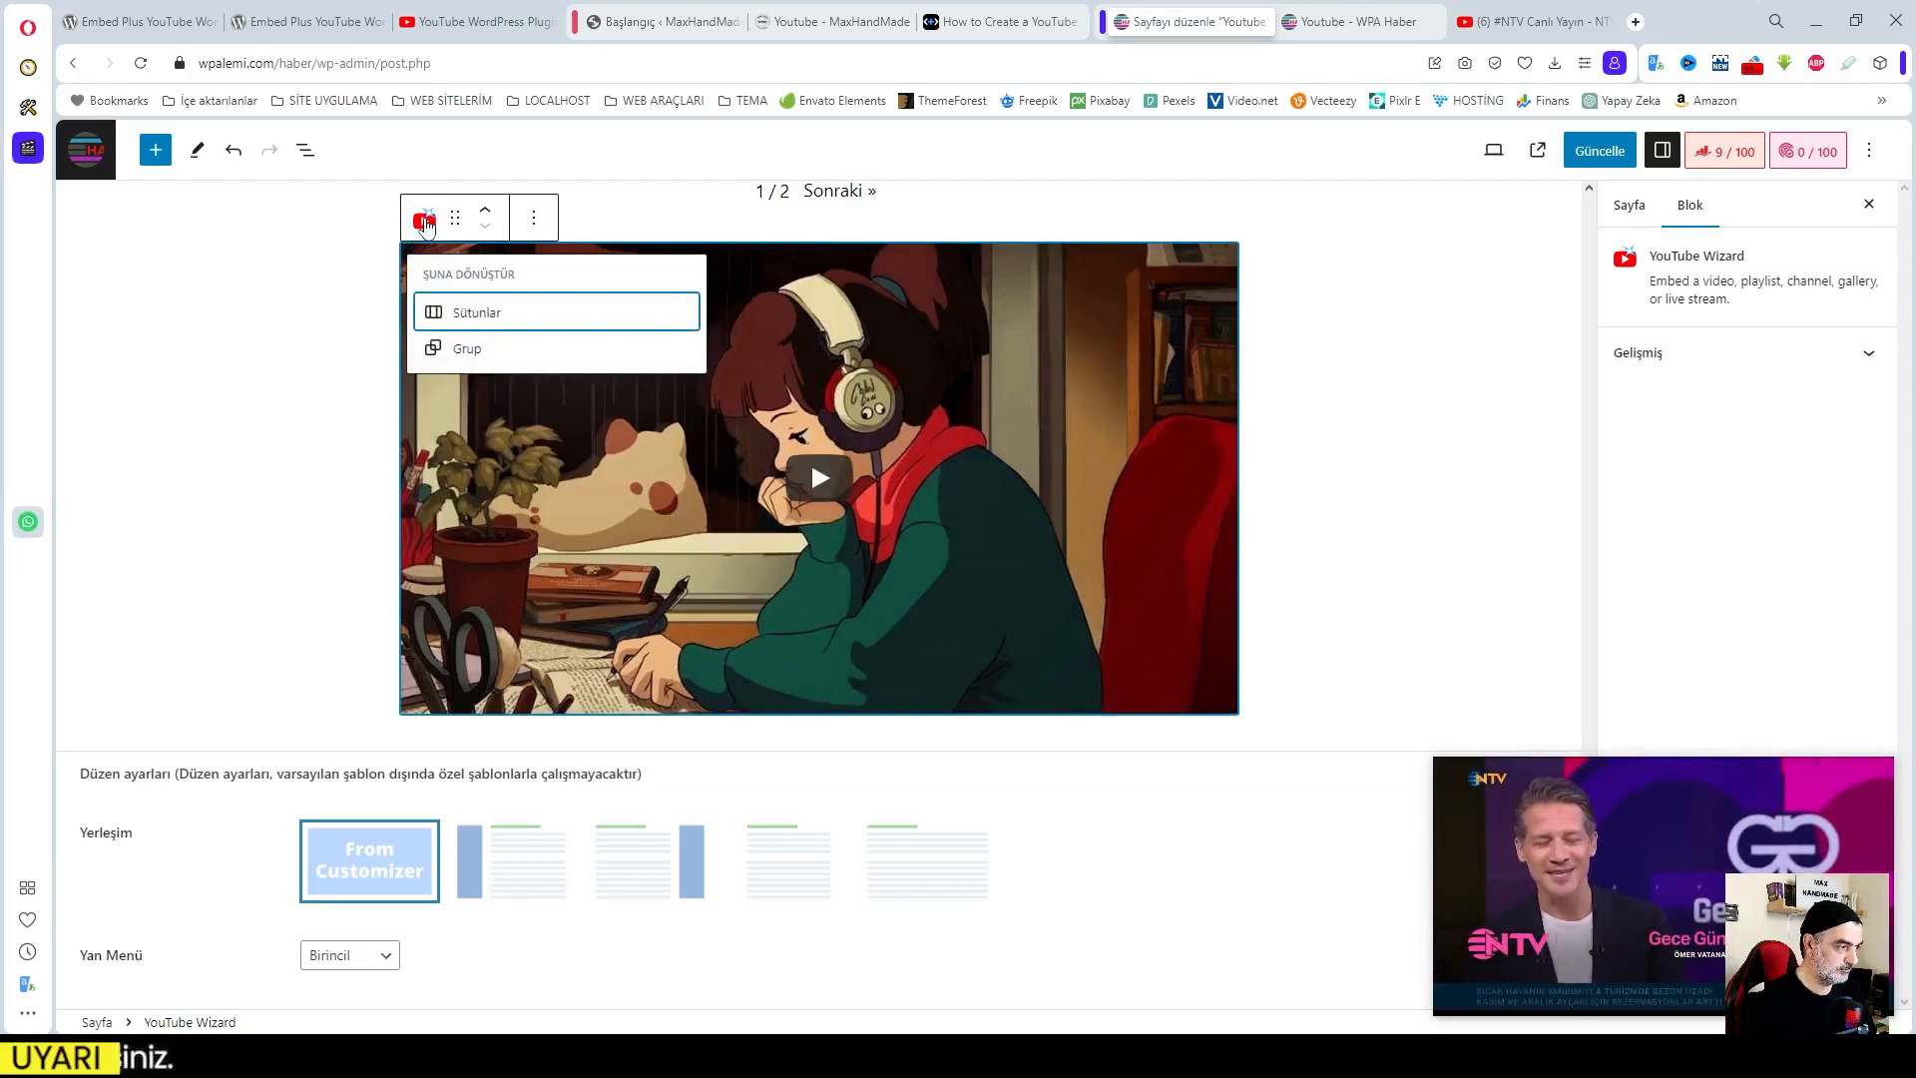
click(667, 517)
click(534, 327)
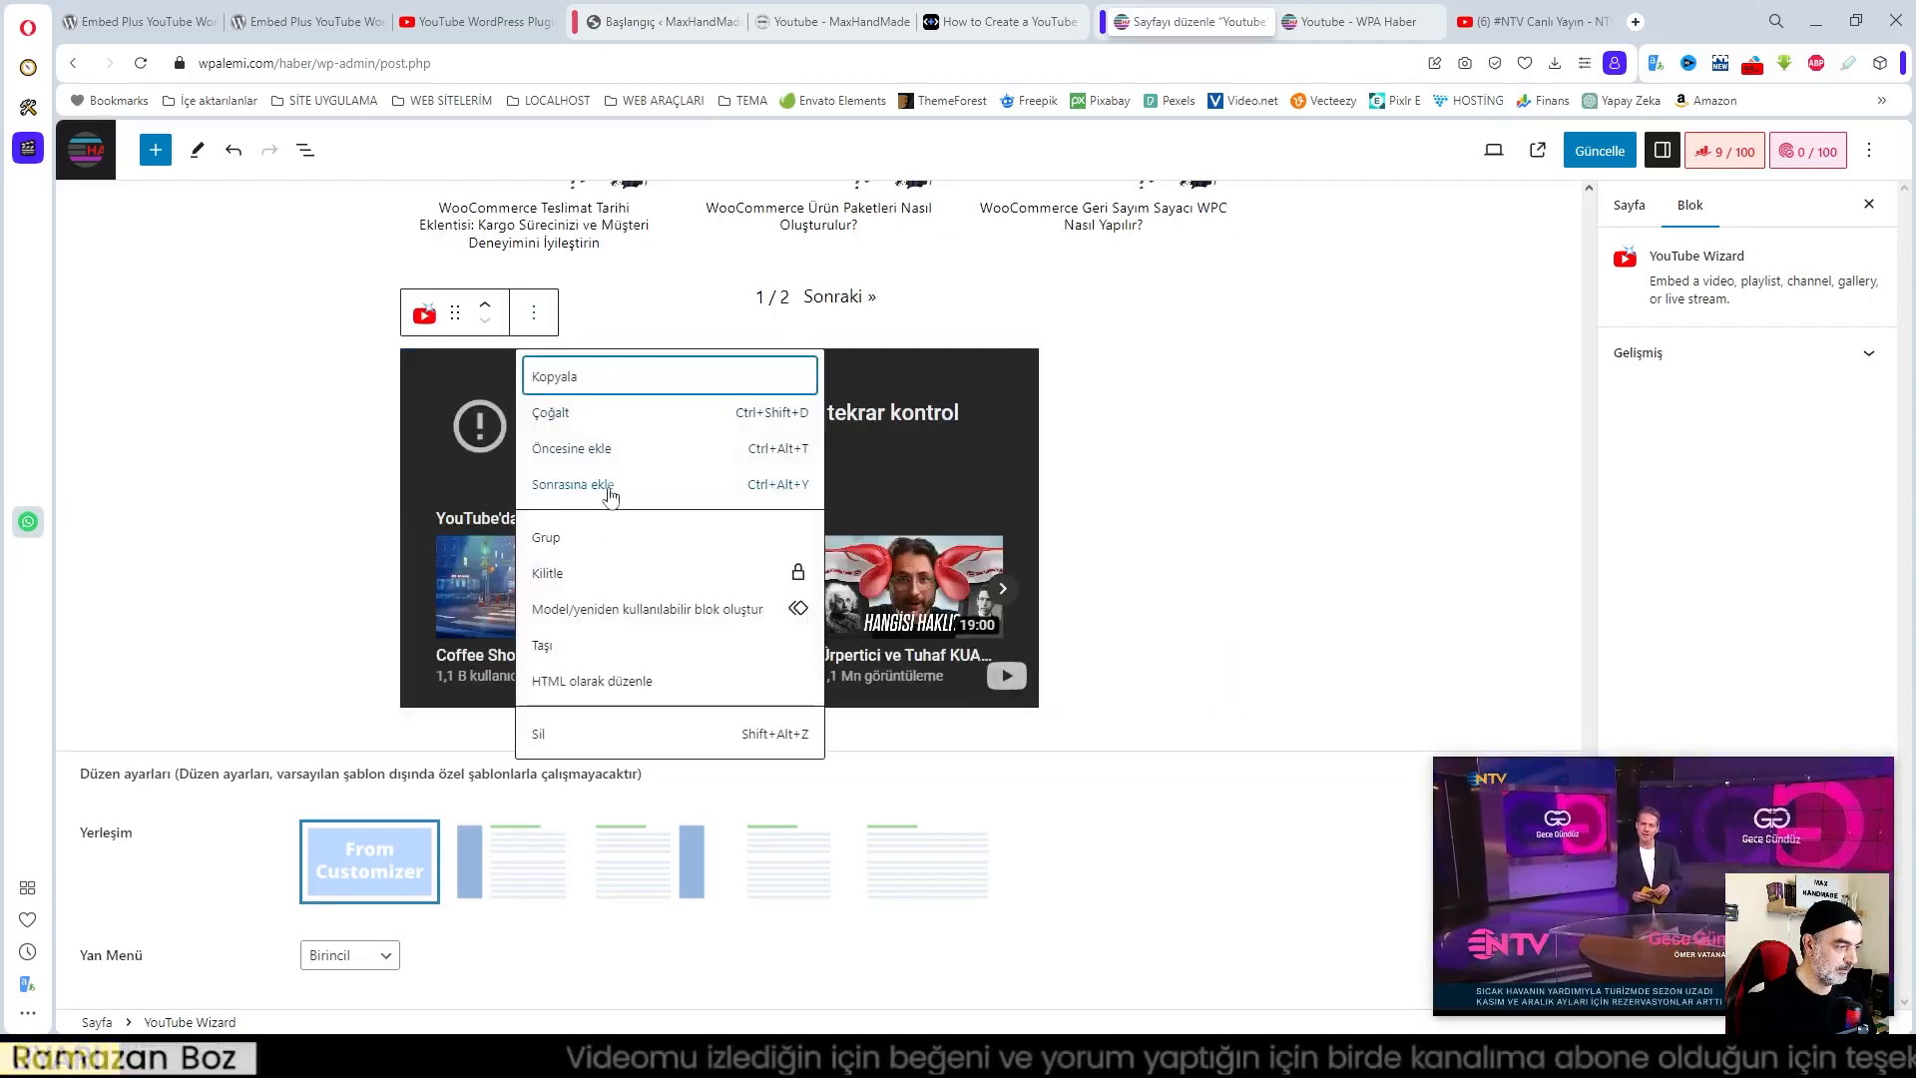
click(574, 735)
scroll(1115, 788, down, 10)
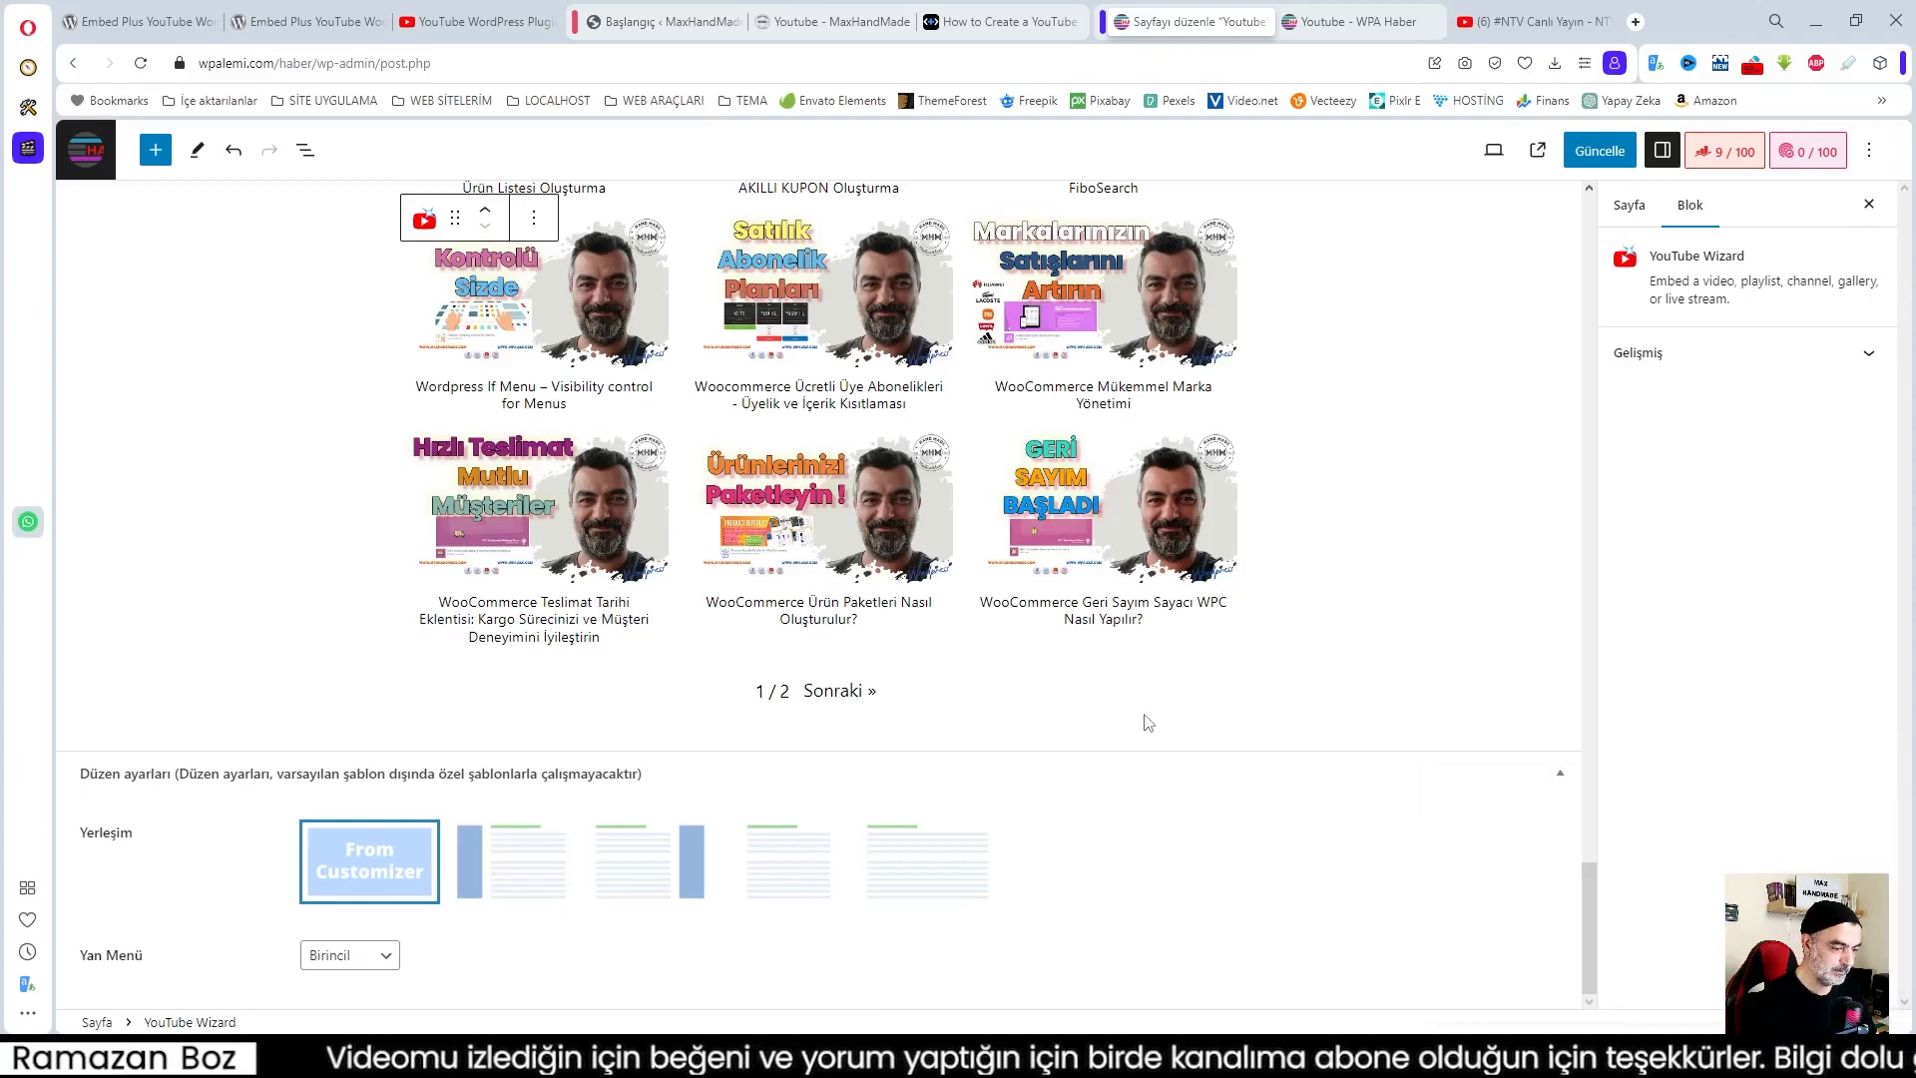
click(1188, 740)
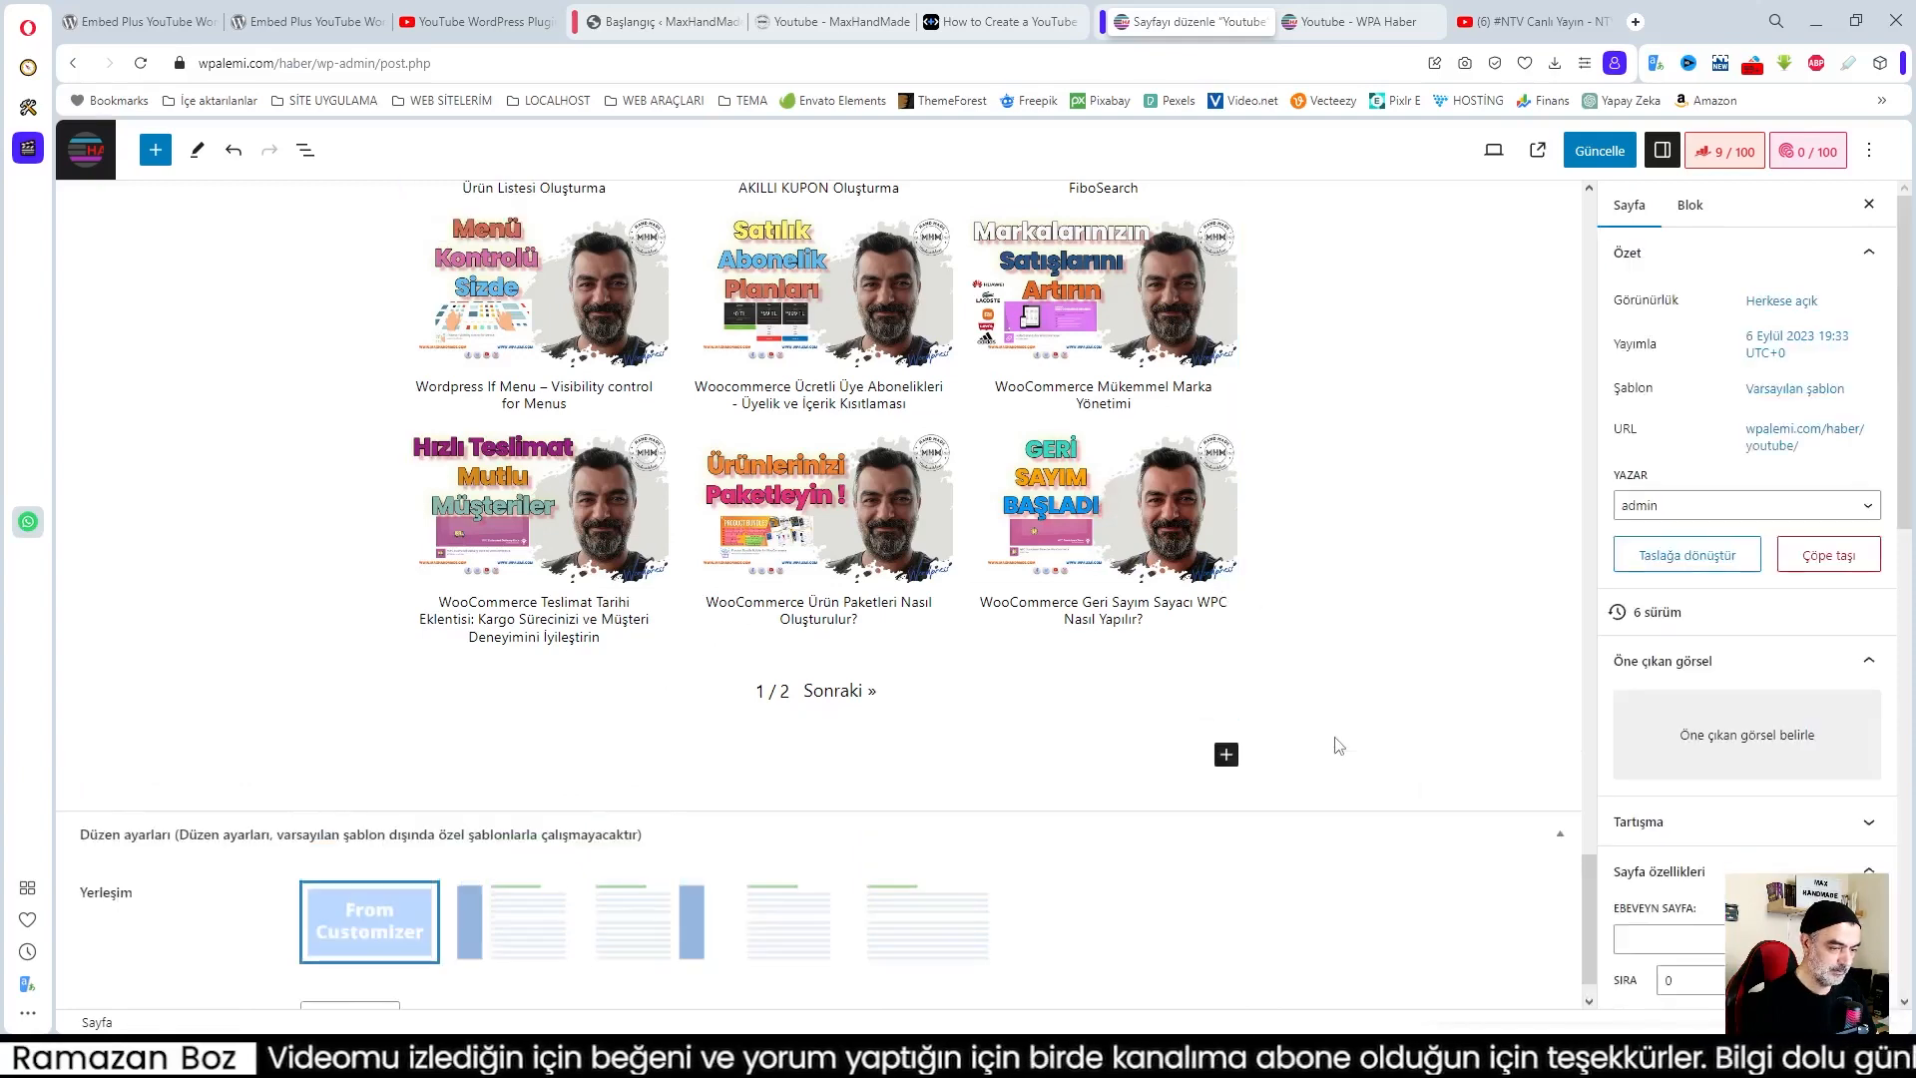
Add a YouTube Wizard block below the playlist gallery and open its wizard at the direct link option for live streams
click(1226, 756)
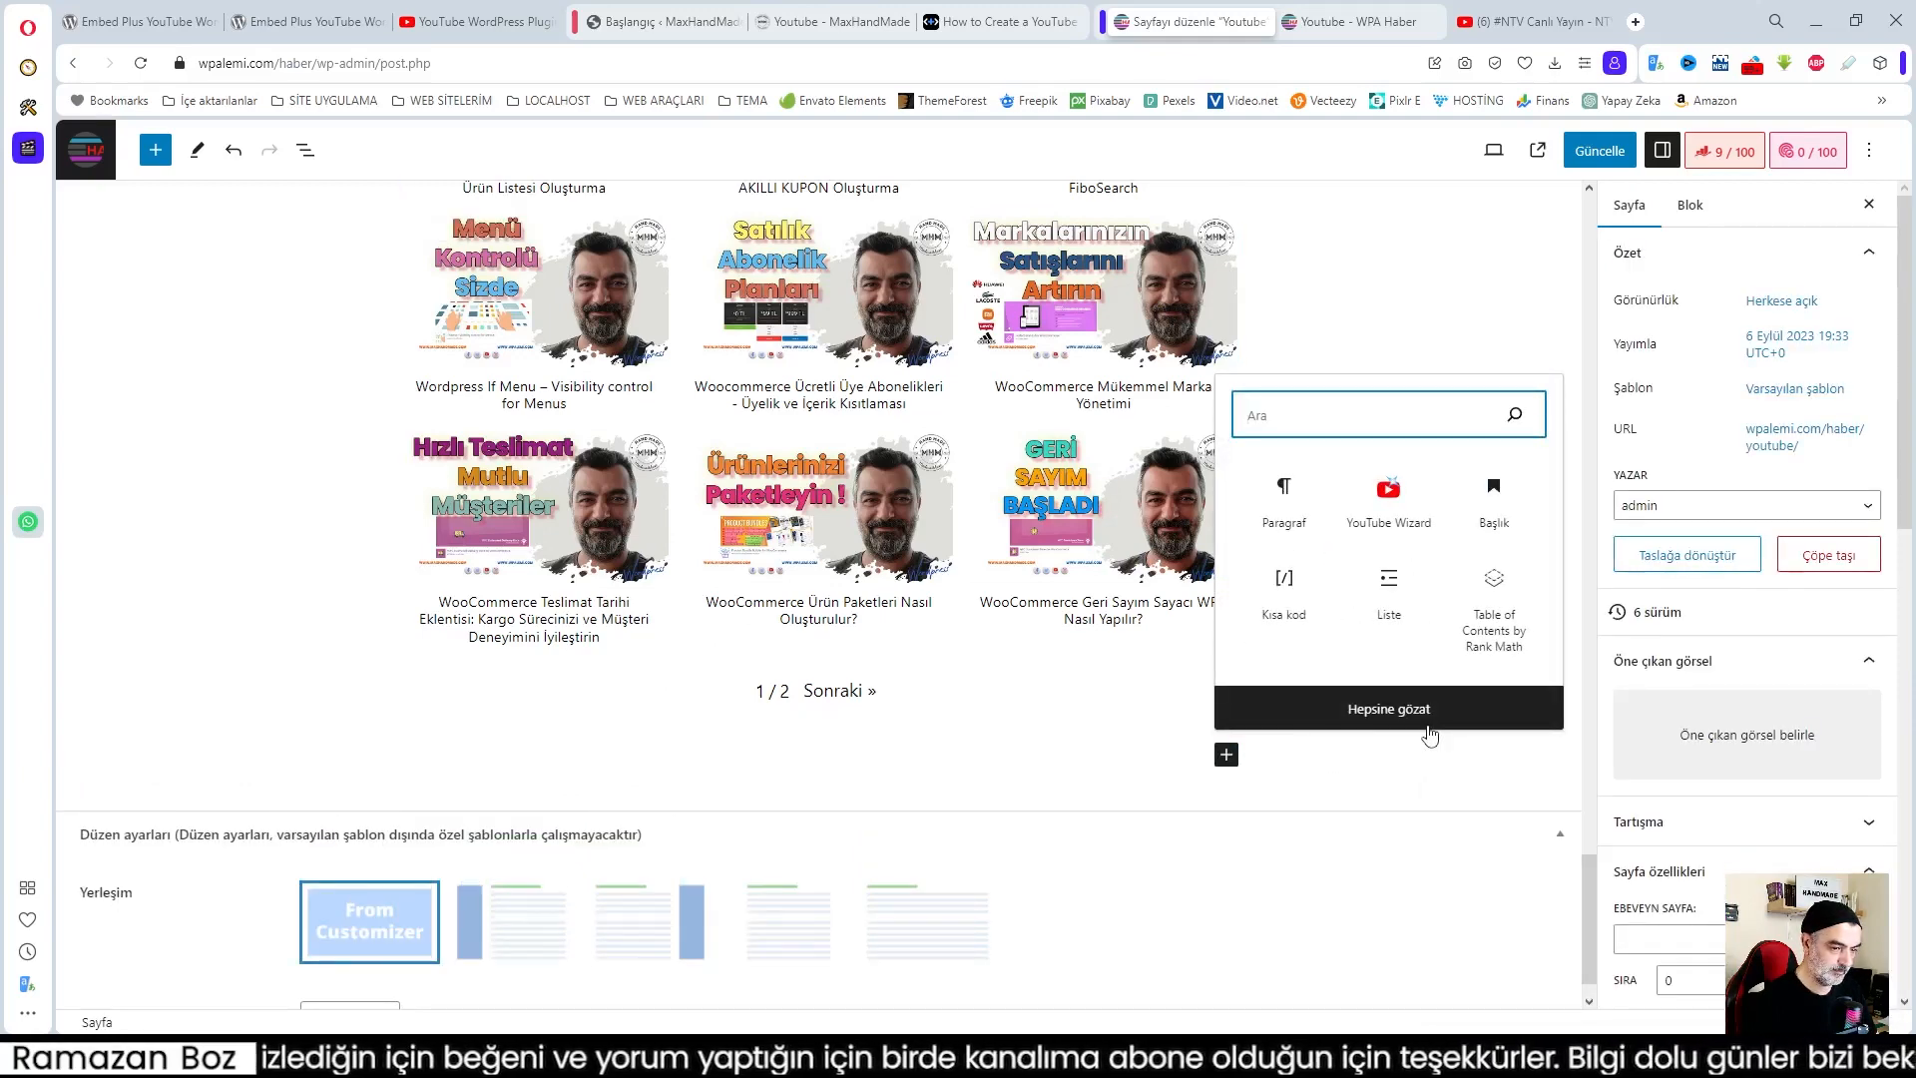
click(1388, 498)
click(466, 885)
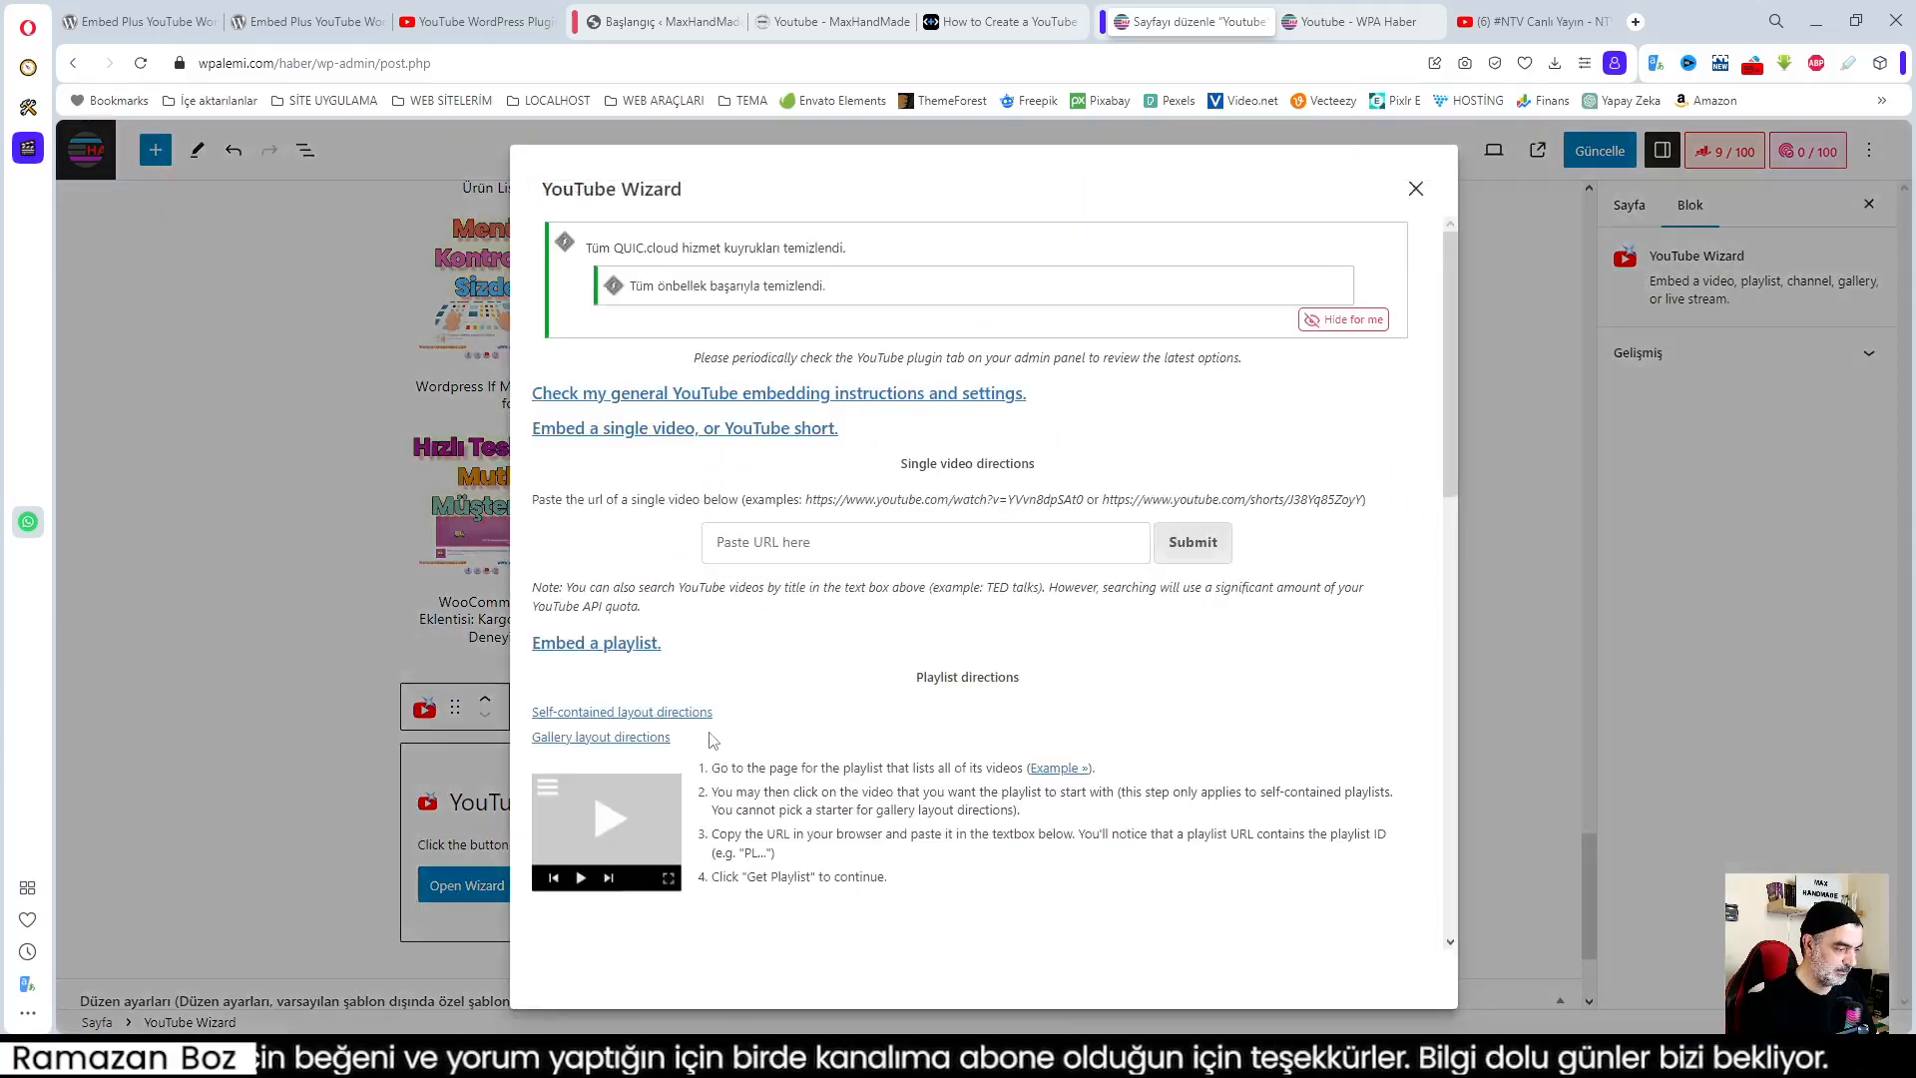
click(688, 599)
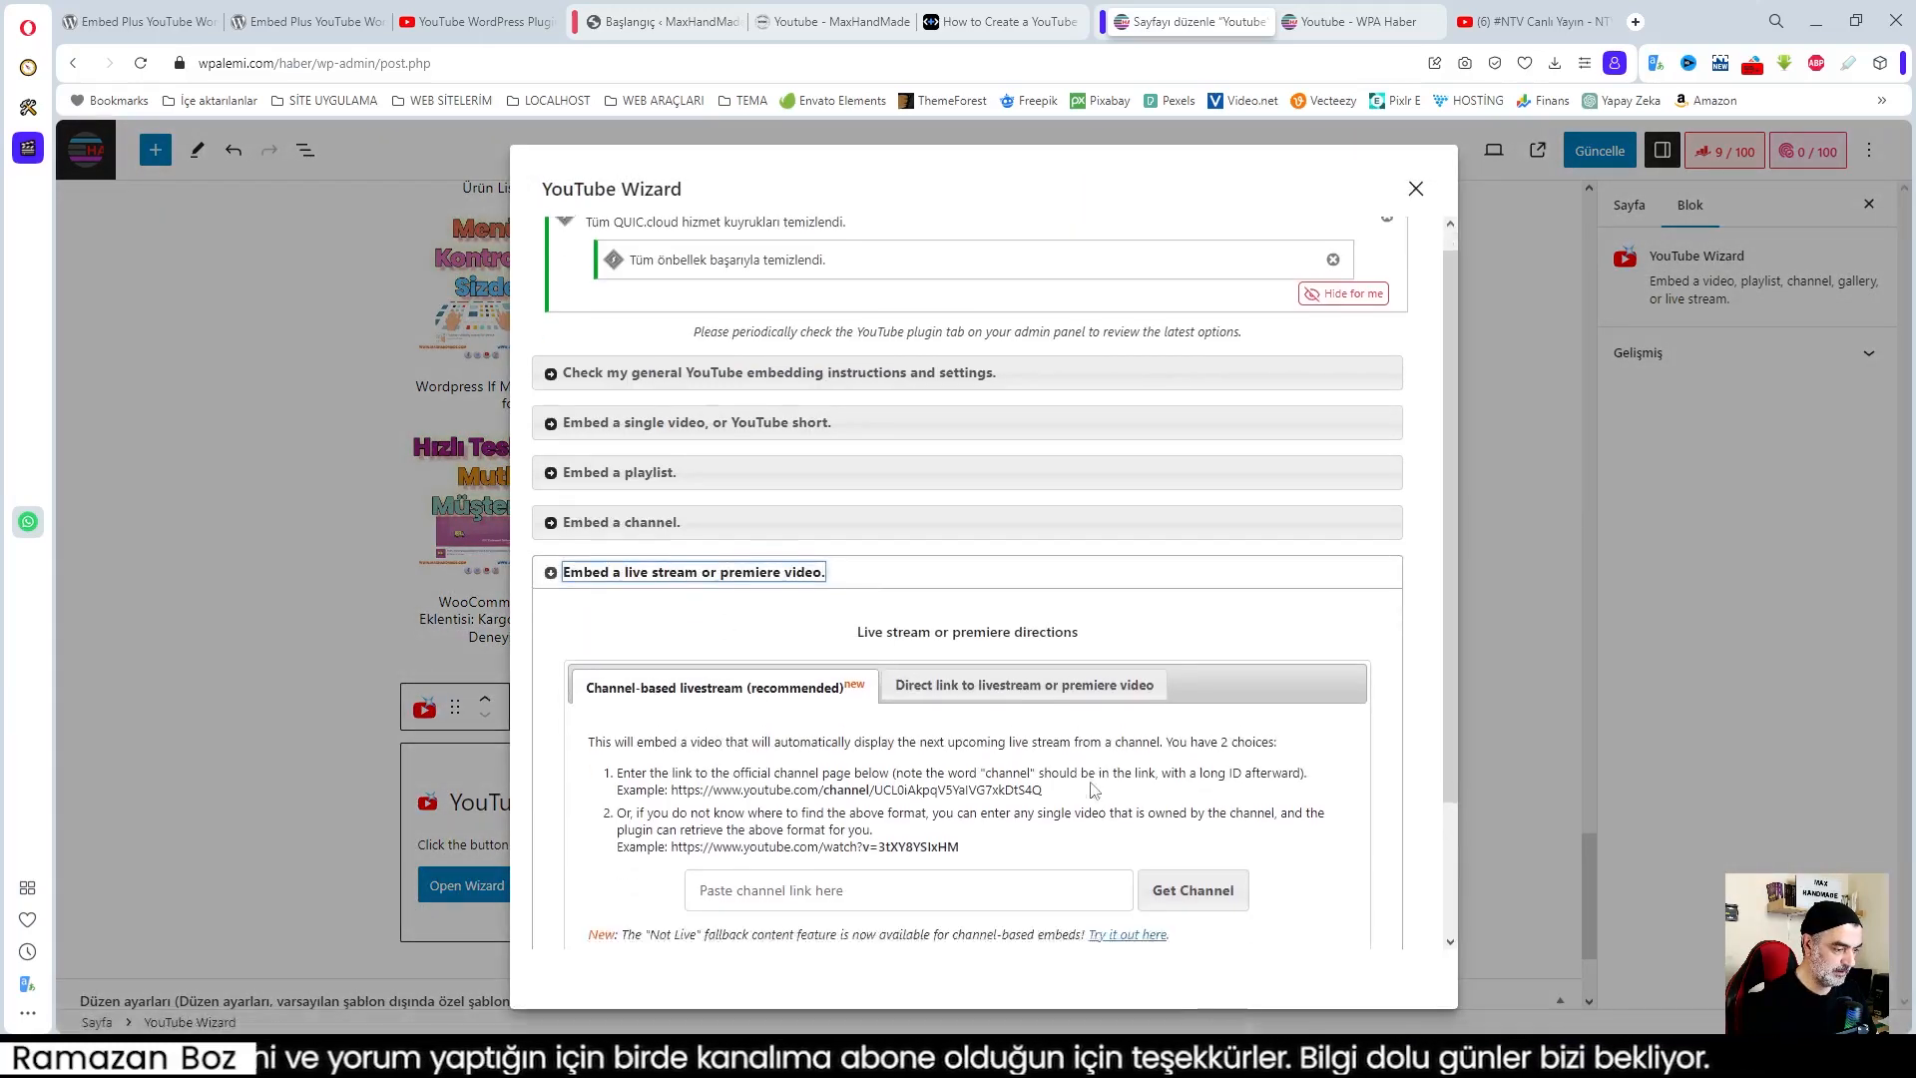
scroll(674, 569, down, 2)
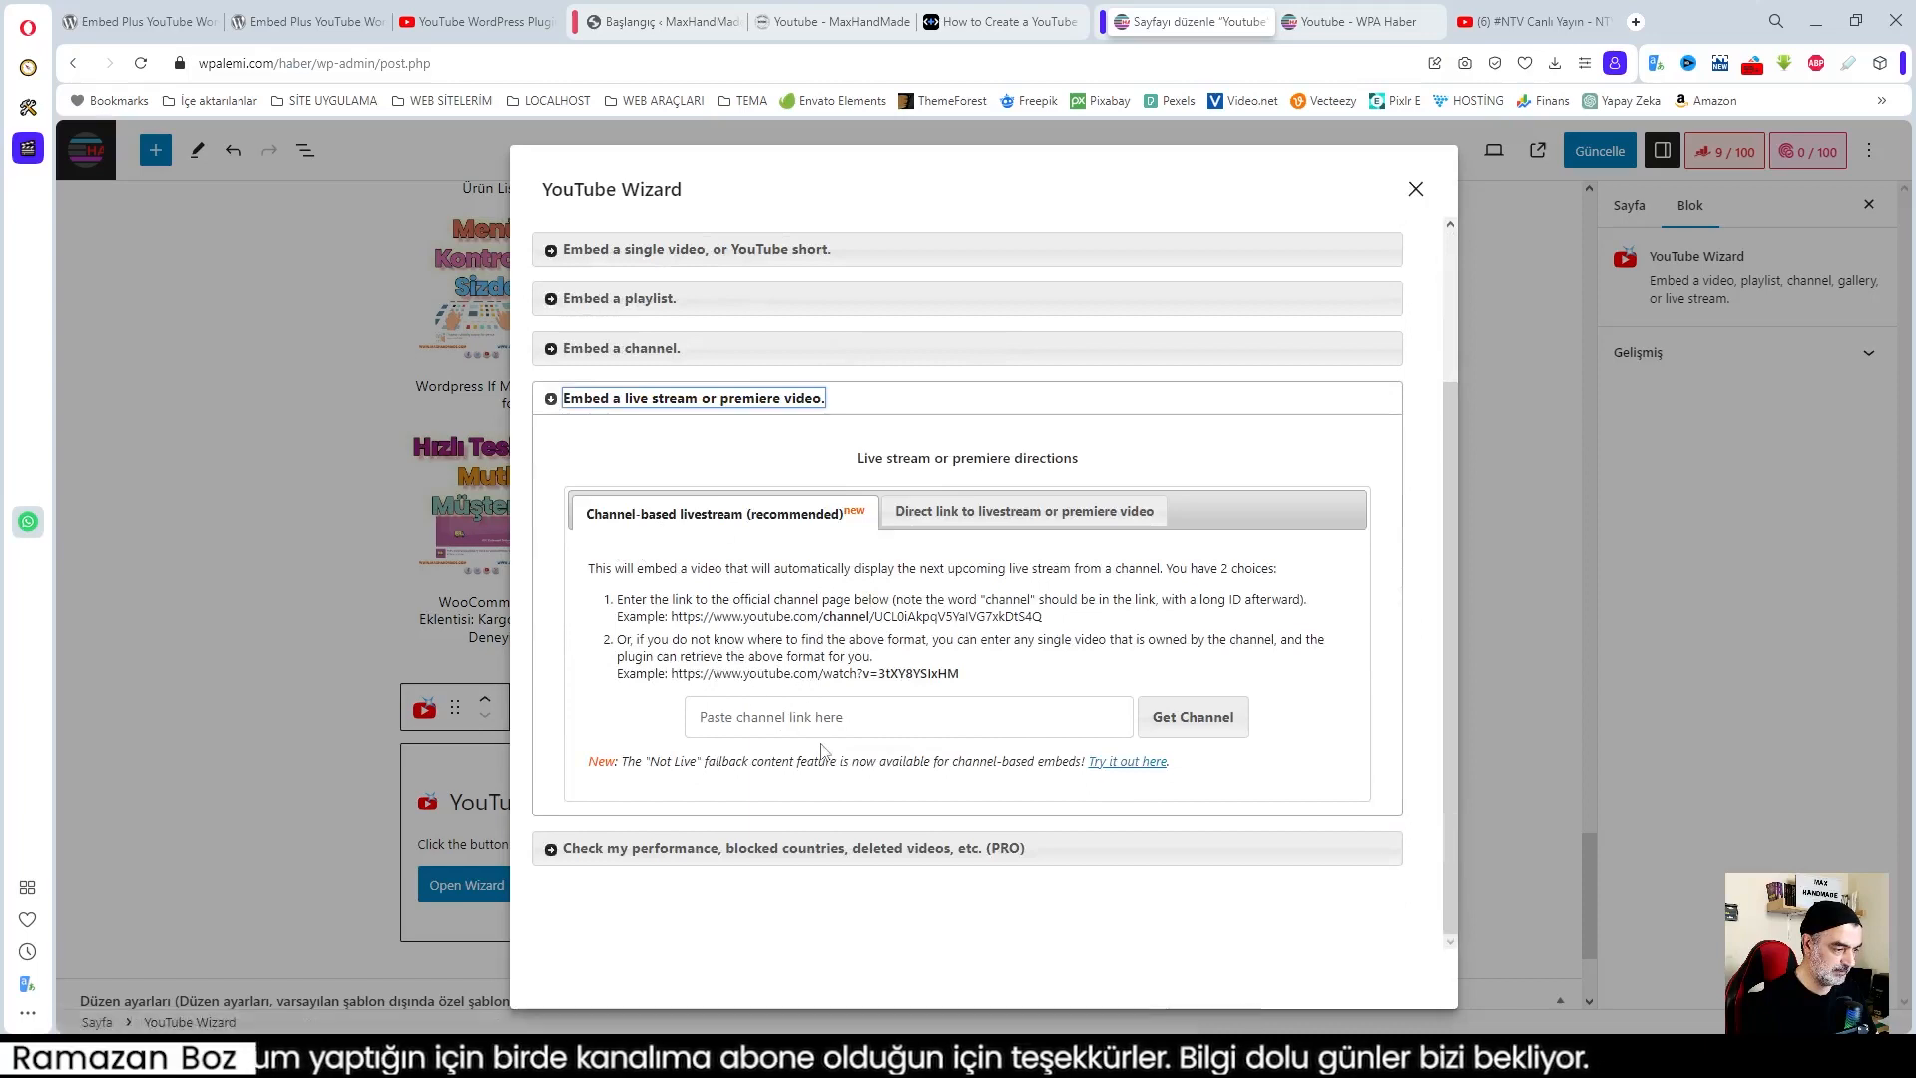
click(928, 513)
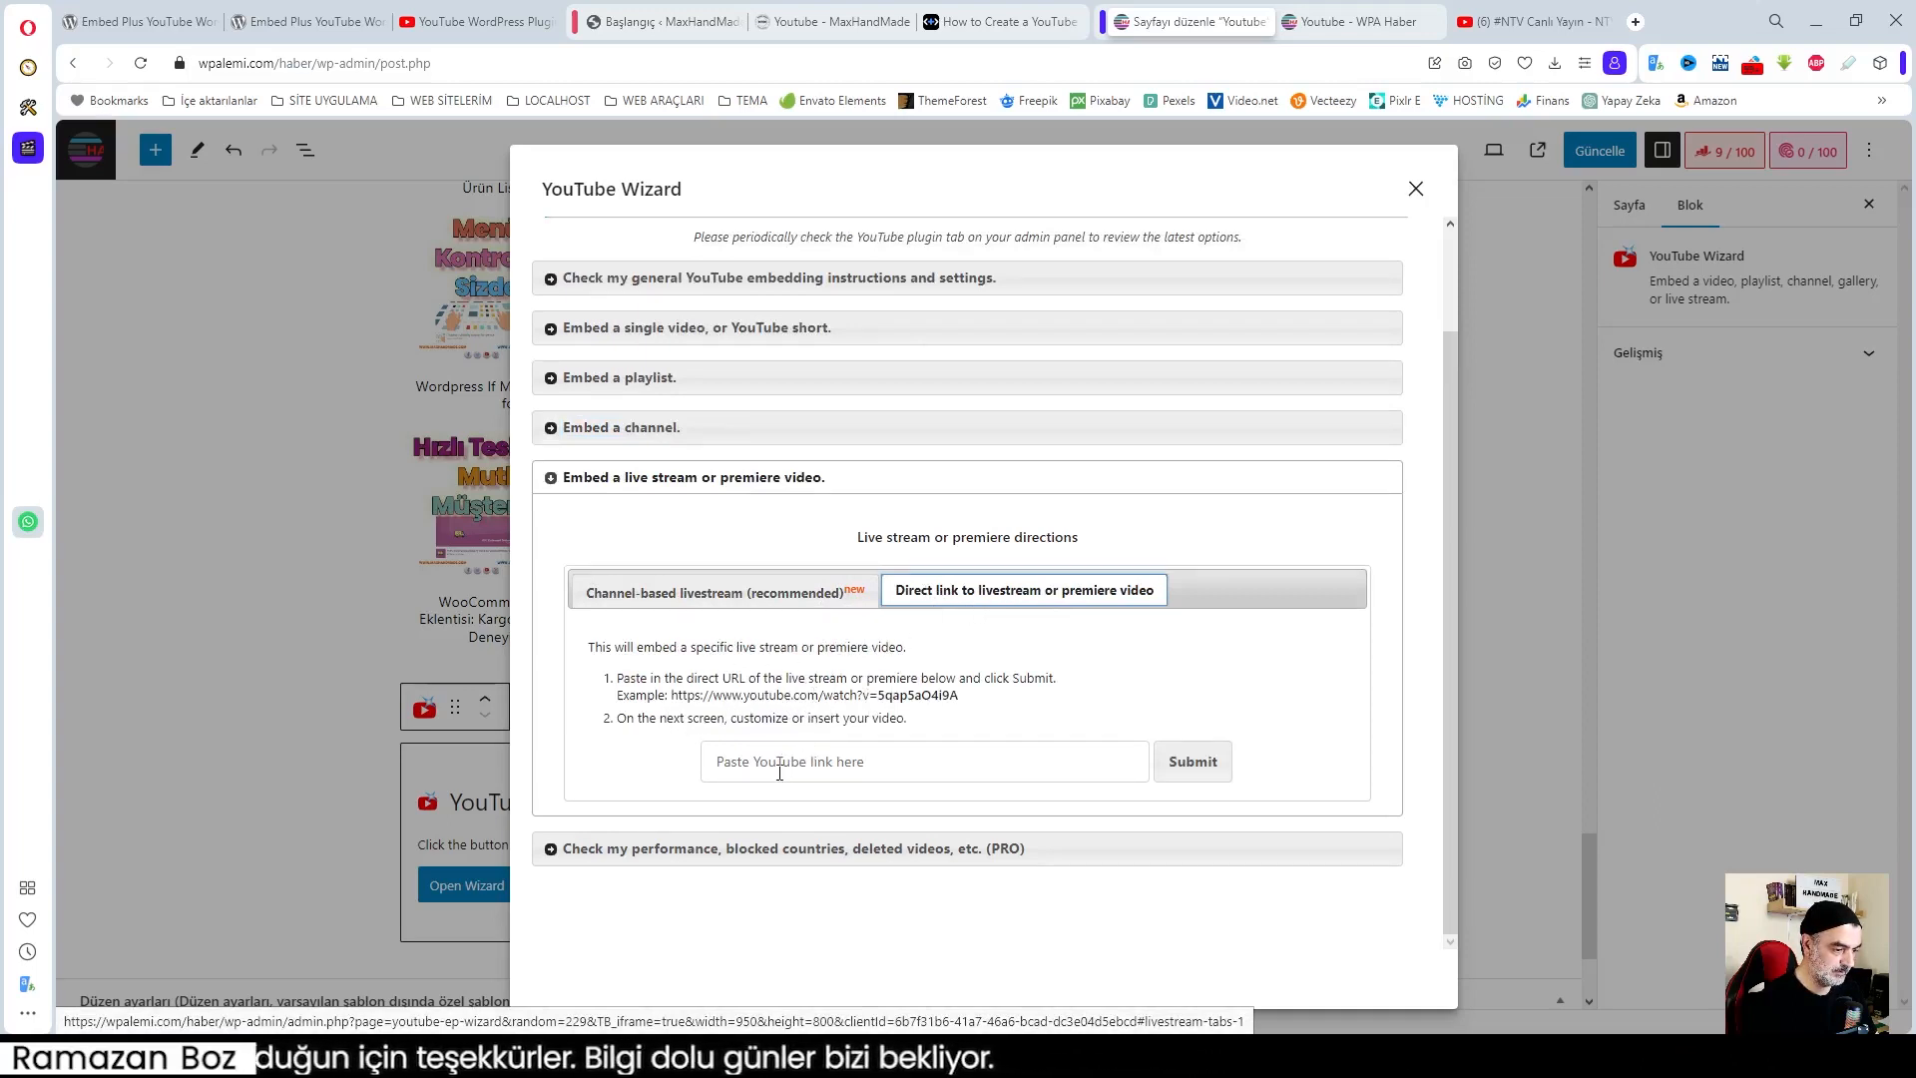
click(777, 769)
text(https://www.youtube.com/watch?v=XEJM4Hcgd3M)
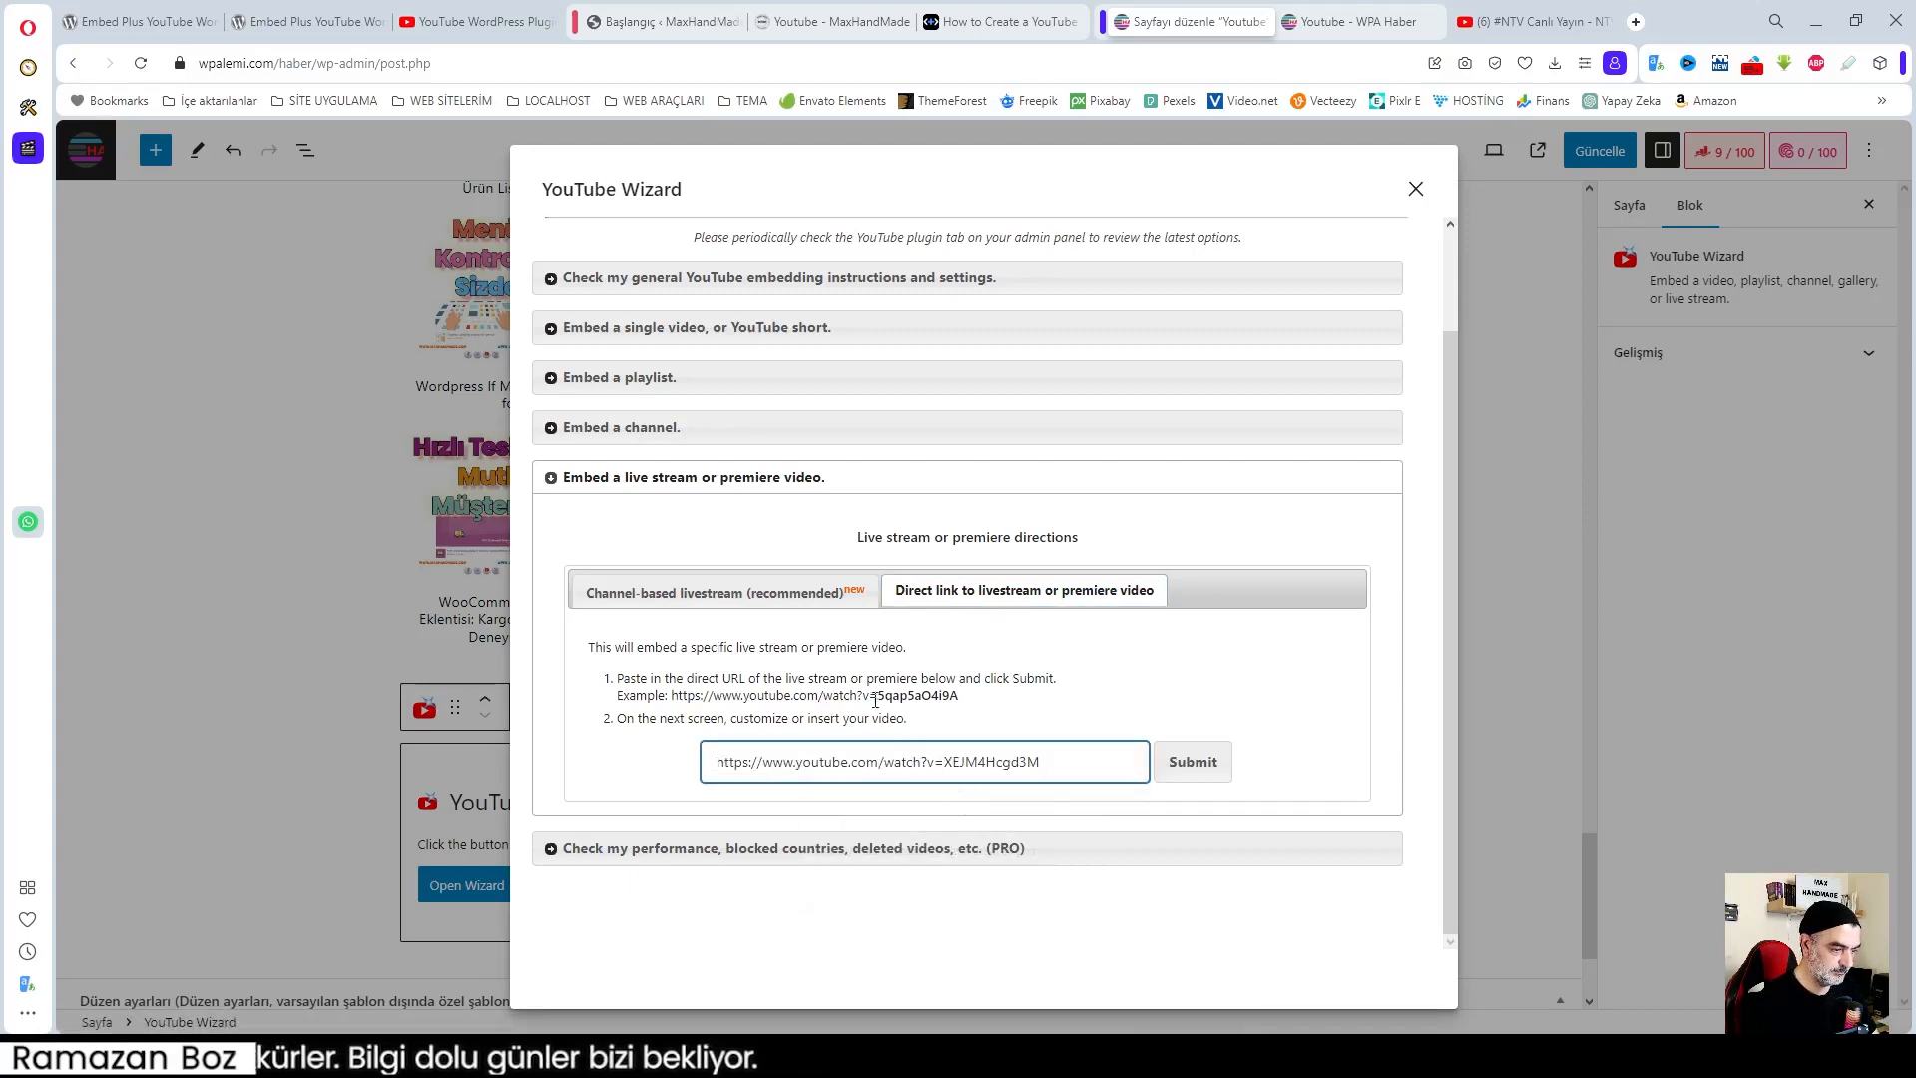
click(867, 702)
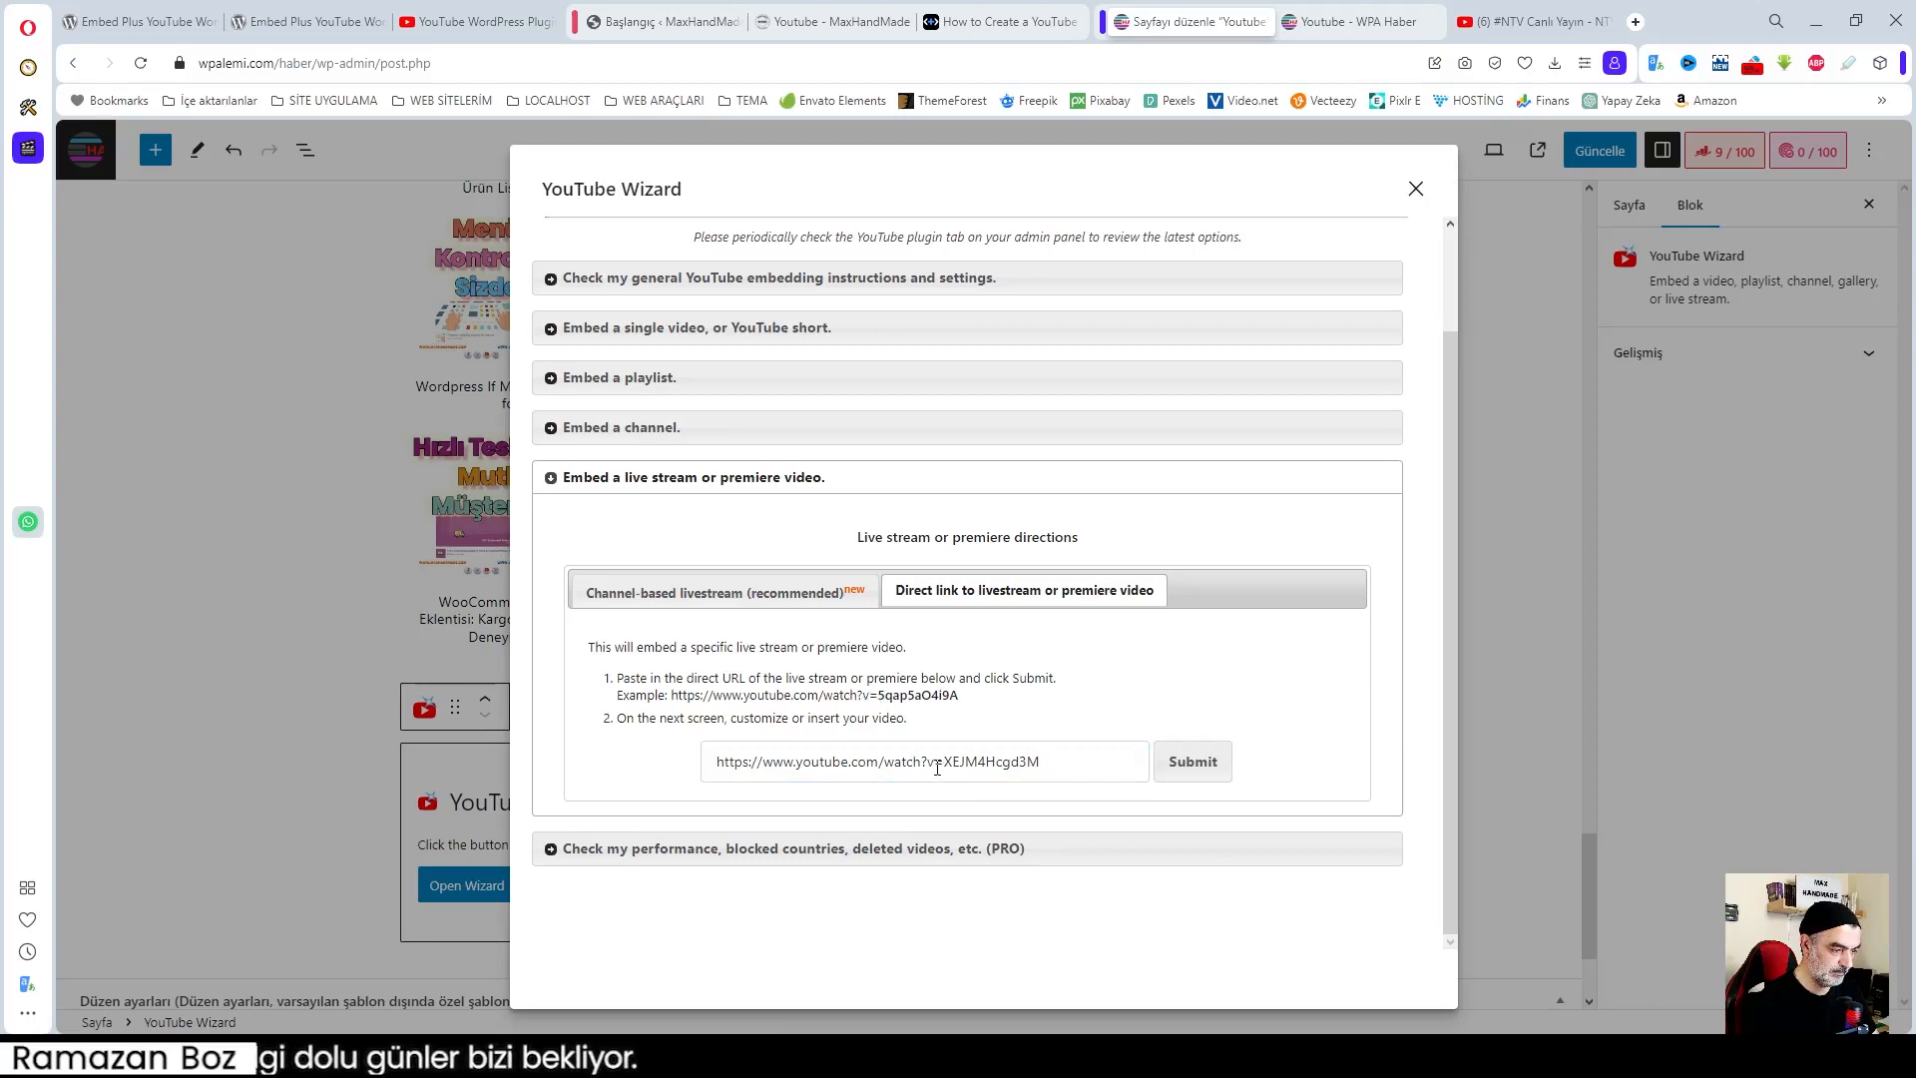
click(1211, 771)
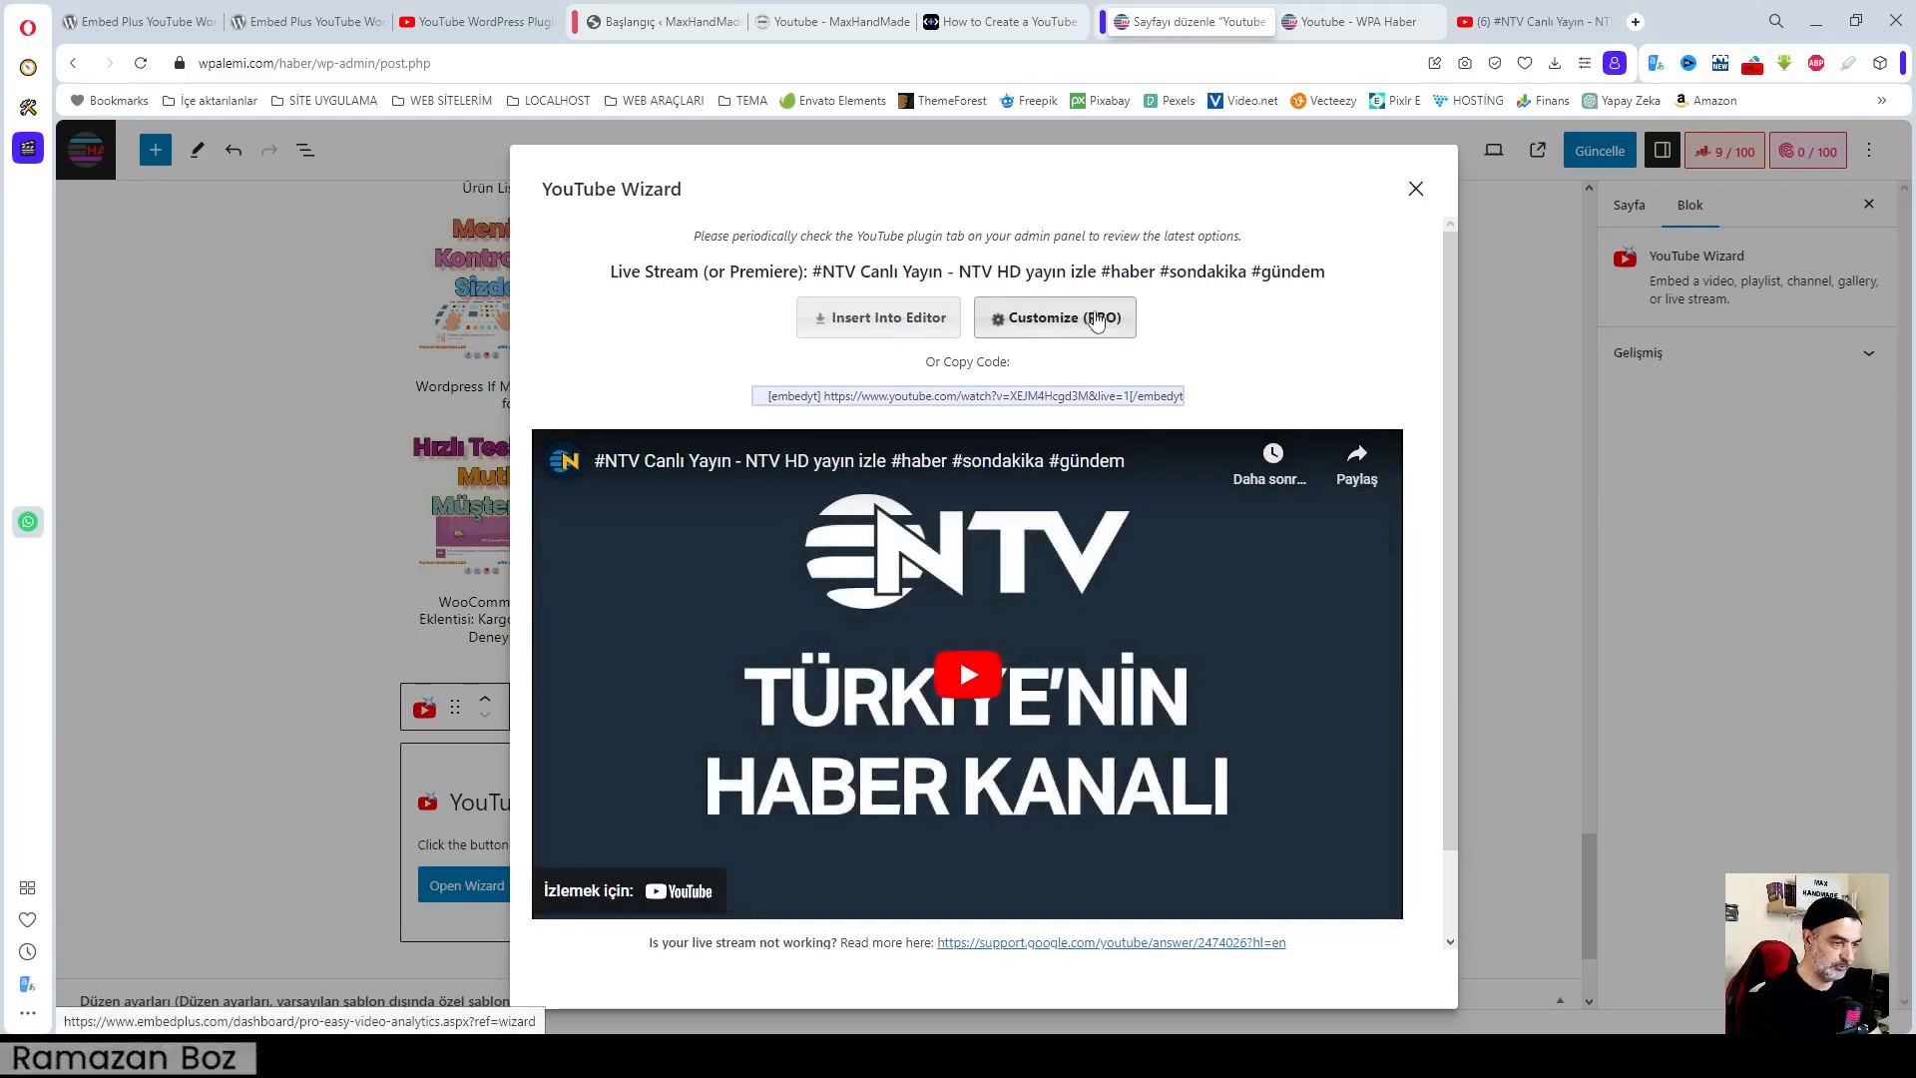
click(883, 320)
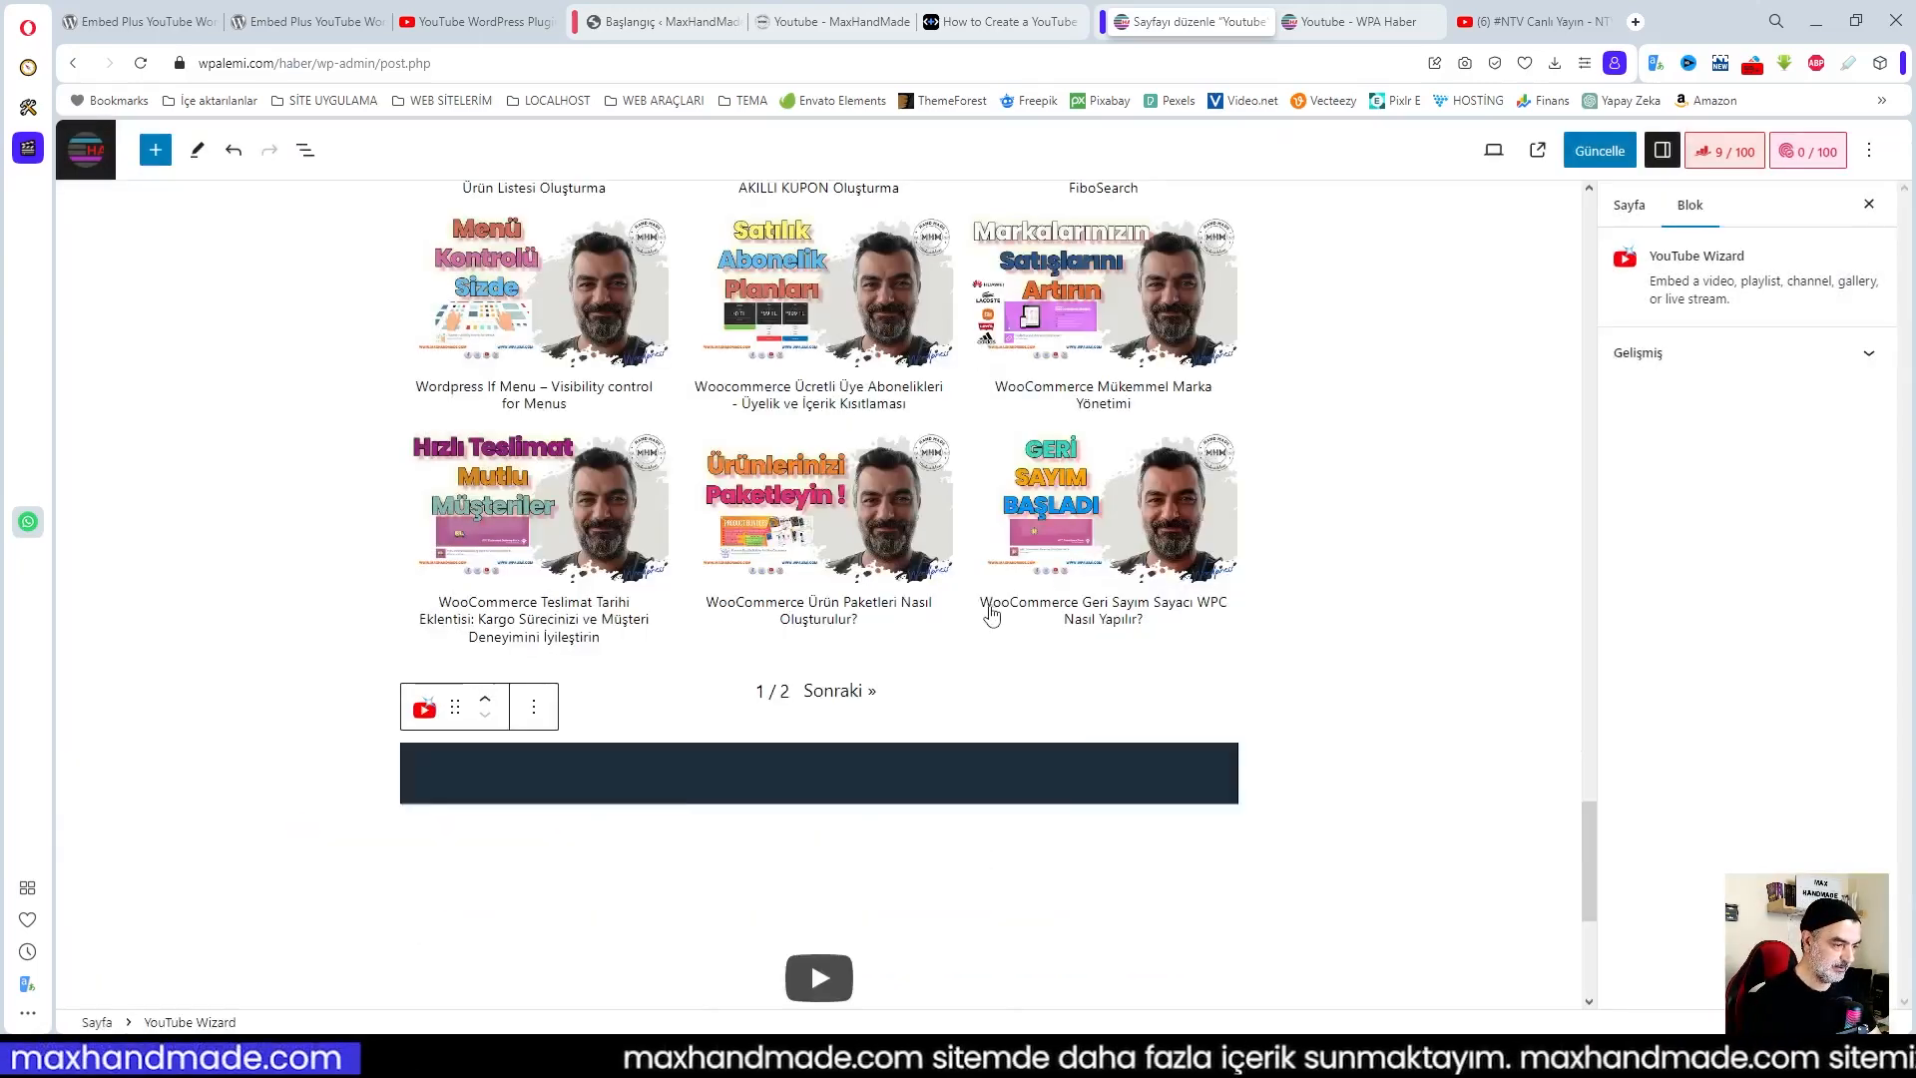
scroll(1286, 570, down, 4)
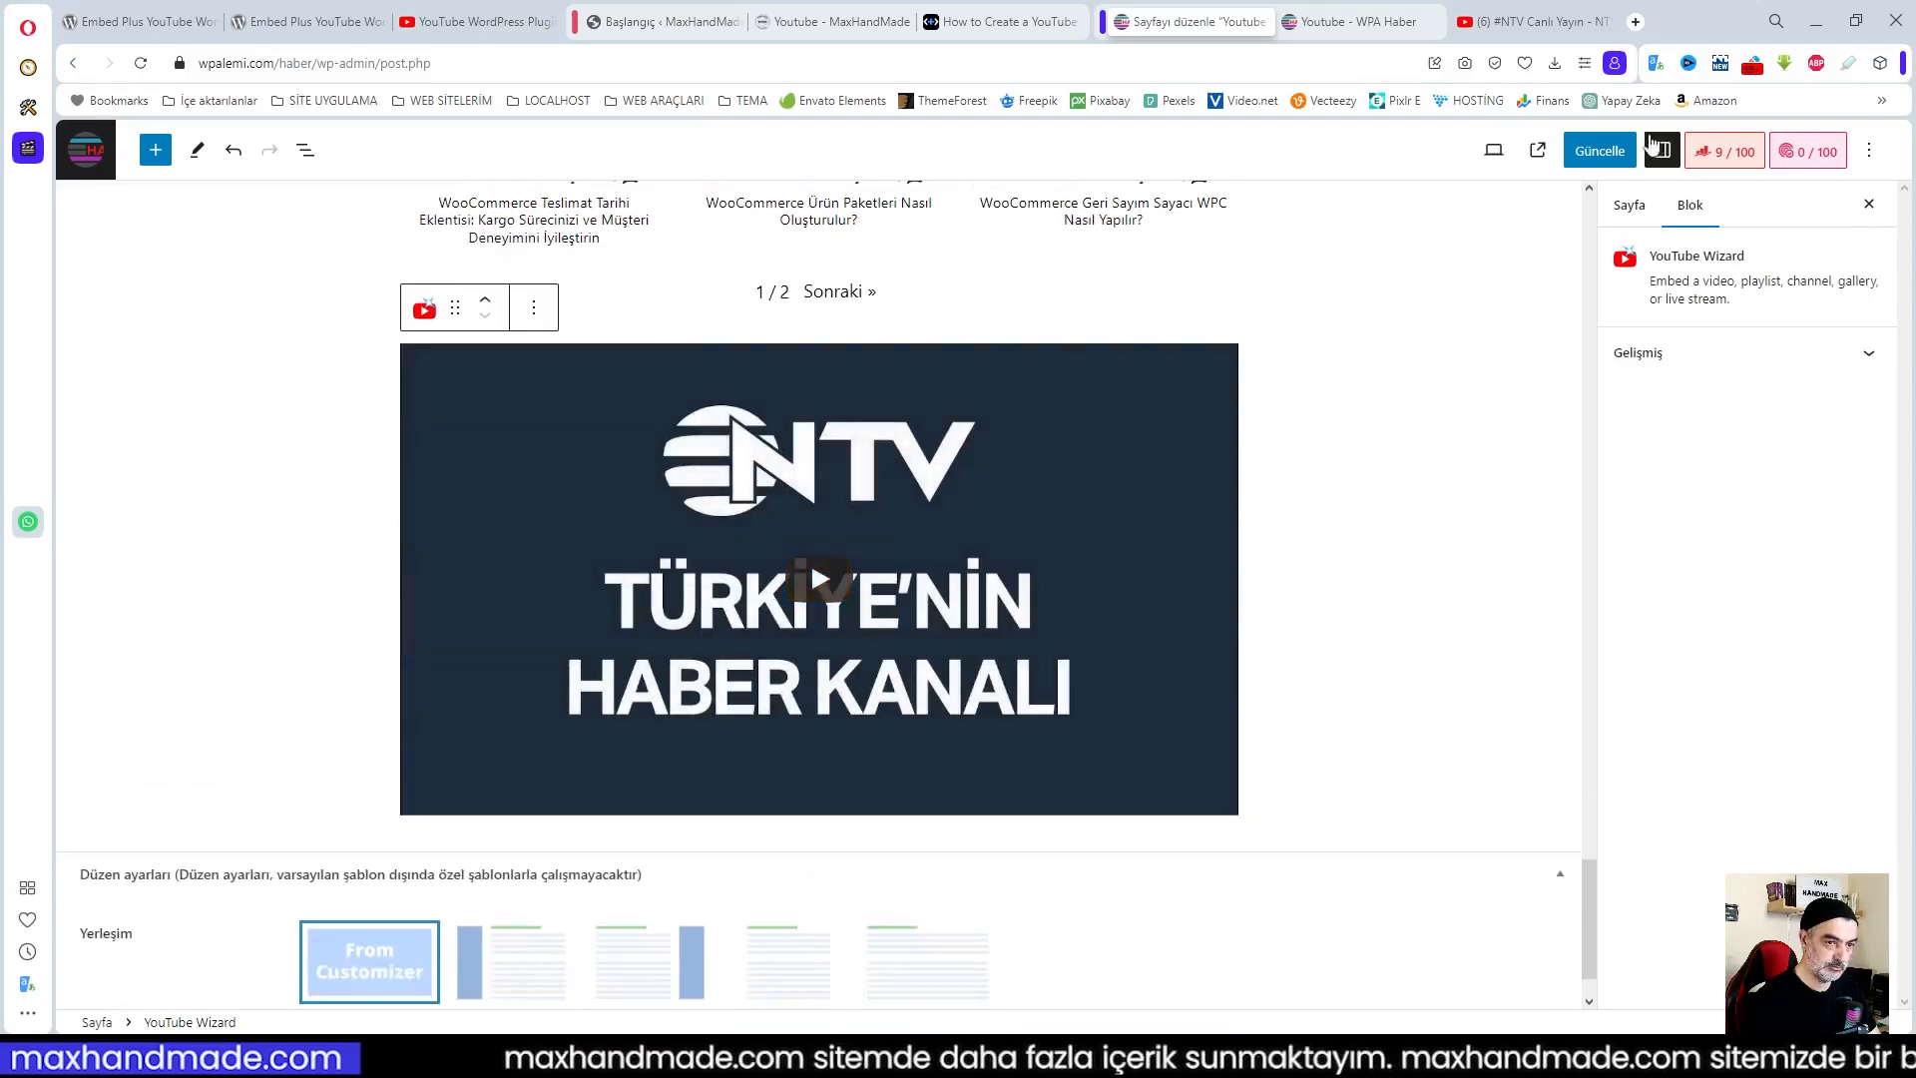
click(1599, 149)
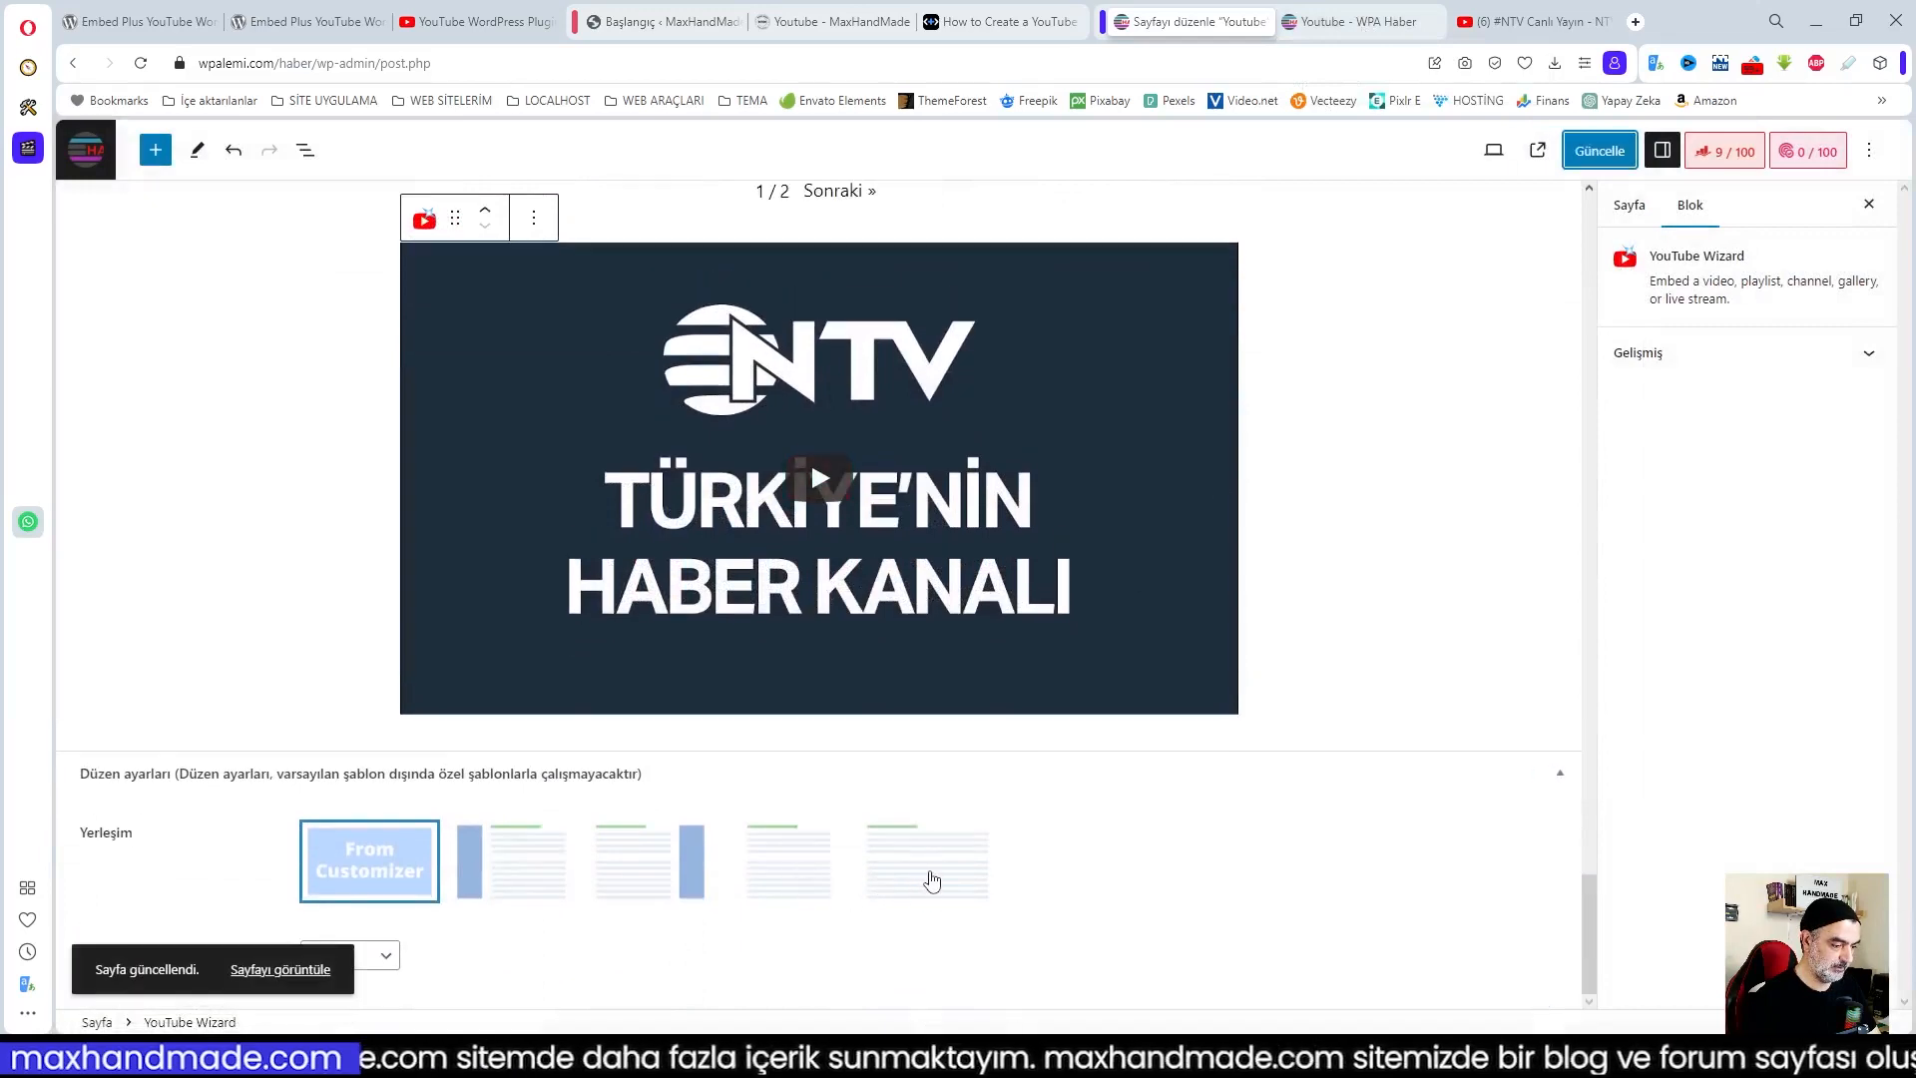
Set the page layout to full width without a sidebar and update the page
click(932, 880)
scroll(1133, 821, up, 8)
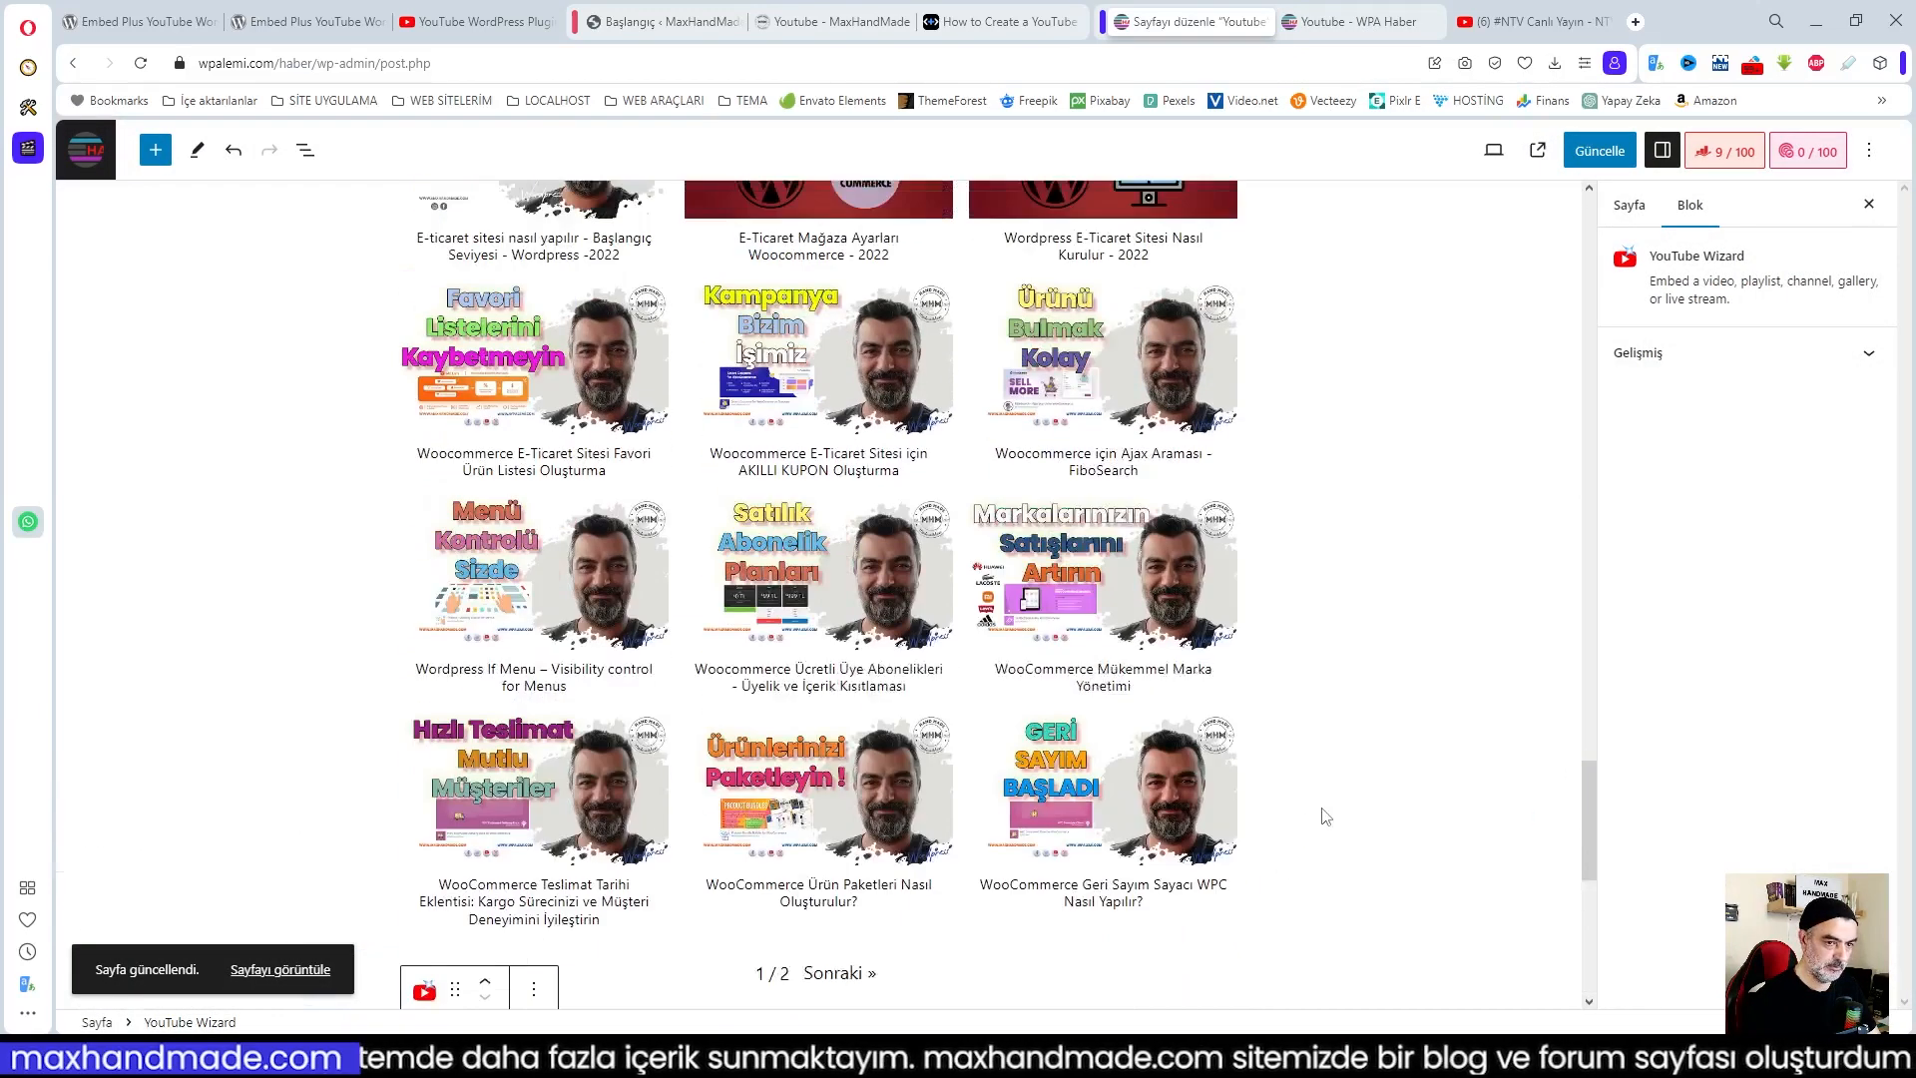
click(1579, 155)
scroll(1253, 663, down, 8)
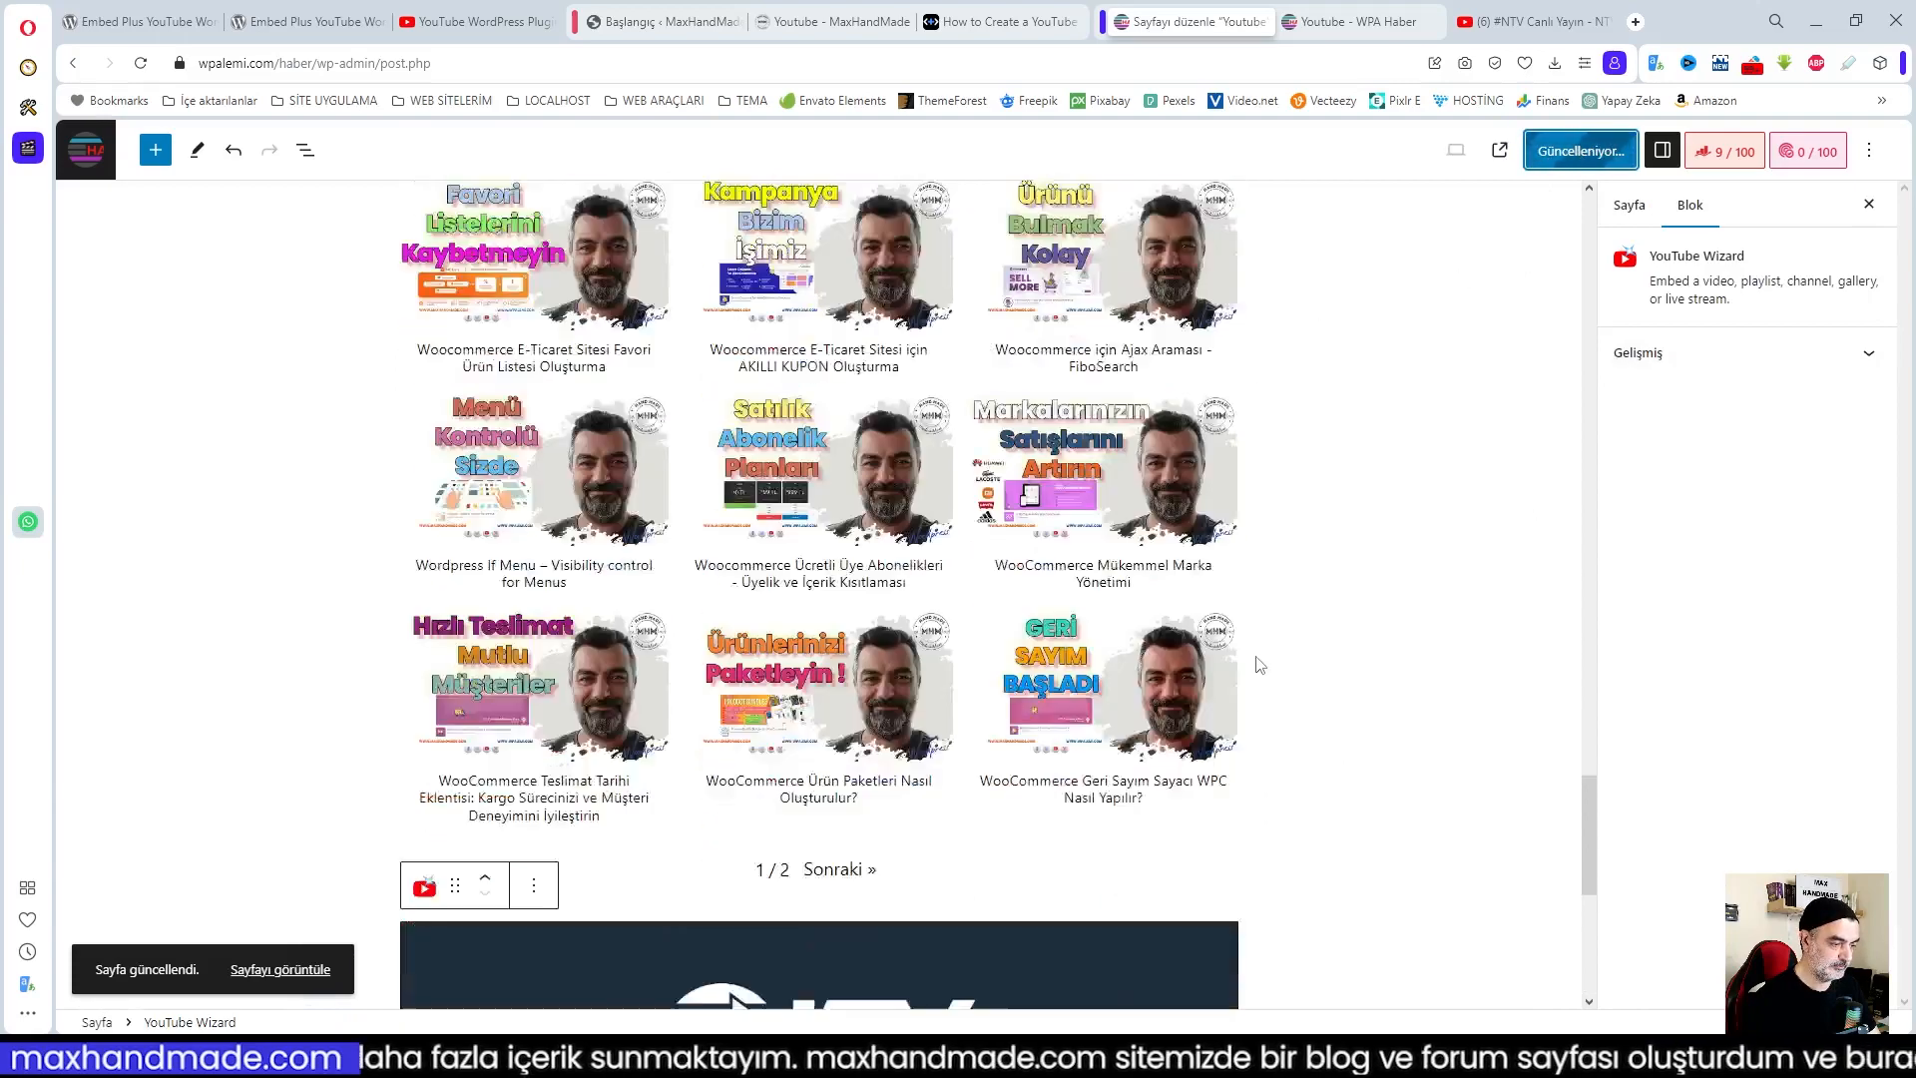
Reload the published page and play the NTV live stream below the playlist gallery to check the embed
click(1352, 21)
scroll(1253, 609, up, 5)
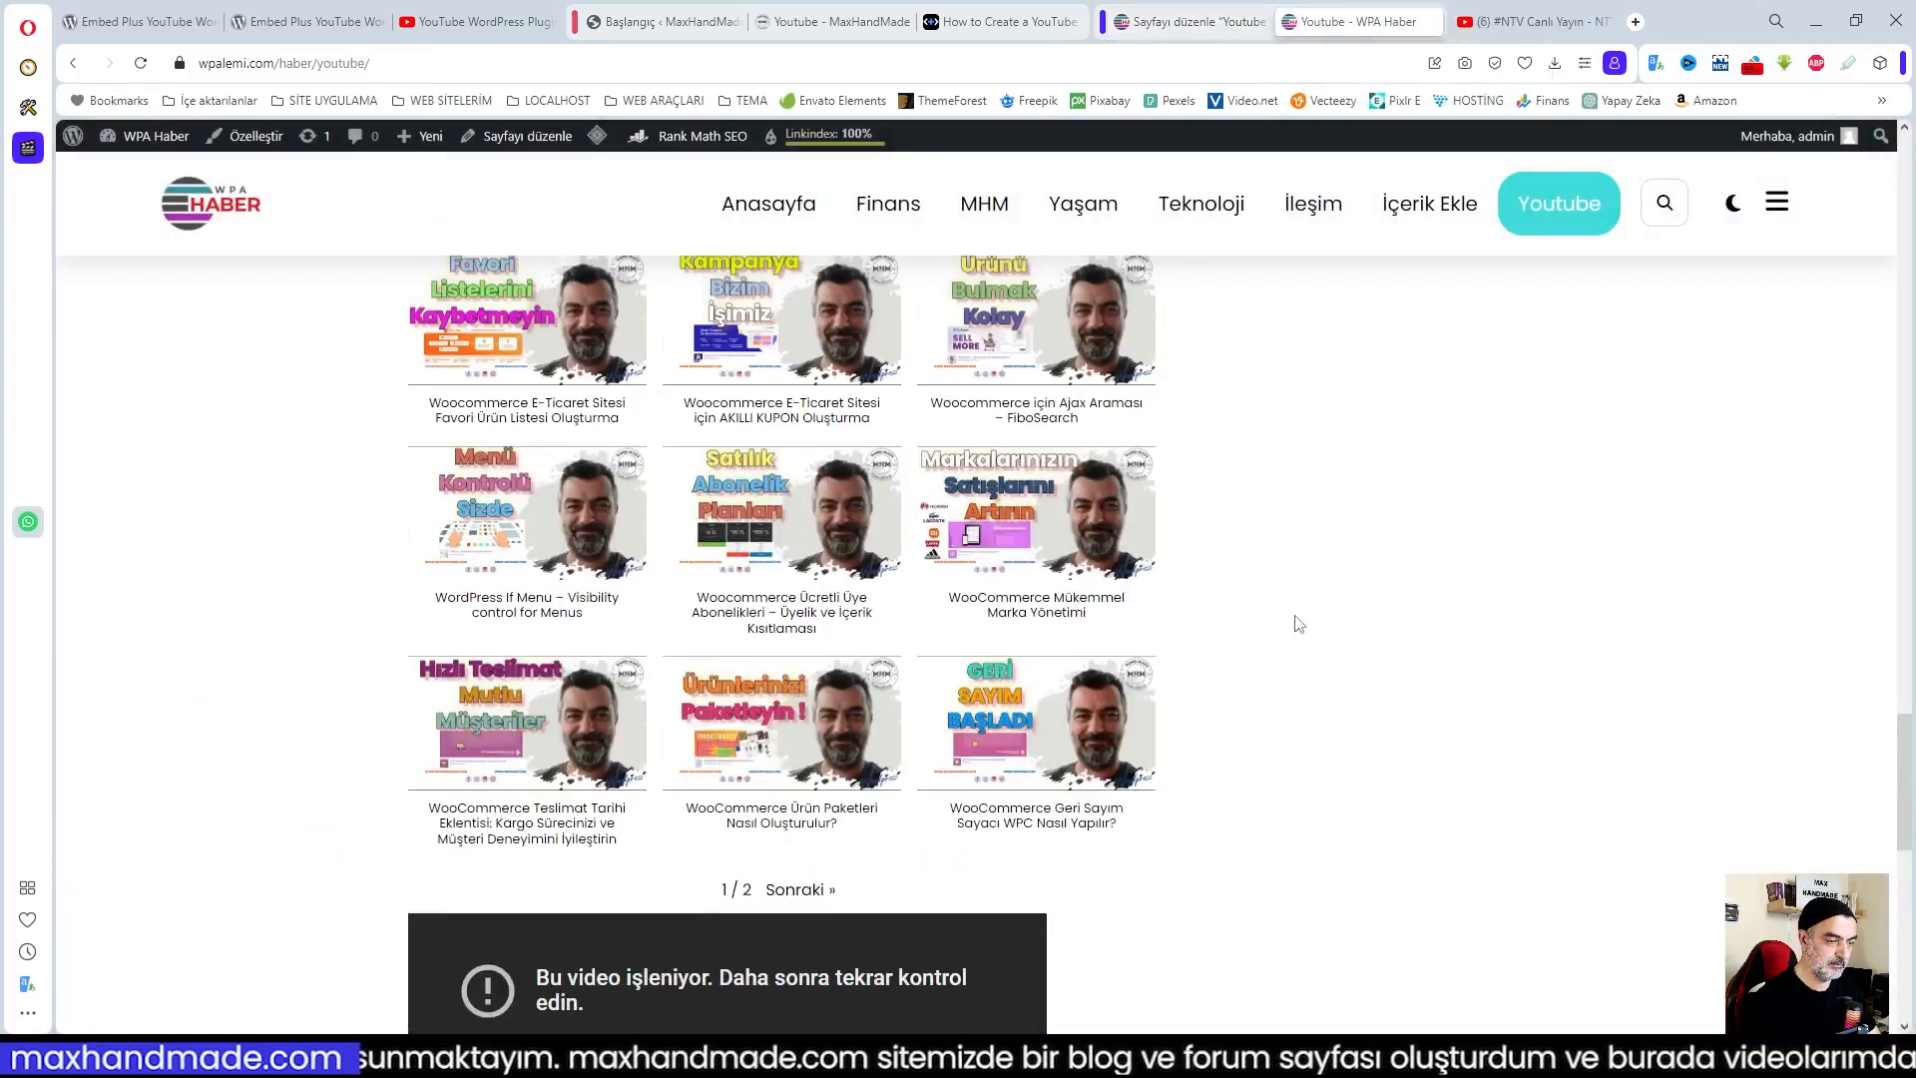
click(141, 63)
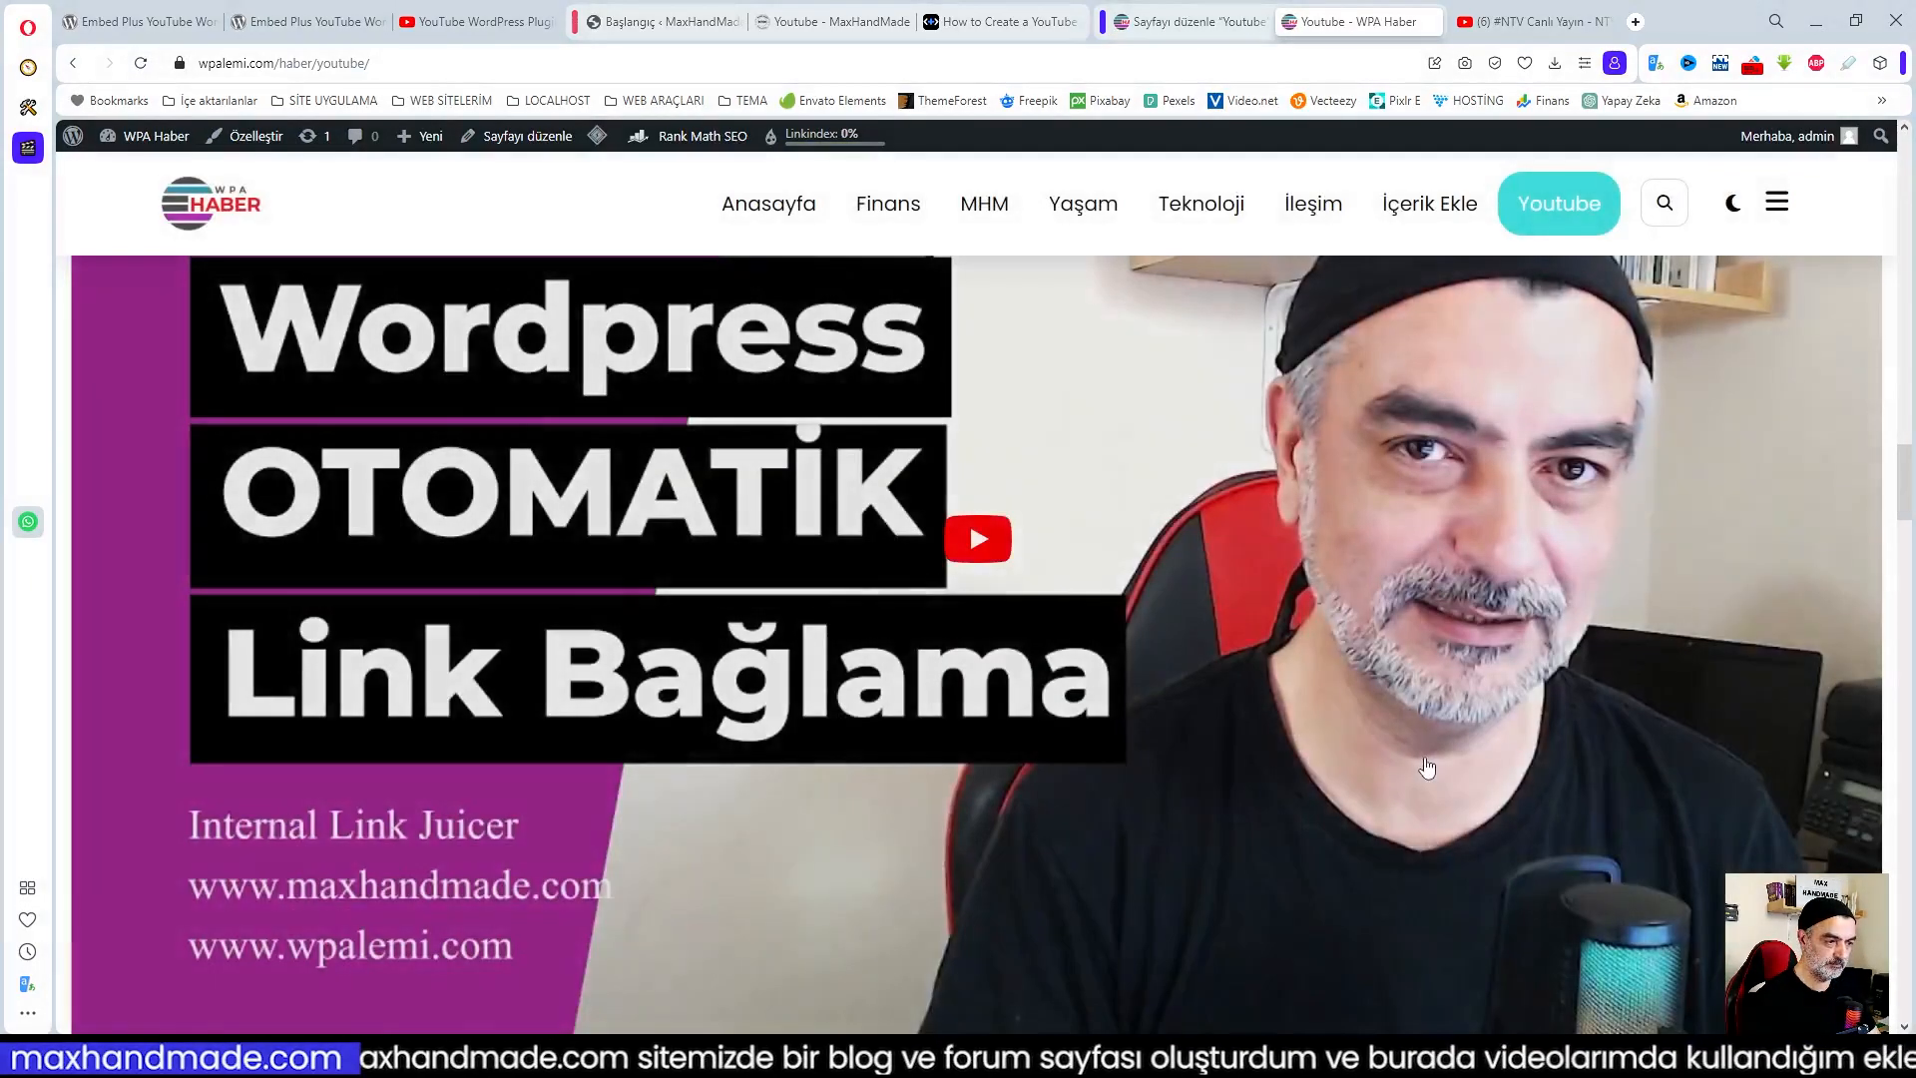
scroll(1427, 766, down, 10)
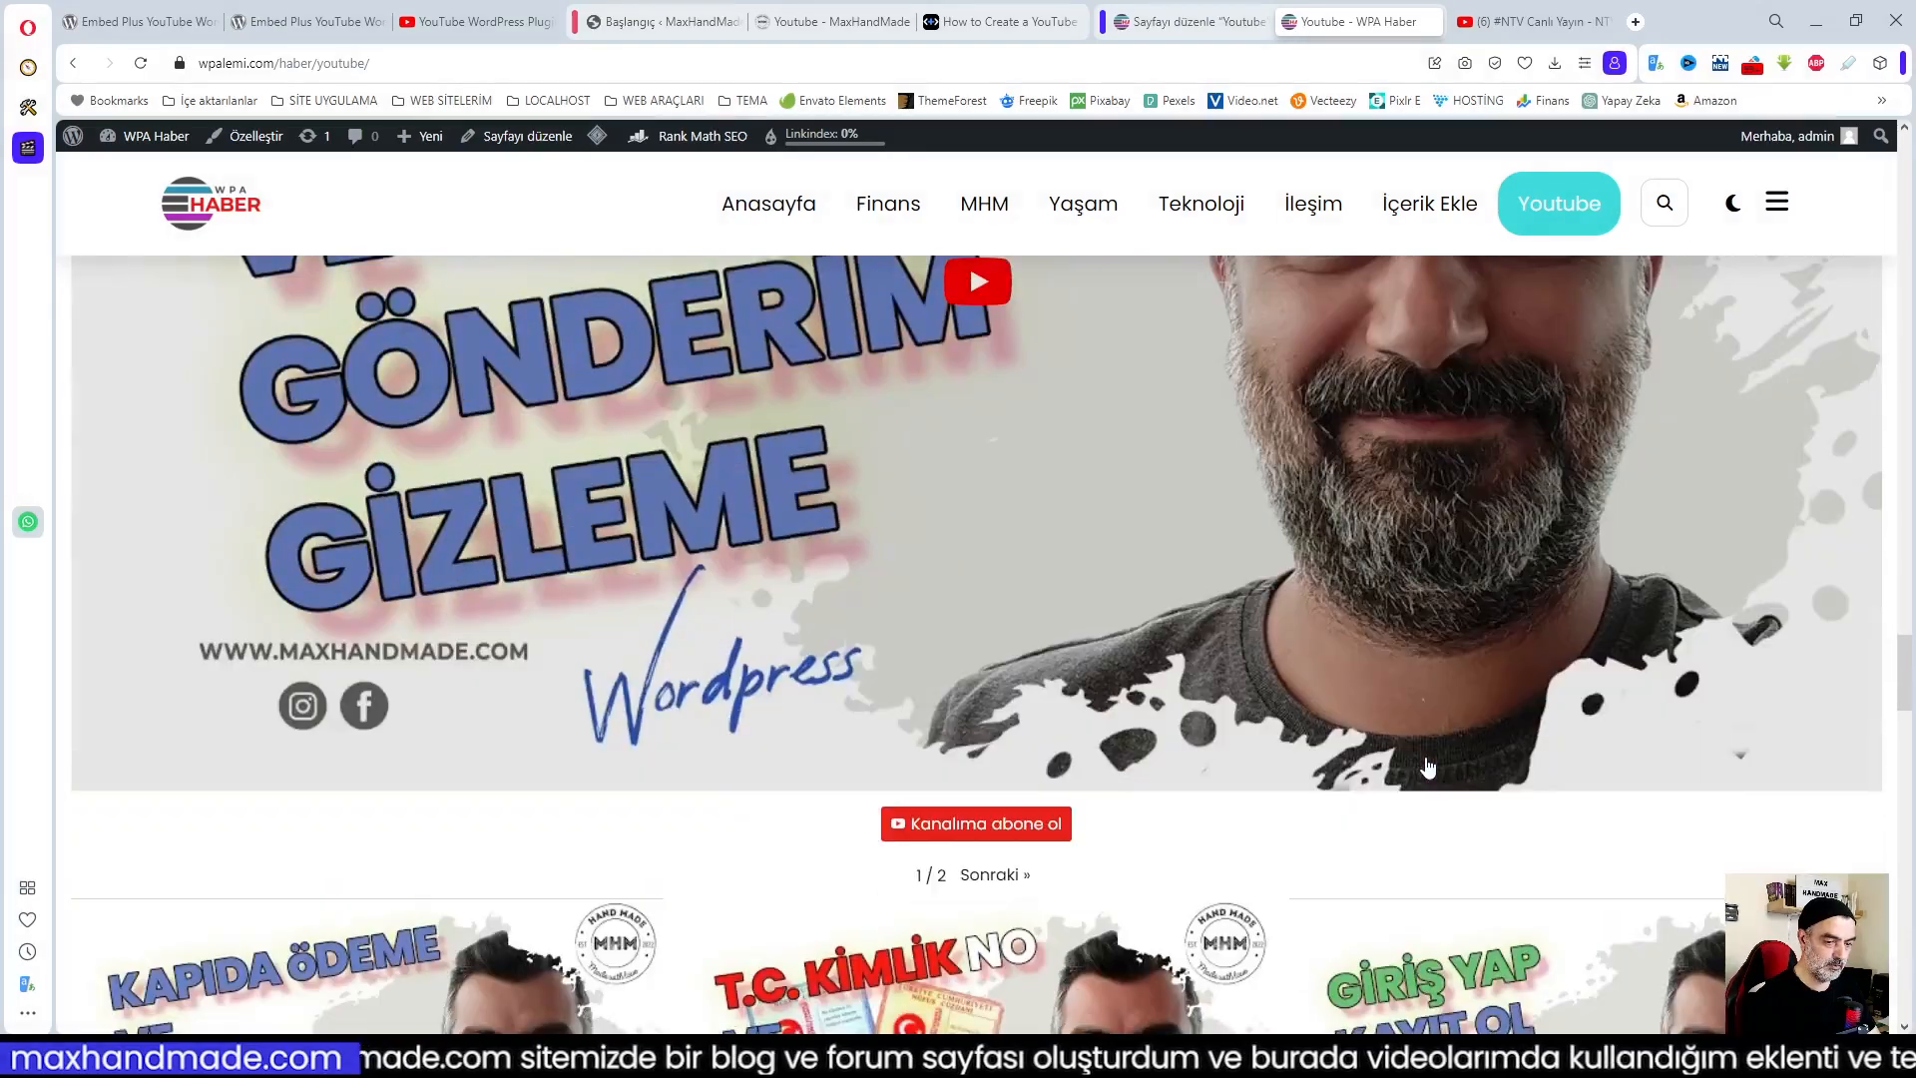
scroll(1427, 767, down, 15)
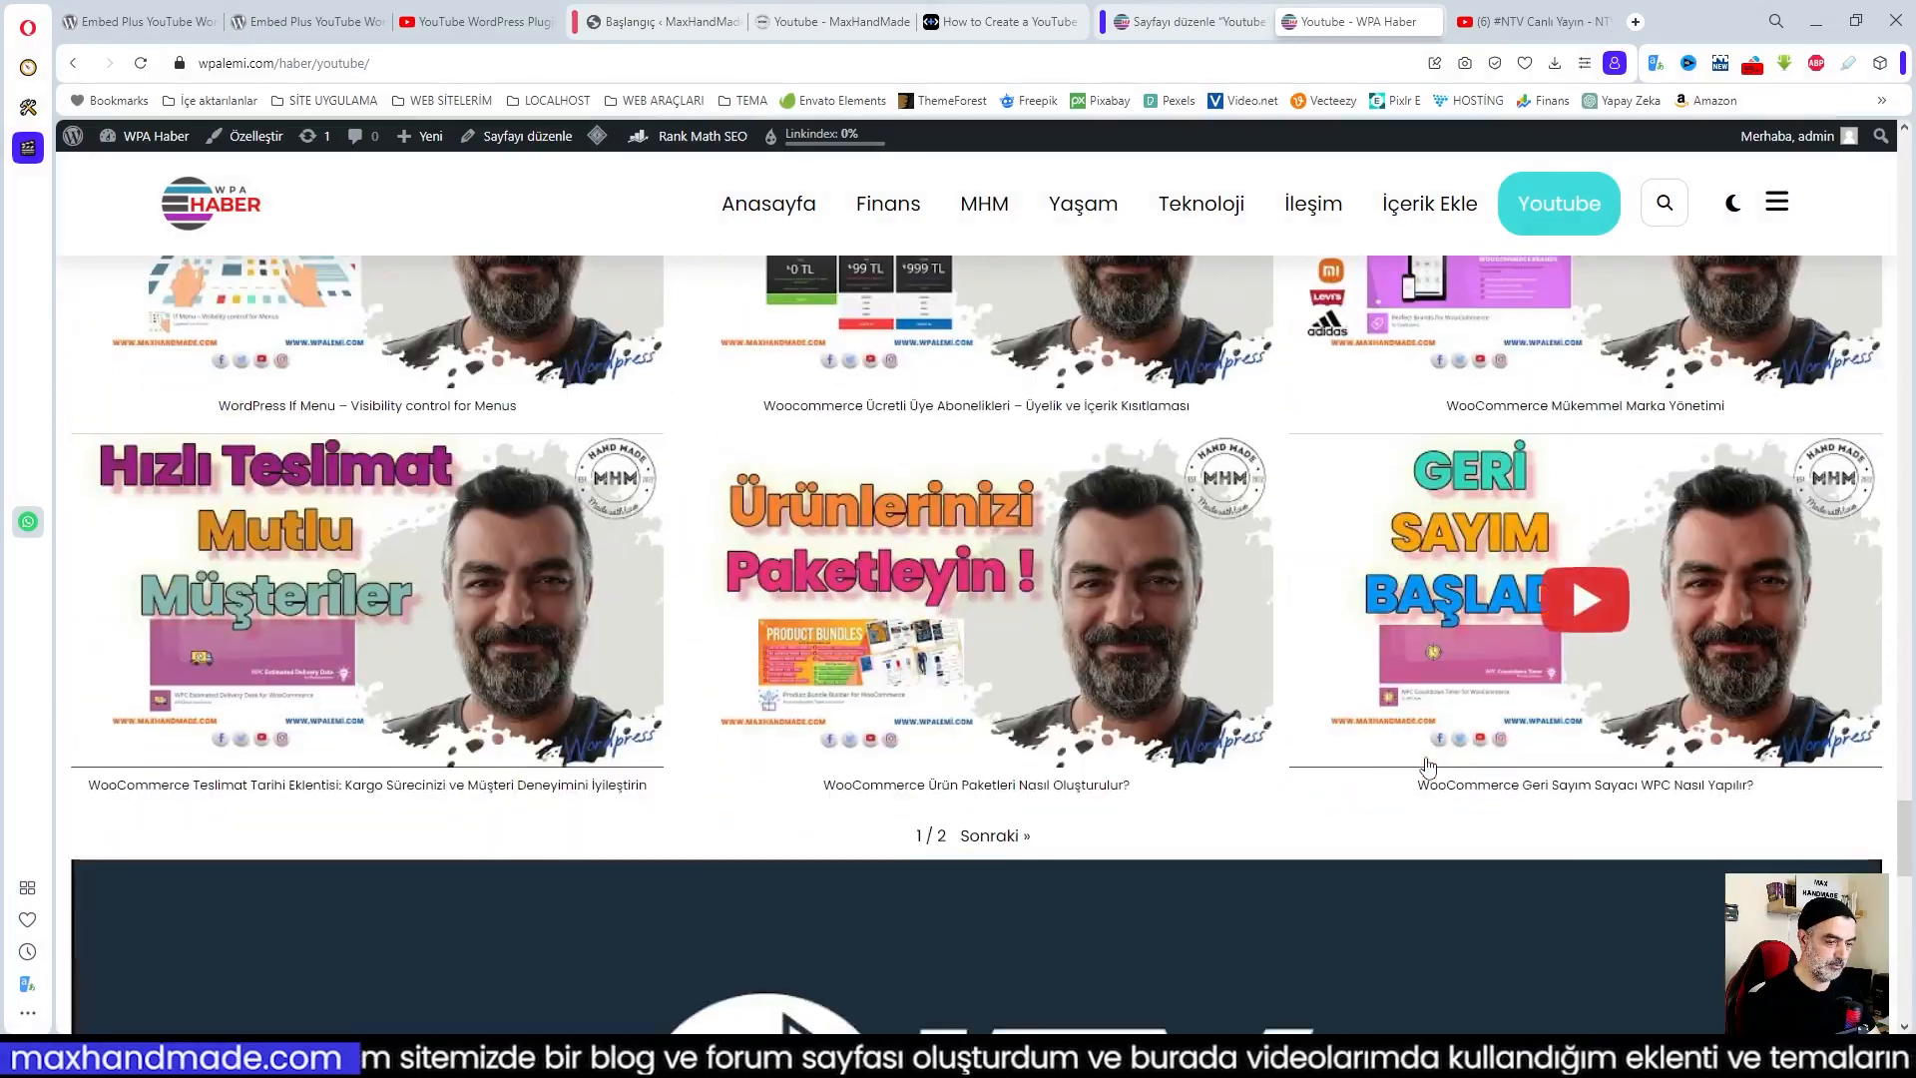
scroll(1426, 766, down, 8)
scroll(1018, 627, up, 3)
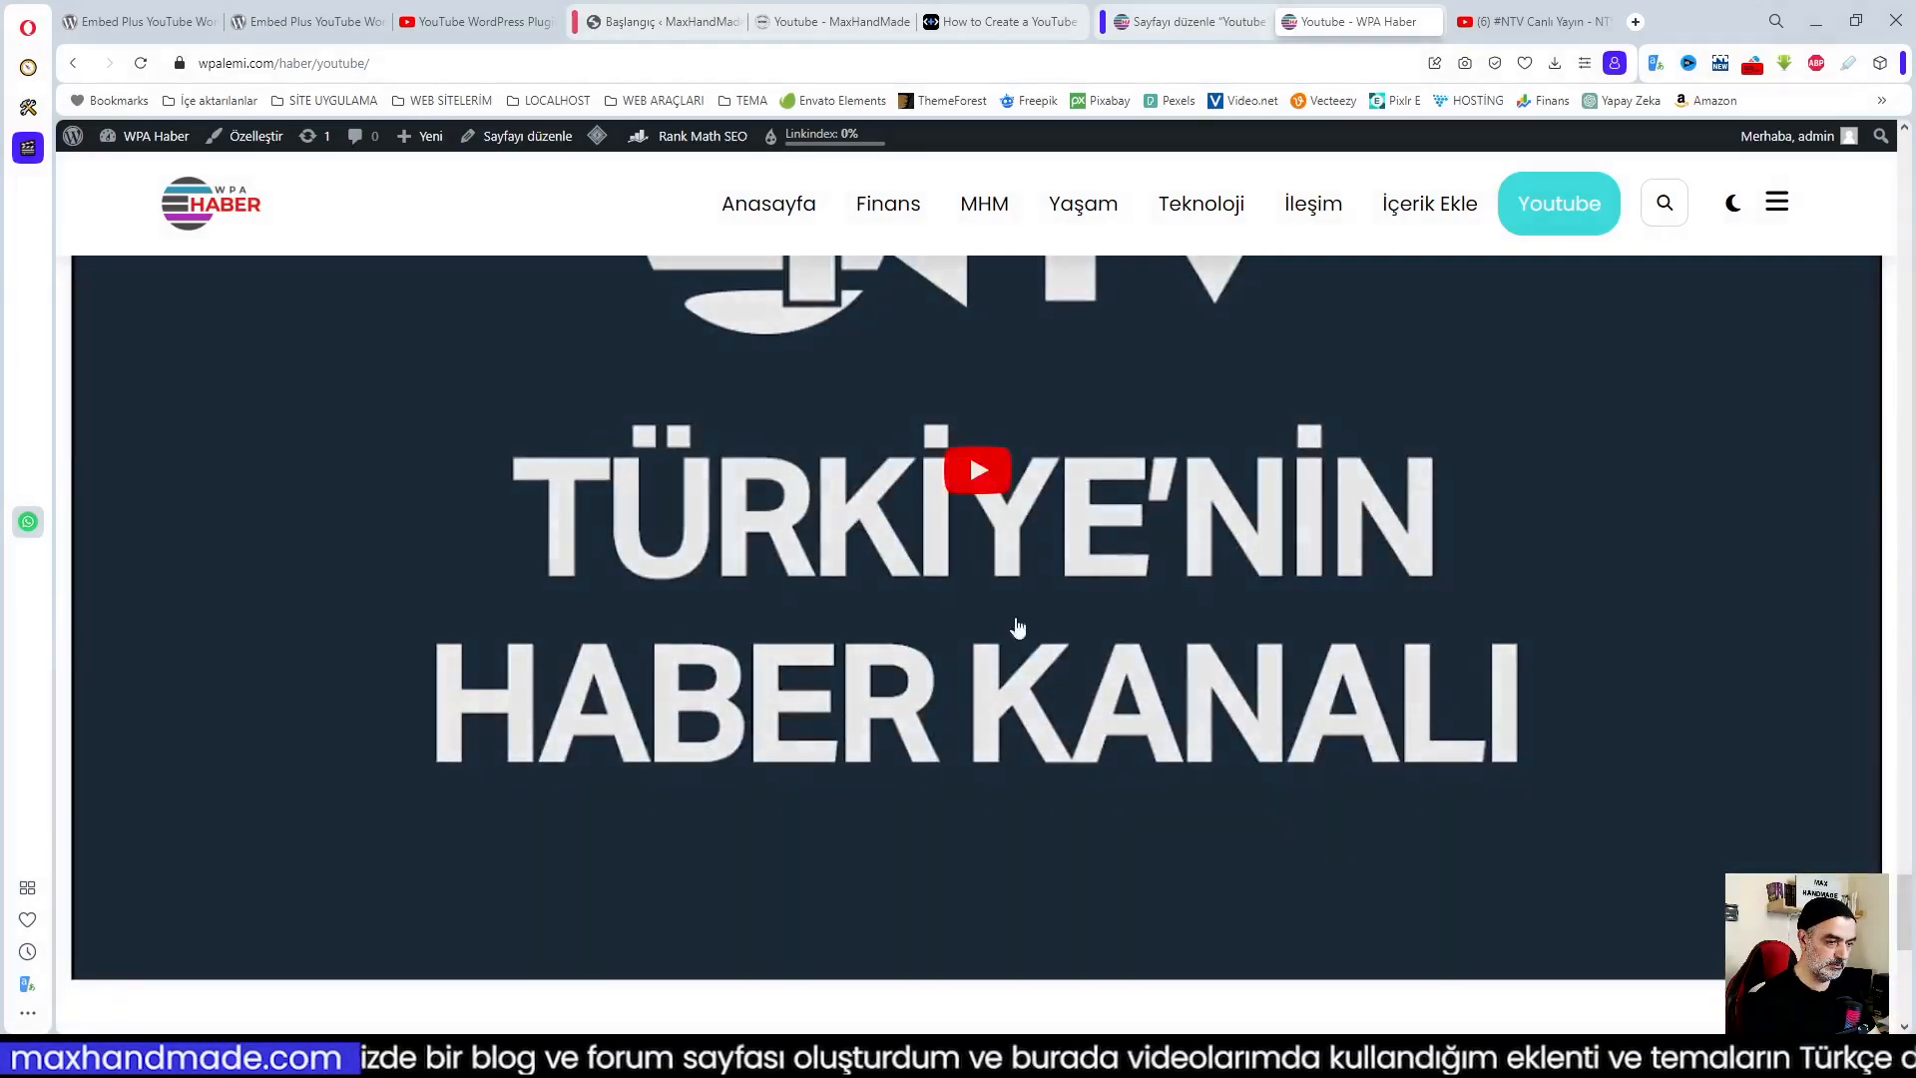
click(1018, 626)
scroll(1335, 718, up, 5)
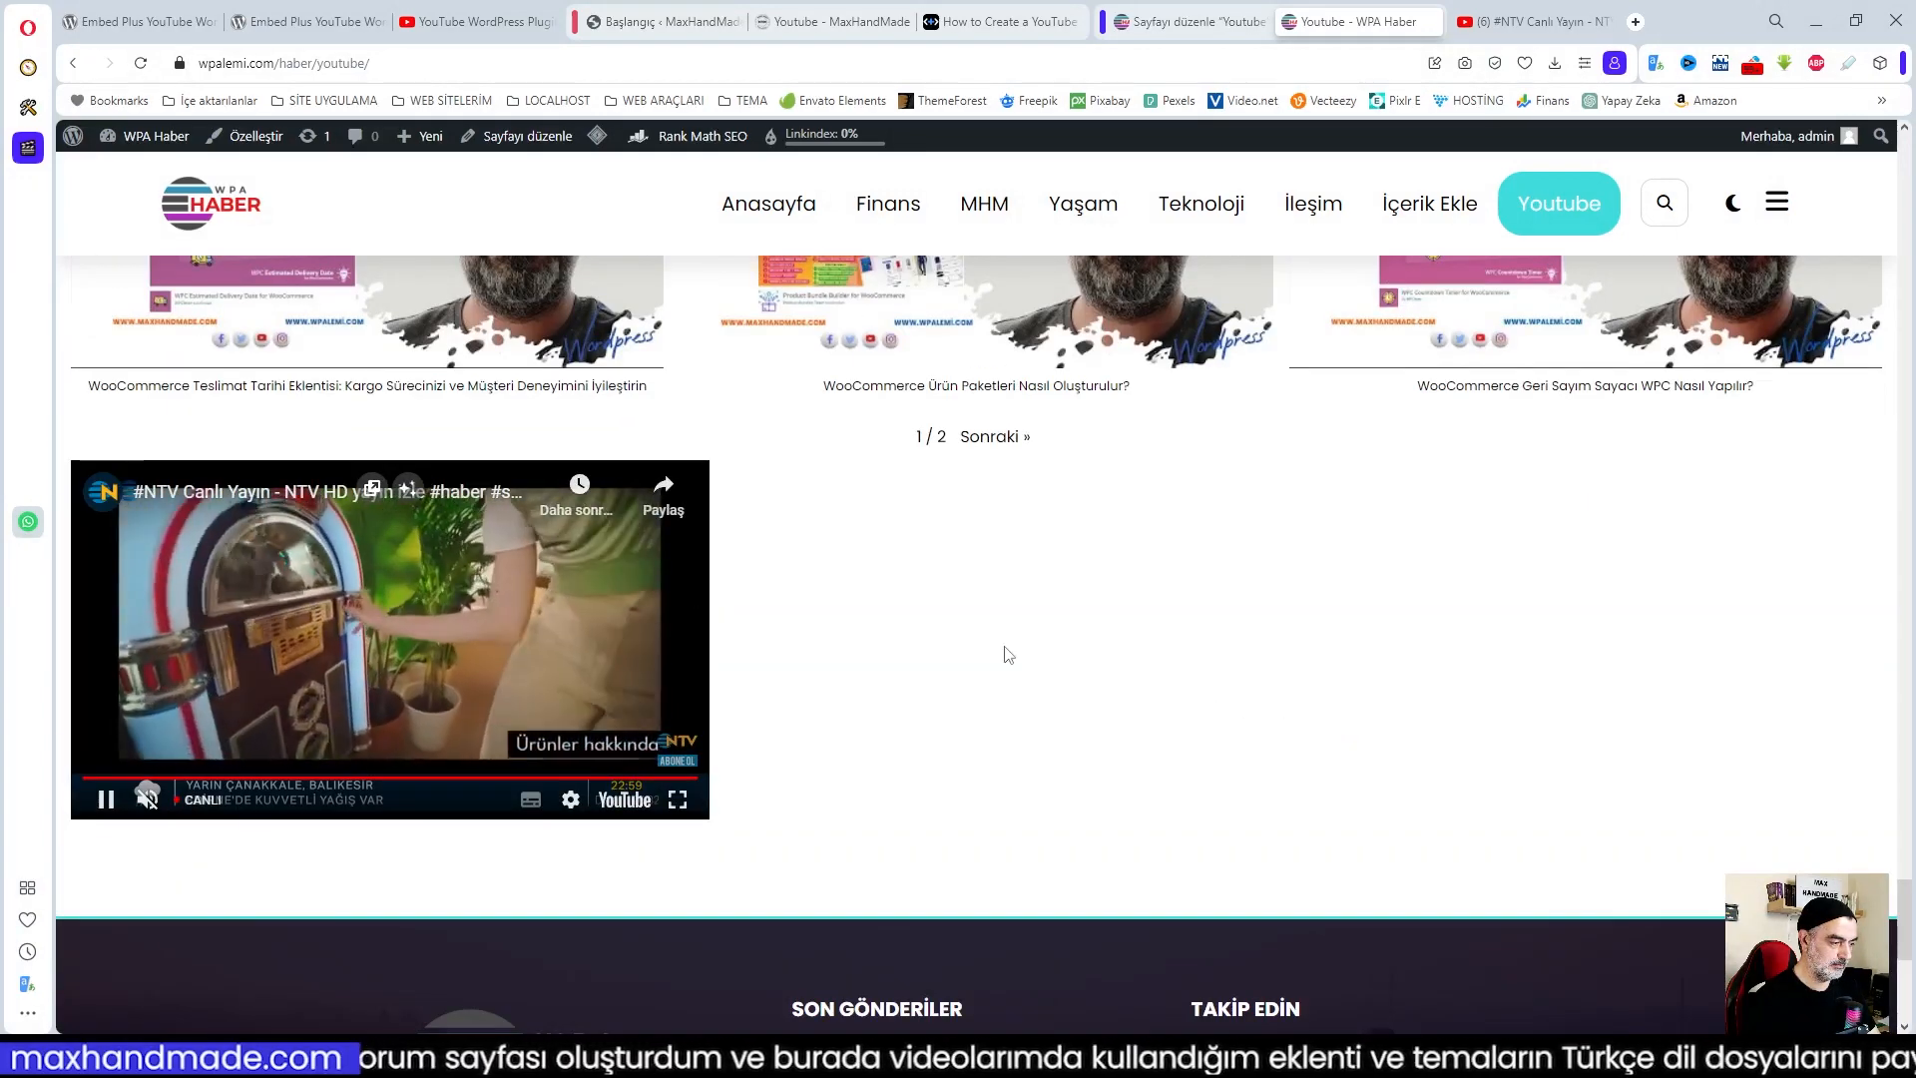
Set the page layout to the narrower centred one without a sidebar, update the page, and unmute the NTV stream on the published page
click(1212, 22)
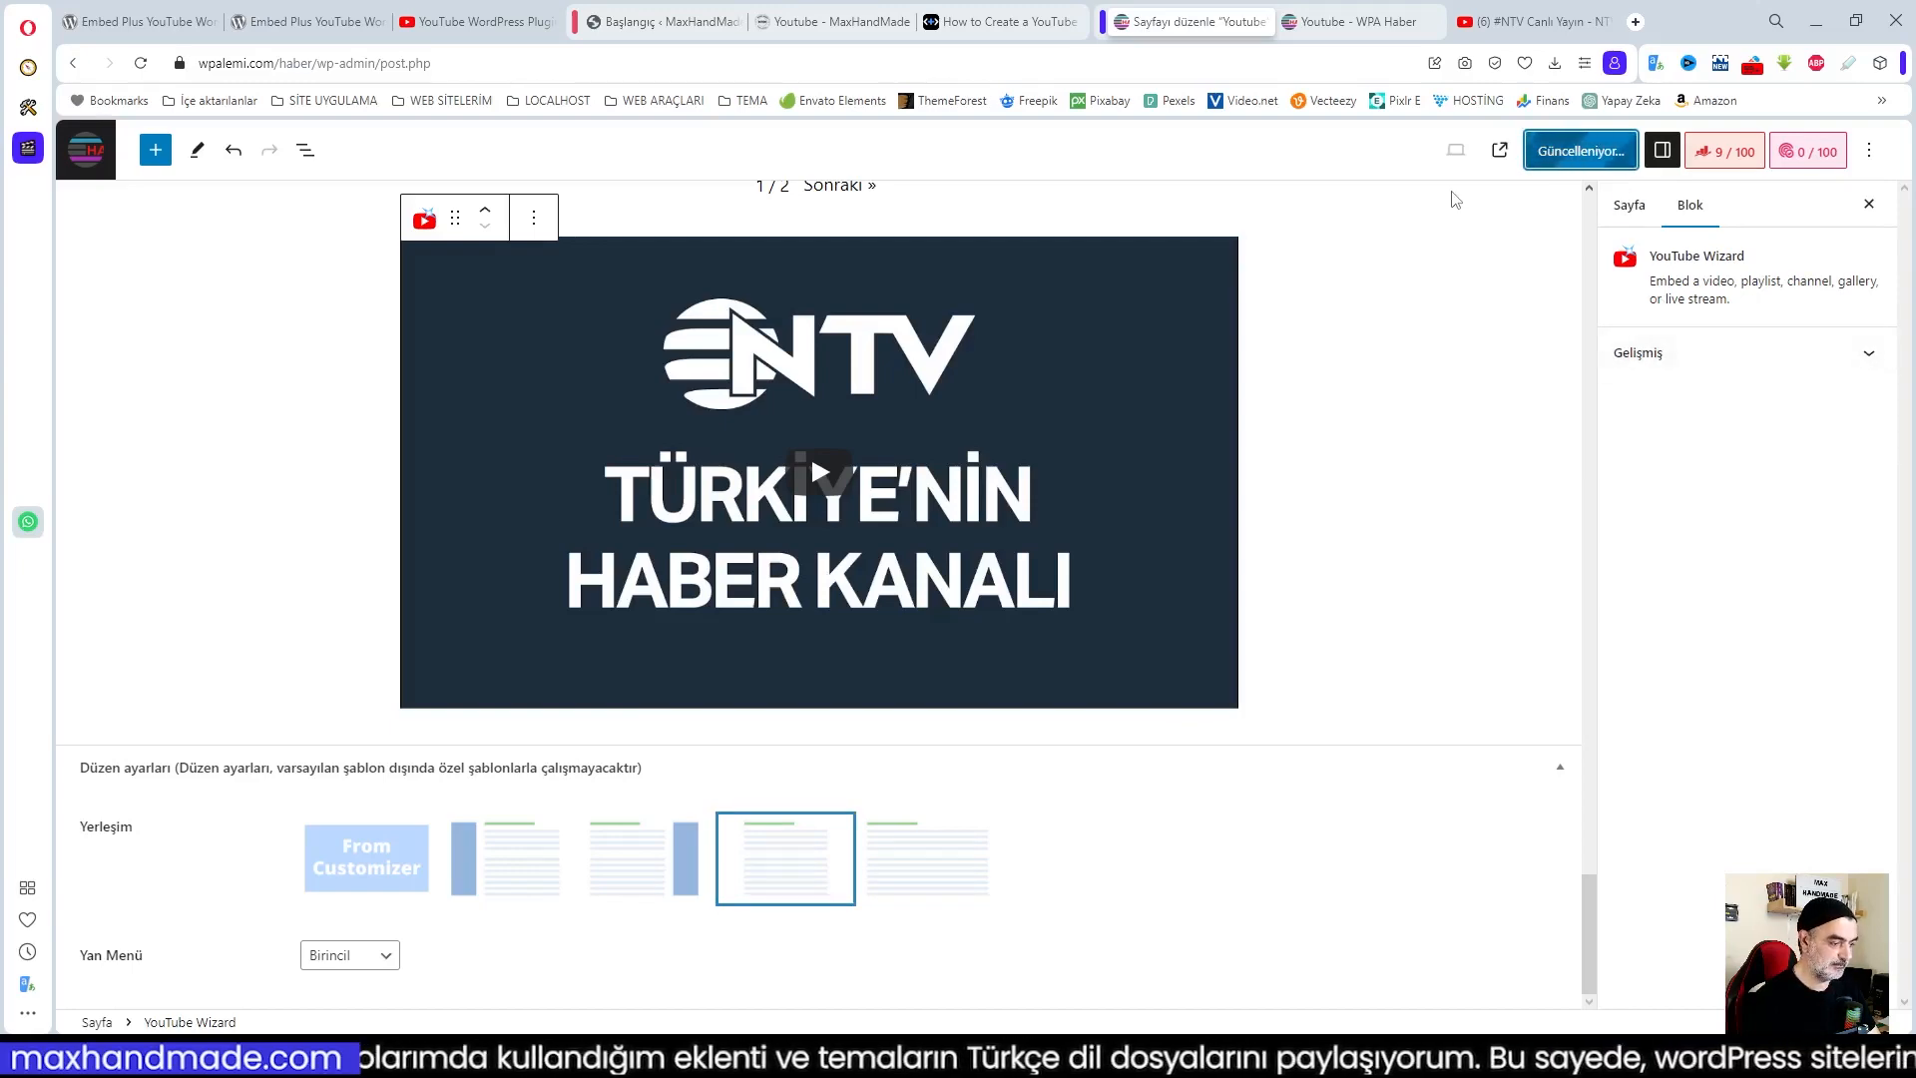
click(1359, 22)
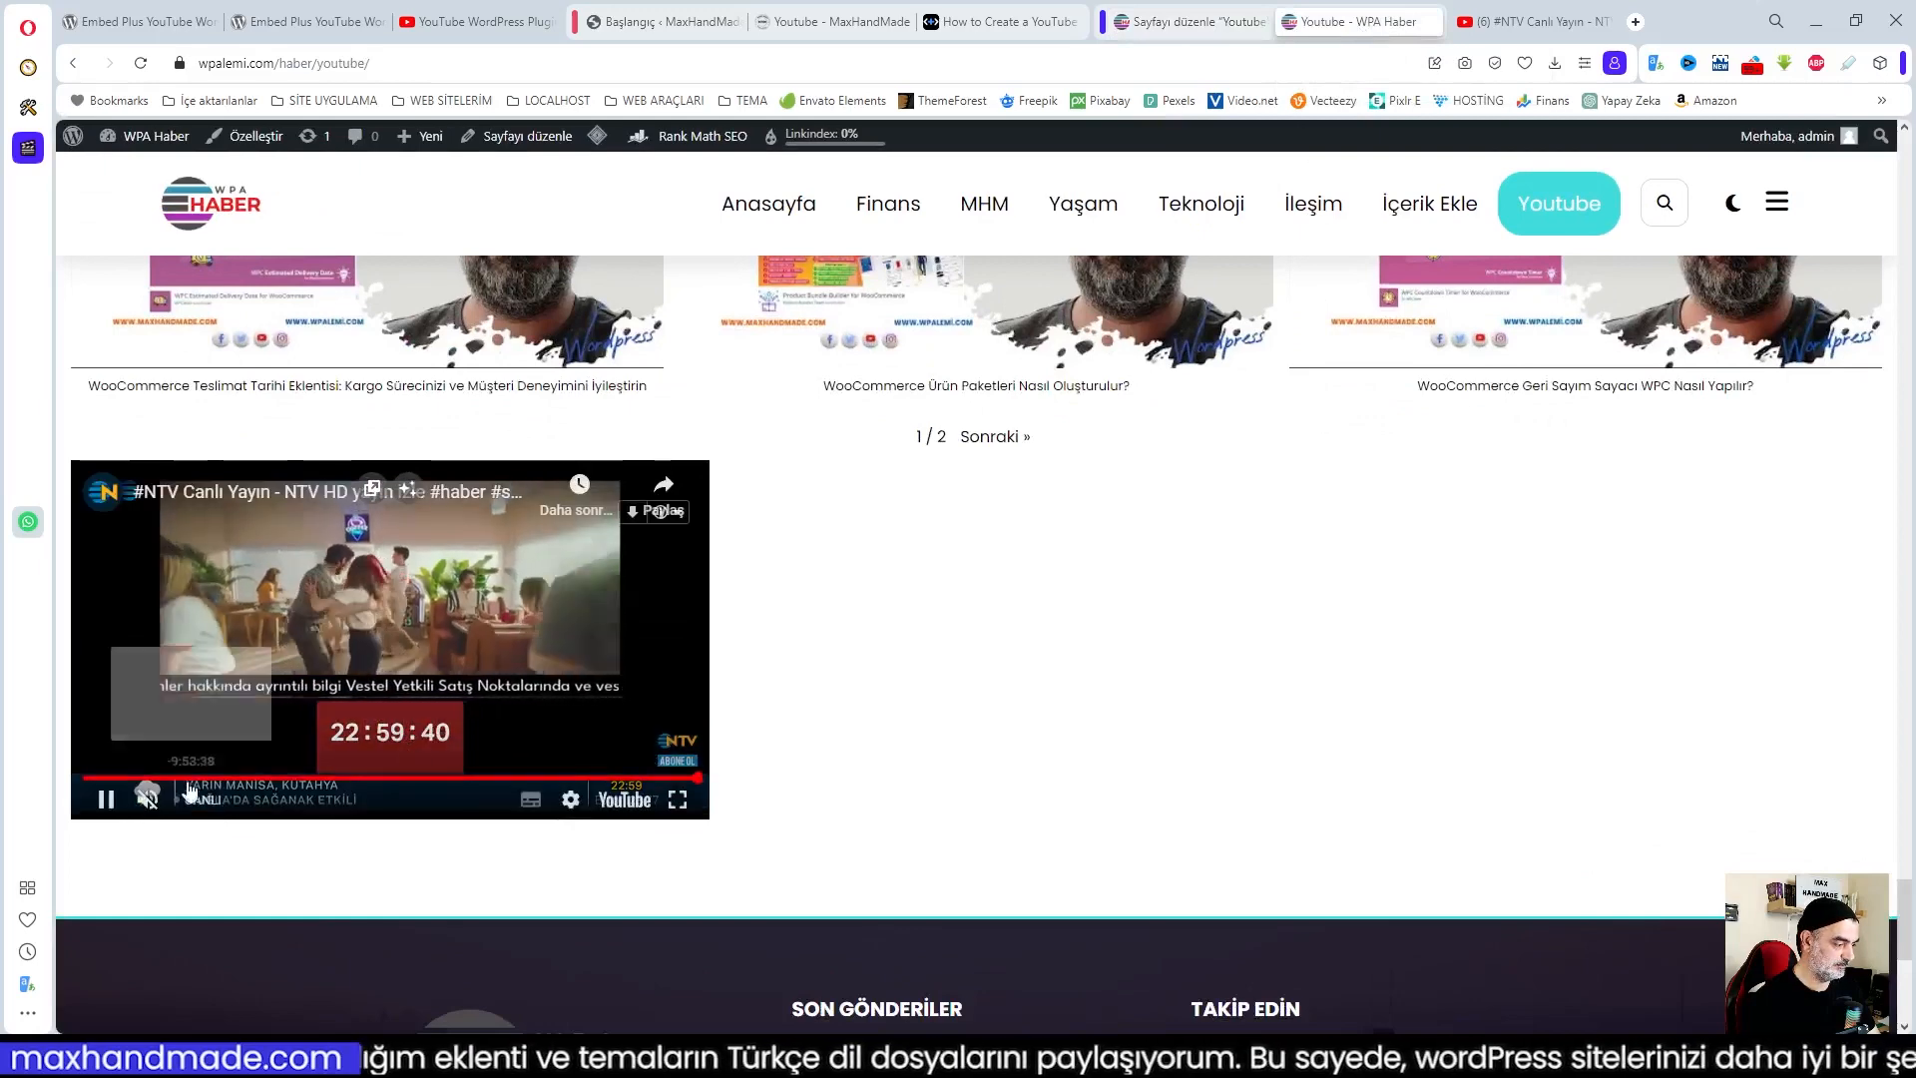
click(149, 800)
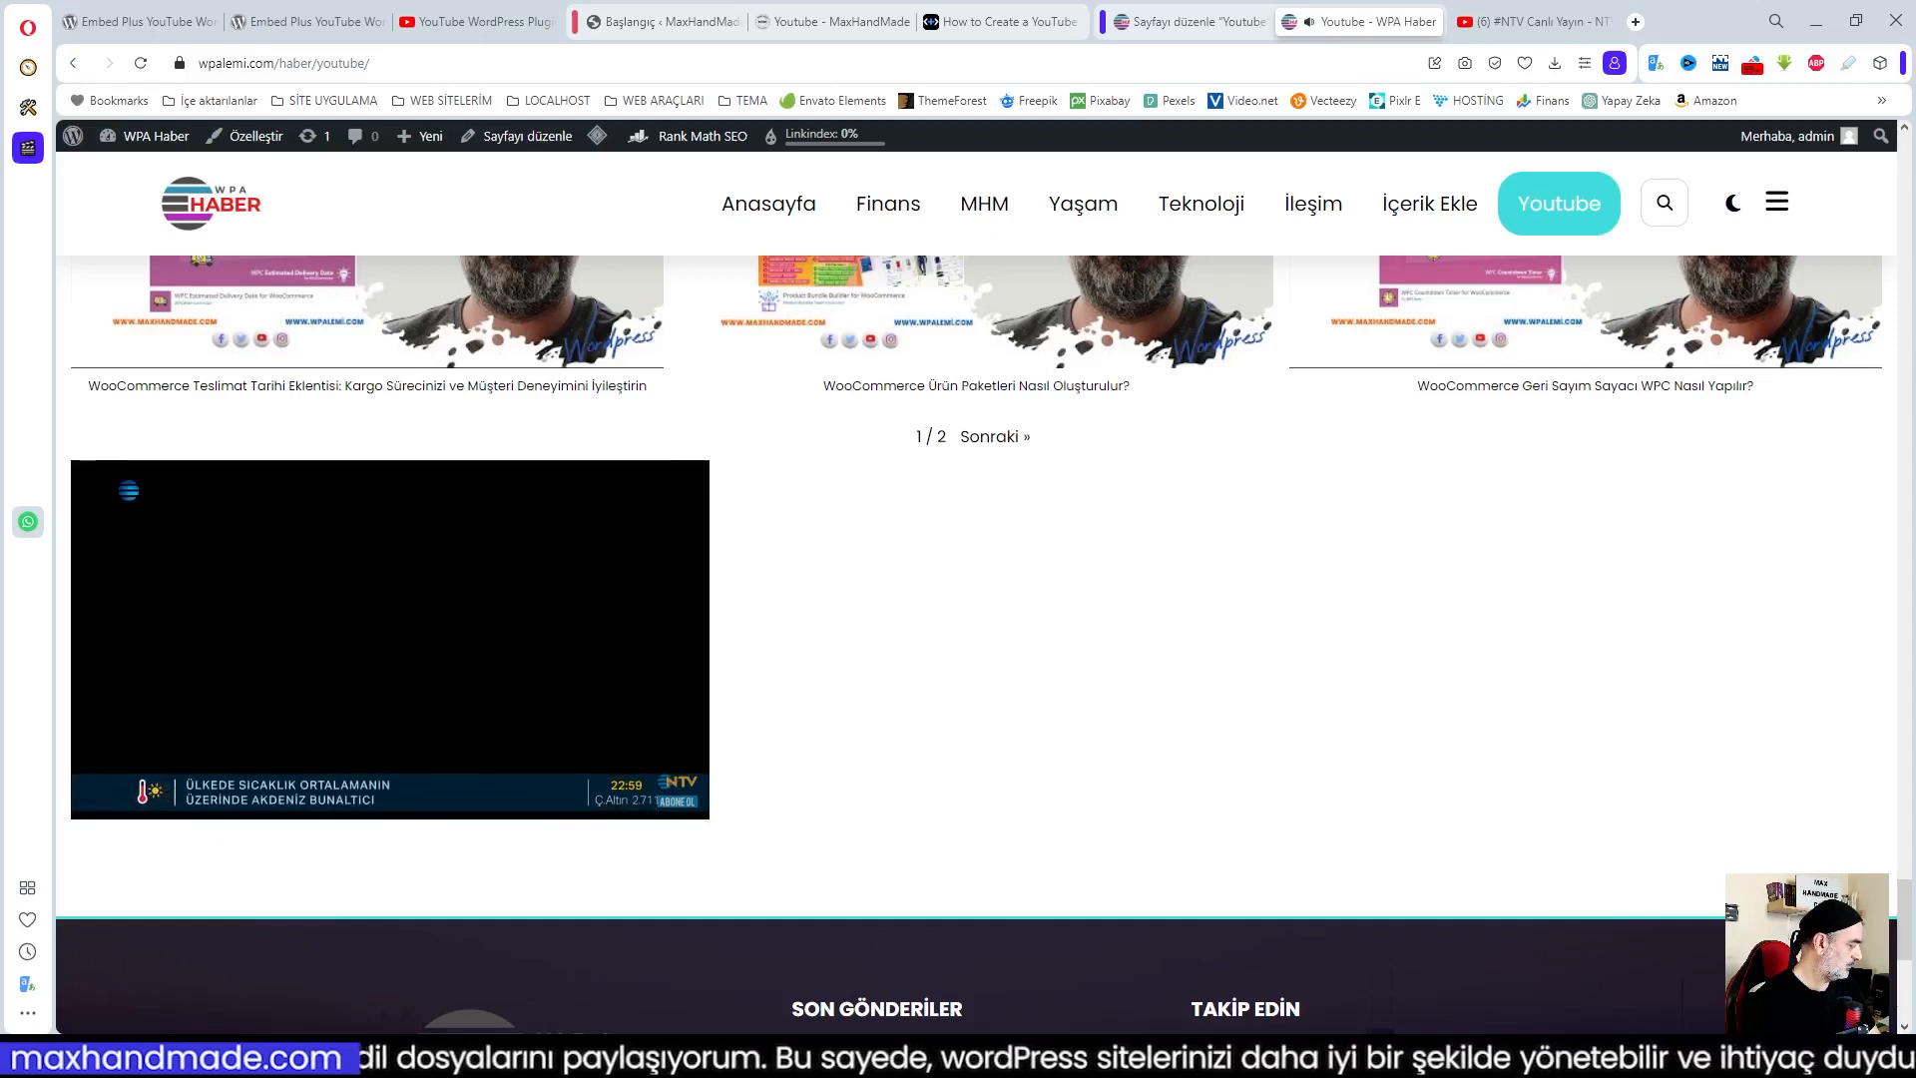
mouse_move(150, 805)
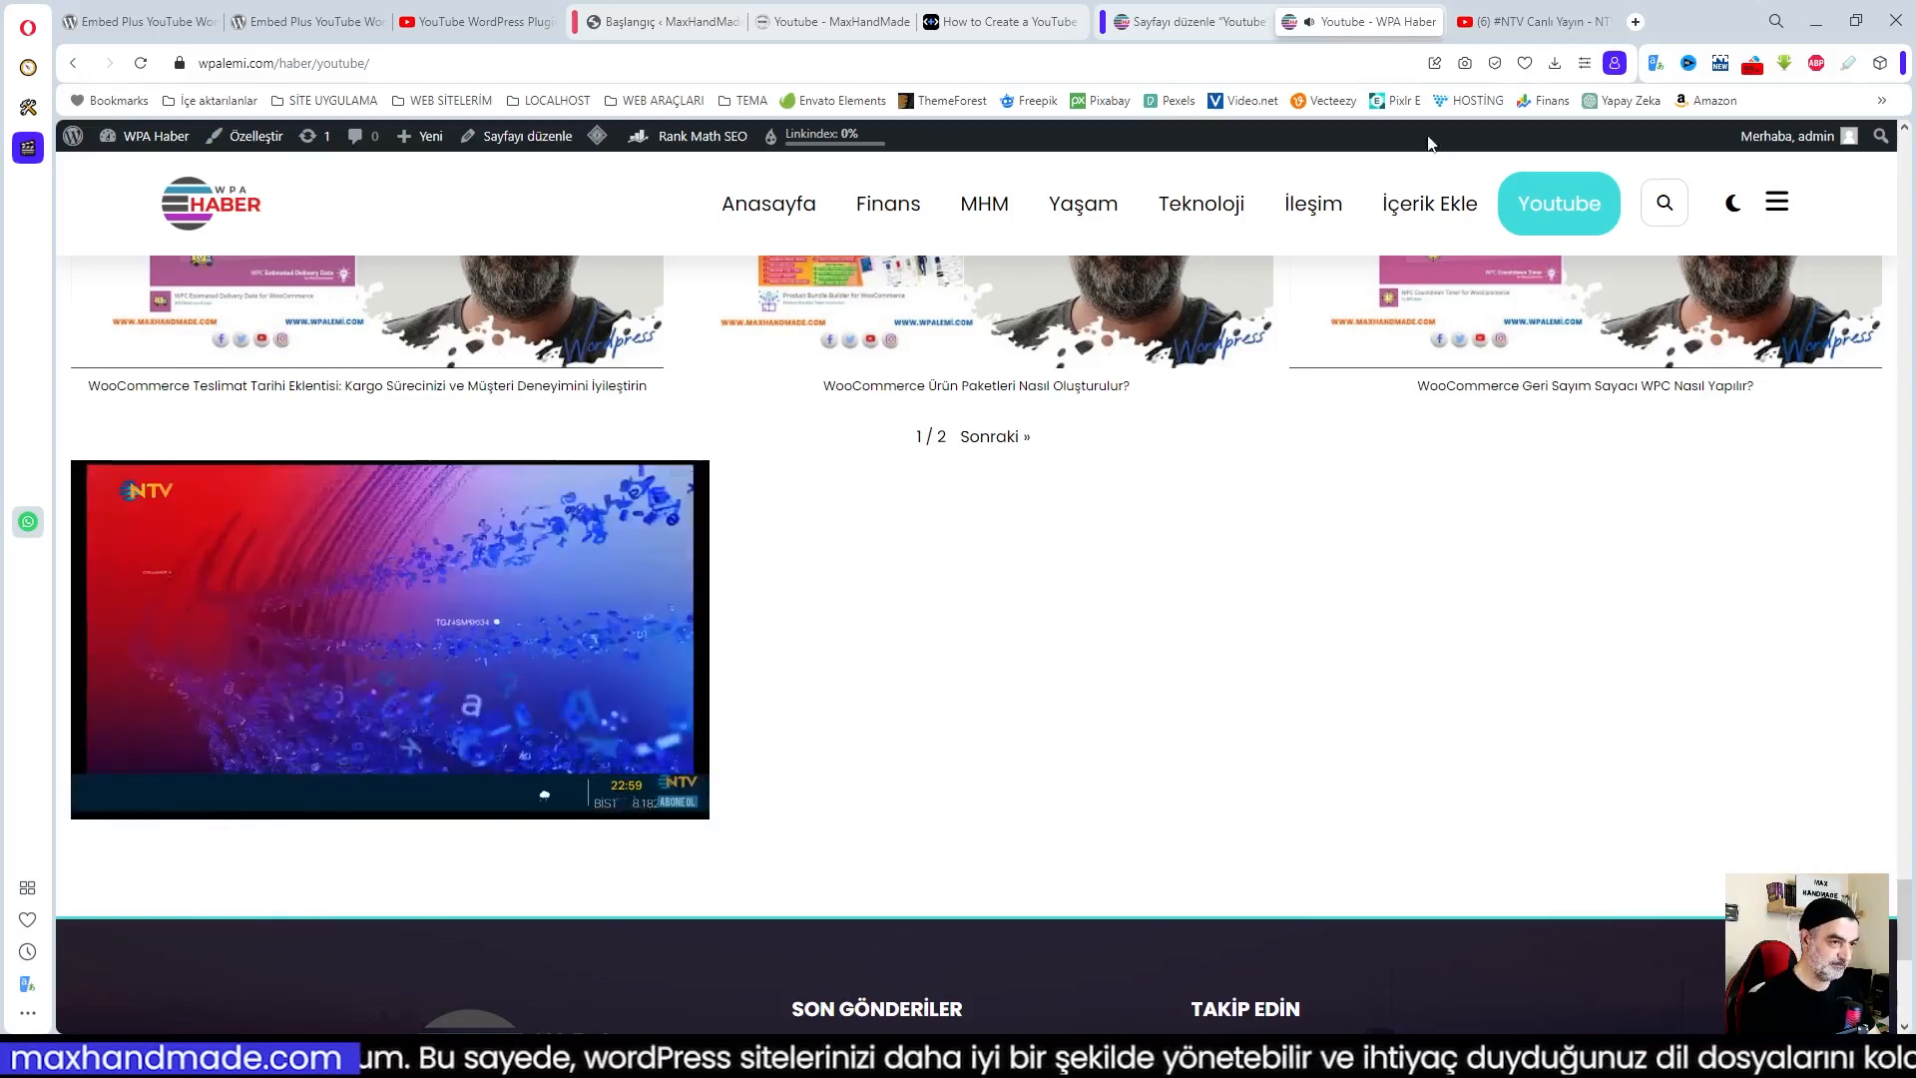
Reload the published page and review all the embeds, from the channel gallery down to the NTV live stream, in the centred layout
click(141, 64)
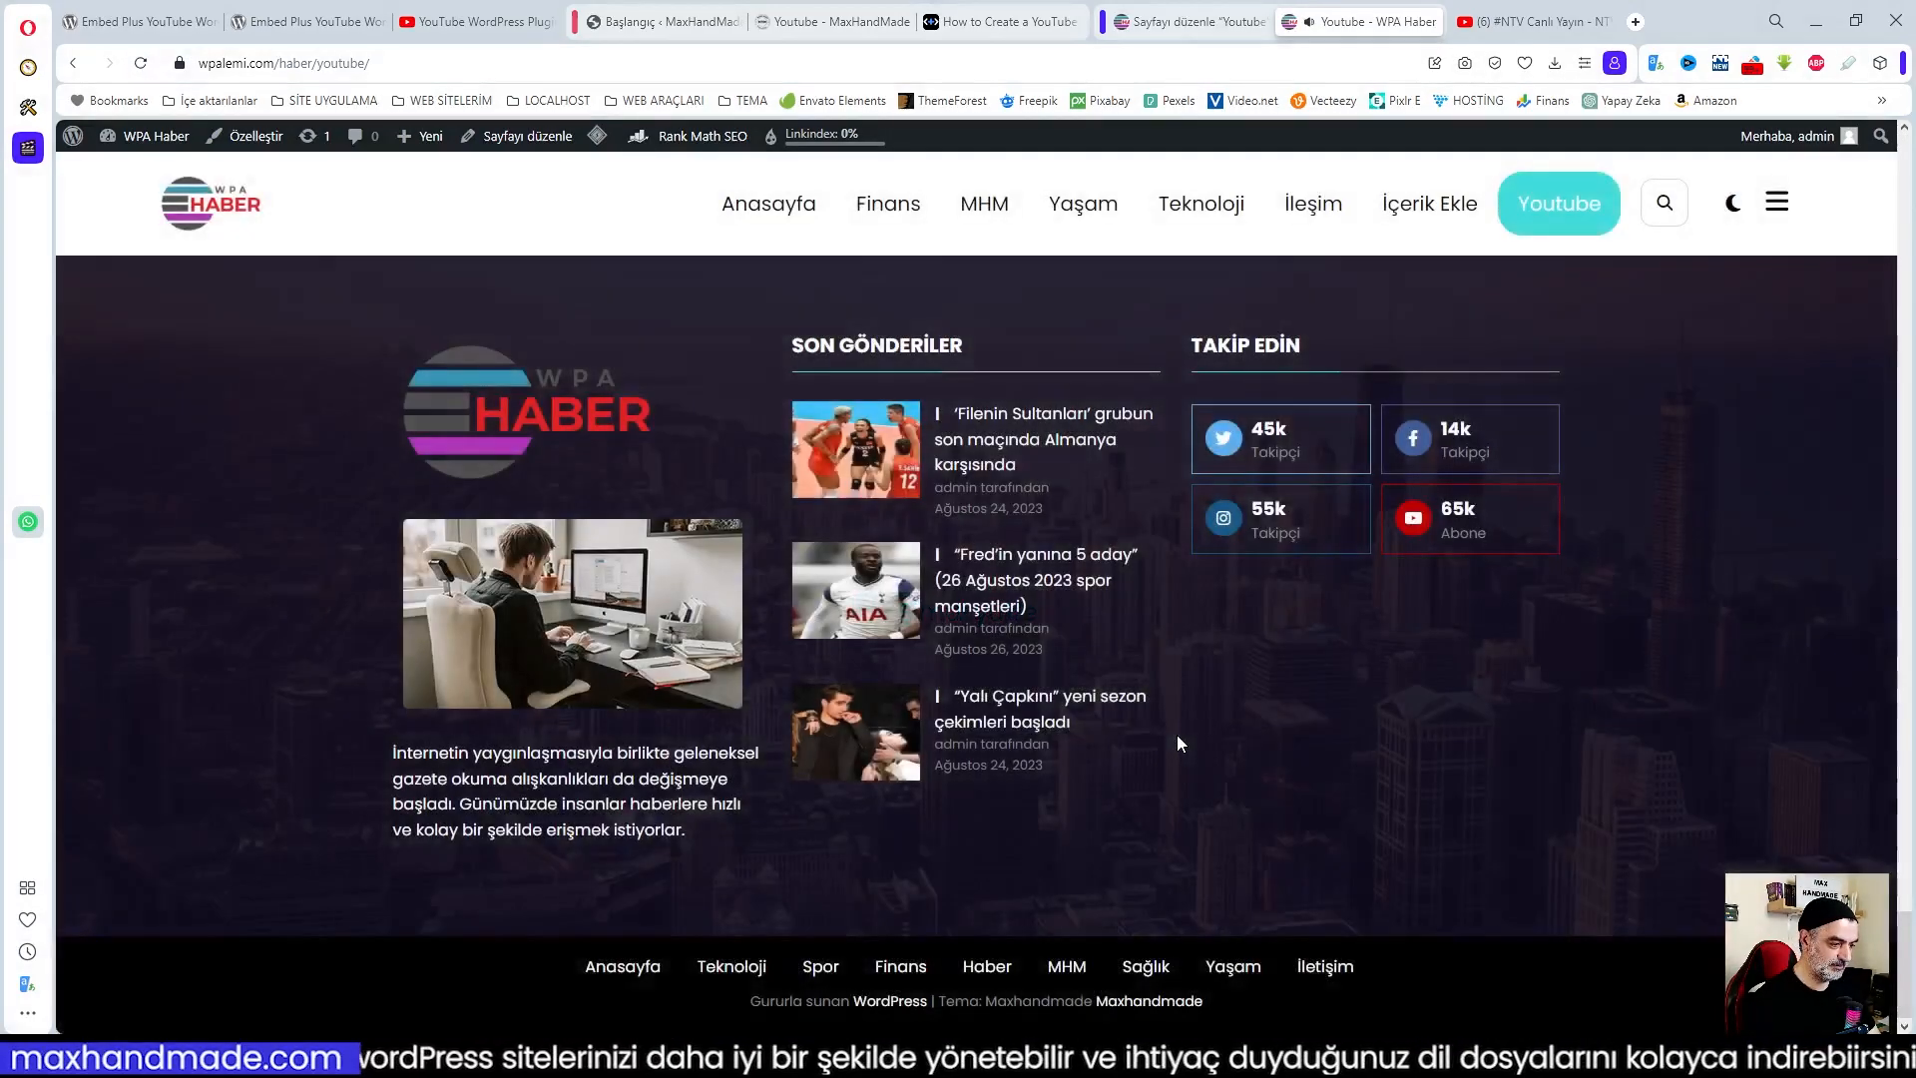
scroll(1176, 745, up, 12)
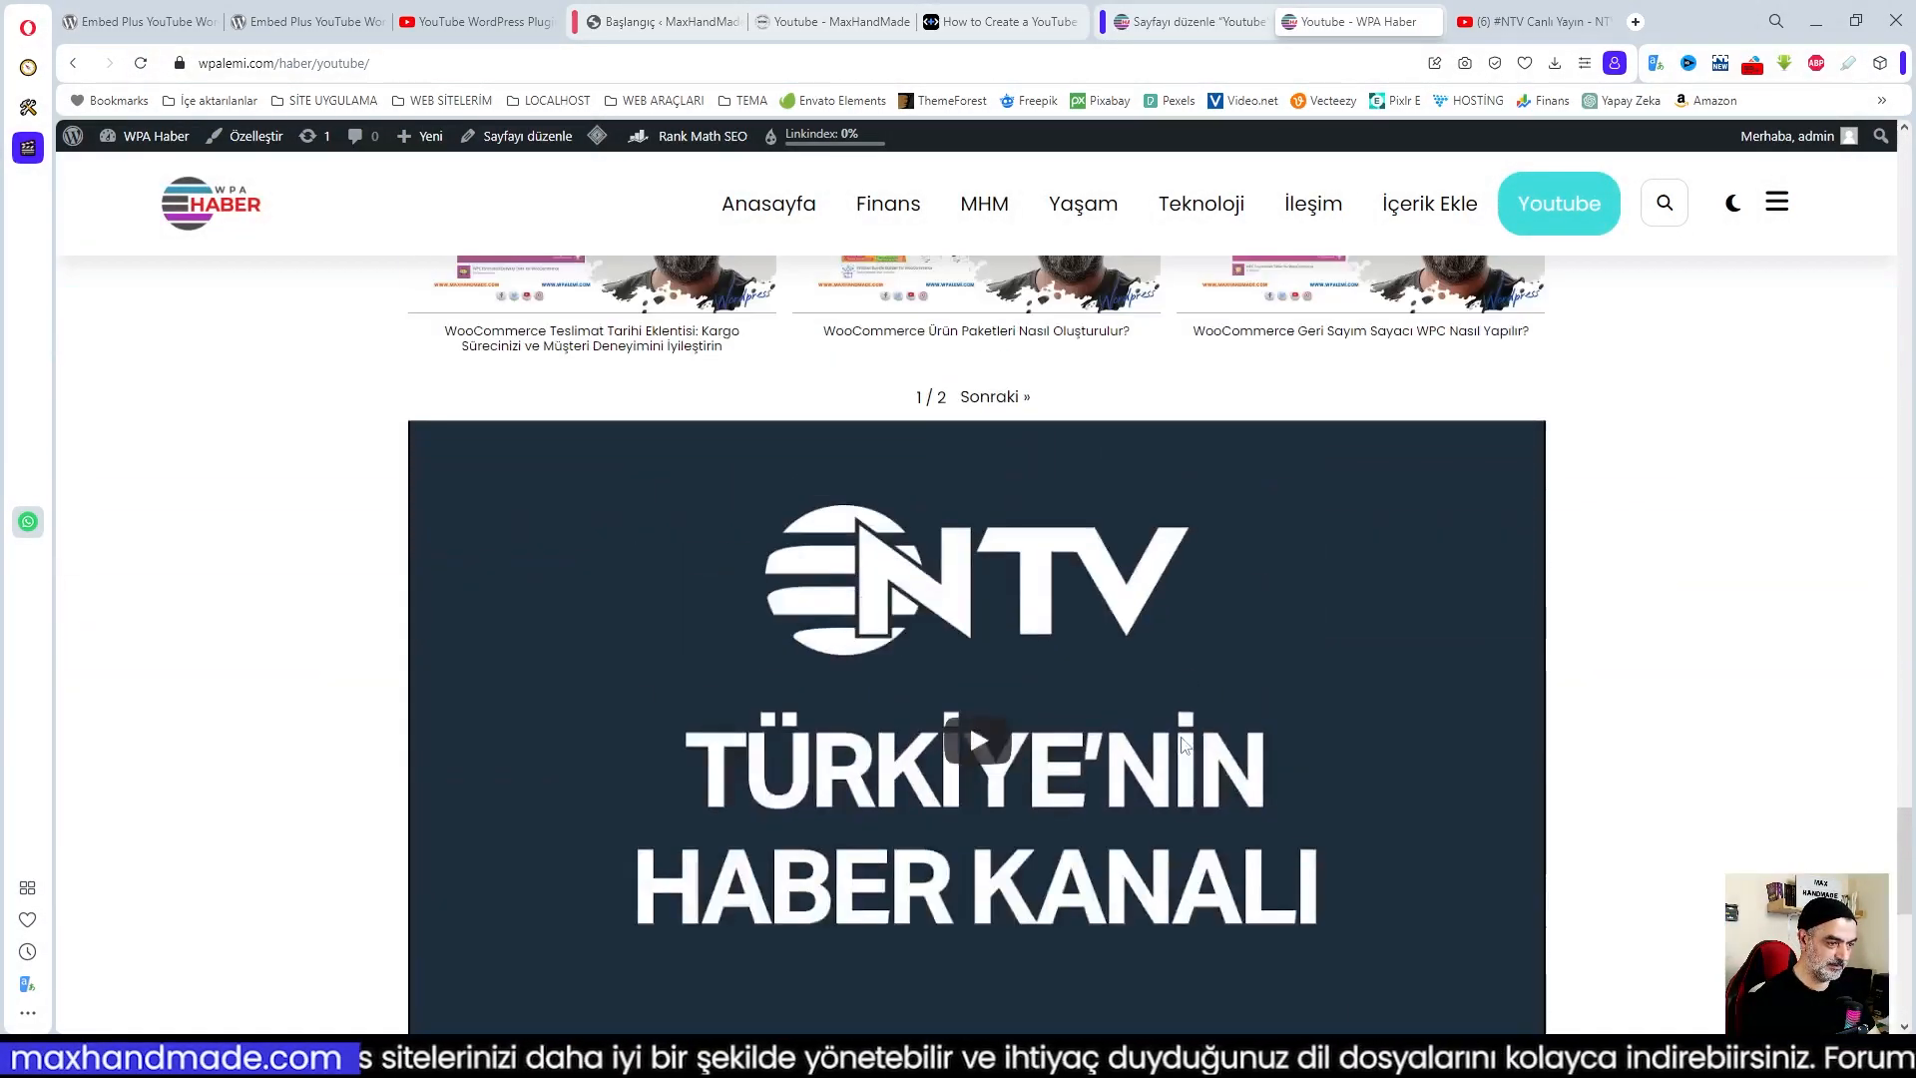
scroll(1254, 805, up, 15)
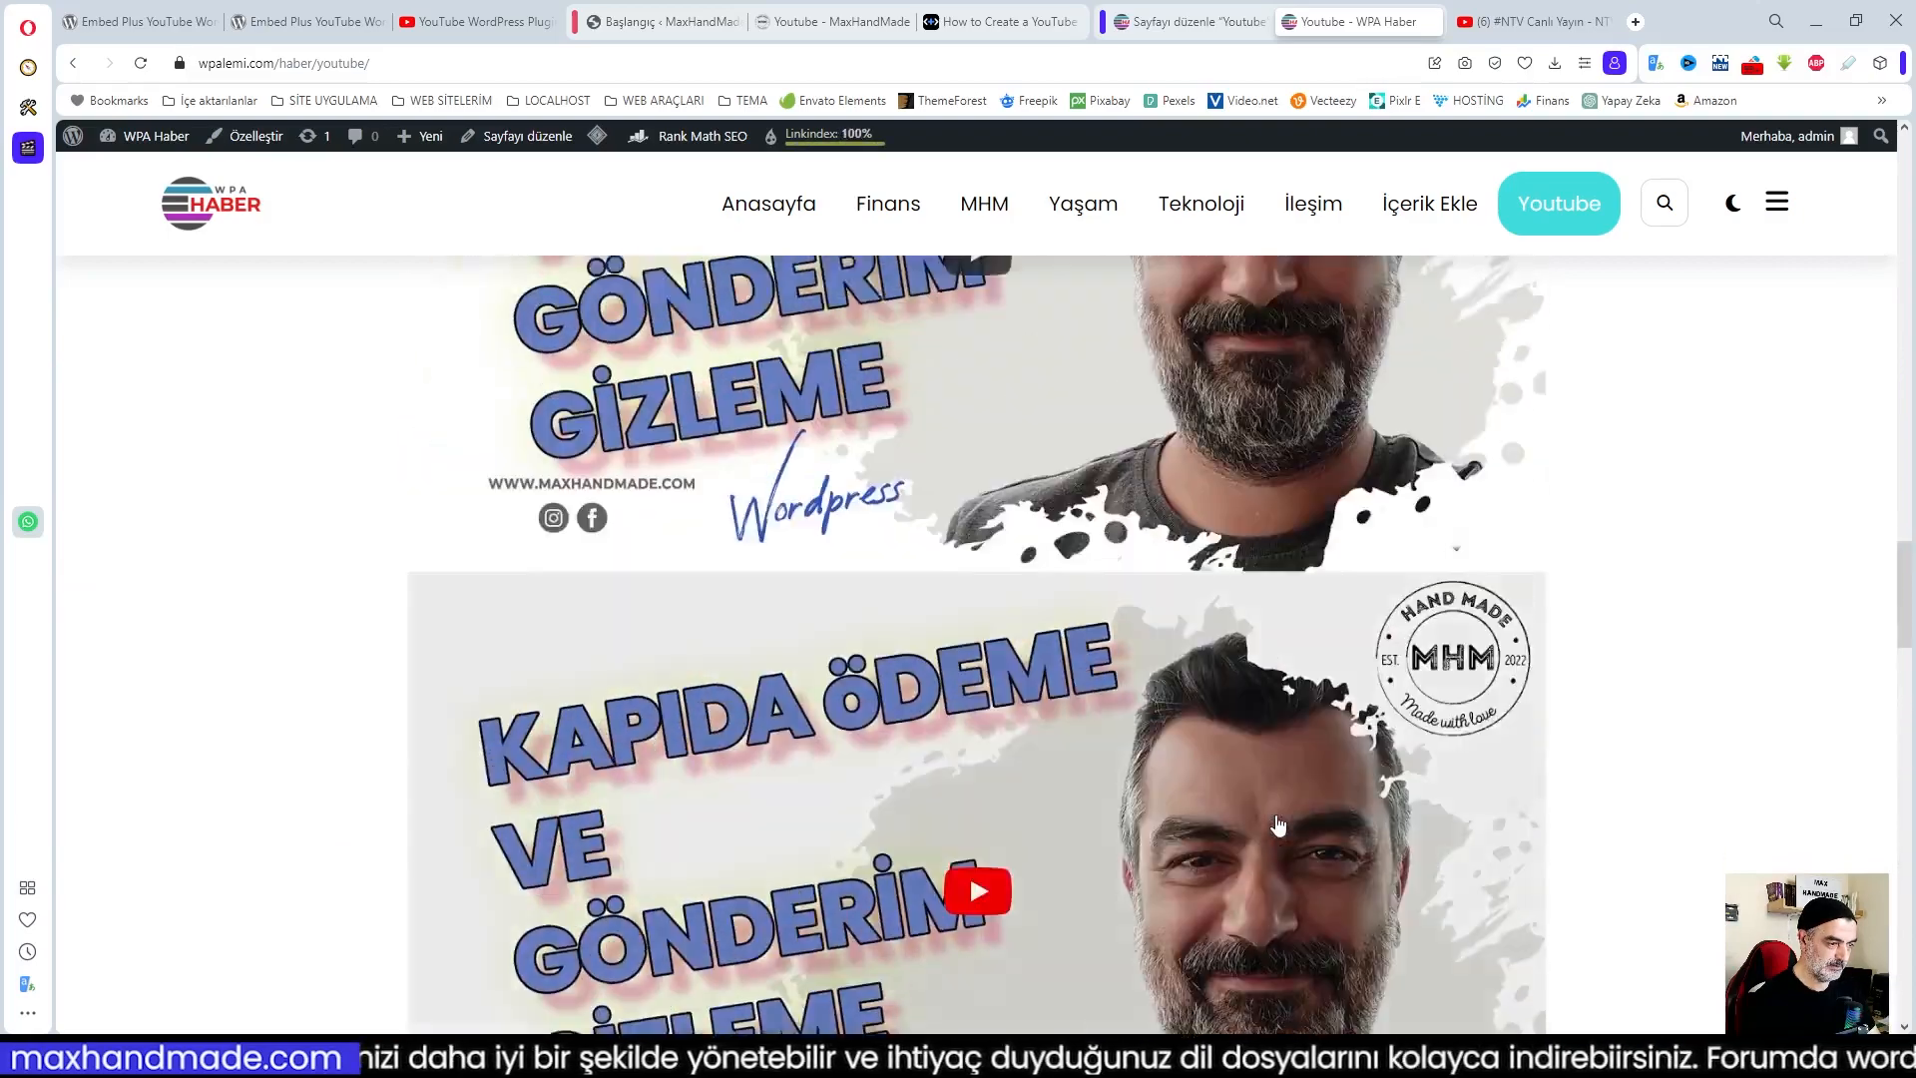
scroll(1279, 825, up, 15)
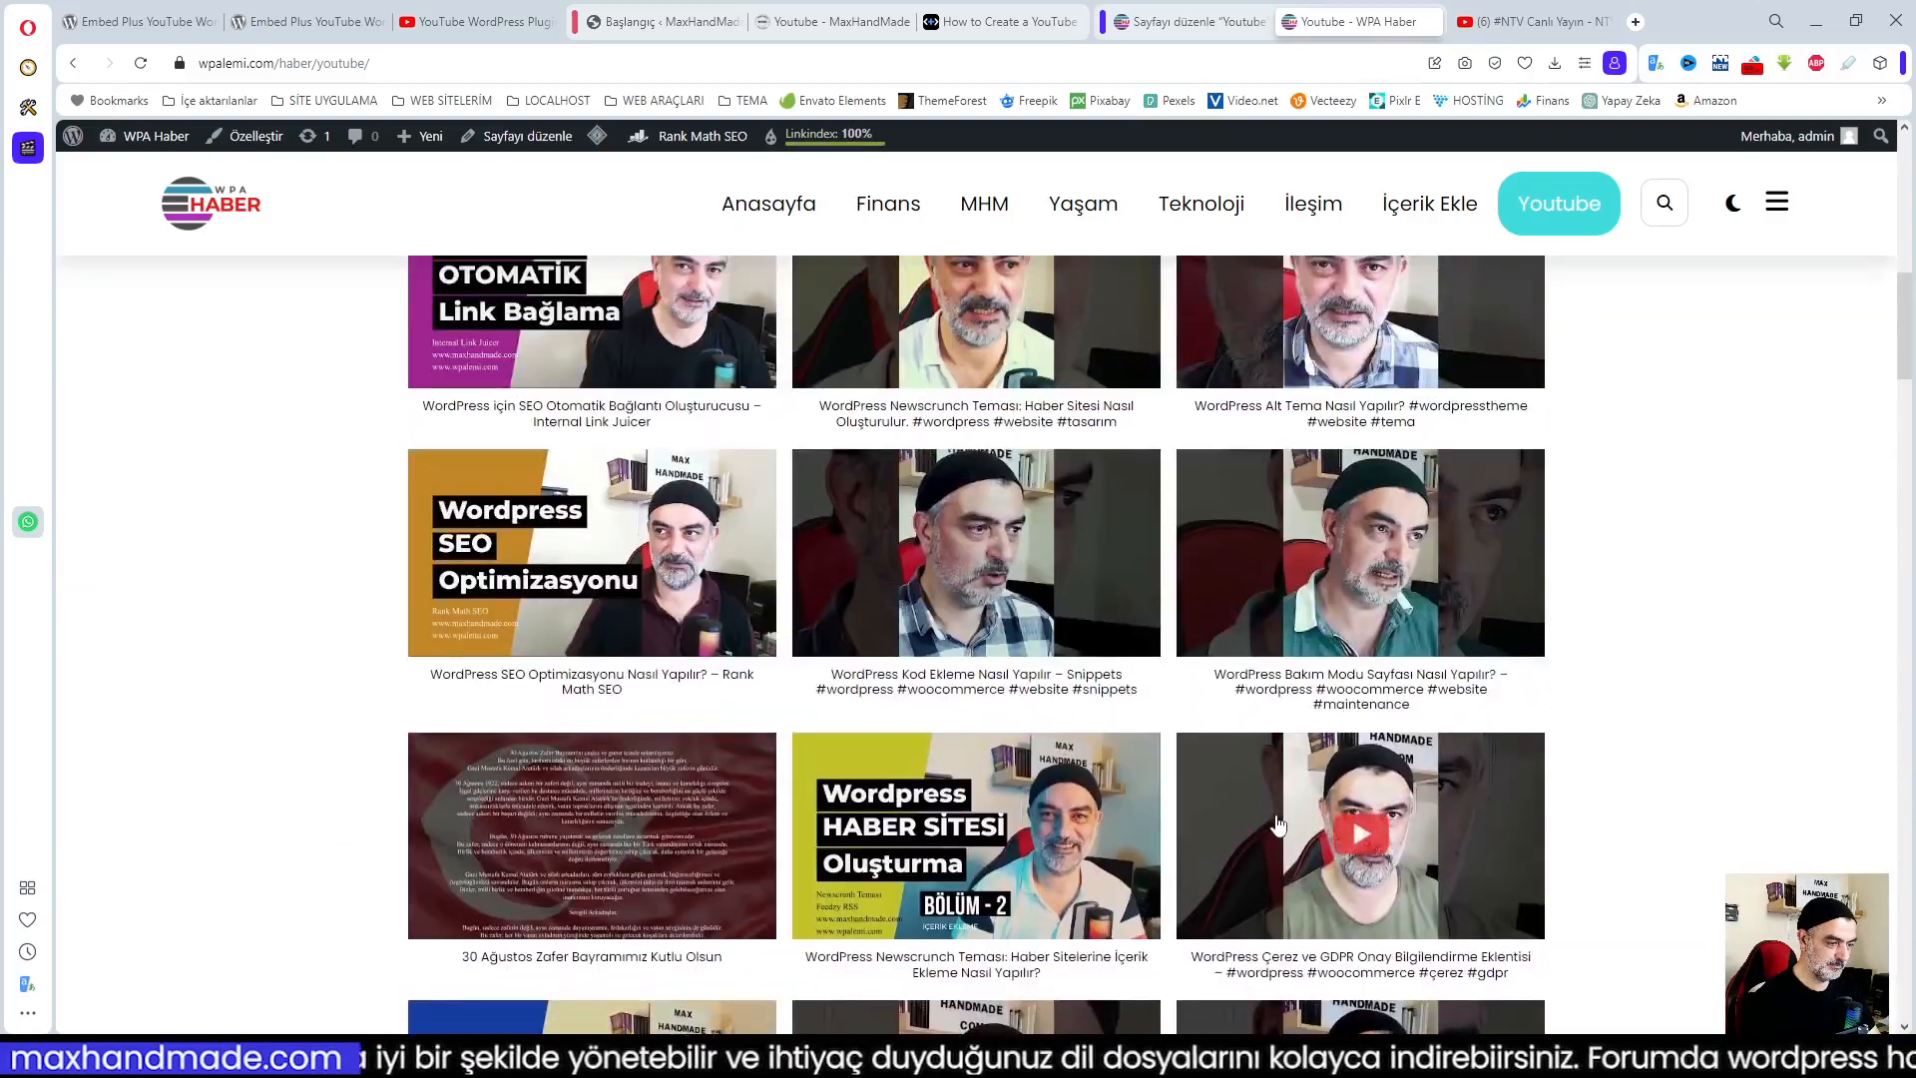
scroll(1347, 831, up, 5)
scroll(1600, 801, down, 9)
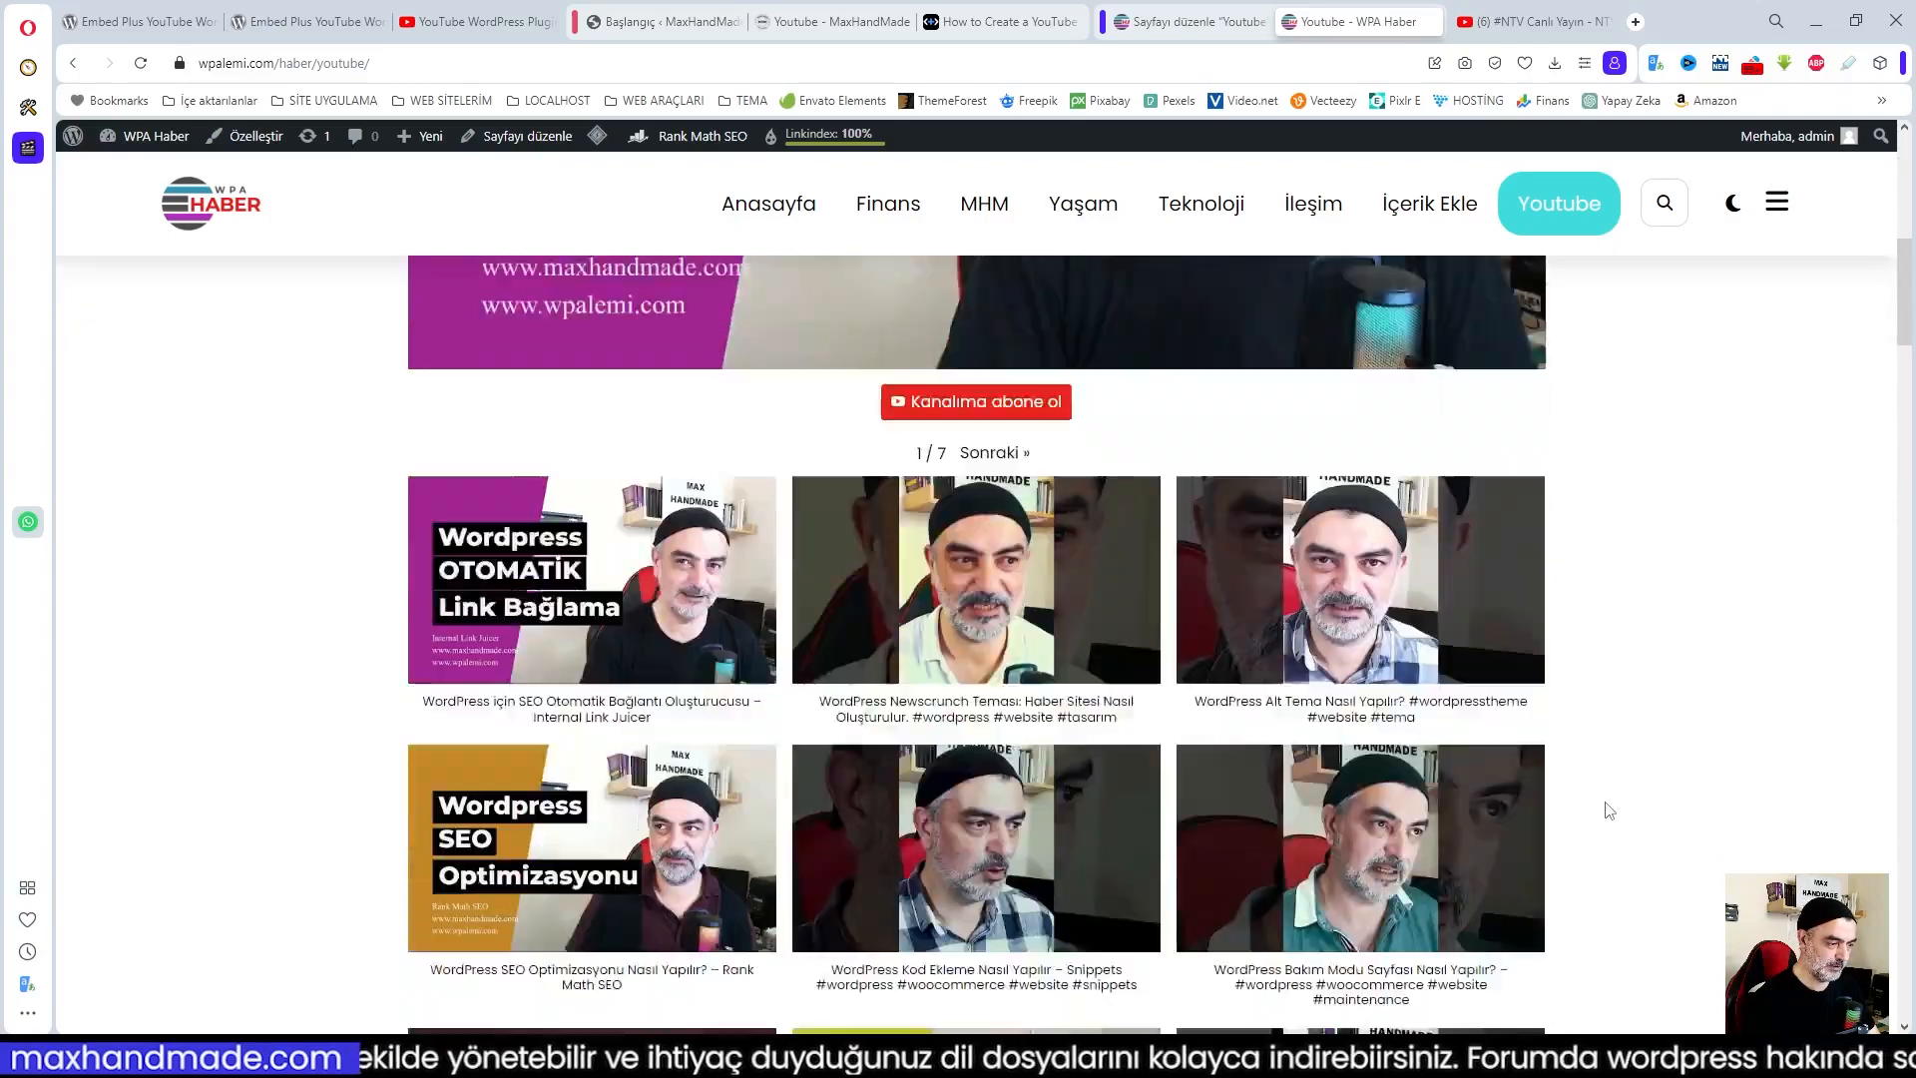
scroll(1696, 803, down, 15)
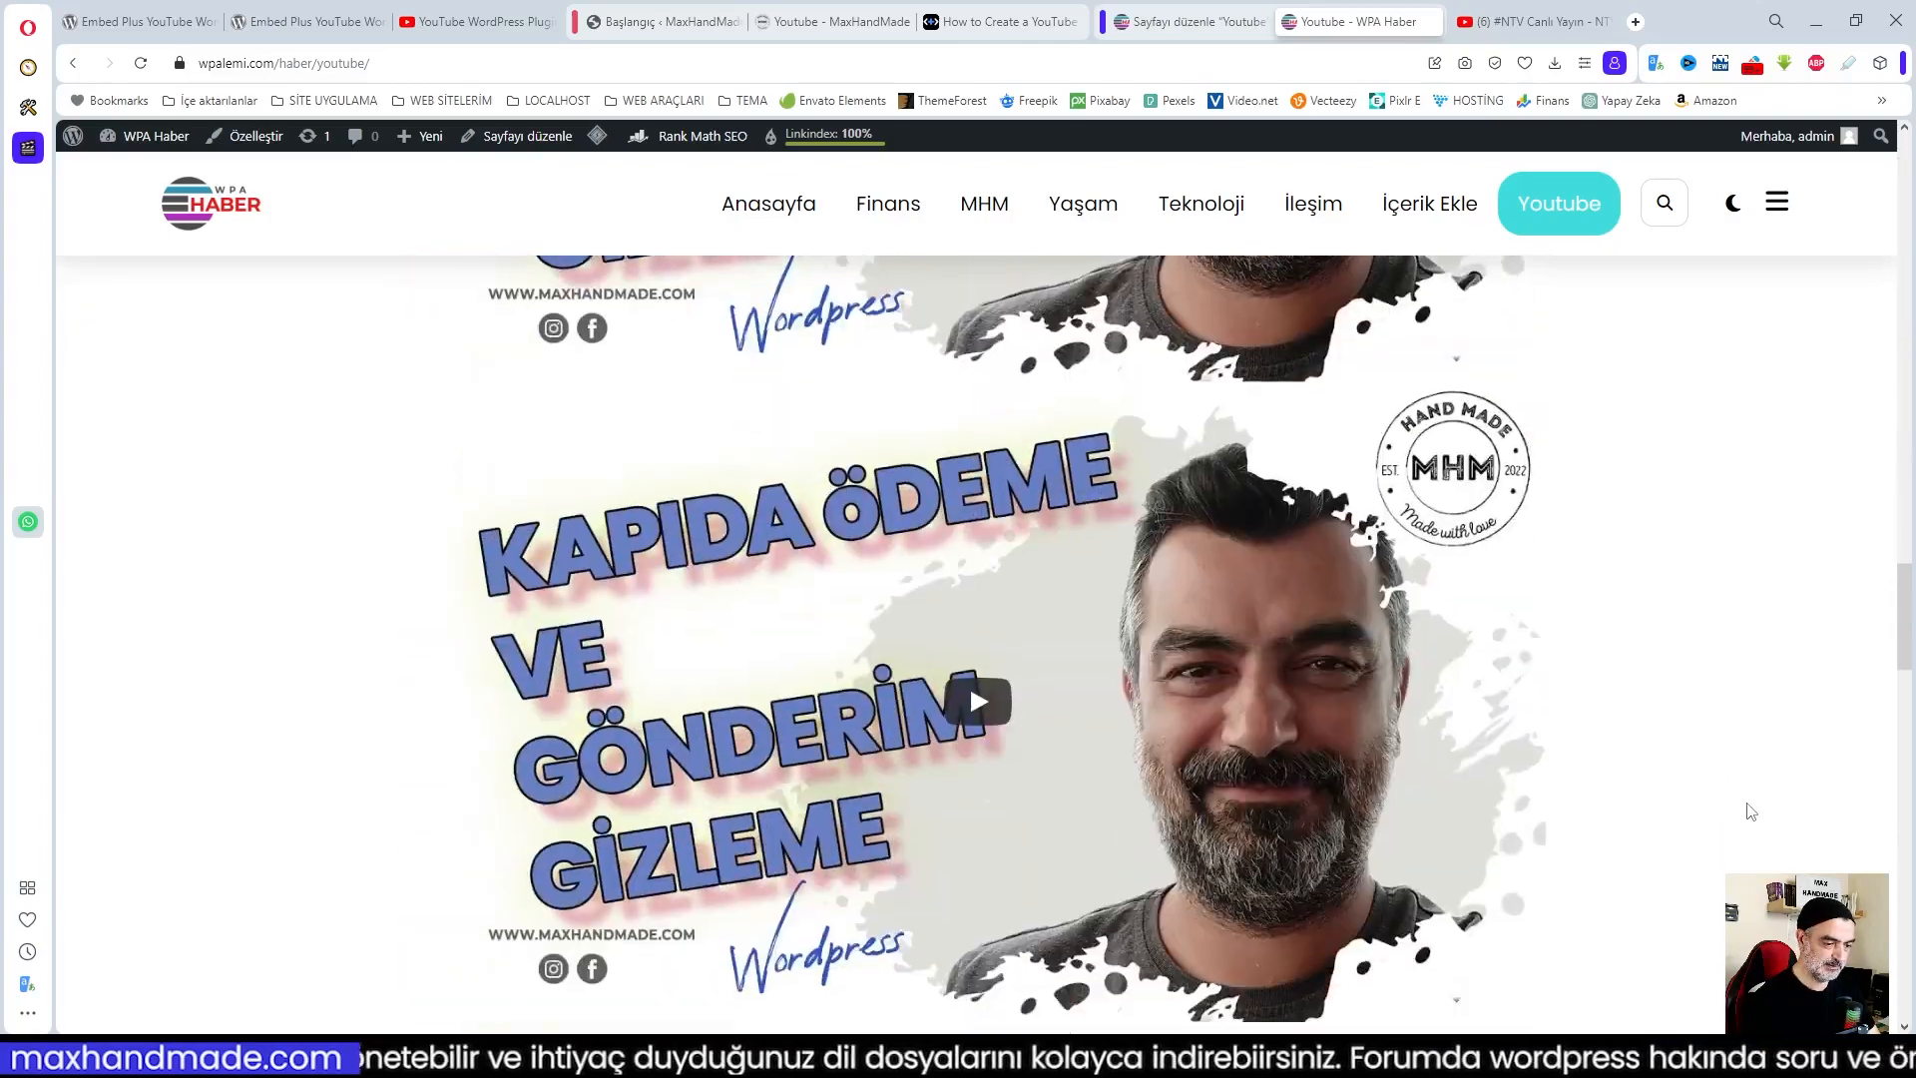
scroll(1748, 808, down, 12)
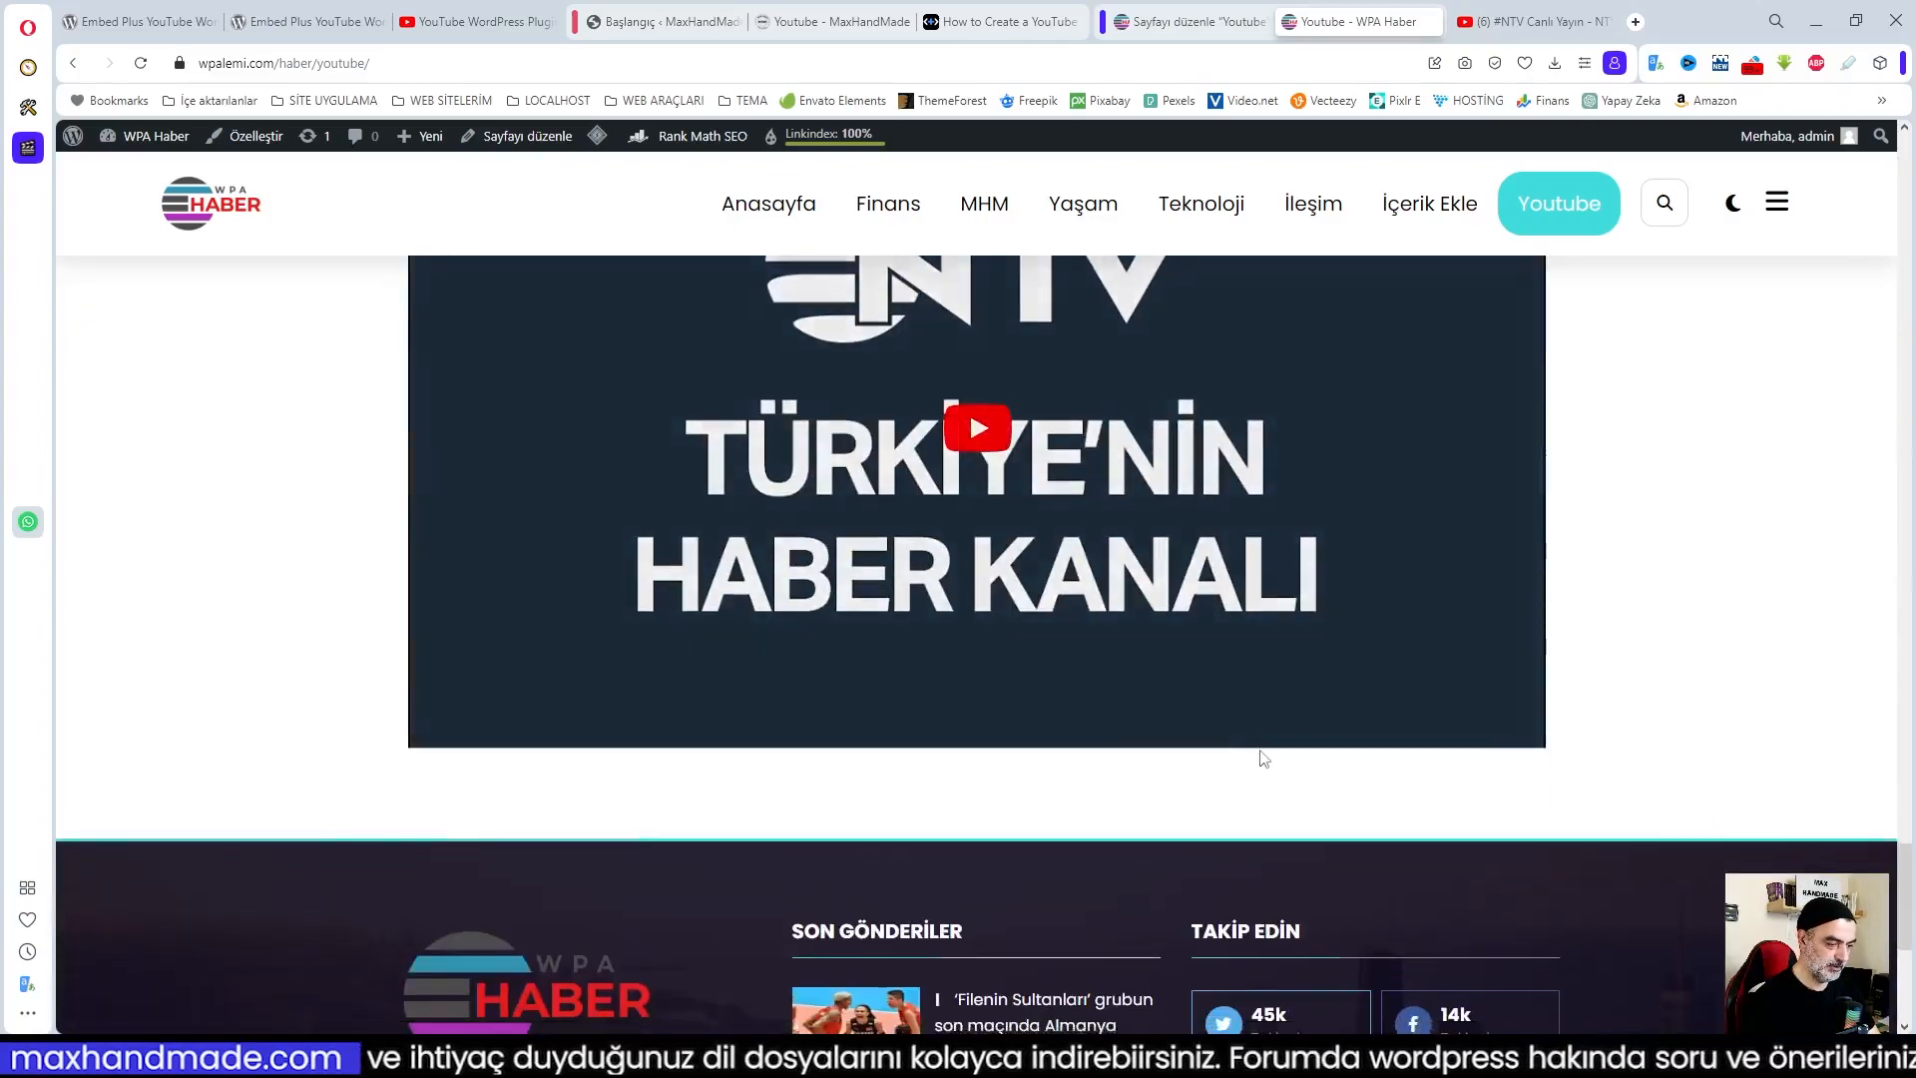
scroll(1262, 761, up, 4)
scroll(1262, 761, up, 4)
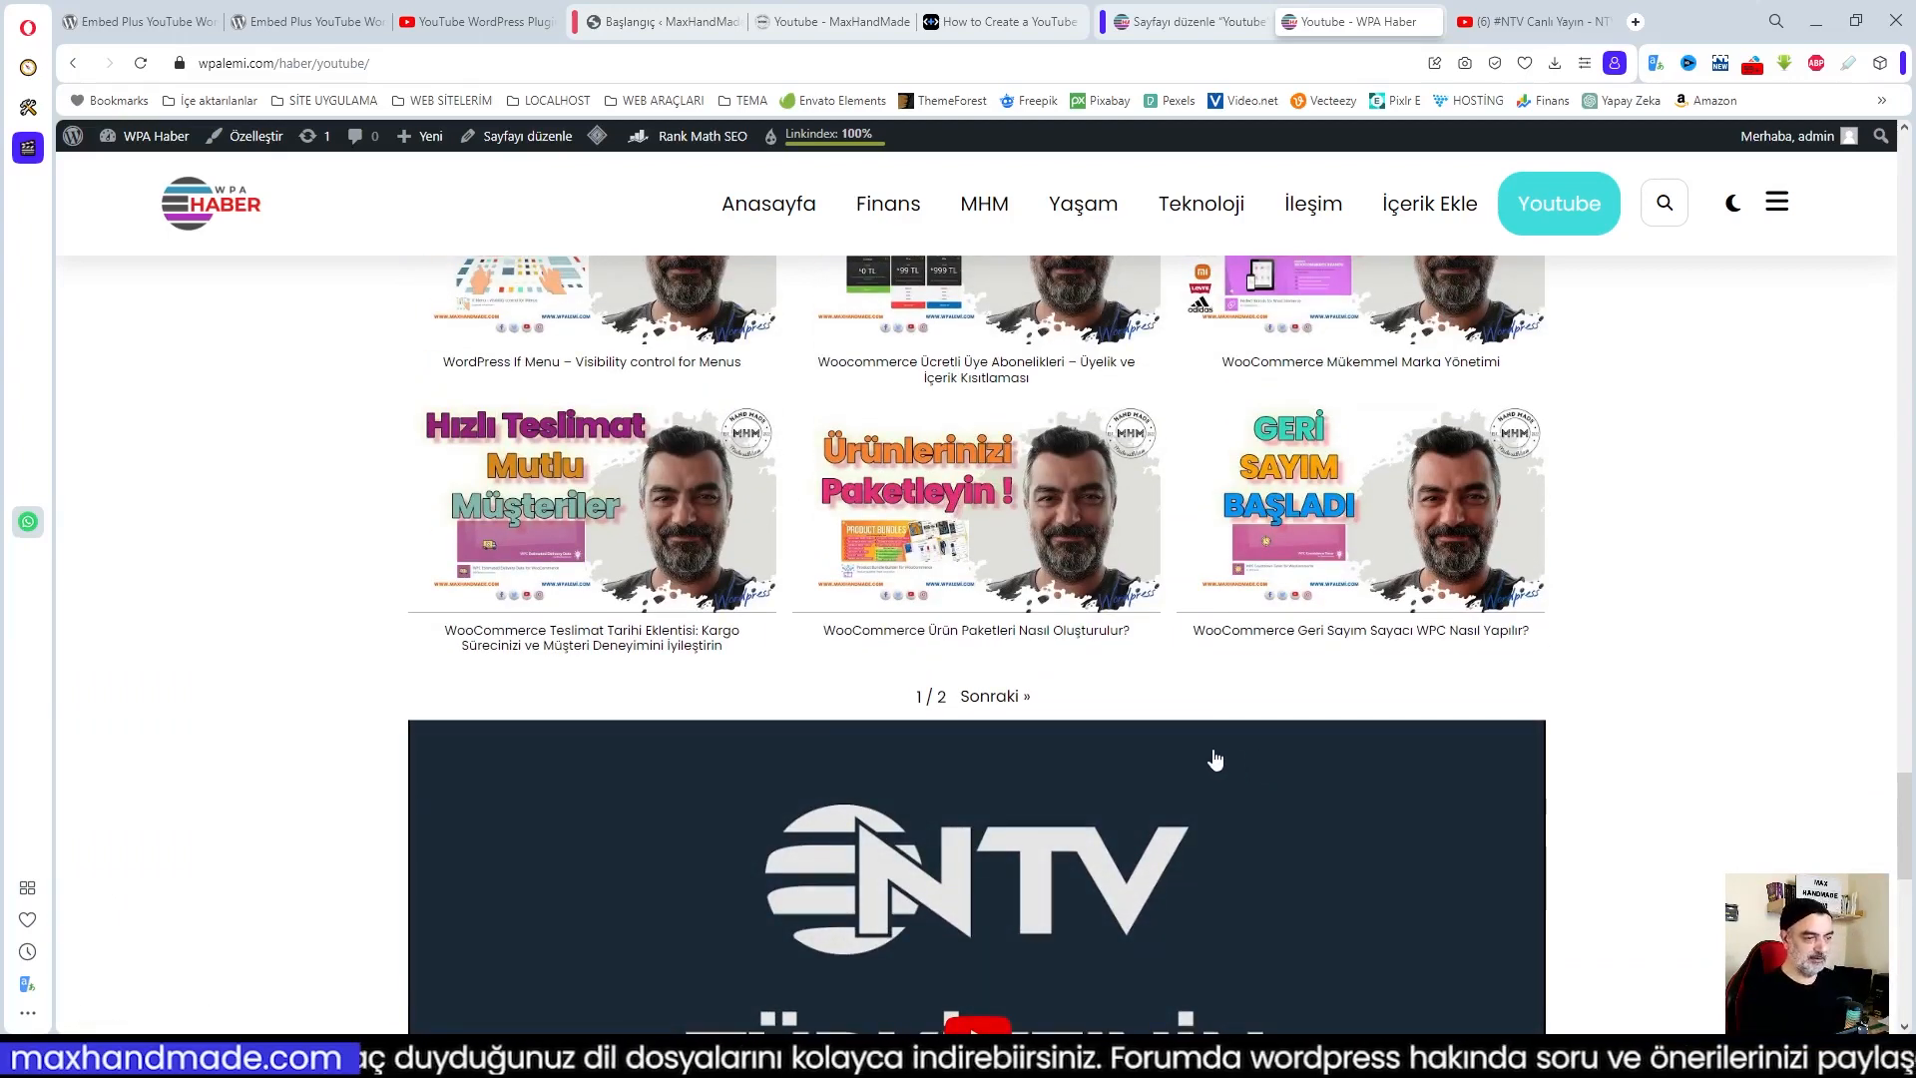
scroll(1244, 754, down, 4)
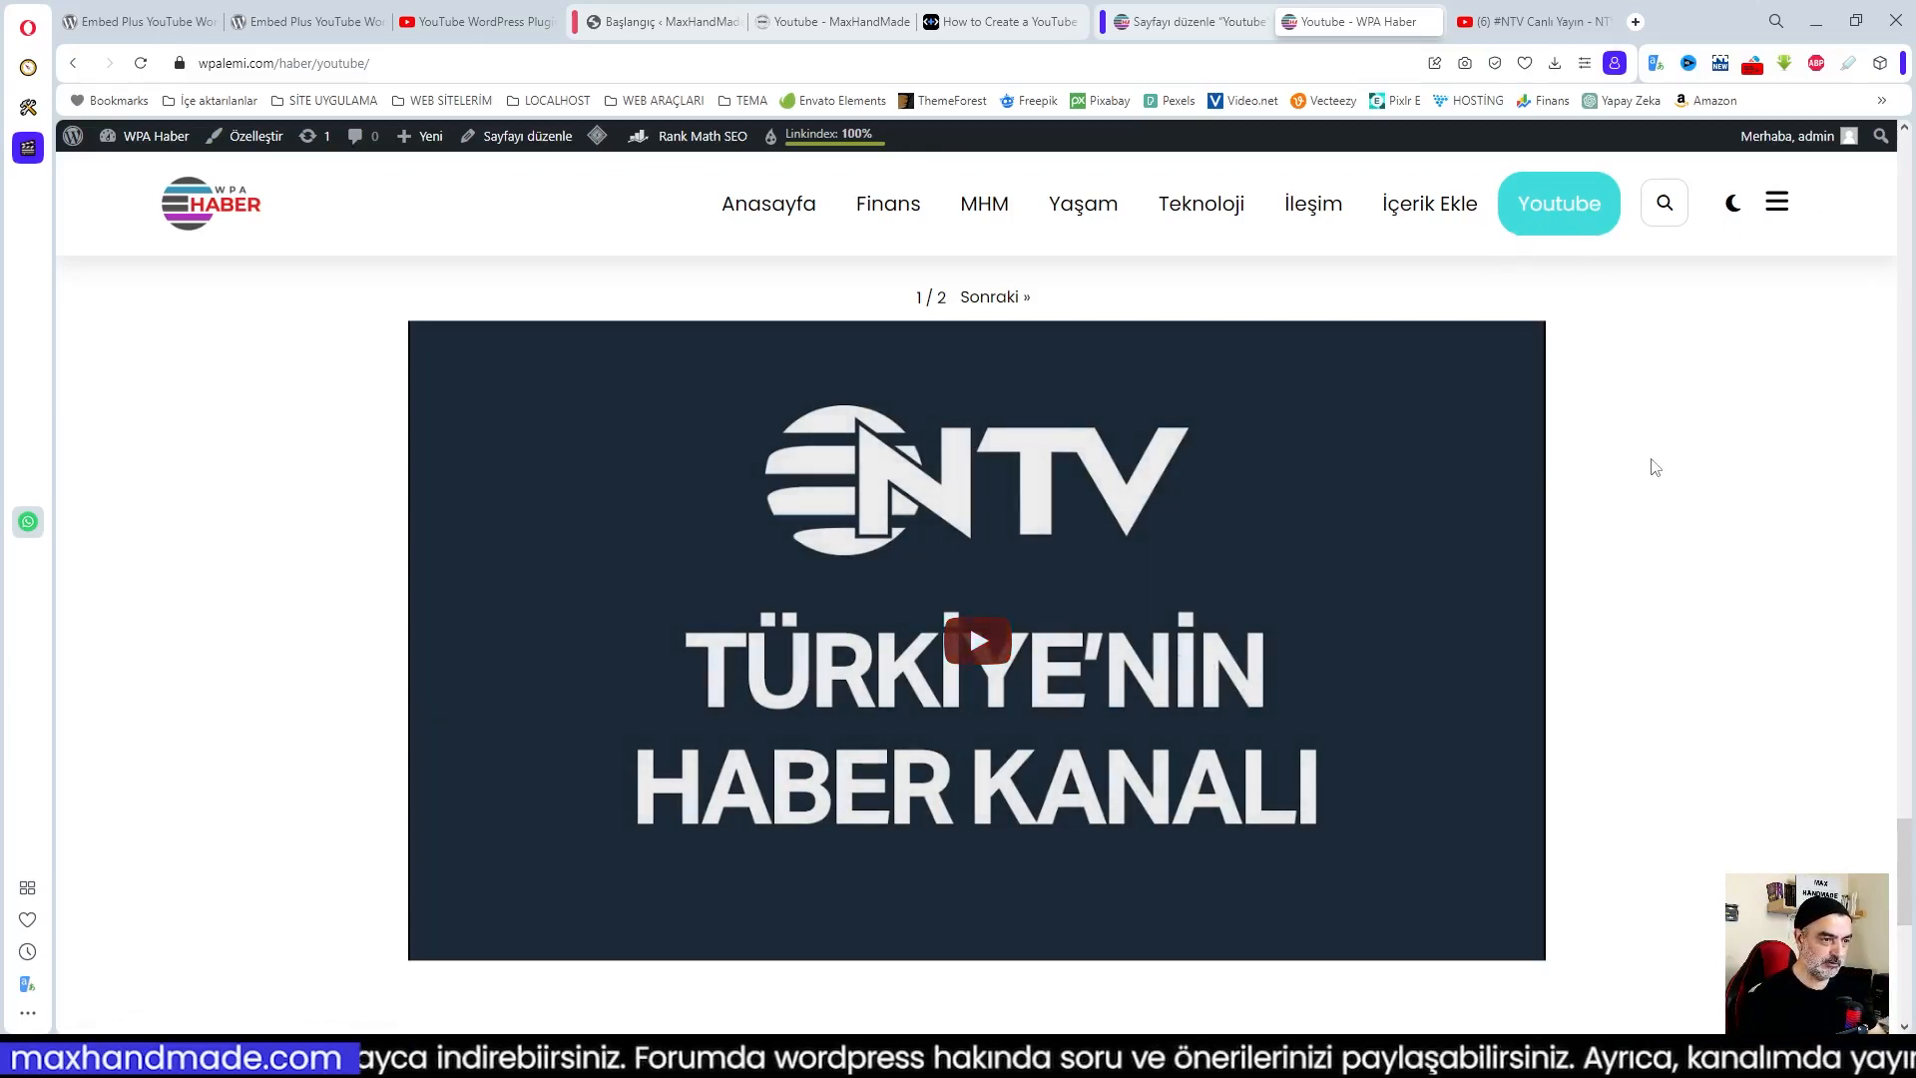
scroll(895, 256, up, 3)
Open the site's home page, look over its sections, and open it in the theme customizer
click(768, 203)
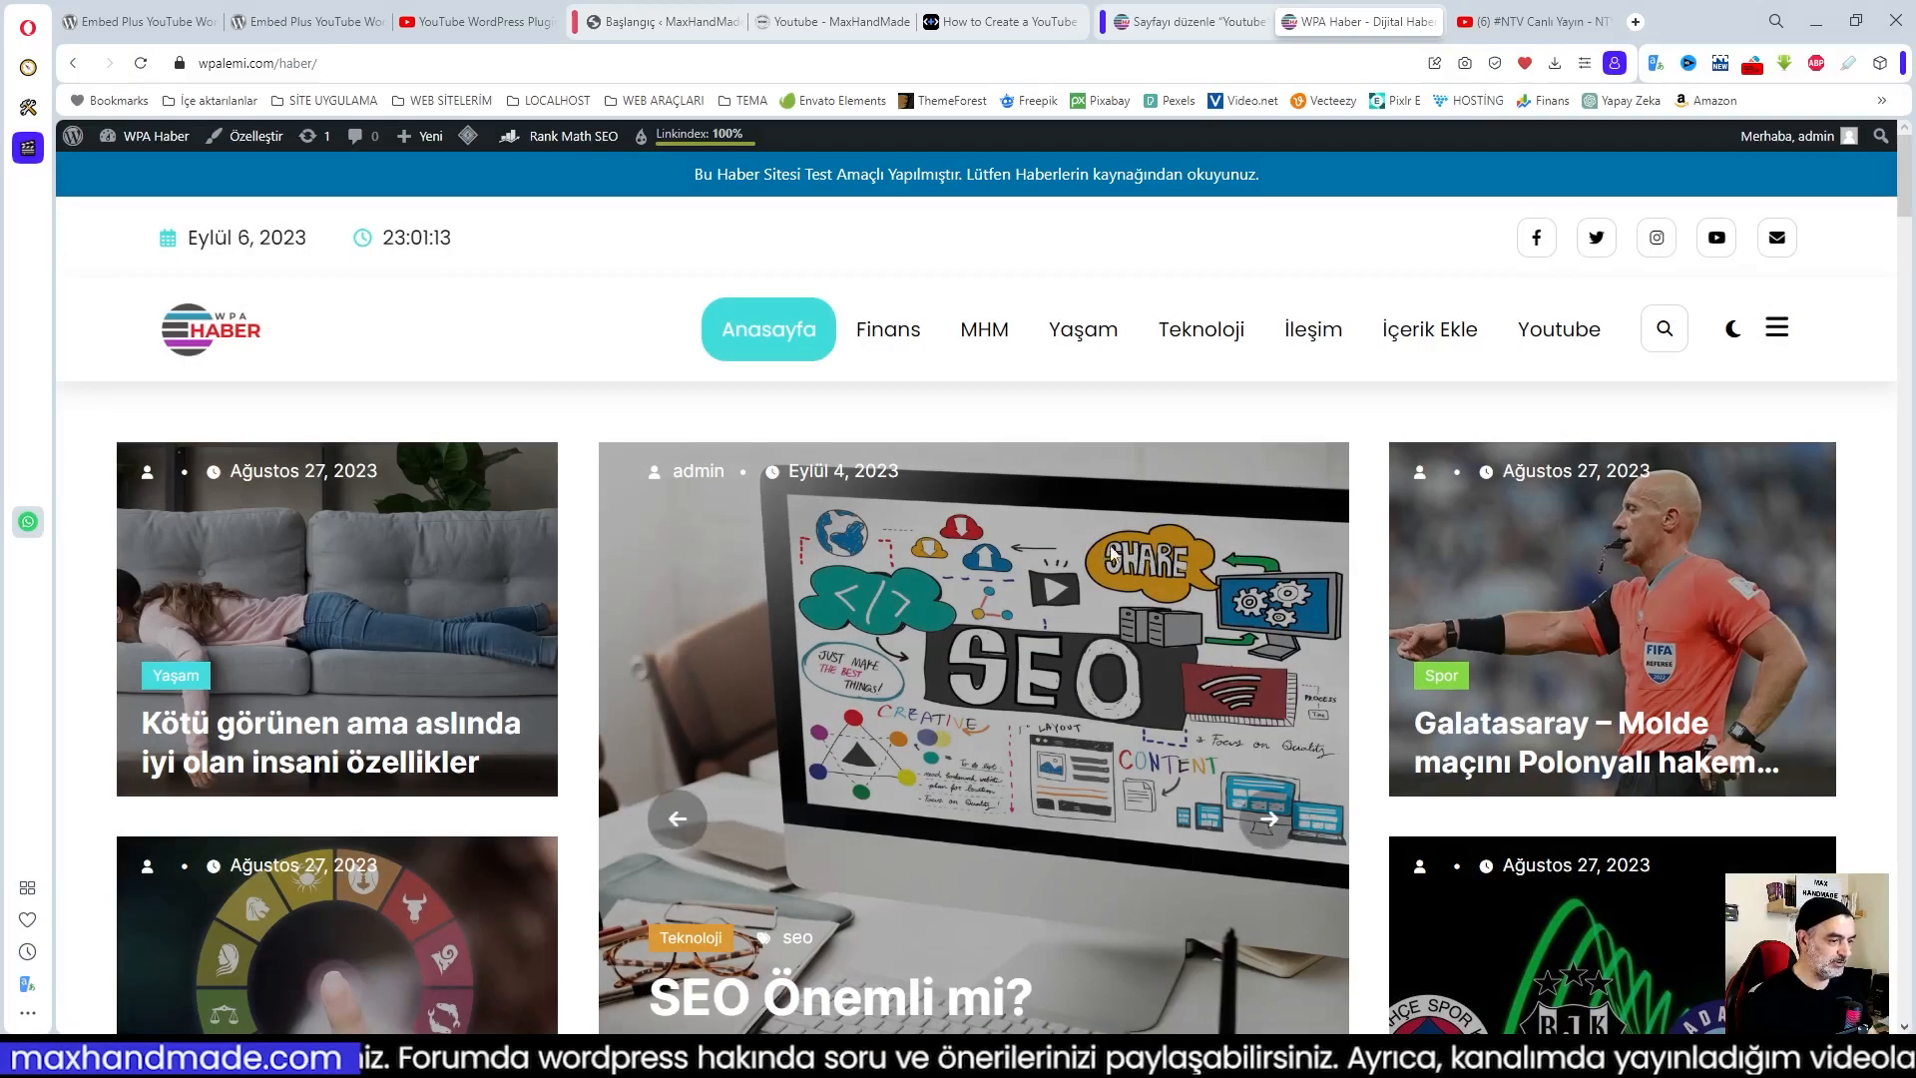
scroll(1322, 536, down, 6)
scroll(936, 548, up, 6)
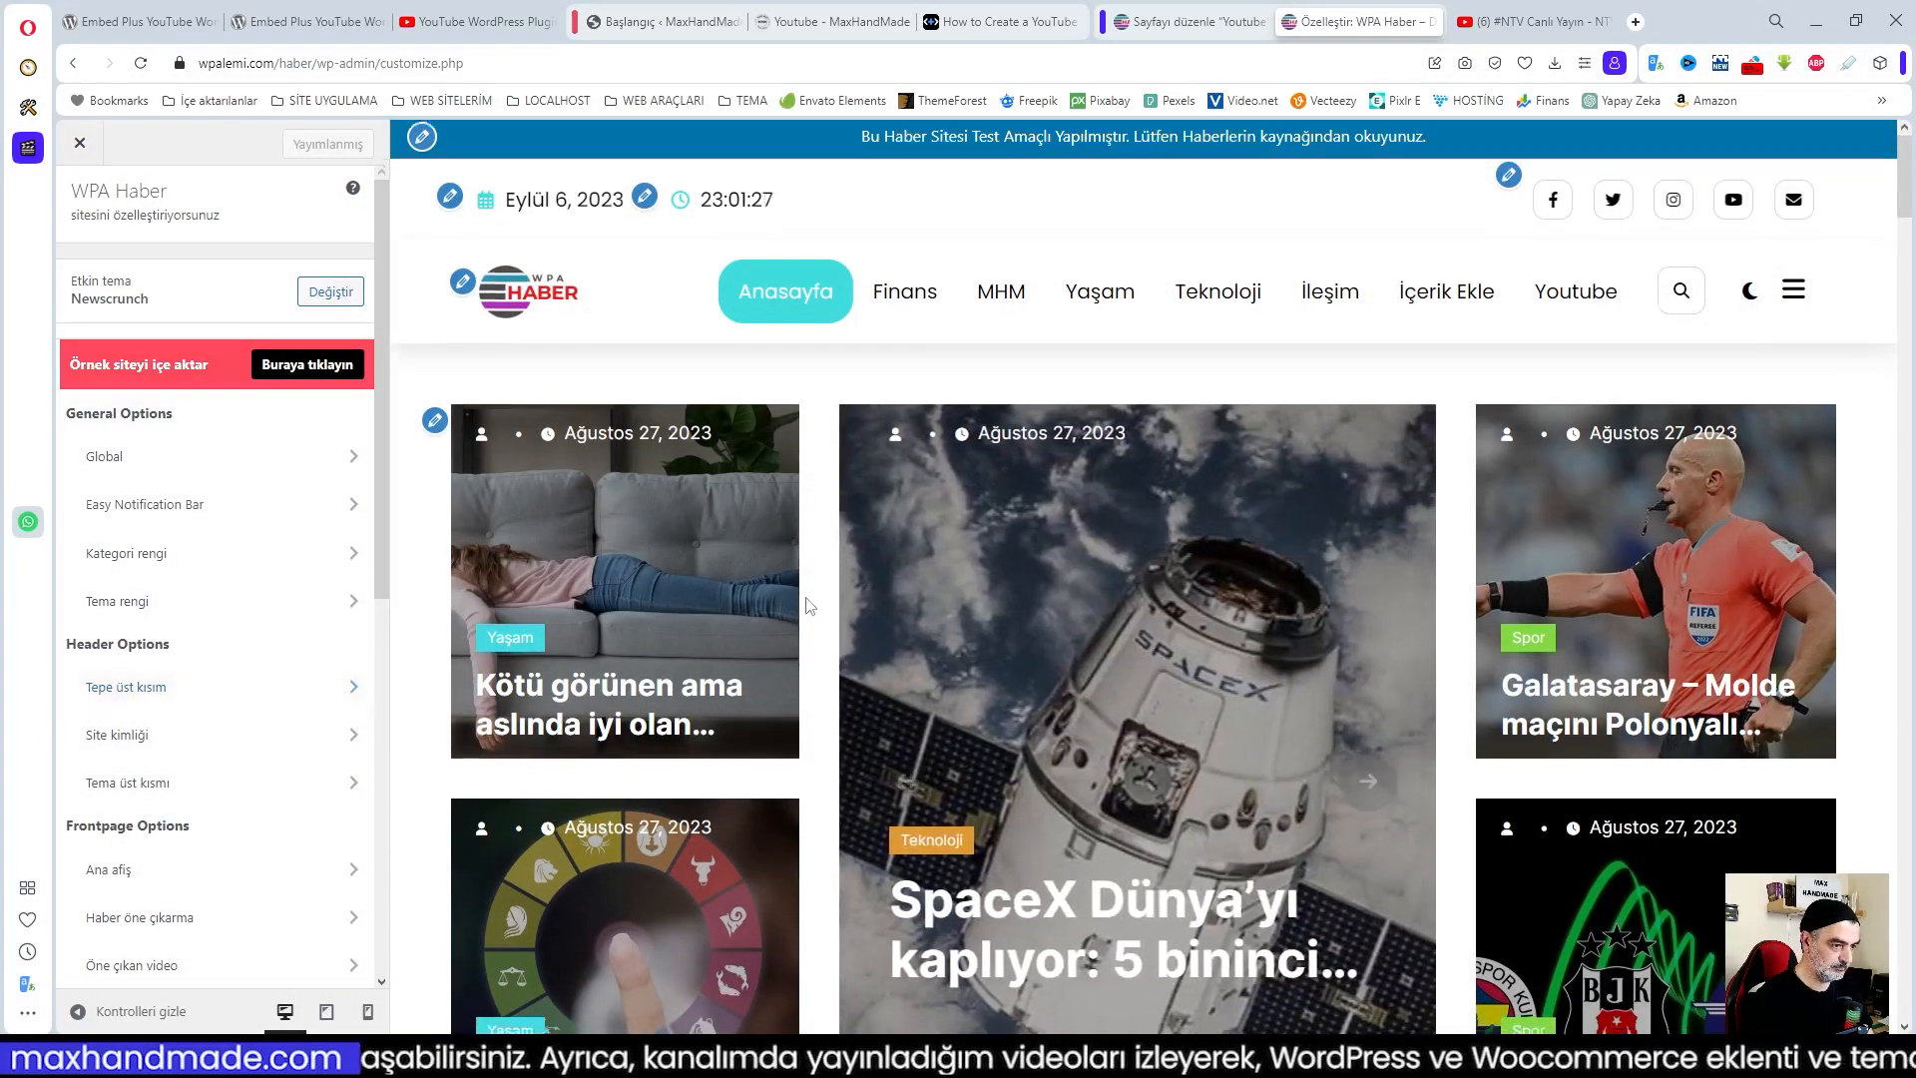
scroll(810, 606, down, 5)
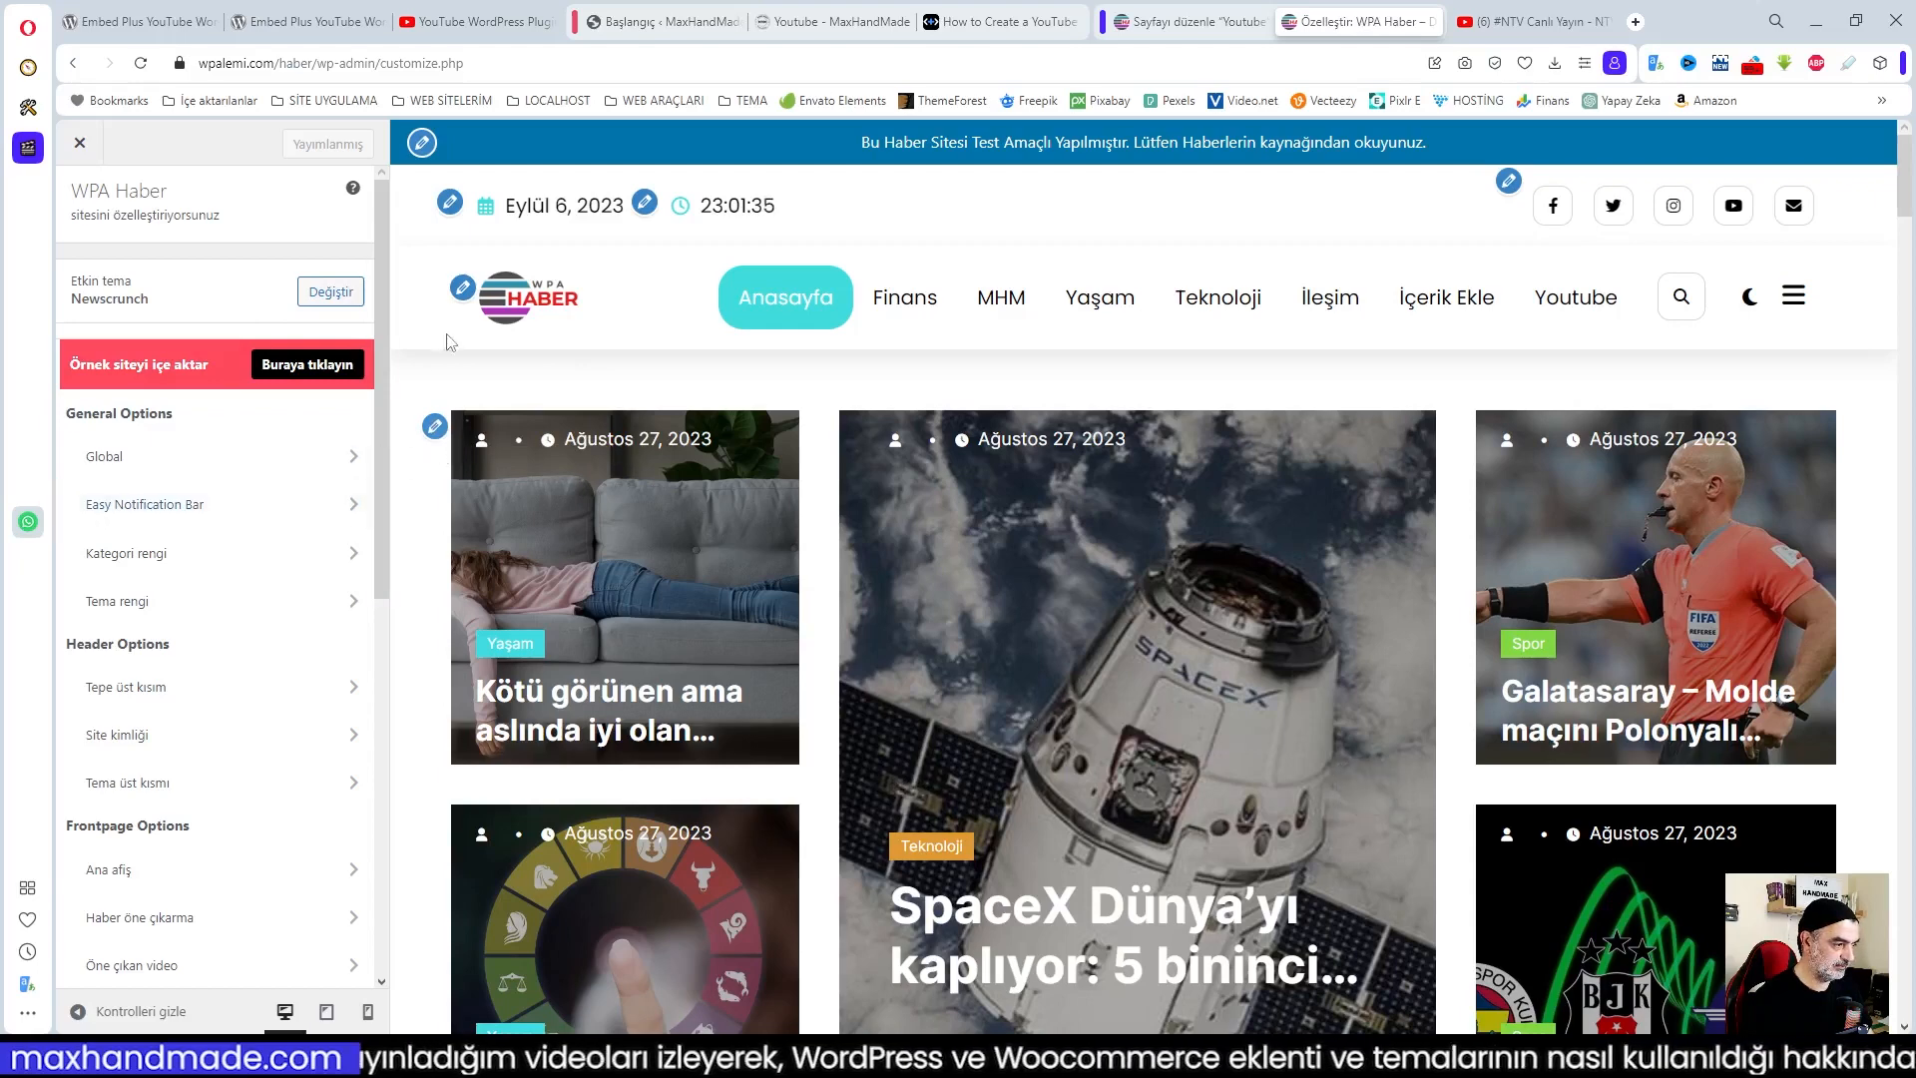
Examine the customizer settings for the site identity, the main banner and the Öne Çıkanlar news highlight section
click(461, 288)
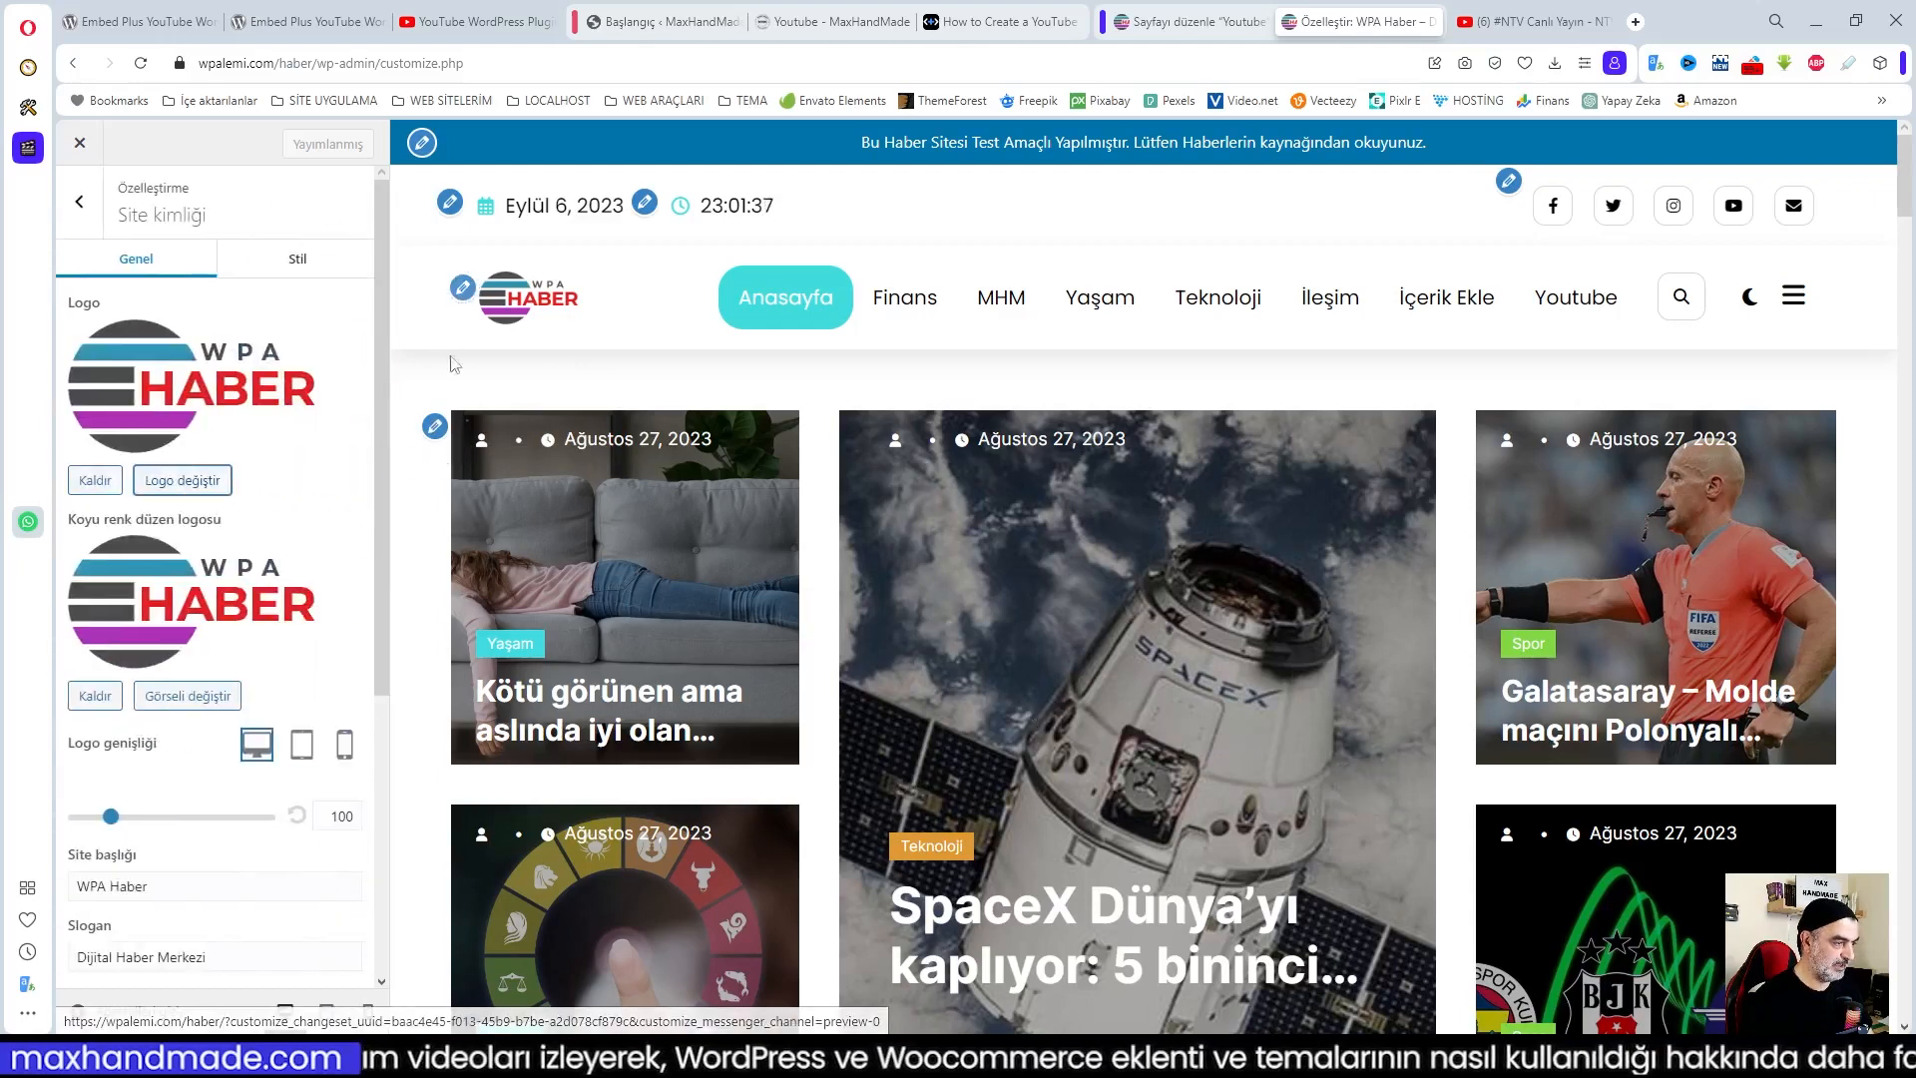
click(435, 428)
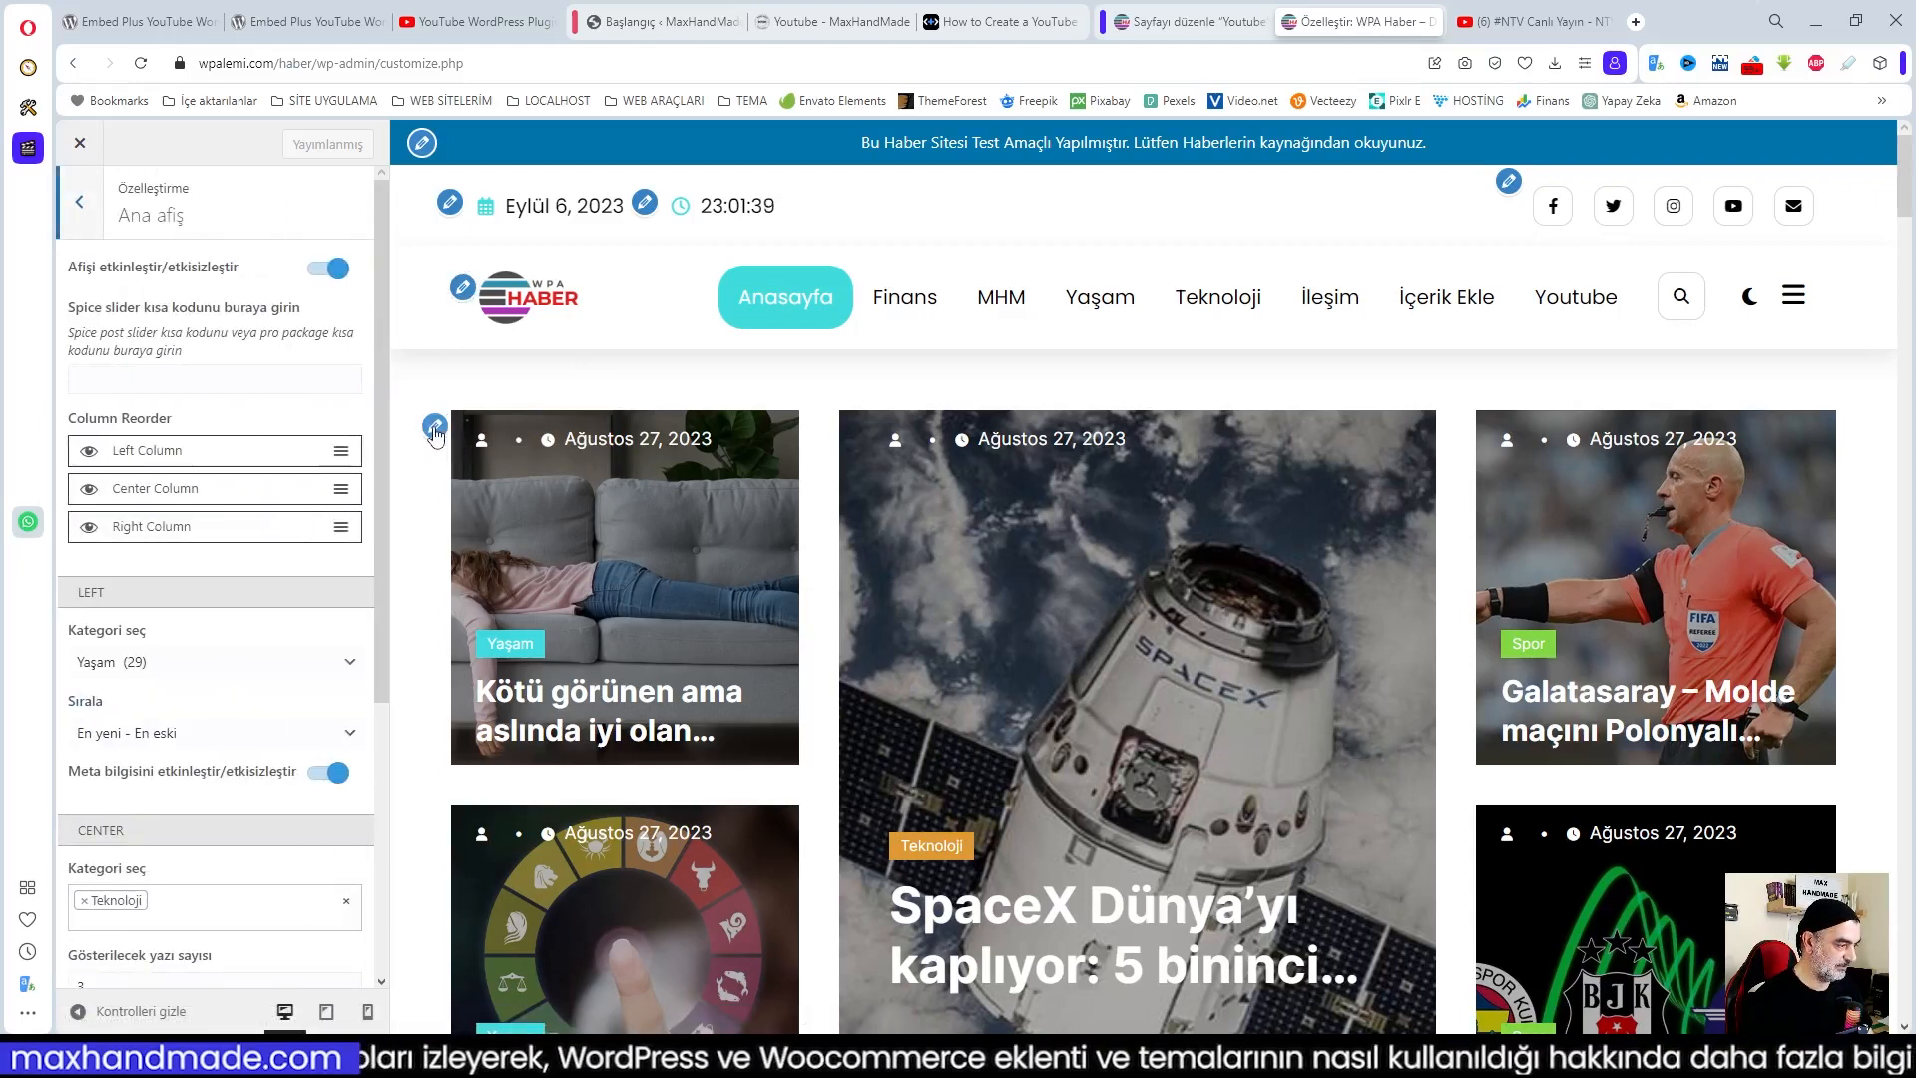
scroll(303, 529, down, 4)
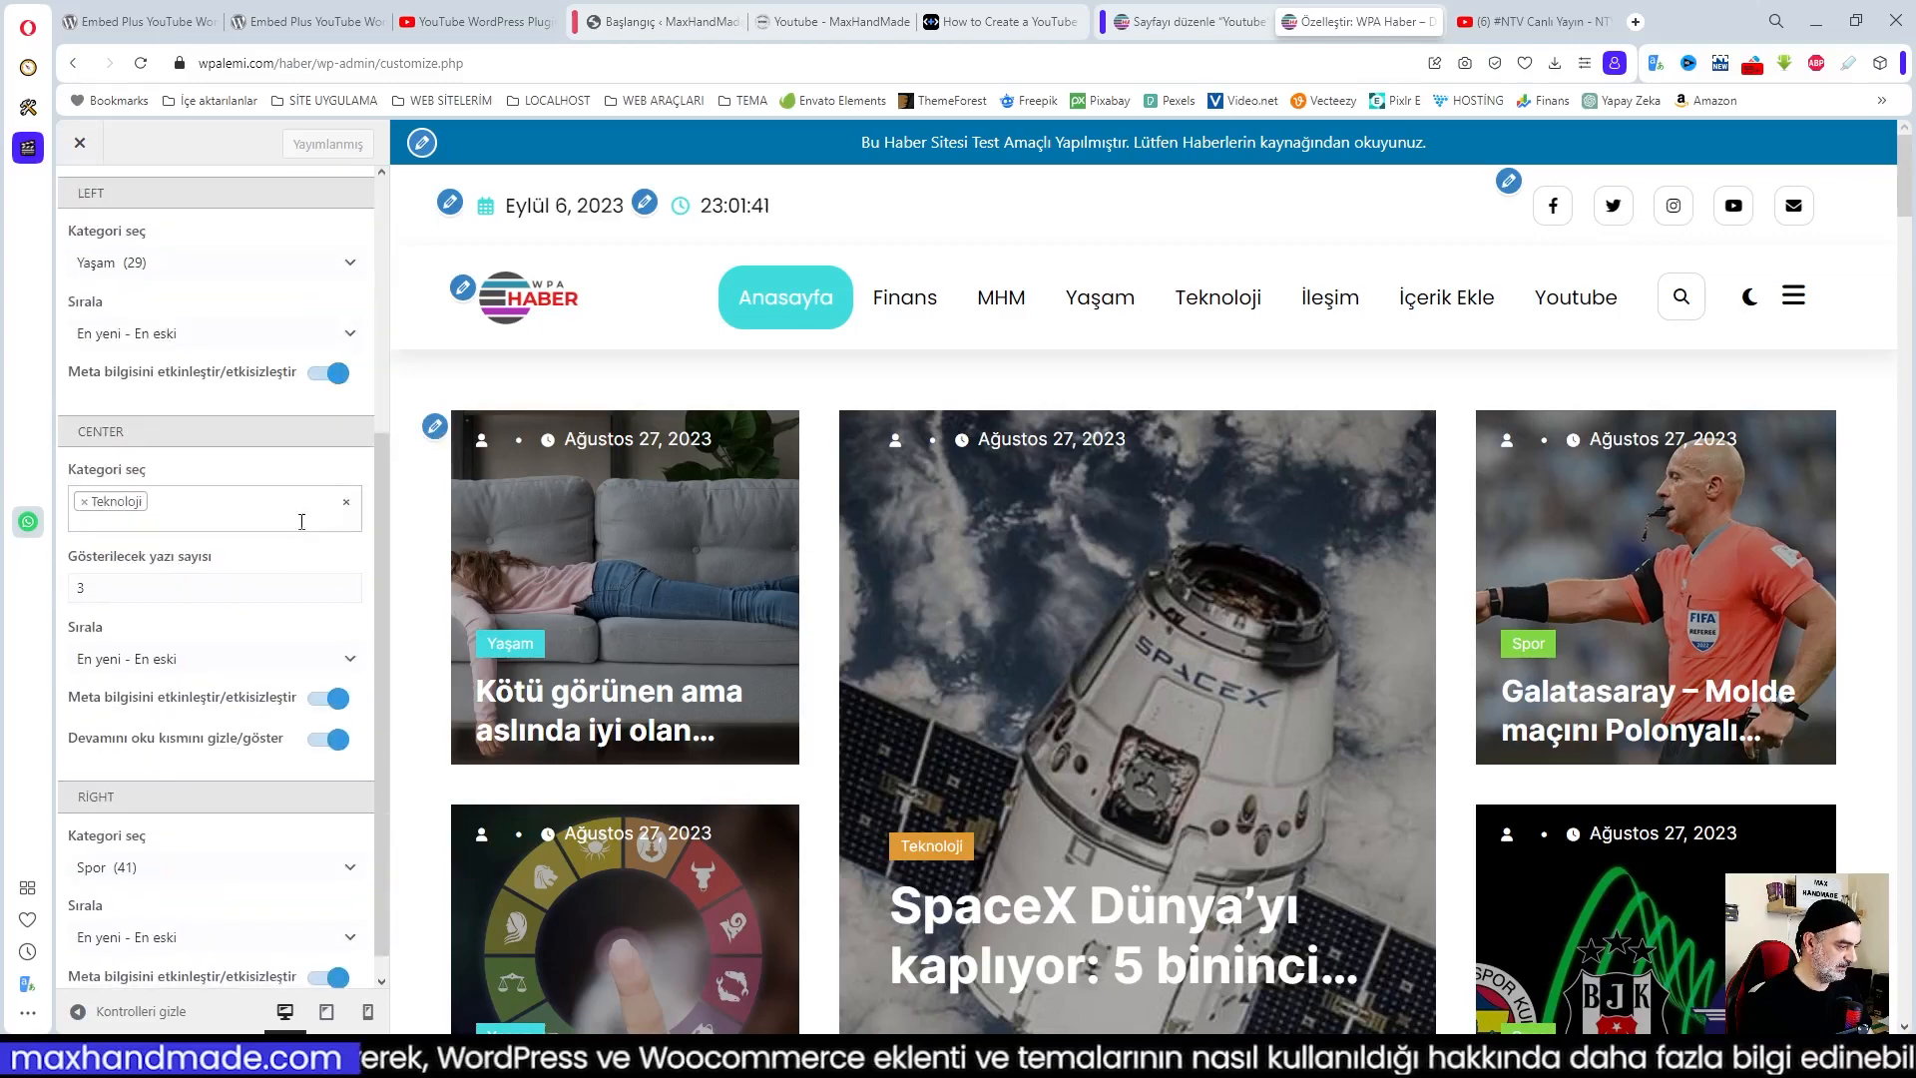
scroll(302, 529, up, 4)
scroll(1507, 703, down, 1)
scroll(1507, 703, down, 8)
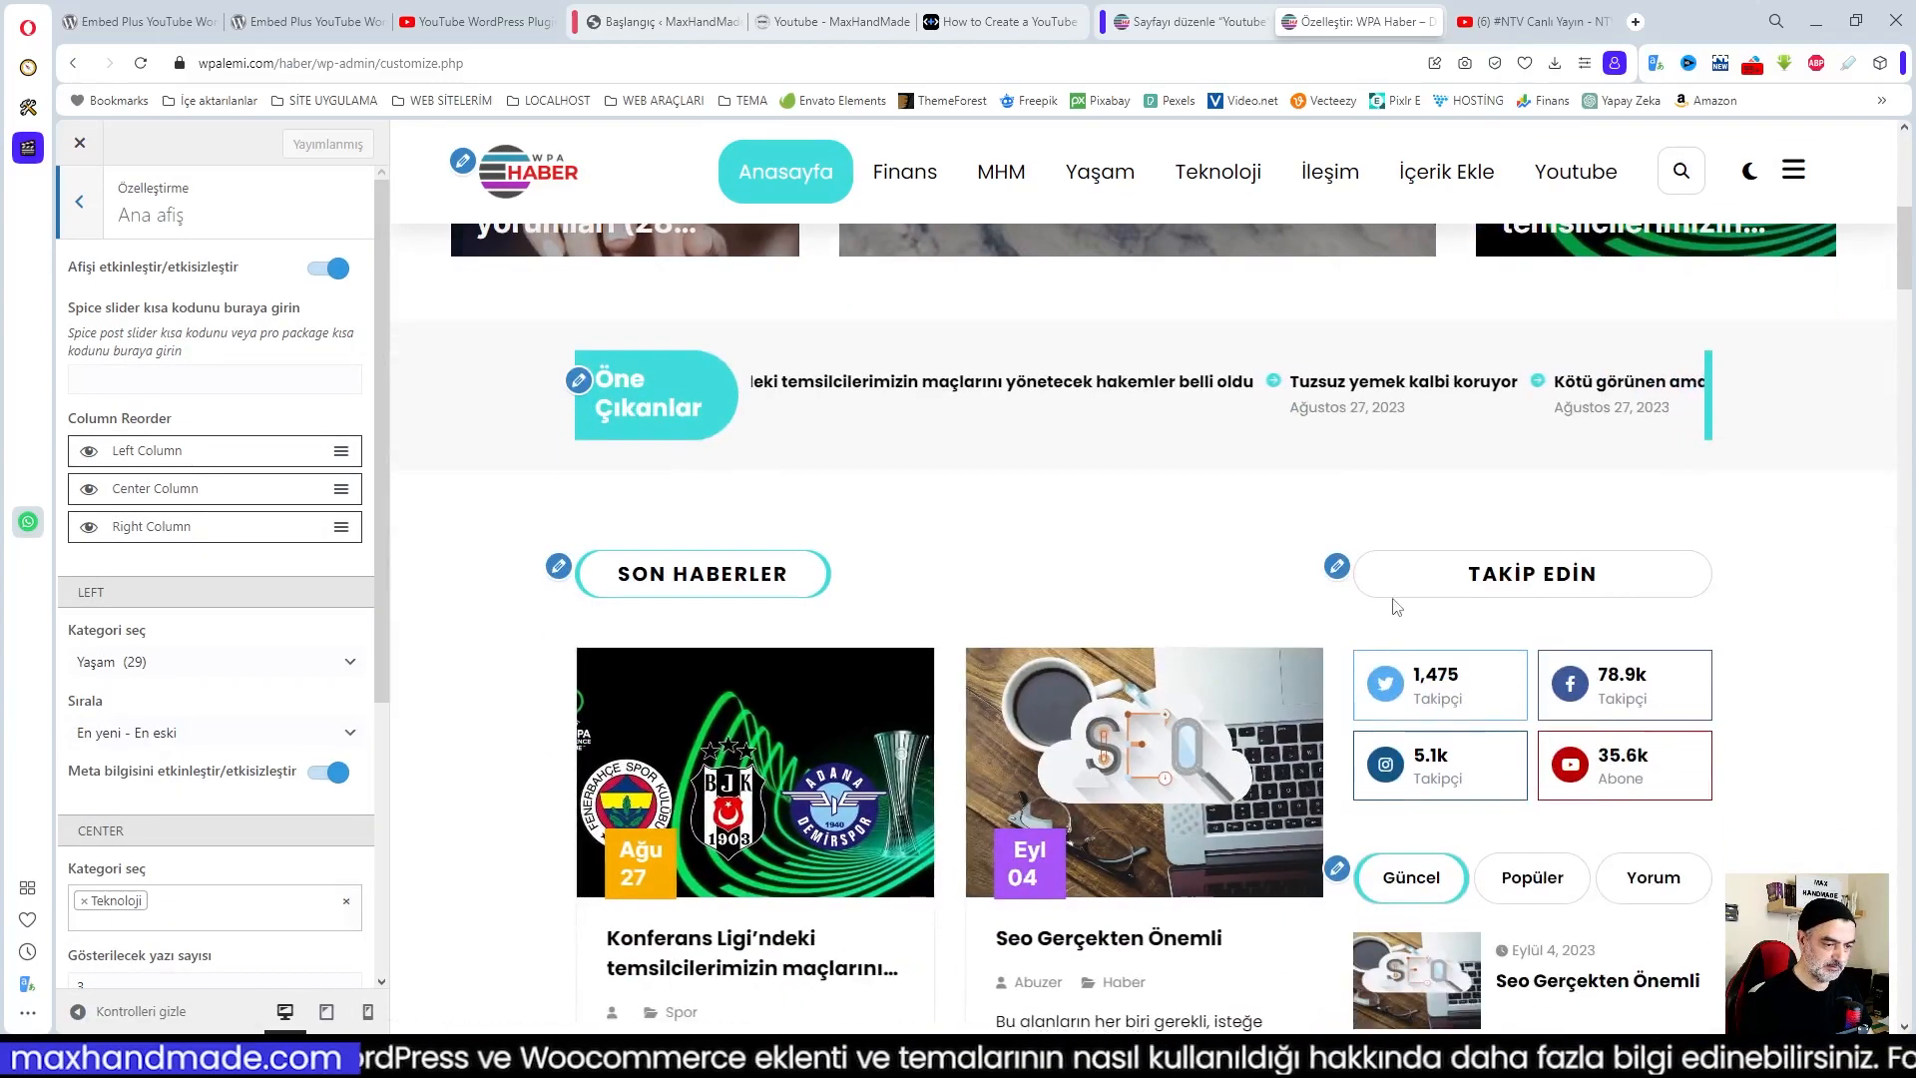
click(579, 380)
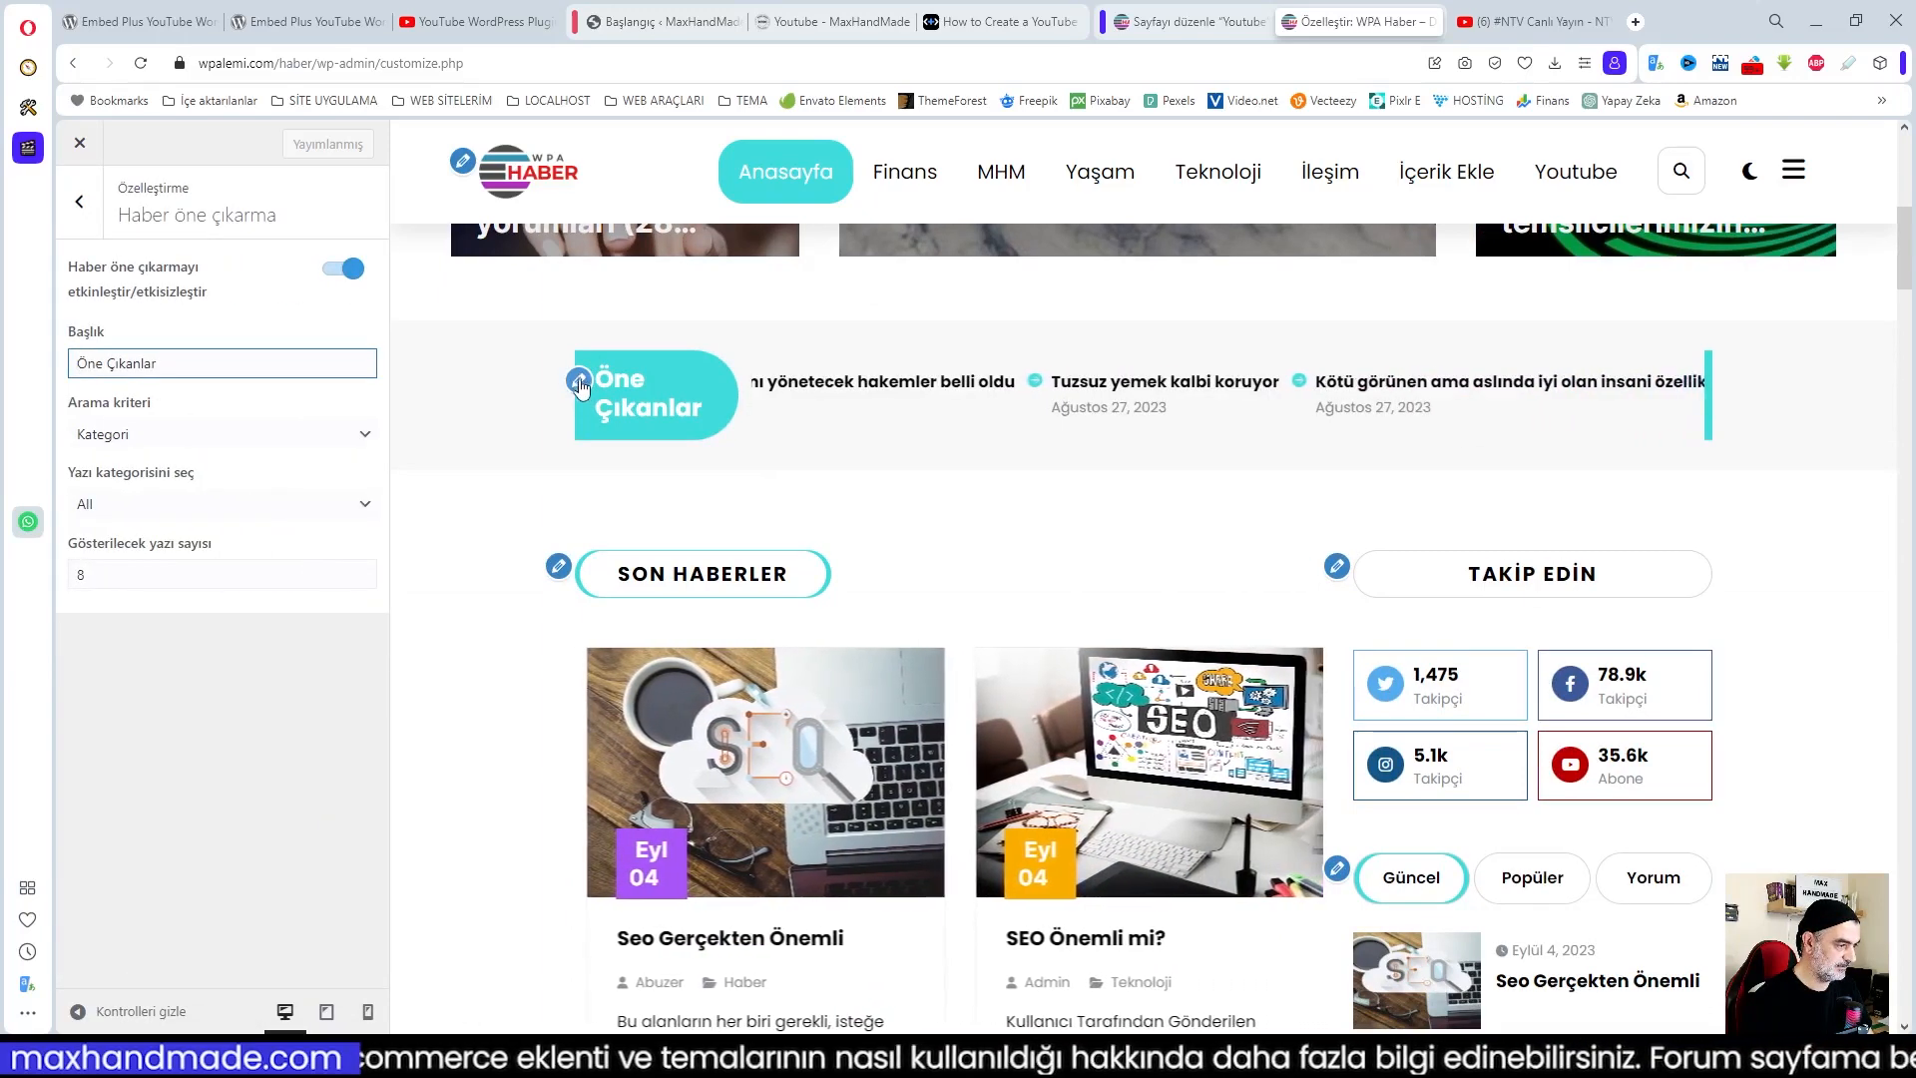
Add a Metin (text) widget to the front page's Ön sol içerik 1 widget area, which holds SON HABERLER
click(558, 566)
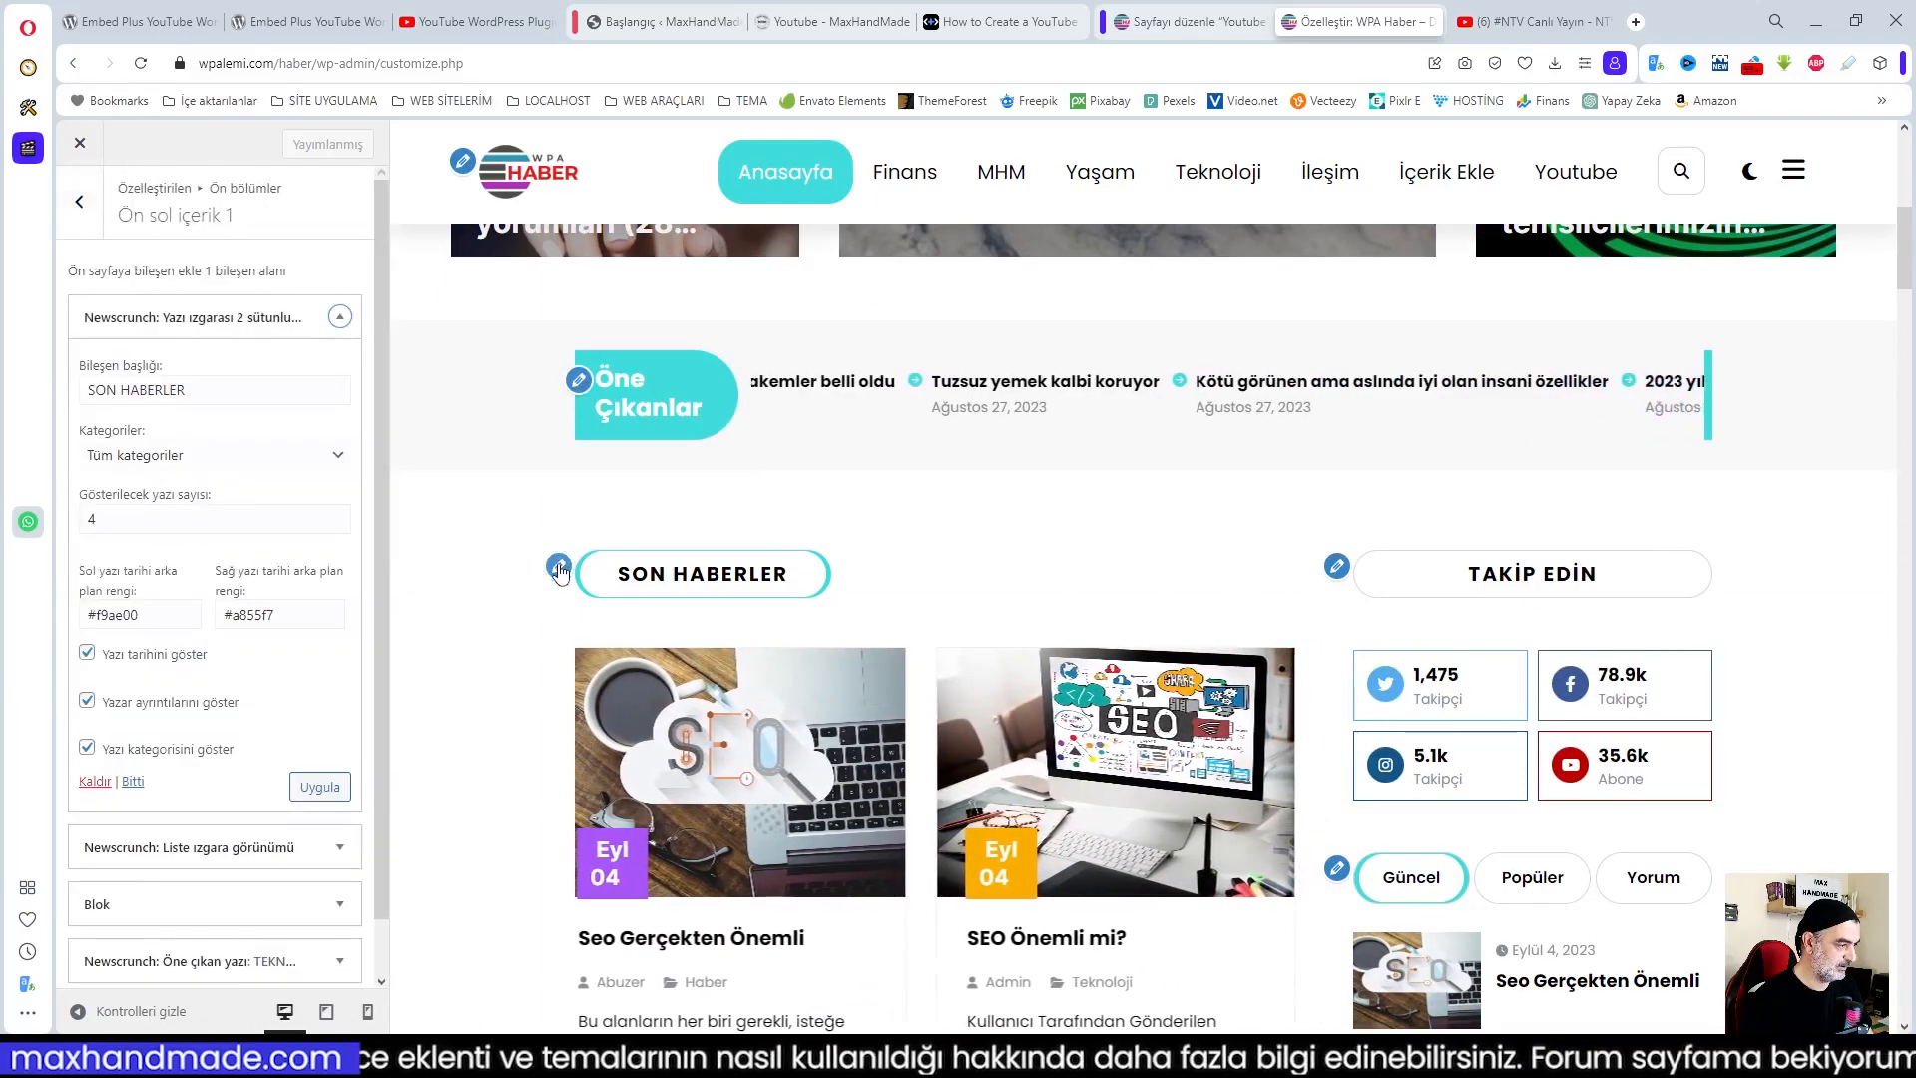
click(340, 316)
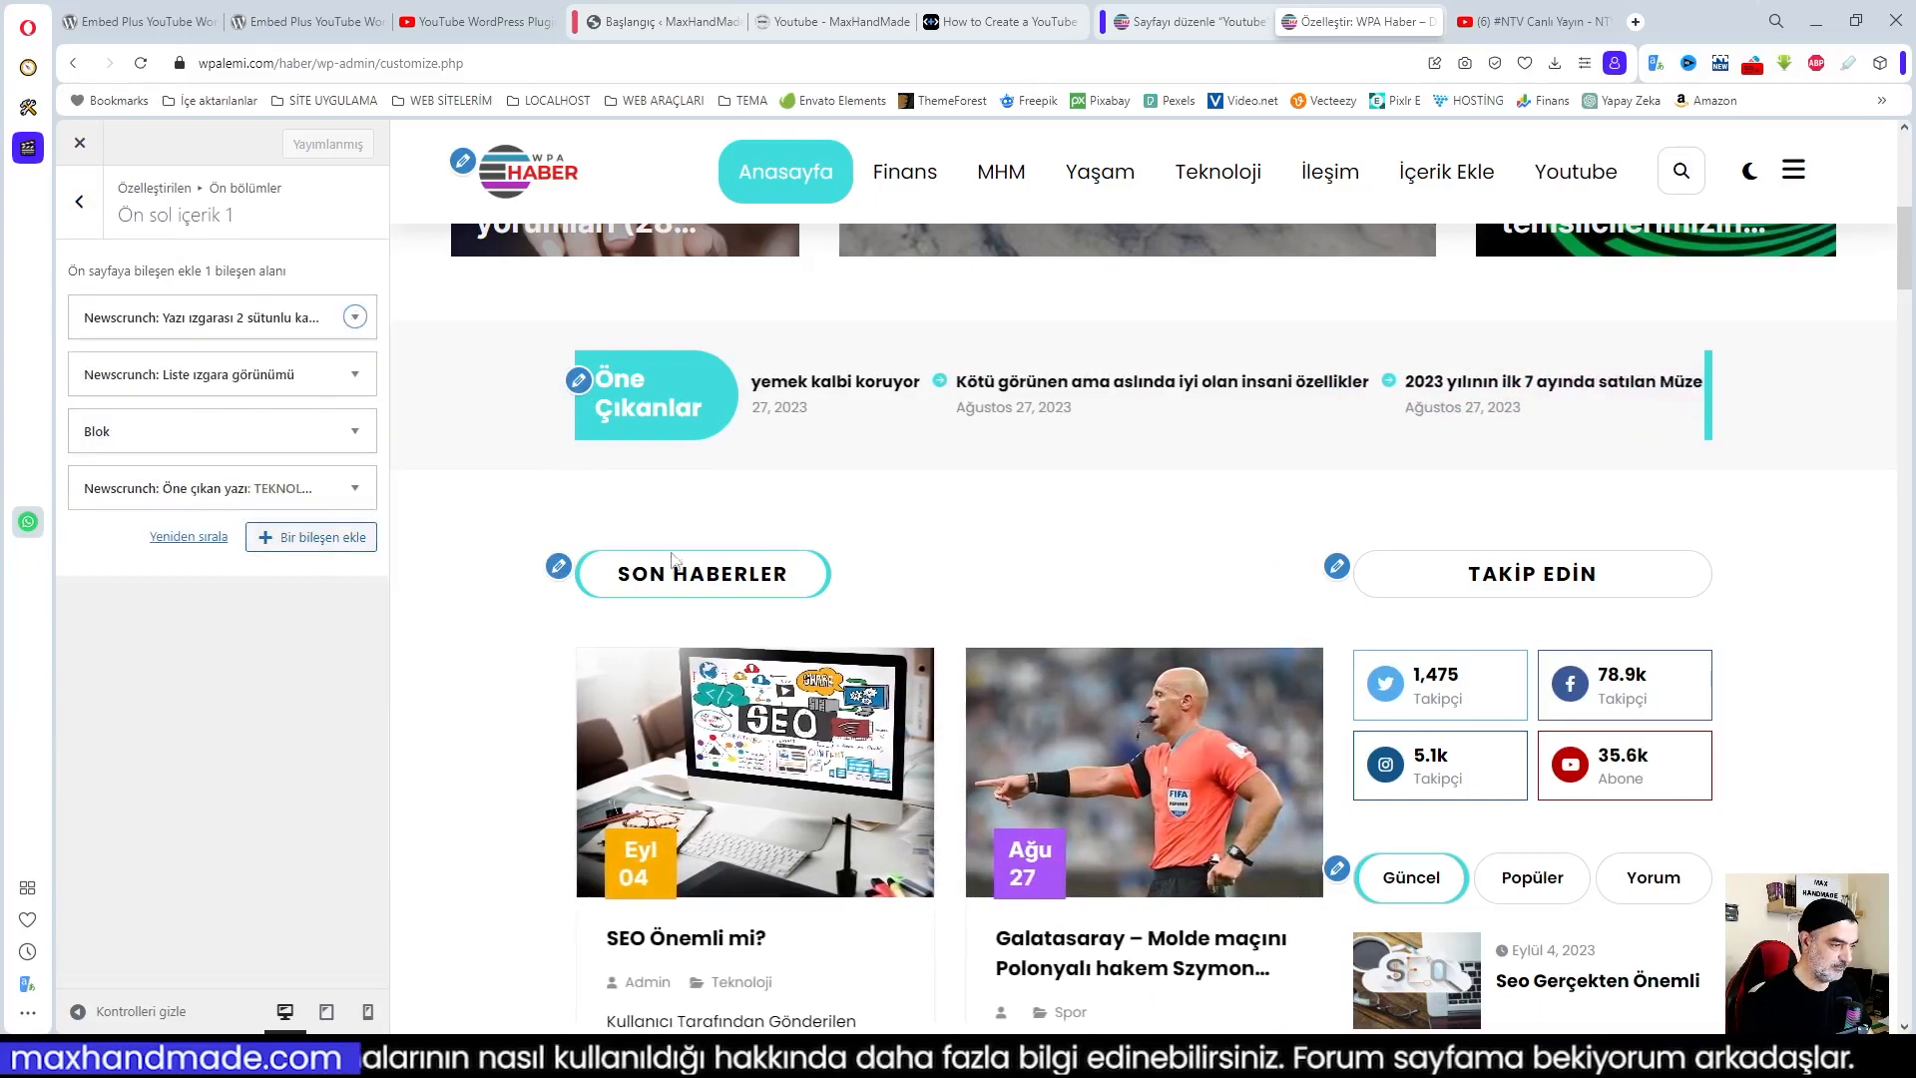
click(312, 540)
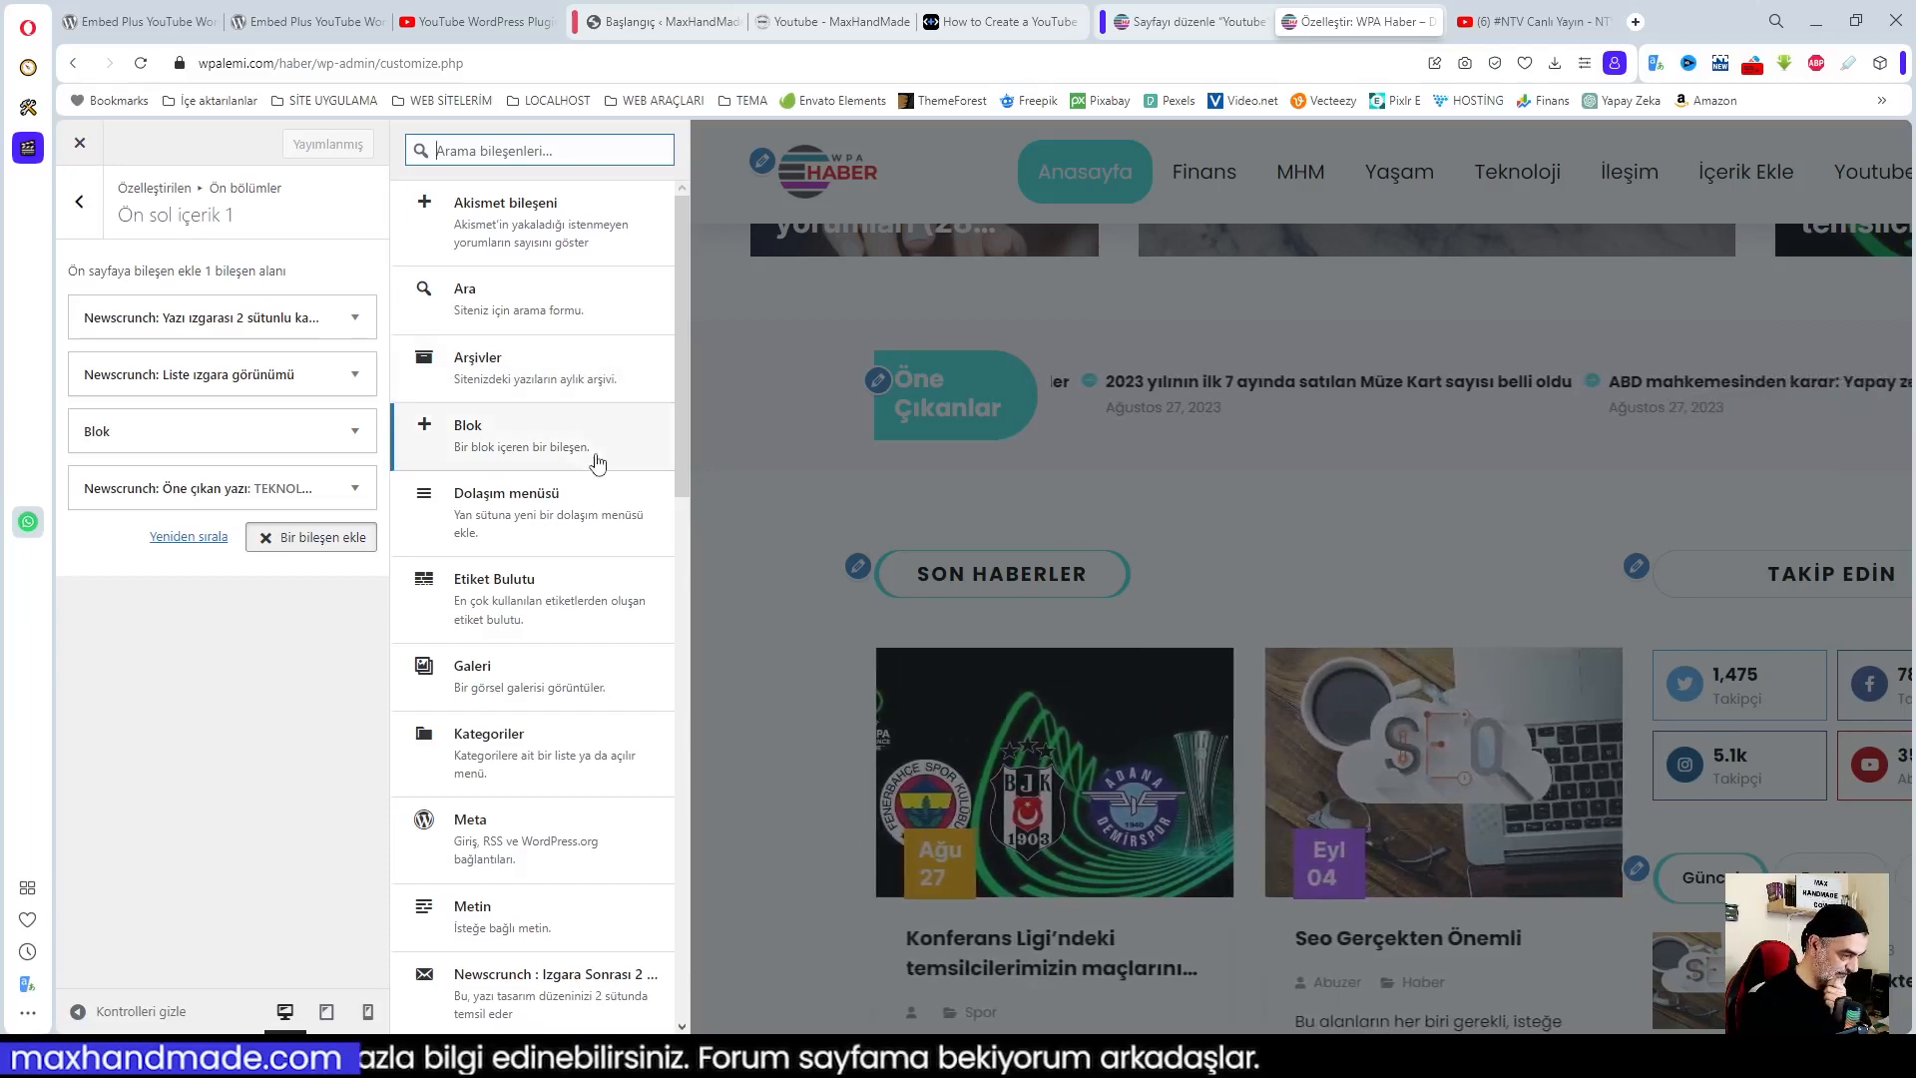
scroll(596, 461, down, 3)
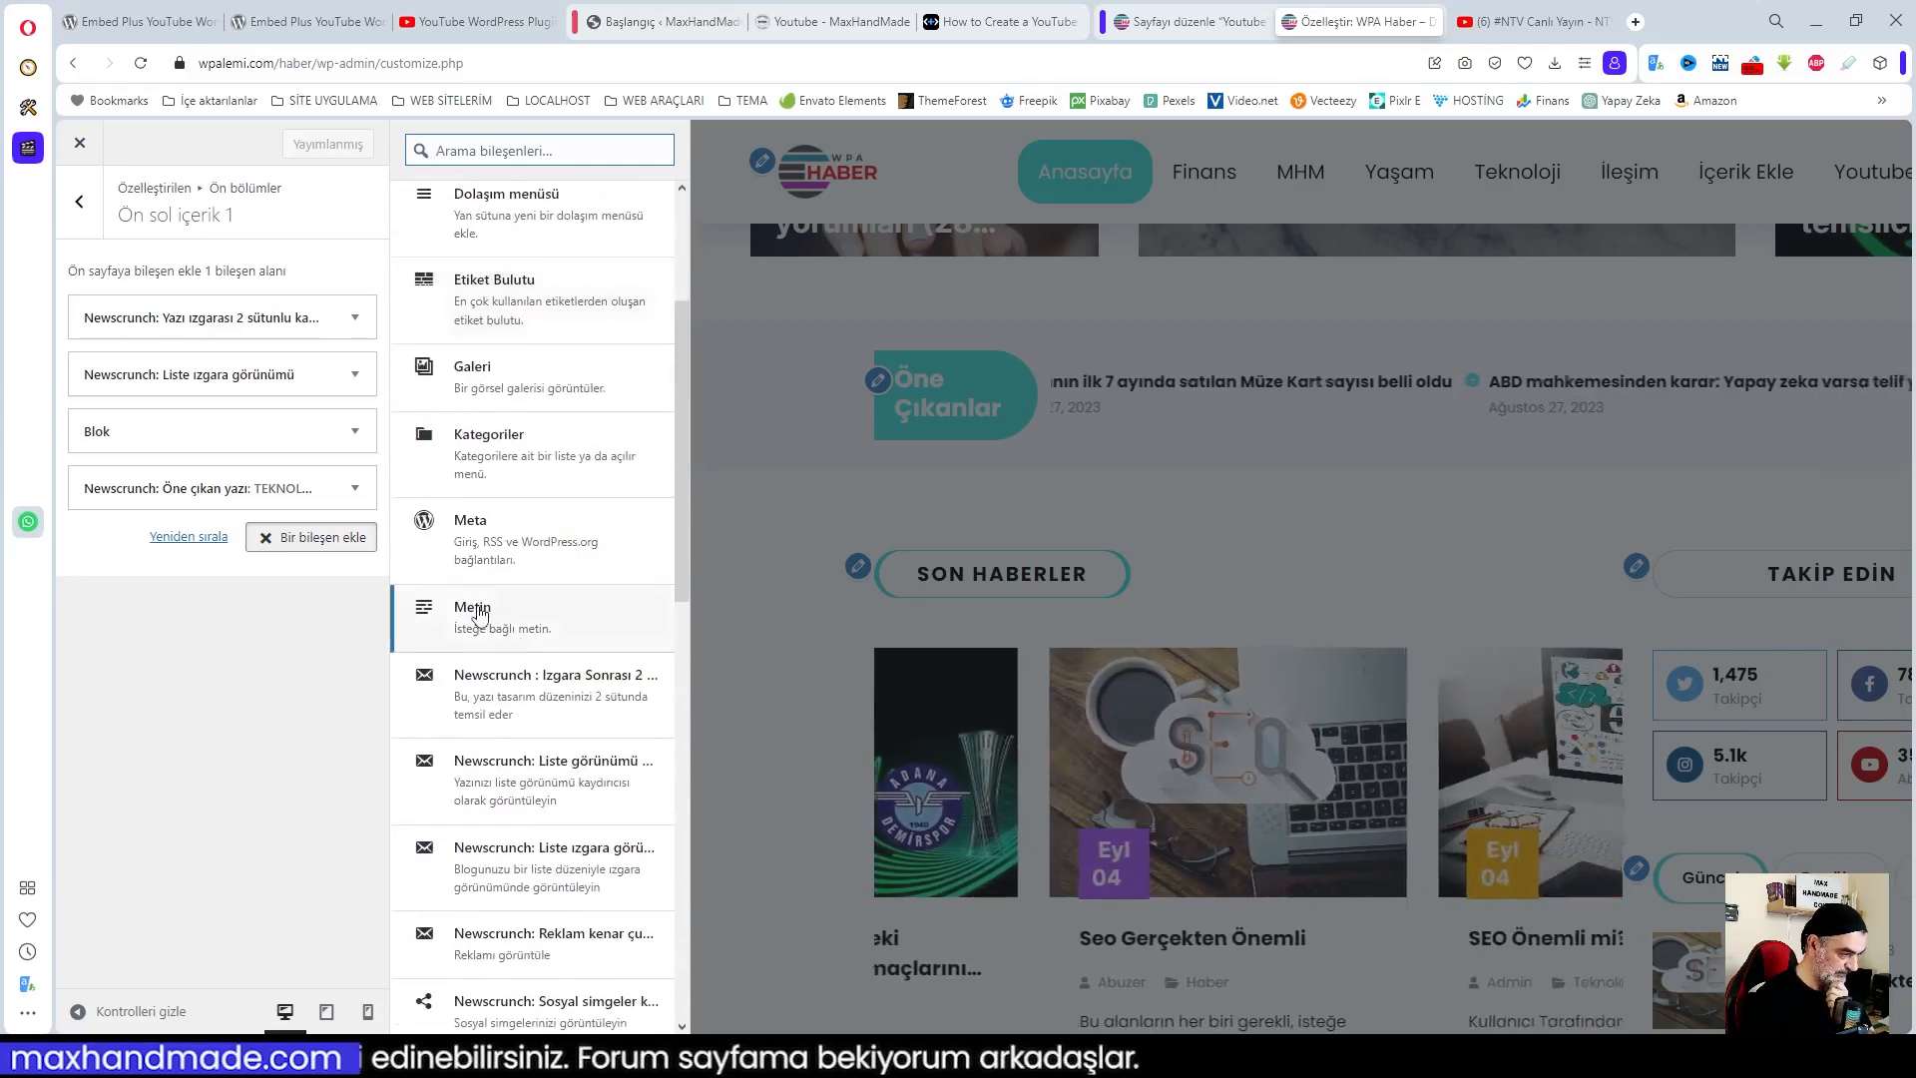
click(590, 613)
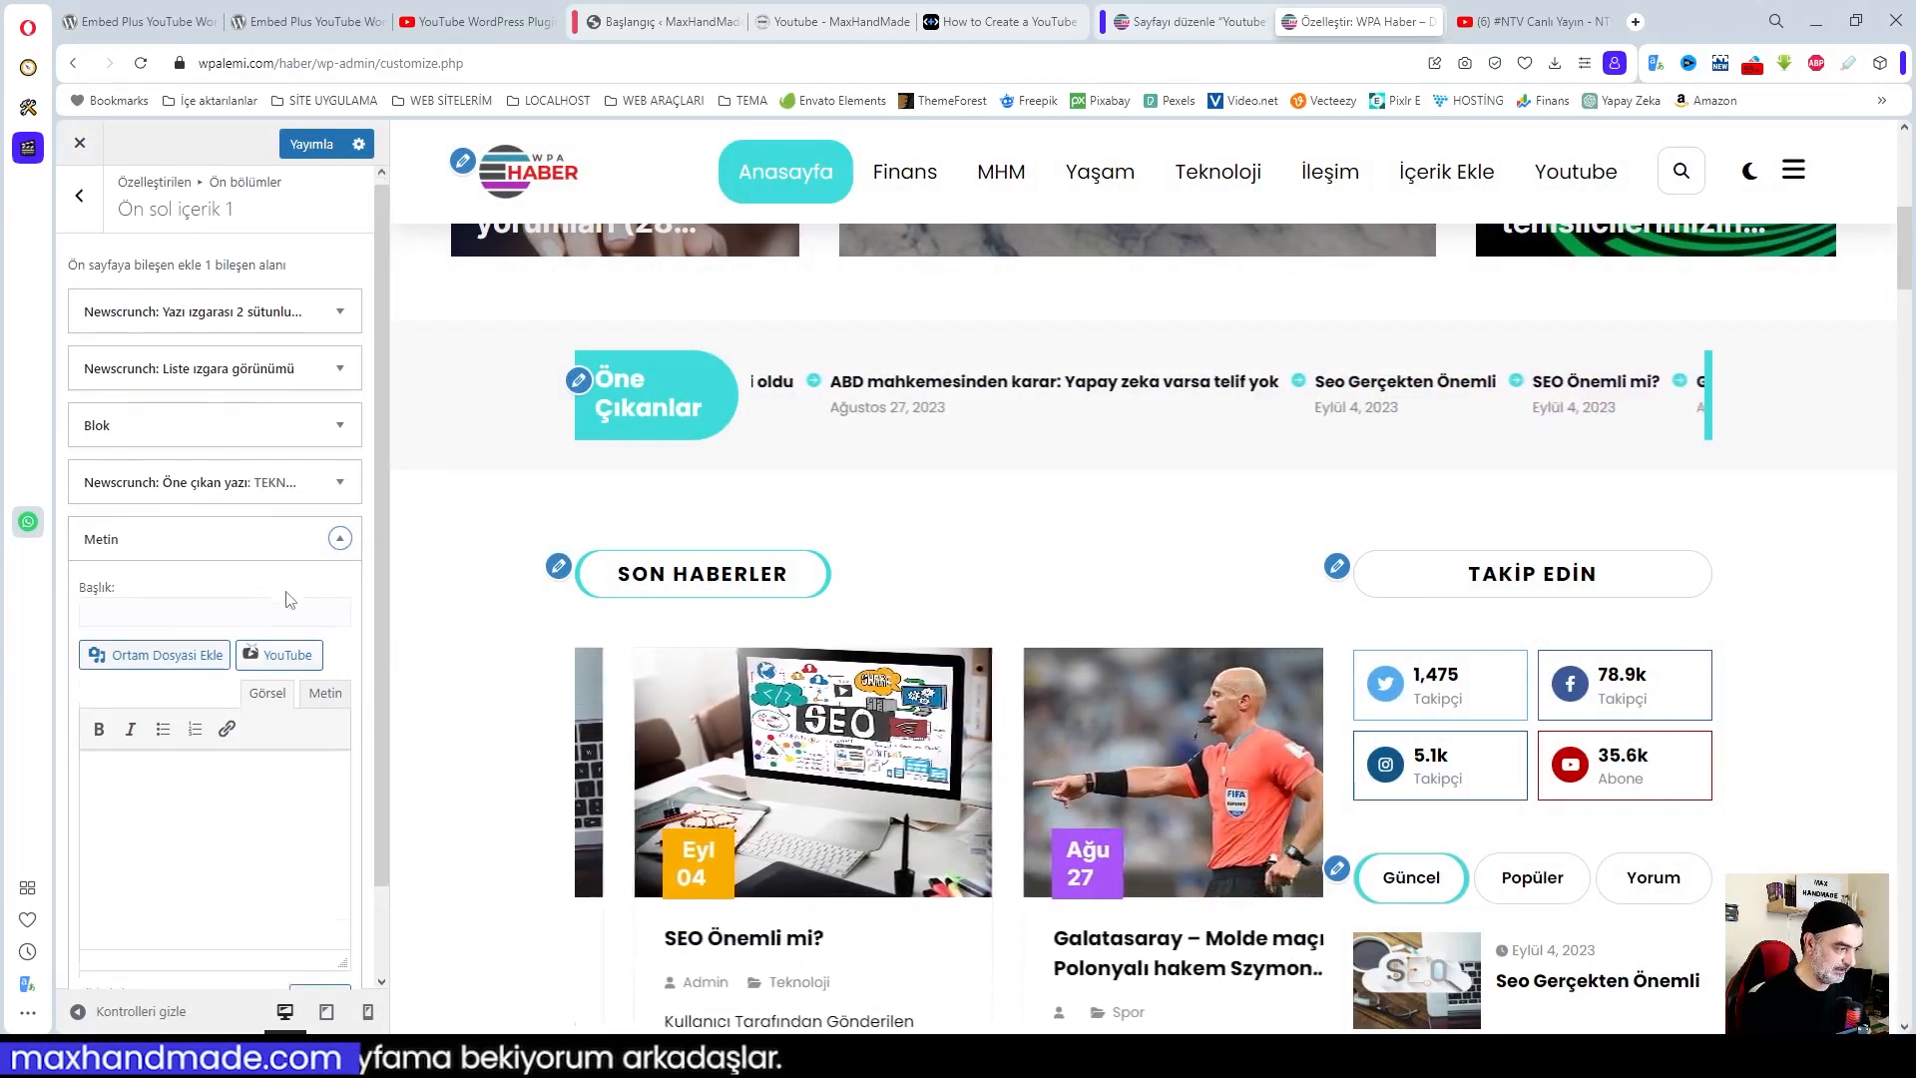
scroll(289, 598, down, 1)
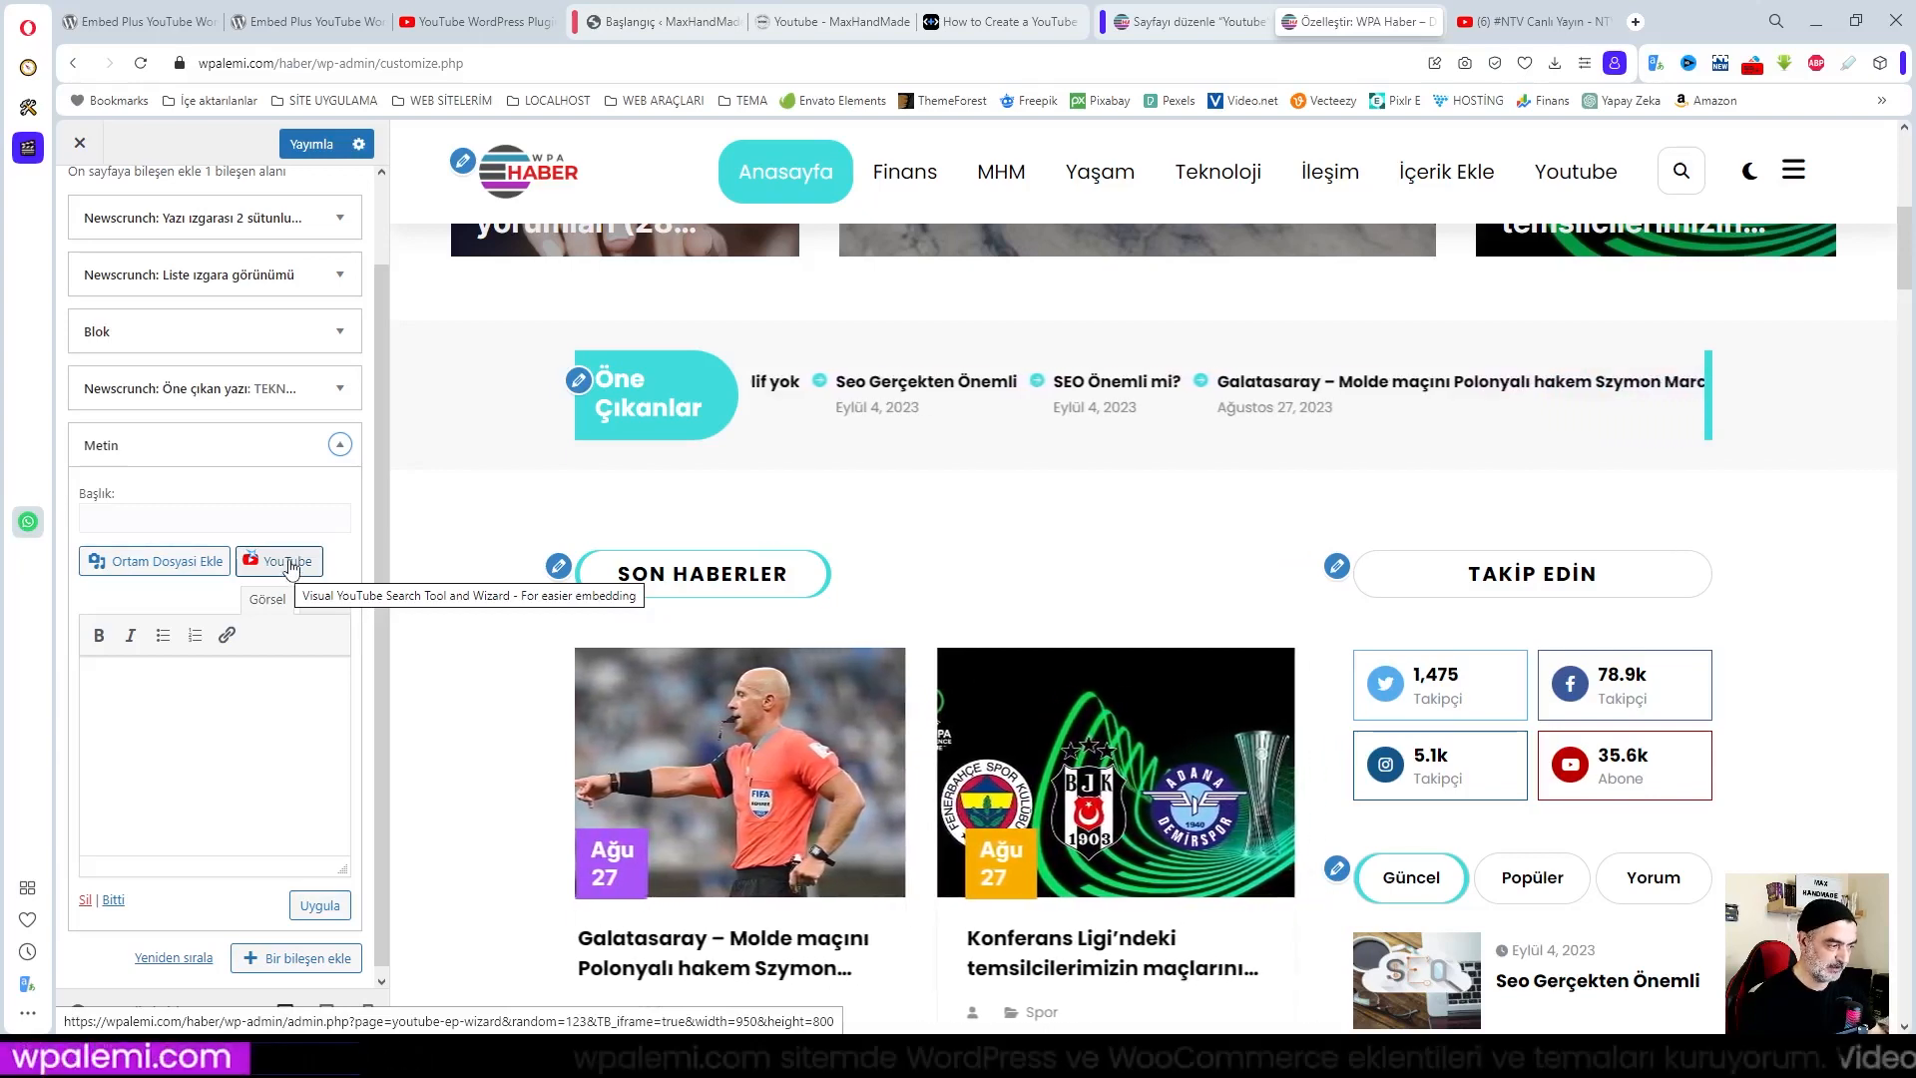
click(289, 565)
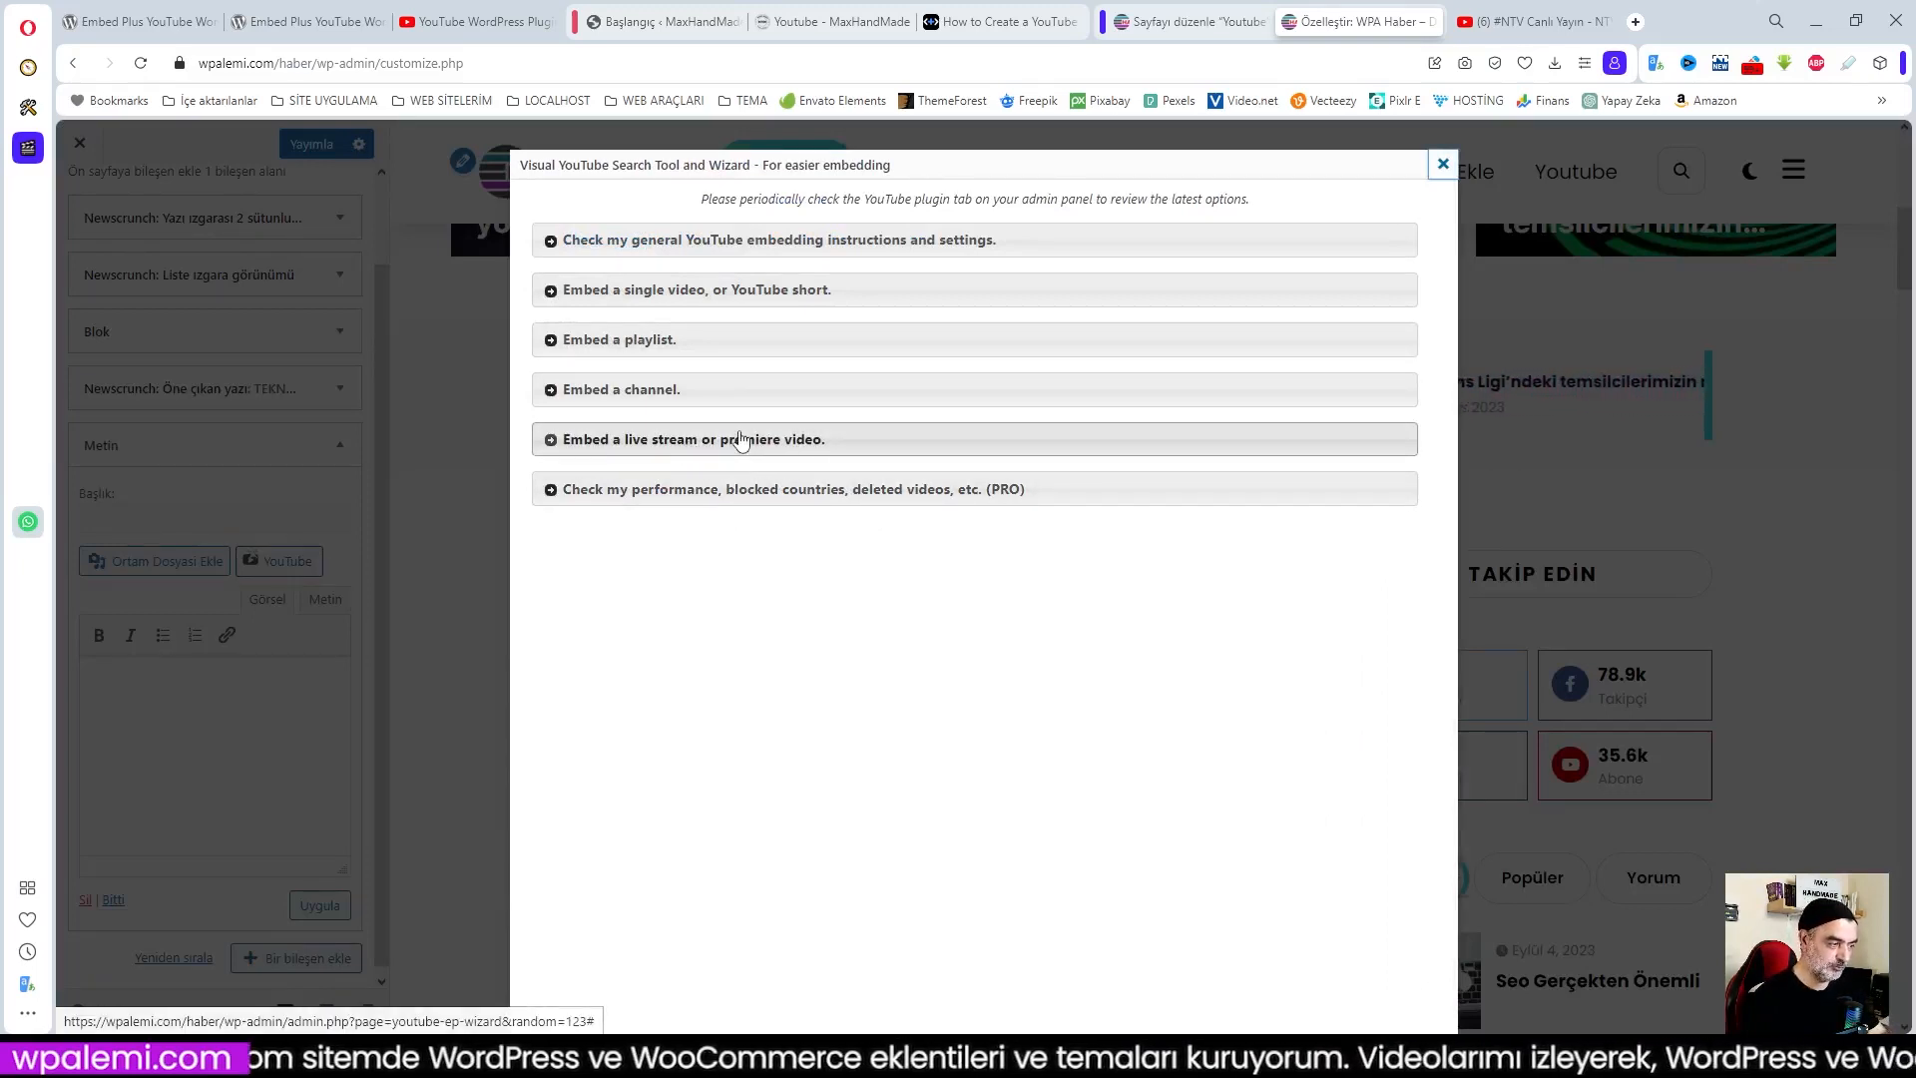
click(667, 444)
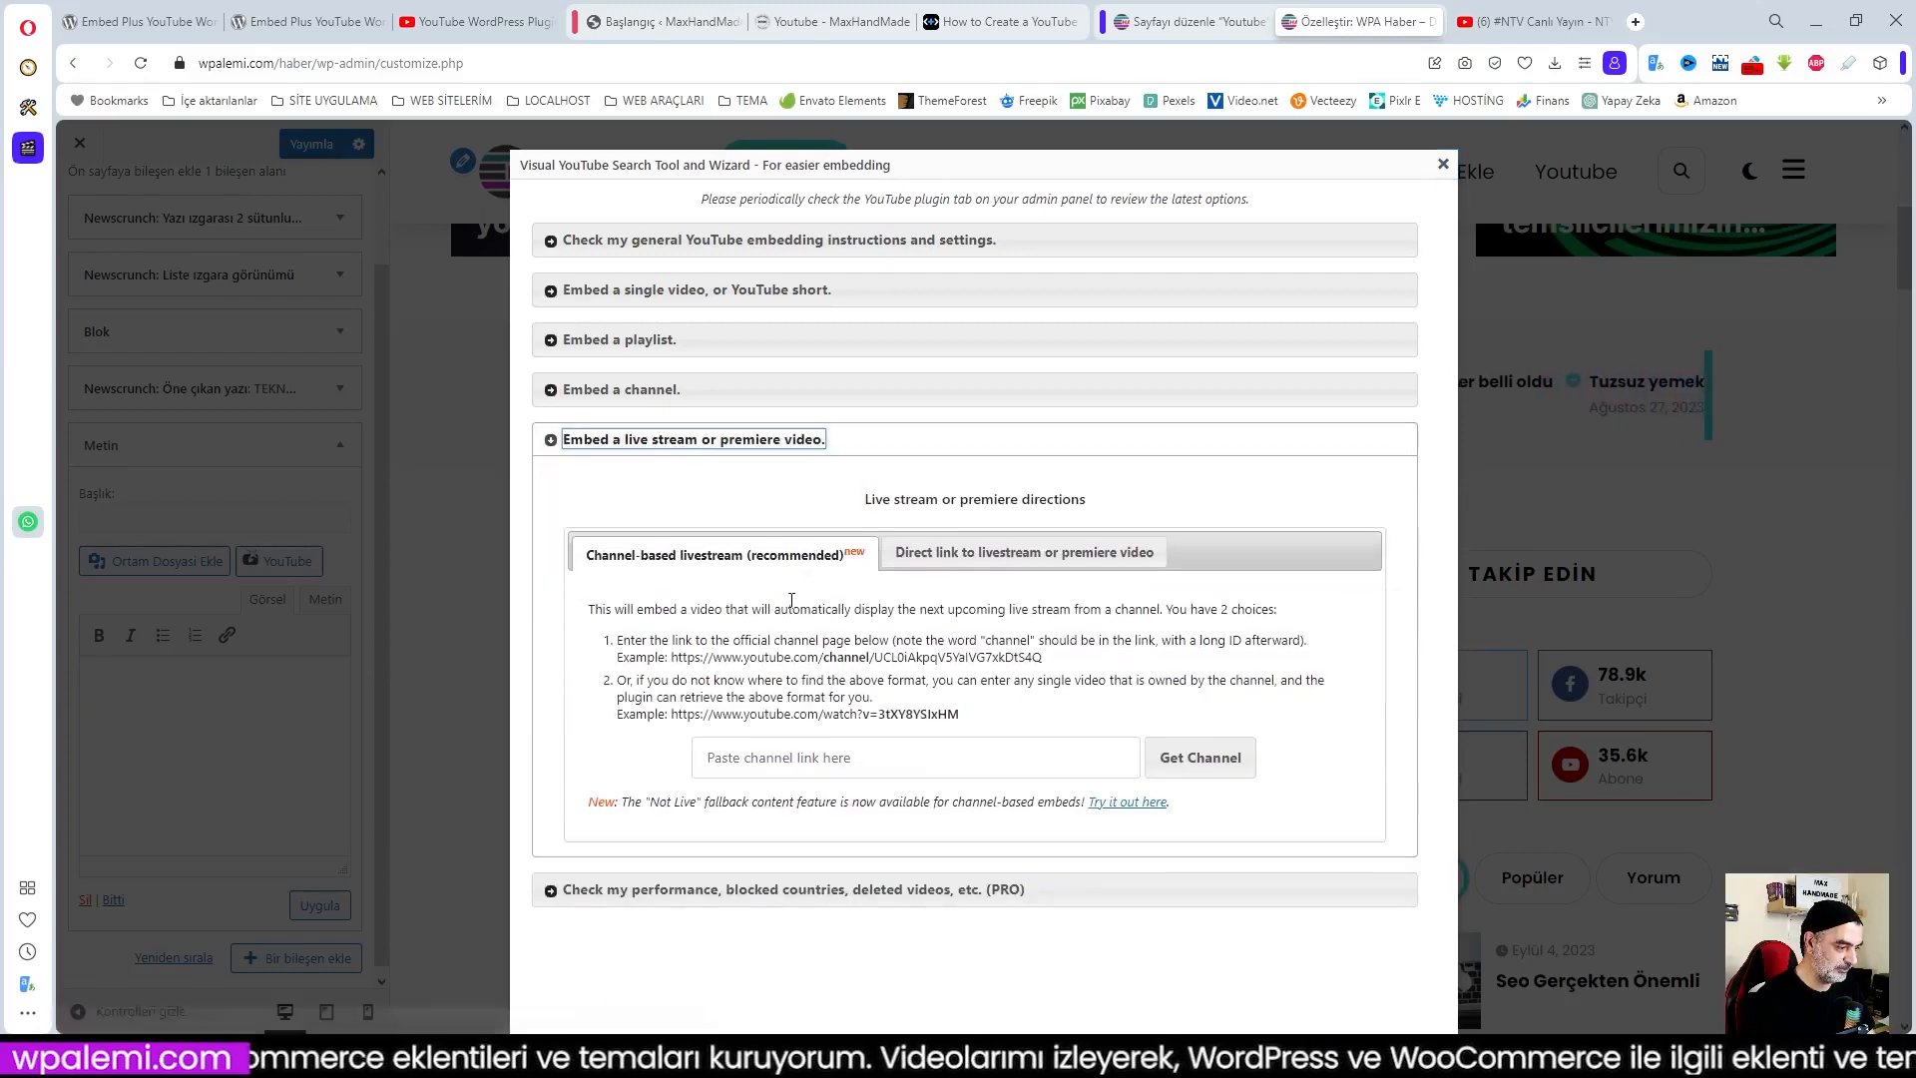
click(1018, 555)
click(878, 723)
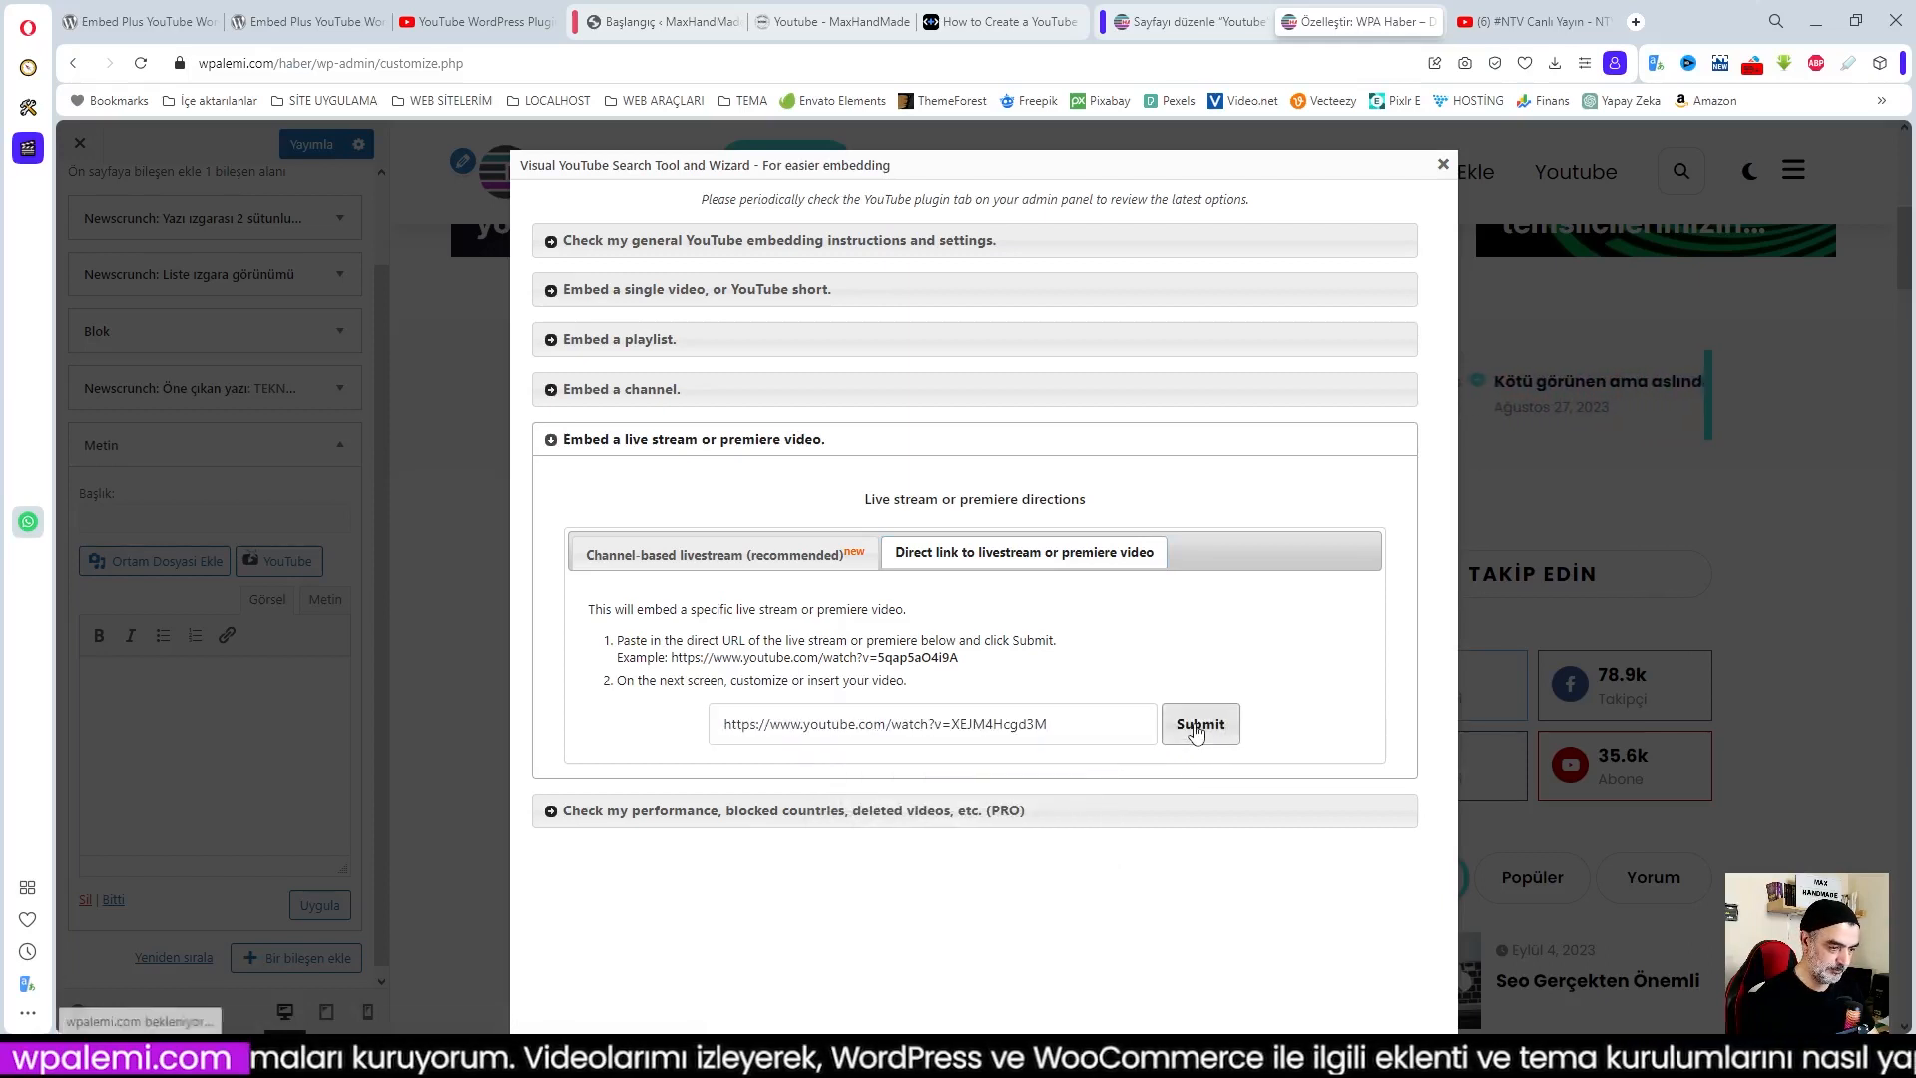
key(Return)
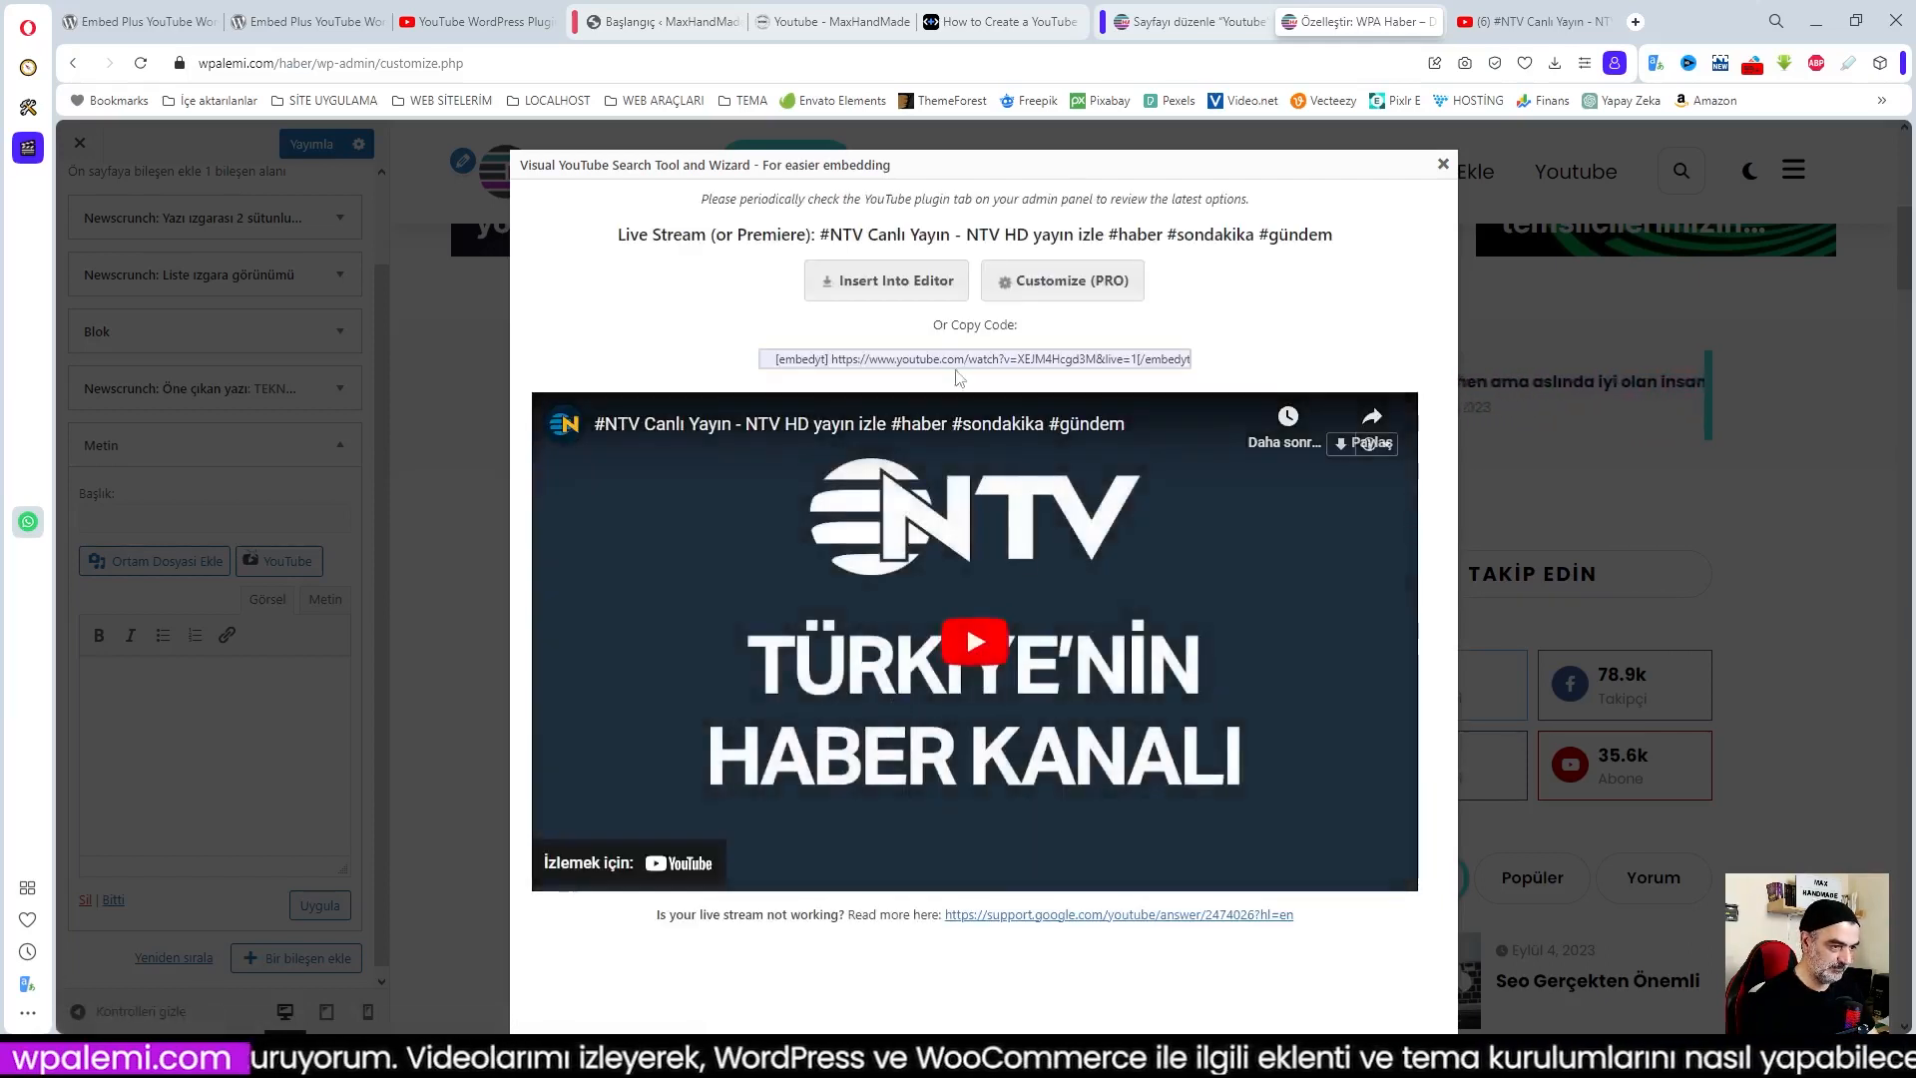
click(887, 281)
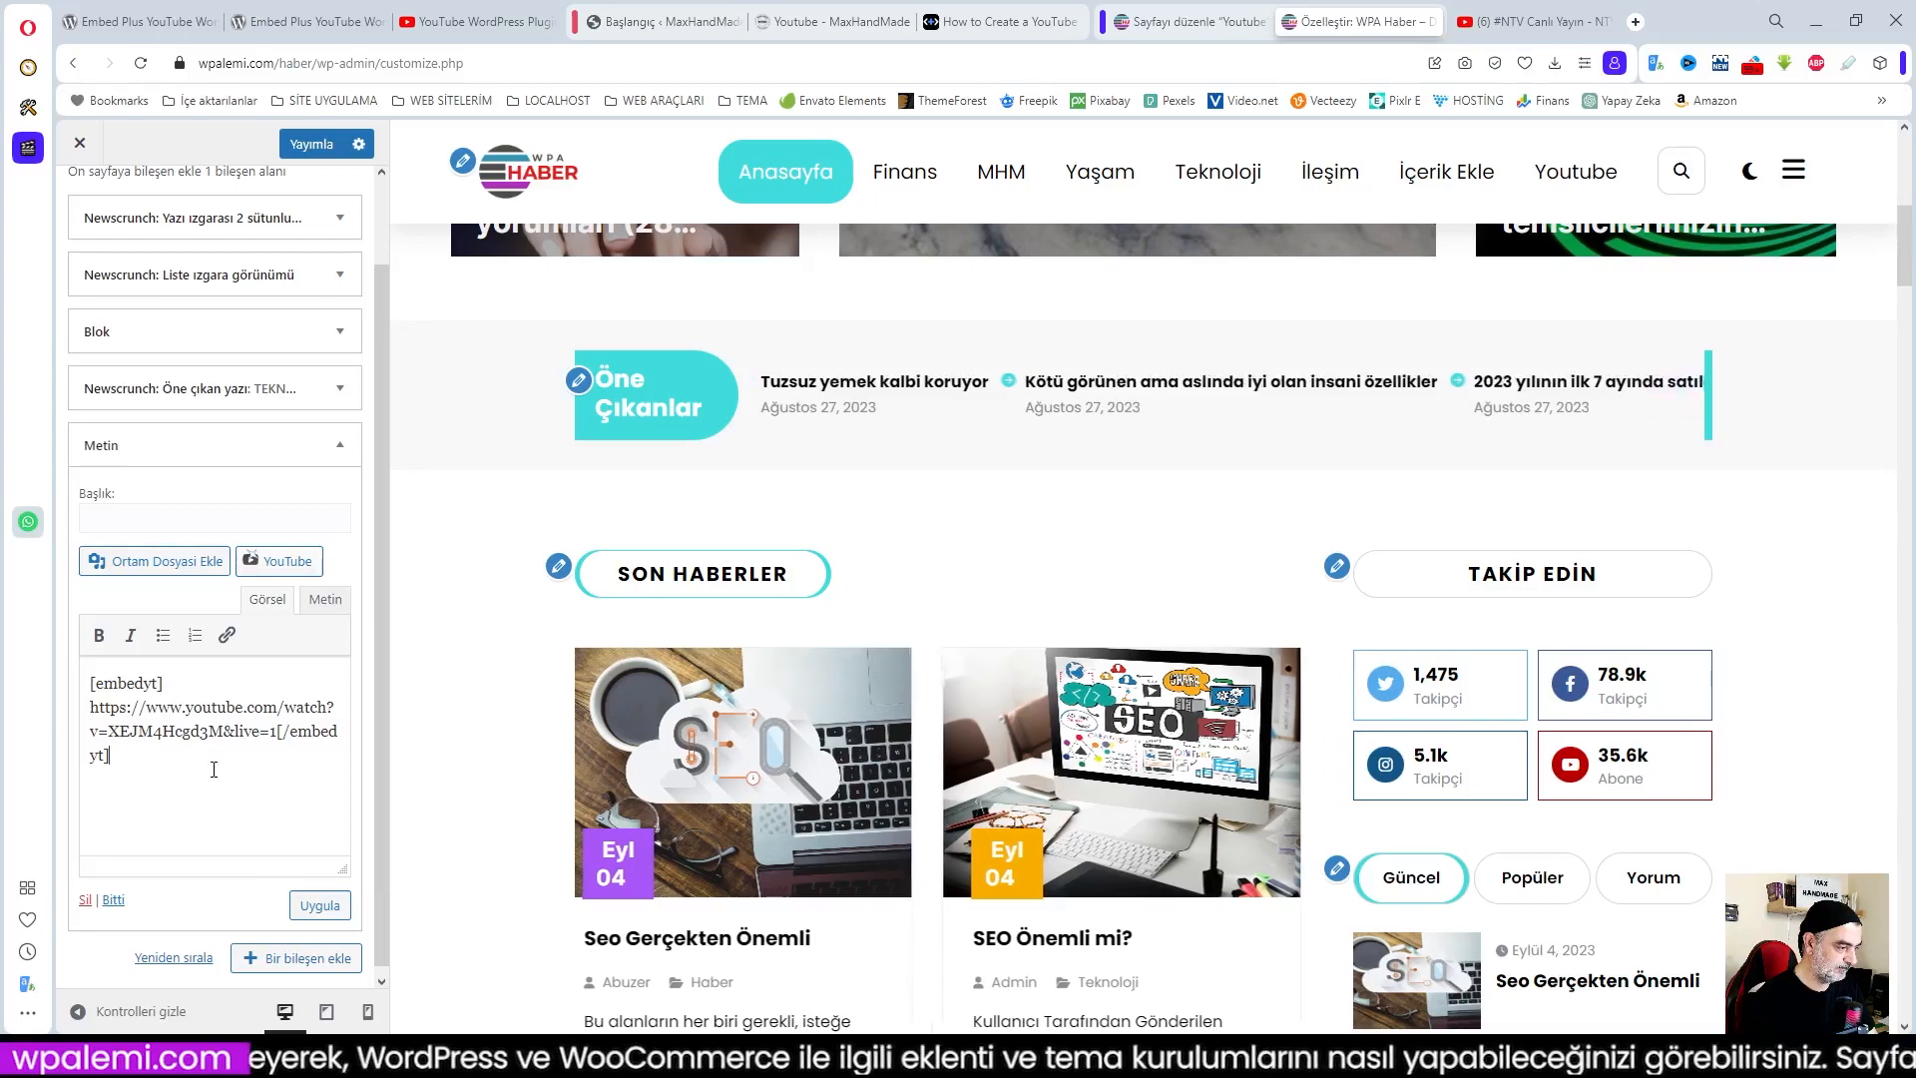
Title the text widget "NTV Canlı Yayın" and move it above all other widgets in the area
click(140, 519)
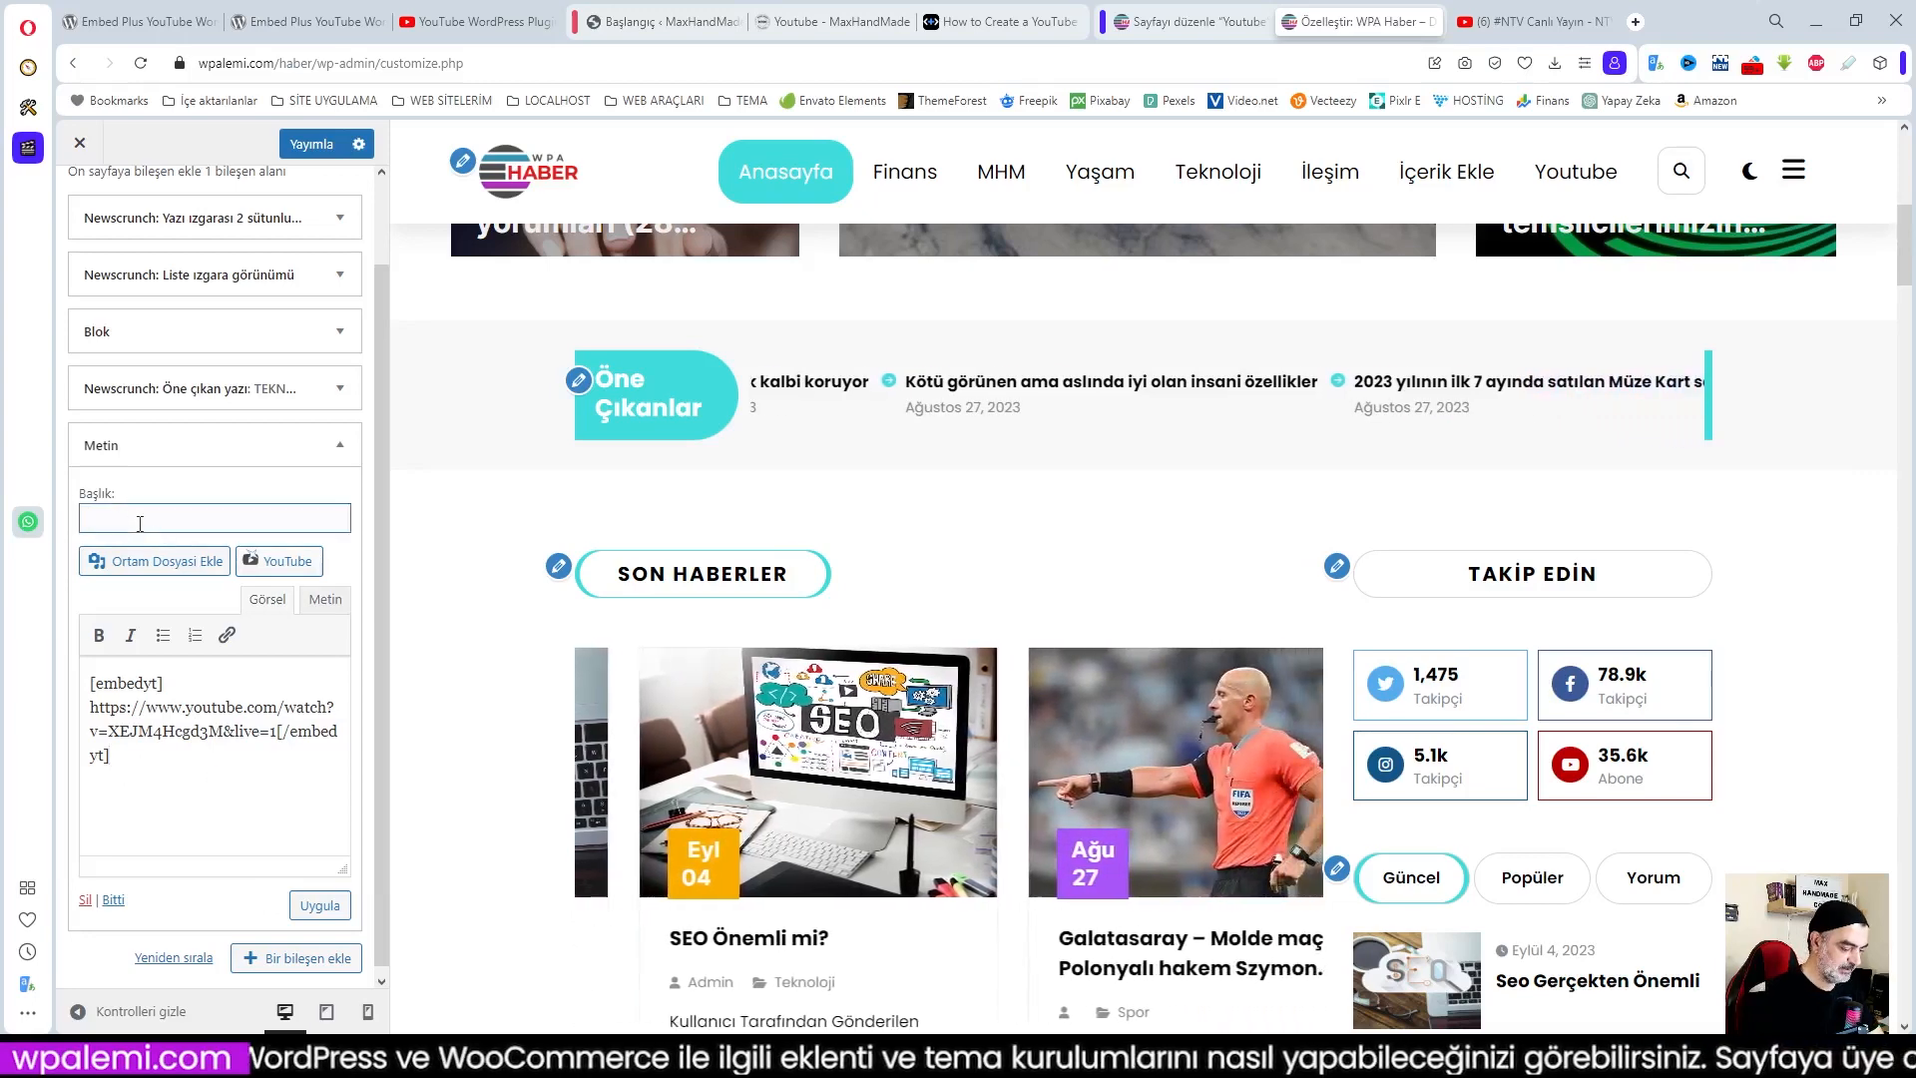
text(NTV Ca)
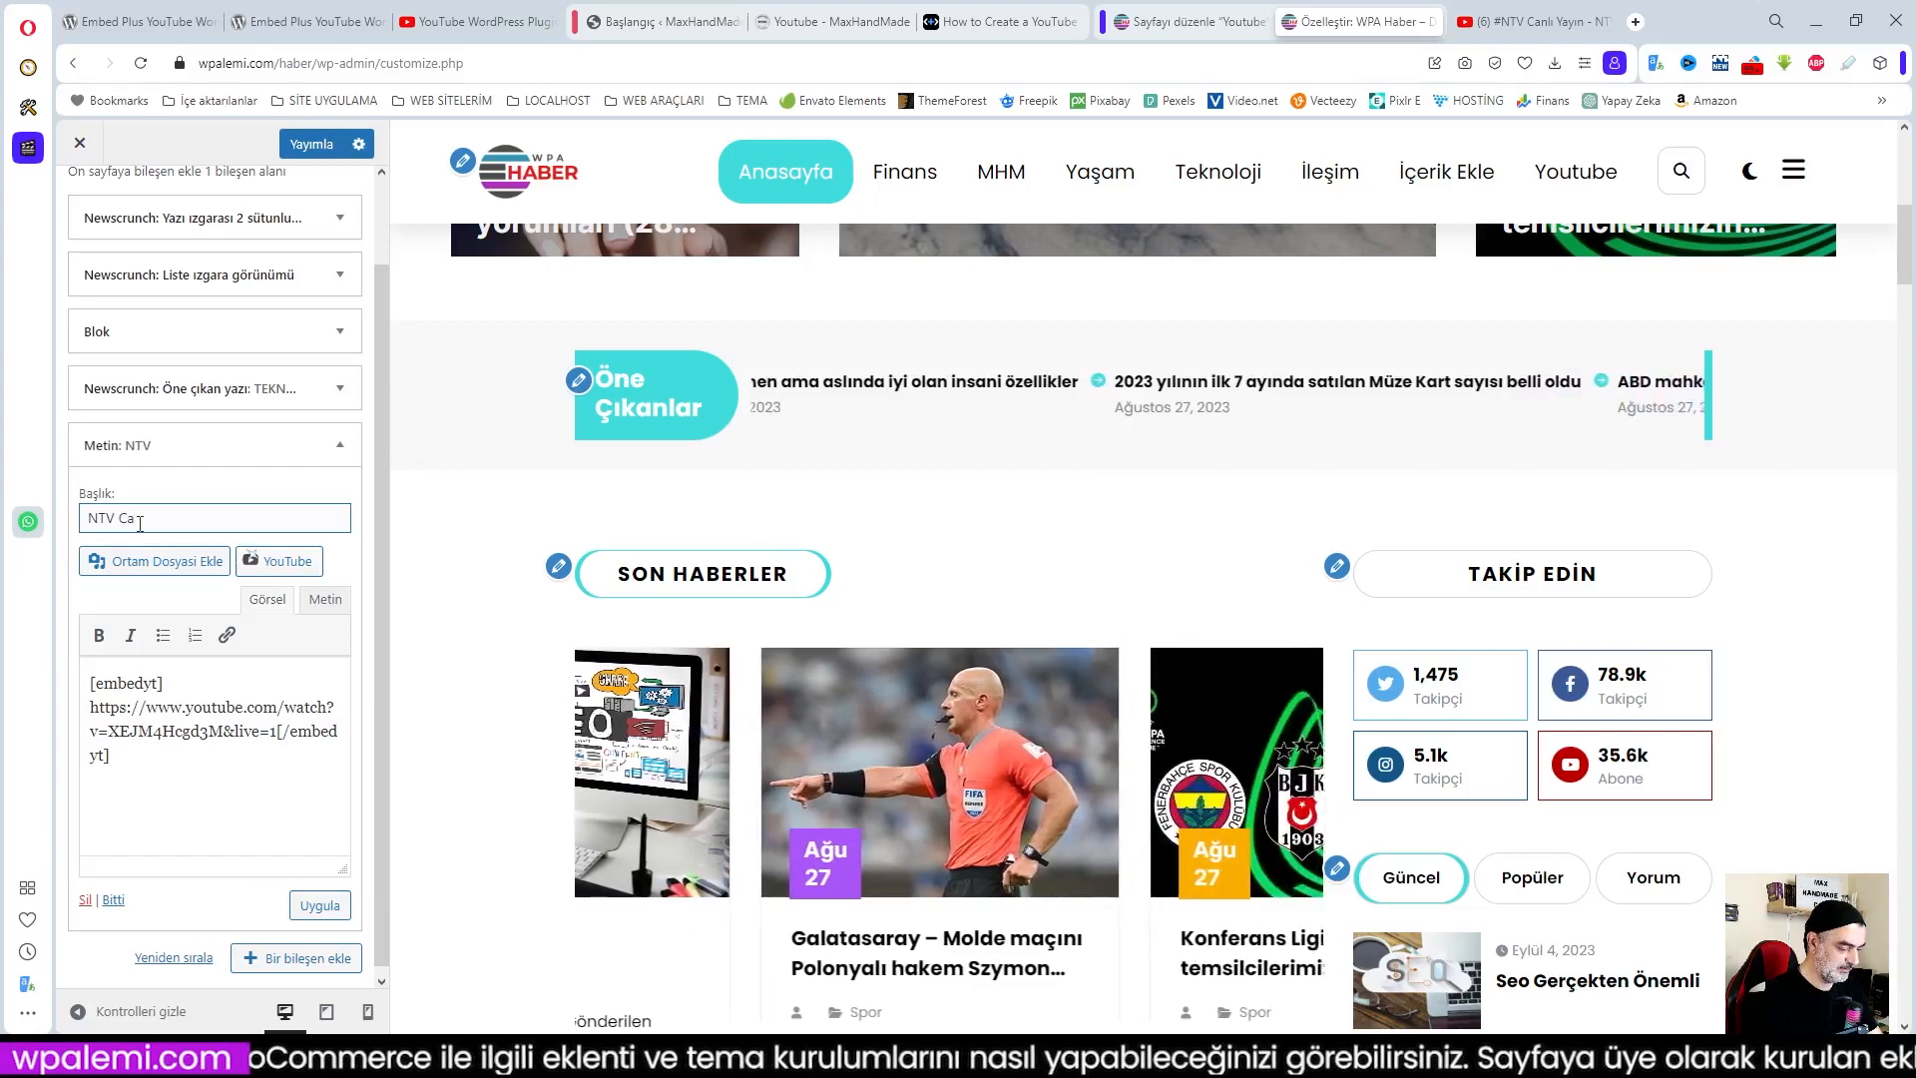
text(nlı )
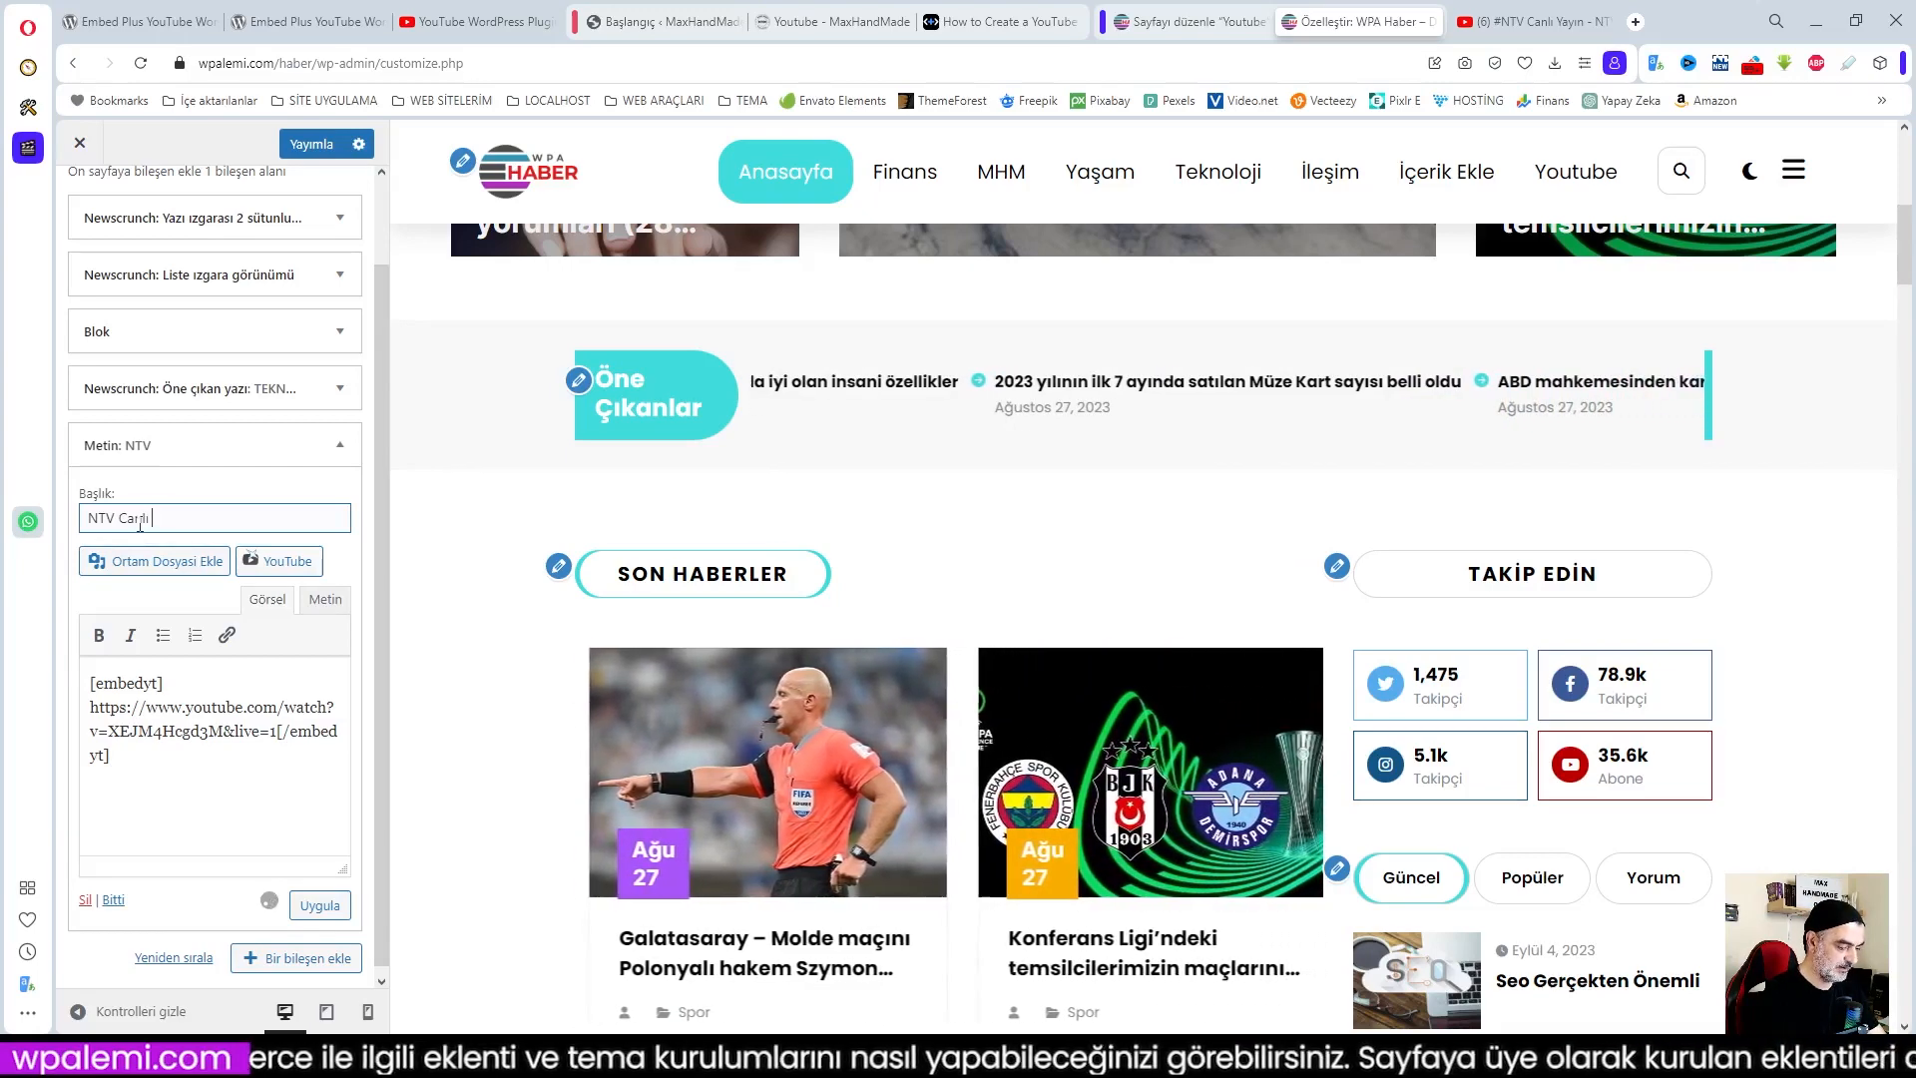
text(Yayın)
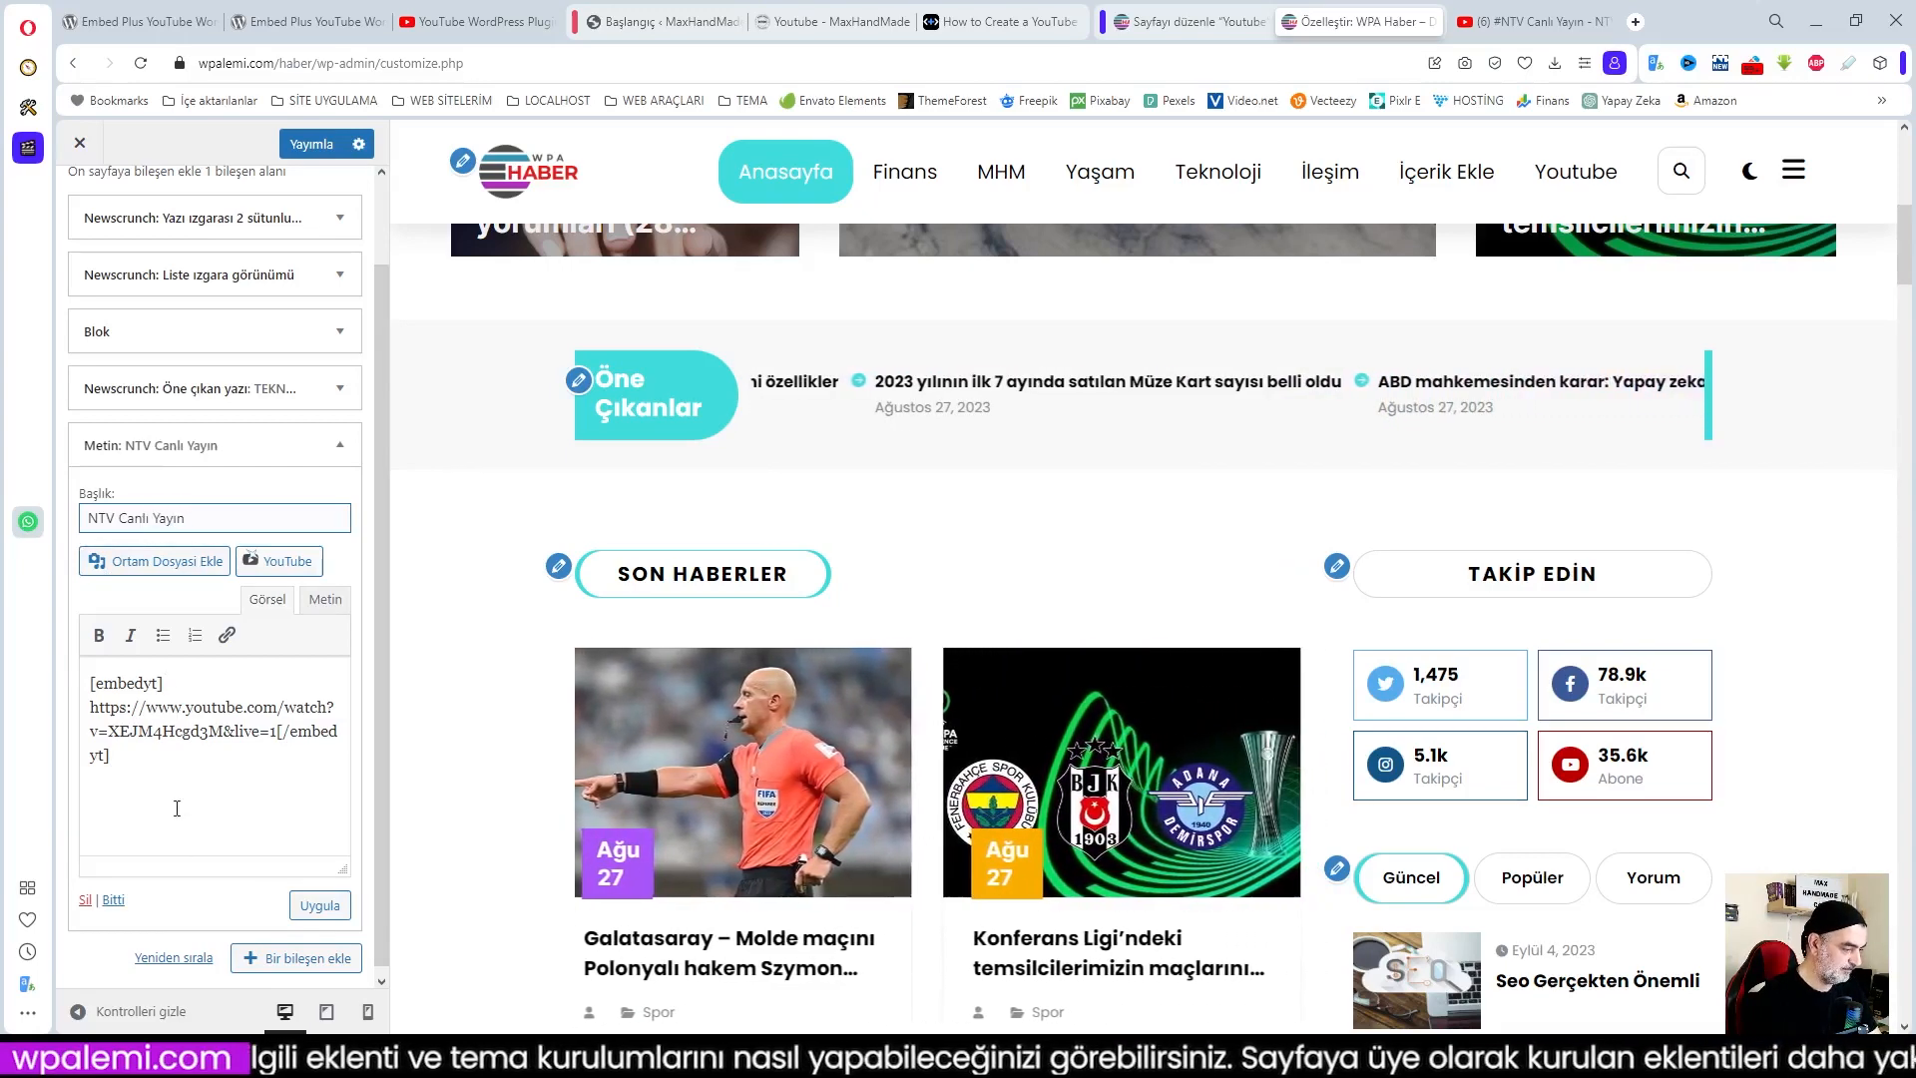
click(344, 450)
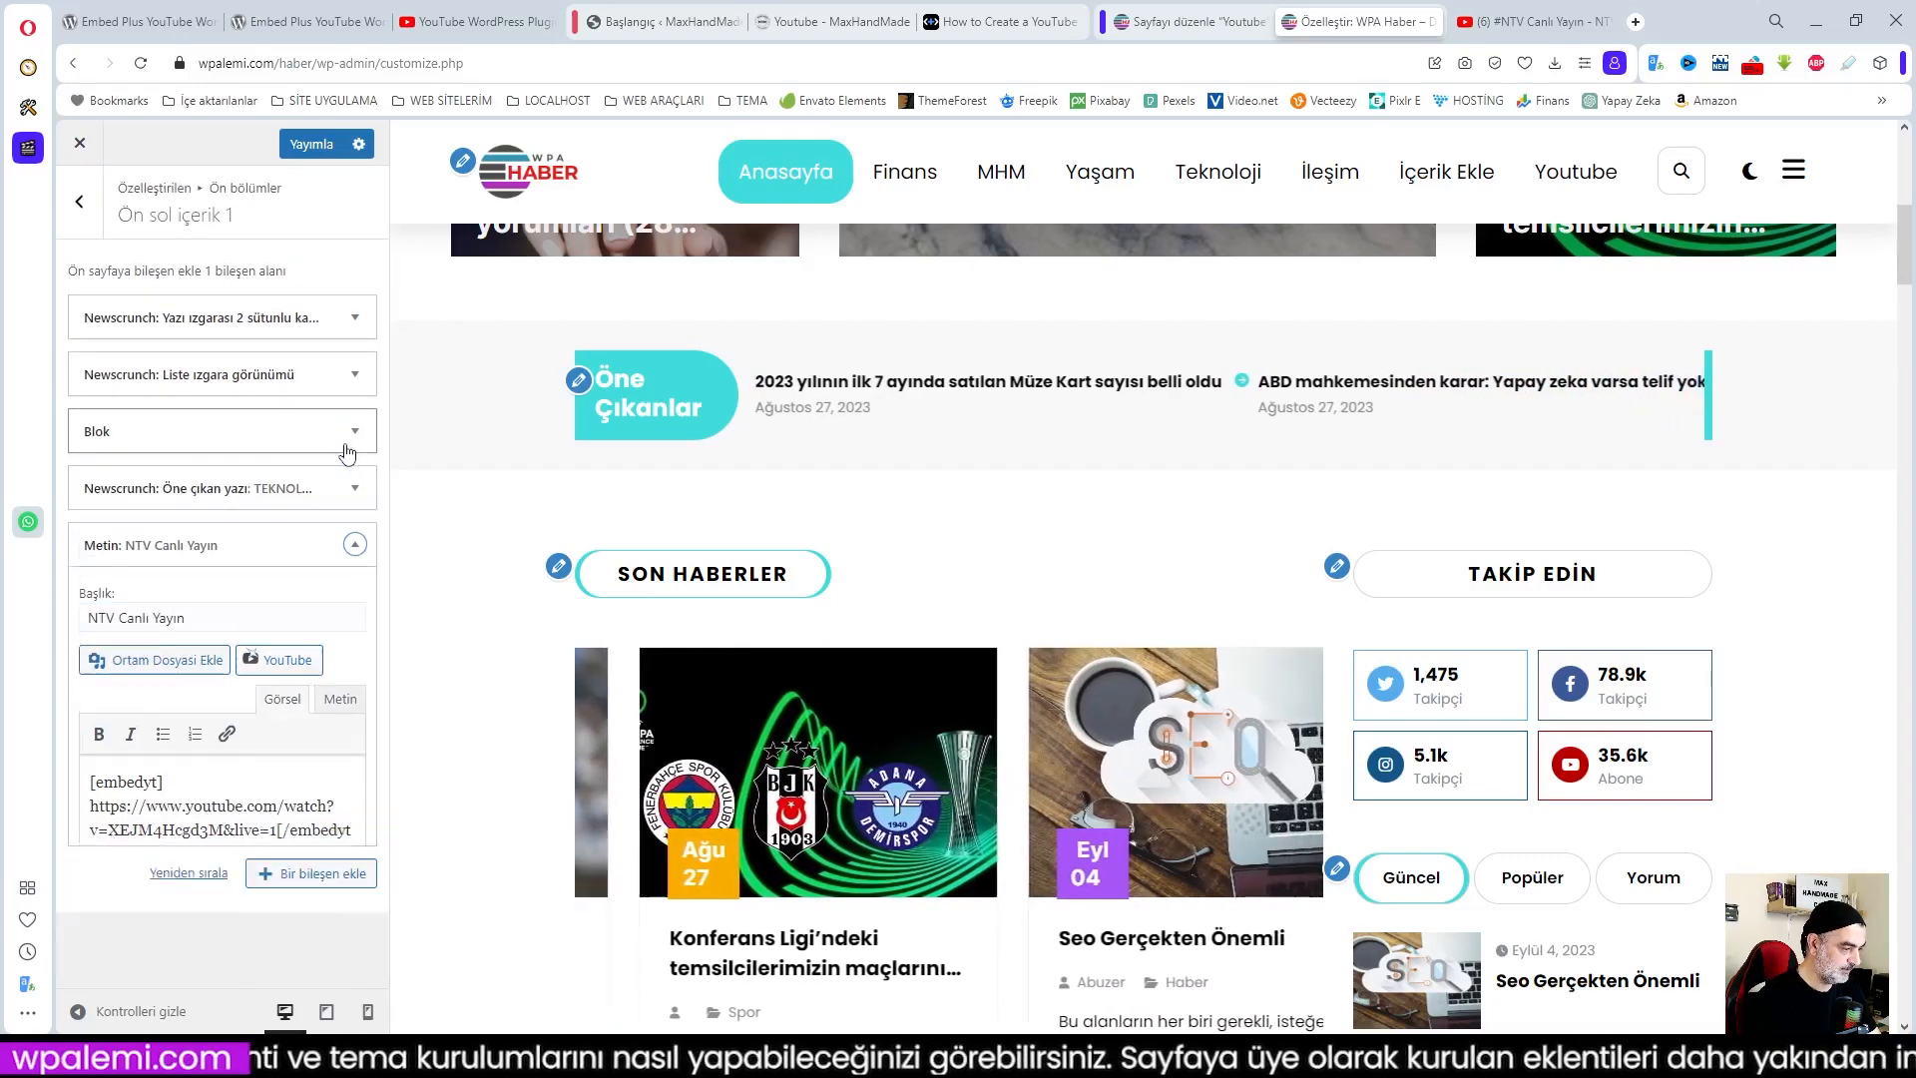
drag(205, 545, 204, 318)
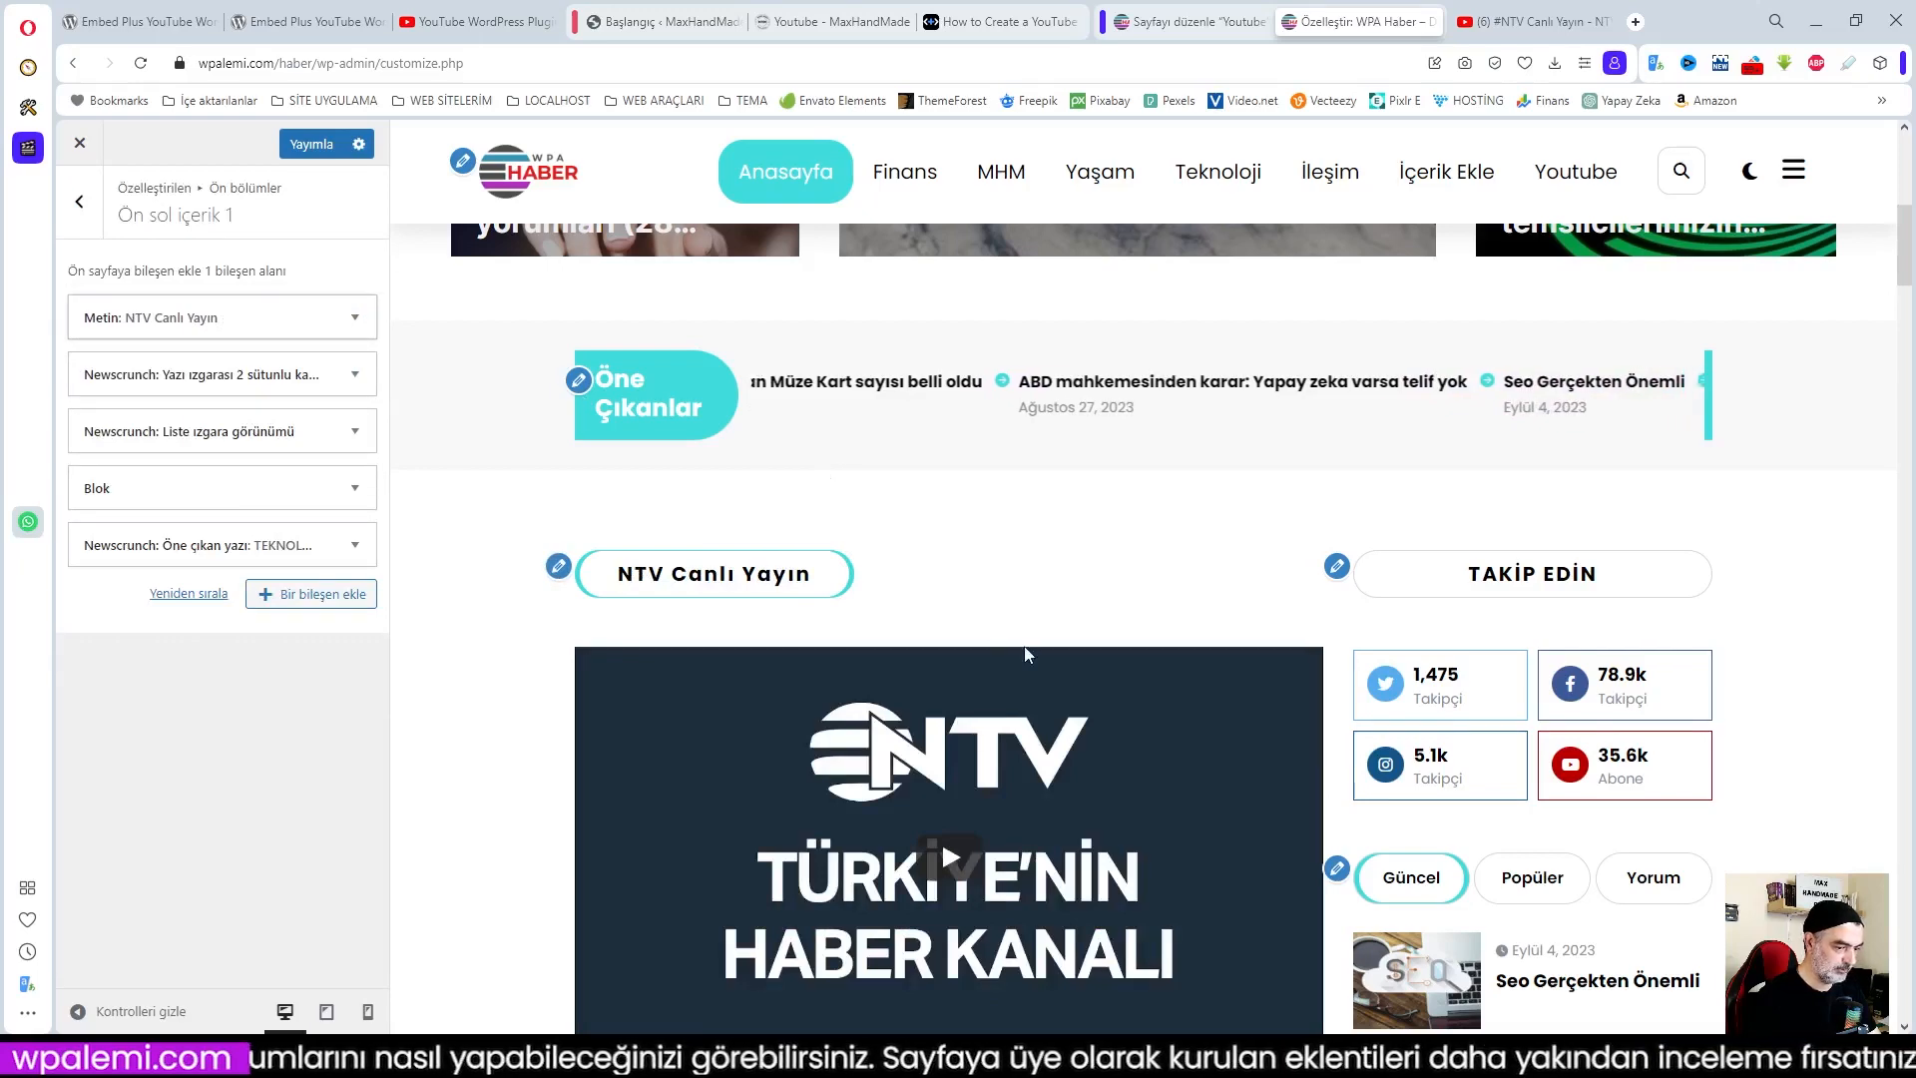
Review the NTV Canlı Yayın section and the sections below it in the home page preview, and publish the customizer changes
scroll(1027, 654, down, 5)
scroll(1135, 694, up, 3)
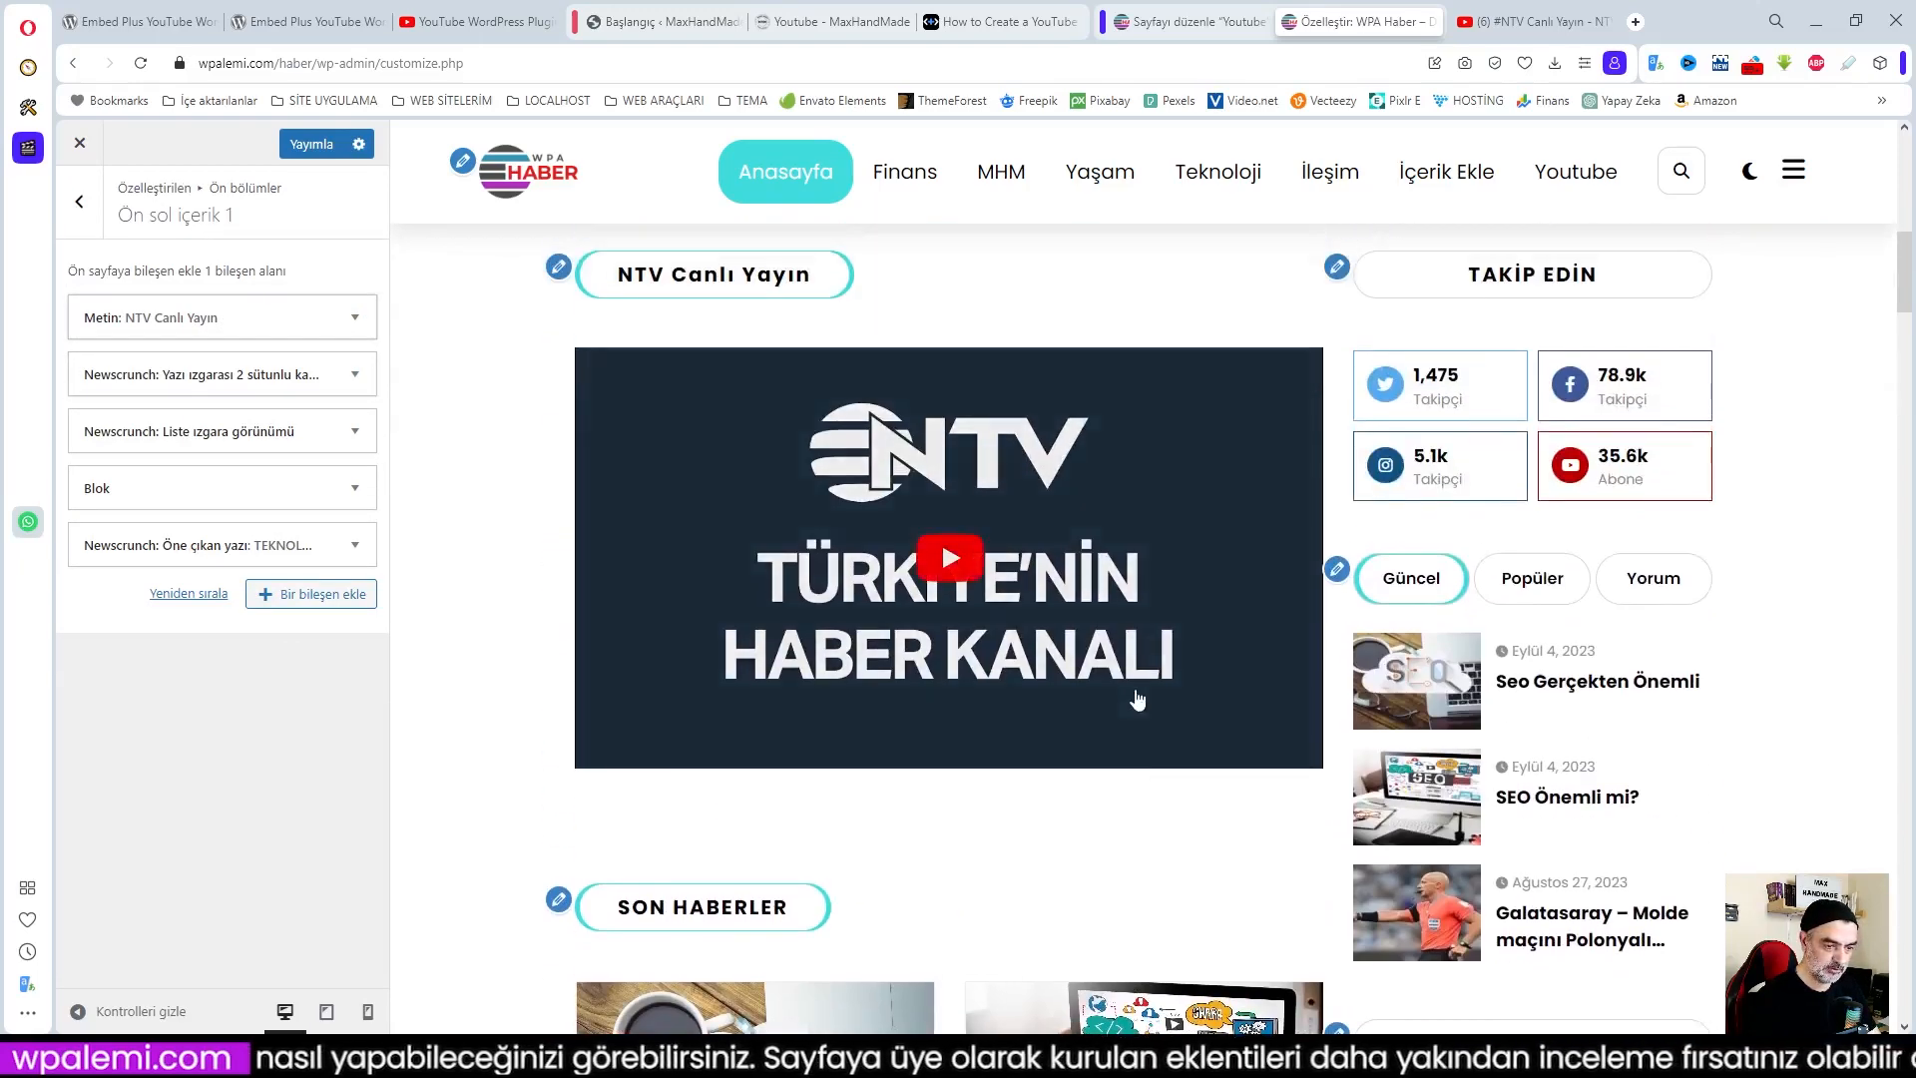
scroll(1164, 700, up, 2)
scroll(1153, 689, down, 3)
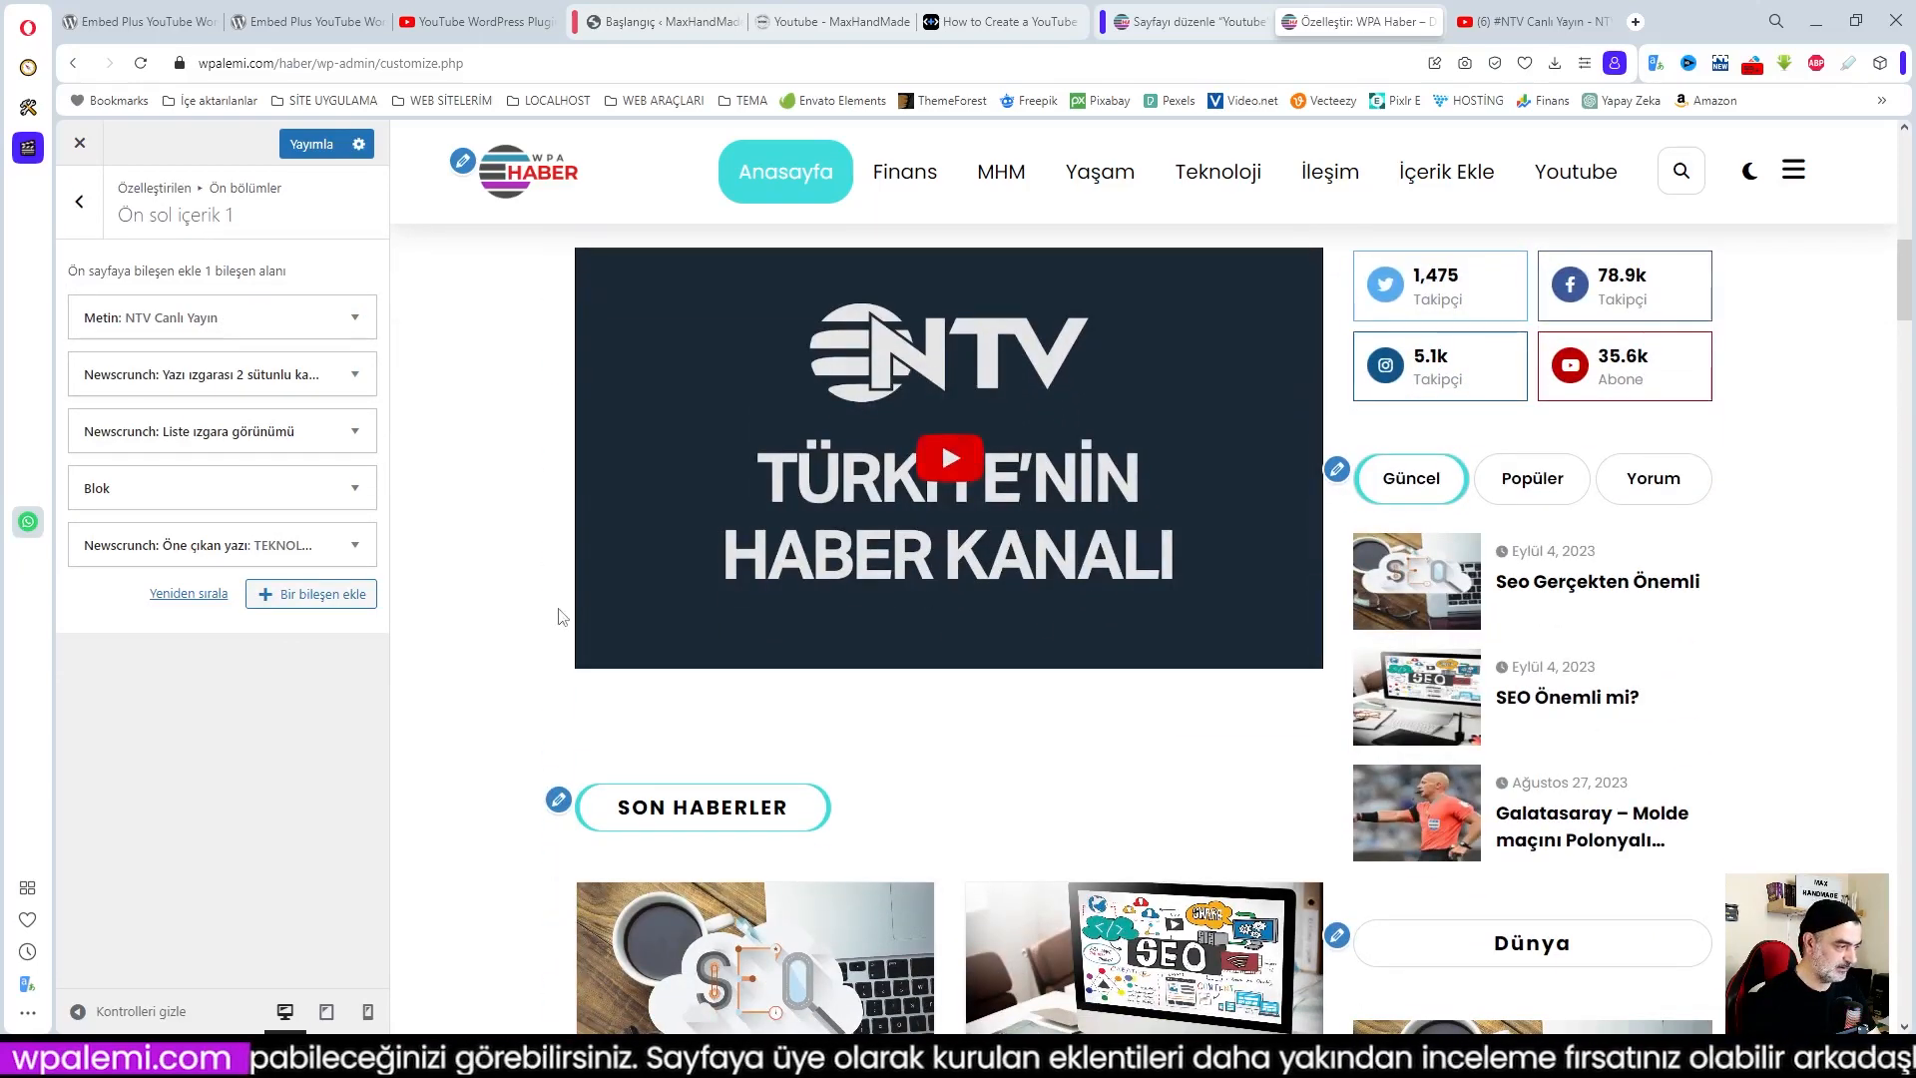
scroll(1234, 573, down, 7)
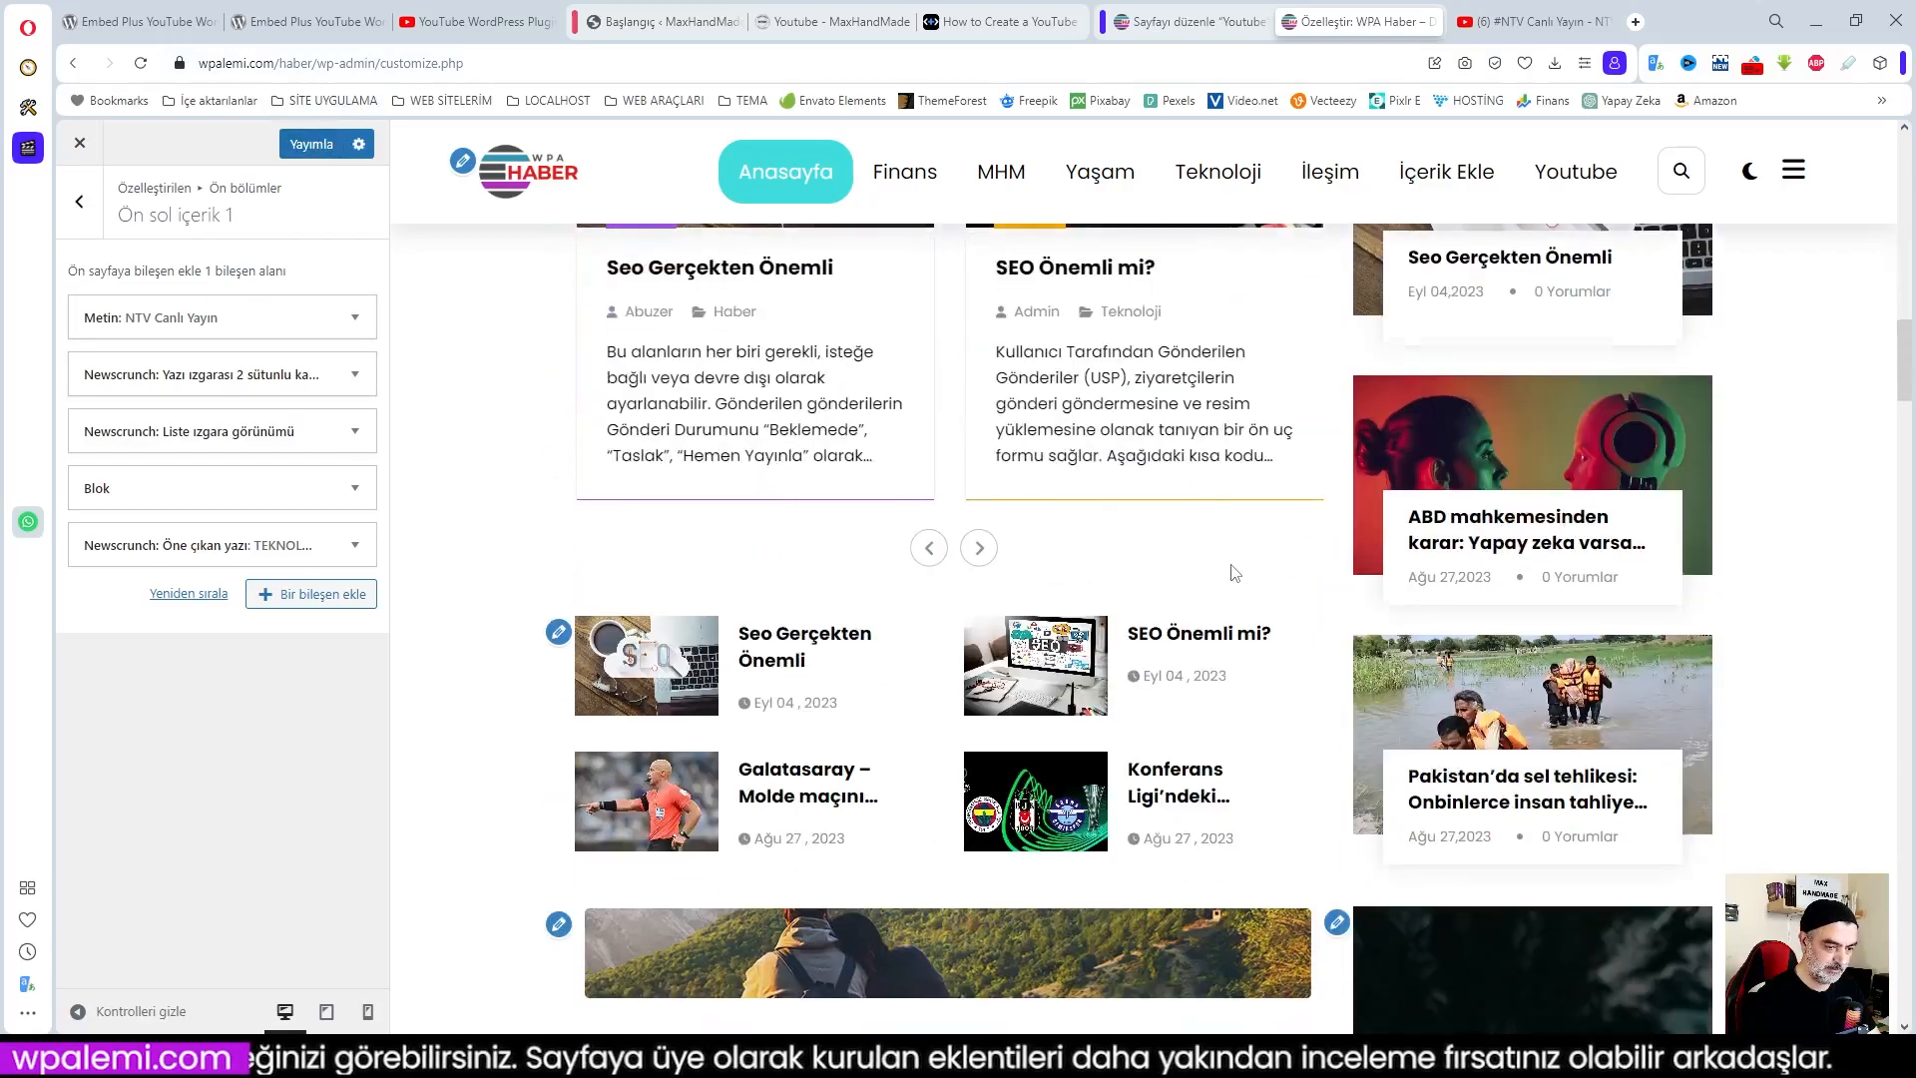
scroll(1235, 573, down, 9)
scroll(1234, 573, up, 9)
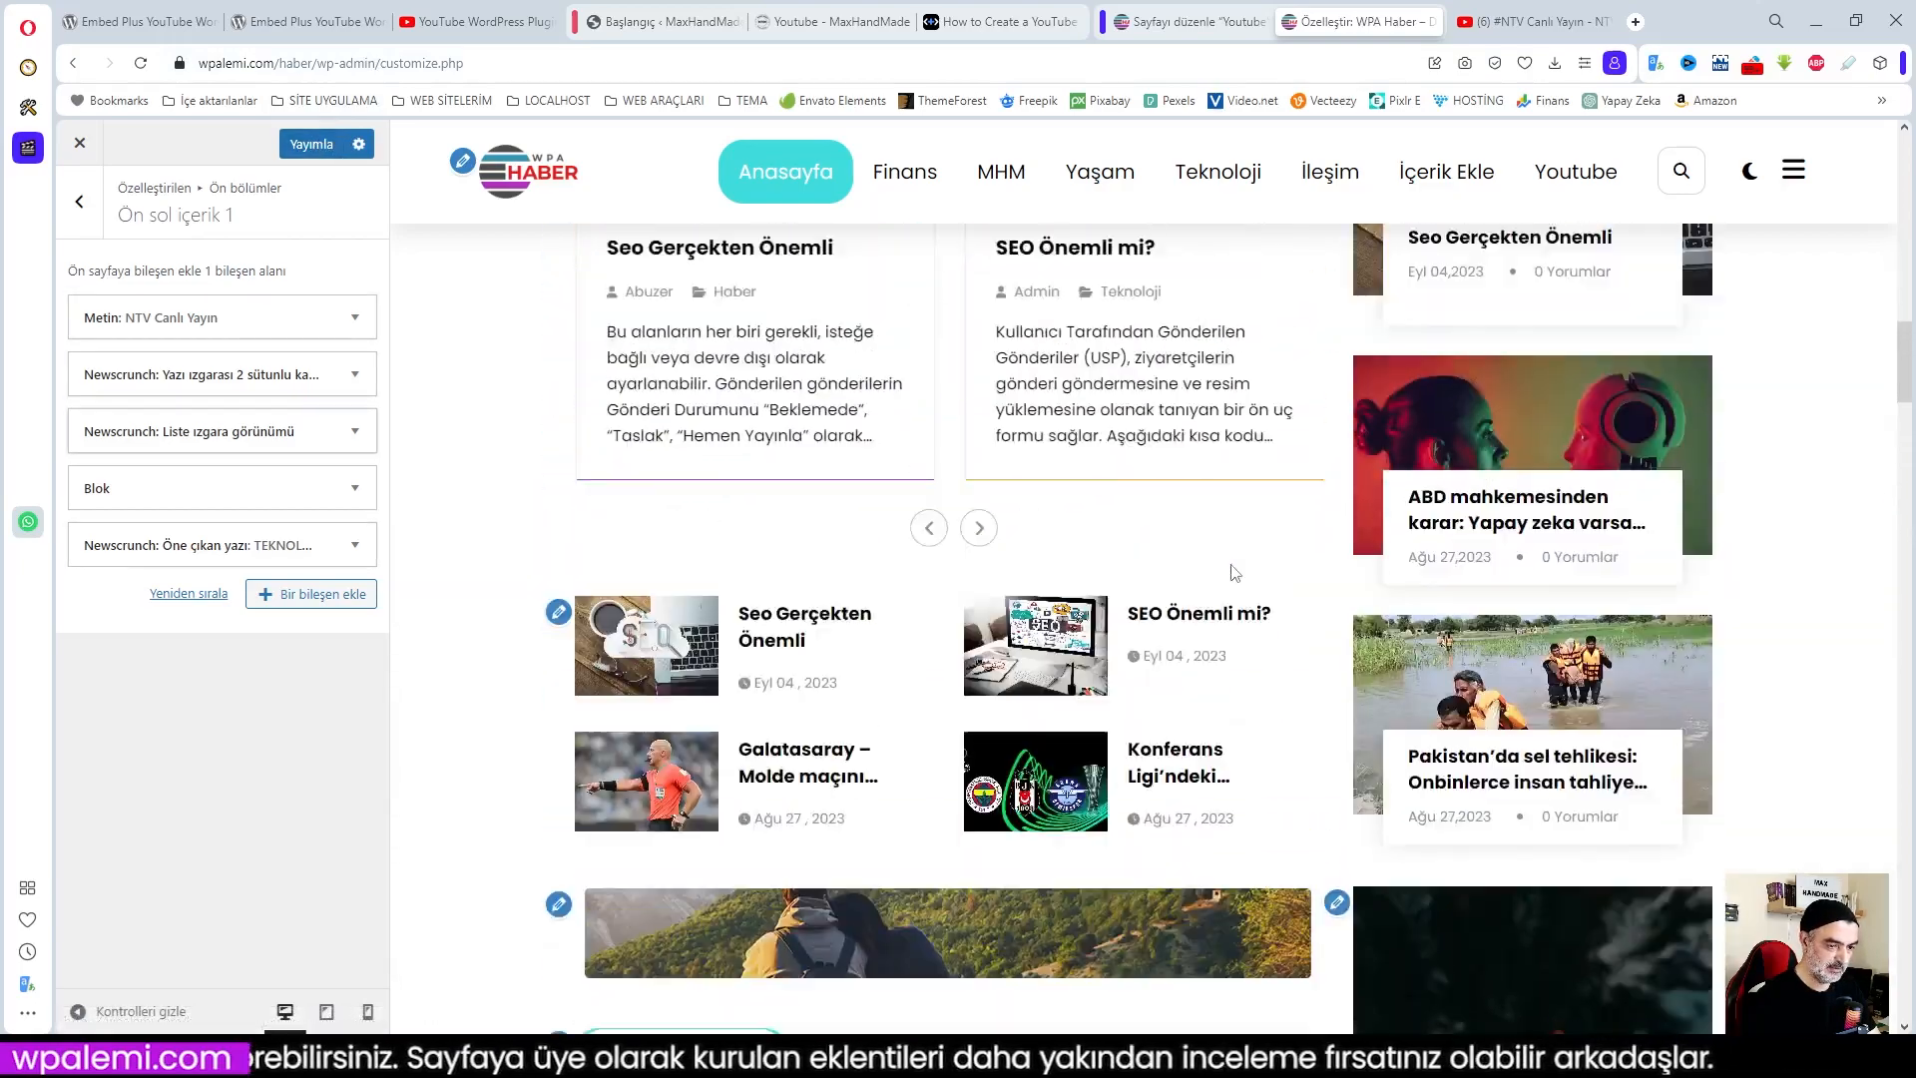
scroll(1234, 573, up, 9)
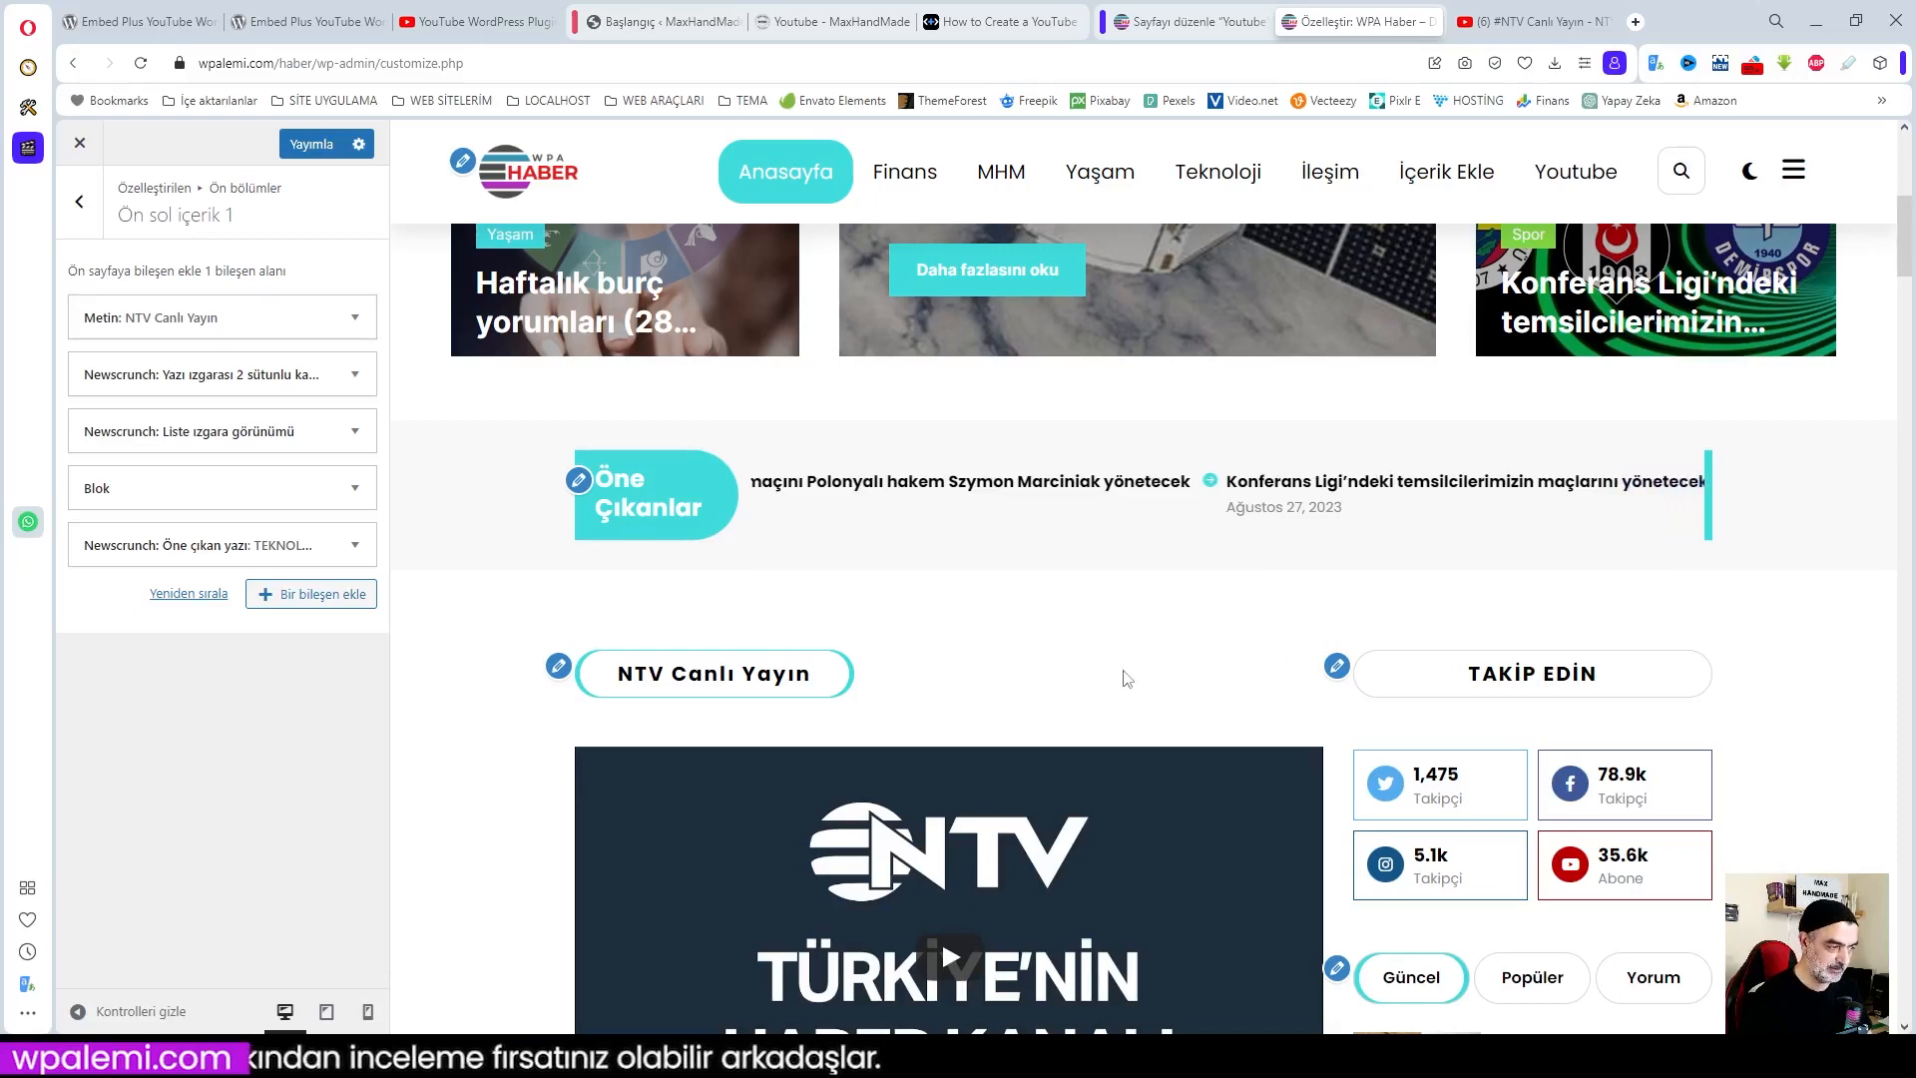
scroll(1125, 679, down, 7)
scroll(981, 673, up, 3)
scroll(981, 673, up, 3)
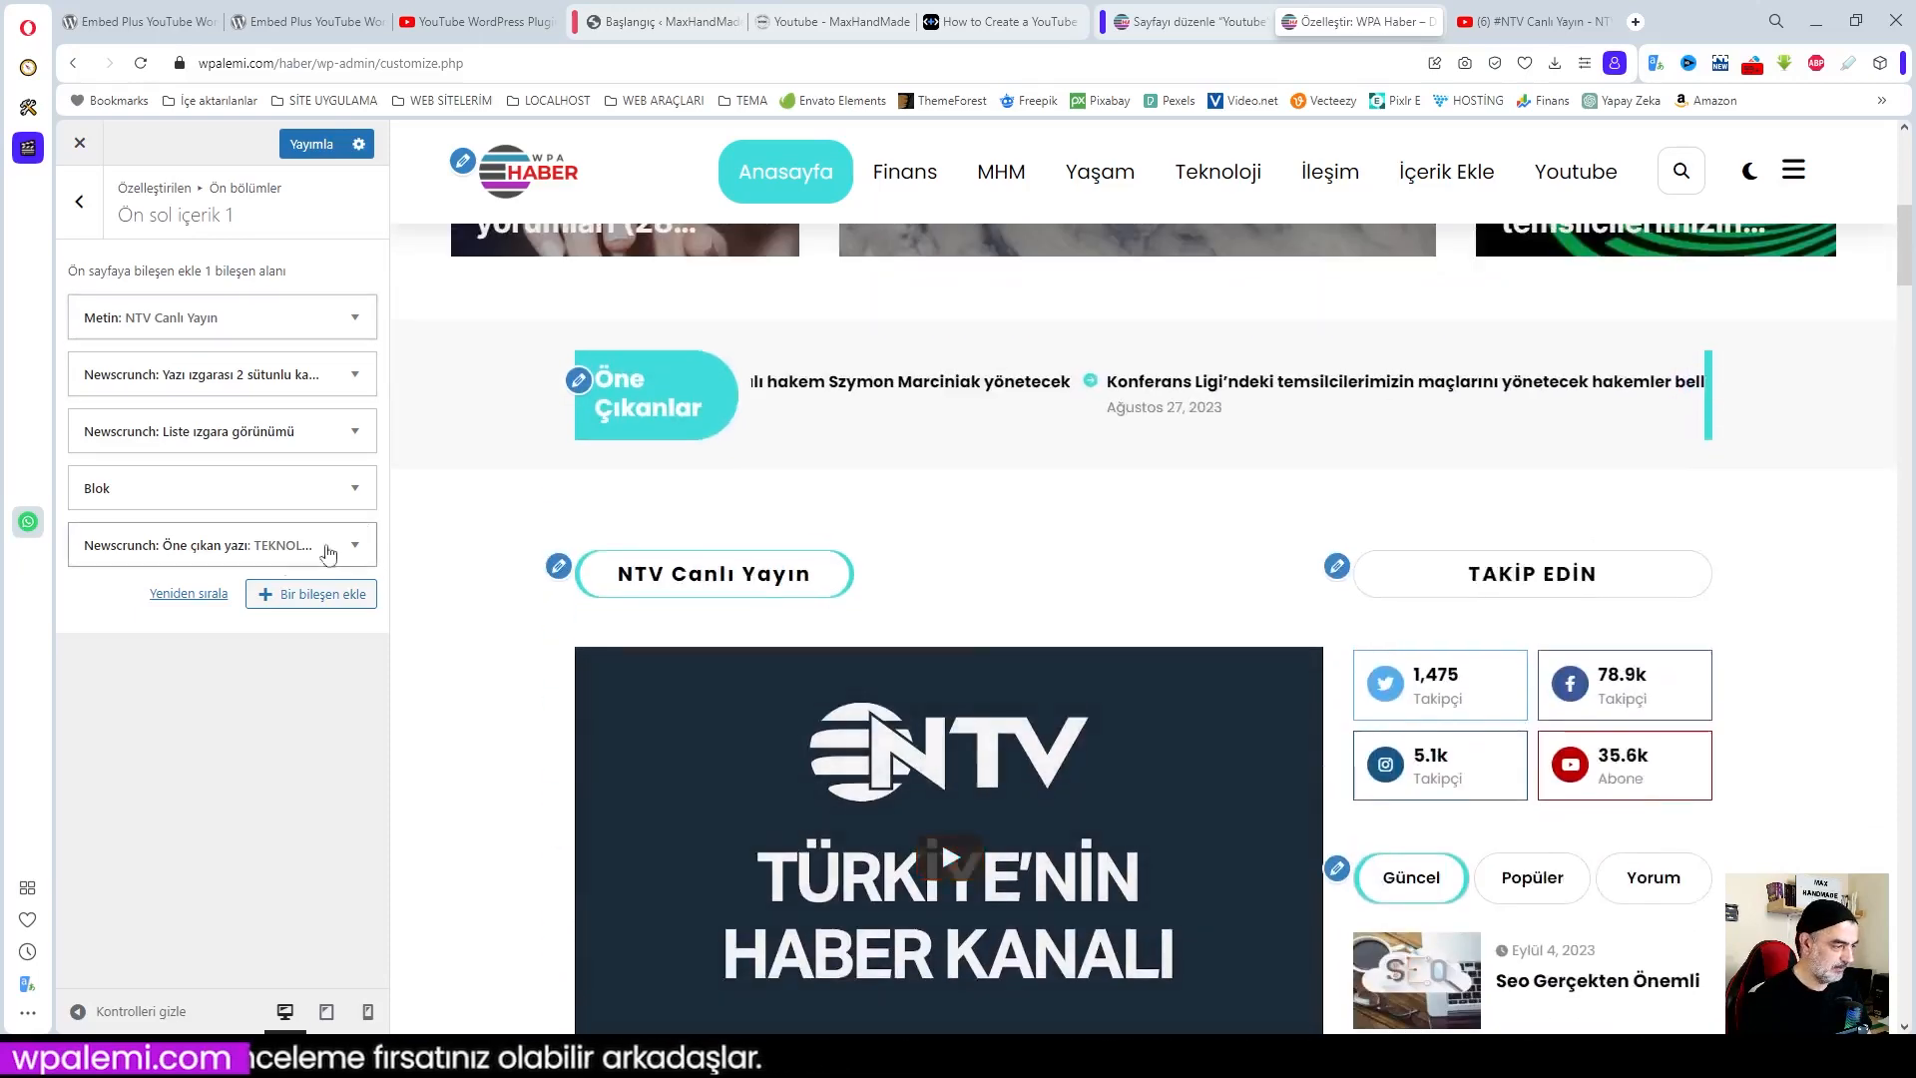
scroll(1308, 678, down, 10)
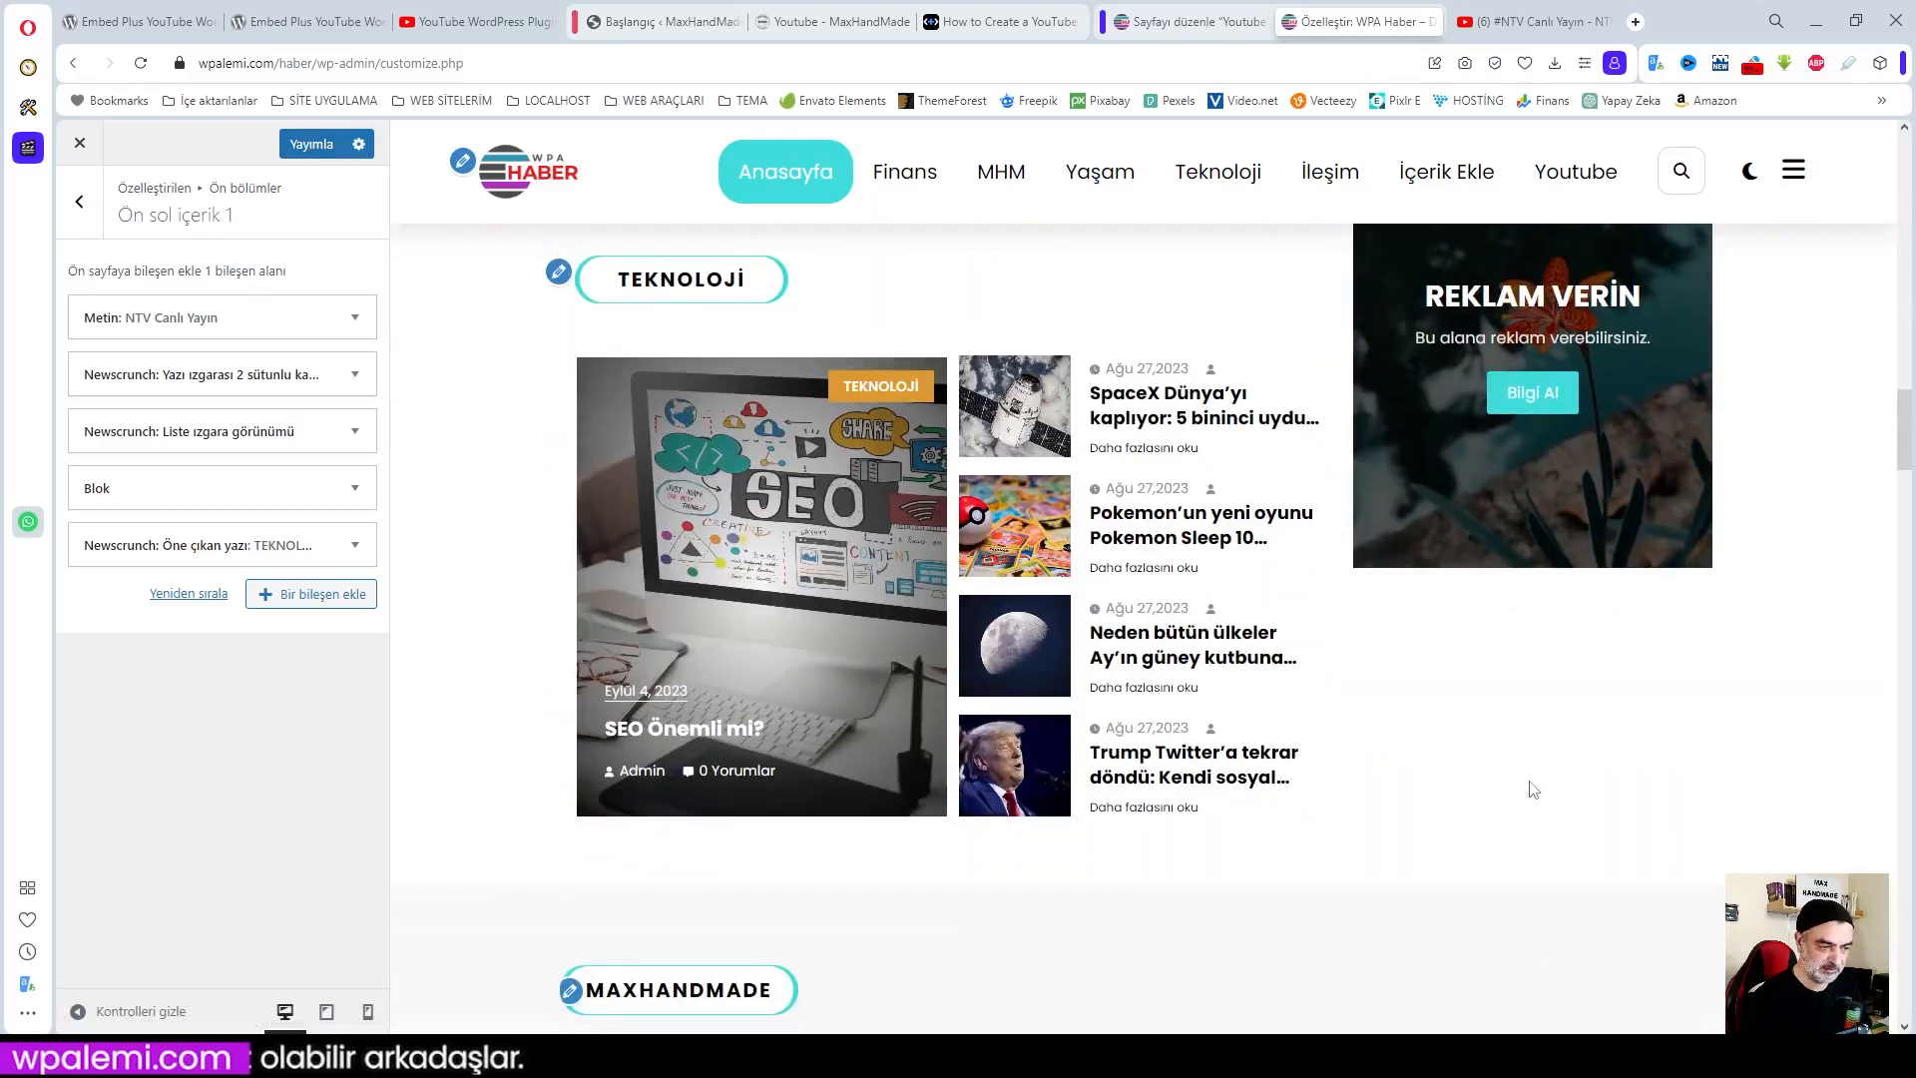
scroll(1532, 790, down, 3)
scroll(1529, 783, up, 13)
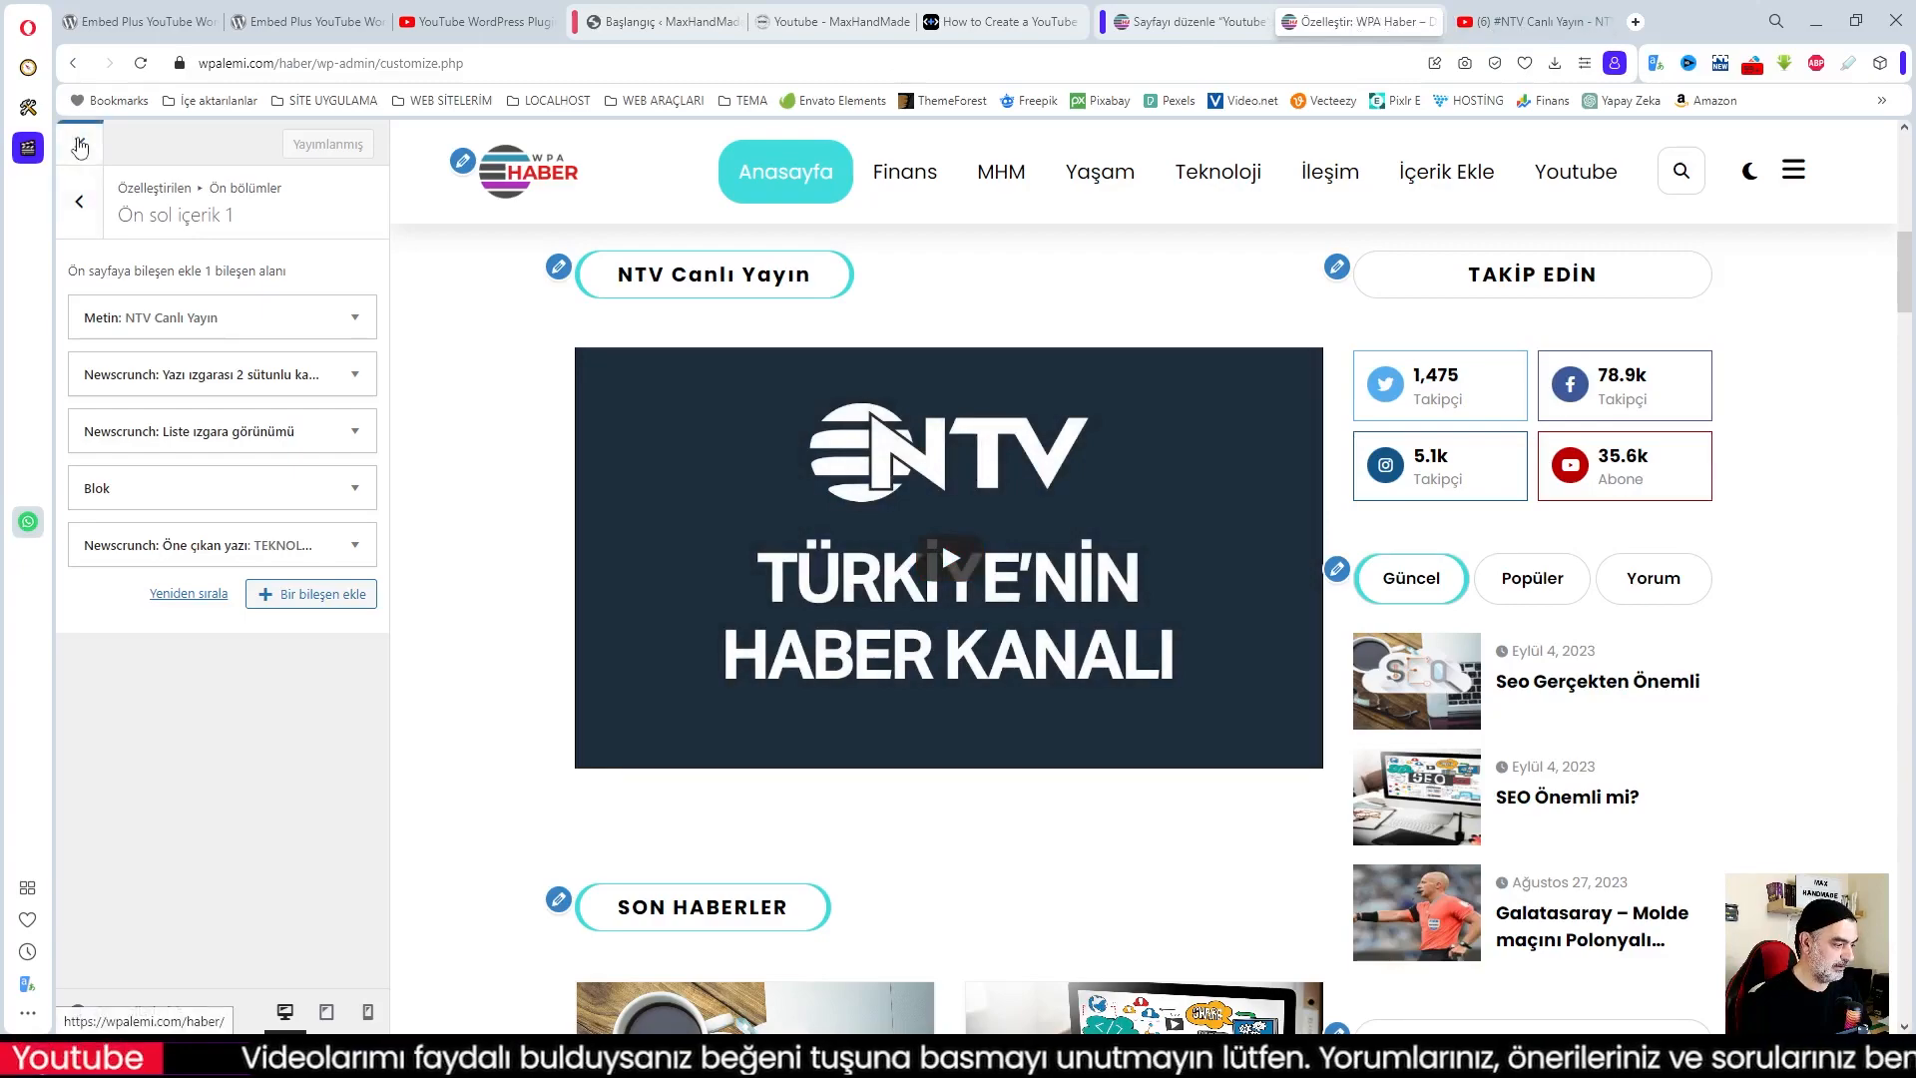
Leave the customizer and play the NTV Canlı Yayın stream on the live home page to check the embed
click(110, 155)
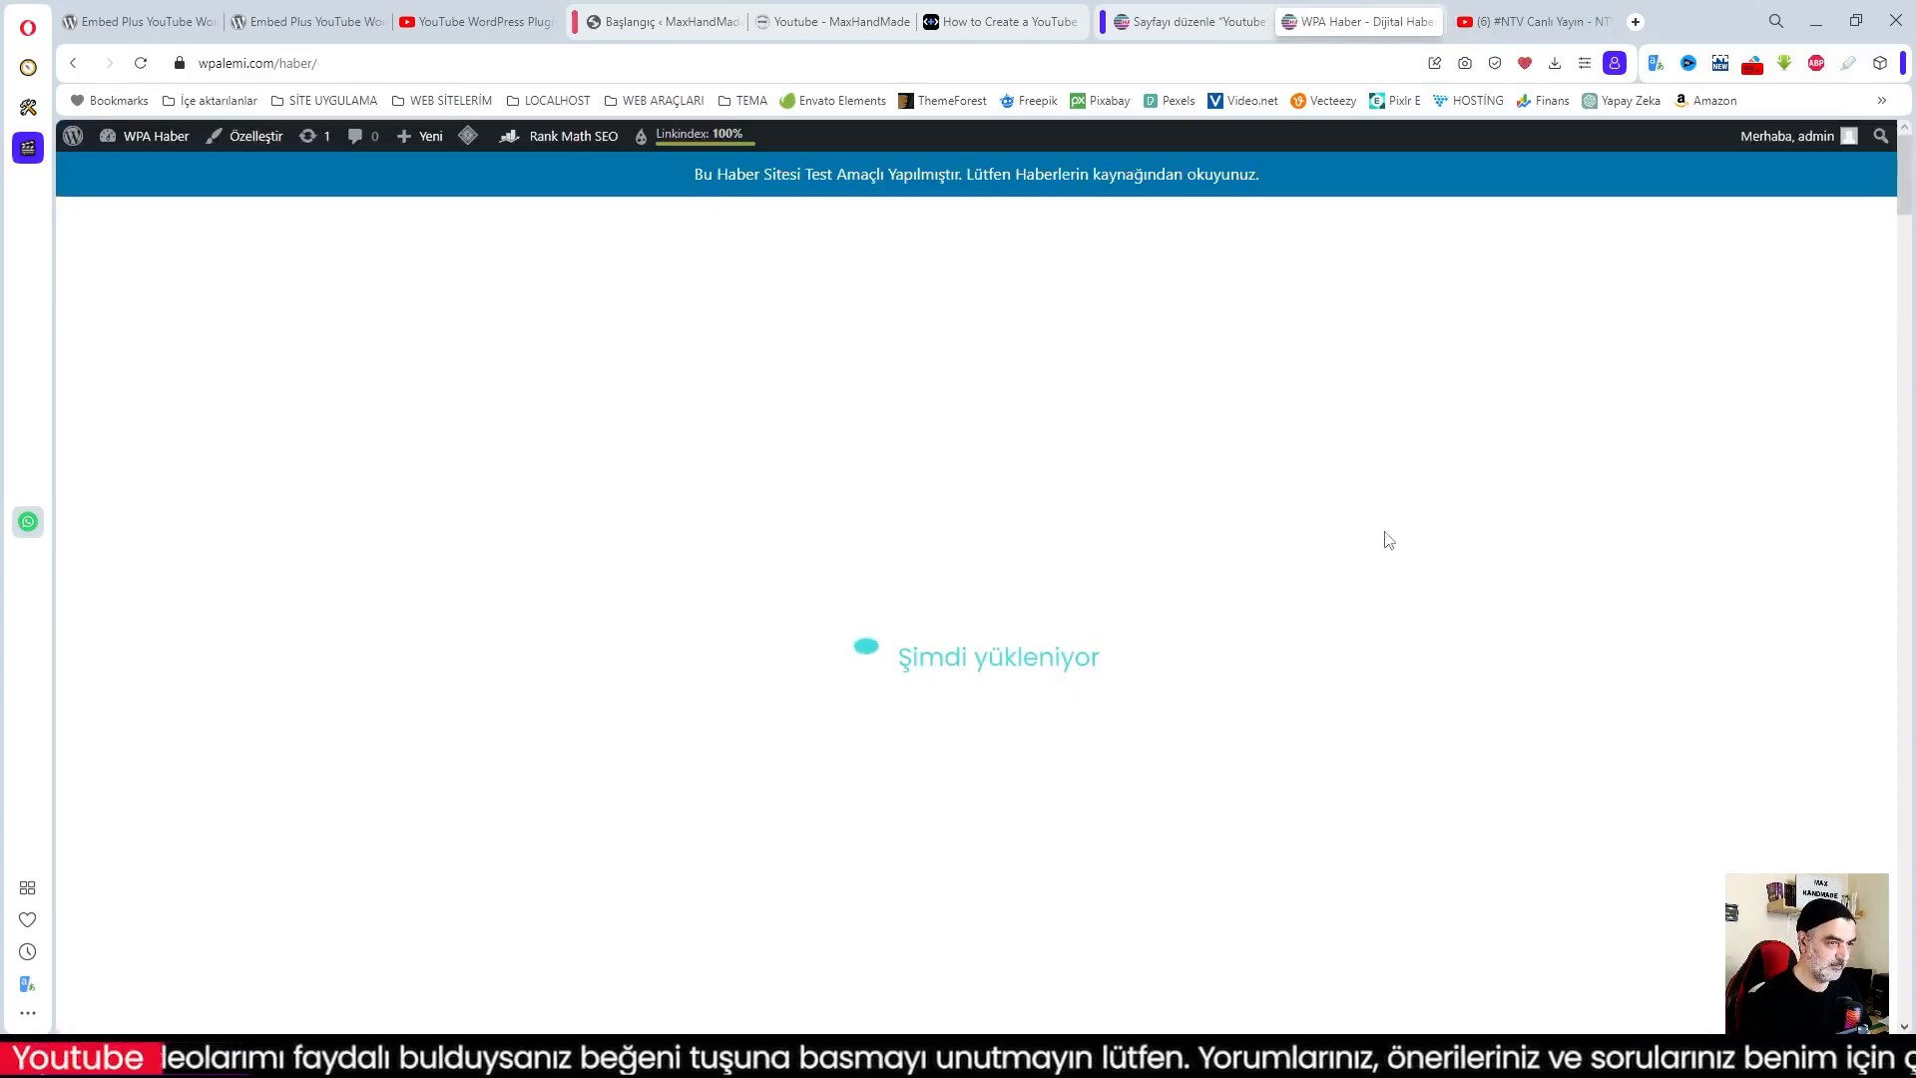
scroll(1135, 601, down, 12)
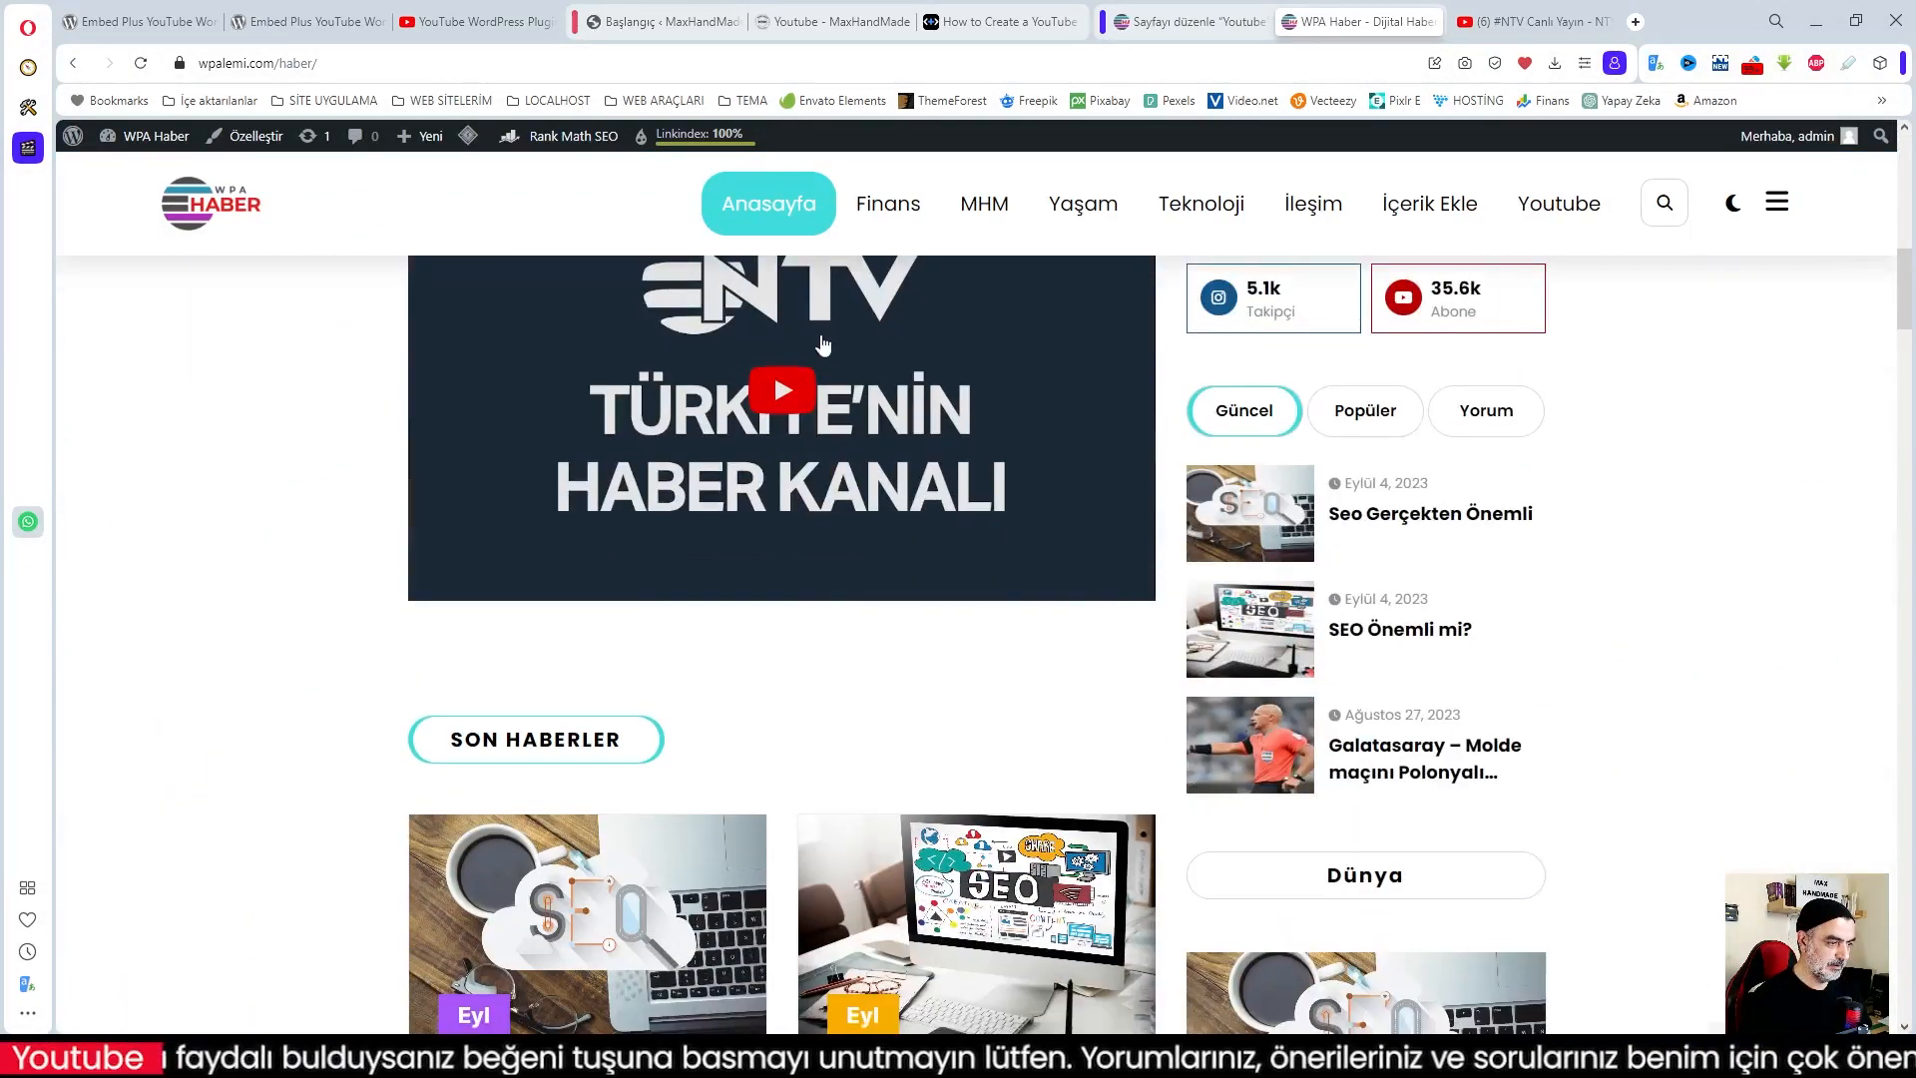
click(822, 344)
scroll(684, 625, up, 2)
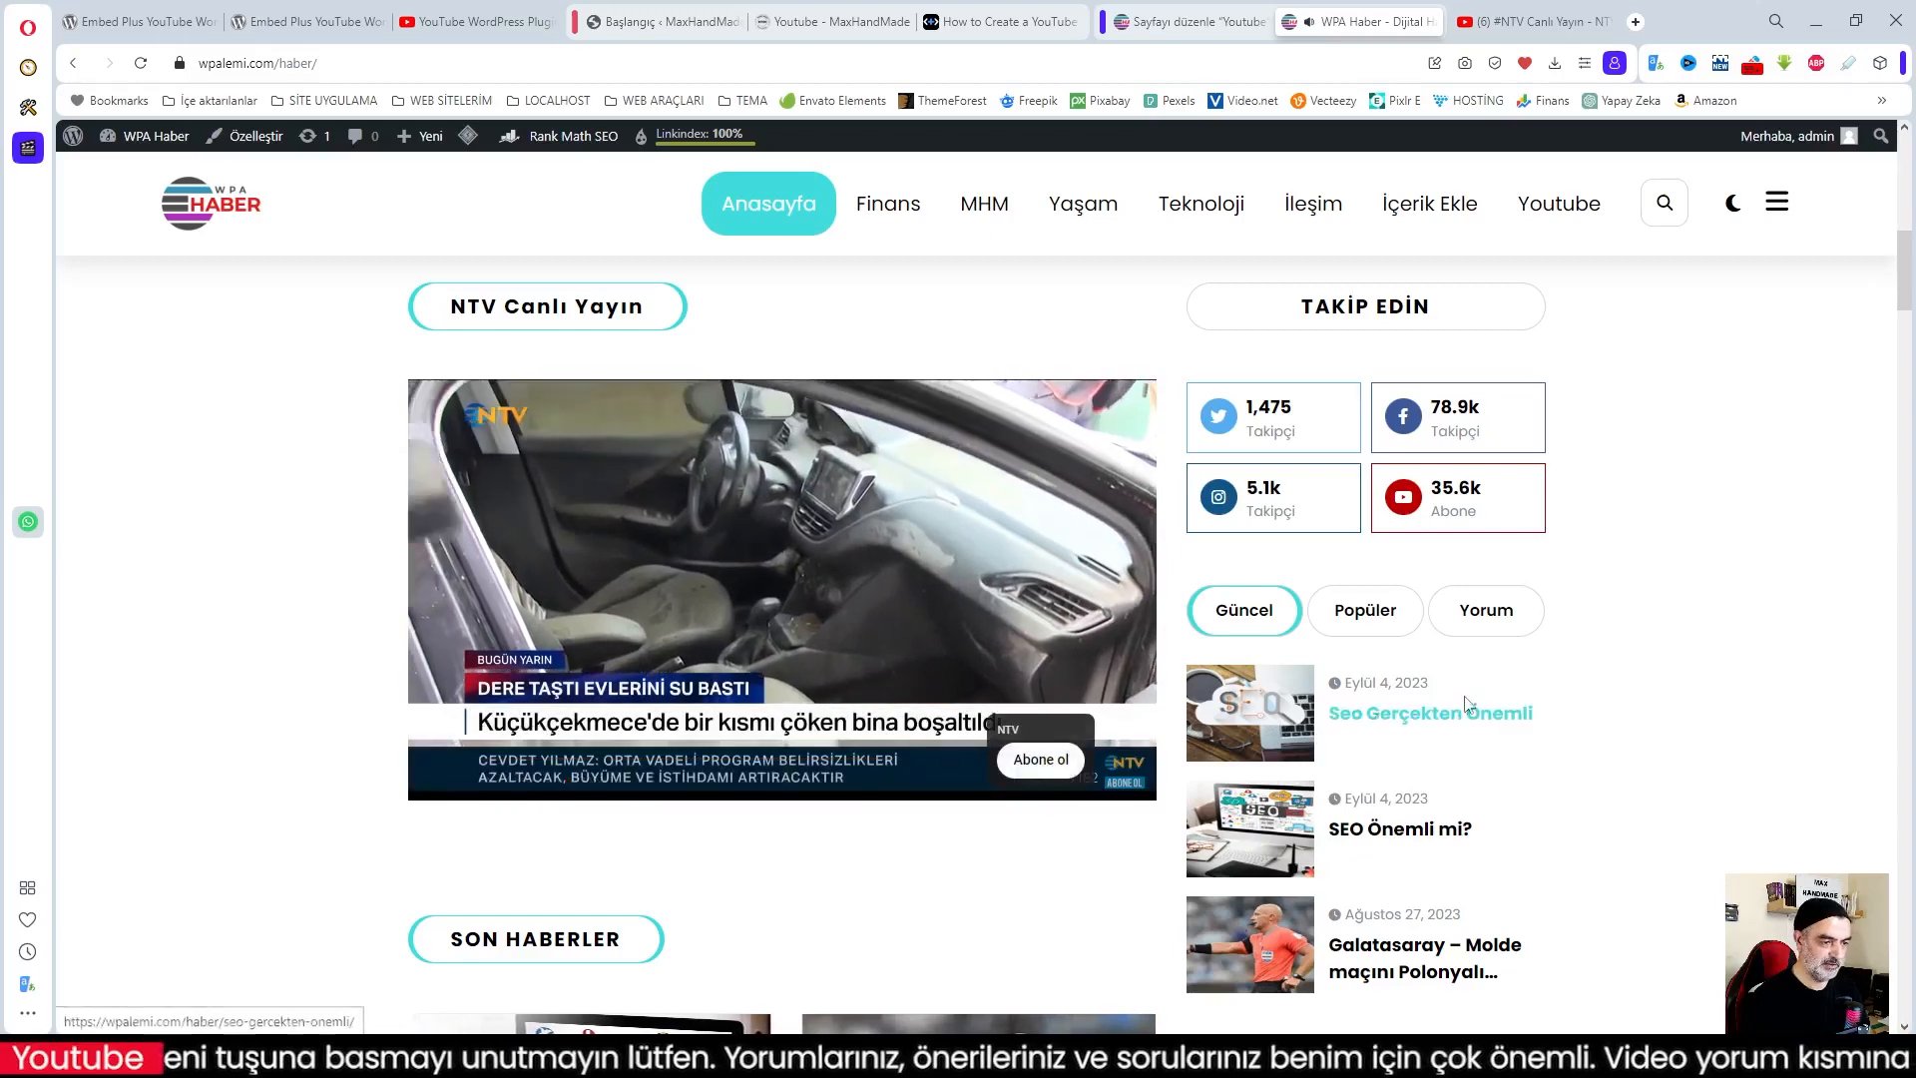
scroll(1465, 704, up, 2)
scroll(1465, 704, down, 2)
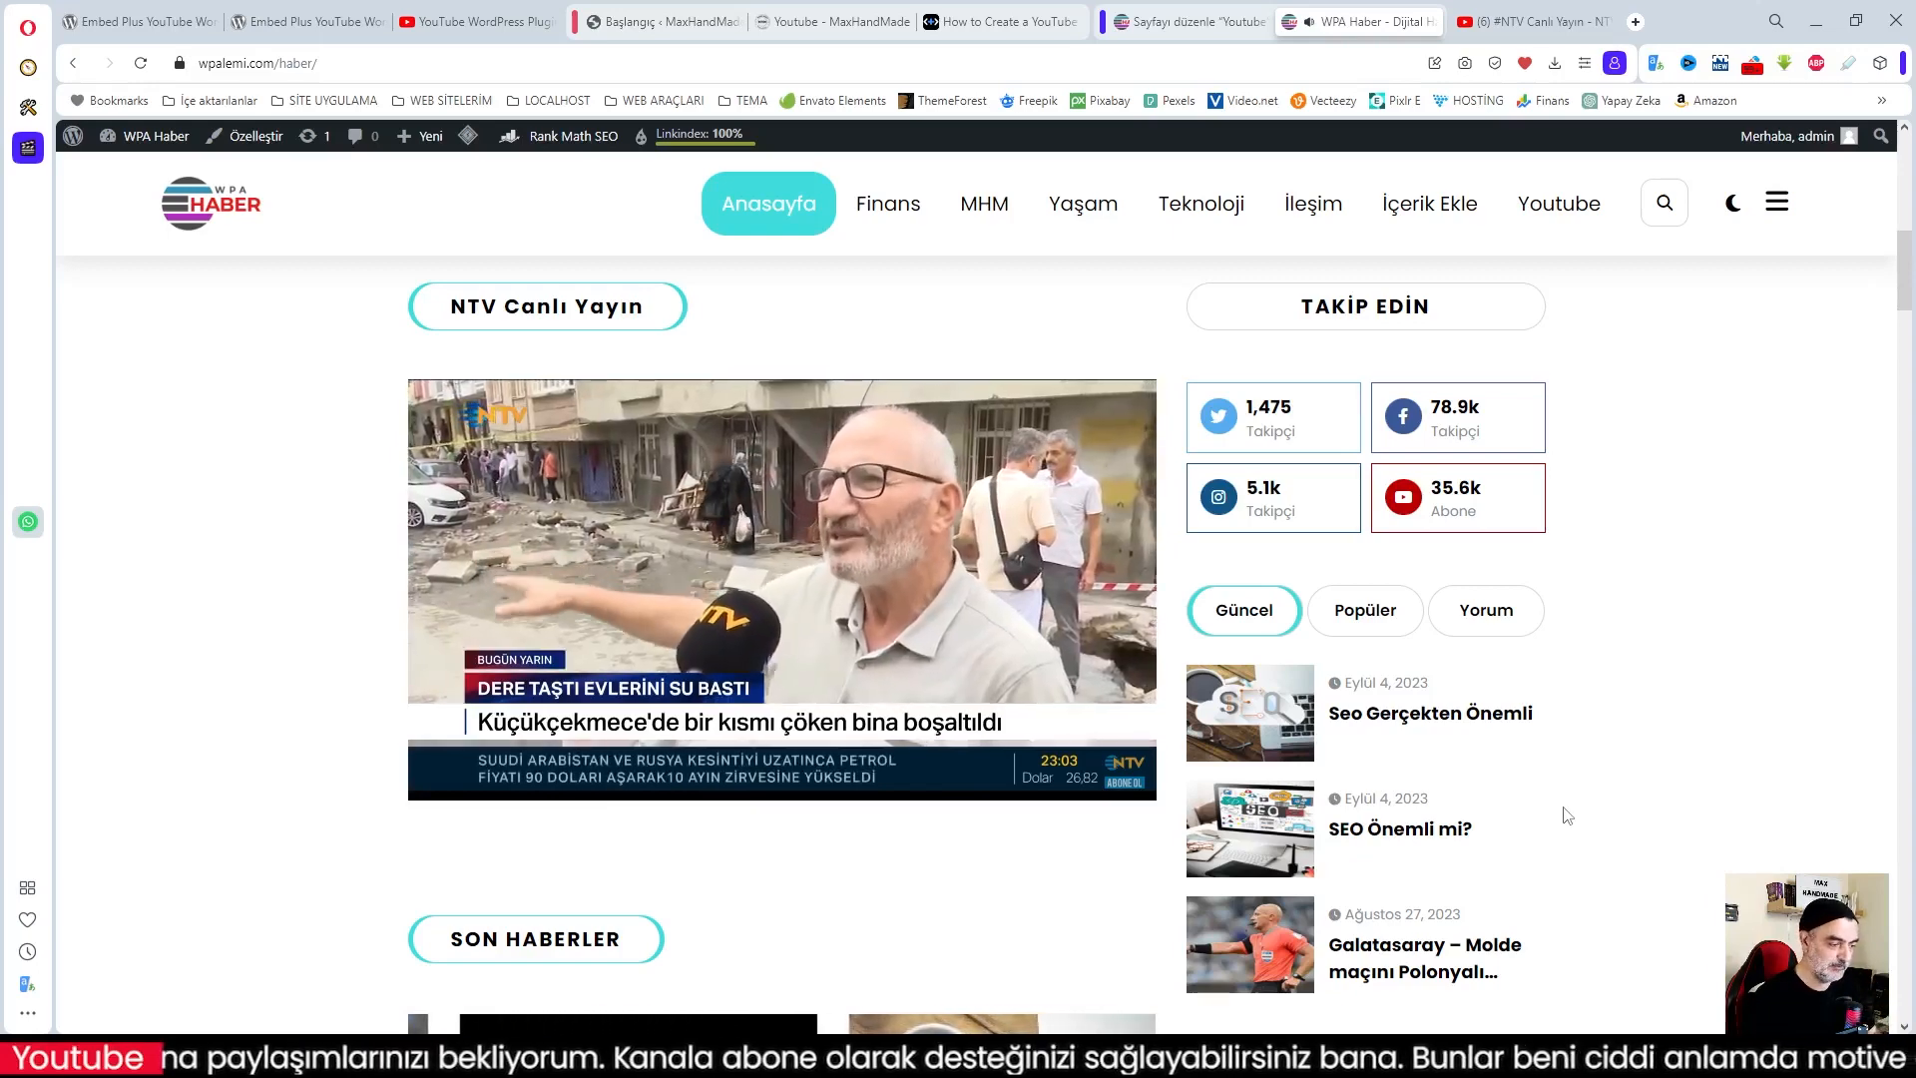
scroll(1566, 815, down, 3)
scroll(1397, 809, up, 3)
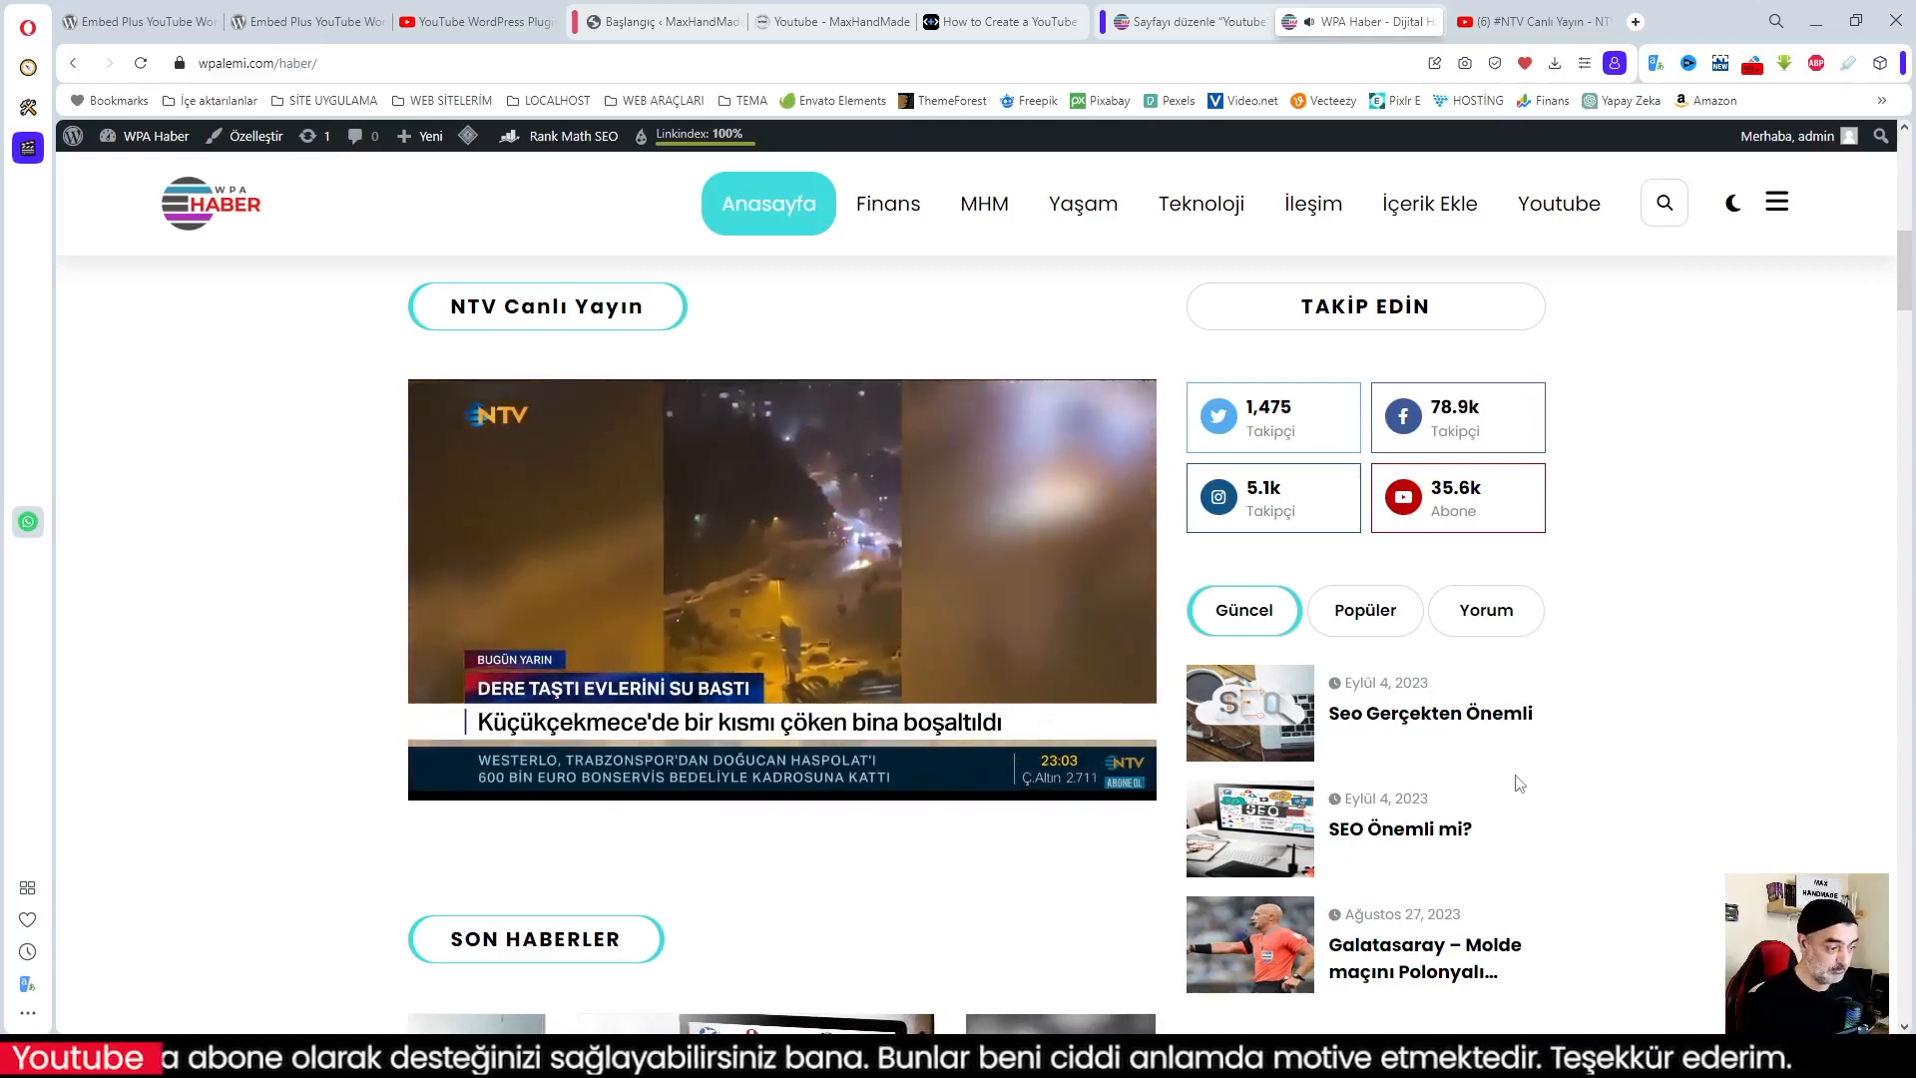
Review the sections below the NTV Canlı Yayın stream on the WPA Haber home page
scroll(1517, 783, down, 2)
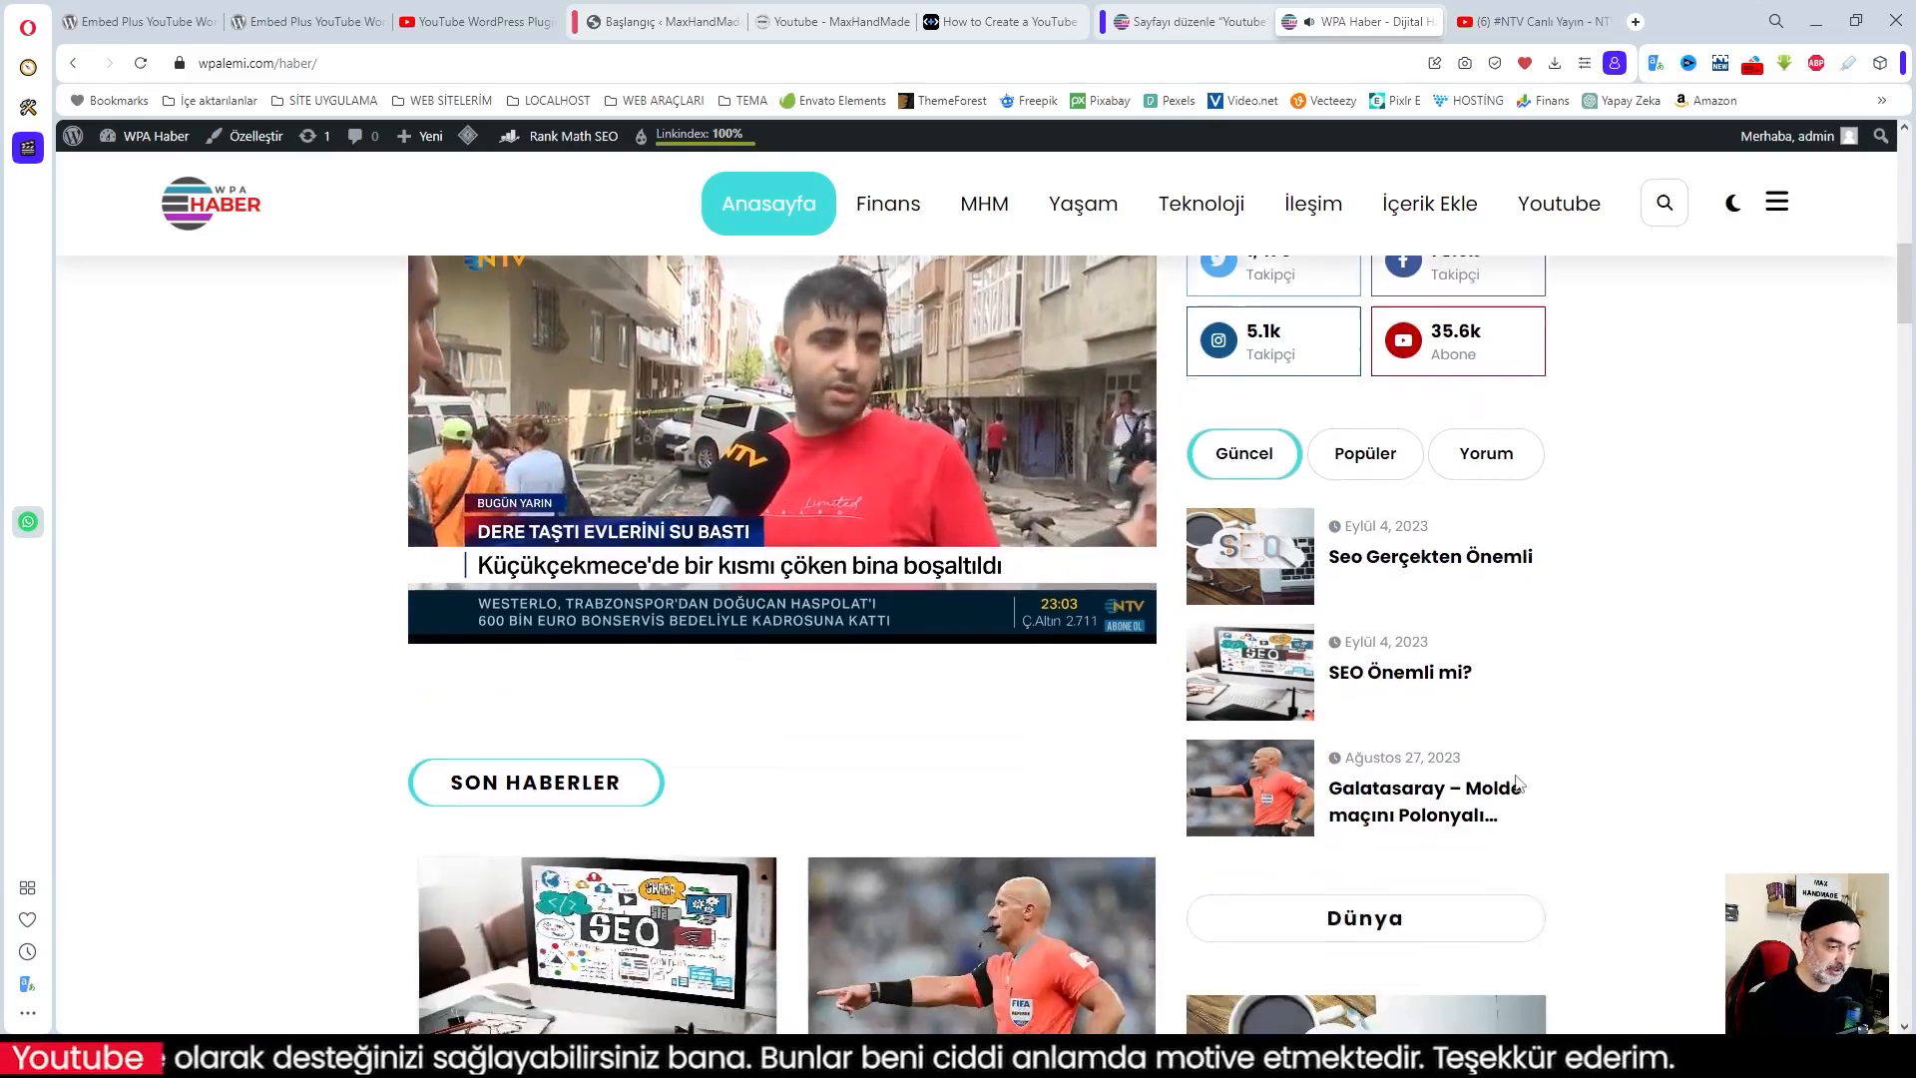
scroll(1611, 783, down, 4)
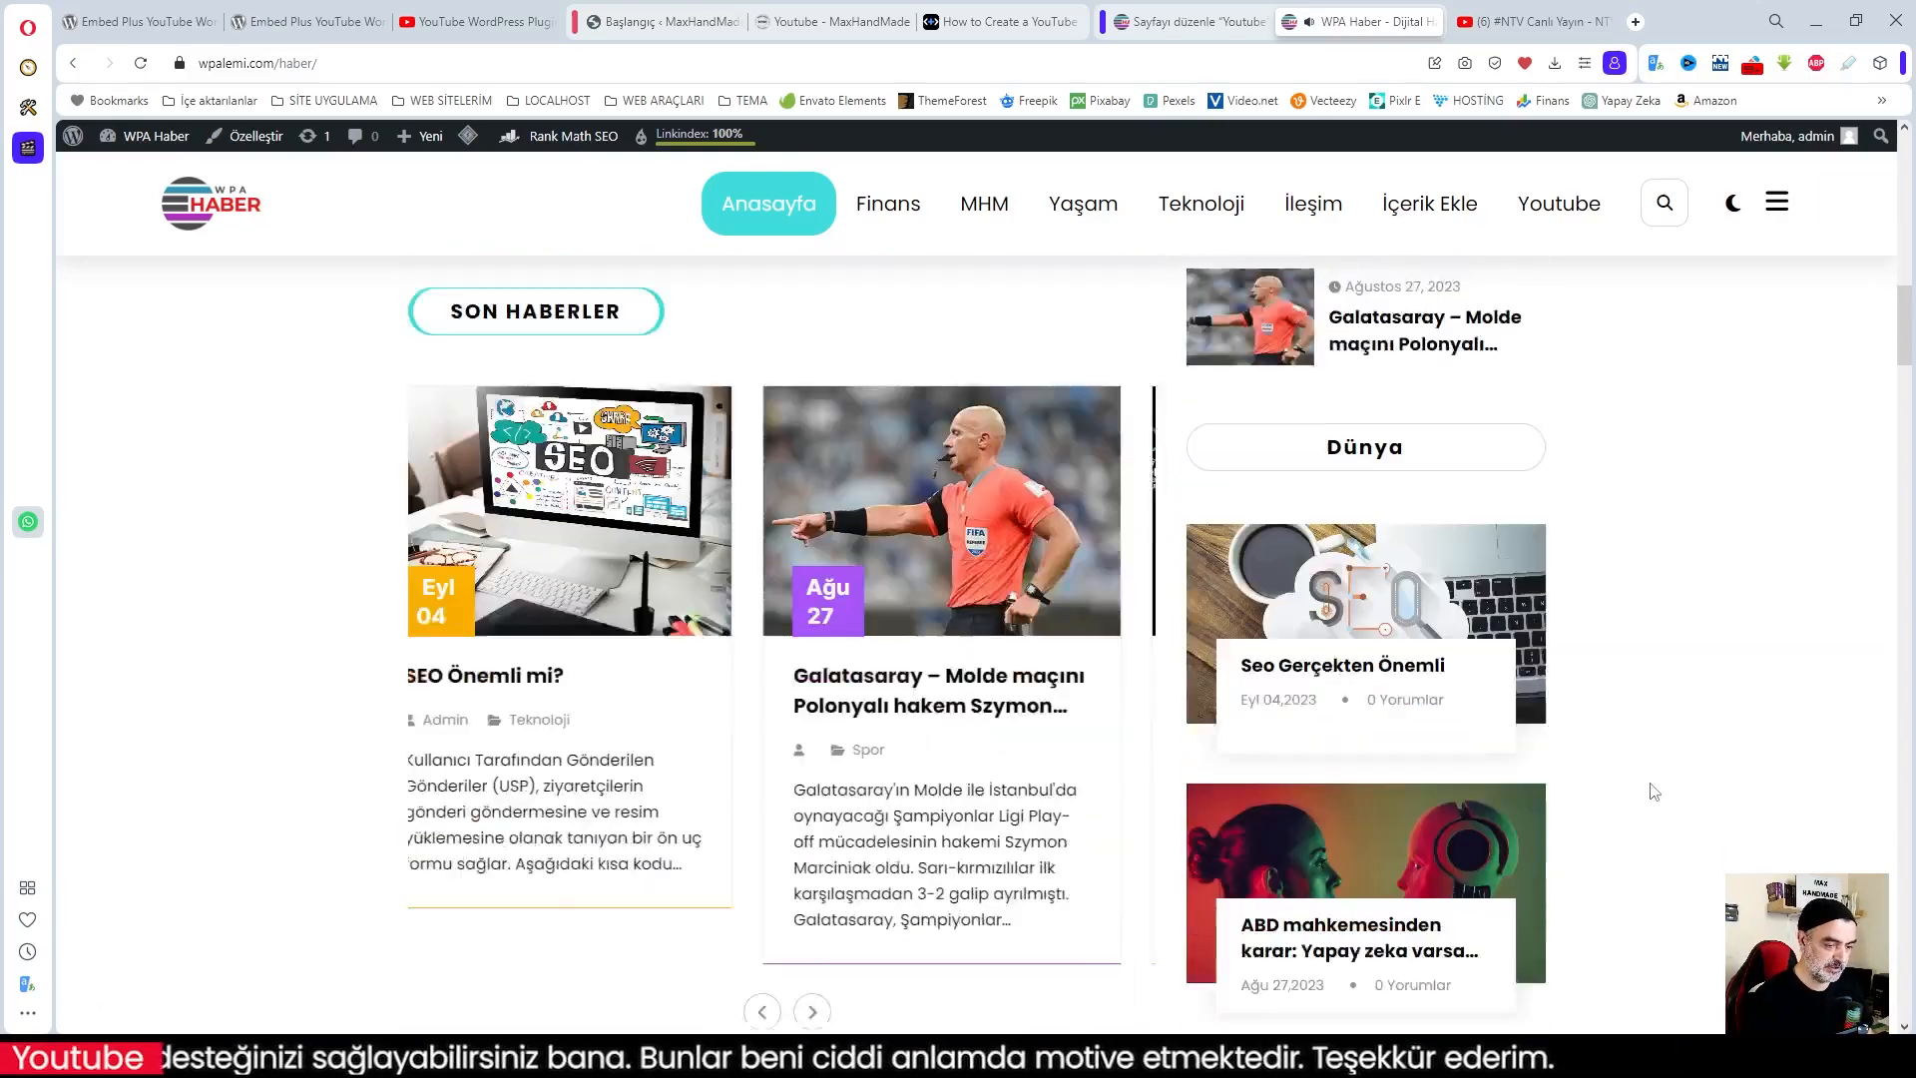
scroll(1653, 791, up, 10)
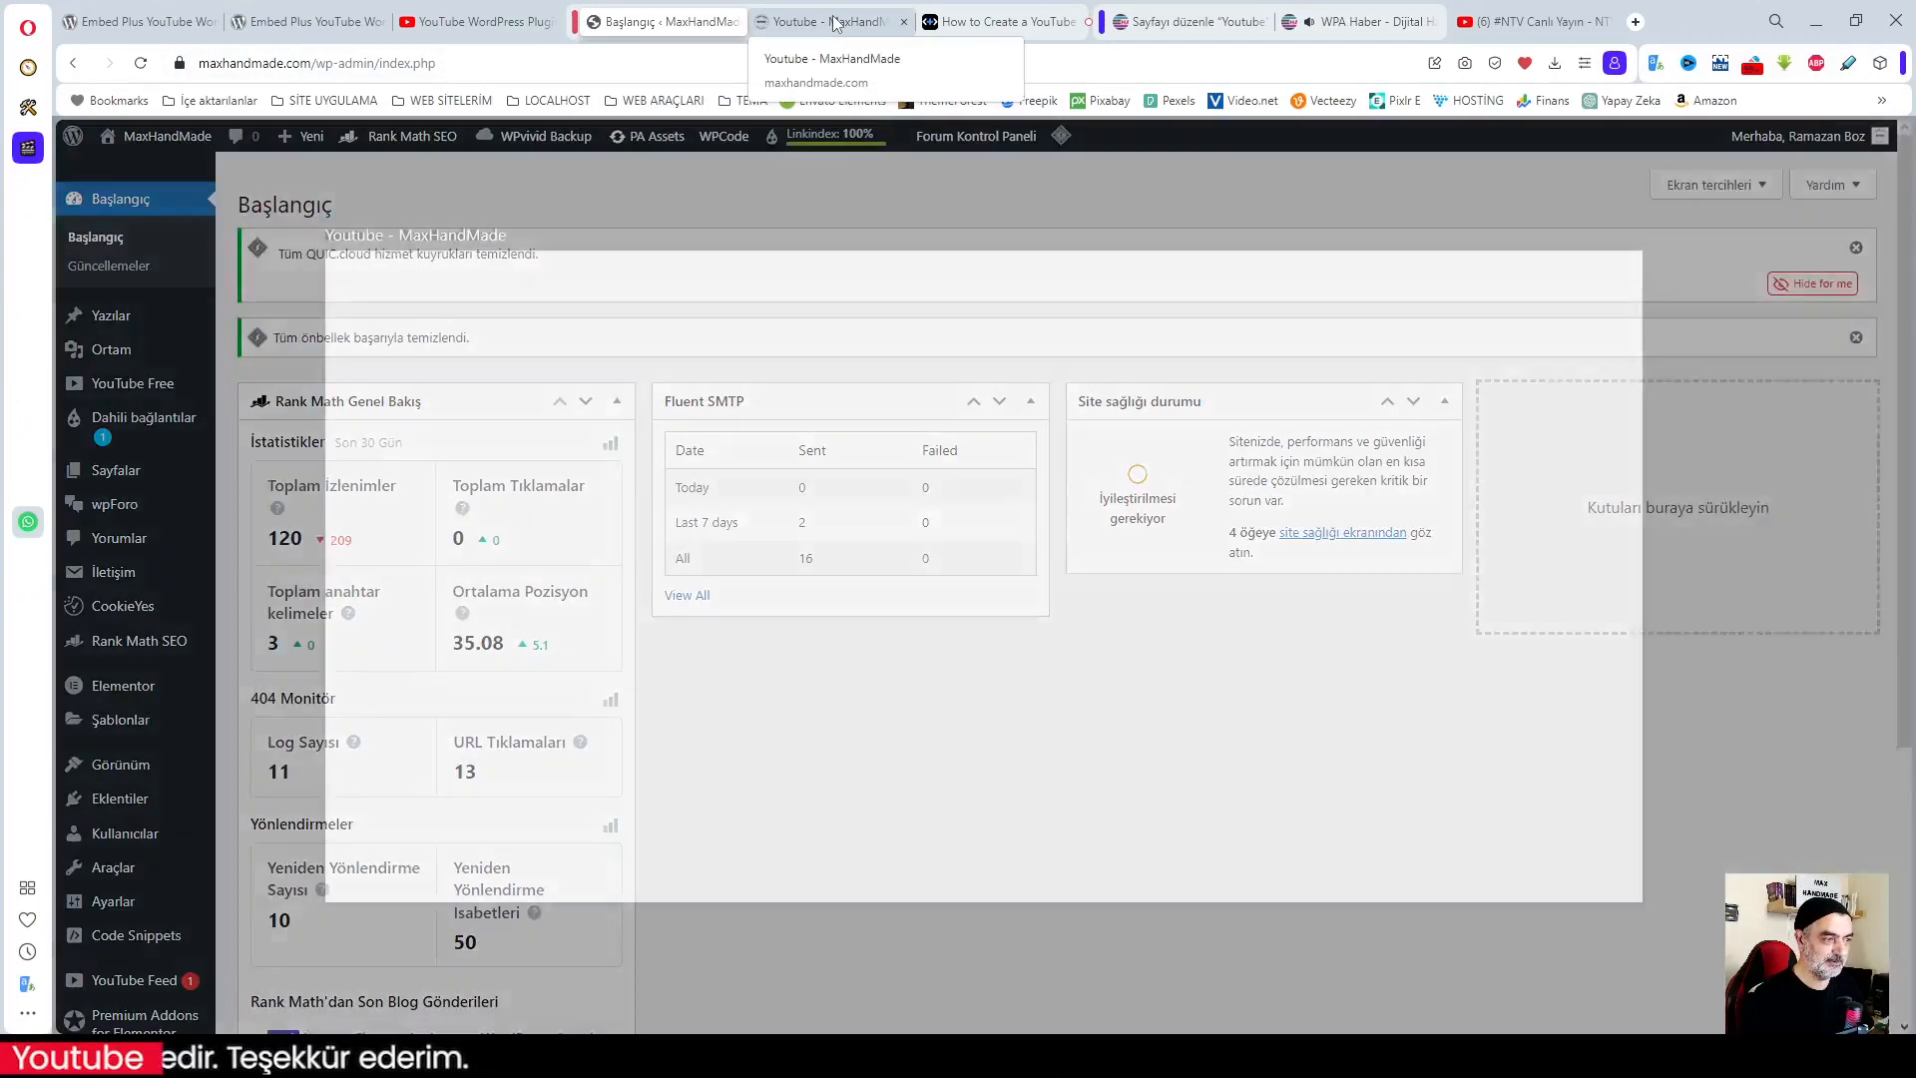
Switch to the MaxHandMade site and check its home page sidebar for the NTV live stream embed
click(836, 22)
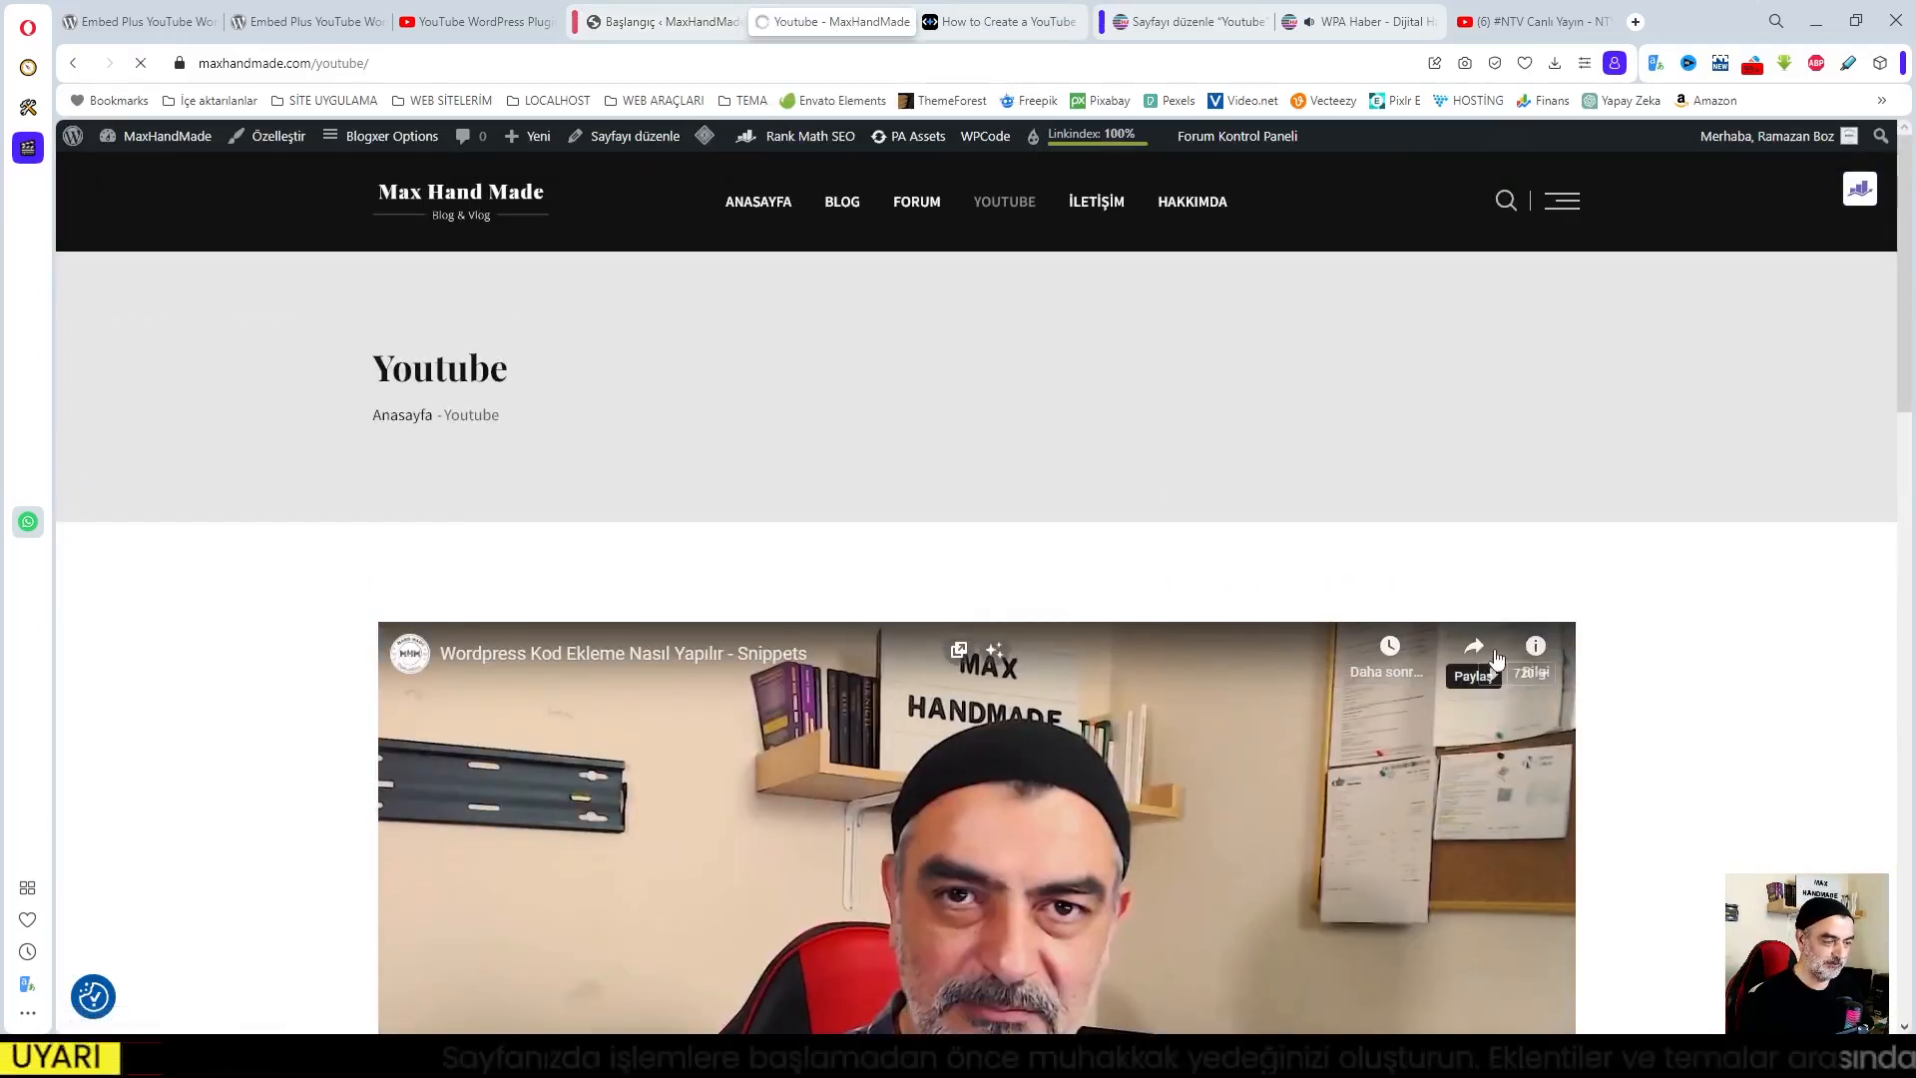
scroll(1471, 681, down, 5)
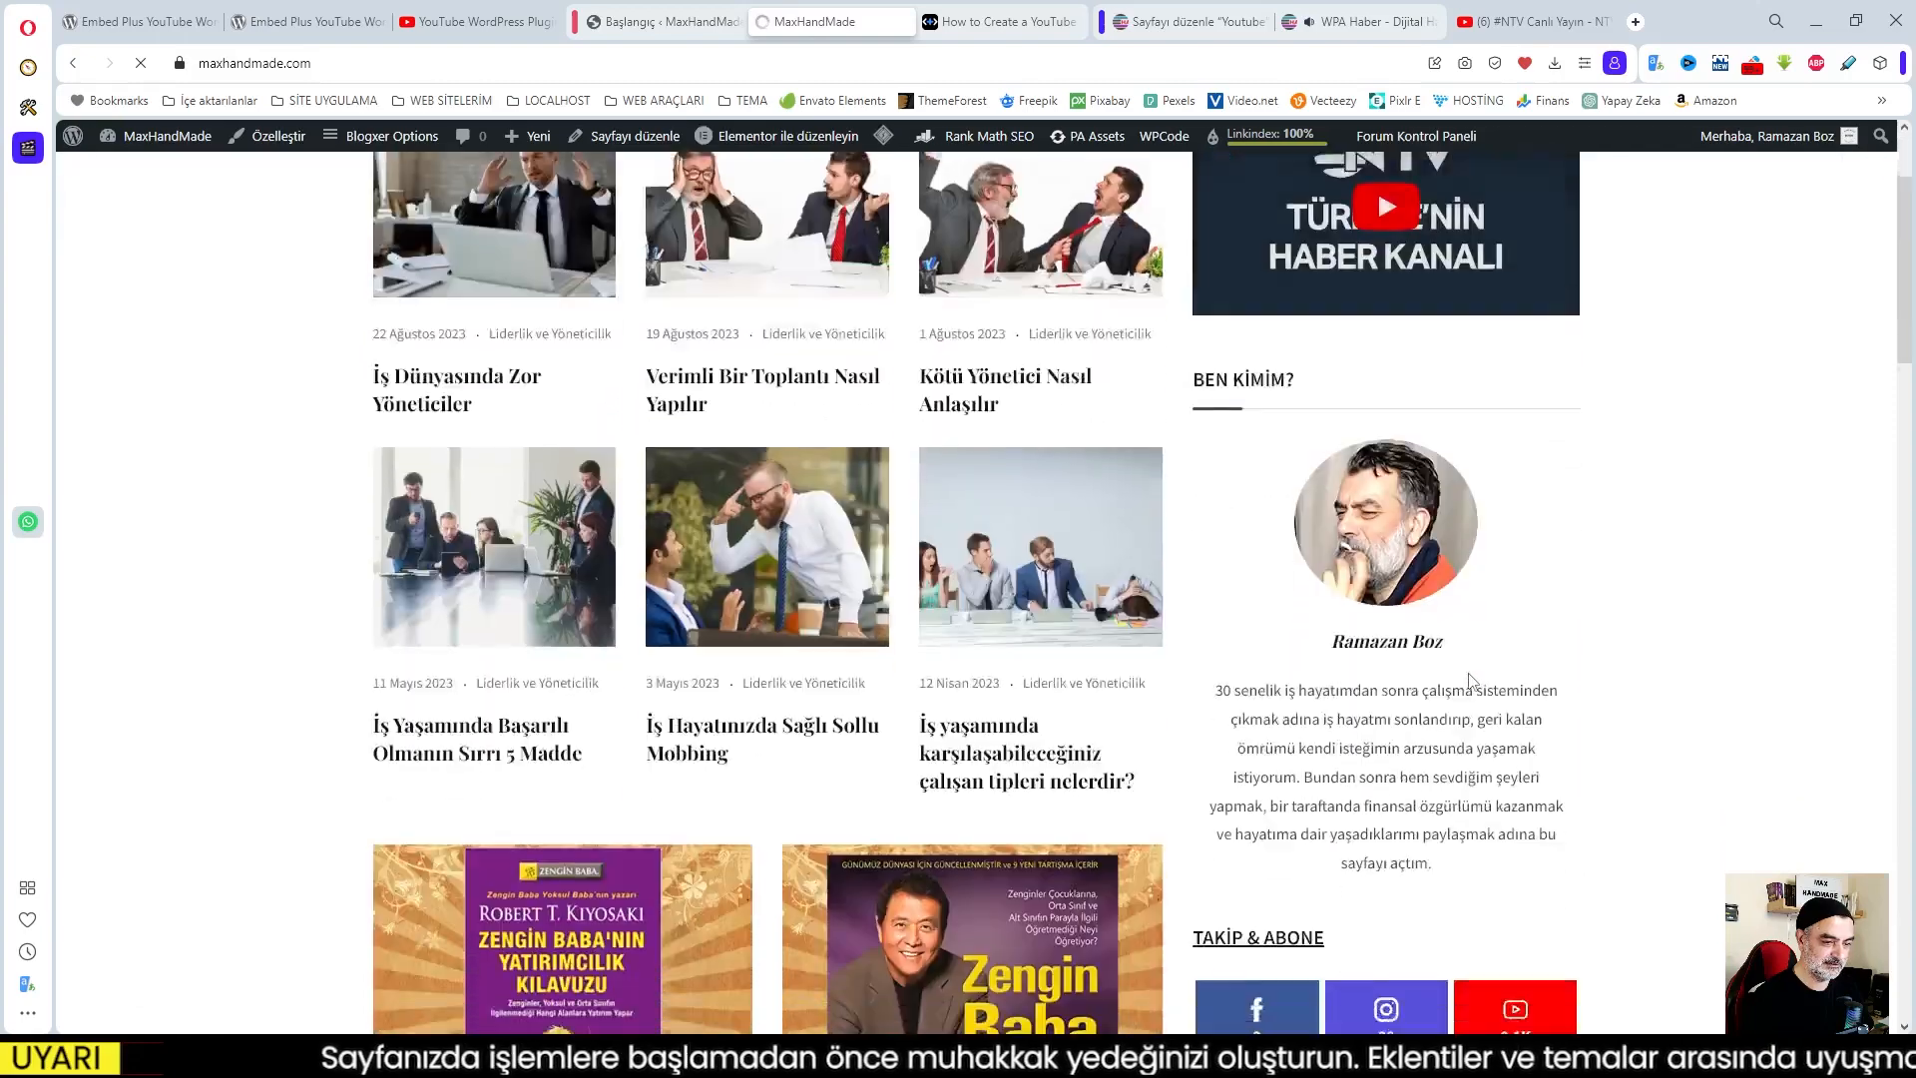
scroll(1468, 675, up, 10)
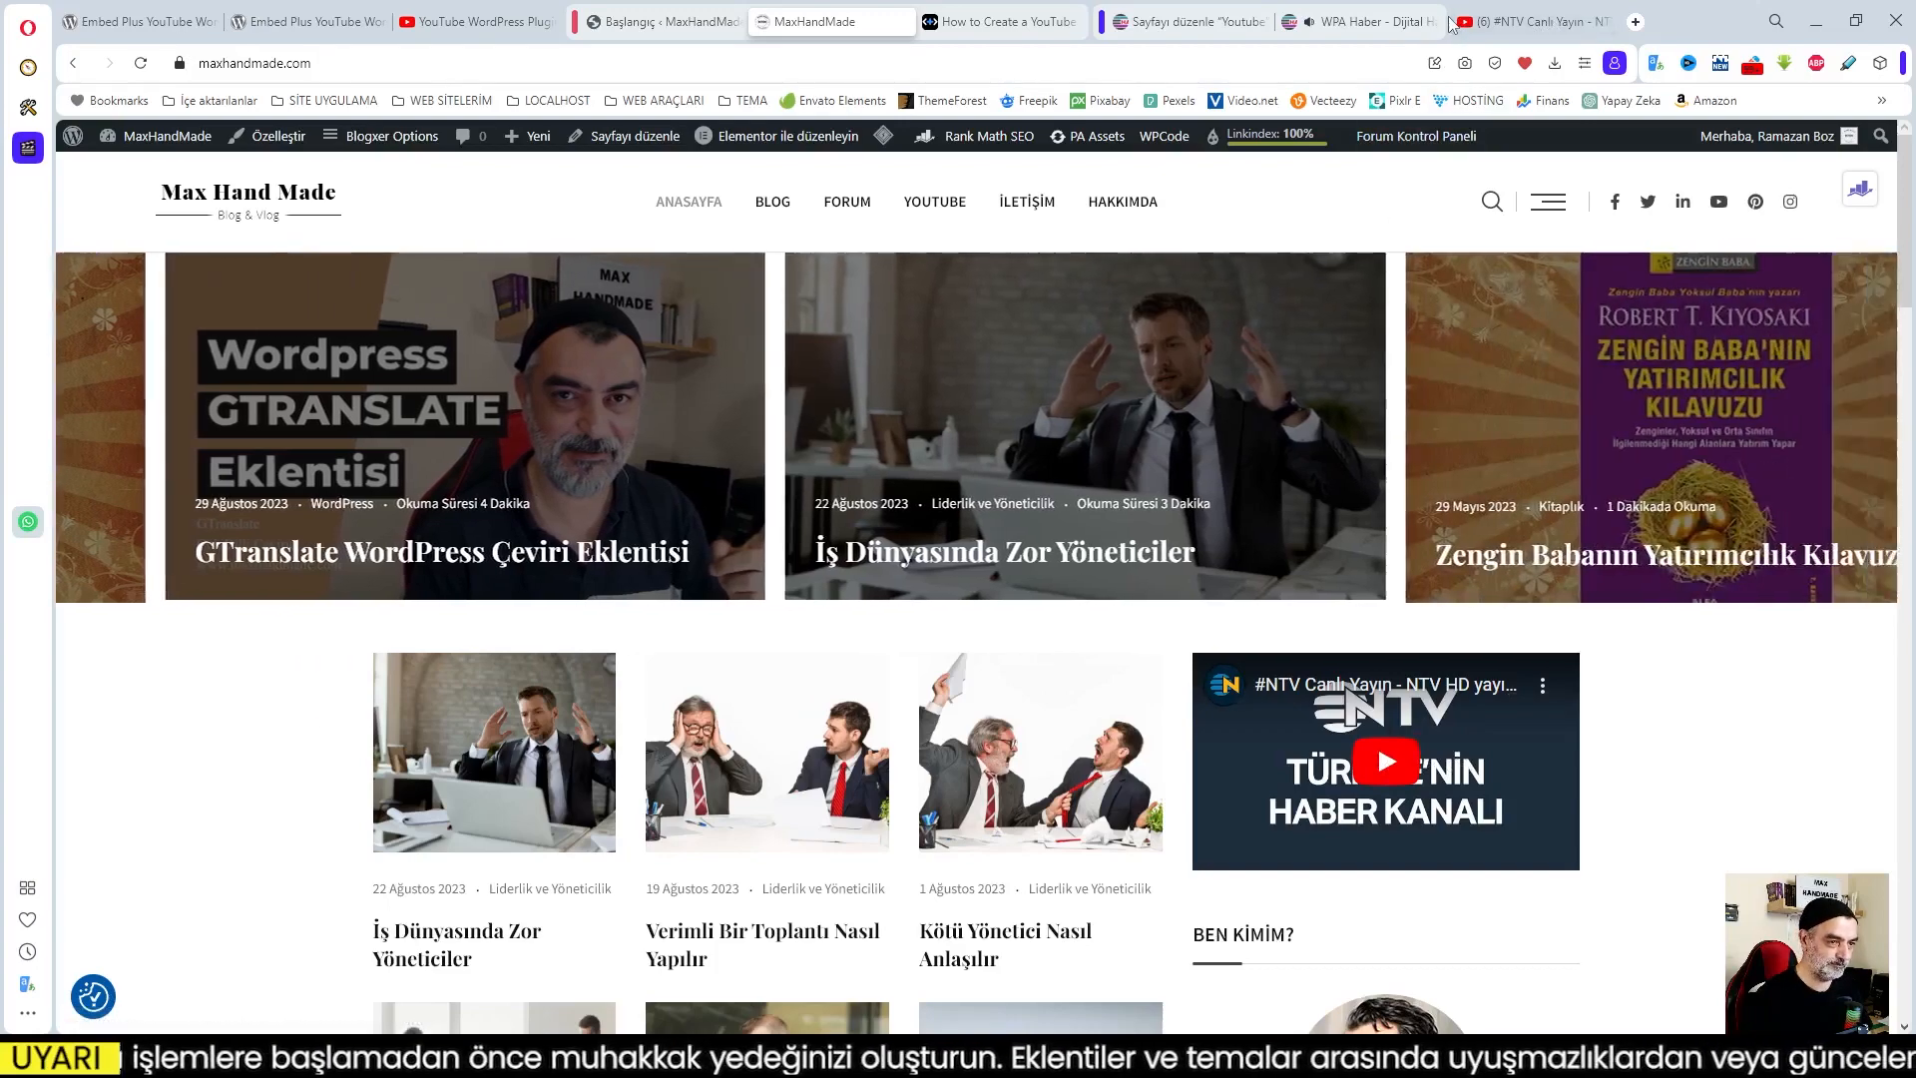
Mute the NTV Canlı Yayın stream playing on the WPA Haber home page
click(1355, 28)
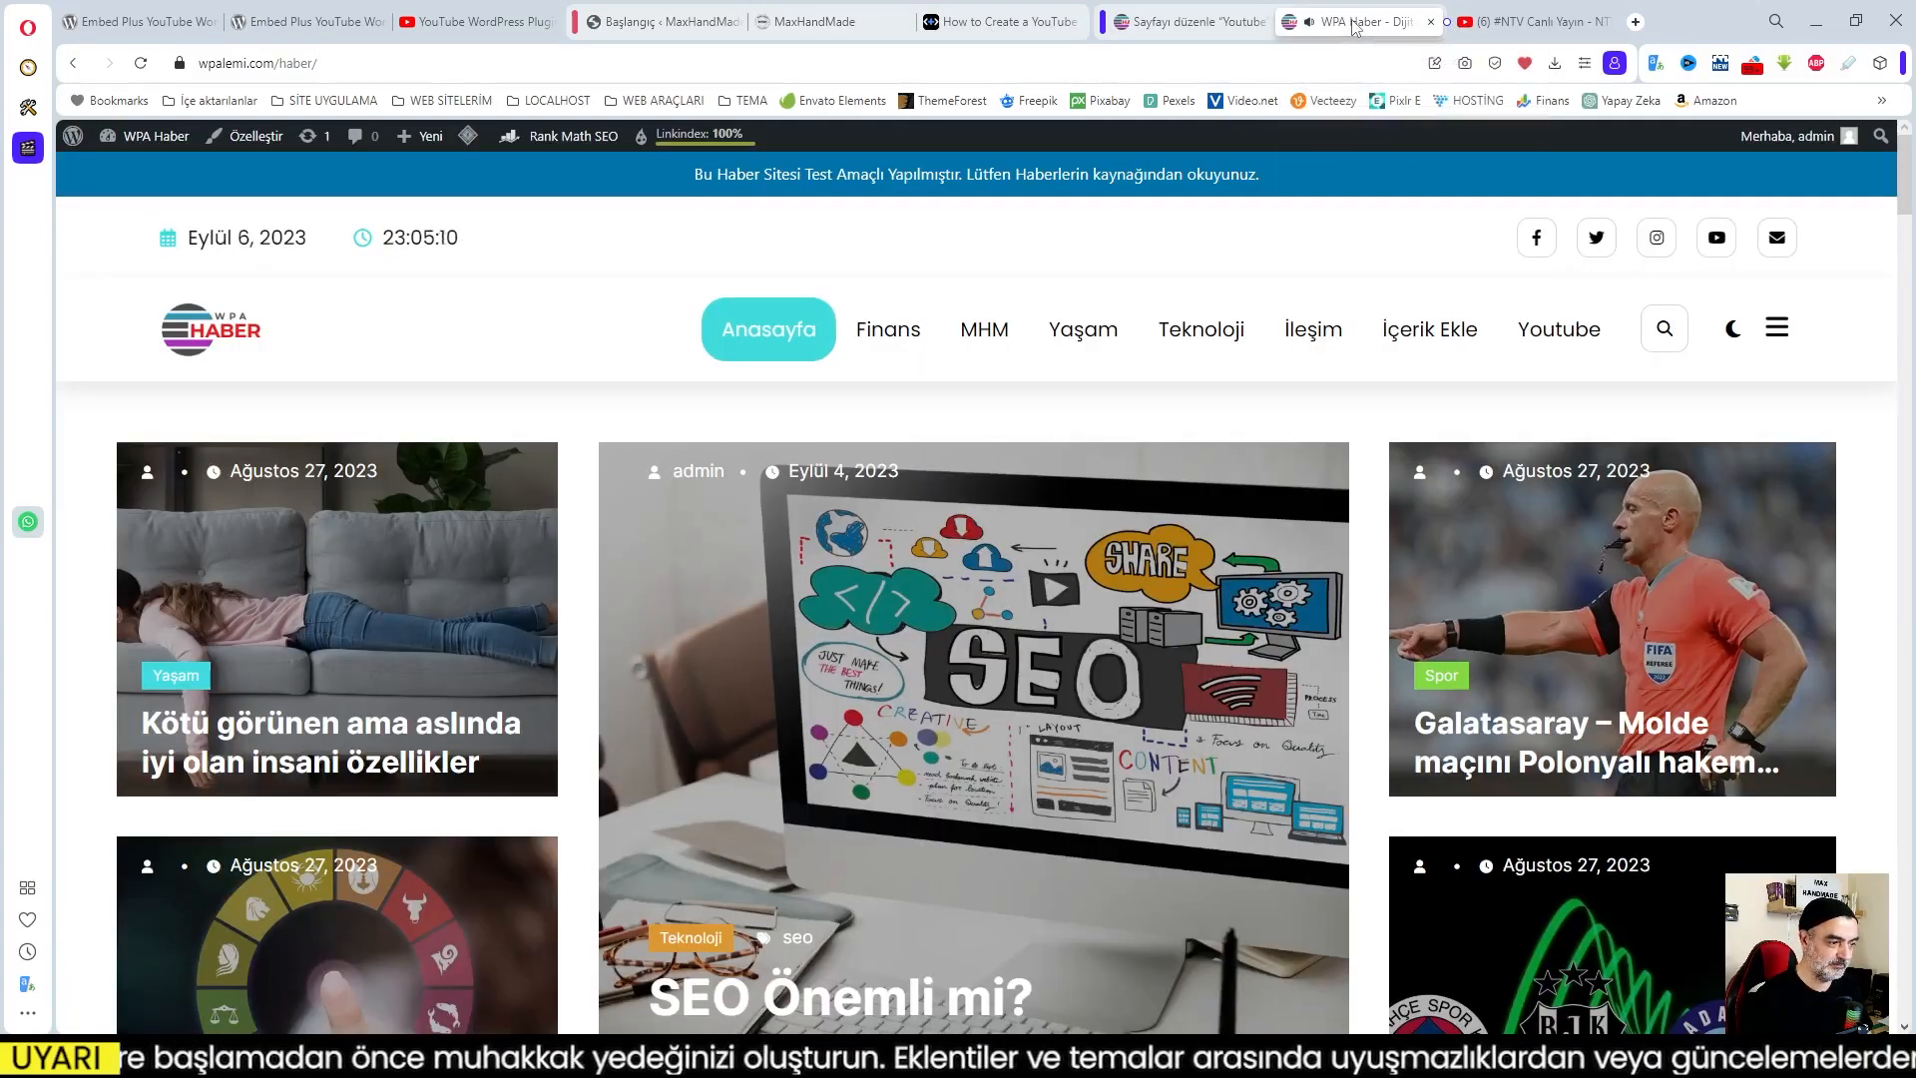
scroll(1085, 768, down, 15)
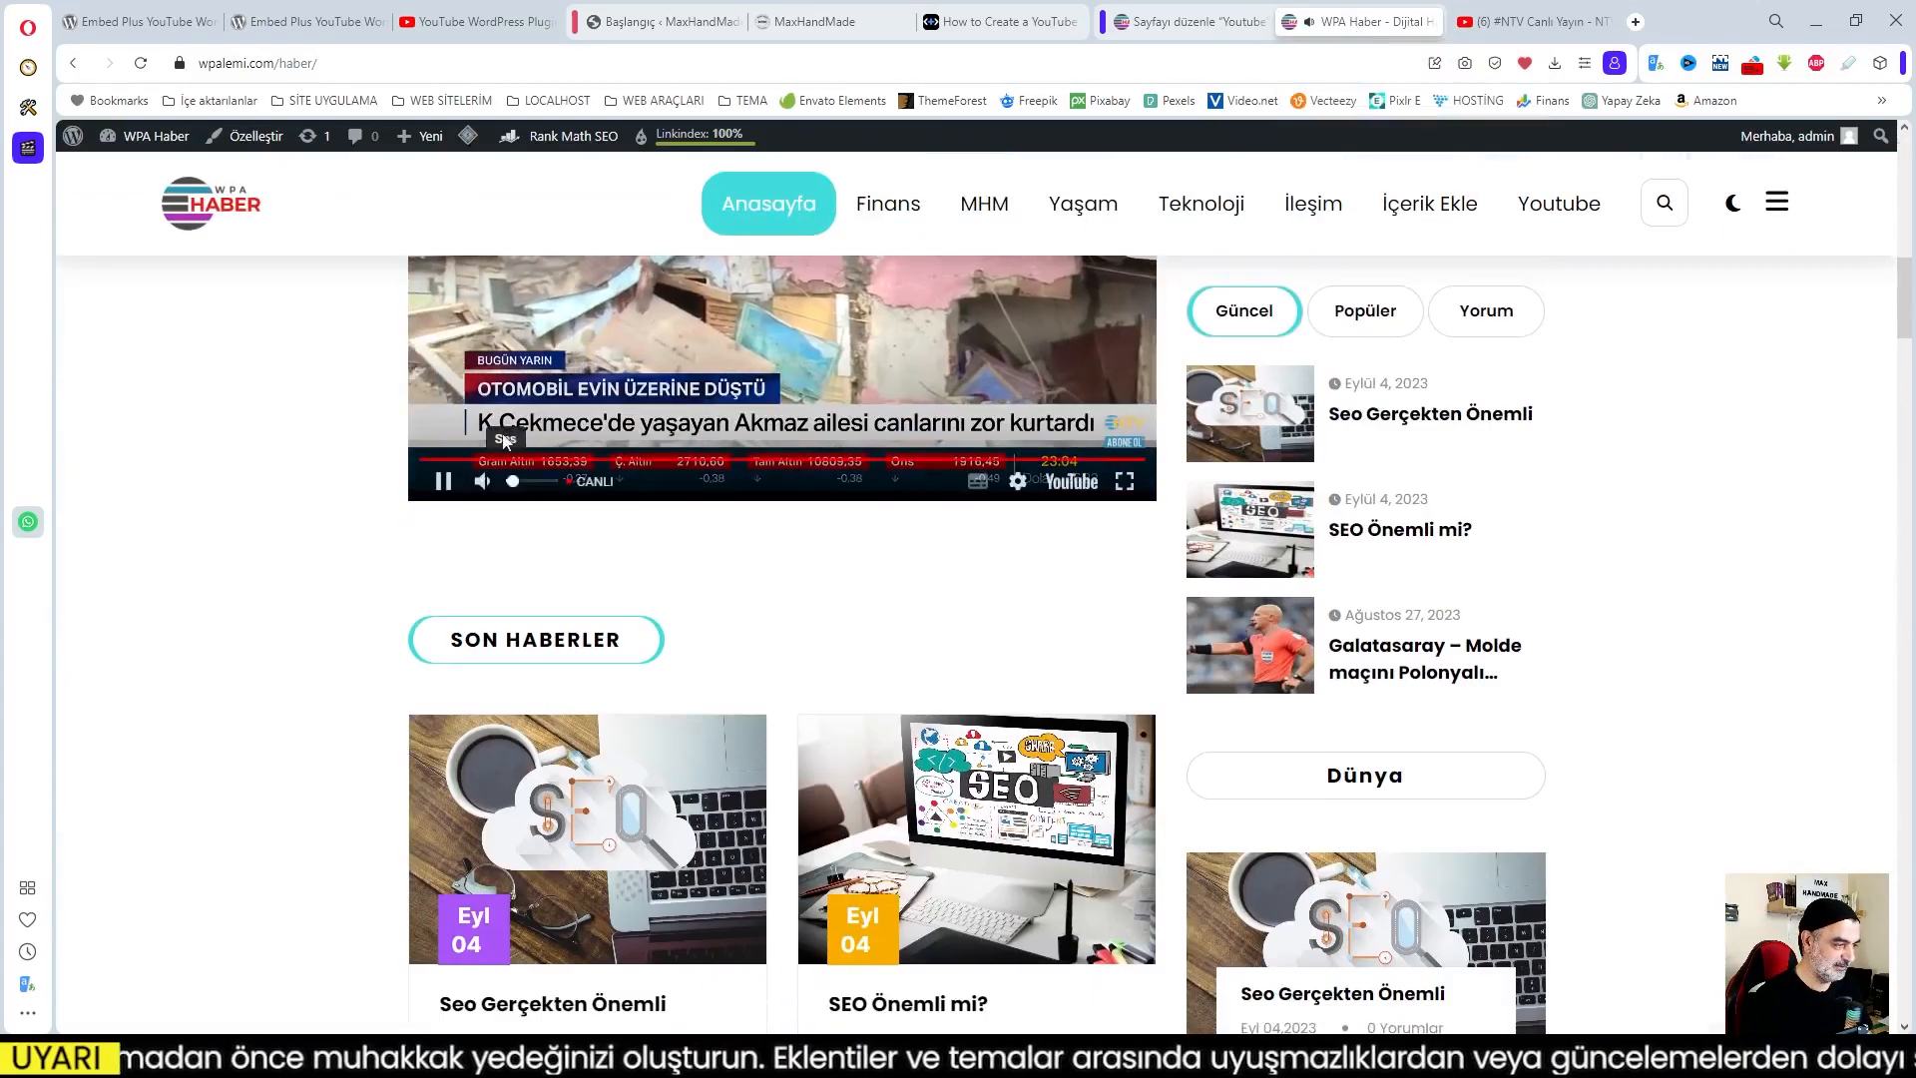
click(482, 483)
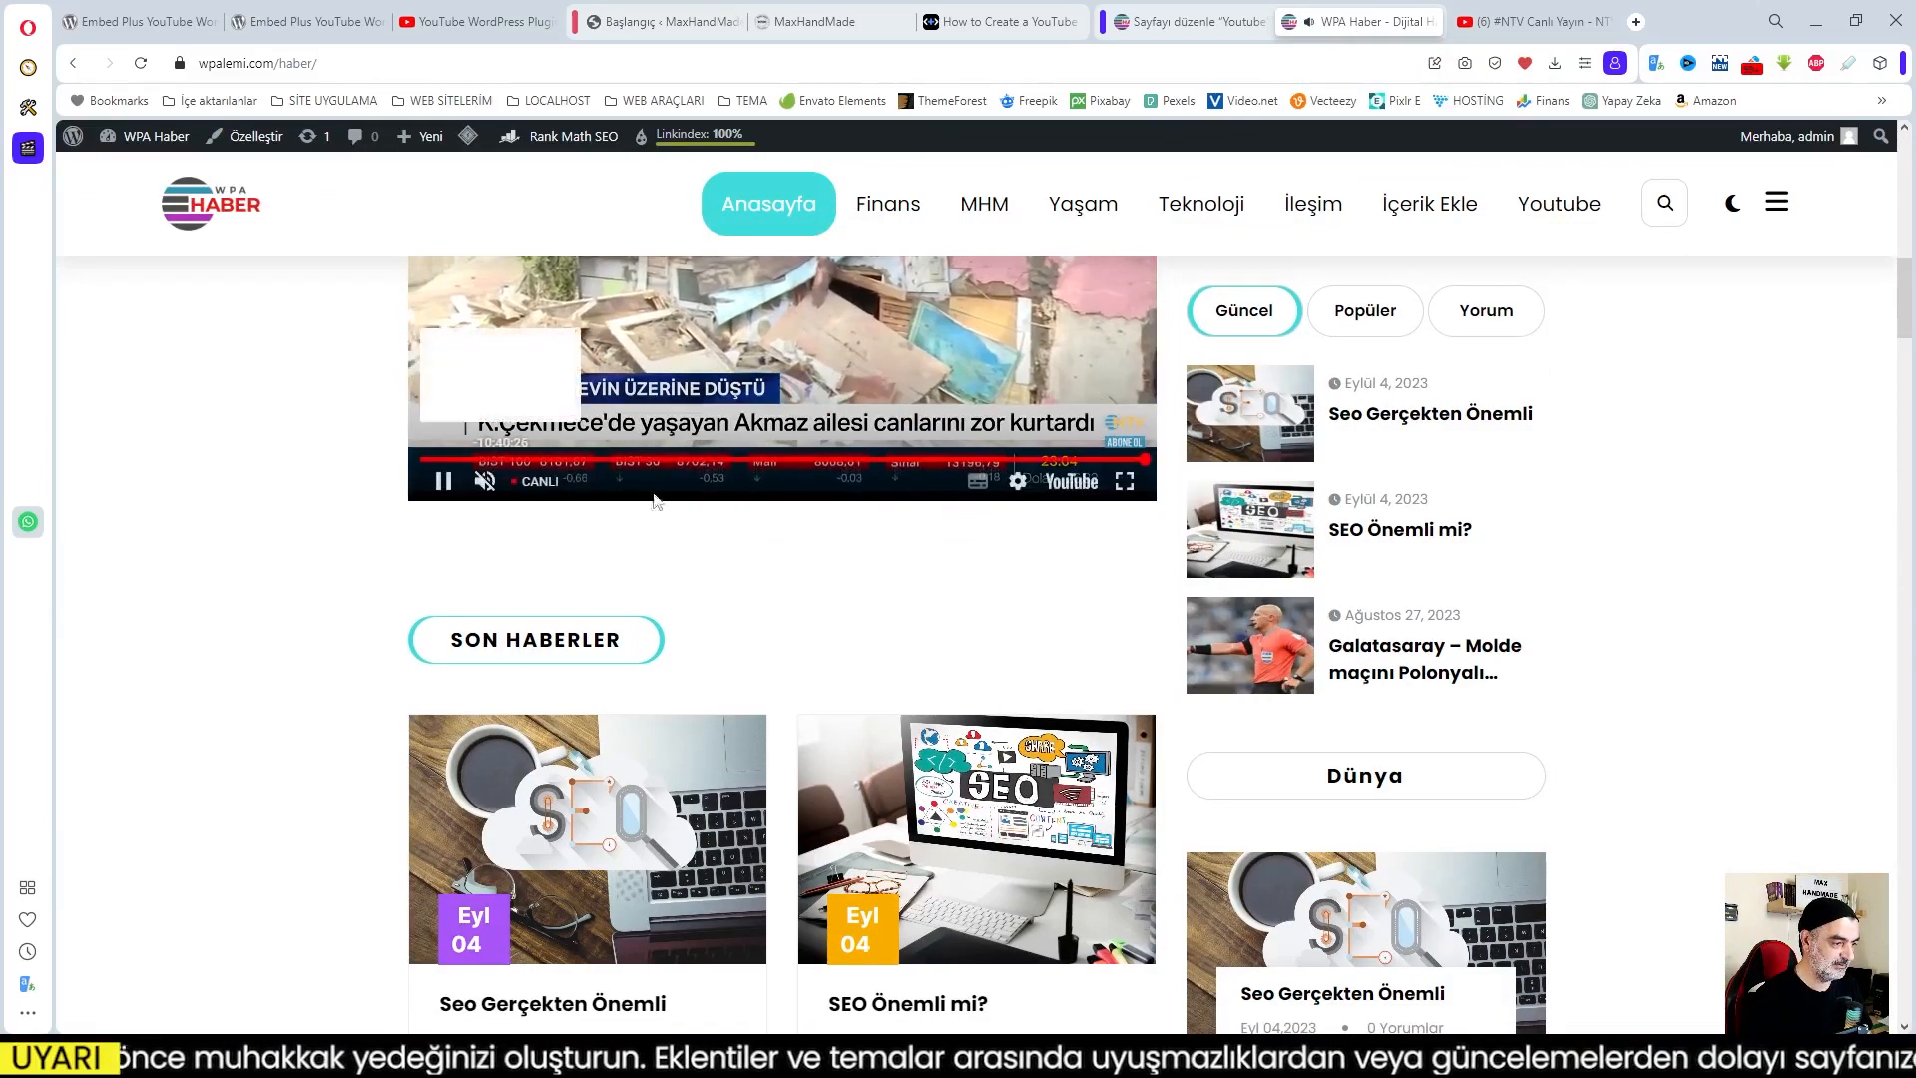
scroll(654, 509, up, 6)
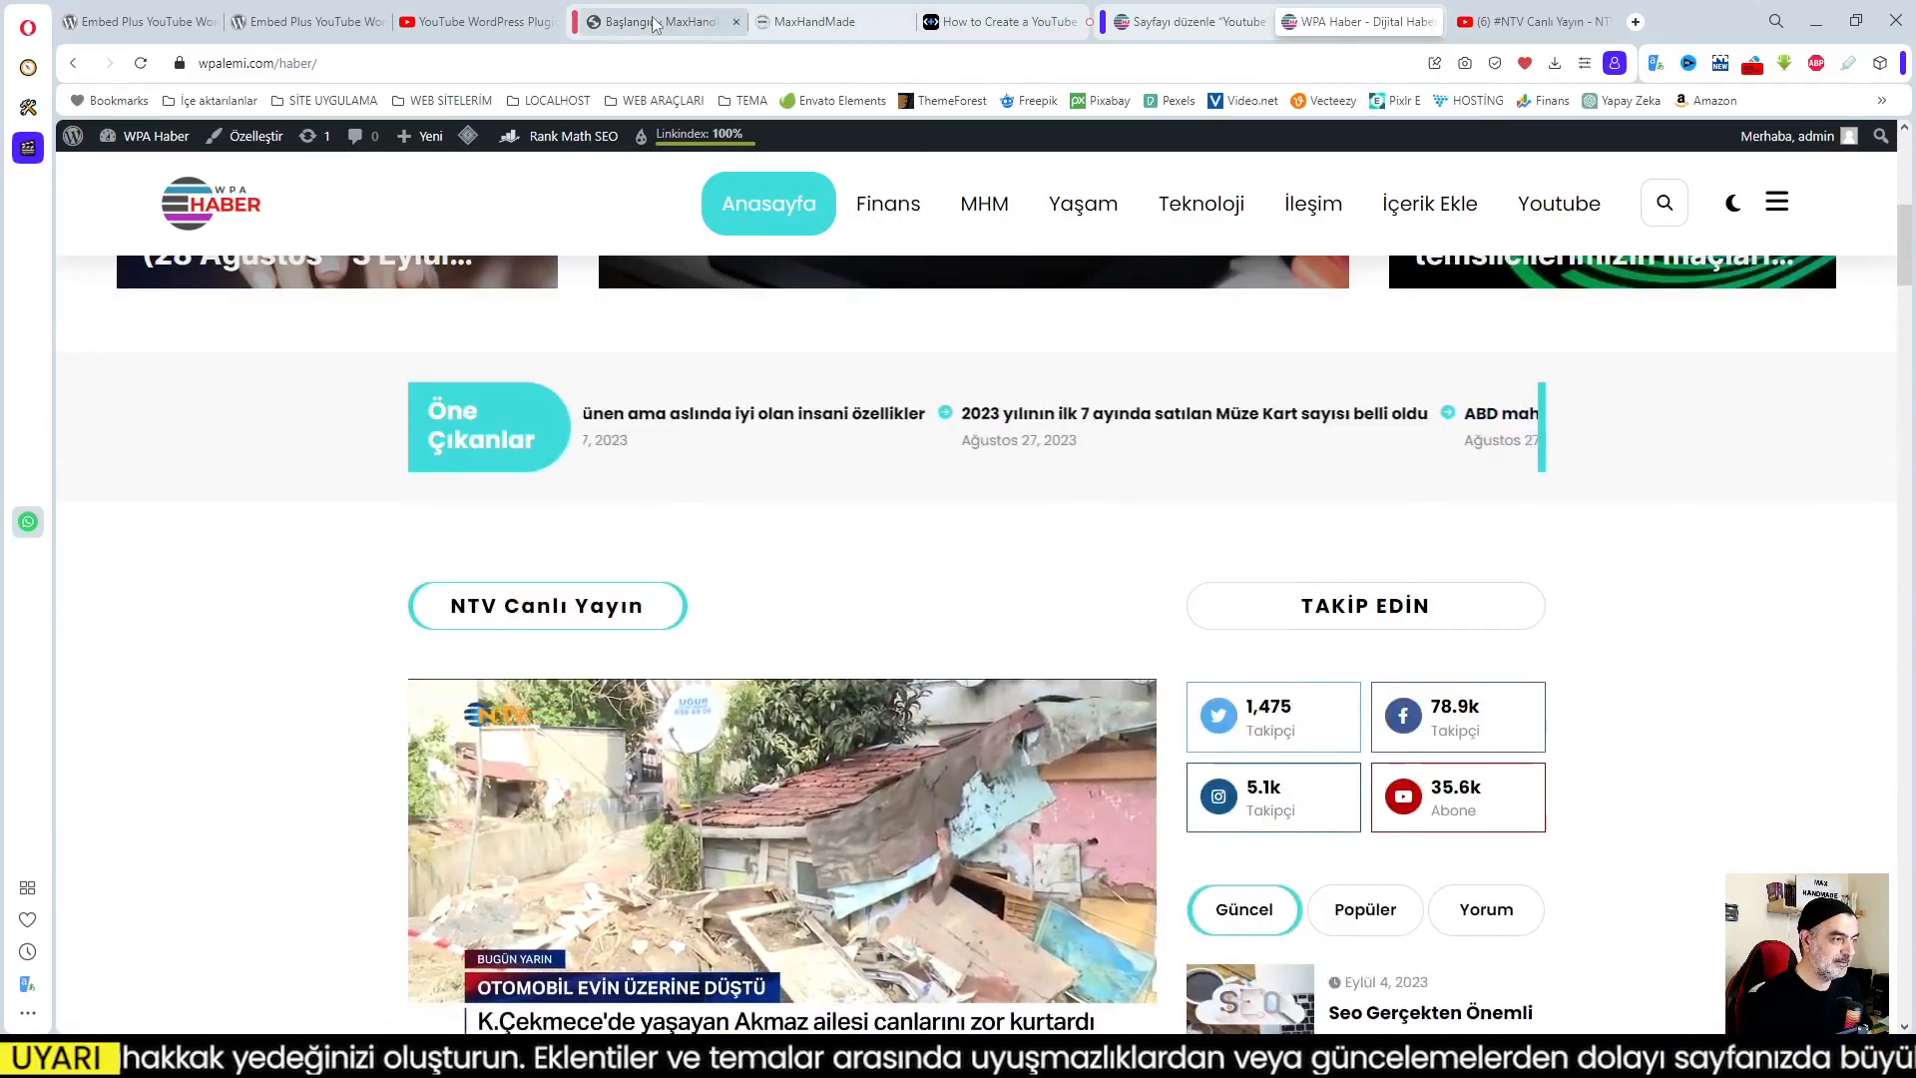
Open the MaxHandMade home page in Elementor and delete the text widget holding the embed code above BEN KİMİM?
click(653, 22)
click(828, 22)
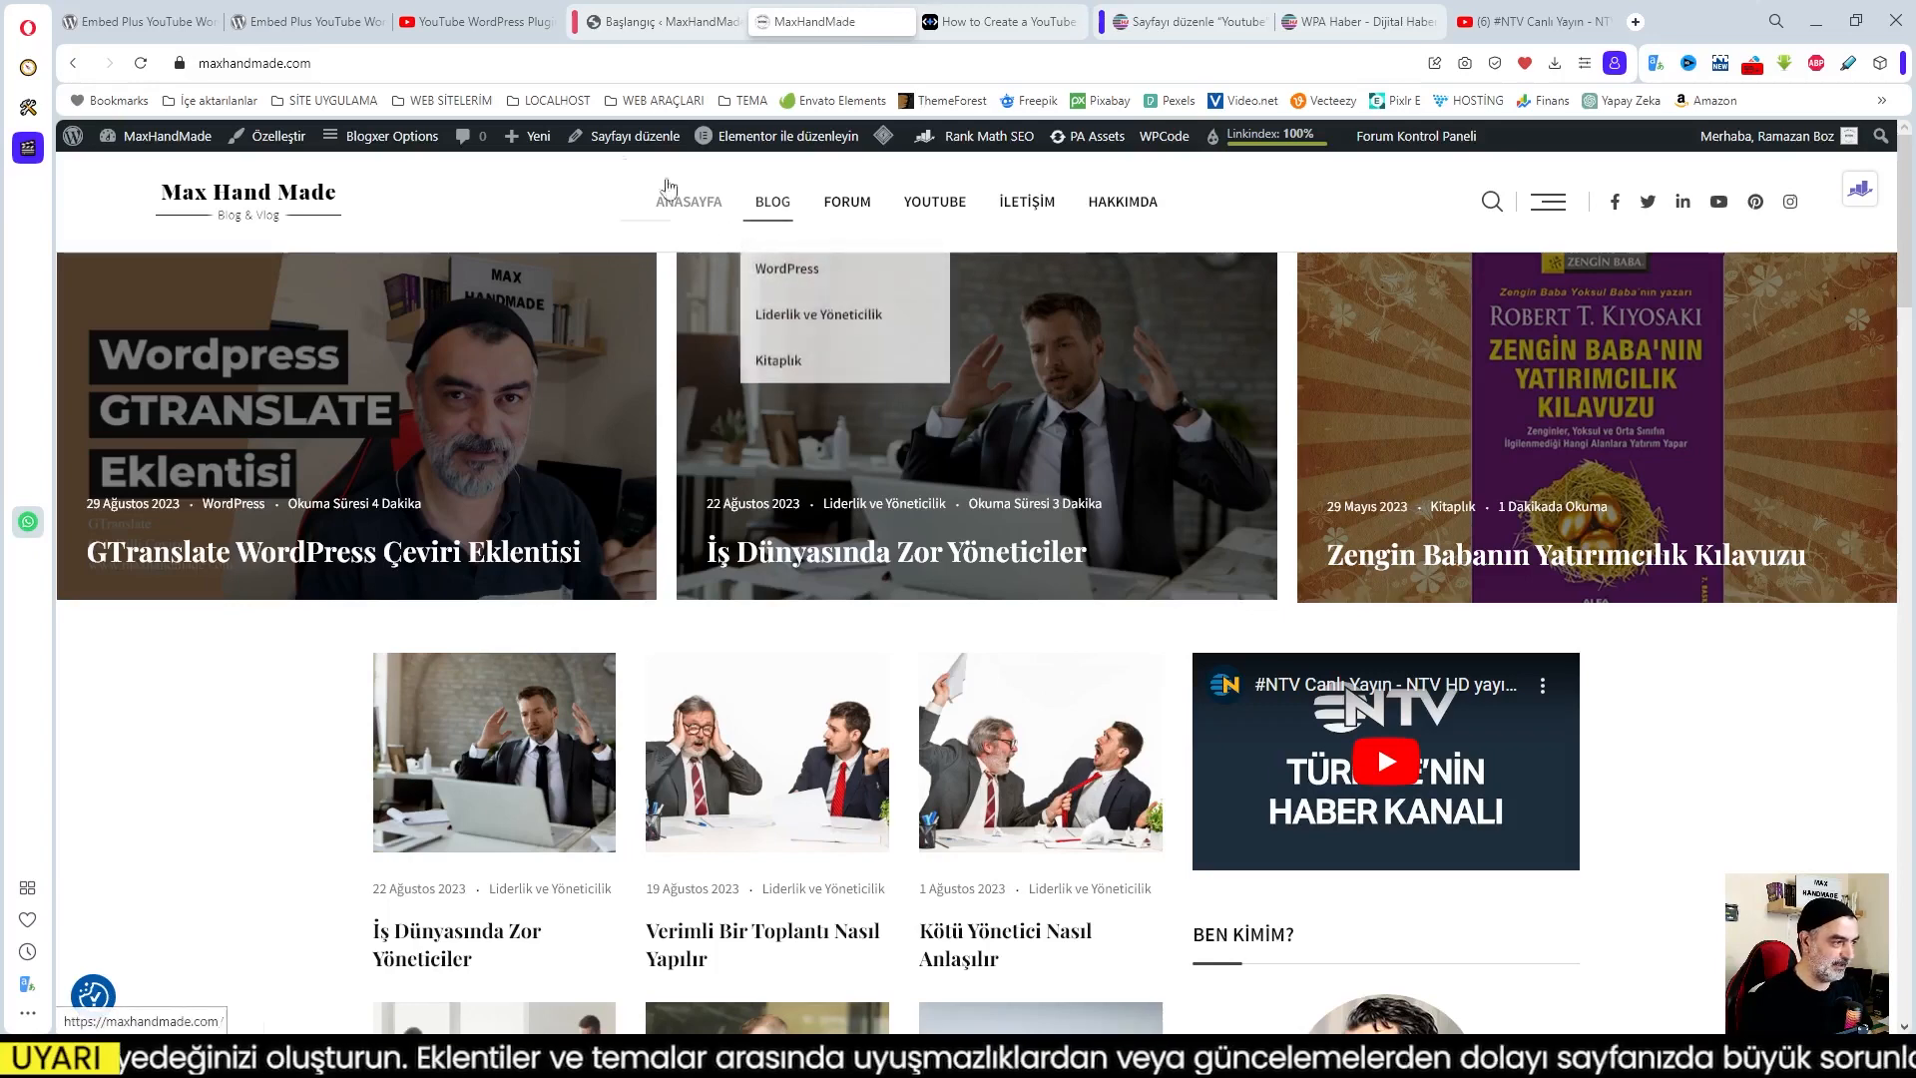
mouse_move(808, 144)
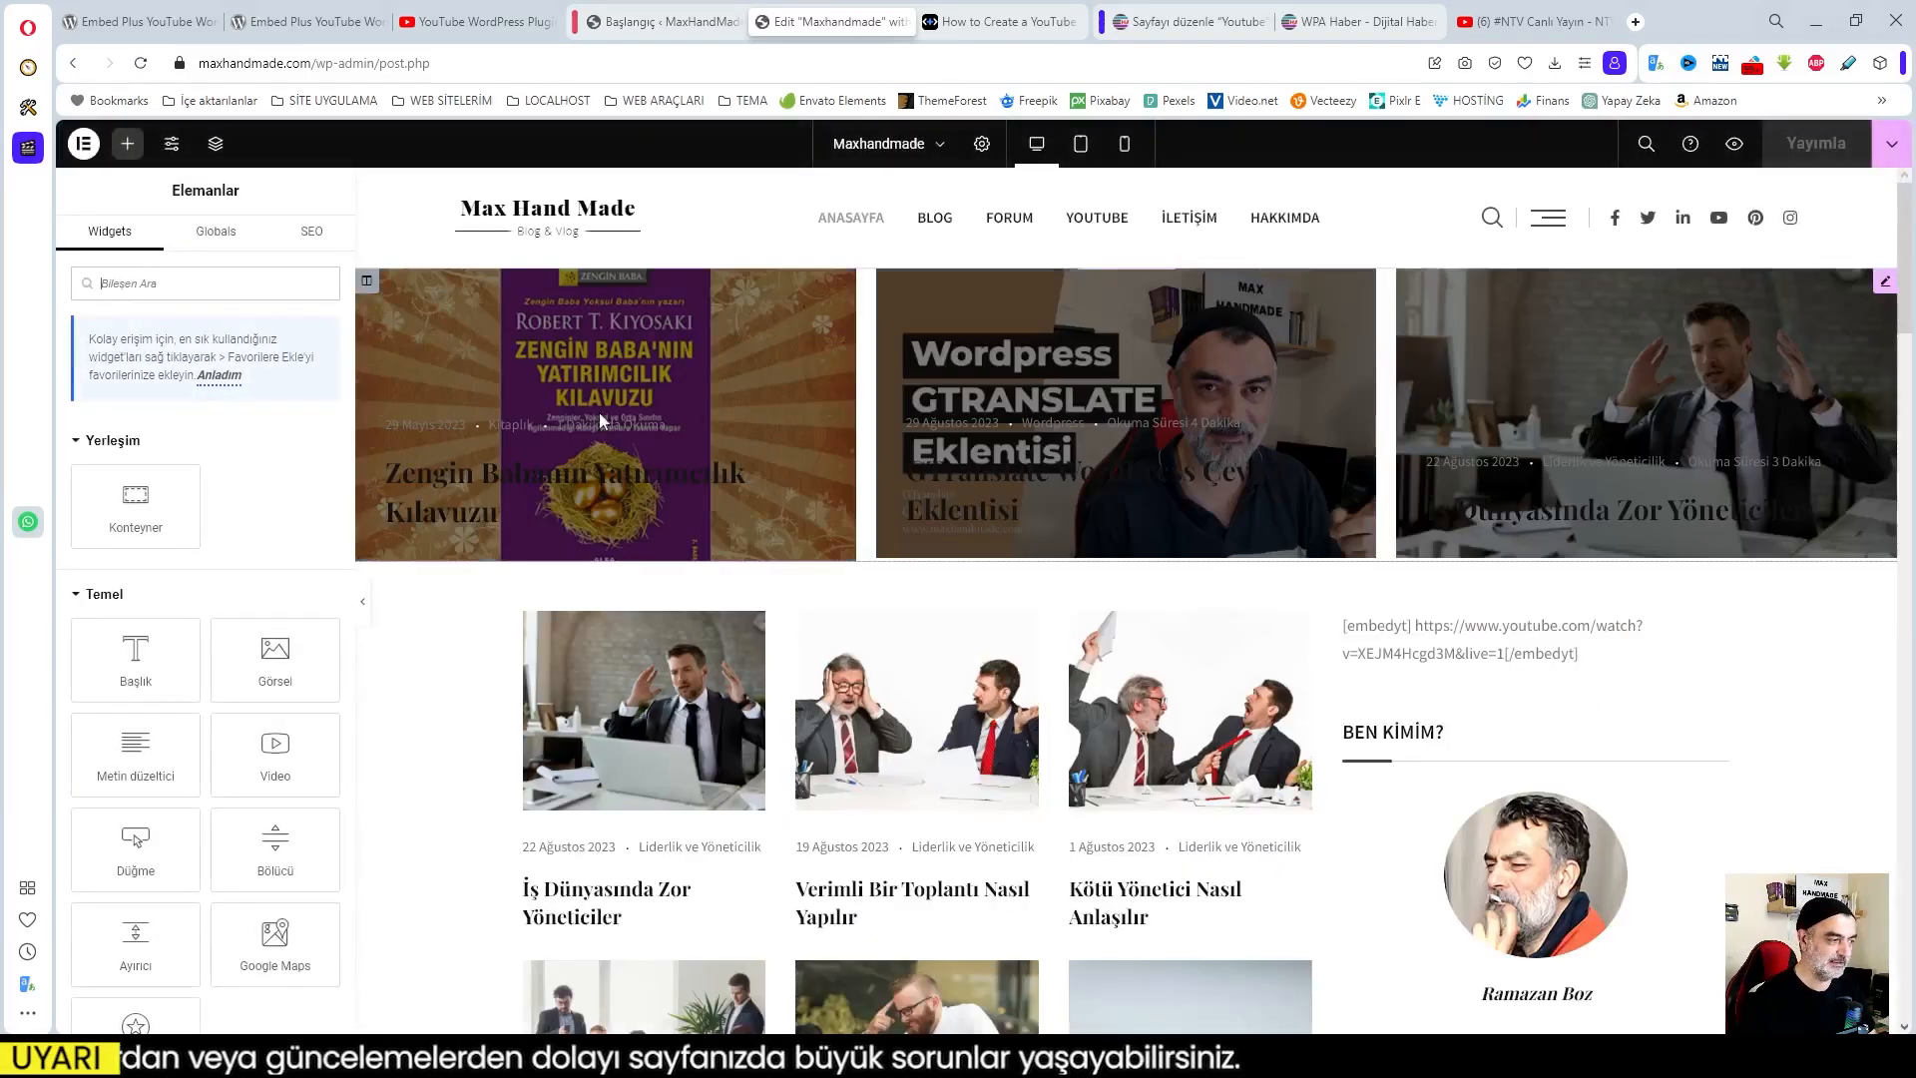
scroll(1156, 485, down, 1)
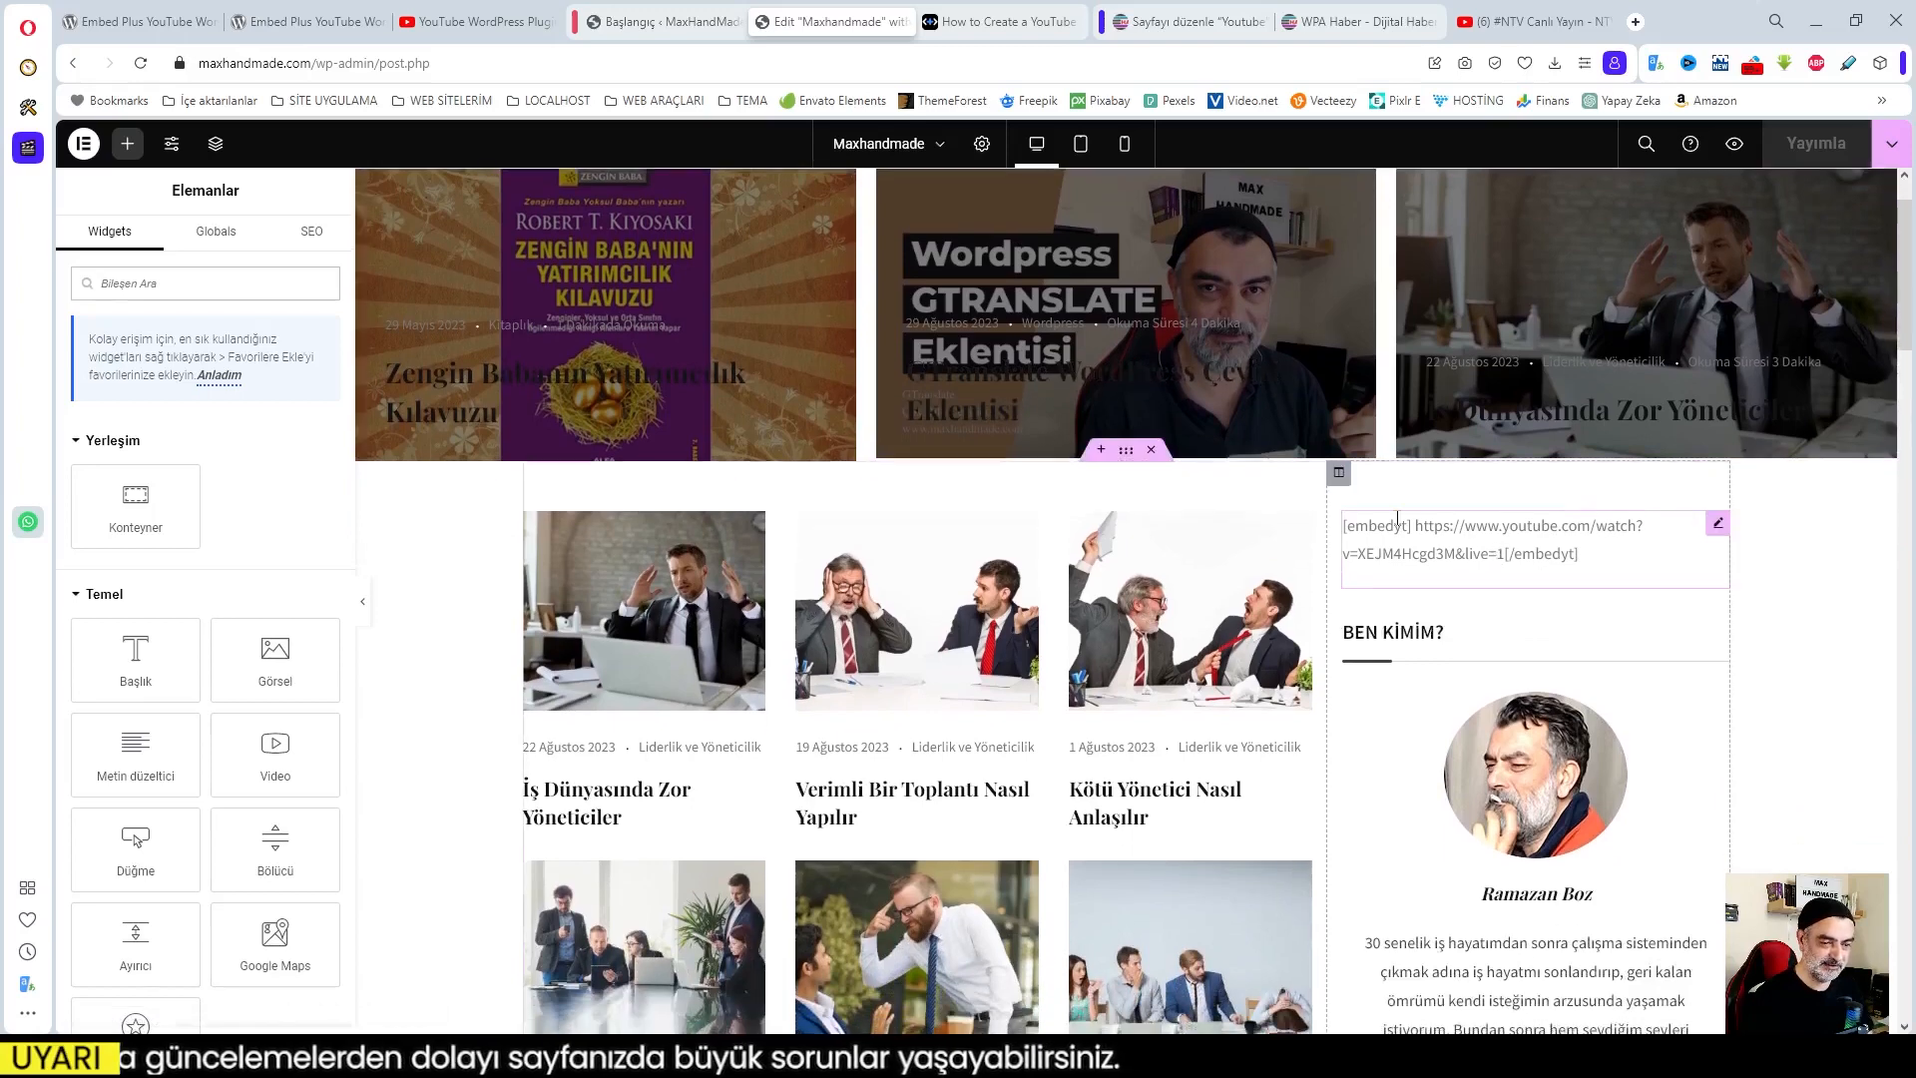
click(1415, 544)
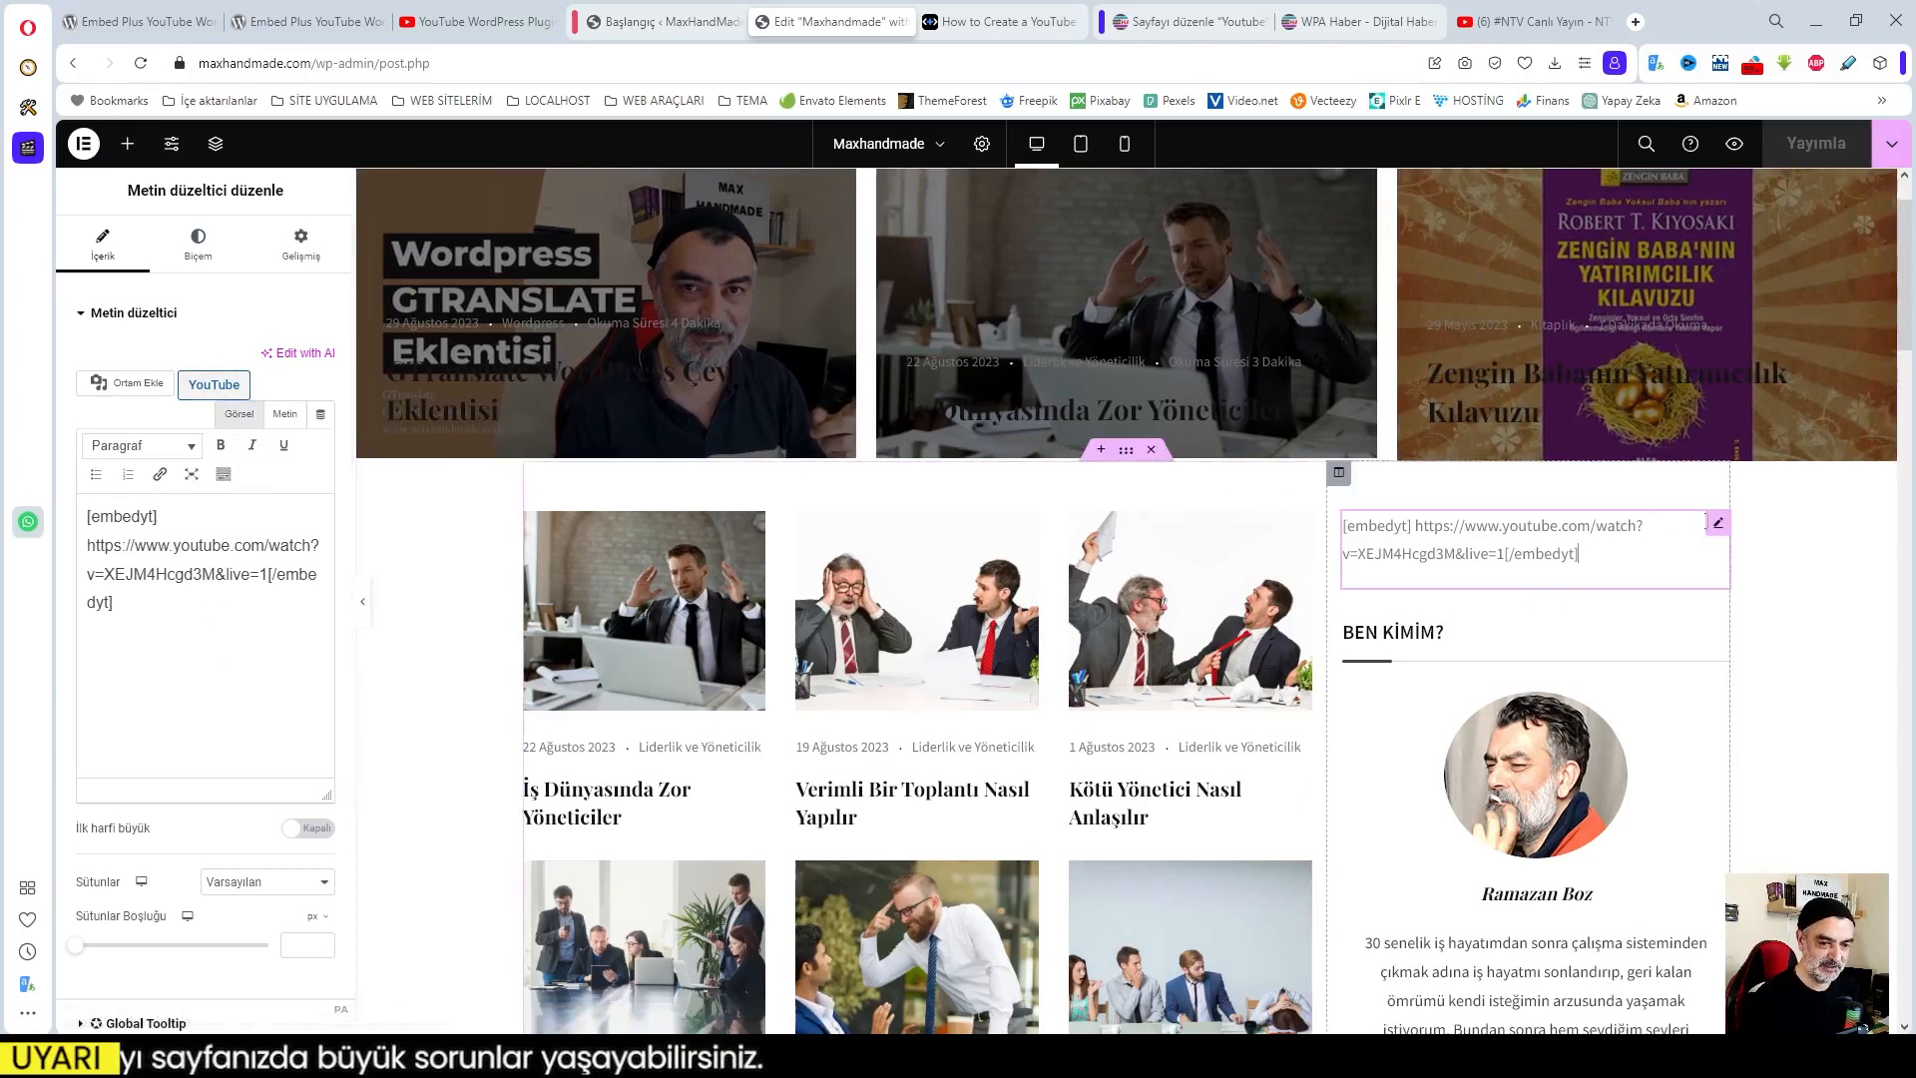
click(1723, 530)
right_click(1723, 530)
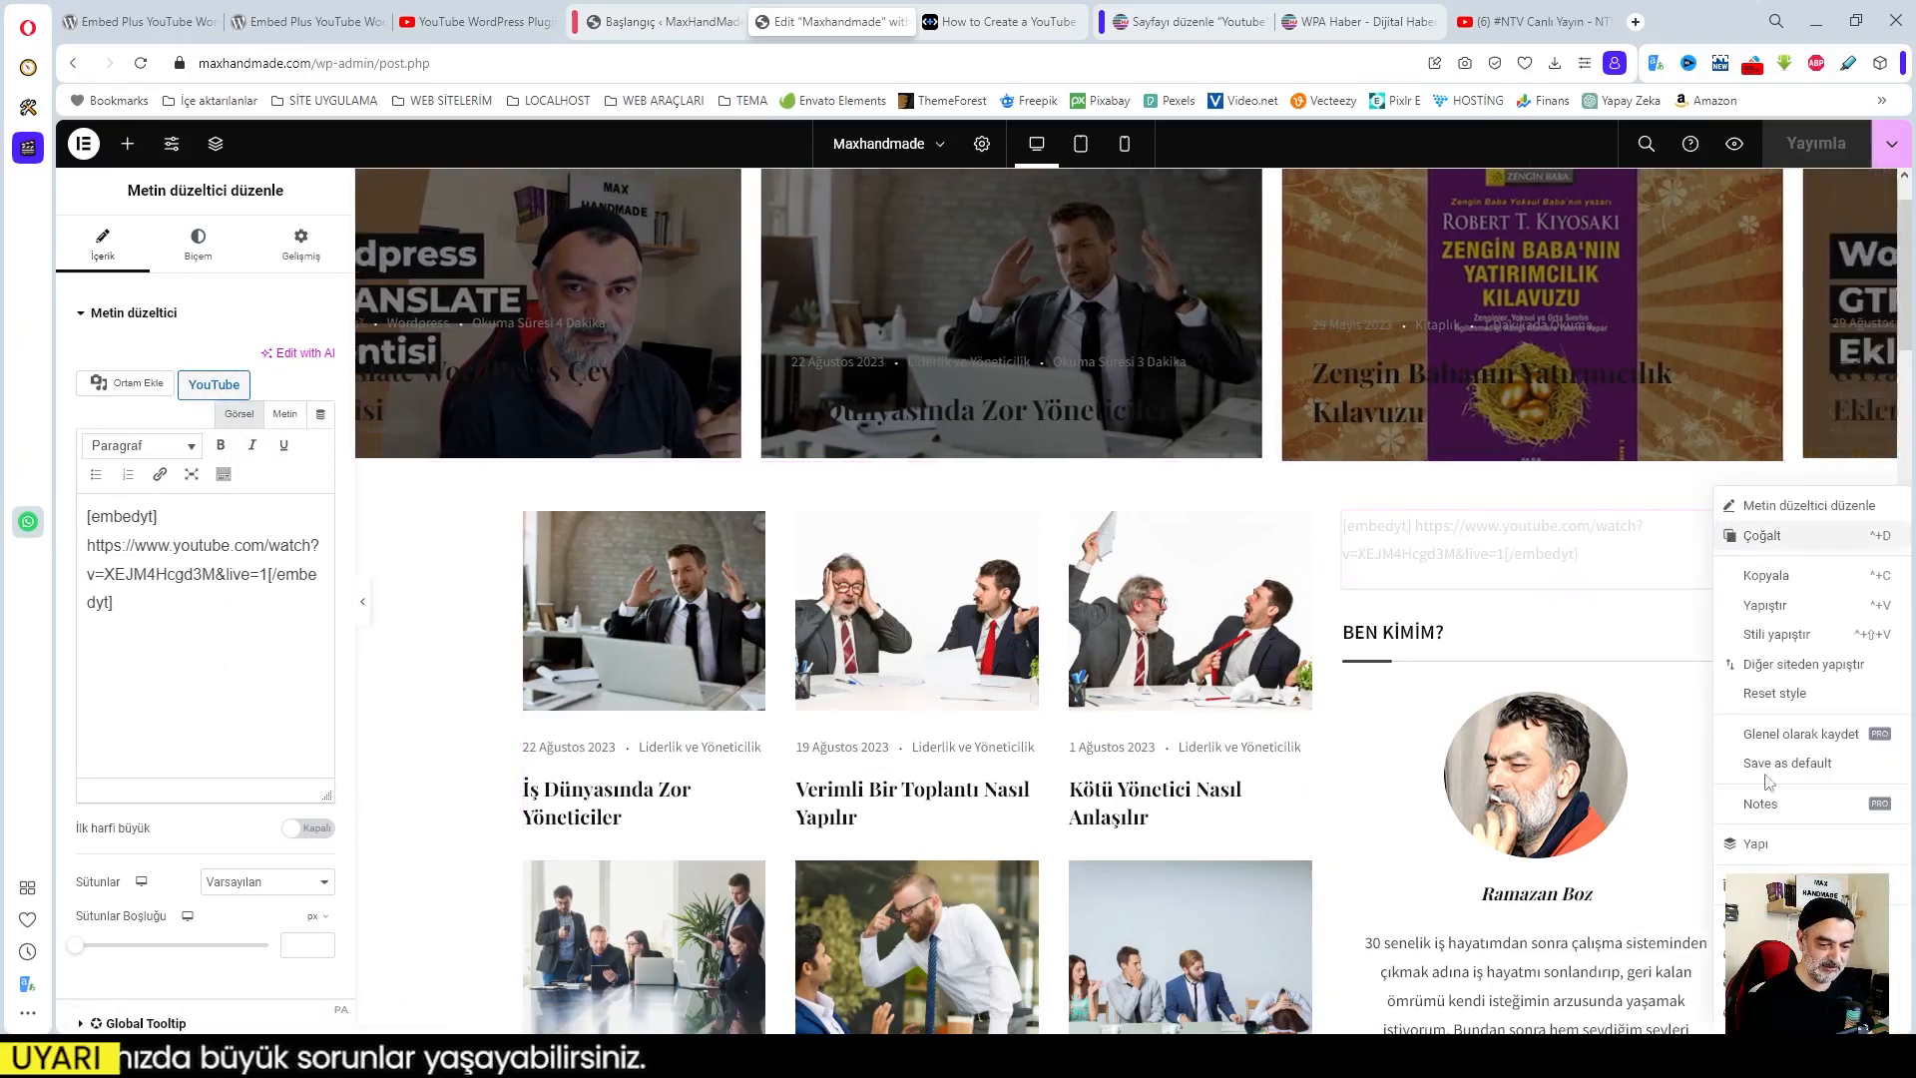
click(1754, 842)
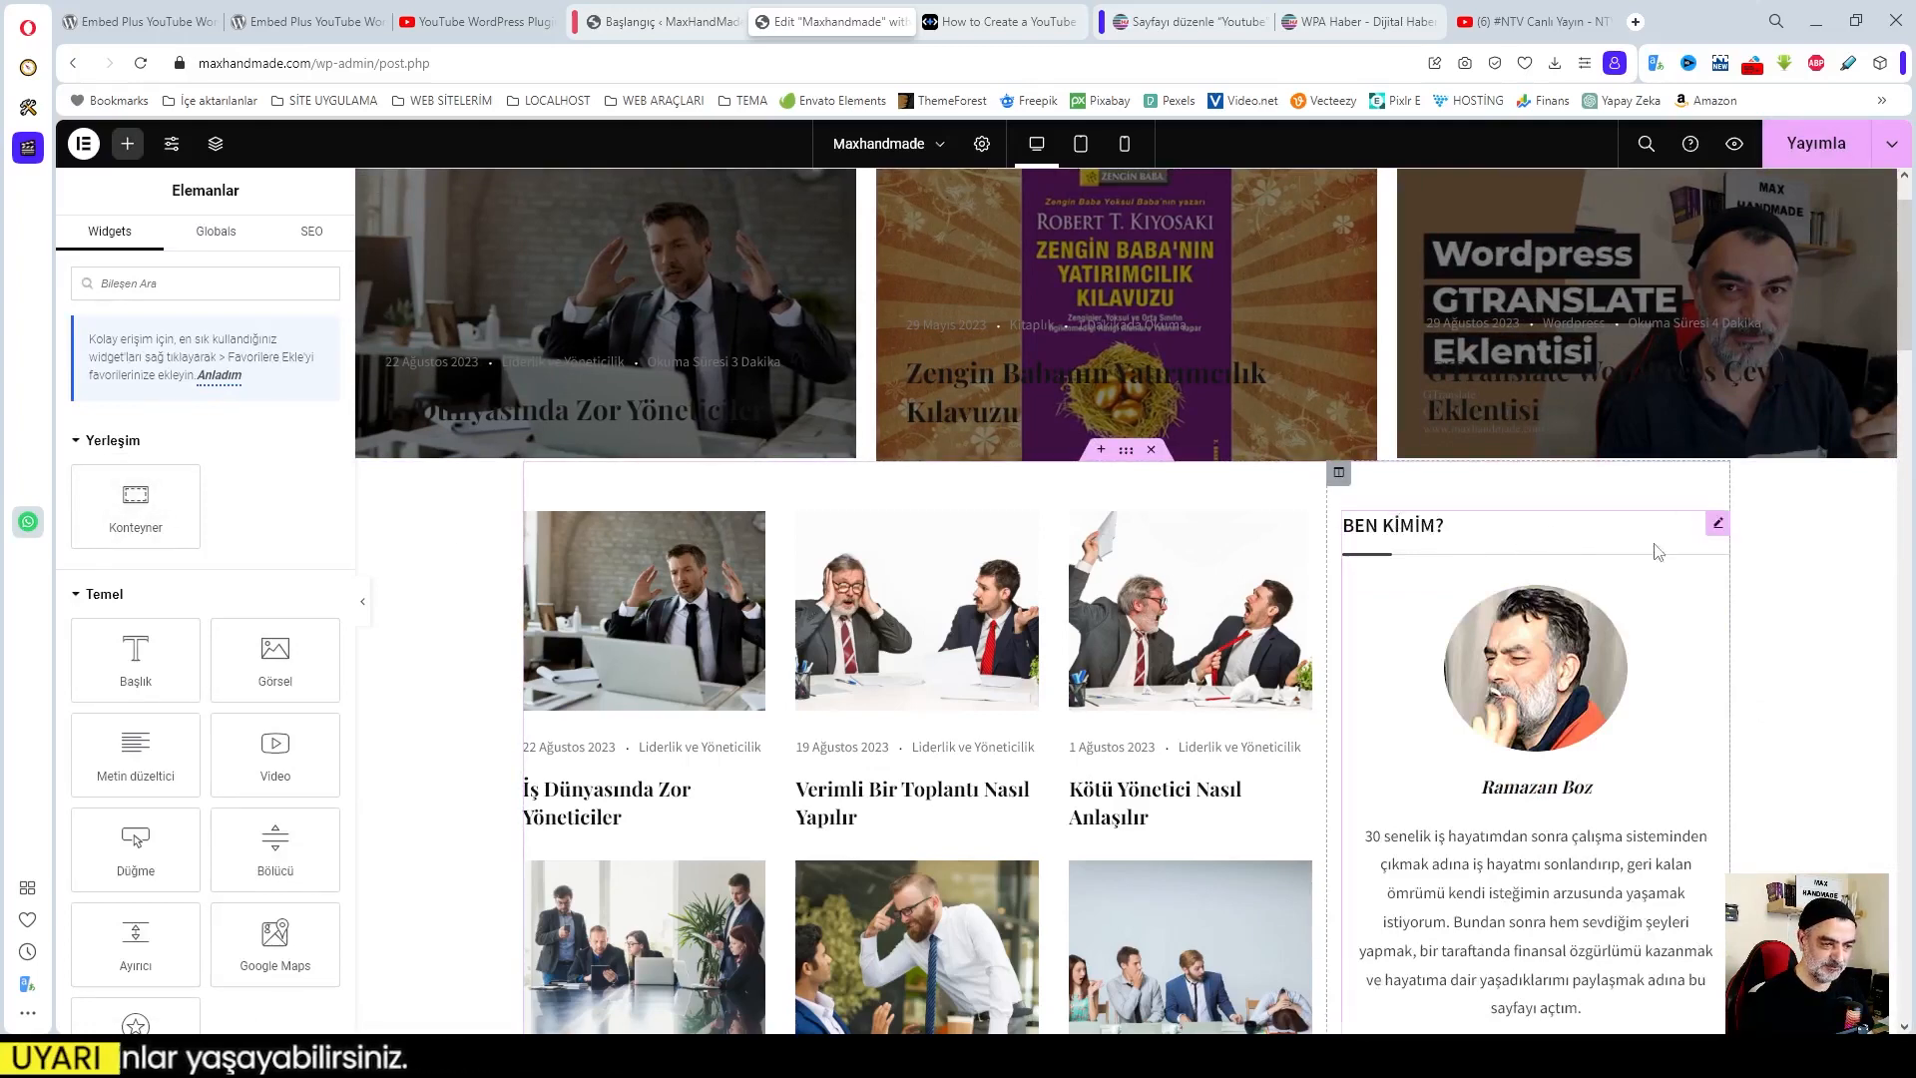
Add a text editor (Metin düzeltici) widget above BEN KİMİM? and delete its placeholder text
scroll(1560, 591, up, 1)
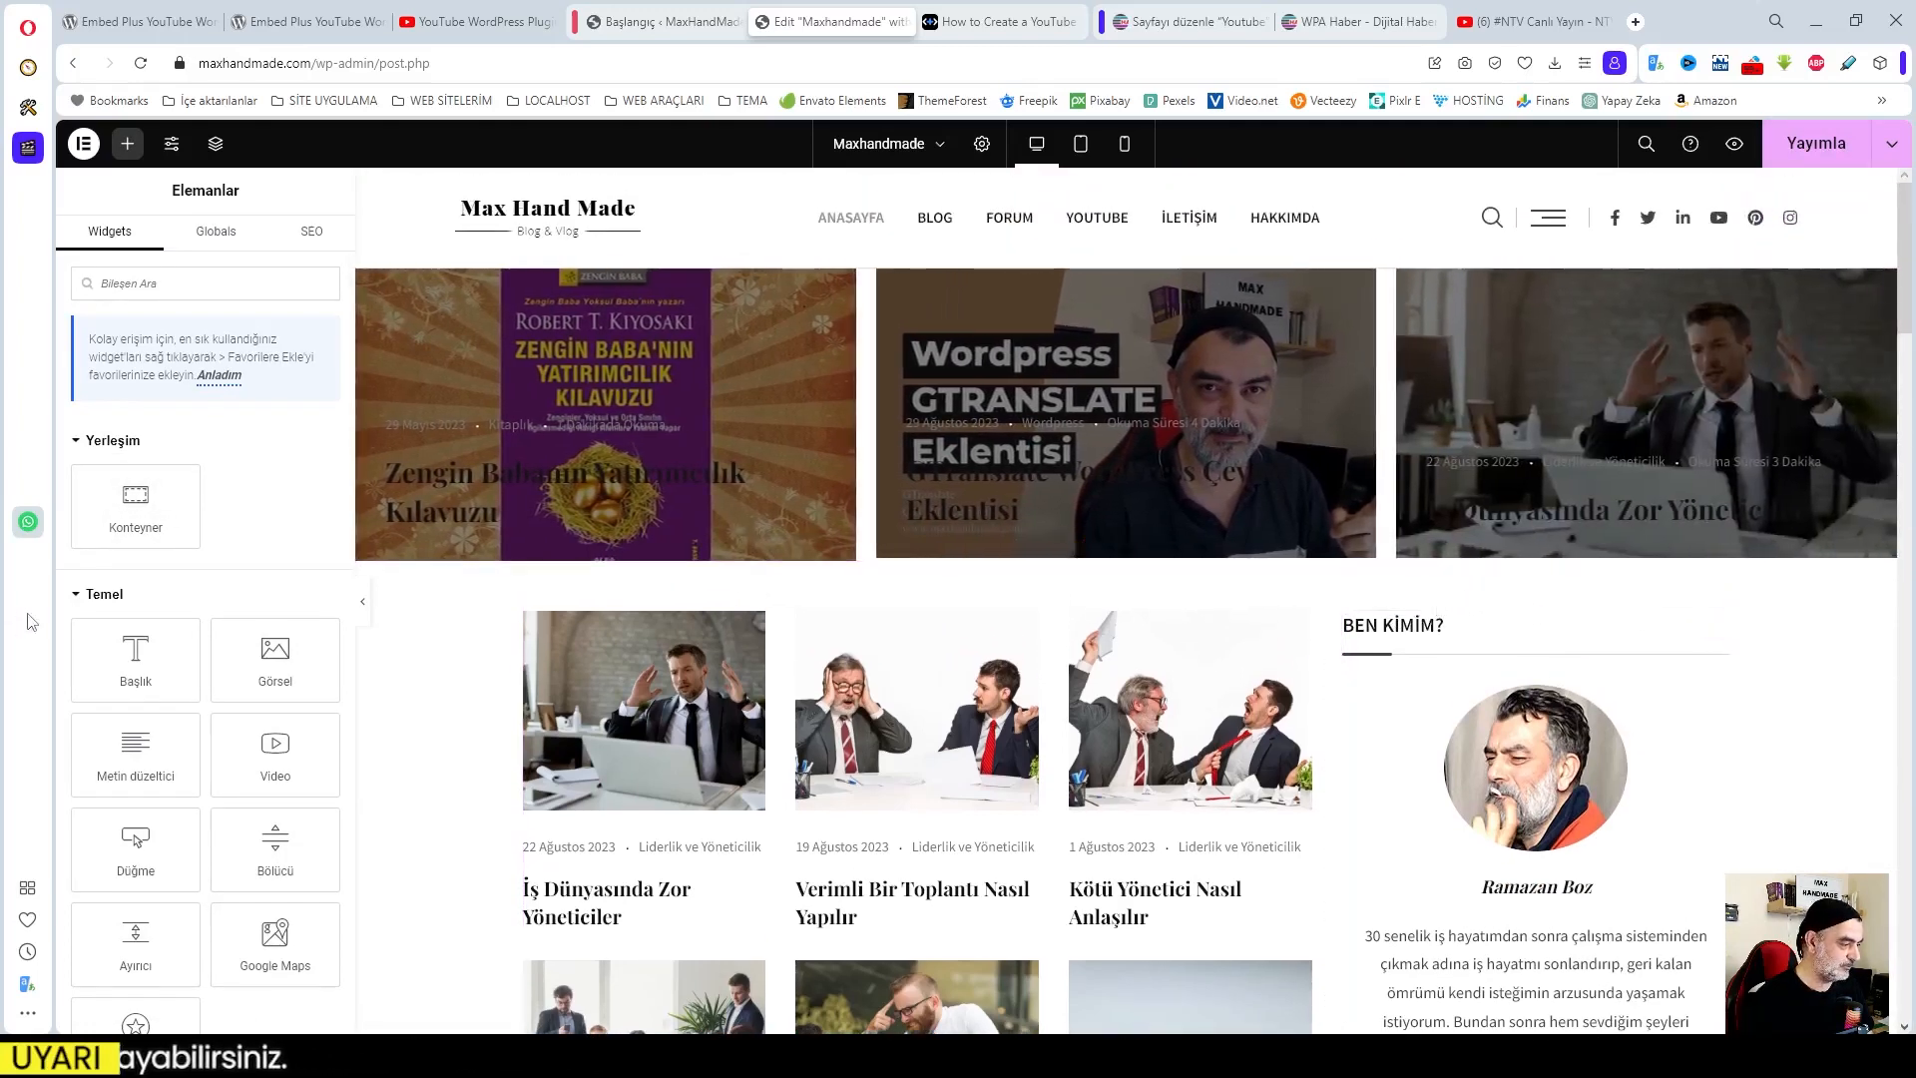
drag(136, 754, 1472, 649)
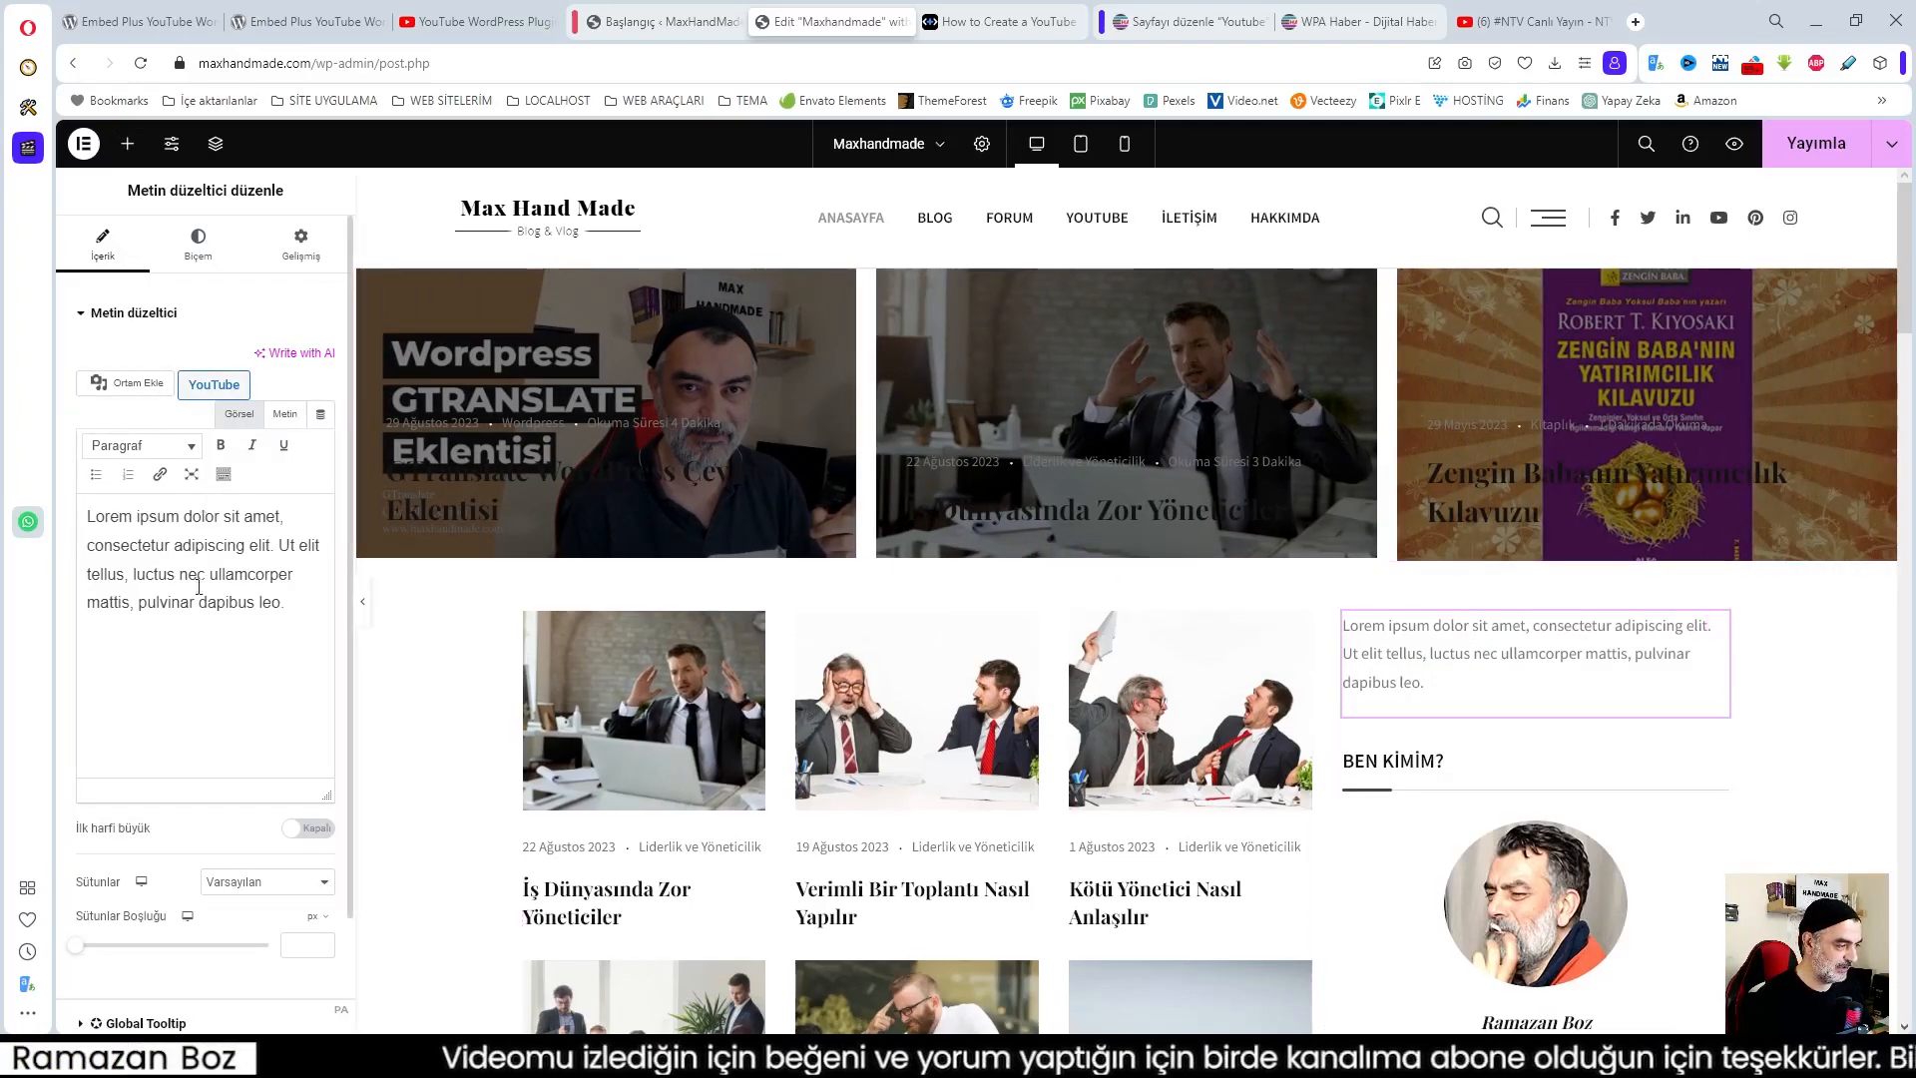
drag(287, 603, 49, 497)
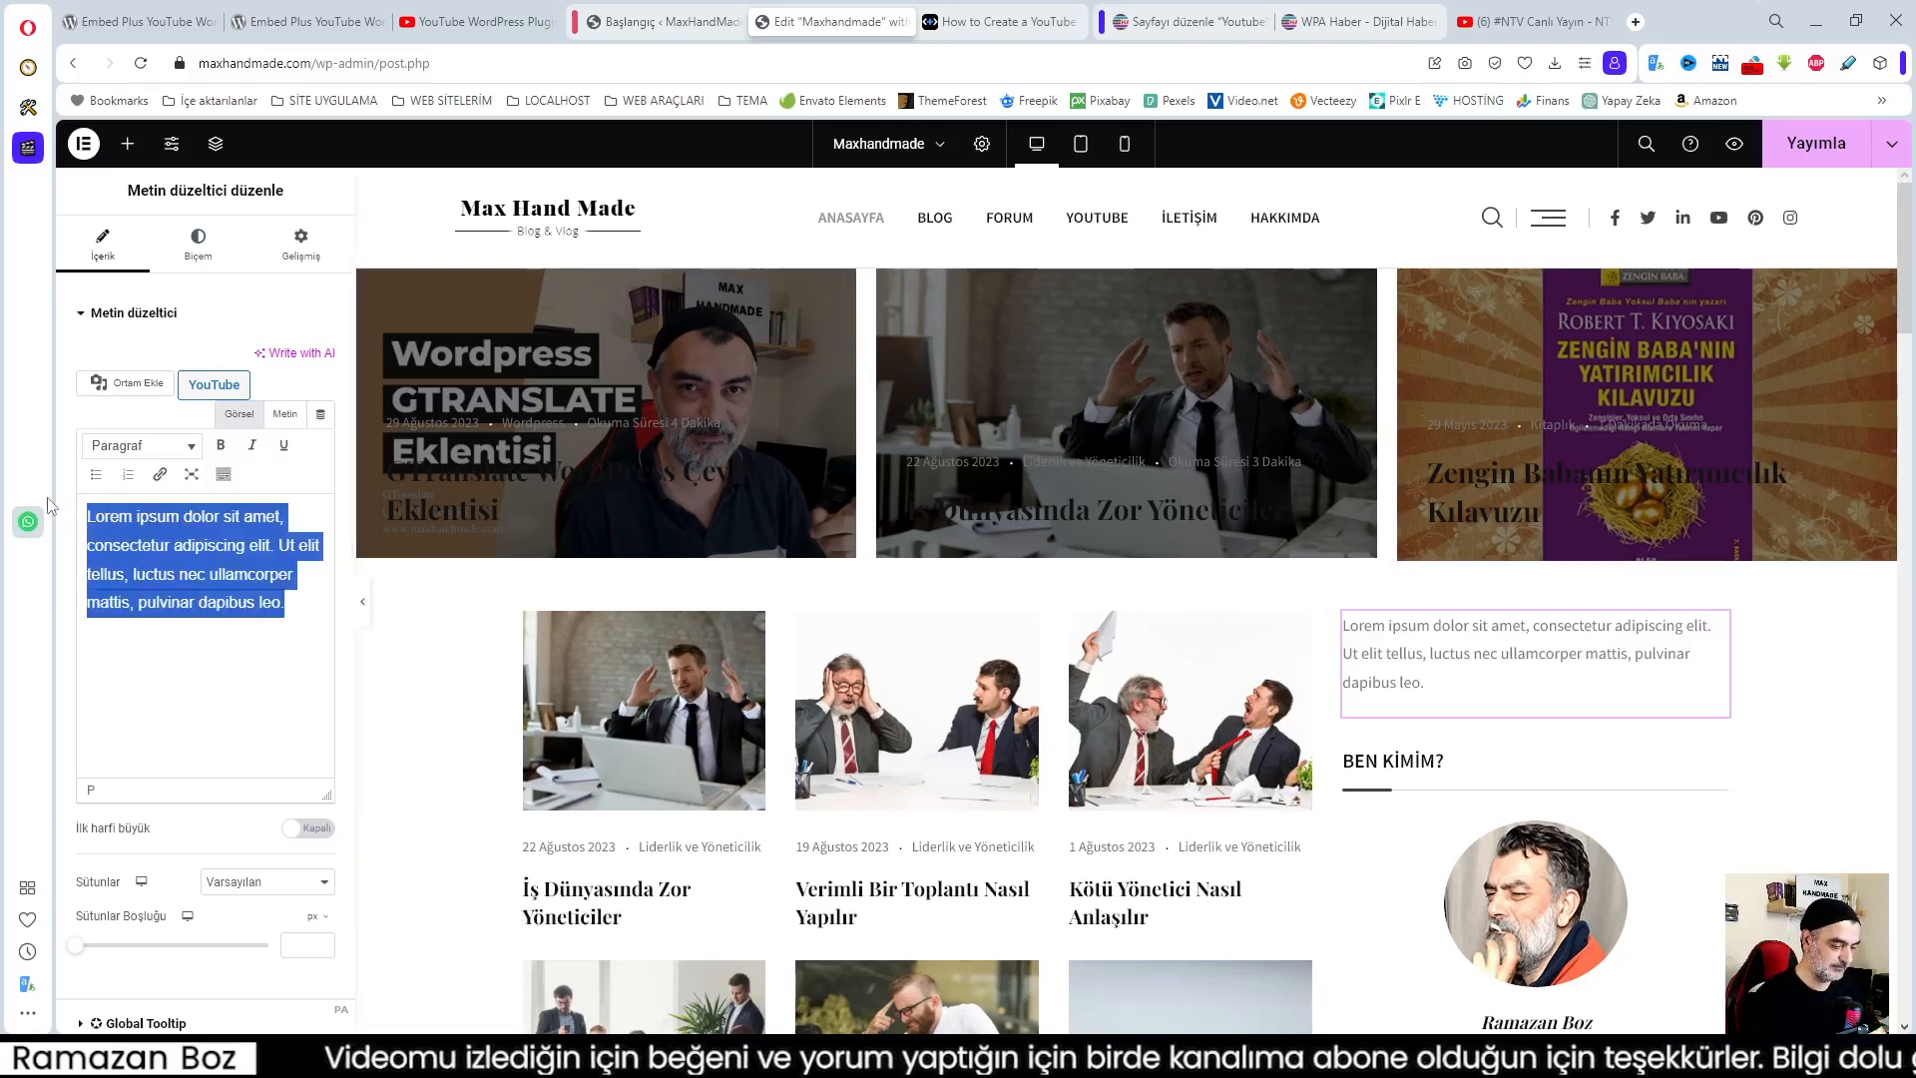
key(Delete)
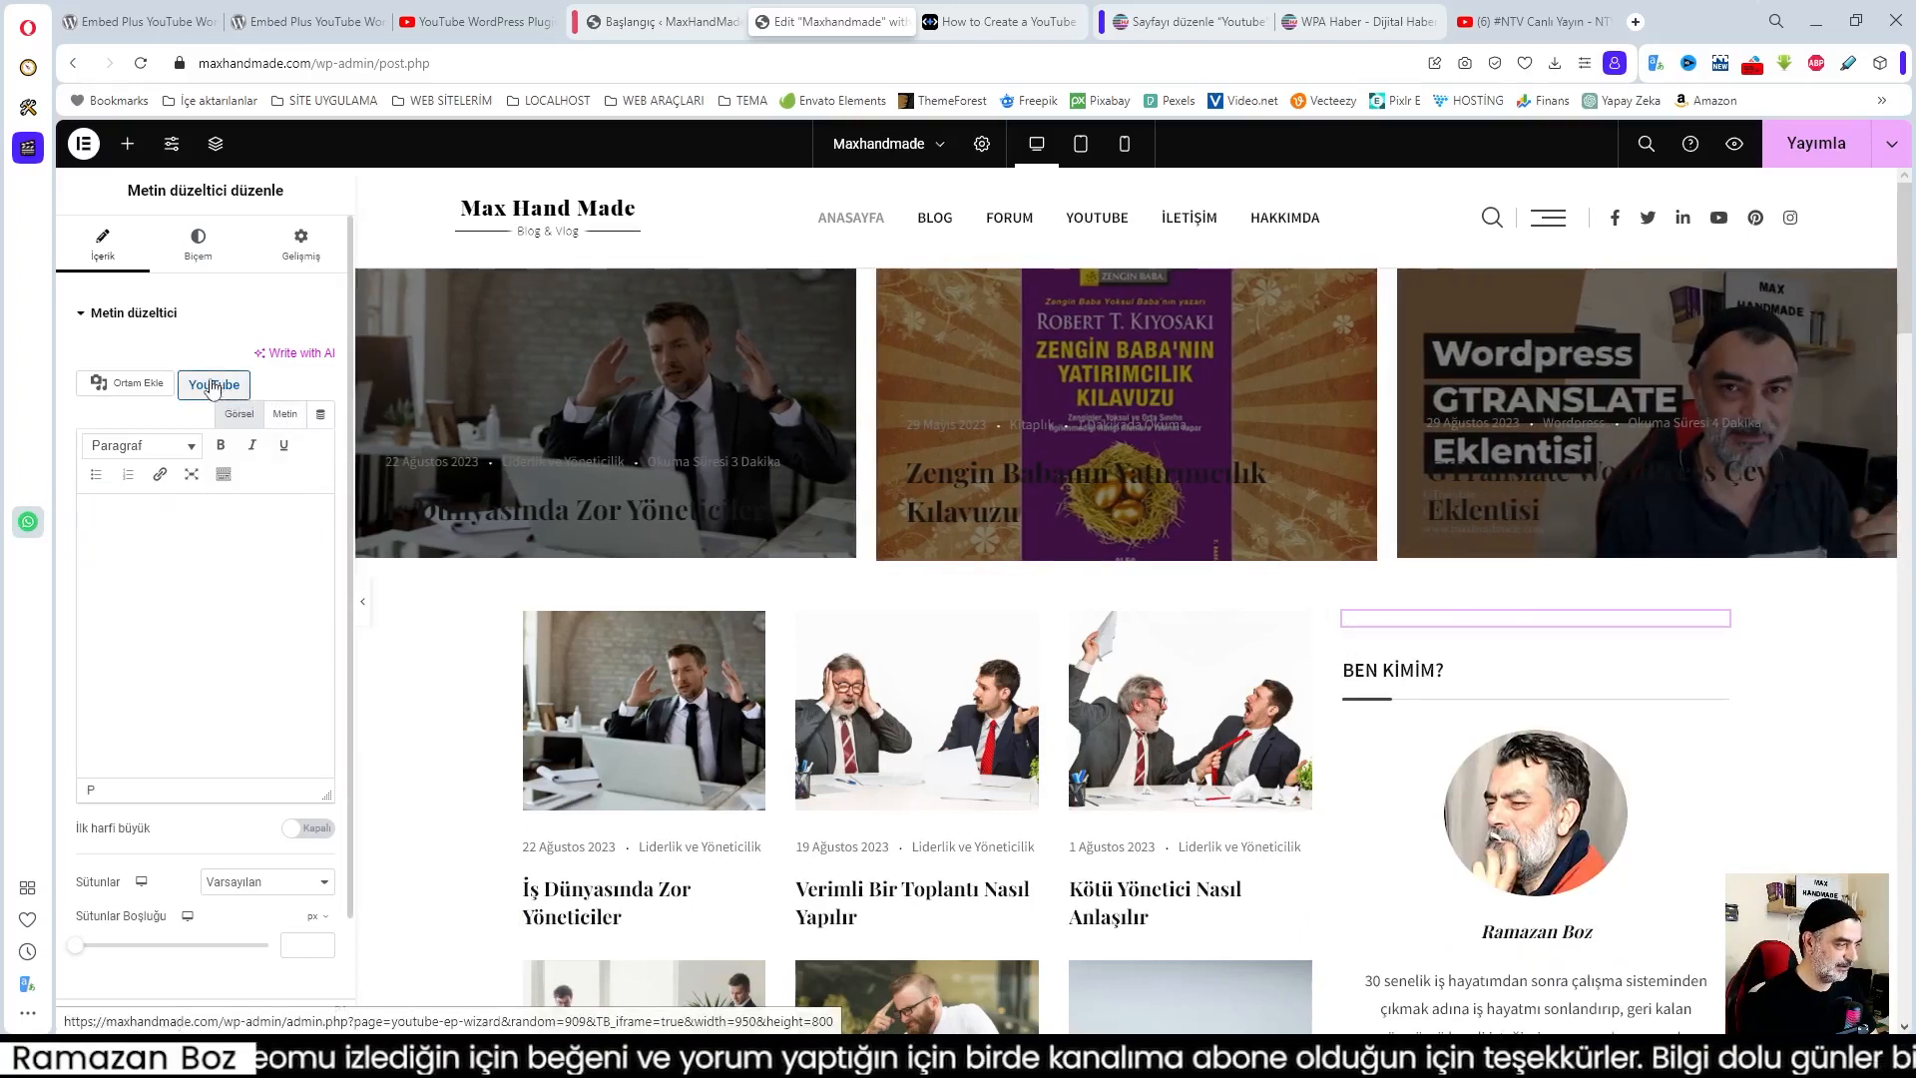
click(231, 391)
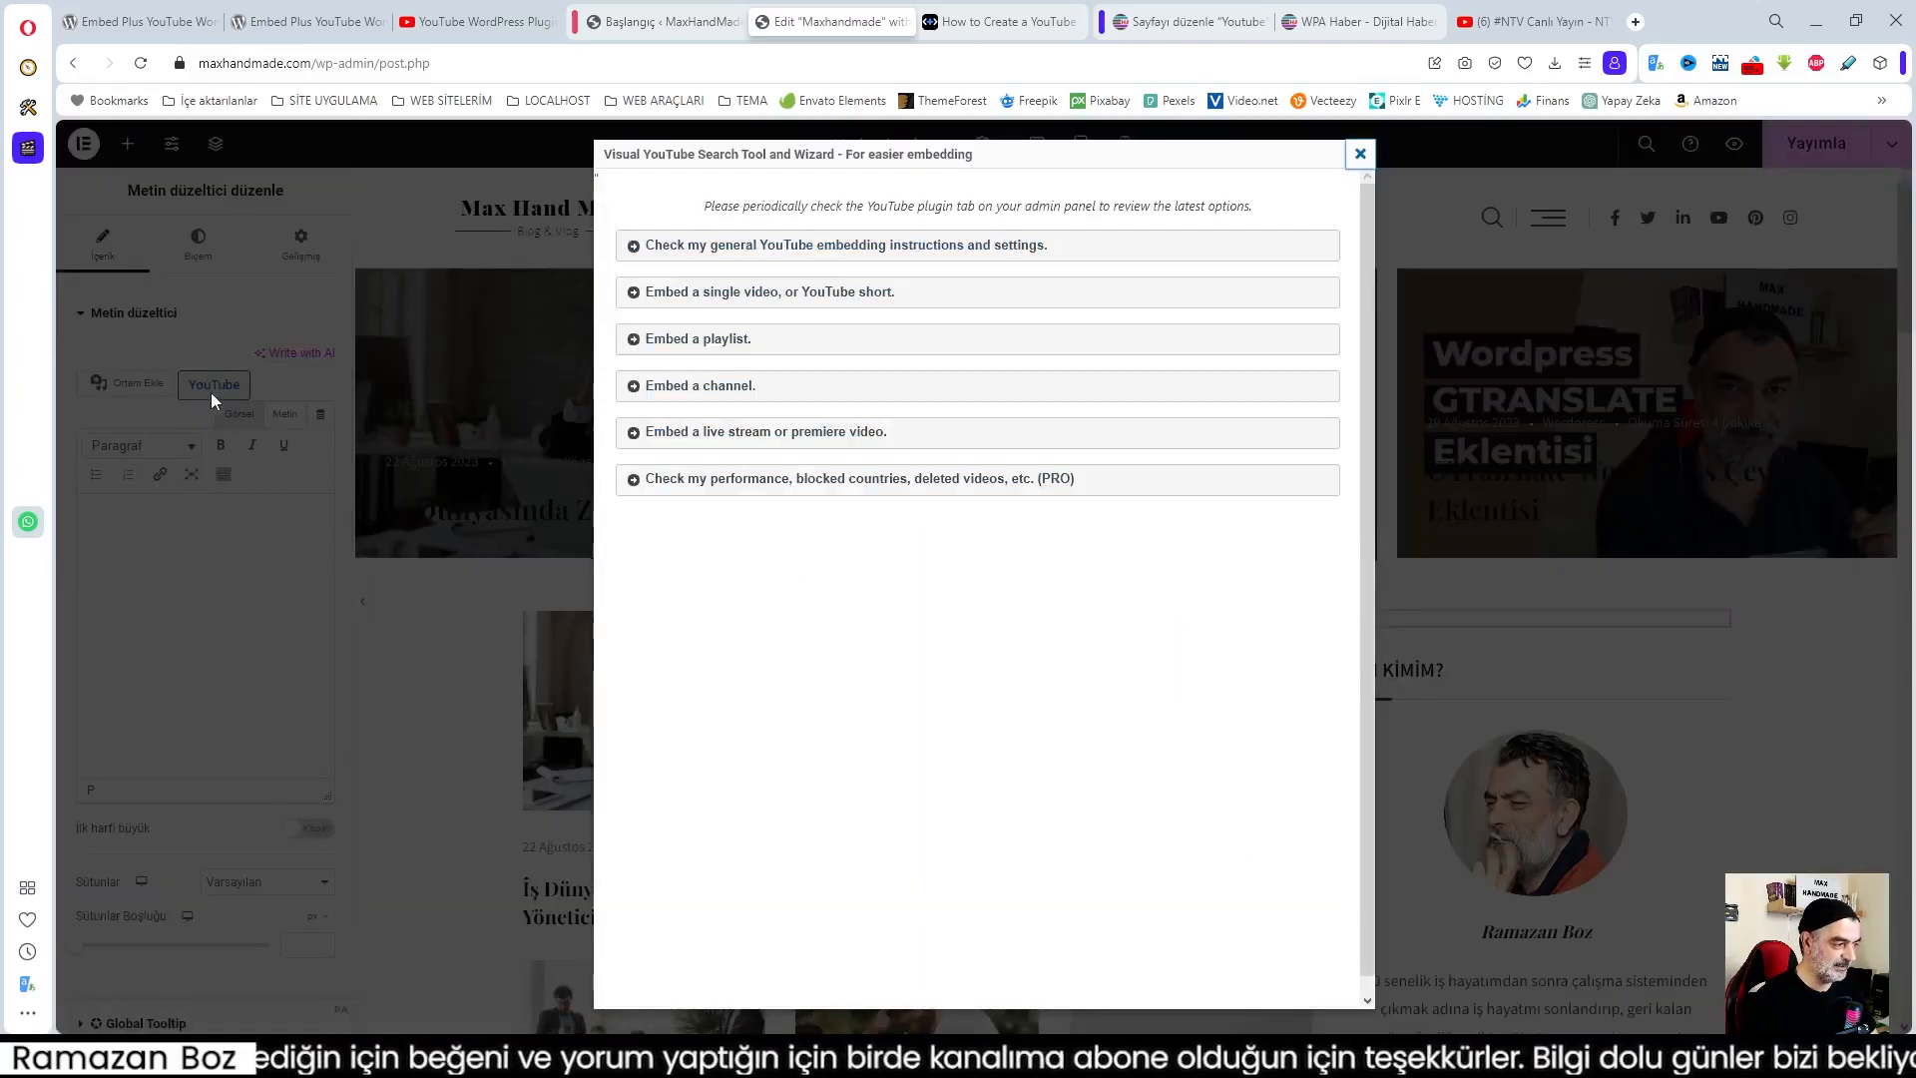
click(702, 434)
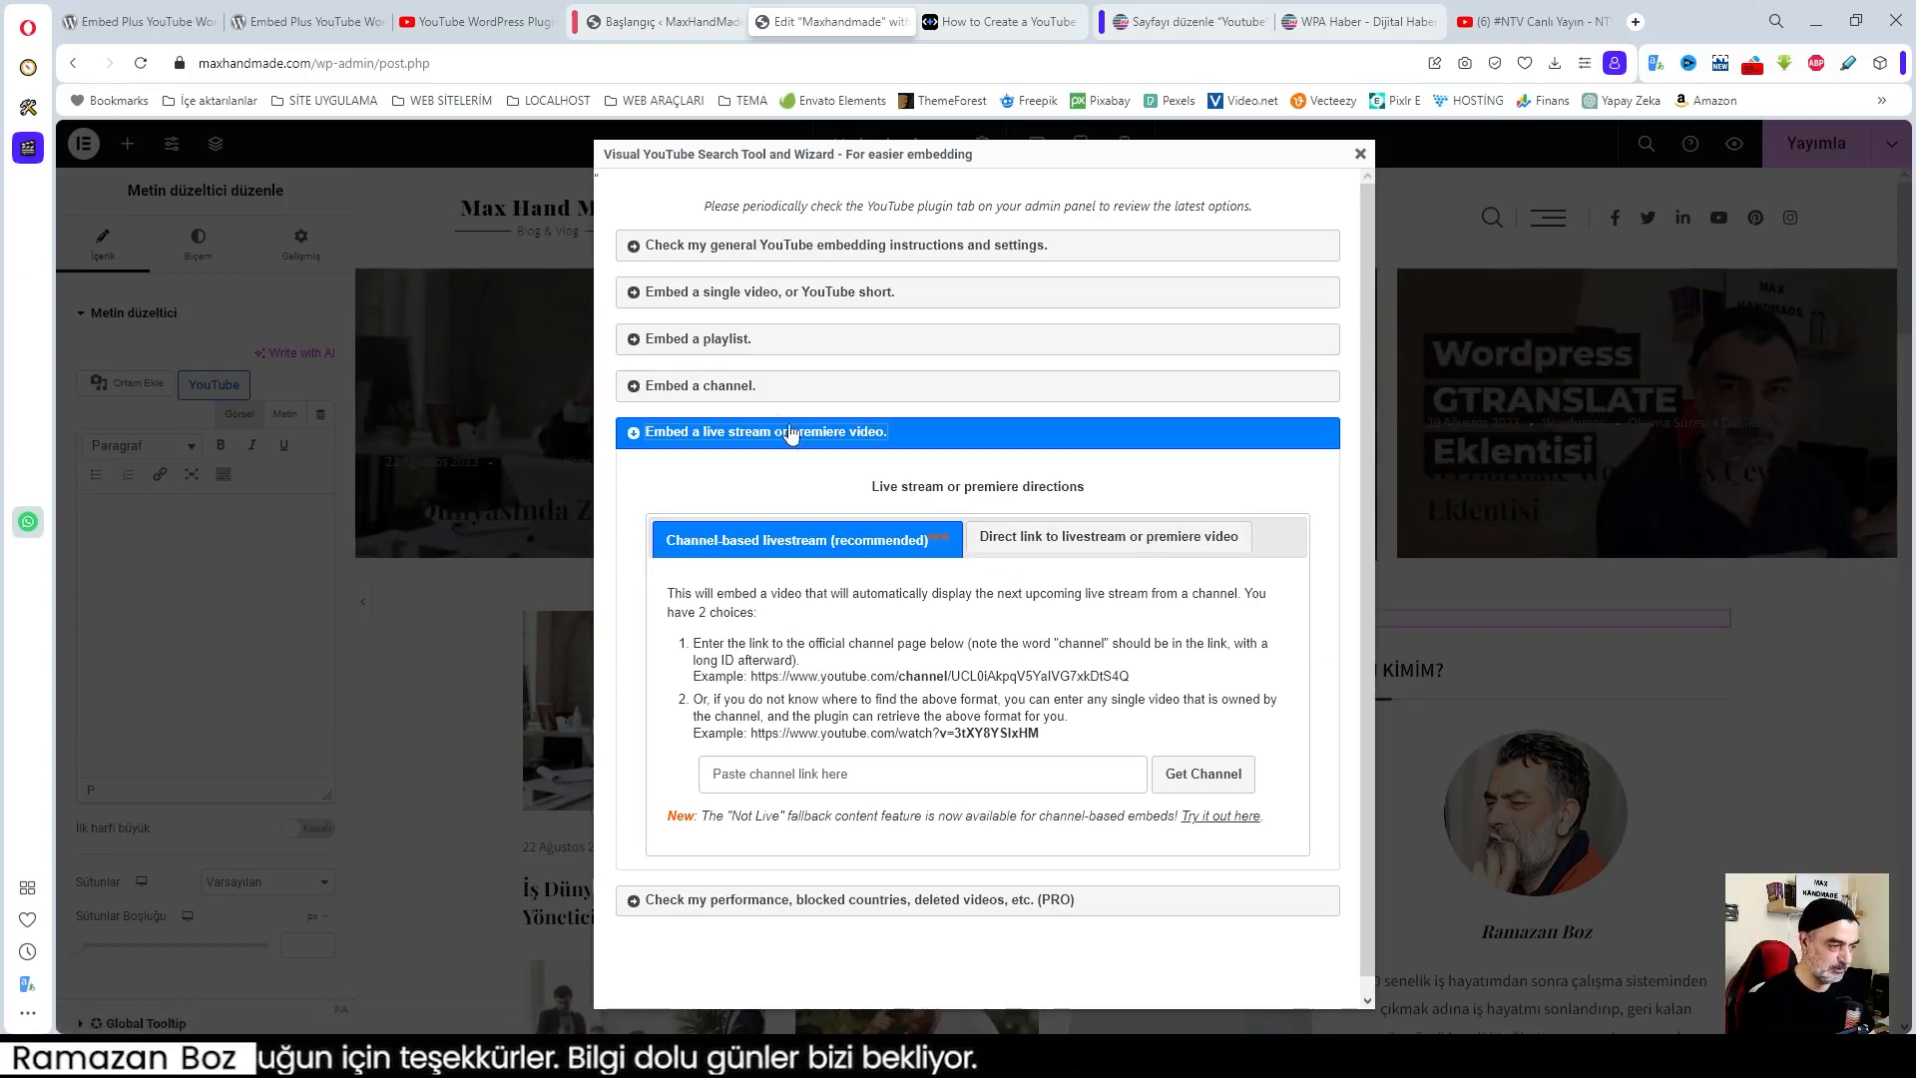
click(1075, 539)
click(849, 704)
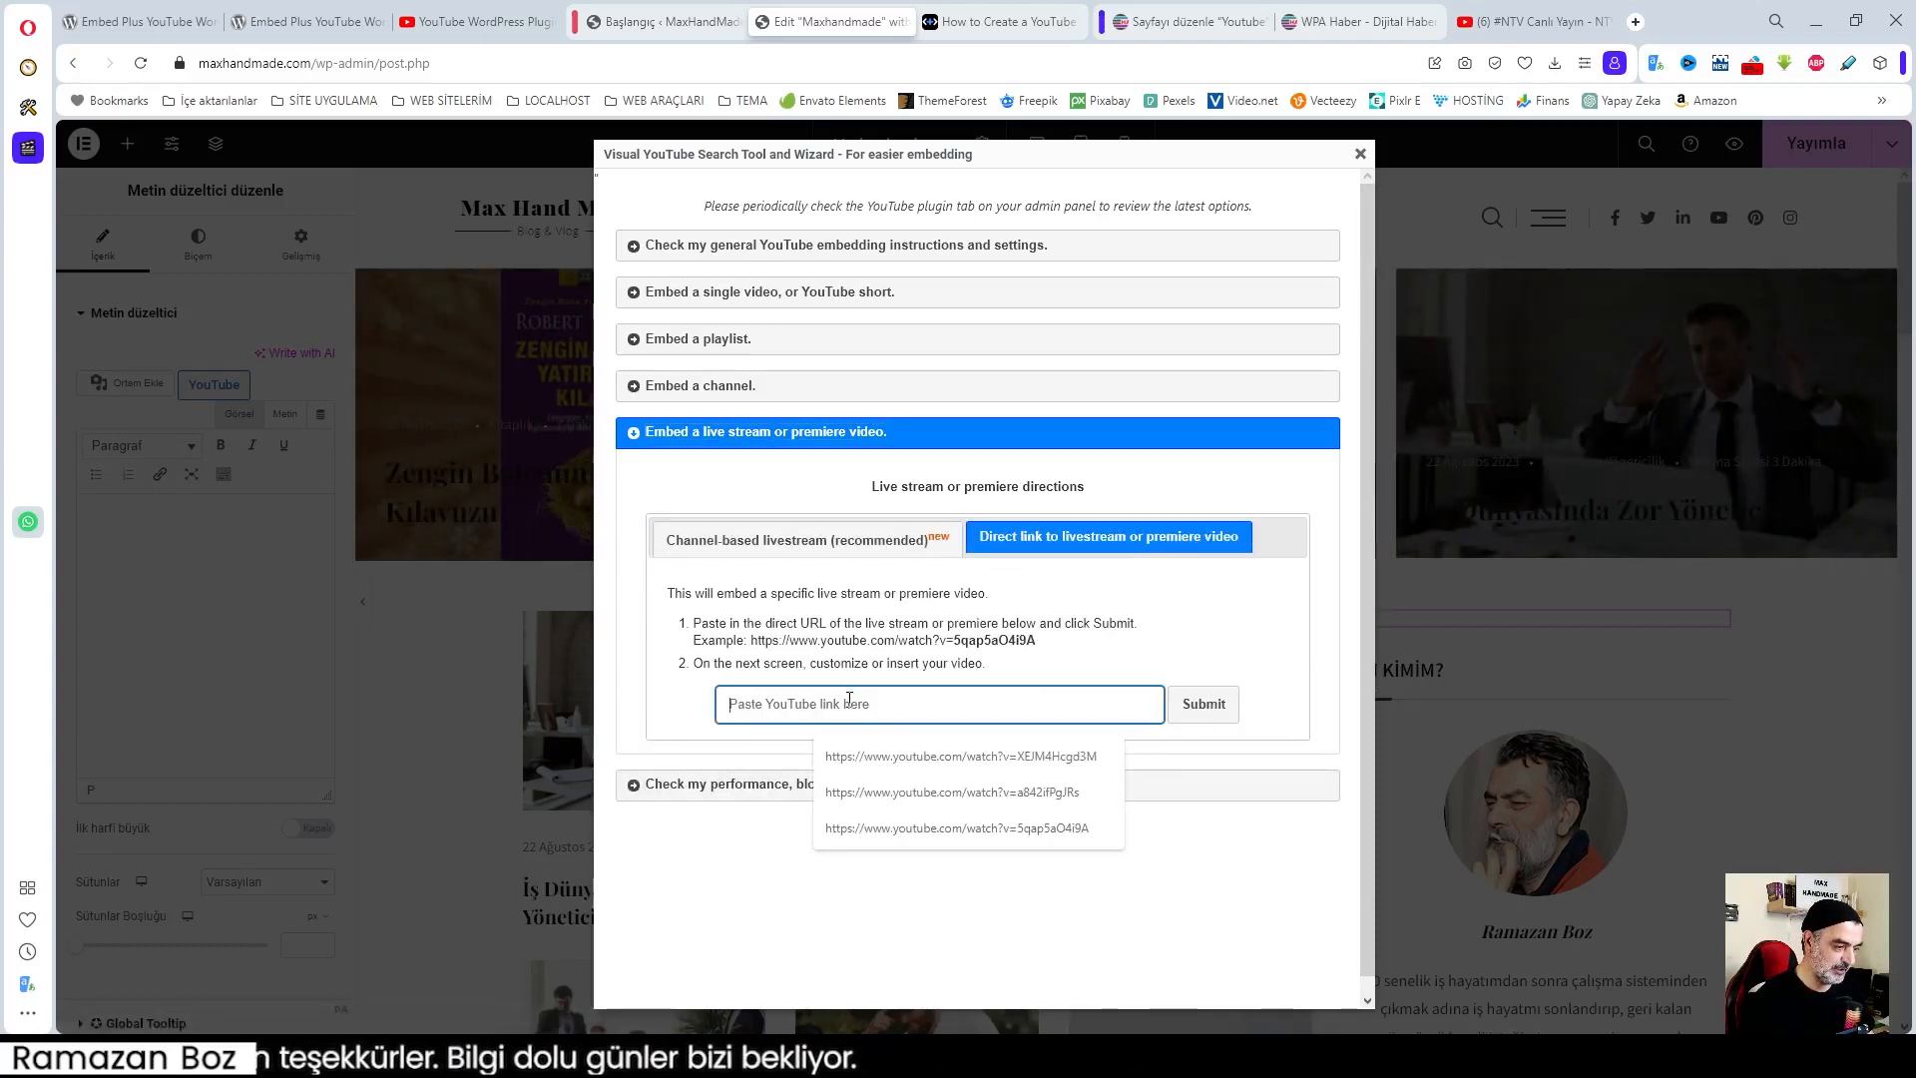
click(1054, 760)
click(1201, 718)
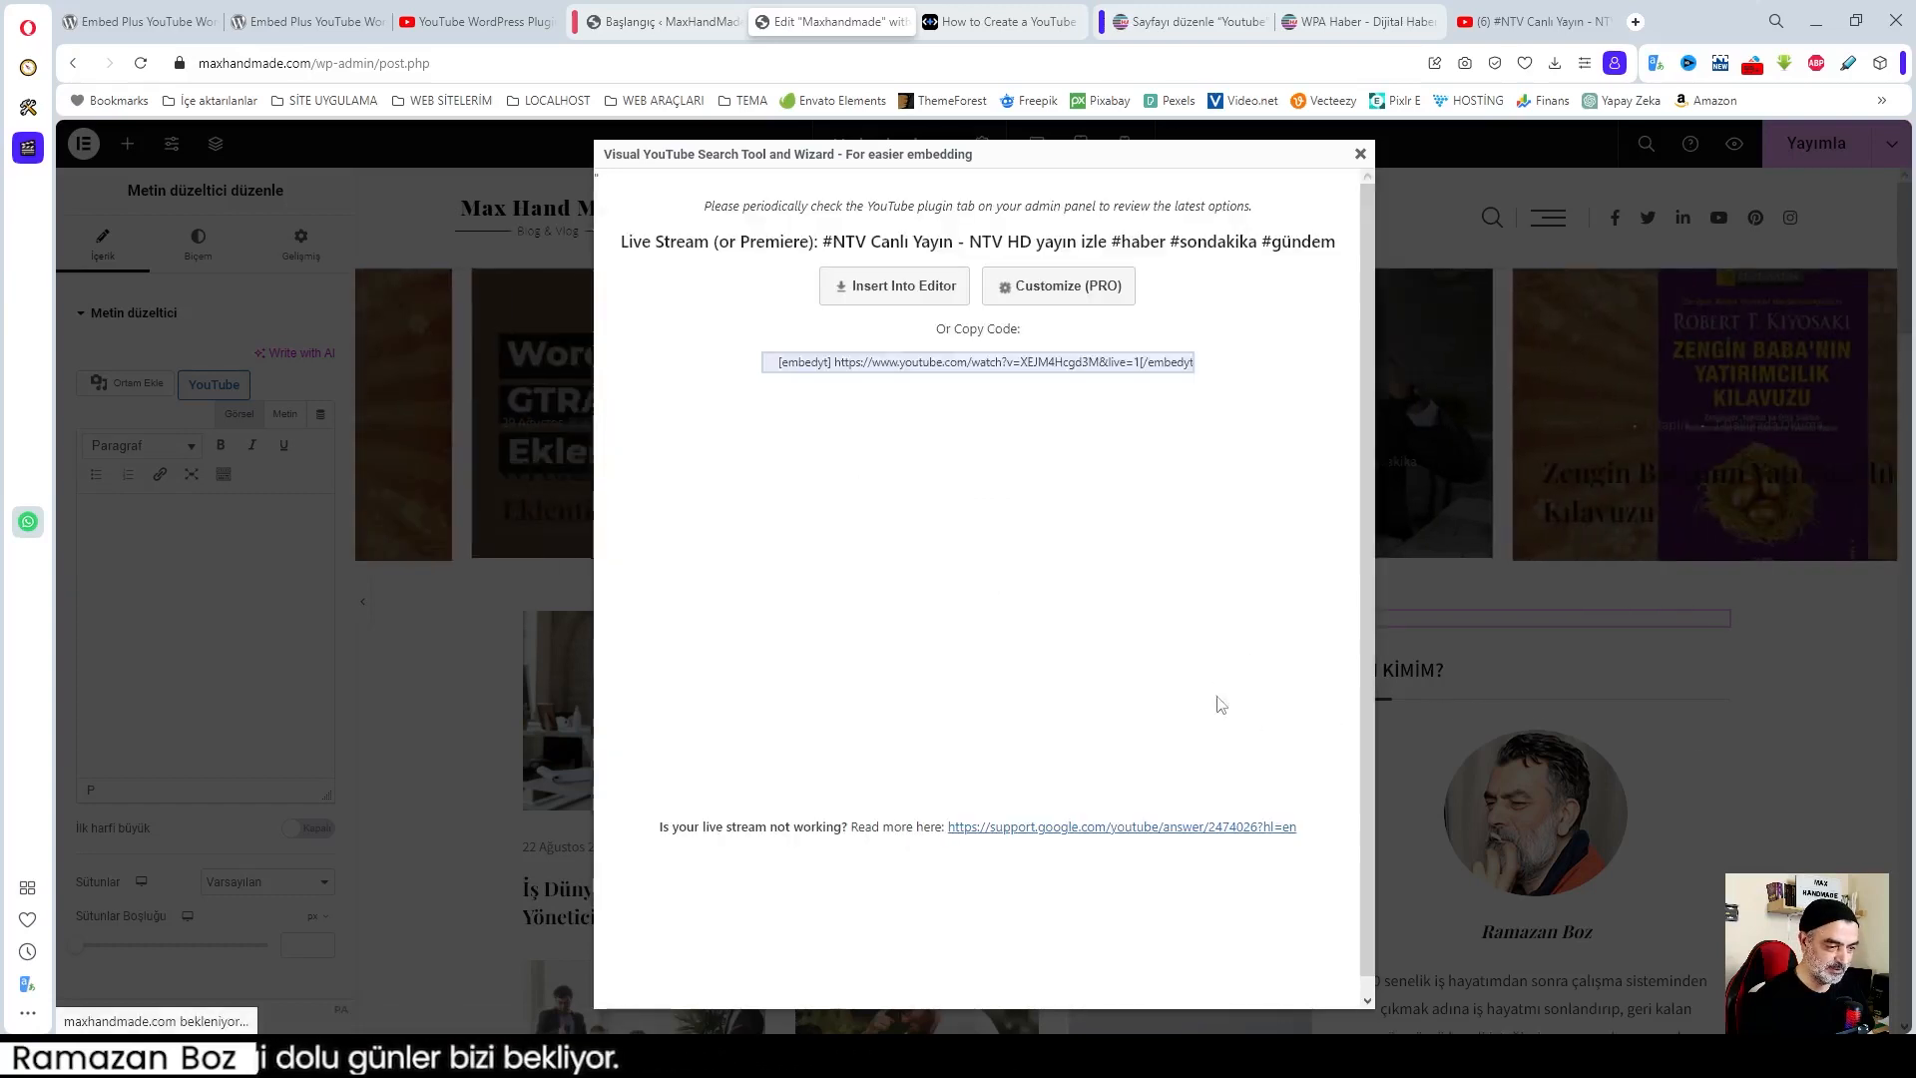
Copy the generated embedyt code from the YouTube wizard and paste it into the empty text widget
click(897, 299)
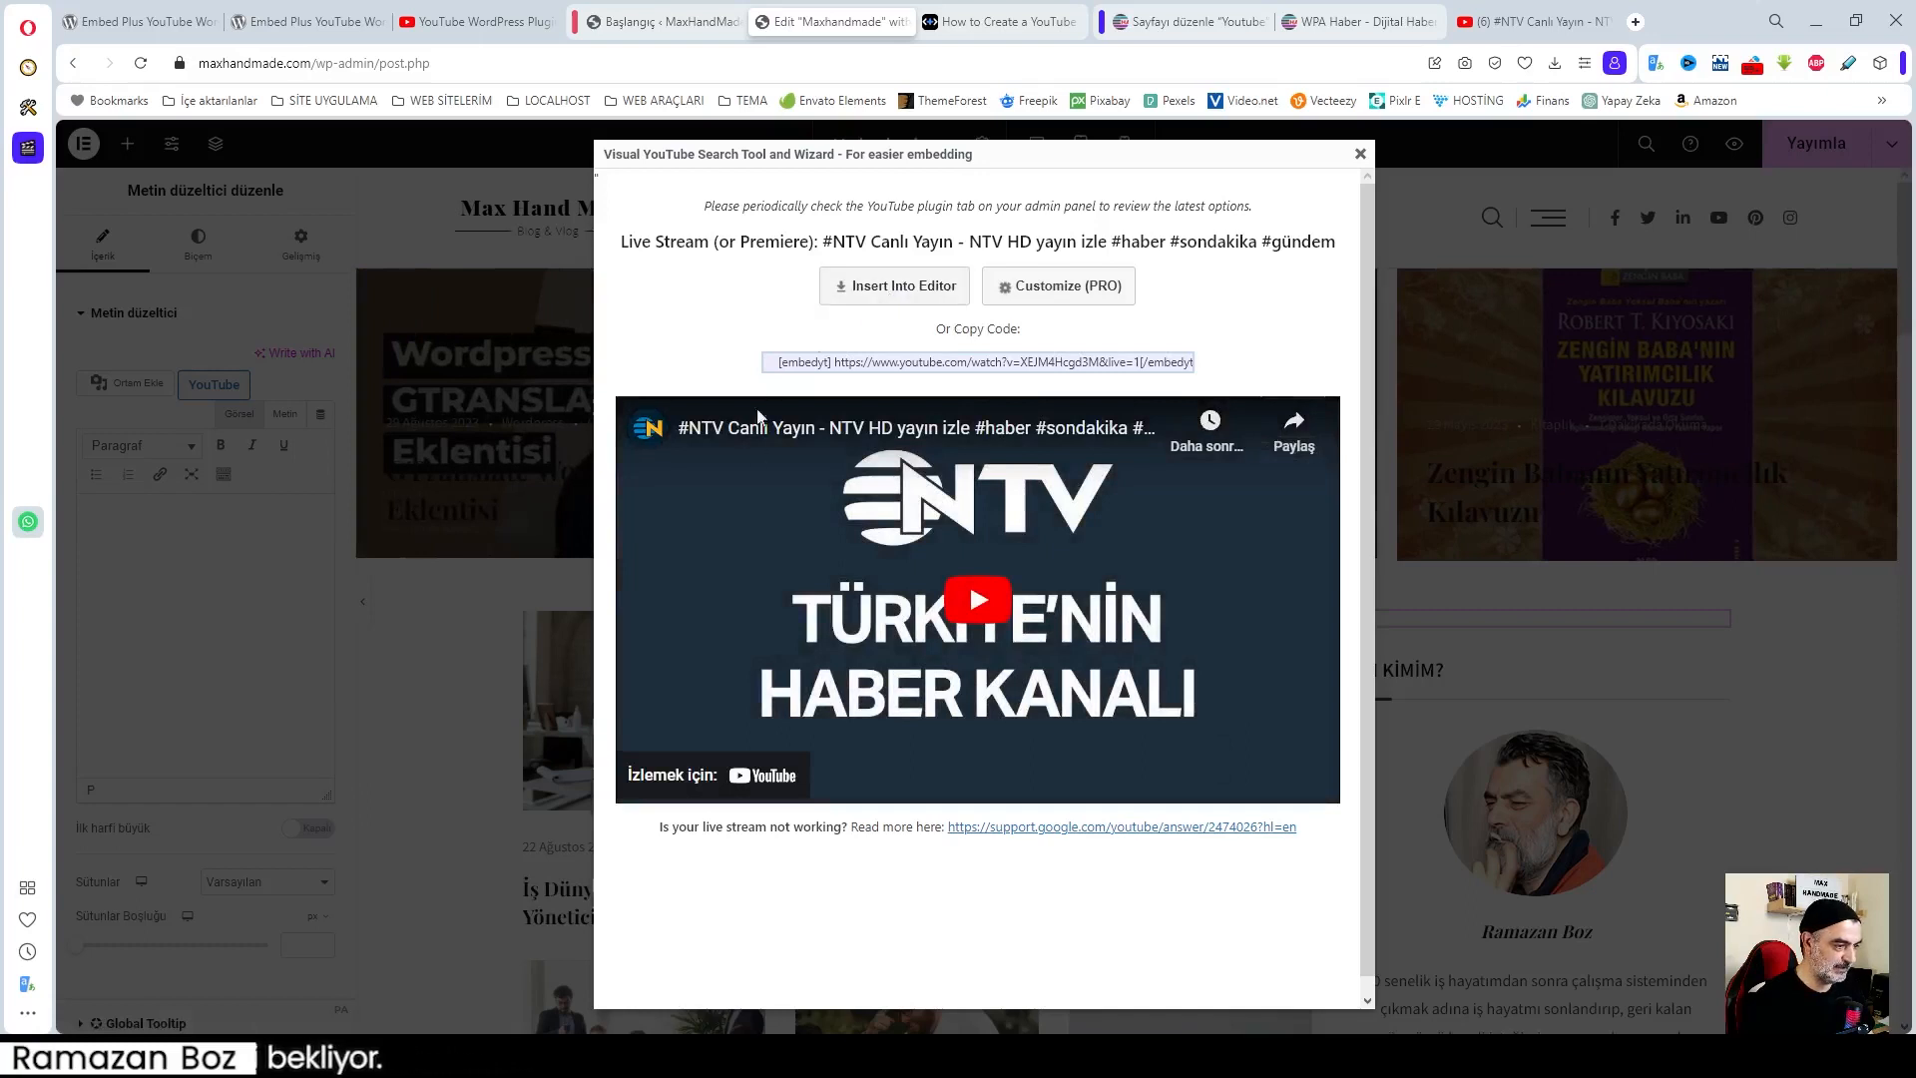
click(909, 363)
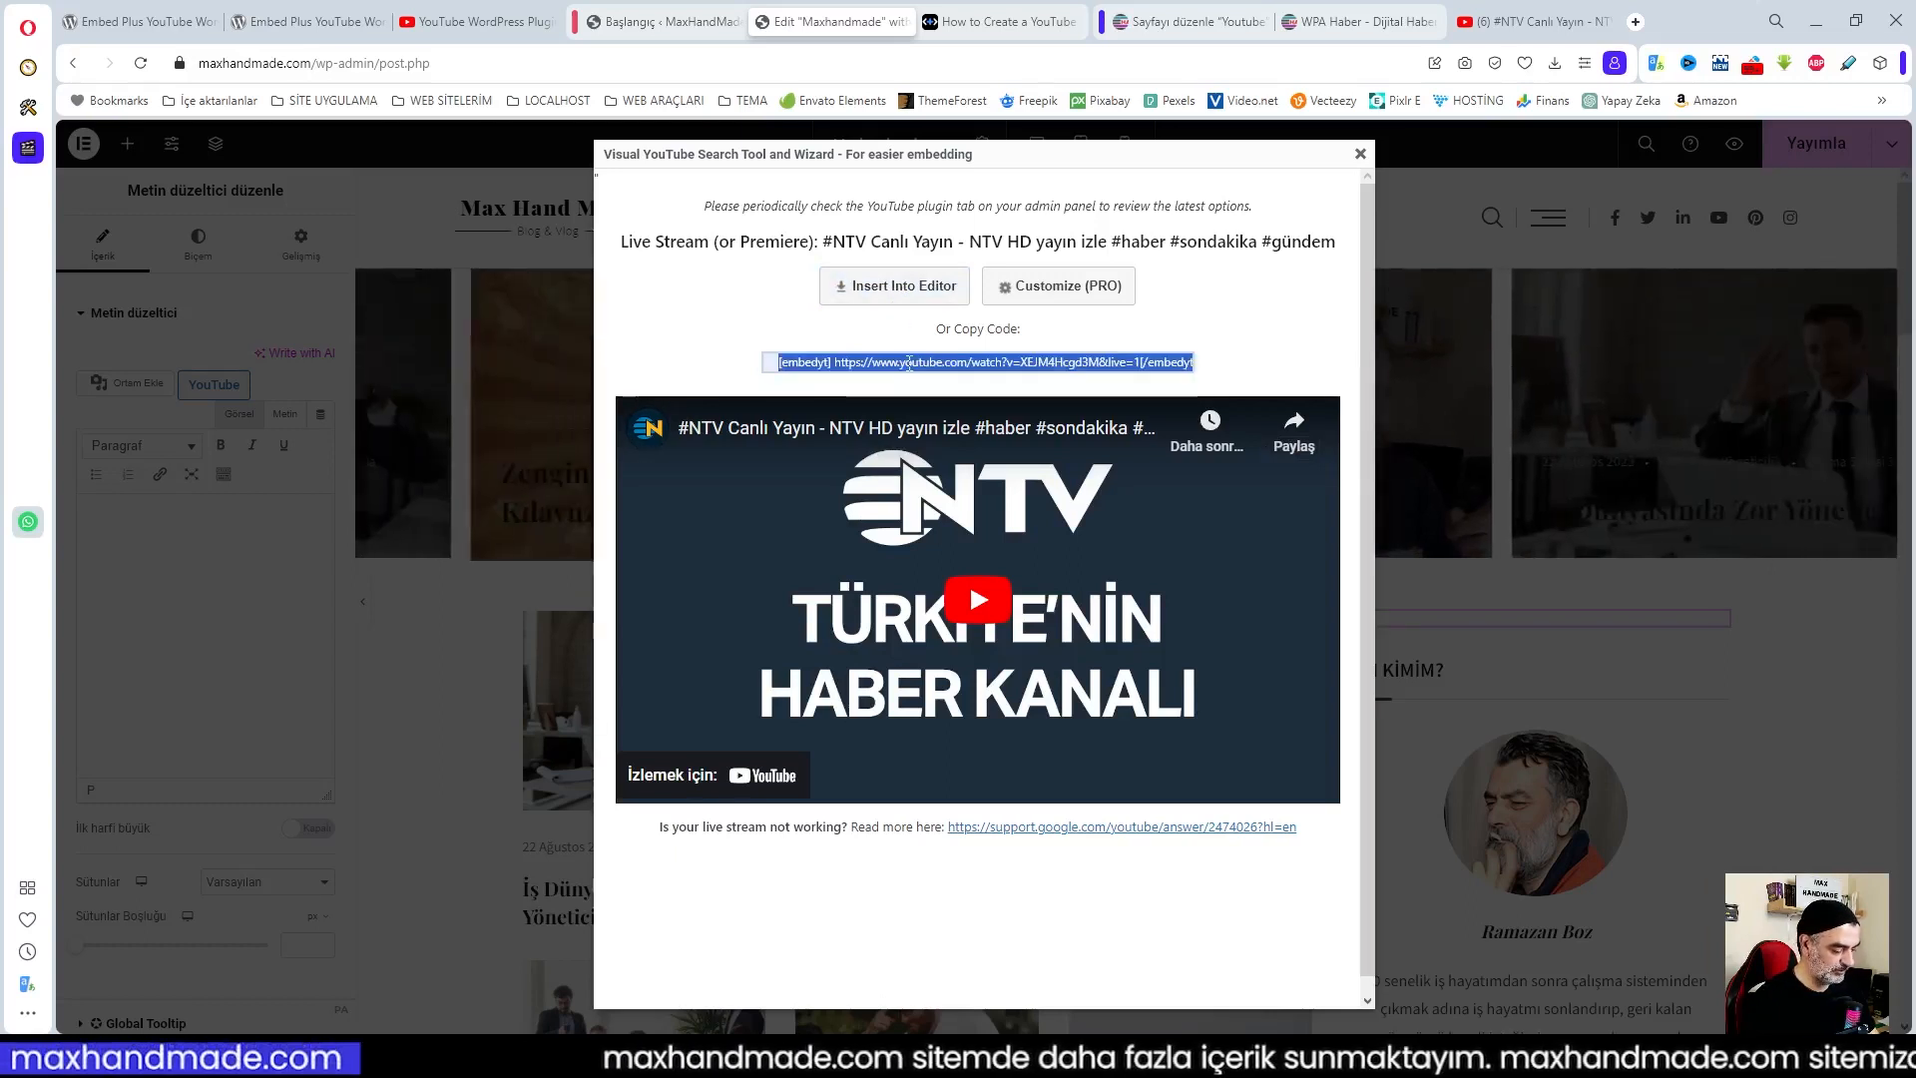
click(193, 603)
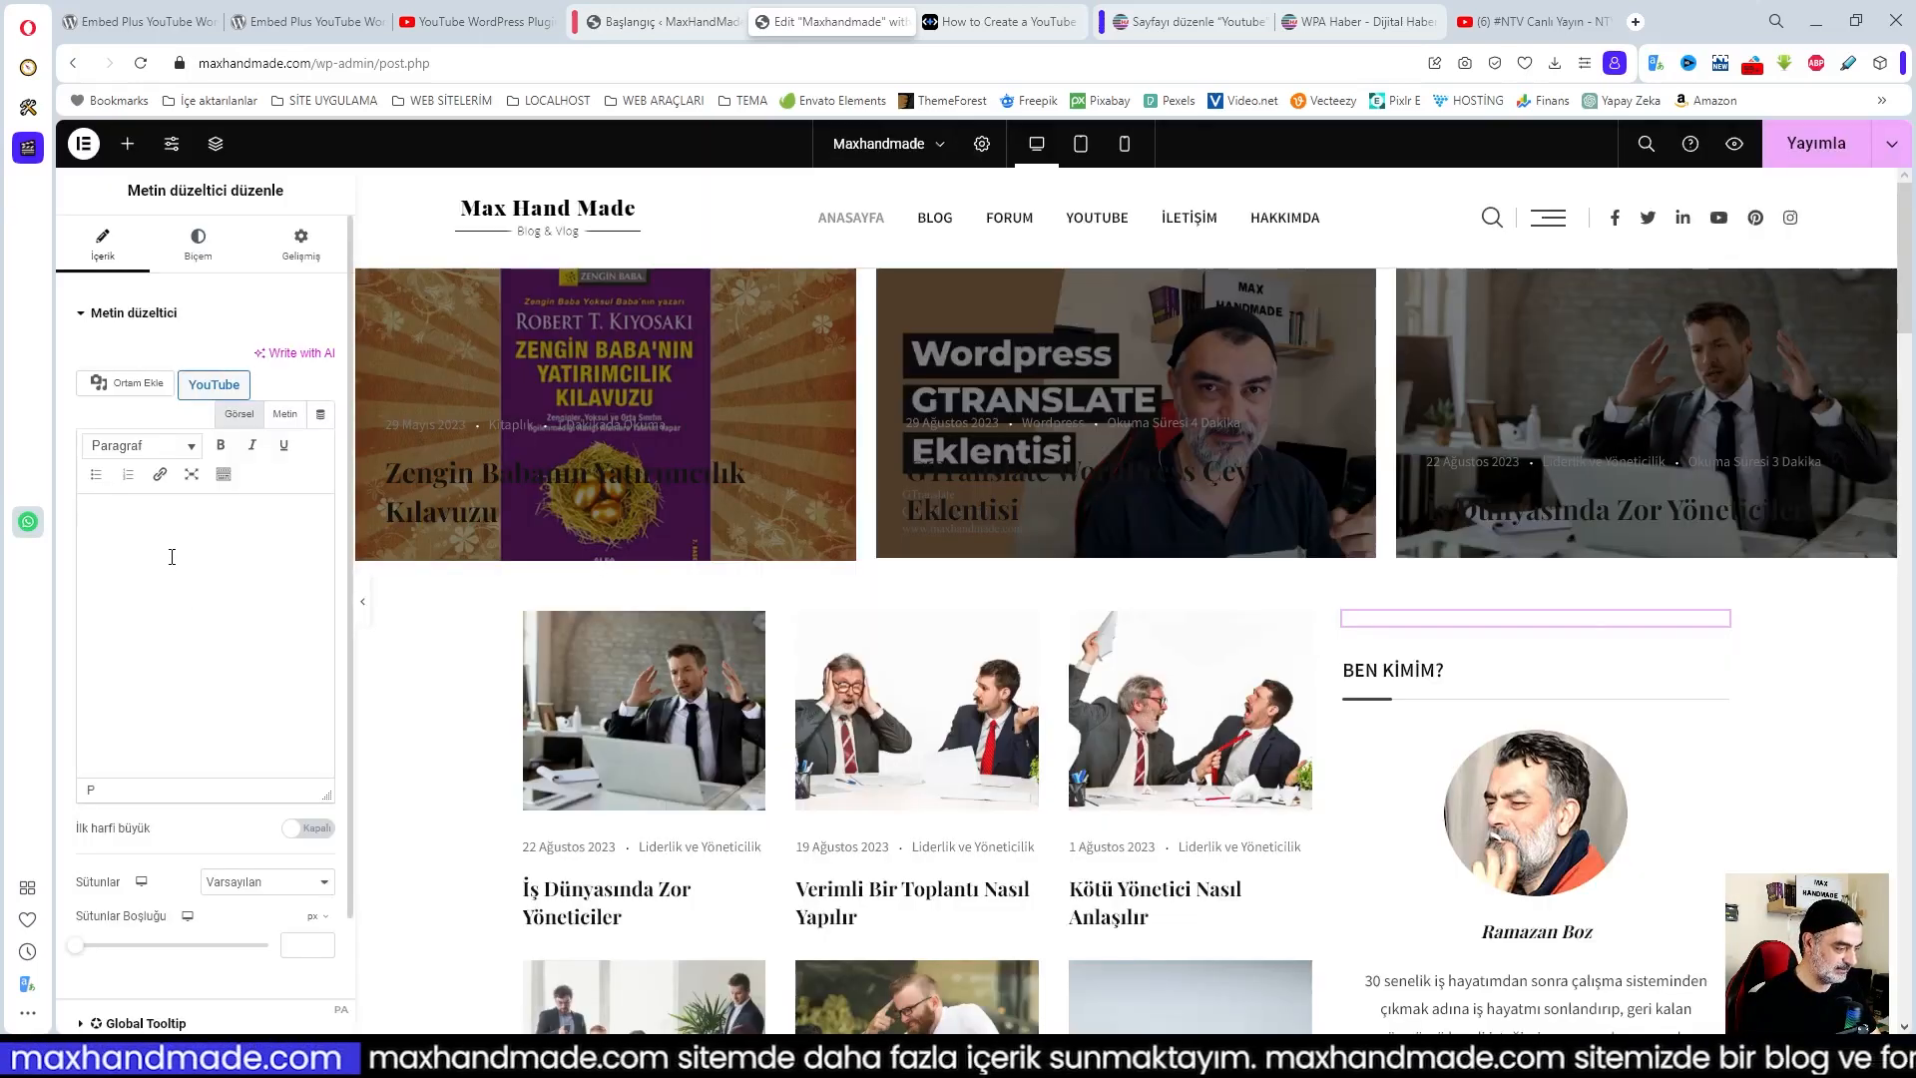
click(172, 557)
text([embedyt] https://www.youtube.com/watch?v=XEJM4Hcgd3M&live=1[/embedyt])
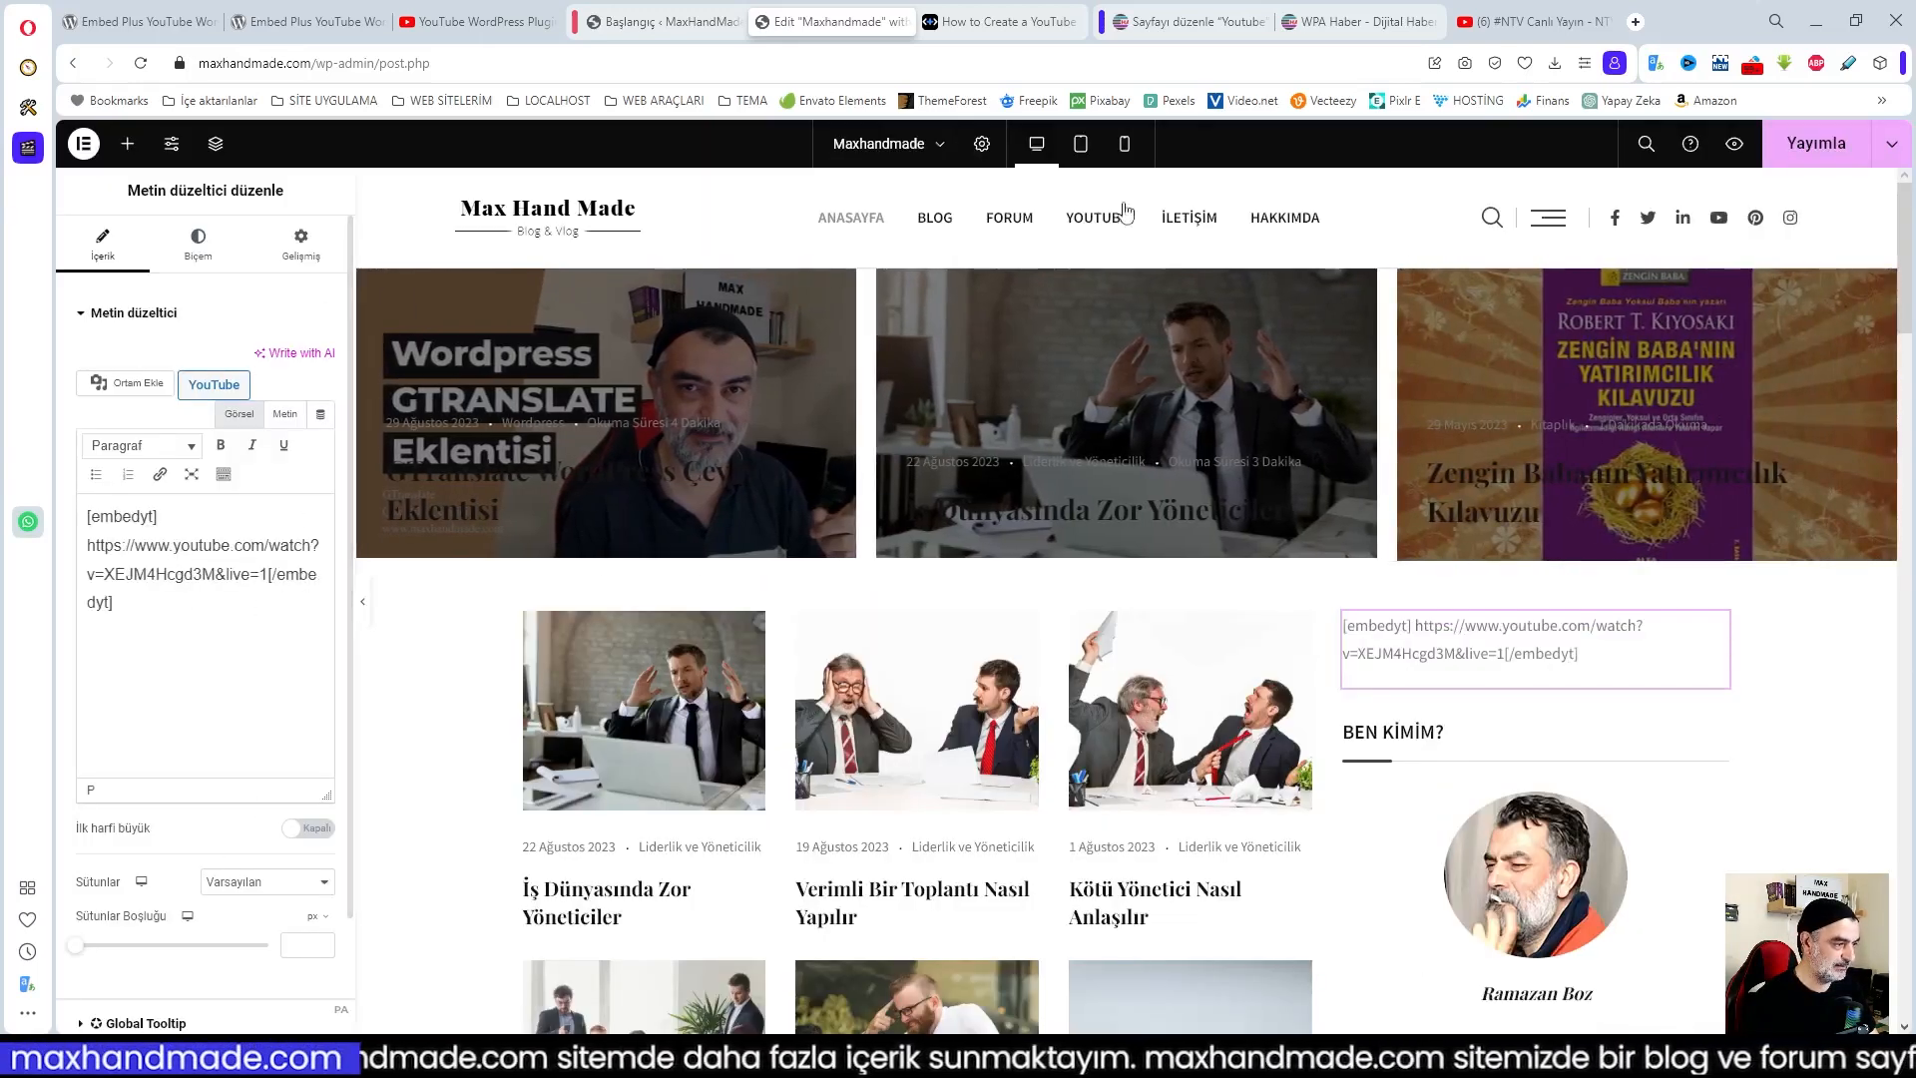
Publish the Elementor page and play the NTV stream in the page preview to check the embed
click(1816, 143)
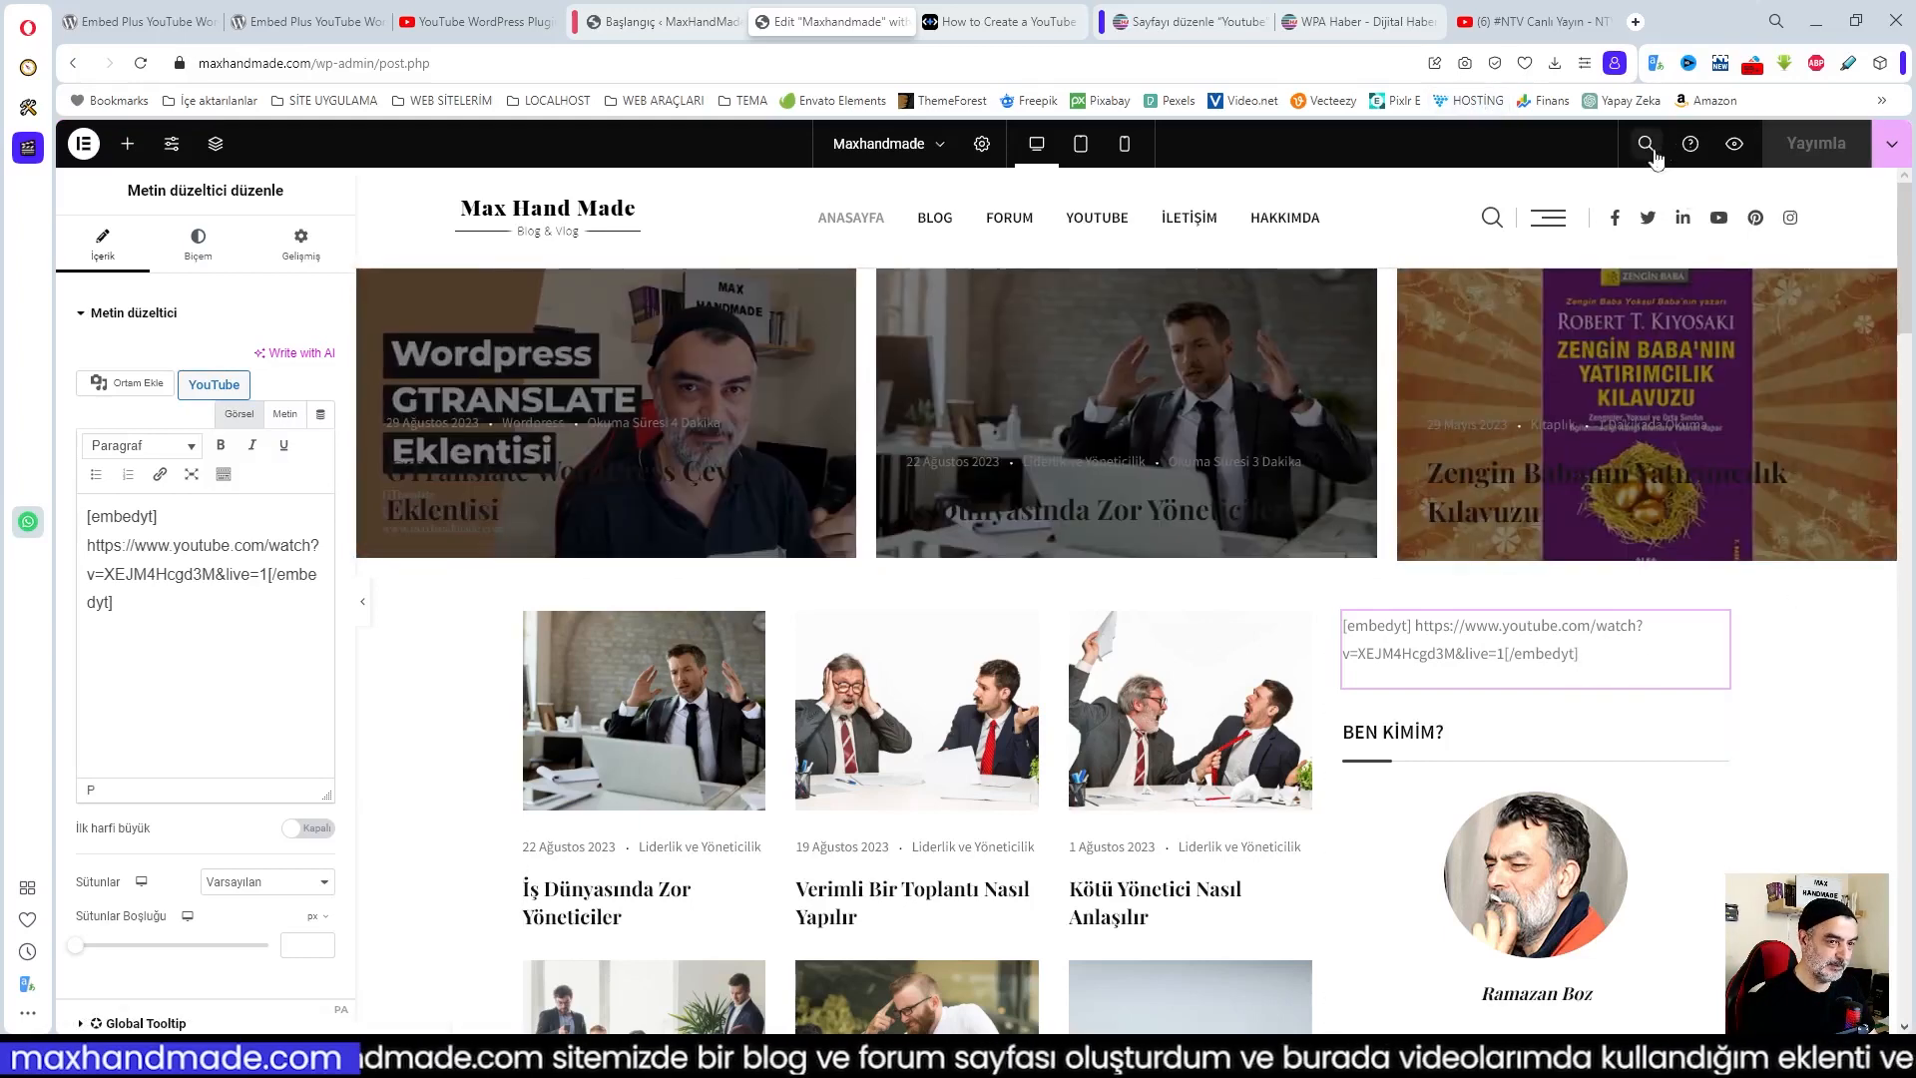
click(1734, 143)
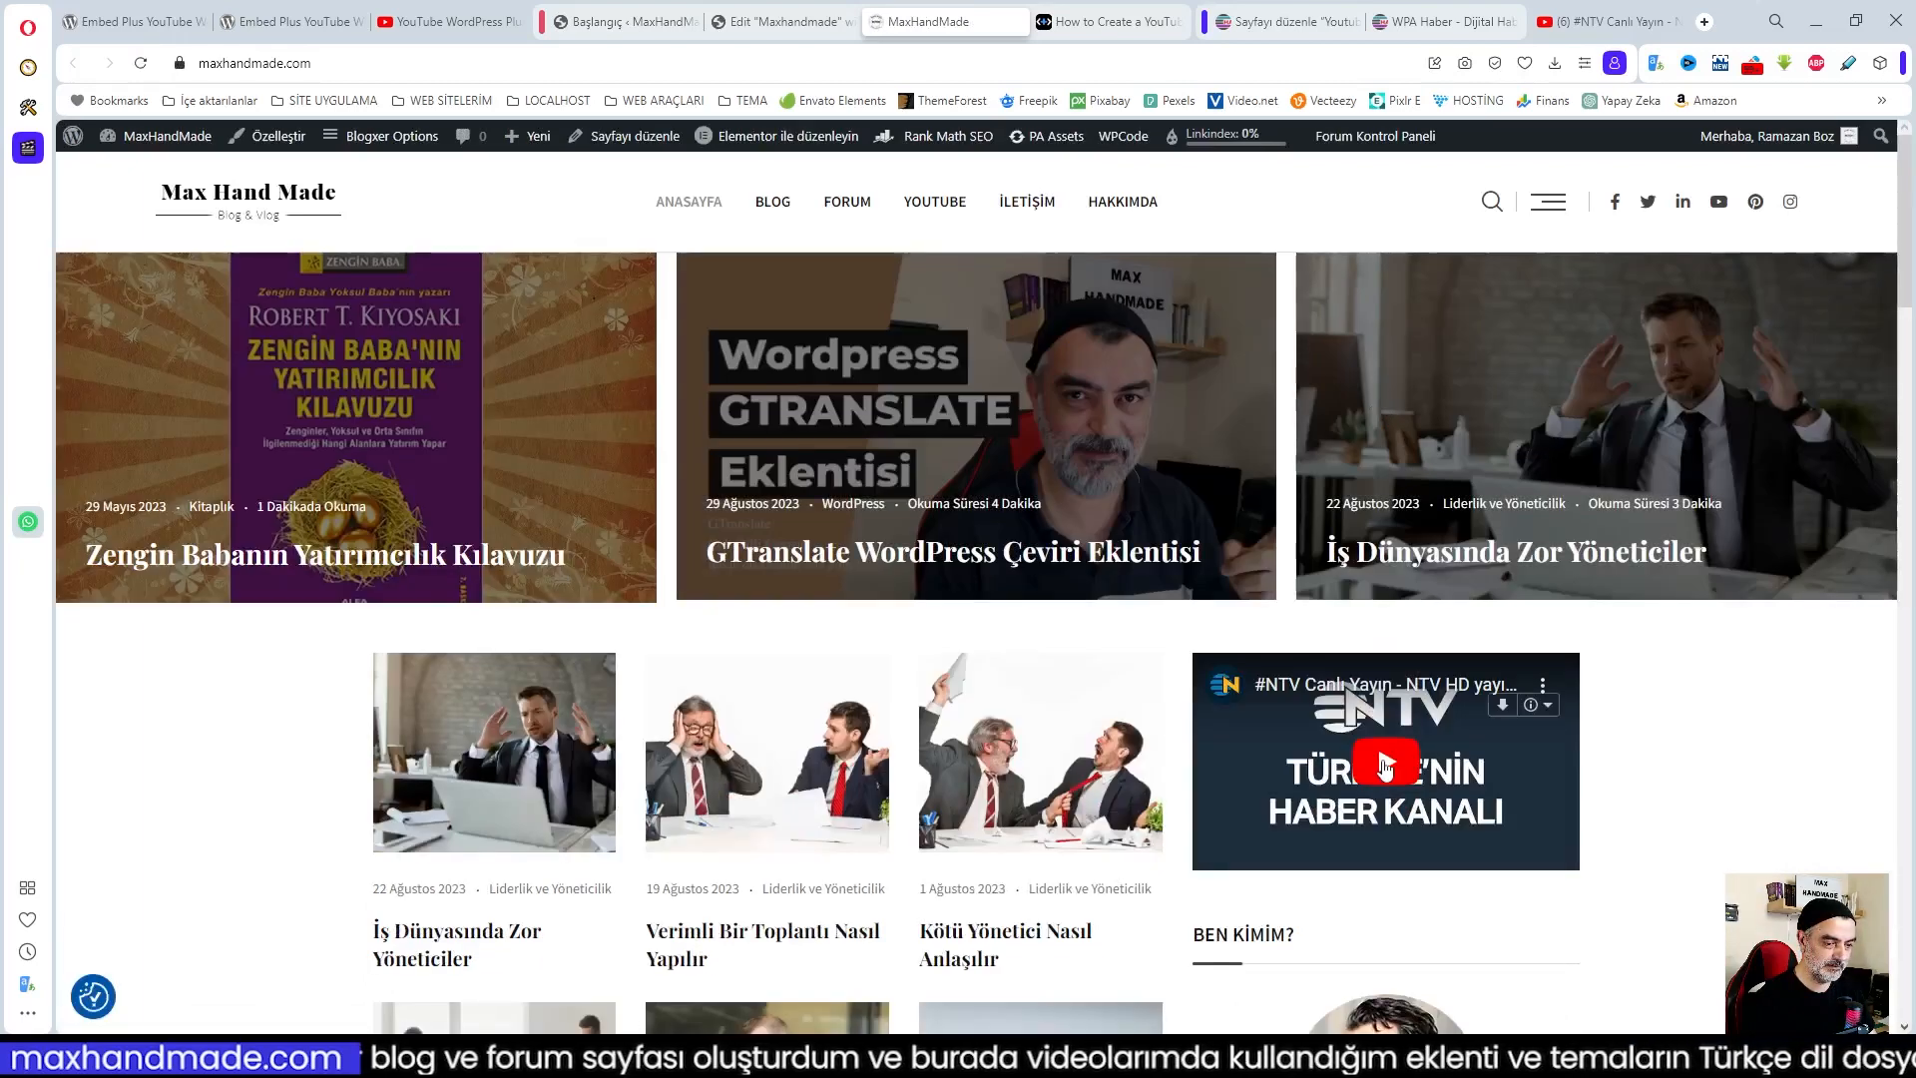
click(1383, 766)
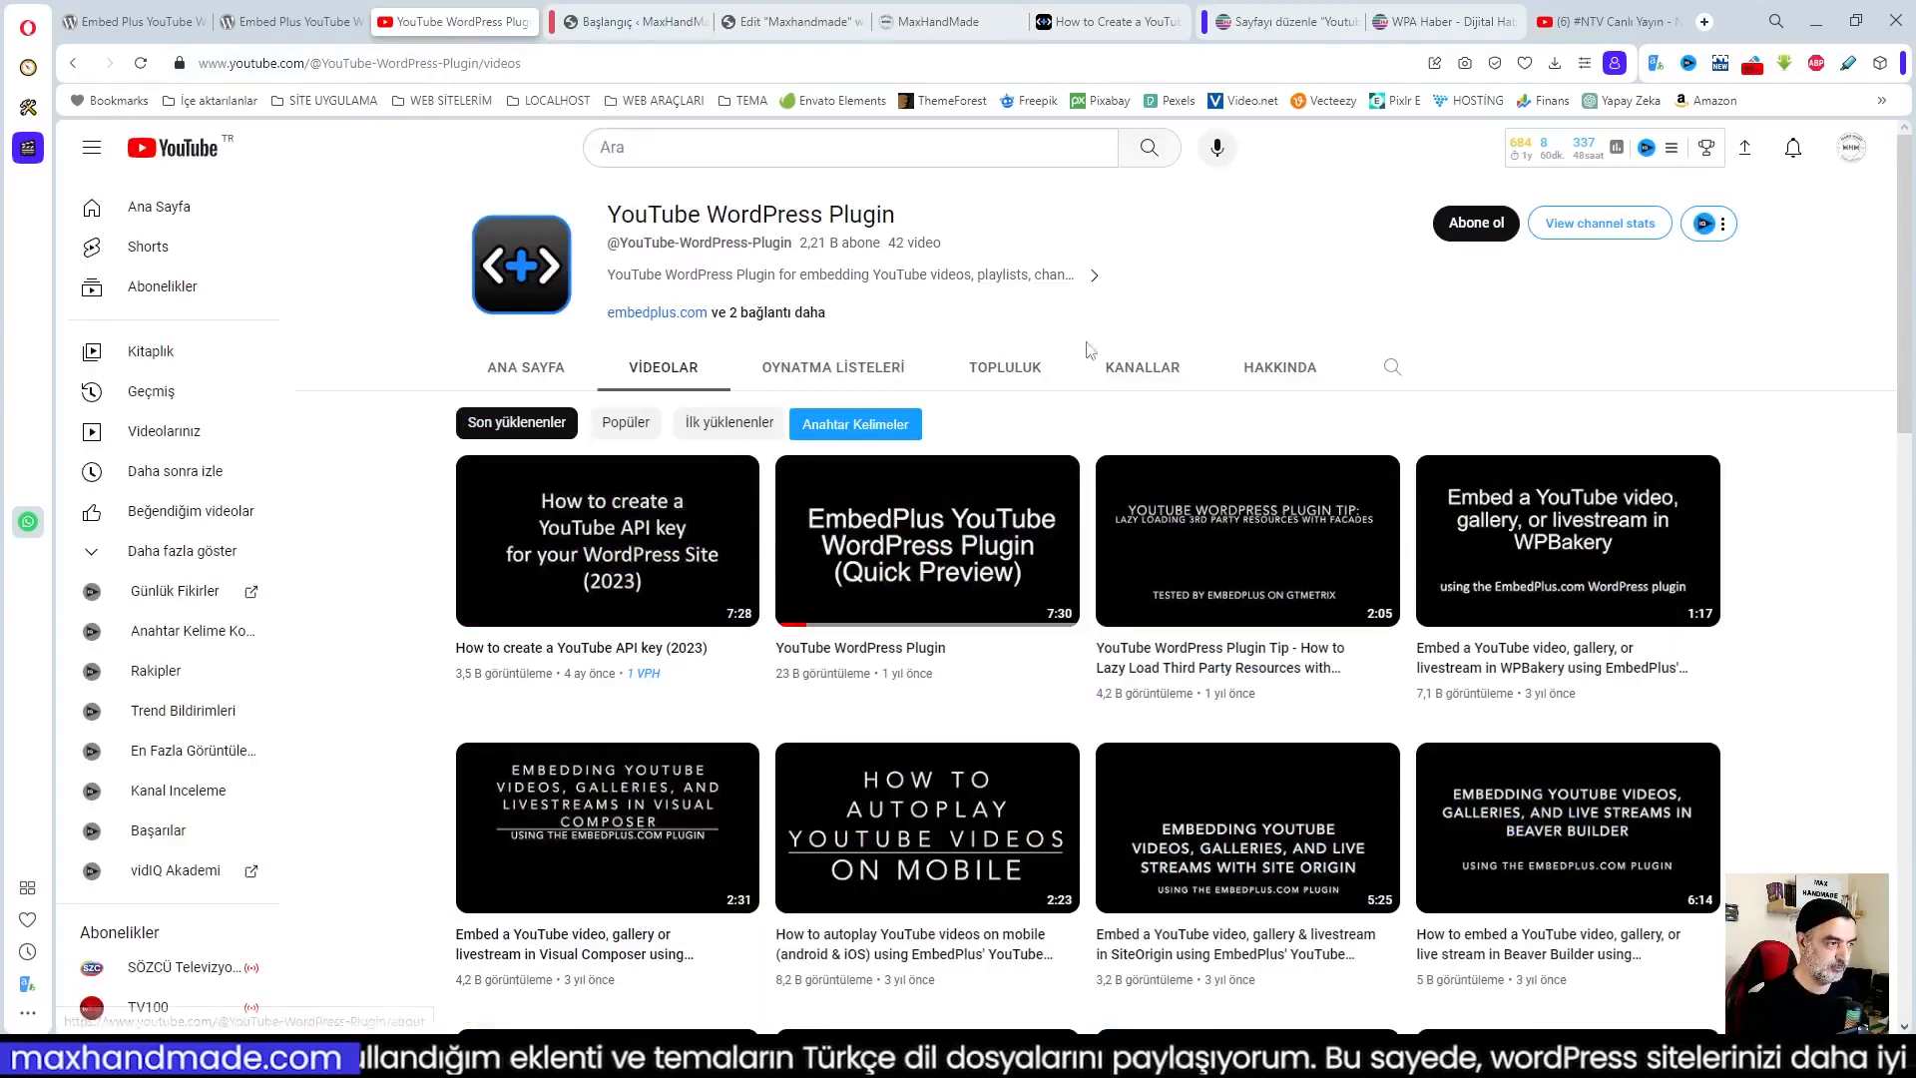
Switch to the YouTube WordPress Plugin channel and browse its tutorial videos on embedding and plugin settings
scroll(881, 248, down, 4)
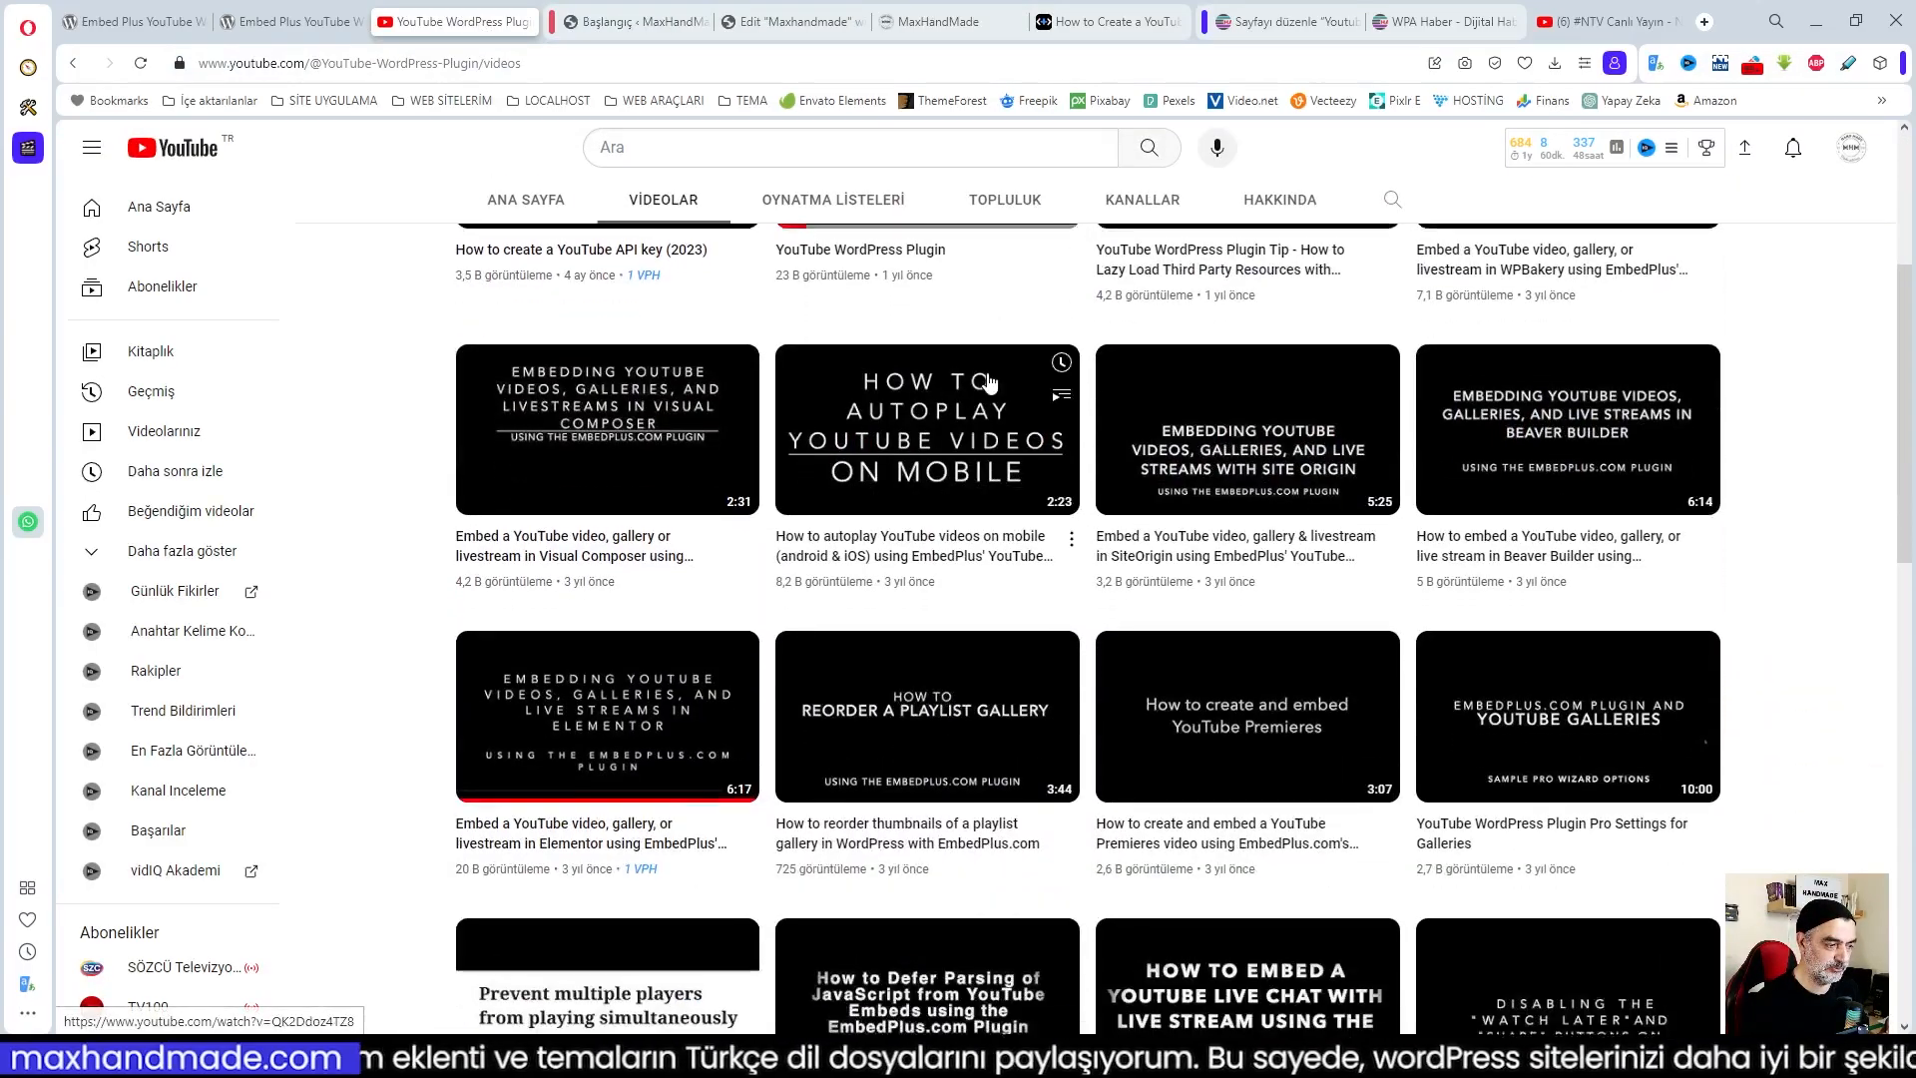
scroll(1098, 449, up, 4)
scroll(1354, 612, down, 3)
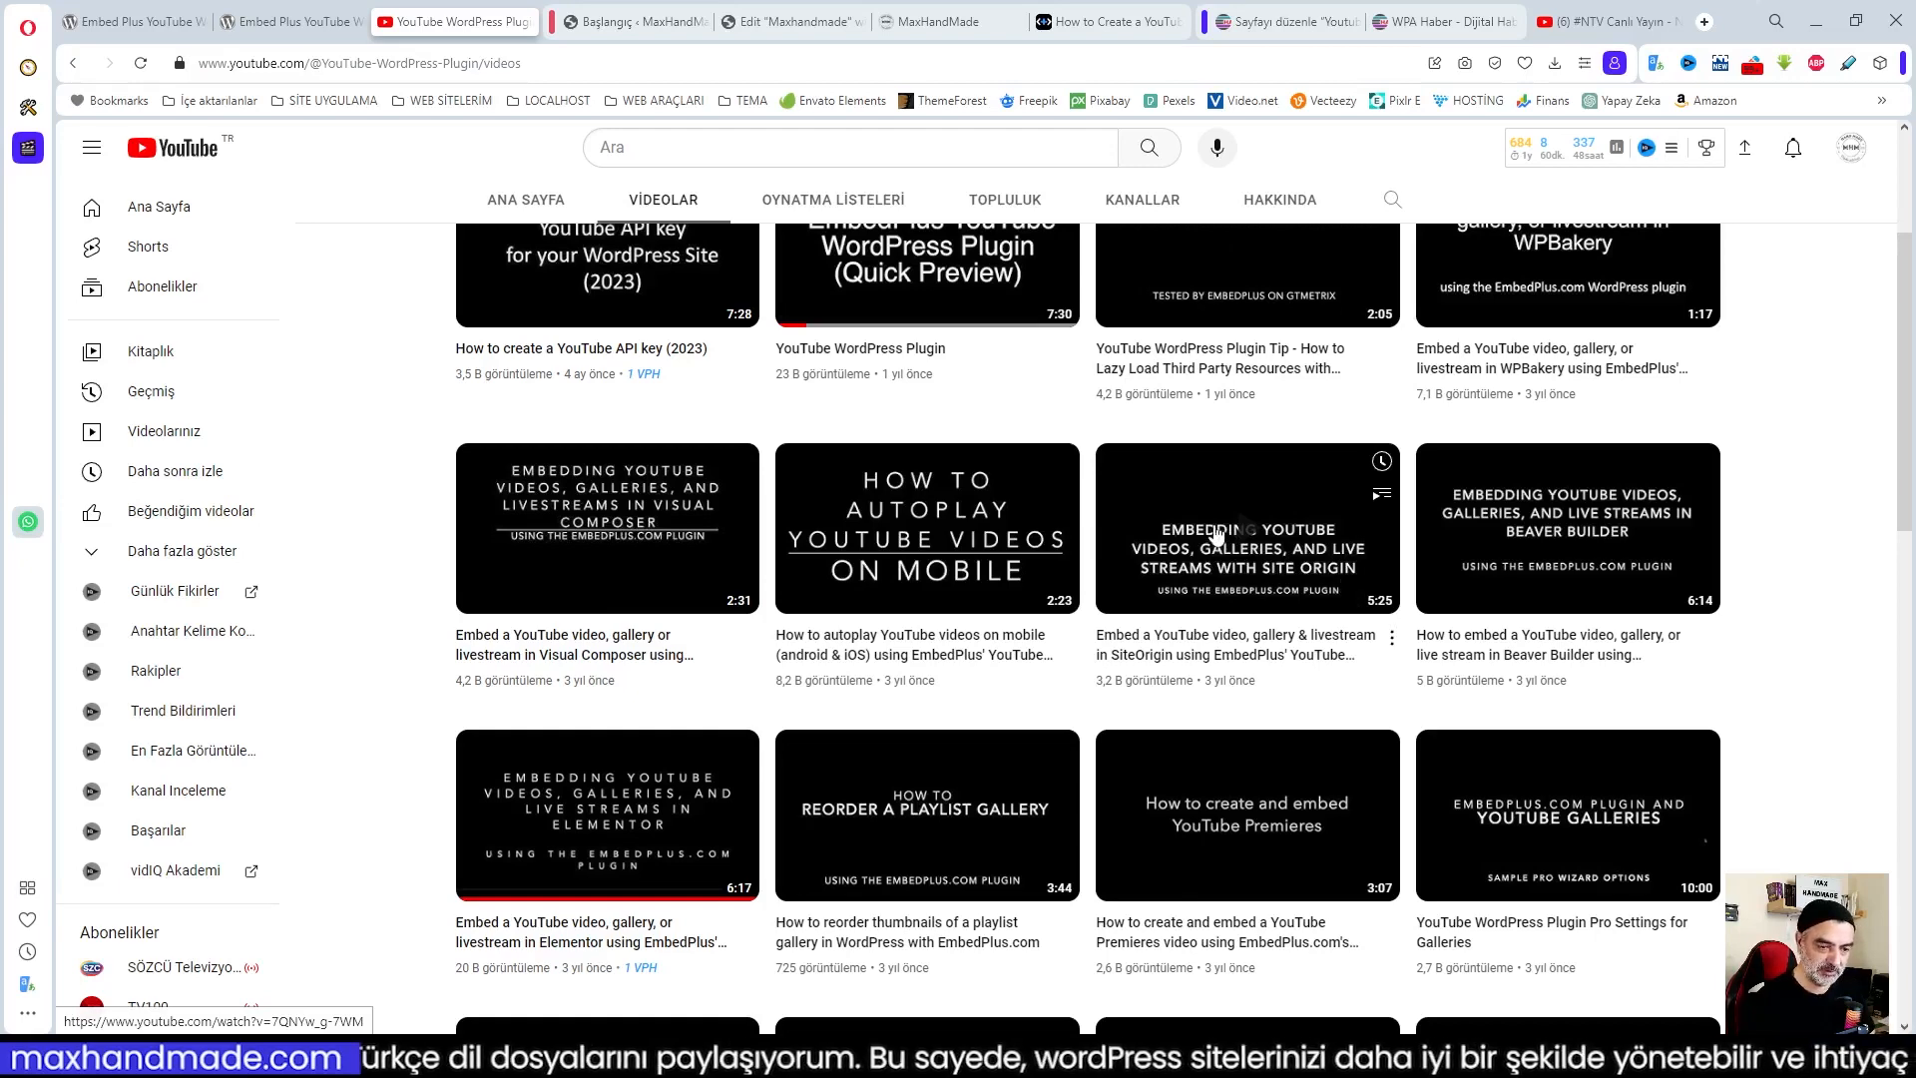
scroll(1116, 686, down, 2)
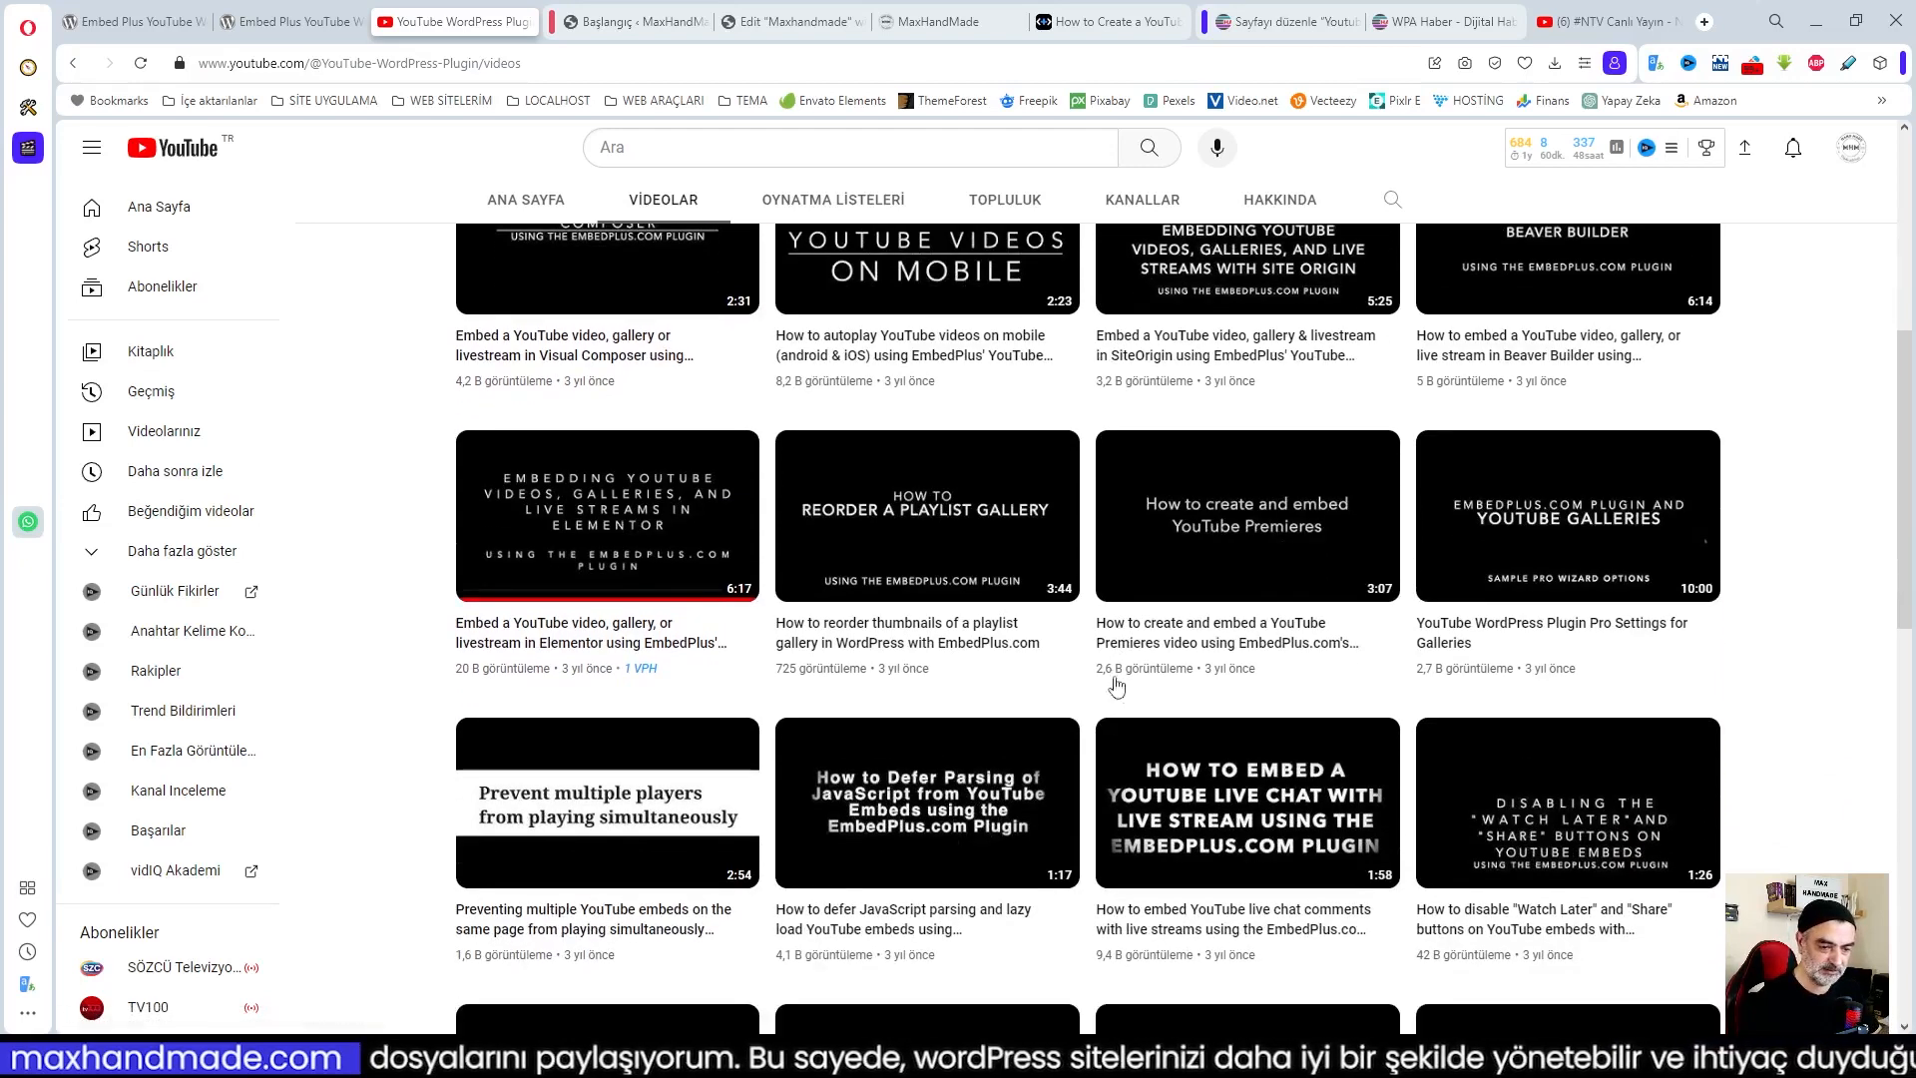
scroll(1197, 680, down, 5)
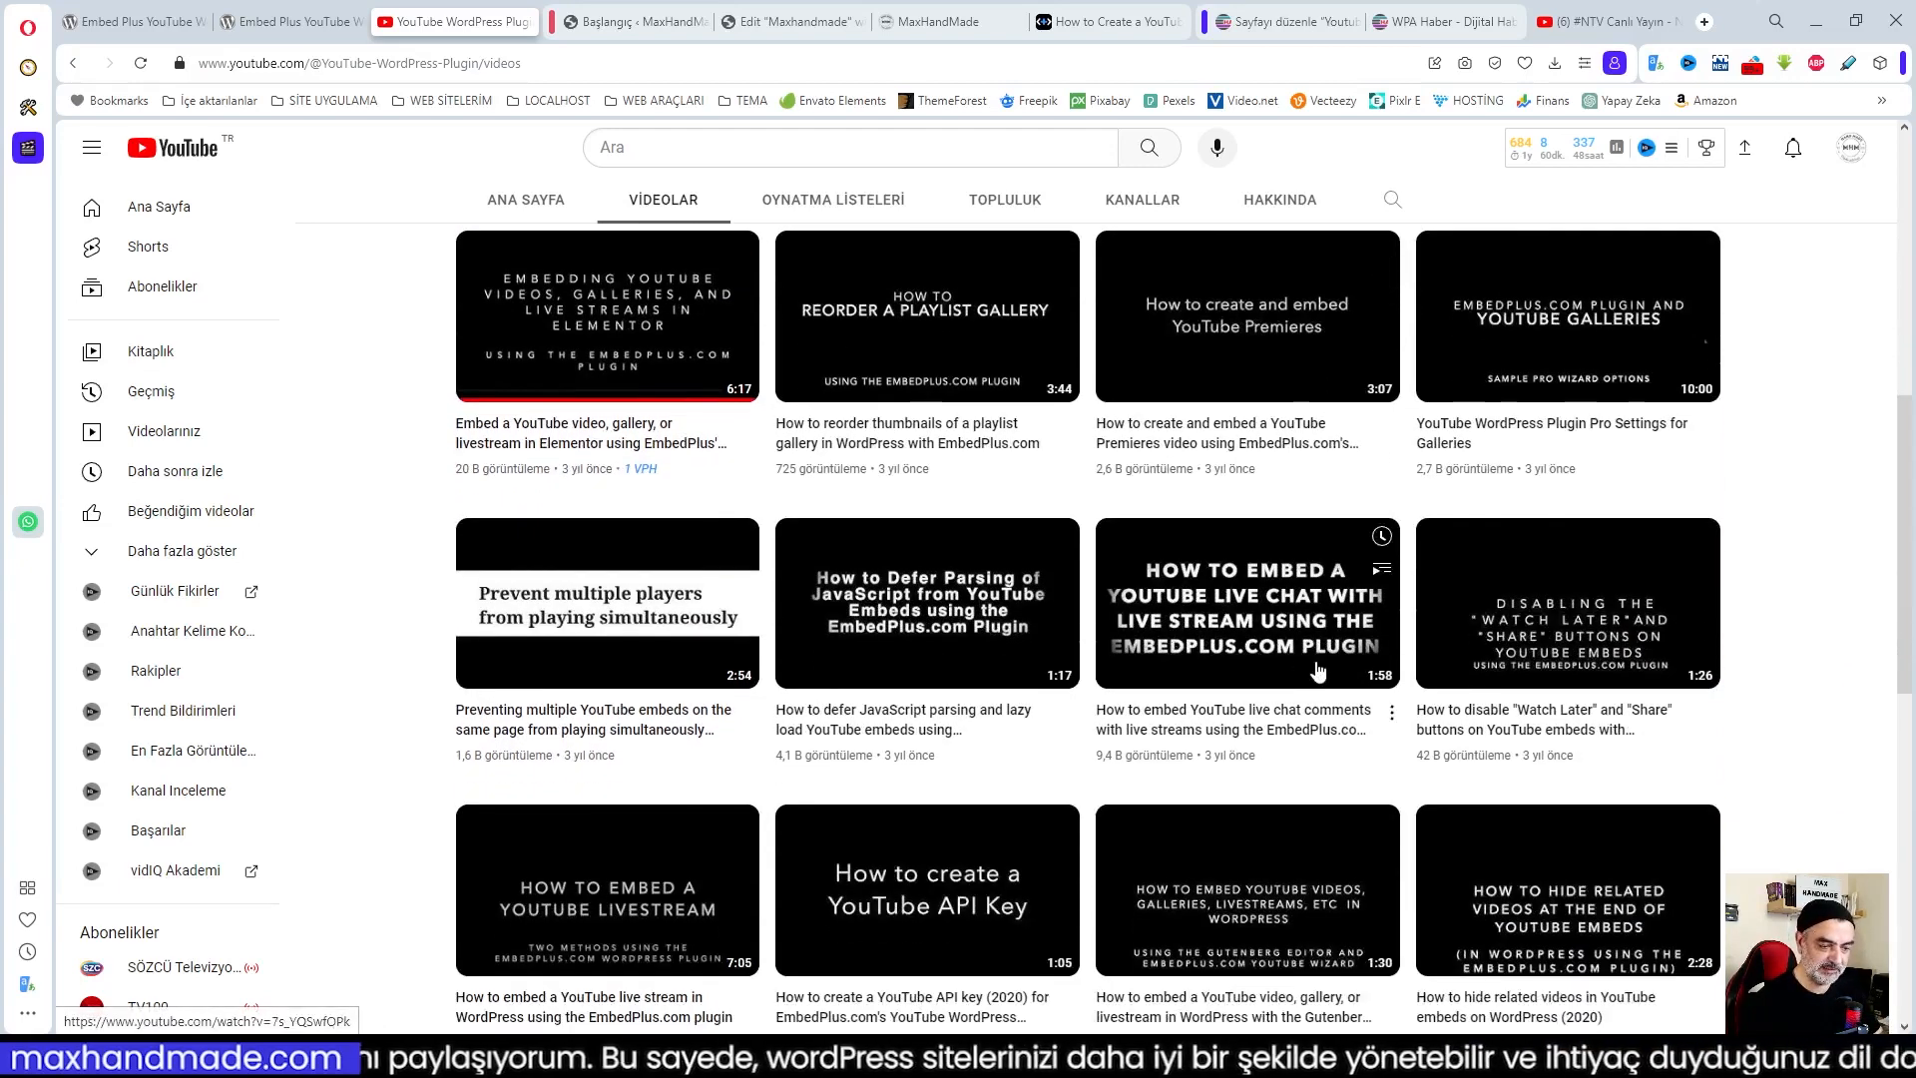
Revisit the Elementor page with the embedyt code and the Youtube page in the block editor to review the embedded live stream and gallery
scroll(1238, 656, up, 10)
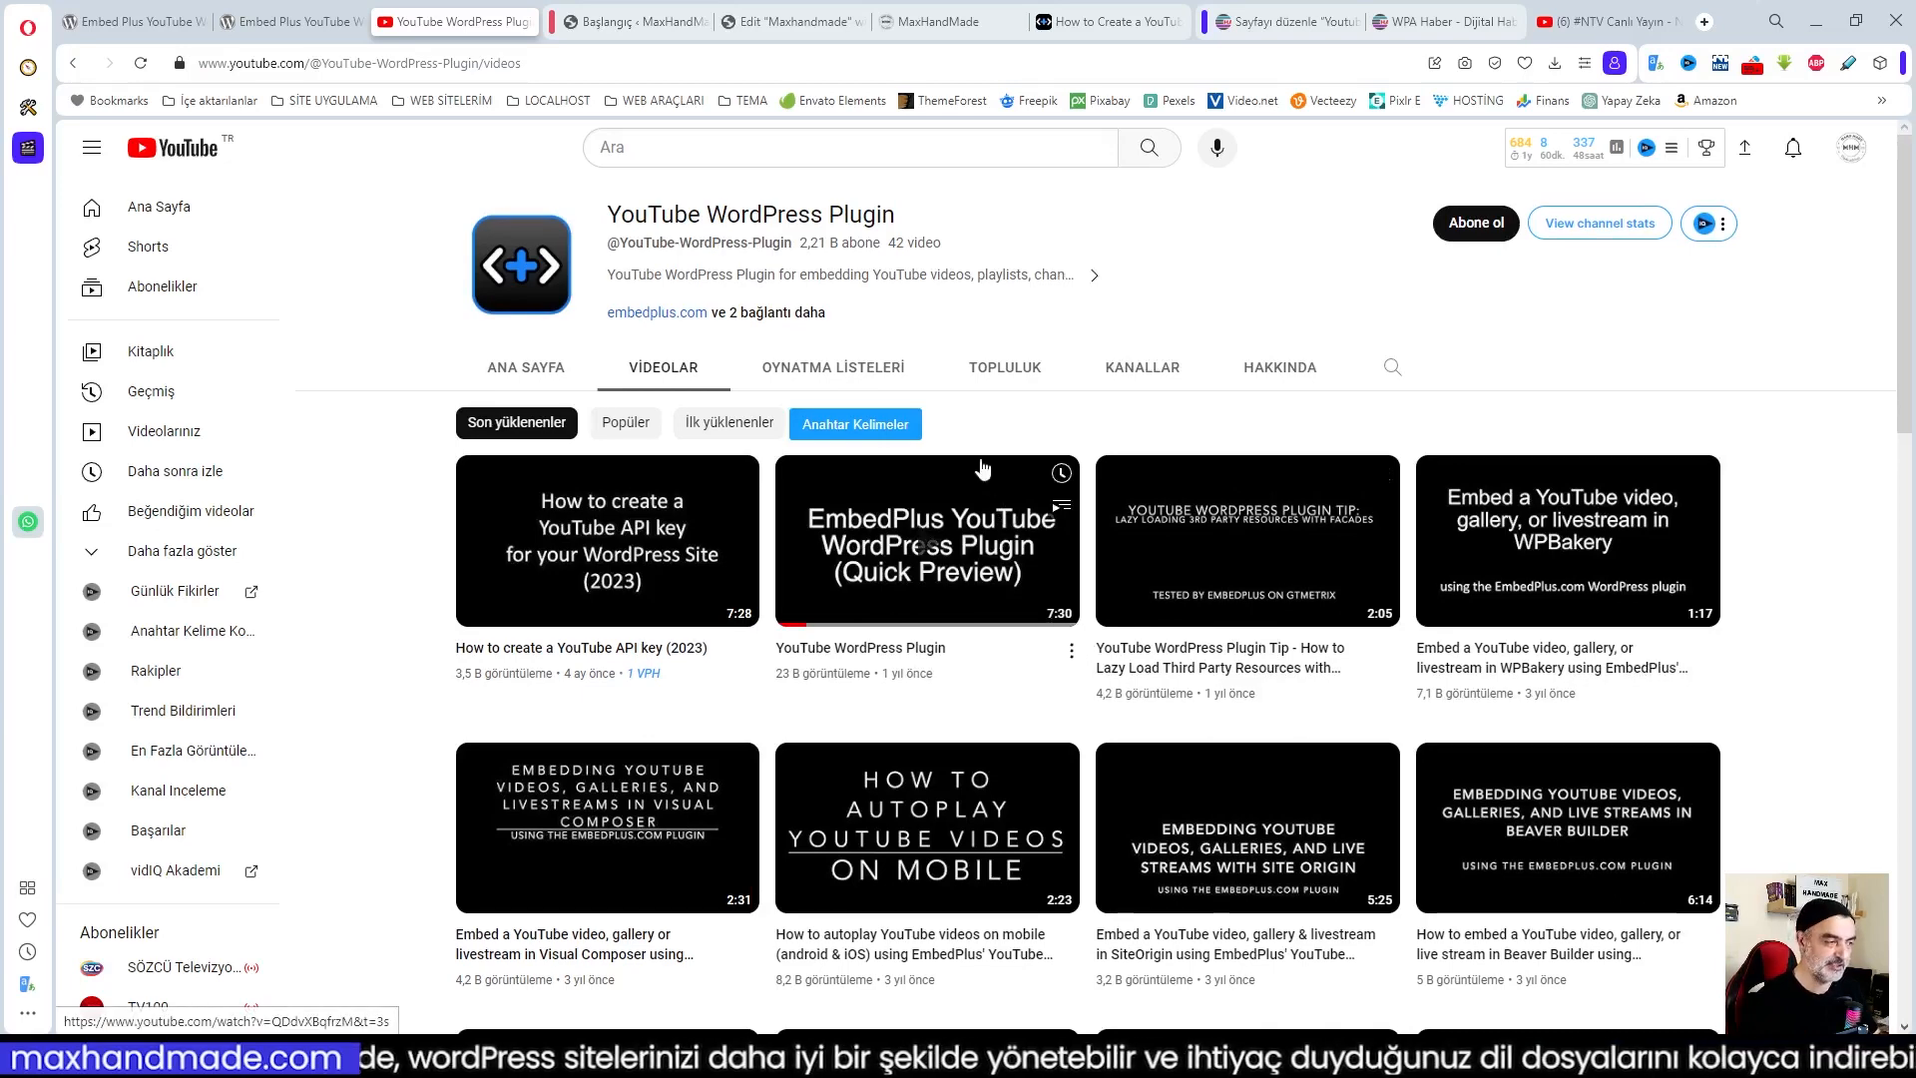
click(659, 22)
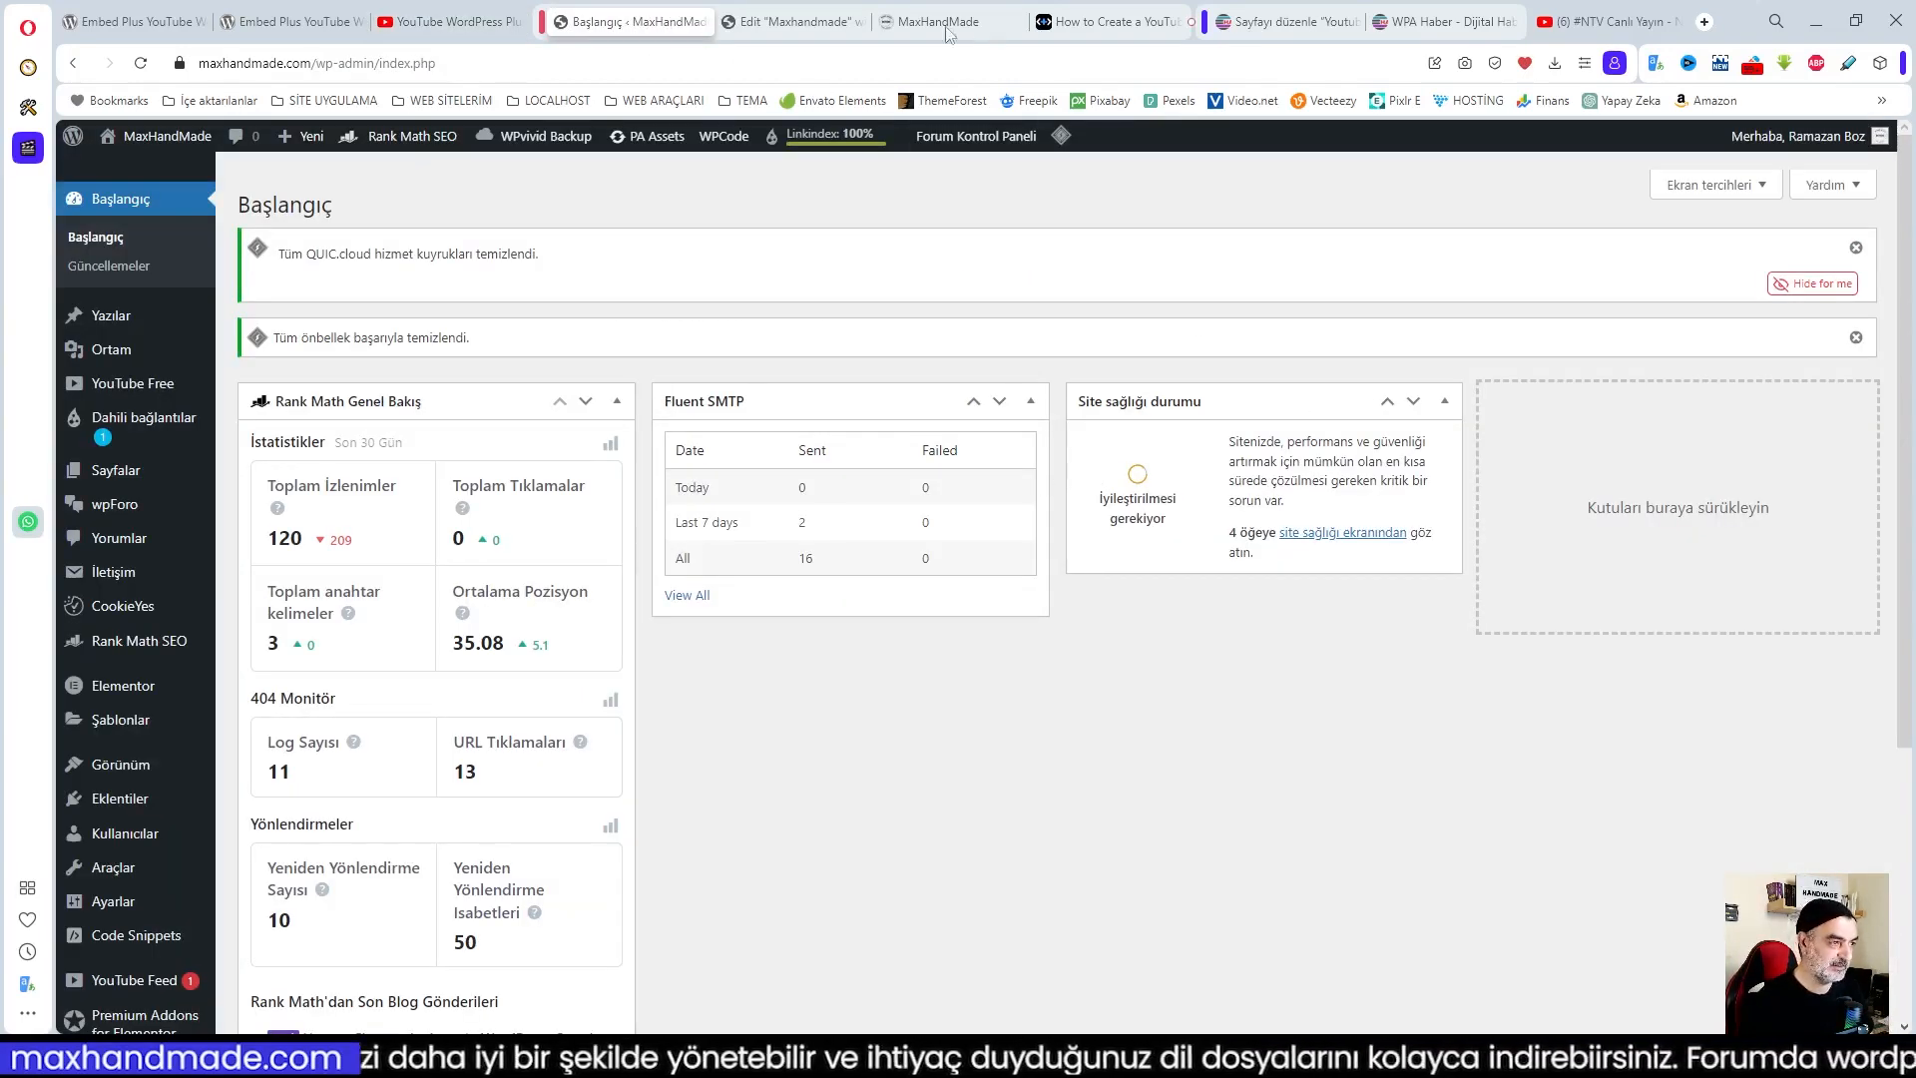
click(793, 22)
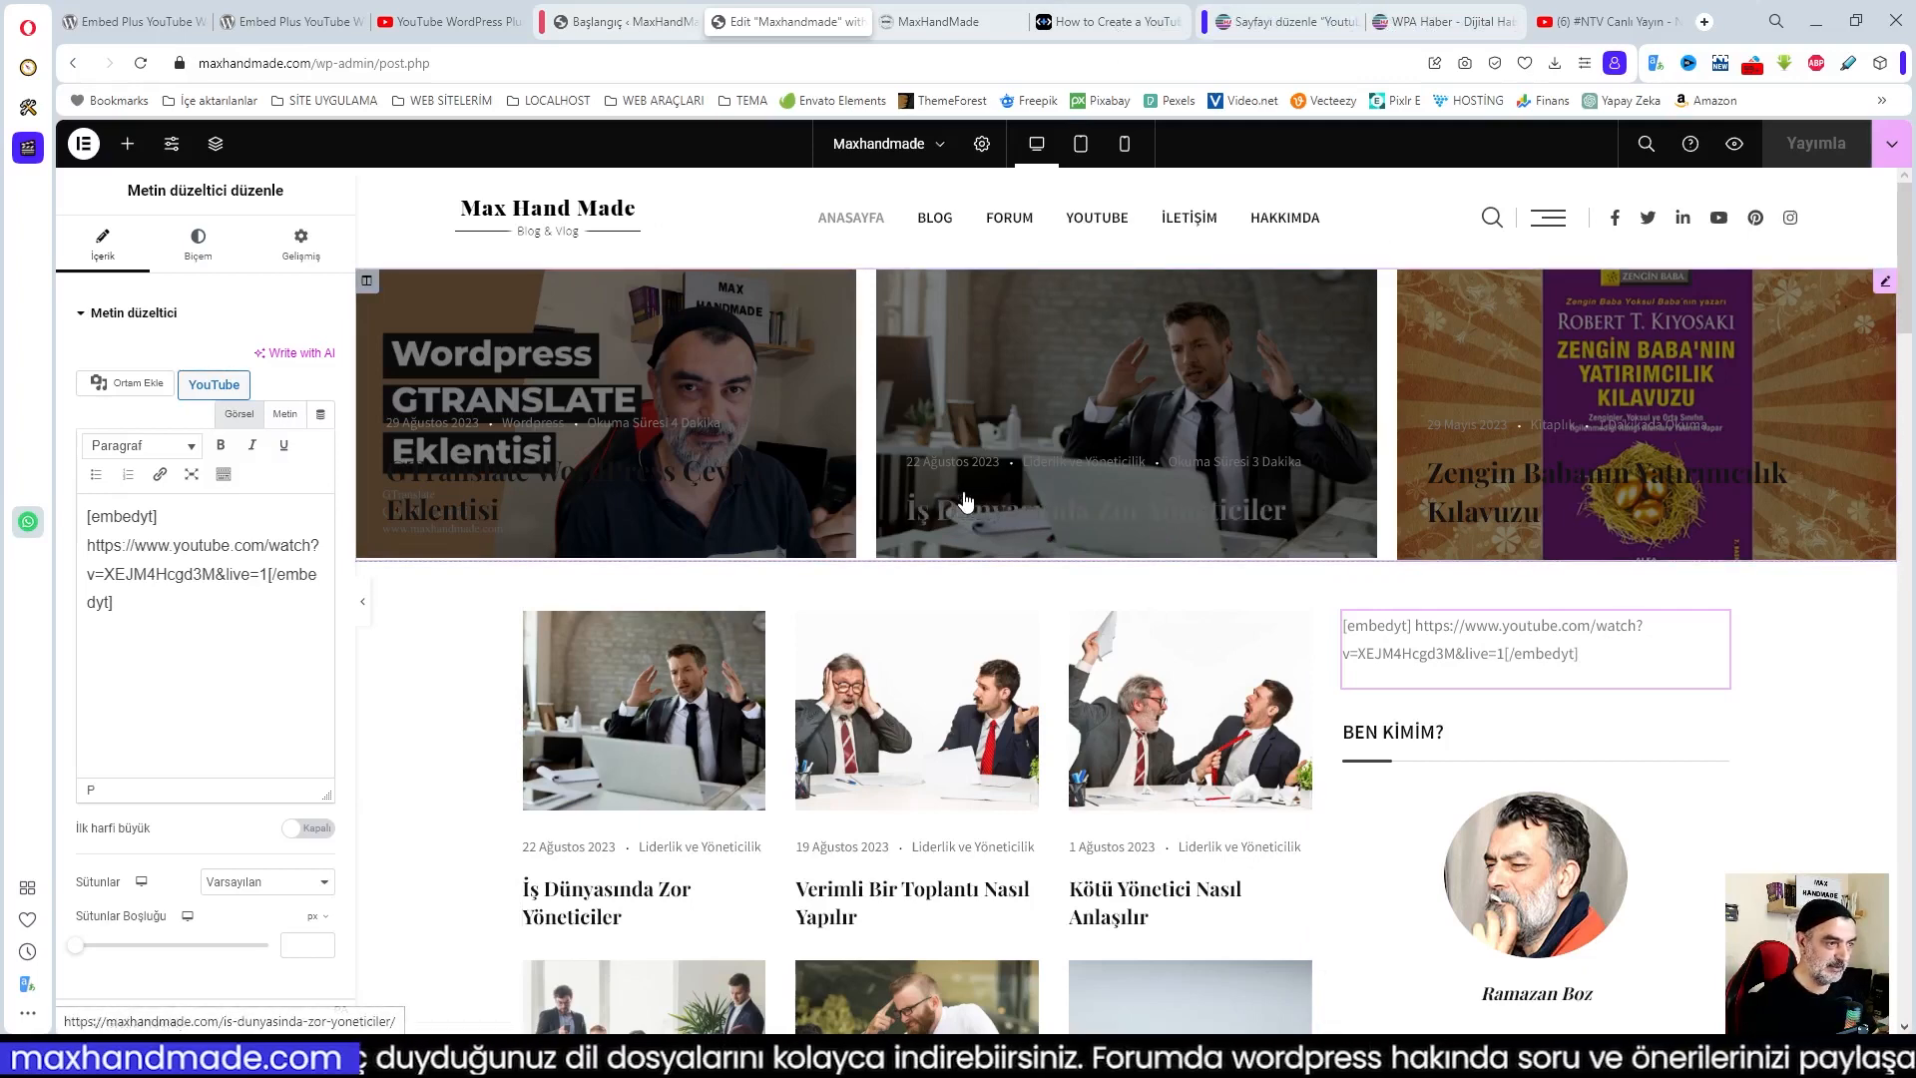
click(1257, 25)
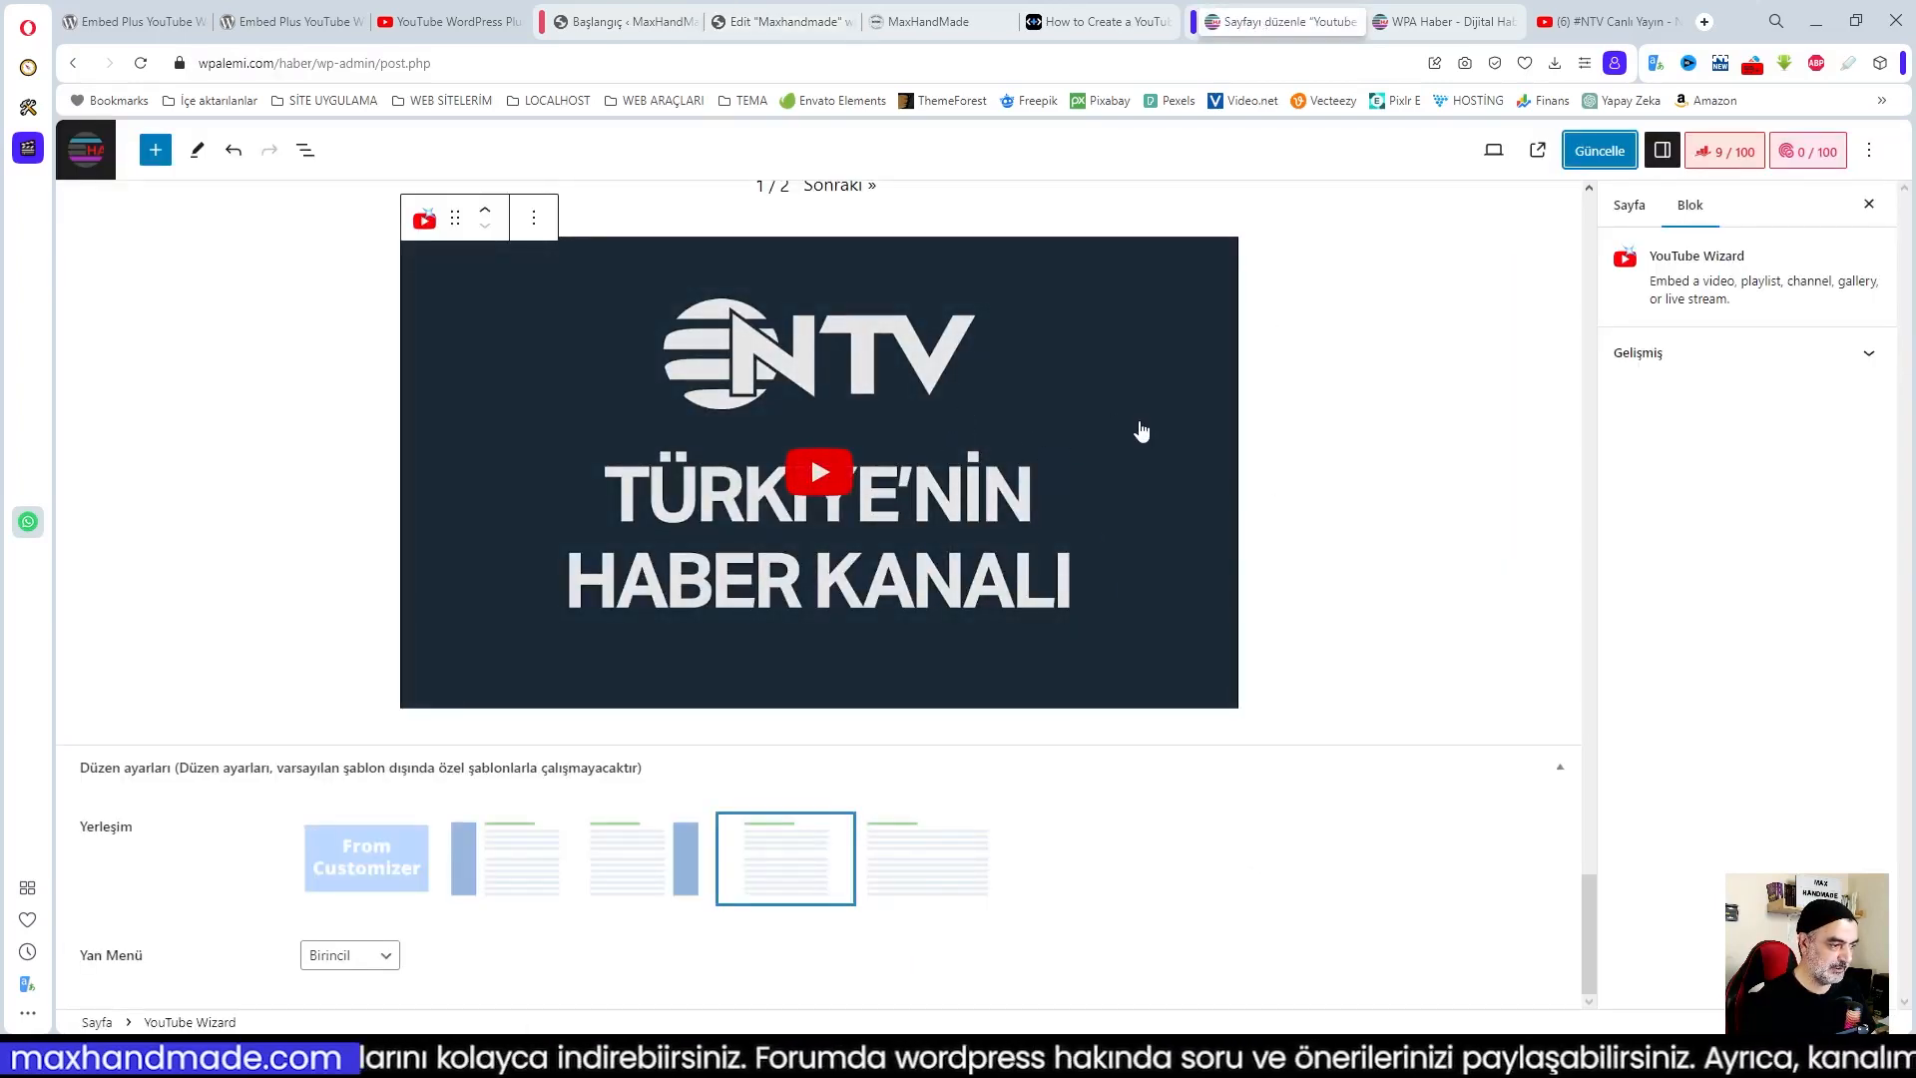
click(1300, 420)
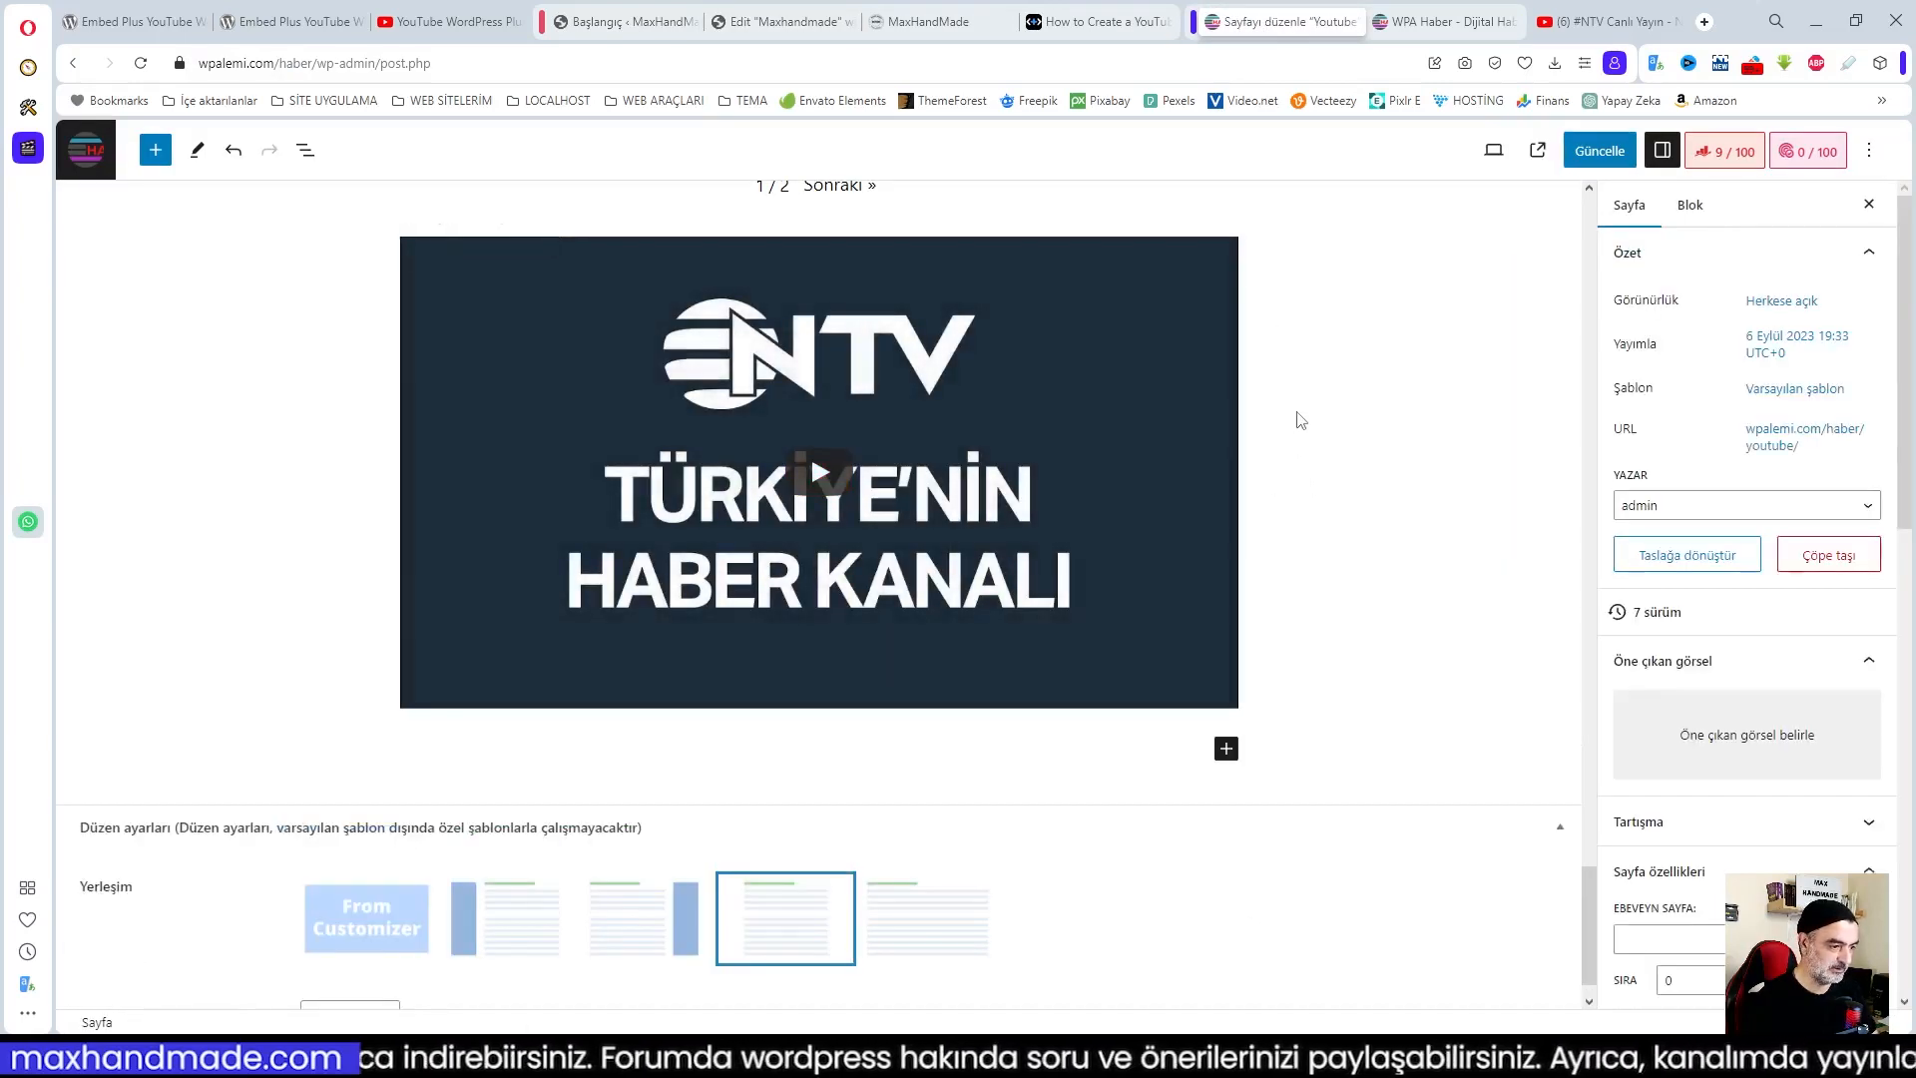
scroll(1300, 420, up, 4)
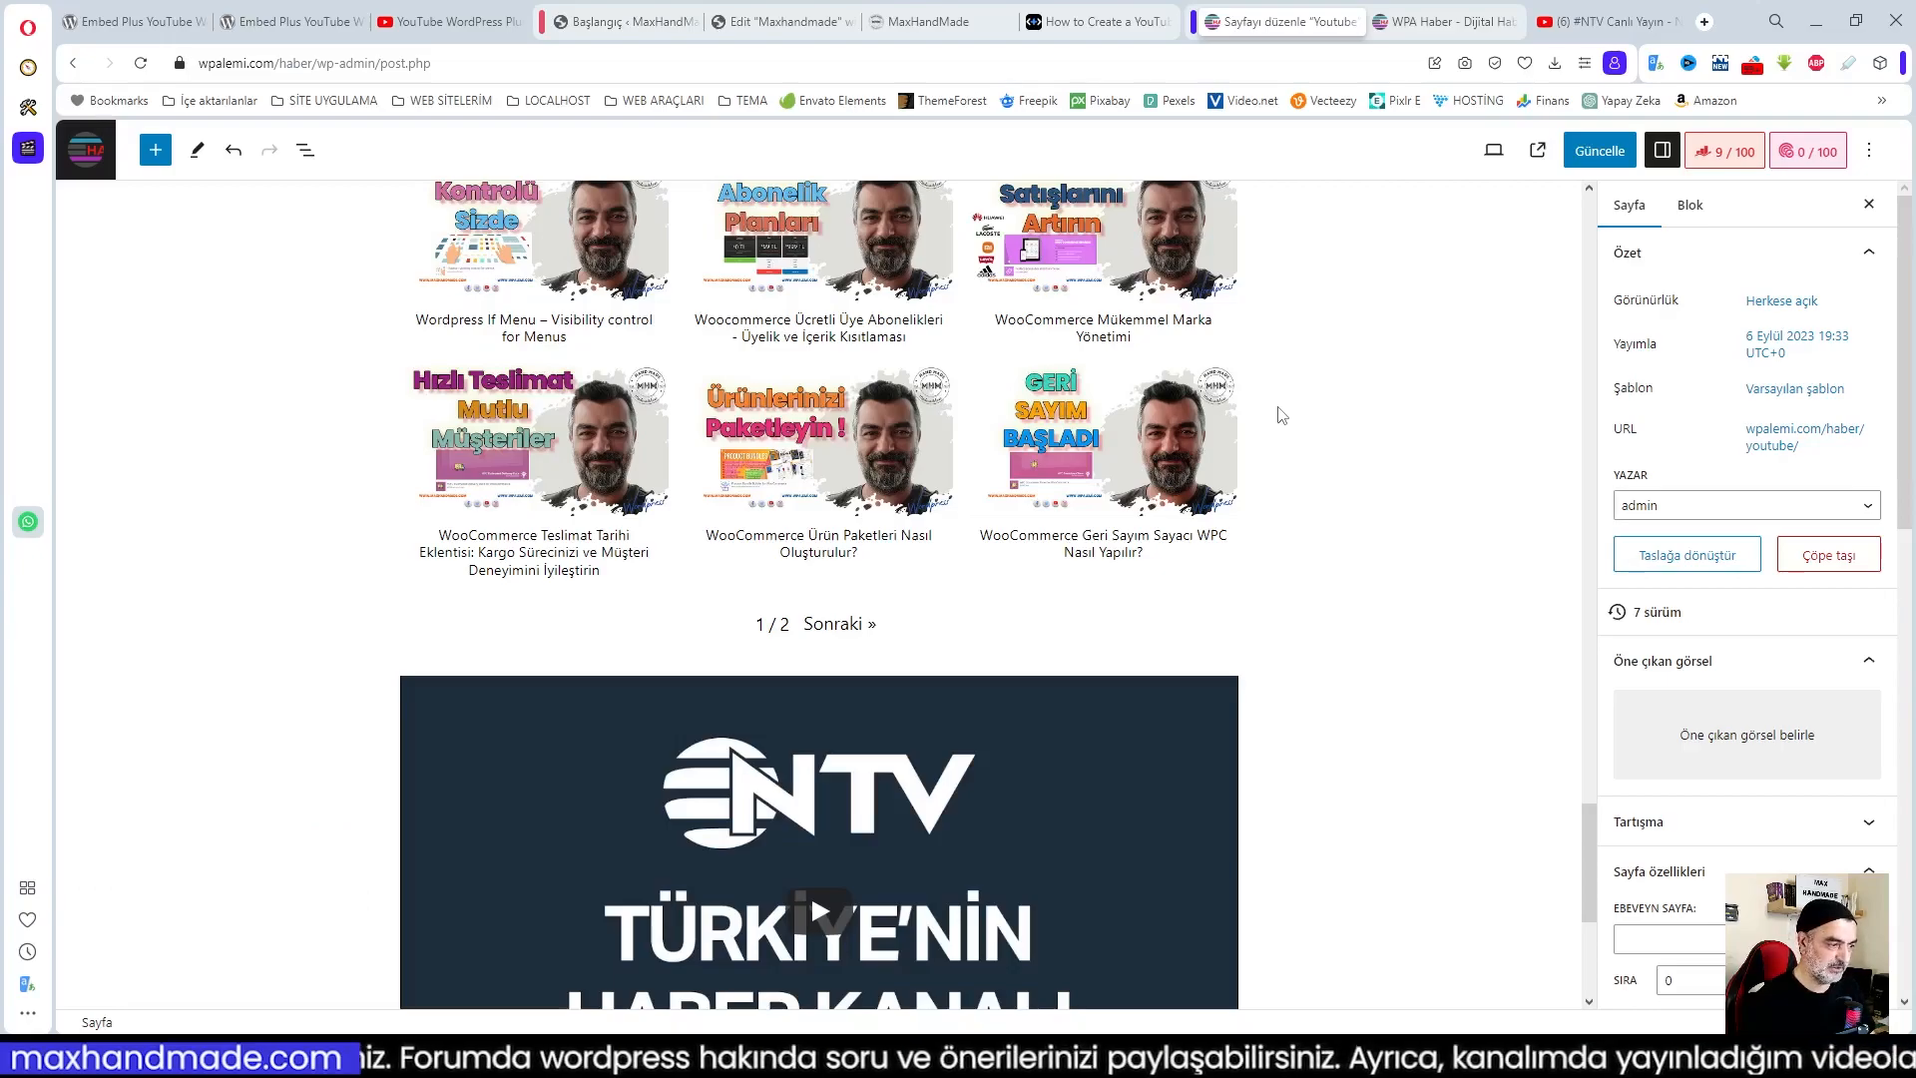